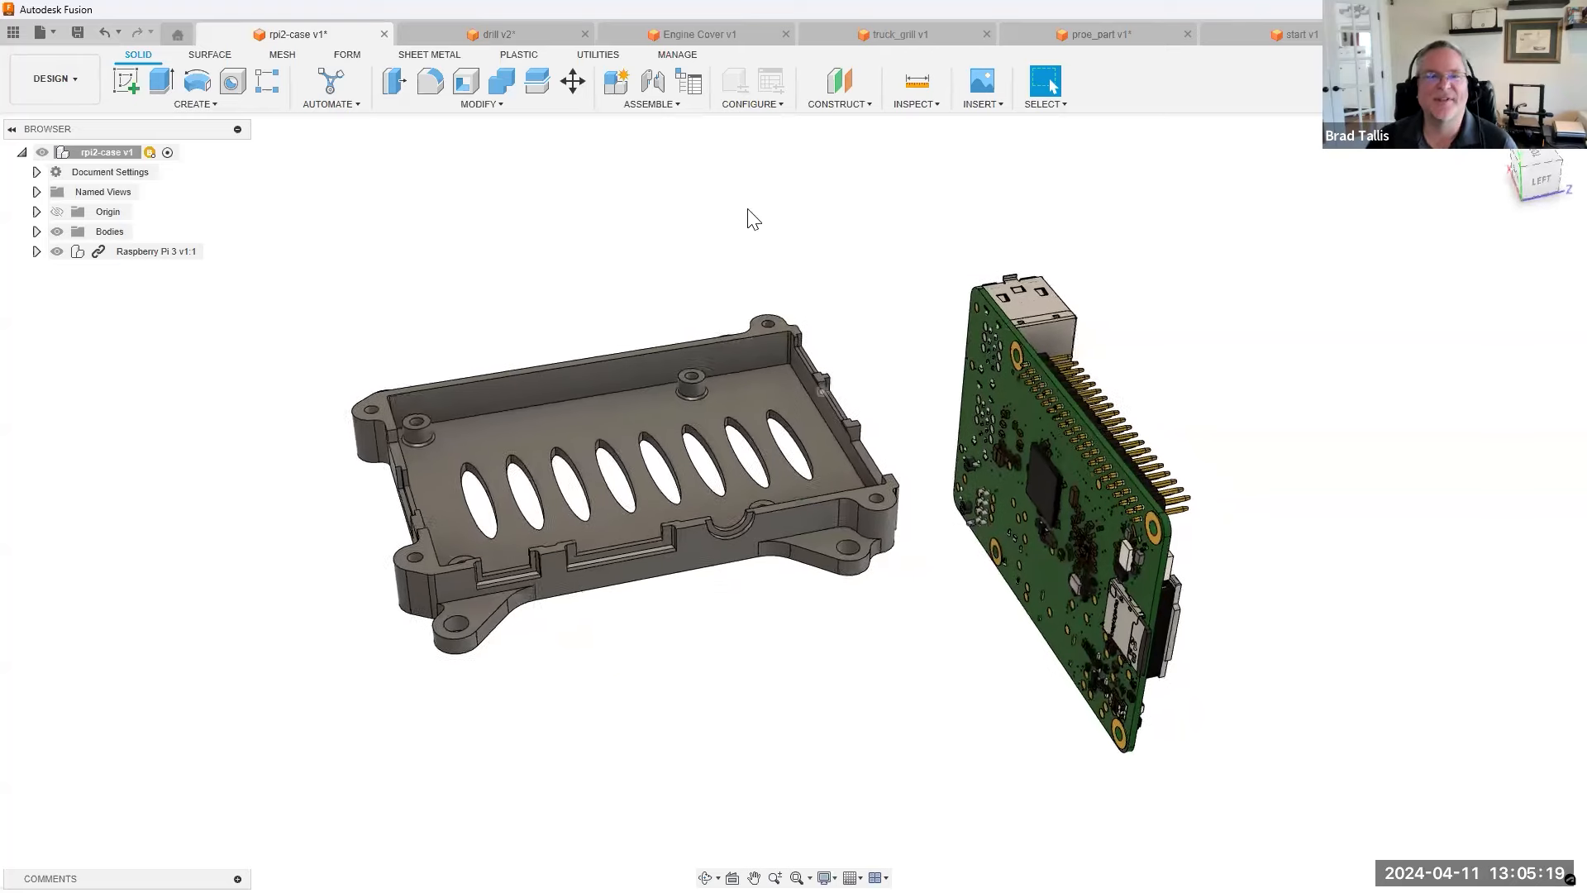
# Step: Joint the board's corner mounting hole to the standoff in the case's back corner, flipping the board's orientation
pyautogui.click(653, 82)
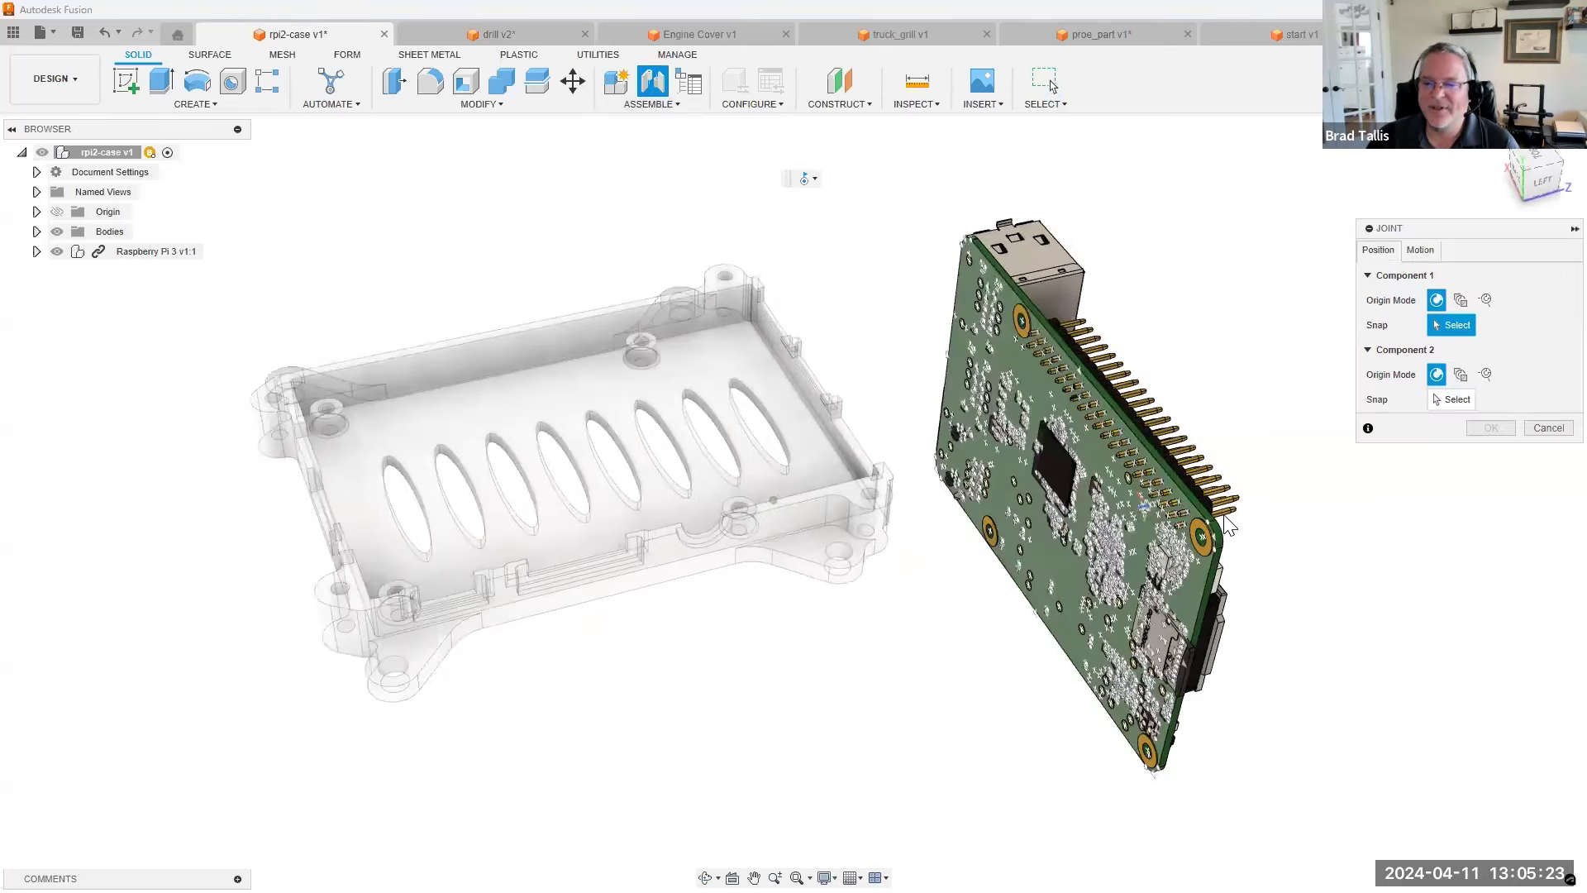
pyautogui.scroll(5, 1158, 336)
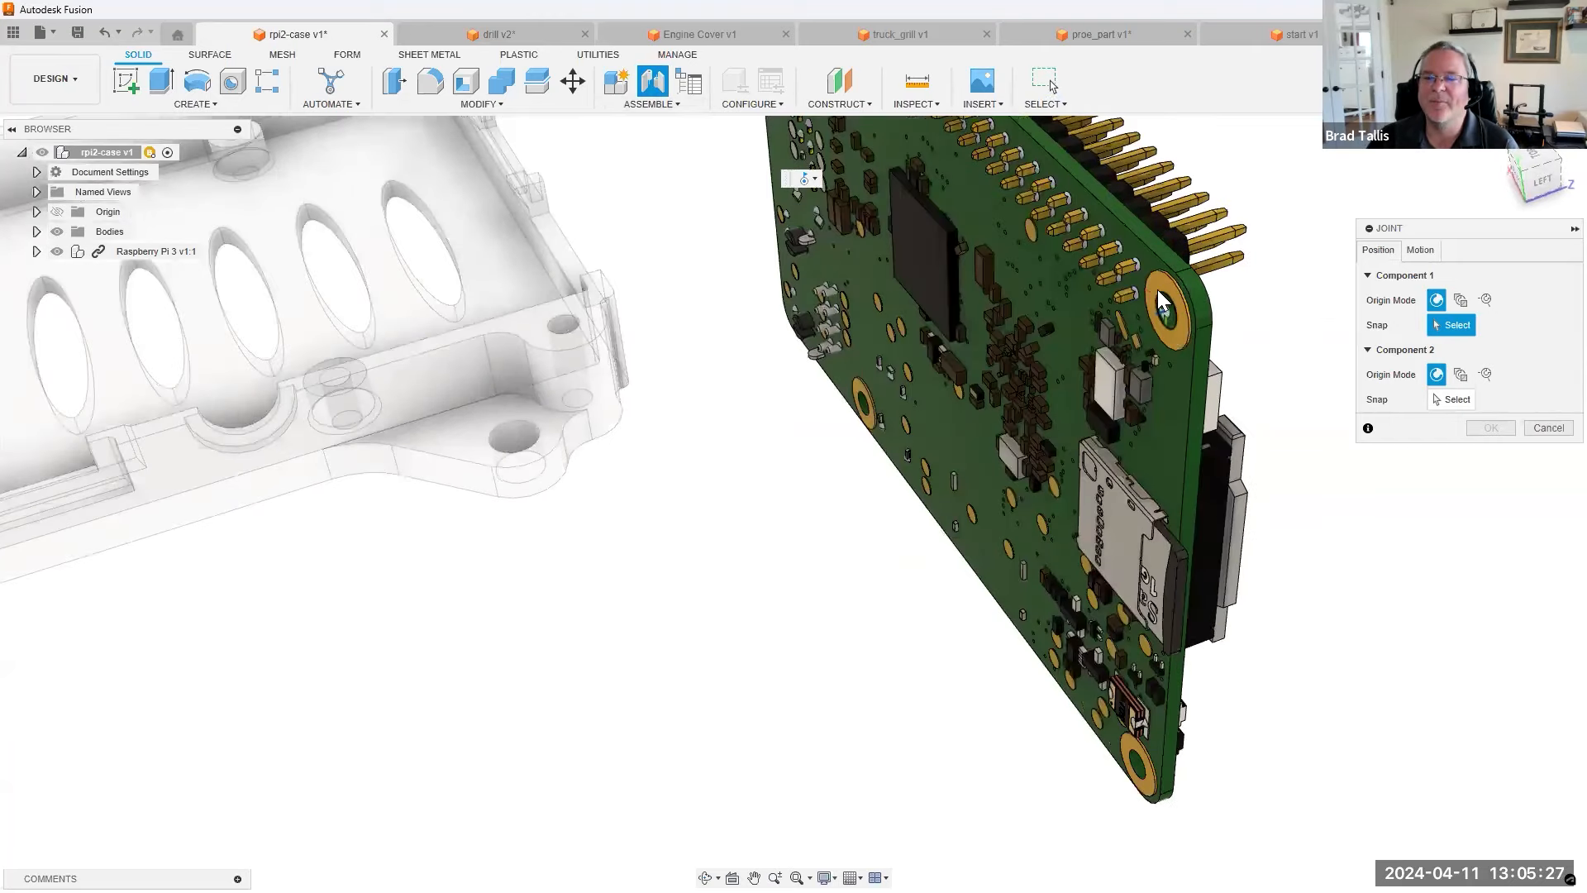
pyautogui.click(1149, 296)
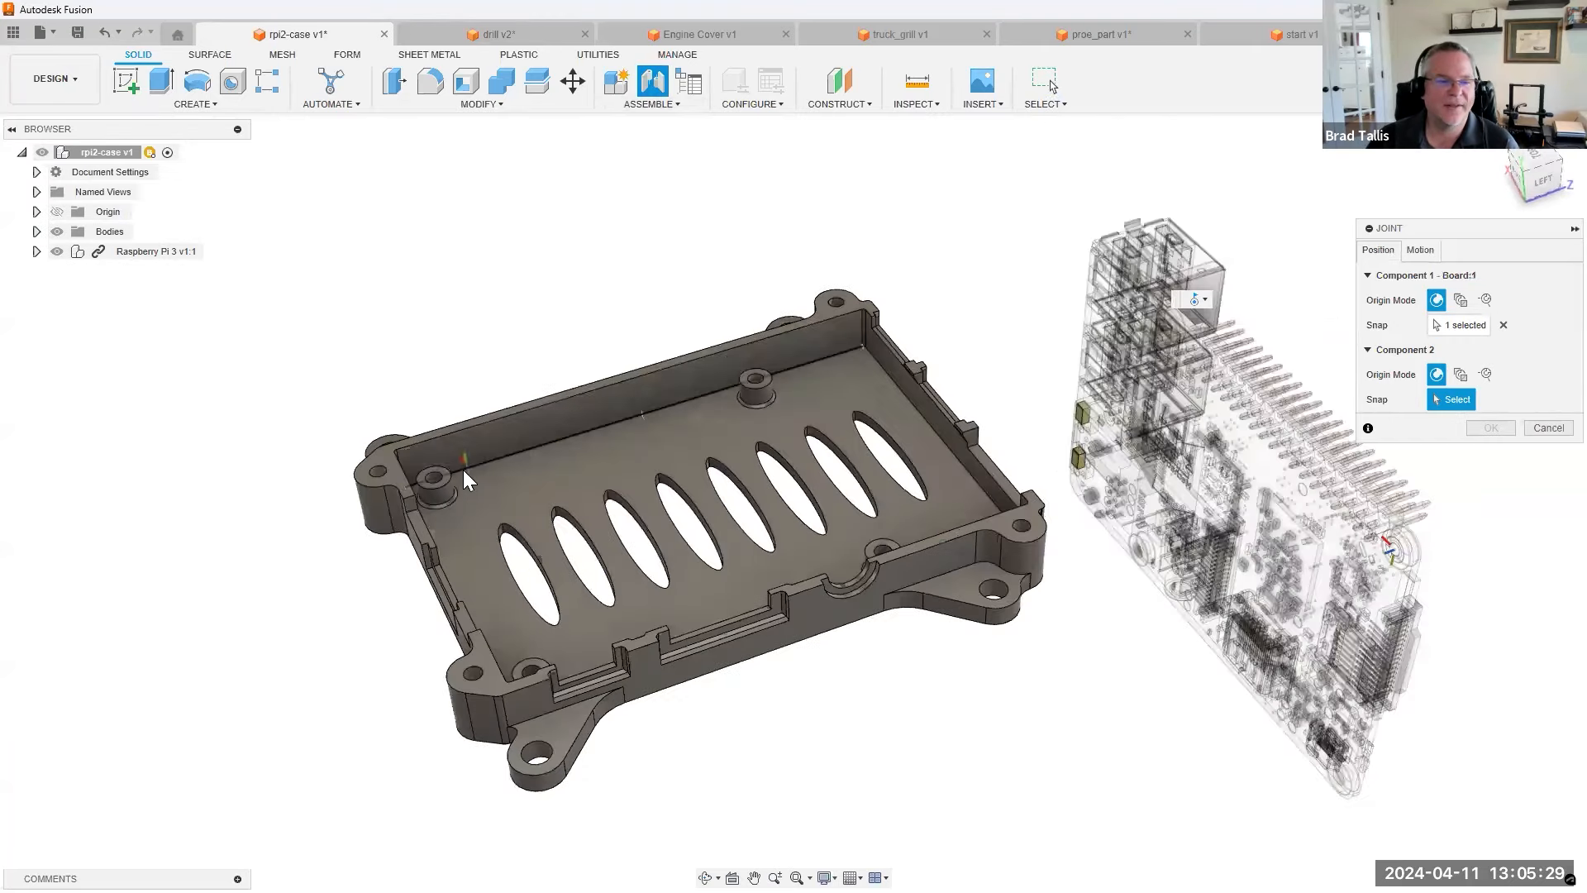
pyautogui.click(443, 473)
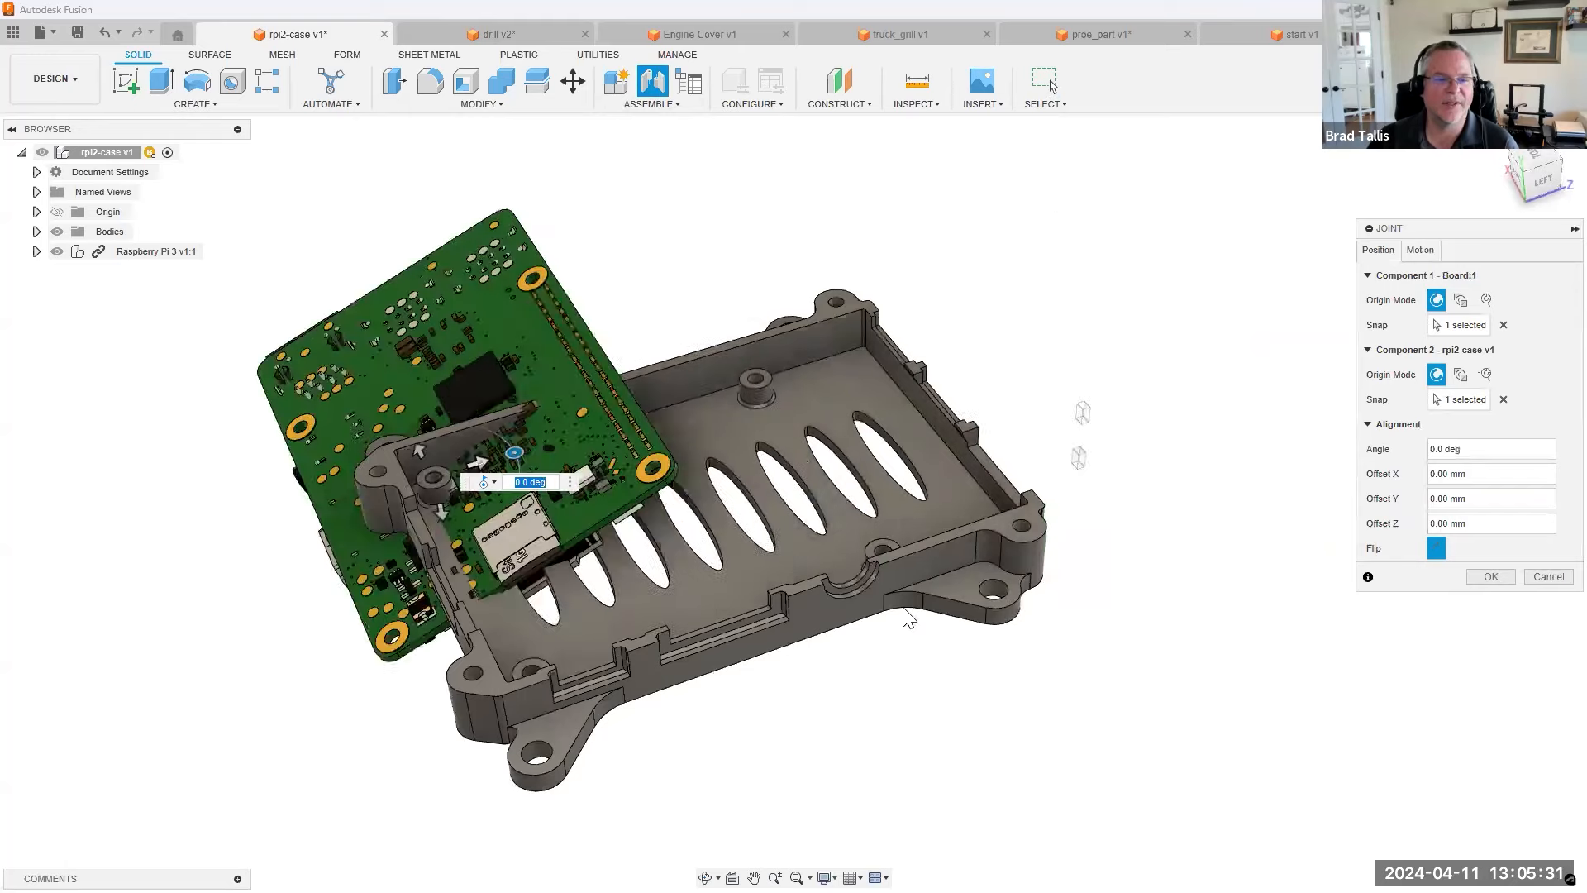
pyautogui.click(1437, 548)
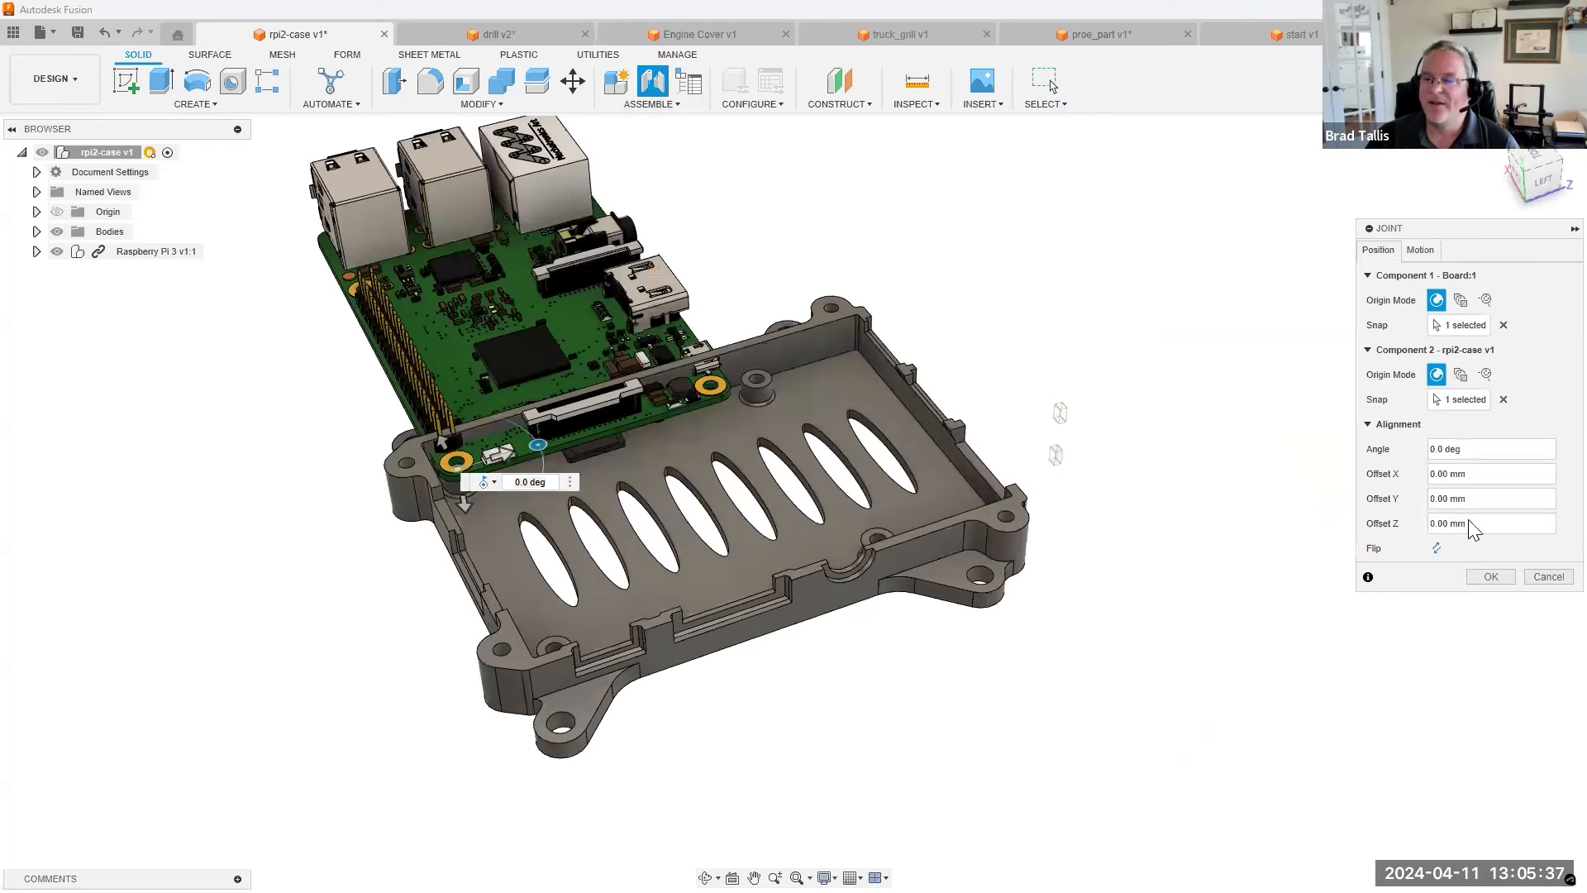
pyautogui.click(1491, 577)
# Step: Joint the mounting hole on the underside of the board, near the micro USB port, to the standoff in the case's front corner
pyautogui.moveTo(1245, 567); pyautogui.dragTo(1222, 343, button='right')
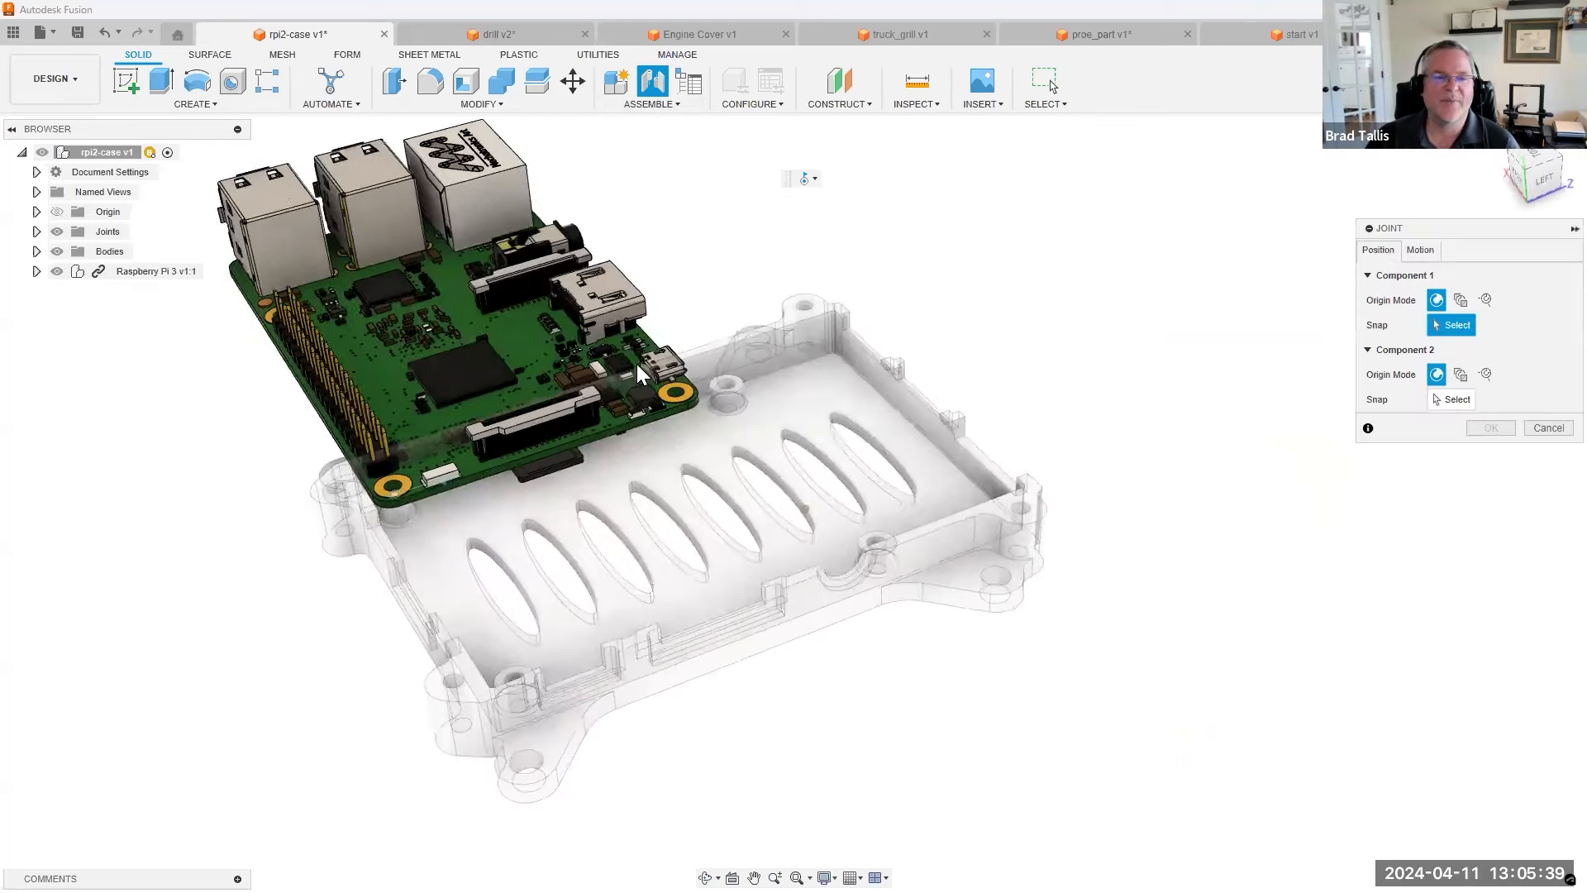
pyautogui.scroll(5, 636, 364)
pyautogui.keyDown('shift'); pyautogui.moveTo(642, 499); pyautogui.dragTo(643, 576, button='middle'); pyautogui.keyUp('shift')
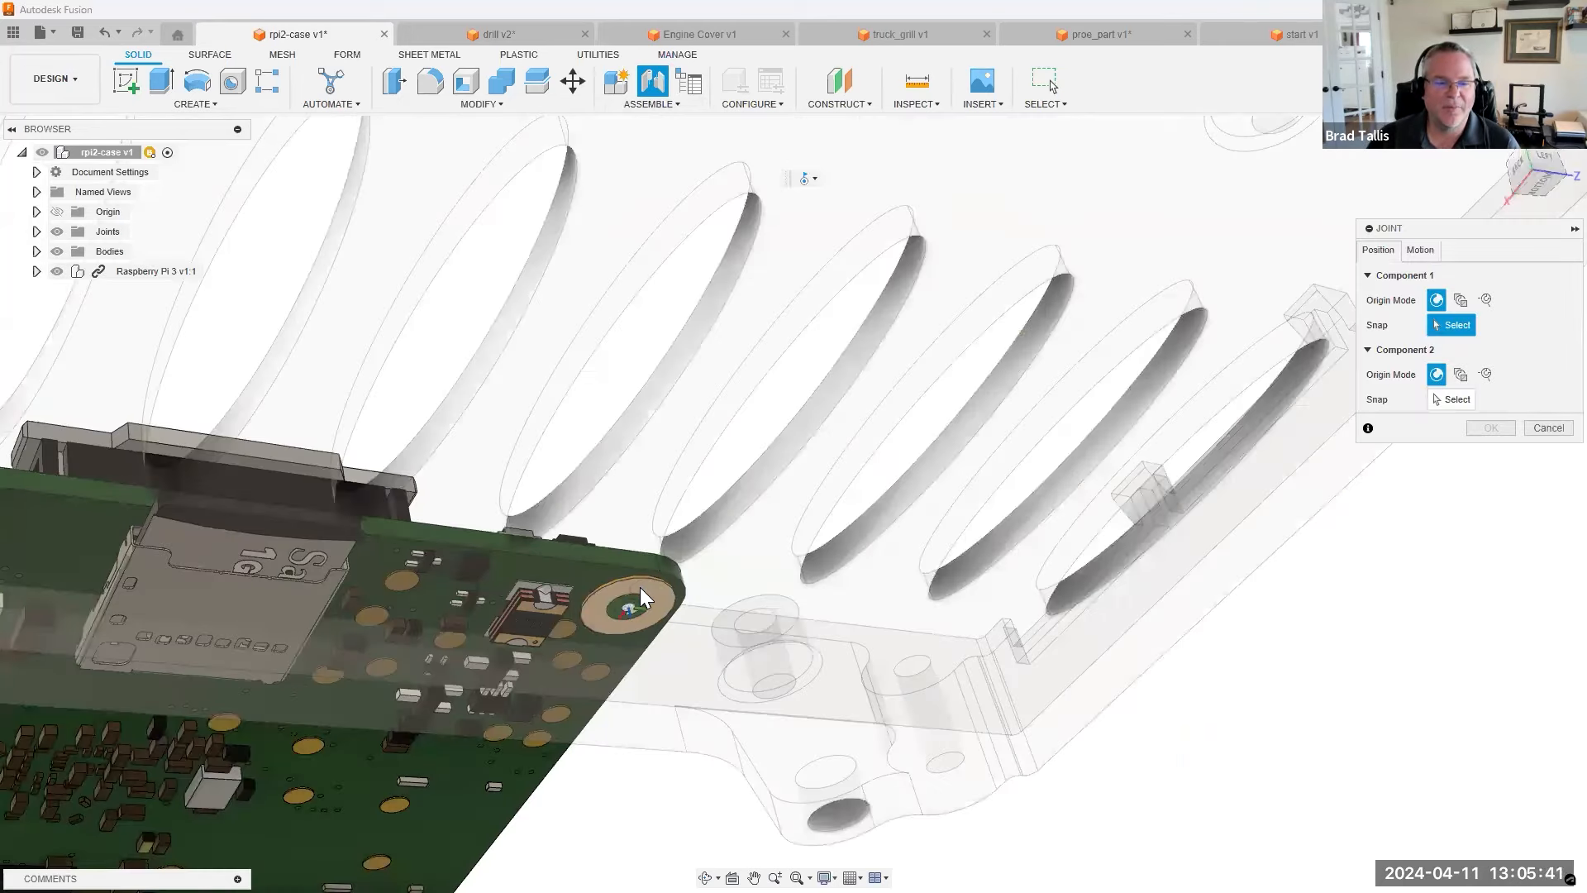
pyautogui.click(640, 588)
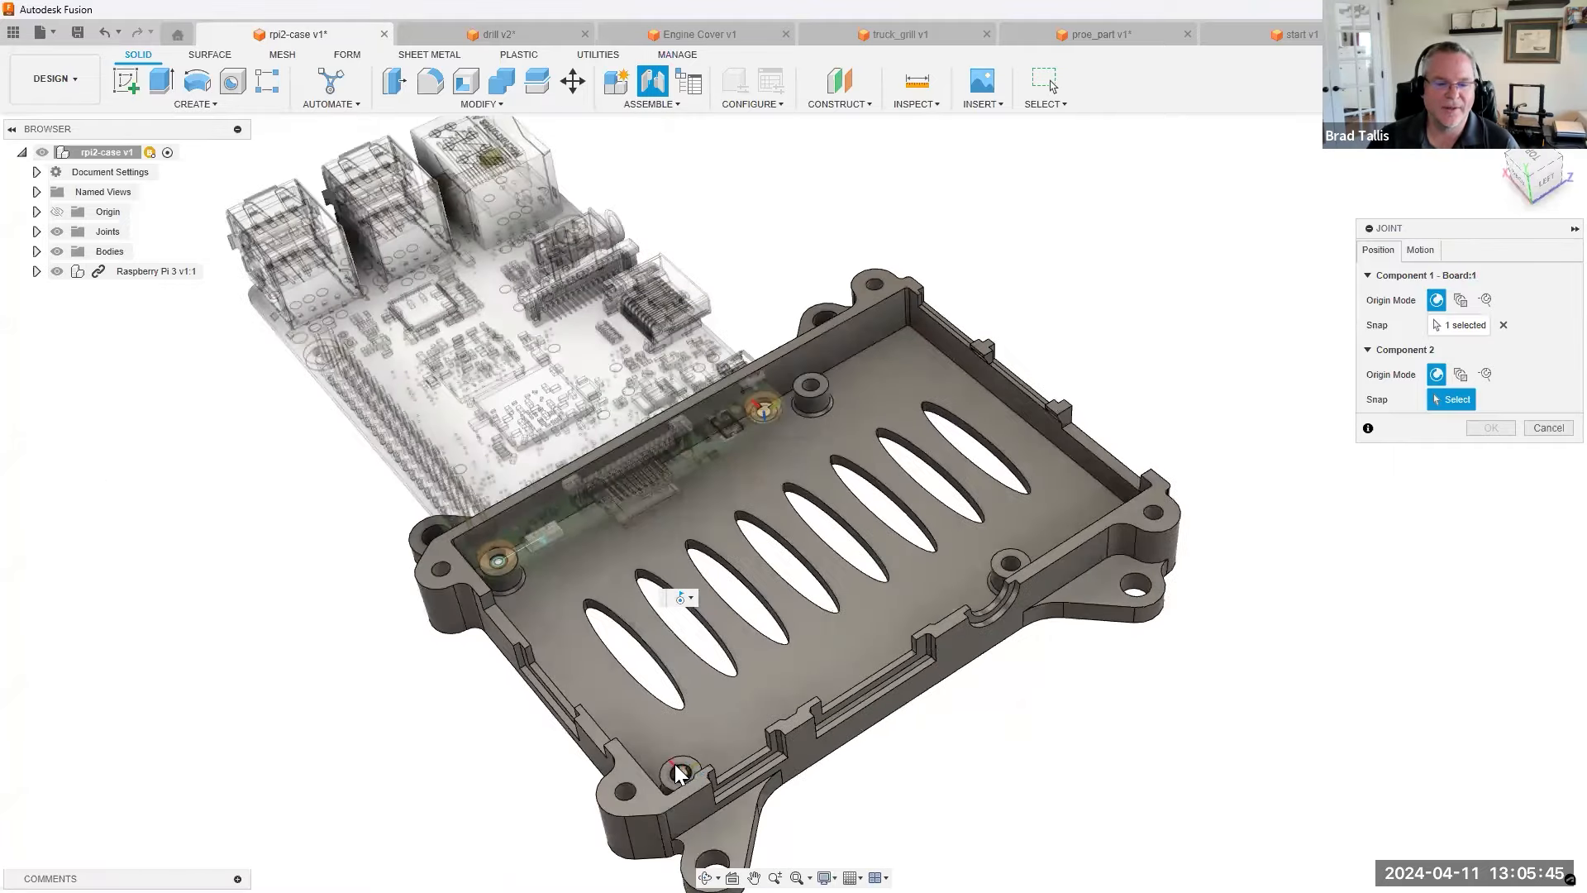
pyautogui.click(677, 769)
pyautogui.click(898, 504)
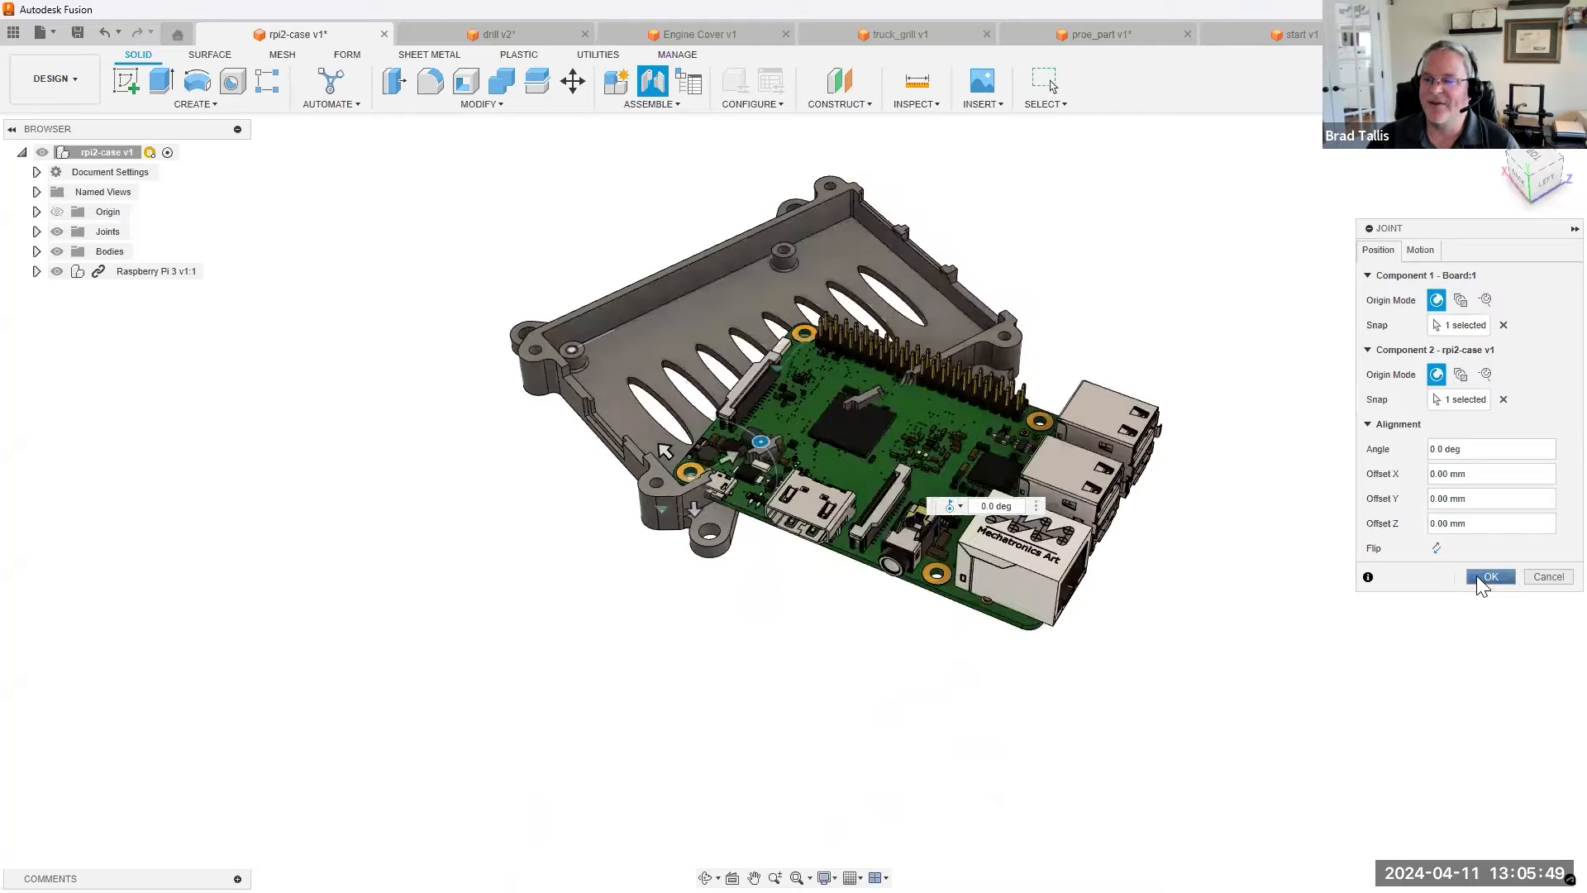
pyautogui.click(1481, 576)
# Step: Examine how the seated board's audio jack and connectors line up with the cutouts in the case's side wall
pyautogui.keyDown('shift'); pyautogui.moveTo(356, 563); pyautogui.dragTo(244, 421, button='middle'); pyautogui.keyUp('shift')
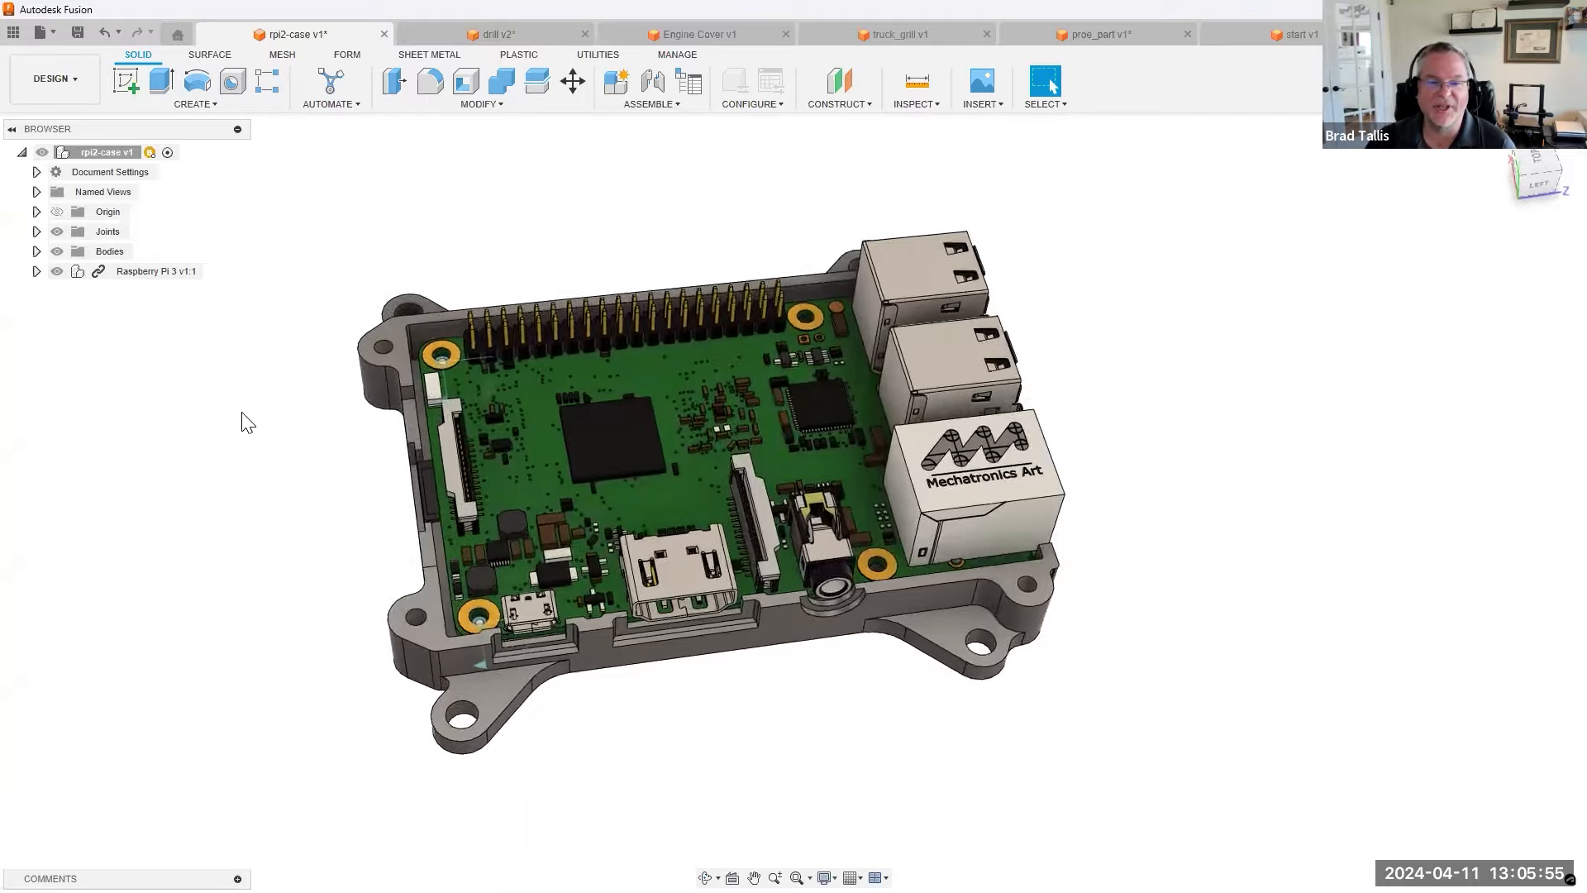
pyautogui.scroll(10, 602, 650)
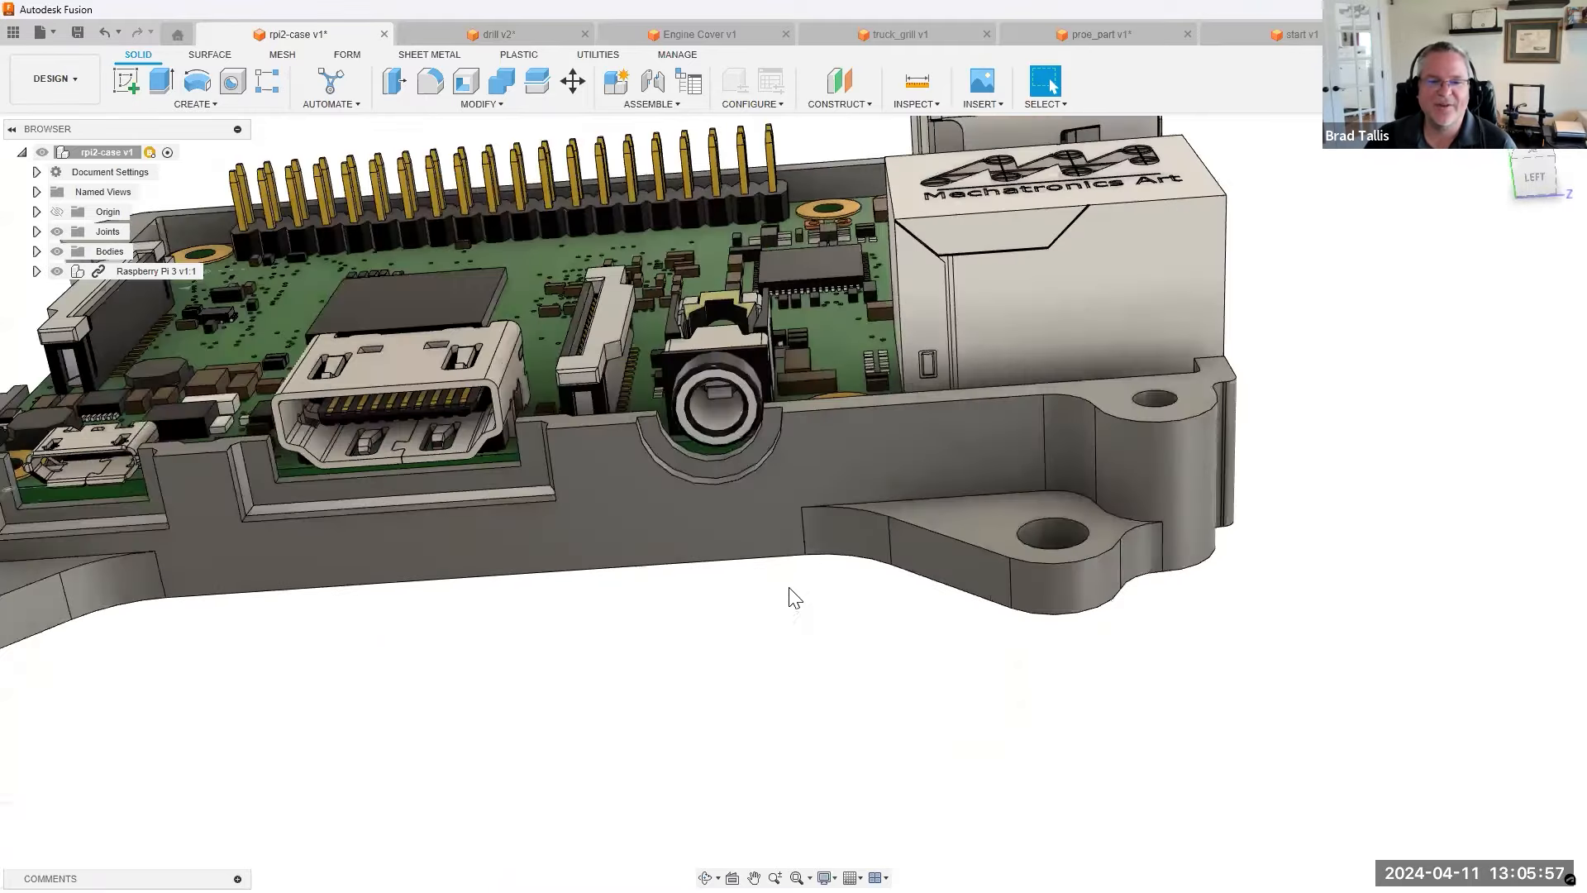
pyautogui.scroll(5, 730, 330)
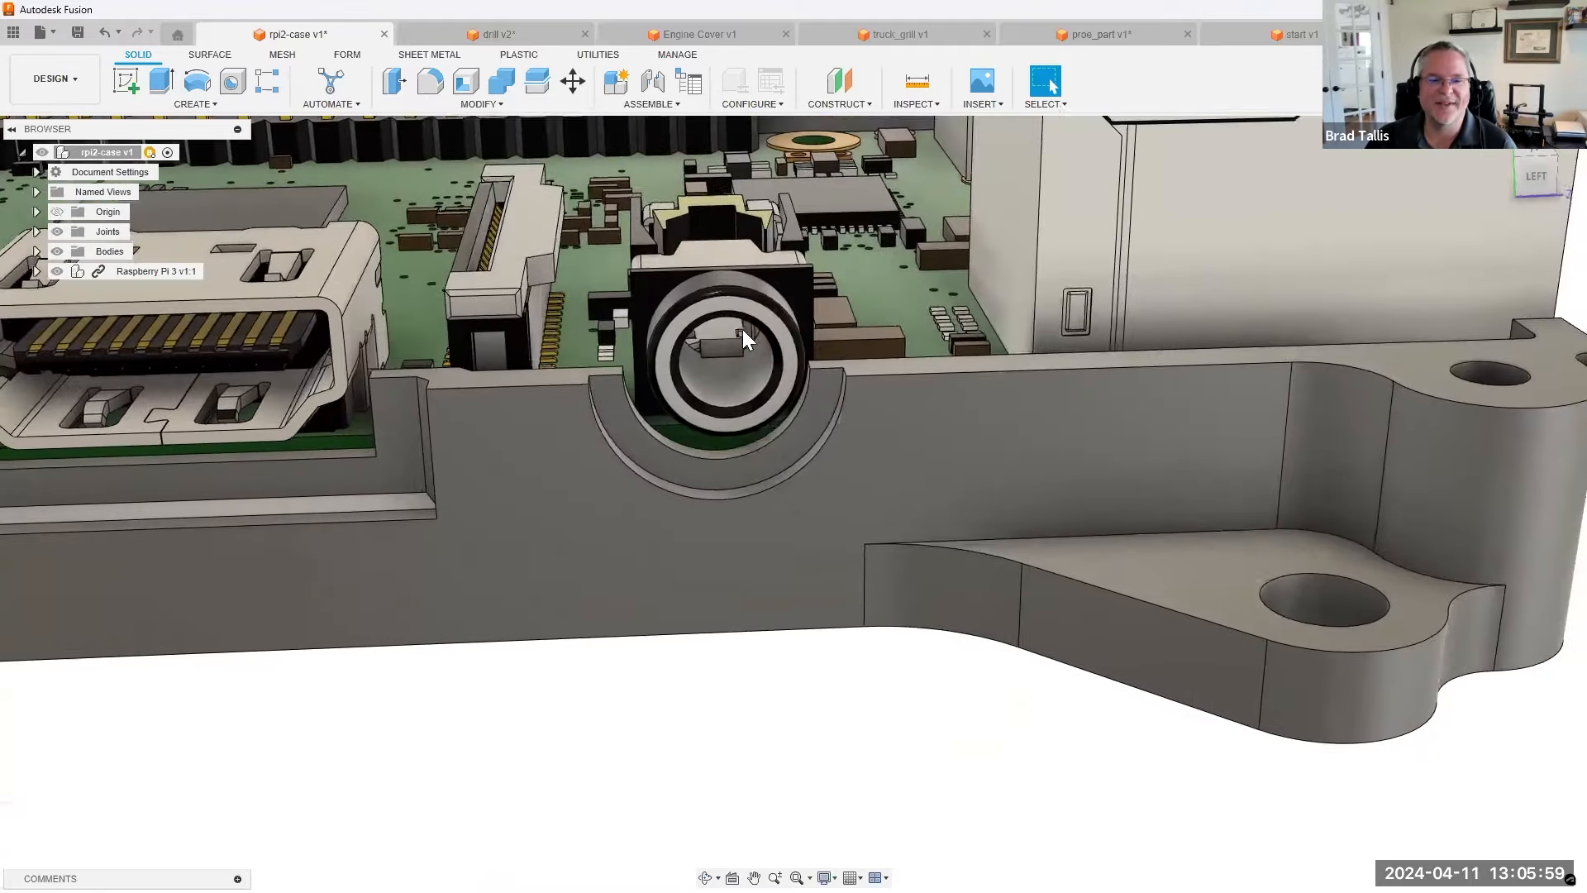
pyautogui.scroll(-2, 762, 344)
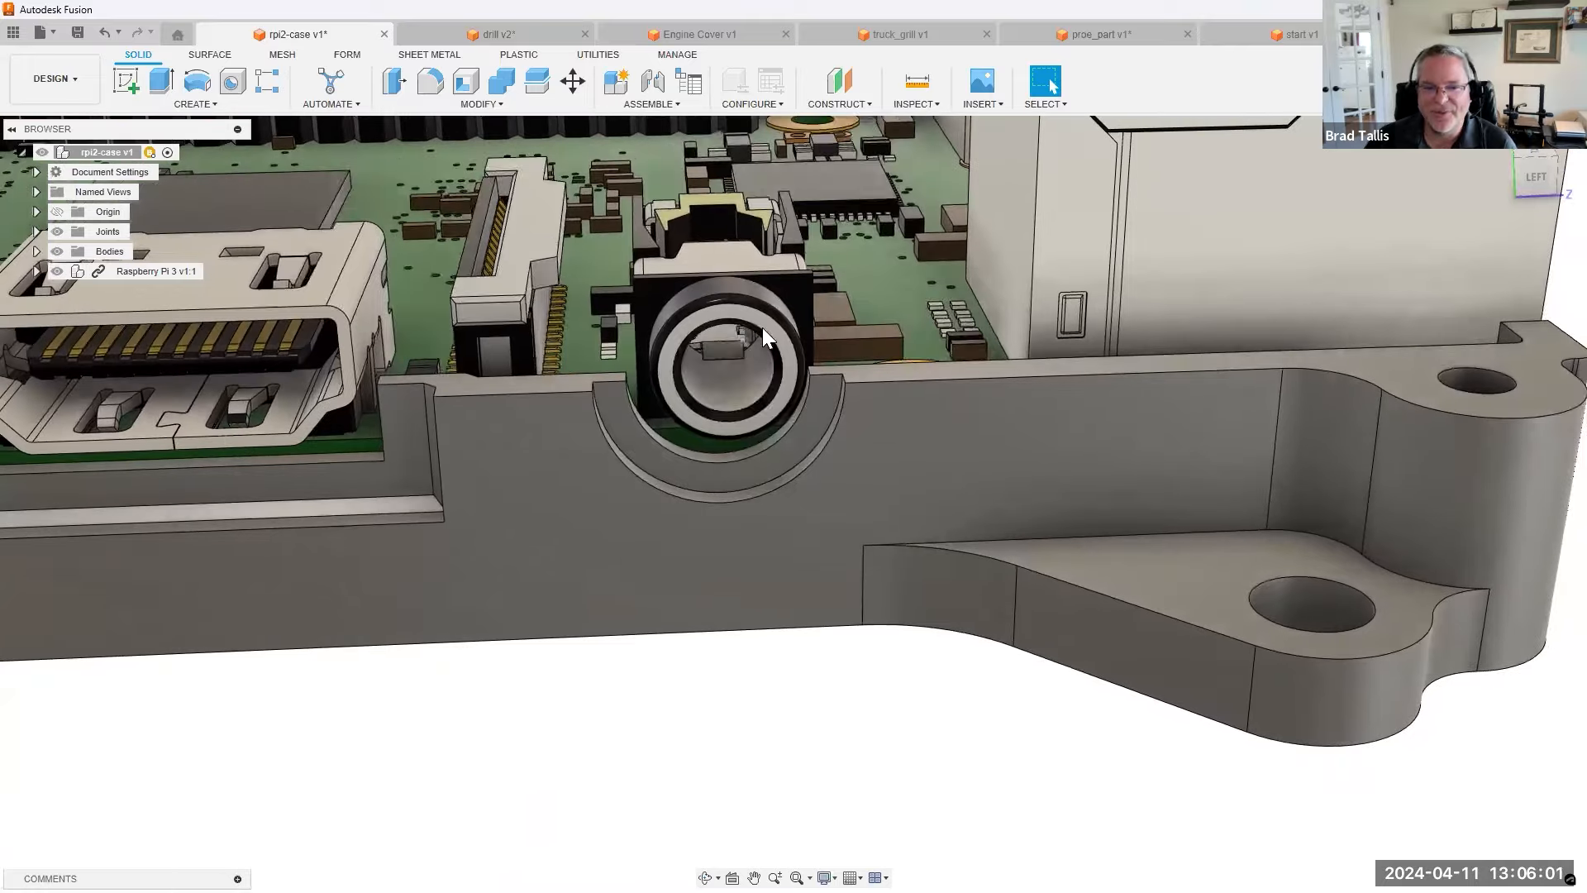
pyautogui.scroll(-3, 757, 676)
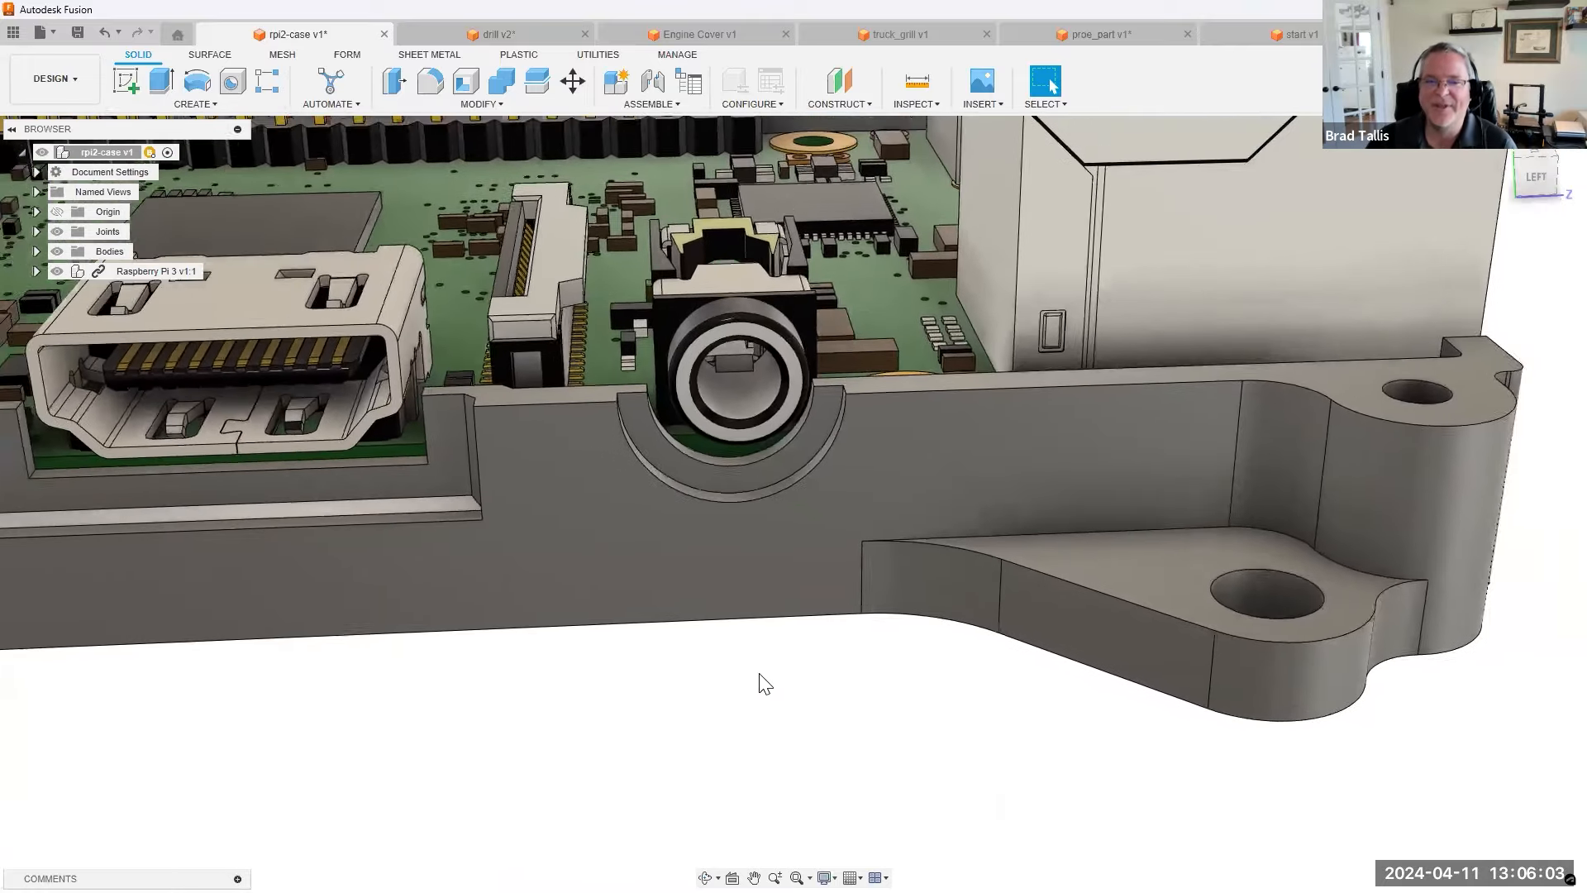
pyautogui.scroll(-5, 715, 669)
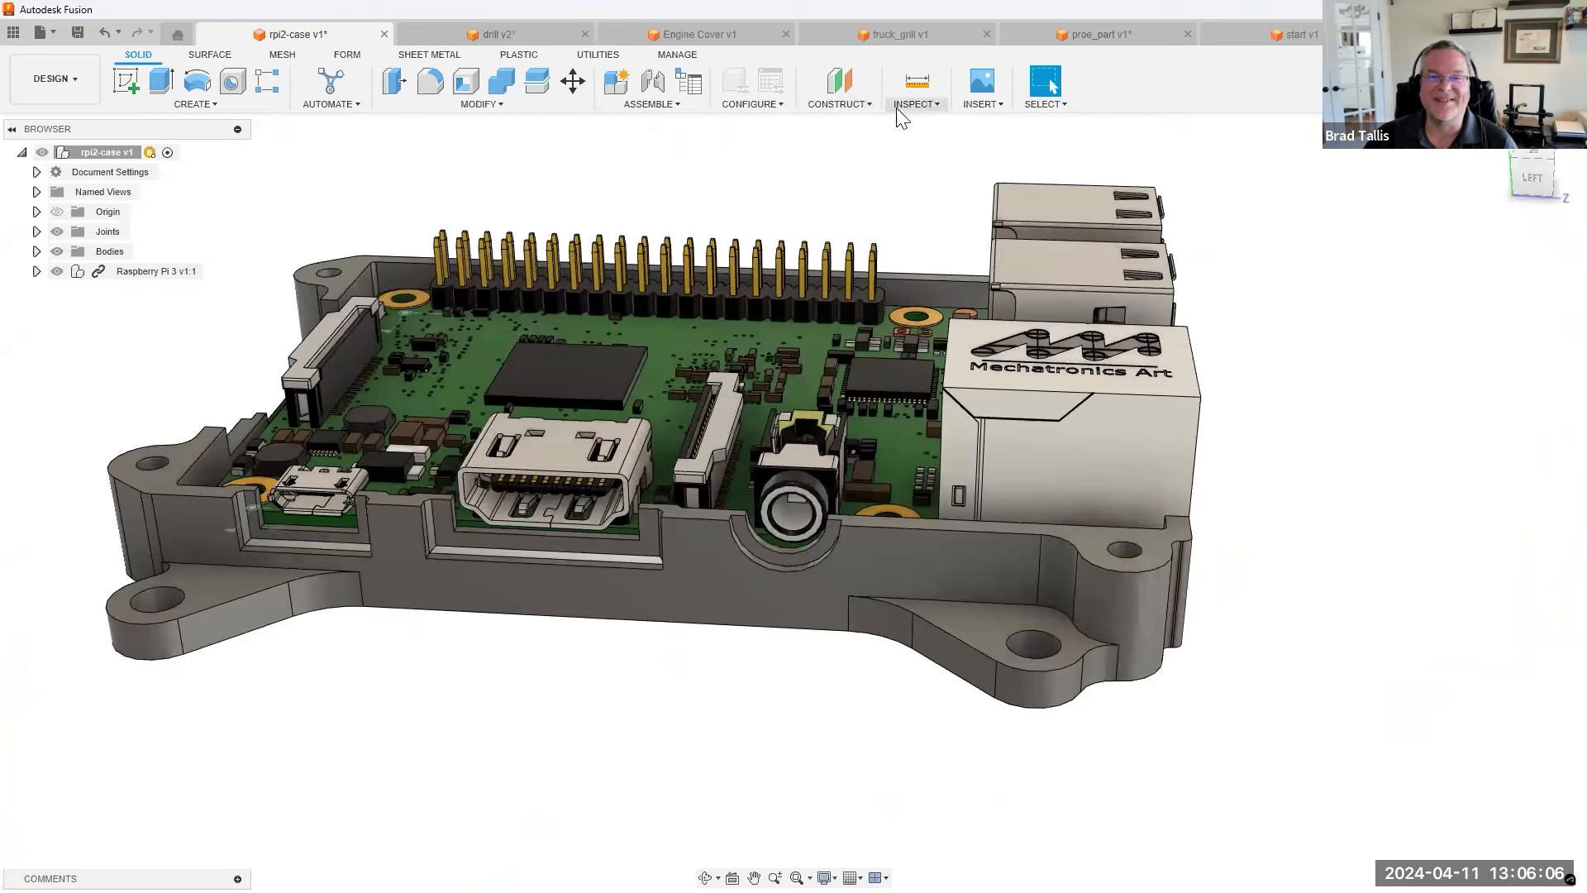
# Step: Create a section analysis from the case's outer side face, offset -6.5 mm to cut through the board's mounting holes
pyautogui.click(903, 104)
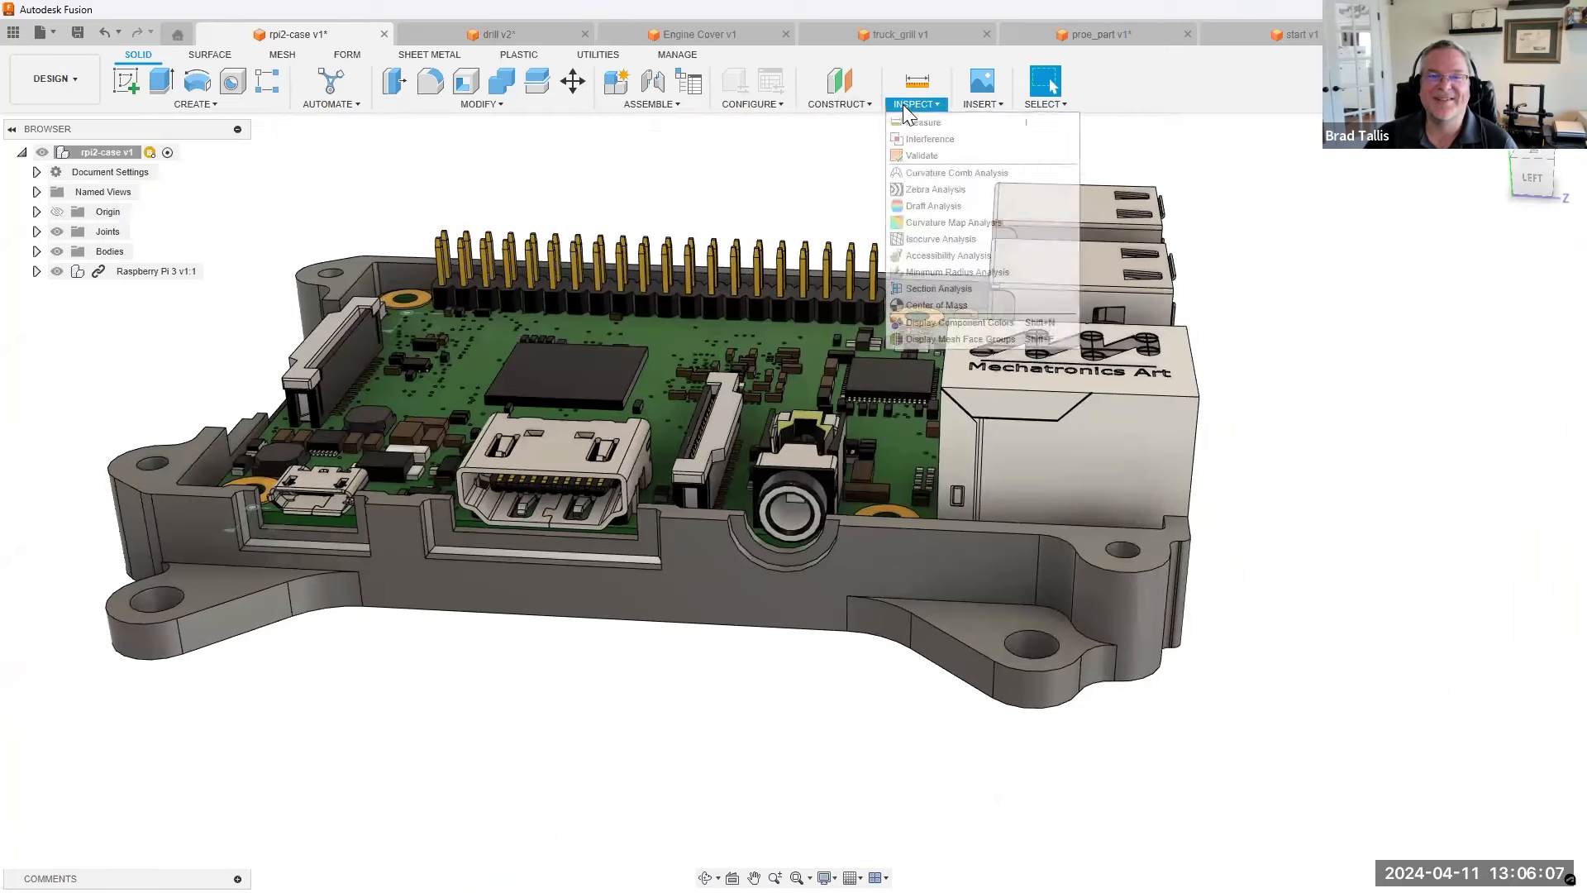
pyautogui.click(924, 290)
pyautogui.keyDown('shift'); pyautogui.moveTo(917, 315); pyautogui.dragTo(865, 586, button='middle'); pyautogui.keyUp('shift')
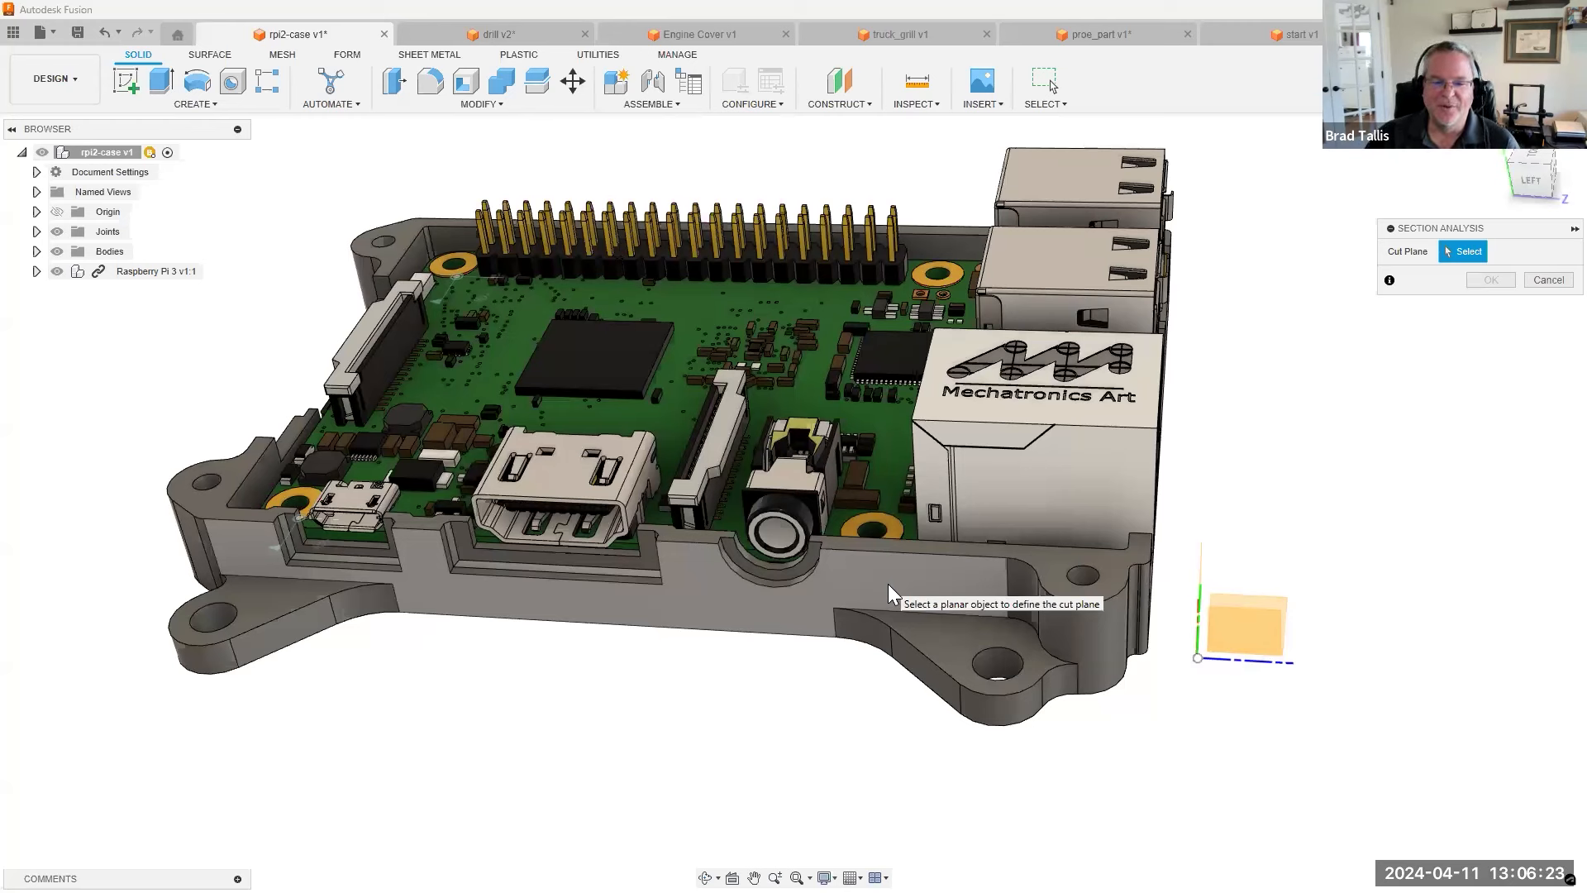
pyautogui.click(873, 592)
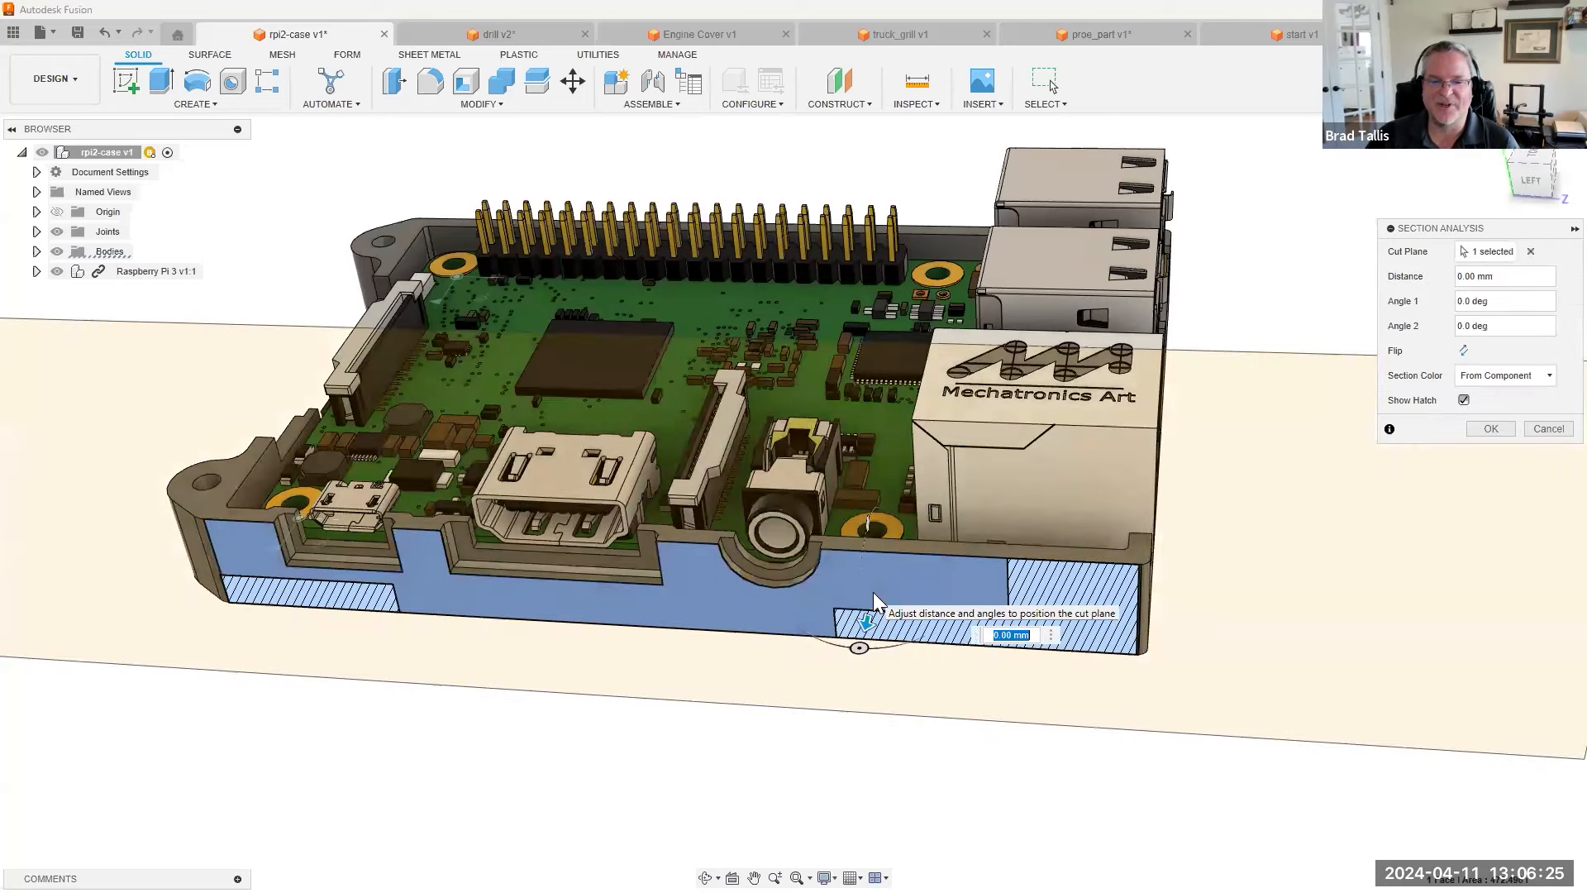
pyautogui.scroll(5, 875, 589)
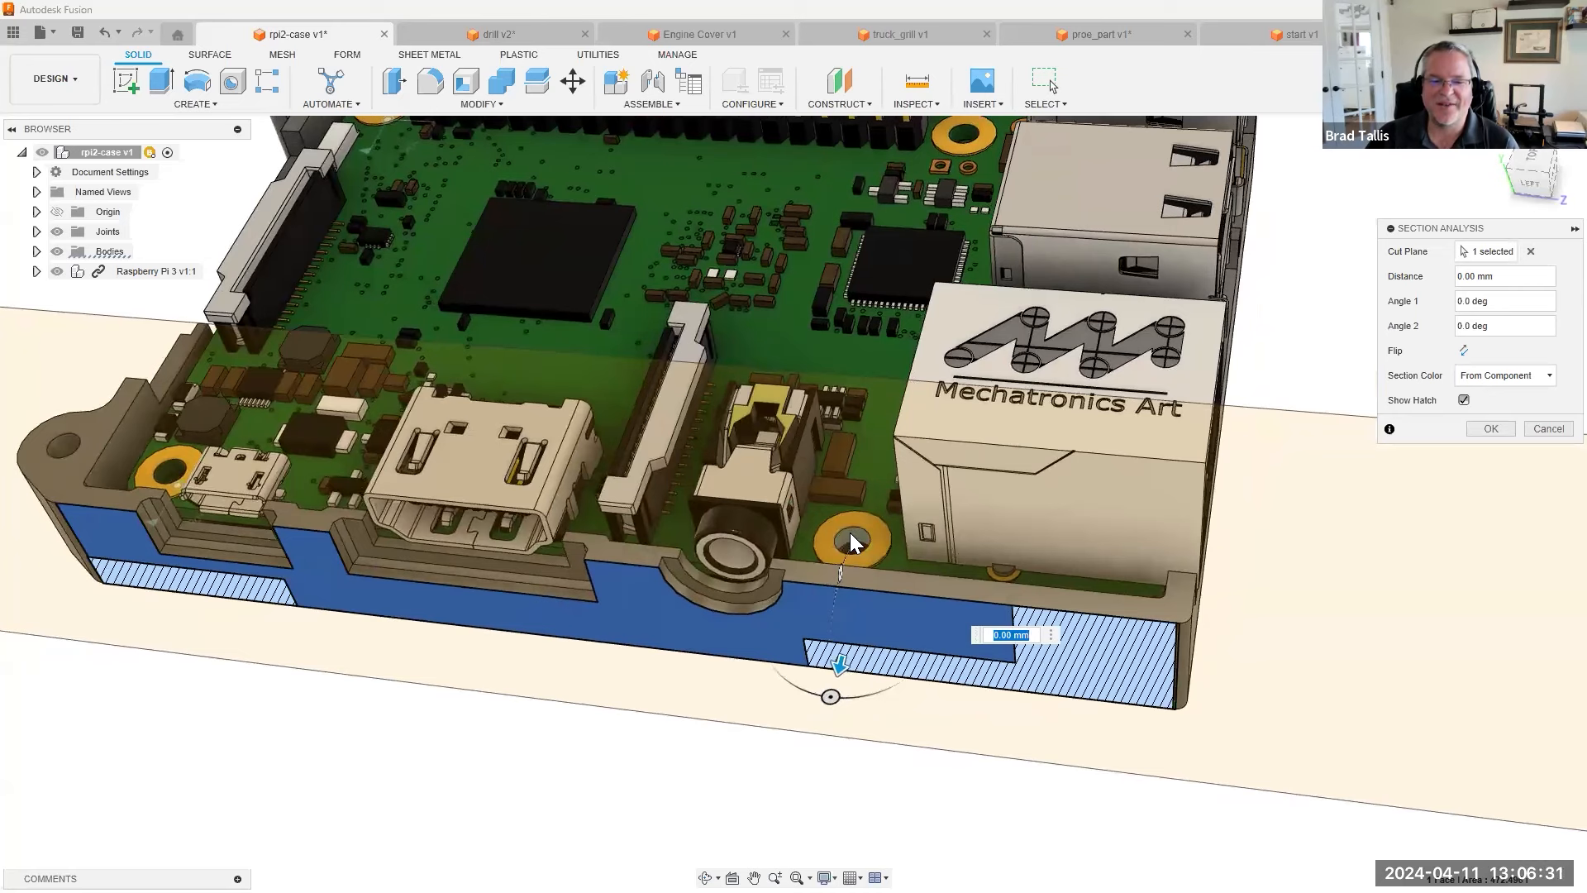
pyautogui.write('-6.5')
pyautogui.press('Return')
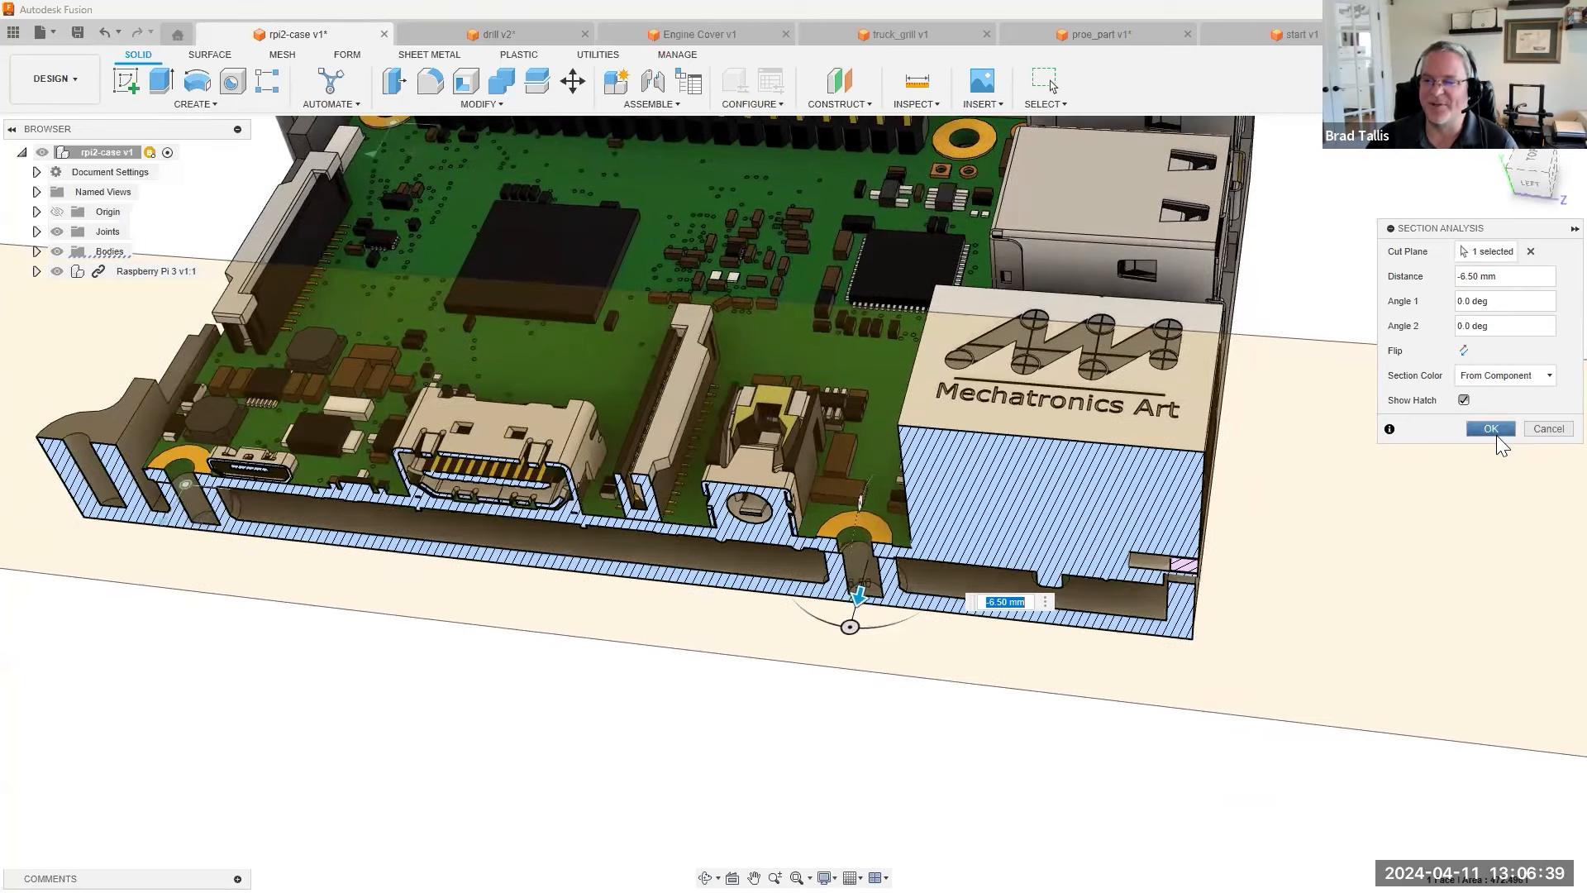
pyautogui.click(1495, 430)
# Step: Examine in the section how the board's mounting holes align with the case's standoff holes at both ends
pyautogui.keyDown('shift'); pyautogui.moveTo(909, 615); pyautogui.dragTo(498, 458, button='middle'); pyautogui.keyUp('shift')
pyautogui.scroll(3, 498, 458)
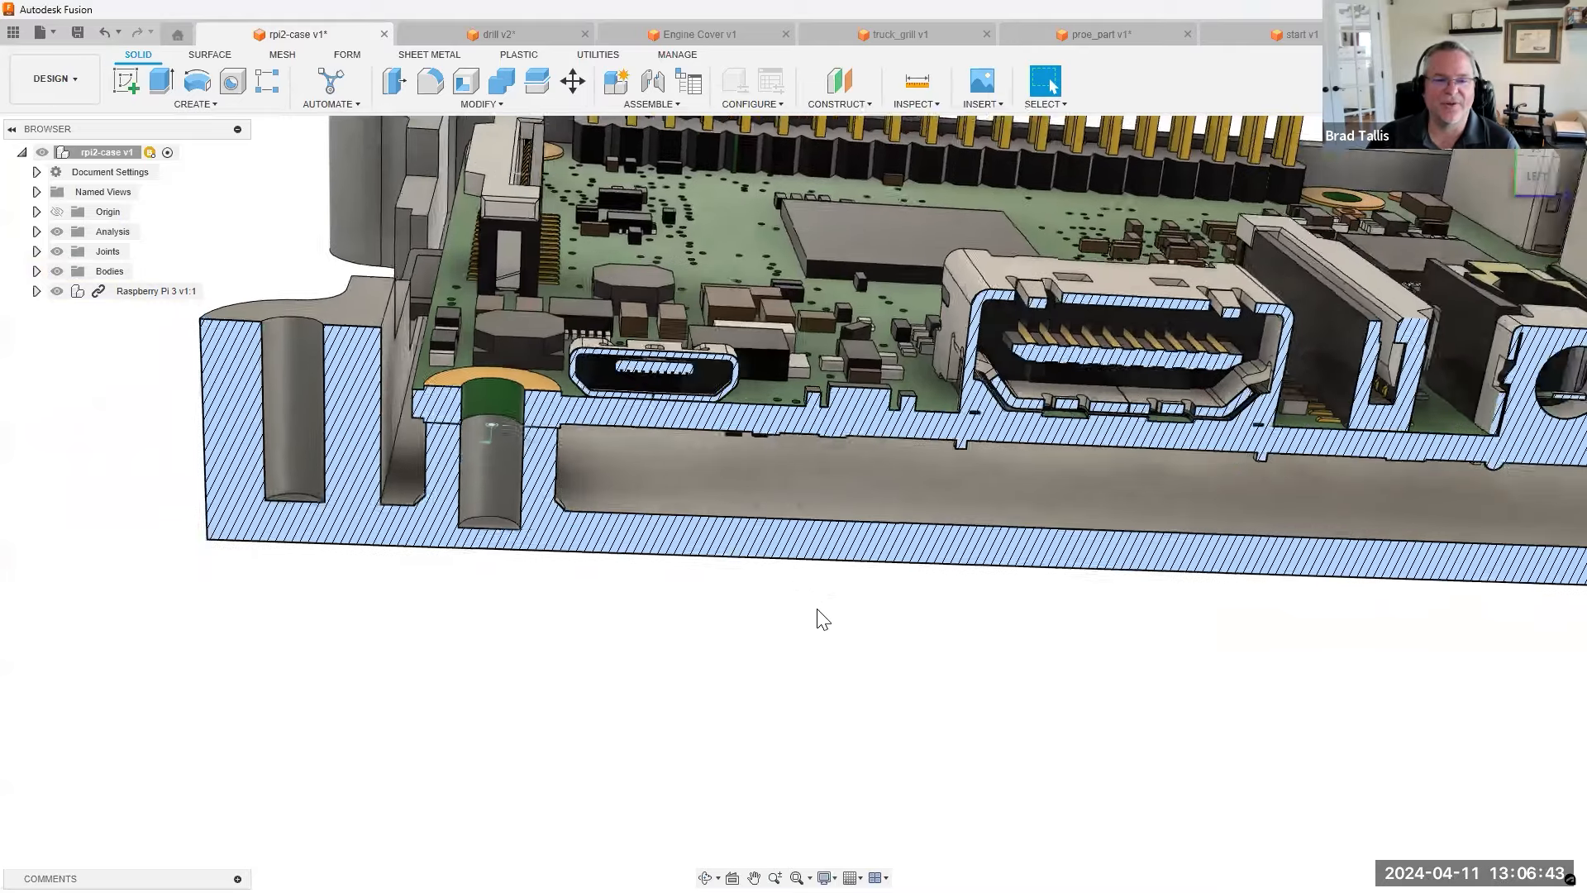
pyautogui.keyDown('shift'); pyautogui.moveTo(822, 618); pyautogui.dragTo(983, 438, button='middle'); pyautogui.keyUp('shift')
pyautogui.scroll(3, 1016, 387)
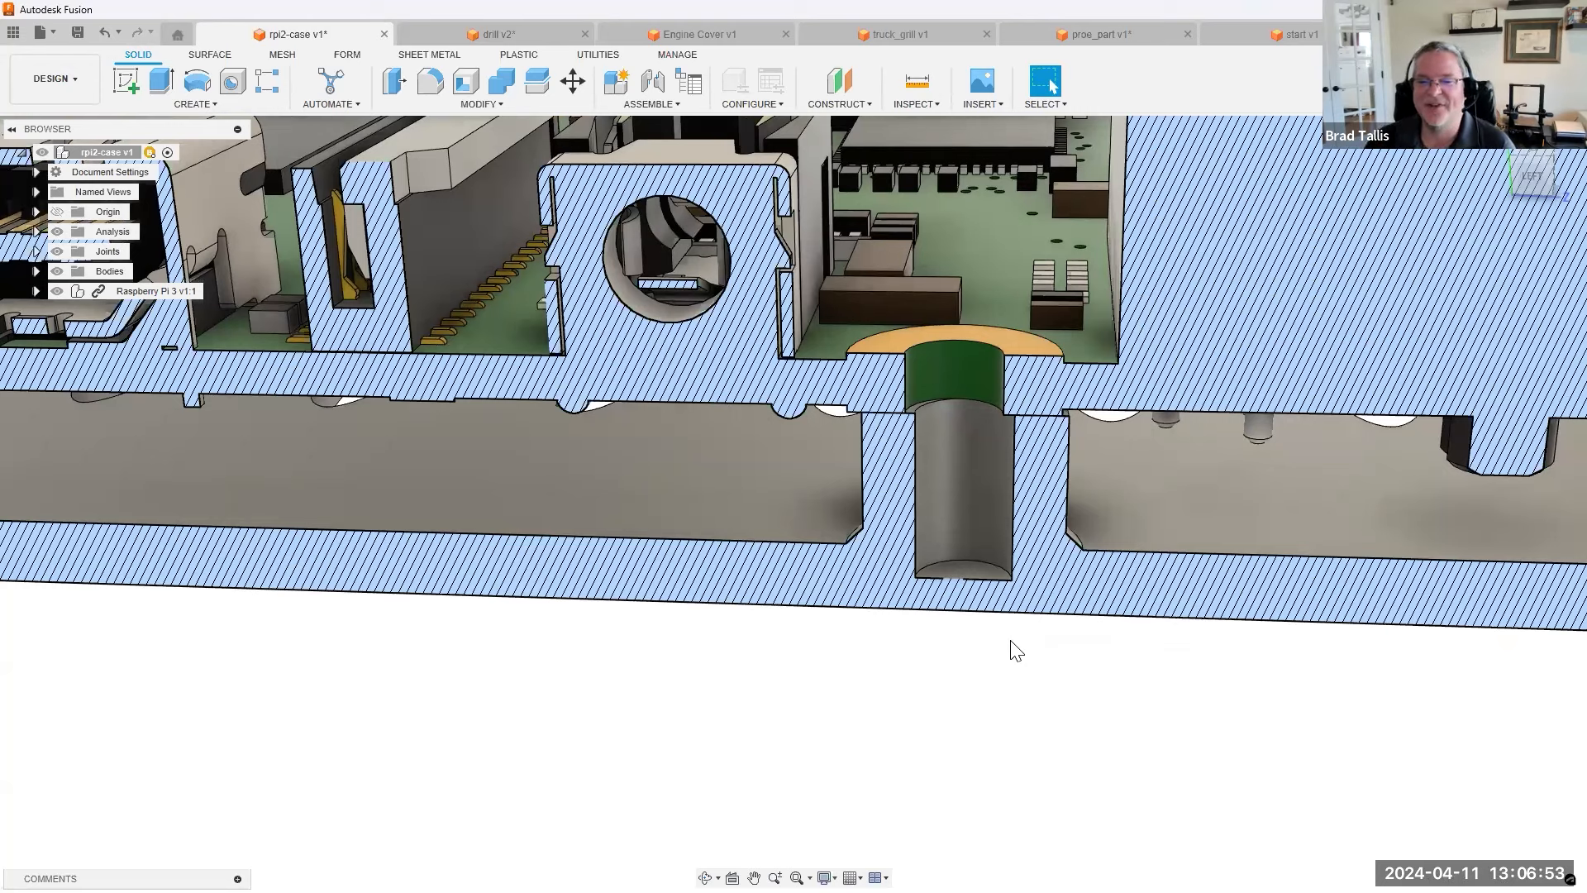
pyautogui.keyDown('shift'); pyautogui.moveTo(1016, 651); pyautogui.dragTo(922, 496, button='middle'); pyautogui.keyUp('shift')
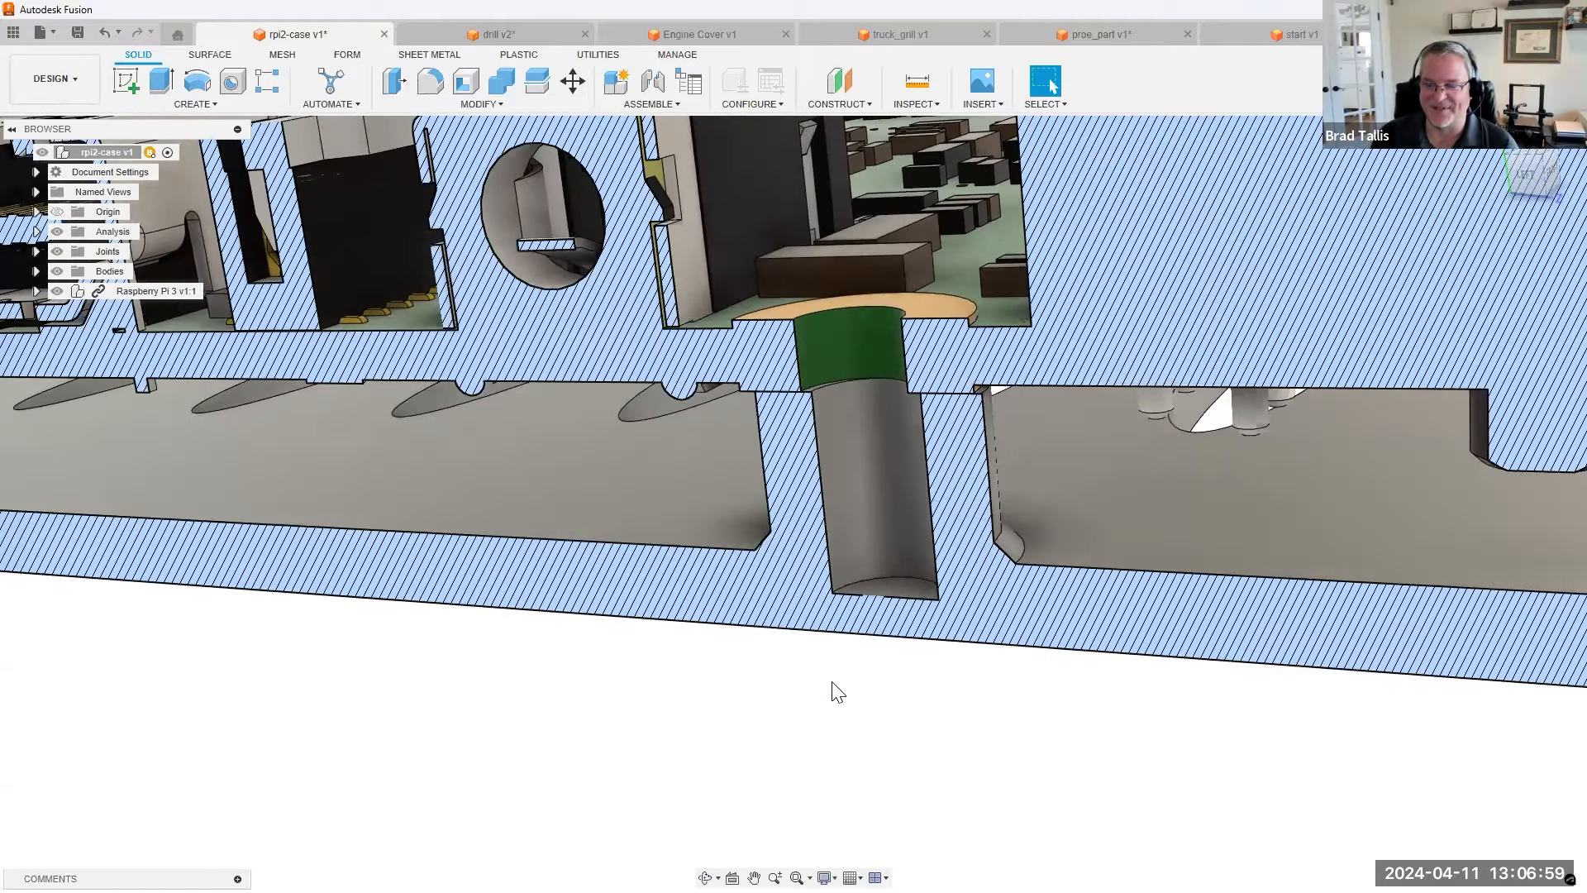
pyautogui.keyDown('shift'); pyautogui.moveTo(837, 692); pyautogui.dragTo(821, 688, button='middle'); pyautogui.keyUp('shift')
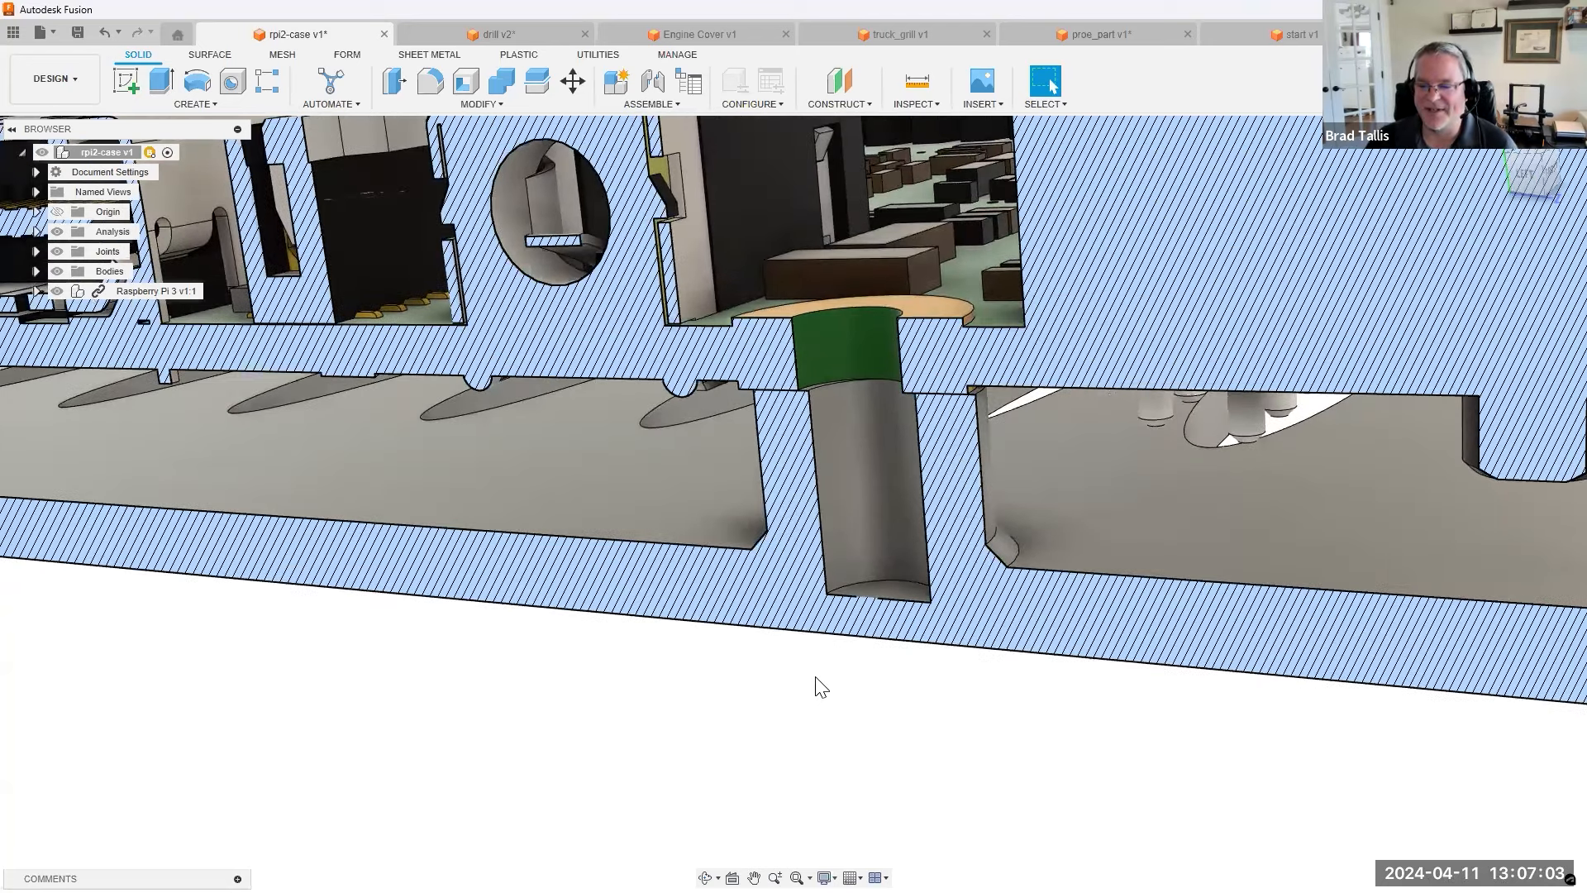
pyautogui.keyDown('shift'); pyautogui.moveTo(840, 659); pyautogui.dragTo(170, 605, button='middle'); pyautogui.keyUp('shift')
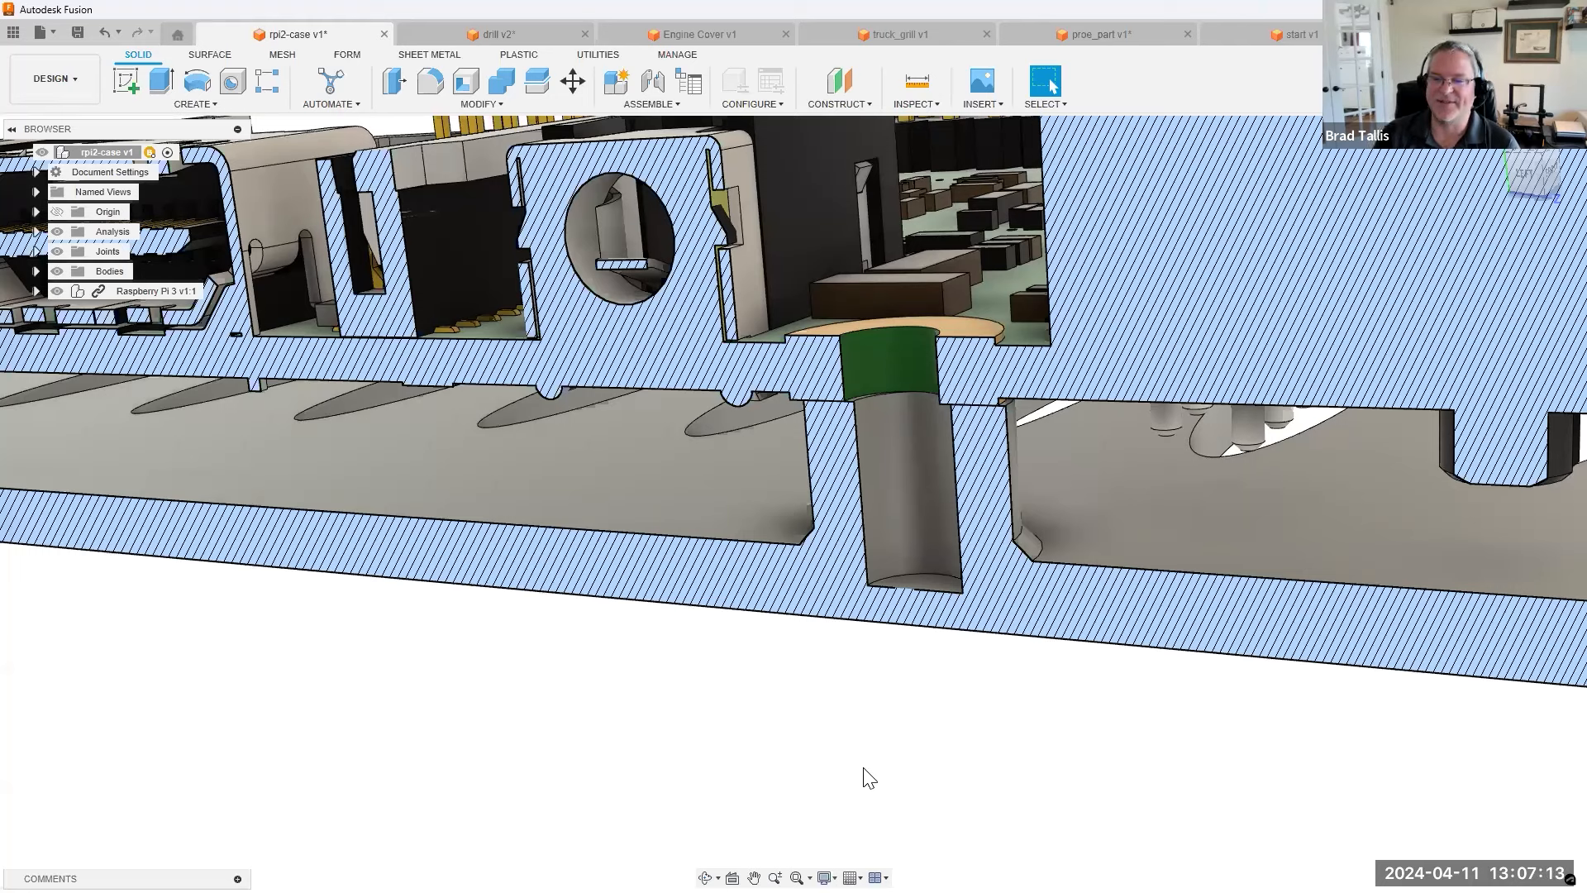
pyautogui.scroll(5, 859, 471)
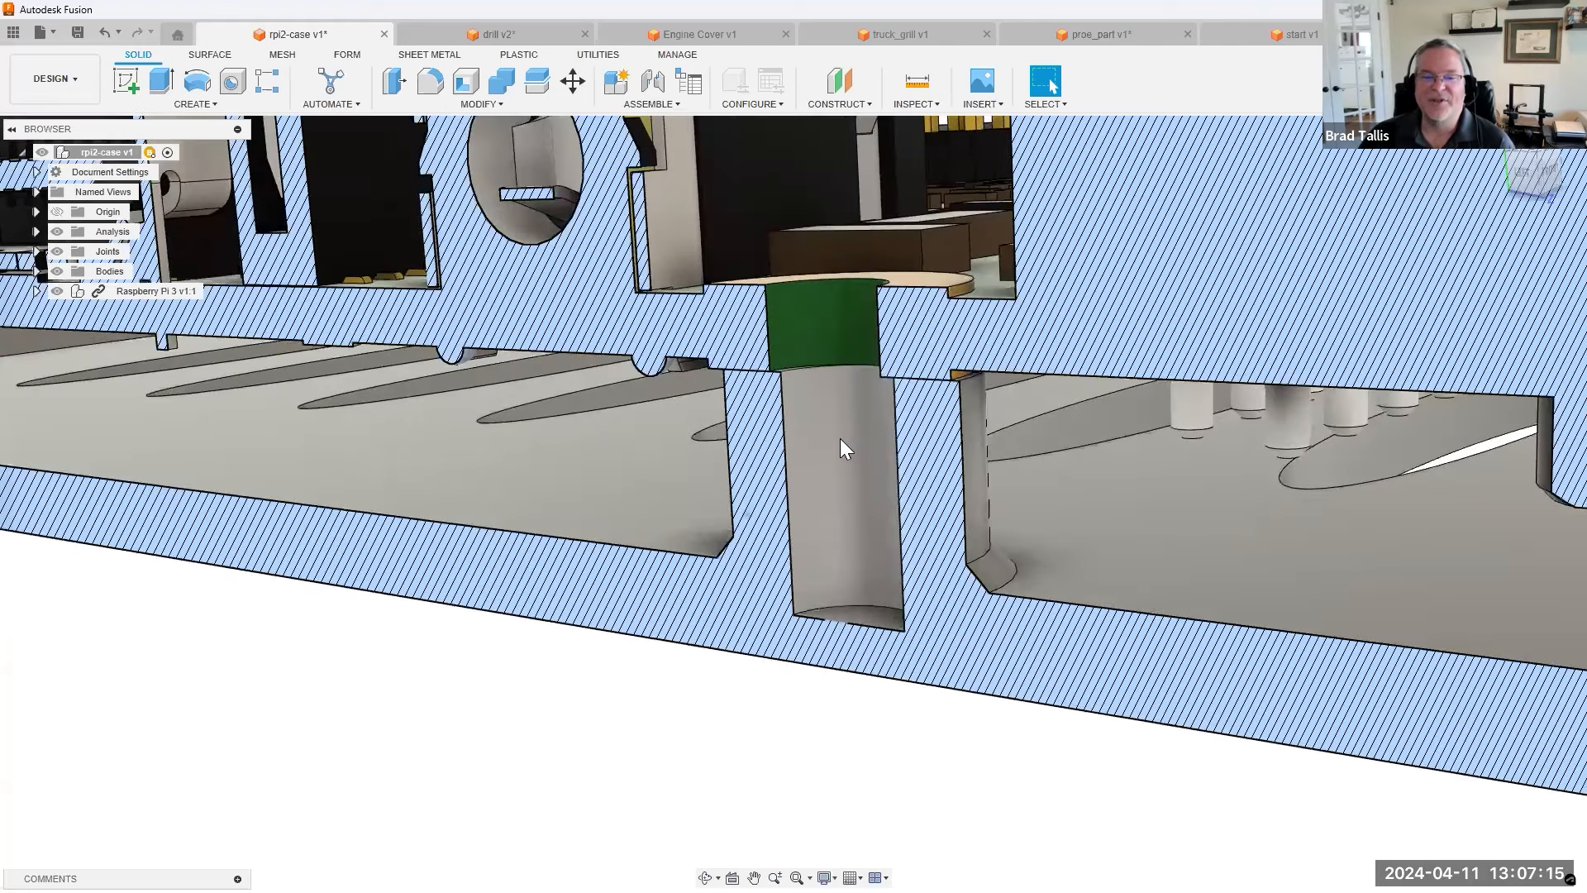
# Step: Start Move/Copy on Faces with the hole wall and outer wall of the sectioned standoff beside the audio jack selected
pyautogui.click(840, 438)
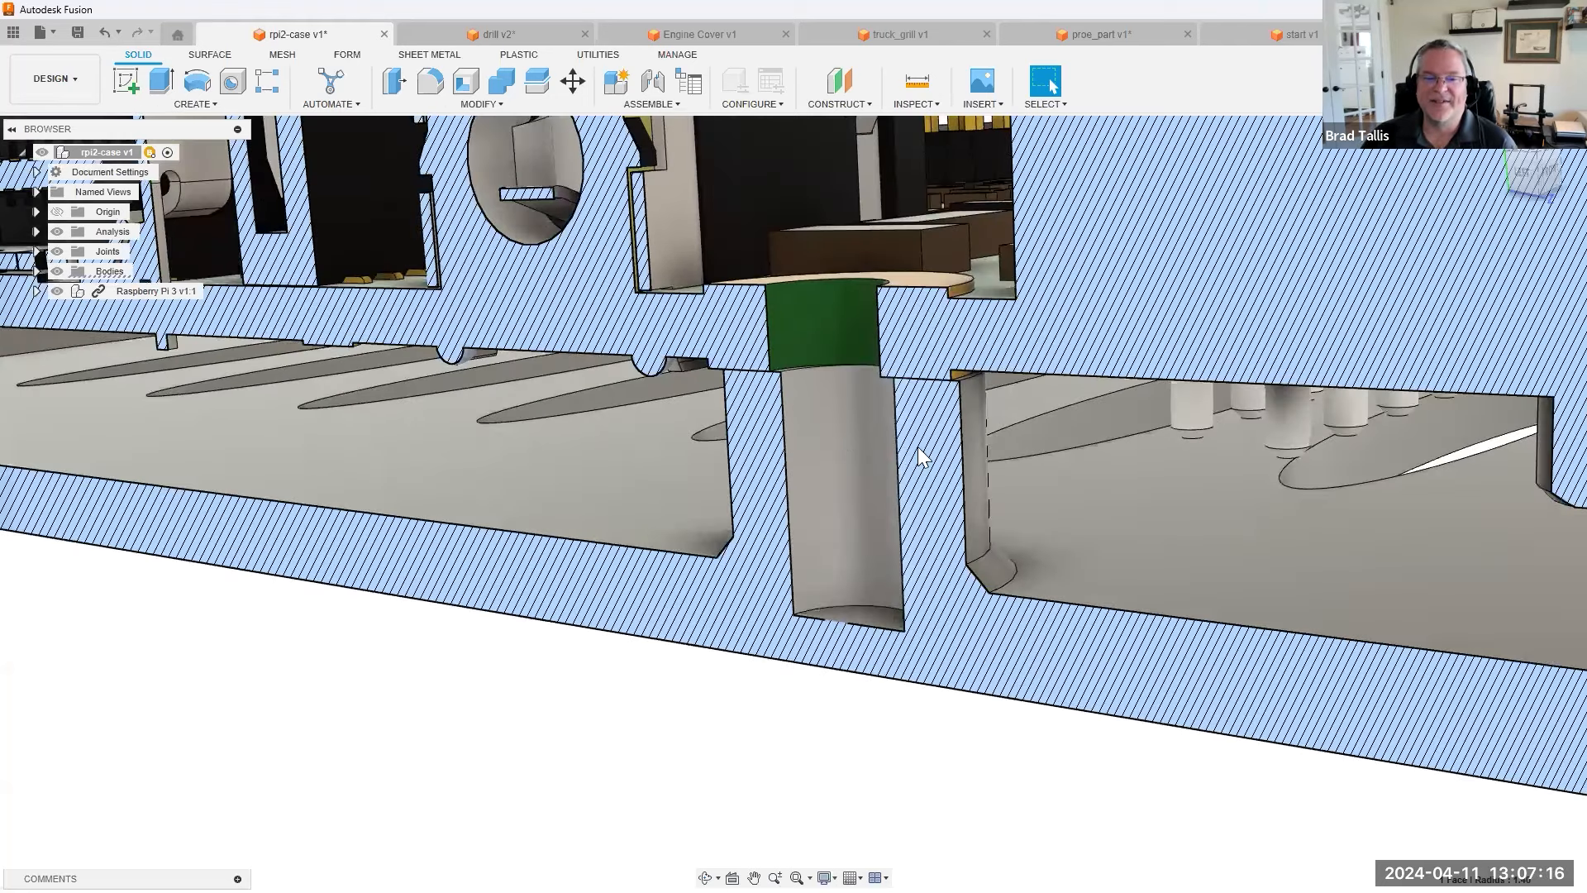
pyautogui.keyDown('ctrl'); pyautogui.click(977, 436); pyautogui.keyUp('ctrl')
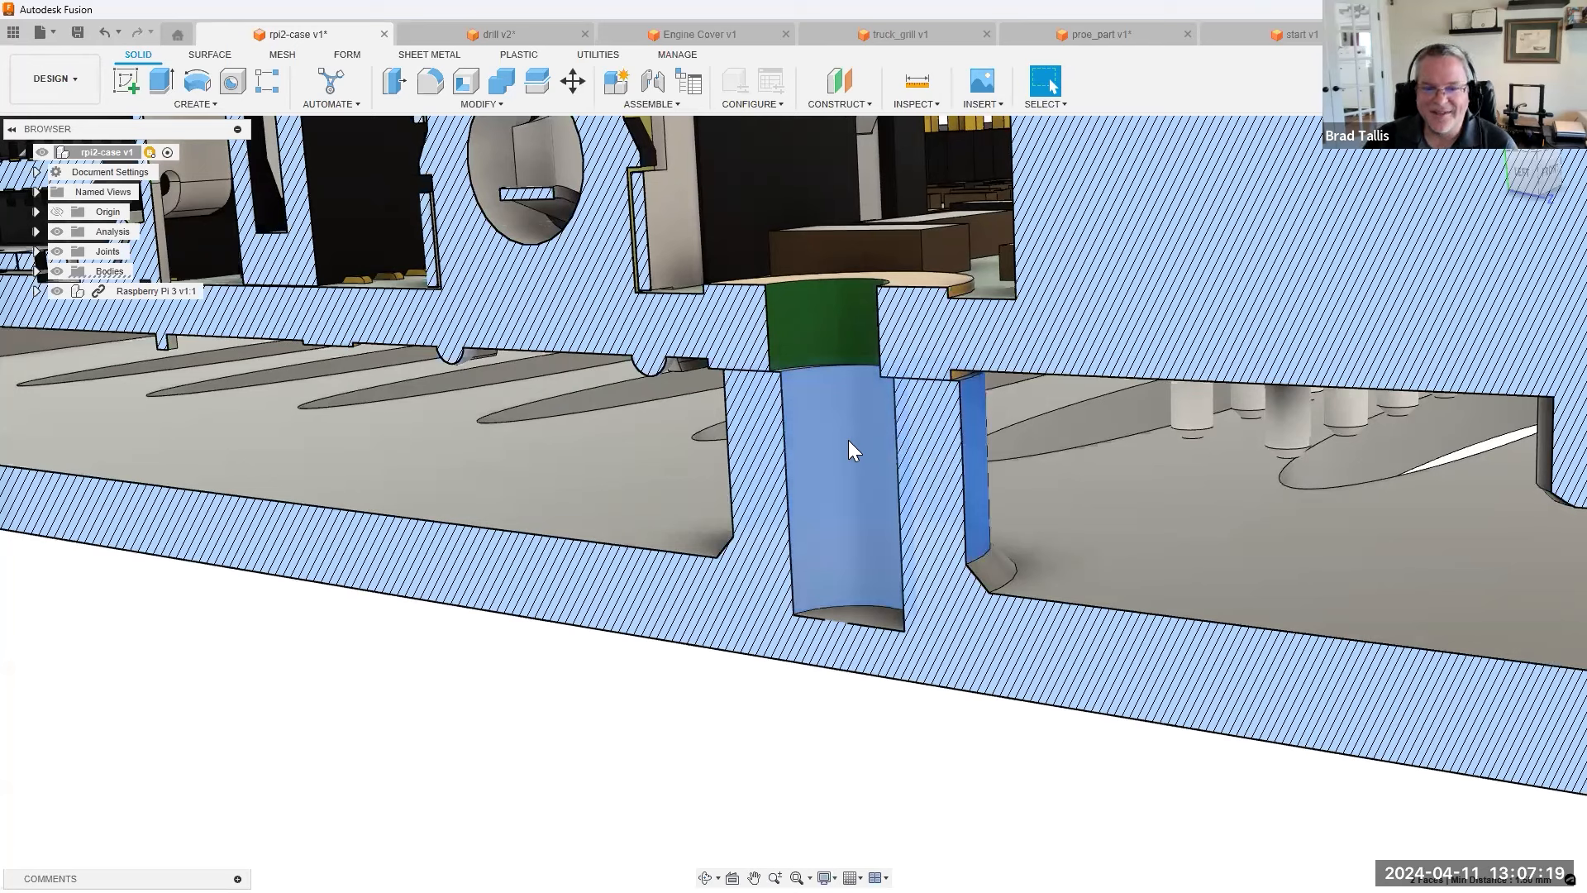
pyautogui.rightClick(968, 440)
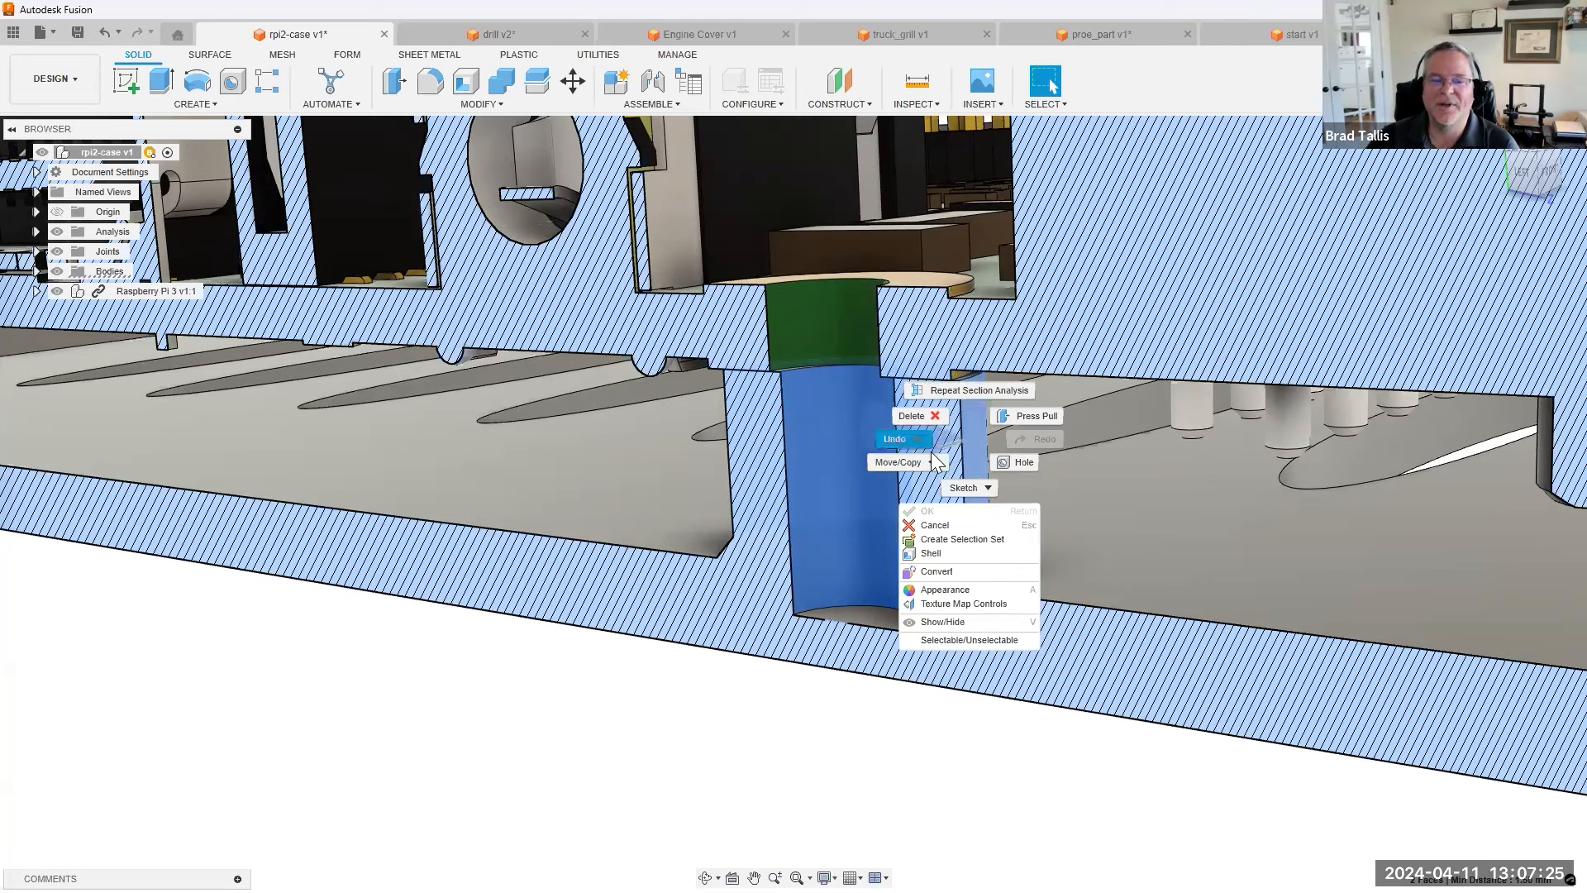
pyautogui.click(904, 461)
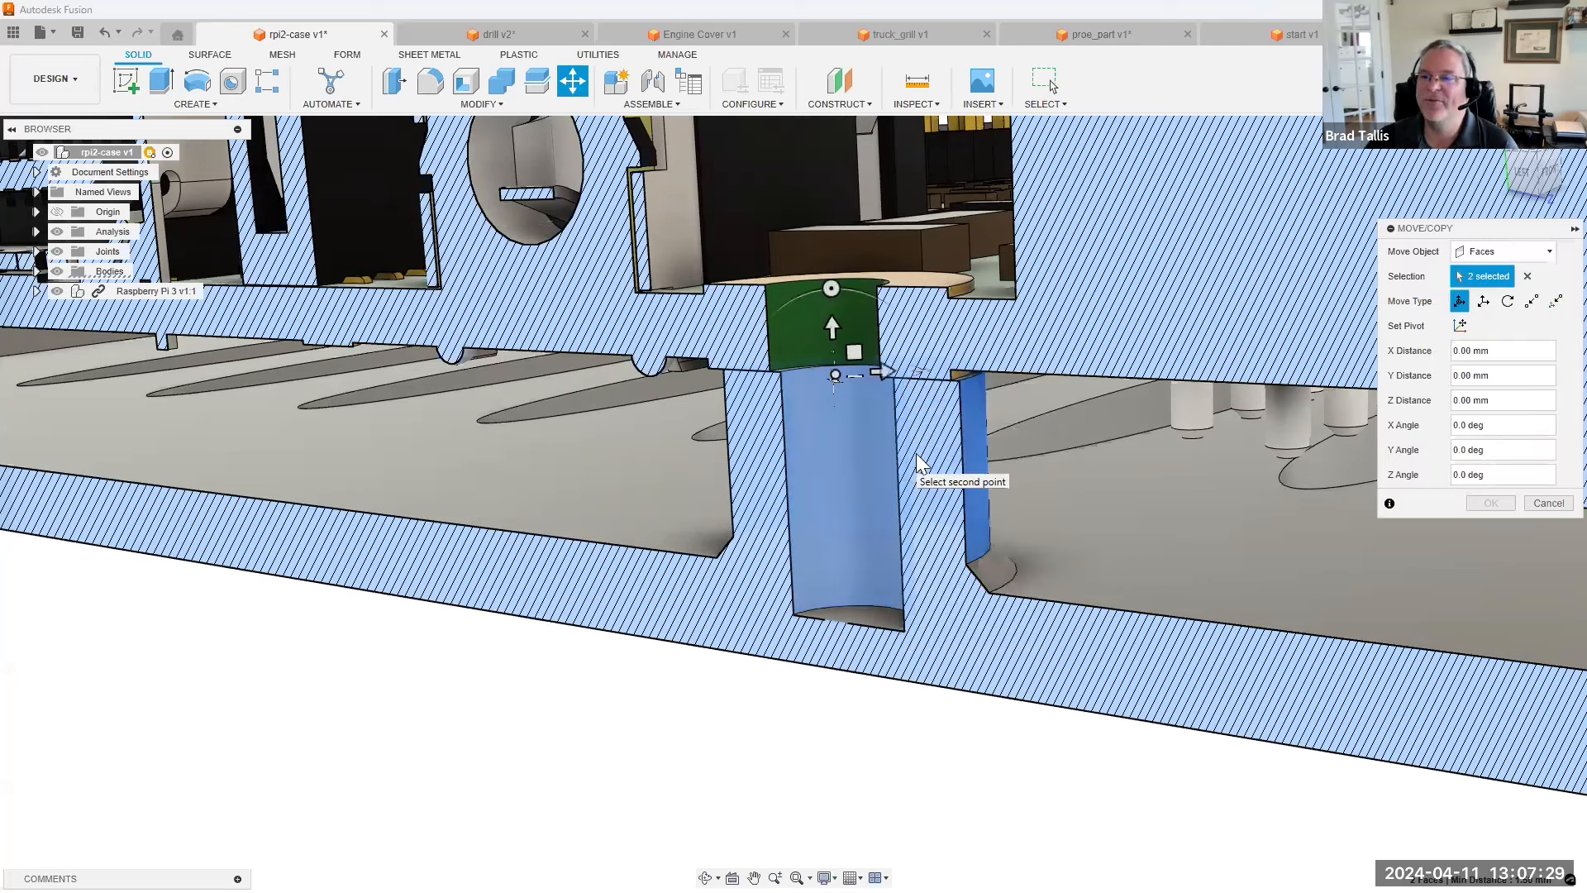
pyautogui.click(1492, 253)
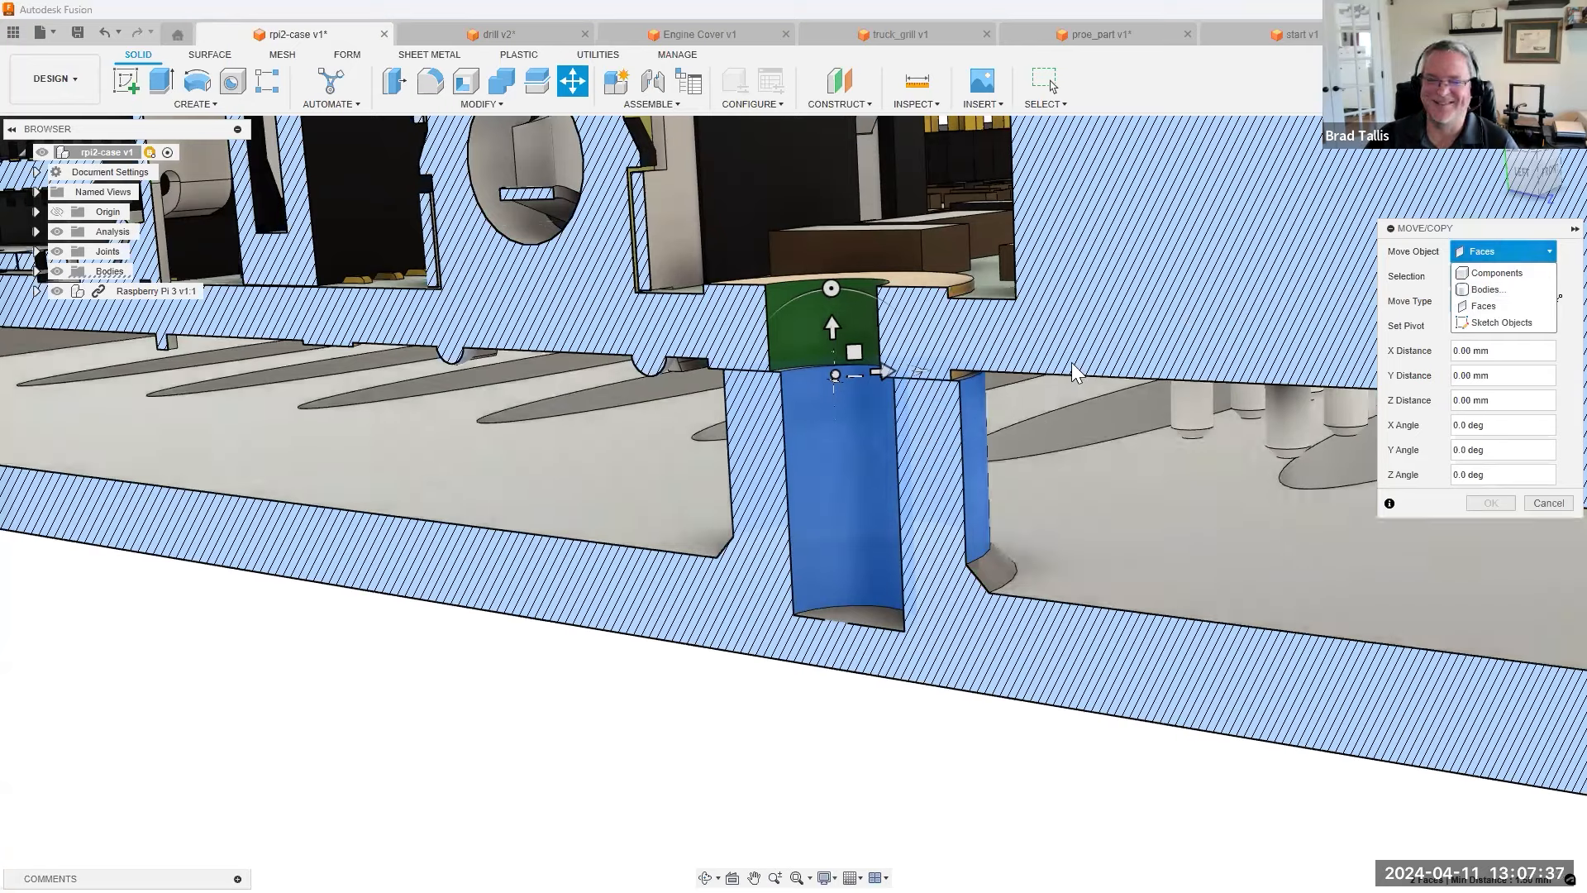
pyautogui.click(1504, 257)
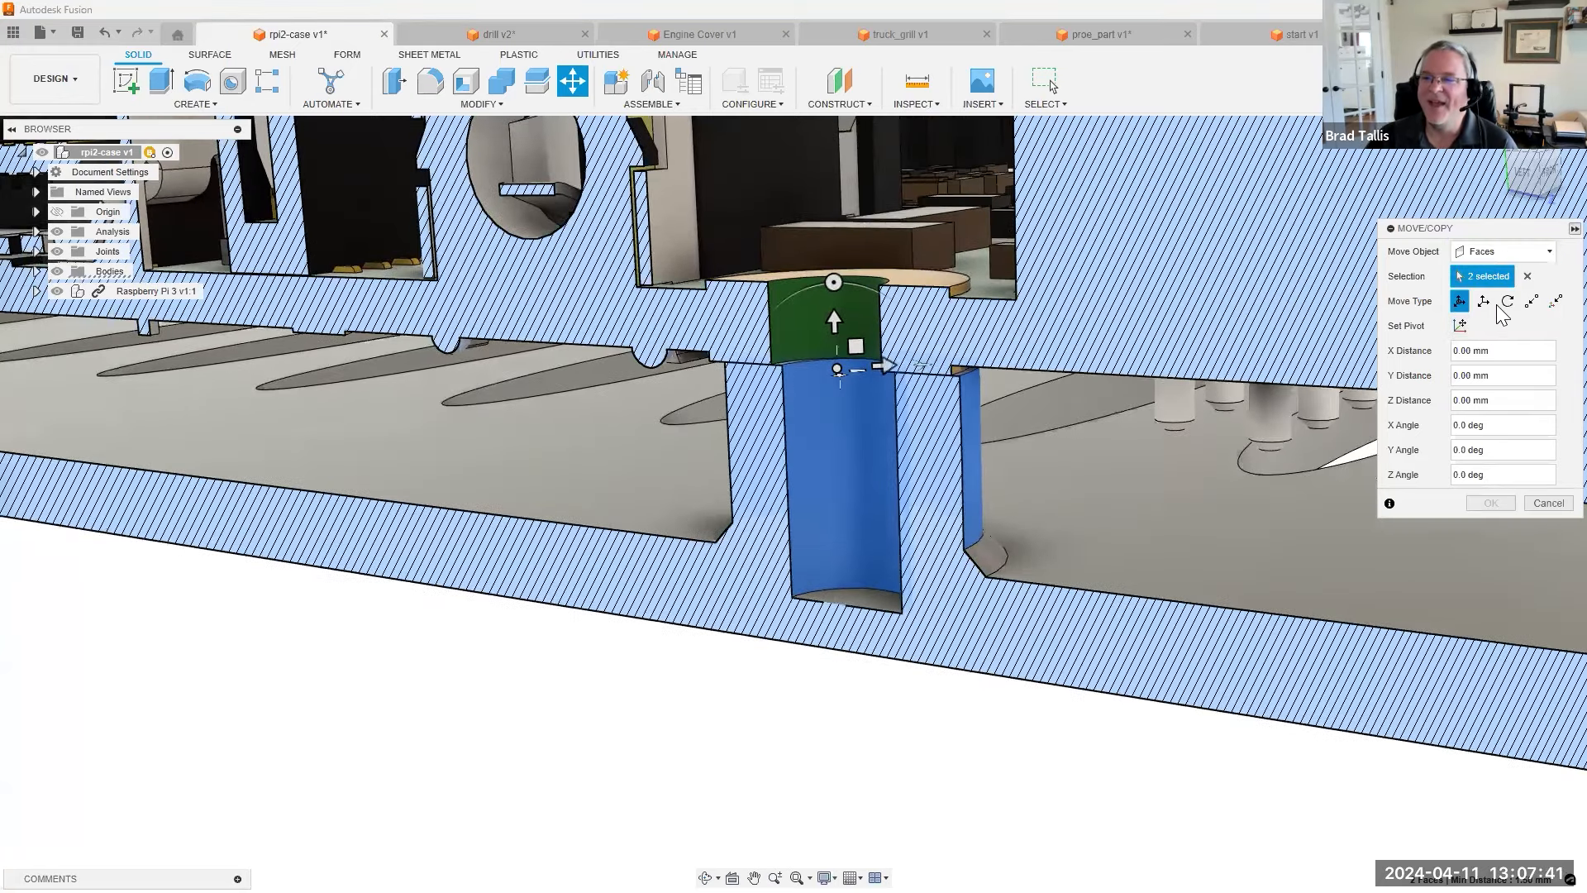
# Step: Try translating the standoff faces along Z by about -0.307 mm, adding the base chamfer face and shifting the set to about 0.065 mm
pyautogui.click(1484, 301)
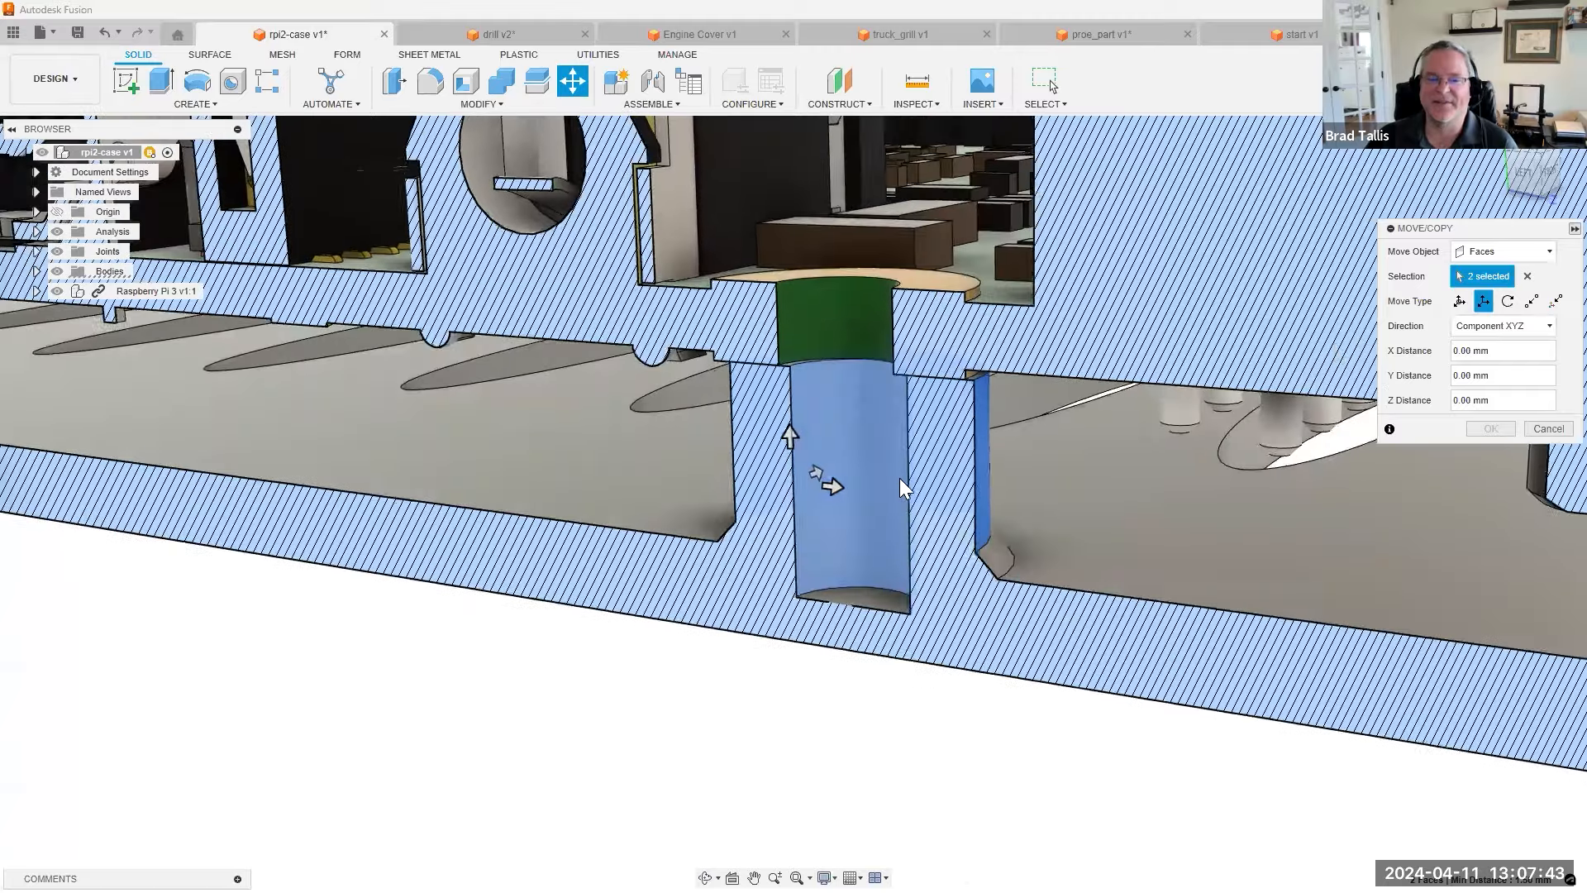
pyautogui.scroll(2, 900, 477)
pyautogui.moveTo(839, 484); pyautogui.dragTo(822, 493)
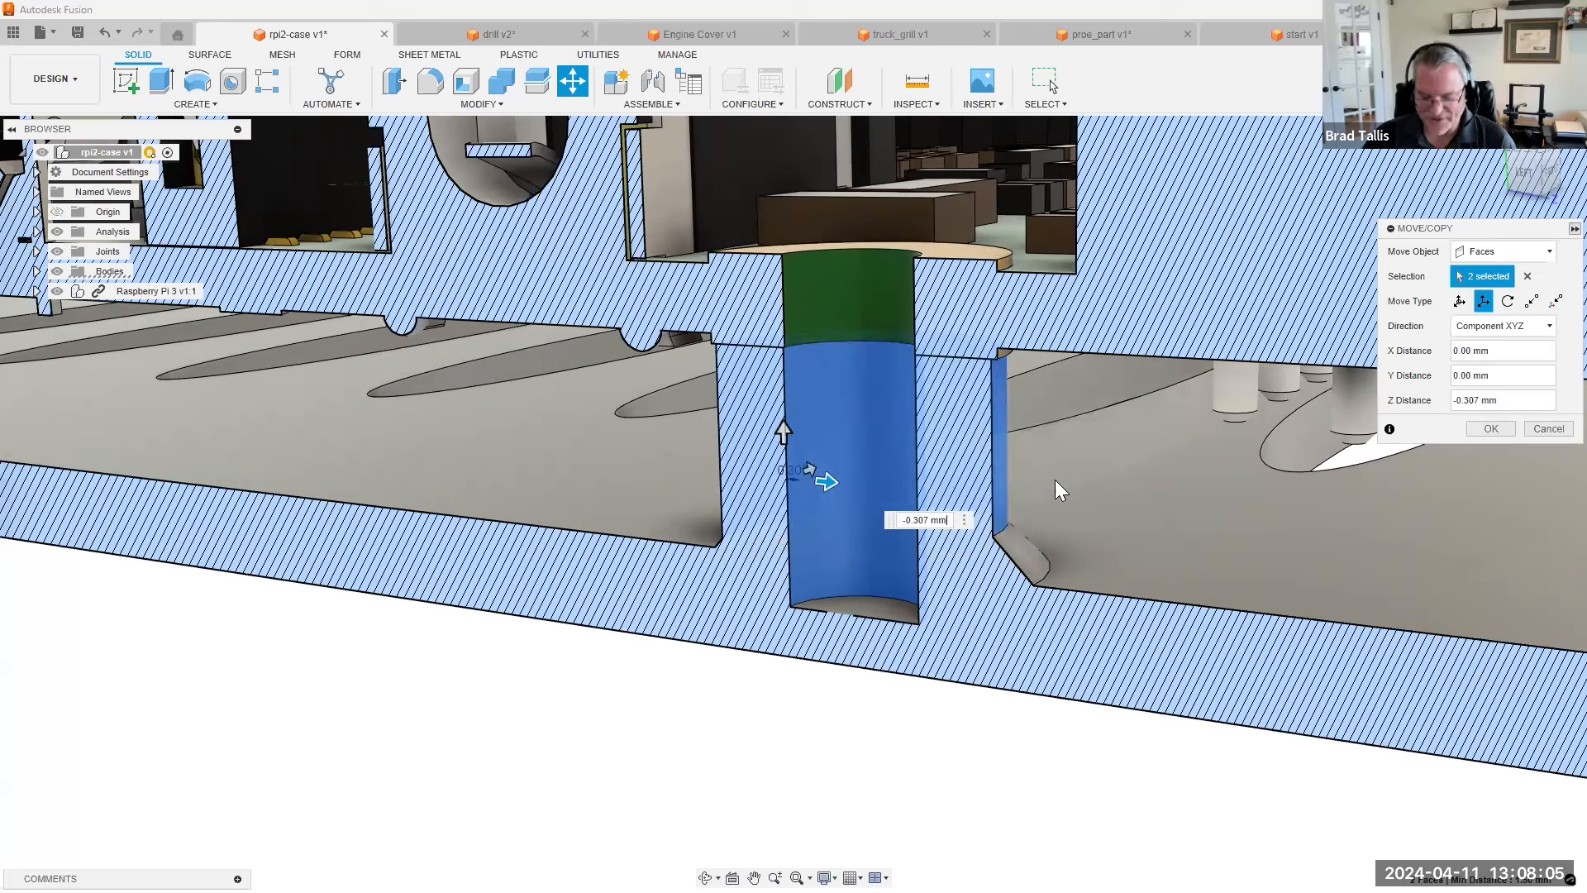
pyautogui.click(1028, 558)
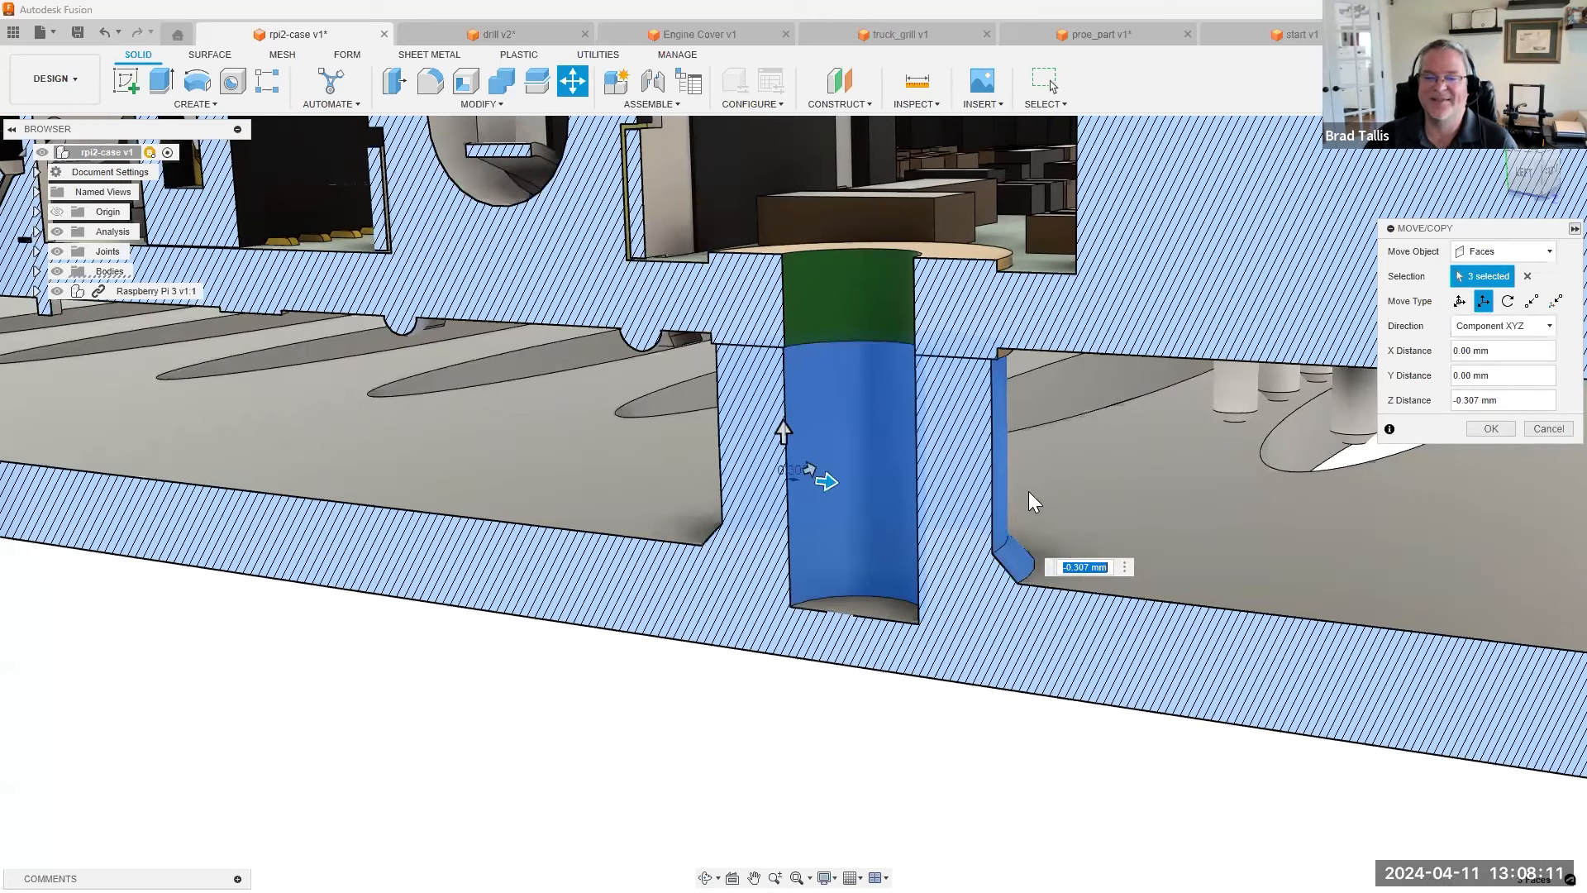
pyautogui.moveTo(827, 481); pyautogui.dragTo(847, 487)
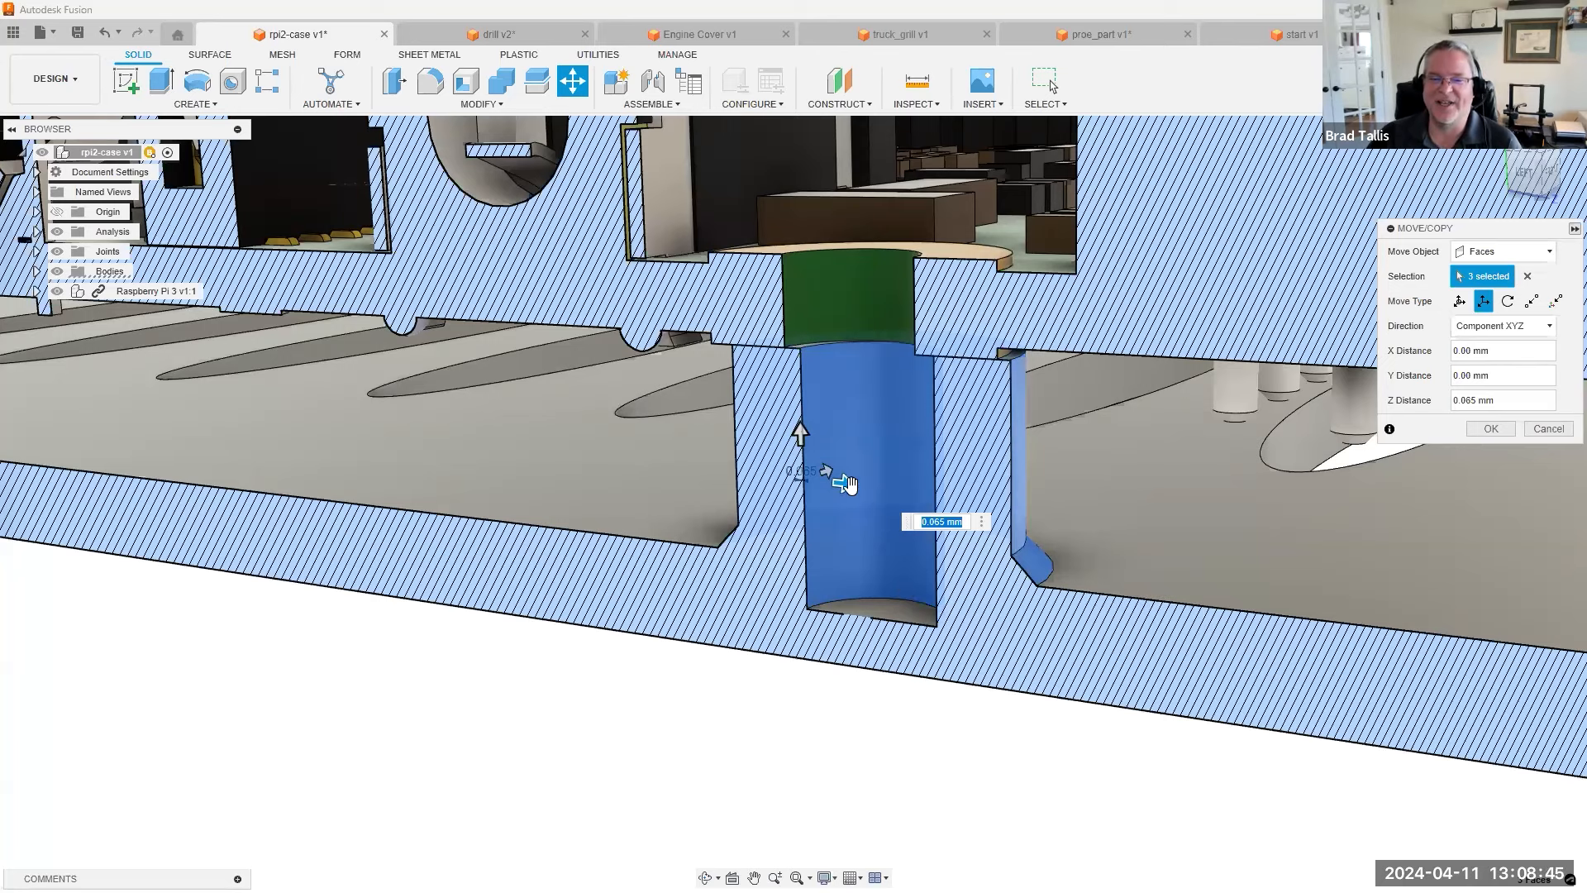
# Step: Switch to a Point to Point move and try aligning the standoff hole's upper edge with the board's mounting hole edge
pyautogui.scroll(3, 959, 496)
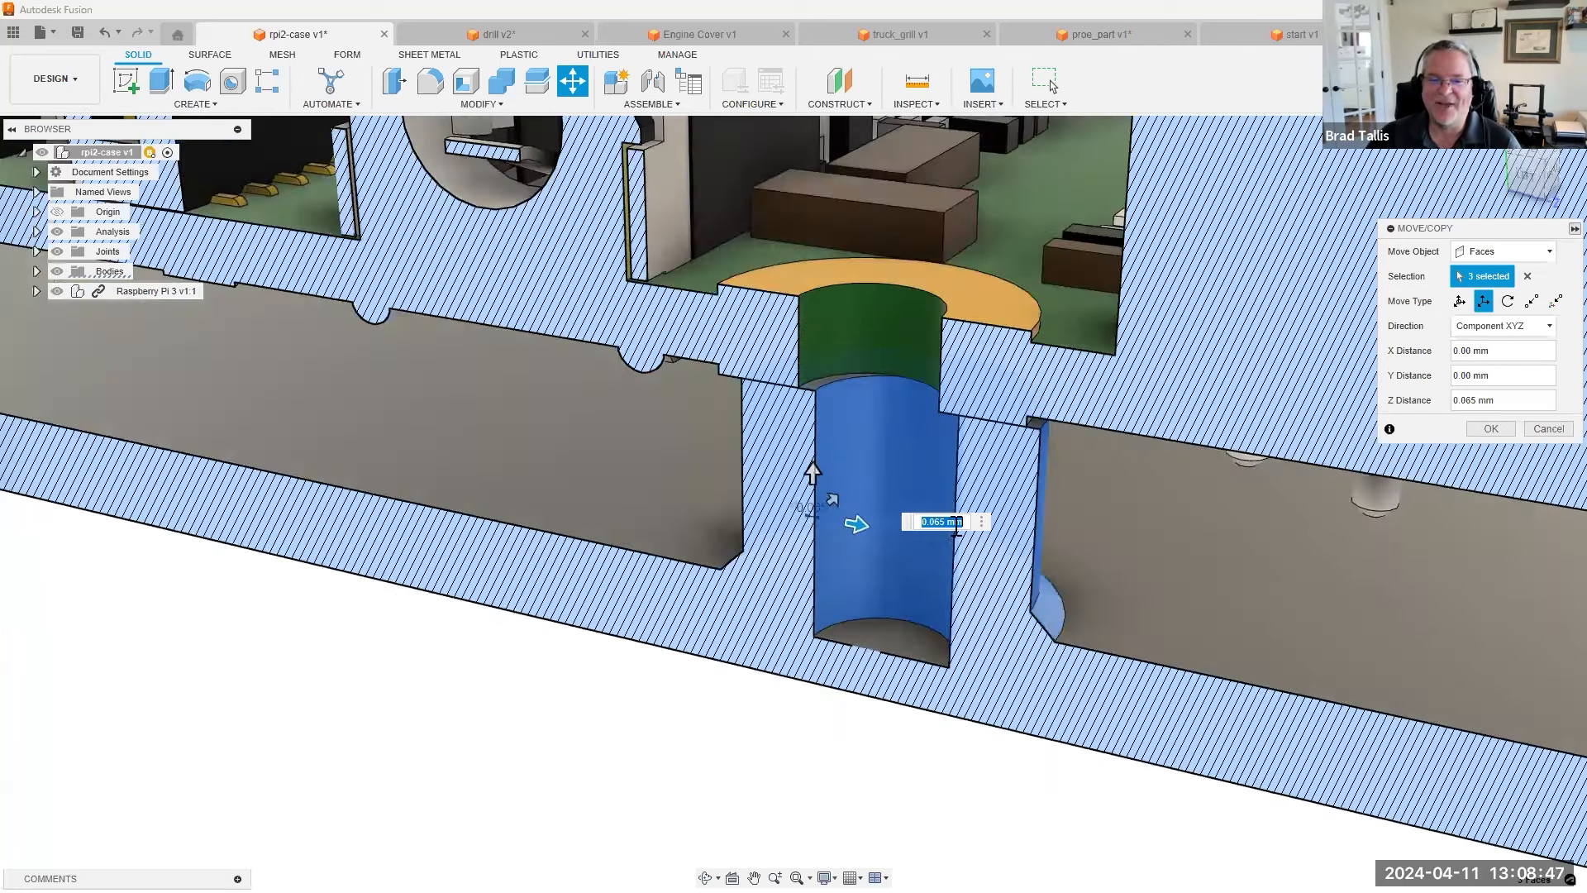
pyautogui.scroll(2, 867, 420)
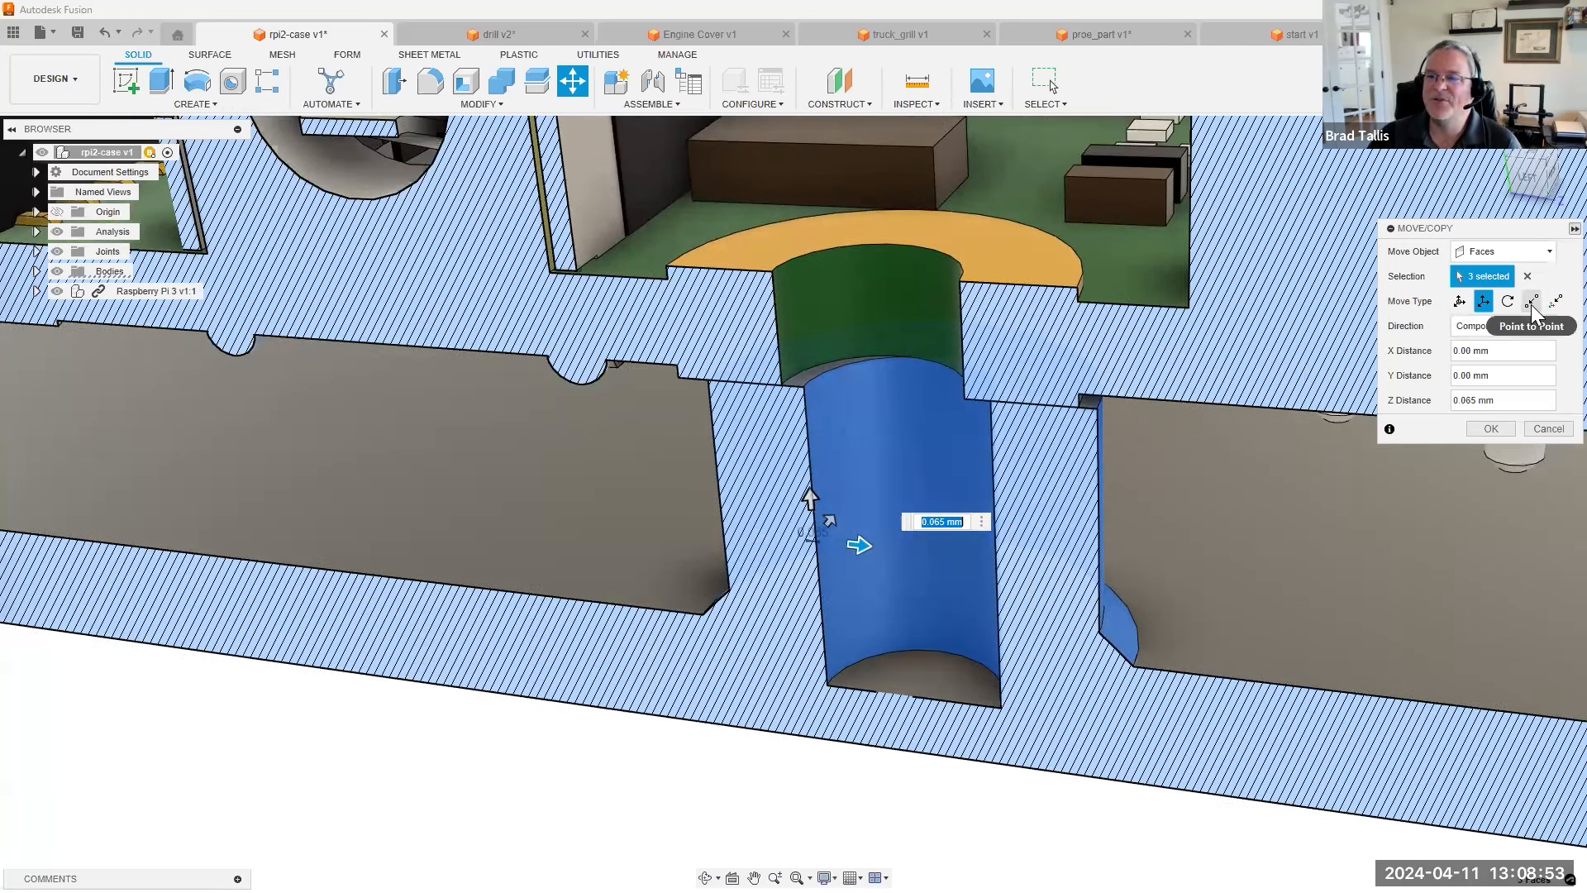
pyautogui.click(1532, 302)
pyautogui.scroll(1, 892, 369)
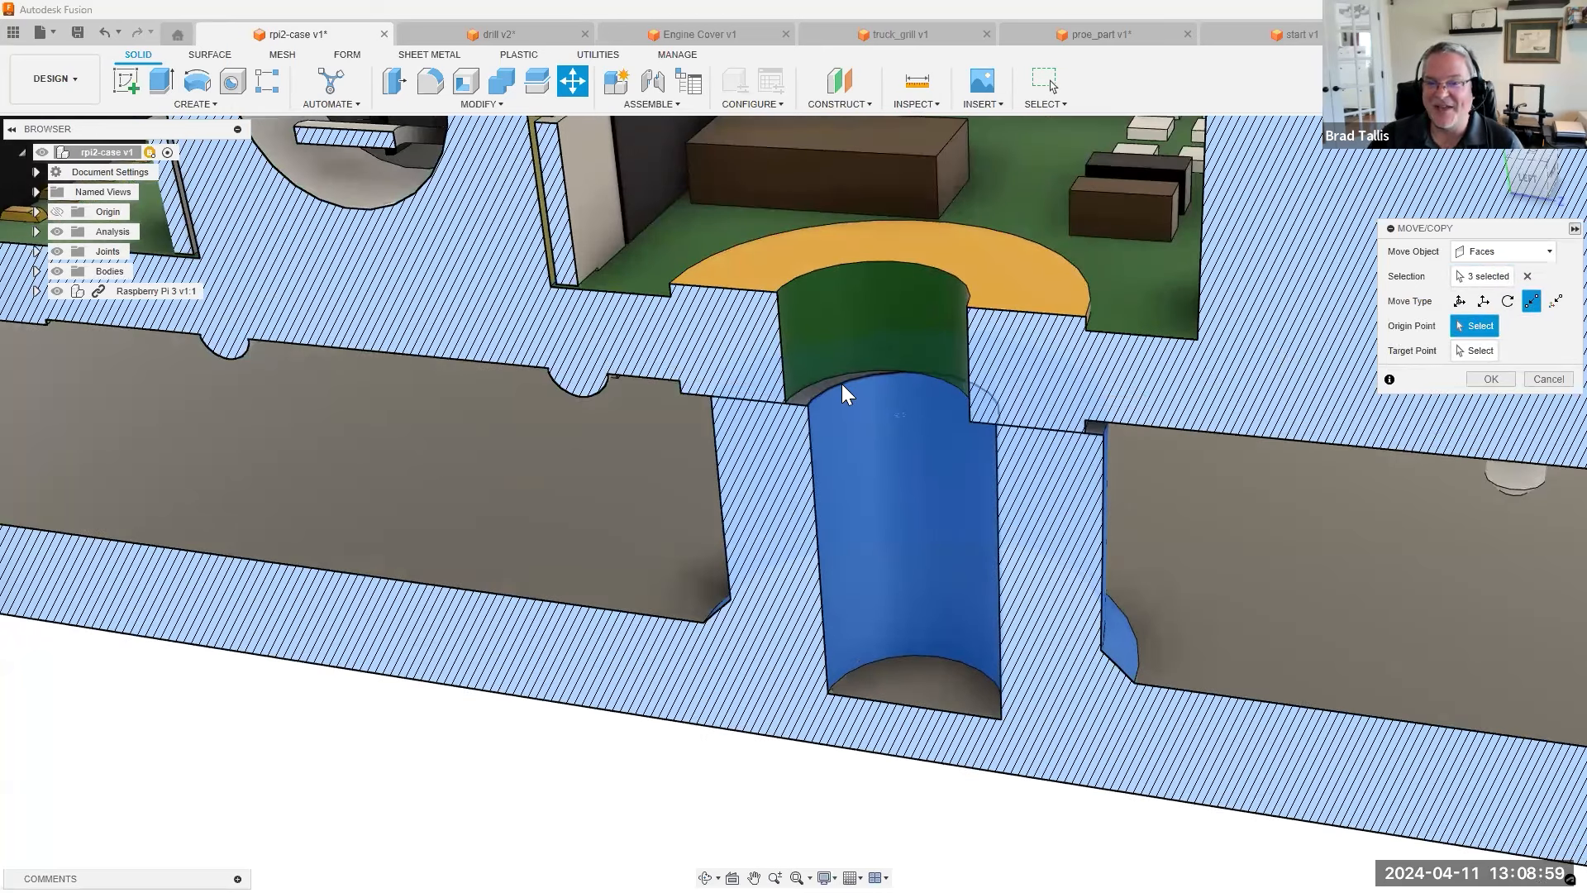
pyautogui.click(841, 383)
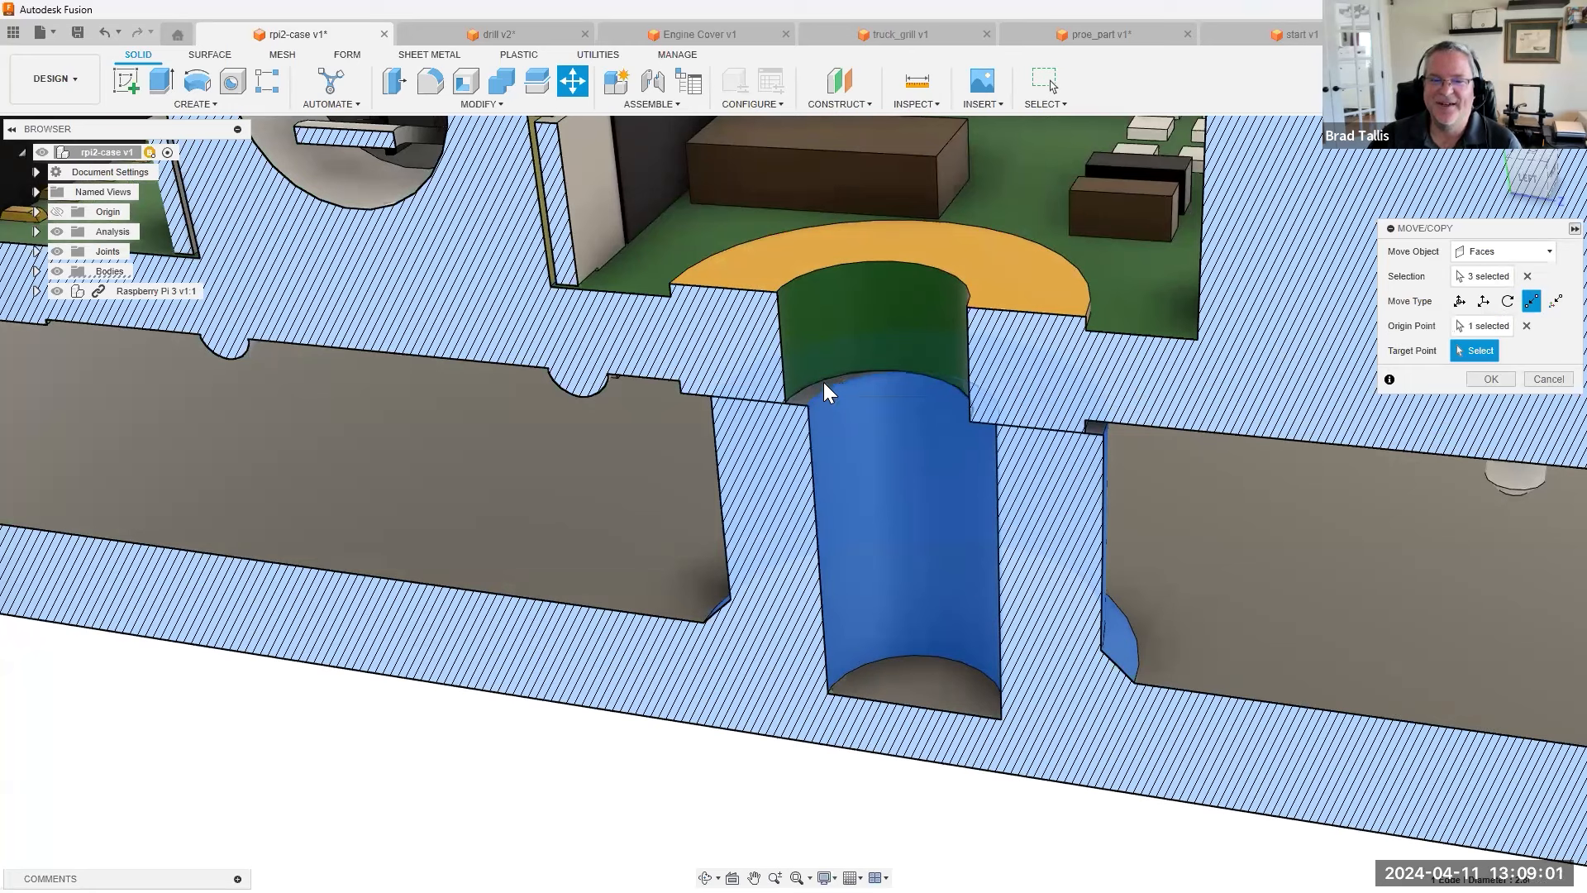
pyautogui.click(820, 382)
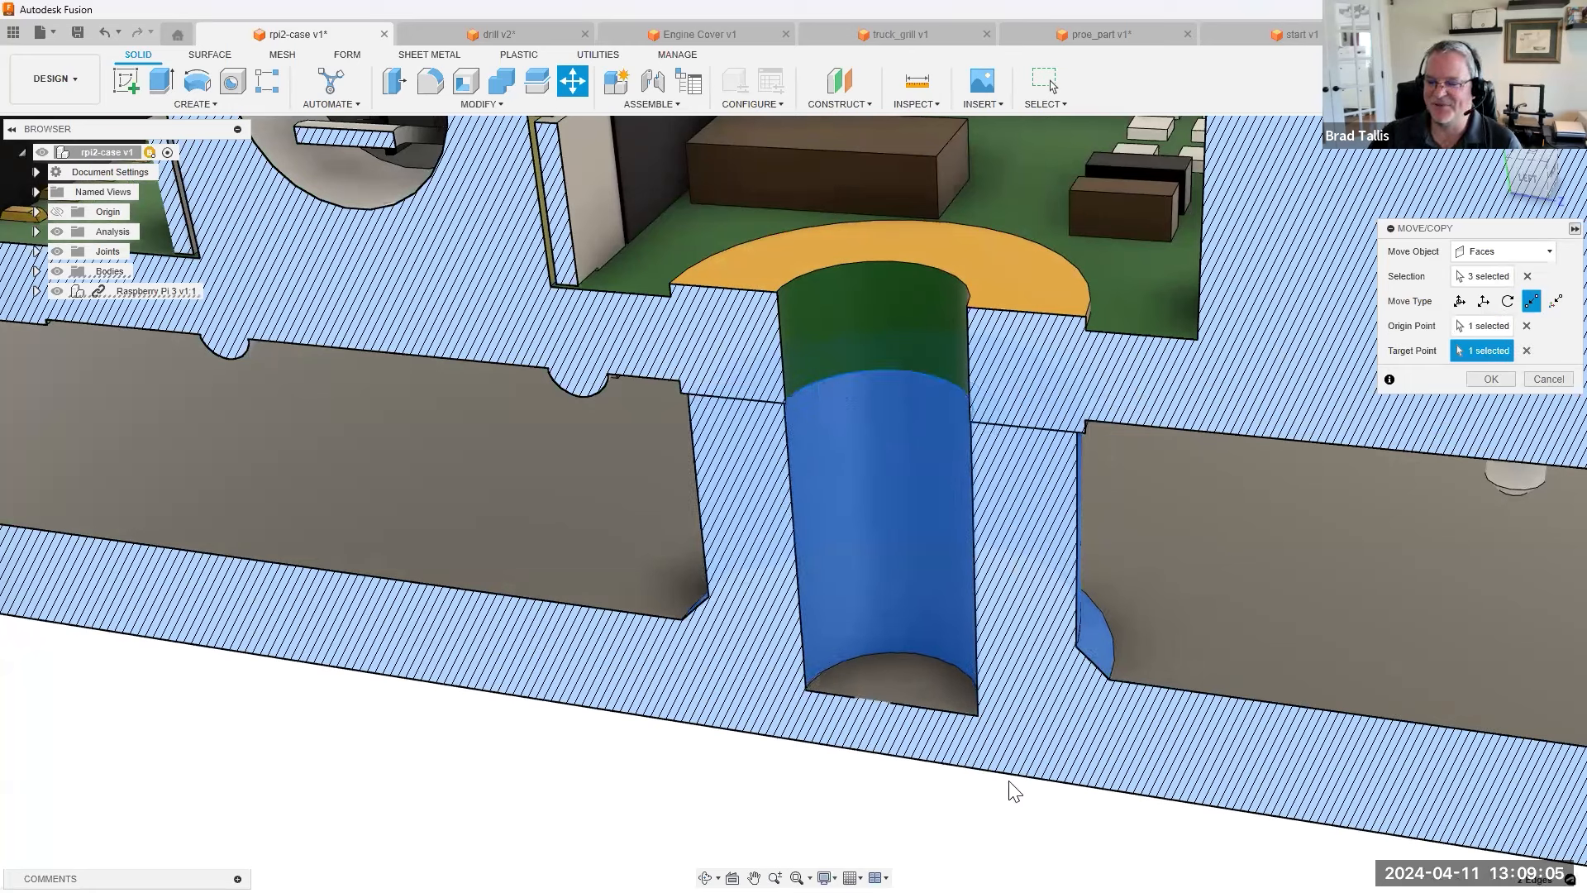
pyautogui.keyDown('shift'); pyautogui.moveTo(1255, 523); pyautogui.dragTo(1165, 433, button='middle'); pyautogui.keyUp('shift')
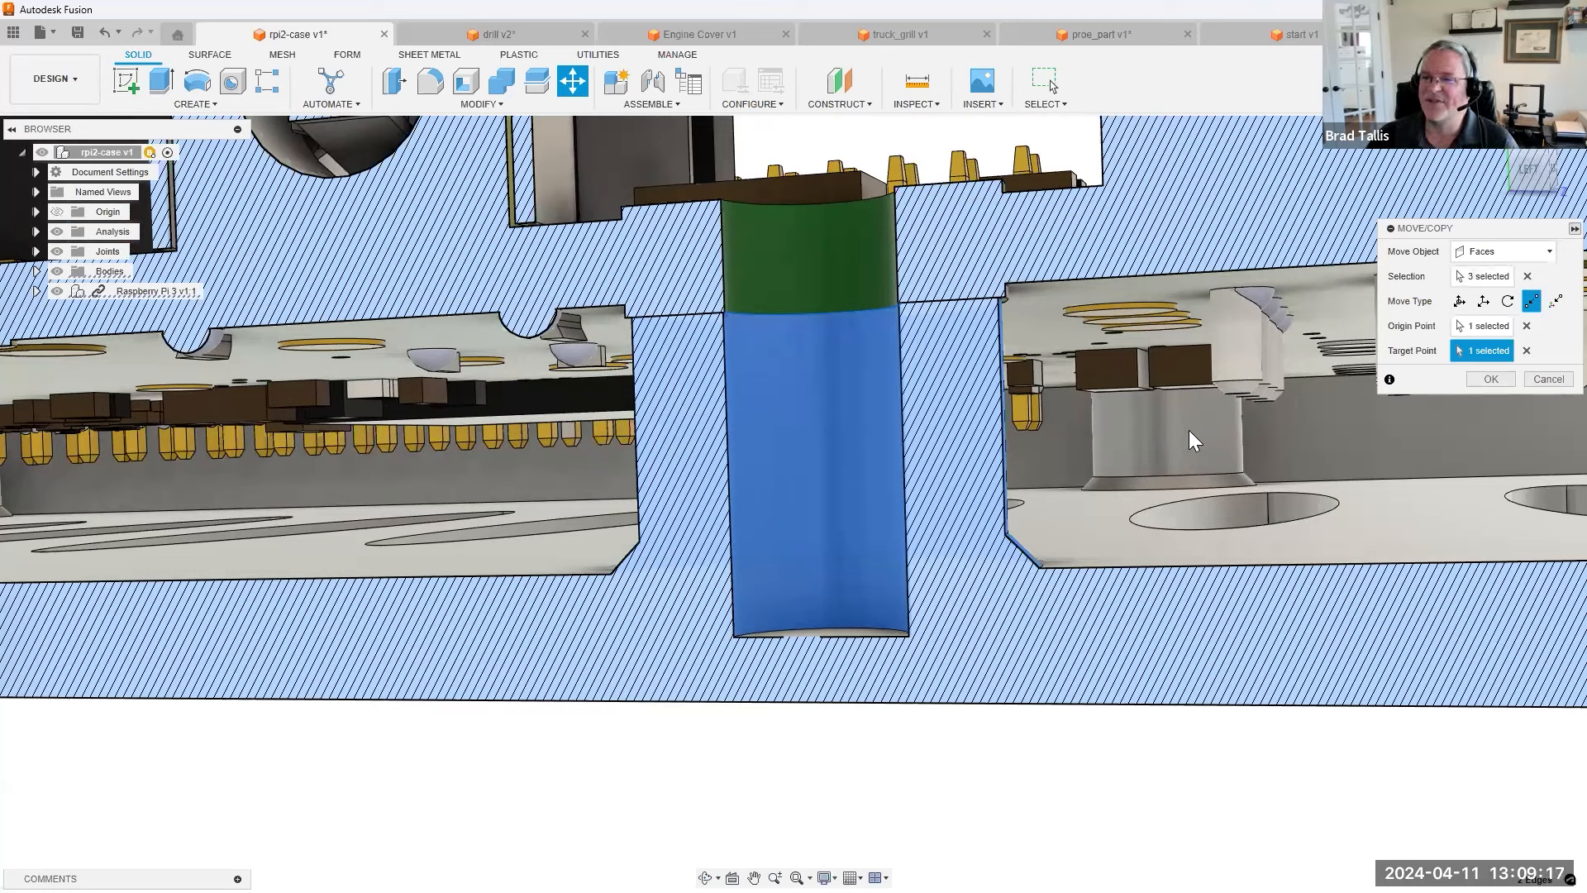
pyautogui.click(1182, 418)
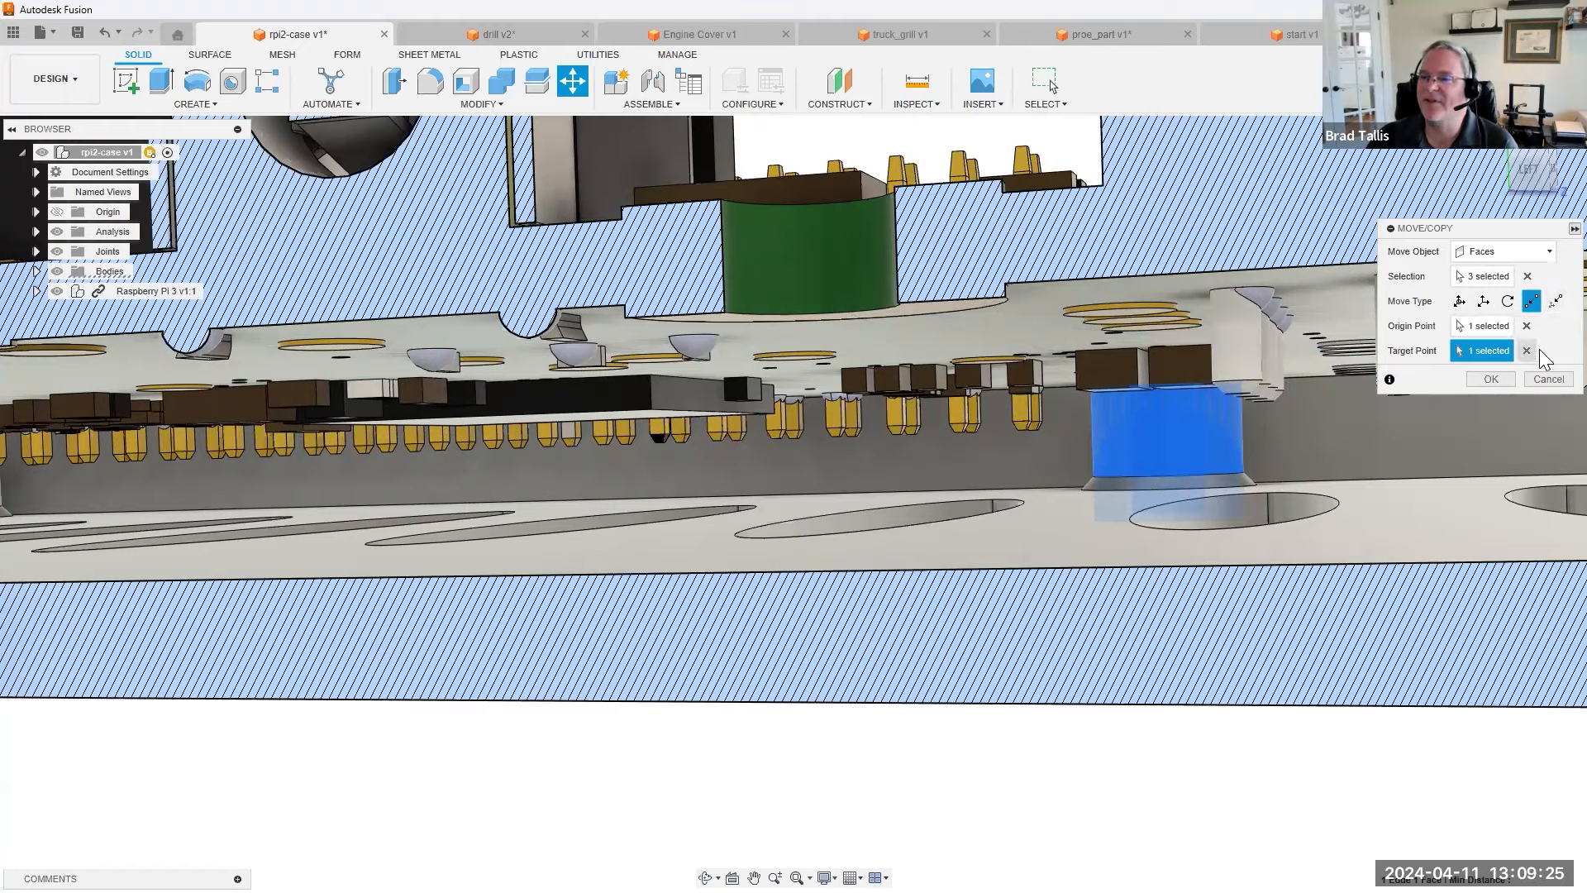
# Step: Clear the face selection and reselect the hole wall, outer wall and base chamfer faces of both the sectioned standoff and the one behind it
pyautogui.click(1527, 276)
pyautogui.keyDown('shift'); pyautogui.moveTo(1241, 368); pyautogui.dragTo(962, 374, button='middle'); pyautogui.keyUp('shift')
pyautogui.click(964, 372)
pyautogui.click(844, 387)
pyautogui.click(979, 549)
pyautogui.keyDown('shift'); pyautogui.moveTo(1362, 432); pyautogui.dragTo(1180, 410, button='middle'); pyautogui.keyUp('shift')
pyautogui.click(1181, 408)
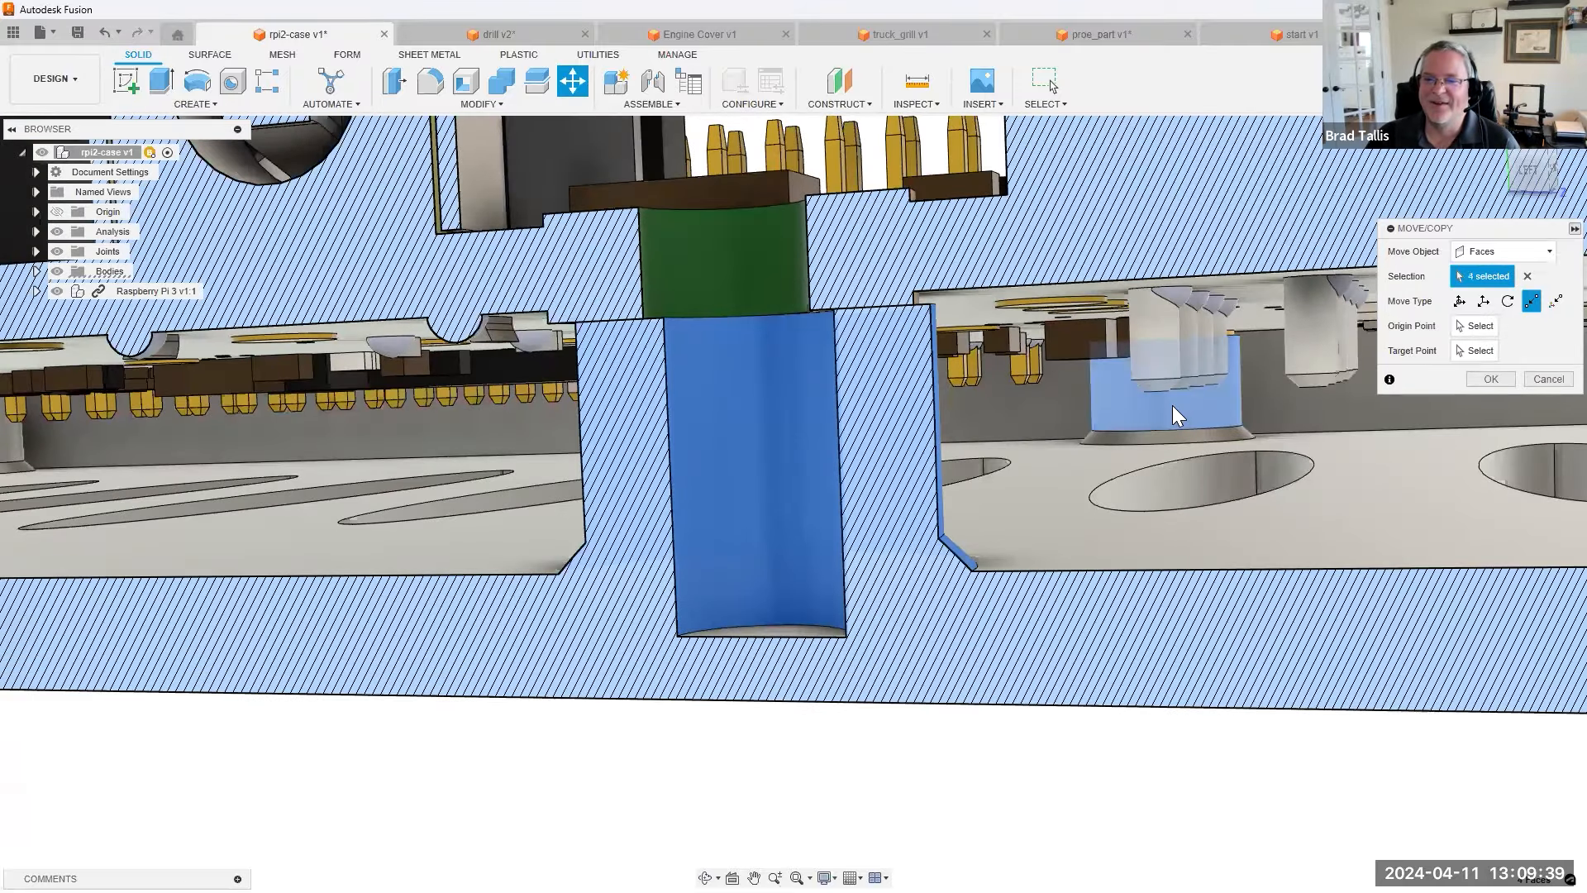
pyautogui.click(1174, 411)
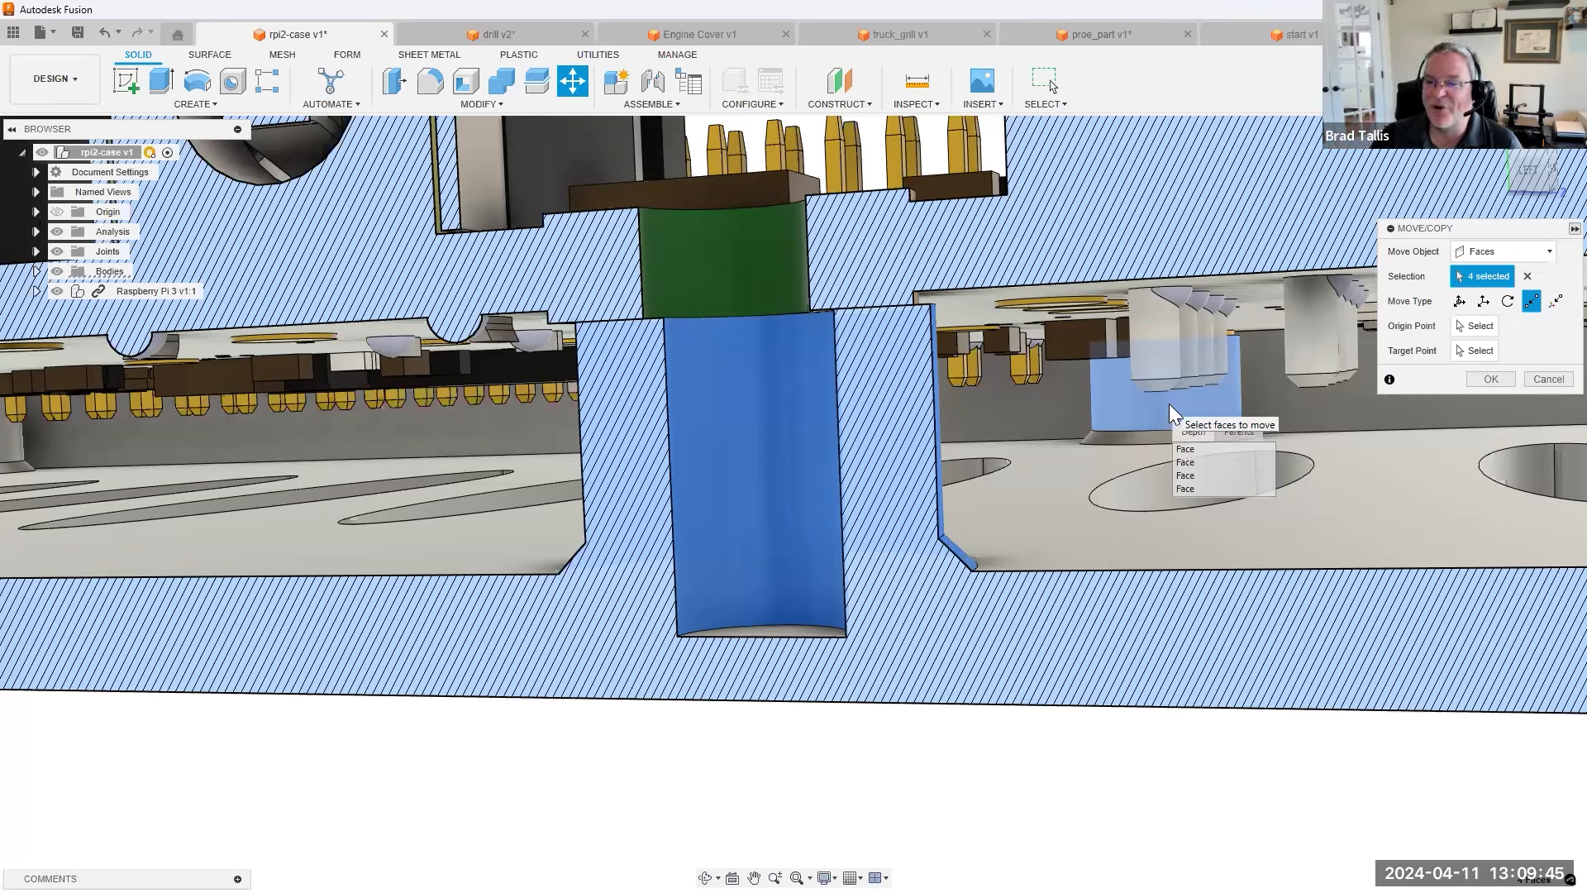
pyautogui.click(1185, 462)
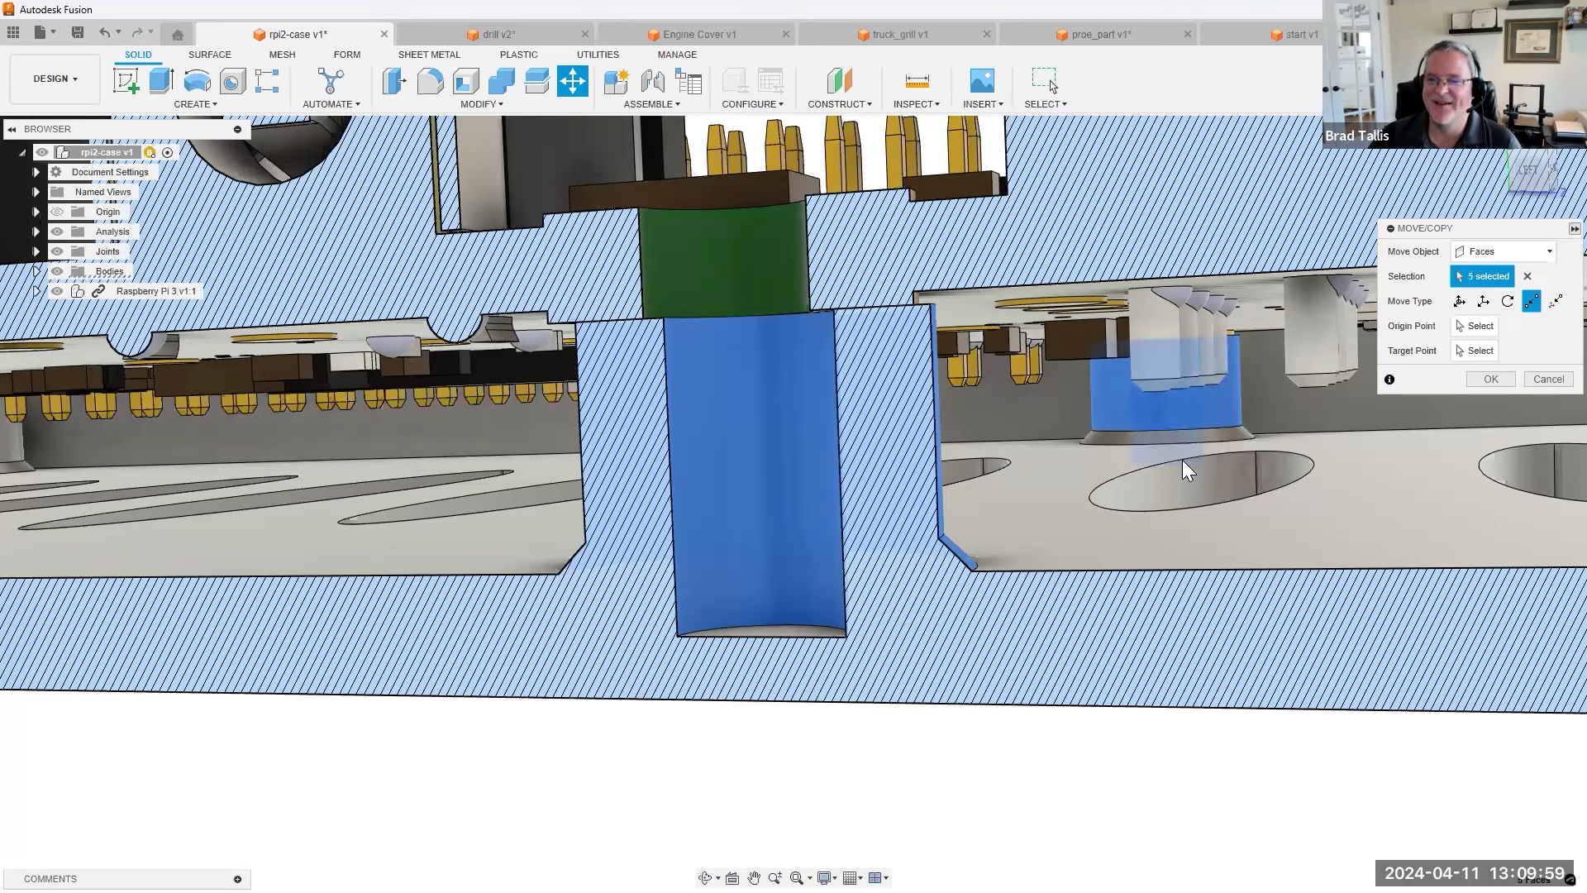
pyautogui.click(1115, 438)
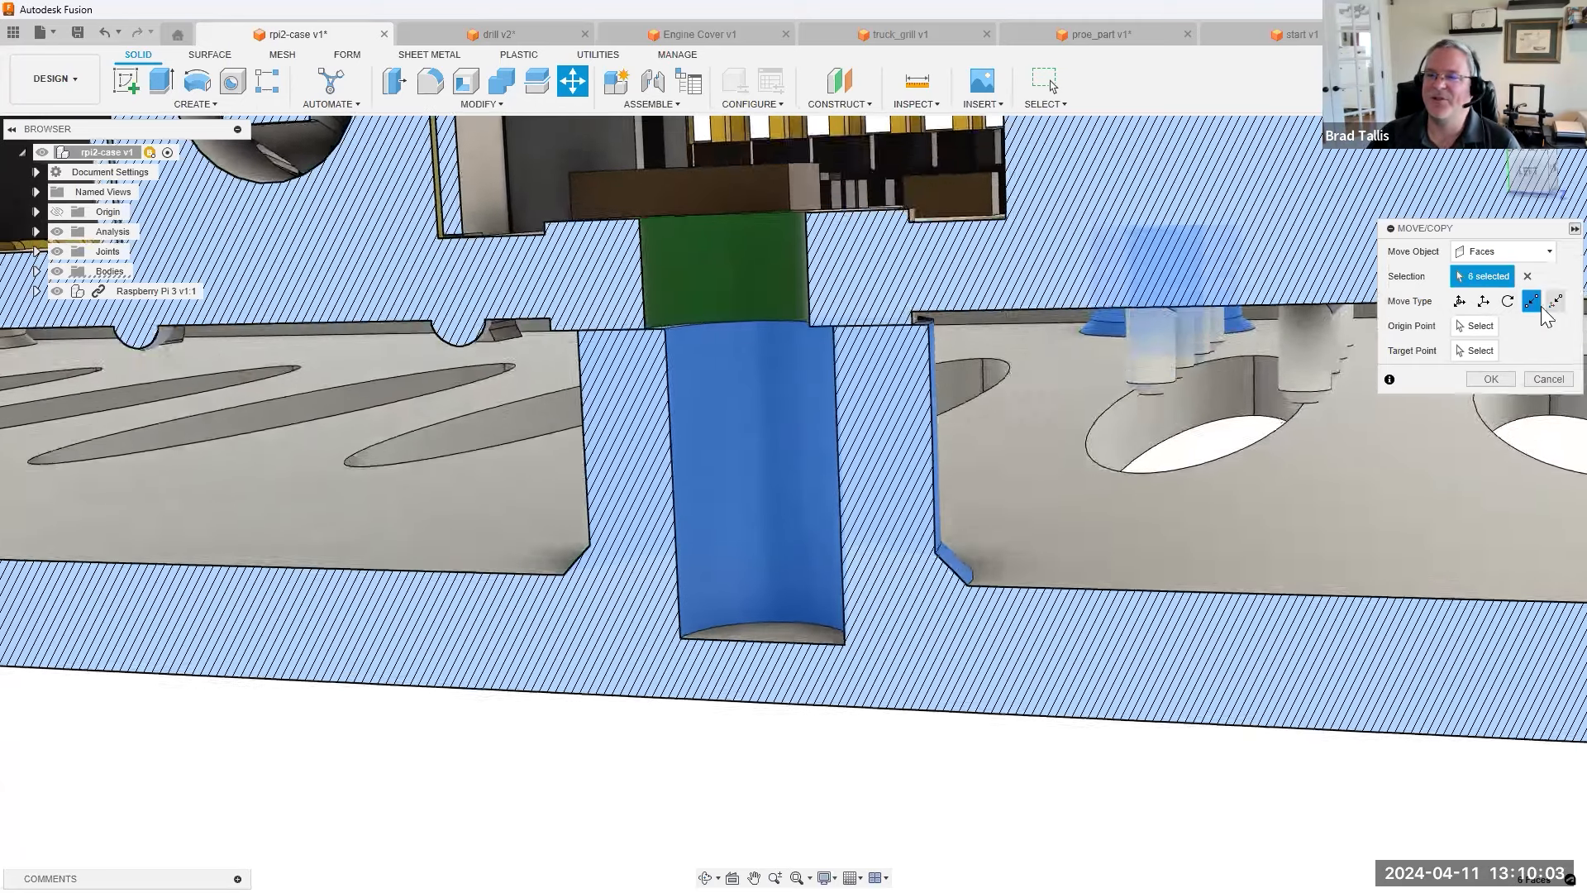
# Step: Move both standoffs from the sectioned standoff's hole edge to the board's mounting hole edge and apply the move
pyautogui.click(1460, 327)
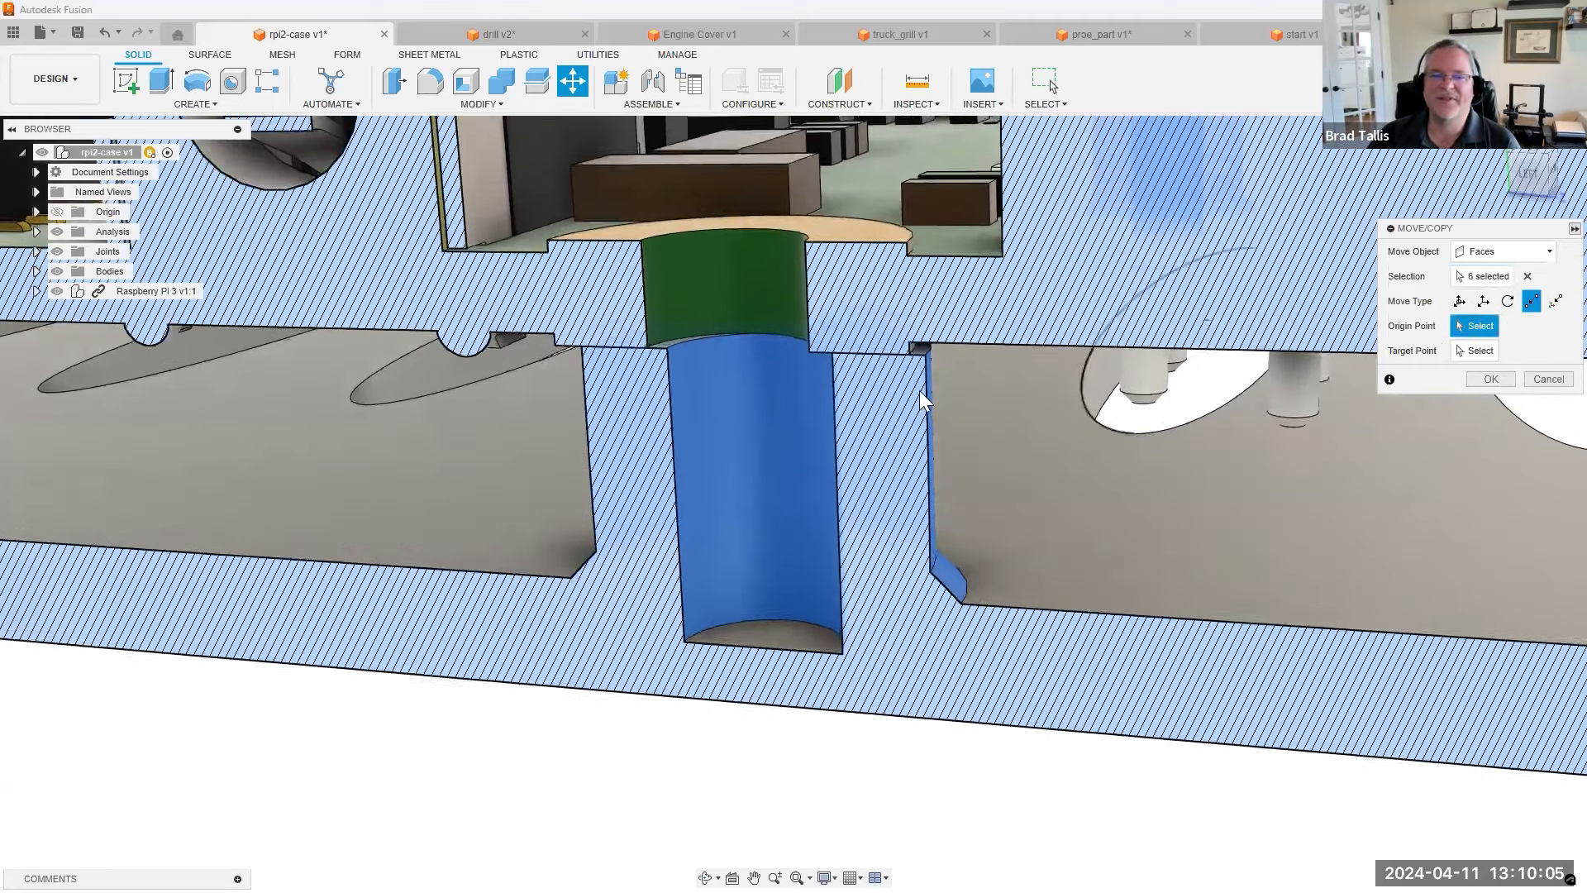
pyautogui.click(678, 349)
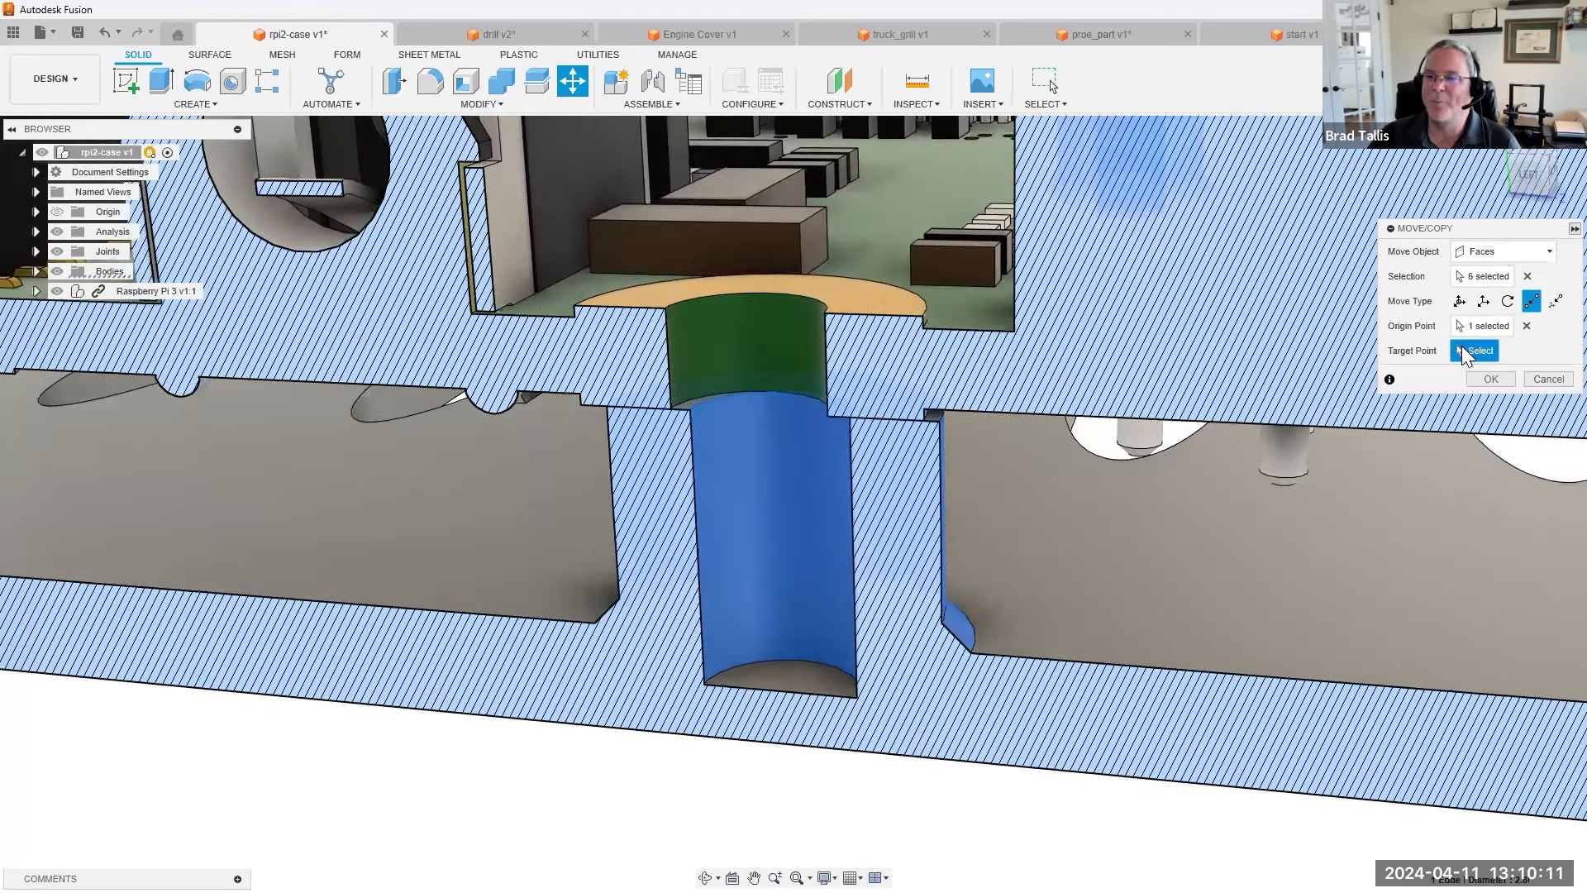
pyautogui.click(694, 397)
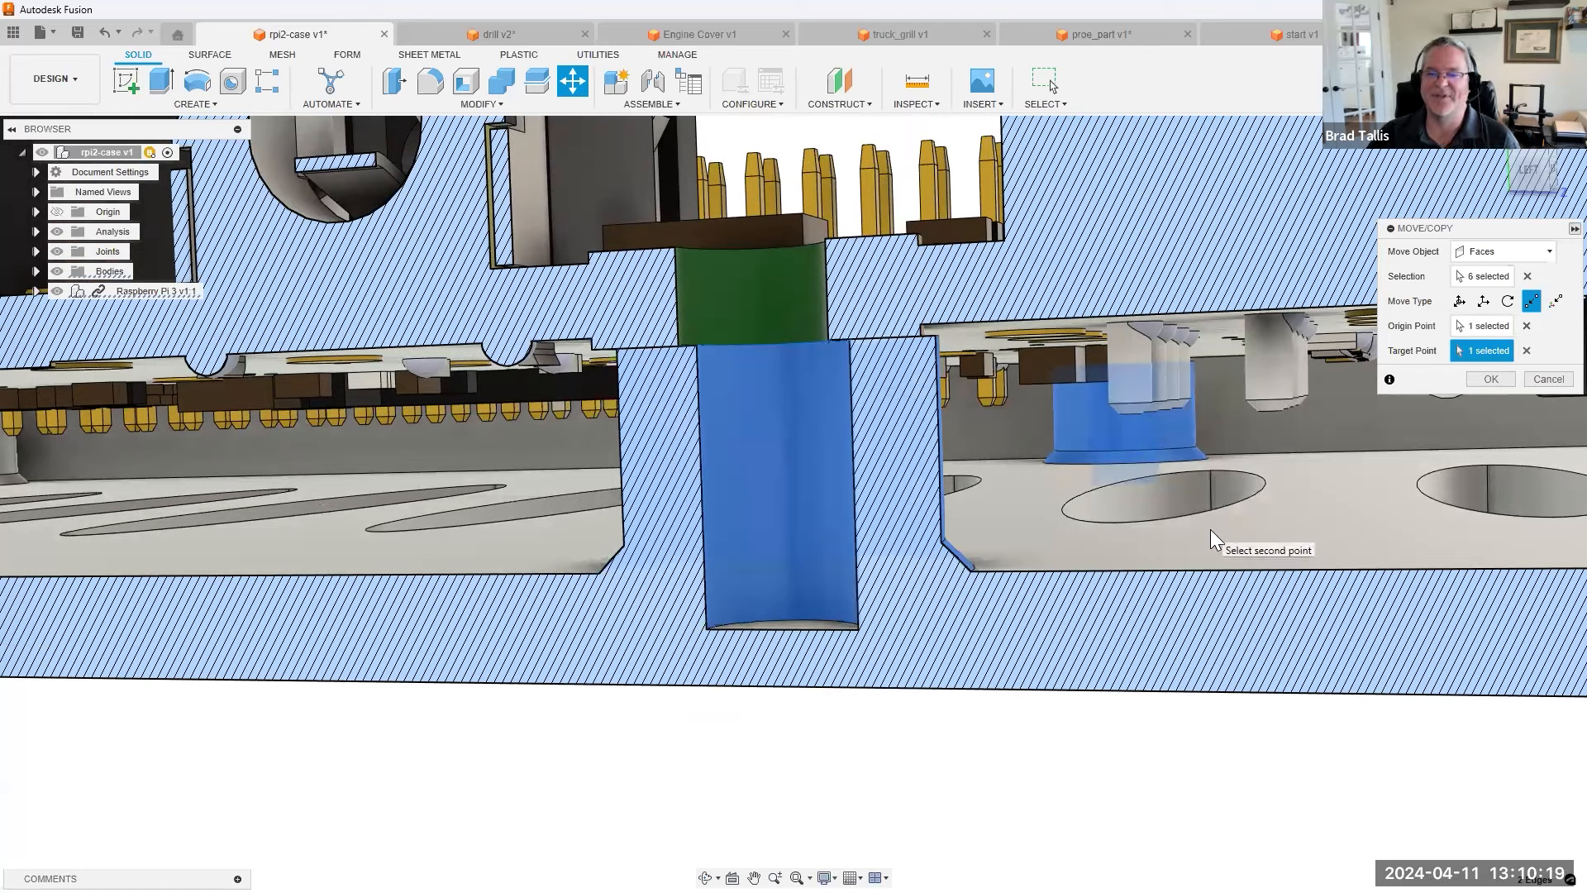
pyautogui.keyDown('shift'); pyautogui.moveTo(1152, 463); pyautogui.dragTo(1479, 375, button='middle'); pyautogui.keyUp('shift')
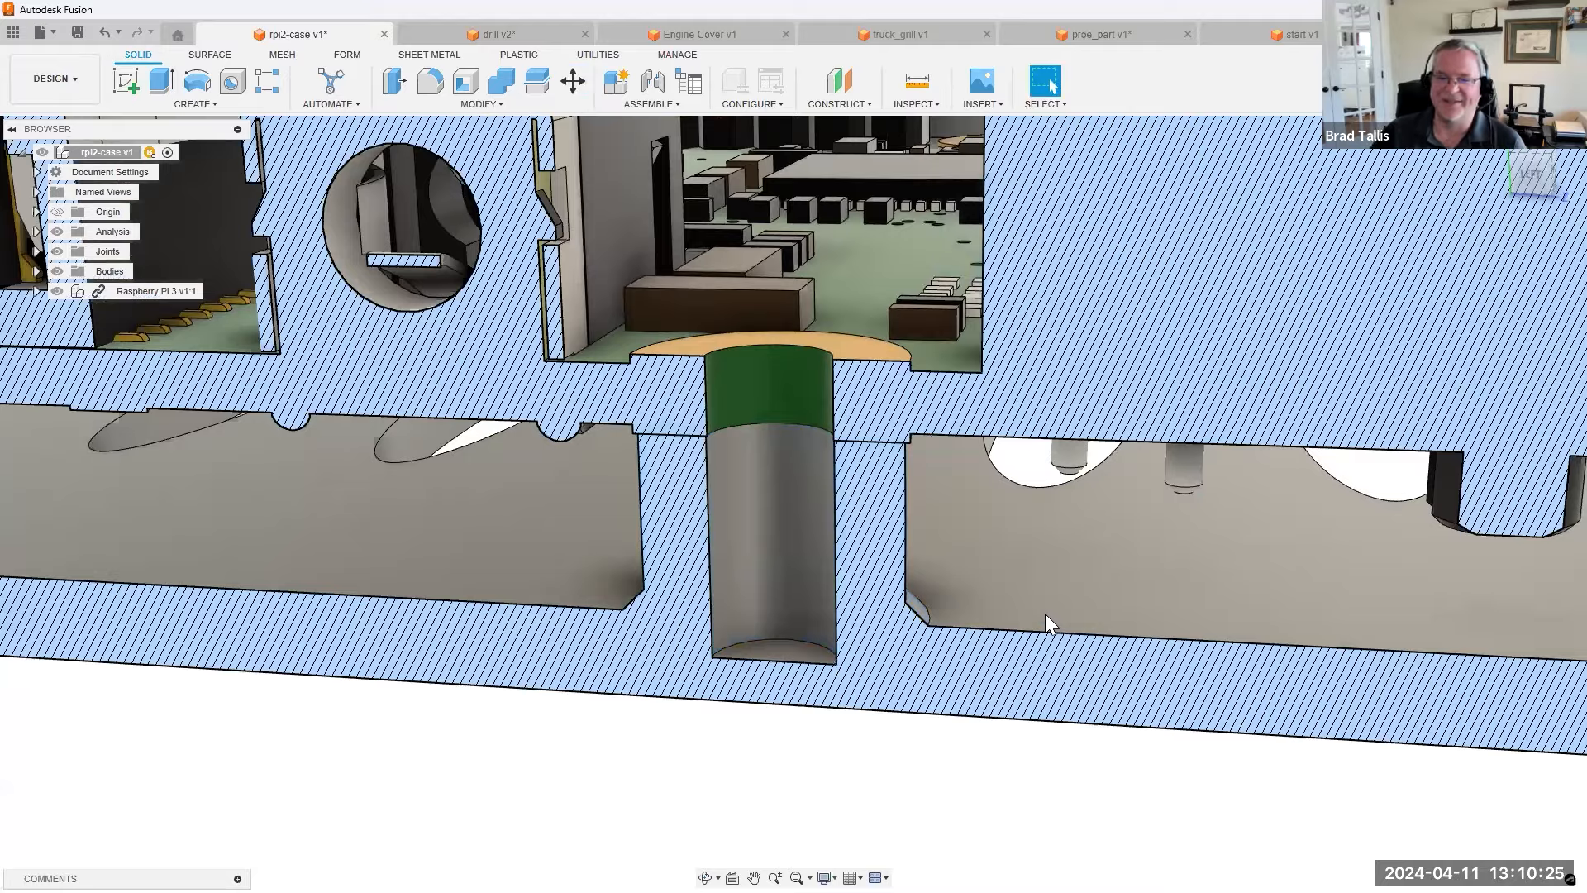
# Step: Hide the section analysis to show the whole case and board again
pyautogui.scroll(-5, 1044, 614)
pyautogui.scroll(-3, 832, 790)
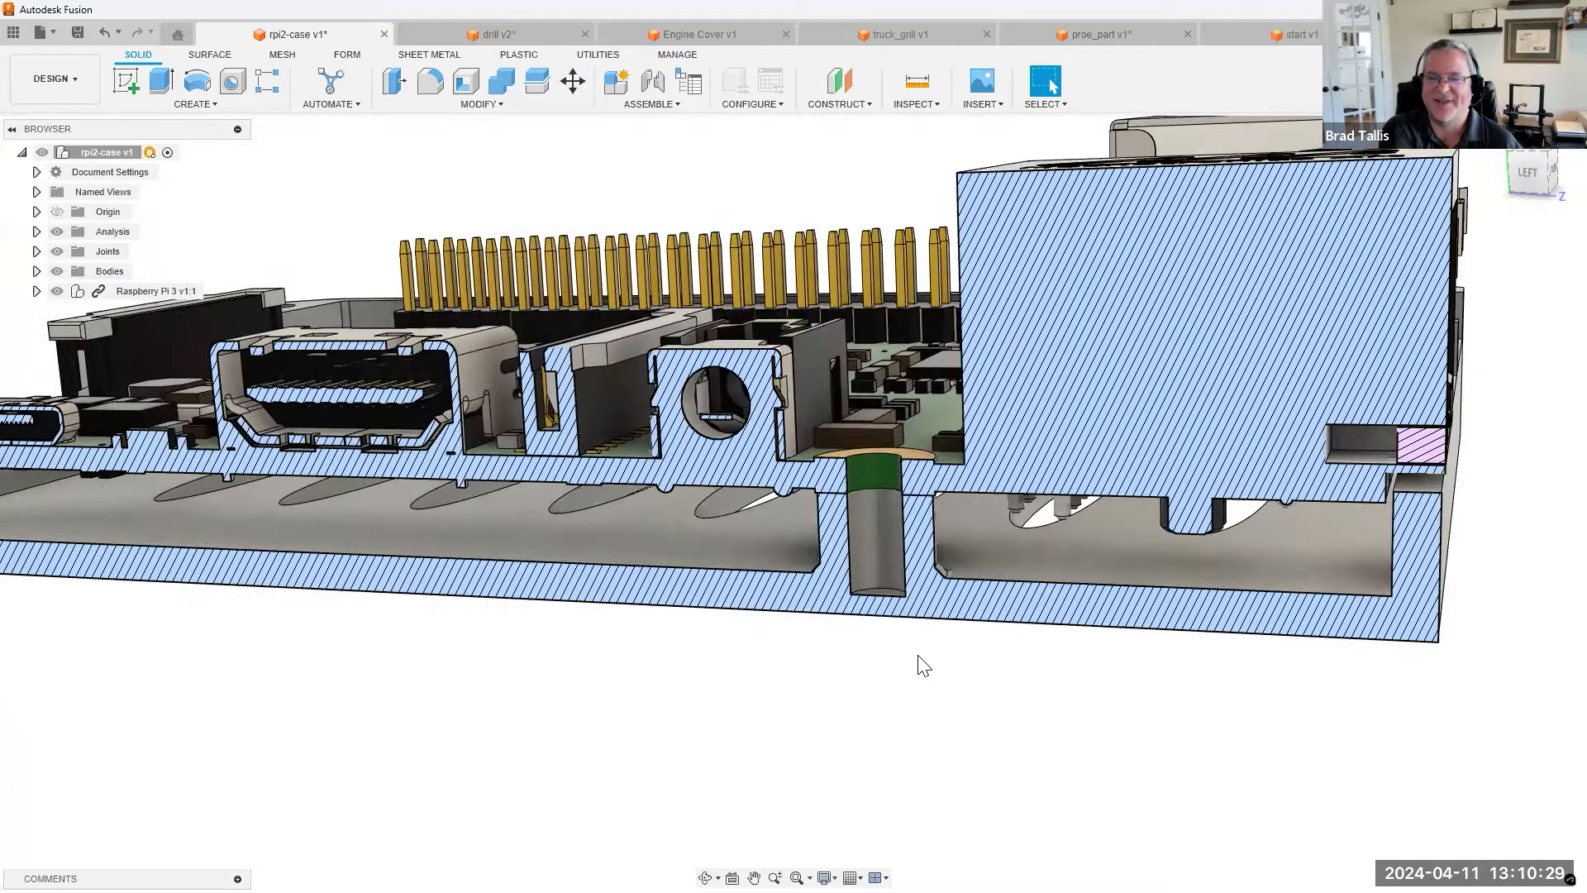
pyautogui.scroll(-3, 923, 666)
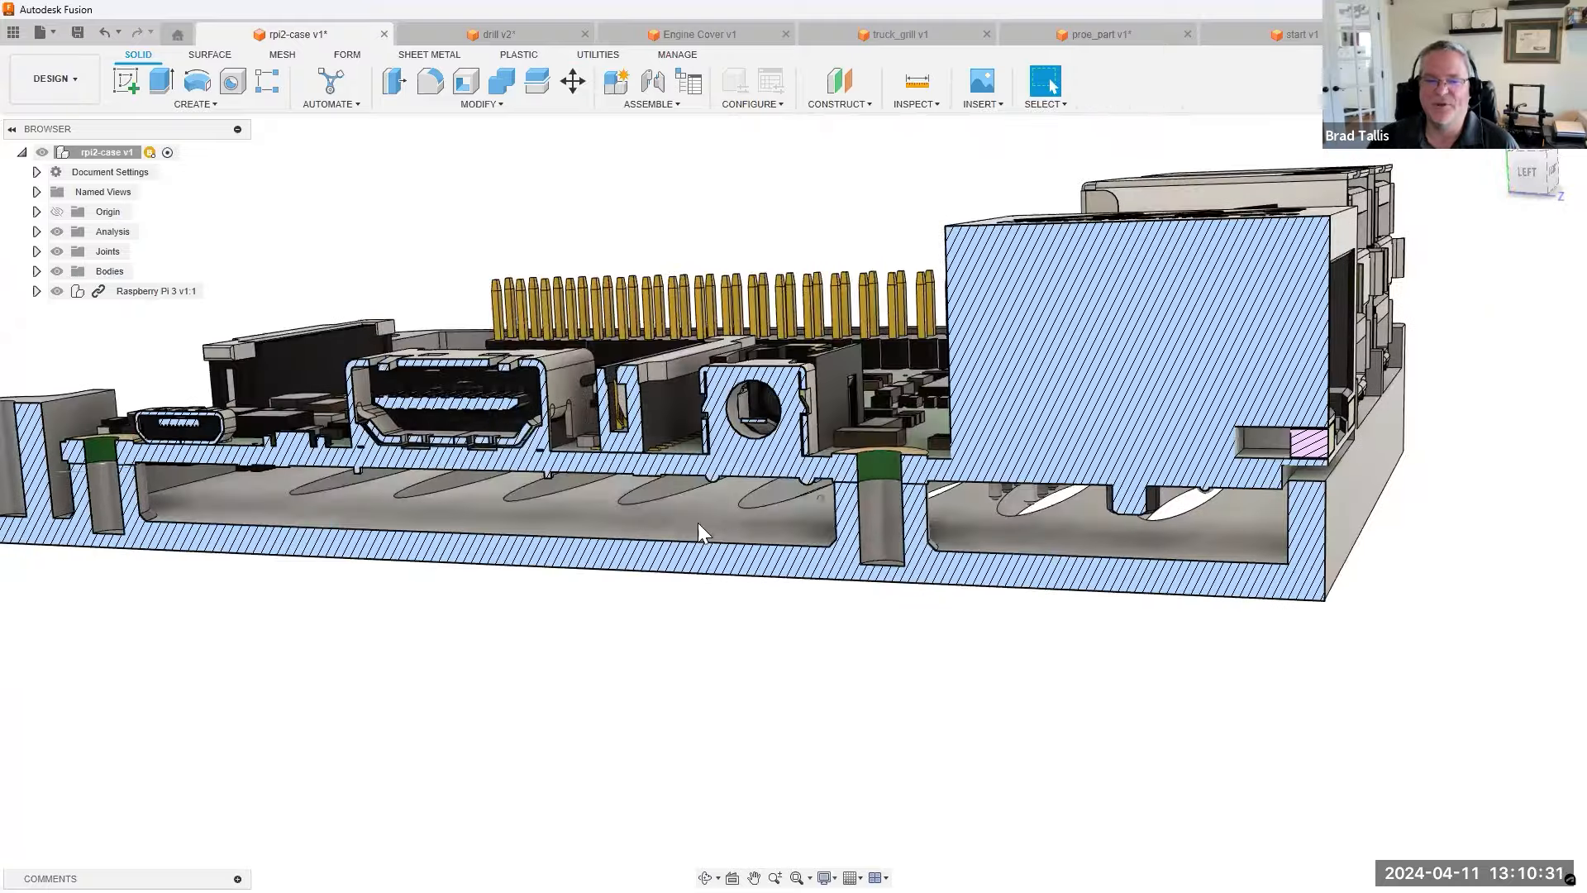
pyautogui.scroll(-2, 719, 598)
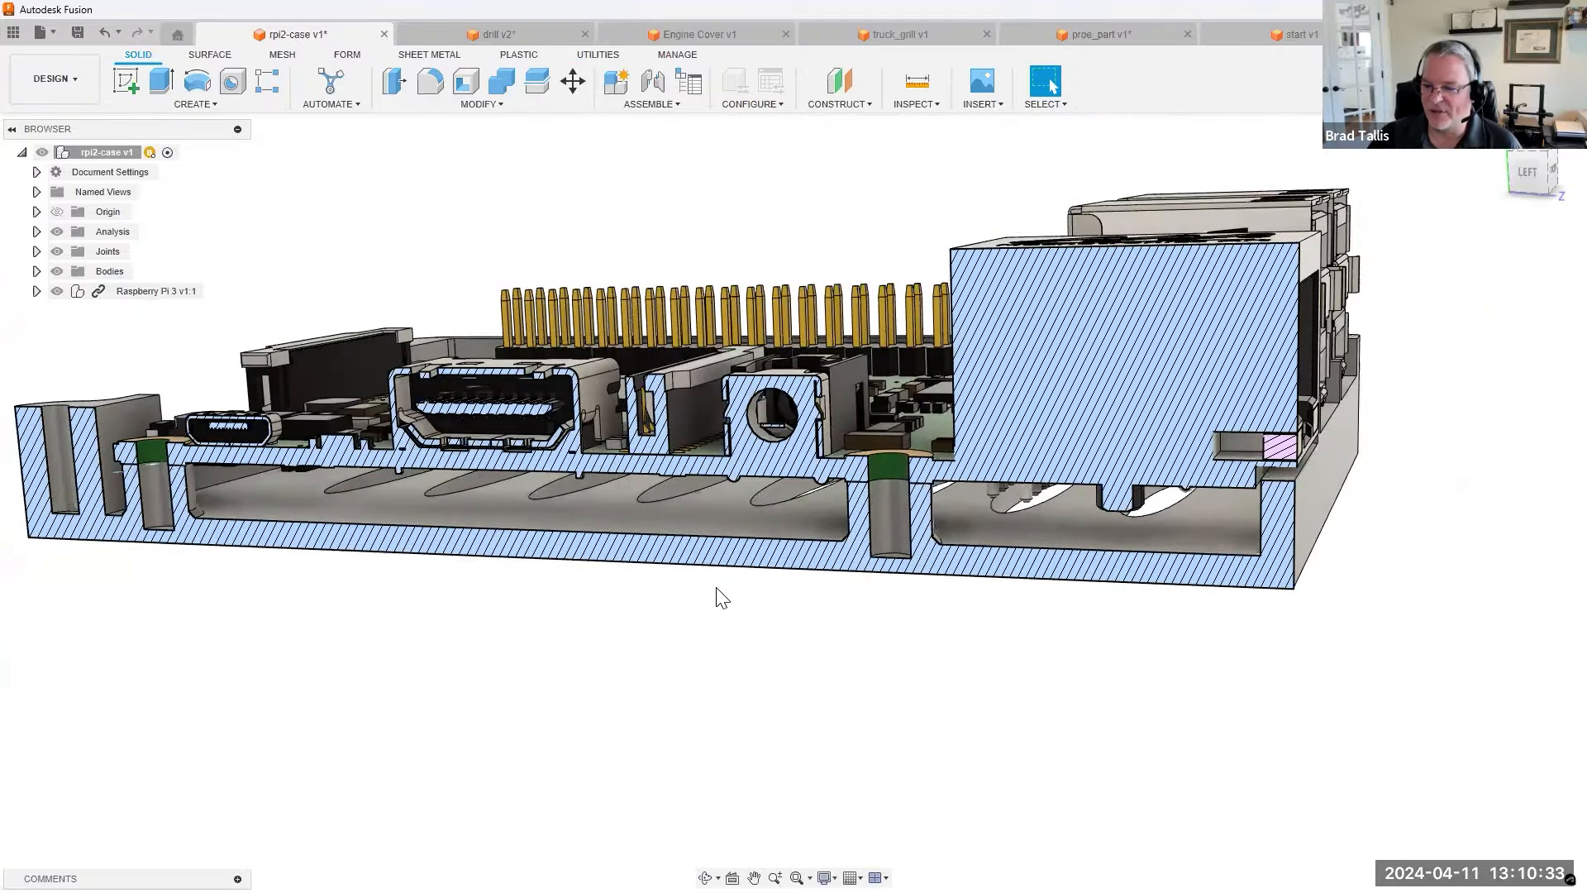
pyautogui.keyDown('shift'); pyautogui.moveTo(754, 342); pyautogui.dragTo(159, 214, button='middle'); pyautogui.keyUp('shift')
pyautogui.click(56, 232)
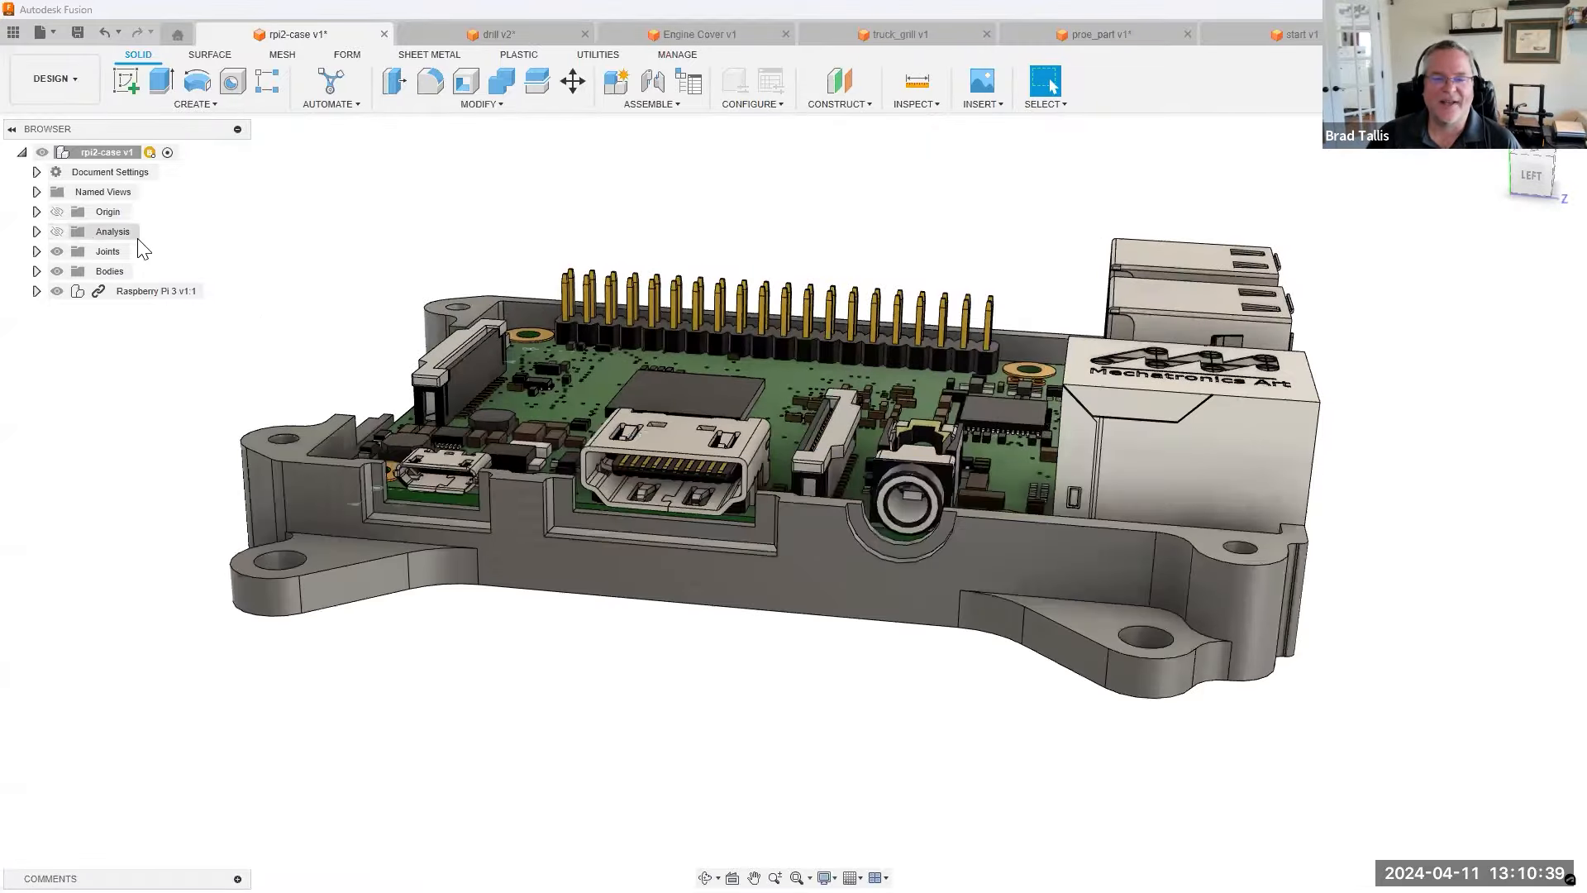
# Step: Try moving the audio jack cutout's inner and outer curved faces point to point from the cutout to the jack's centre
pyautogui.scroll(6, 987, 496)
pyautogui.scroll(4, 1007, 448)
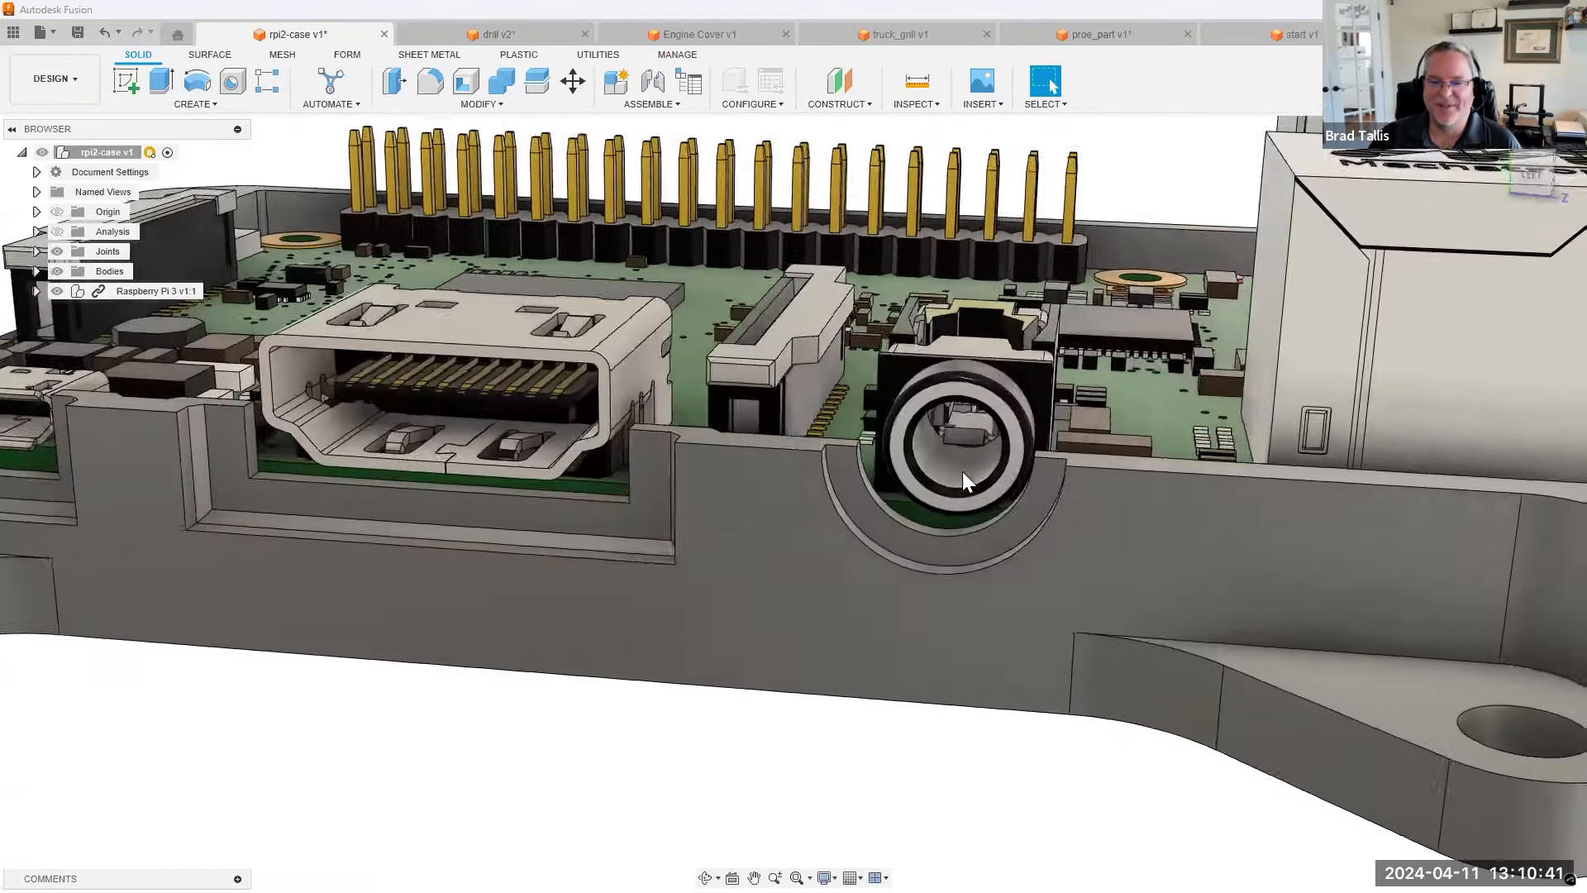
pyautogui.keyDown('shift'); pyautogui.moveTo(1007, 537); pyautogui.dragTo(1128, 356, button='middle'); pyautogui.keyUp('shift')
pyautogui.scroll(3, 992, 560)
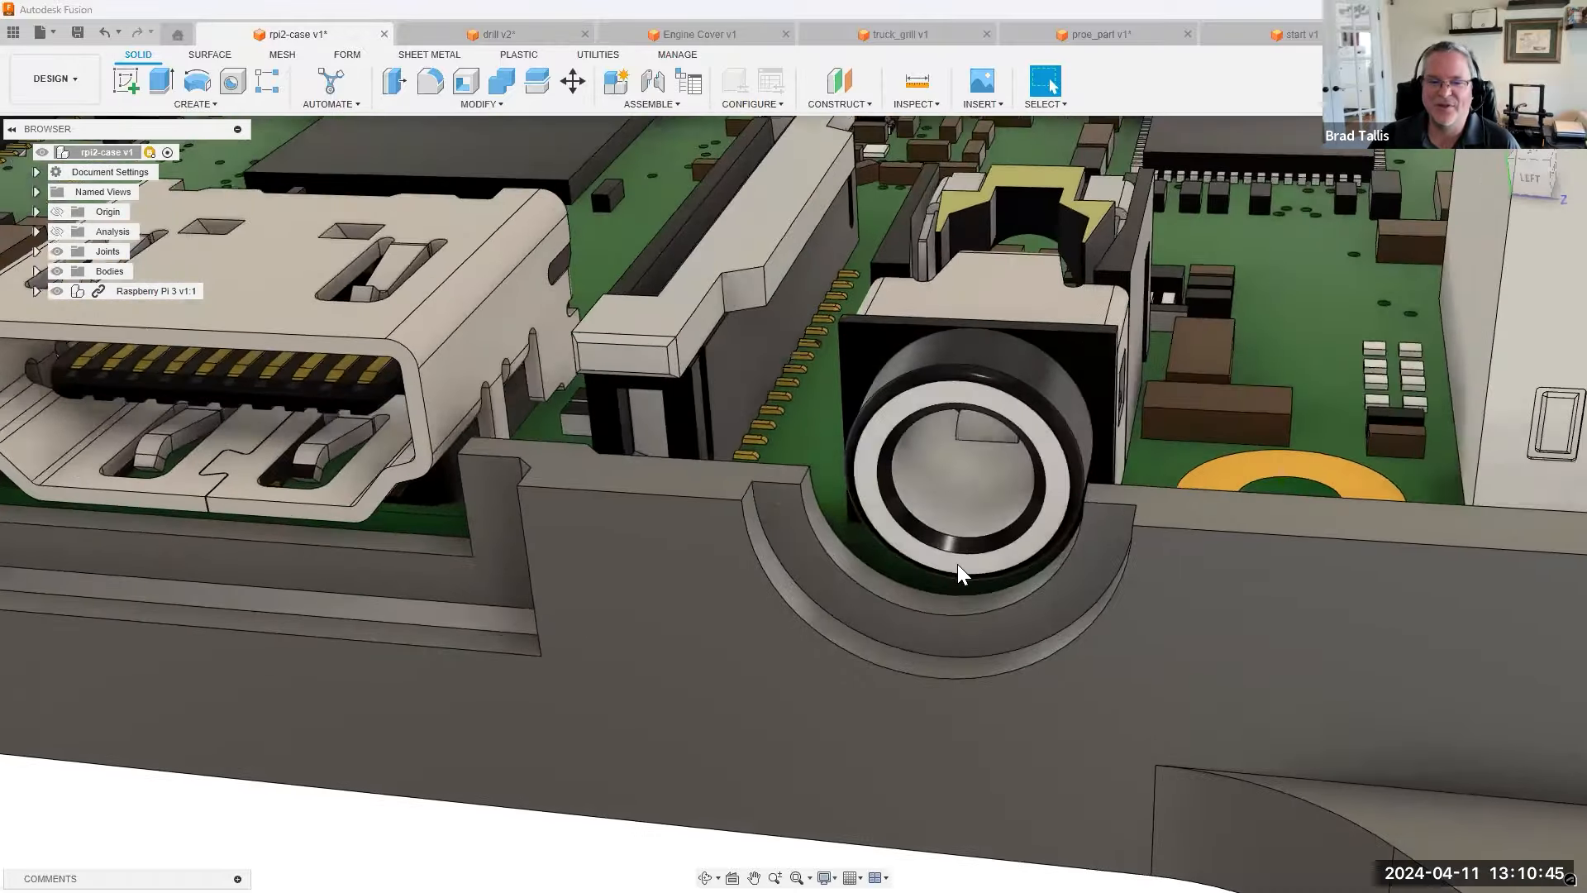
pyautogui.click(805, 545)
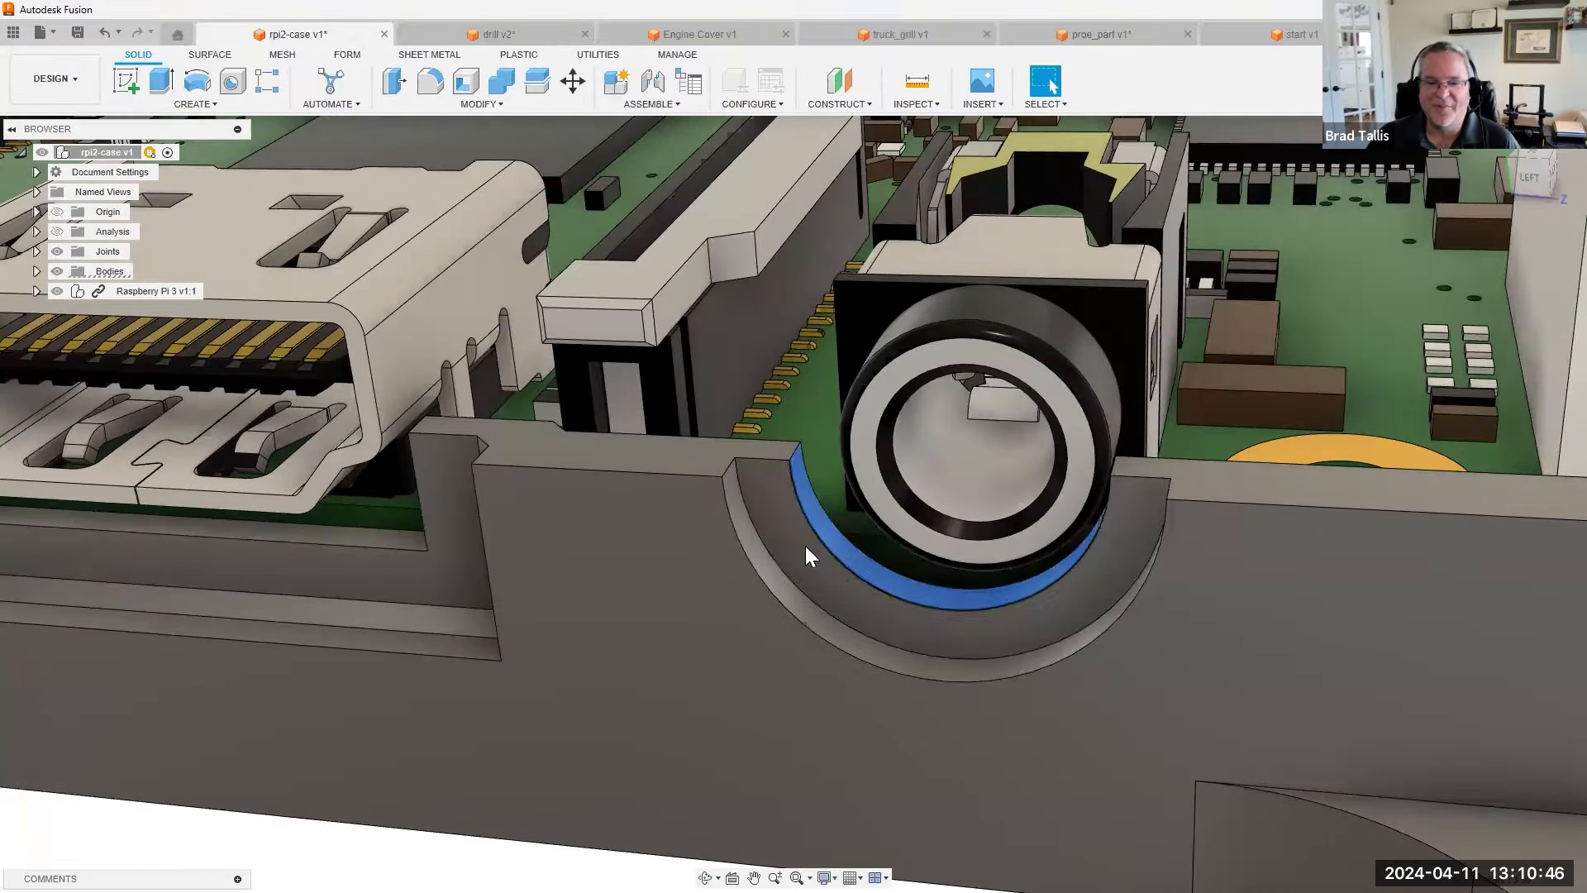
pyautogui.rightClick(766, 567)
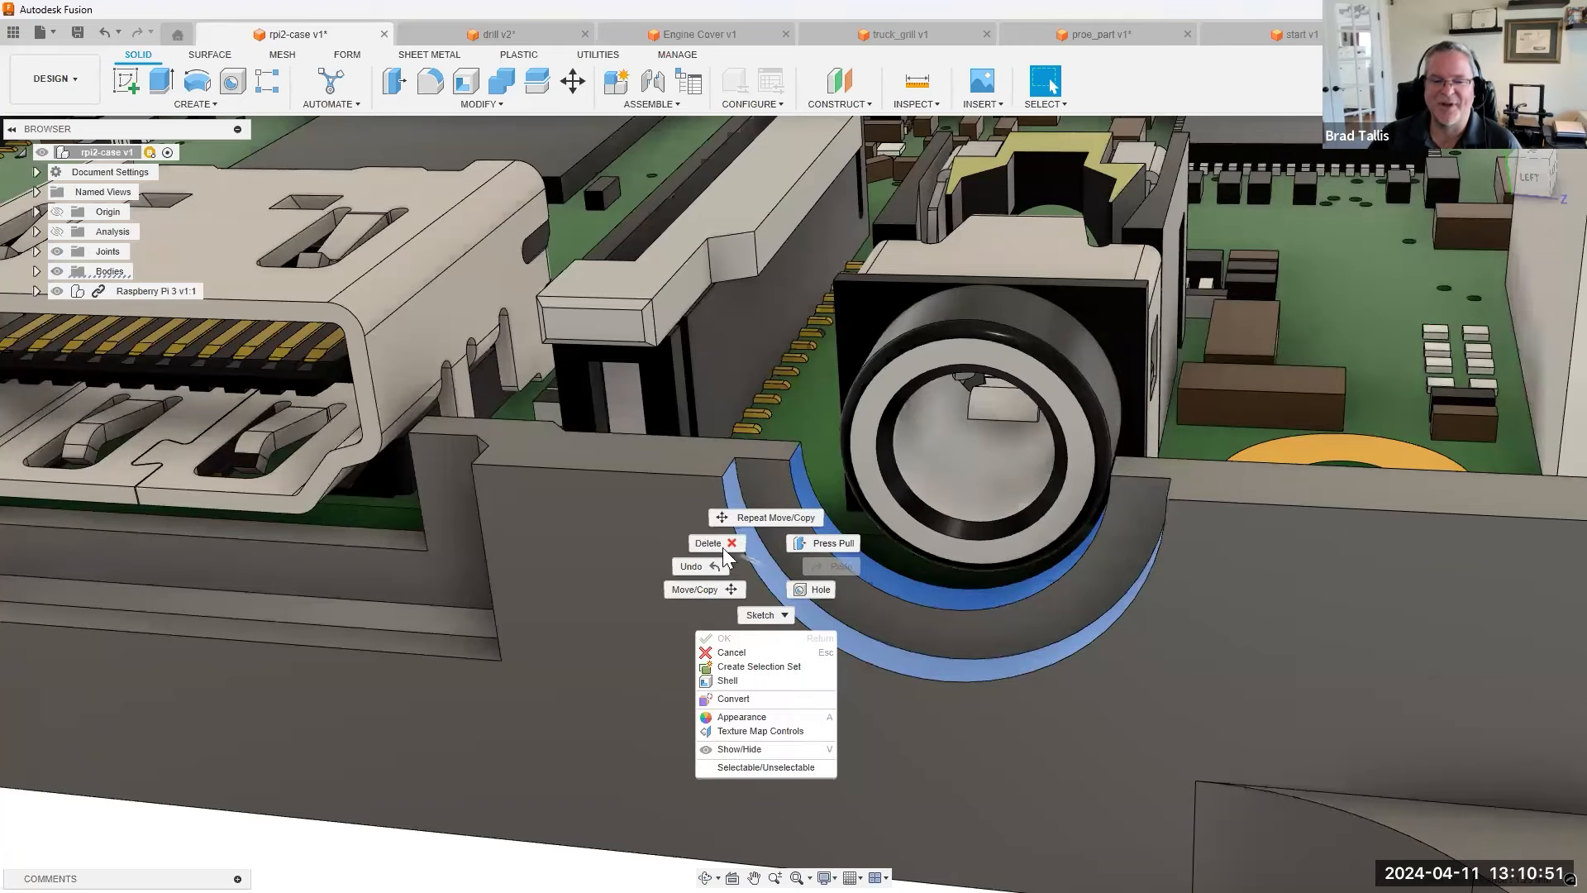
pyautogui.click(701, 587)
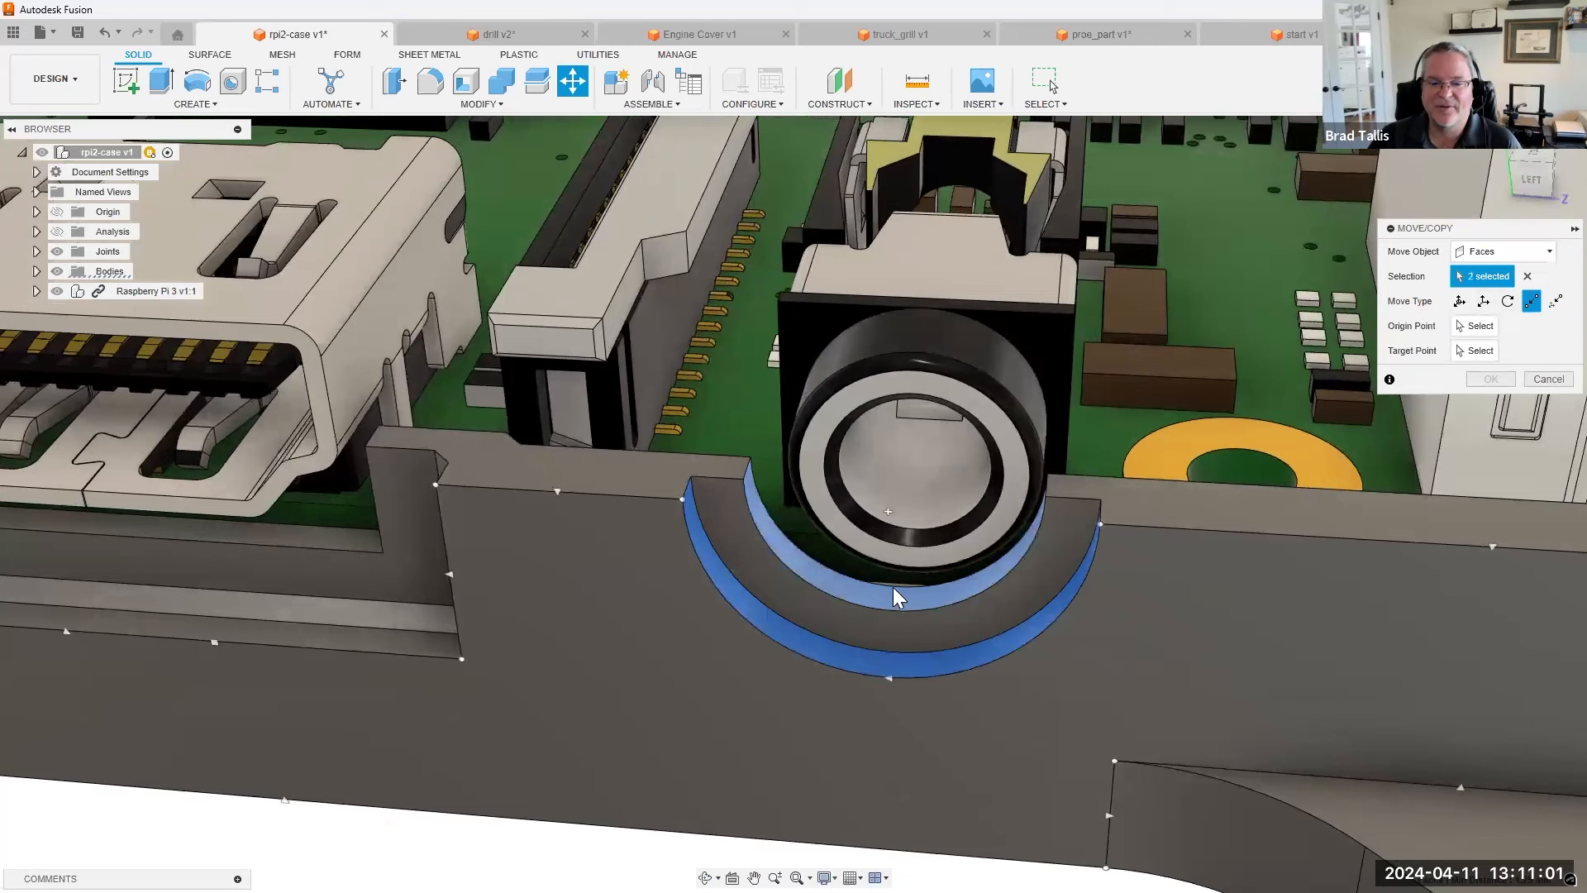
pyautogui.click(1478, 325)
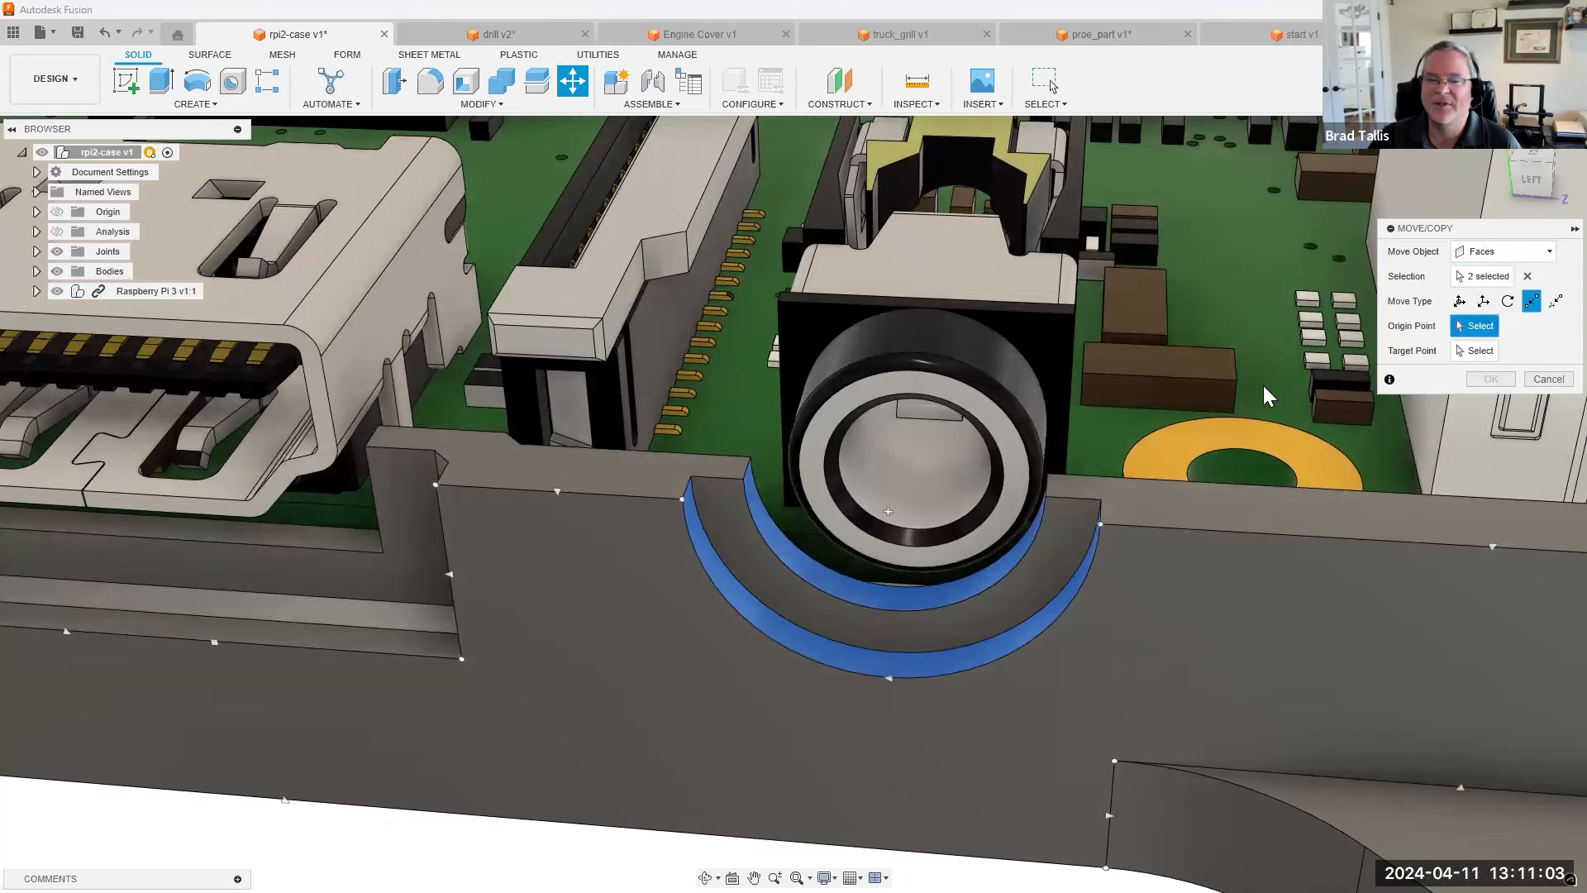
pyautogui.click(892, 609)
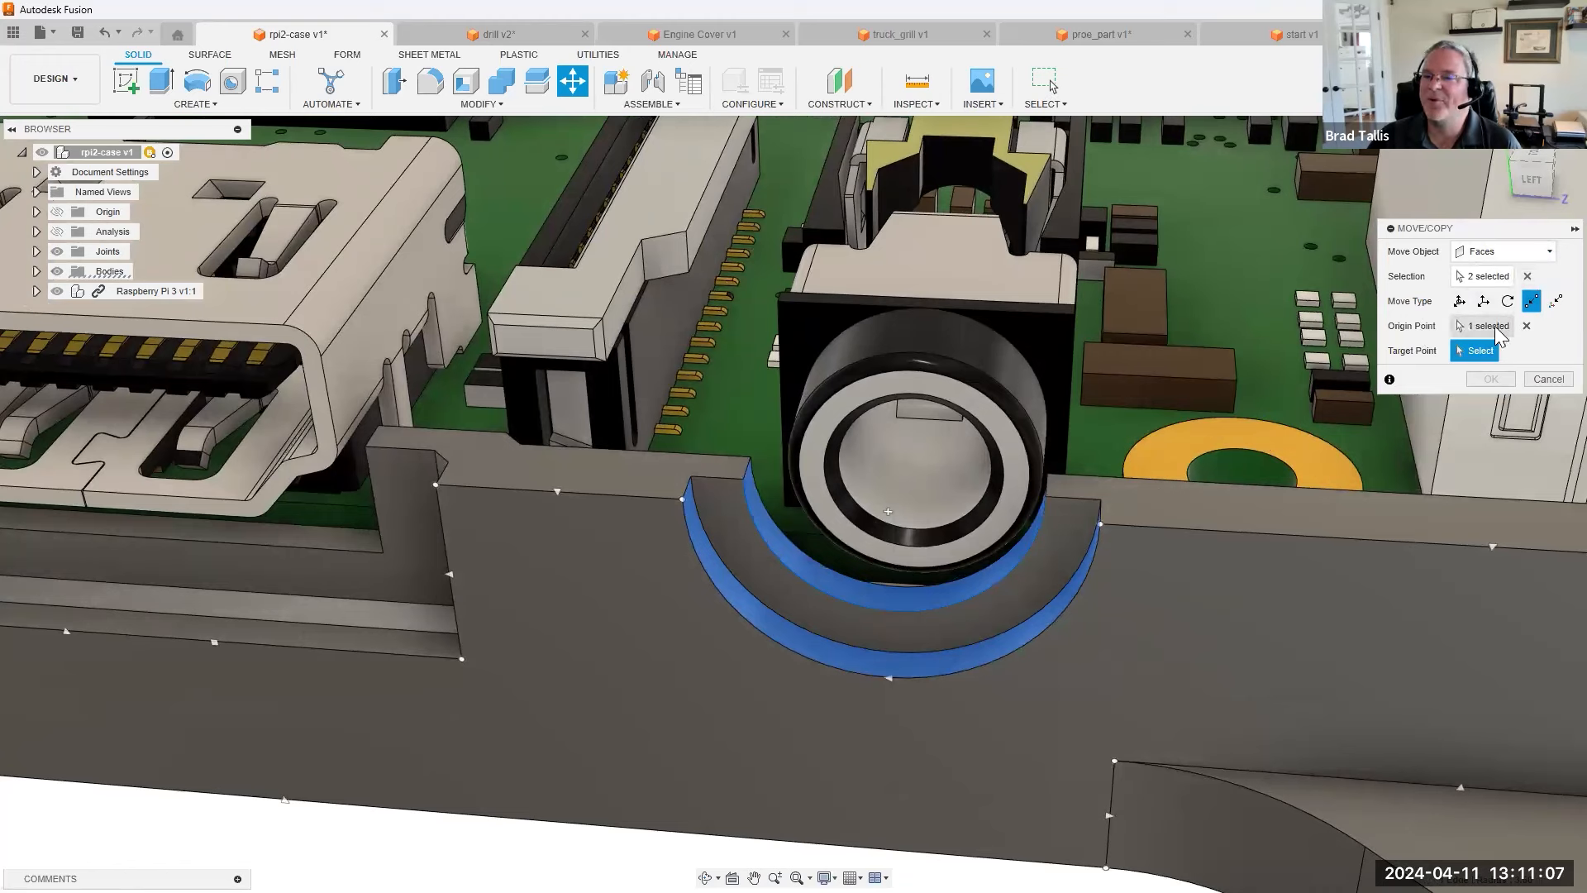
pyautogui.click(992, 488)
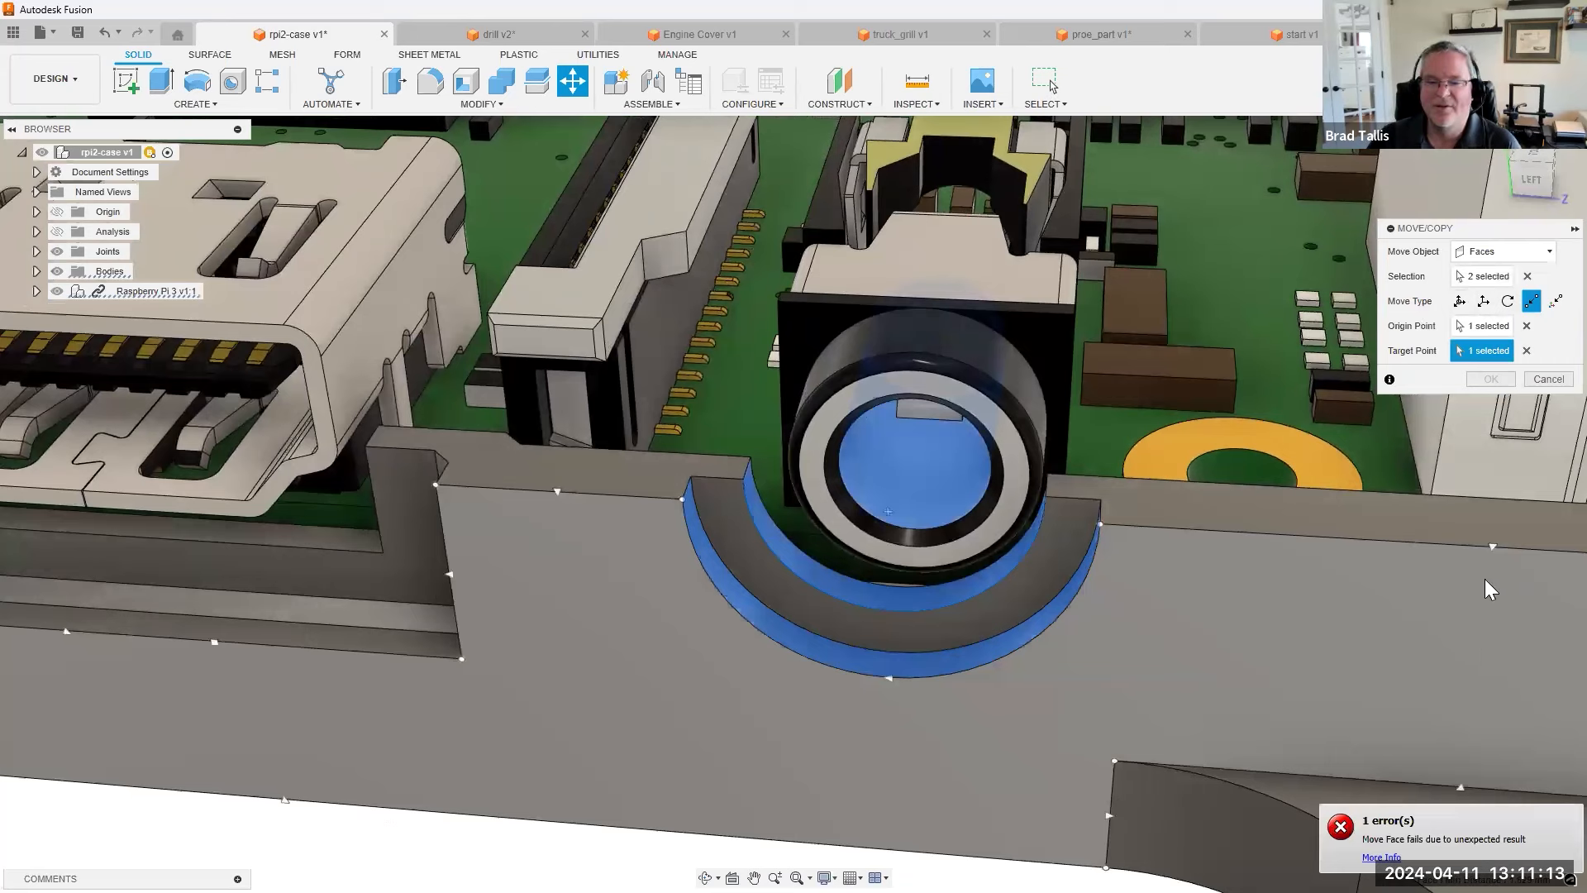
pyautogui.keyDown('shift'); pyautogui.moveTo(1180, 701); pyautogui.dragTo(1455, 802, button='middle'); pyautogui.keyUp('shift')
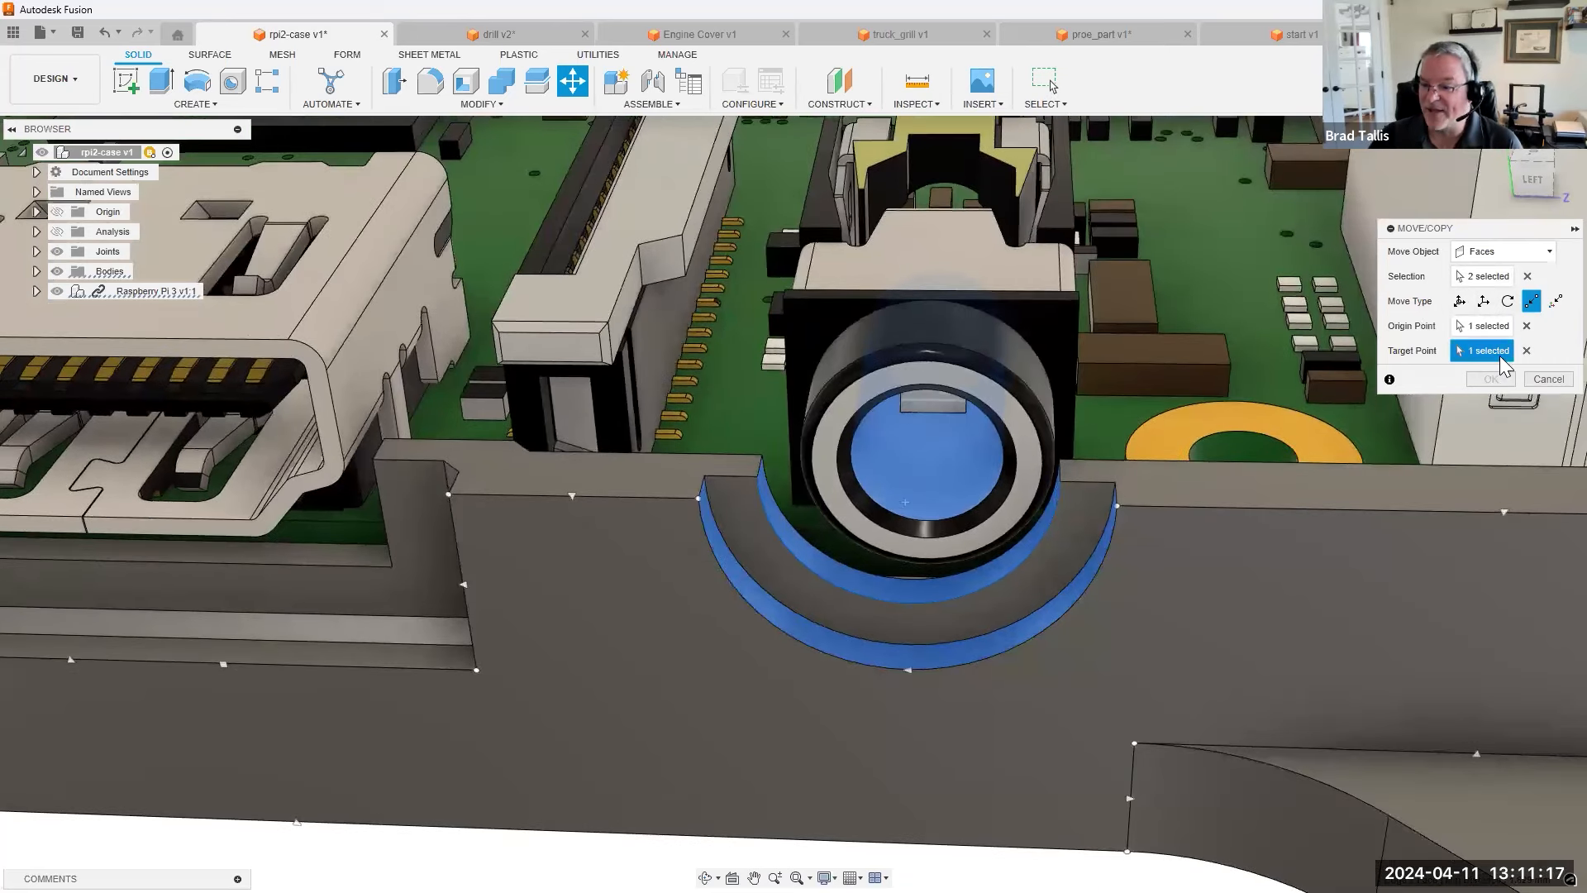
pyautogui.click(1526, 325)
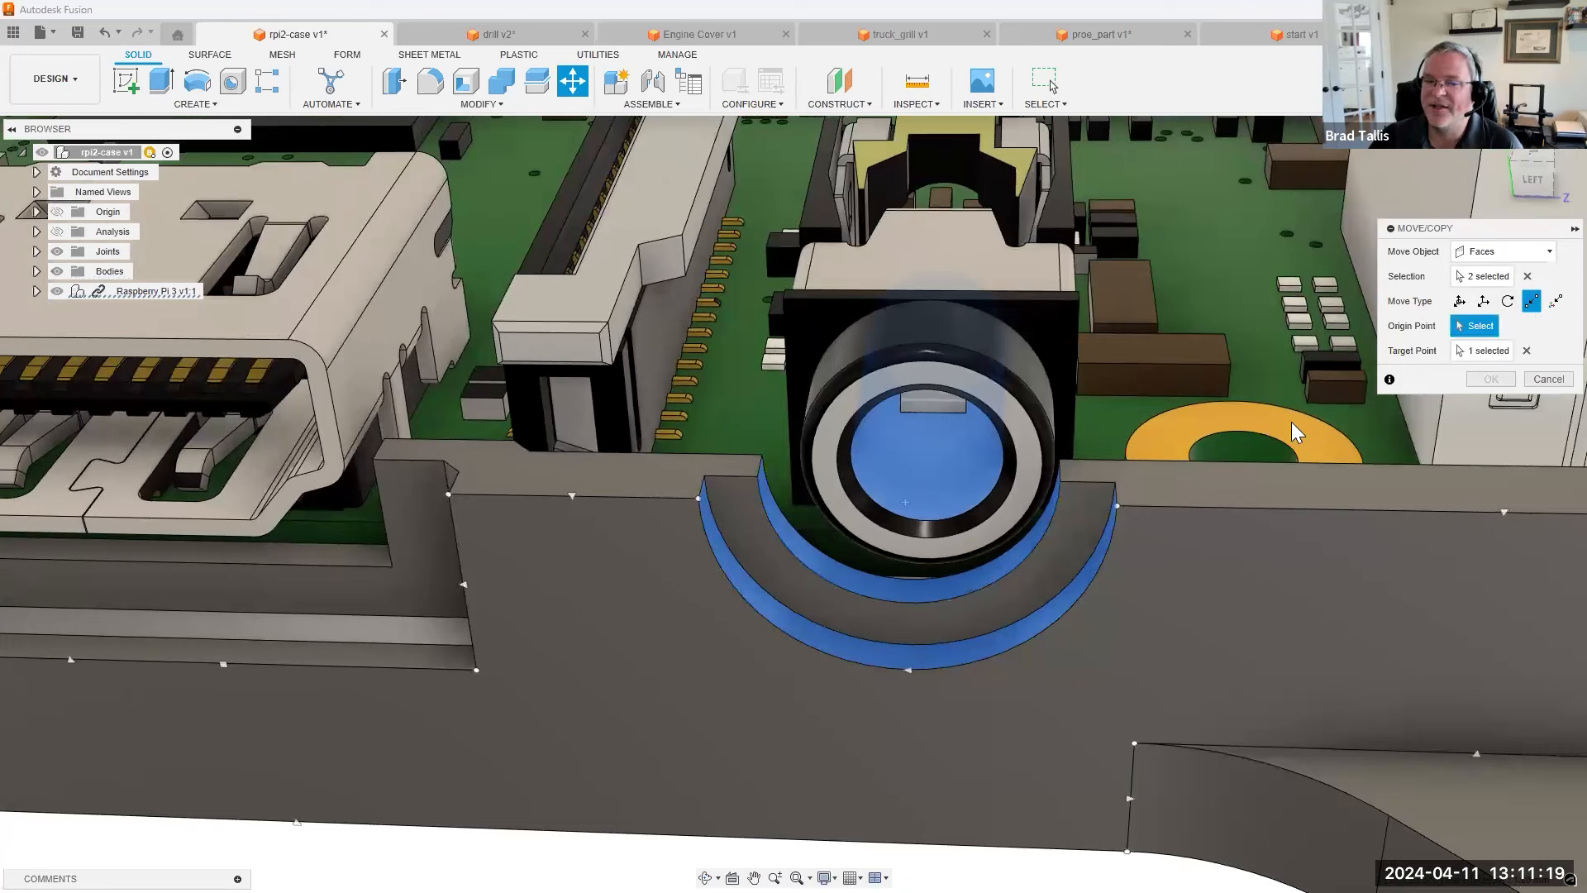
pyautogui.click(864, 595)
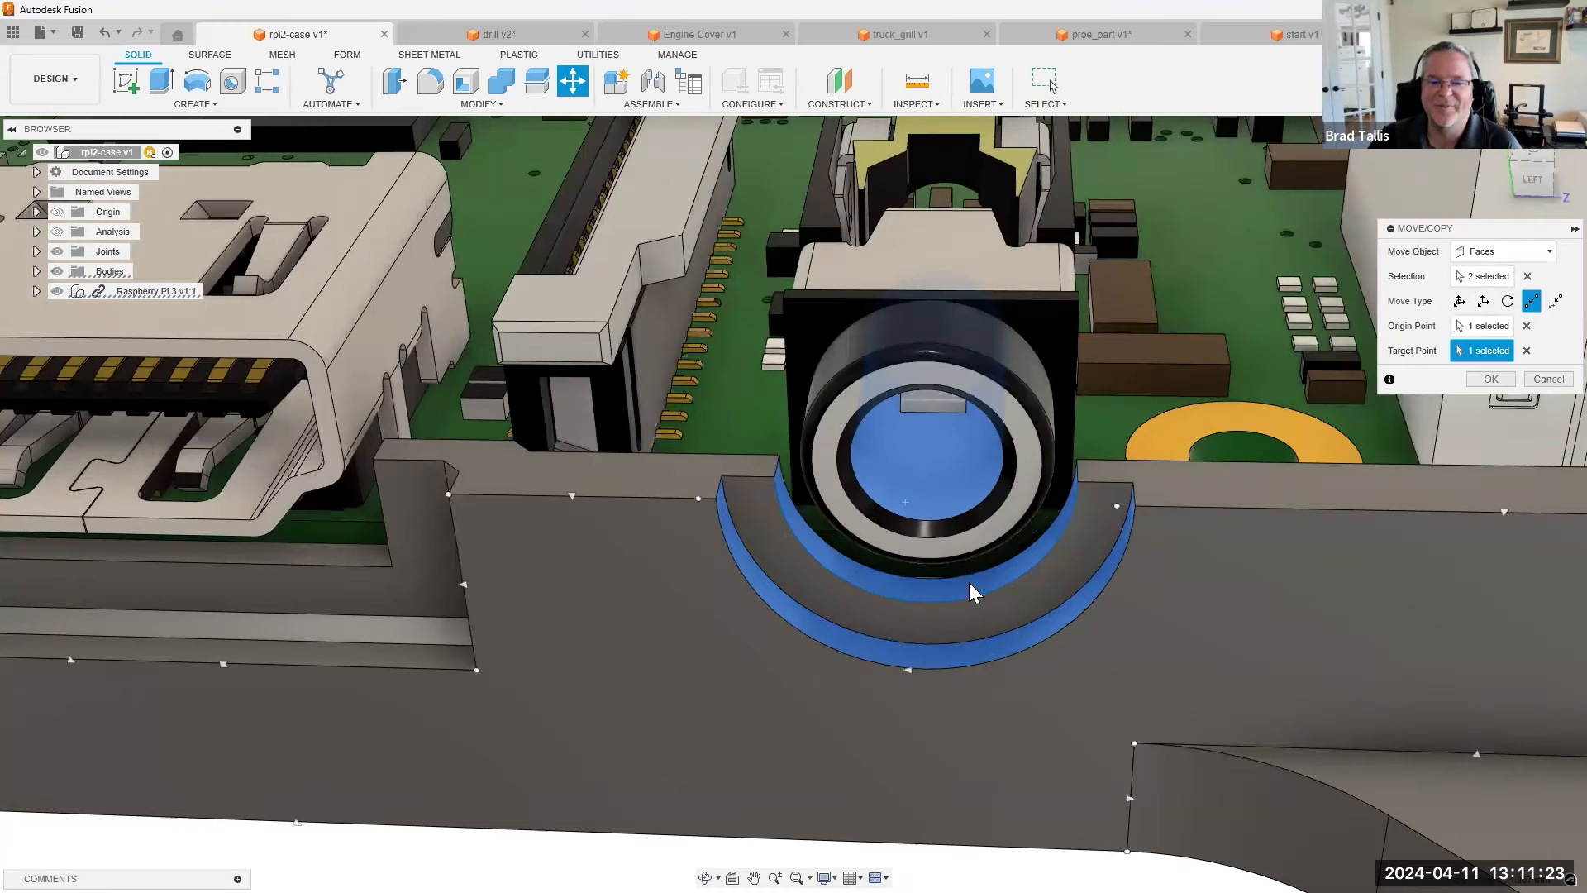
pyautogui.click(1534, 385)
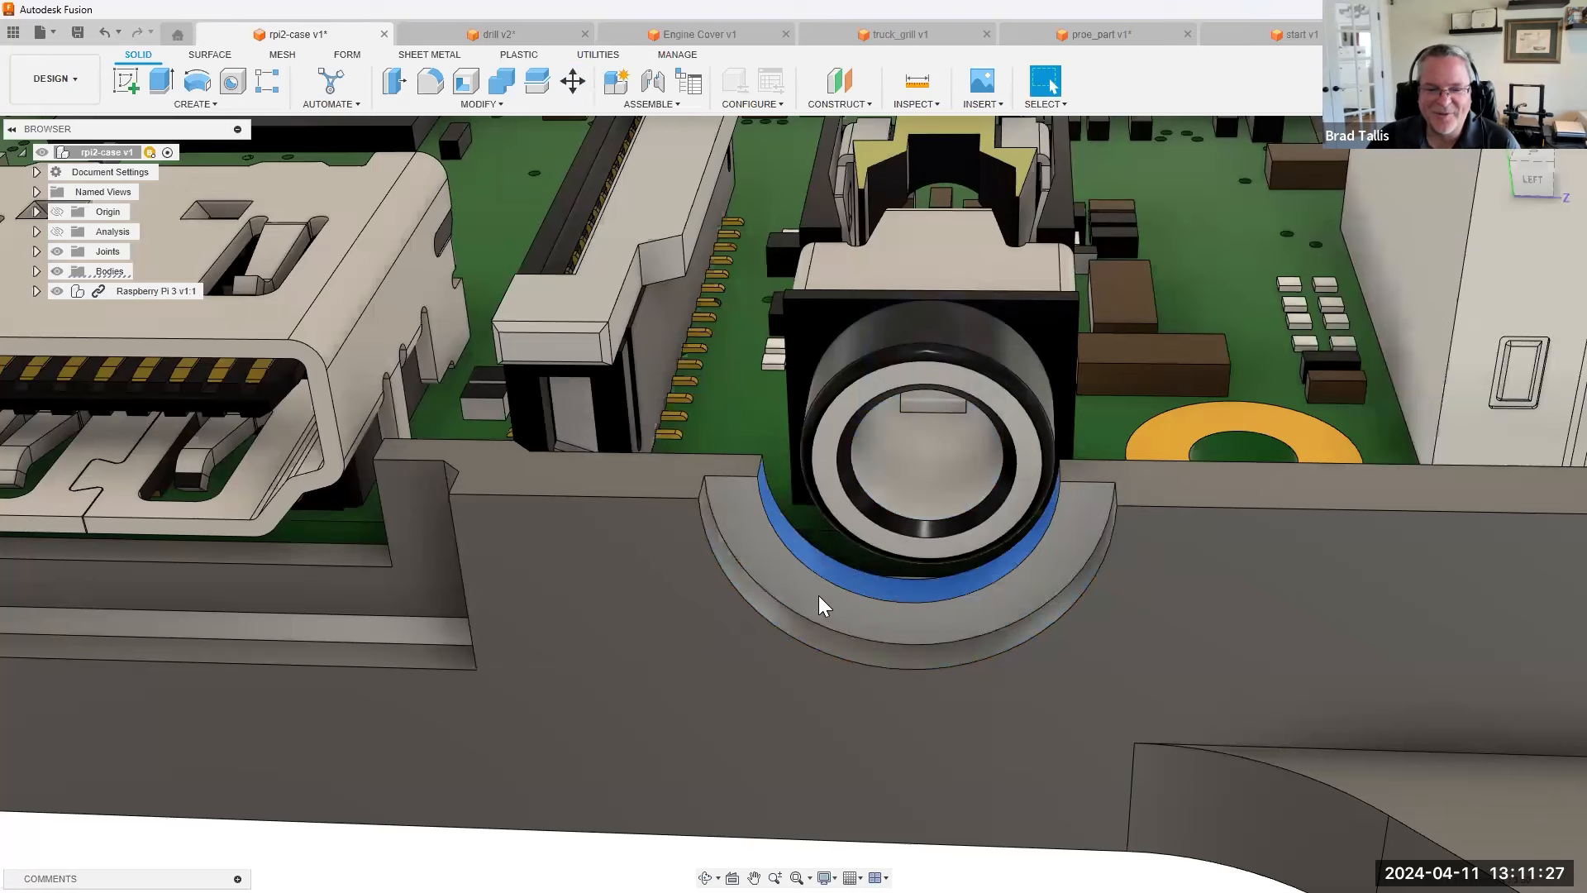
# Step: Move the audio jack cutout's two curved faces point to point from the inner arc's centre to the jack opening's centre
pyautogui.click(799, 628)
pyautogui.rightClick(798, 630)
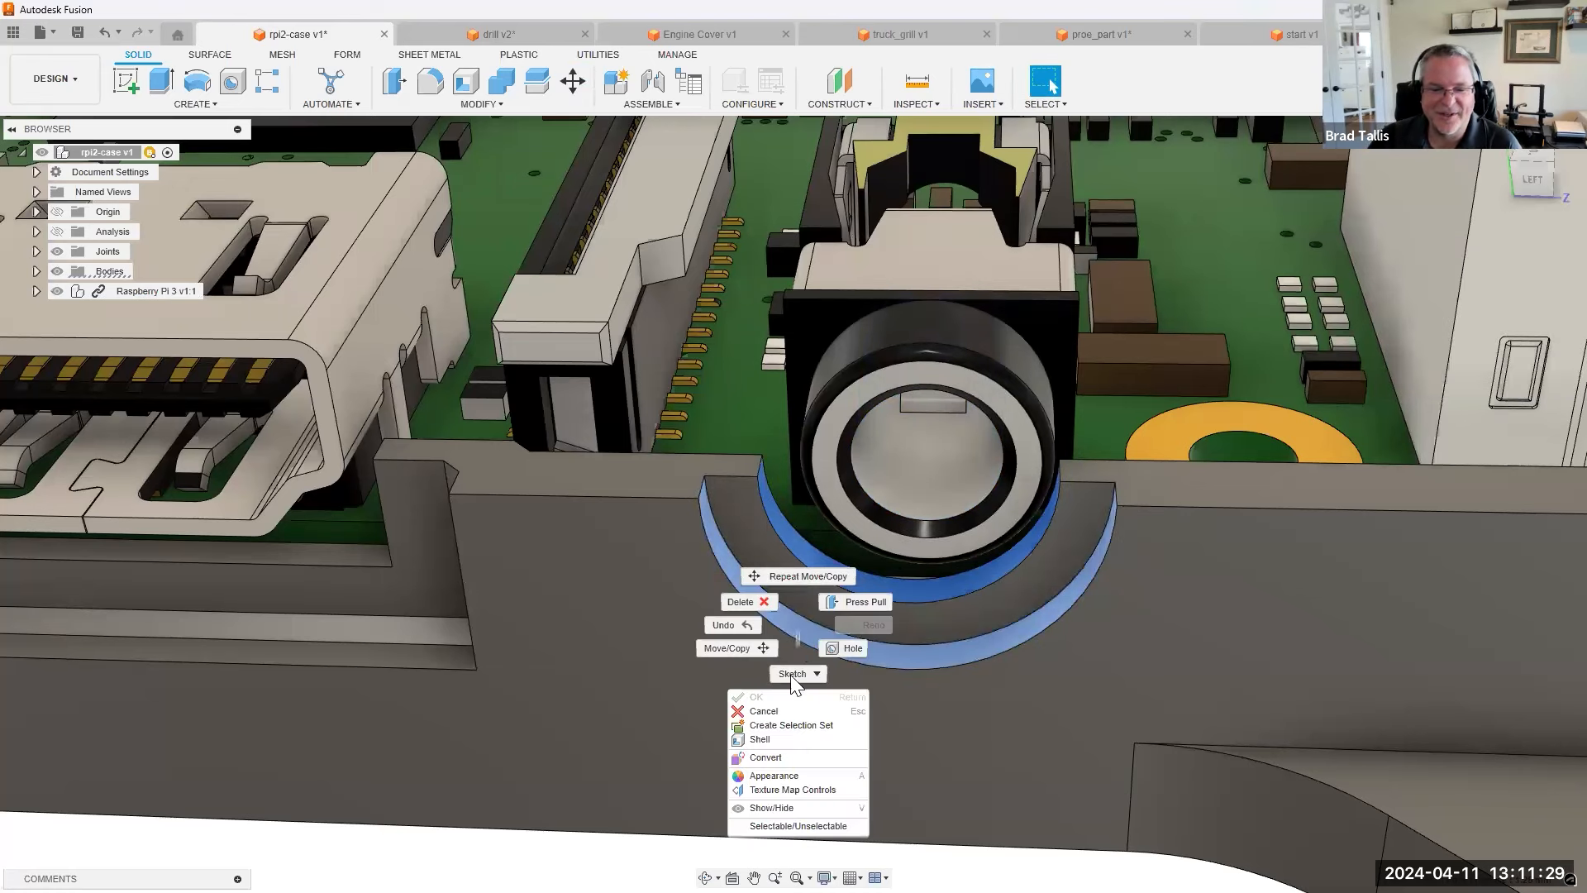
pyautogui.click(750, 650)
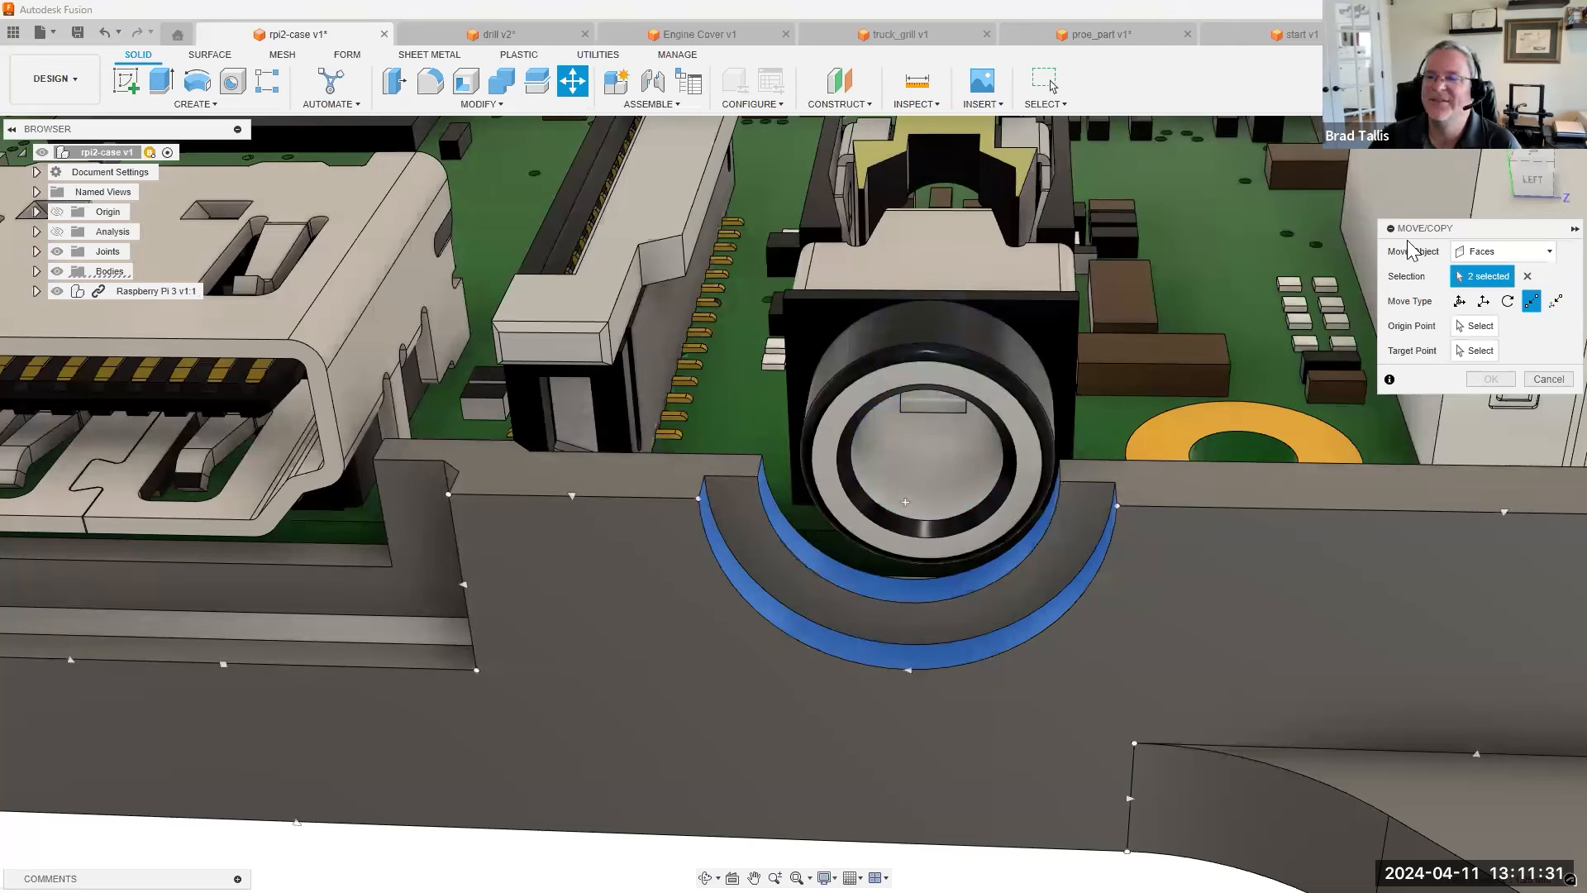
pyautogui.click(1460, 301)
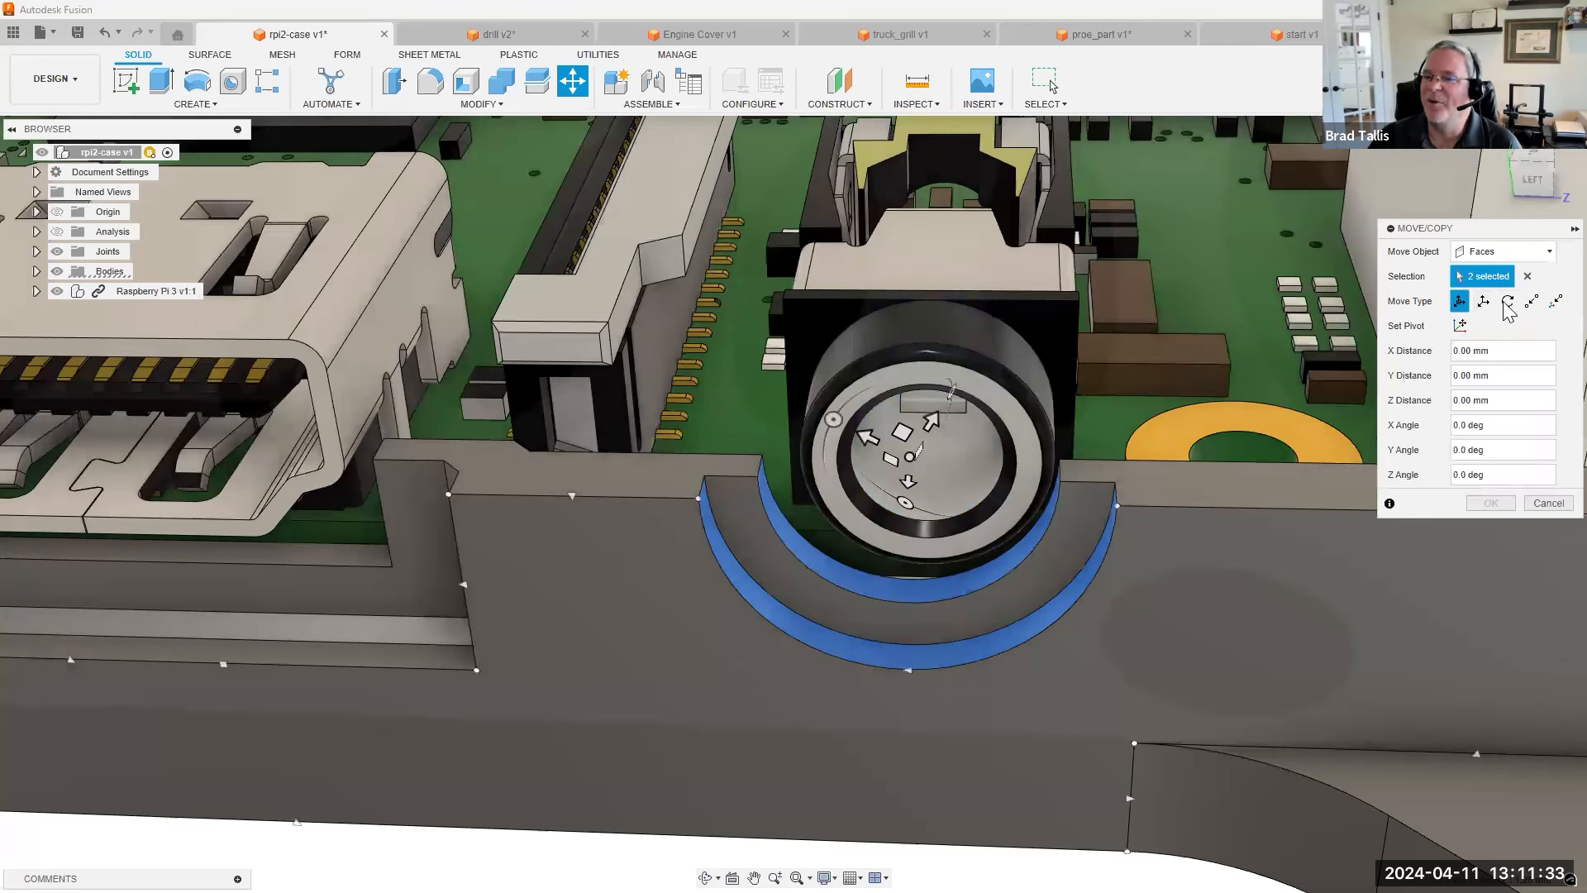
pyautogui.click(1531, 301)
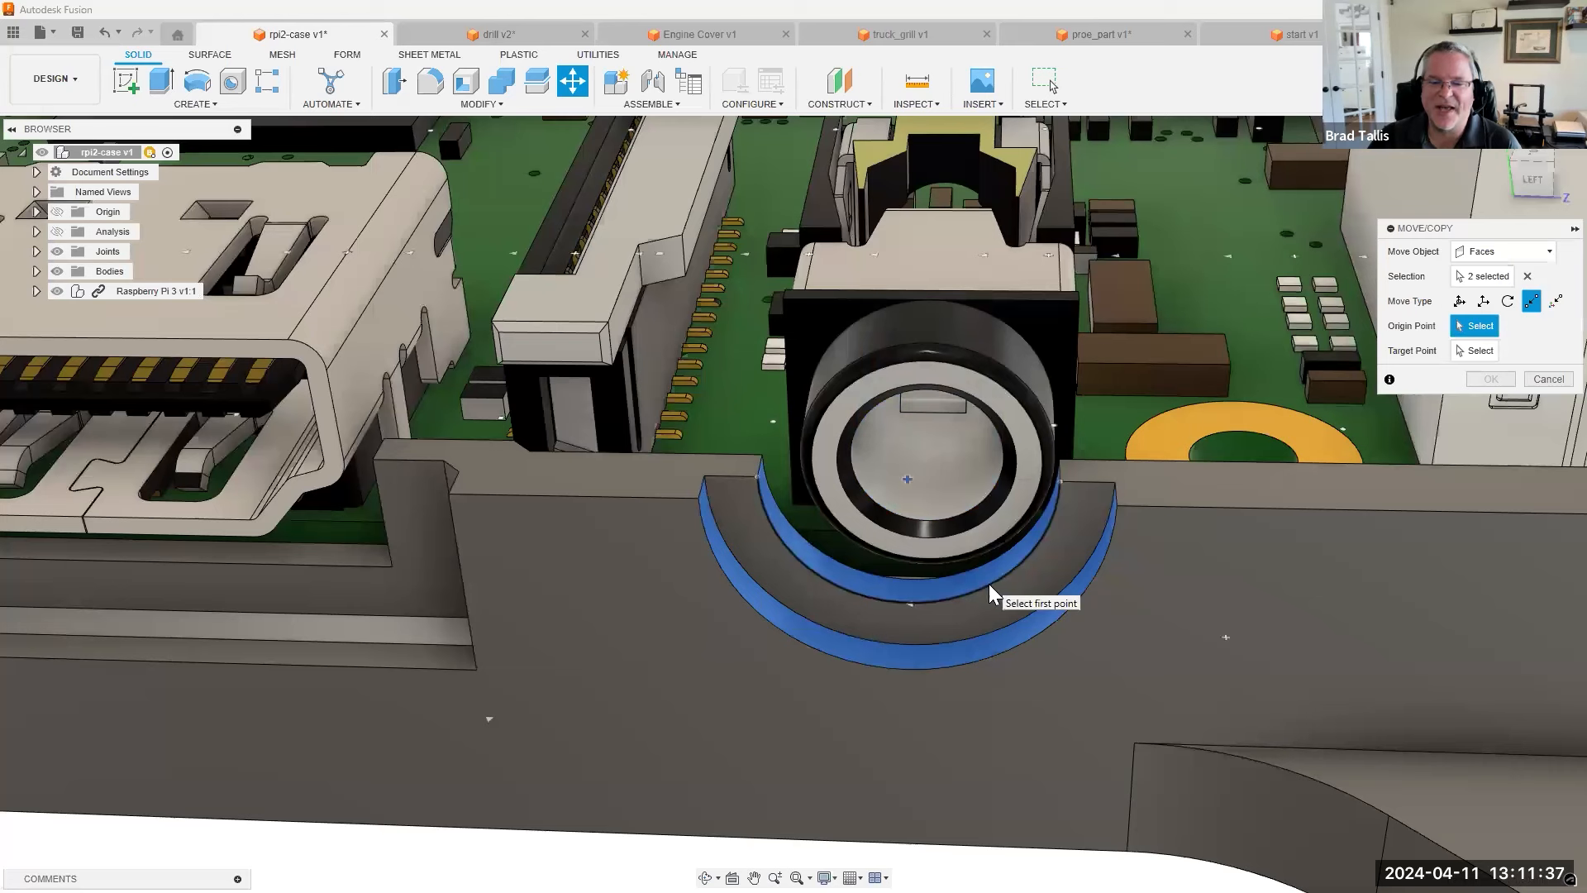
pyautogui.click(948, 599)
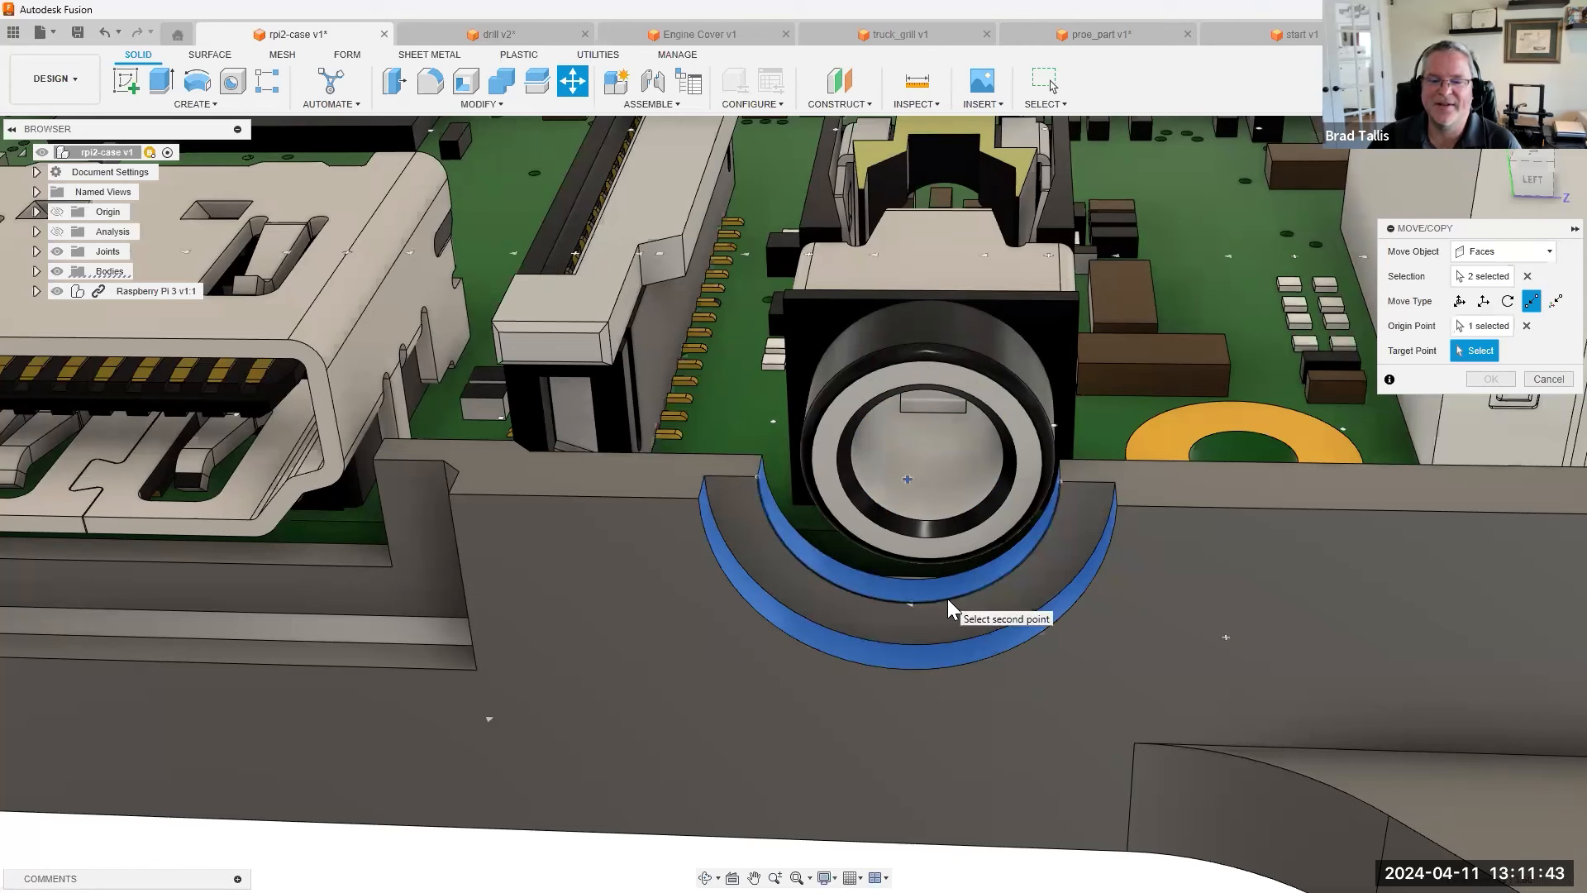
pyautogui.click(995, 408)
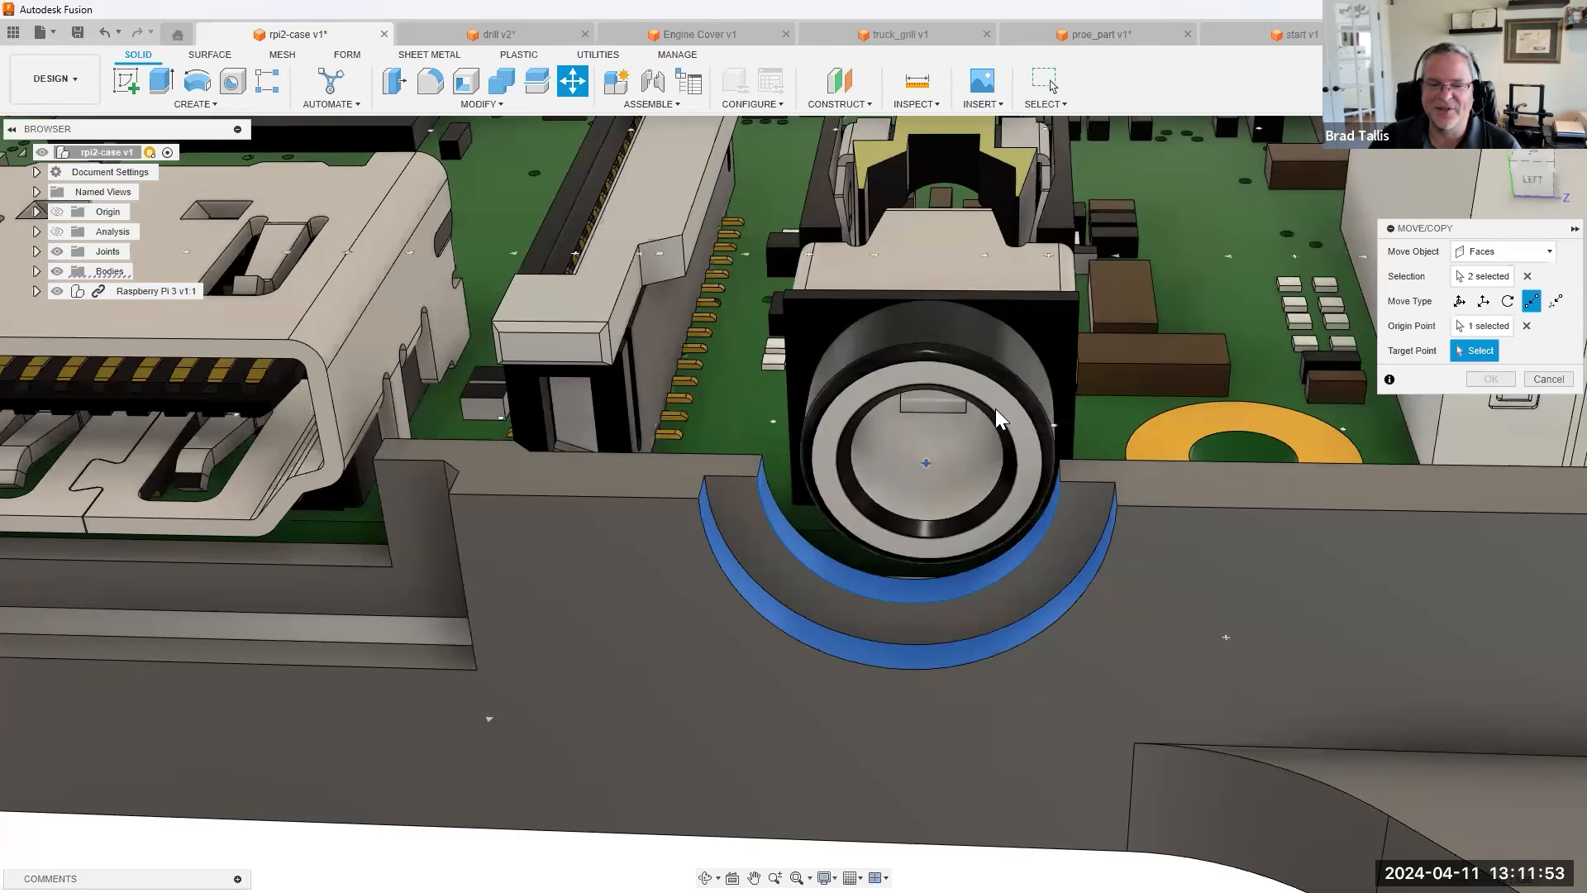
pyautogui.keyDown('shift'); pyautogui.moveTo(886, 621); pyautogui.dragTo(996, 397, button='middle'); pyautogui.keyUp('shift')
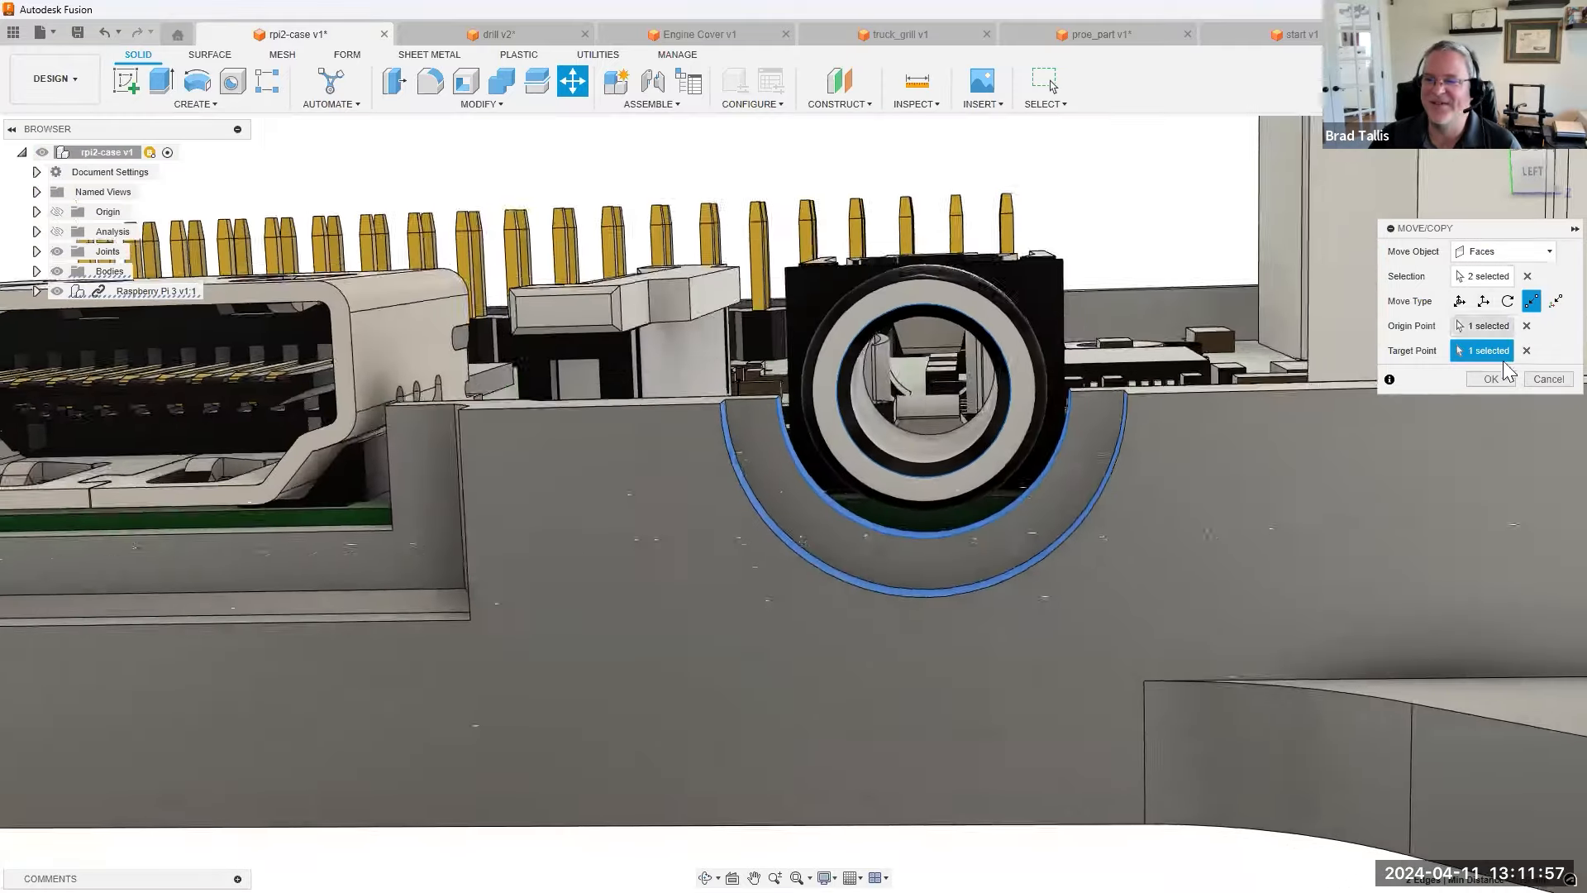
pyautogui.click(1492, 376)
# Step: Select the inner and outer side faces at both ends of the memory card cutout in the case's end wall
pyautogui.scroll(-10, 932, 733)
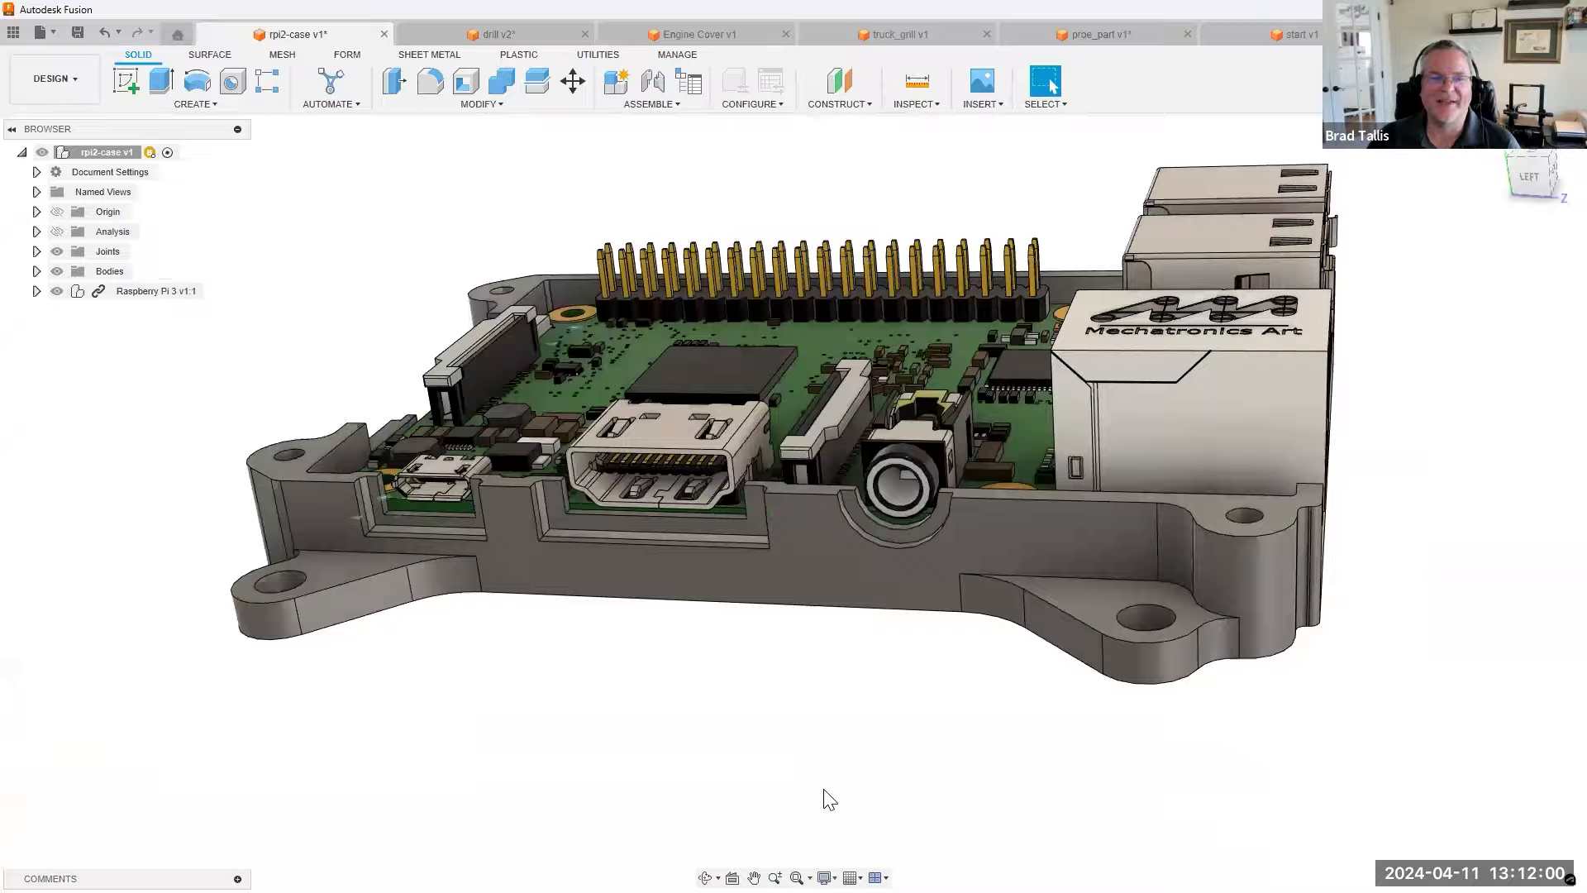
pyautogui.keyDown('shift'); pyautogui.moveTo(830, 800); pyautogui.dragTo(914, 500, button='middle'); pyautogui.keyUp('shift')
pyautogui.scroll(8, 914, 499)
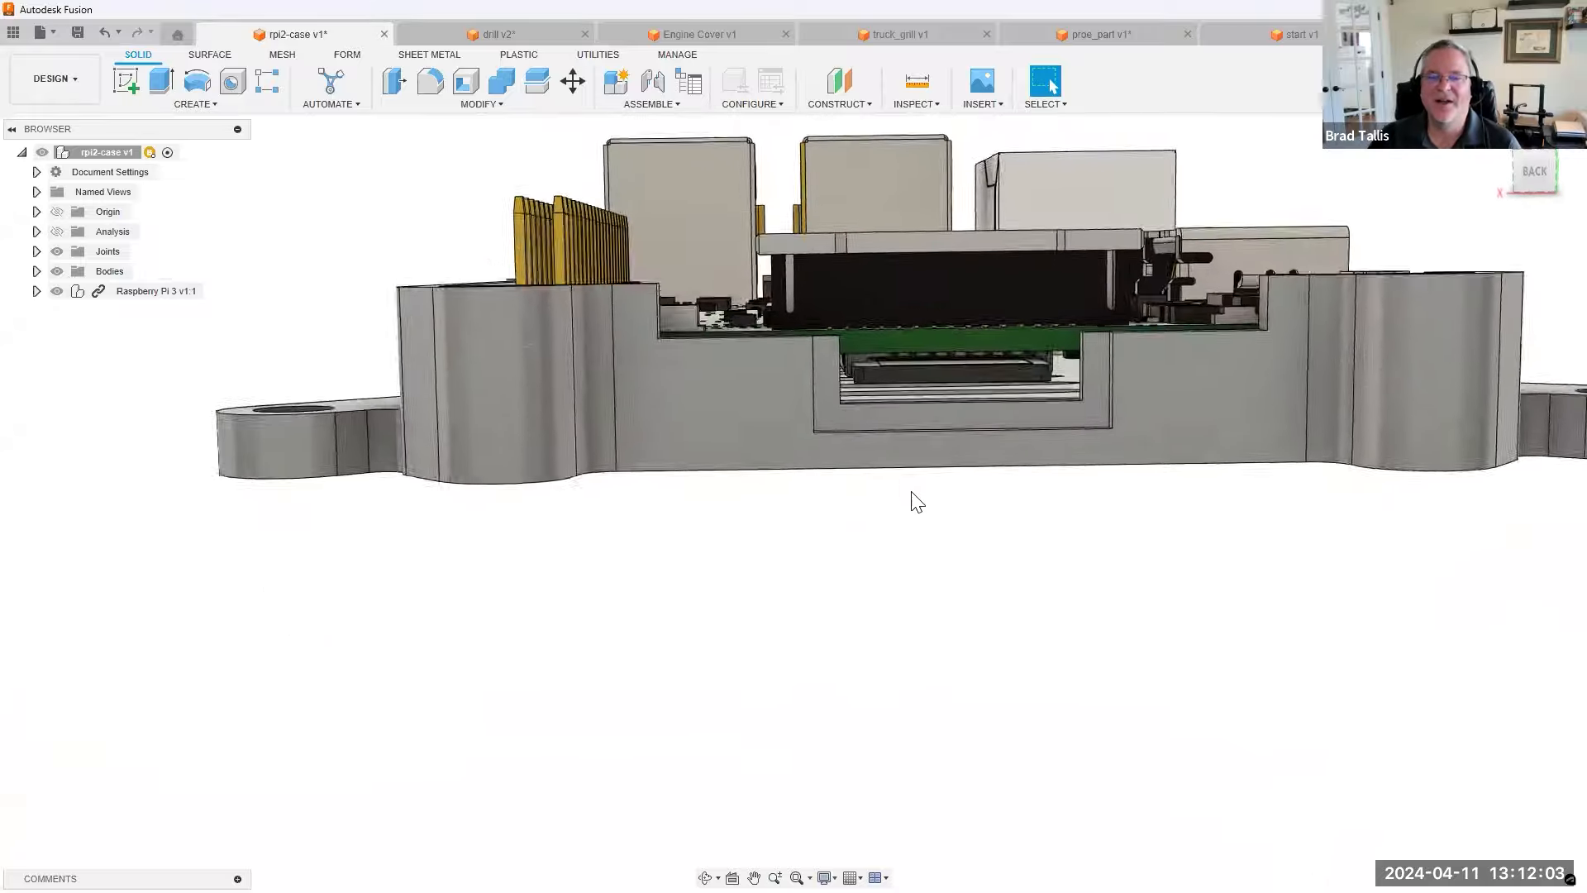
pyautogui.keyDown('shift'); pyautogui.moveTo(897, 377); pyautogui.dragTo(658, 457, button='middle'); pyautogui.keyUp('shift')
pyautogui.click(645, 449)
pyautogui.keyDown('ctrl'); pyautogui.click(592, 464); pyautogui.keyUp('ctrl')
pyautogui.keyDown('shift'); pyautogui.moveTo(702, 606); pyautogui.dragTo(1074, 475, button='middle'); pyautogui.keyUp('shift')
pyautogui.keyDown('ctrl'); pyautogui.click(1030, 450); pyautogui.keyUp('ctrl')
pyautogui.keyDown('ctrl'); pyautogui.click(1068, 472); pyautogui.keyUp('ctrl')
pyautogui.rightClick(1074, 475)
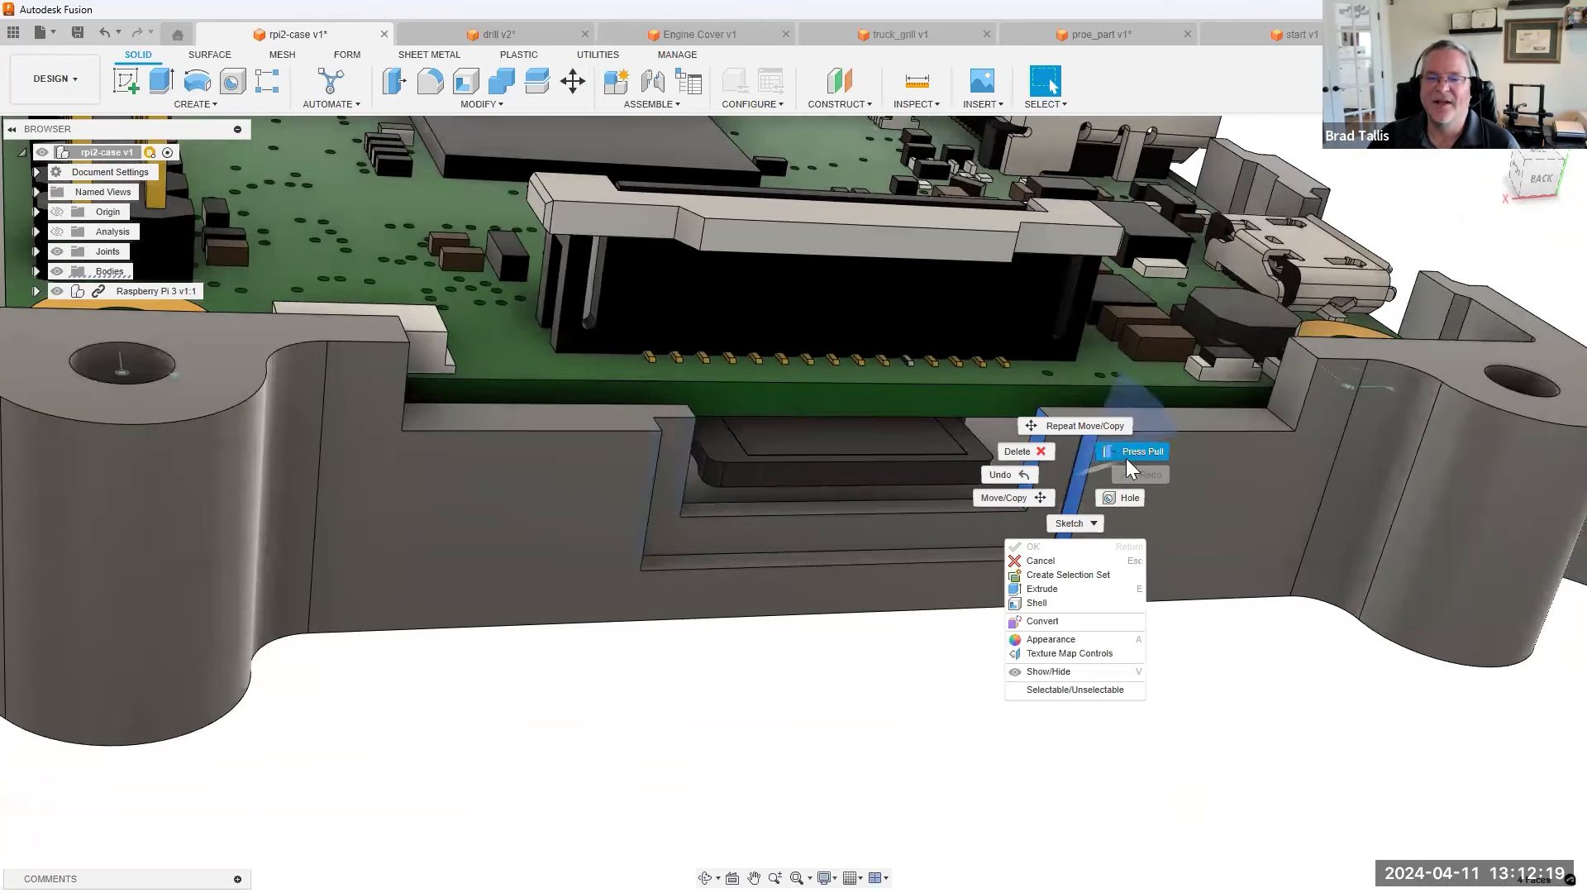
# Step: Translate the memory card cutout's four selected side faces 0.5 mm in X
pyautogui.click(1025, 498)
pyautogui.keyDown('shift'); pyautogui.moveTo(1018, 512); pyautogui.dragTo(1198, 430, button='middle'); pyautogui.keyUp('shift')
pyautogui.click(1483, 303)
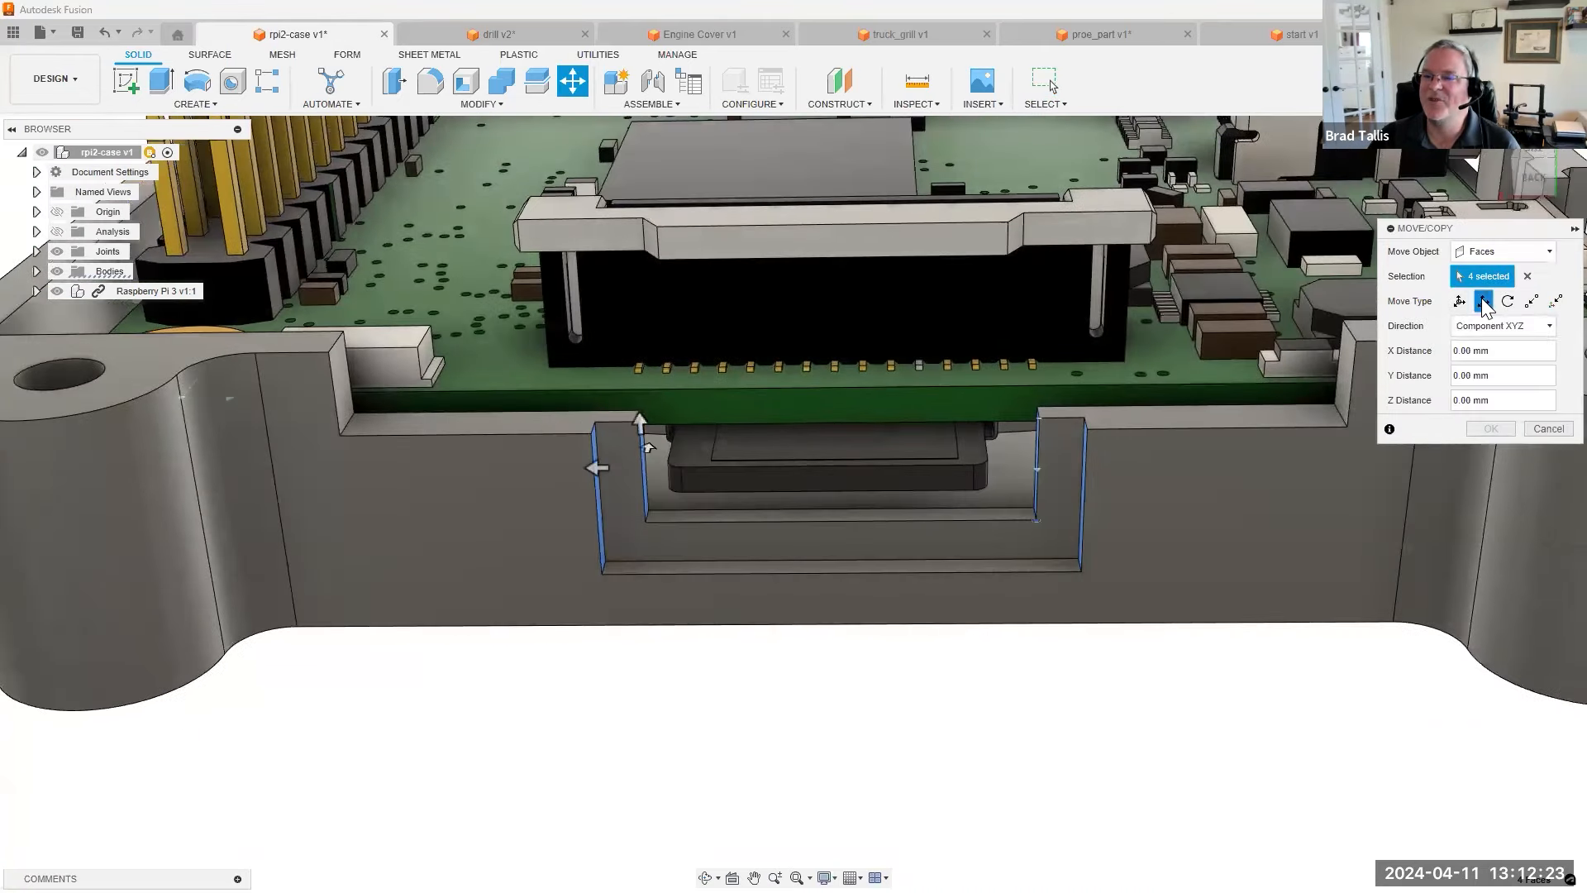
pyautogui.keyDown('shift'); pyautogui.moveTo(1248, 479); pyautogui.dragTo(605, 463, button='middle'); pyautogui.keyUp('shift')
pyautogui.moveTo(604, 462); pyautogui.dragTo(579, 461)
pyautogui.keyDown('shift'); pyautogui.moveTo(910, 568); pyautogui.dragTo(926, 529, button='middle'); pyautogui.keyUp('shift')
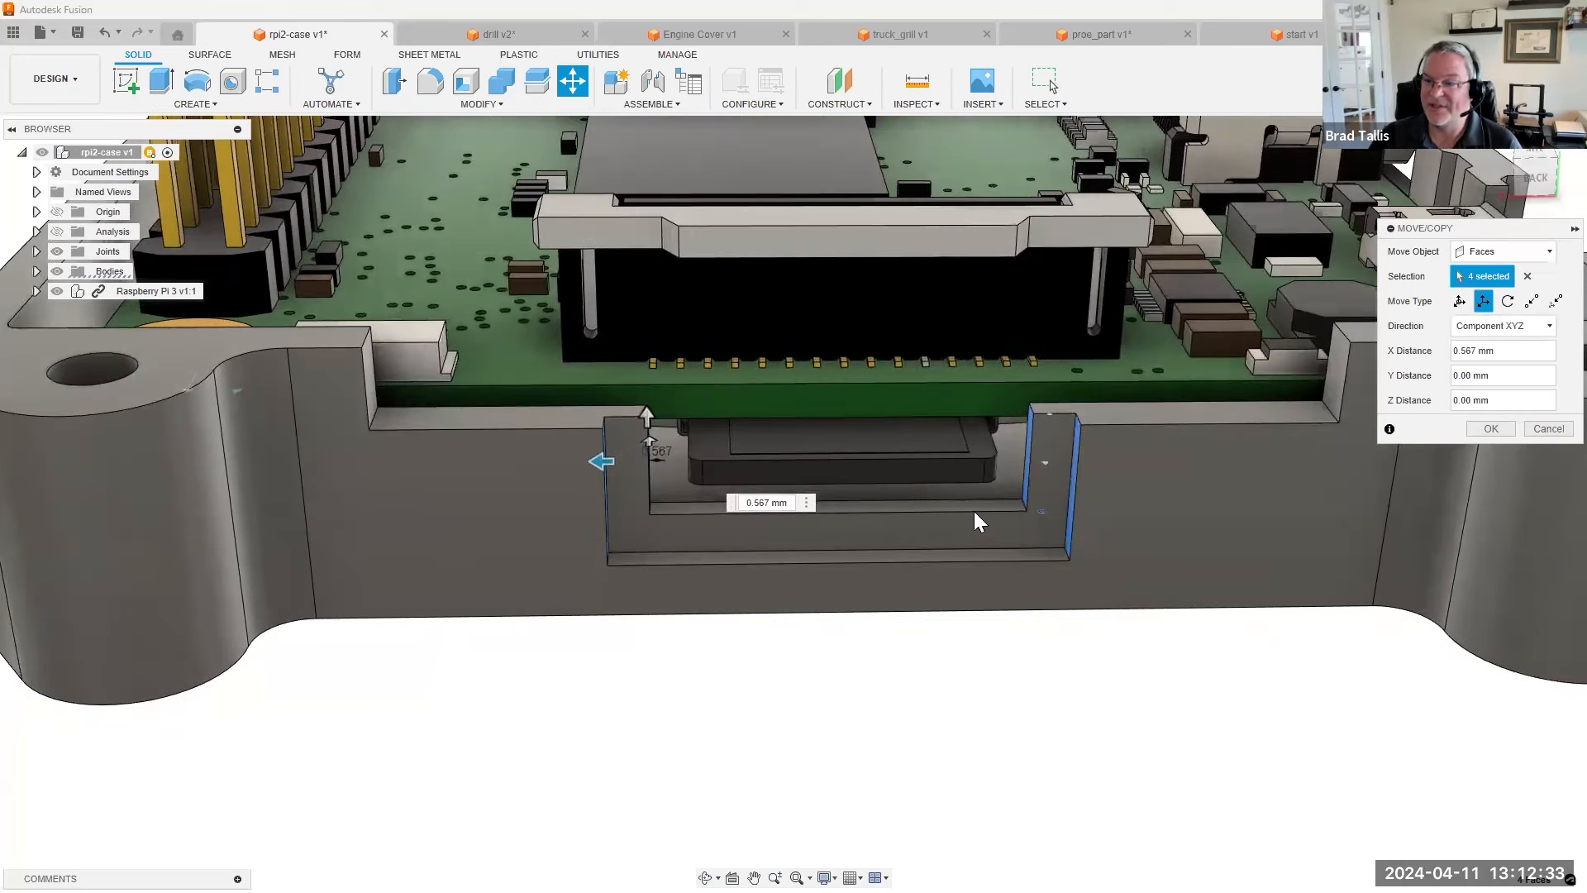
pyautogui.scroll(1, 951, 517)
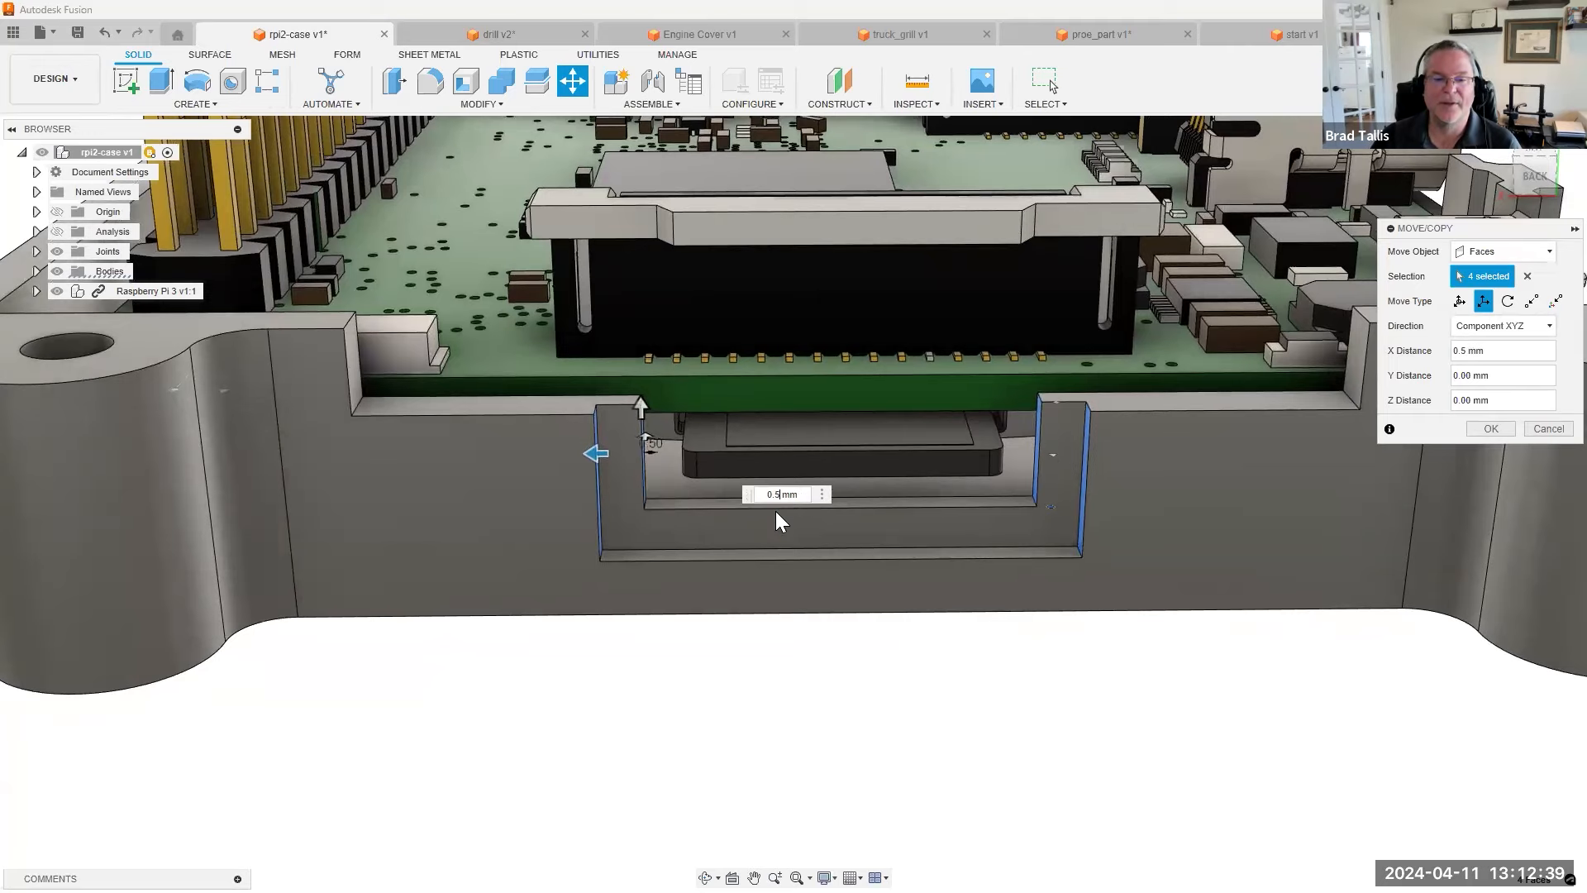
pyautogui.press('Return')
# Step: Hide the Raspberry Pi 3 component and view the edited case on its own
pyautogui.scroll(-2, 823, 551)
pyautogui.keyDown('shift'); pyautogui.moveTo(824, 550); pyautogui.dragTo(878, 740, button='middle'); pyautogui.keyUp('shift')
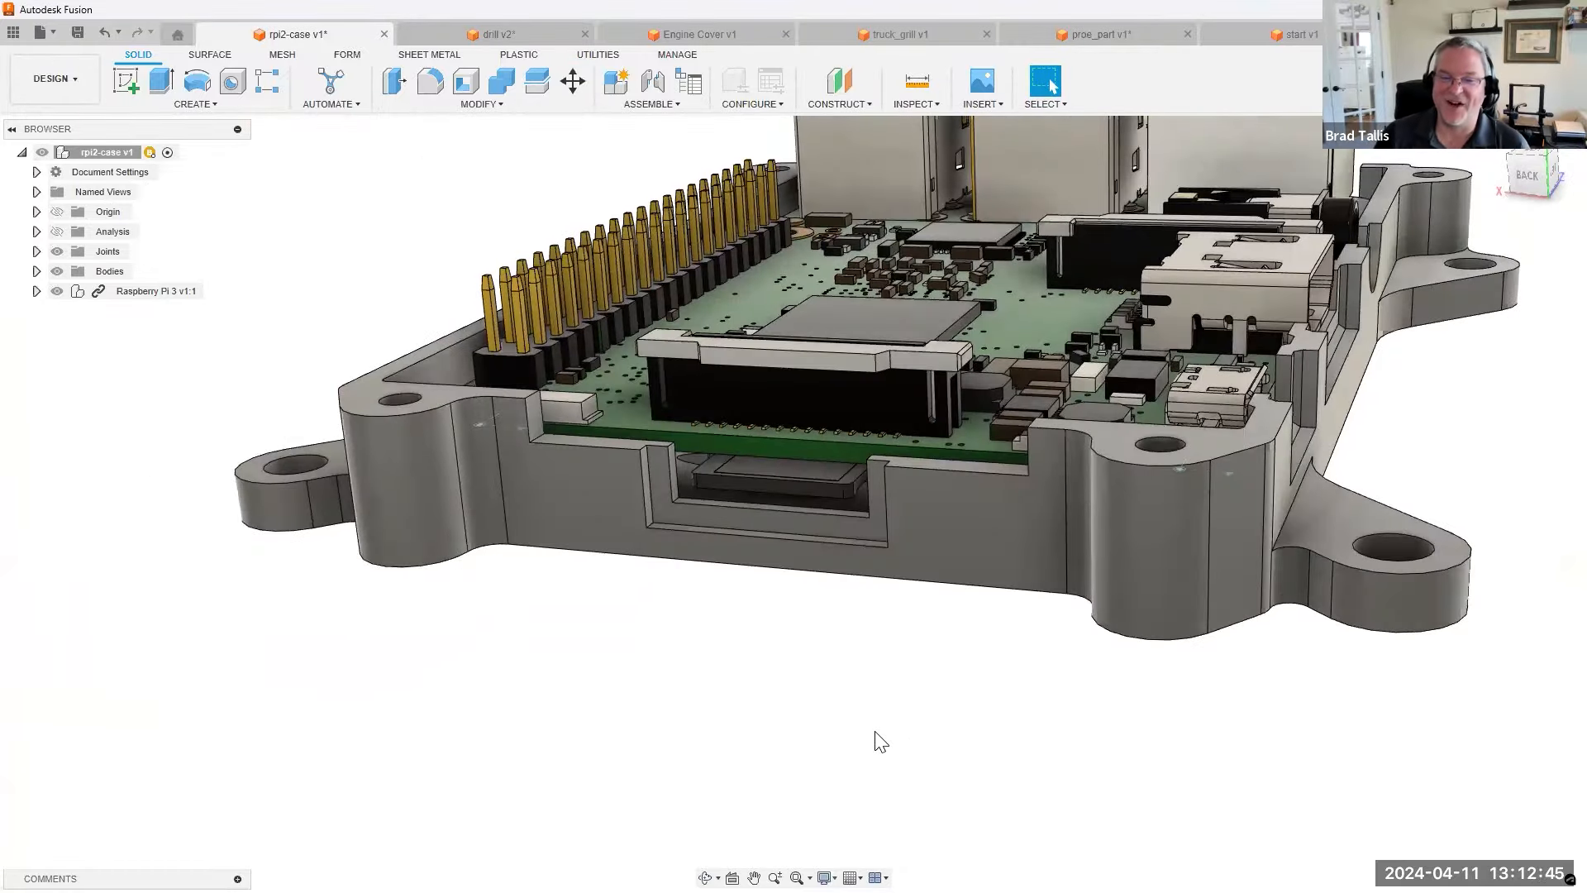
pyautogui.keyDown('shift'); pyautogui.moveTo(878, 739); pyautogui.dragTo(1002, 716, button='middle'); pyautogui.keyUp('shift')
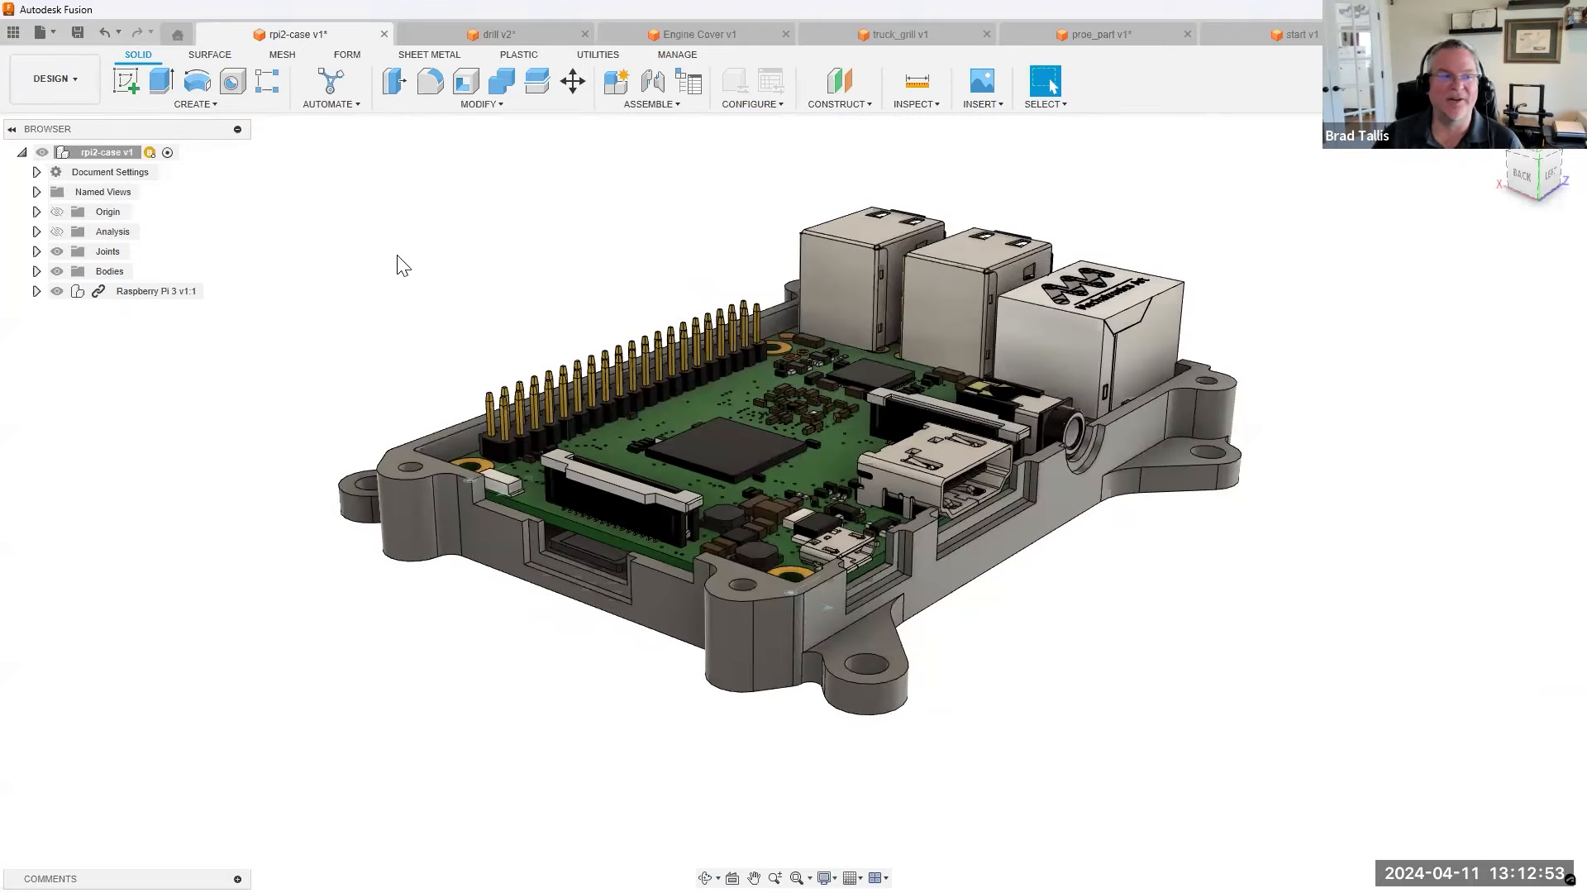
pyautogui.click(56, 291)
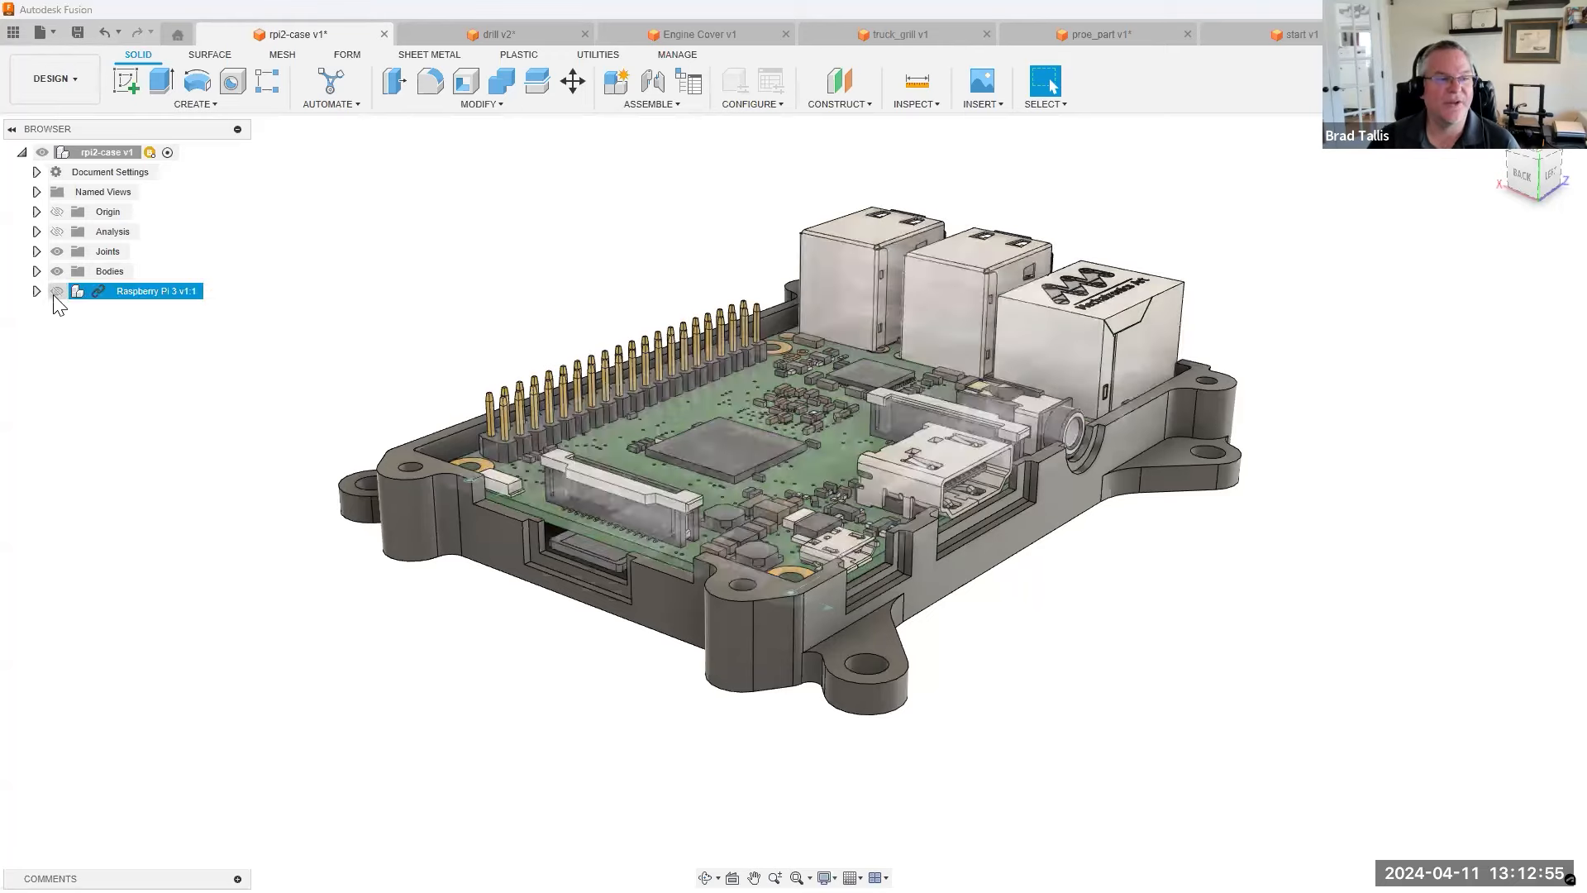
pyautogui.keyDown('shift'); pyautogui.moveTo(240, 259); pyautogui.dragTo(923, 709, button='middle'); pyautogui.keyUp('shift')
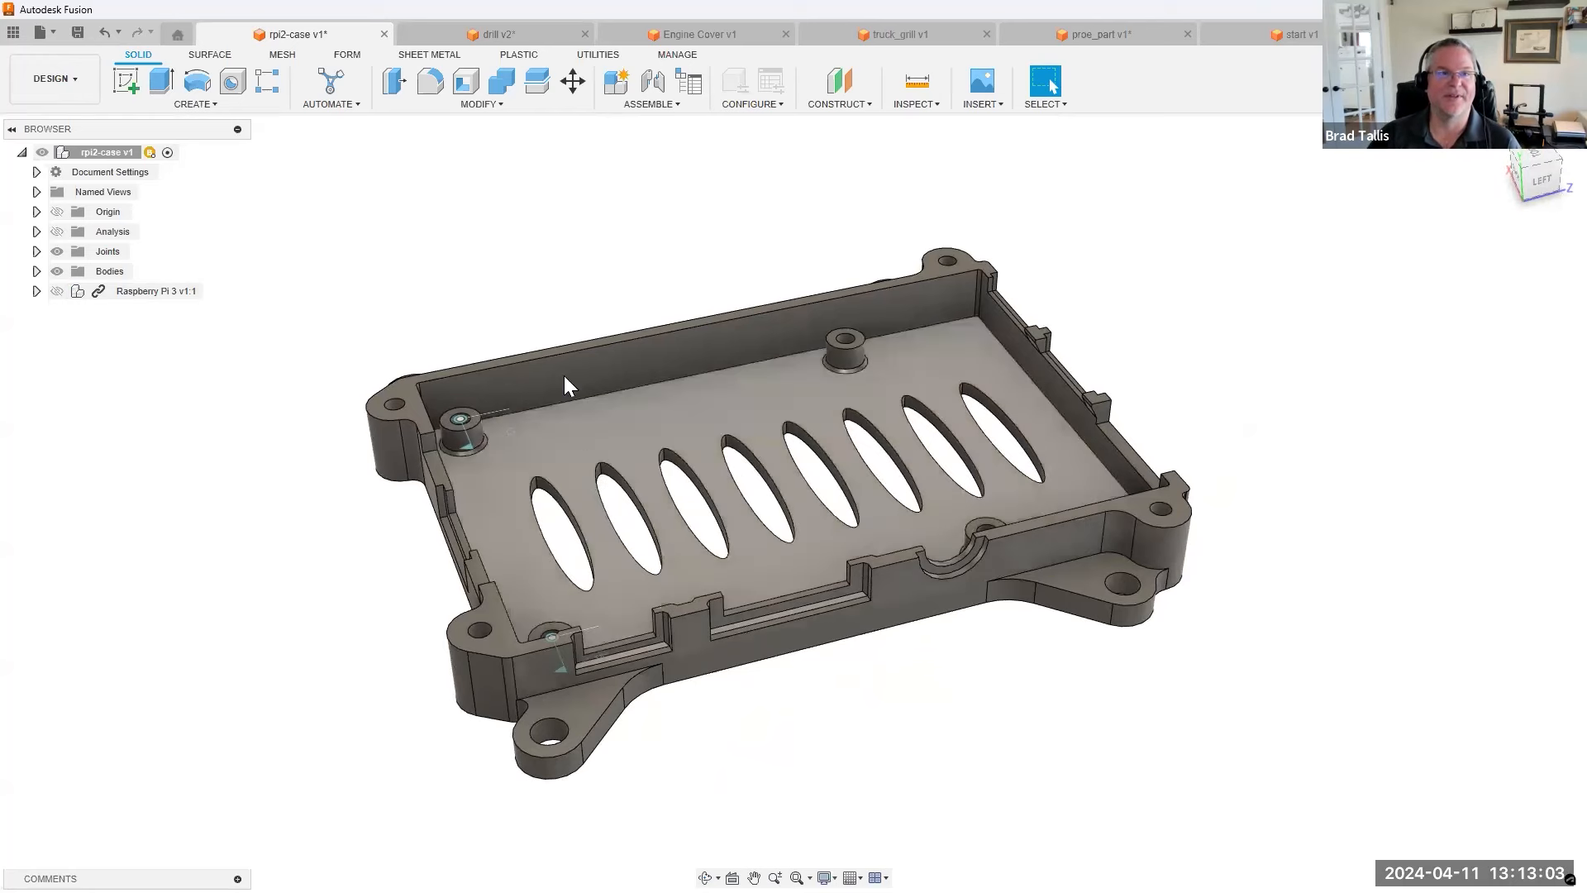
# Step: Switch to the drill design, hide drill_case_right_drafted and isolate drill_case_left
pyautogui.click(496, 32)
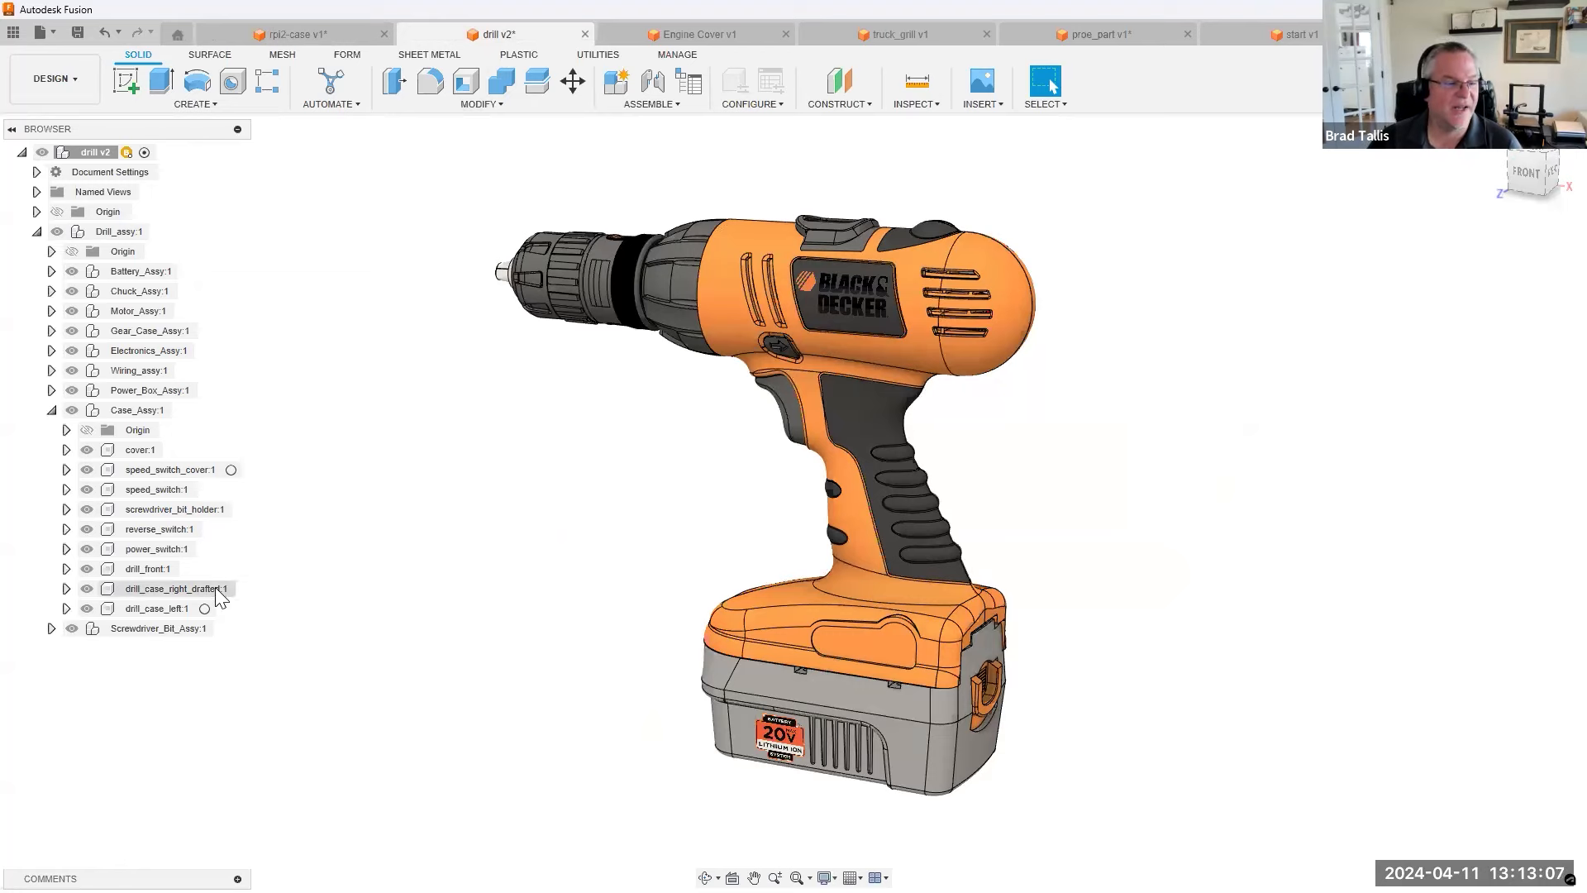
pyautogui.click(91, 609)
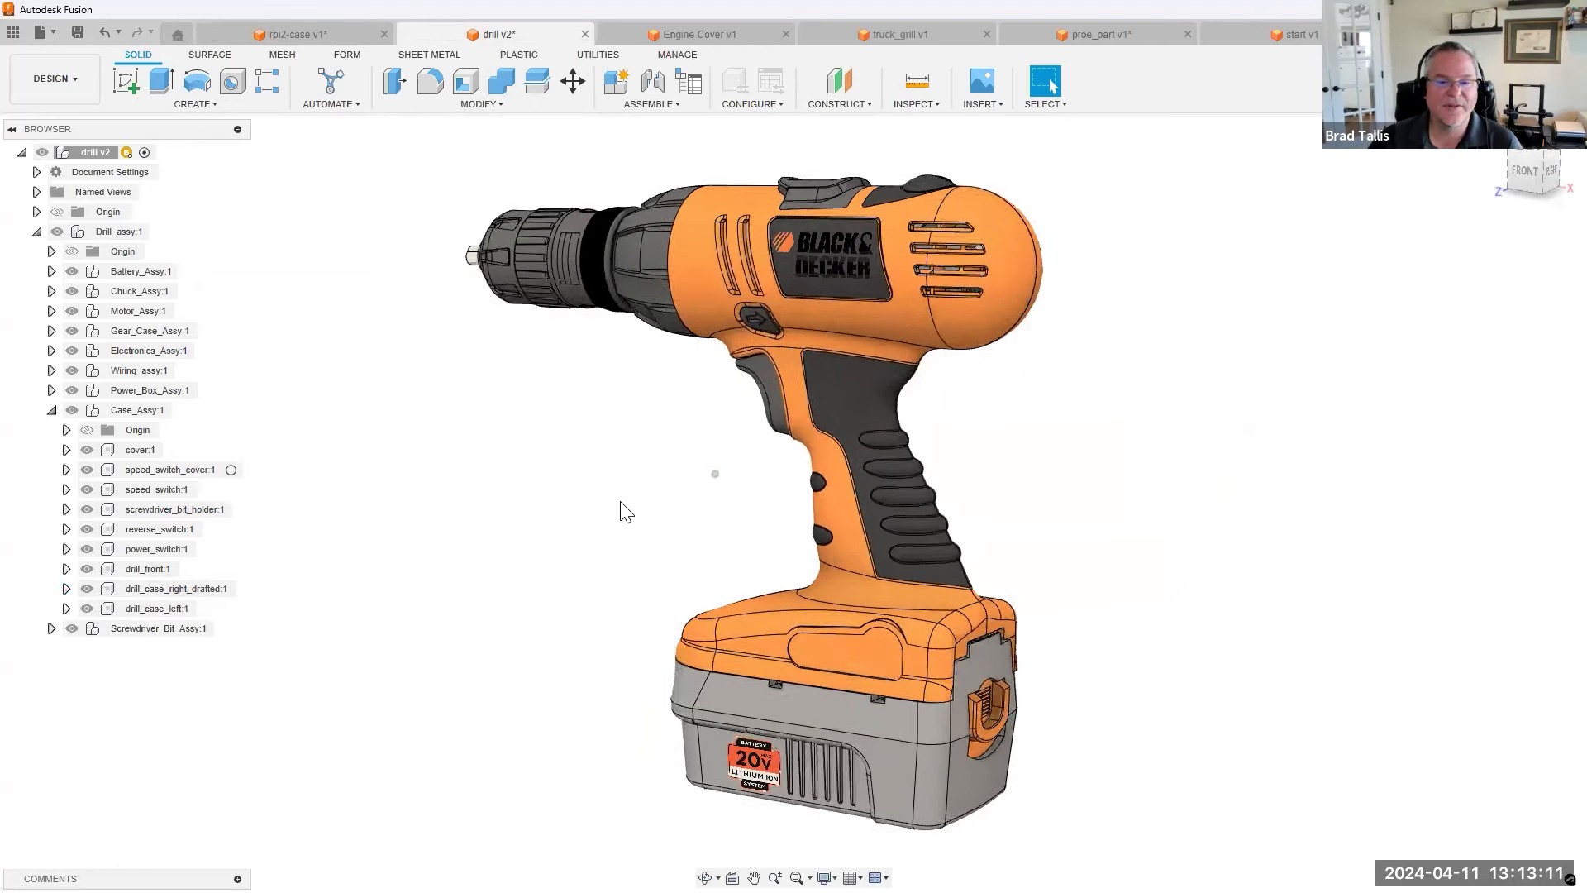
pyautogui.click(821, 439)
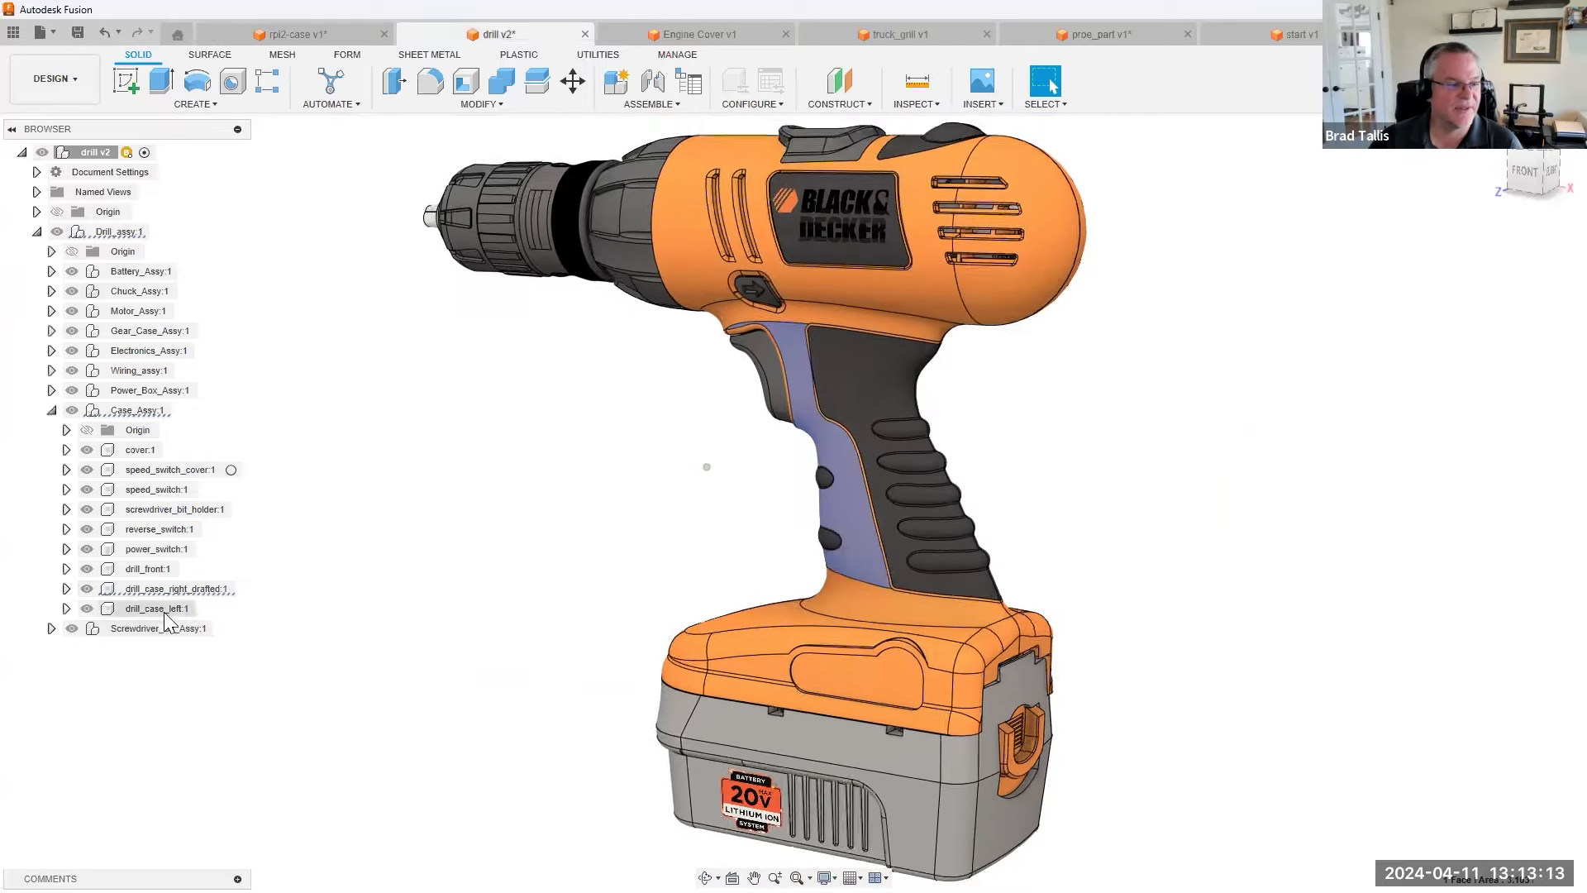
pyautogui.click(86, 588)
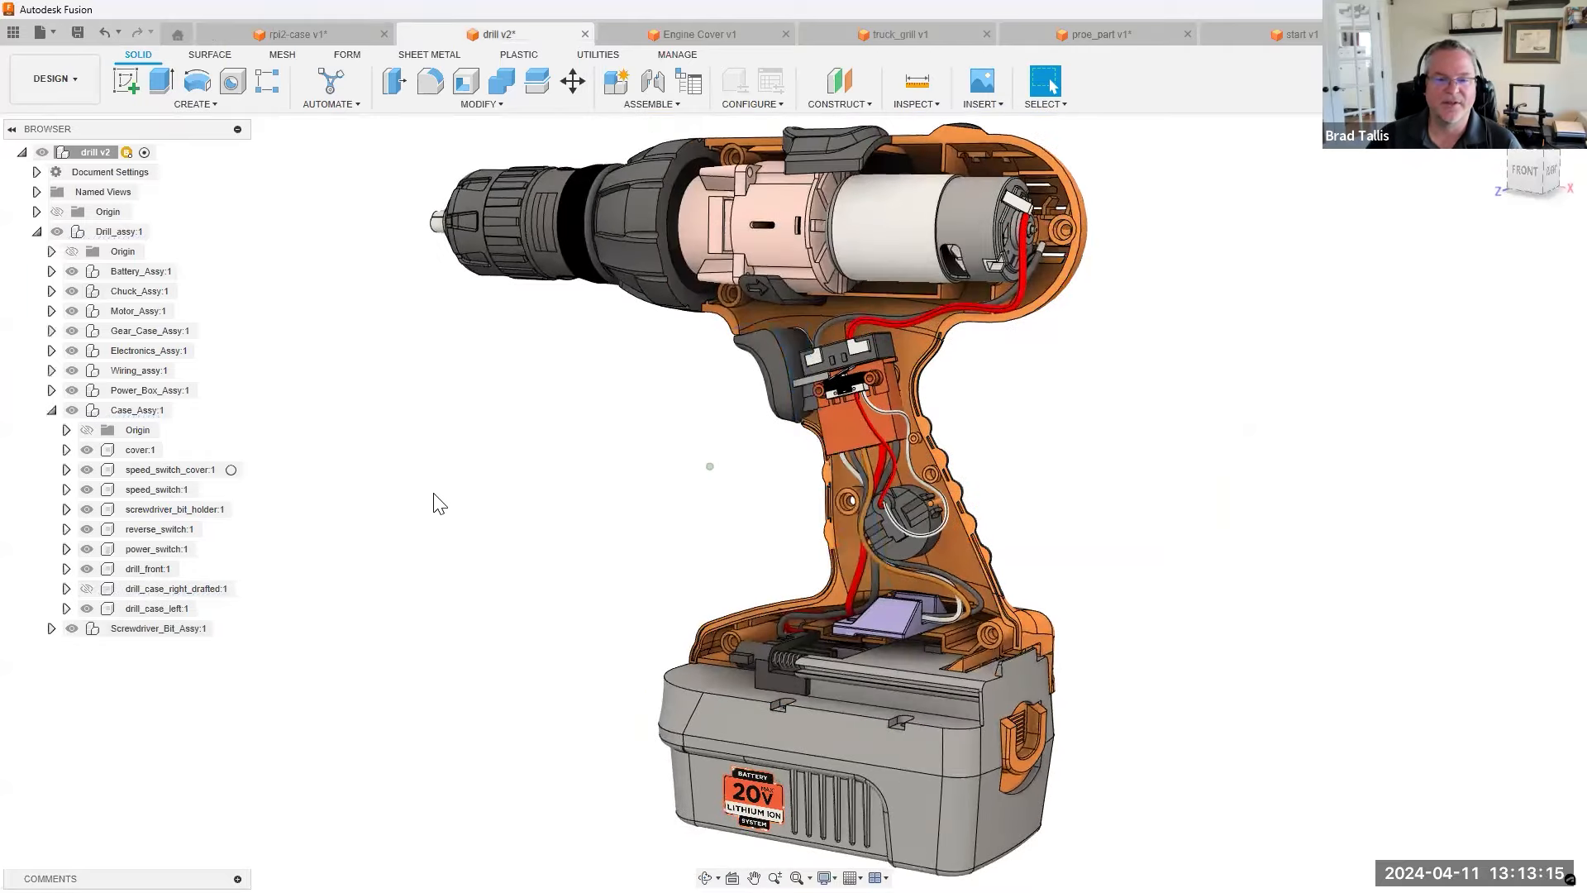
pyautogui.rightClick(136, 609)
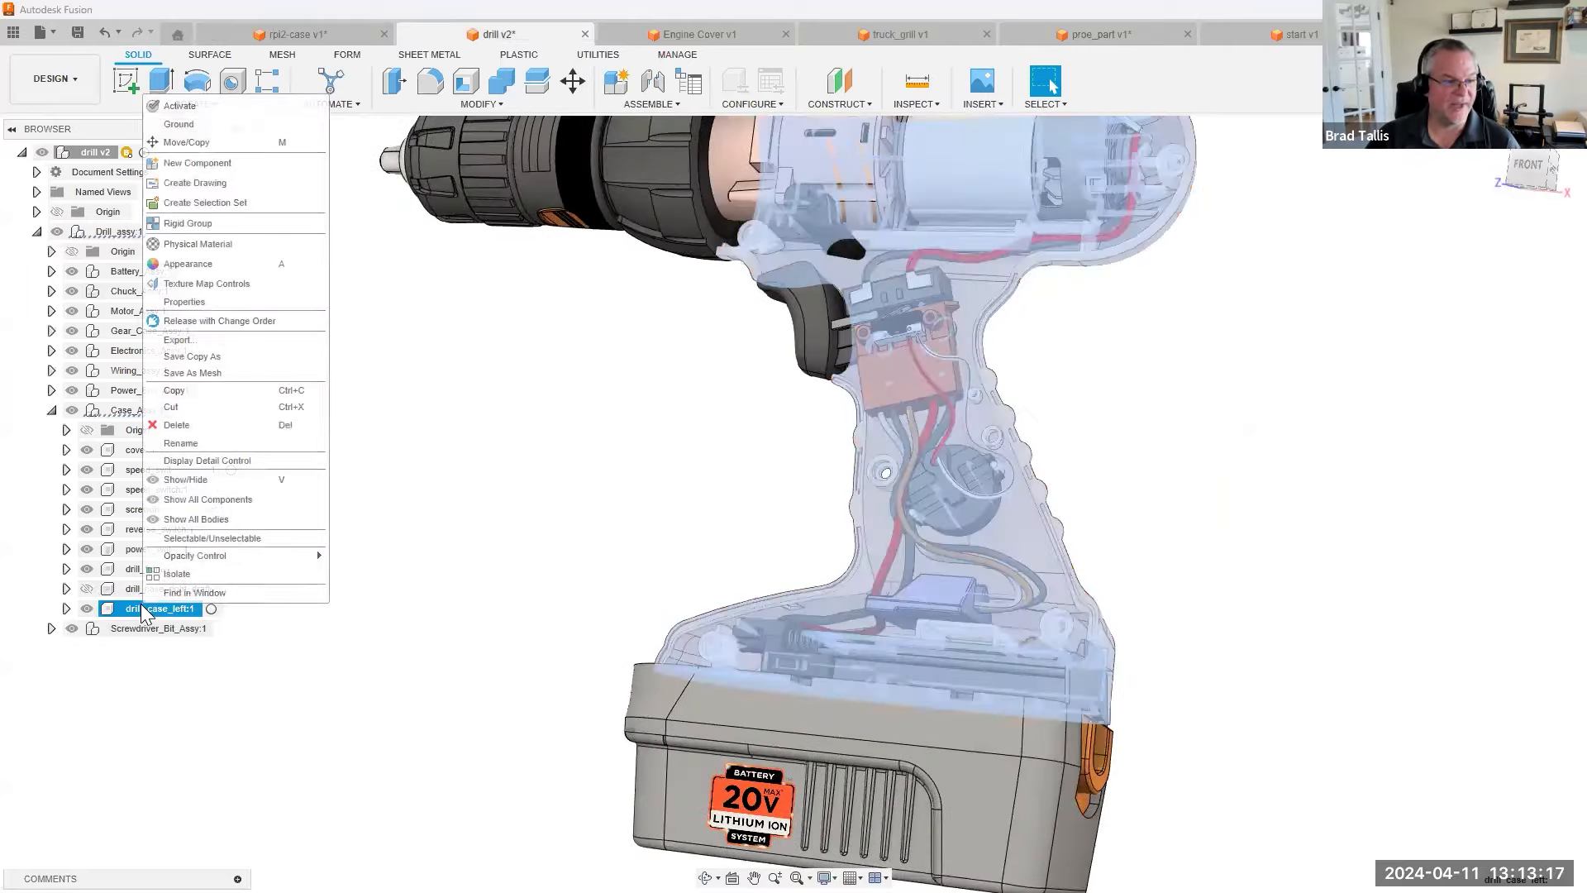
pyautogui.click(204, 576)
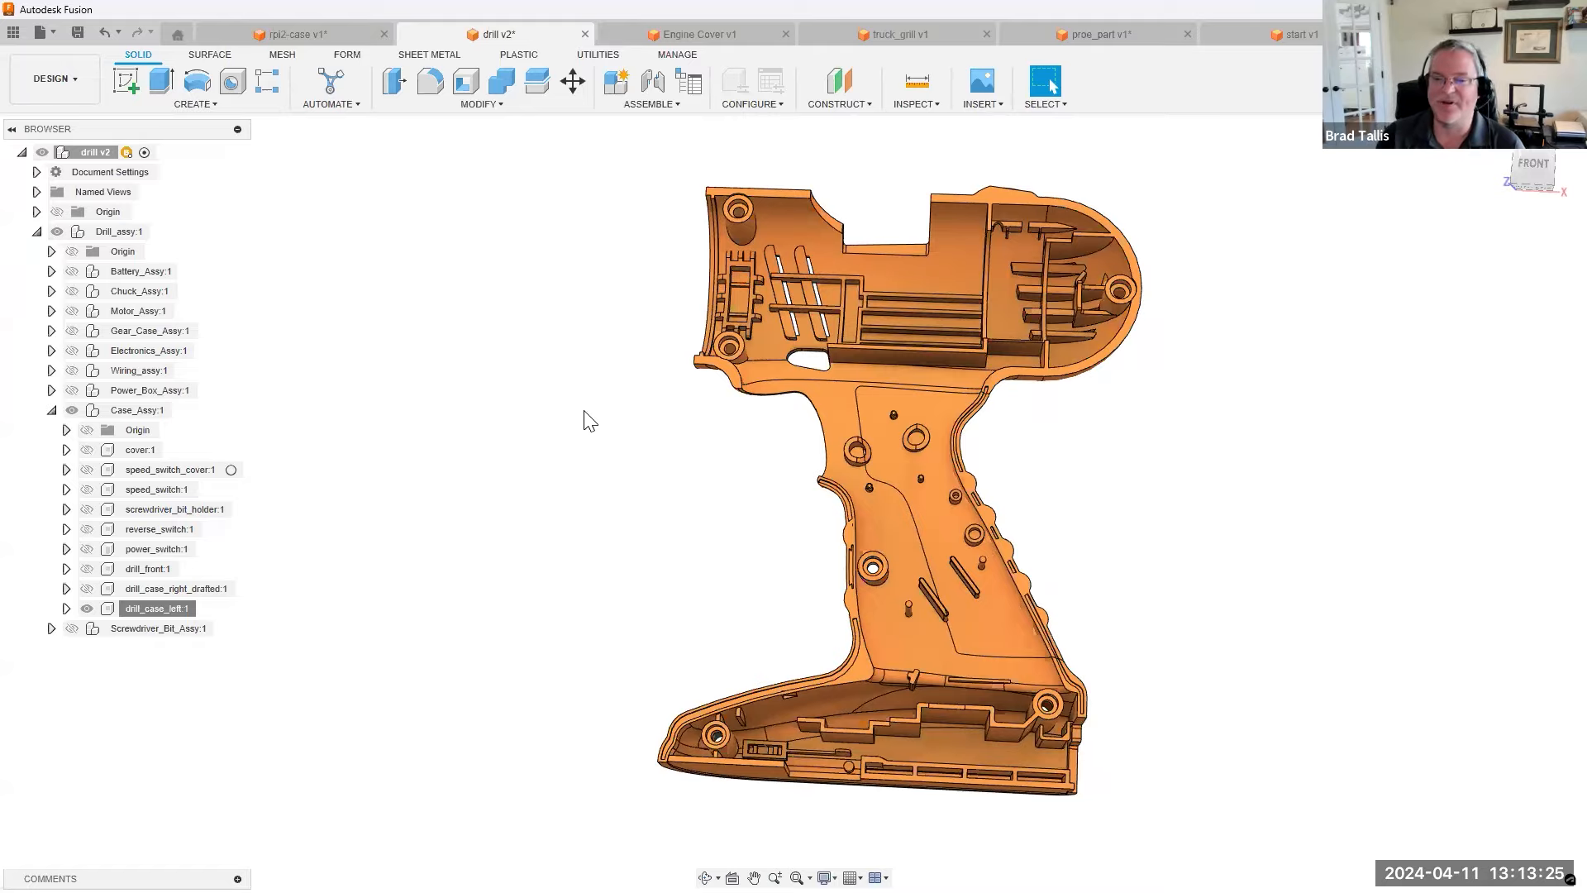
# Step: Examine the handle interior of the left case half, including its bosses, ribs and grooved rim, from several angles
pyautogui.scroll(5, 769, 446)
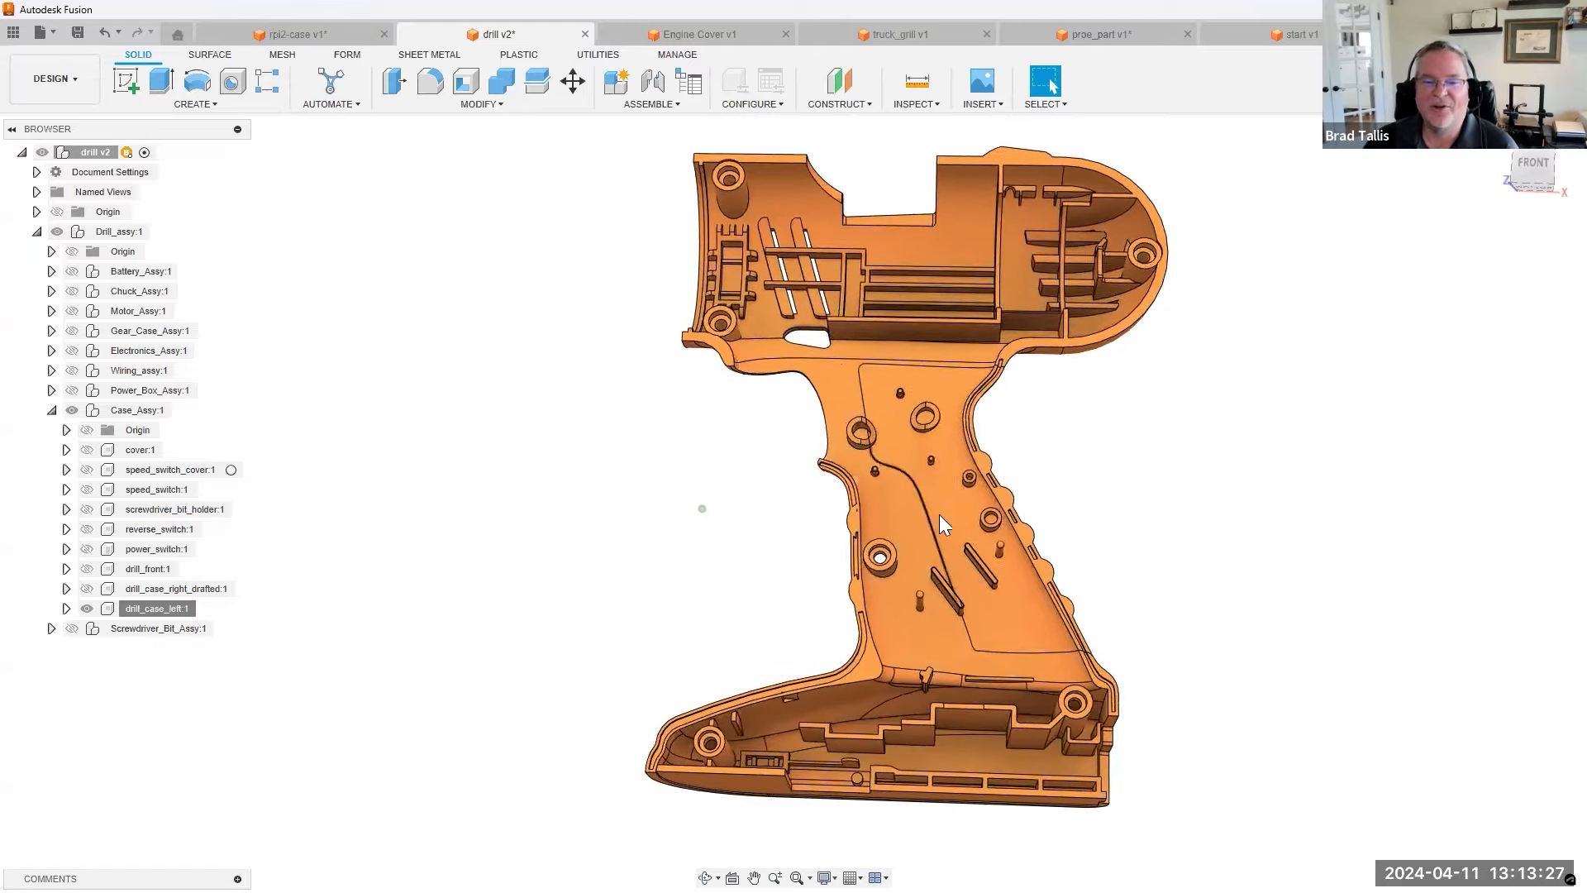
pyautogui.scroll(2, 797, 578)
pyautogui.scroll(2, 744, 568)
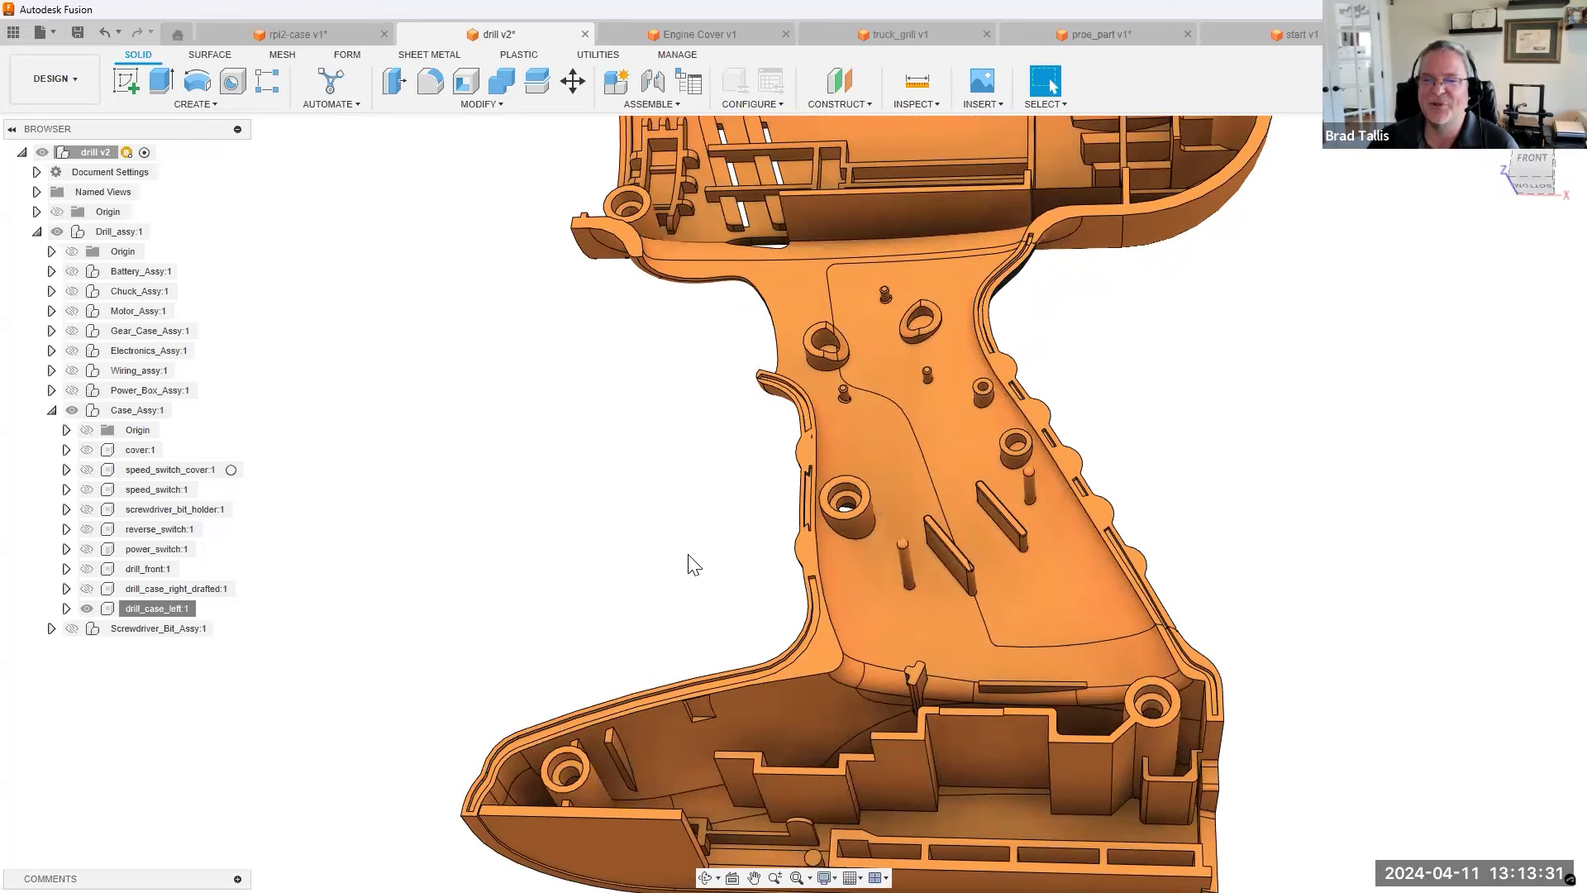
pyautogui.keyDown('shift'); pyautogui.moveTo(689, 554); pyautogui.dragTo(560, 418, button='middle'); pyautogui.keyUp('shift')
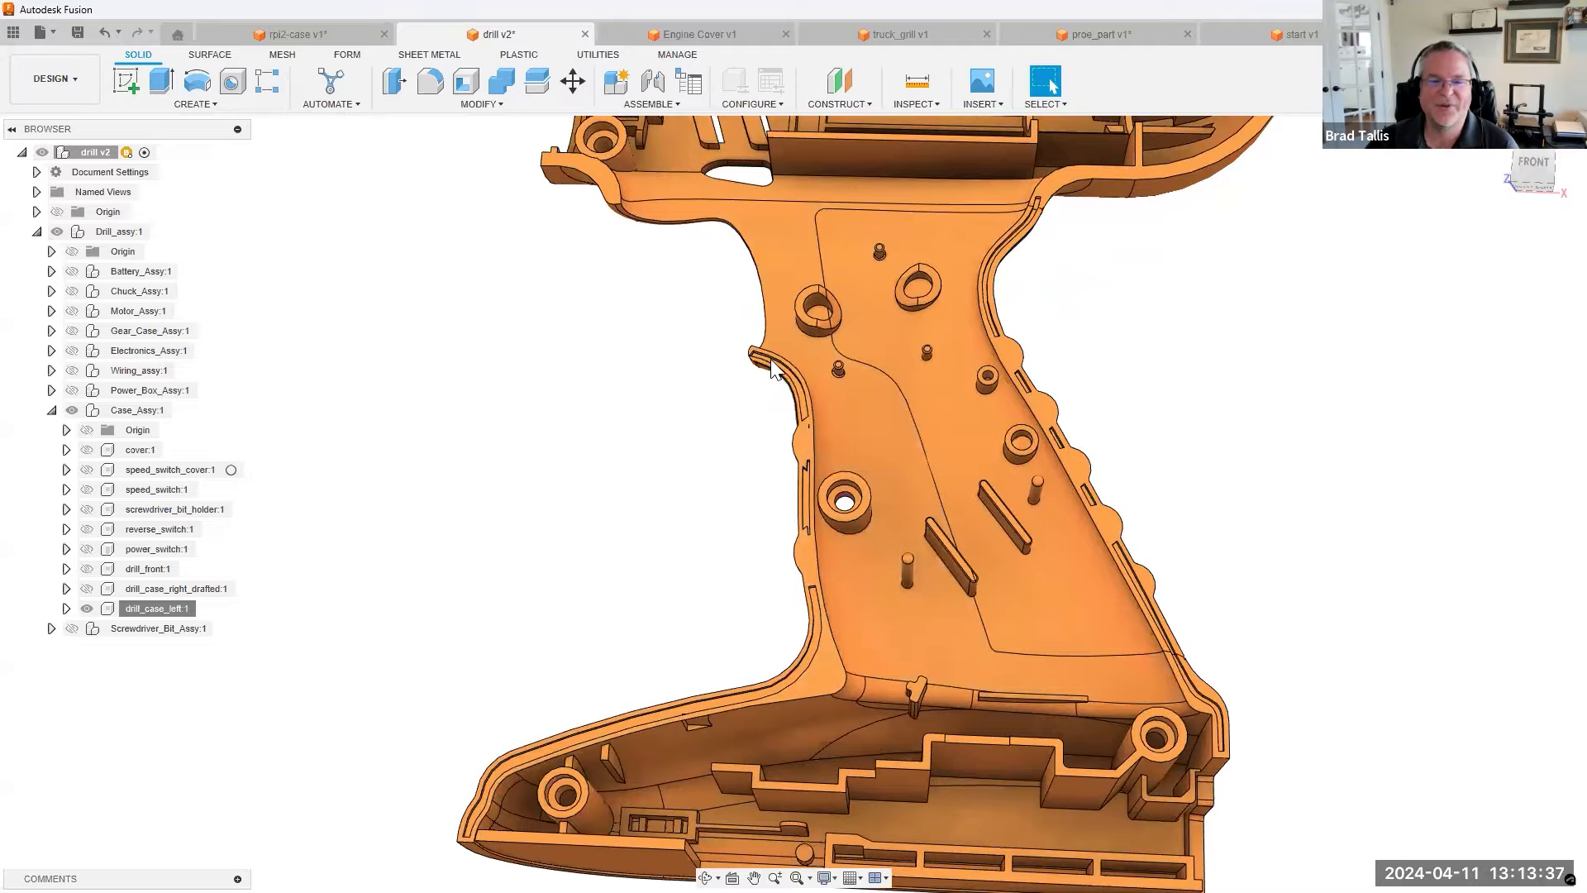
pyautogui.scroll(2, 798, 467)
pyautogui.keyDown('shift'); pyautogui.moveTo(1012, 333); pyautogui.dragTo(564, 342, button='middle'); pyautogui.keyUp('shift')
pyautogui.keyDown('shift'); pyautogui.moveTo(639, 484); pyautogui.dragTo(930, 321, button='middle'); pyautogui.keyUp('shift')
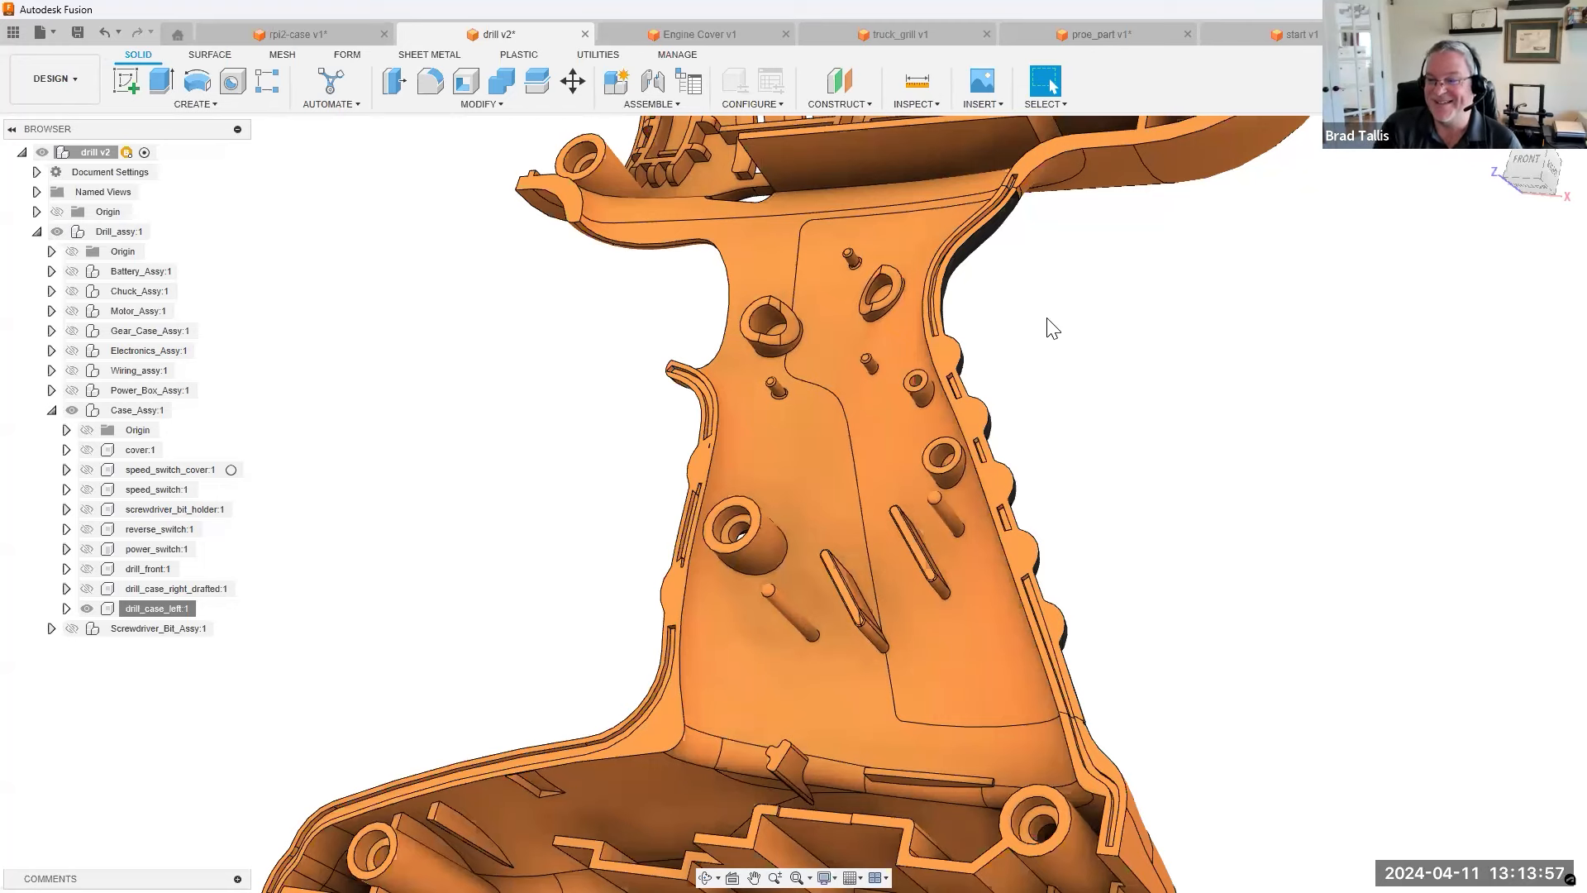
pyautogui.moveTo(1051, 327)
pyautogui.keyDown('shift'); pyautogui.mouseDown(button='middle')
pyautogui.moveTo(949, 322)
pyautogui.moveTo(1064, 506)
pyautogui.moveTo(1063, 560)
pyautogui.moveTo(1176, 538)
pyautogui.moveTo(1162, 549)
pyautogui.mouseUp(button='middle'); pyautogui.keyUp('shift')
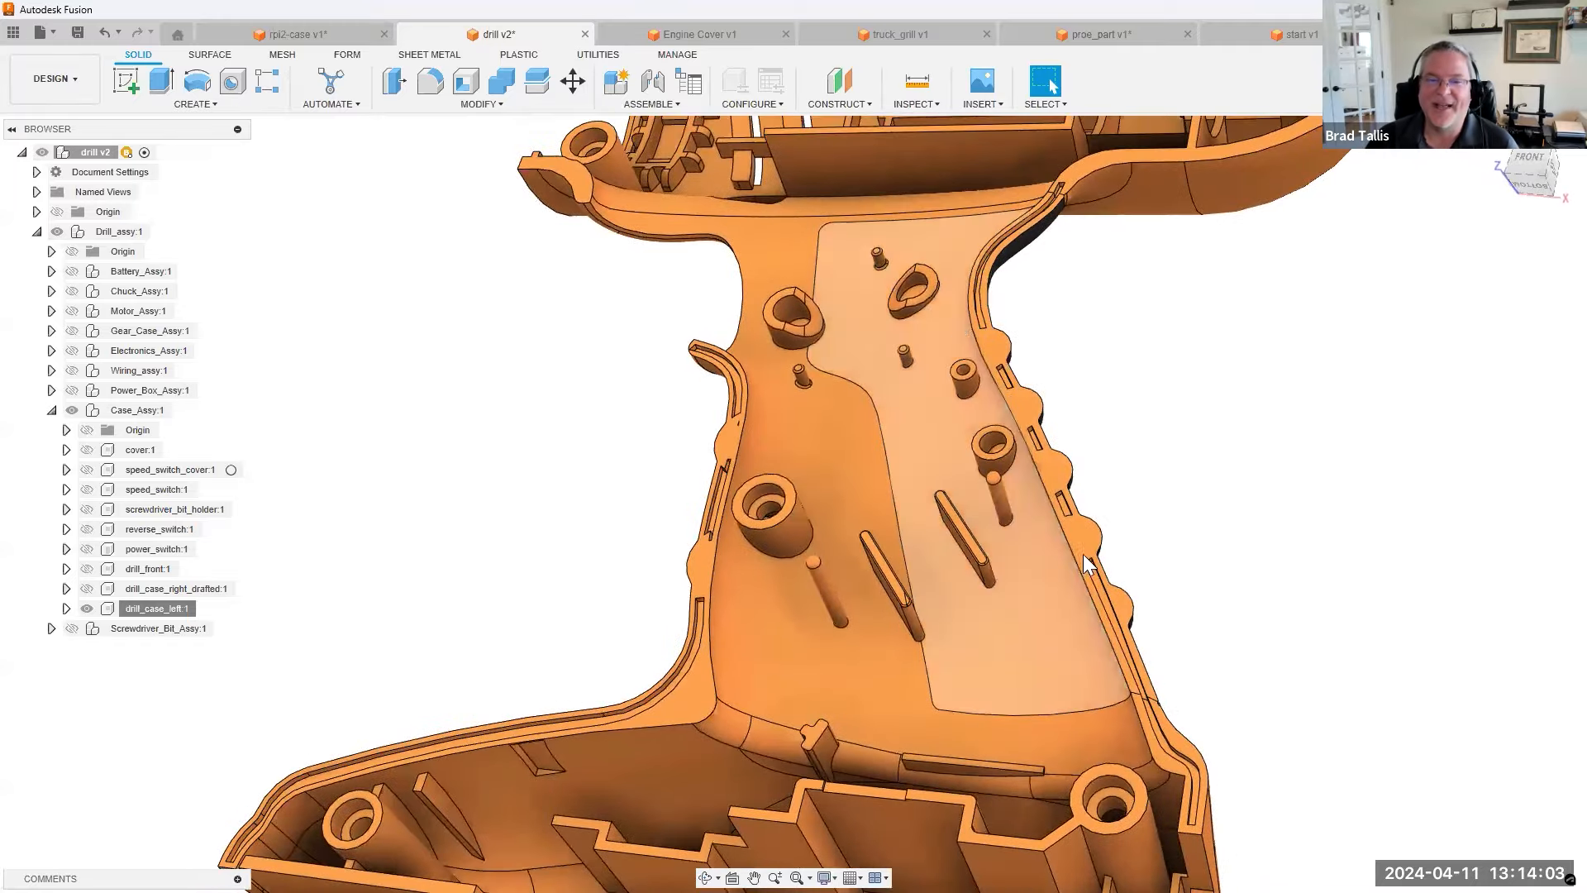
# Step: Inspect the separate groove segments and the gaps between them along the handle's trigger-side rim
pyautogui.scroll(2, 671, 575)
pyautogui.scroll(5, 671, 575)
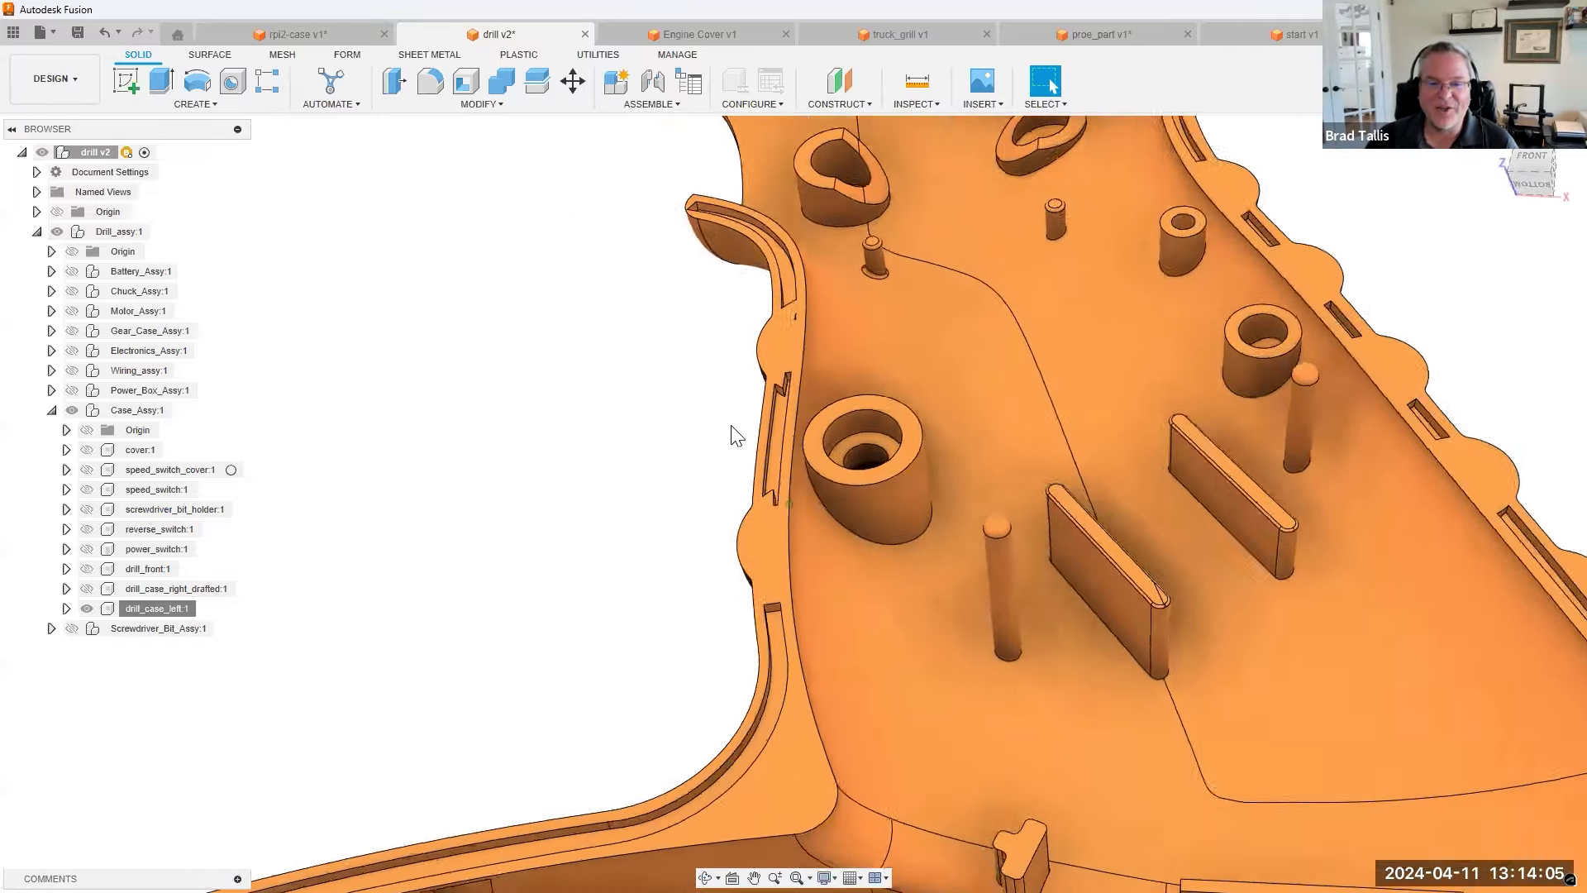
pyautogui.scroll(-6, 802, 592)
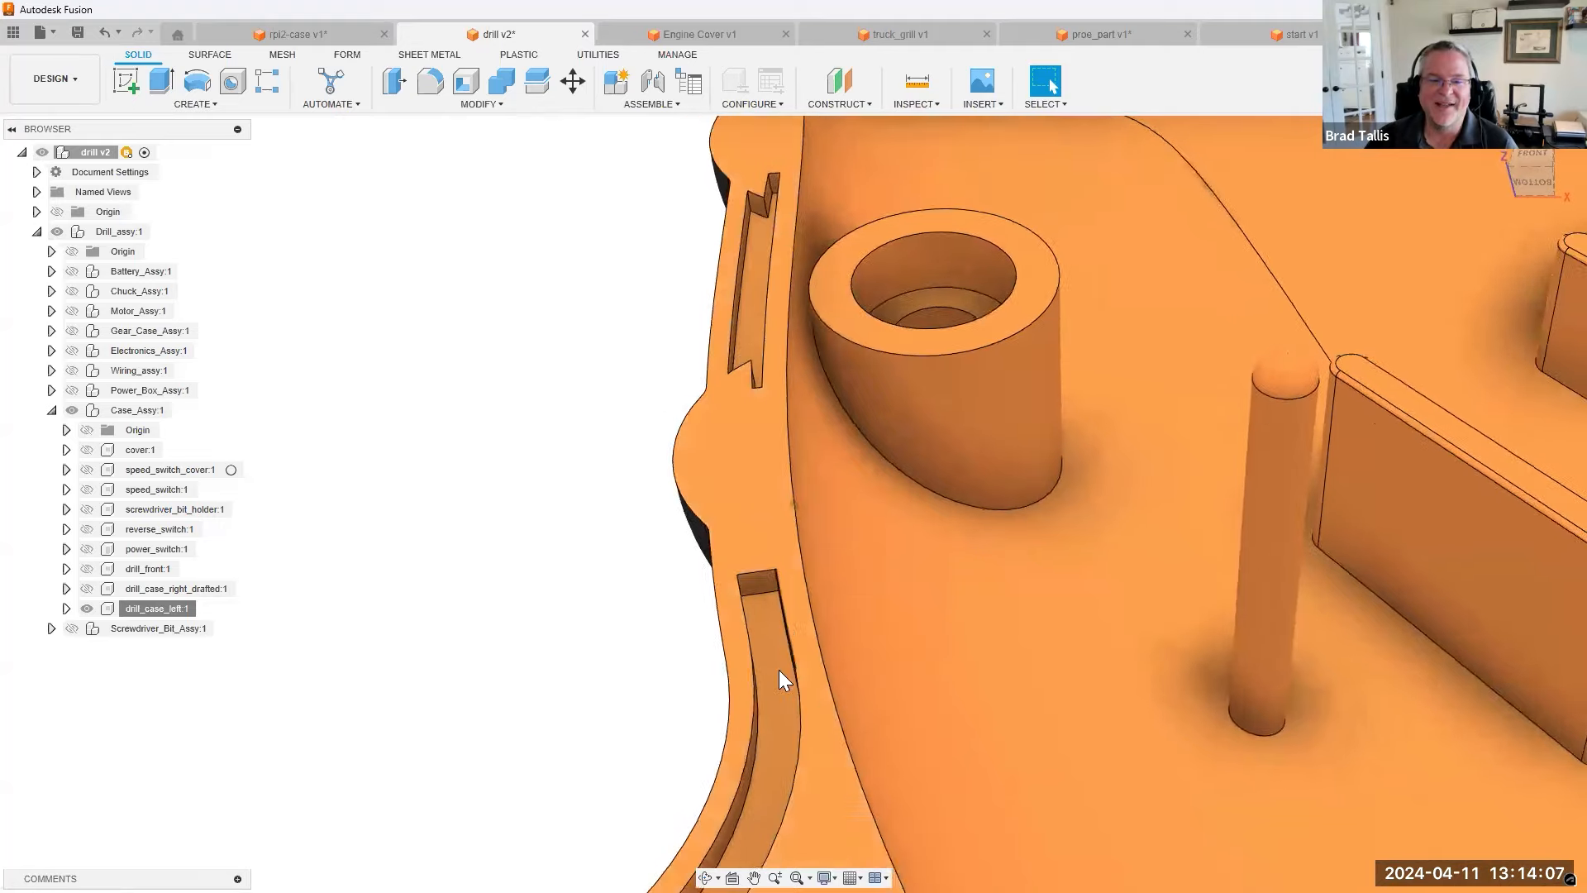
pyautogui.scroll(-1, 800, 689)
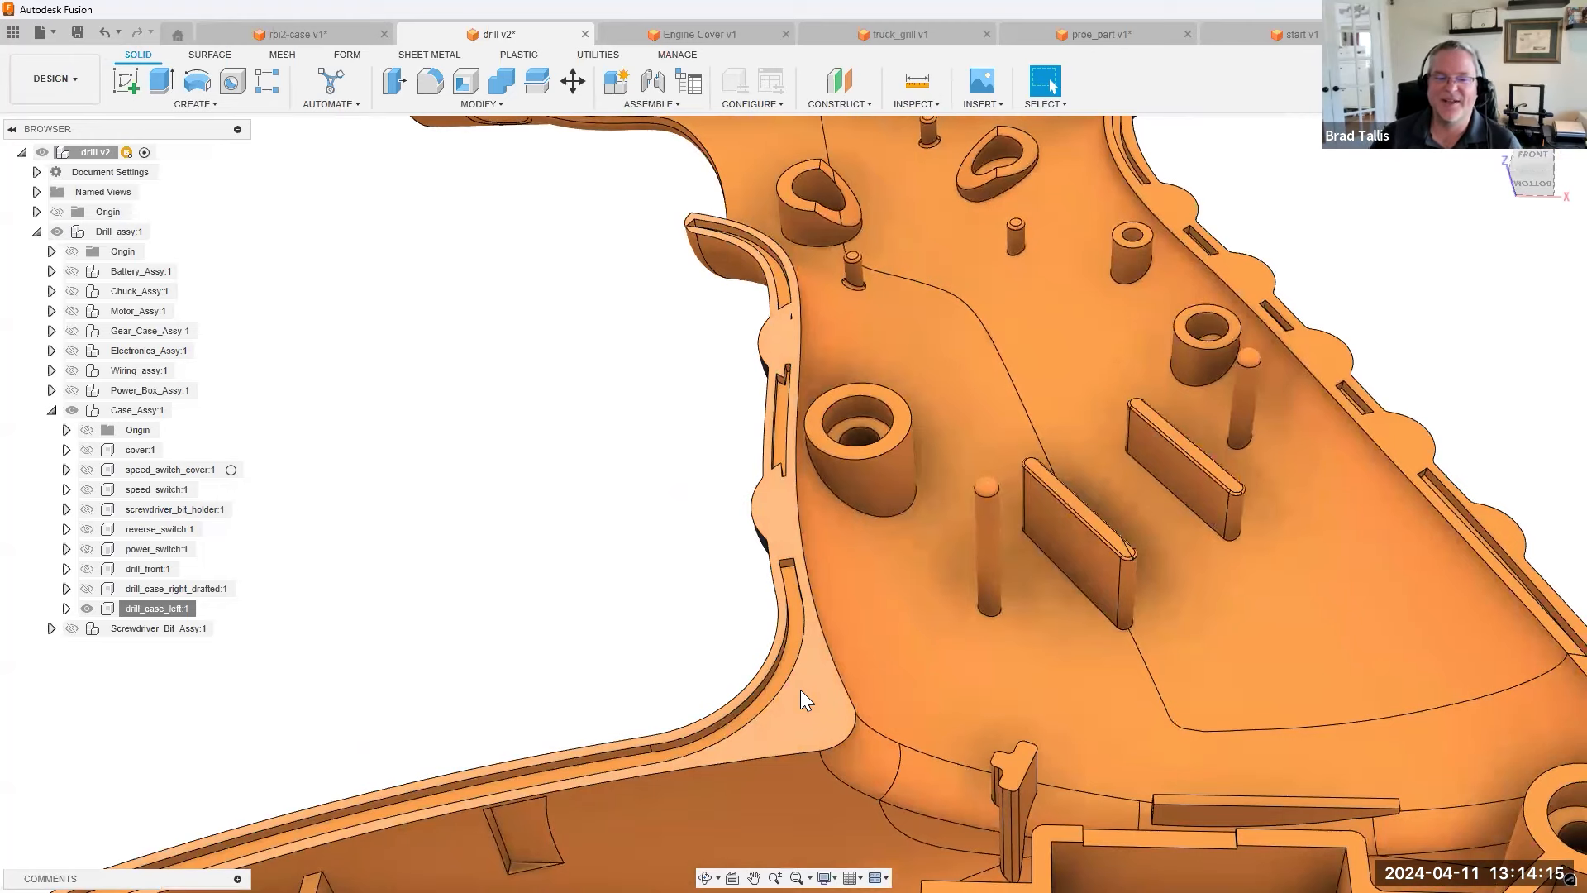
pyautogui.keyDown('shift'); pyautogui.moveTo(793, 529); pyautogui.dragTo(782, 527, button='middle'); pyautogui.keyUp('shift')
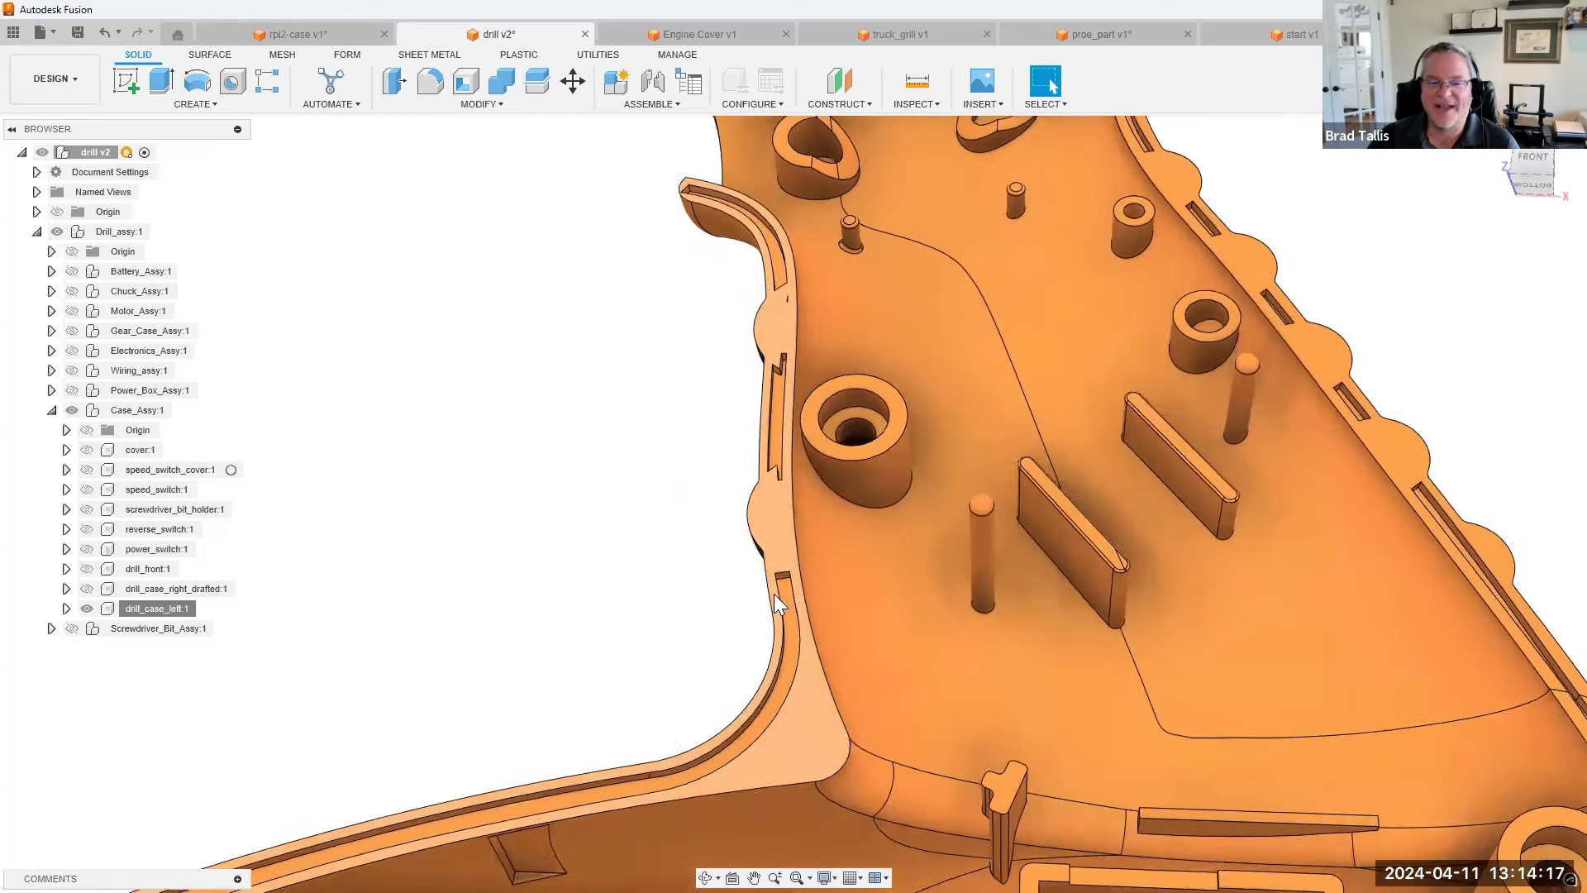
pyautogui.keyDown('shift'); pyautogui.moveTo(773, 594); pyautogui.dragTo(757, 530, button='middle'); pyautogui.keyUp('shift')
pyautogui.keyDown('shift'); pyautogui.moveTo(768, 415); pyautogui.dragTo(758, 263, button='middle'); pyautogui.keyUp('shift')
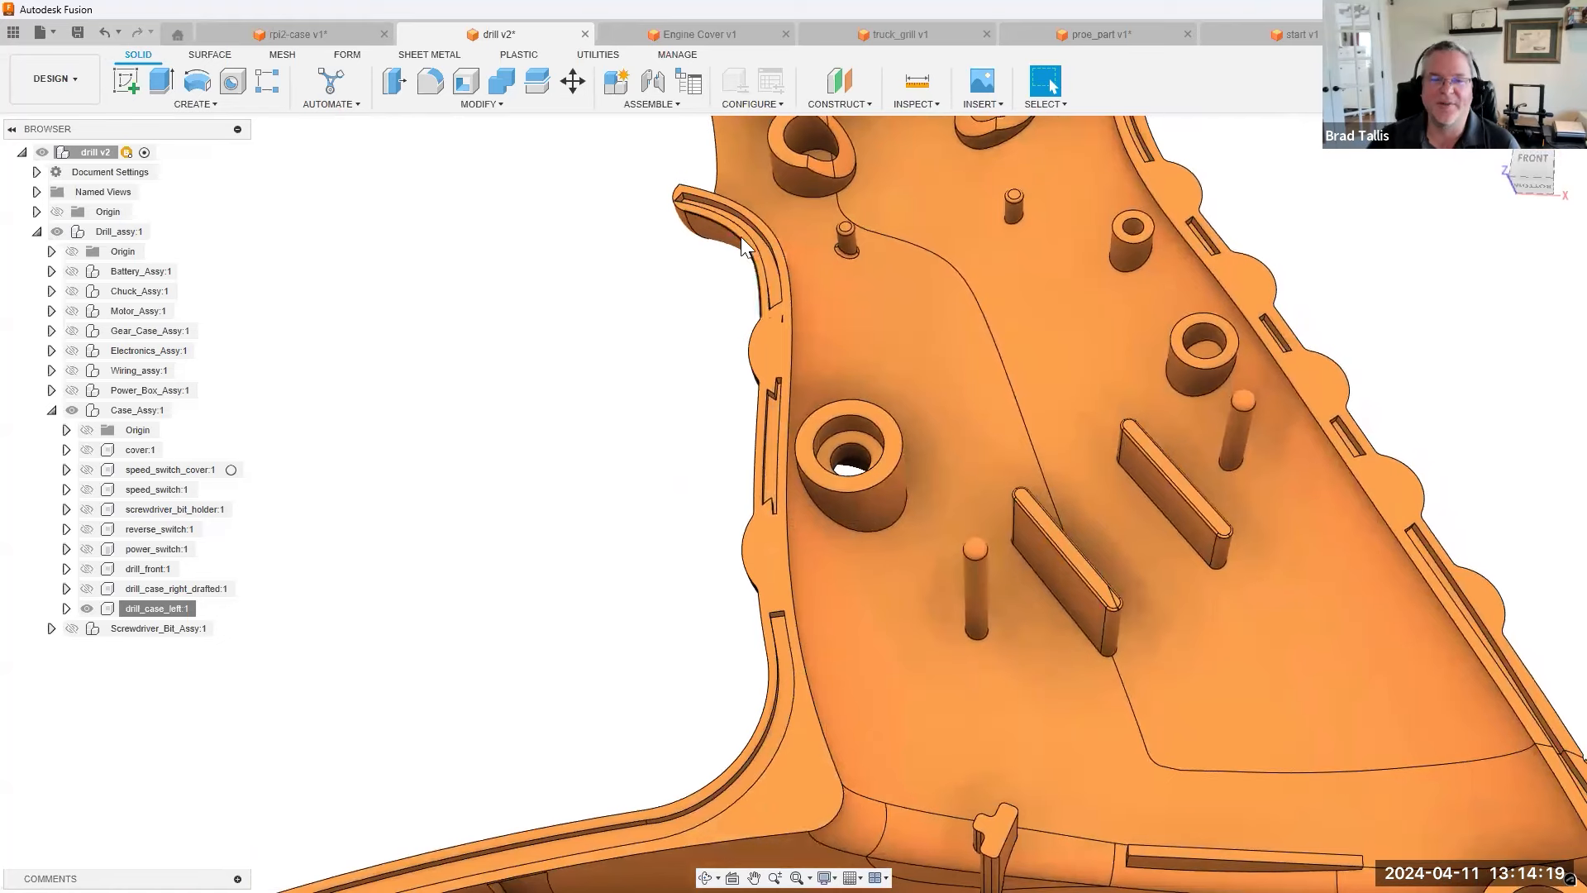
pyautogui.keyDown('shift'); pyautogui.moveTo(753, 628); pyautogui.dragTo(770, 681, button='middle'); pyautogui.keyUp('shift')
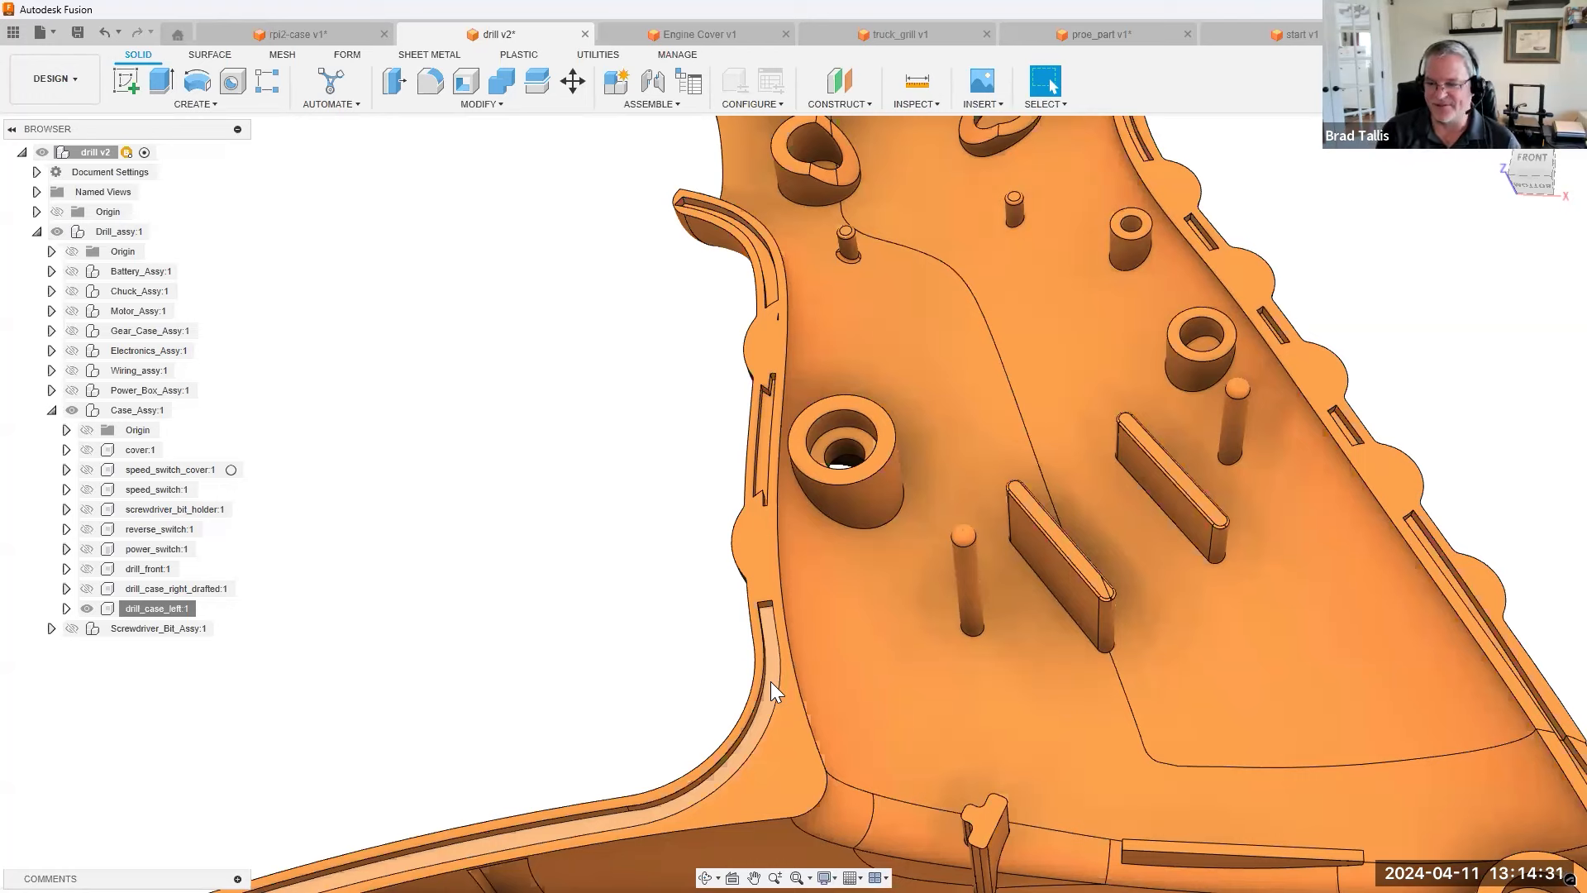
# Step: Delete the facing end faces of the two groove segments beside the handle's lower rim bump to join them into one groove
pyautogui.scroll(4, 694, 623)
pyautogui.keyDown('shift'); pyautogui.moveTo(694, 623); pyautogui.dragTo(729, 577, button='middle'); pyautogui.keyUp('shift')
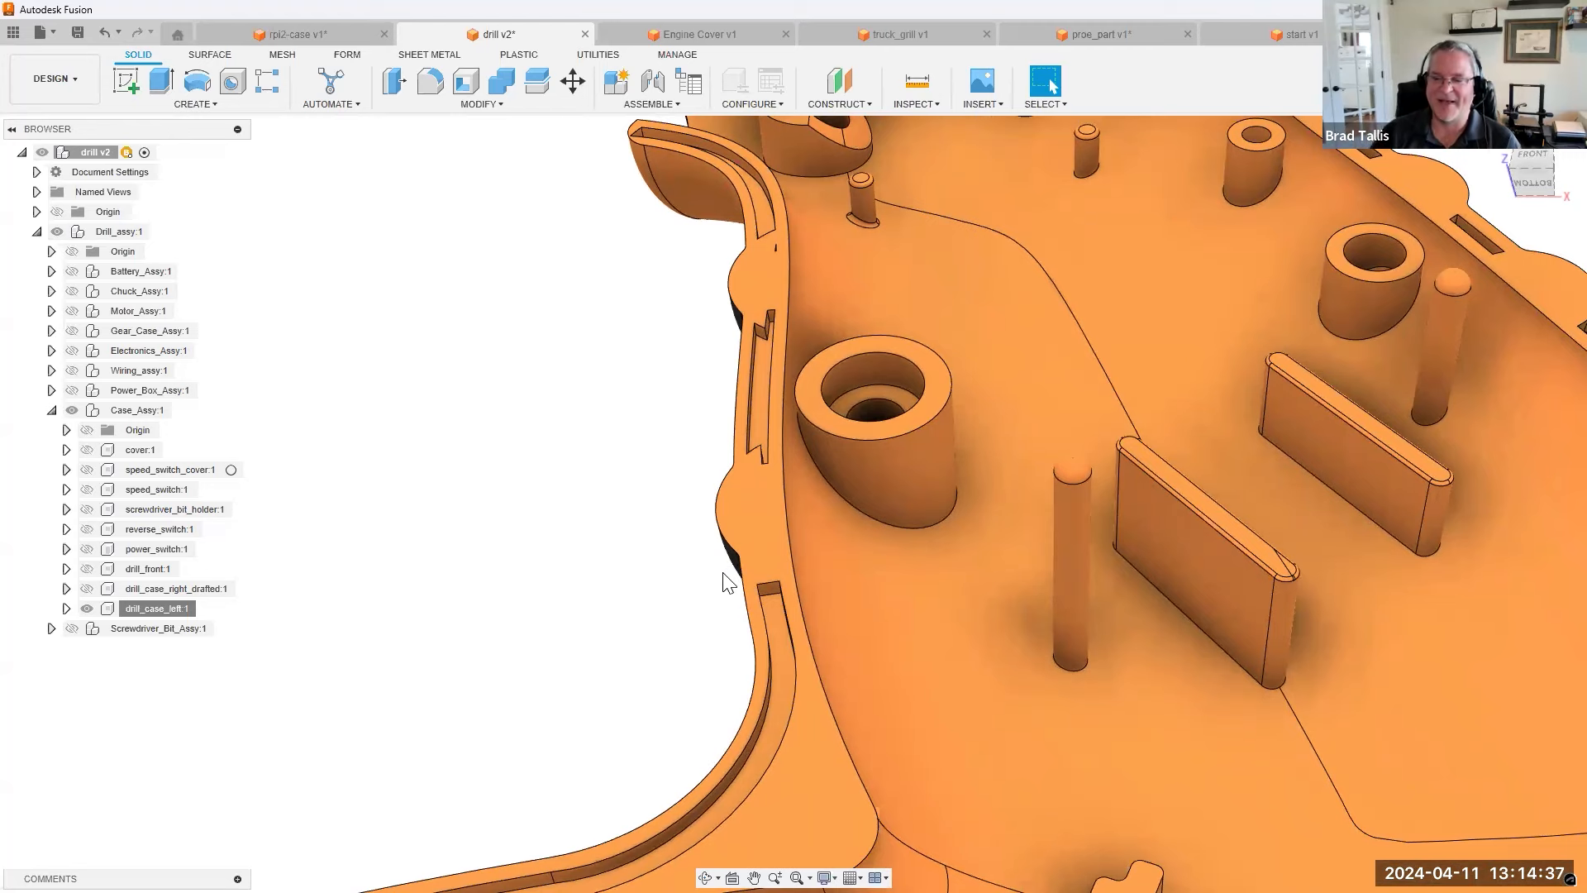
pyautogui.scroll(5, 652, 546)
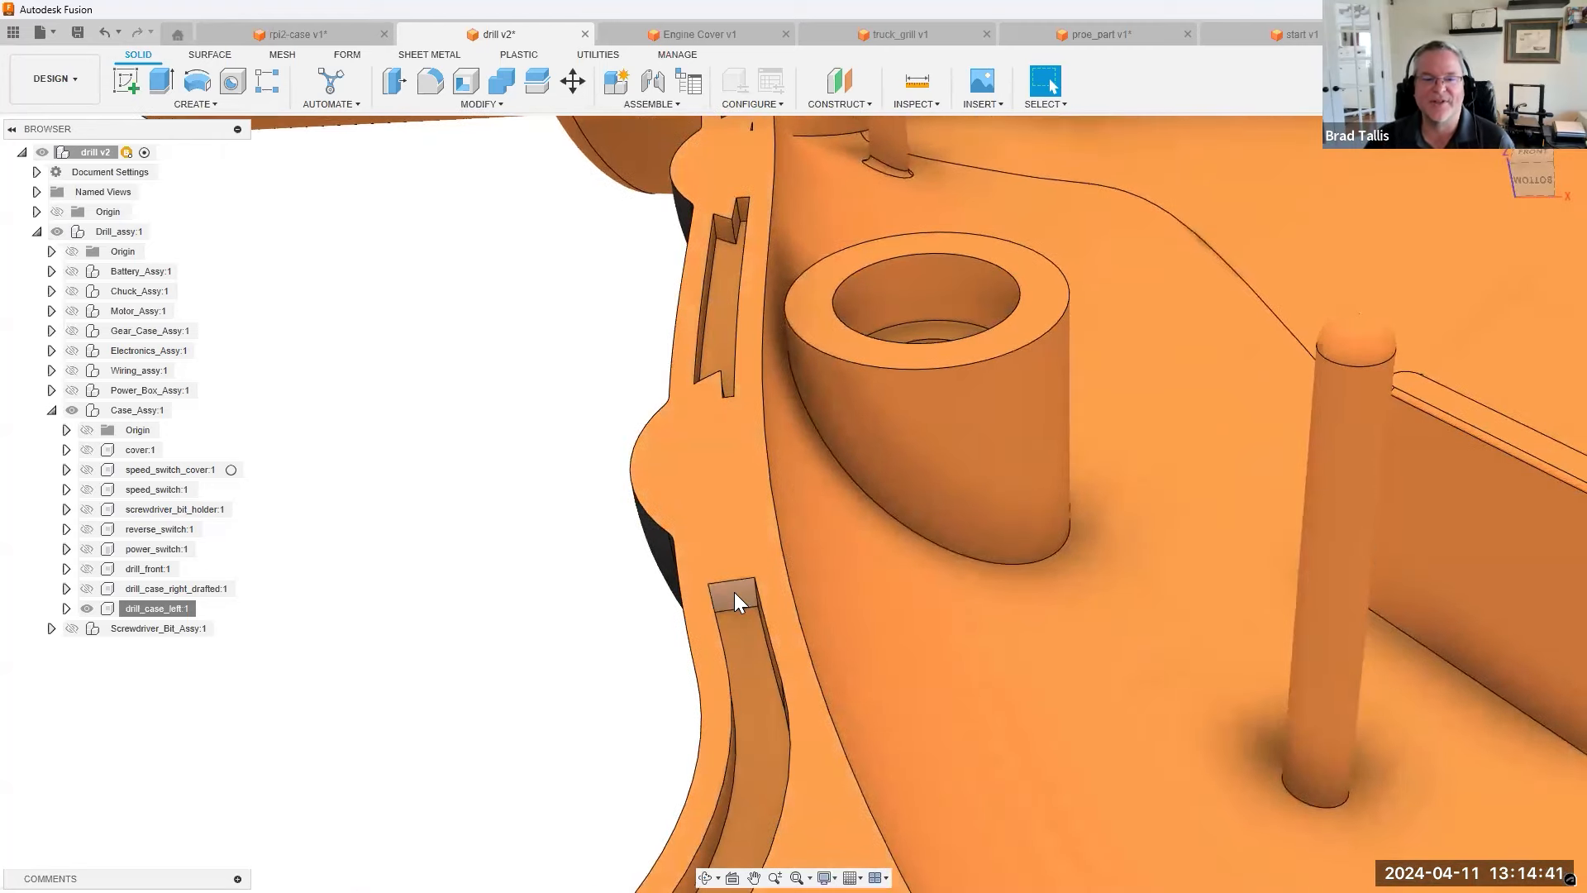
pyautogui.click(734, 580)
pyautogui.keyDown('shift'); pyautogui.moveTo(747, 472); pyautogui.dragTo(739, 512, button='middle'); pyautogui.keyUp('shift')
pyautogui.click(726, 508)
pyautogui.scroll(-5, 749, 535)
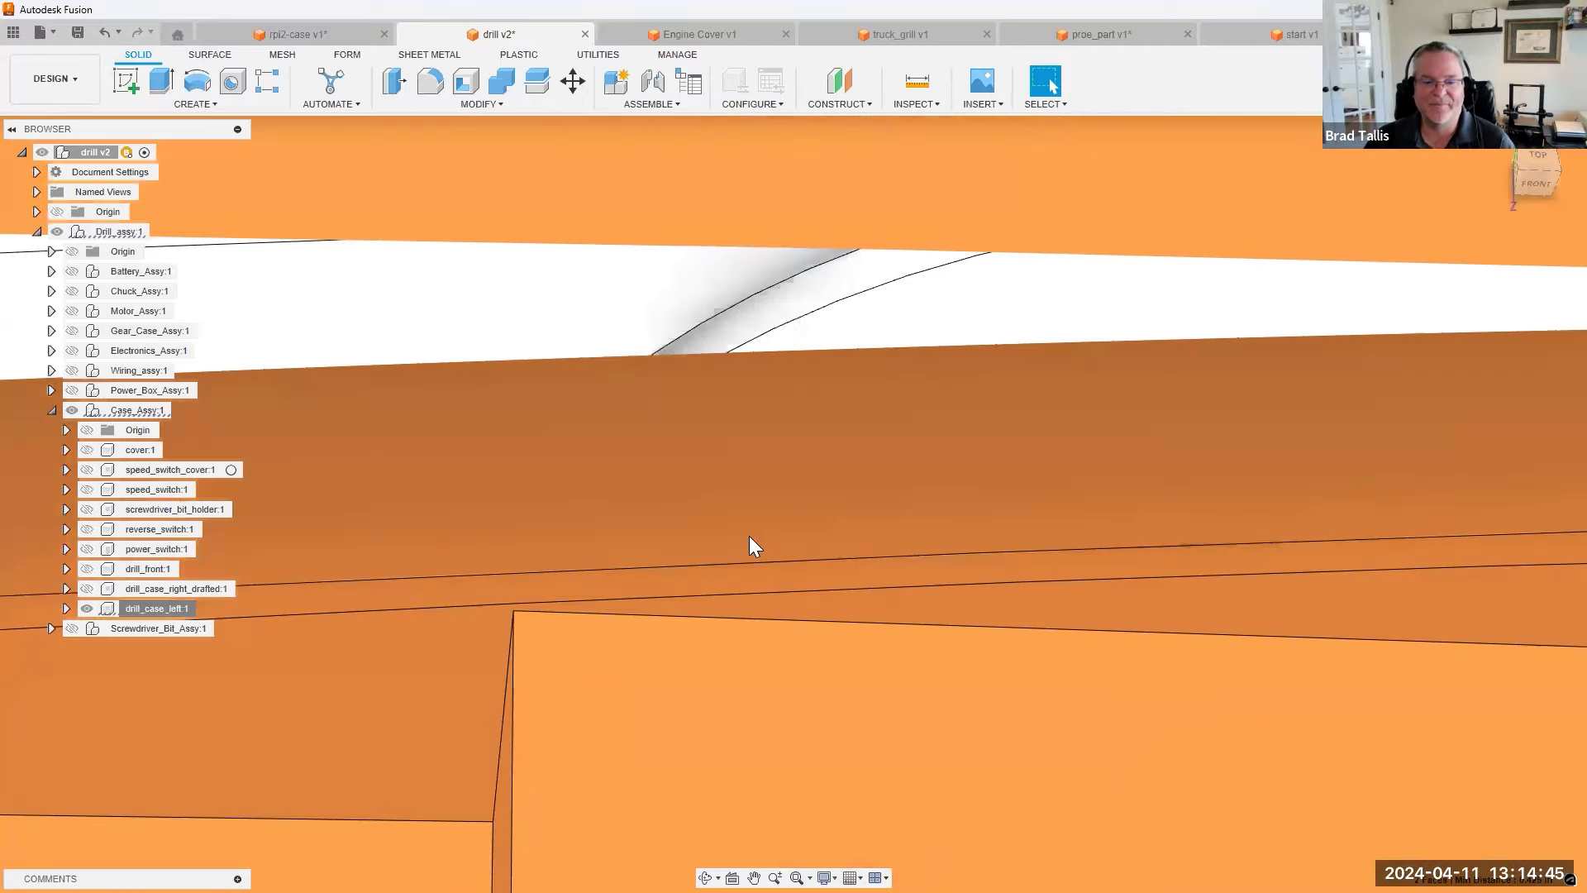
pyautogui.scroll(5, 747, 539)
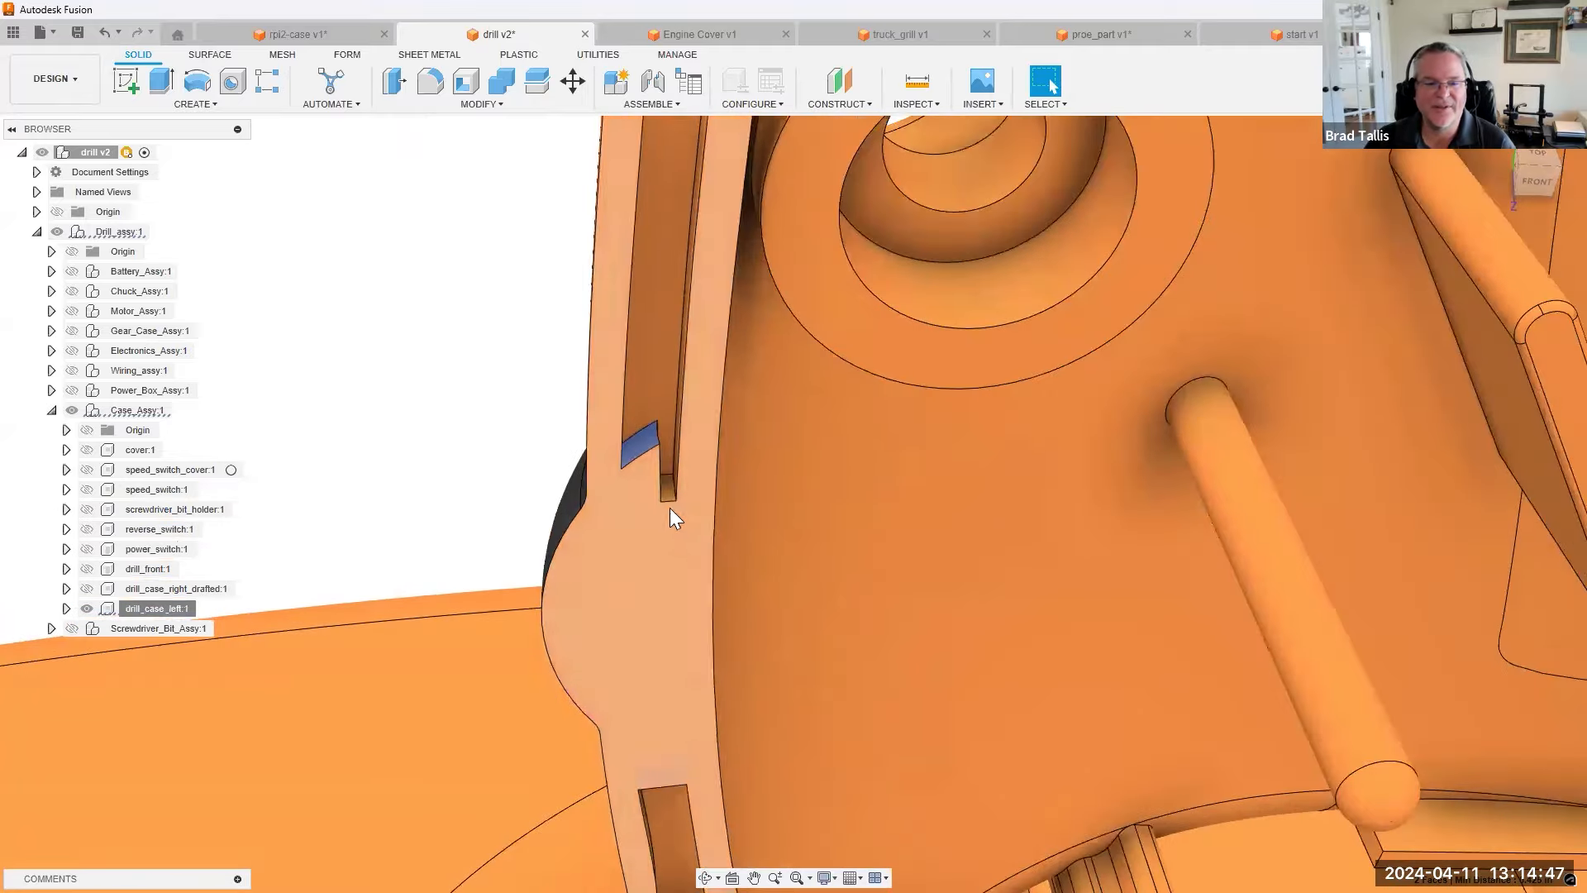
pyautogui.keyDown('shift'); pyautogui.moveTo(667, 488); pyautogui.dragTo(663, 410, button='middle'); pyautogui.keyUp('shift')
pyautogui.press('Delete')
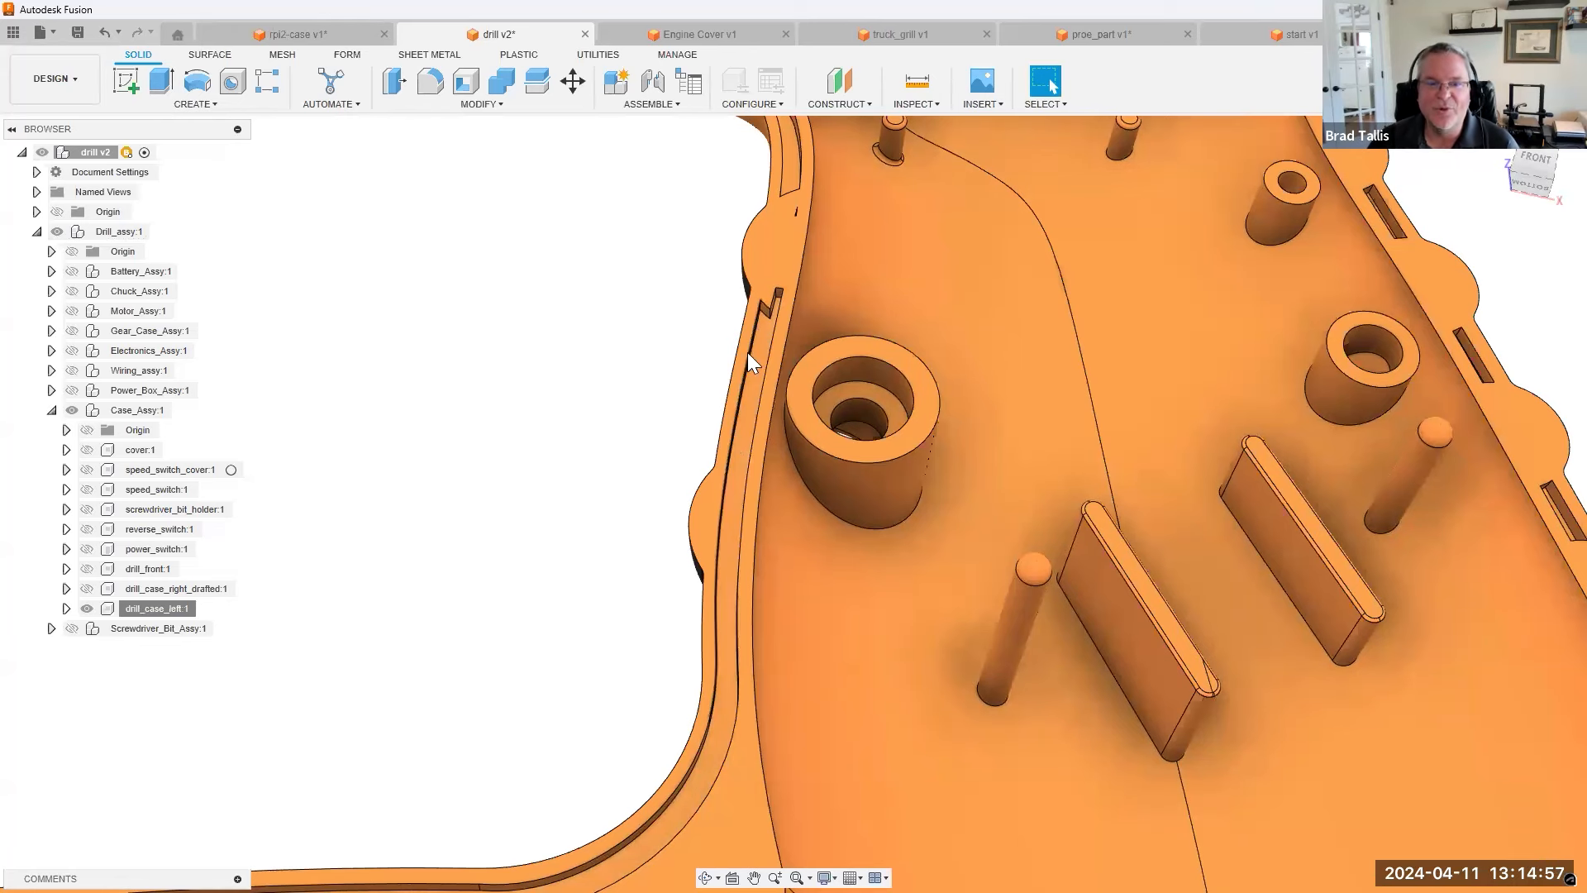
# Step: Try to join the groove segments across the handle's upper rim bump by deleting the faces that separate them
pyautogui.keyDown('shift'); pyautogui.moveTo(783, 259); pyautogui.dragTo(789, 219, button='middle'); pyautogui.keyUp('shift')
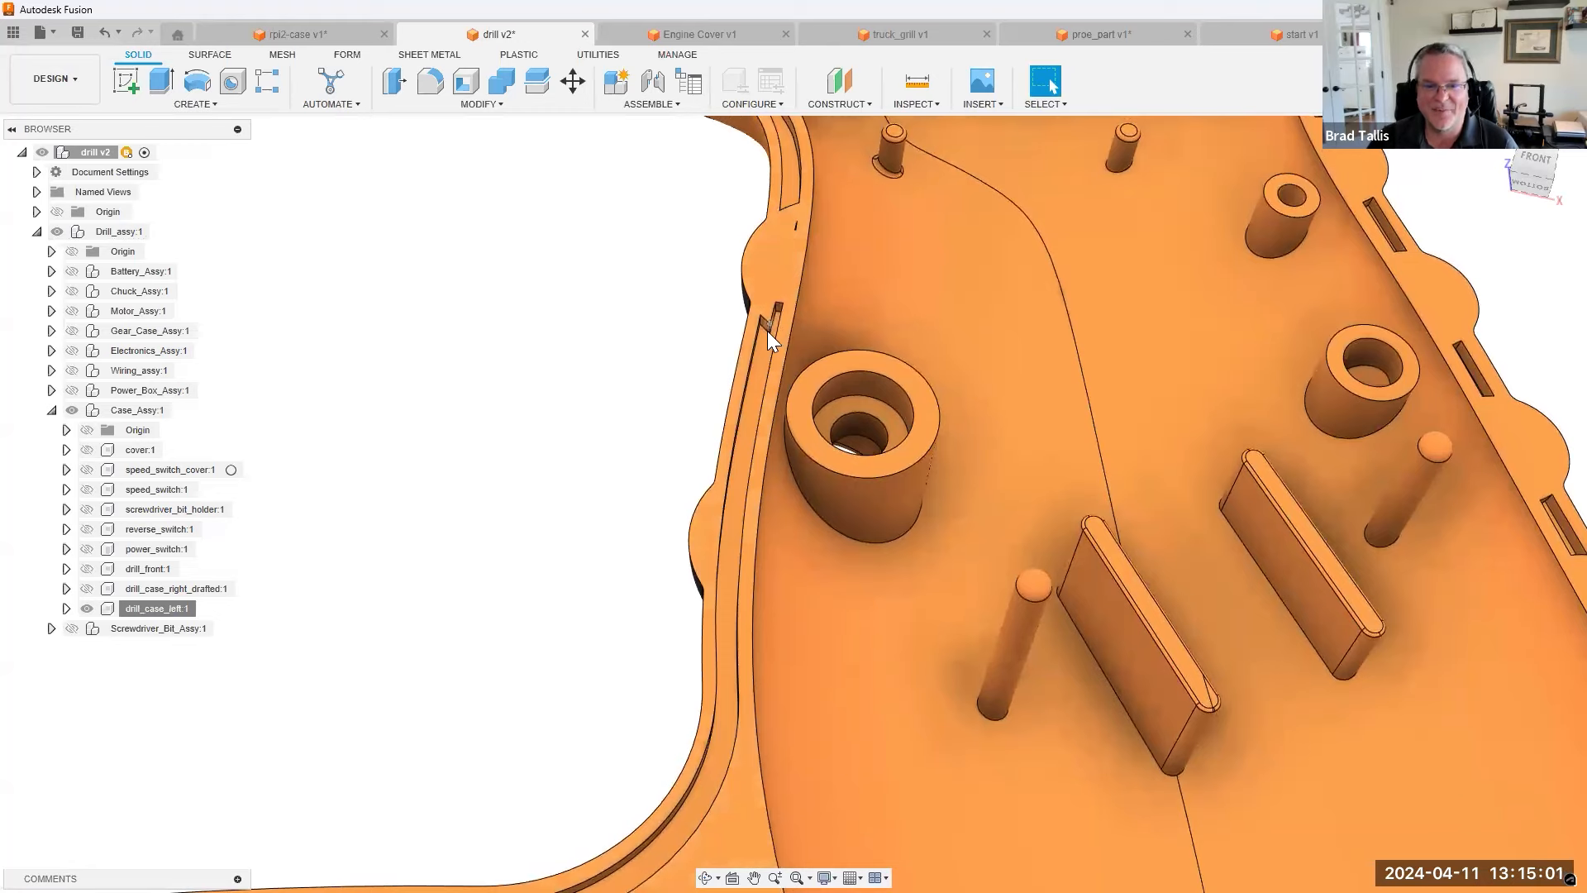
pyautogui.scroll(8, 769, 347)
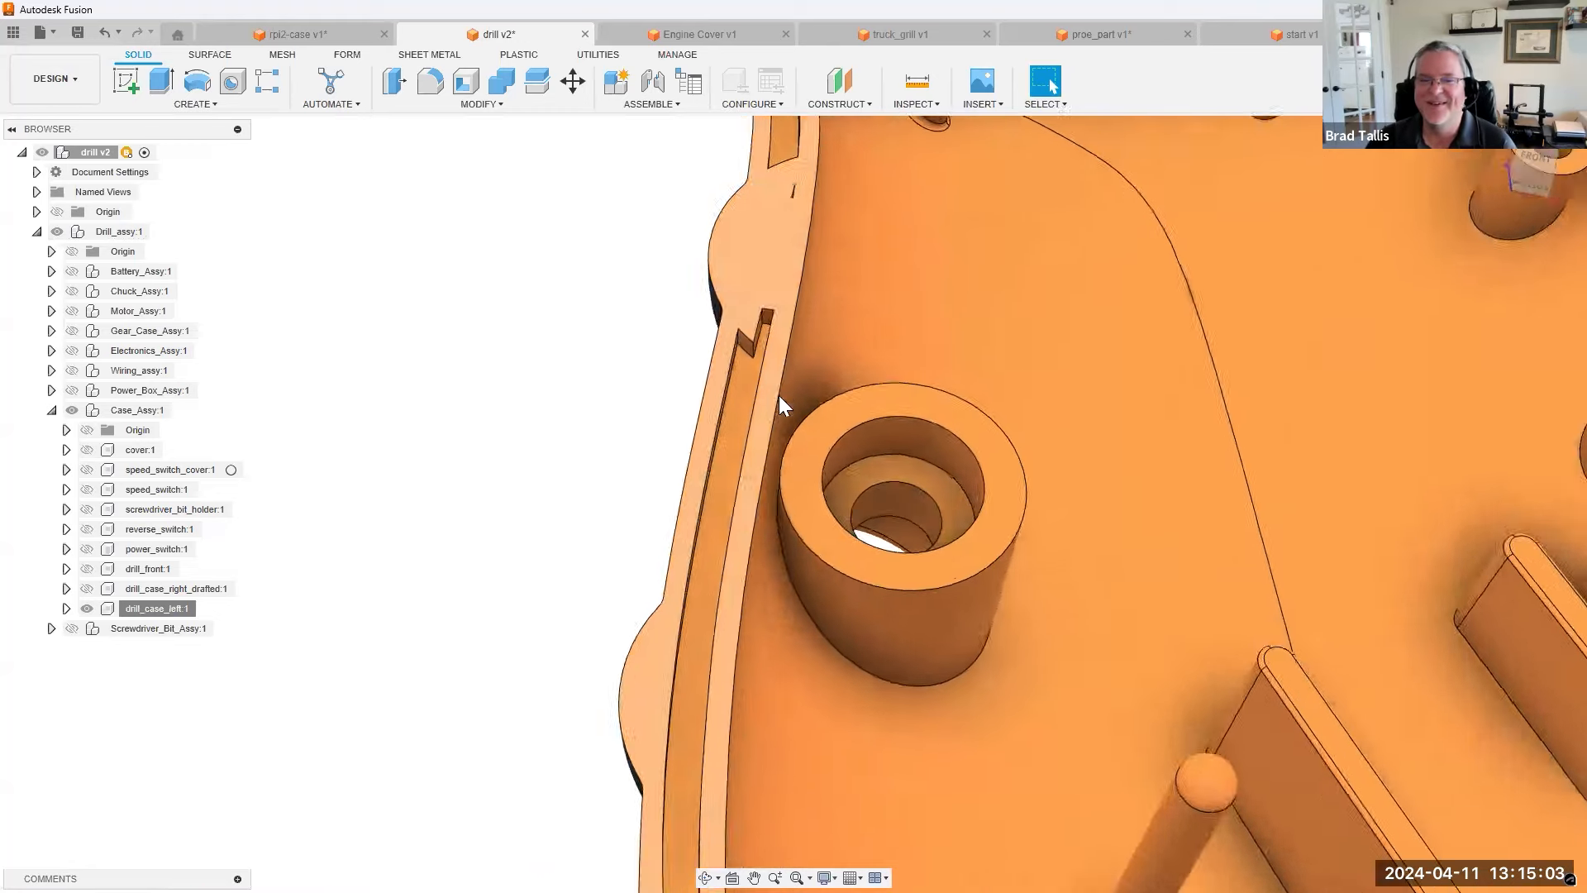
pyautogui.moveTo(739, 434)
pyautogui.keyDown('shift'); pyautogui.mouseDown(button='middle')
pyautogui.moveTo(736, 231)
pyautogui.moveTo(701, 240)
pyautogui.moveTo(741, 246)
pyautogui.moveTo(646, 449)
pyautogui.moveTo(634, 547)
pyautogui.mouseUp(button='middle'); pyautogui.keyUp('shift')
pyautogui.click(639, 543)
pyautogui.click(707, 457)
pyautogui.keyDown('shift'); pyautogui.moveTo(794, 309); pyautogui.dragTo(759, 365, button='middle'); pyautogui.keyUp('shift')
pyautogui.keyDown('shift'); pyautogui.moveTo(663, 316); pyautogui.dragTo(539, 372, button='middle'); pyautogui.keyUp('shift')
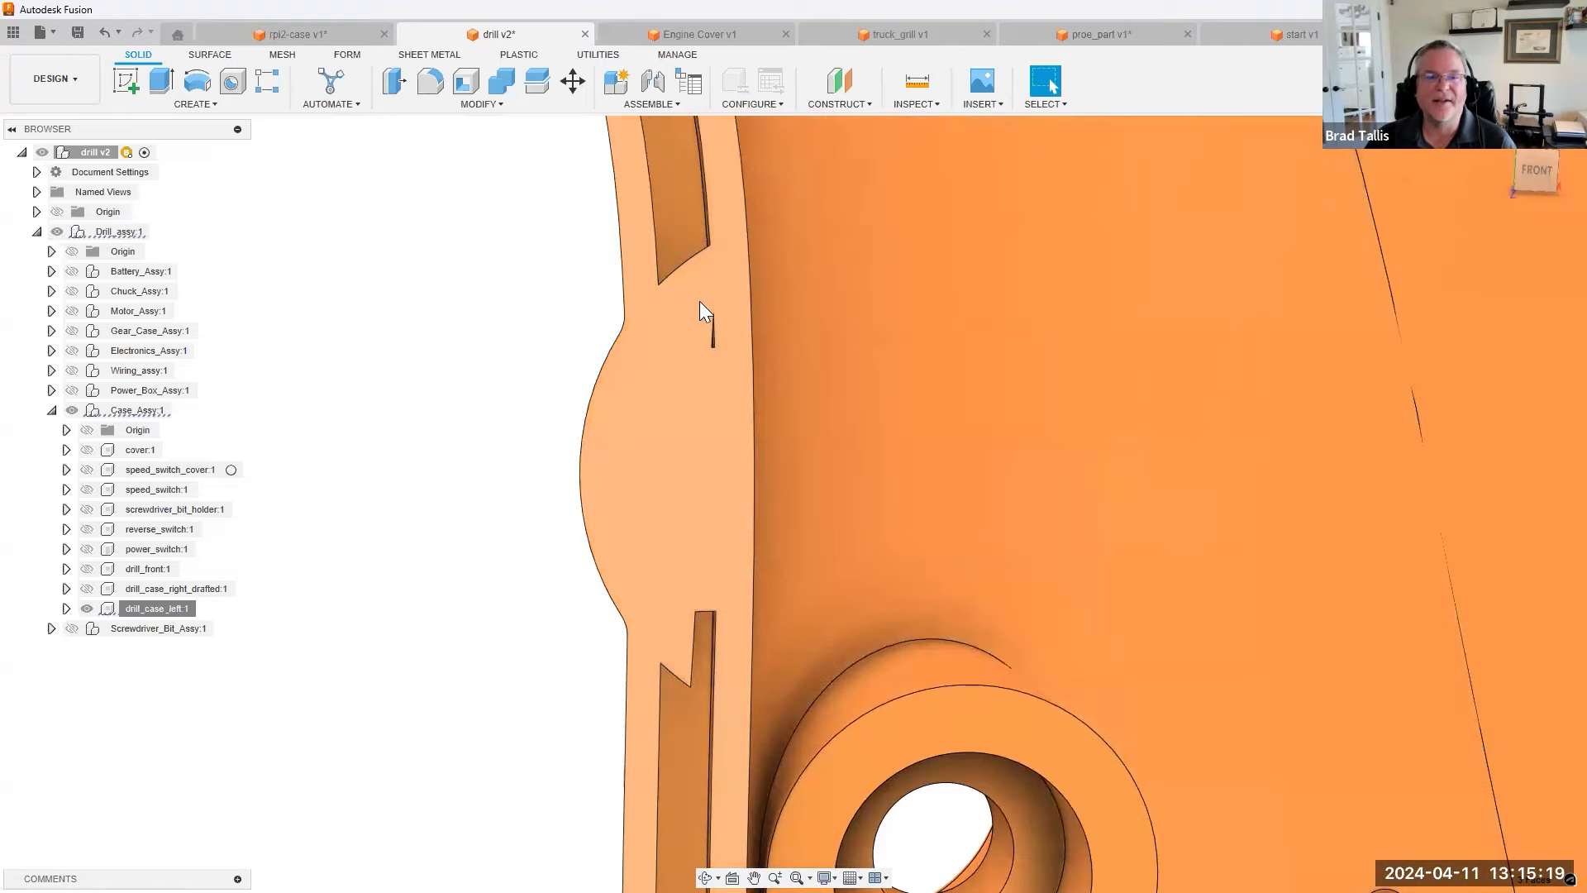
pyautogui.moveTo(699, 300); pyautogui.dragTo(719, 334, button='middle')
pyautogui.keyDown('shift'); pyautogui.moveTo(641, 371); pyautogui.dragTo(684, 469, button='middle'); pyautogui.keyUp('shift')
pyautogui.keyDown('shift'); pyautogui.click(707, 401); pyautogui.keyUp('shift')
pyautogui.keyDown('shift'); pyautogui.moveTo(708, 402); pyautogui.dragTo(731, 355, button='middle'); pyautogui.keyUp('shift')
pyautogui.keyDown('shift'); pyautogui.click(664, 503); pyautogui.keyUp('shift')
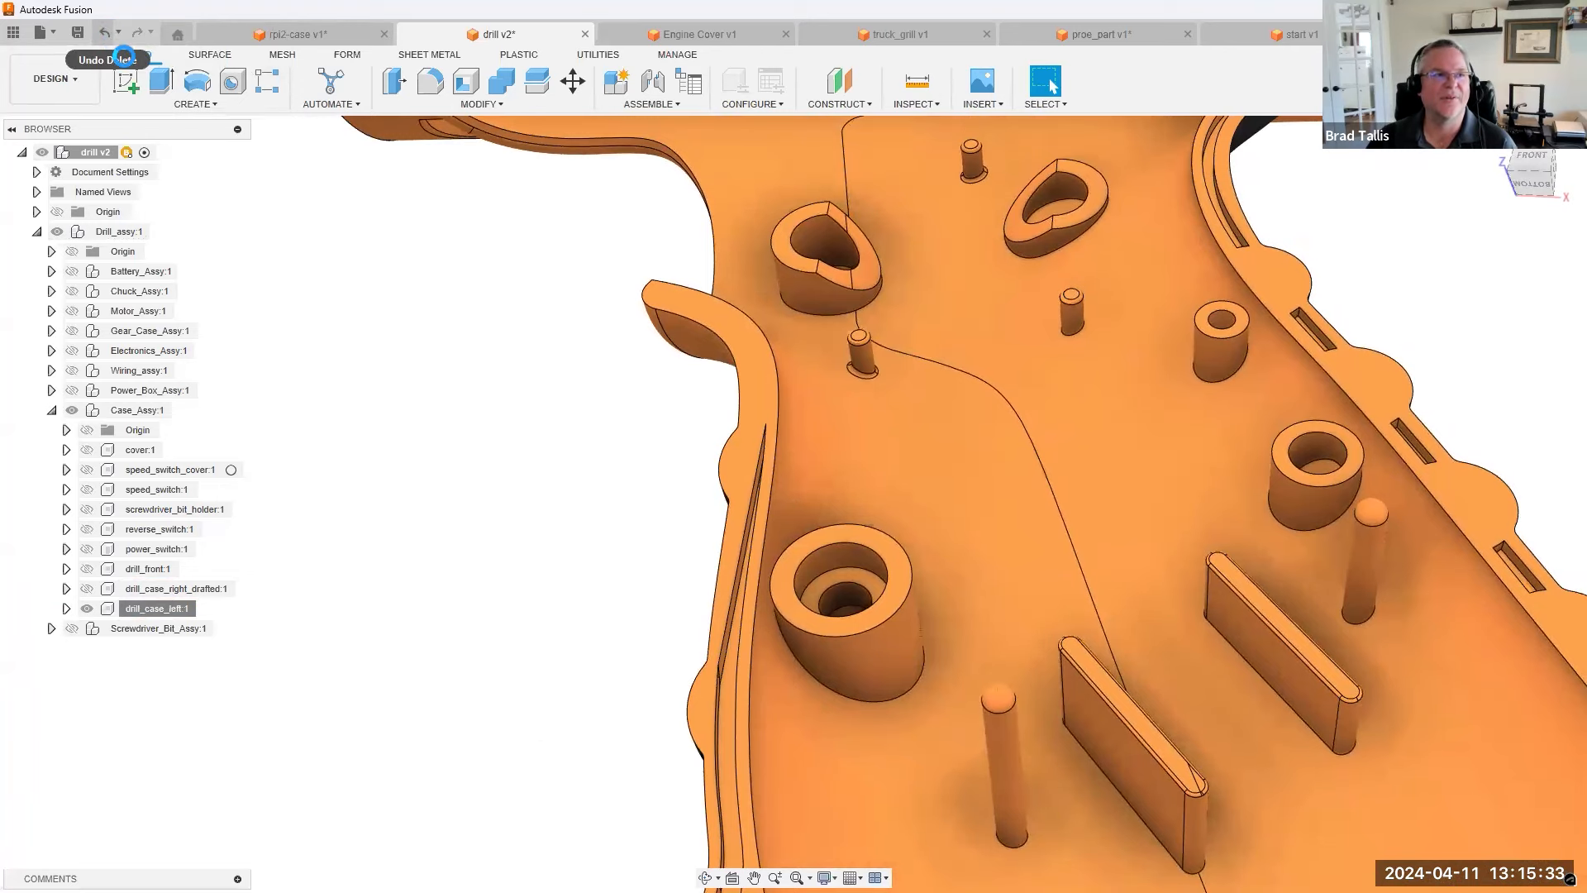
# Step: Use the Delete command to remove the groove end faces and small sliver pocket at the upper rim bump, joining the groove segments
pyautogui.scroll(5, 884, 415)
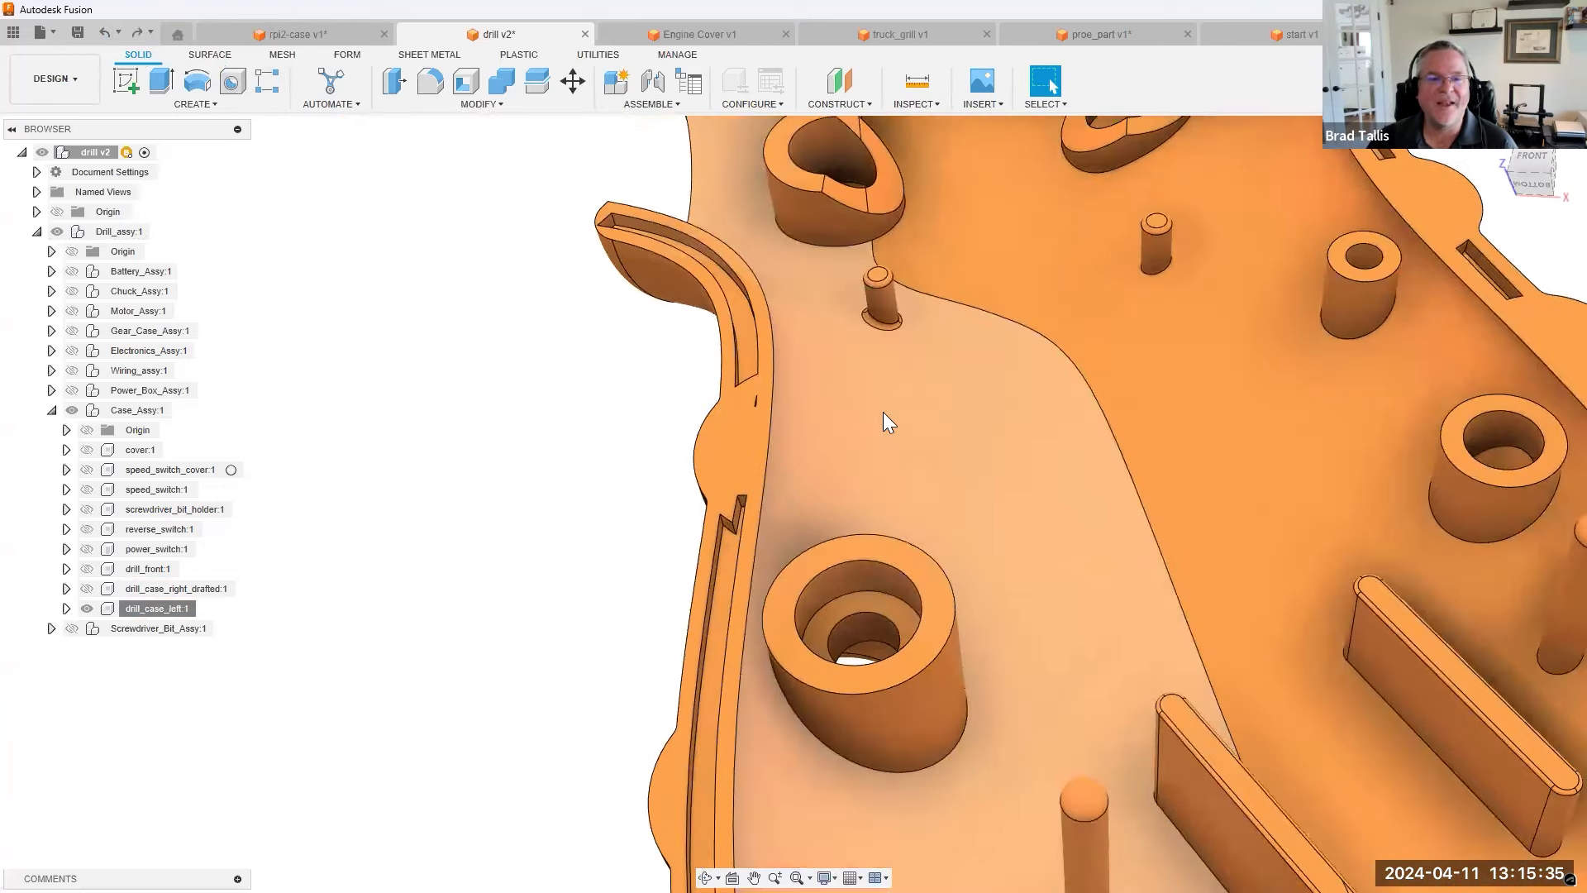
pyautogui.scroll(8, 765, 337)
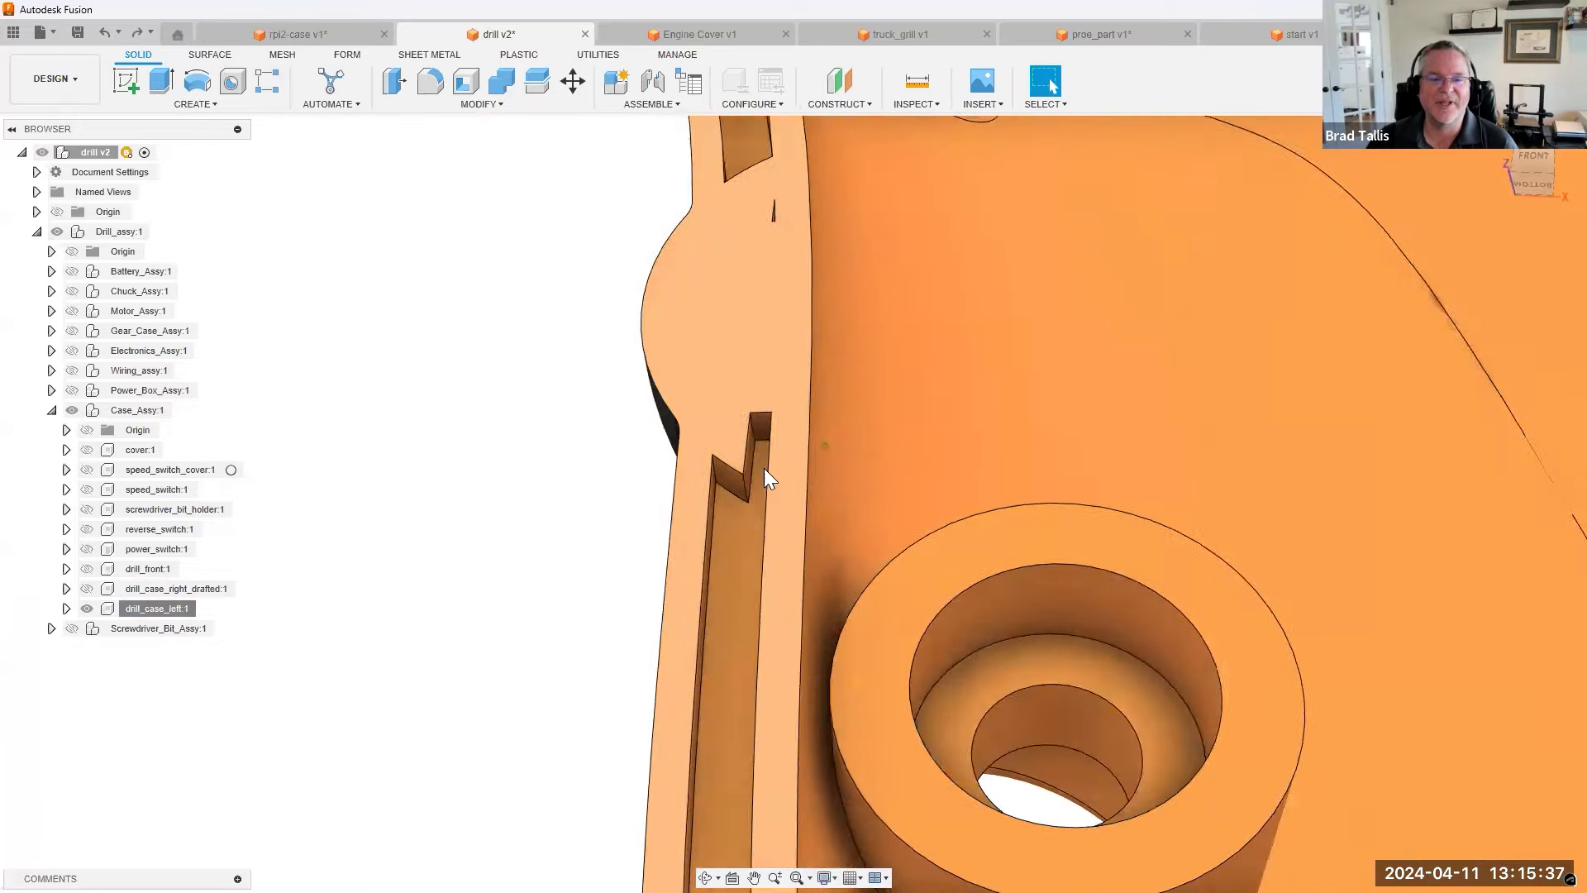
pyautogui.scroll(-1, 762, 199)
pyautogui.scroll(-1, 513, 249)
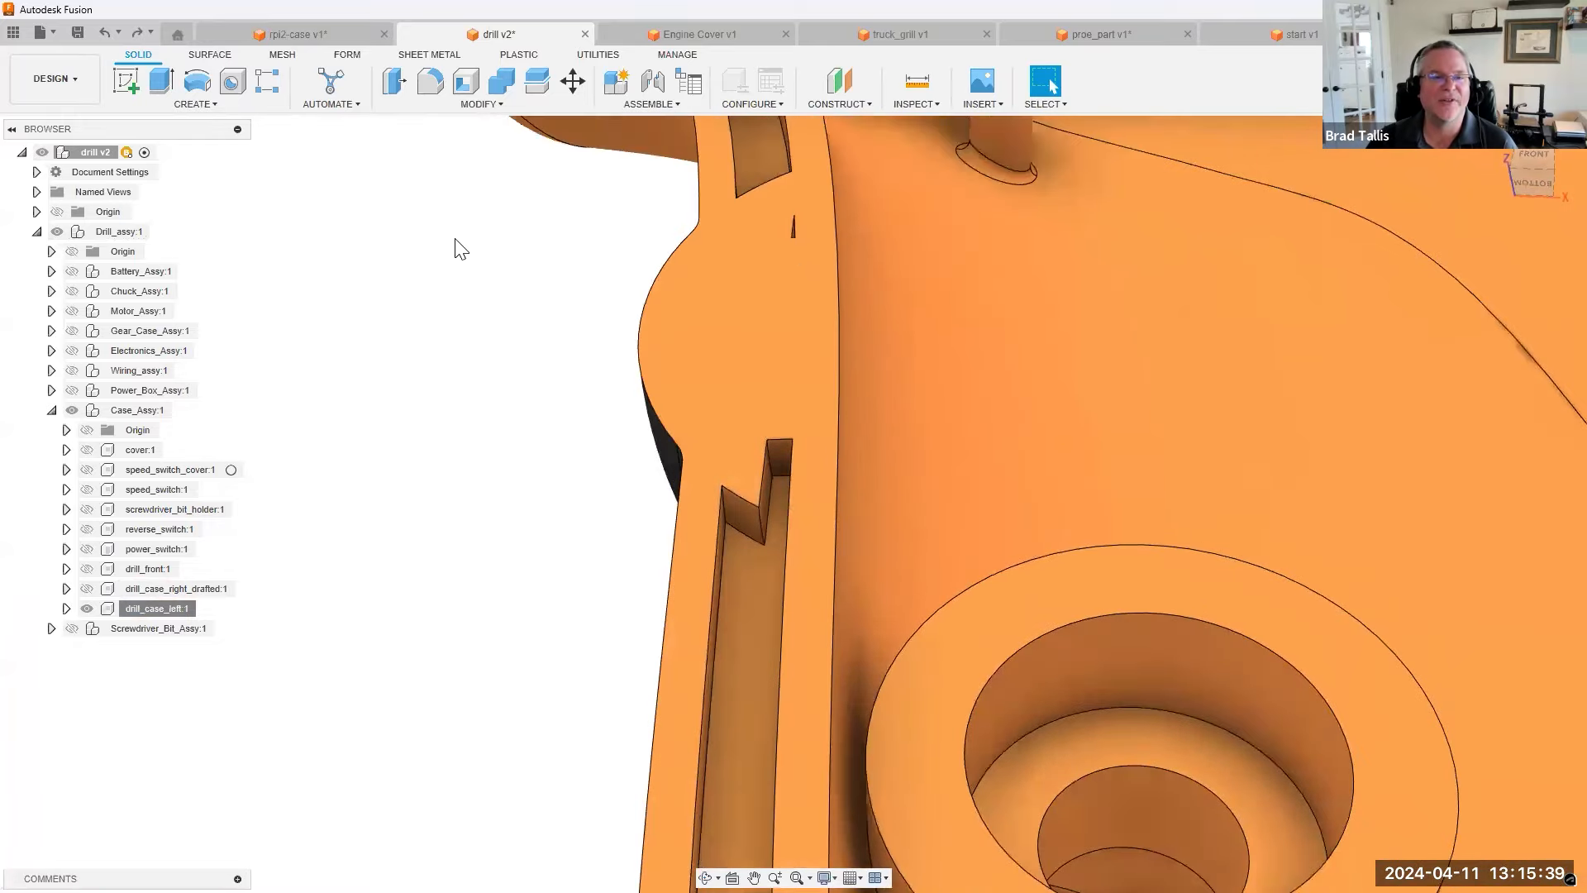
pyautogui.rightClick(460, 248)
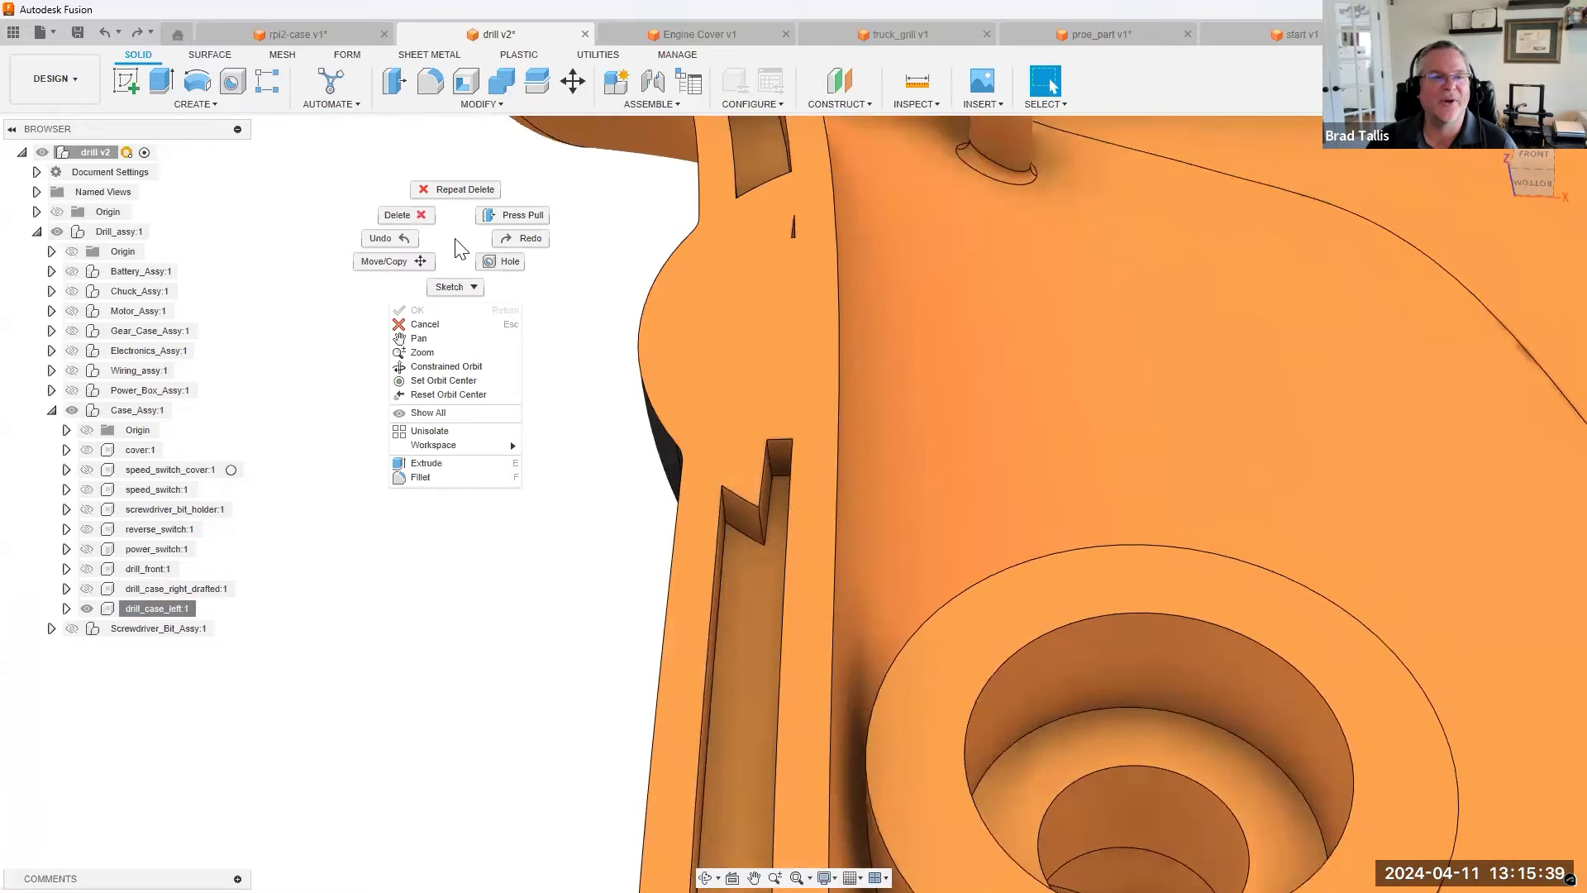
pyautogui.click(408, 217)
pyautogui.scroll(3, 724, 518)
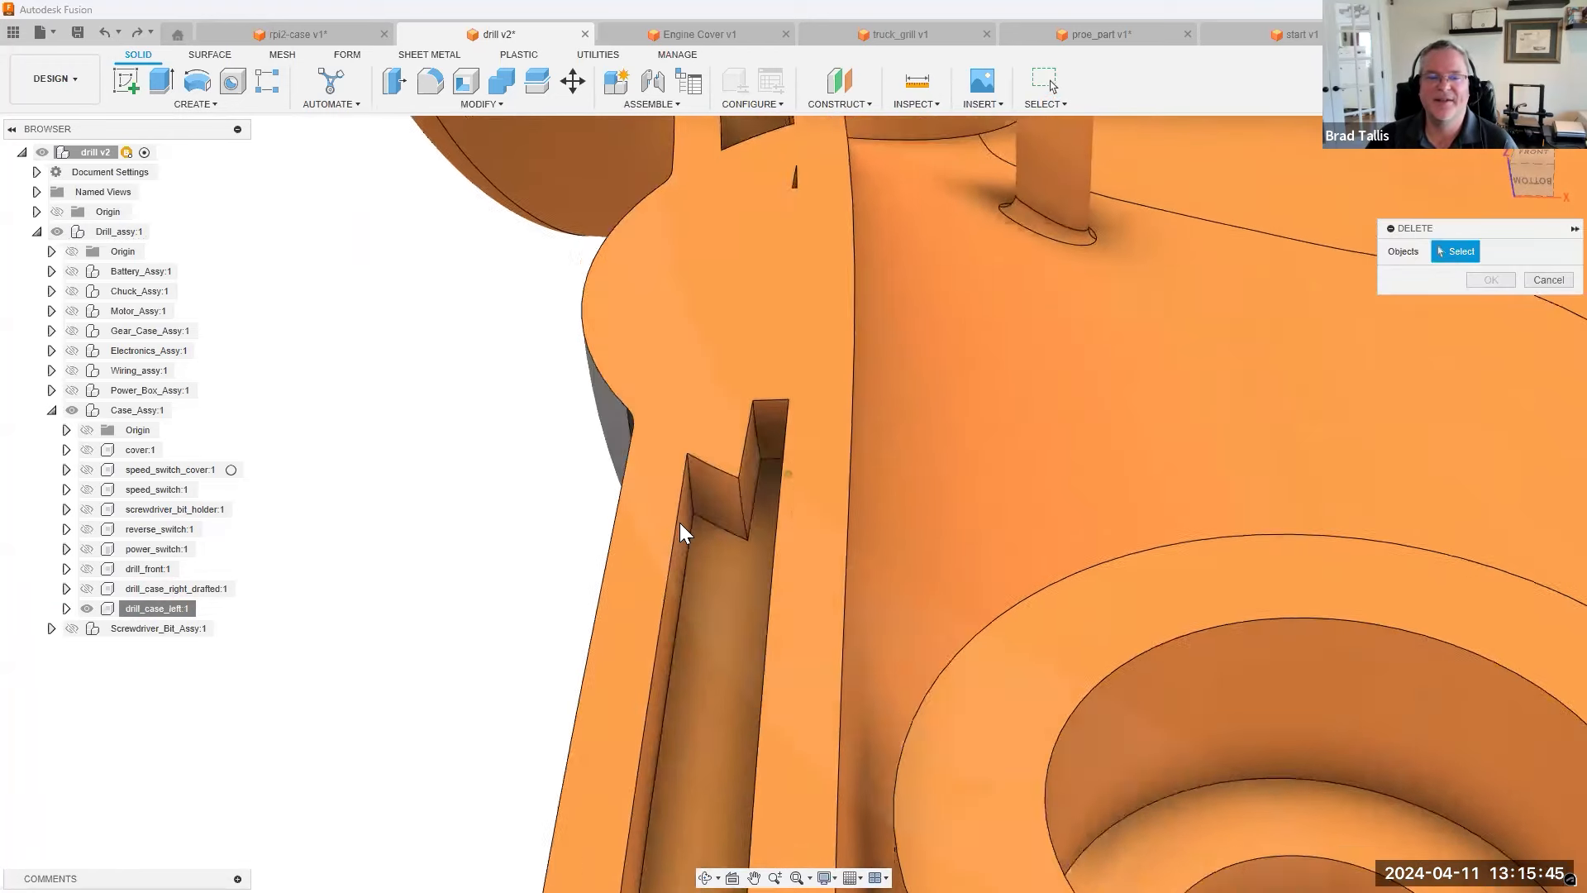
pyautogui.click(723, 519)
pyautogui.keyDown('shift'); pyautogui.moveTo(785, 422); pyautogui.dragTo(731, 335, button='middle'); pyautogui.keyUp('shift')
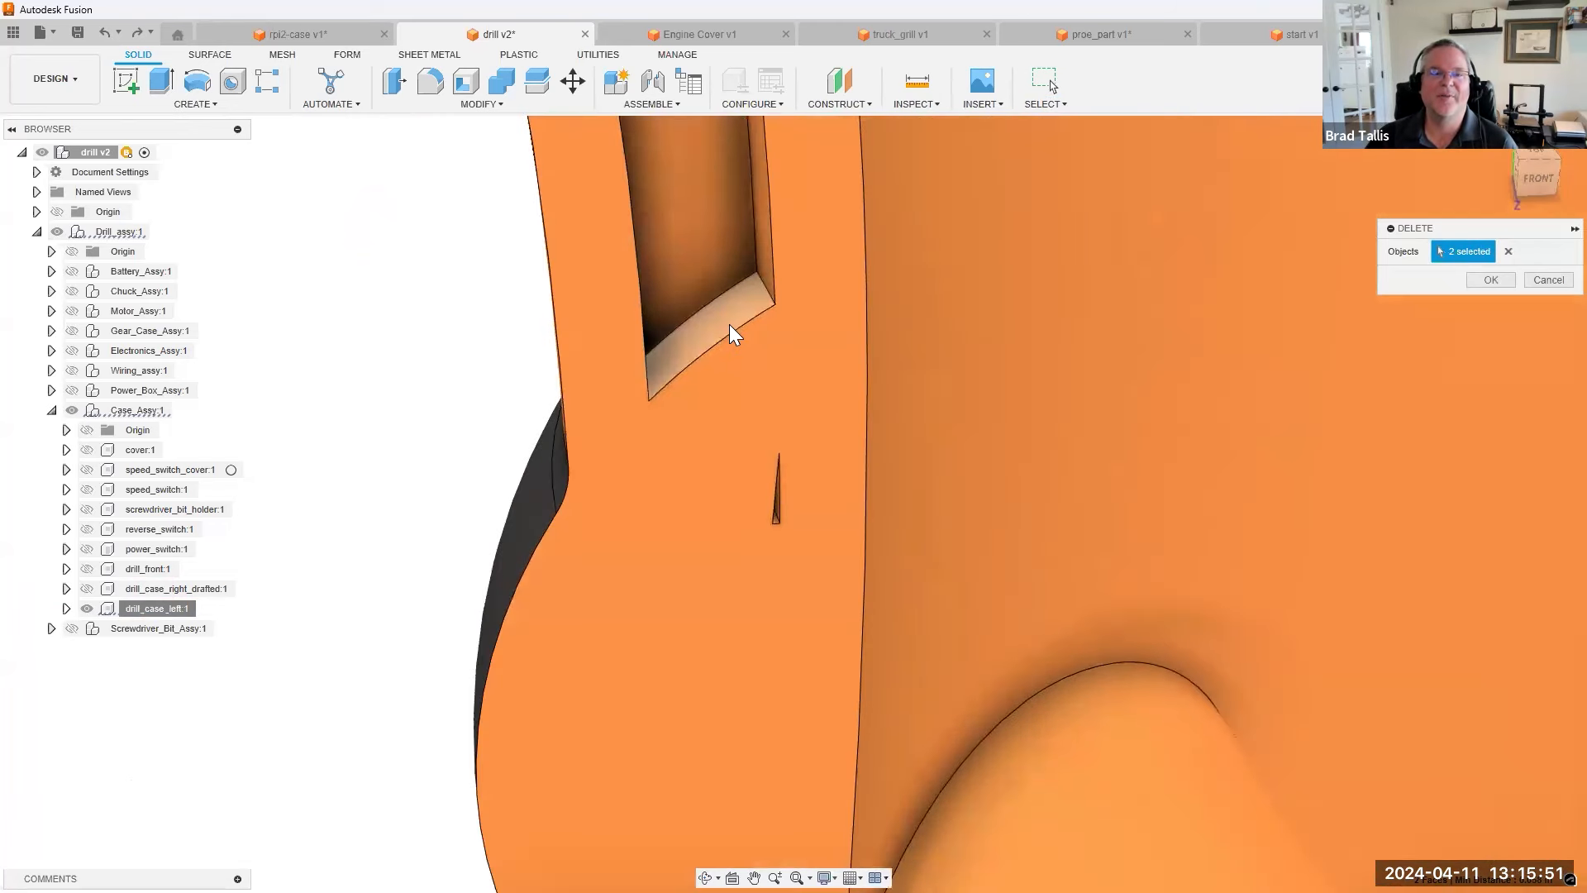
pyautogui.click(727, 323)
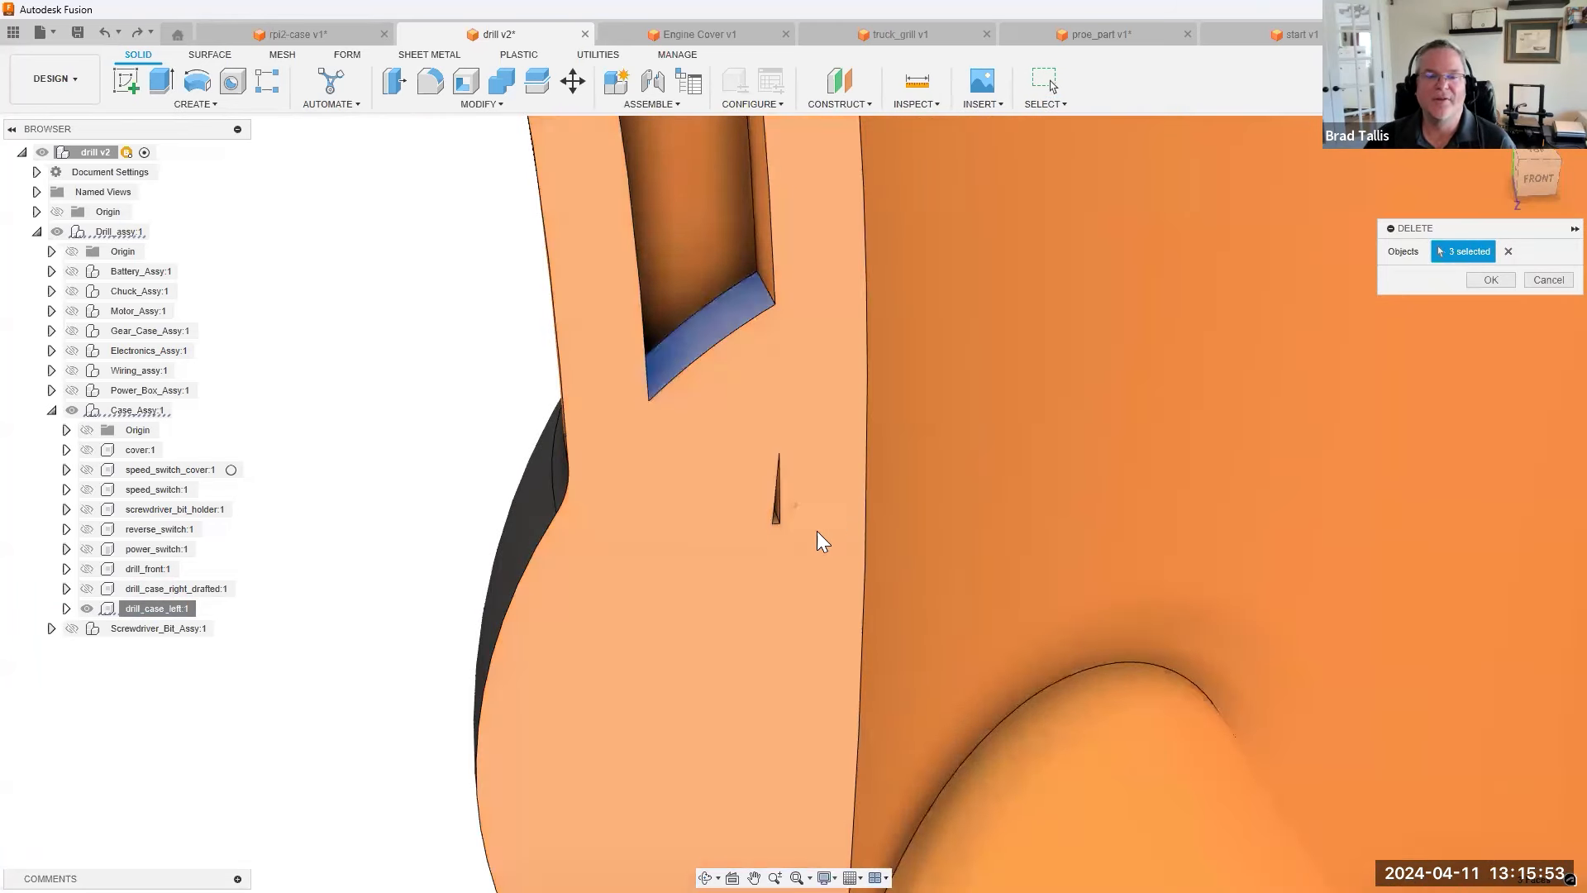
pyautogui.scroll(5, 798, 537)
pyautogui.keyDown('shift'); pyautogui.moveTo(770, 488); pyautogui.dragTo(709, 312, button='middle'); pyautogui.keyUp('shift')
pyautogui.click(661, 413)
pyautogui.click(661, 413)
pyautogui.click(648, 374)
pyautogui.click(1473, 281)
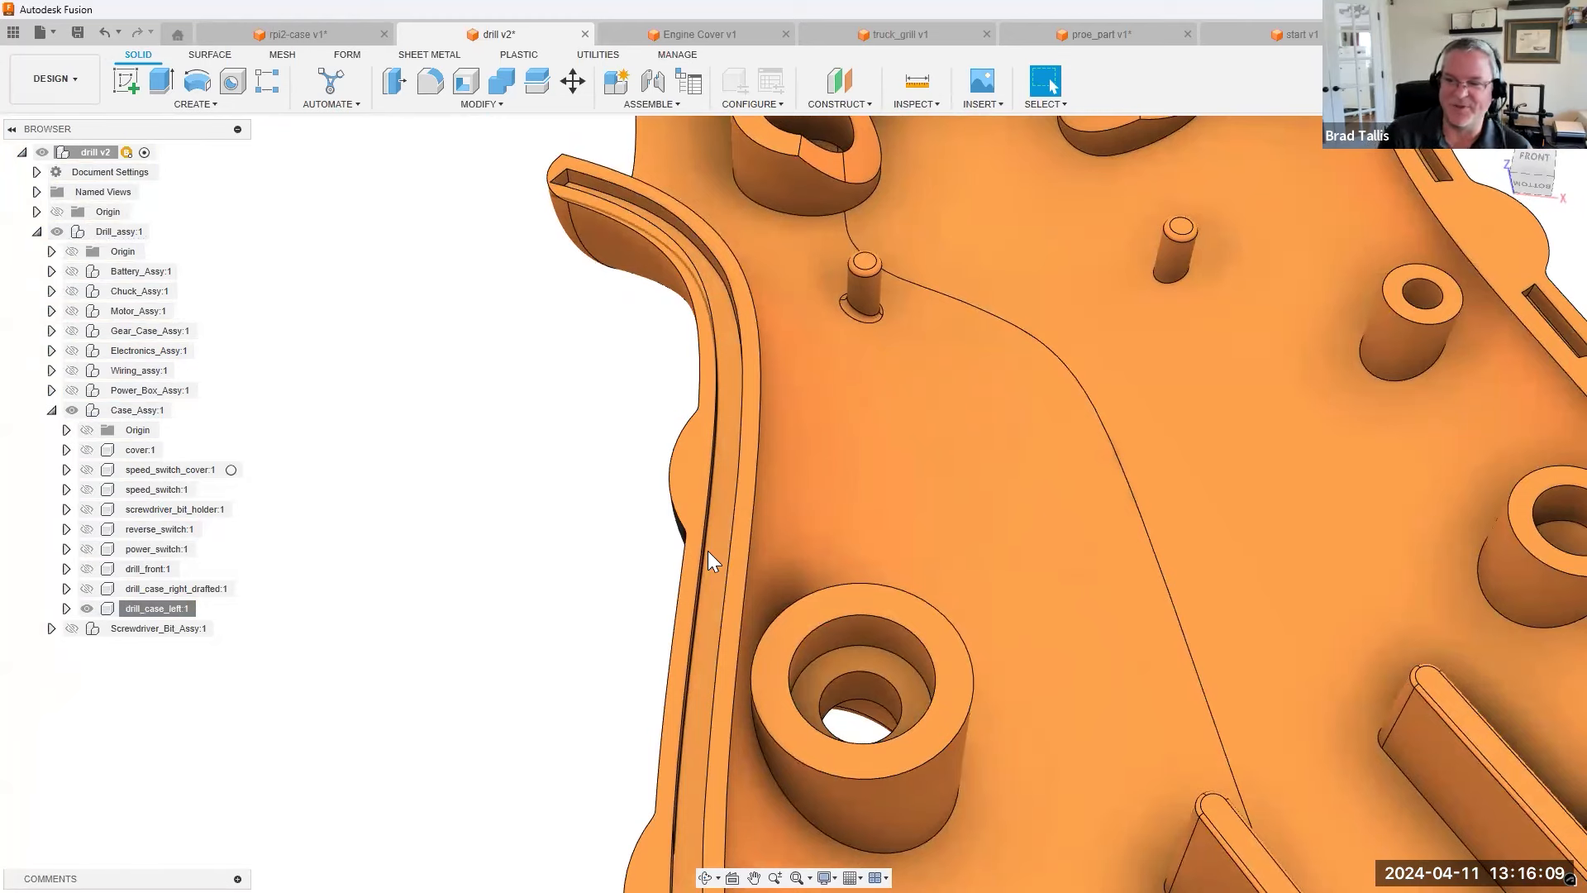
# Step: Examine the joined groove along the handle rim and its closed end at the curved tip near the trigger opening
pyautogui.scroll(-3, 707, 550)
pyautogui.keyDown('shift'); pyautogui.moveTo(707, 550); pyautogui.dragTo(712, 245, button='middle'); pyautogui.keyUp('shift')
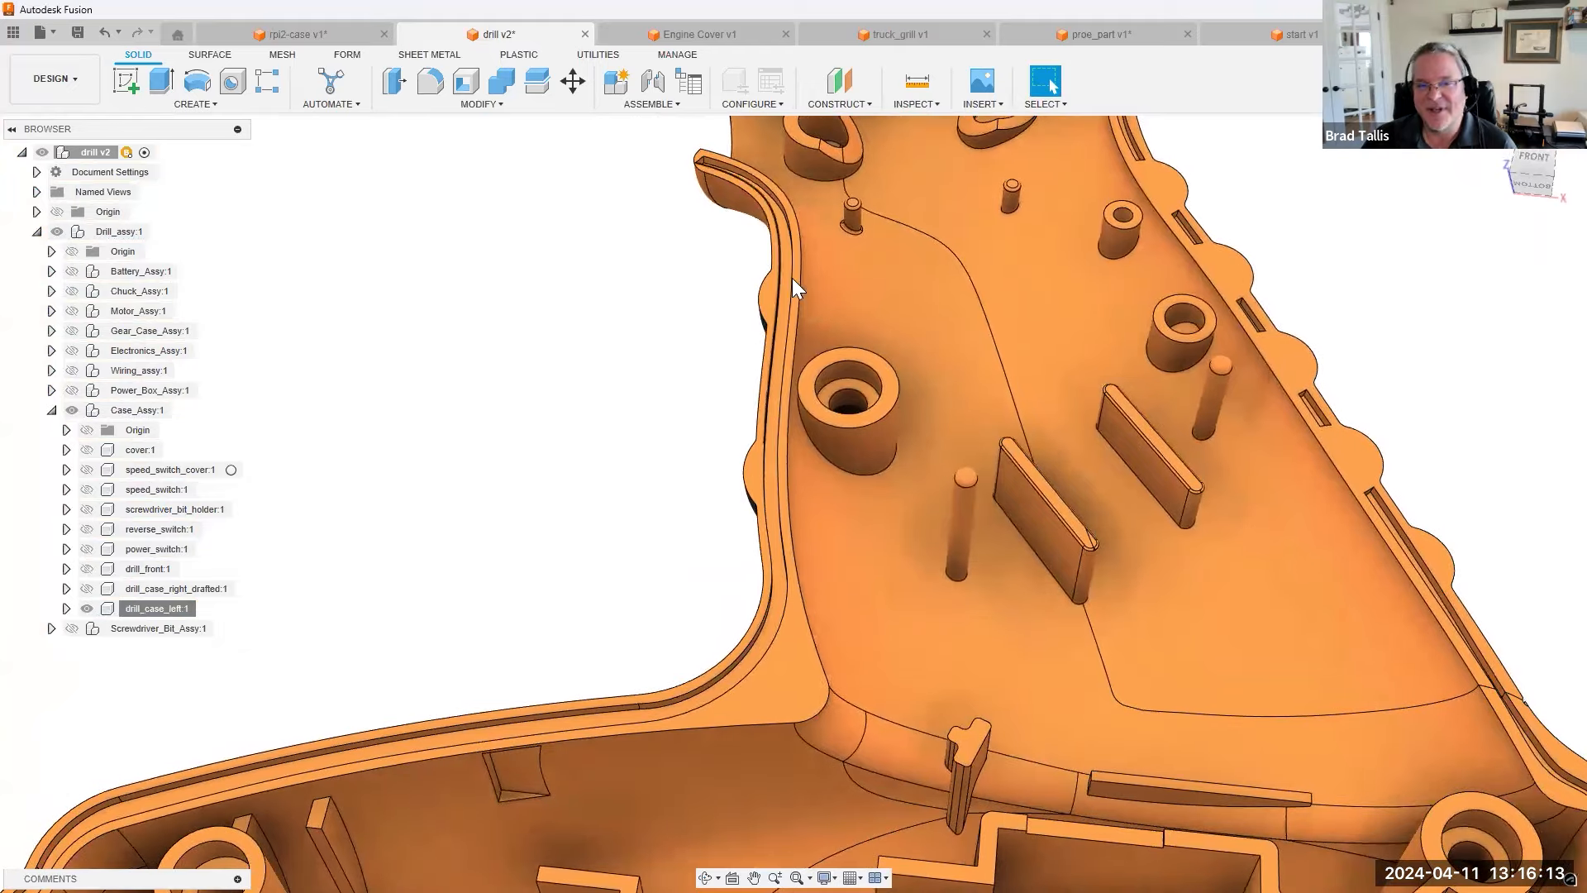
pyautogui.keyDown('shift'); pyautogui.moveTo(754, 467); pyautogui.dragTo(701, 600, button='middle'); pyautogui.keyUp('shift')
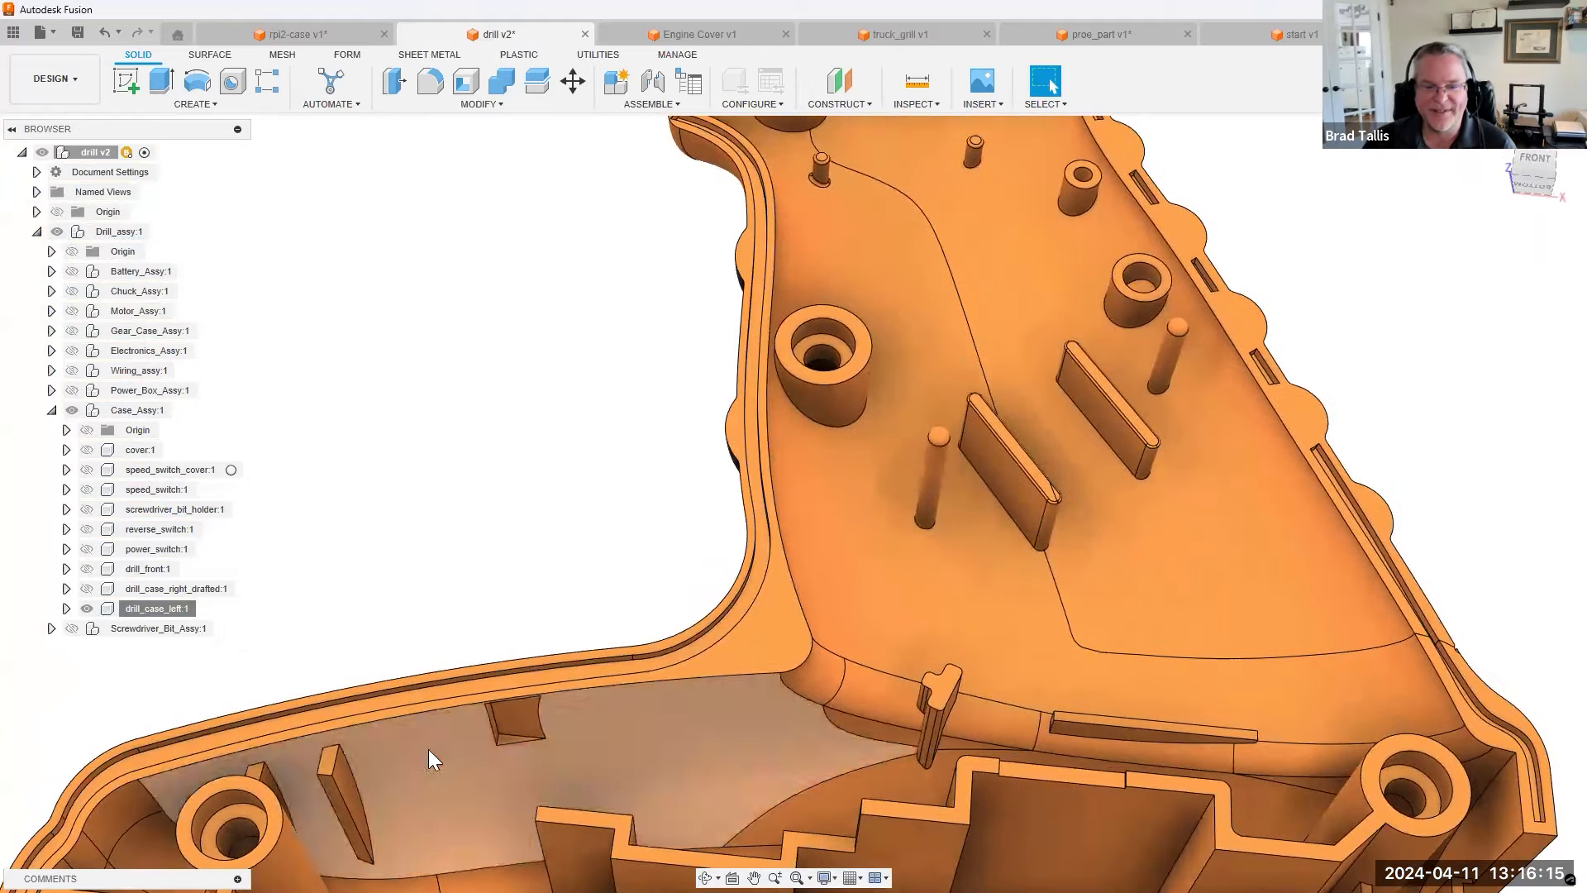
pyautogui.keyDown('shift'); pyautogui.moveTo(681, 464); pyautogui.dragTo(522, 461, button='middle'); pyautogui.keyUp('shift')
pyautogui.scroll(5, 508, 466)
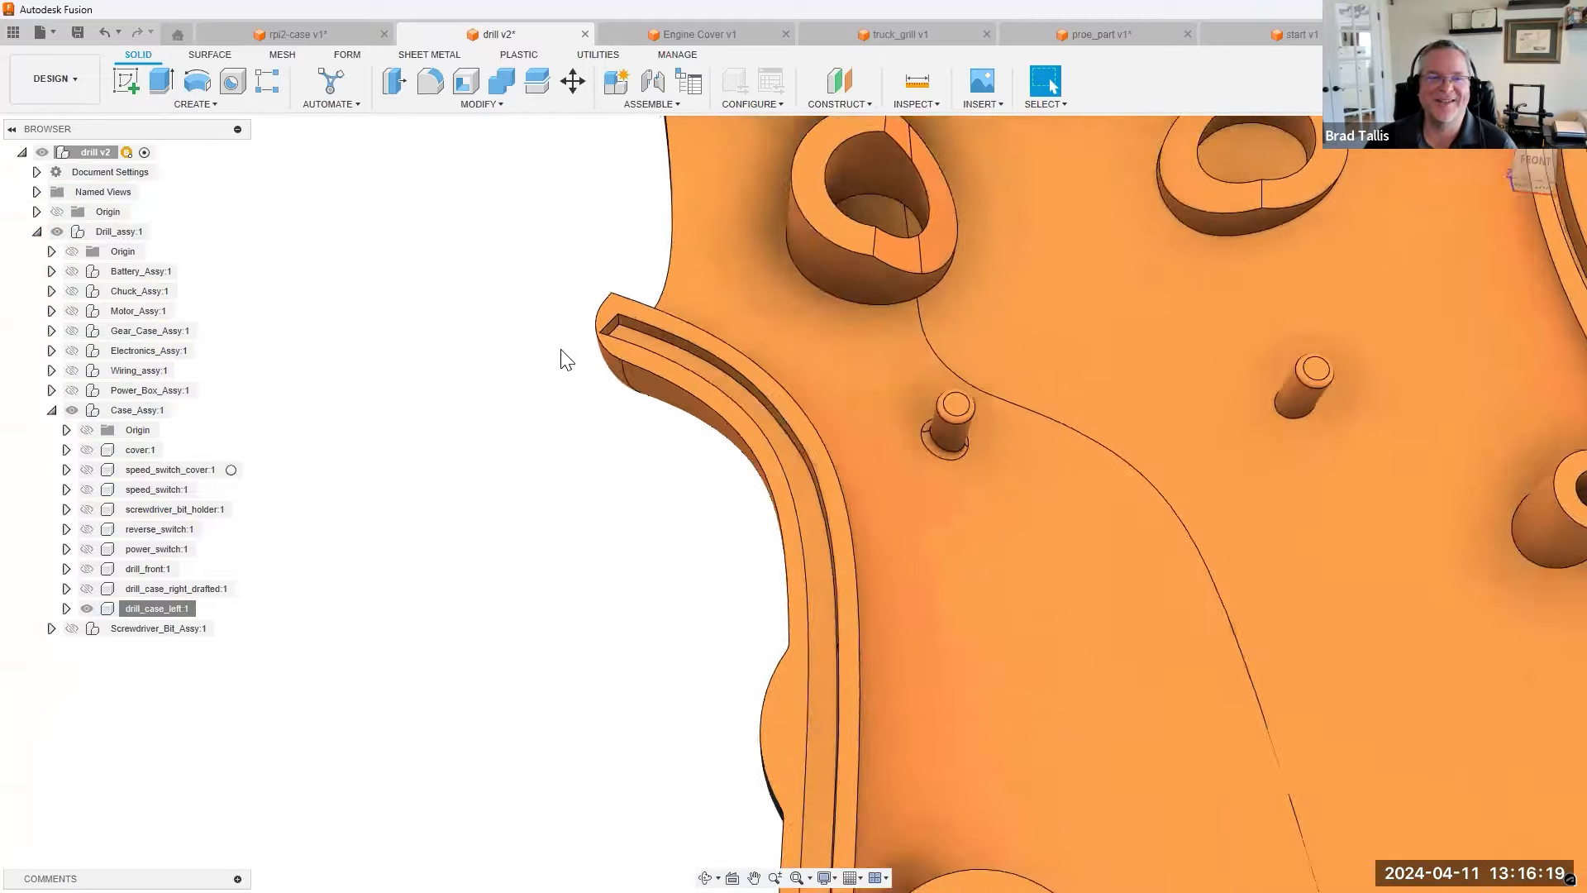
pyautogui.scroll(5, 564, 358)
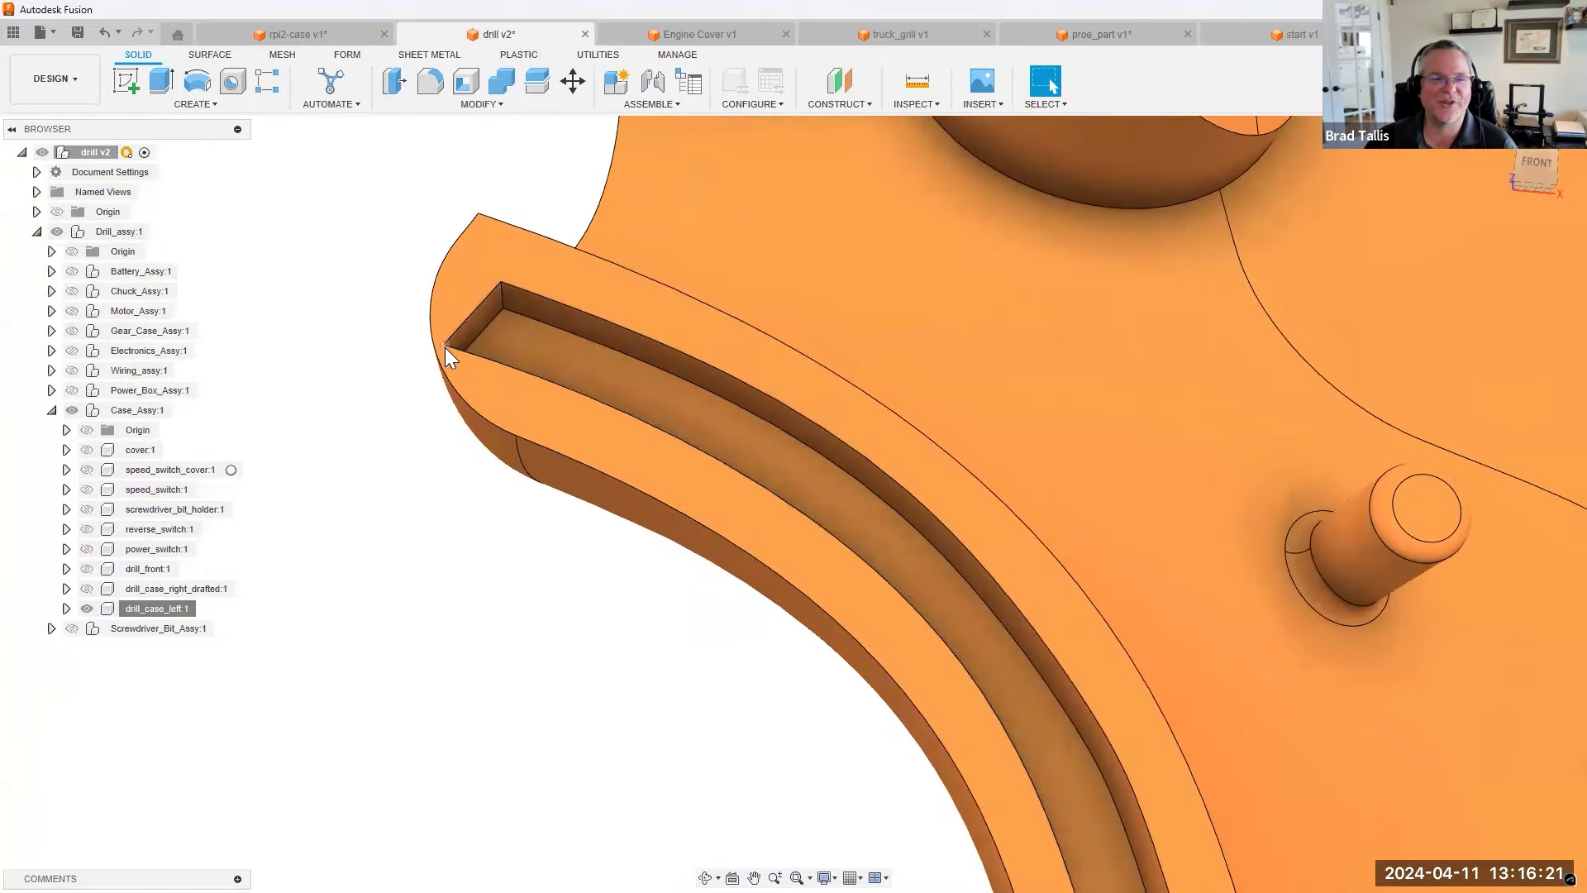
pyautogui.scroll(-2, 443, 538)
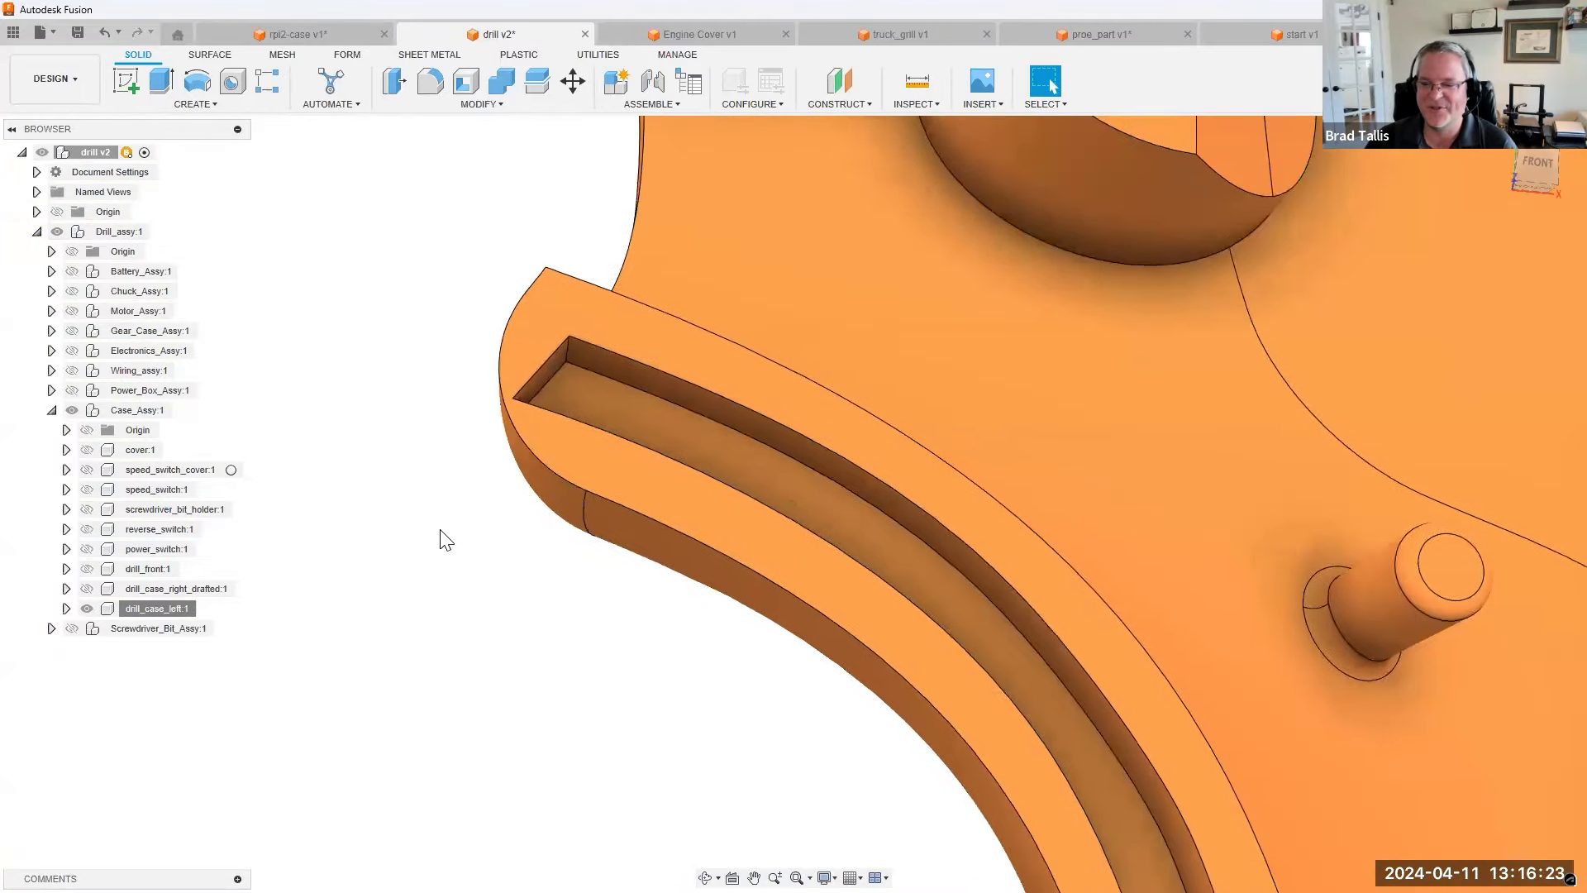
pyautogui.scroll(1, 446, 540)
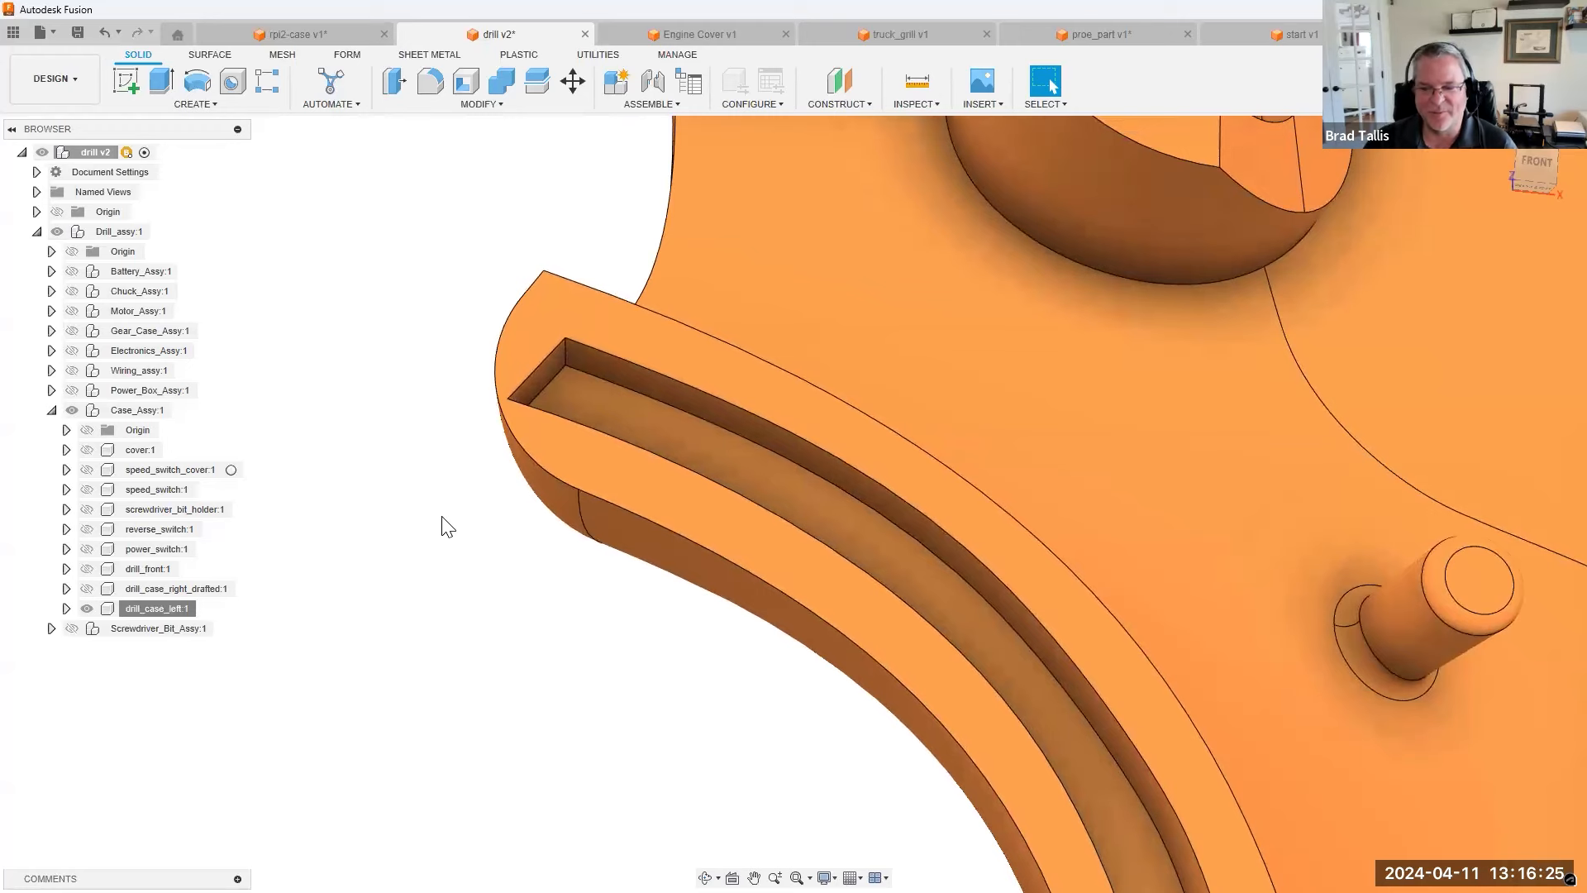
pyautogui.scroll(1, 530, 358)
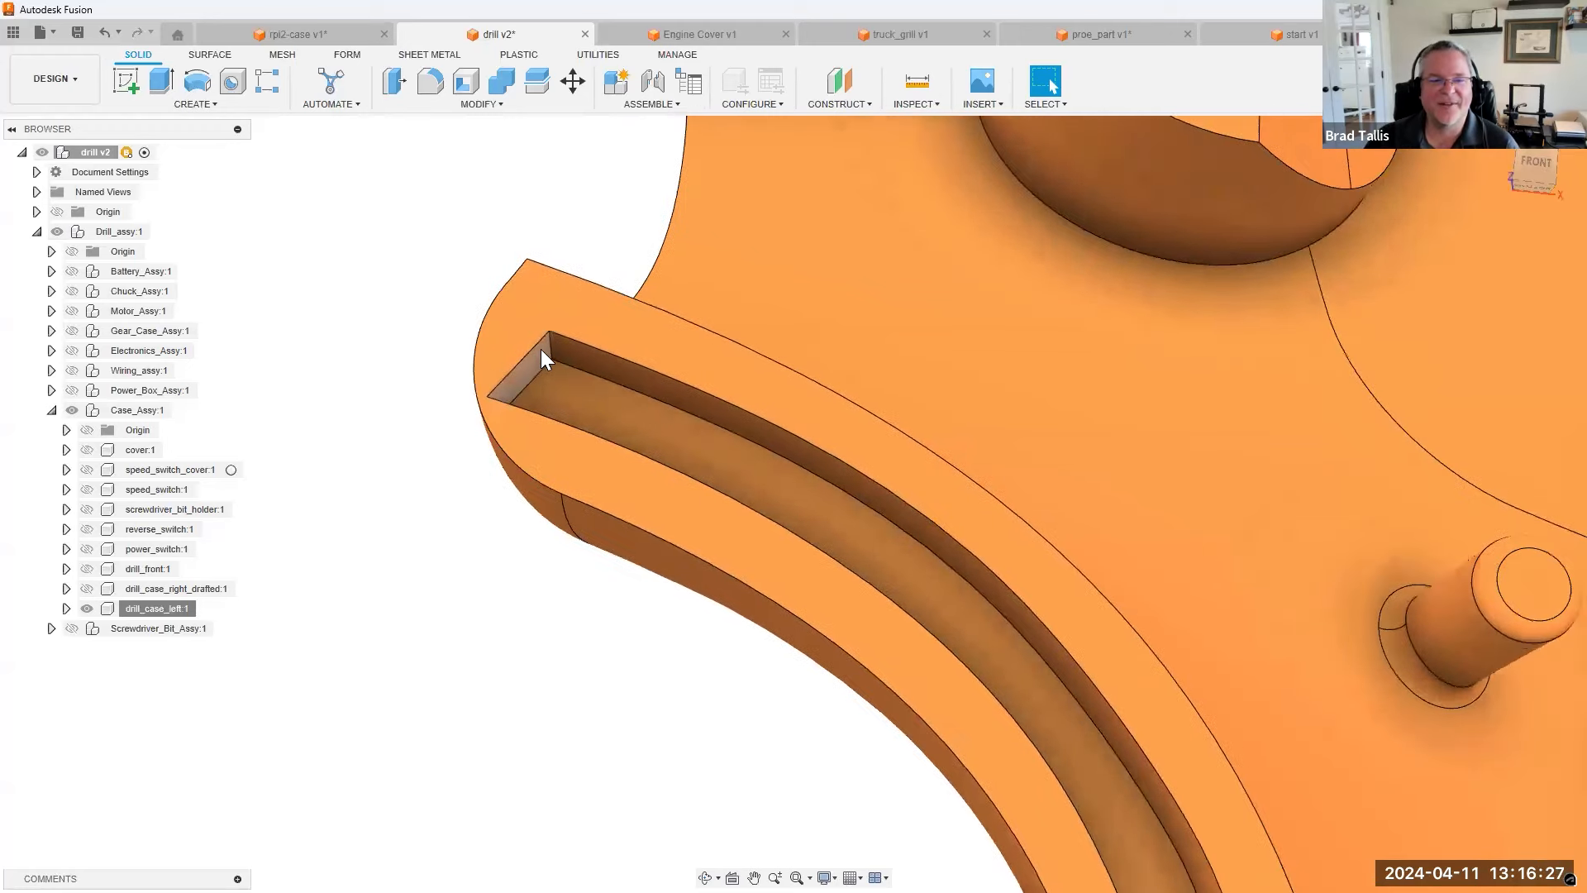
# Step: Rotate the groove's end face at the curved tip by -30 degrees about its inner vertical edge using Move/Copy
pyautogui.keyDown('shift'); pyautogui.moveTo(541, 349); pyautogui.dragTo(545, 420, button='middle'); pyautogui.keyUp('shift')
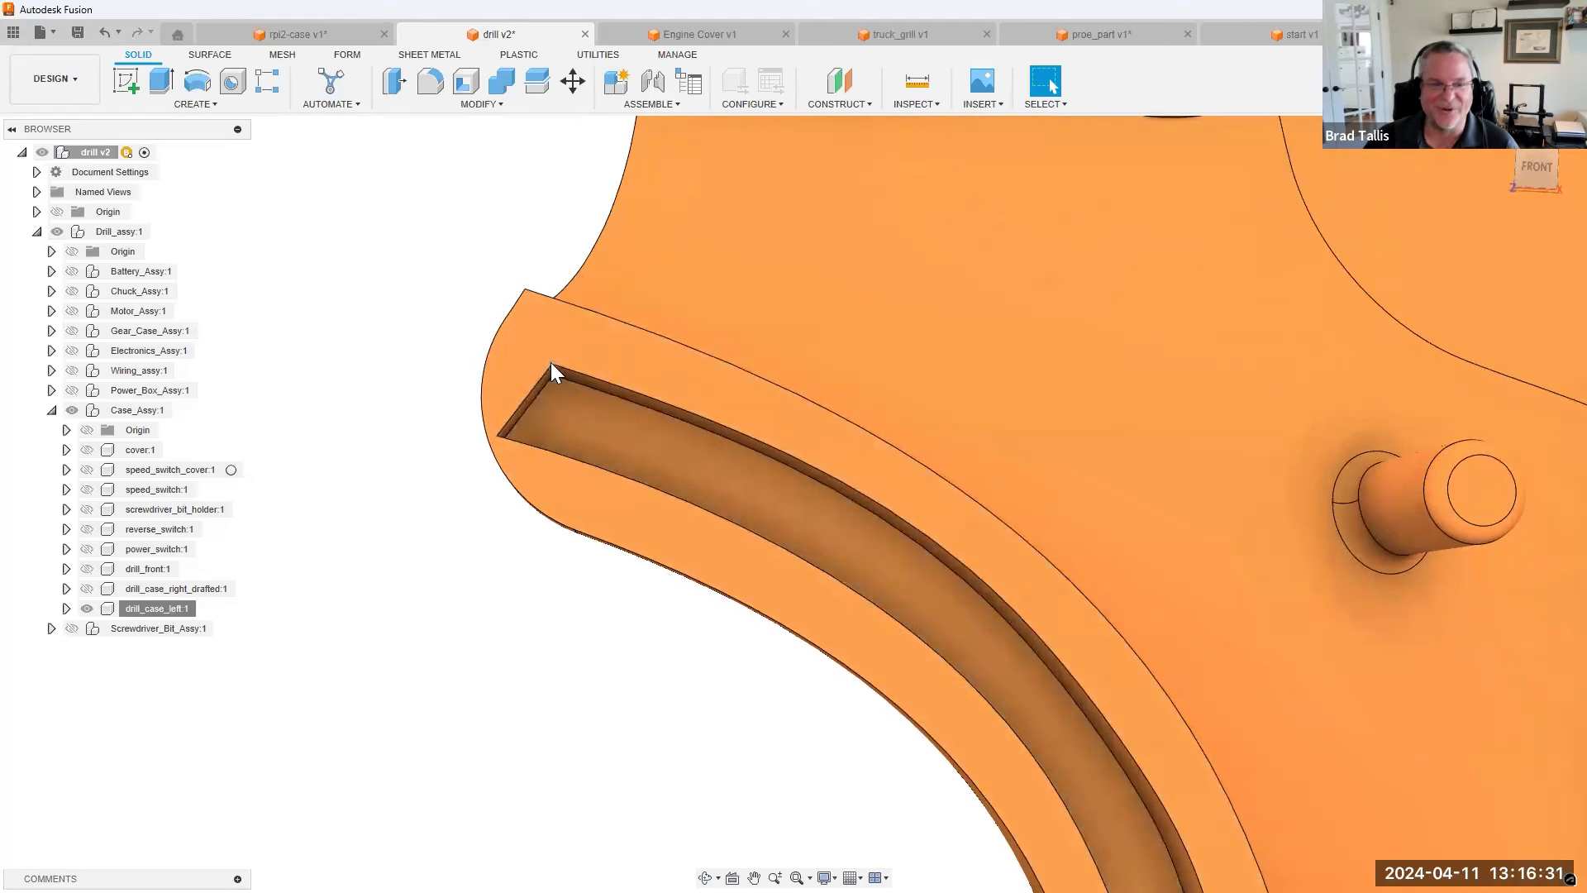
pyautogui.keyDown('shift'); pyautogui.moveTo(446, 507); pyautogui.dragTo(438, 494, button='middle'); pyautogui.keyUp('shift')
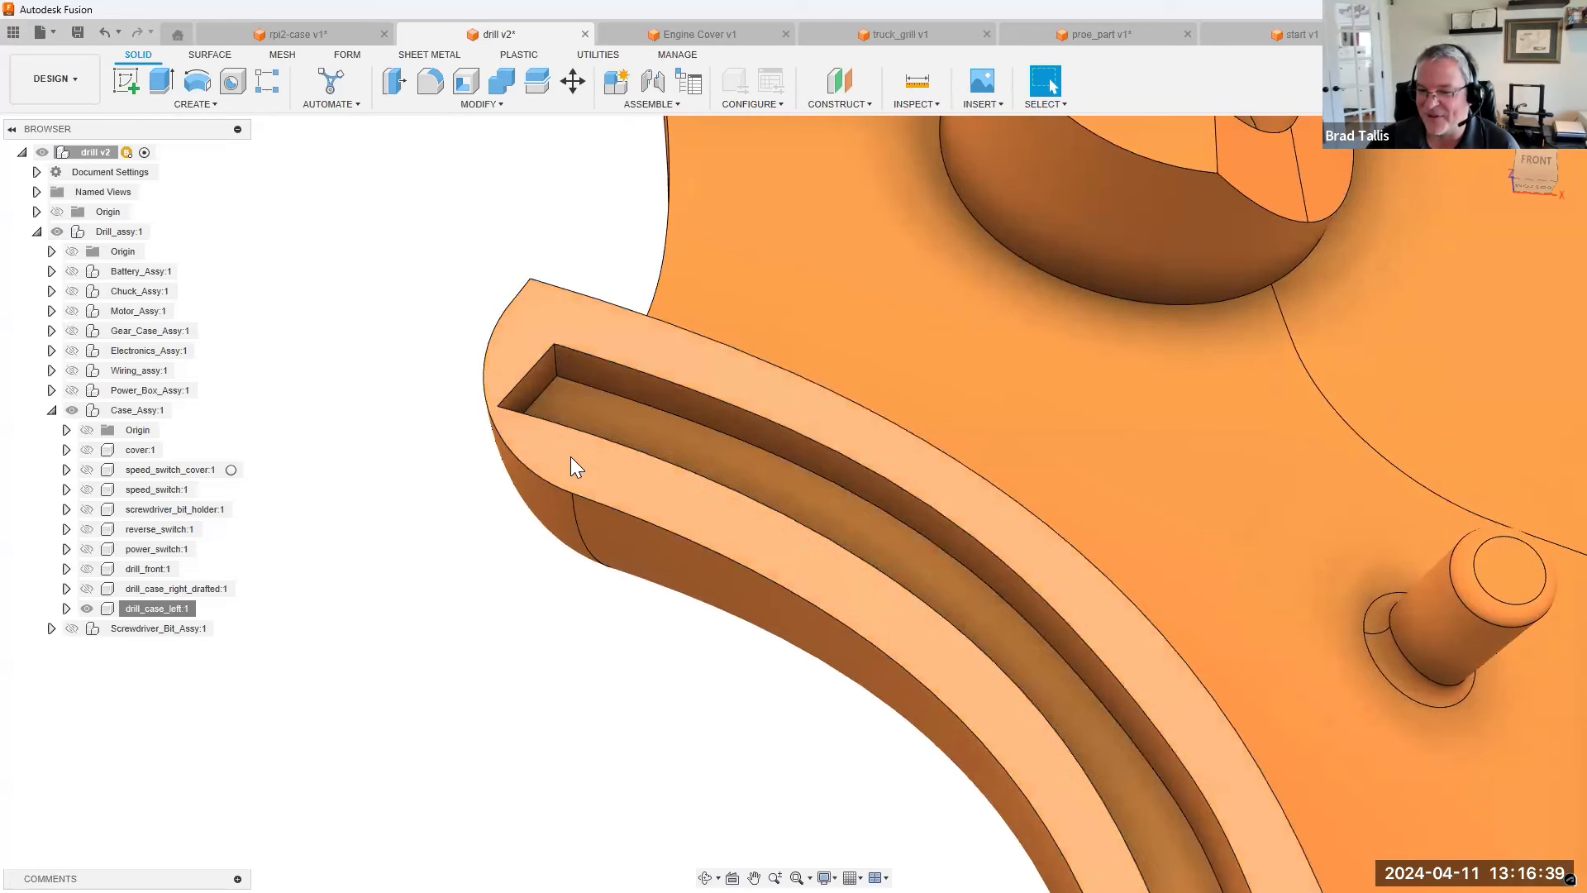
pyautogui.scroll(2, 553, 398)
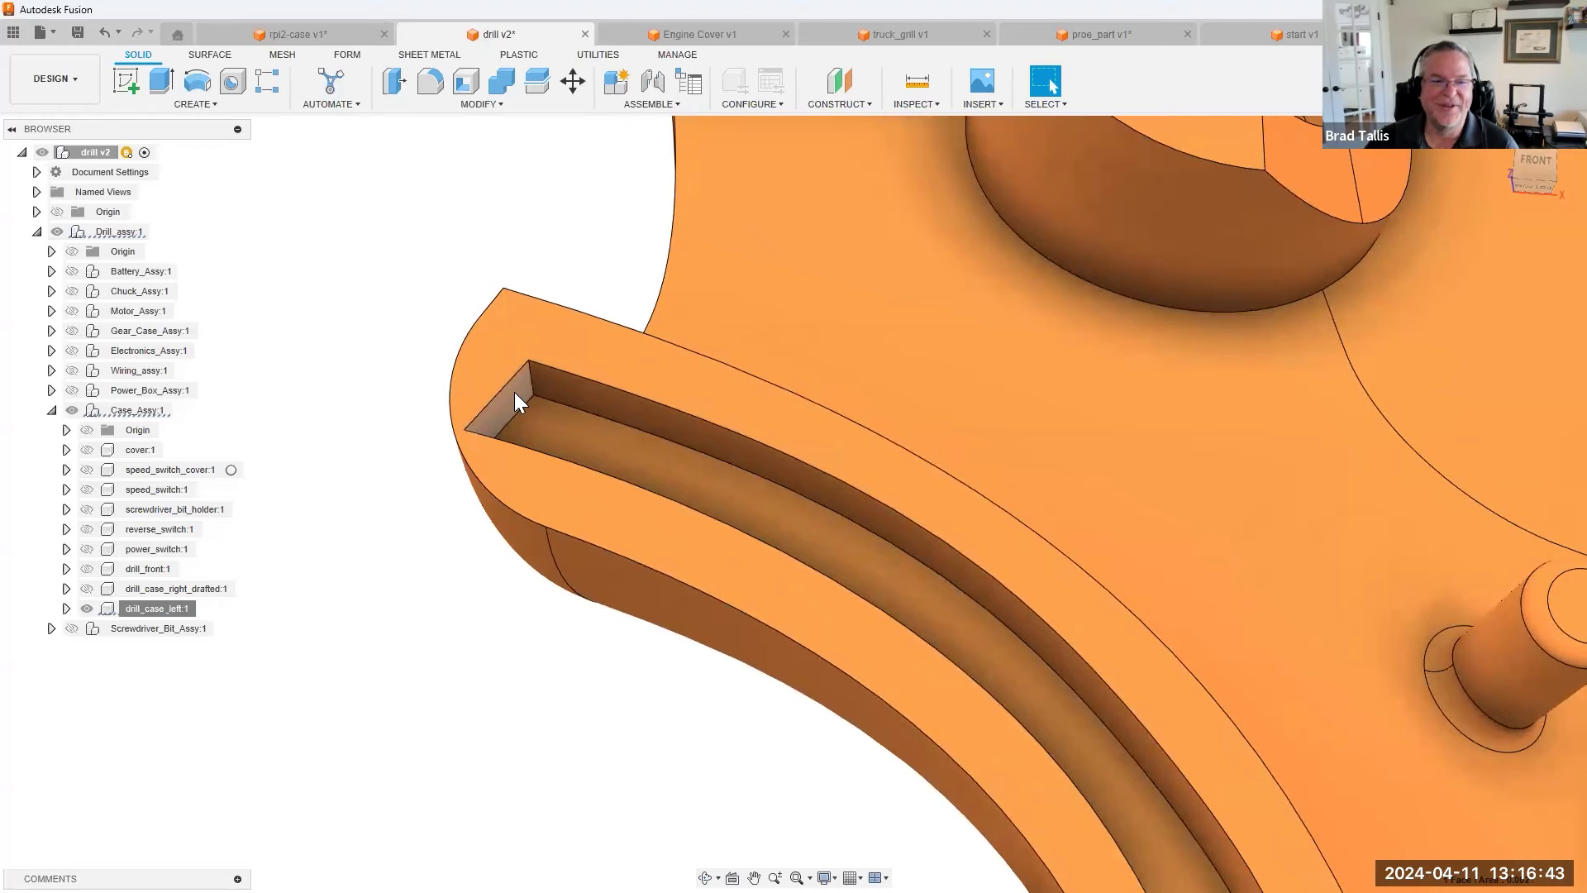
pyautogui.rightClick(519, 388)
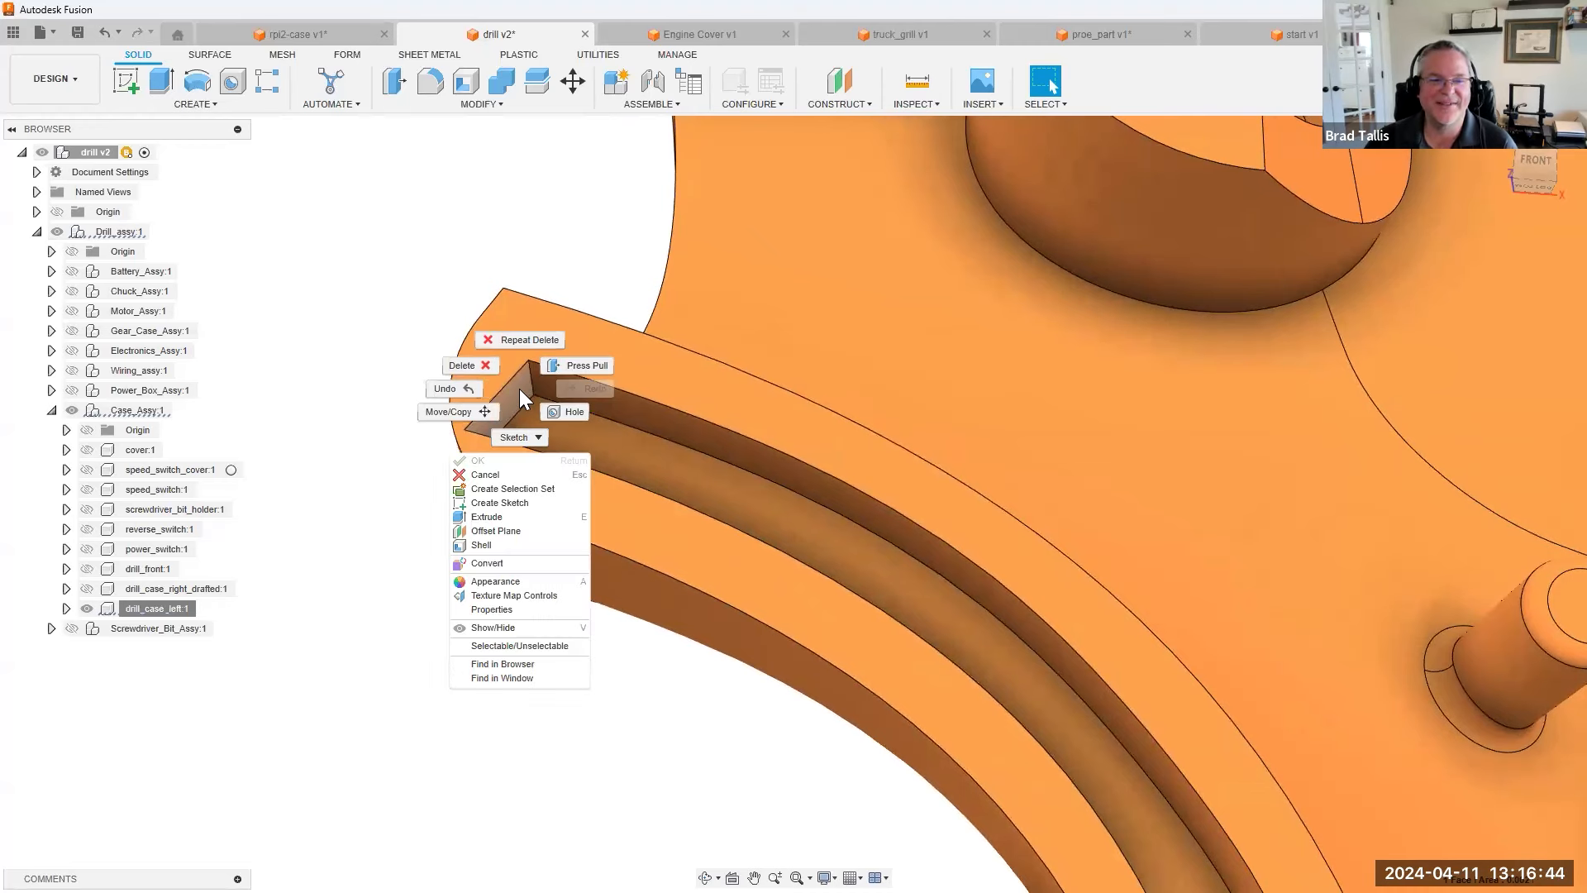
pyautogui.click(470, 408)
pyautogui.press('m')
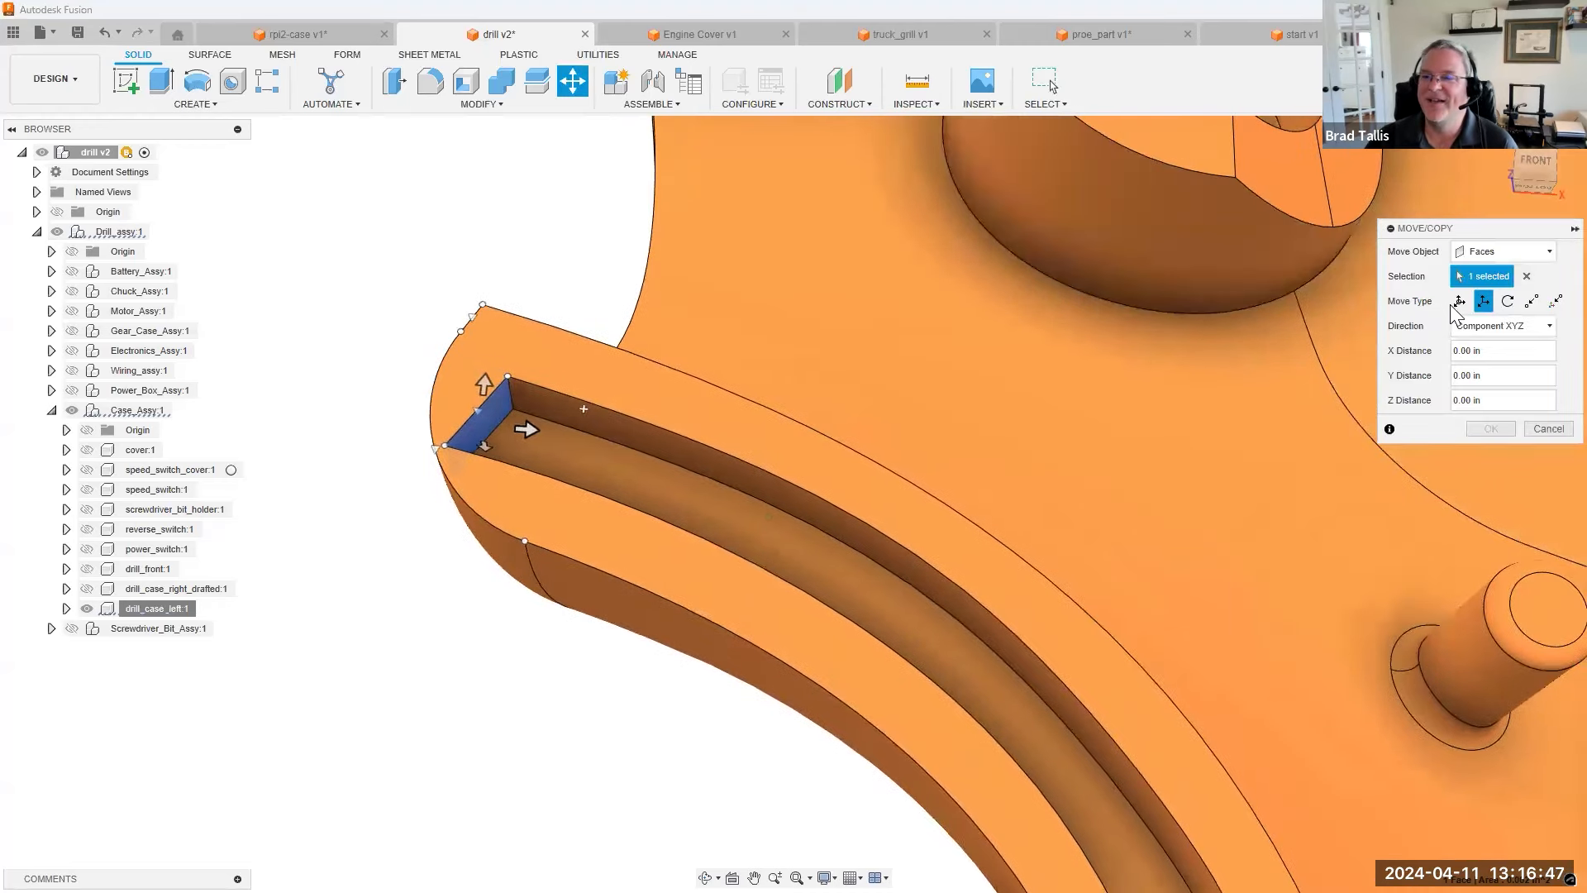
pyautogui.click(1508, 303)
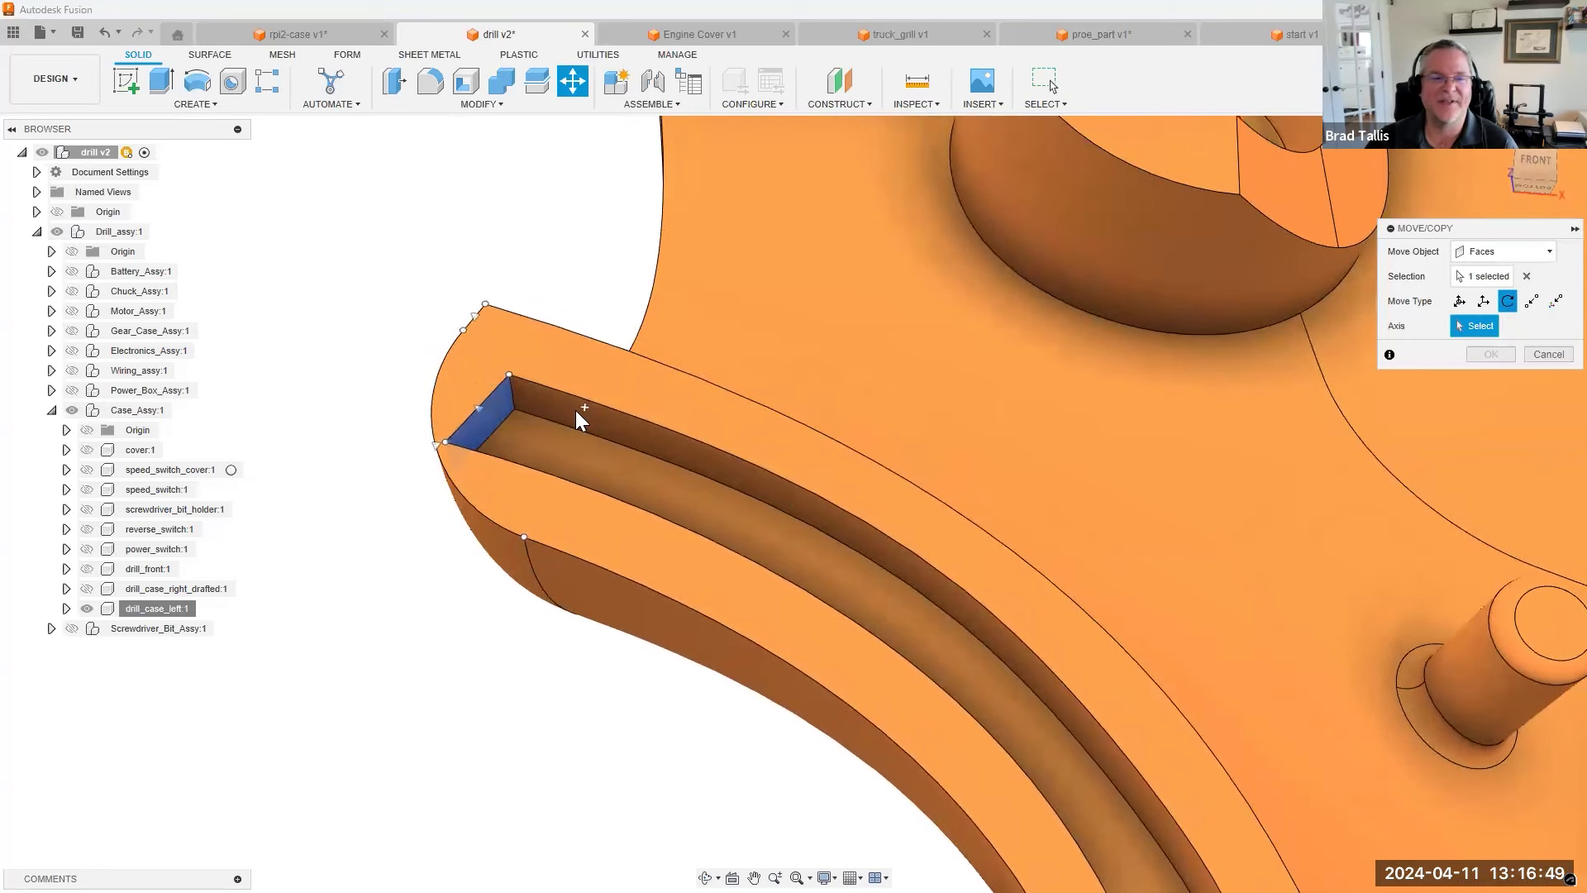
pyautogui.click(513, 402)
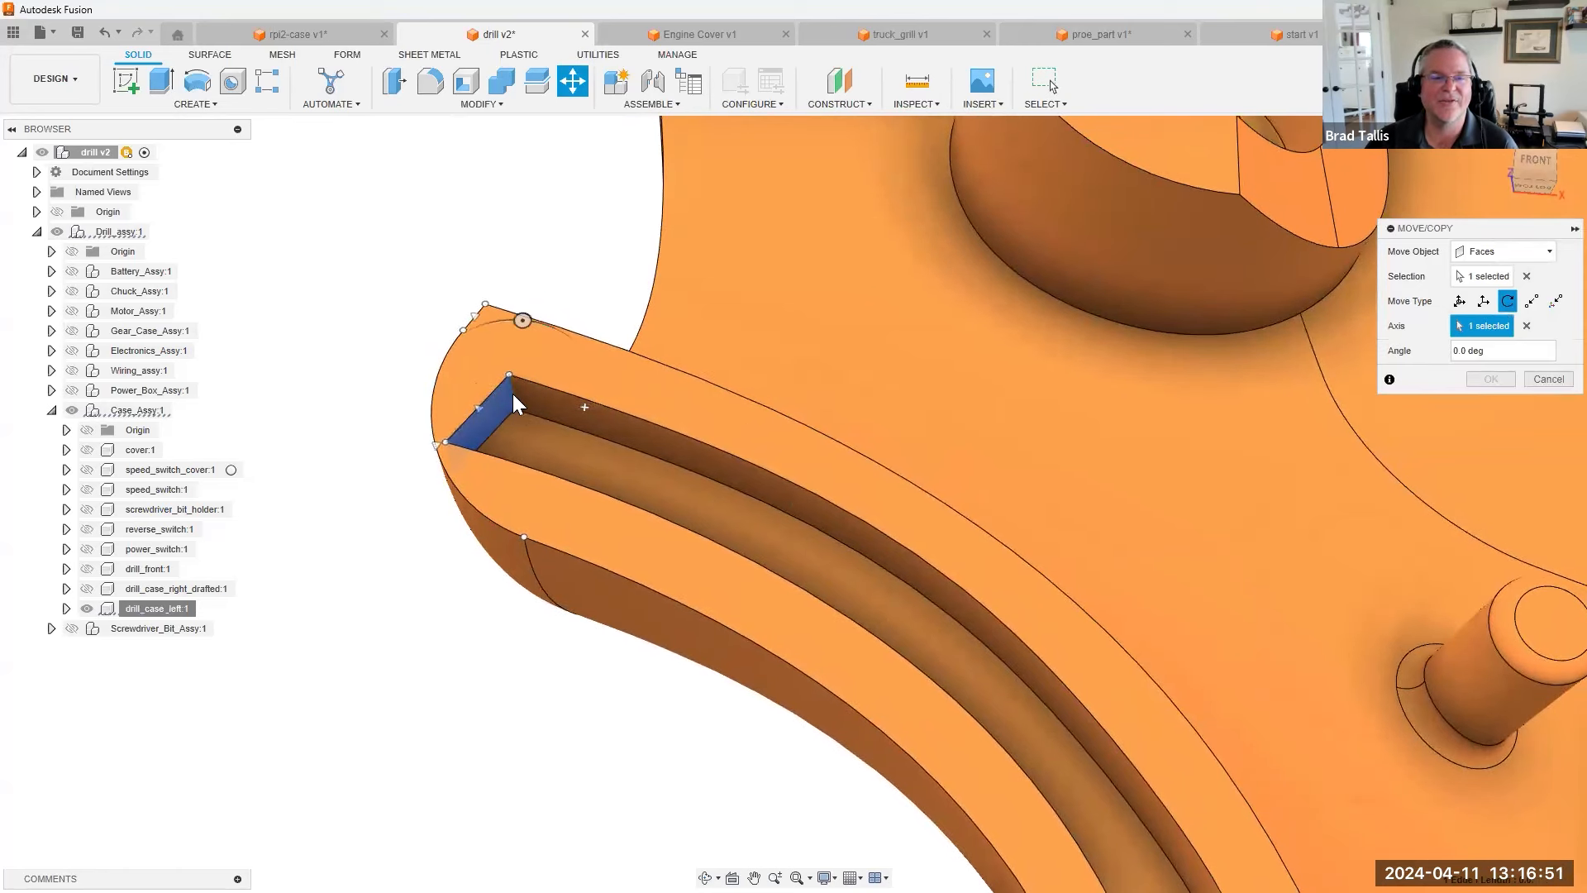
pyautogui.moveTo(530, 323); pyautogui.dragTo(483, 336)
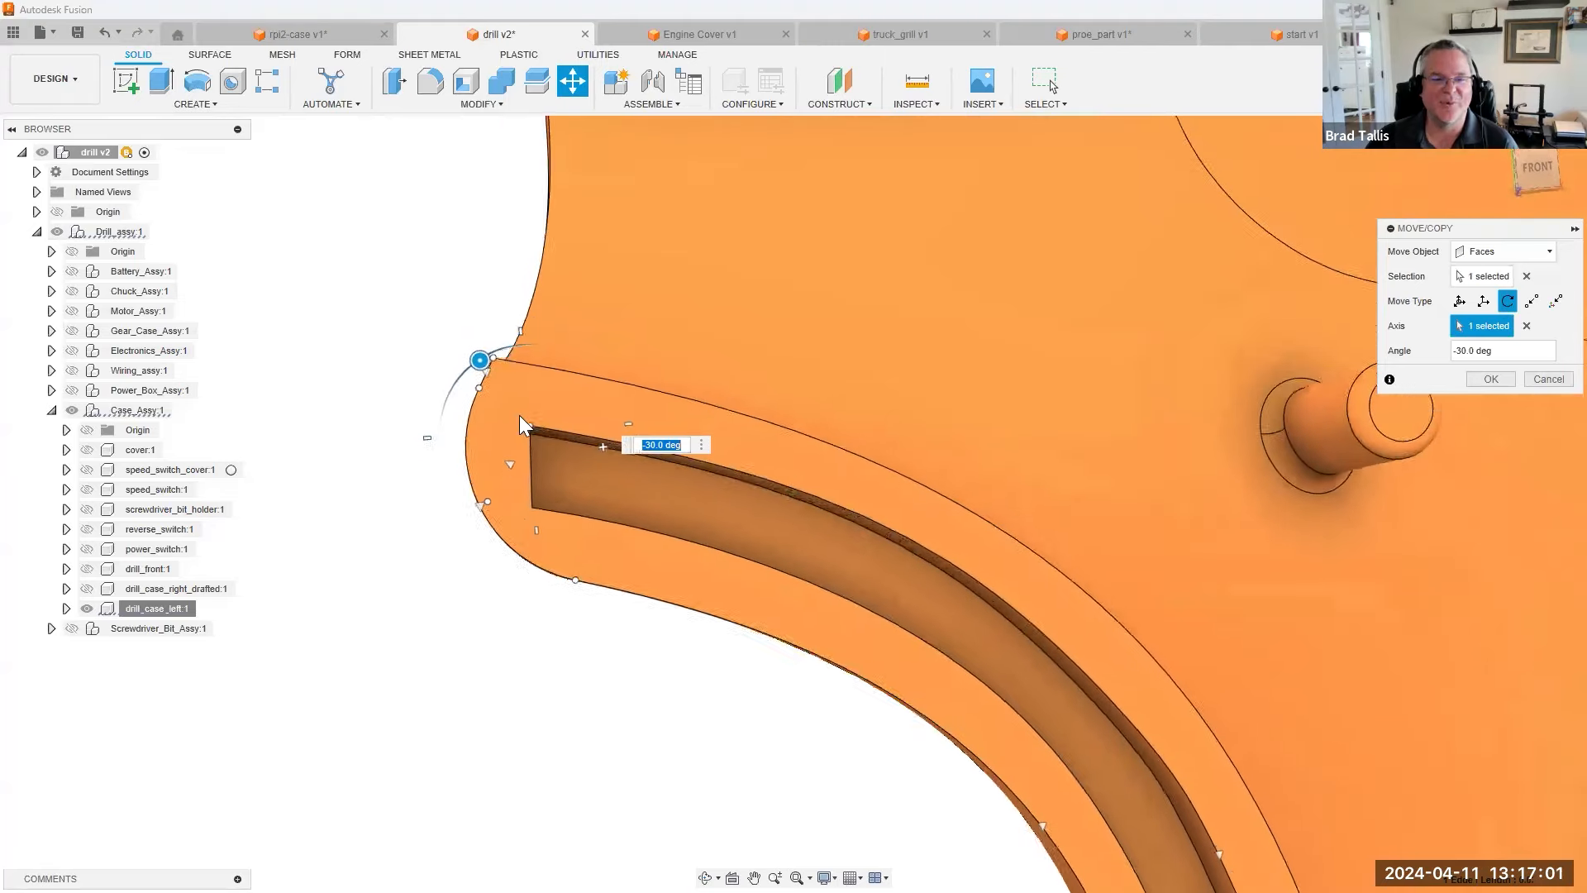
pyautogui.click(1503, 382)
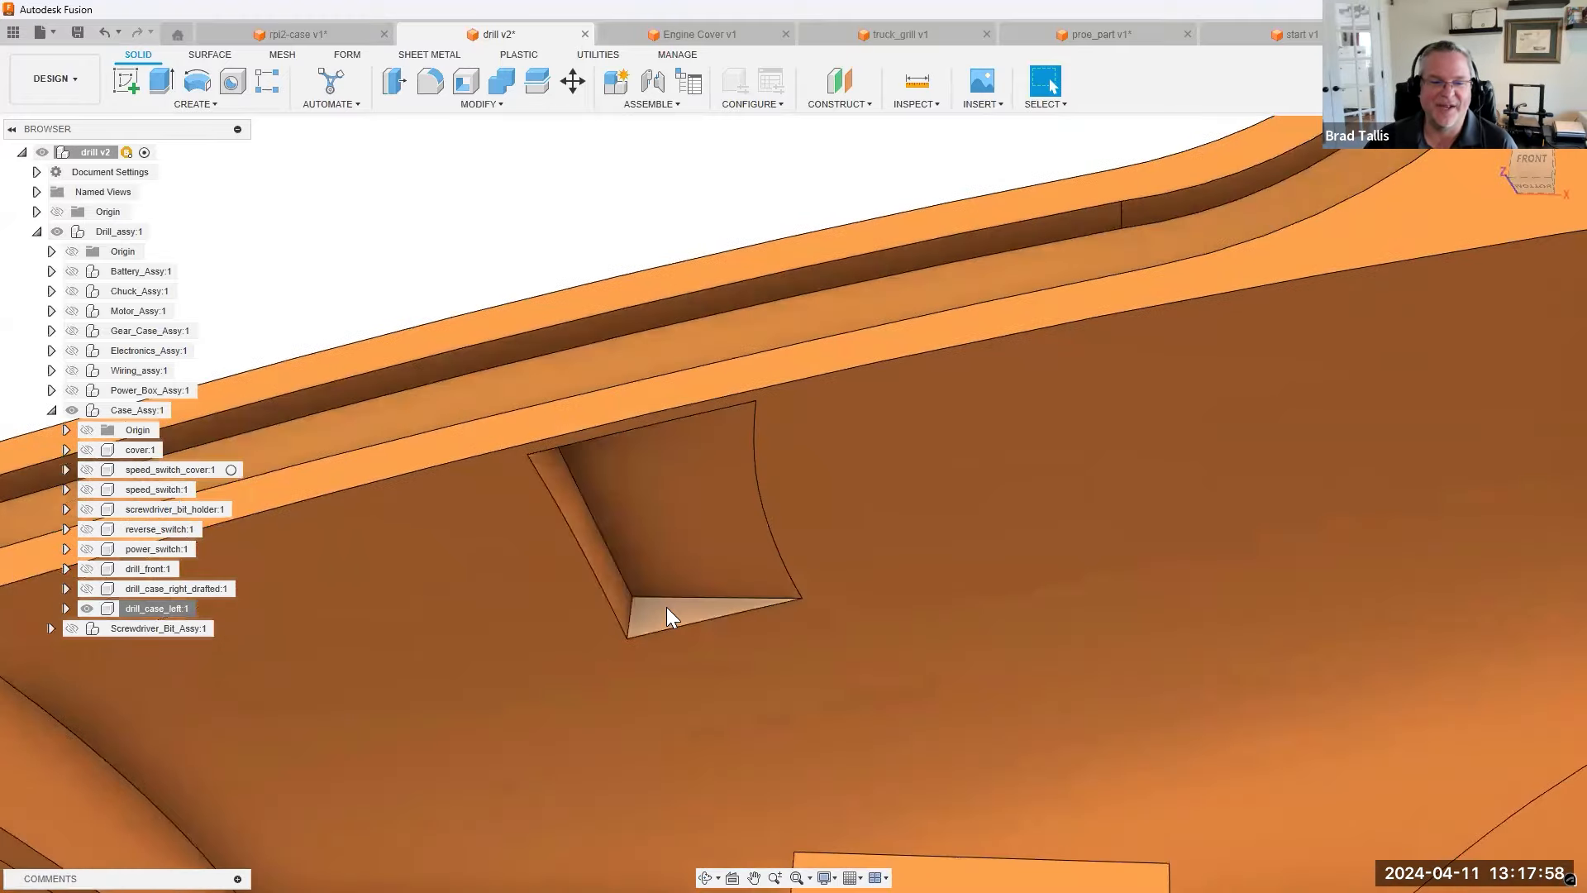
# Step: Delete all faces of the small pocket in the inner wall beneath the grooved rim
pyautogui.click(667, 607)
pyautogui.keyDown('ctrl'); pyautogui.click(674, 560); pyautogui.keyUp('ctrl')
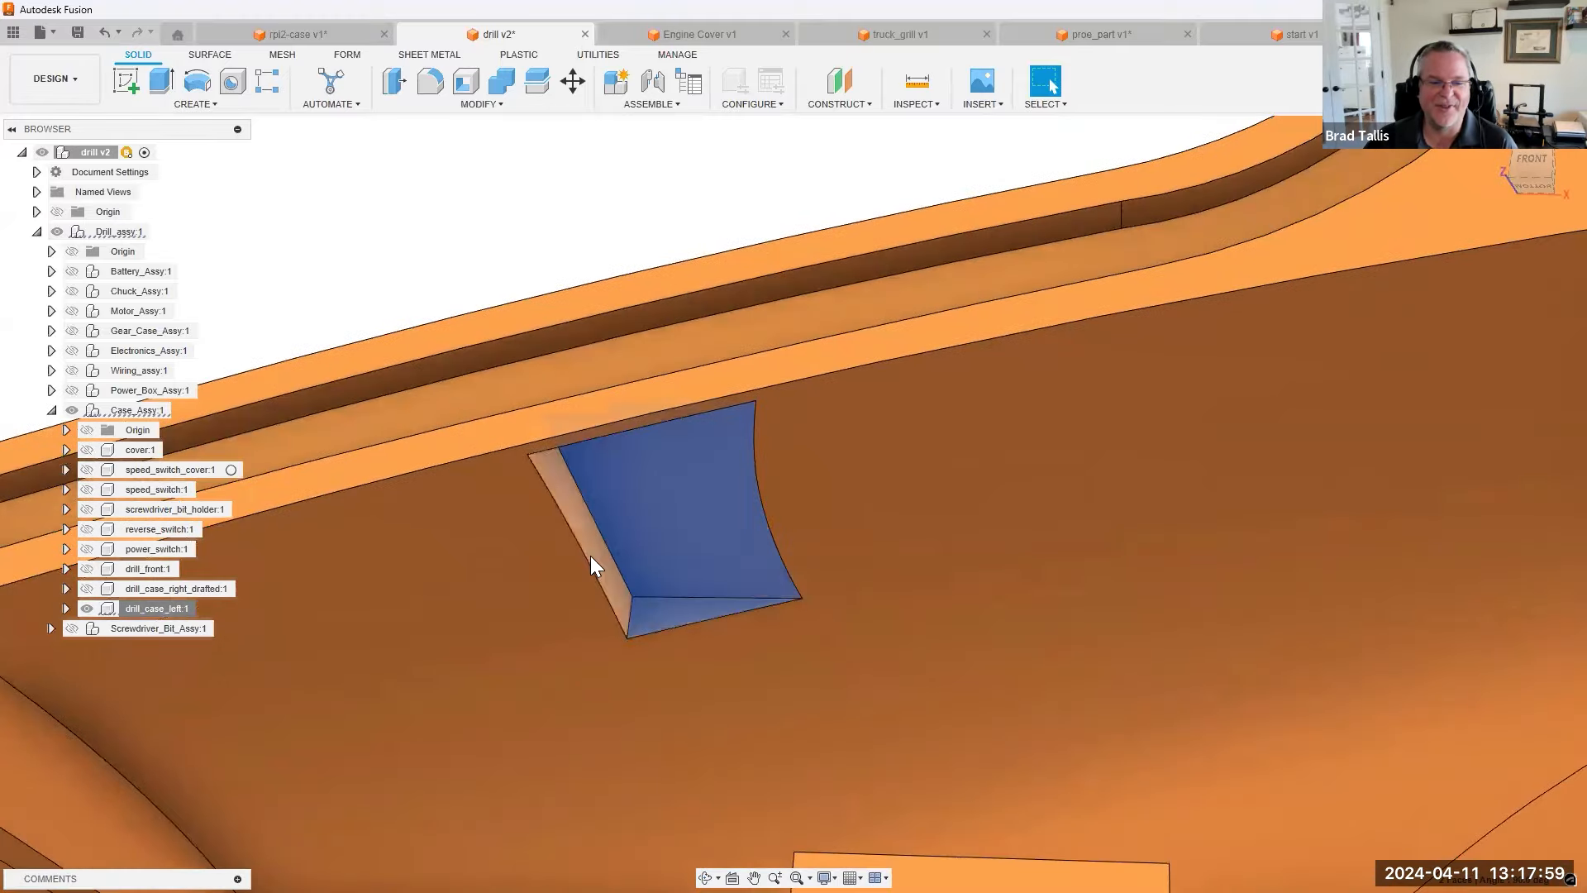
pyautogui.keyDown('ctrl'); pyautogui.click(590, 548); pyautogui.keyUp('ctrl')
pyautogui.keyDown('shift'); pyautogui.moveTo(668, 471); pyautogui.dragTo(632, 387, button='middle'); pyautogui.keyUp('shift')
pyautogui.keyDown('ctrl'); pyautogui.click(631, 386); pyautogui.keyUp('ctrl')
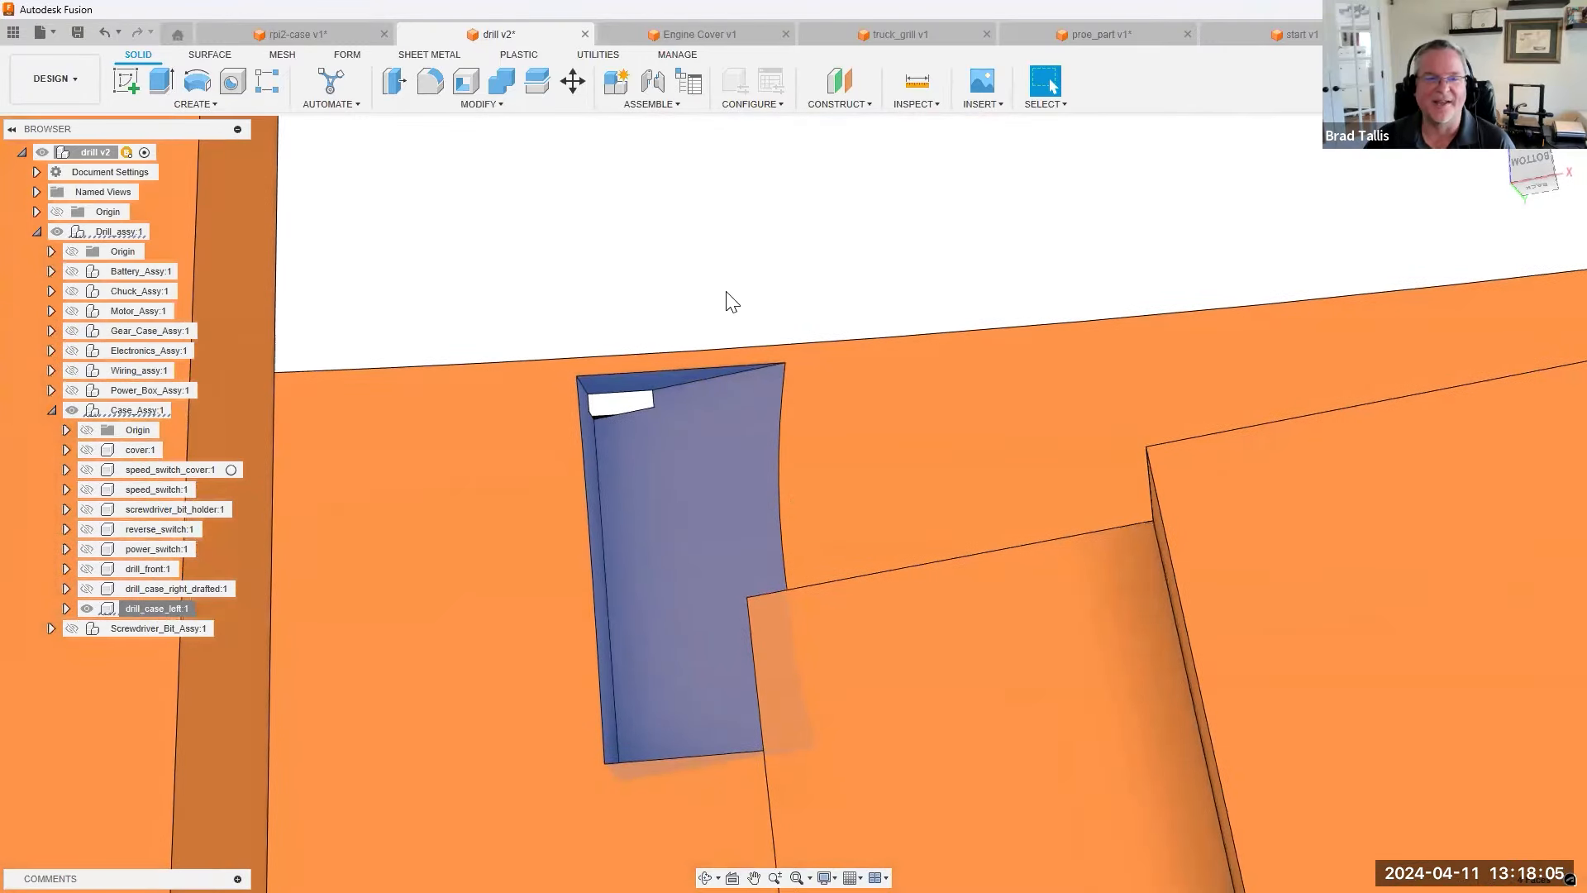
pyautogui.rightClick(762, 278)
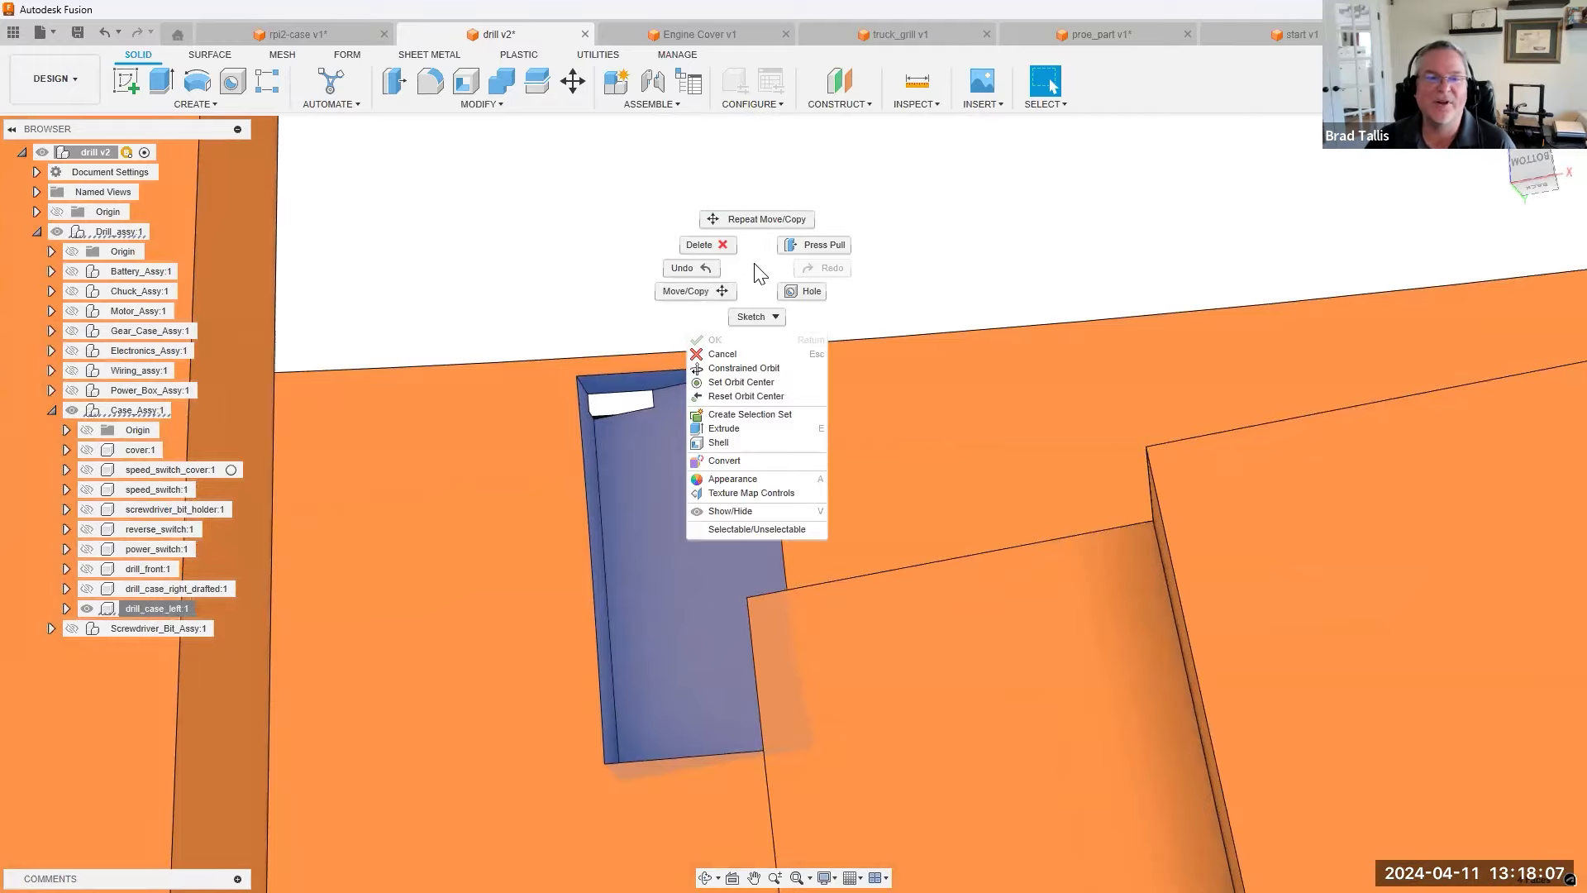
pyautogui.click(721, 255)
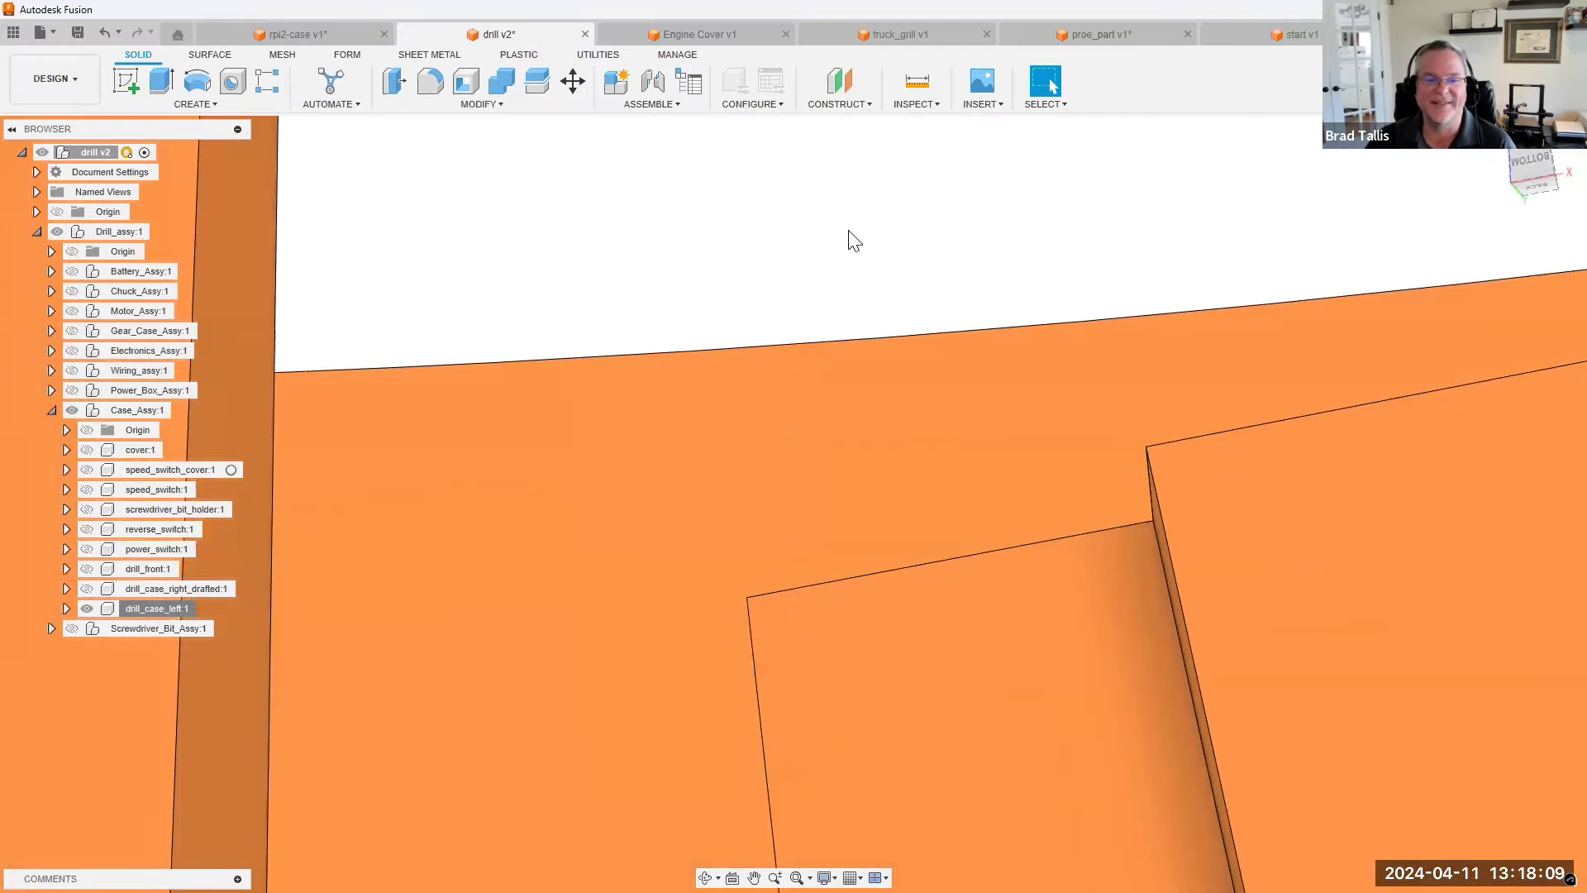
# Step: Examine the patched inner wall, the rim groove, and the pins and ribs inside the handle
pyautogui.keyDown('shift'); pyautogui.moveTo(855, 240); pyautogui.dragTo(726, 281, button='middle'); pyautogui.keyUp('shift')
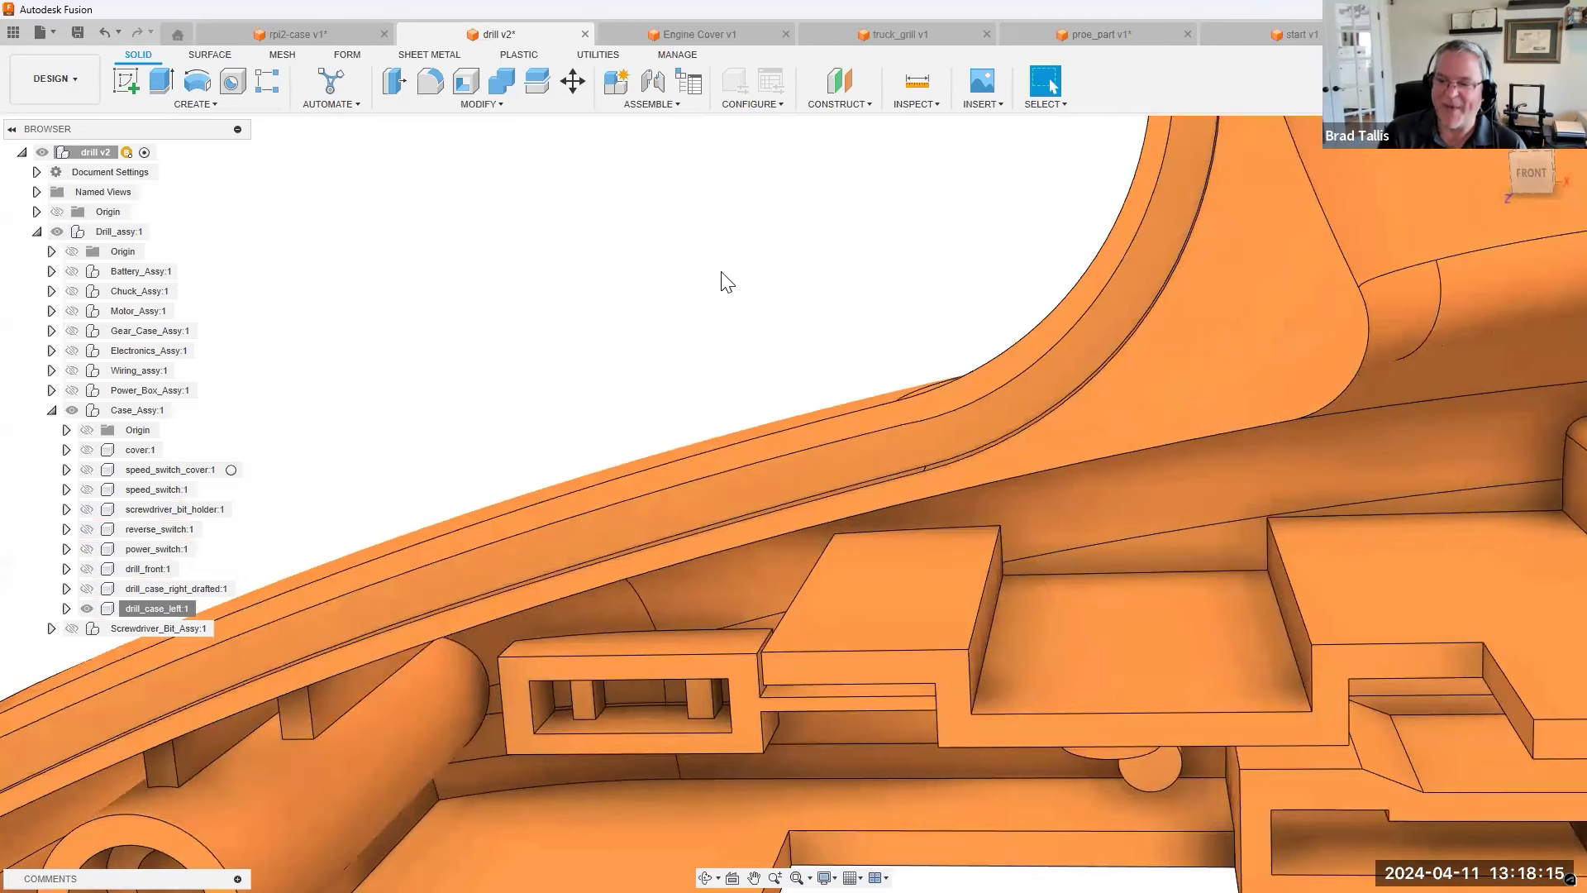
pyautogui.keyDown('shift'); pyautogui.moveTo(726, 281); pyautogui.dragTo(732, 238, button='middle'); pyautogui.keyUp('shift')
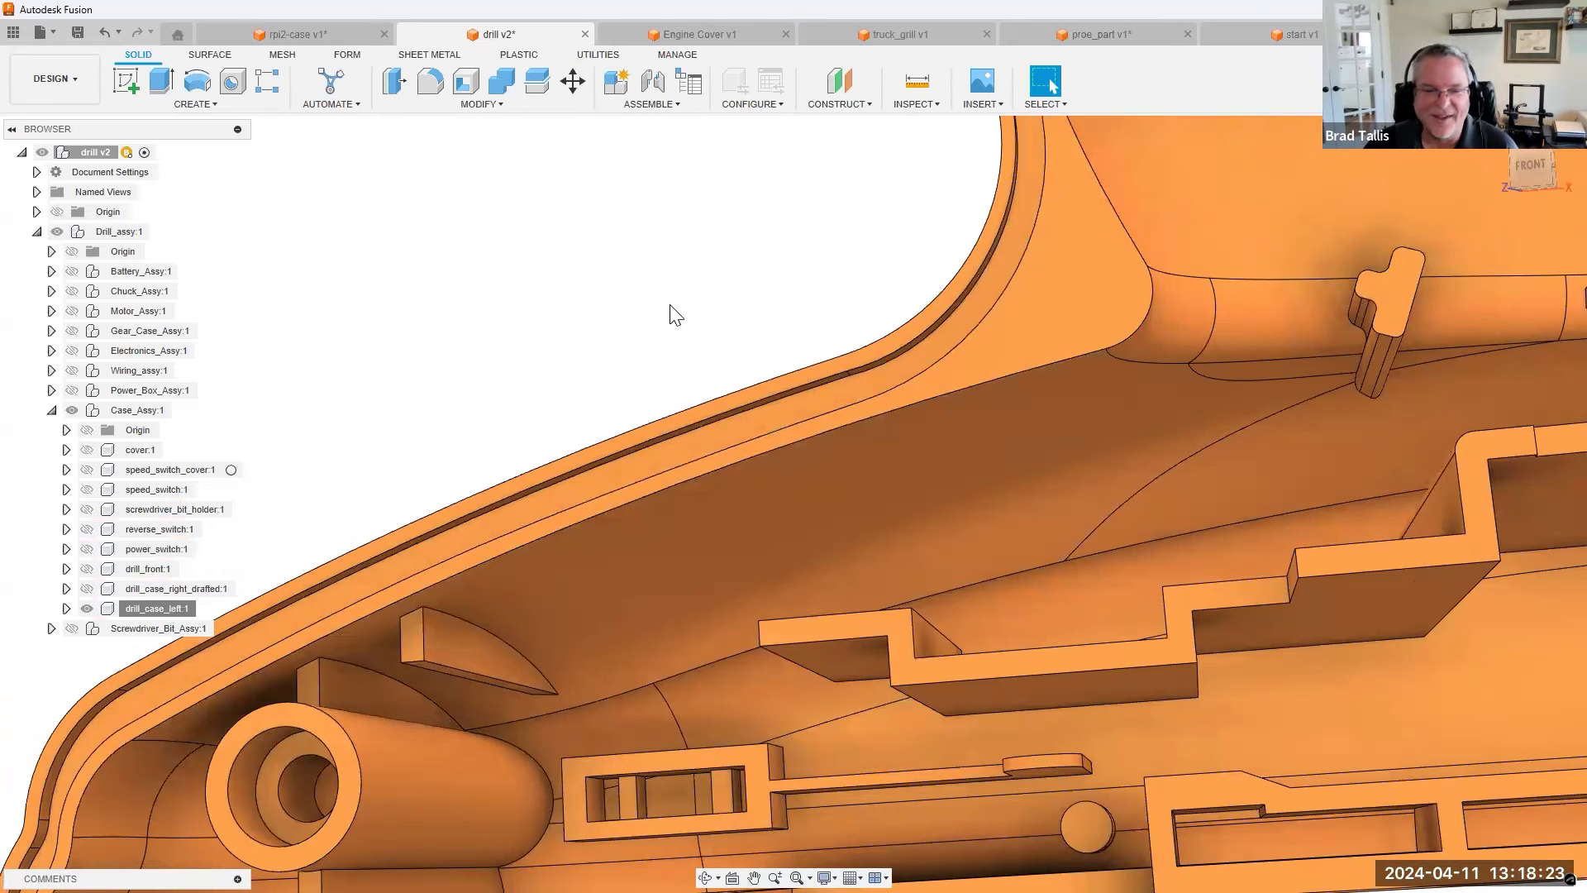
pyautogui.scroll(-5, 676, 312)
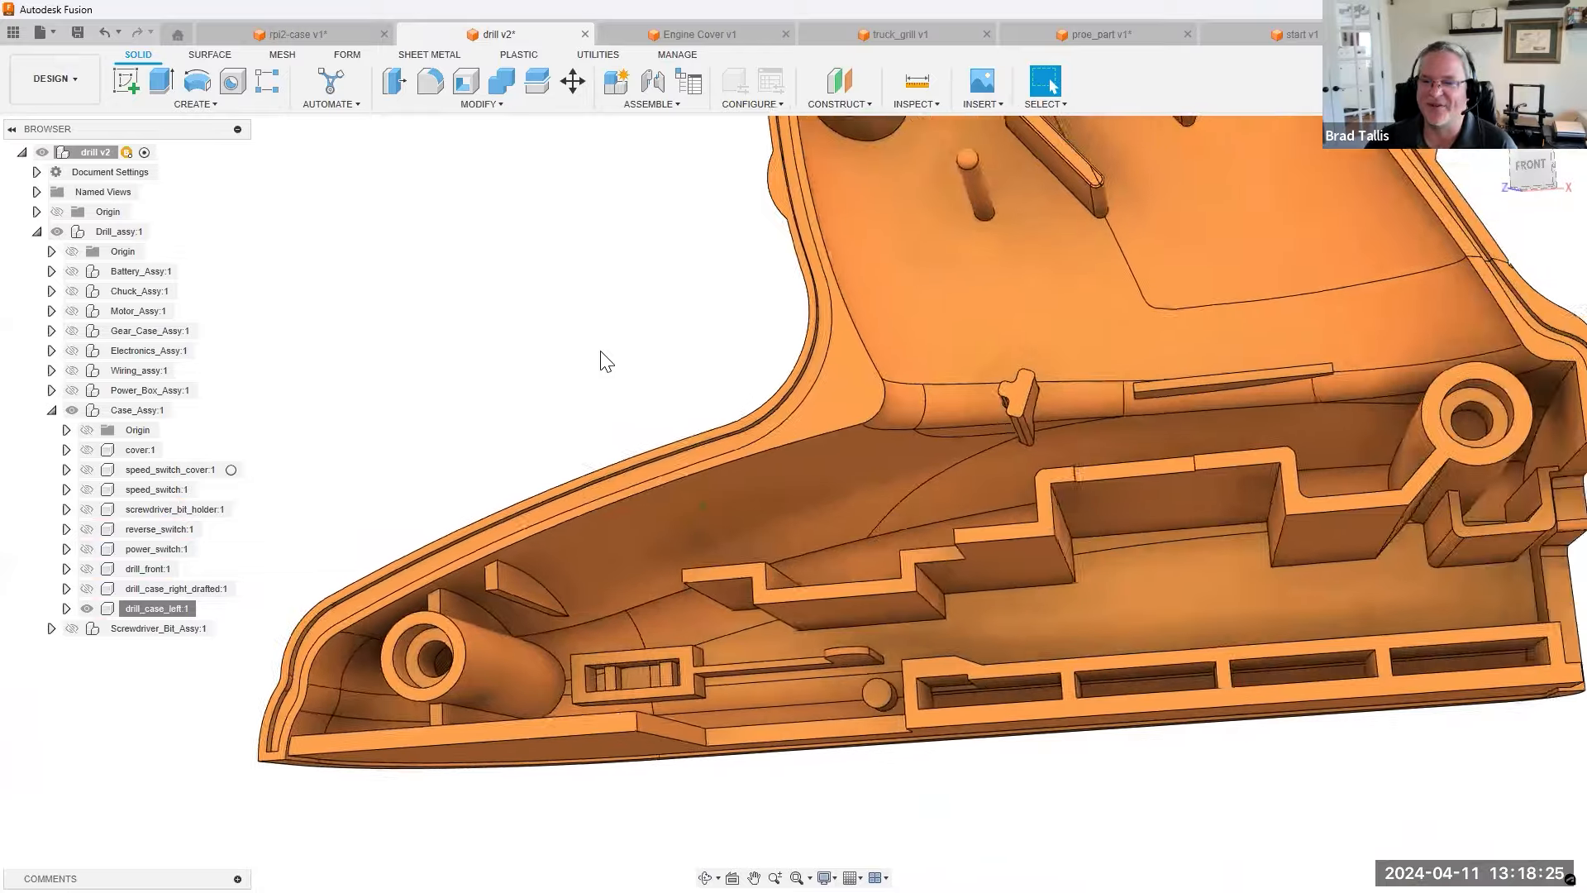
pyautogui.moveTo(568, 362); pyautogui.dragTo(1040, 407, button='middle')
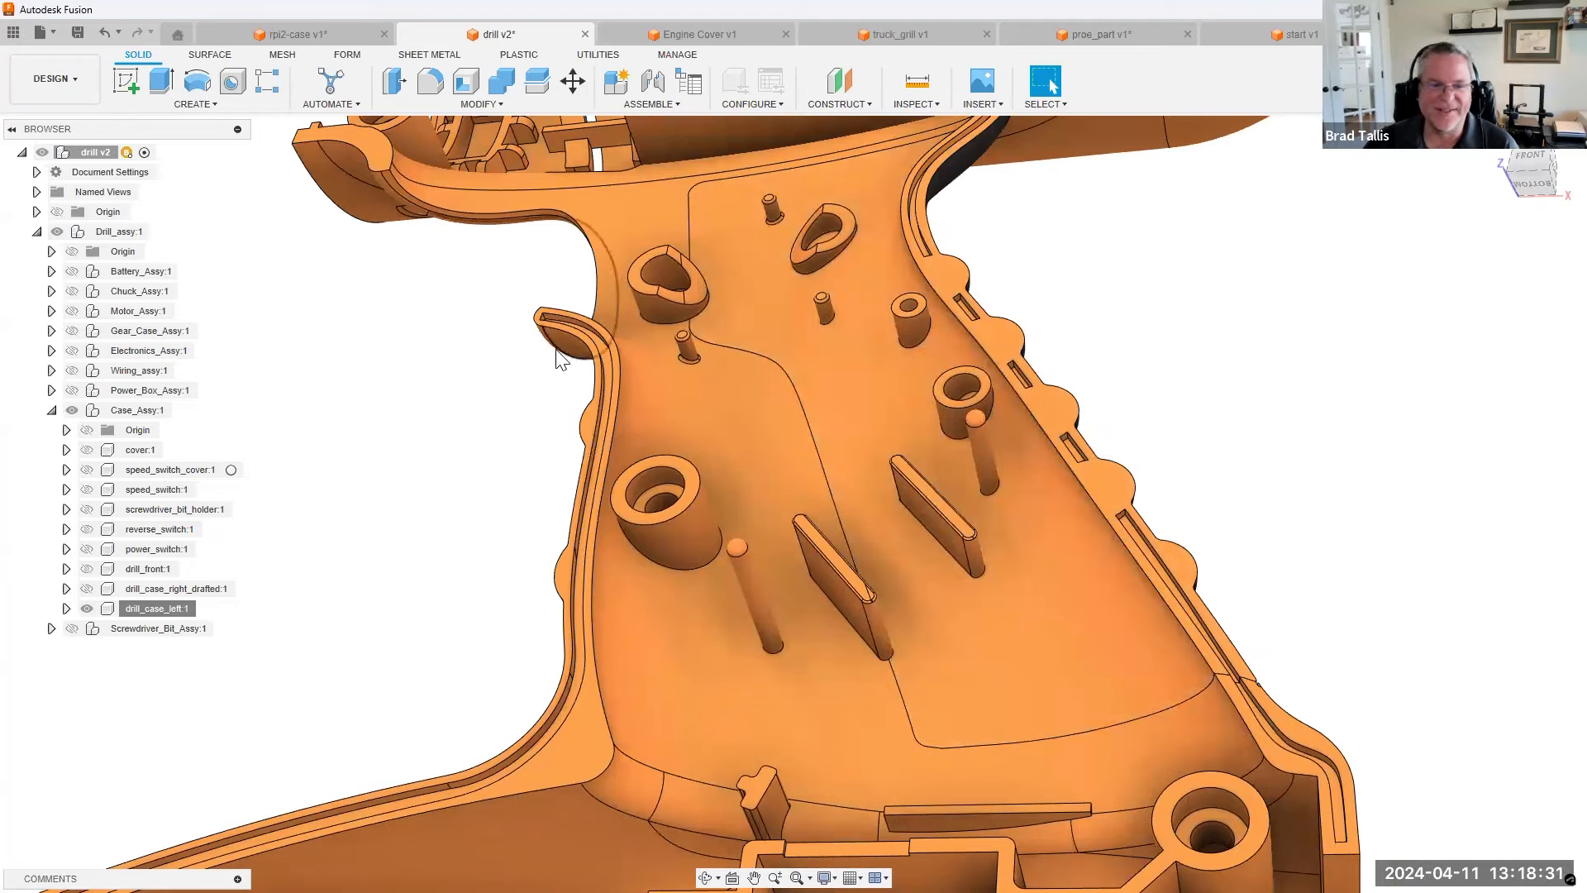
pyautogui.scroll(3, 498, 650)
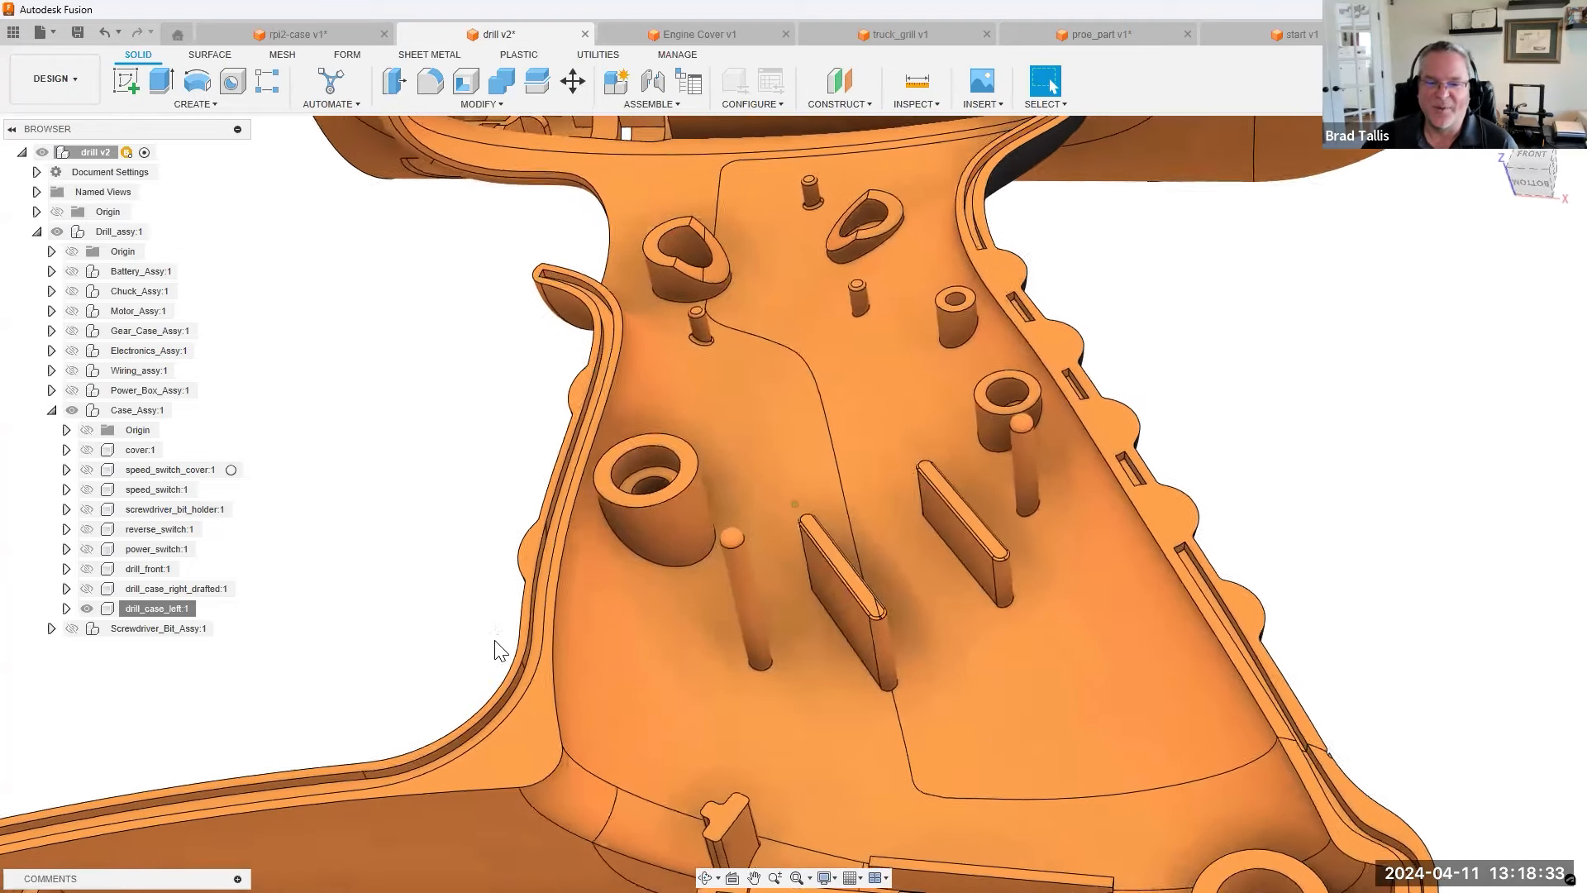
pyautogui.scroll(1, 497, 640)
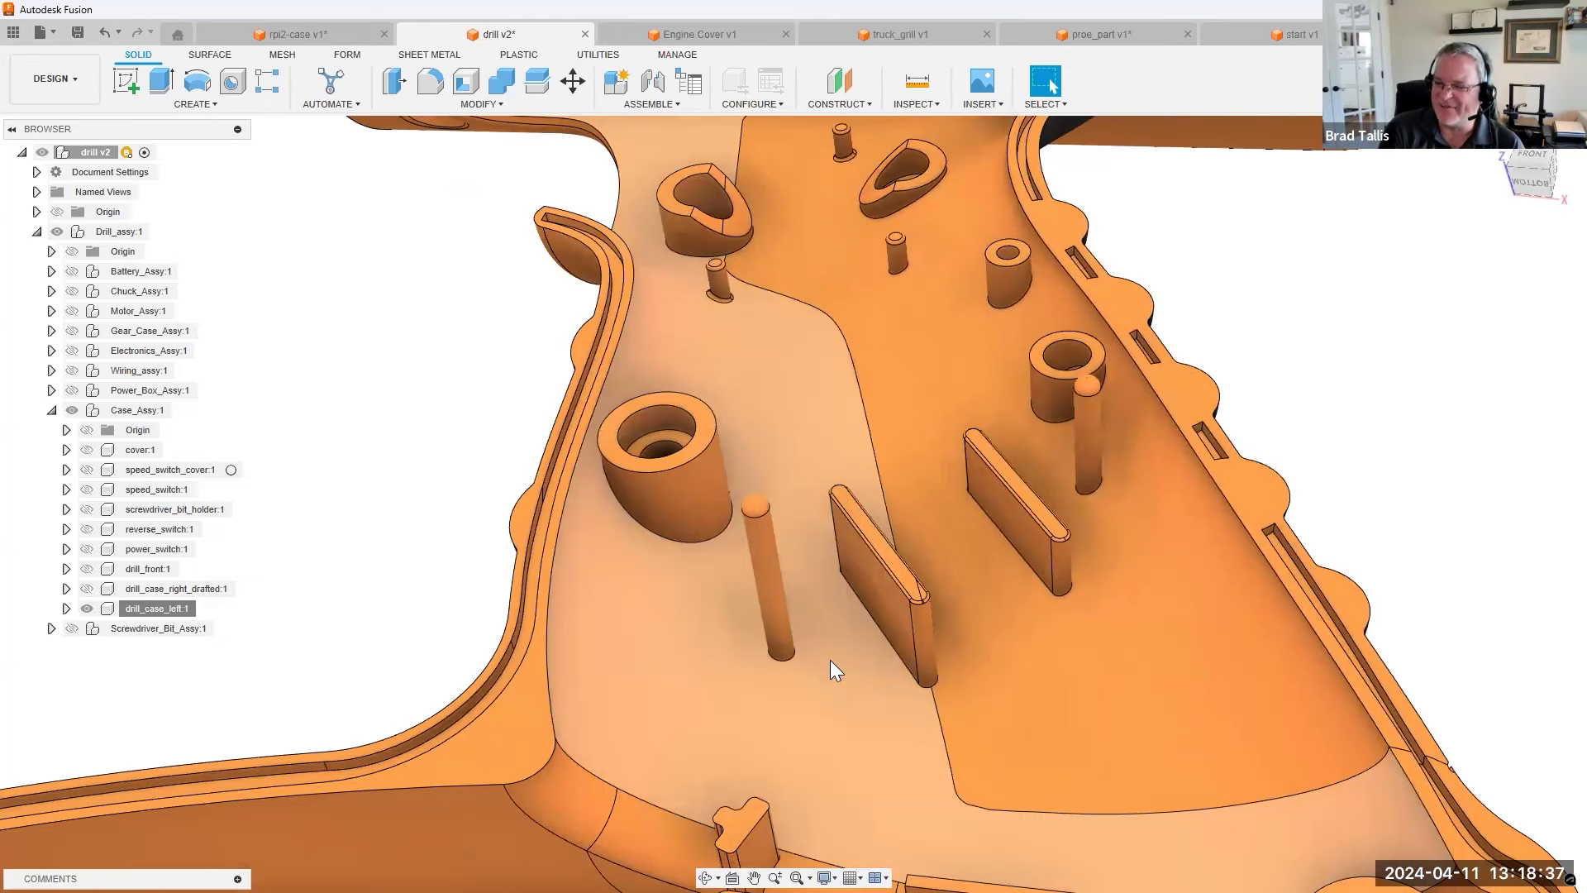
pyautogui.moveTo(672, 281)
pyautogui.keyDown('shift'); pyautogui.mouseDown(button='middle')
pyautogui.moveTo(547, 203)
pyautogui.moveTo(727, 314)
pyautogui.mouseUp(button='middle'); pyautogui.keyUp('shift')
pyautogui.moveTo(862, 463)
pyautogui.keyDown('shift'); pyautogui.mouseDown(button='middle')
pyautogui.moveTo(768, 549)
pyautogui.moveTo(994, 537)
pyautogui.moveTo(1057, 430)
pyautogui.moveTo(792, 626)
pyautogui.moveTo(840, 659)
pyautogui.moveTo(567, 492)
pyautogui.moveTo(457, 315)
pyautogui.mouseUp(button='middle'); pyautogui.keyUp('shift')
# Step: Try a translate face move on the slender pin beside the large boss, shifting its faces 0.01 in along X
pyautogui.rightClick(459, 318)
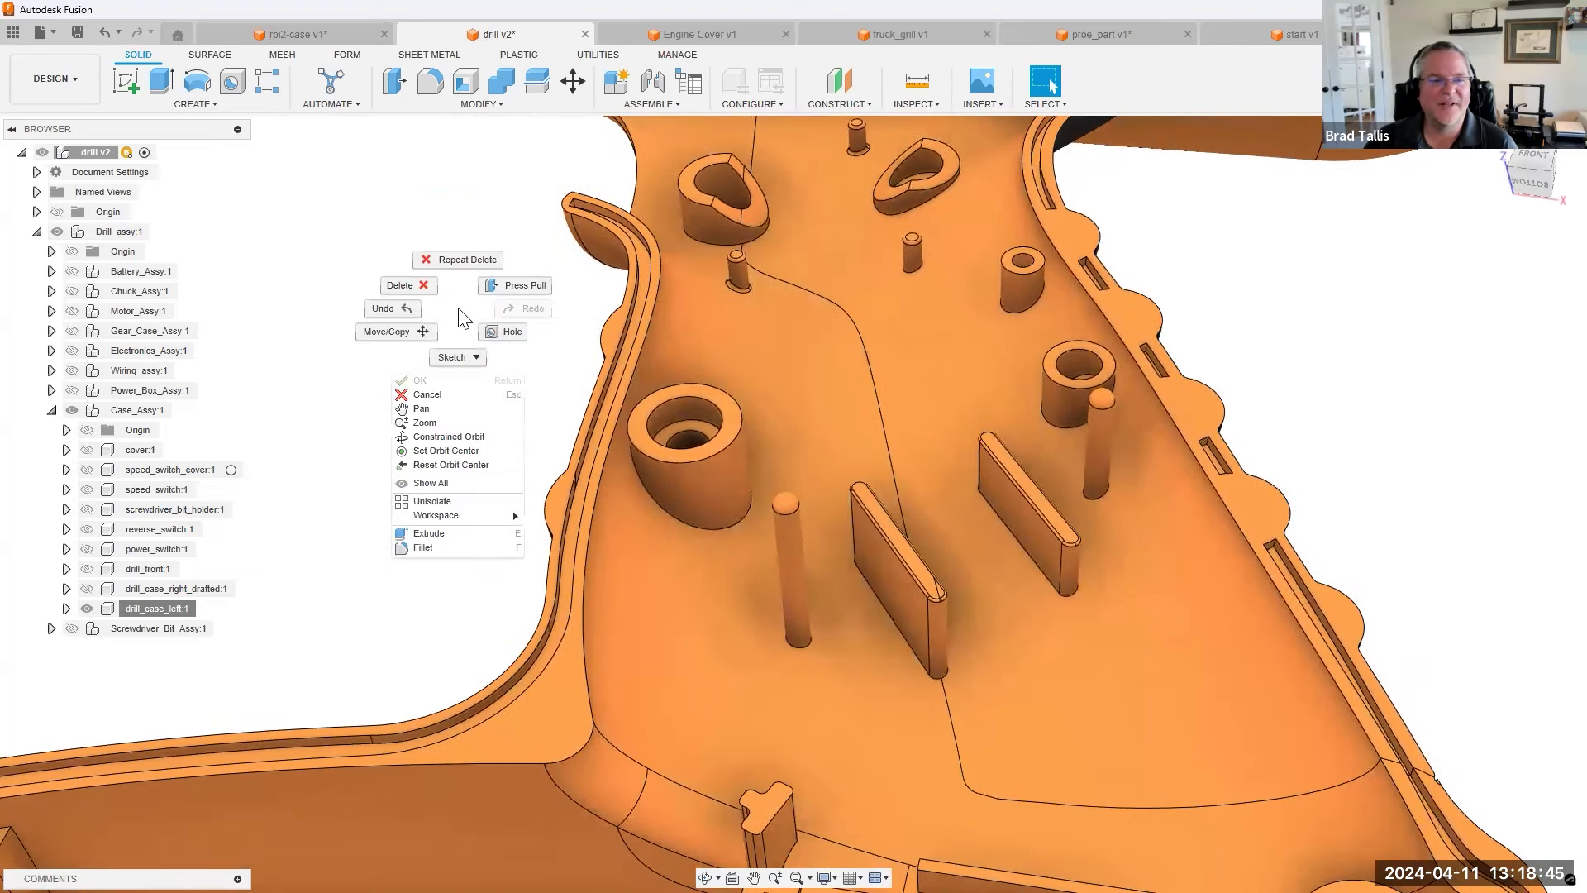
pyautogui.click(402, 329)
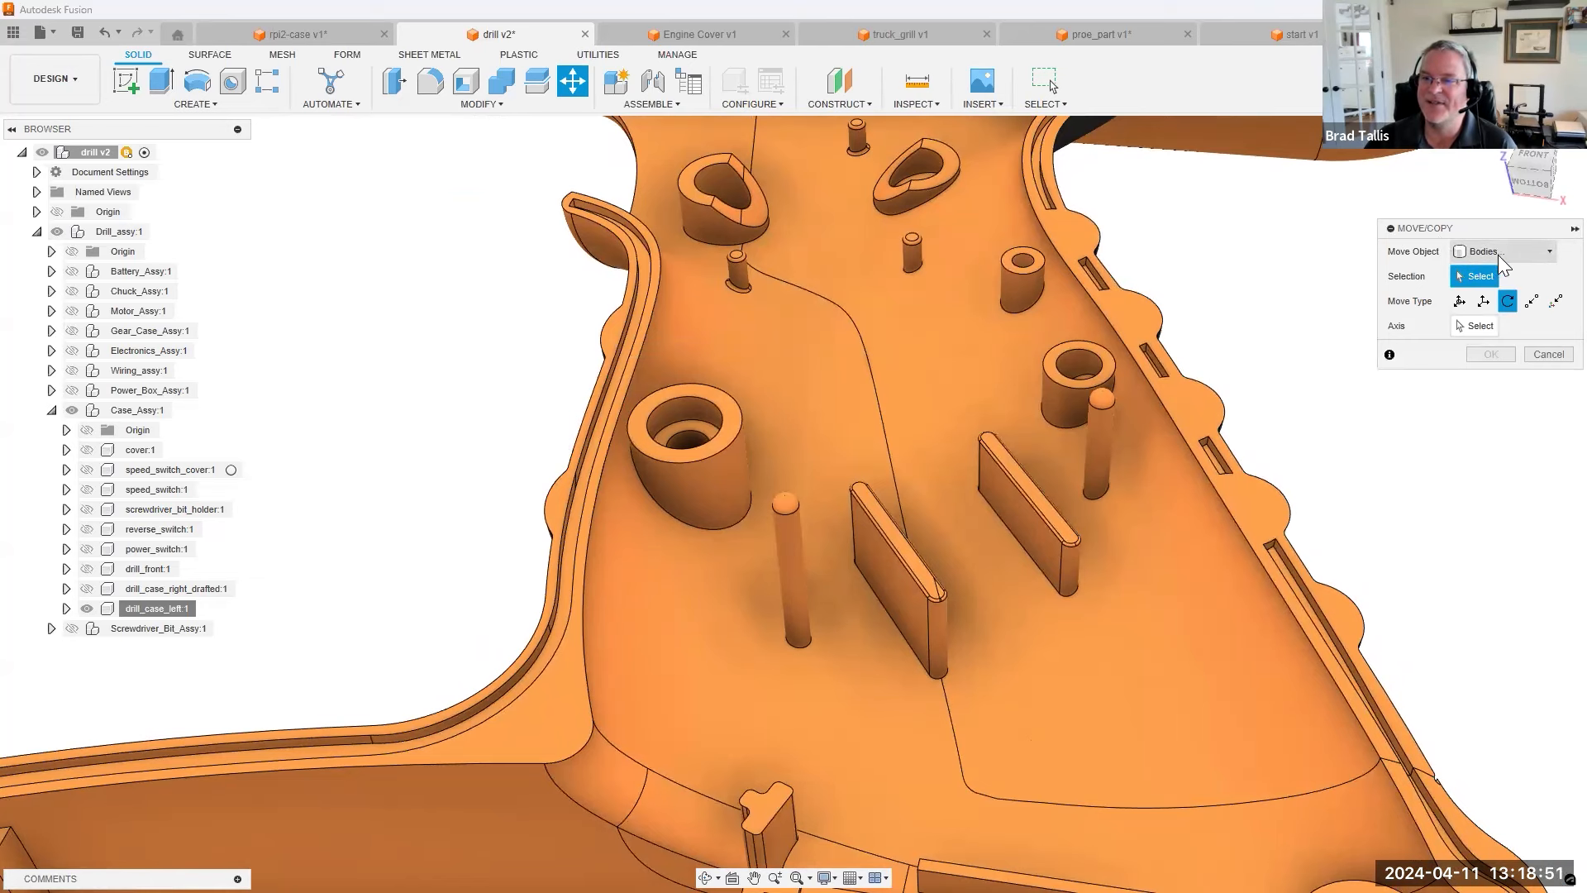
pyautogui.click(1500, 256)
pyautogui.click(1487, 306)
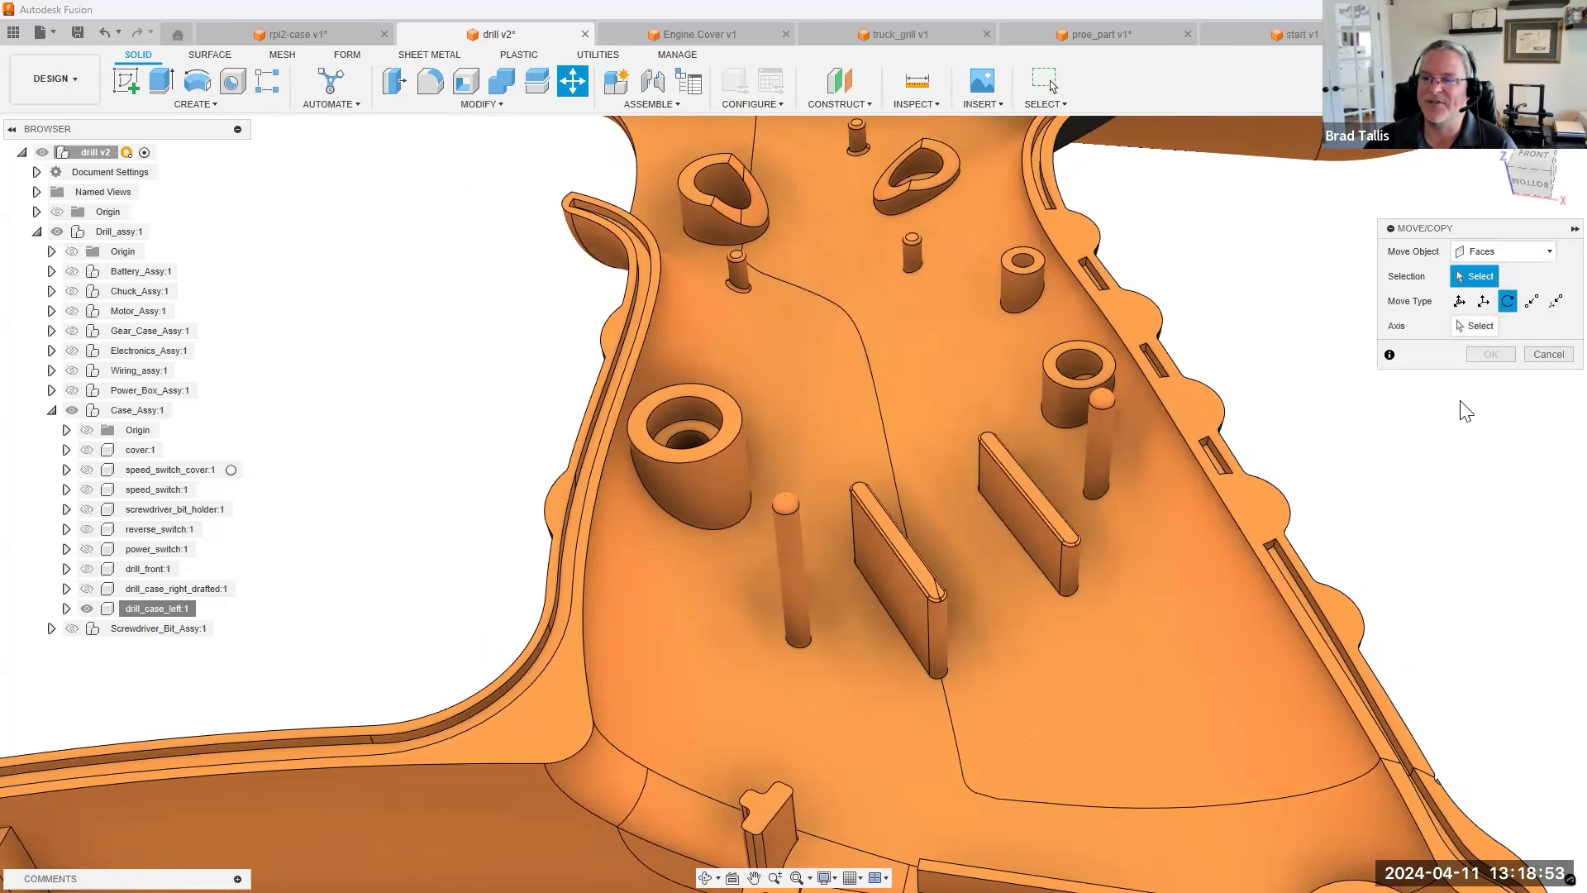
pyautogui.moveTo(921, 517)
pyautogui.keyDown('shift'); pyautogui.mouseDown(button='middle')
pyautogui.moveTo(805, 521)
pyautogui.moveTo(728, 471)
pyautogui.mouseUp(button='middle'); pyautogui.keyUp('shift')
pyautogui.moveTo(727, 471); pyautogui.dragTo(840, 569)
pyautogui.keyDown('shift'); pyautogui.moveTo(839, 569); pyautogui.dragTo(1405, 304, button='middle'); pyautogui.keyUp('shift')
pyautogui.click(1484, 304)
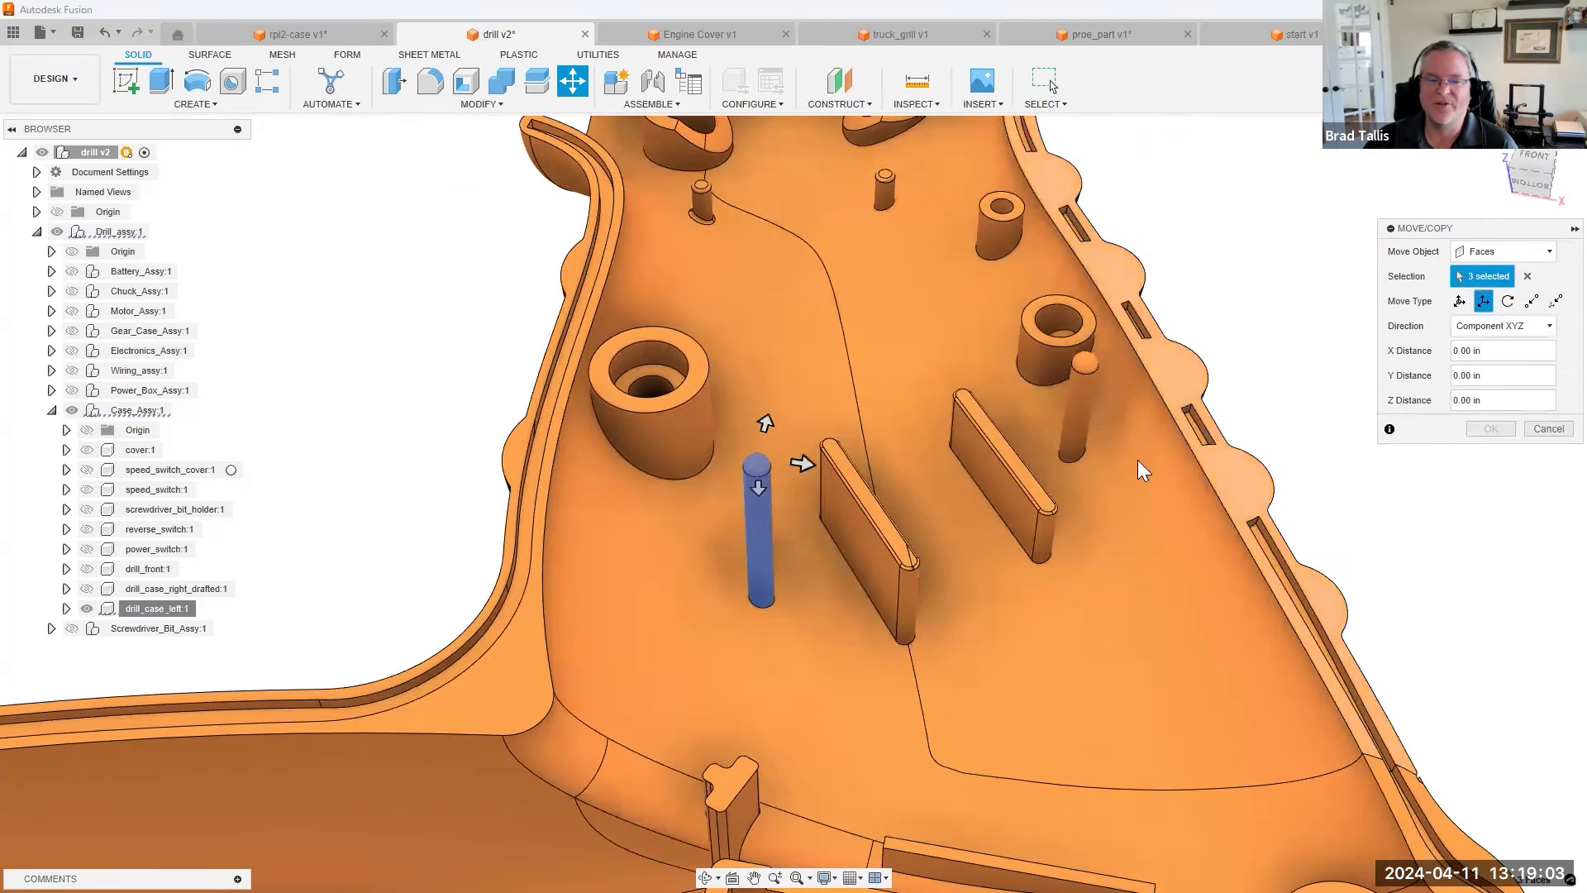
pyautogui.moveTo(814, 469); pyautogui.dragTo(820, 476)
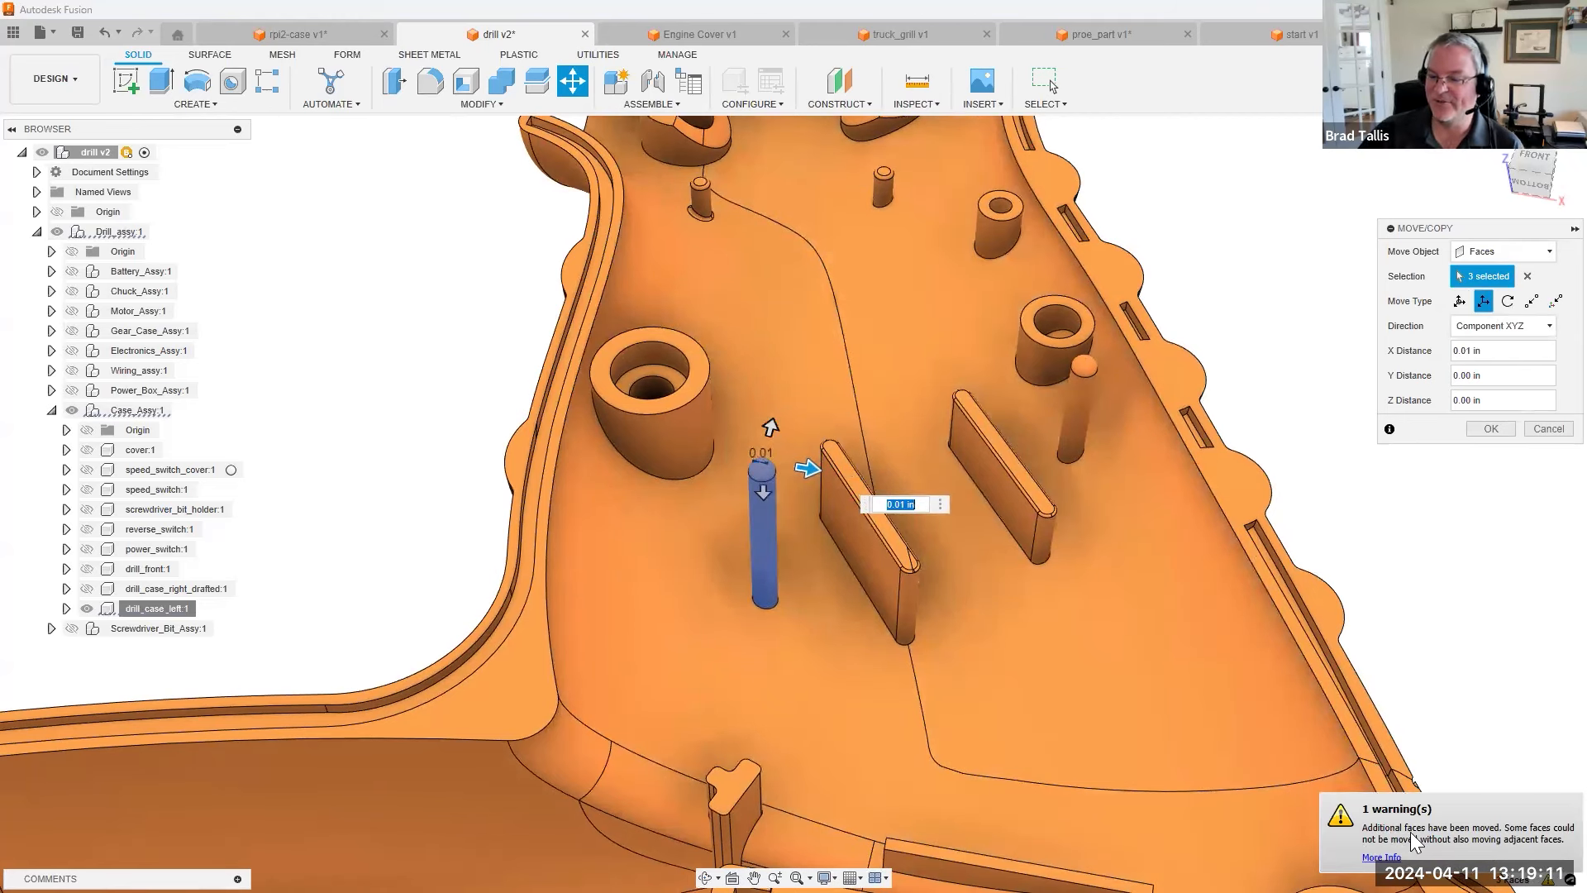
# Step: Try shifting the slender pin back and forth along X, ending at -0.156 in, and cancel the move
pyautogui.keyDown('shift'); pyautogui.moveTo(800, 537); pyautogui.dragTo(636, 519, button='middle'); pyautogui.keyUp('shift')
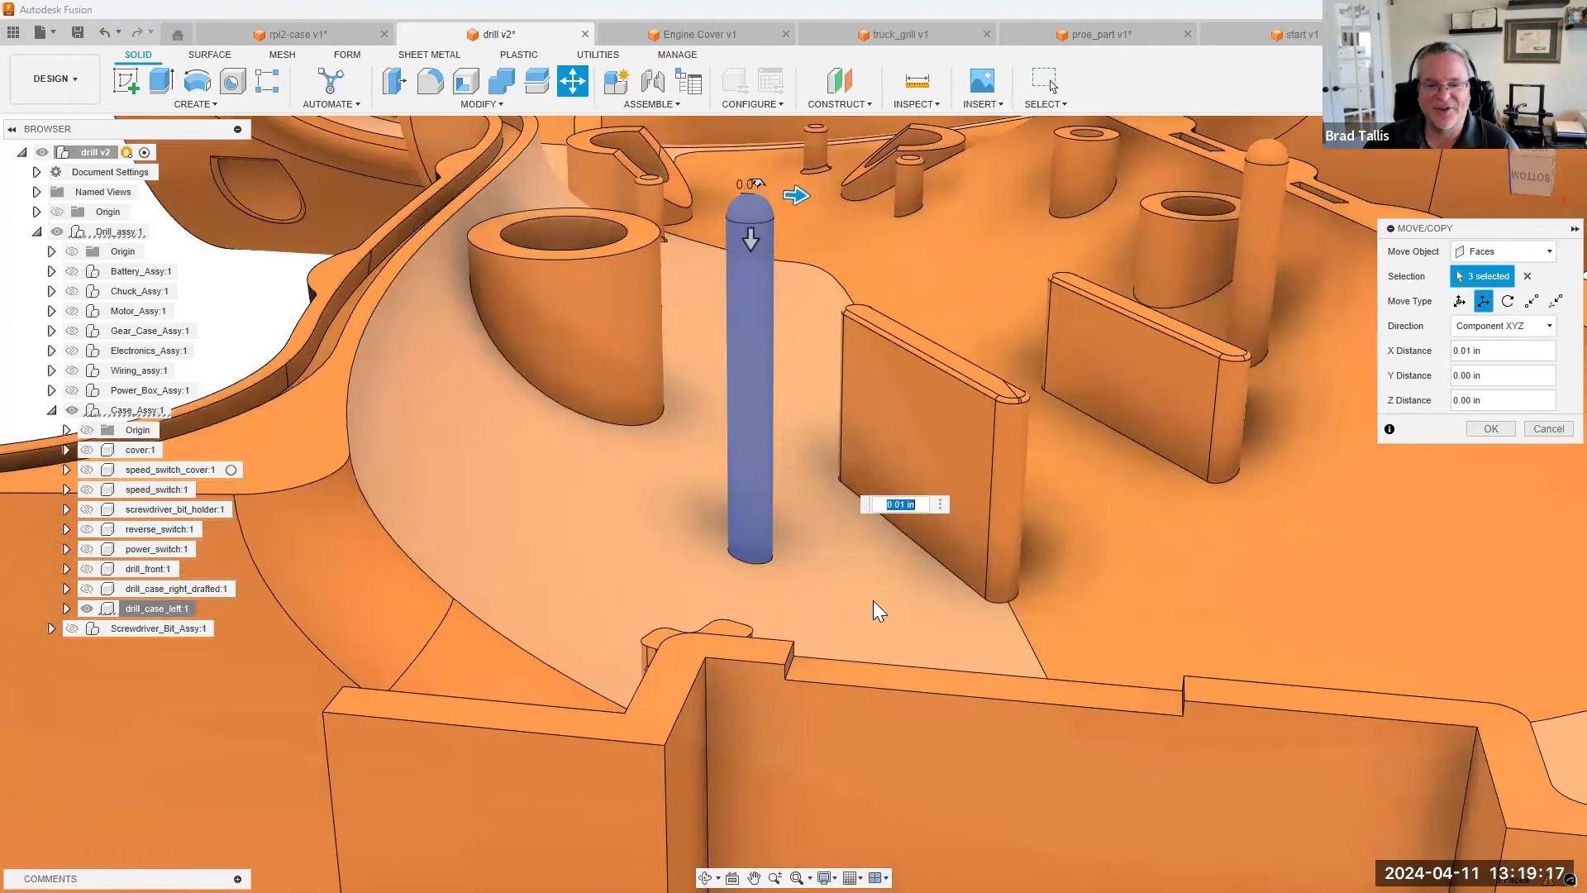
pyautogui.keyDown('shift'); pyautogui.moveTo(686, 375); pyautogui.dragTo(768, 220, button='middle'); pyautogui.keyUp('shift')
pyautogui.moveTo(794, 215); pyautogui.dragTo(815, 216)
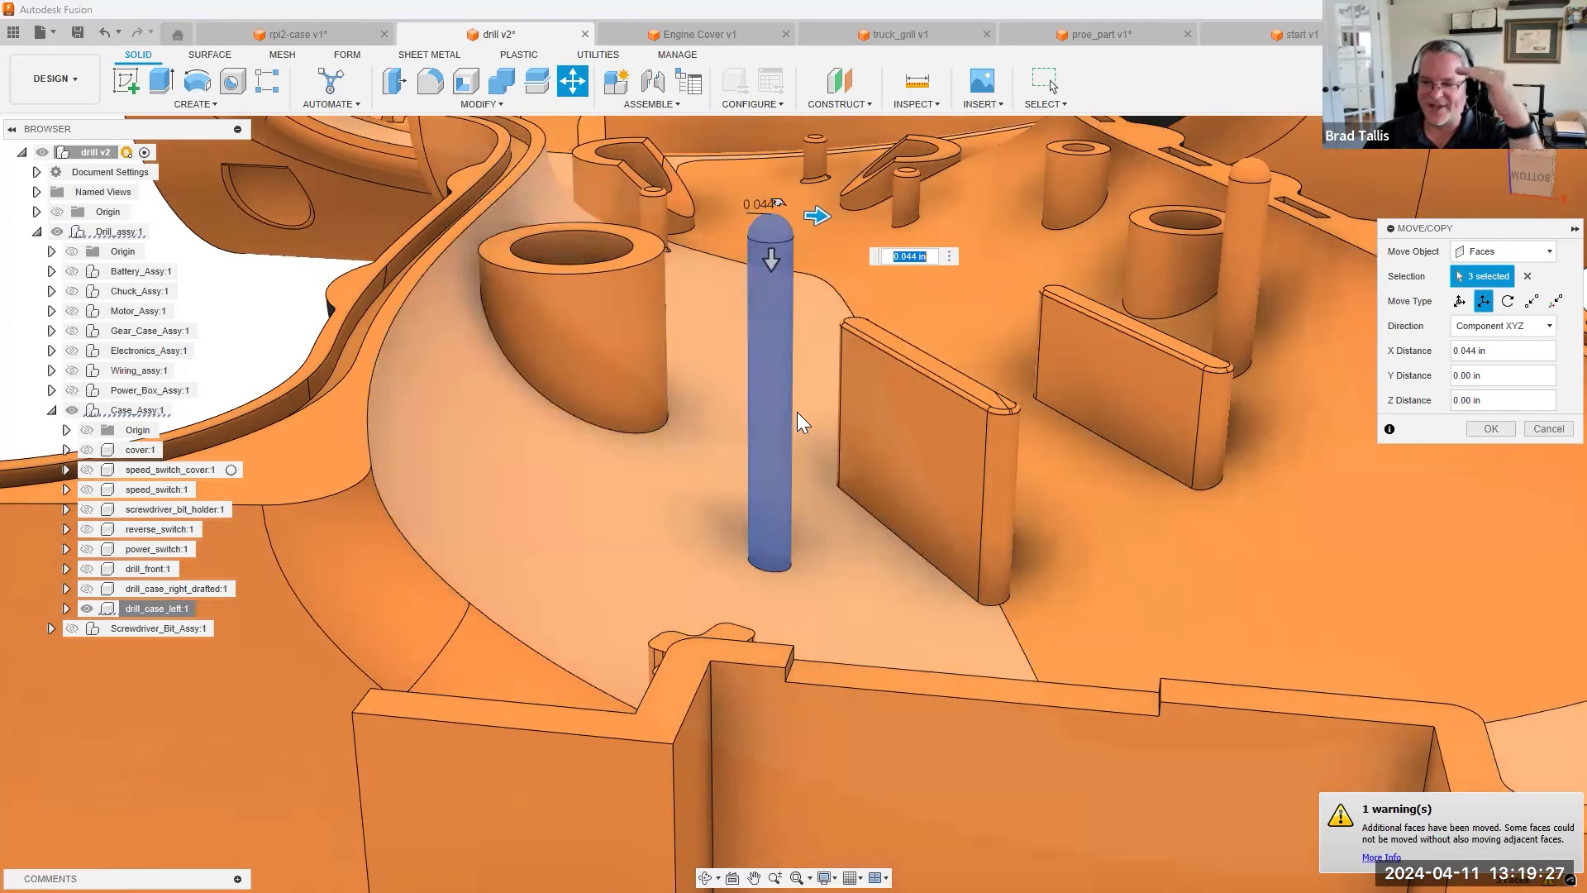
pyautogui.moveTo(813, 216); pyautogui.dragTo(660, 210)
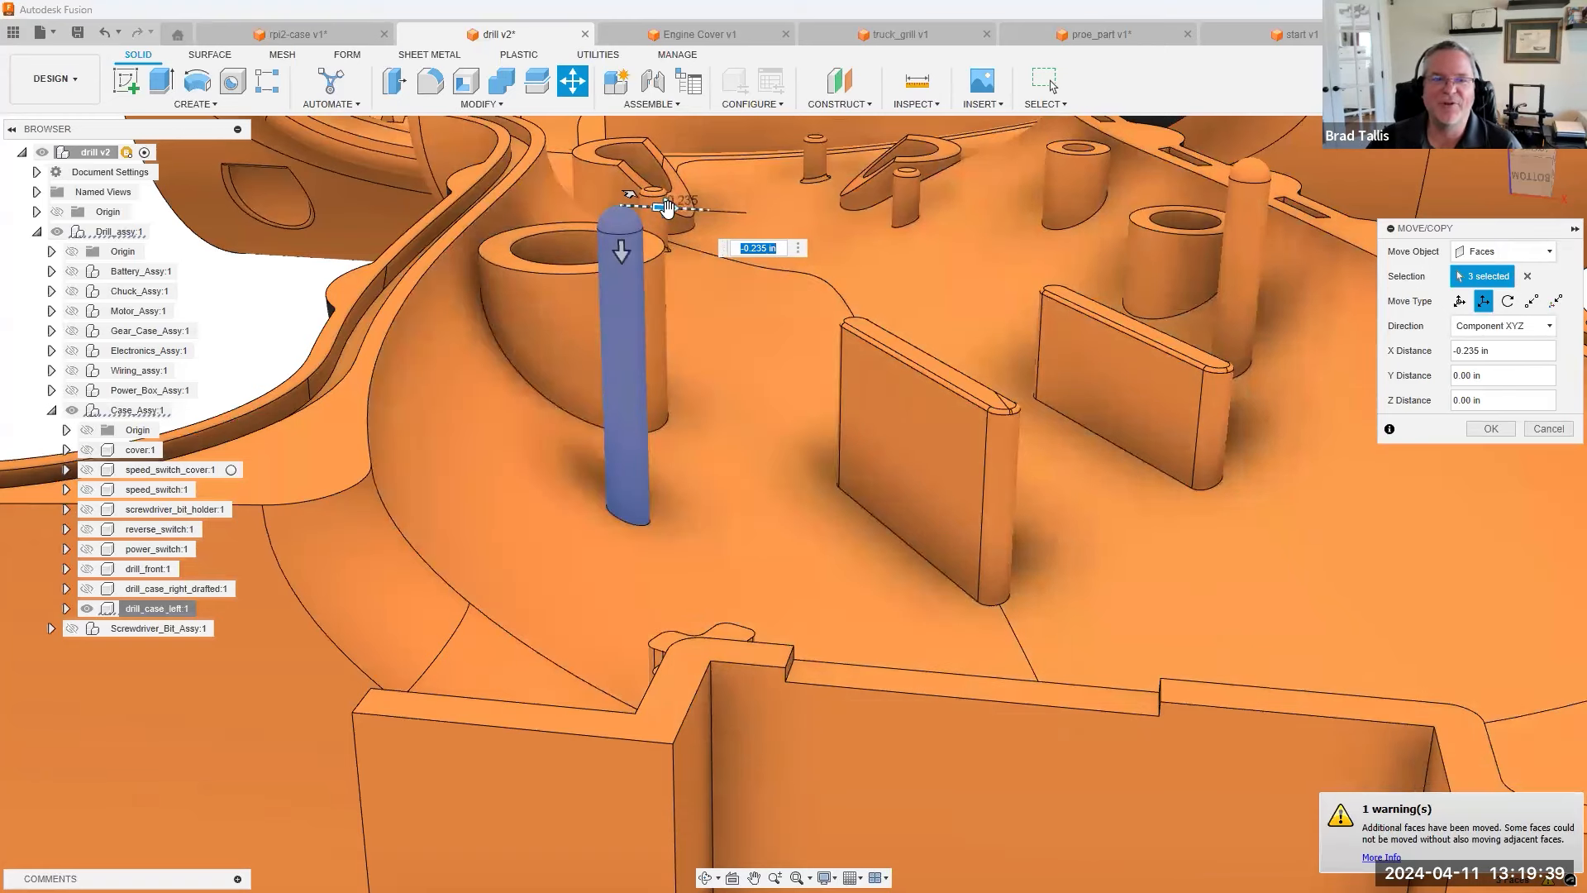
pyautogui.moveTo(668, 208); pyautogui.dragTo(707, 211)
pyautogui.keyDown('shift'); pyautogui.moveTo(725, 566); pyautogui.dragTo(658, 565, button='middle'); pyautogui.keyUp('shift')
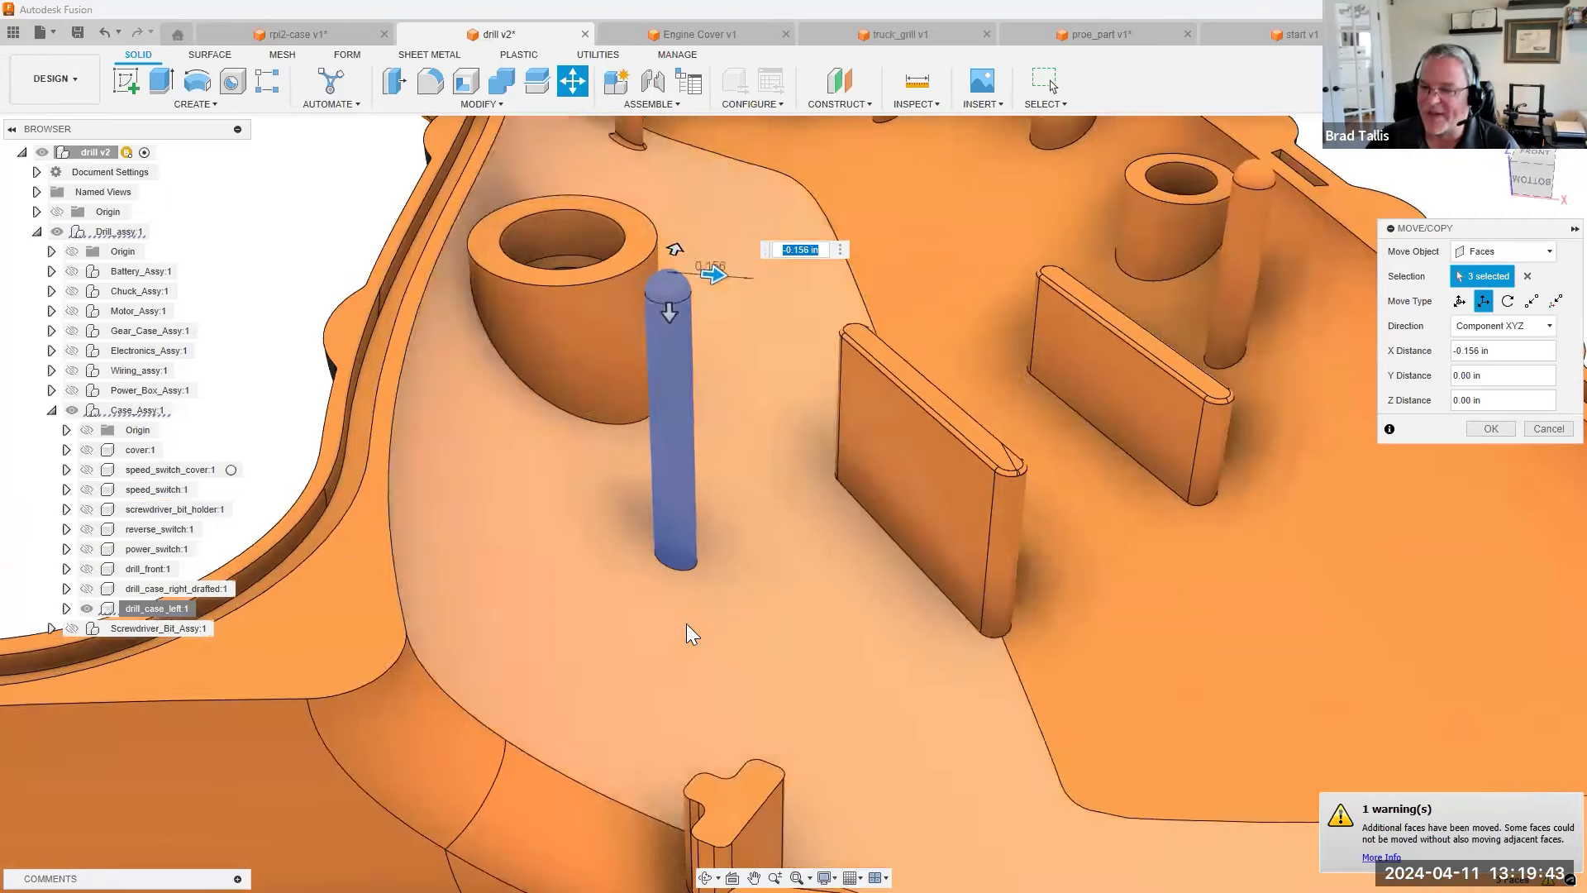
pyautogui.keyDown('shift'); pyautogui.moveTo(686, 625); pyautogui.dragTo(755, 641, button='middle'); pyautogui.keyUp('shift')
pyautogui.keyDown('shift'); pyautogui.moveTo(1202, 481); pyautogui.dragTo(1405, 446, button='middle'); pyautogui.keyUp('shift')
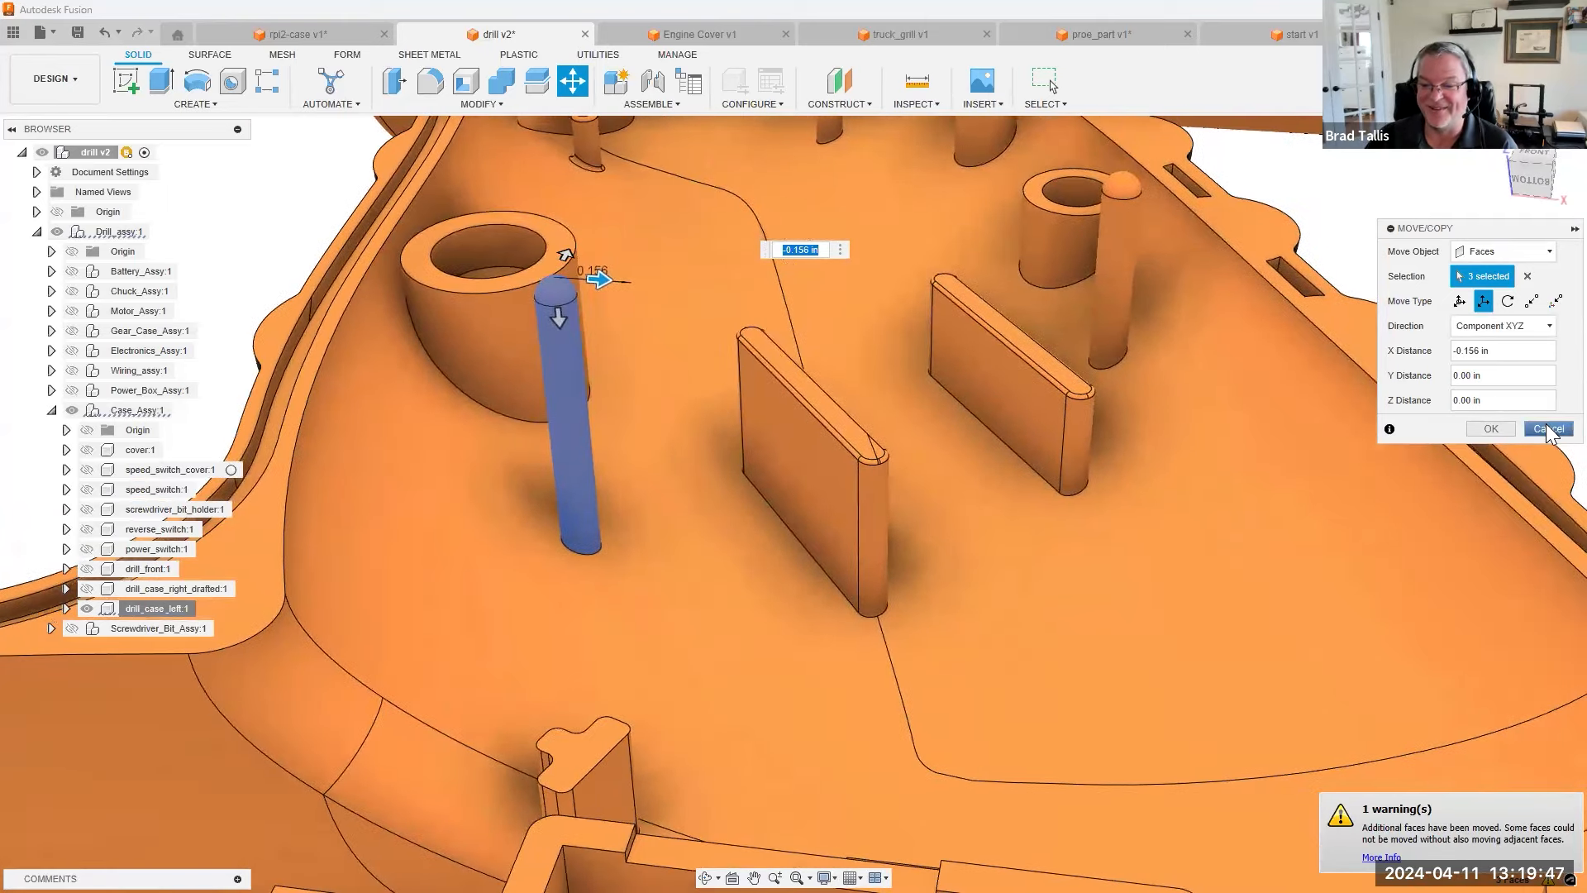
pyautogui.click(1548, 429)
# Step: Translate all the faces of the thin rib nearest the scalloped rim -0.068 in along X with Move/Copy
pyautogui.keyDown('shift'); pyautogui.moveTo(1455, 380); pyautogui.dragTo(1247, 252, button='middle'); pyautogui.keyUp('shift')
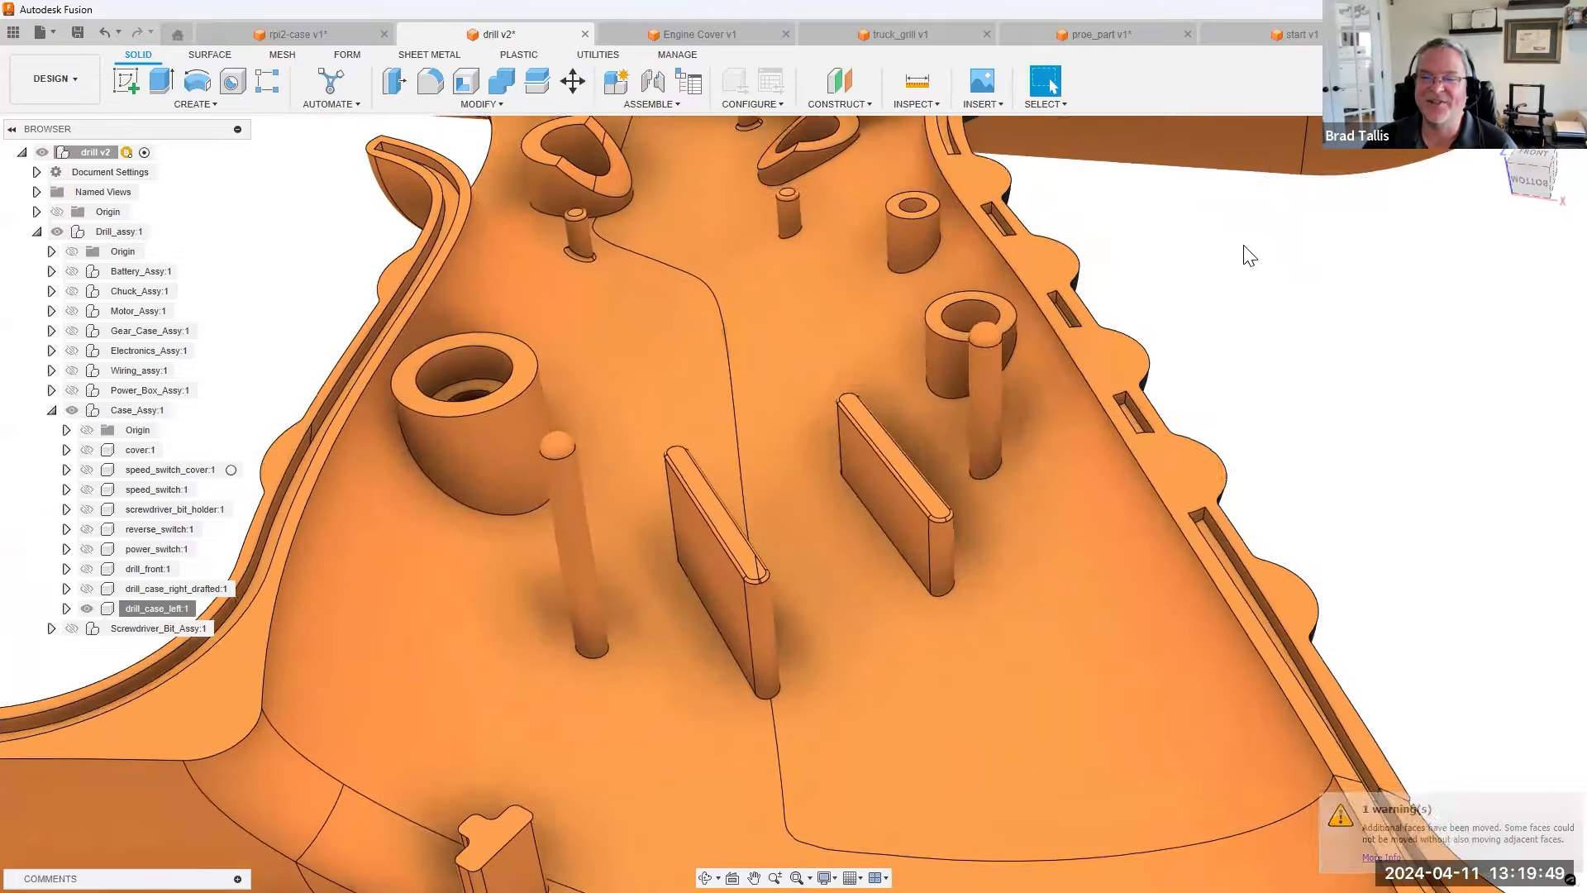
pyautogui.rightClick(1247, 251)
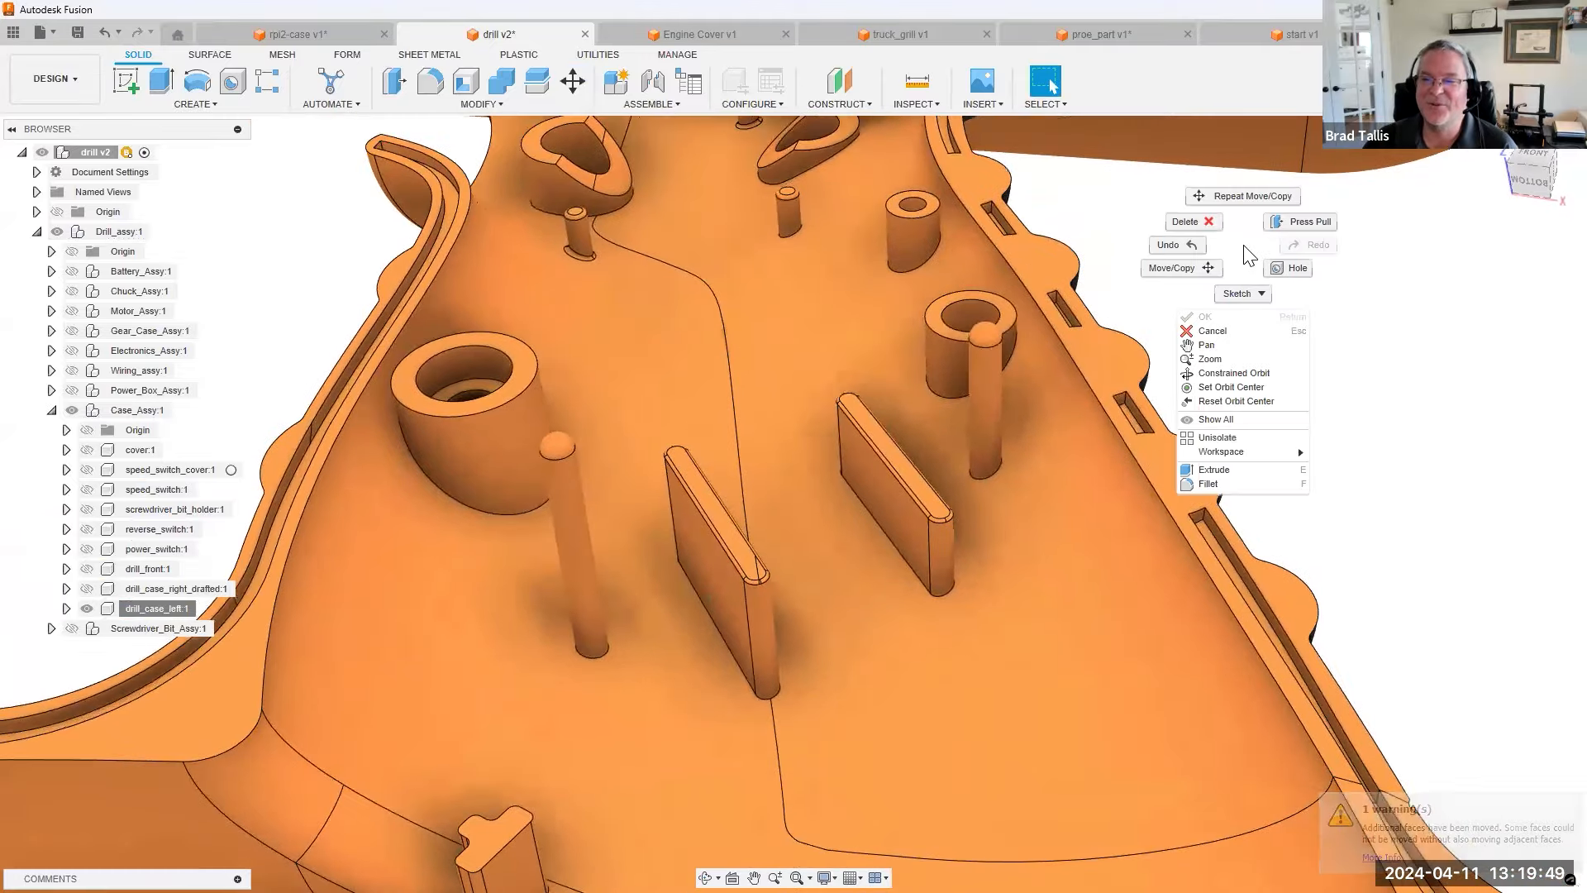
pyautogui.click(1204, 273)
pyautogui.moveTo(963, 453)
pyautogui.keyDown('shift'); pyautogui.mouseDown(button='middle')
pyautogui.moveTo(789, 393)
pyautogui.moveTo(808, 438)
pyautogui.moveTo(808, 418)
pyautogui.mouseUp(button='middle'); pyautogui.keyUp('shift')
pyautogui.click(1509, 259)
pyautogui.click(1483, 299)
pyautogui.moveTo(805, 420); pyautogui.dragTo(962, 723)
pyautogui.keyDown('shift'); pyautogui.moveTo(1000, 703); pyautogui.dragTo(1356, 326, button='middle'); pyautogui.keyUp('shift')
pyautogui.click(1484, 301)
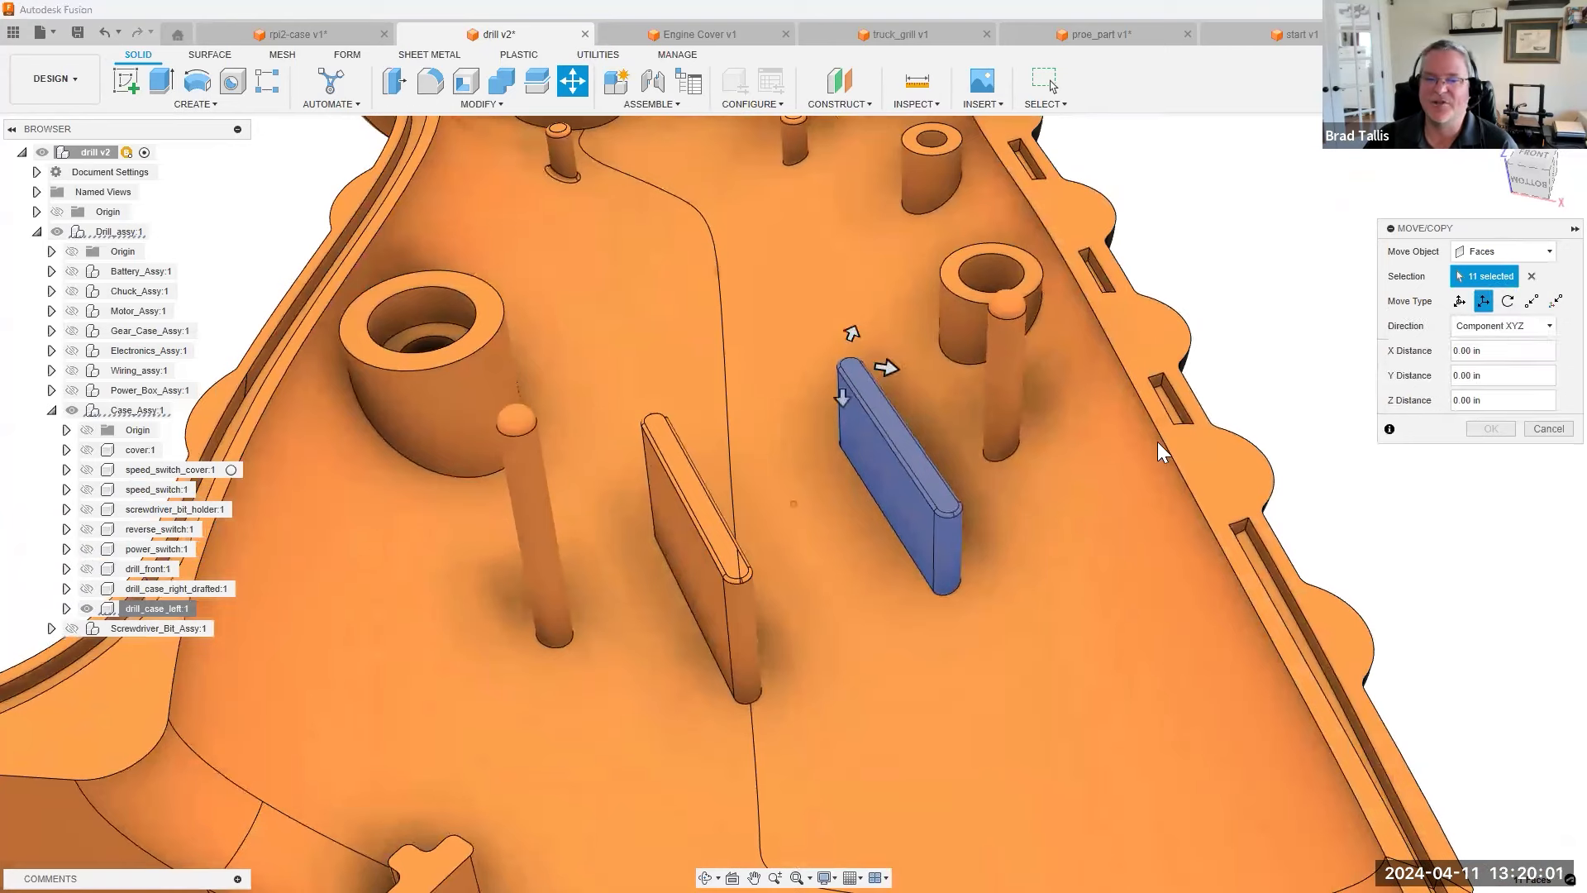
pyautogui.moveTo(879, 365); pyautogui.dragTo(829, 372)
pyautogui.keyDown('shift'); pyautogui.moveTo(820, 463); pyautogui.dragTo(757, 344, button='middle'); pyautogui.keyUp('shift')
pyautogui.moveTo(757, 343); pyautogui.dragTo(727, 340)
pyautogui.keyDown('shift'); pyautogui.moveTo(727, 339); pyautogui.dragTo(1160, 307, button='middle'); pyautogui.keyUp('shift')
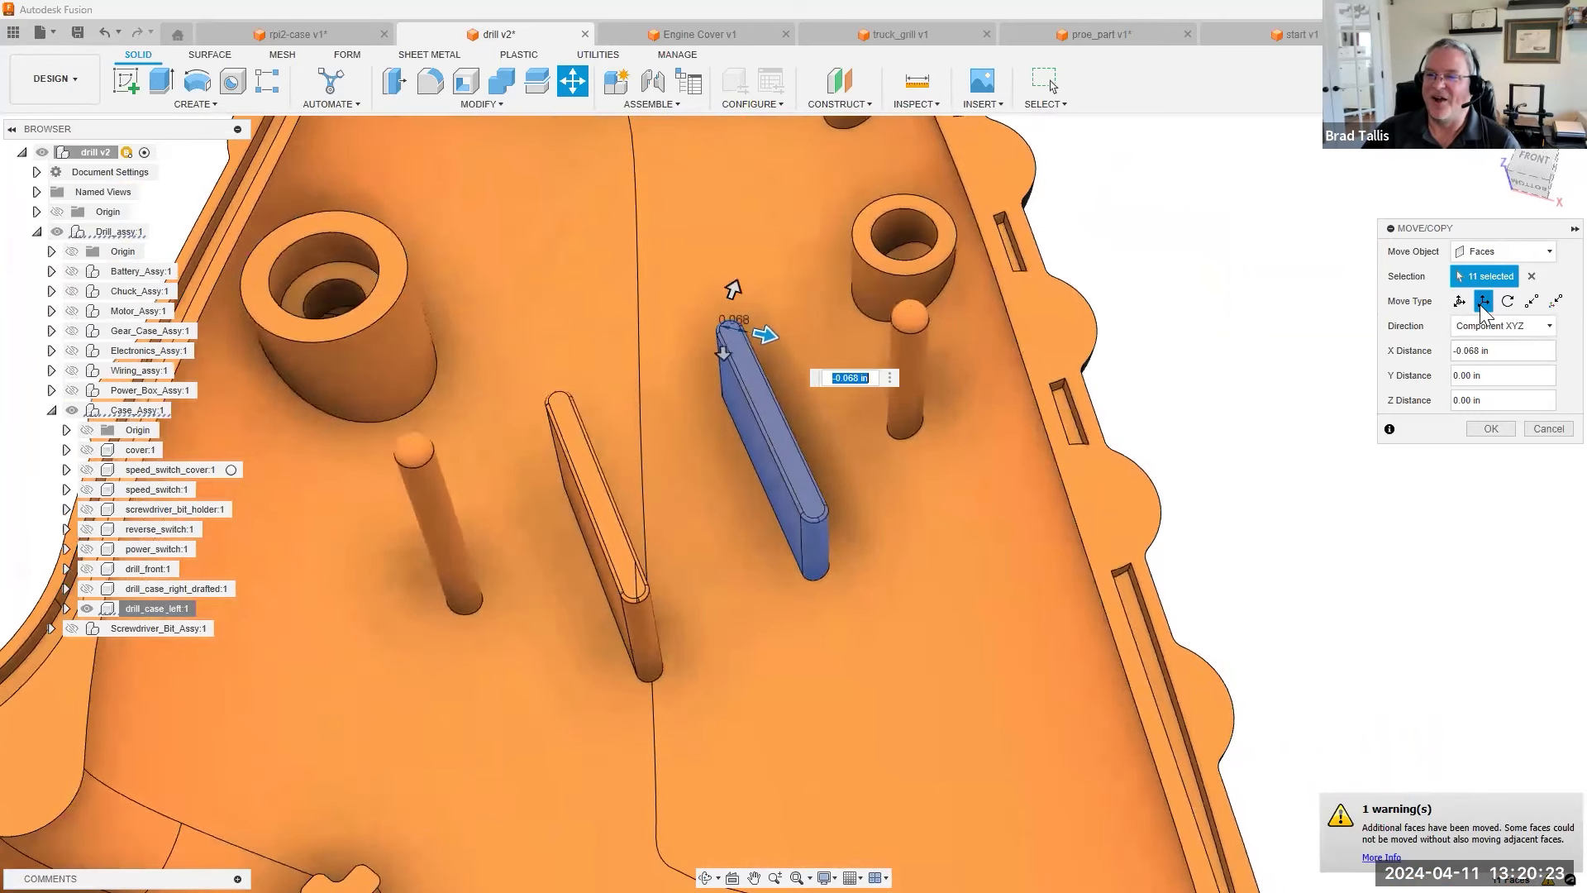
# Step: Try a free move of the thin rib's faces with a repositioned pivot, shifting them 0.014 in along Y
pyautogui.click(1460, 303)
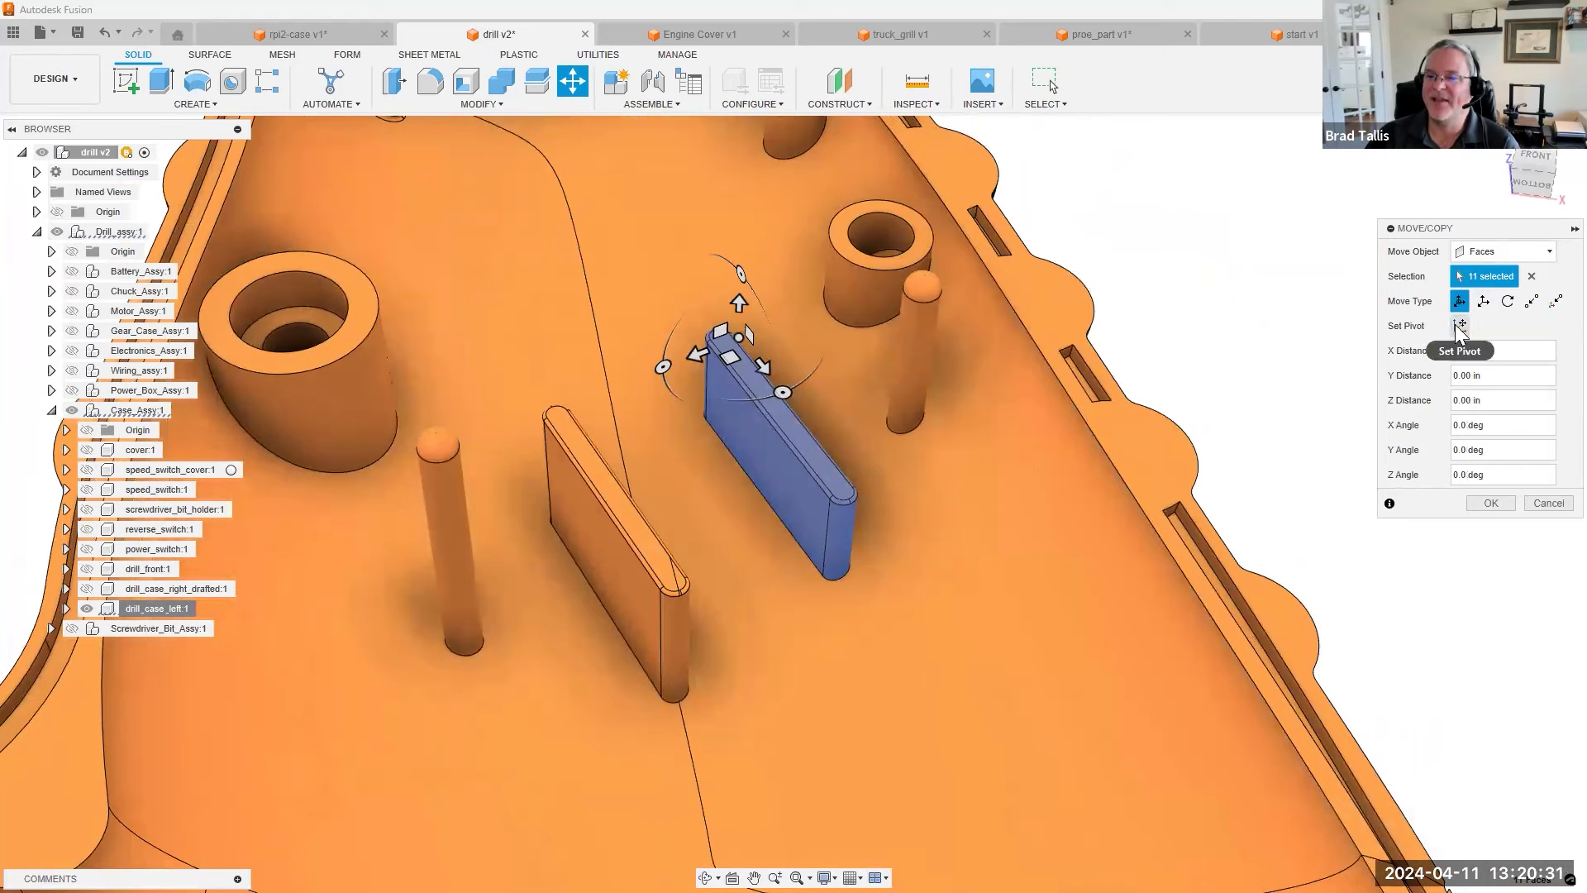
pyautogui.click(1459, 325)
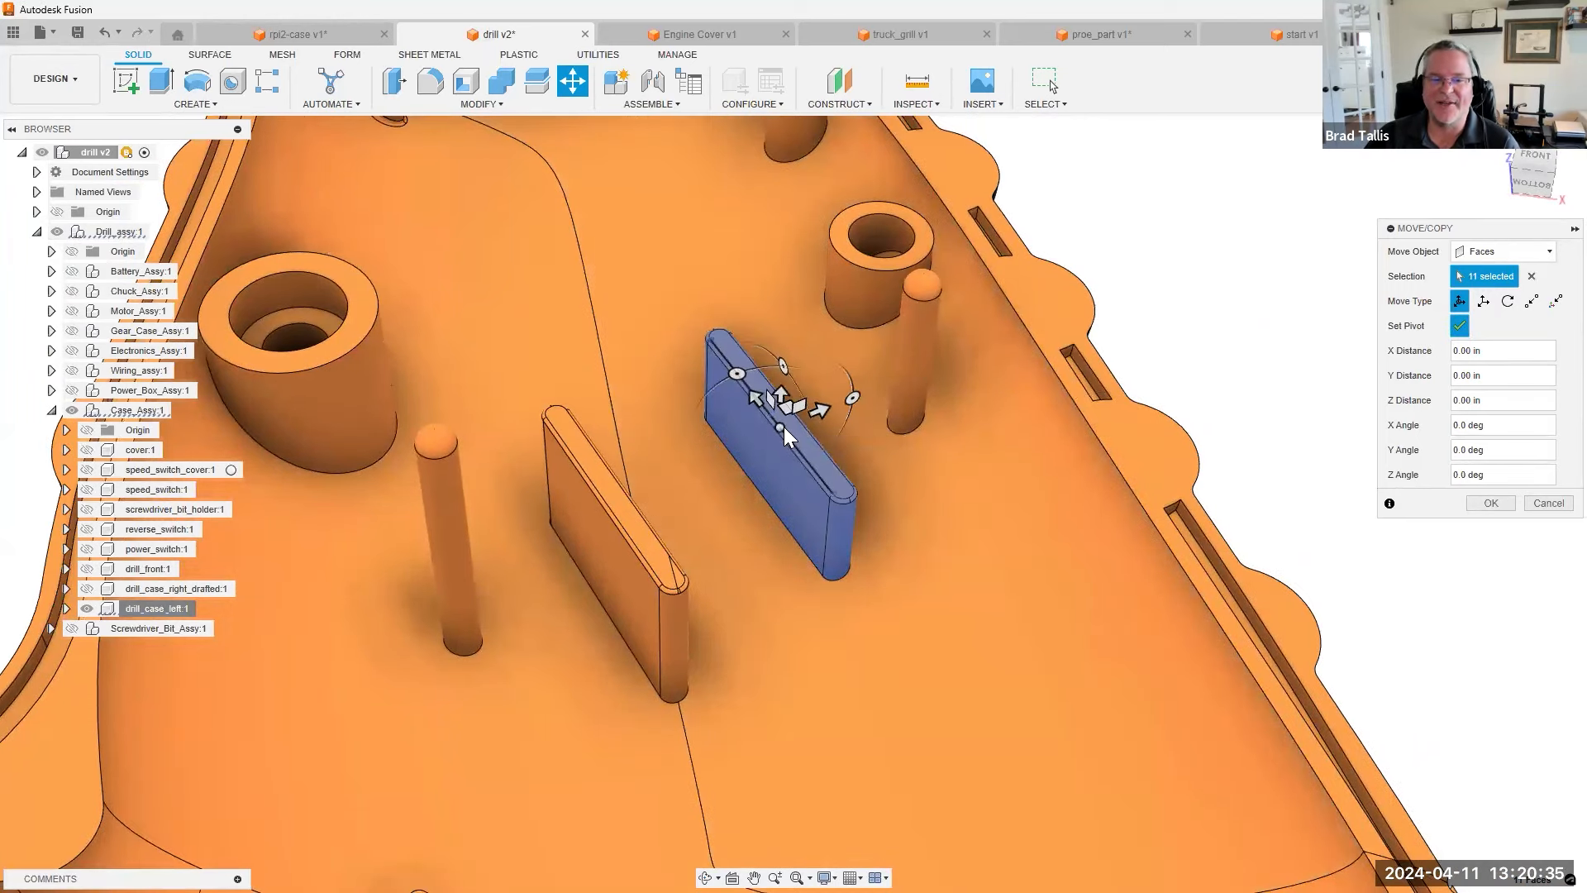
pyautogui.keyDown('shift'); pyautogui.moveTo(797, 456); pyautogui.dragTo(721, 392, button='middle'); pyautogui.keyUp('shift')
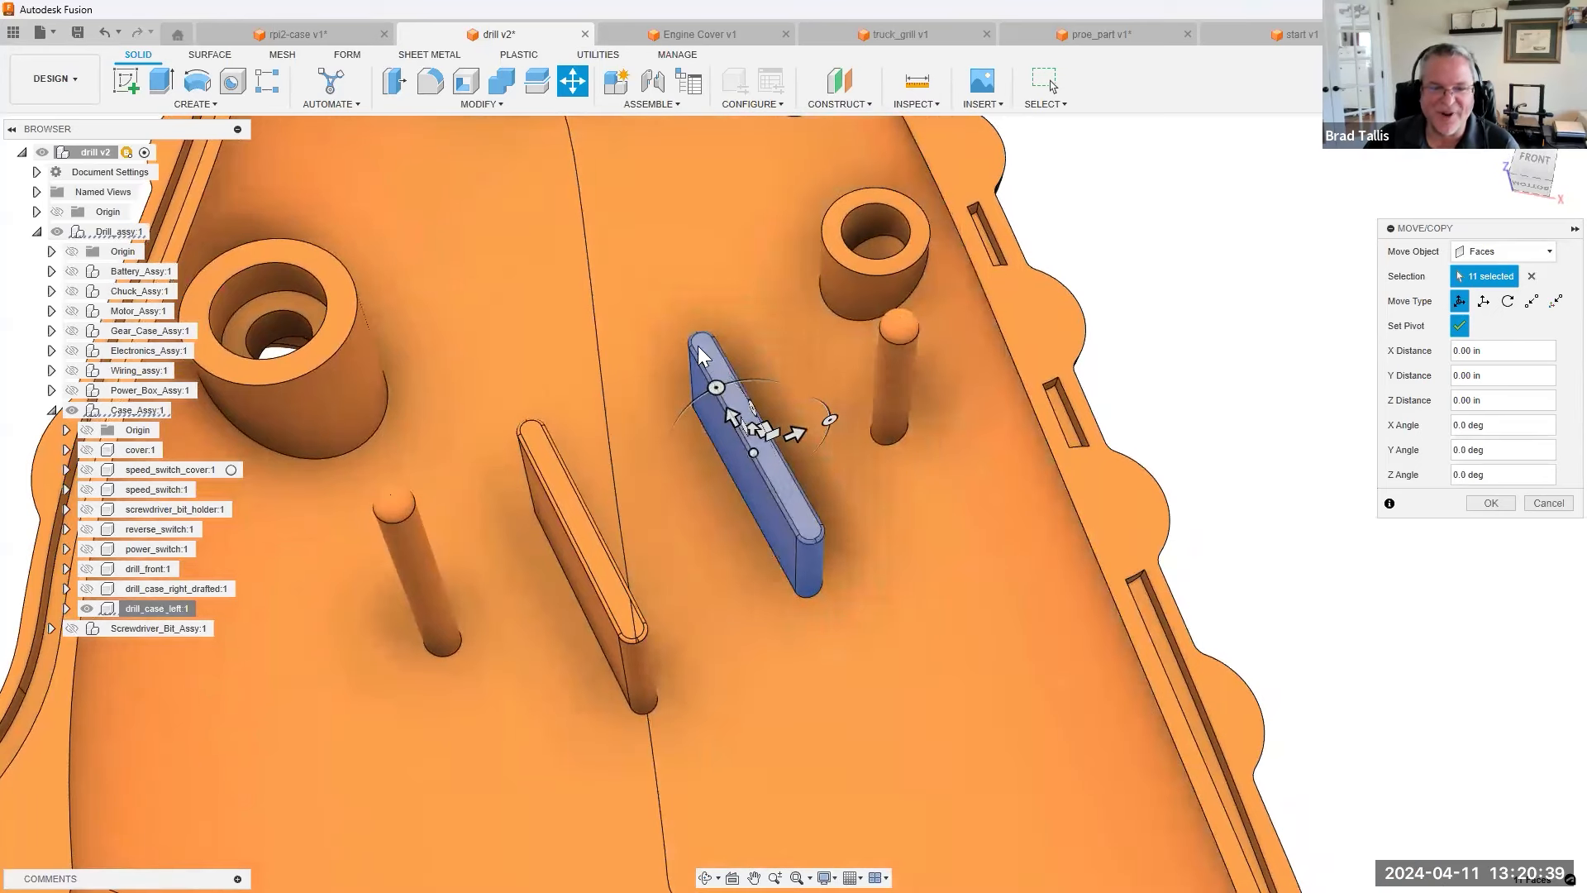
pyautogui.keyDown('shift'); pyautogui.moveTo(804, 469); pyautogui.dragTo(766, 466, button='middle'); pyautogui.keyUp('shift')
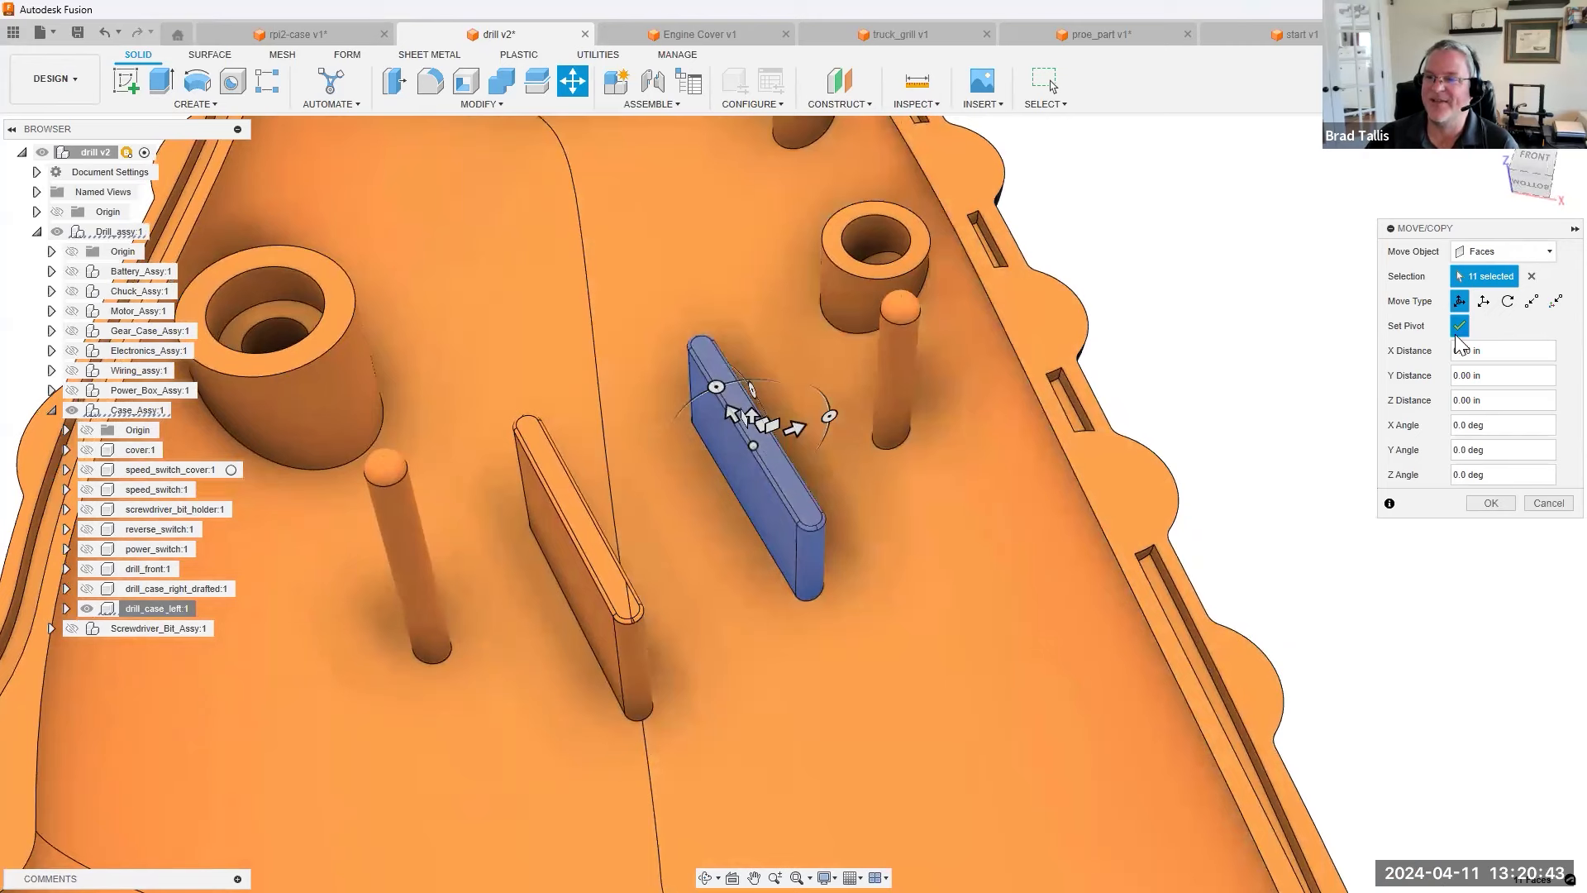
pyautogui.click(726, 414)
pyautogui.moveTo(724, 413)
pyautogui.mouseDown()
pyautogui.moveTo(742, 442)
pyautogui.moveTo(726, 411)
pyautogui.mouseUp()
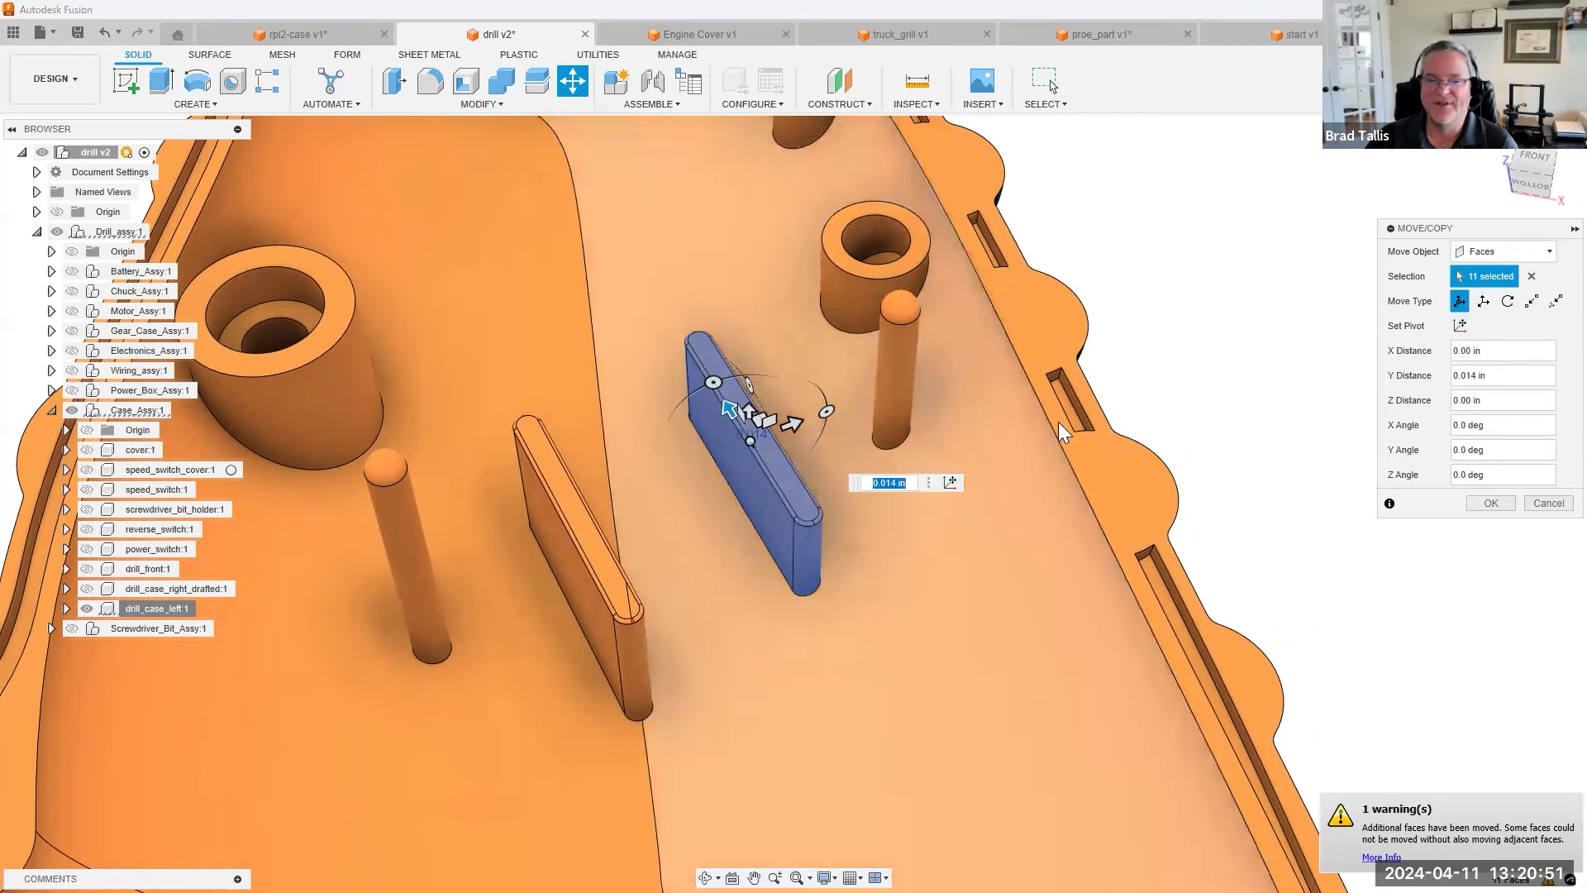
pyautogui.scroll(-1, 1059, 420)
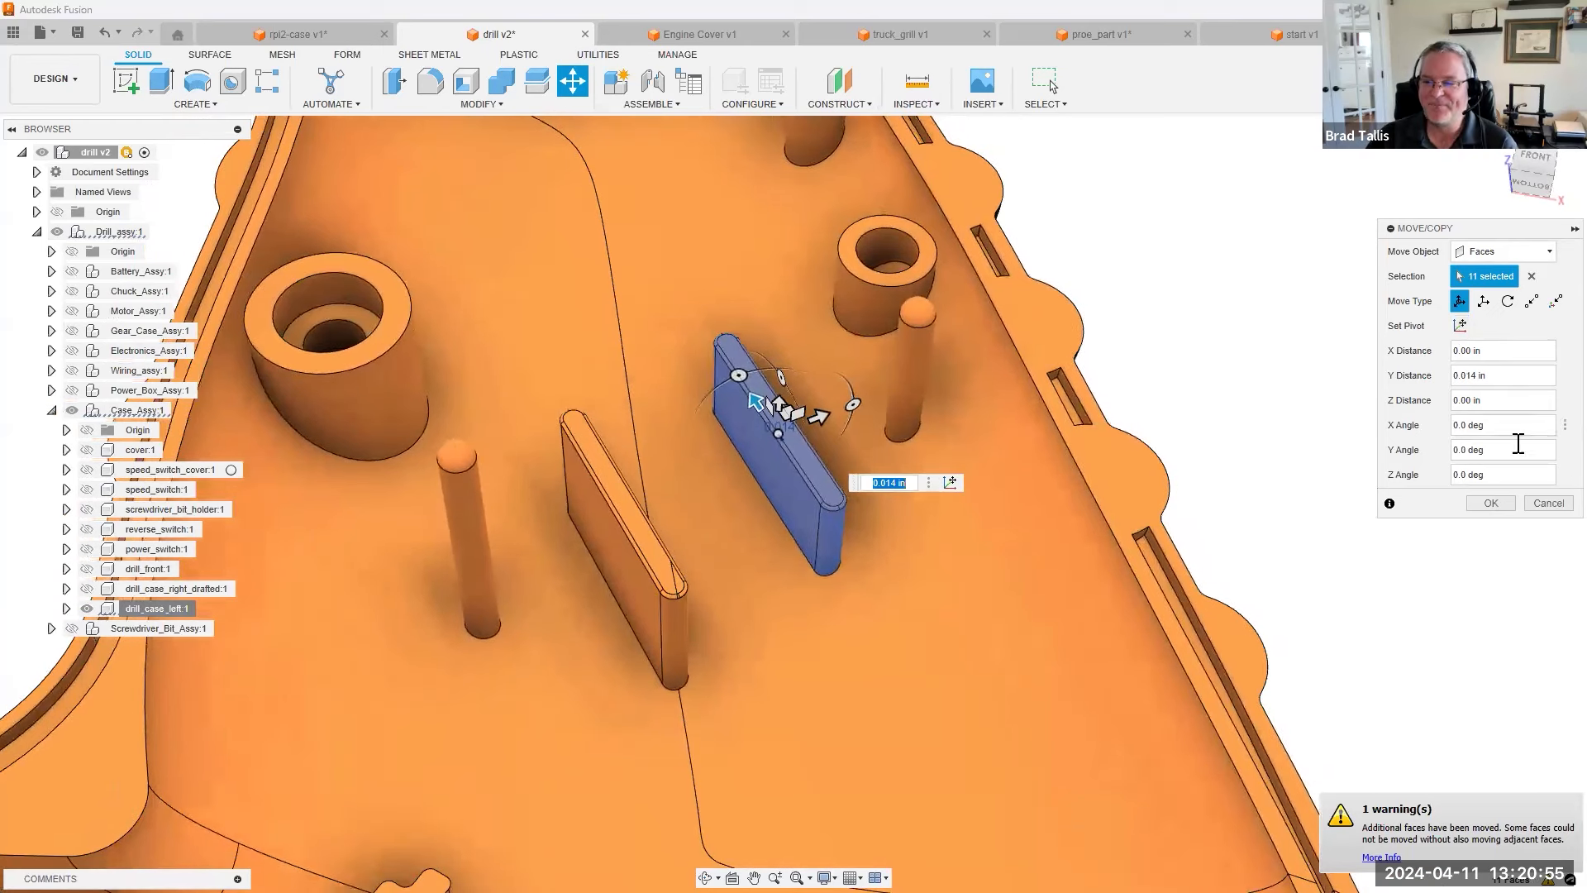
pyautogui.click(1536, 500)
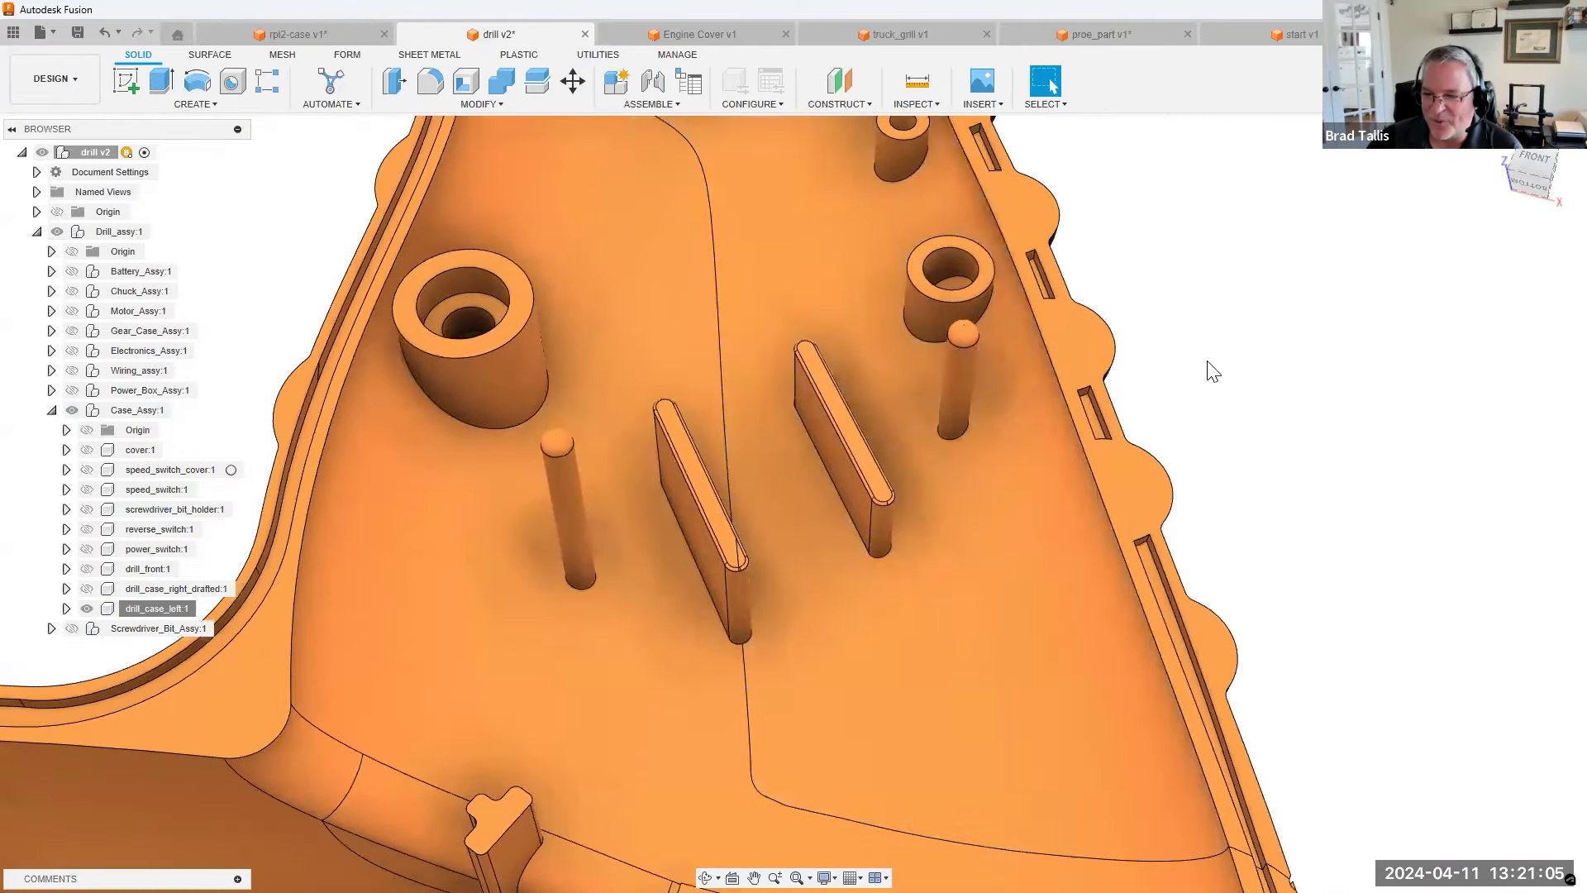
# Step: Try to translate all the faces of both thin ribs together -0.055 in along X with Move/Copy
pyautogui.rightClick(1247, 269)
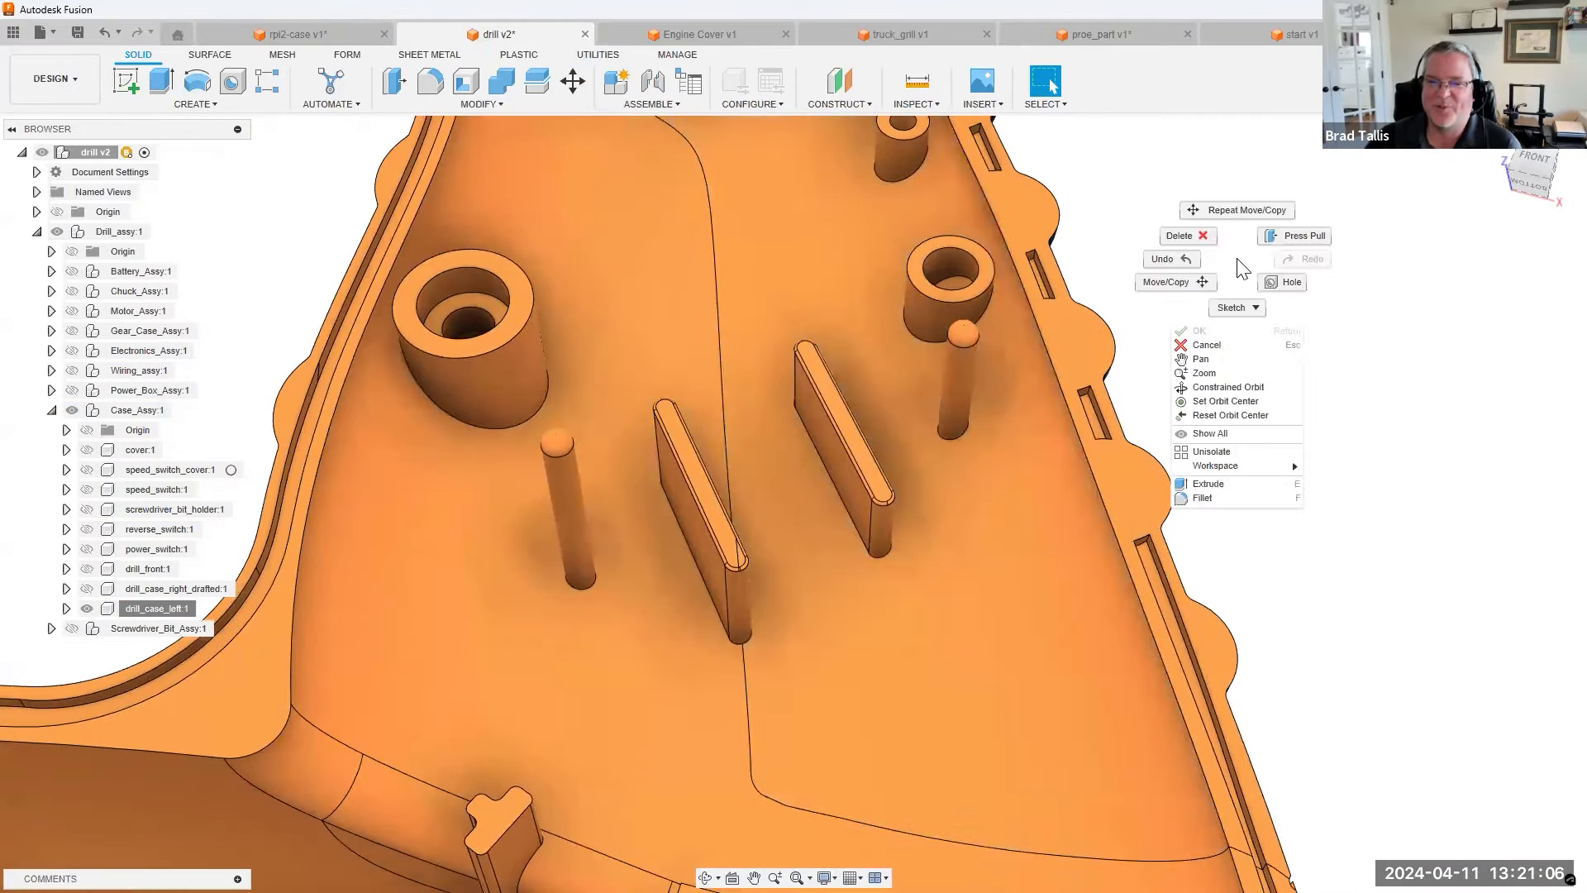
pyautogui.click(1185, 279)
pyautogui.click(1489, 250)
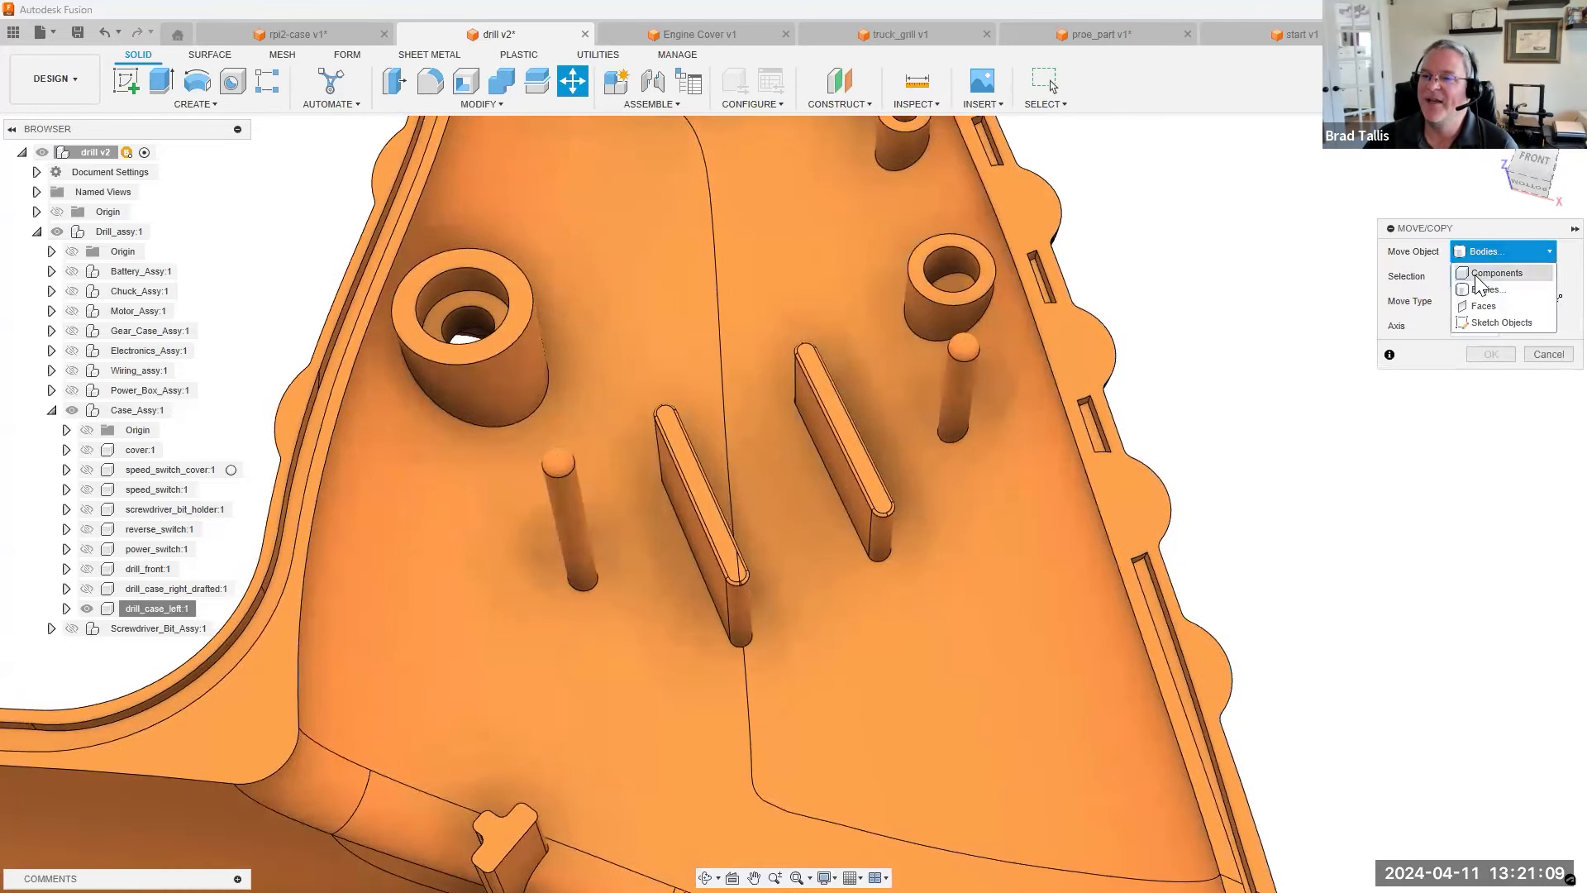
pyautogui.click(1479, 307)
pyautogui.keyDown('shift'); pyautogui.moveTo(1322, 348); pyautogui.dragTo(651, 340, button='middle'); pyautogui.keyUp('shift')
pyautogui.moveTo(645, 348); pyautogui.dragTo(896, 655)
pyautogui.keyDown('shift'); pyautogui.moveTo(1158, 397); pyautogui.dragTo(1423, 300, button='middle'); pyautogui.keyUp('shift')
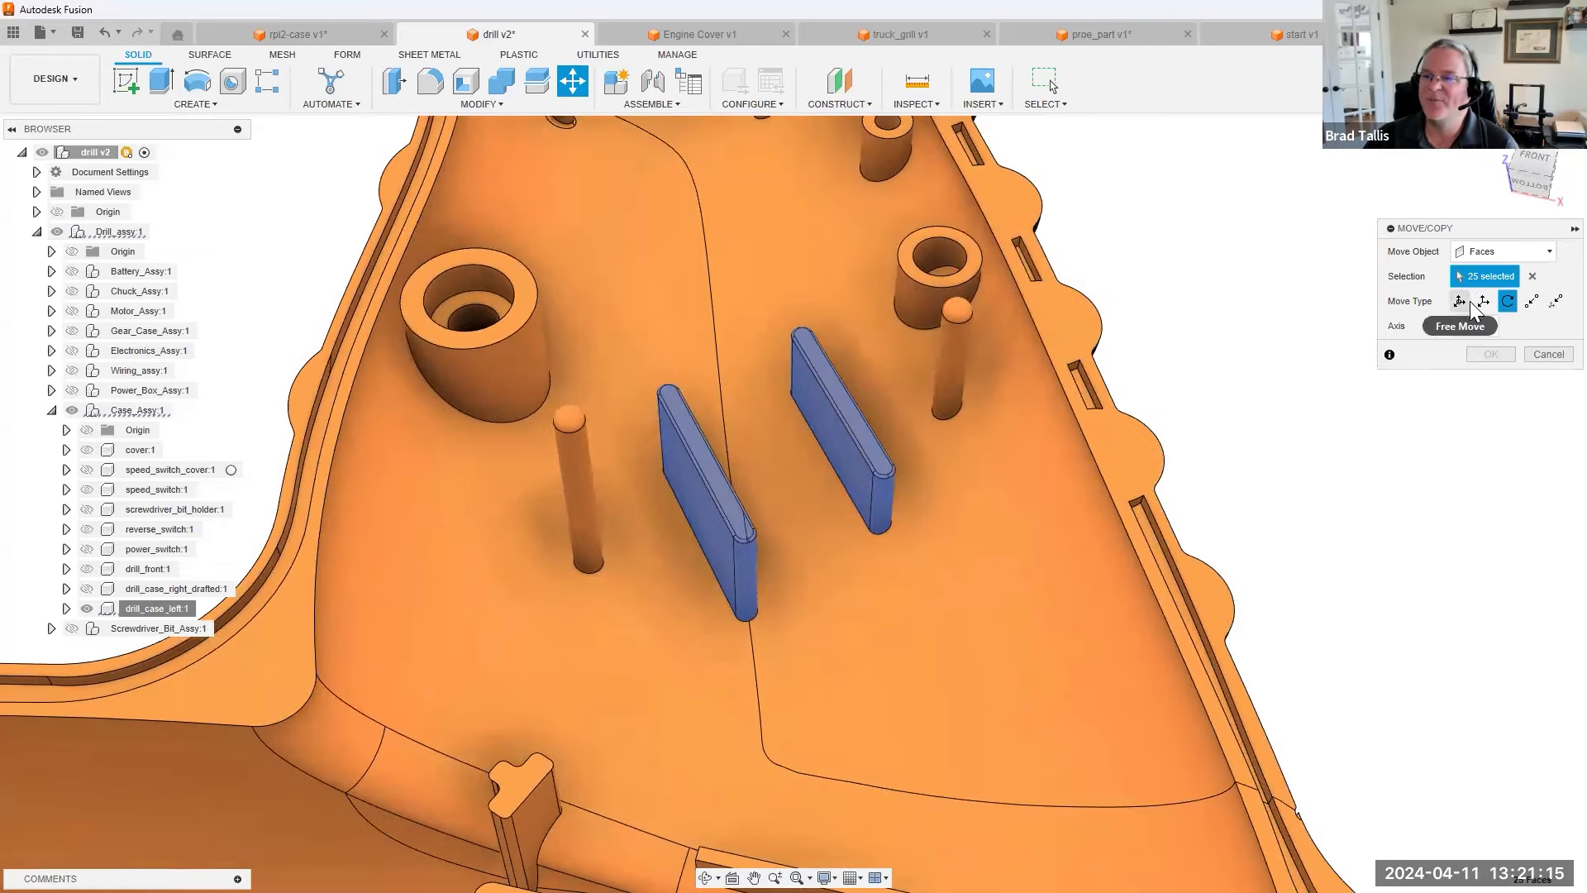
pyautogui.click(1484, 301)
pyautogui.scroll(2, 895, 452)
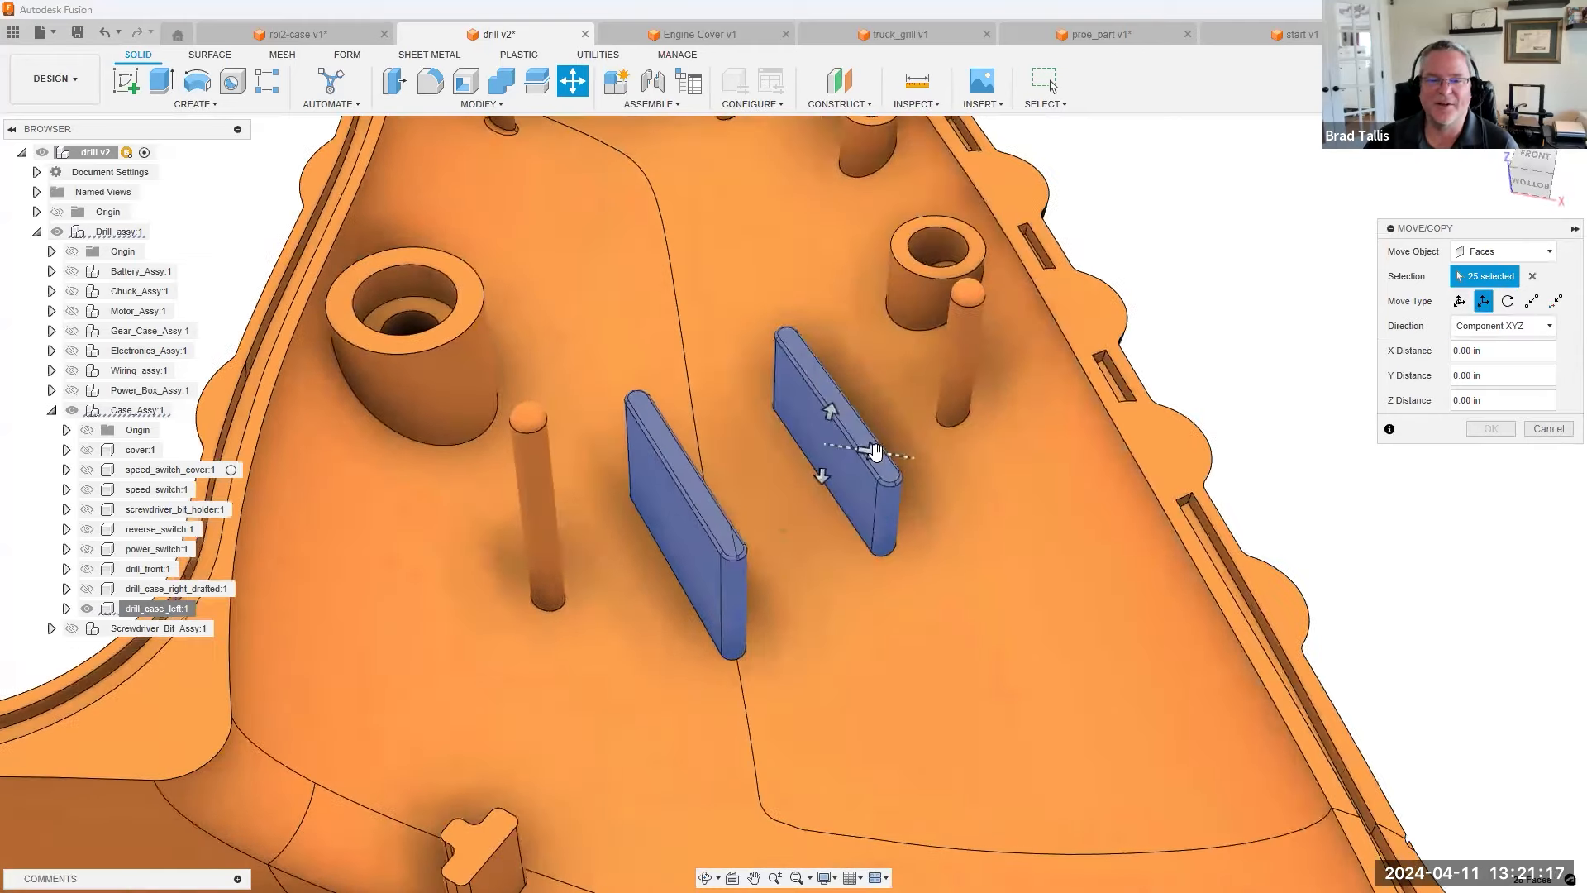
pyautogui.moveTo(883, 453); pyautogui.dragTo(841, 455)
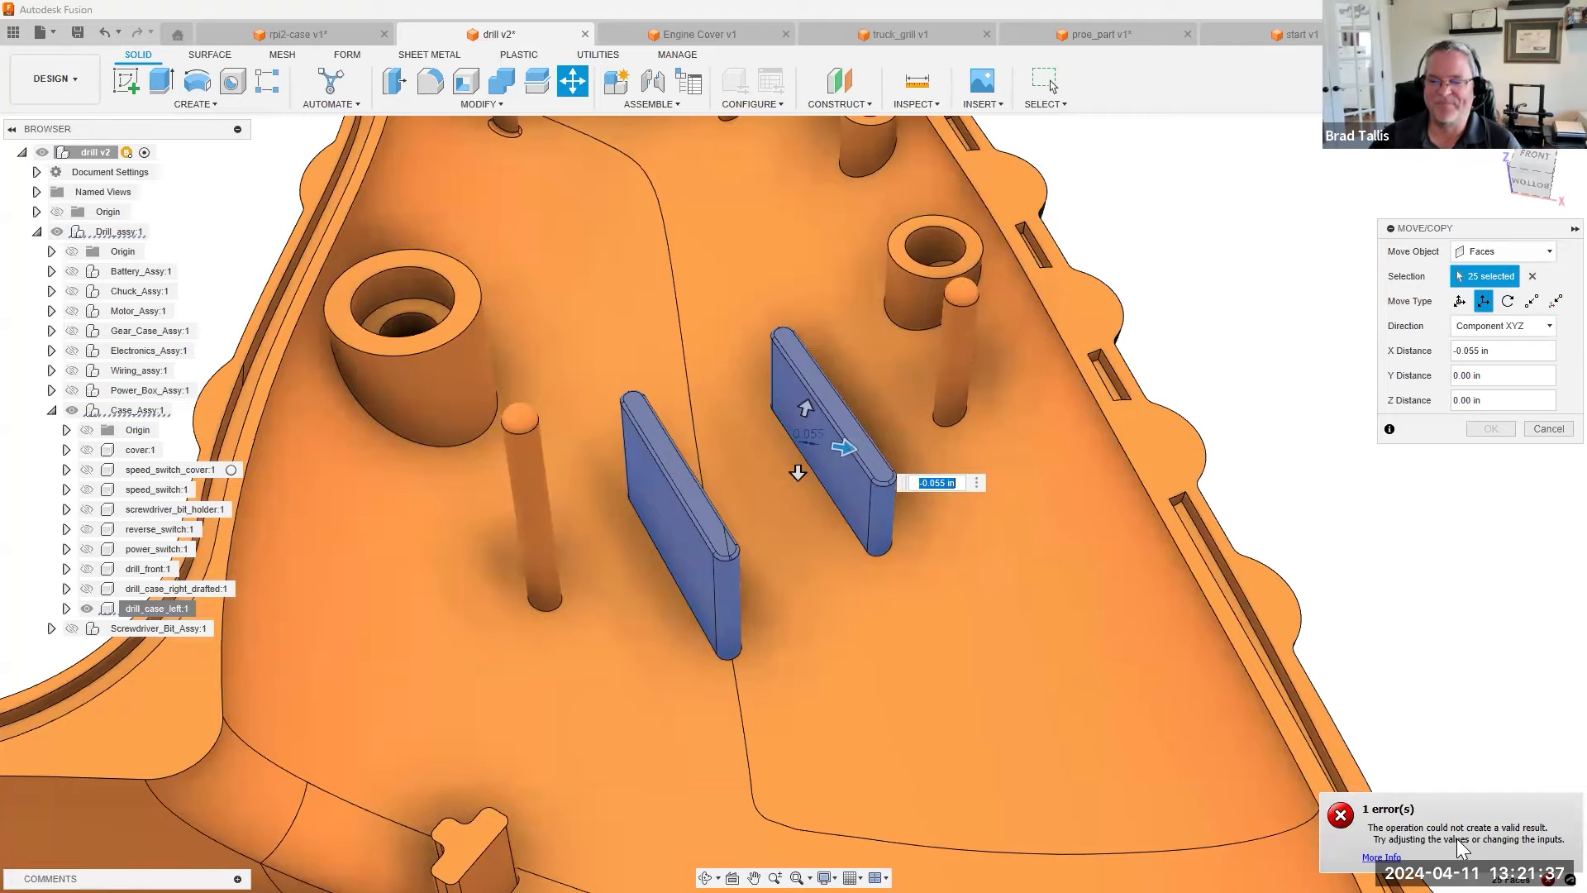
pyautogui.click(1546, 429)
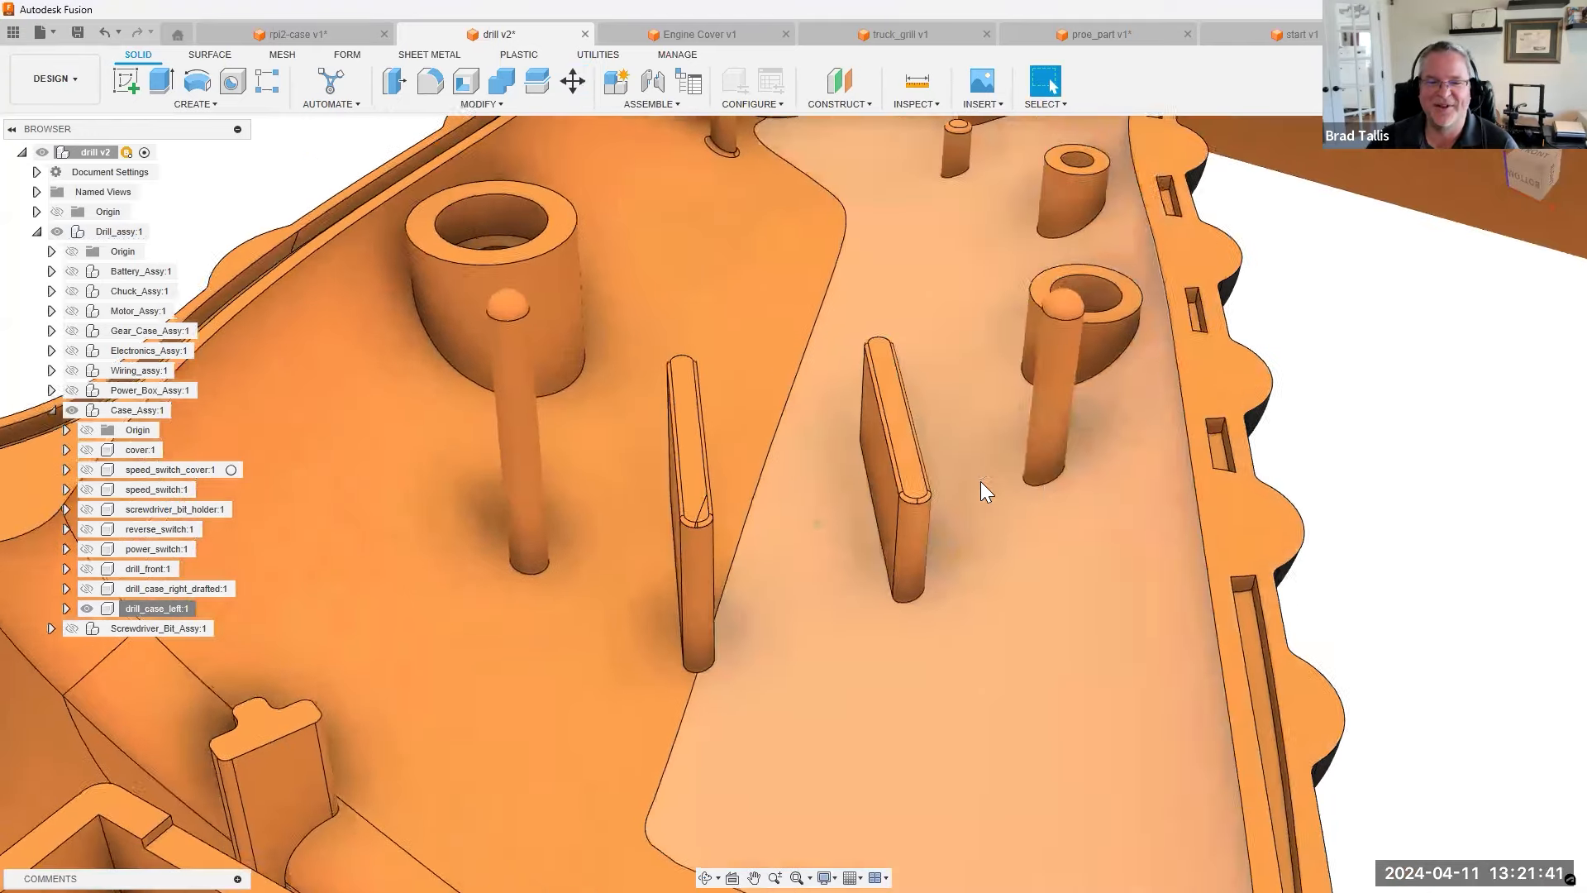
# Step: Try to delete the small triangular sliver face on top of the thin rib nearer the large boss
pyautogui.scroll(8, 787, 472)
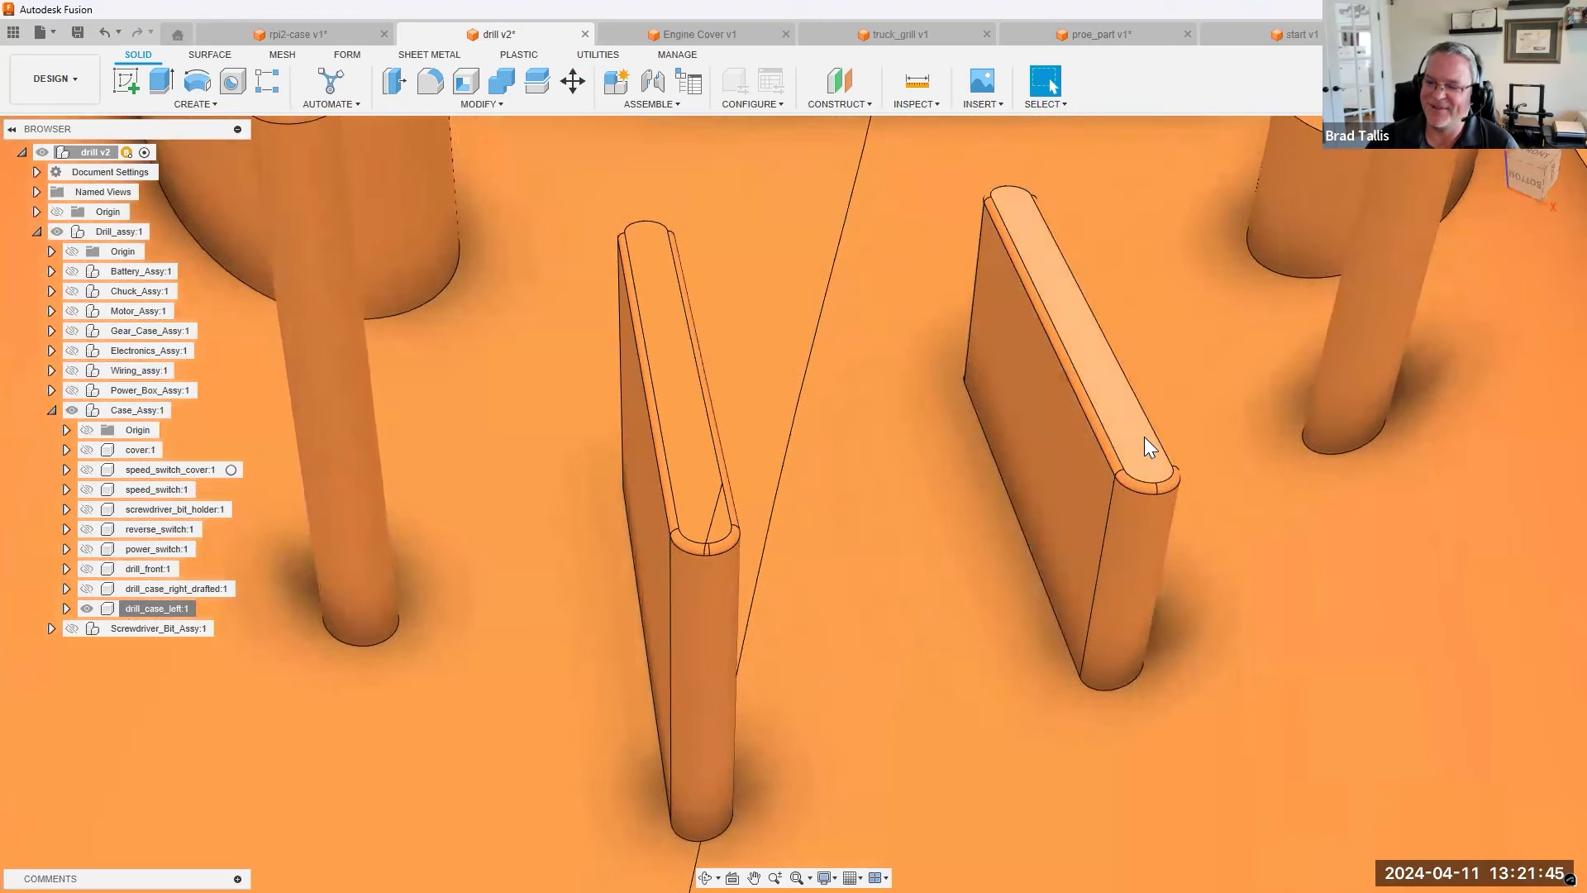
pyautogui.scroll(2, 781, 487)
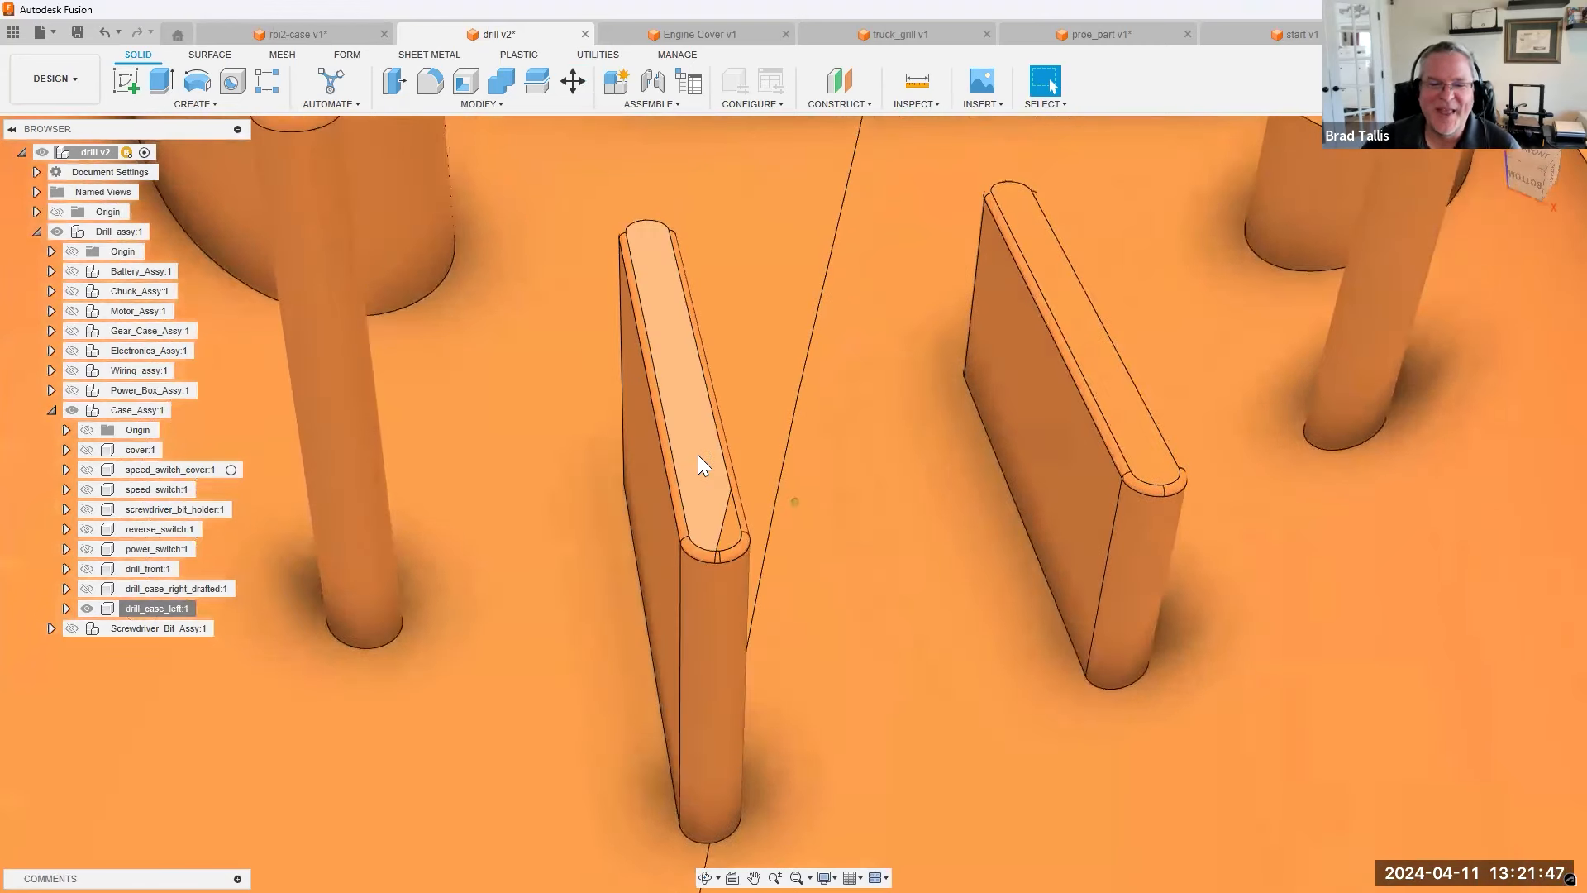
pyautogui.scroll(3, 711, 513)
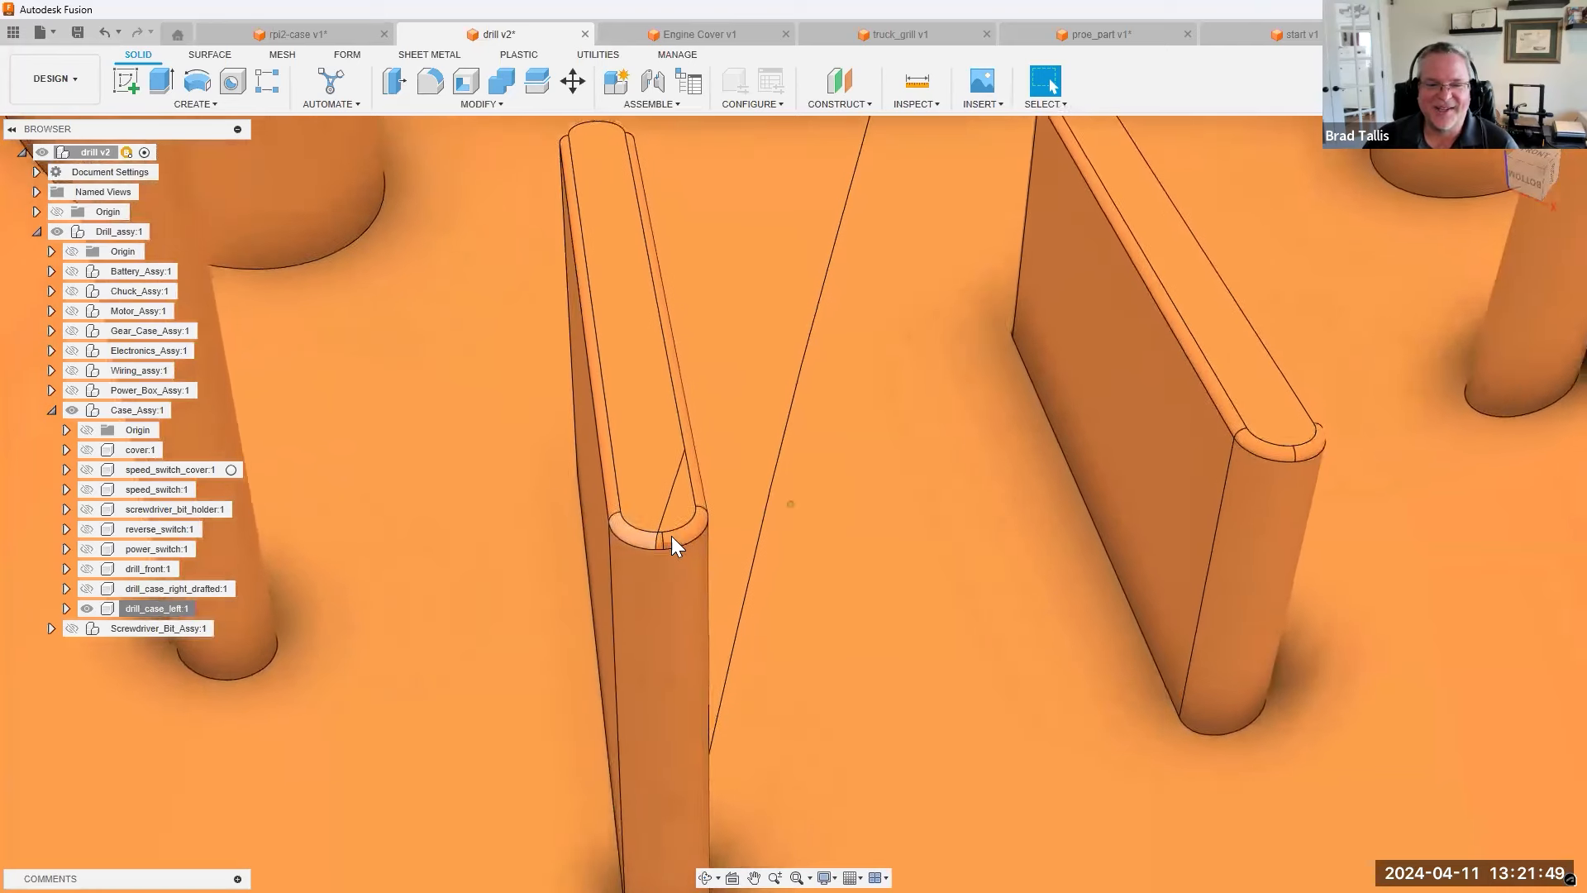
pyautogui.keyDown('shift'); pyautogui.moveTo(660, 544); pyautogui.dragTo(707, 585, button='middle'); pyautogui.keyUp('shift')
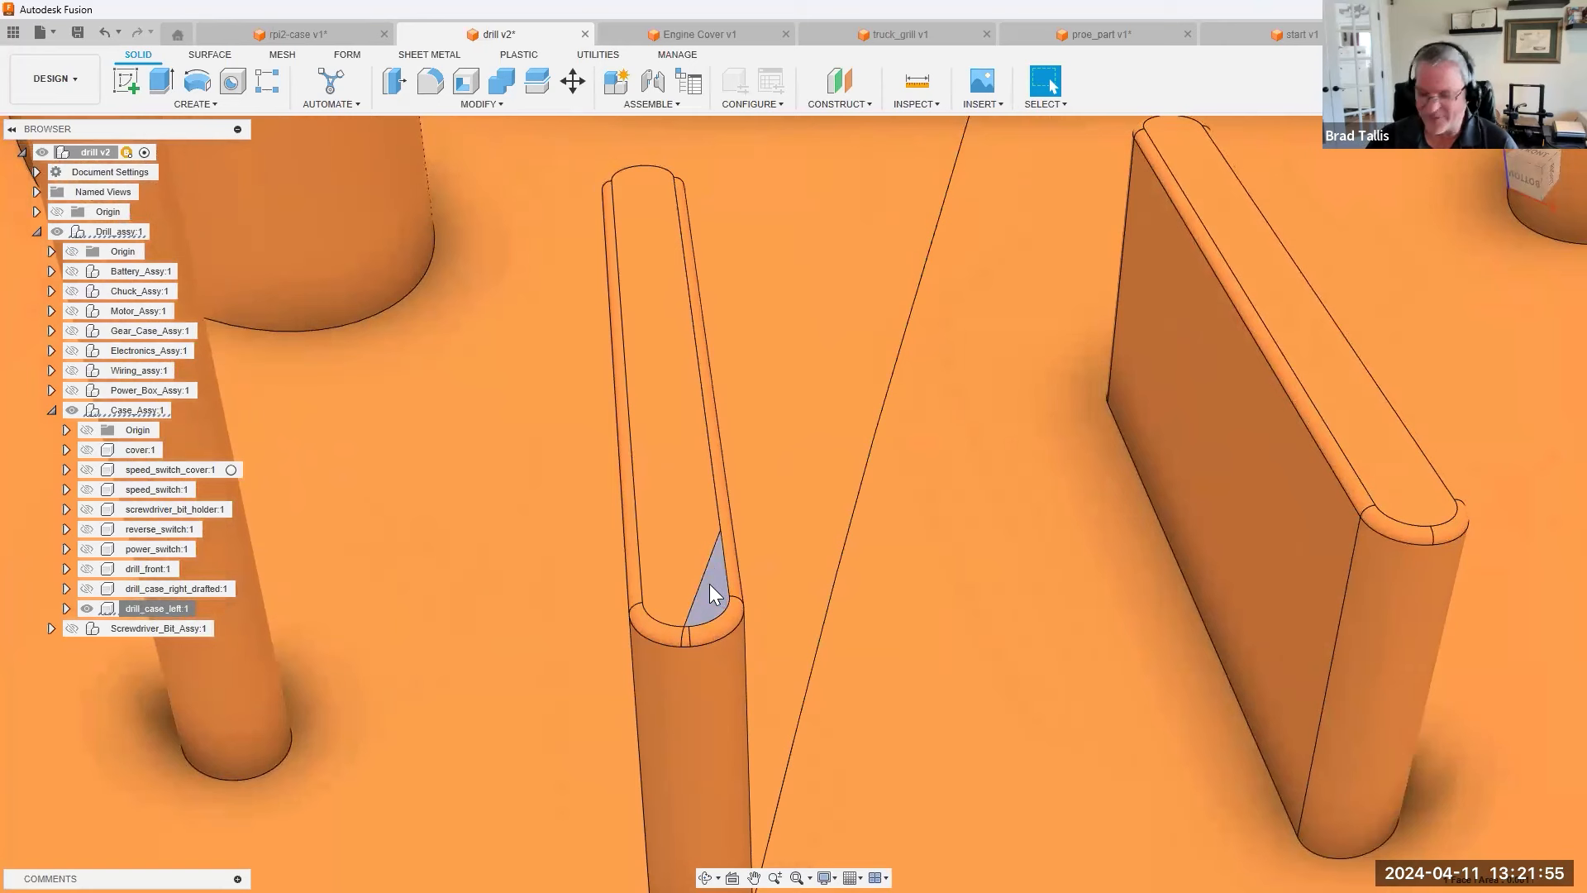
pyautogui.press('Delete')
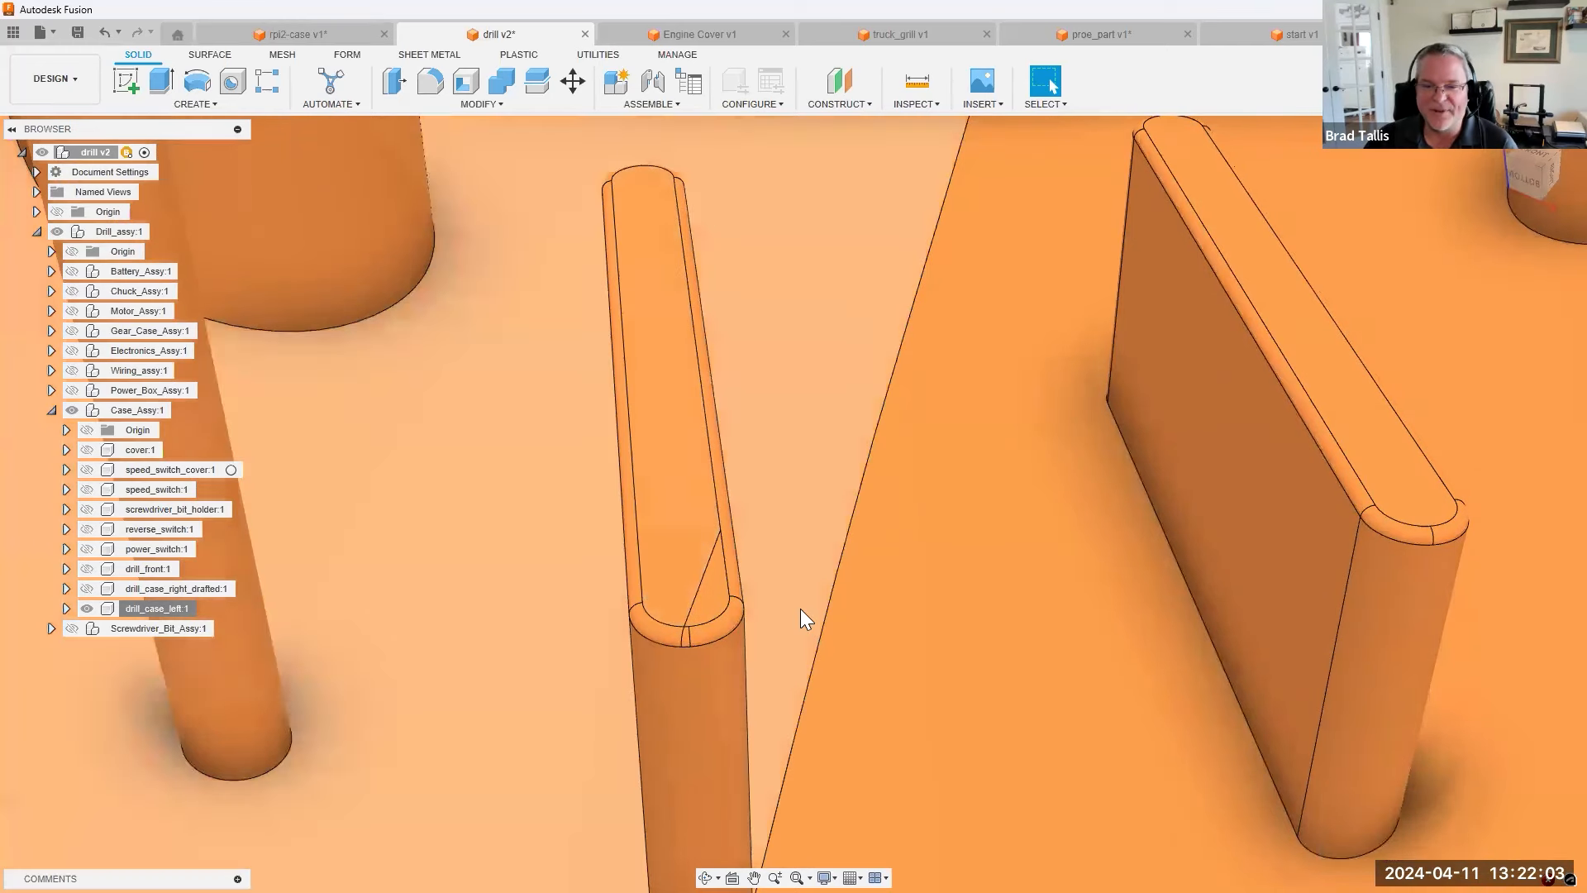
pyautogui.keyDown('shift'); pyautogui.moveTo(800, 608); pyautogui.dragTo(715, 531, button='middle'); pyautogui.keyUp('shift')
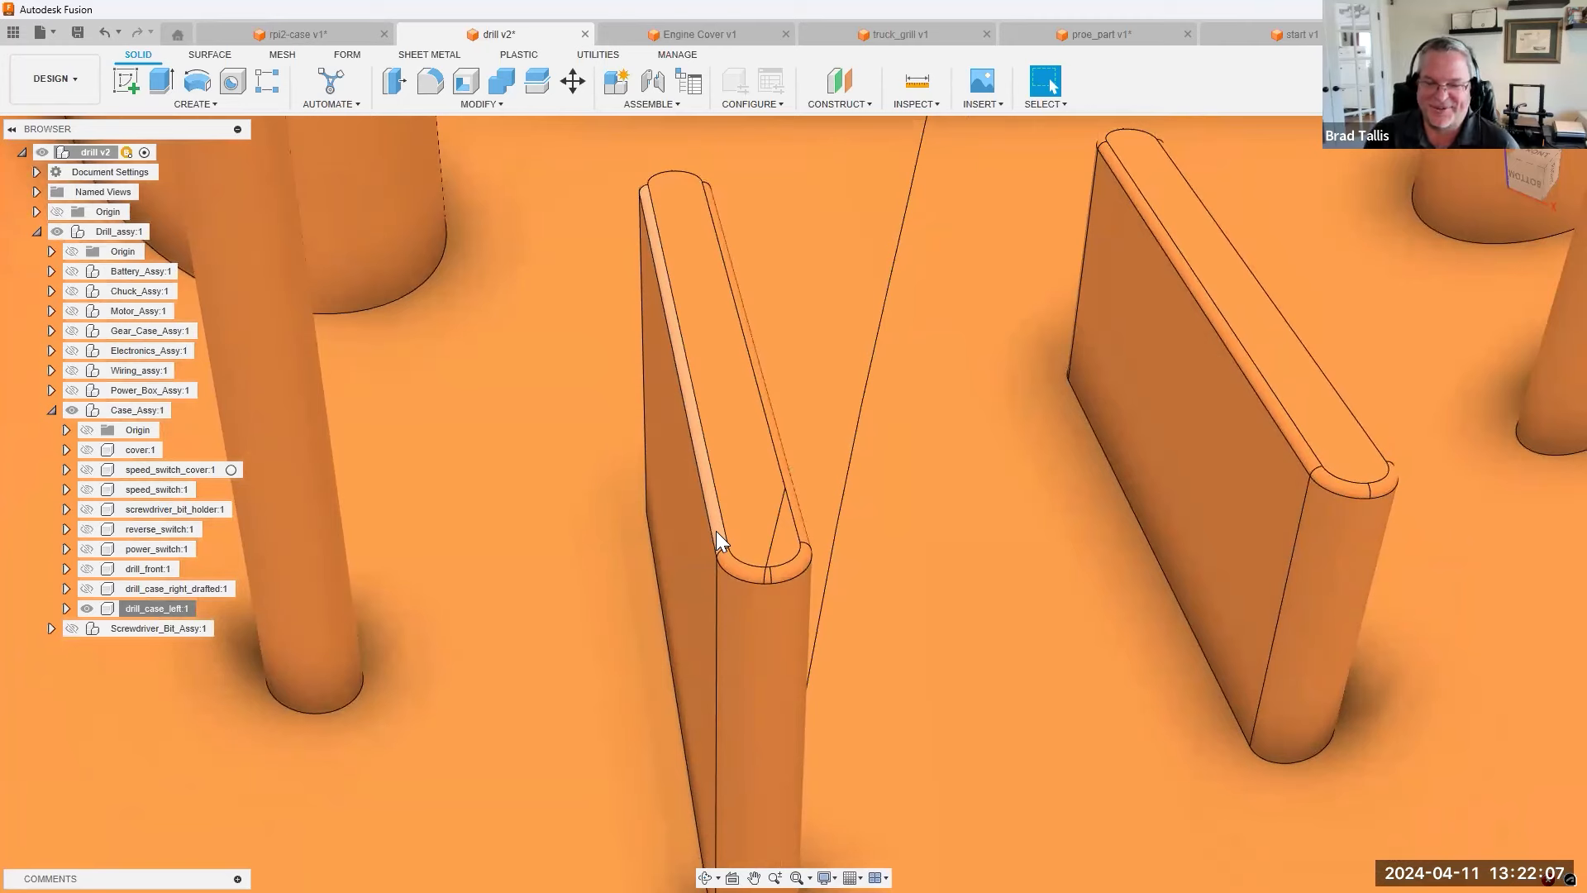
pyautogui.keyDown('shift'); pyautogui.moveTo(716, 530); pyautogui.dragTo(613, 424, button='middle'); pyautogui.keyUp('shift')
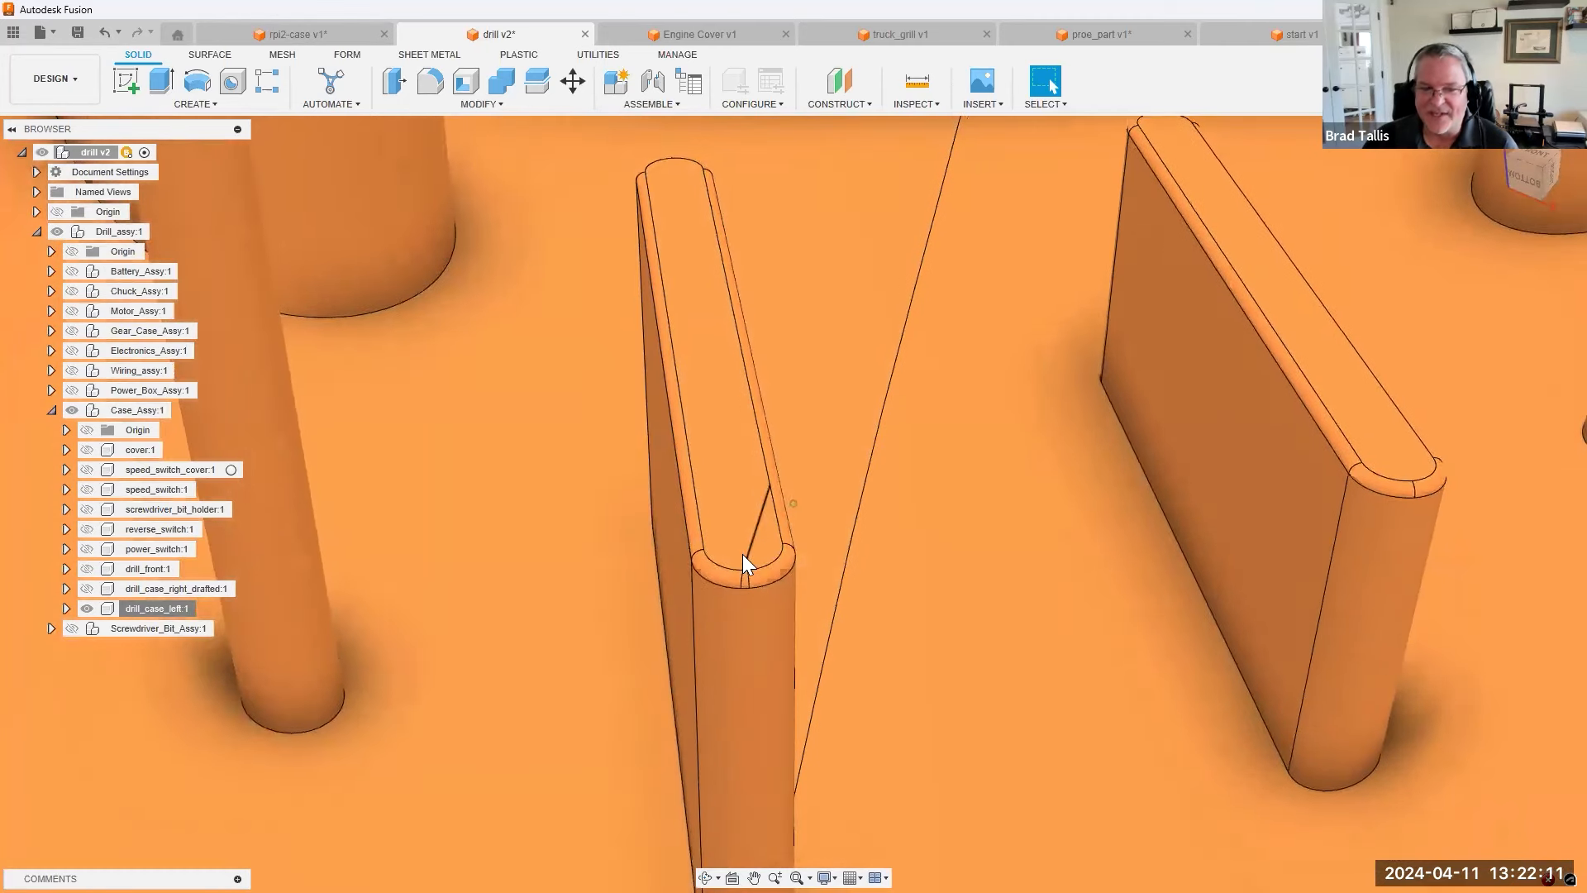
pyautogui.keyDown('shift'); pyautogui.moveTo(742, 554); pyautogui.dragTo(743, 527, button='middle'); pyautogui.keyUp('shift')
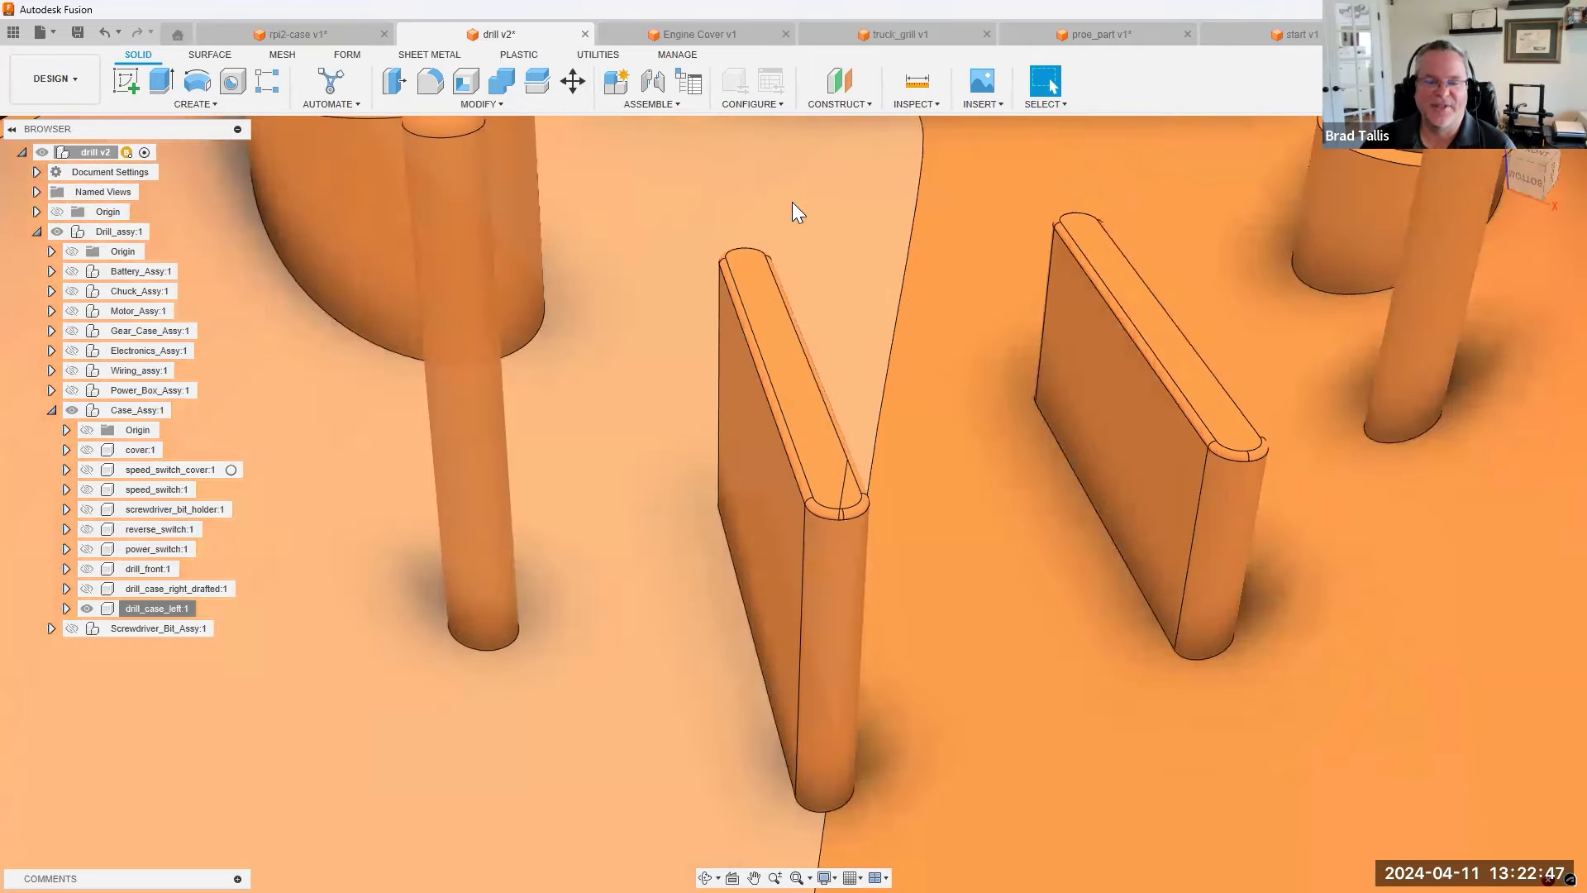
# Step: Delete the fillet faces and triangular sliver on top of the rib nearer the large boss, leaving its main flat top face out of the selection
pyautogui.scroll(-5, 838, 178)
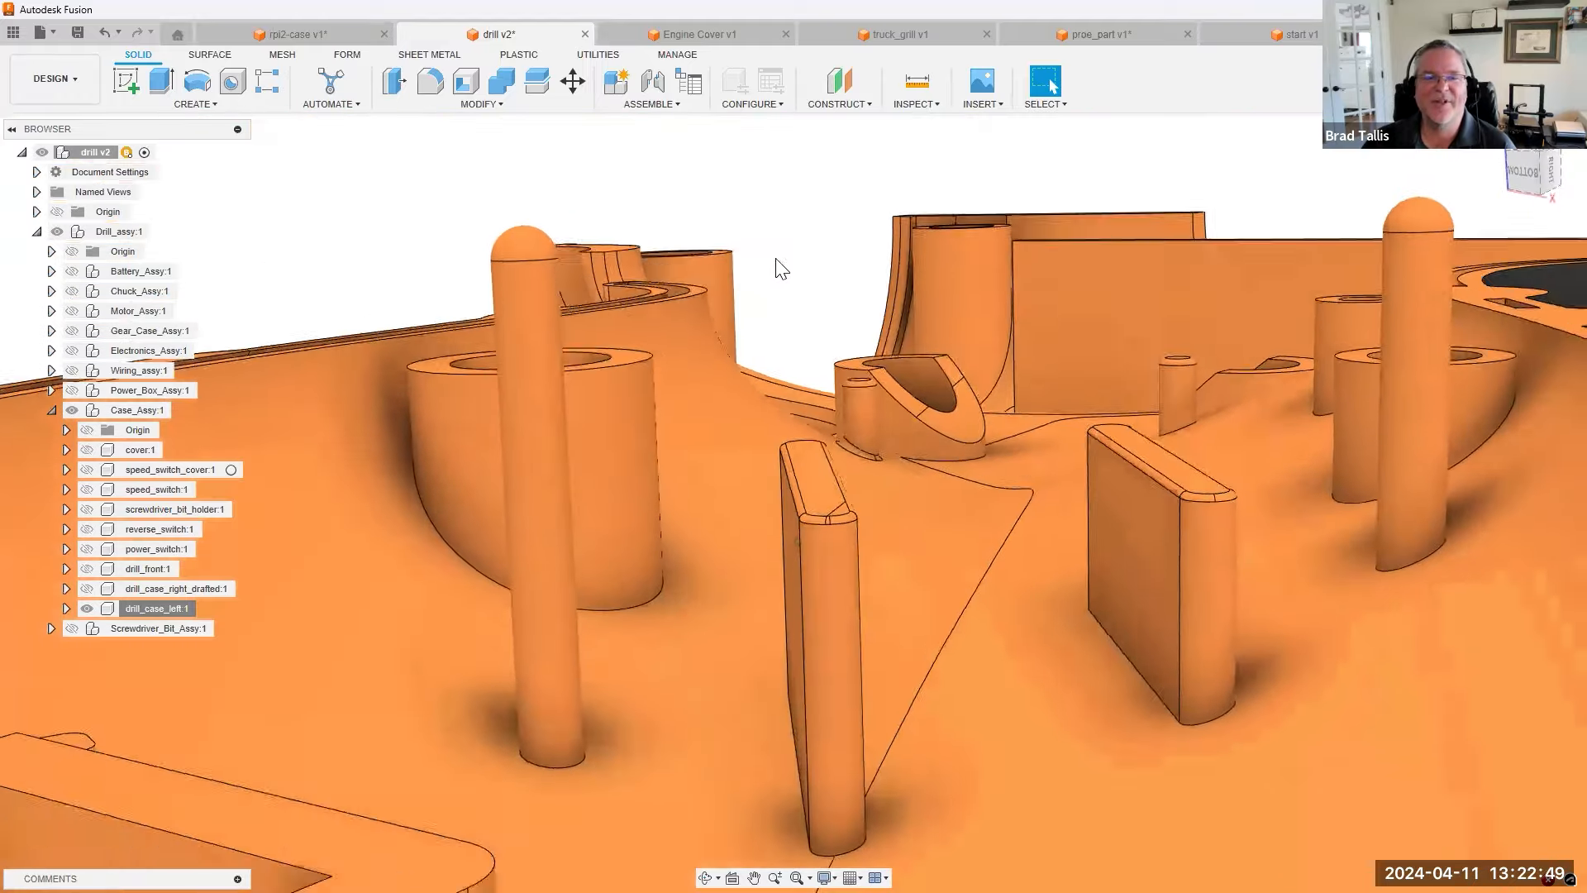
pyautogui.moveTo(777, 269)
pyautogui.keyDown('shift'); pyautogui.mouseDown(button='middle')
pyautogui.moveTo(801, 265)
pyautogui.moveTo(758, 357)
pyautogui.moveTo(771, 432)
pyautogui.moveTo(786, 365)
pyautogui.moveTo(772, 390)
pyautogui.moveTo(805, 430)
pyautogui.mouseUp(button='middle'); pyautogui.keyUp('shift')
pyautogui.rightClick(798, 267)
pyautogui.click(744, 254)
pyautogui.moveTo(806, 429); pyautogui.dragTo(866, 486)
pyautogui.keyDown('shift'); pyautogui.moveTo(950, 429); pyautogui.dragTo(821, 578, button='middle'); pyautogui.keyUp('shift')
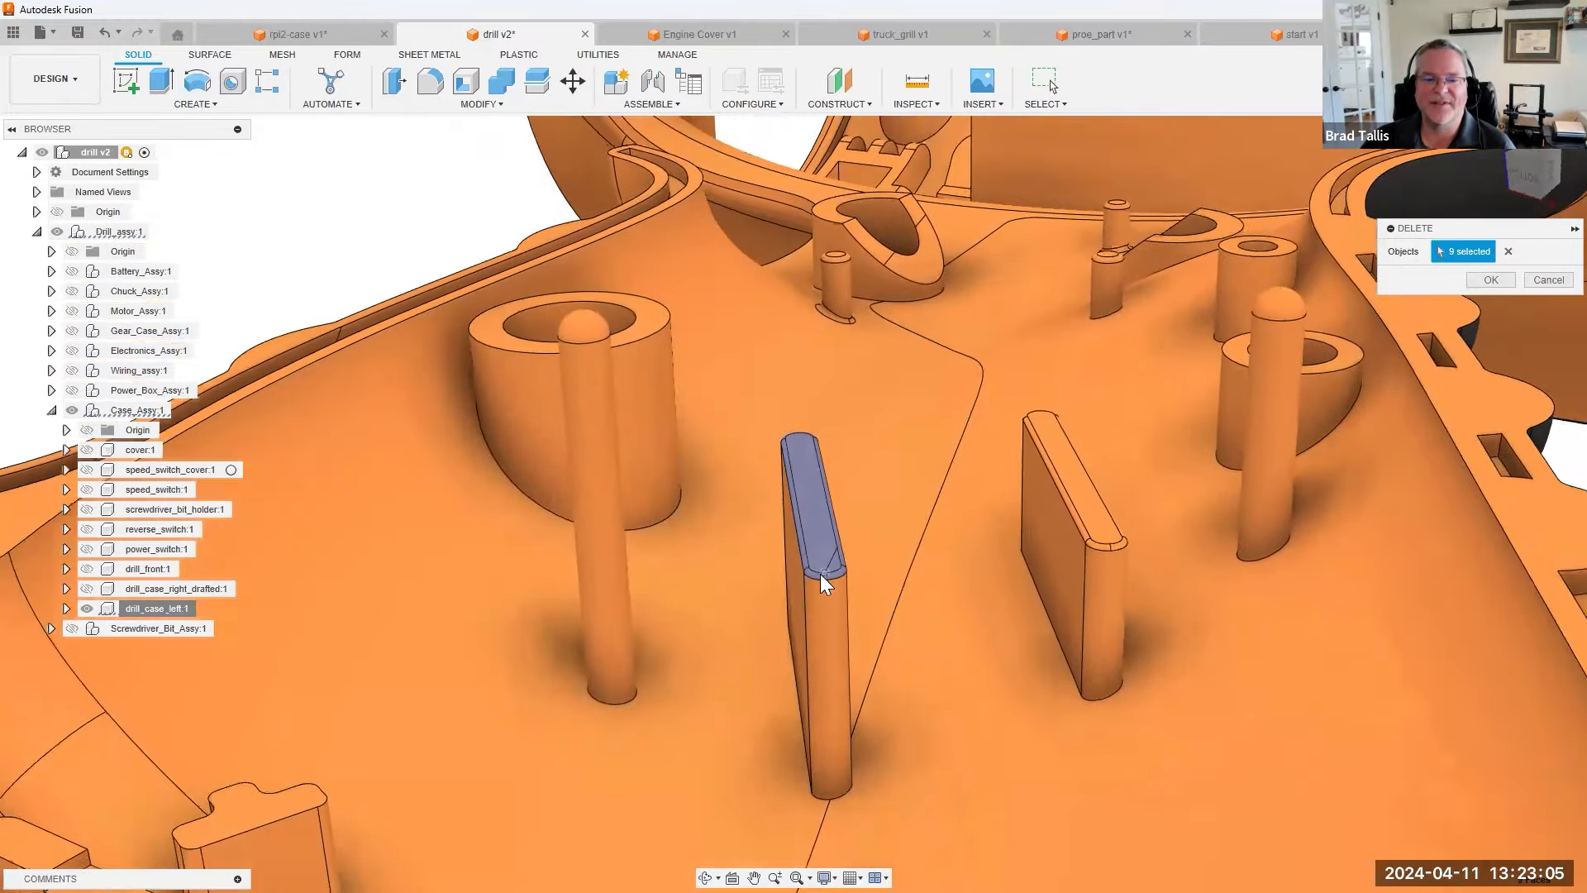
pyautogui.scroll(5, 835, 587)
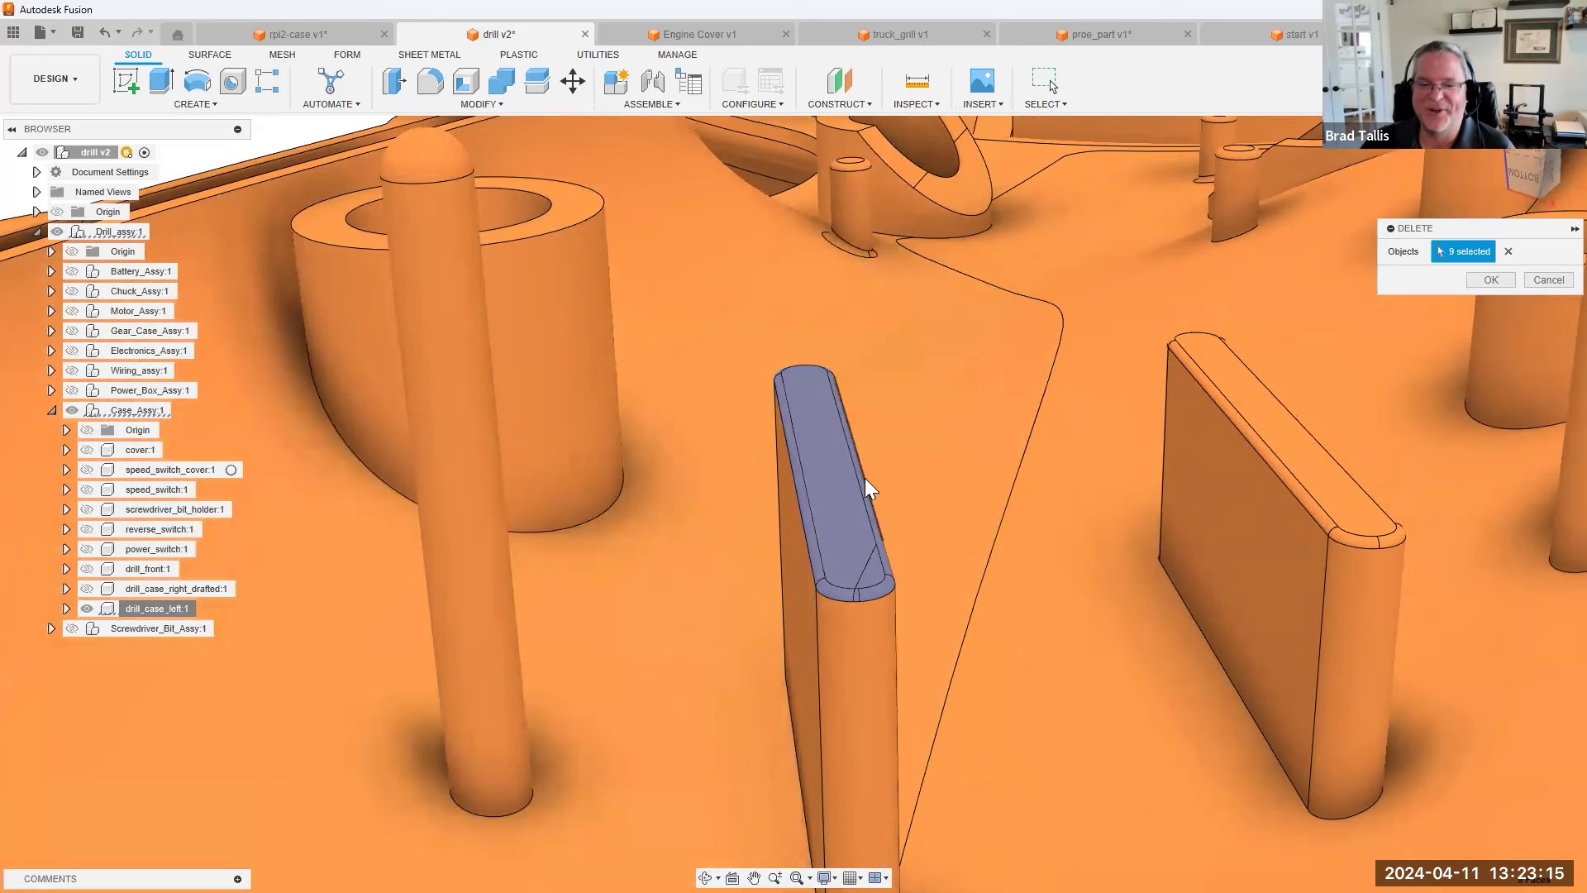
pyautogui.scroll(1, 843, 496)
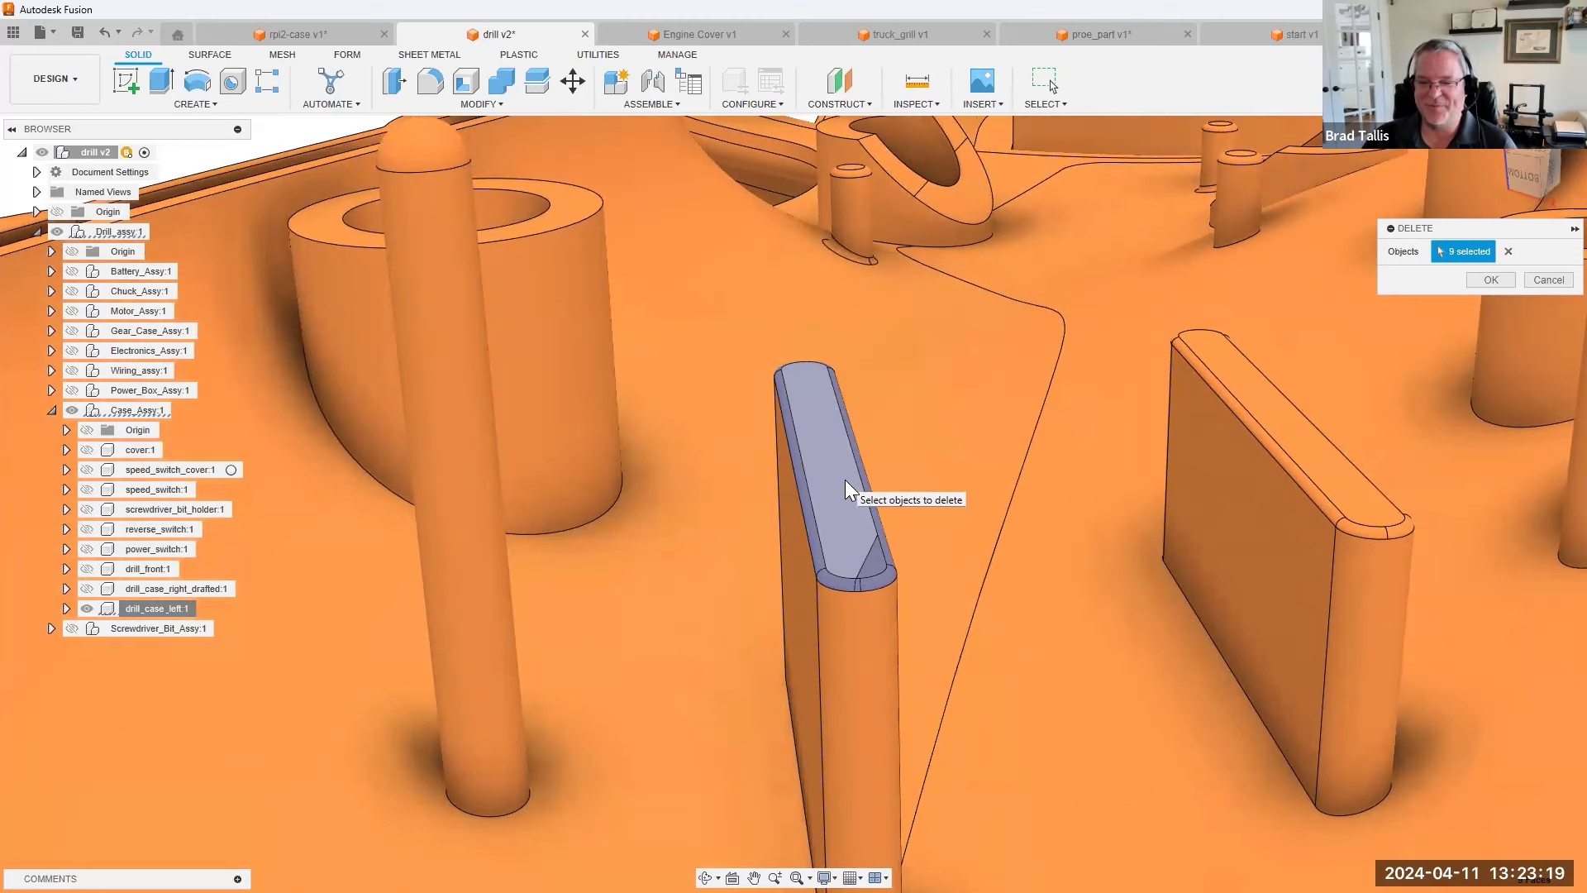
pyautogui.scroll(-2, 847, 496)
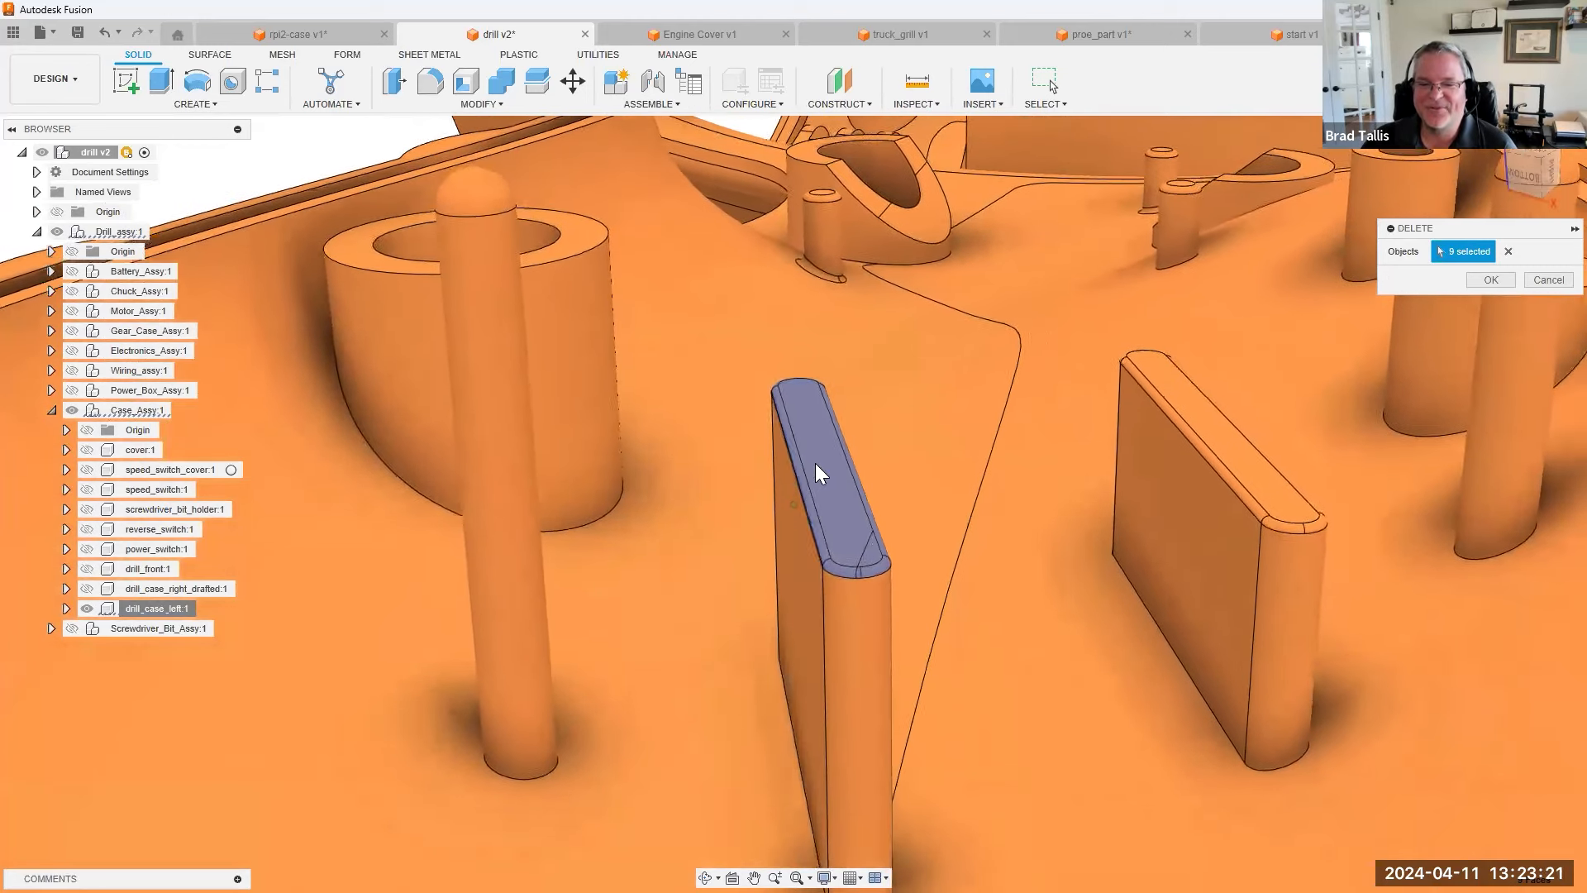
pyautogui.scroll(-1, 822, 496)
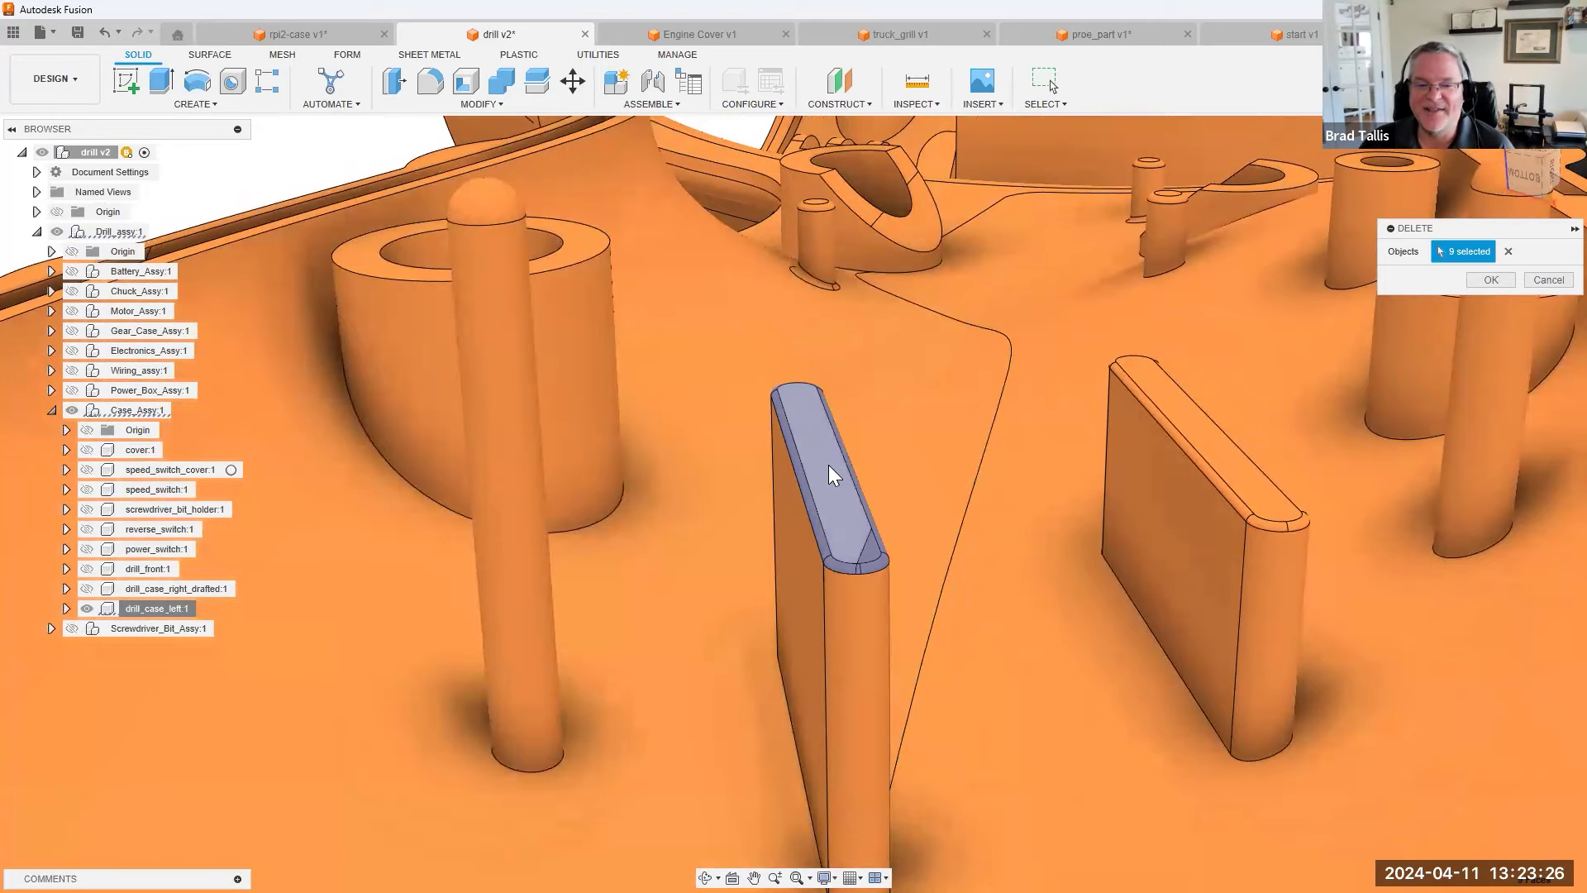
pyautogui.click(831, 475)
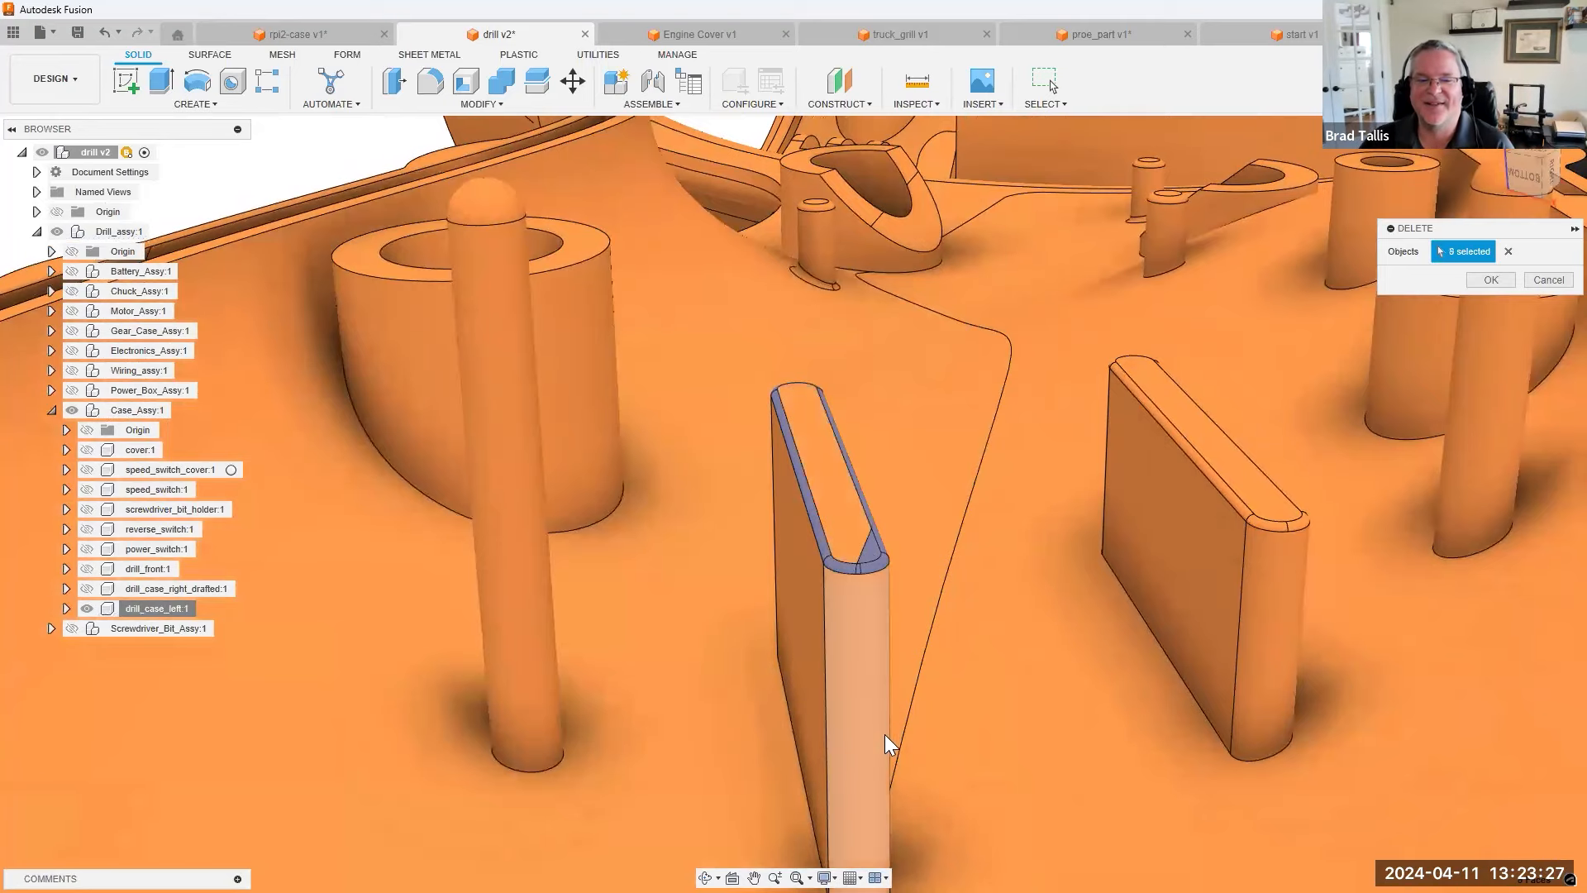
pyautogui.scroll(1, 704, 748)
pyautogui.scroll(2, 704, 748)
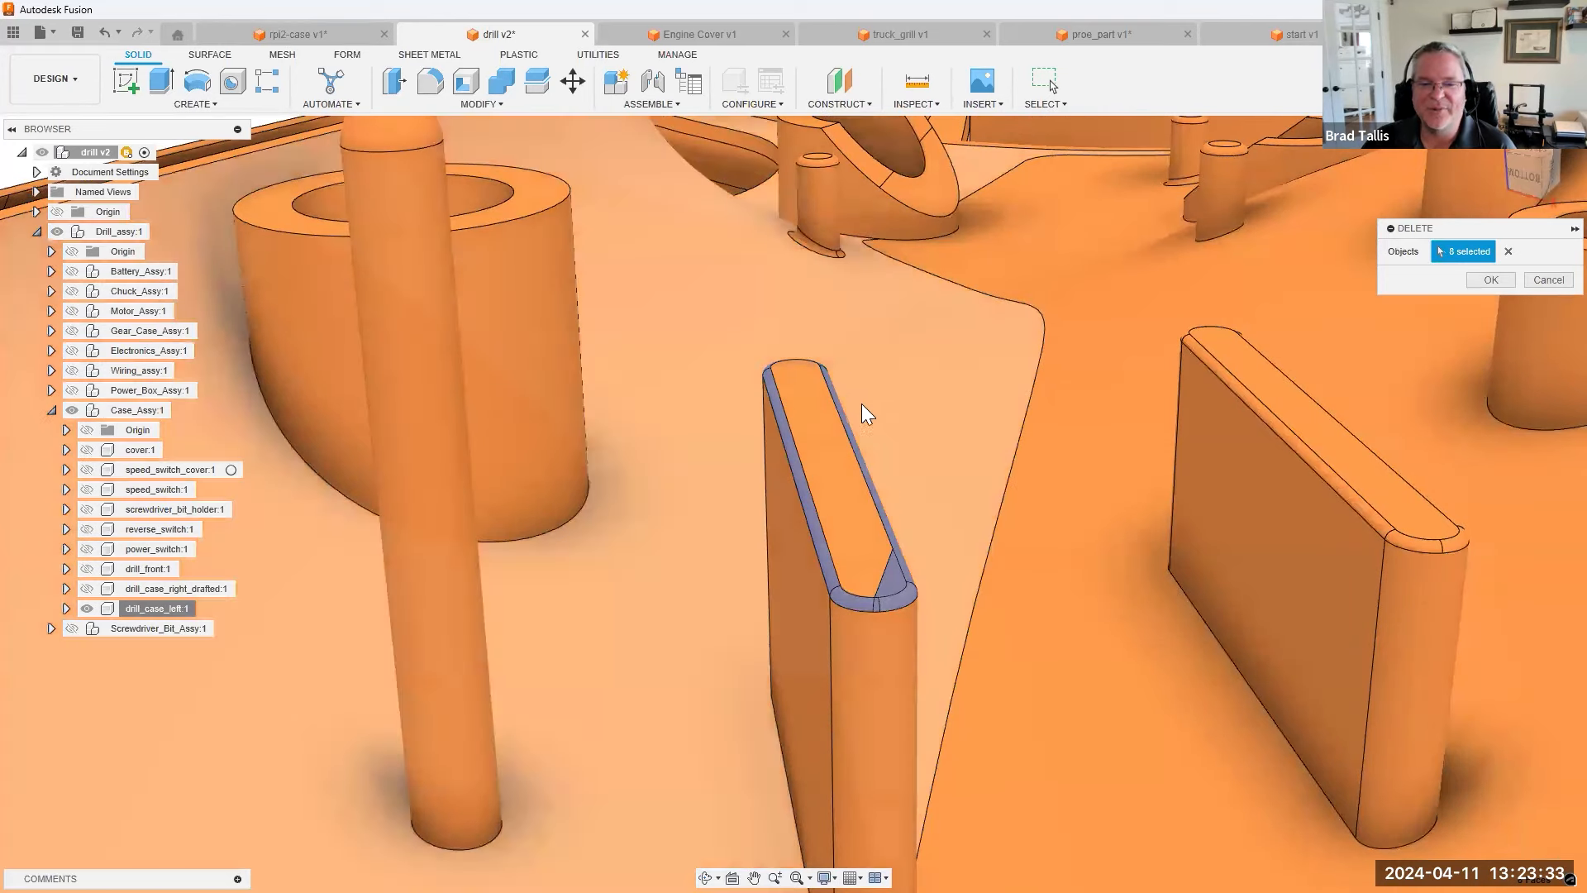
pyautogui.scroll(-1, 827, 422)
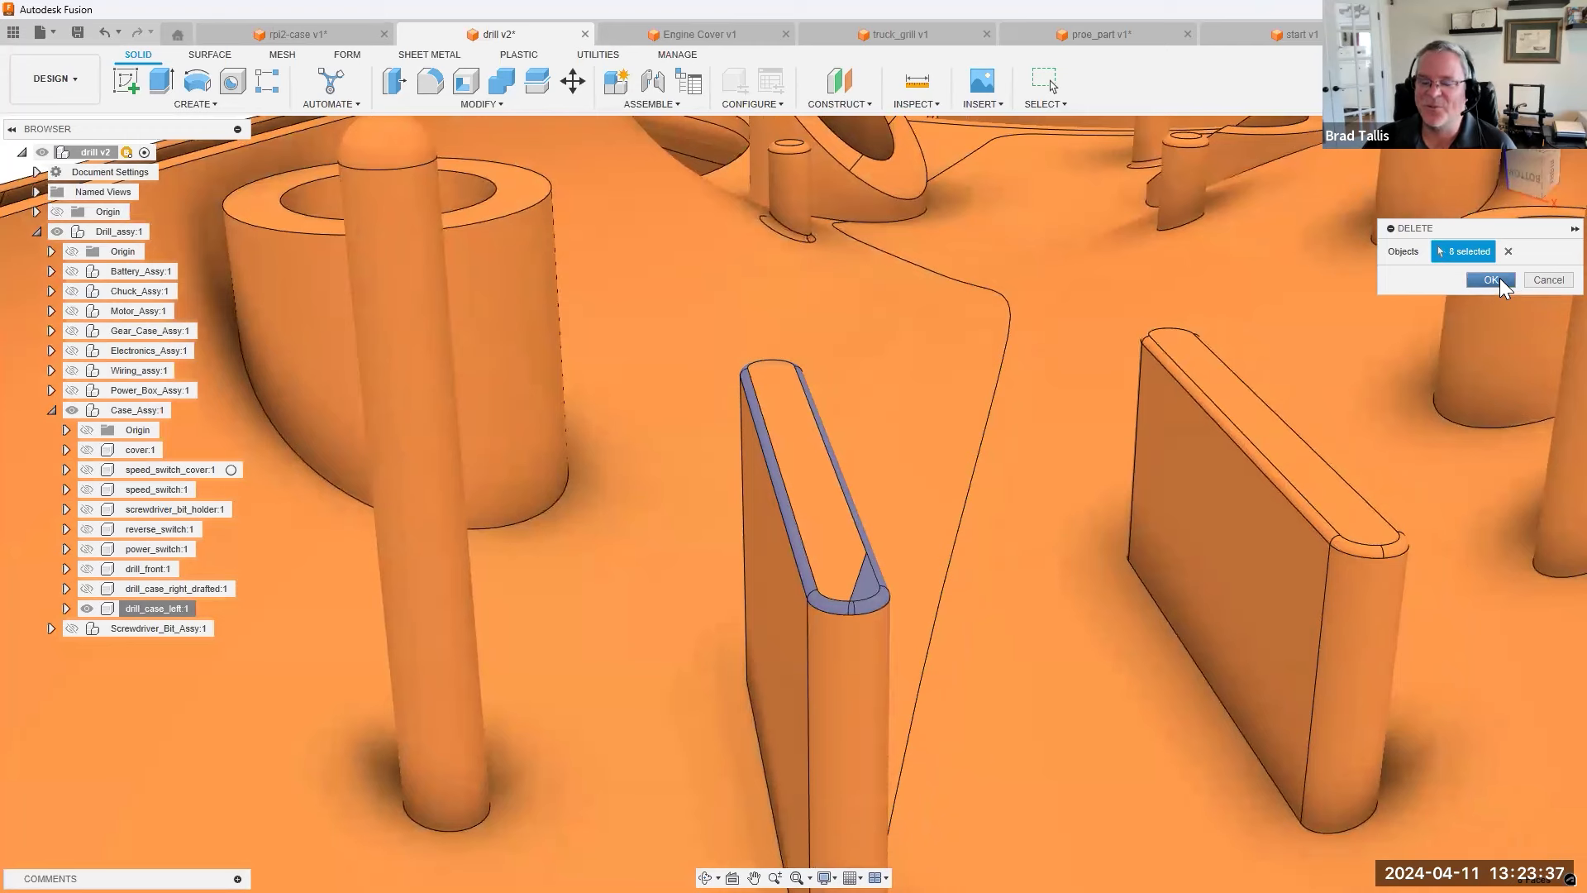
pyautogui.click(1491, 280)
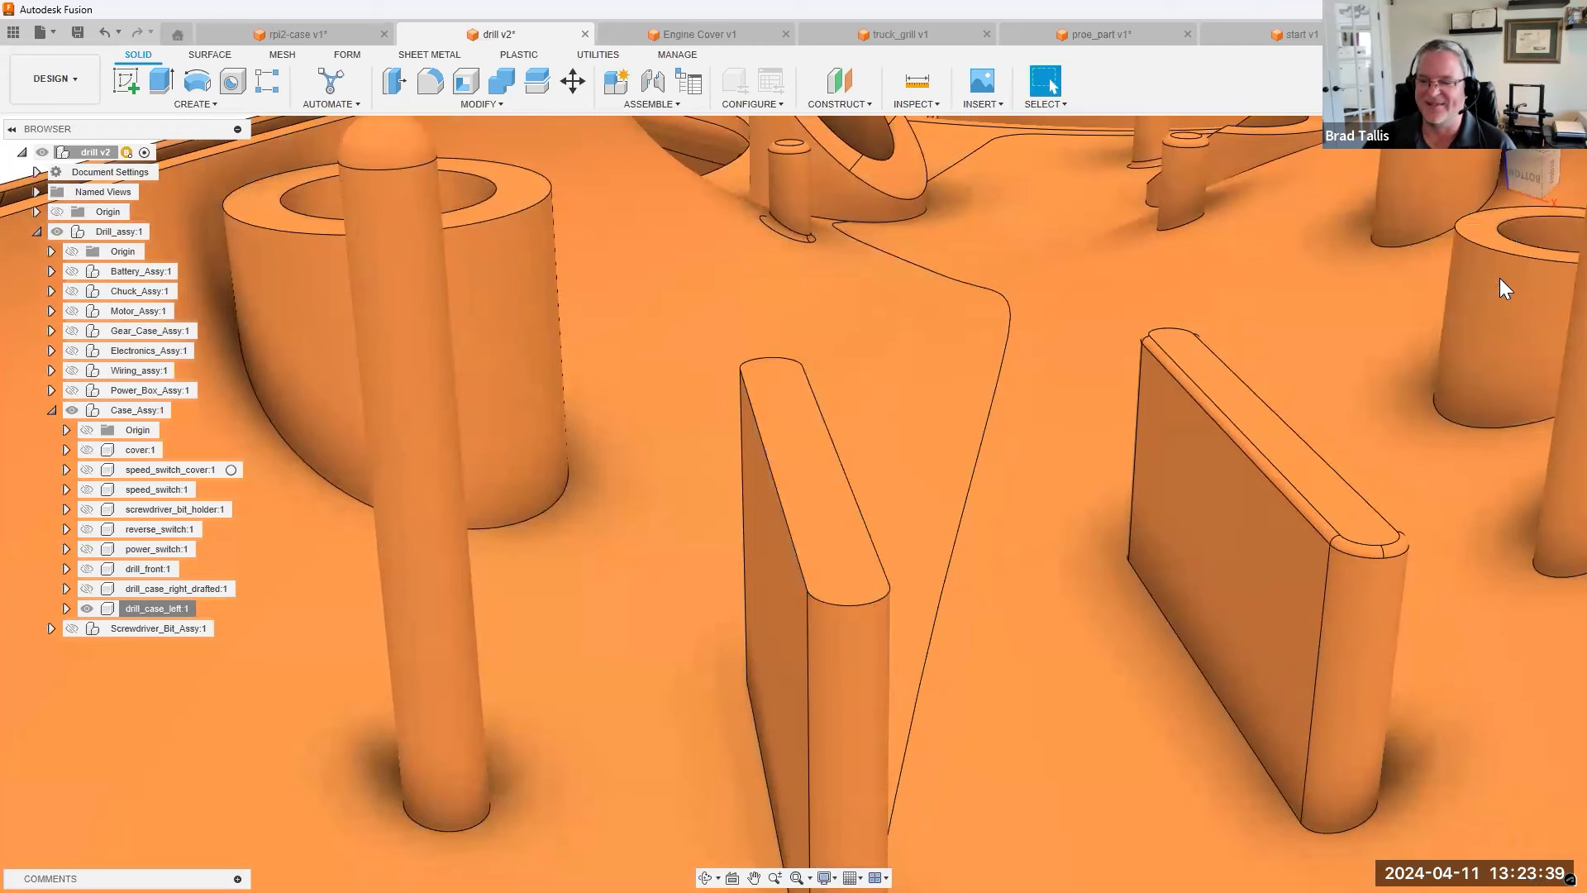
# Step: Measure the radius of the top fillet's arc edge on the other thin rib, nearest the scalloped rim
pyautogui.moveTo(1273, 320); pyautogui.dragTo(871, 132, button='middle')
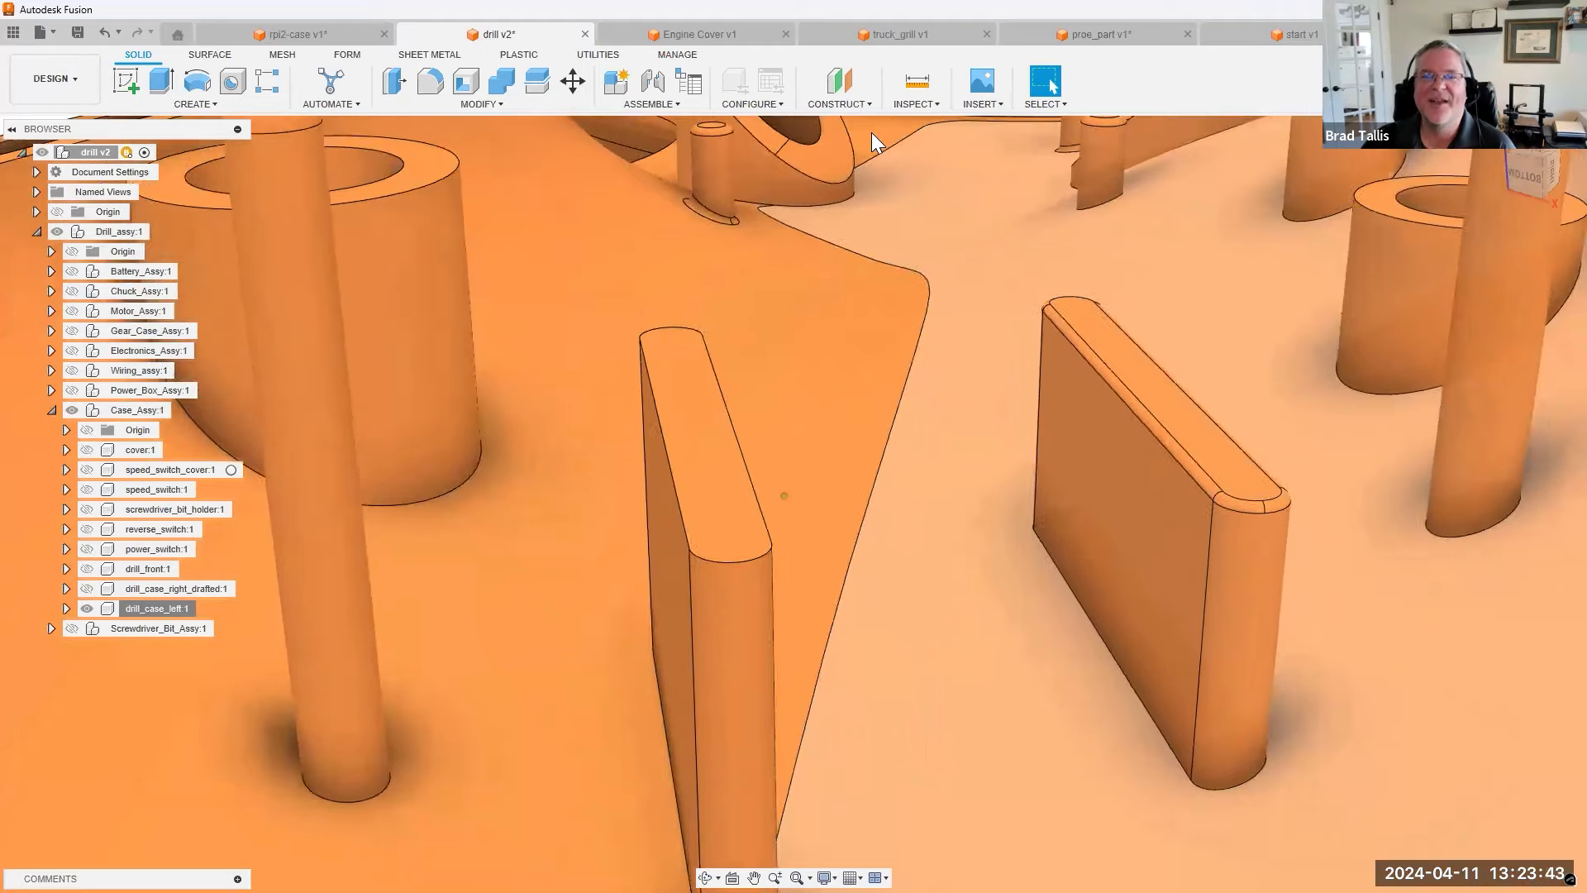
pyautogui.click(916, 80)
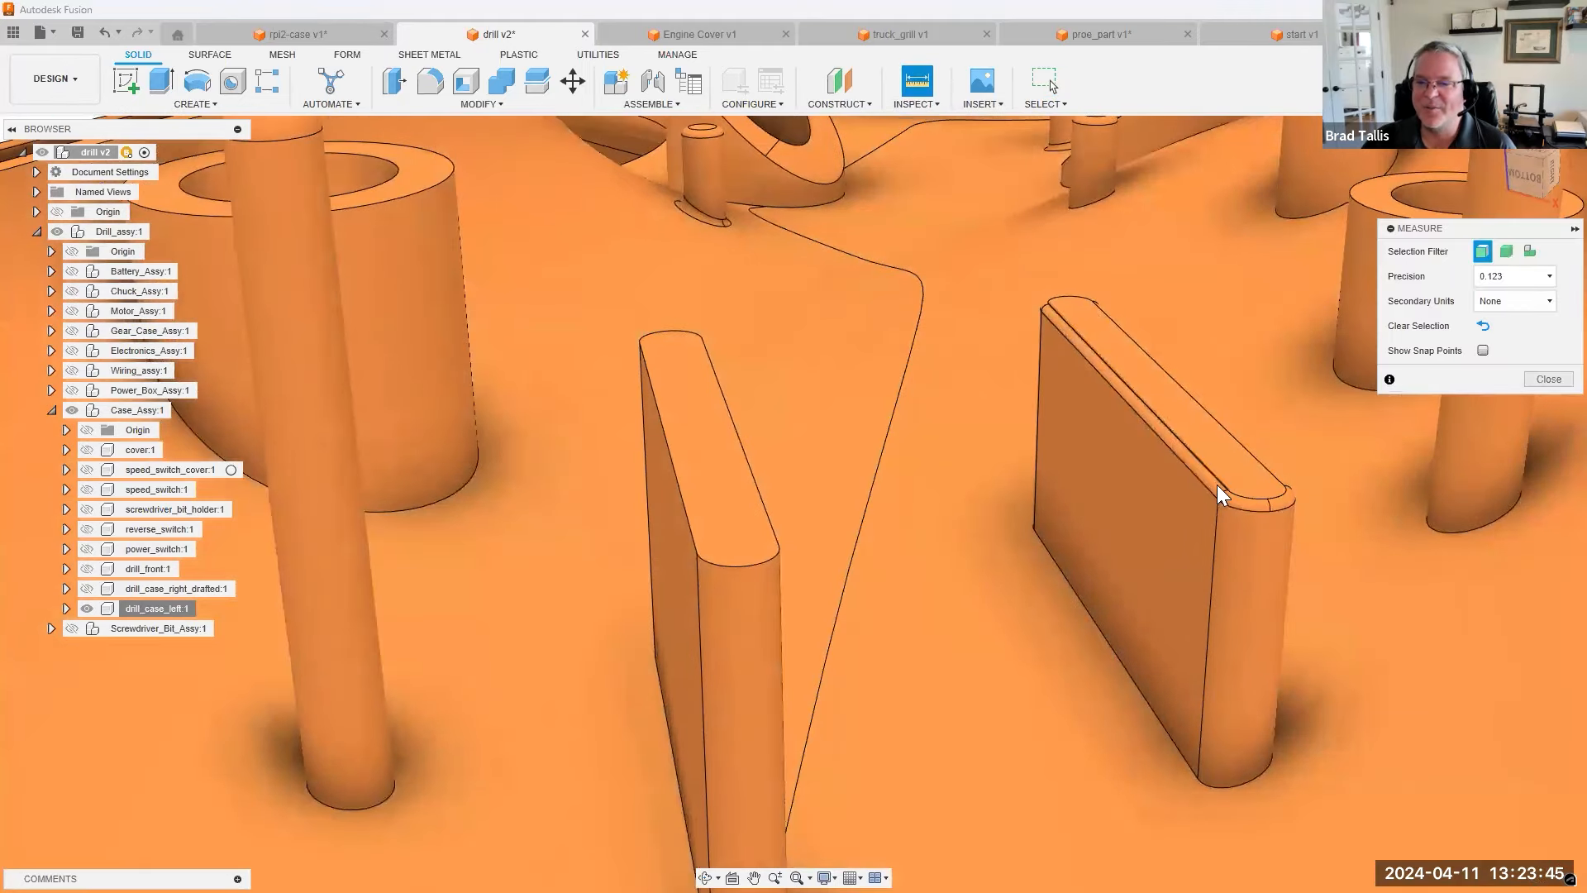
pyautogui.scroll(5, 1224, 499)
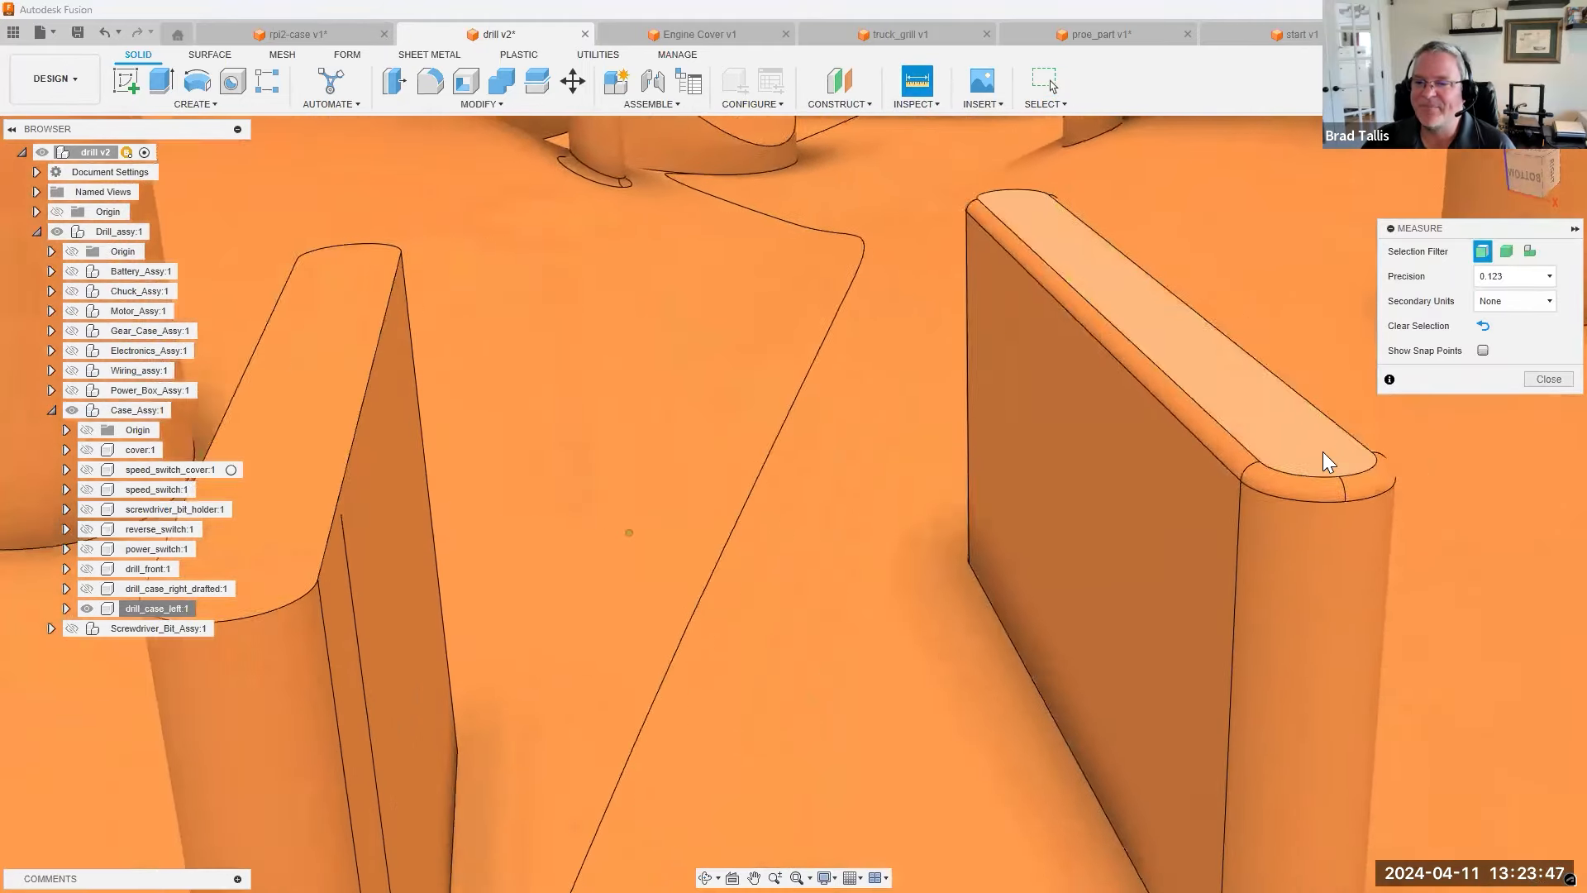
pyautogui.click(1213, 481)
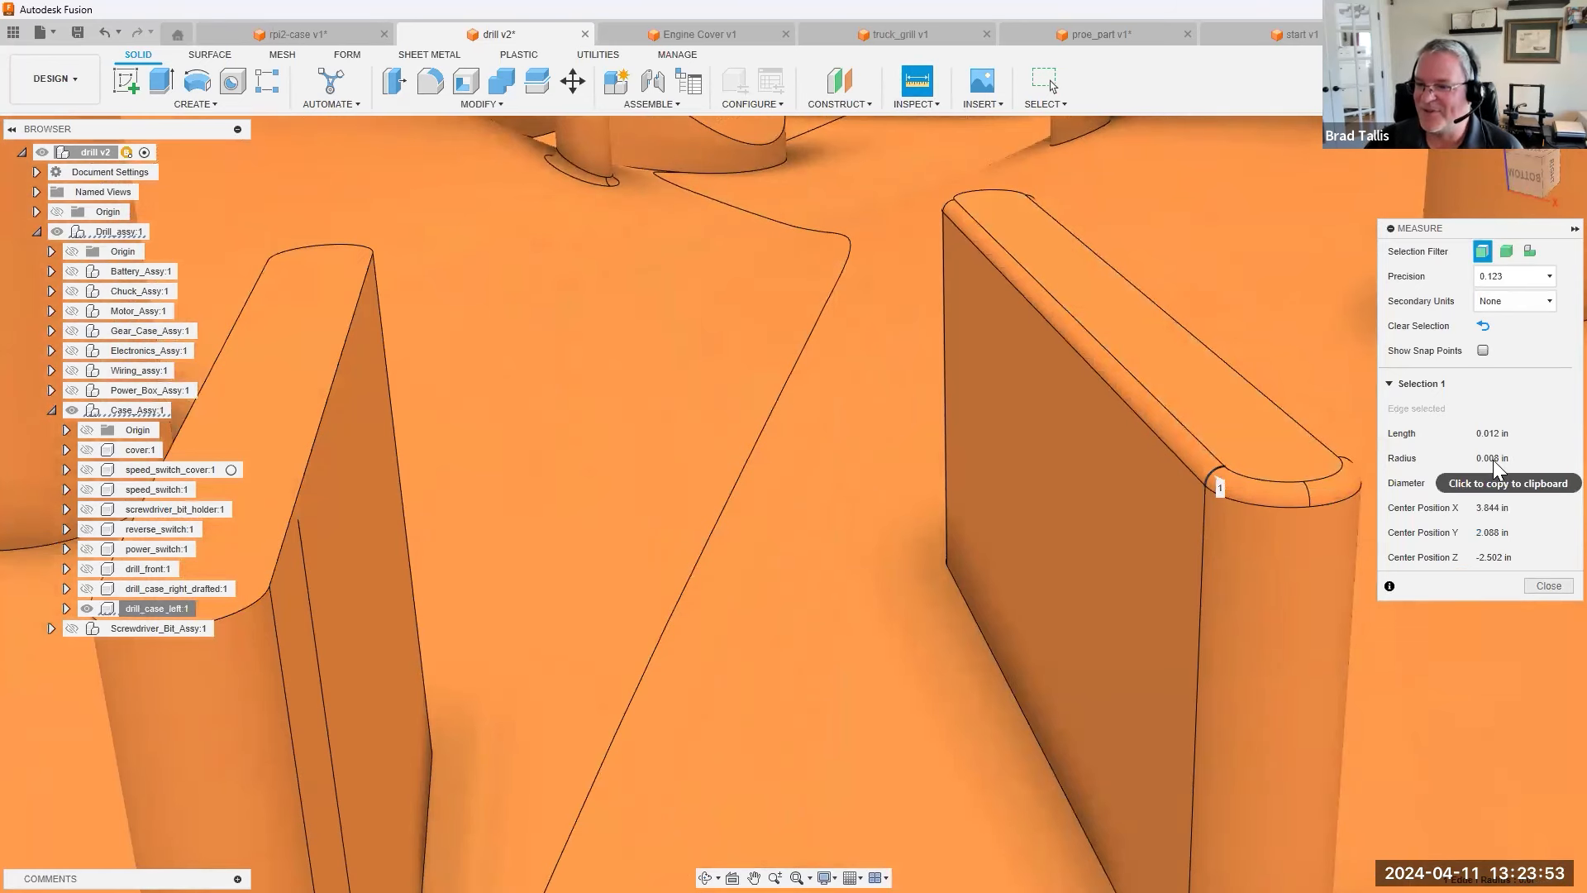
# Step: Fillet the top edges of the thin rib nearer the large boss with a 0.008 in constant radius
pyautogui.scroll(-5, 1182, 454)
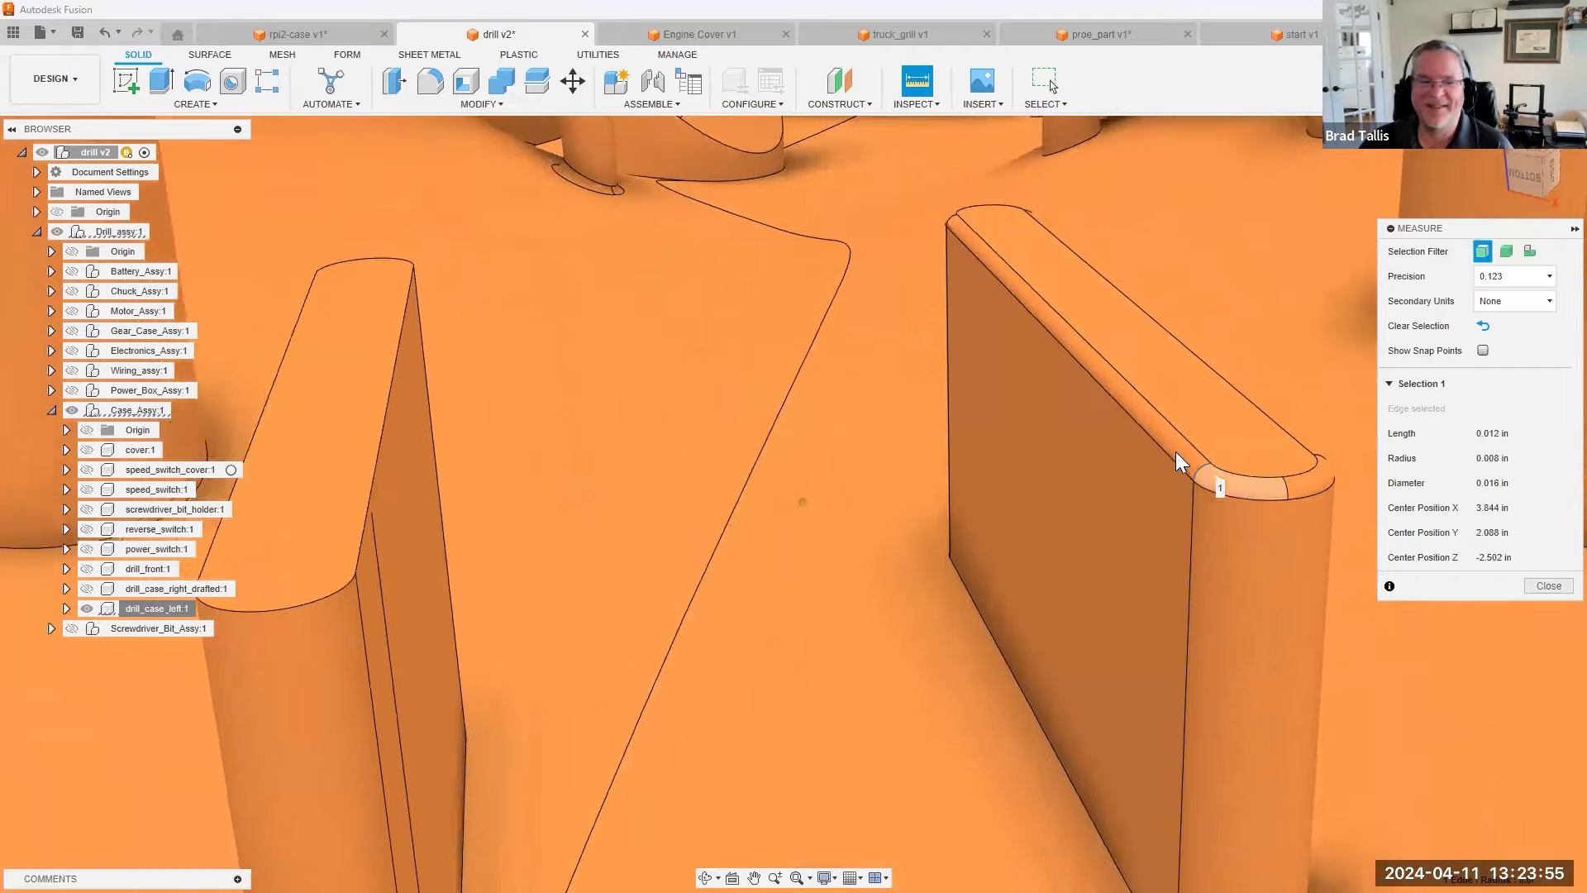
pyautogui.click(722, 472)
pyautogui.rightClick(722, 476)
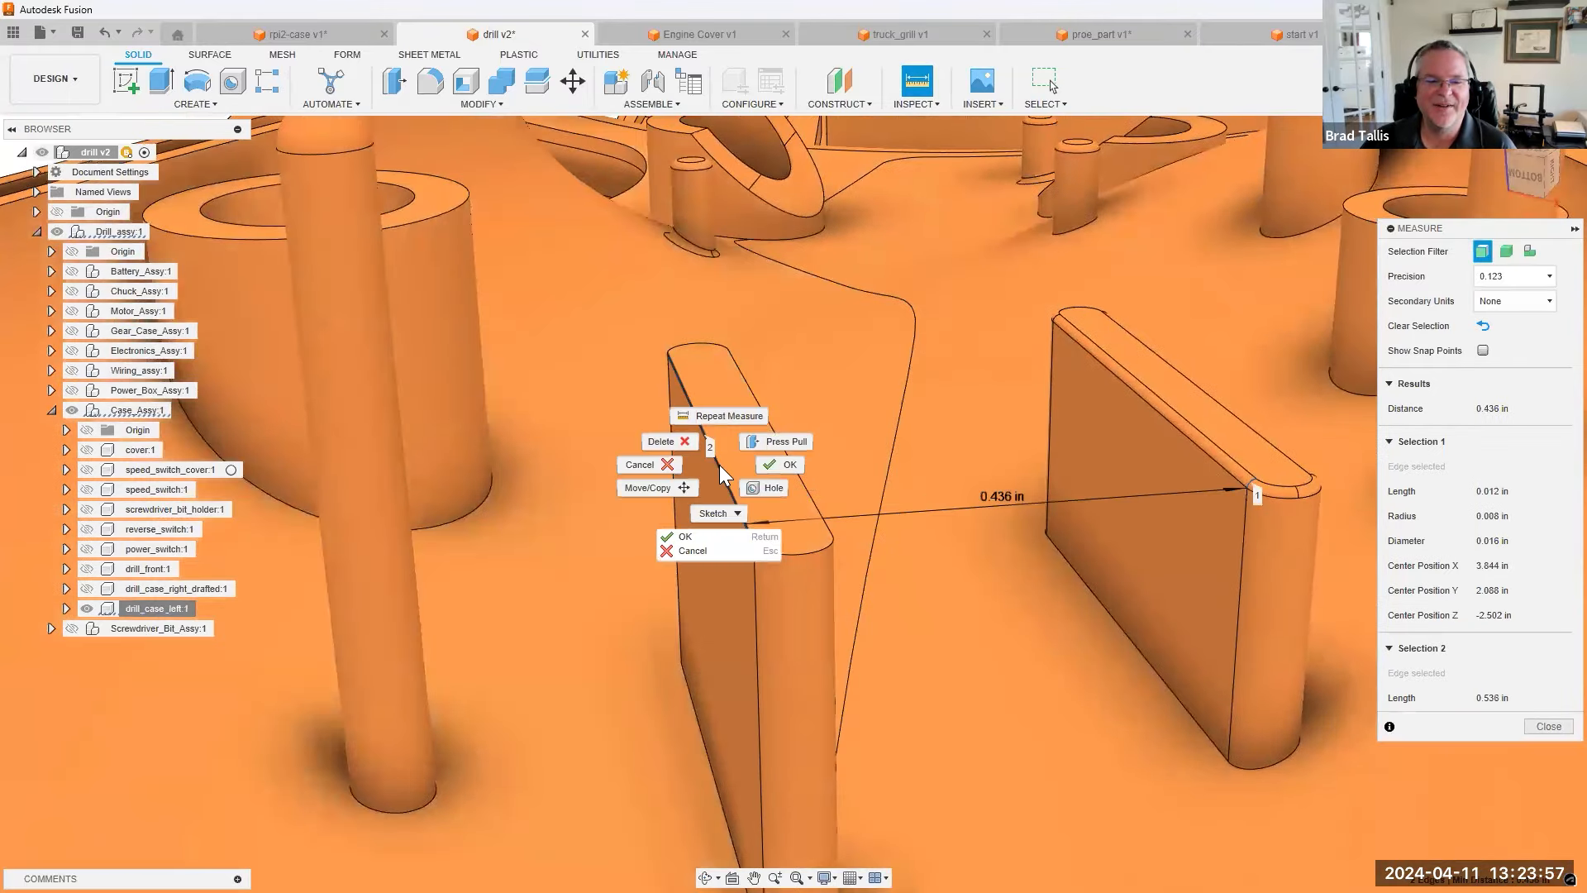
pyautogui.click(749, 460)
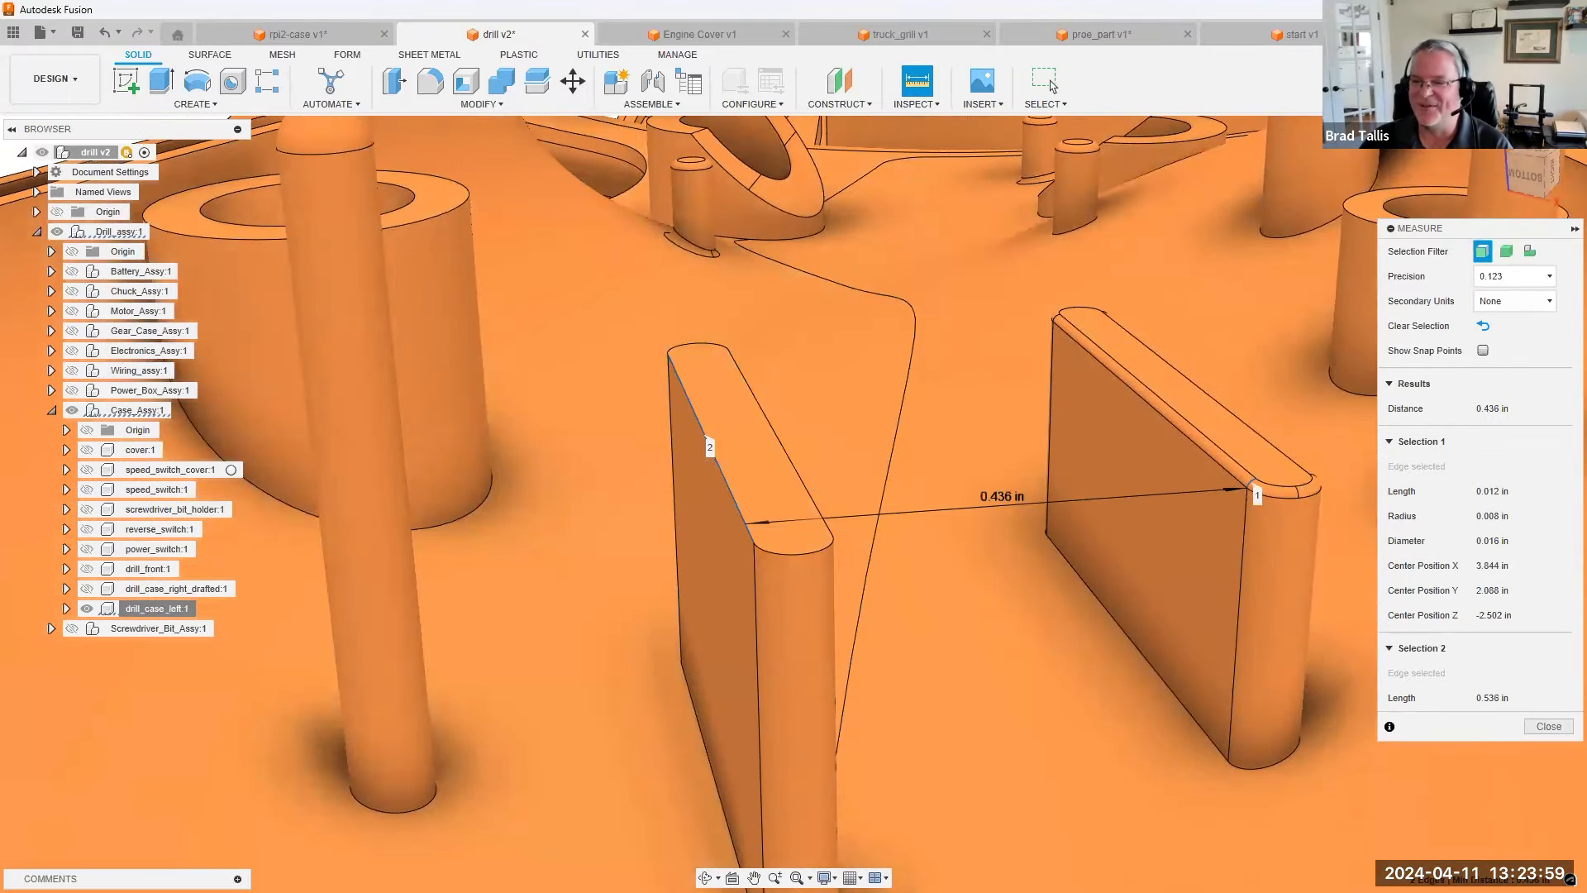
pyautogui.click(1477, 210)
pyautogui.moveTo(1429, 231); pyautogui.dragTo(1246, 200)
pyautogui.click(1344, 770)
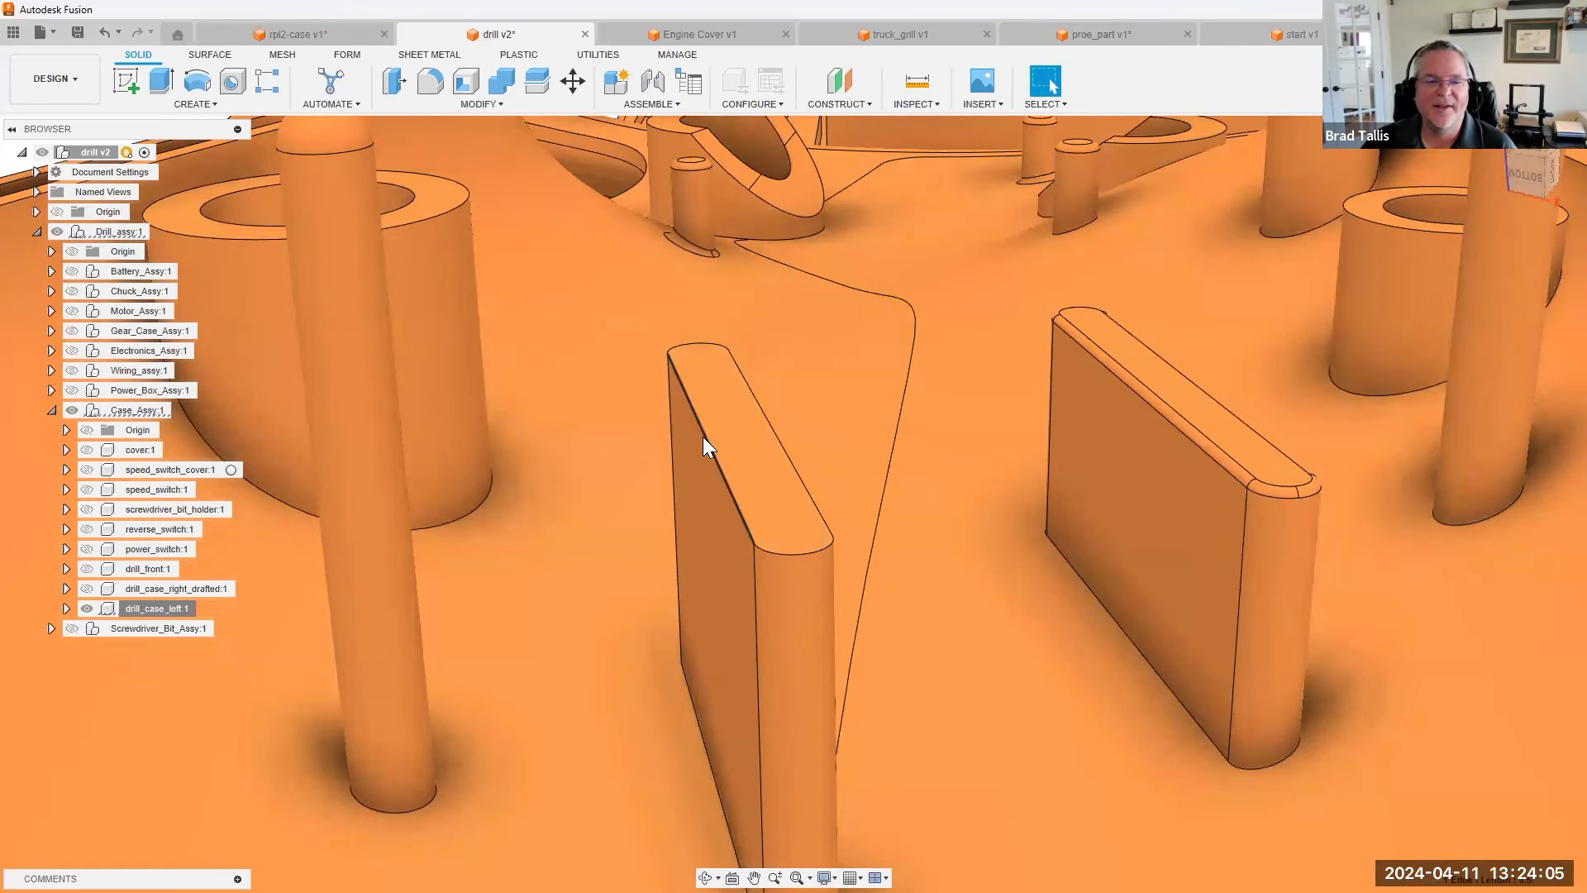
pyautogui.rightClick(703, 438)
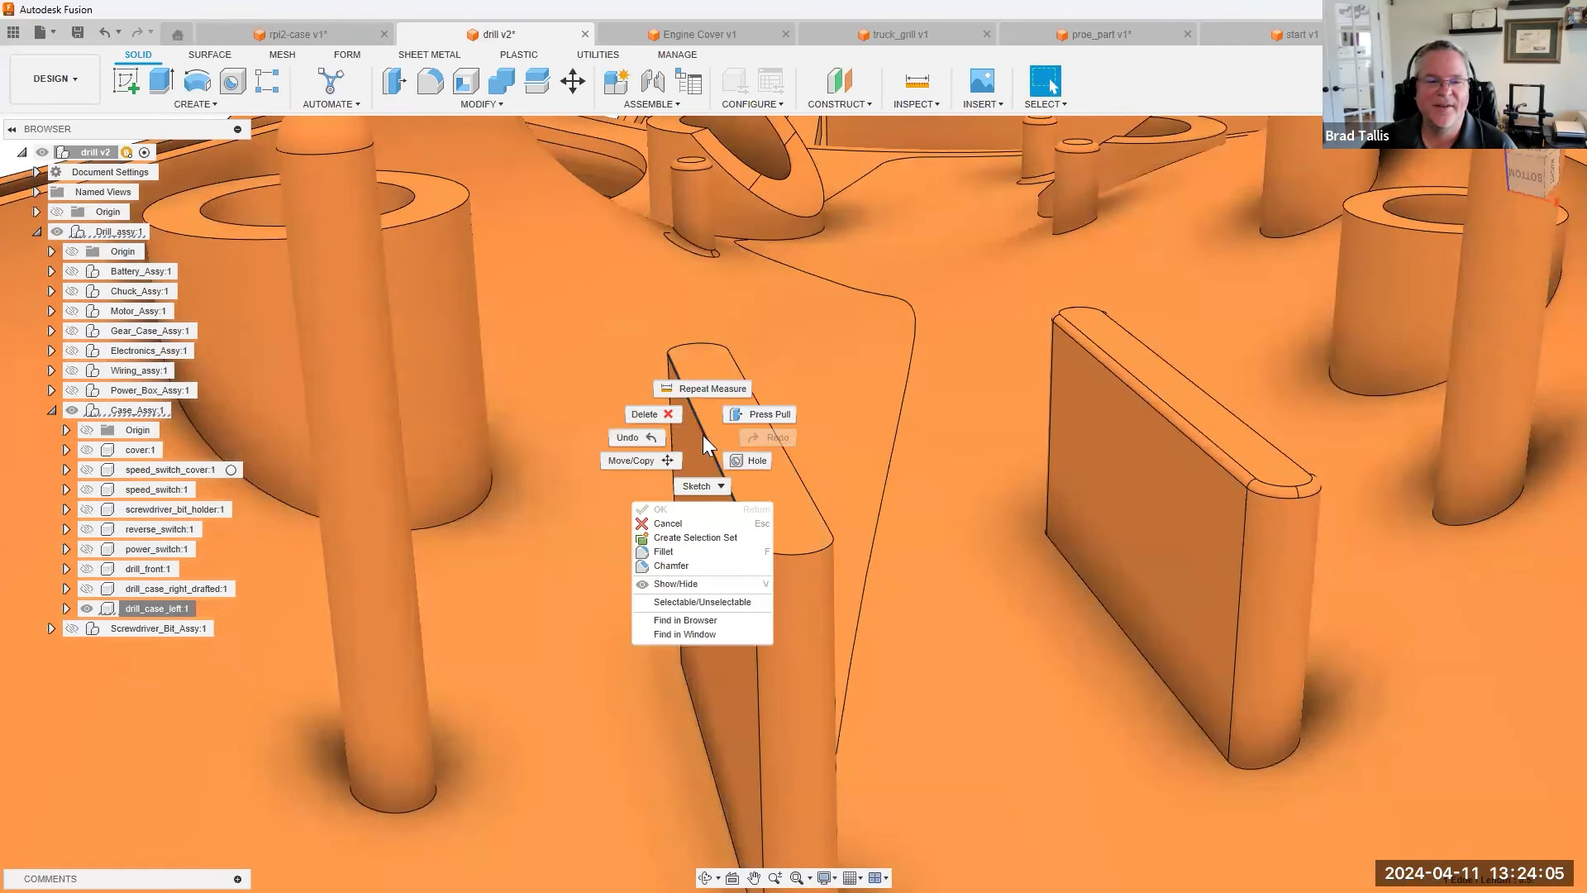
pyautogui.click(681, 551)
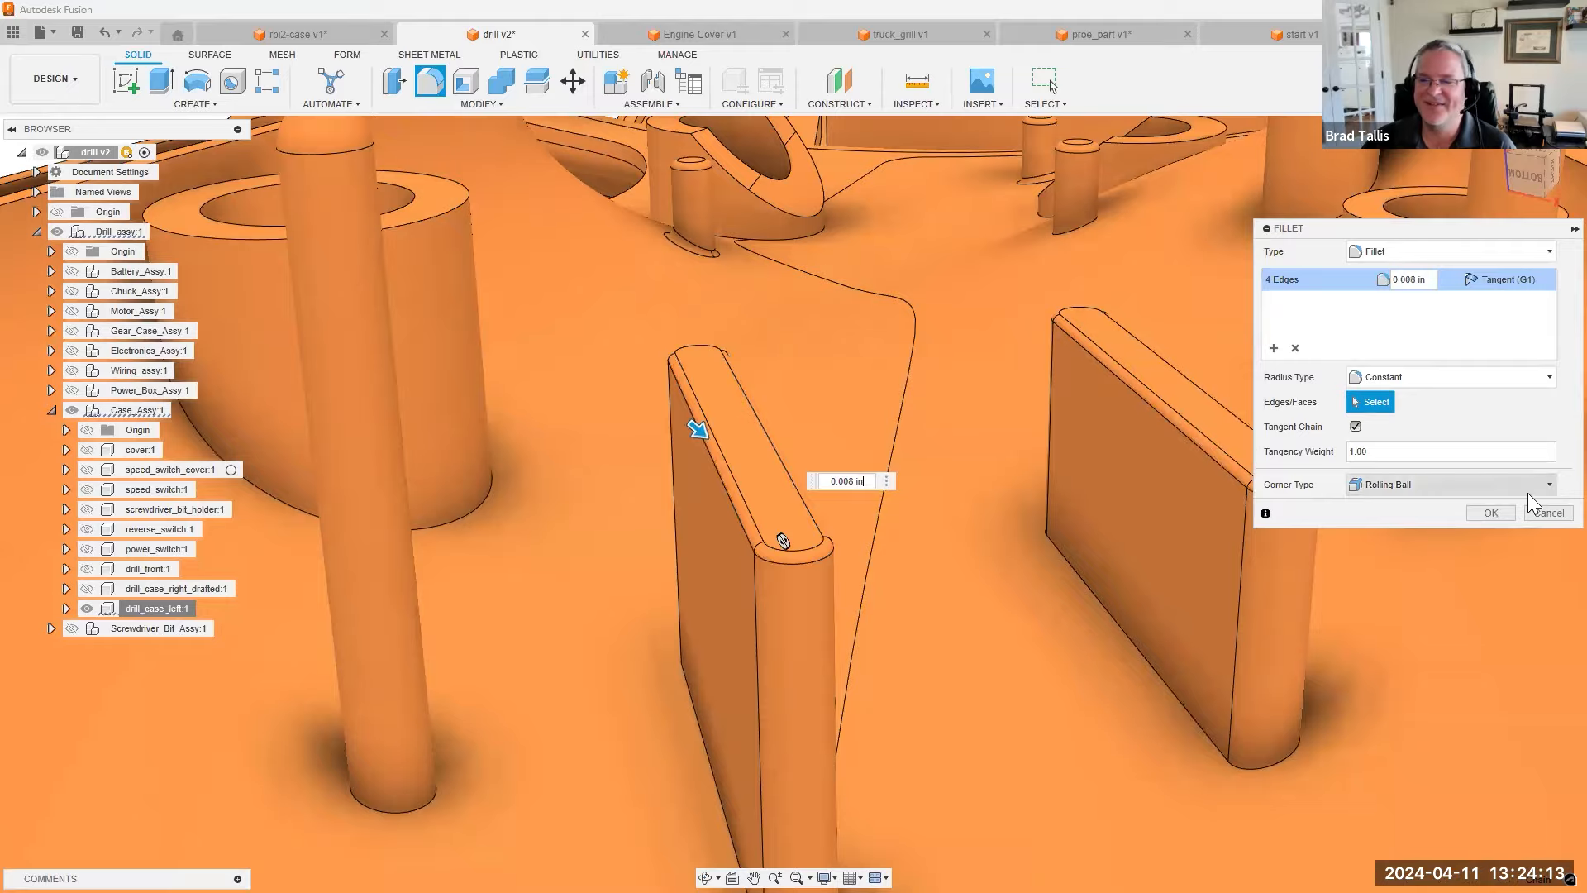
pyautogui.click(1490, 512)
# Step: Try to translate all the faces of both thin ribs -0.003 in along X with Move/Copy
pyautogui.scroll(-5, 978, 392)
pyautogui.keyDown('shift'); pyautogui.moveTo(759, 489); pyautogui.dragTo(805, 533, button='middle'); pyautogui.keyUp('shift')
pyautogui.keyDown('shift'); pyautogui.moveTo(1169, 469); pyautogui.dragTo(1189, 259, button='middle'); pyautogui.keyUp('shift')
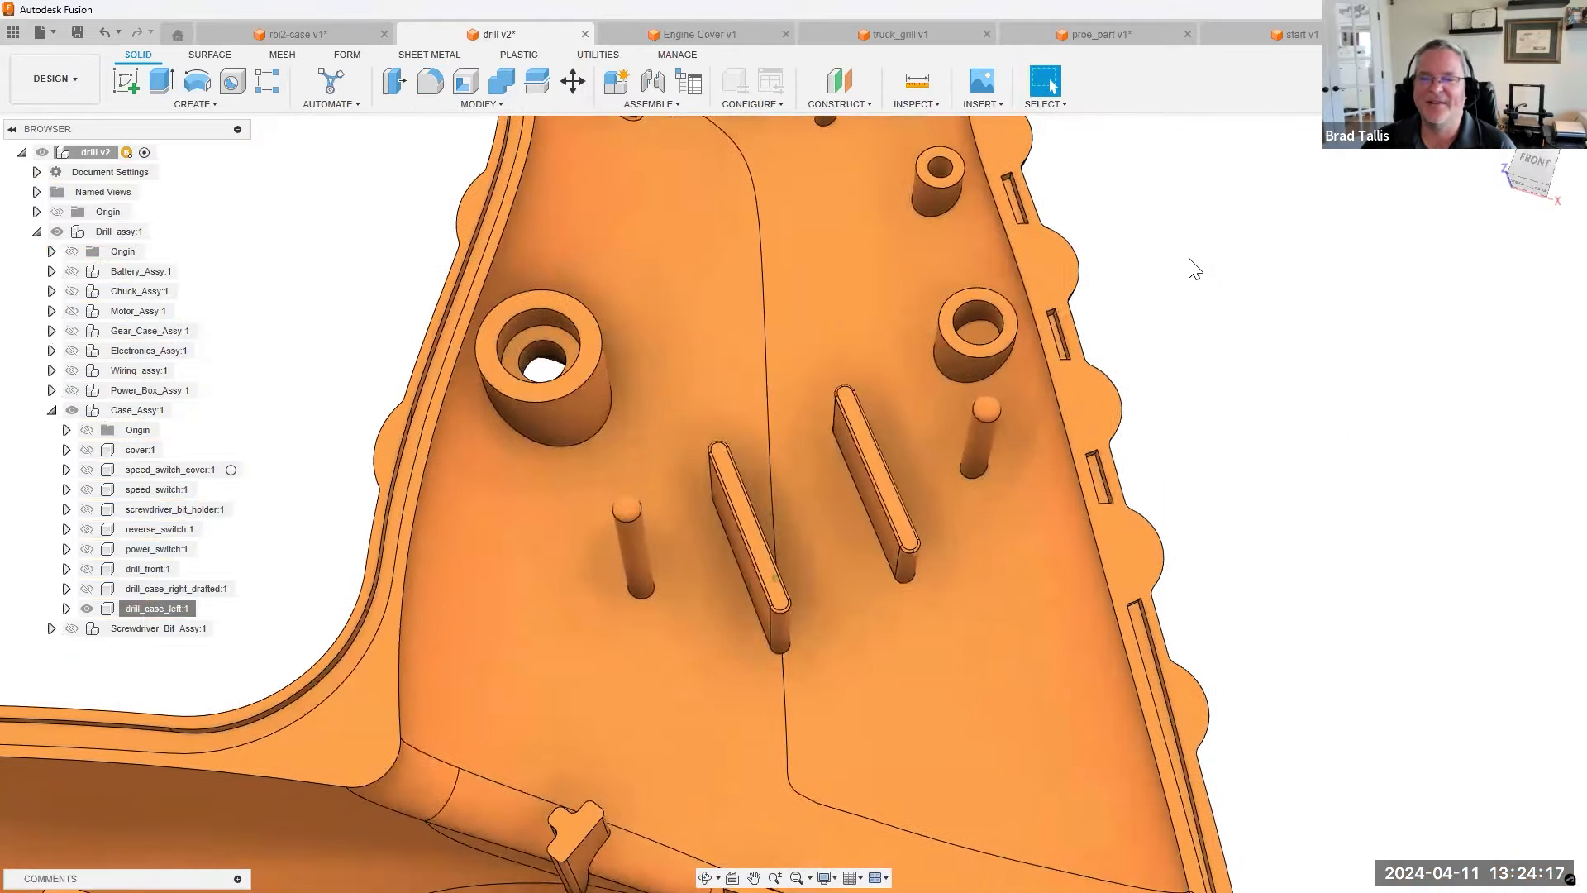
pyautogui.rightClick(1188, 259)
pyautogui.click(1137, 281)
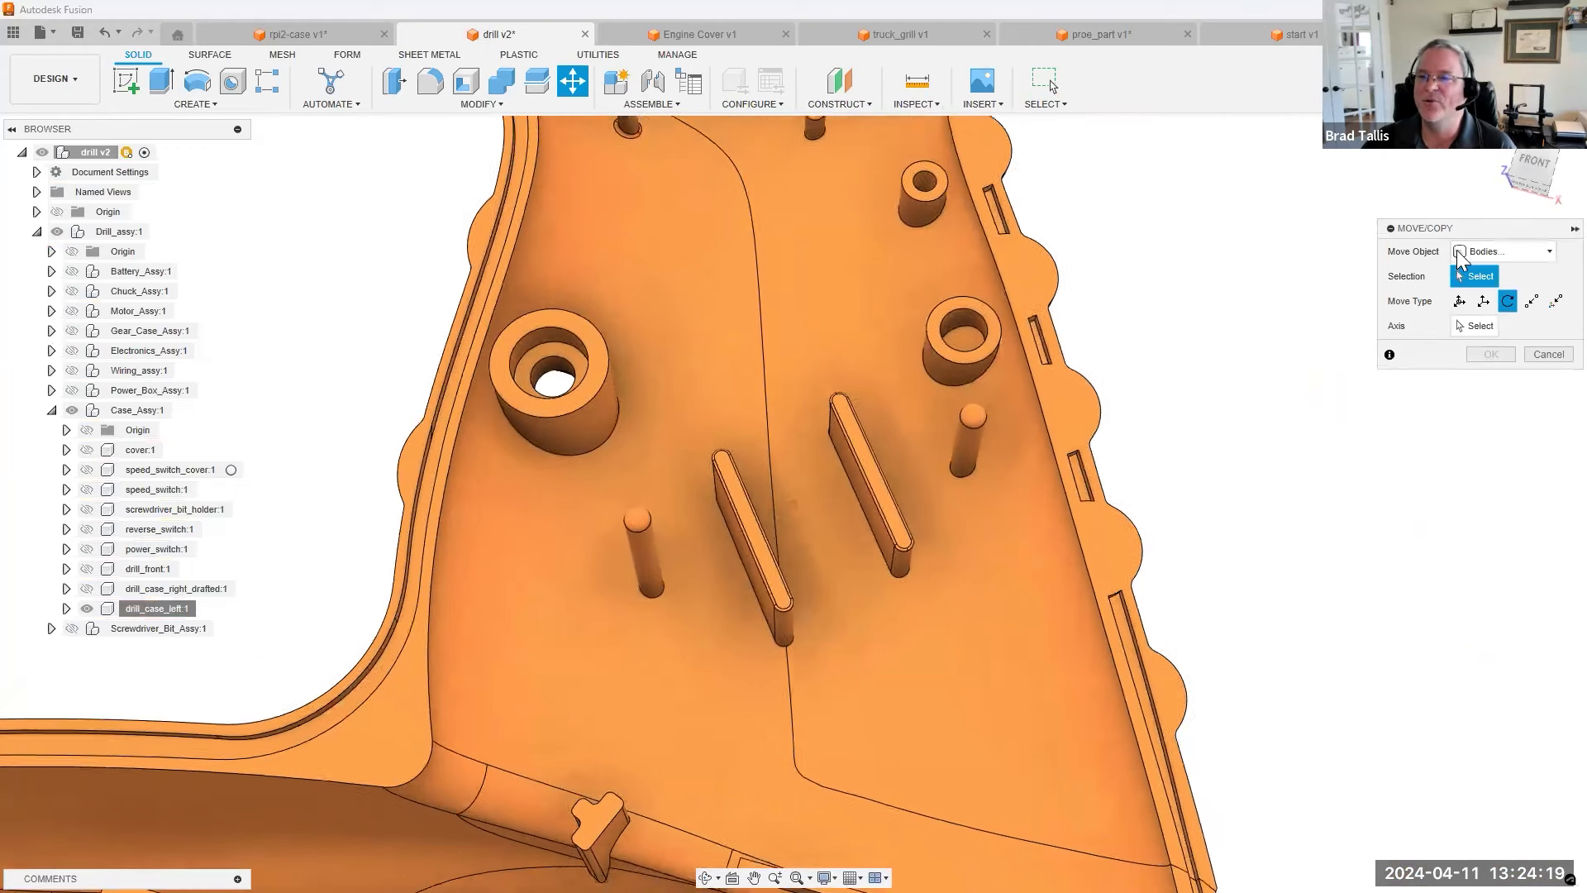
pyautogui.click(1502, 251)
pyautogui.click(1483, 306)
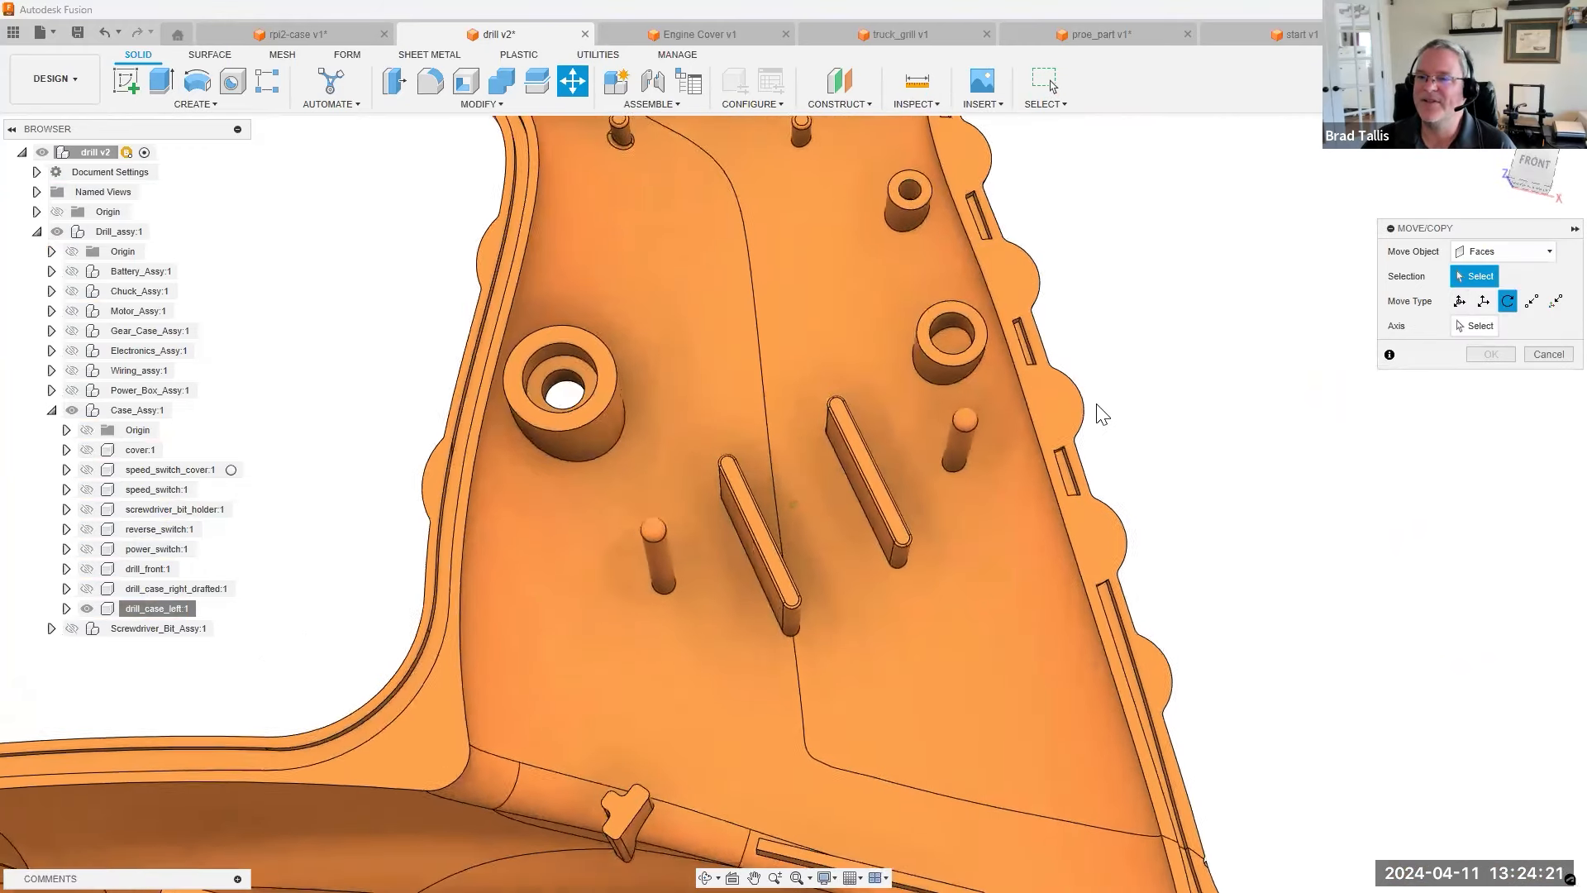
pyautogui.moveTo(691, 381); pyautogui.dragTo(934, 662)
pyautogui.scroll(3, 934, 661)
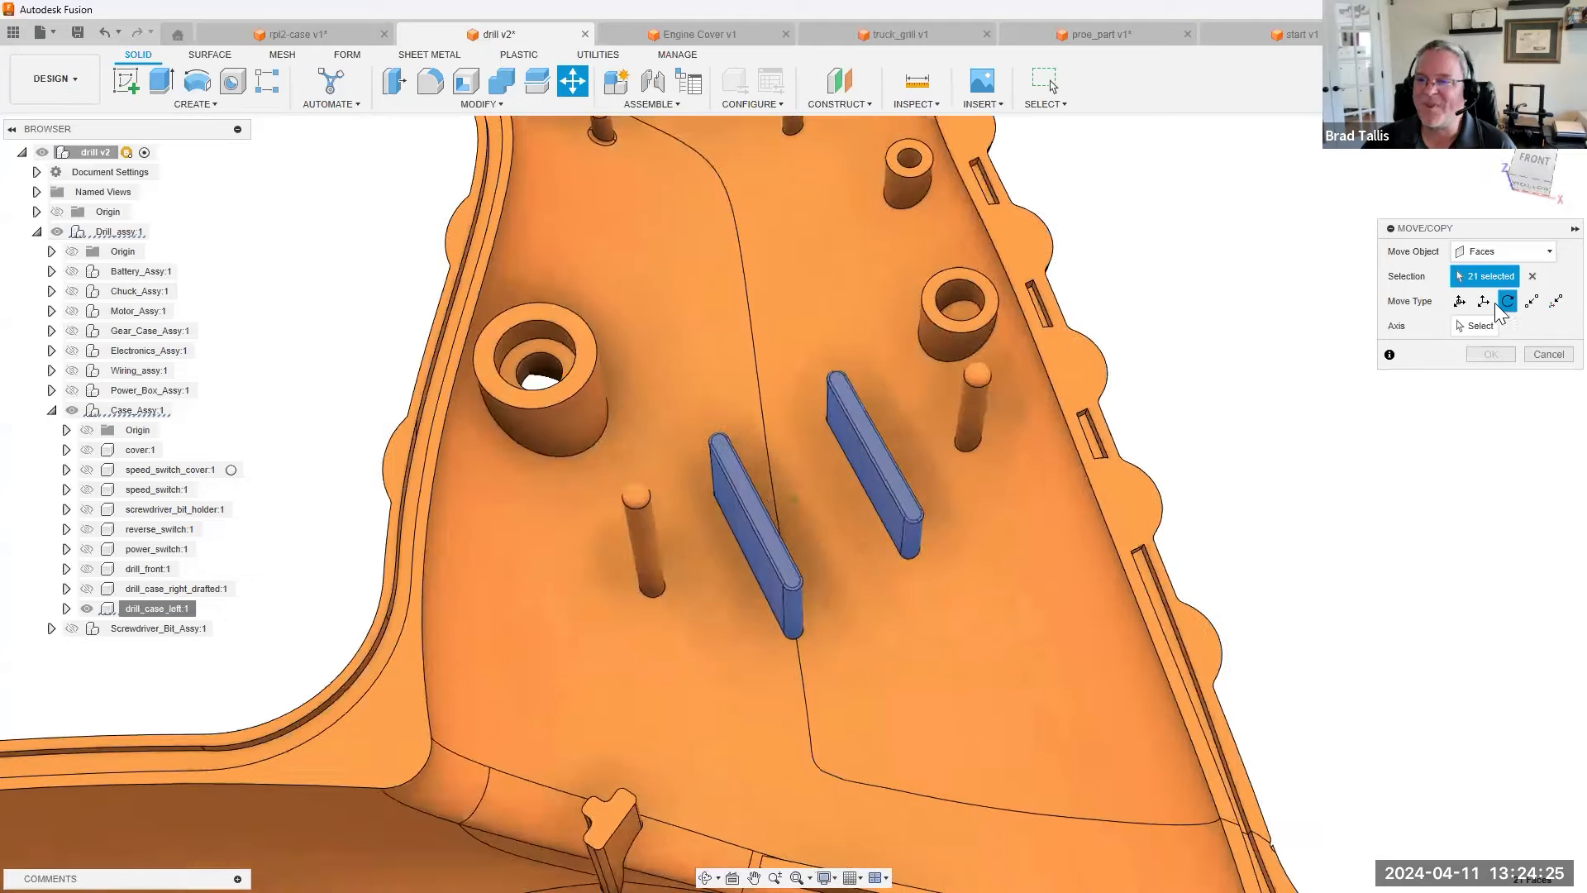
pyautogui.click(1484, 301)
pyautogui.scroll(2, 923, 461)
pyautogui.moveTo(965, 422); pyautogui.dragTo(960, 426)
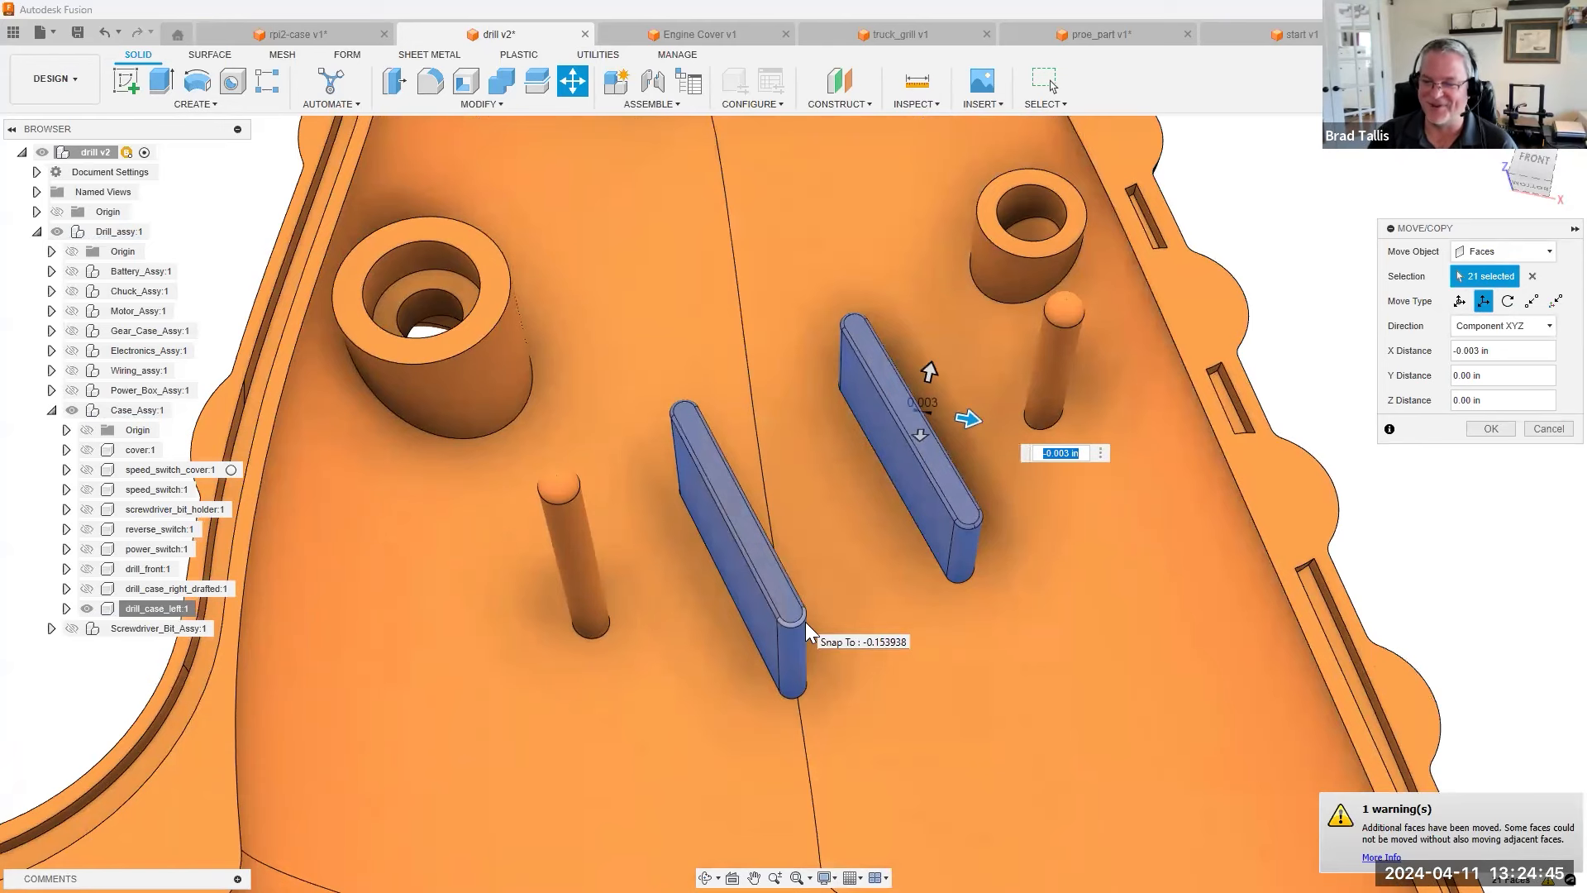
pyautogui.click(1548, 429)
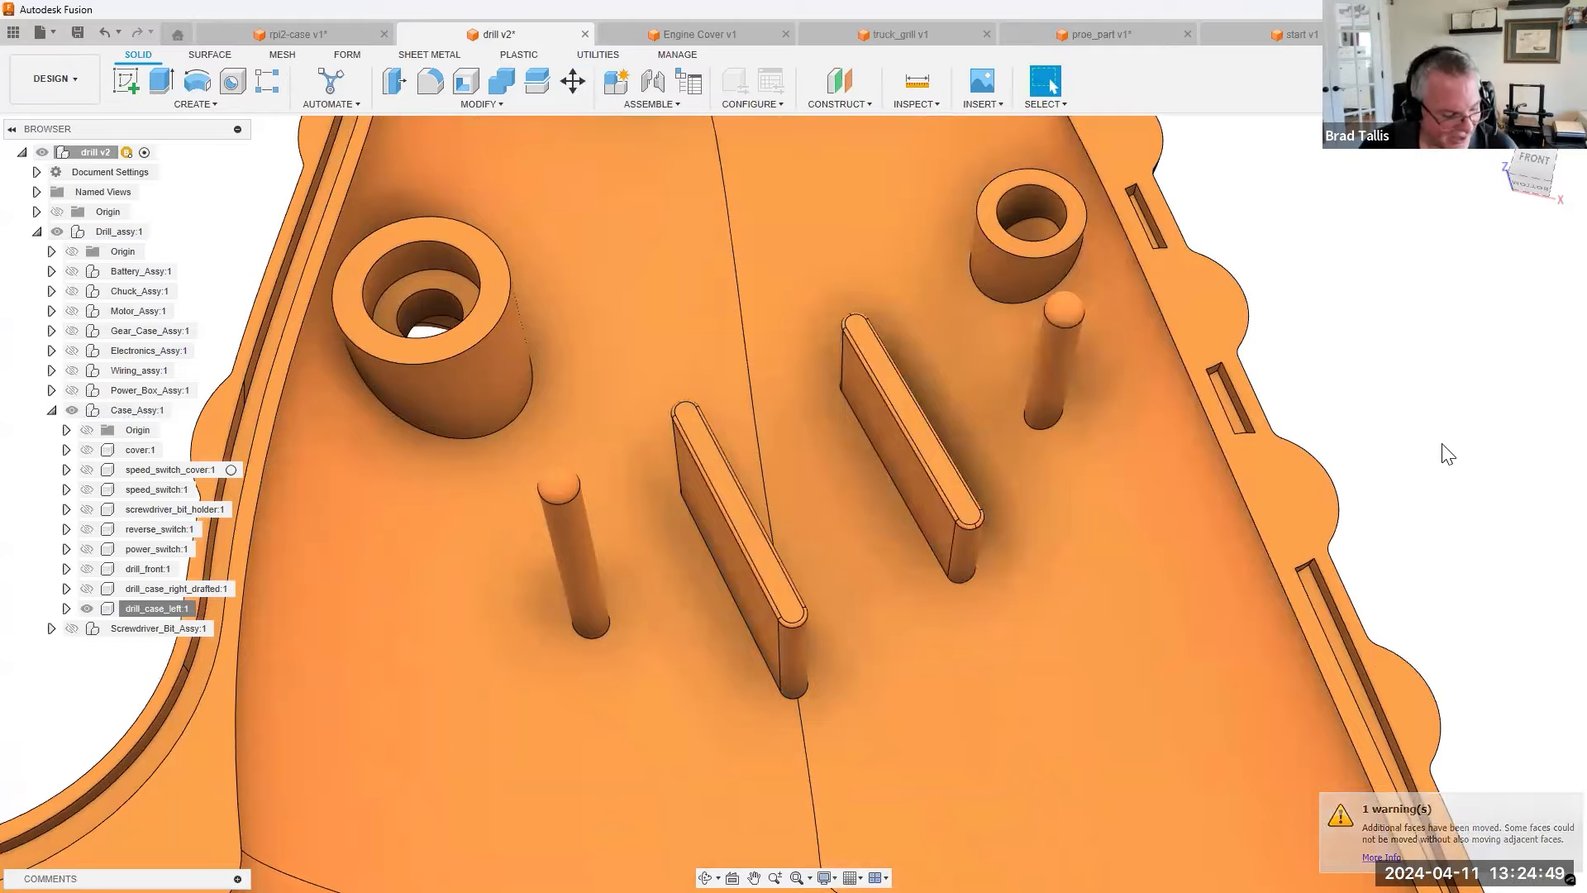
# Step: Try to translate all the faces of the large screw boss, including its outer fillet, in the negative X direction with Move/Copy
pyautogui.keyDown('shift'); pyautogui.moveTo(1223, 420); pyautogui.dragTo(1093, 542, button='middle'); pyautogui.keyUp('shift')
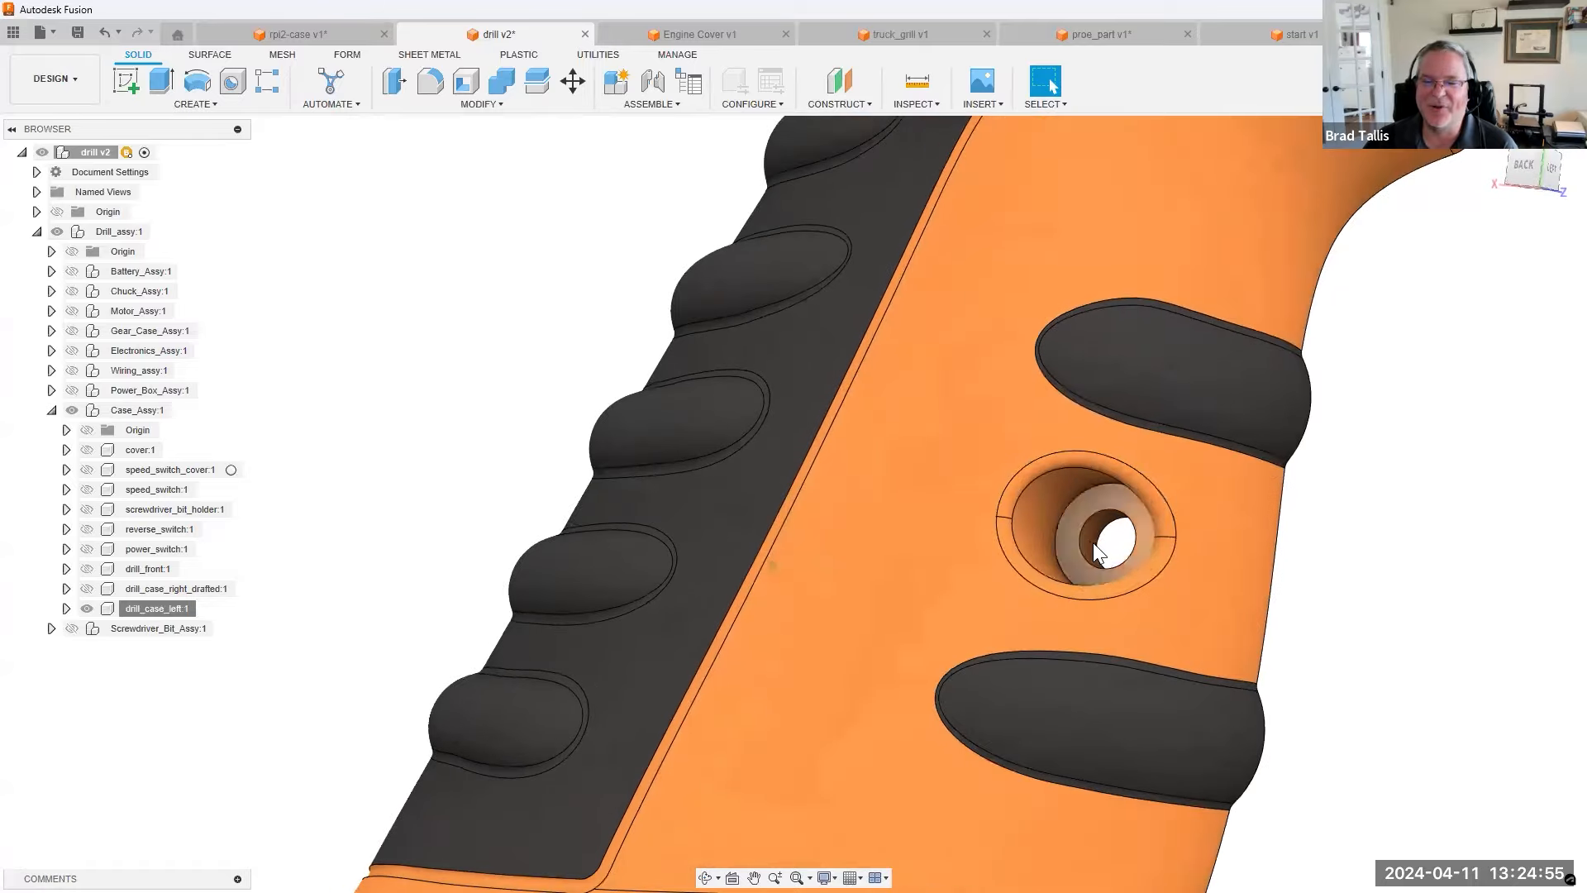
pyautogui.moveTo(1170, 585)
pyautogui.keyDown('shift'); pyautogui.mouseDown(button='middle')
pyautogui.moveTo(1074, 542)
pyautogui.moveTo(547, 413)
pyautogui.moveTo(459, 443)
pyautogui.moveTo(610, 488)
pyautogui.moveTo(630, 517)
pyautogui.mouseUp(button='middle'); pyautogui.keyUp('shift')
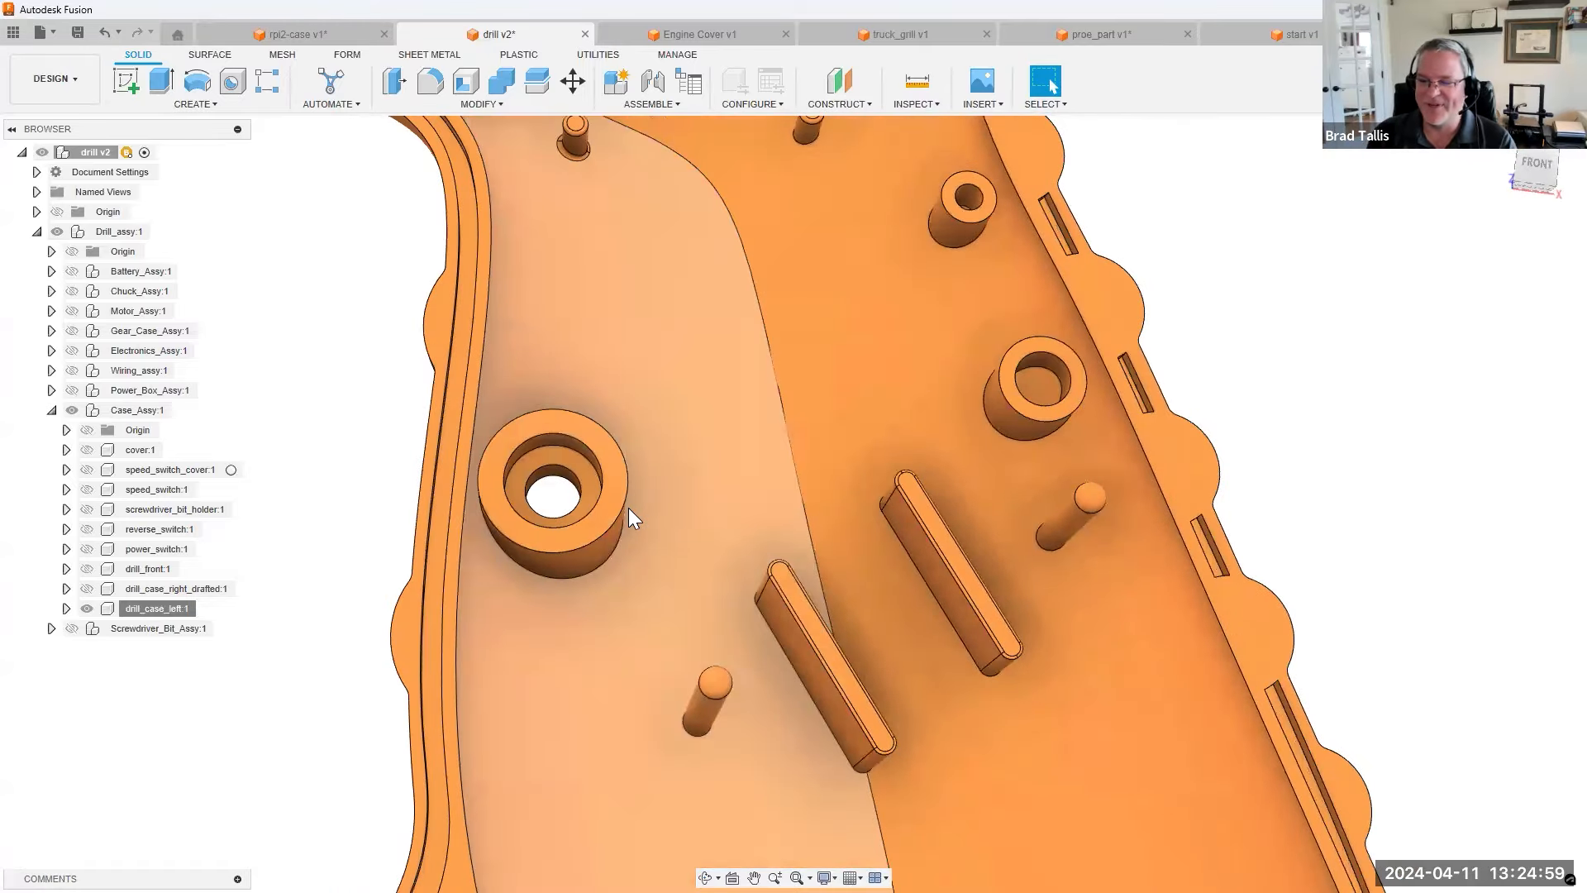
pyautogui.moveTo(629, 513)
pyautogui.keyDown('shift'); pyautogui.mouseDown(button='middle')
pyautogui.moveTo(365, 443)
pyautogui.moveTo(315, 343)
pyautogui.mouseUp(button='middle'); pyautogui.keyUp('shift')
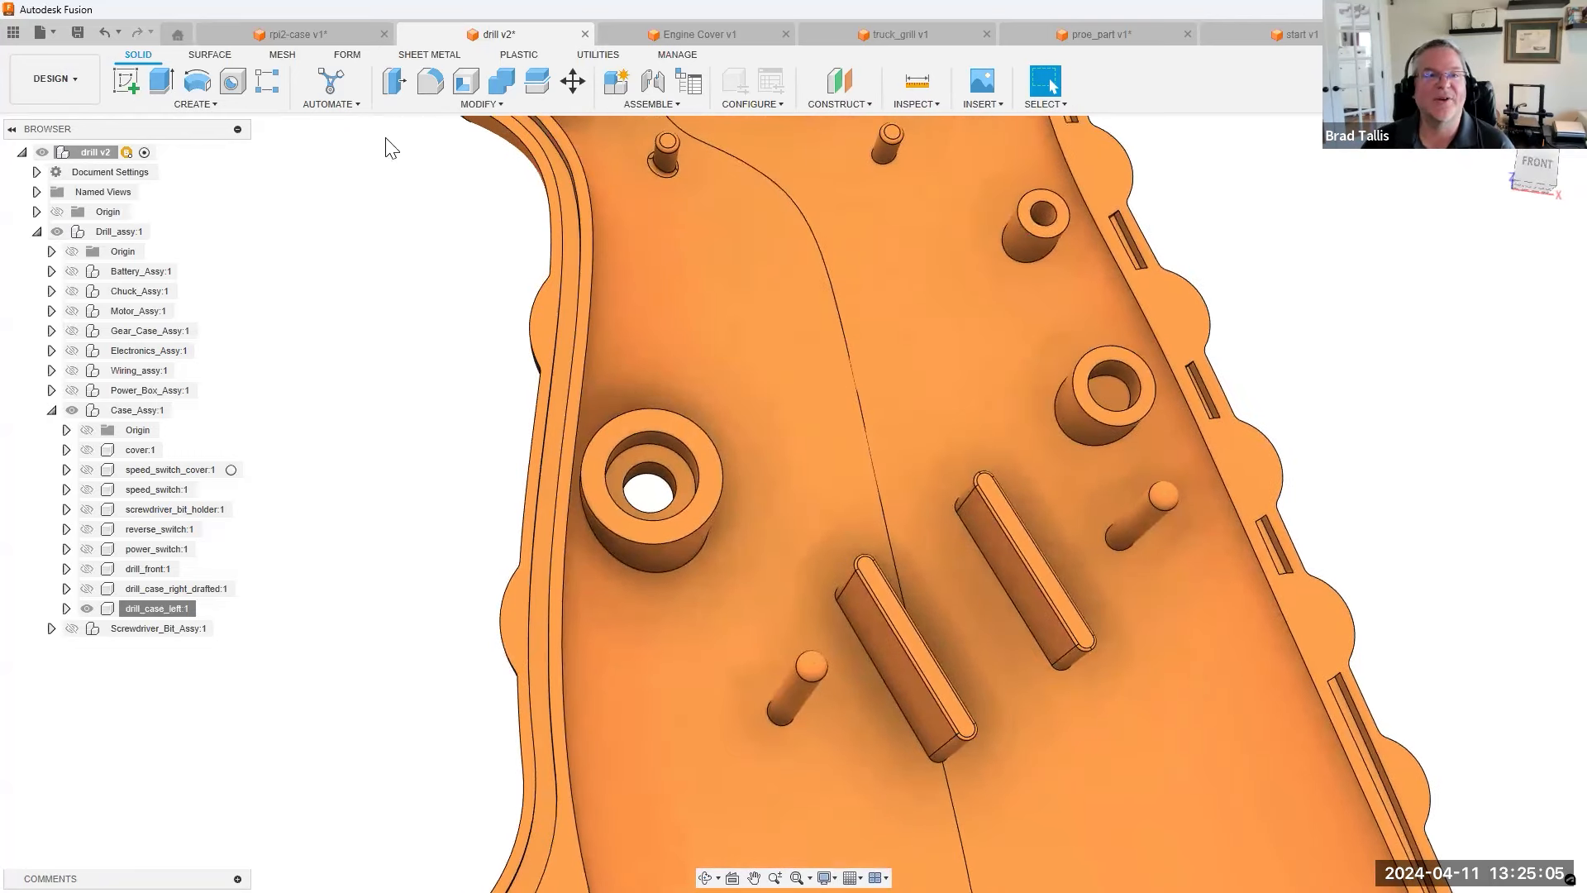
pyautogui.click(572, 82)
pyautogui.click(1503, 251)
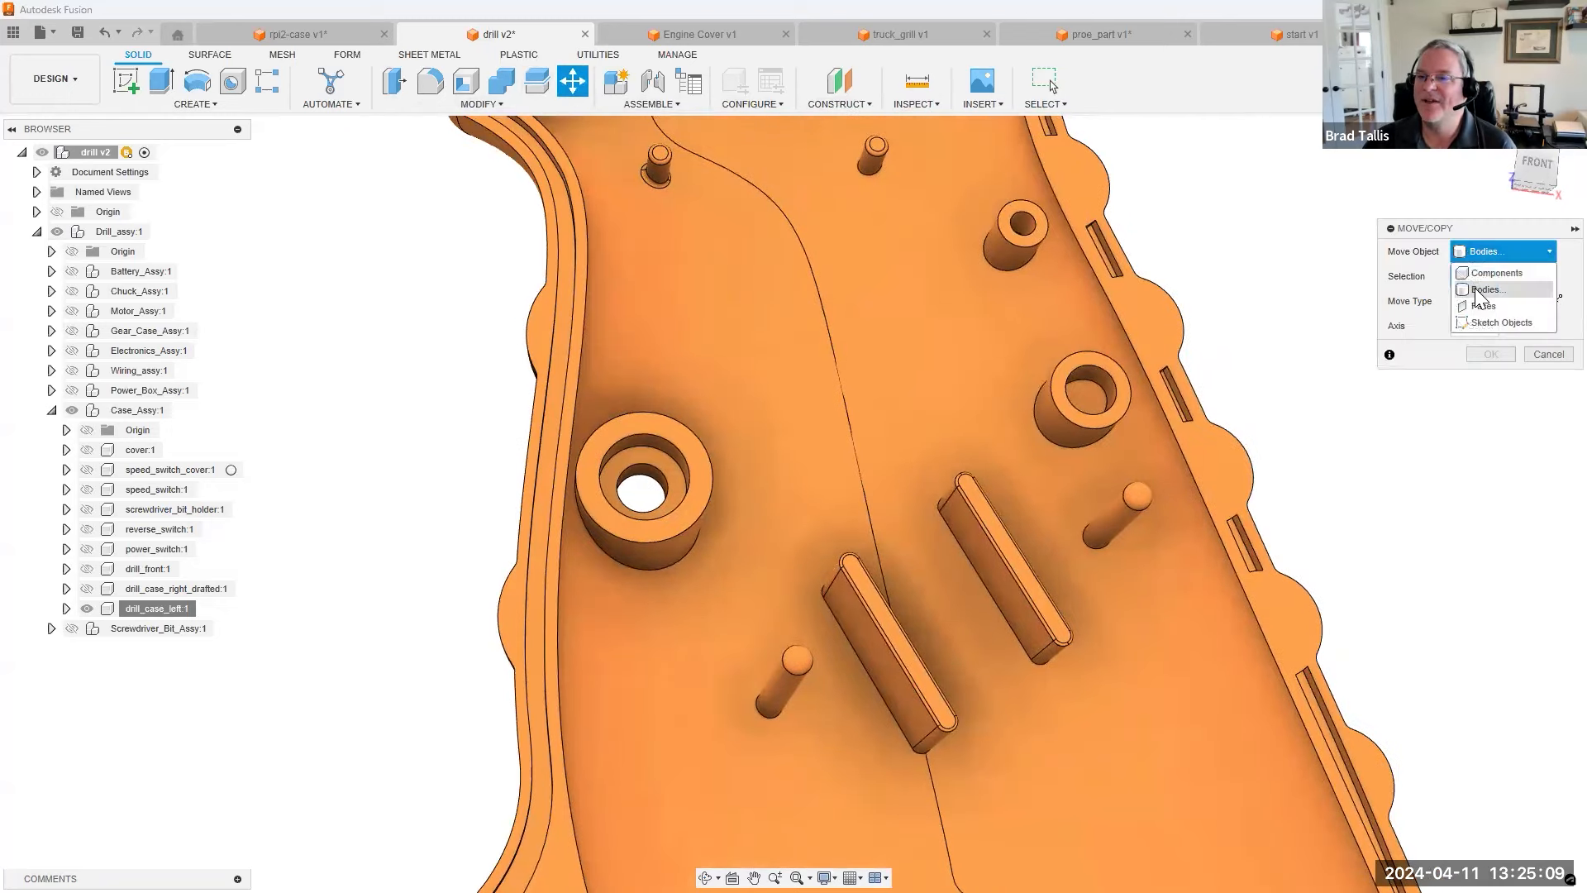
pyautogui.click(1488, 291)
pyautogui.keyDown('shift'); pyautogui.moveTo(1244, 488); pyautogui.dragTo(463, 458, button='middle'); pyautogui.keyUp('shift')
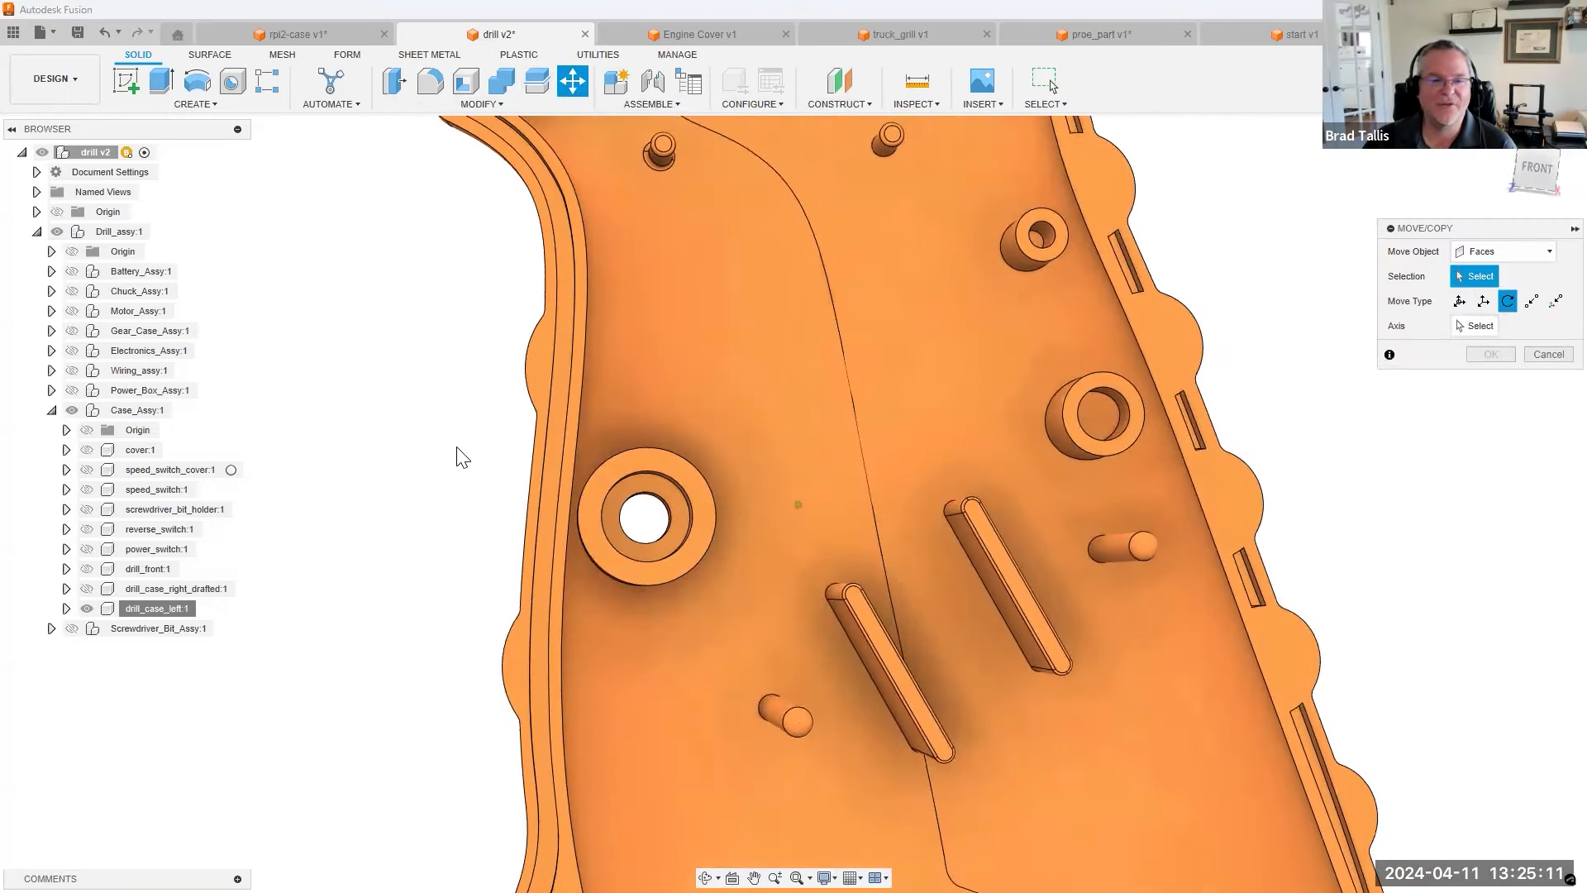
pyautogui.moveTo(472, 443); pyautogui.dragTo(744, 610)
pyautogui.keyDown('shift'); pyautogui.moveTo(673, 603); pyautogui.dragTo(719, 485, button='middle'); pyautogui.keyUp('shift')
pyautogui.click(1484, 301)
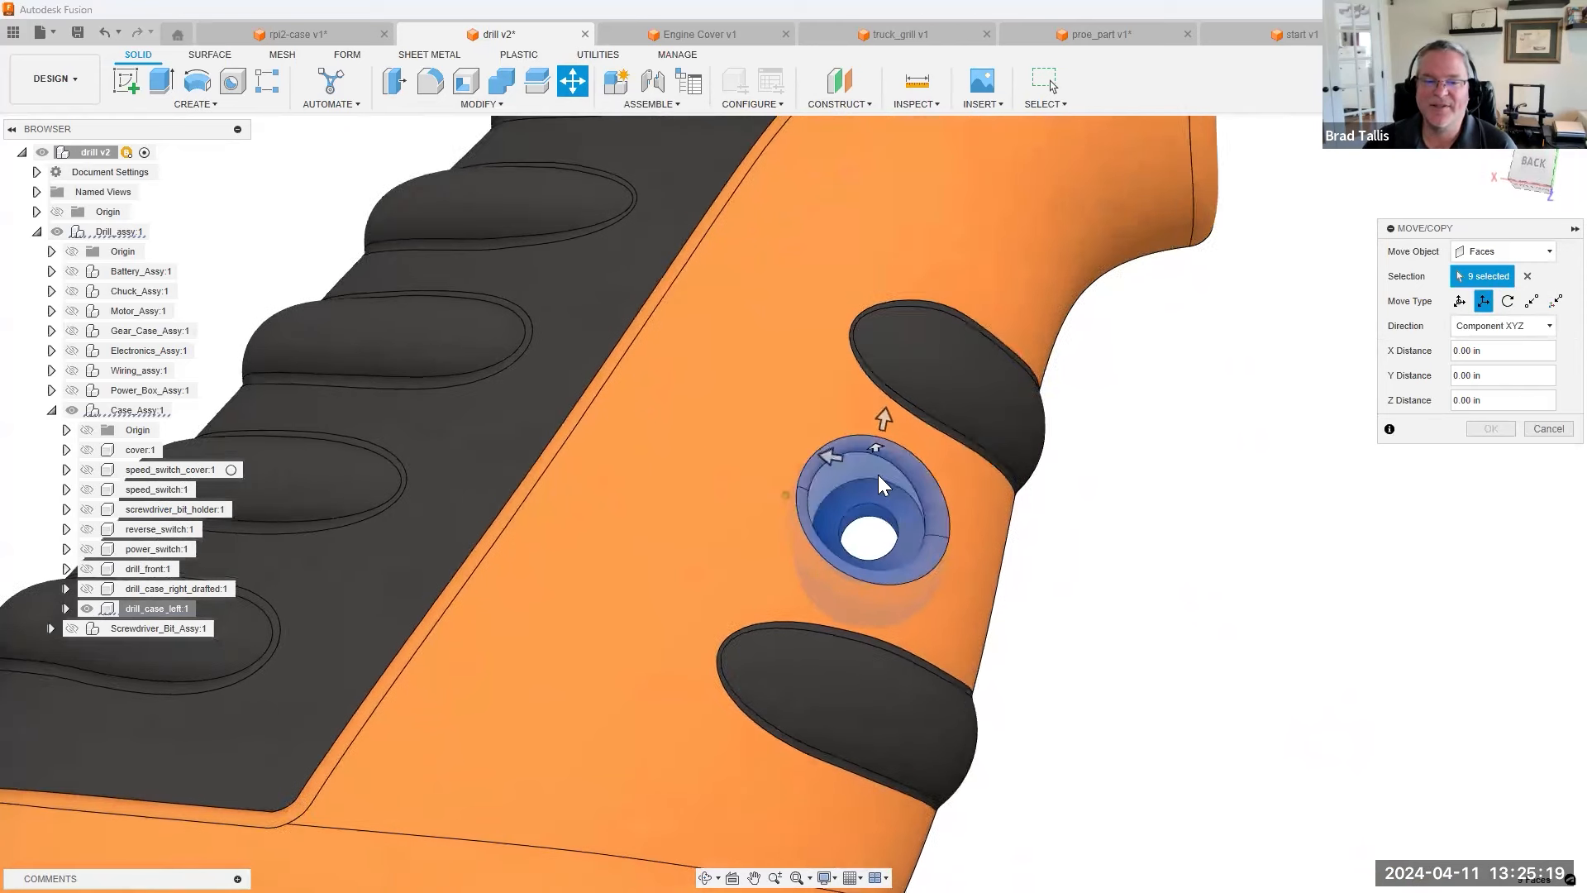
pyautogui.click(827, 451)
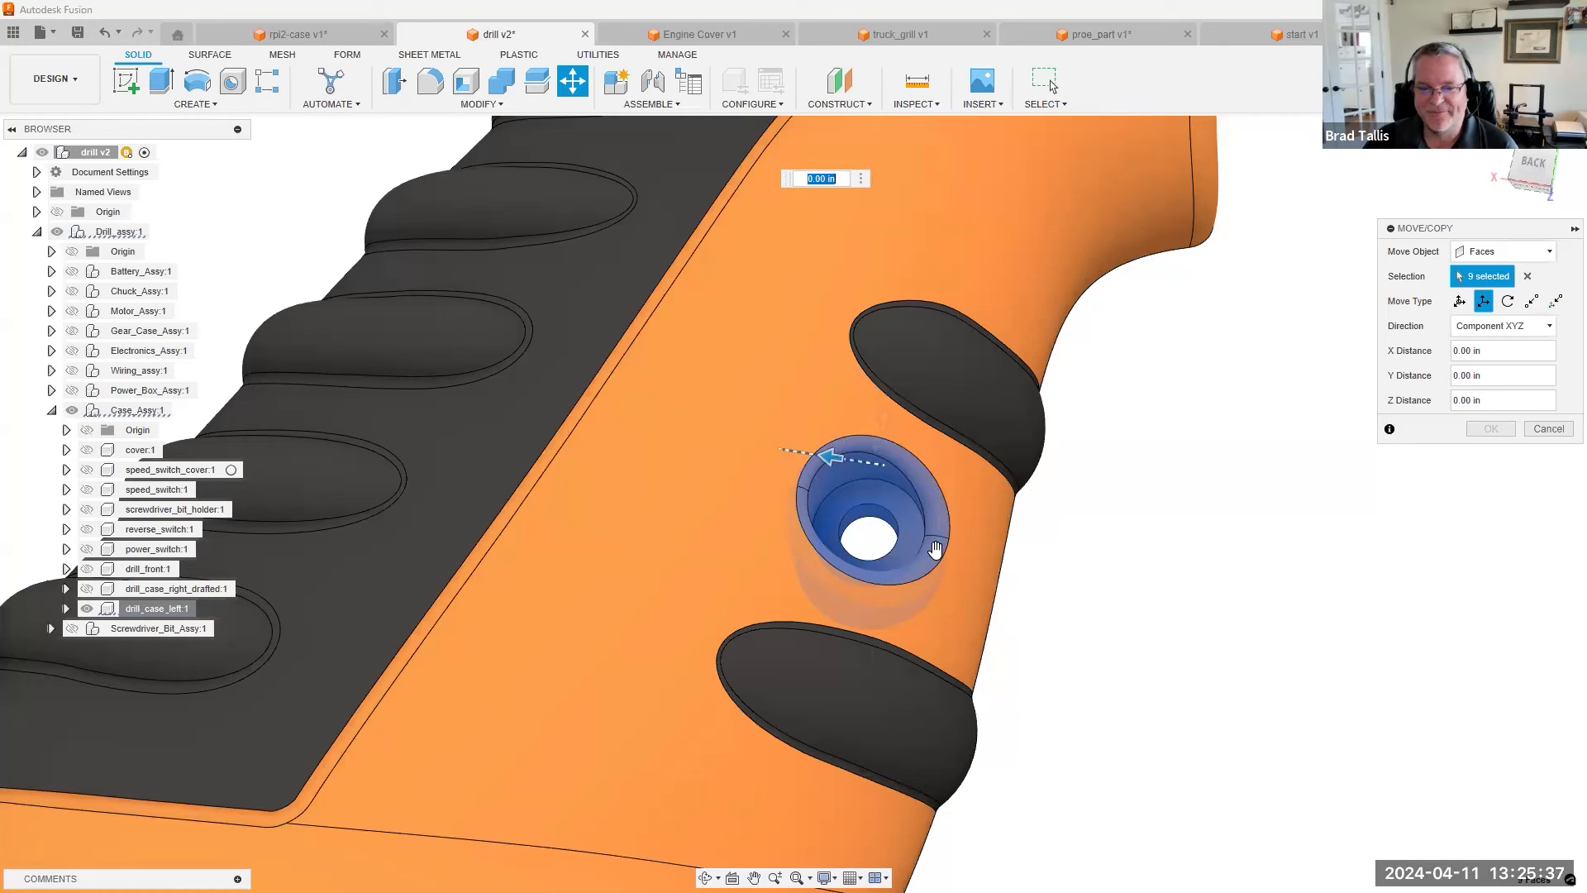
pyautogui.moveTo(924, 561); pyautogui.dragTo(983, 537)
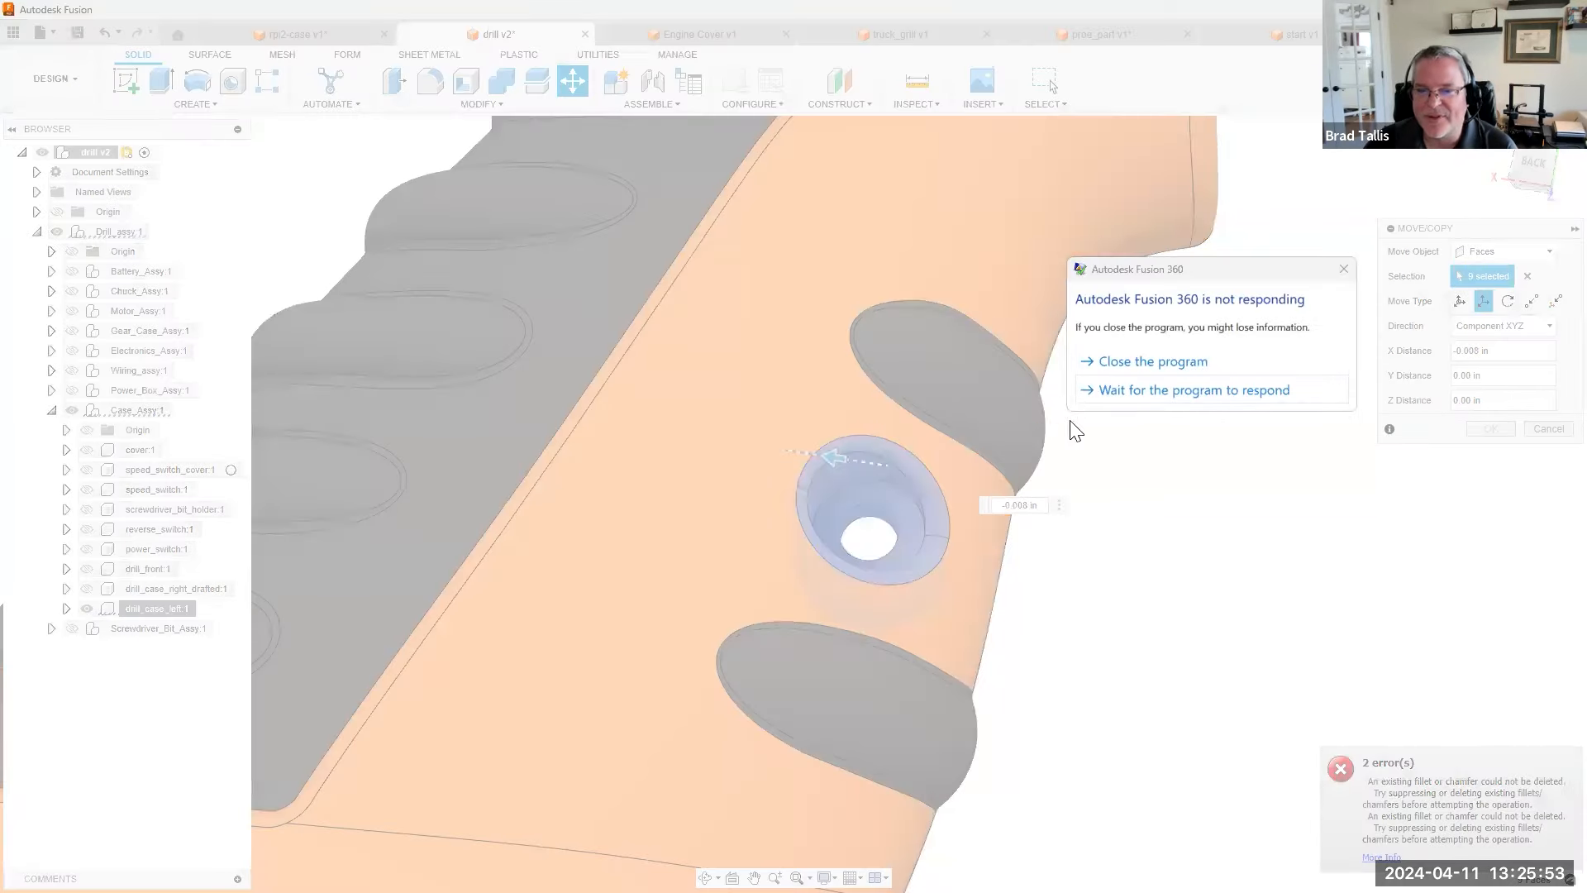
pyautogui.click(1204, 395)
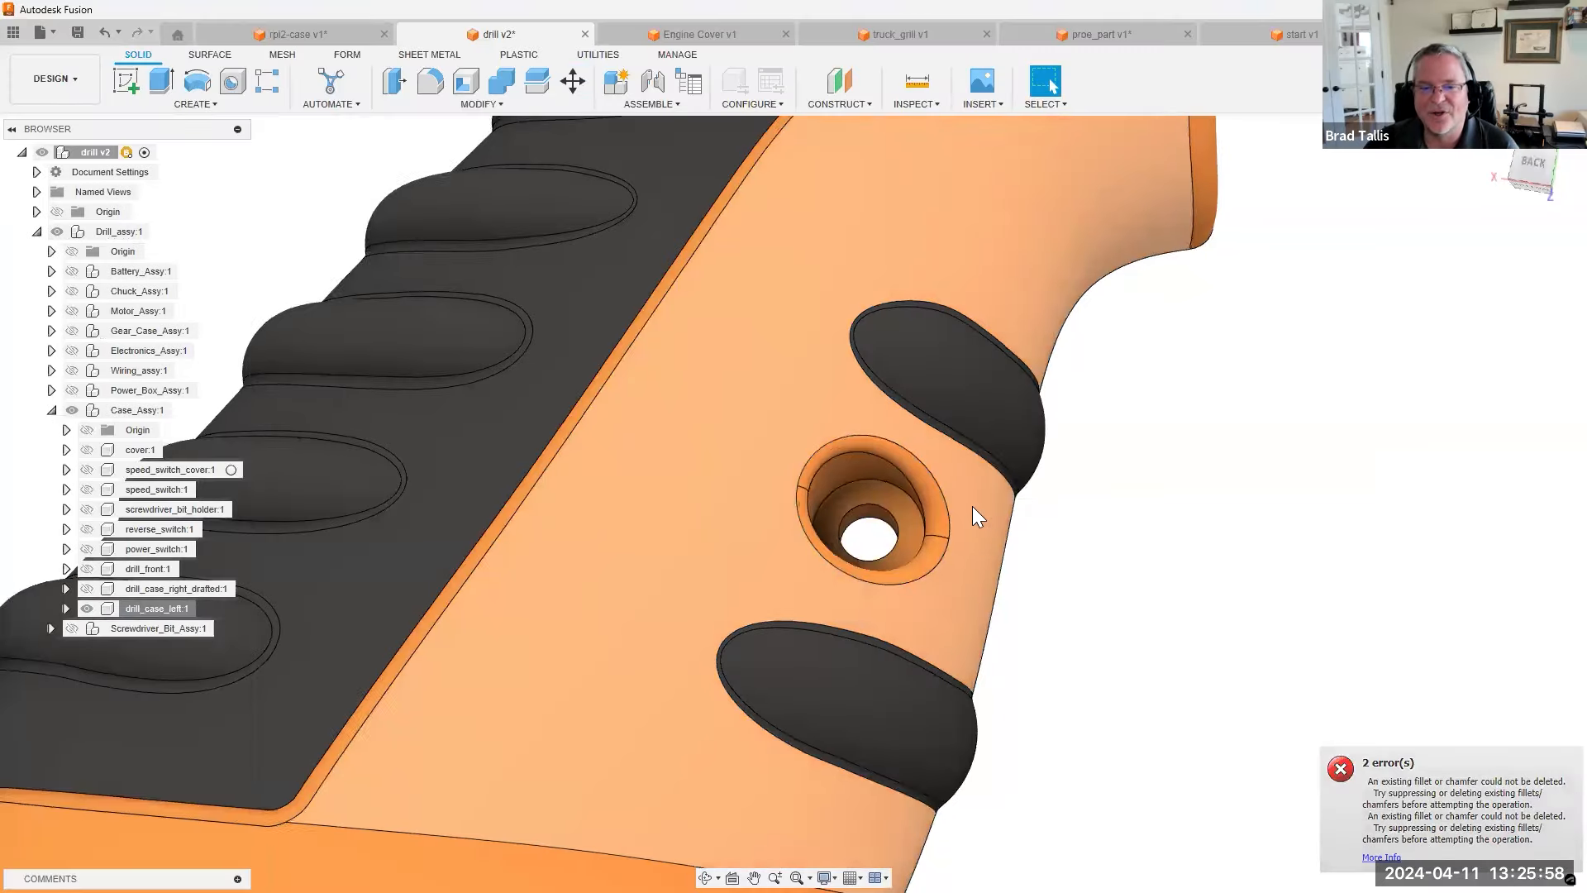
# Step: Select the large boss's outer wall and the cylindrical walls of its stepped hole, leaving out the fillet on the case's outer surface
pyautogui.keyDown('shift'); pyautogui.moveTo(972, 506); pyautogui.dragTo(1111, 507, button='middle'); pyautogui.keyUp('shift')
pyautogui.scroll(2, 1111, 512)
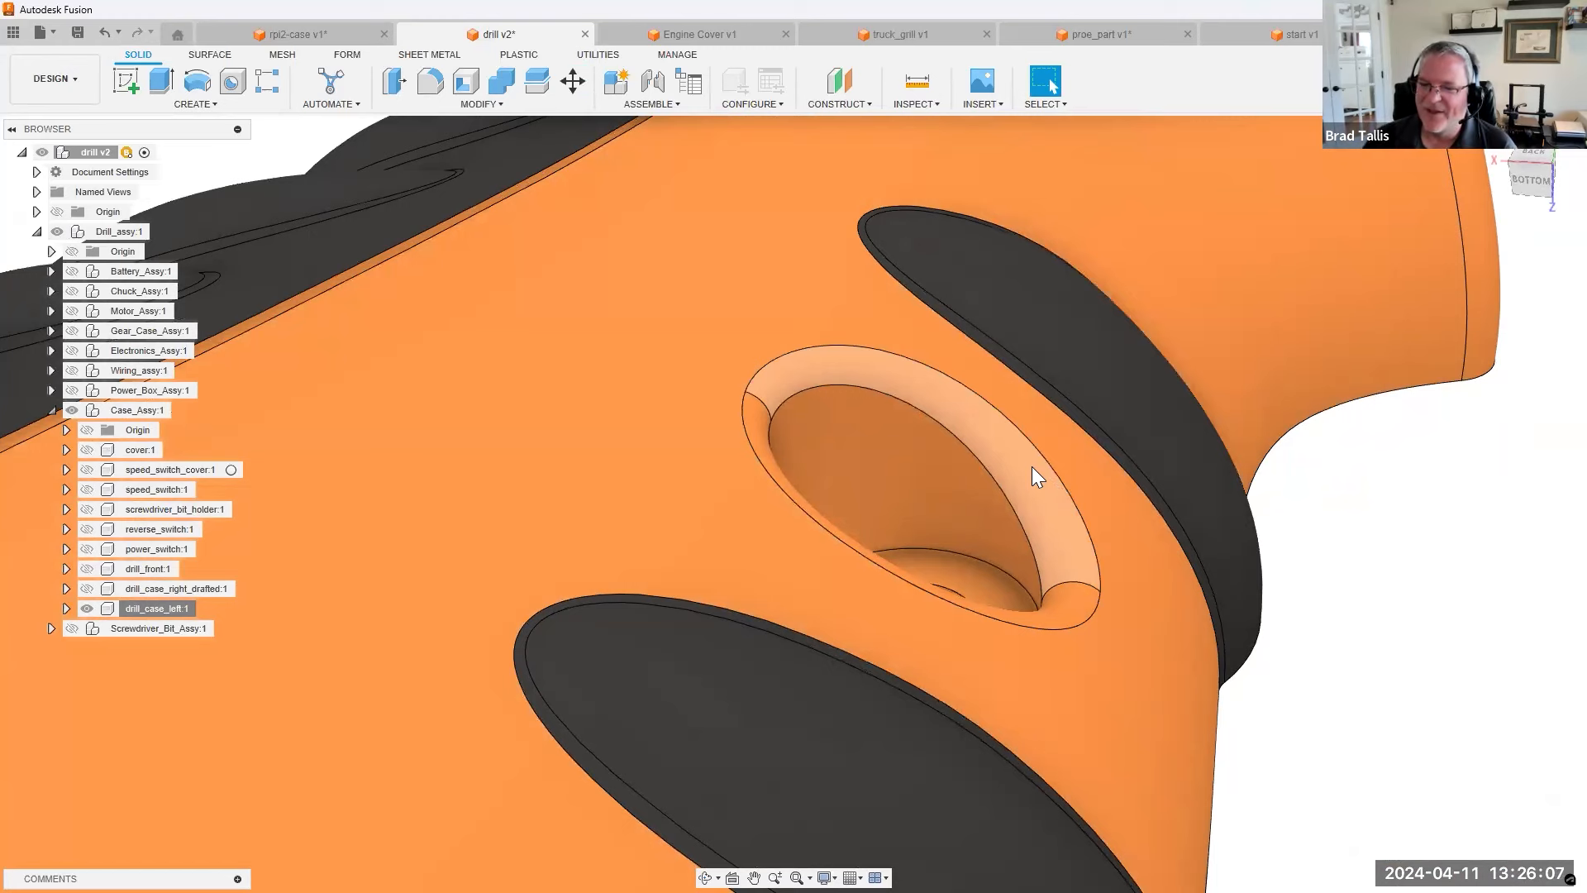
pyautogui.scroll(1, 901, 463)
pyautogui.click(878, 450)
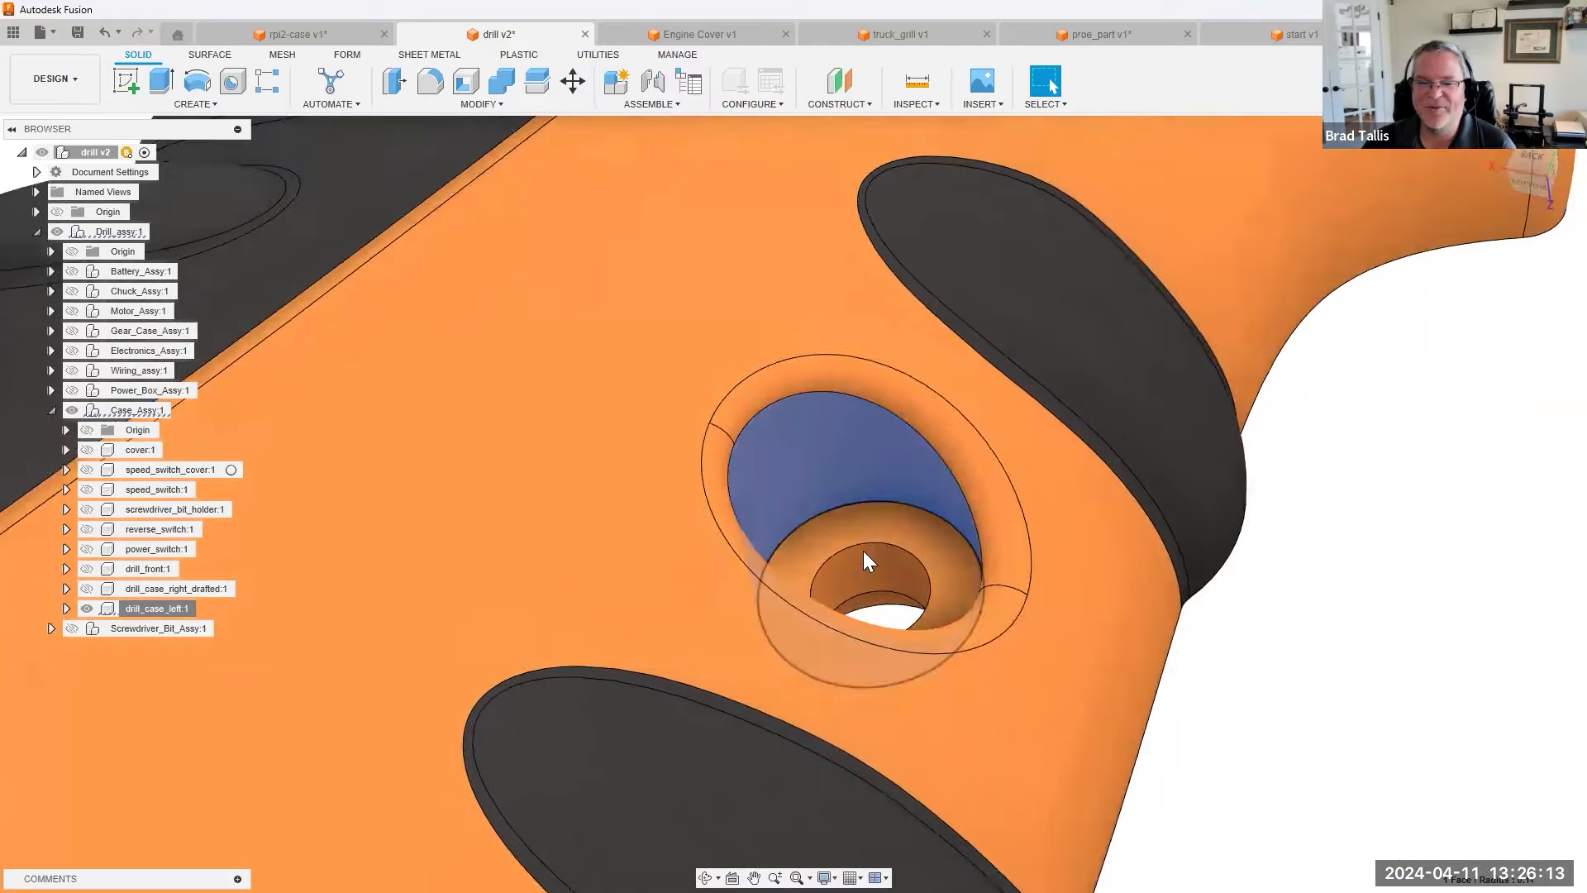
pyautogui.click(859, 557)
pyautogui.keyDown('shift'); pyautogui.moveTo(858, 556); pyautogui.dragTo(802, 281, button='middle'); pyautogui.keyUp('shift')
pyautogui.click(797, 283)
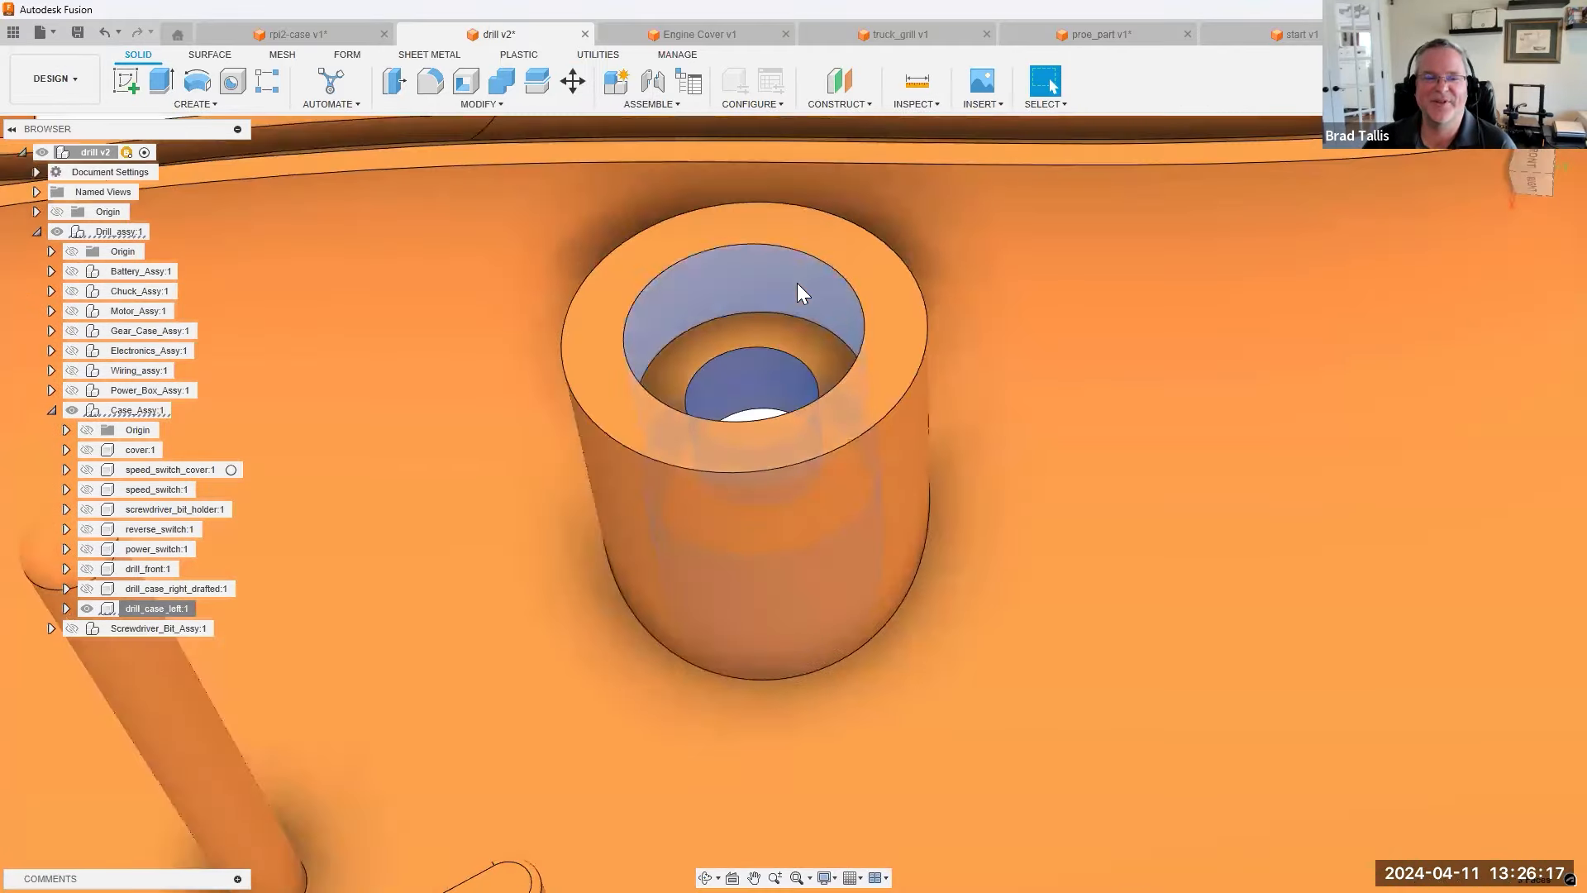
pyautogui.click(744, 539)
pyautogui.keyDown('shift'); pyautogui.moveTo(1066, 494); pyautogui.dragTo(901, 433, button='middle'); pyautogui.keyUp('shift')
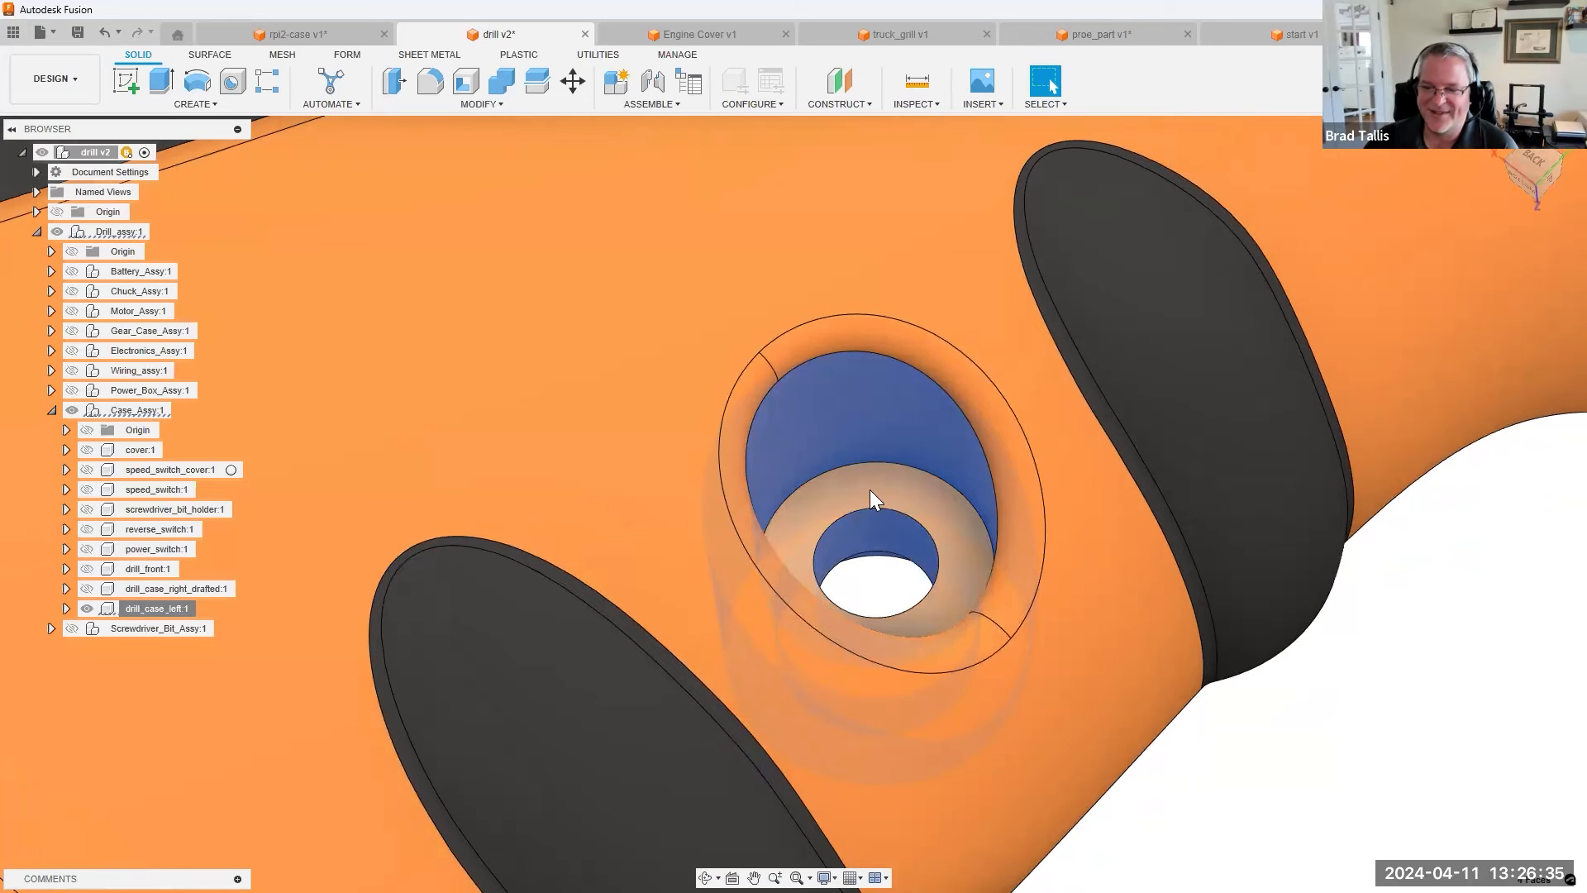
pyautogui.keyDown('shift'); pyautogui.moveTo(866, 486); pyautogui.dragTo(887, 248, button='middle'); pyautogui.keyUp('shift')
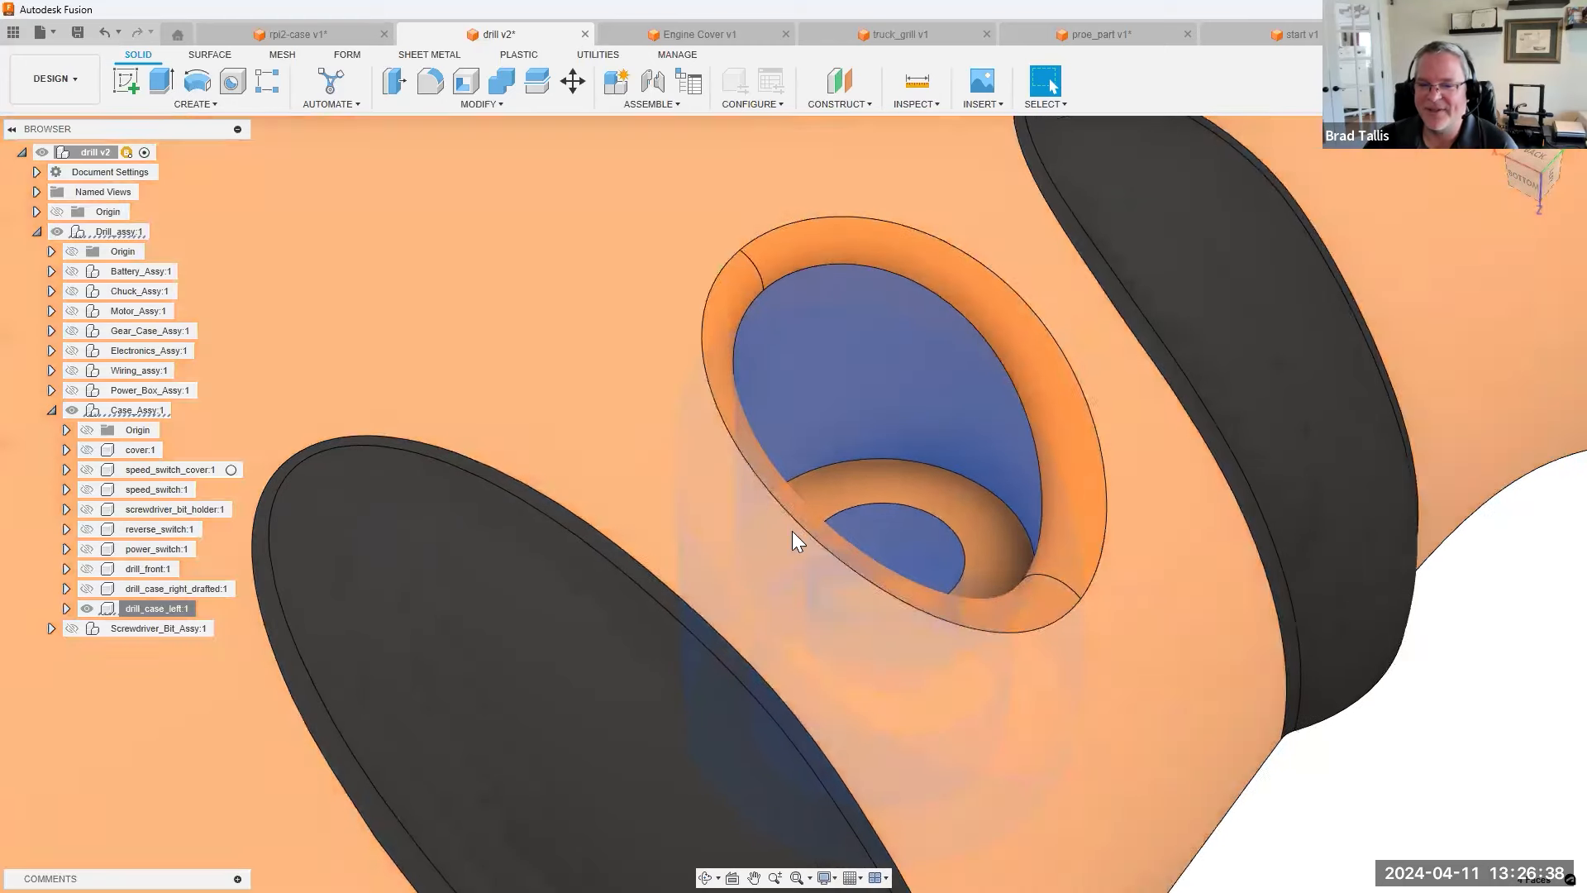
pyautogui.keyDown('shift'); pyautogui.moveTo(792, 531); pyautogui.dragTo(807, 431, button='middle'); pyautogui.keyUp('shift')
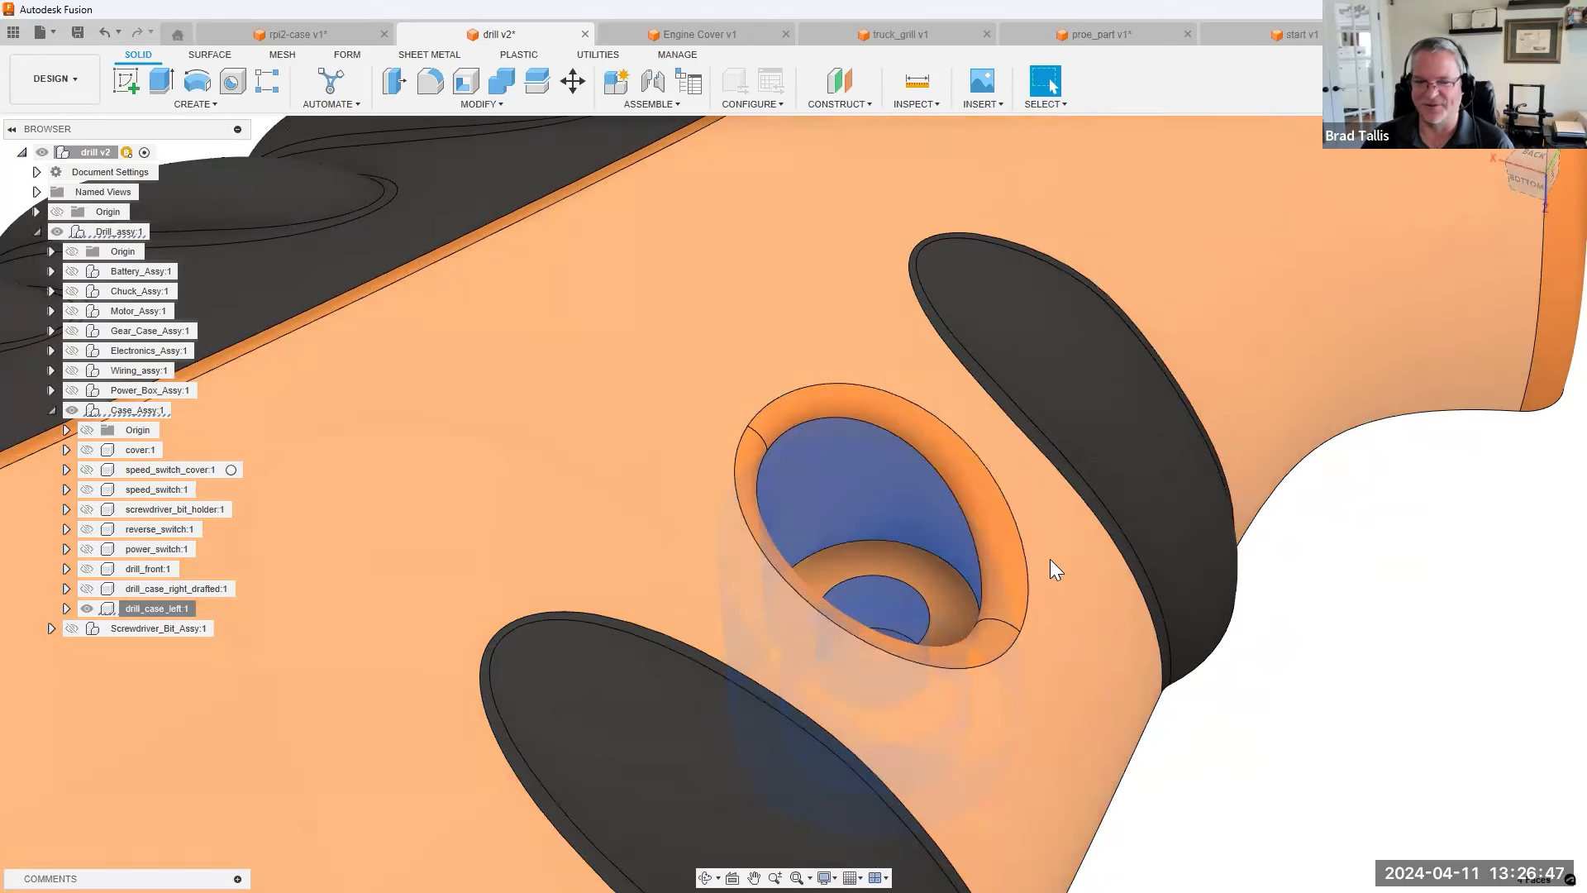
pyautogui.scroll(-1, 868, 503)
pyautogui.scroll(-1, 827, 496)
# Step: Try to translate the large boss's four selected cylindrical faces 0.017 in along X with Move/Copy
pyautogui.rightClick(845, 483)
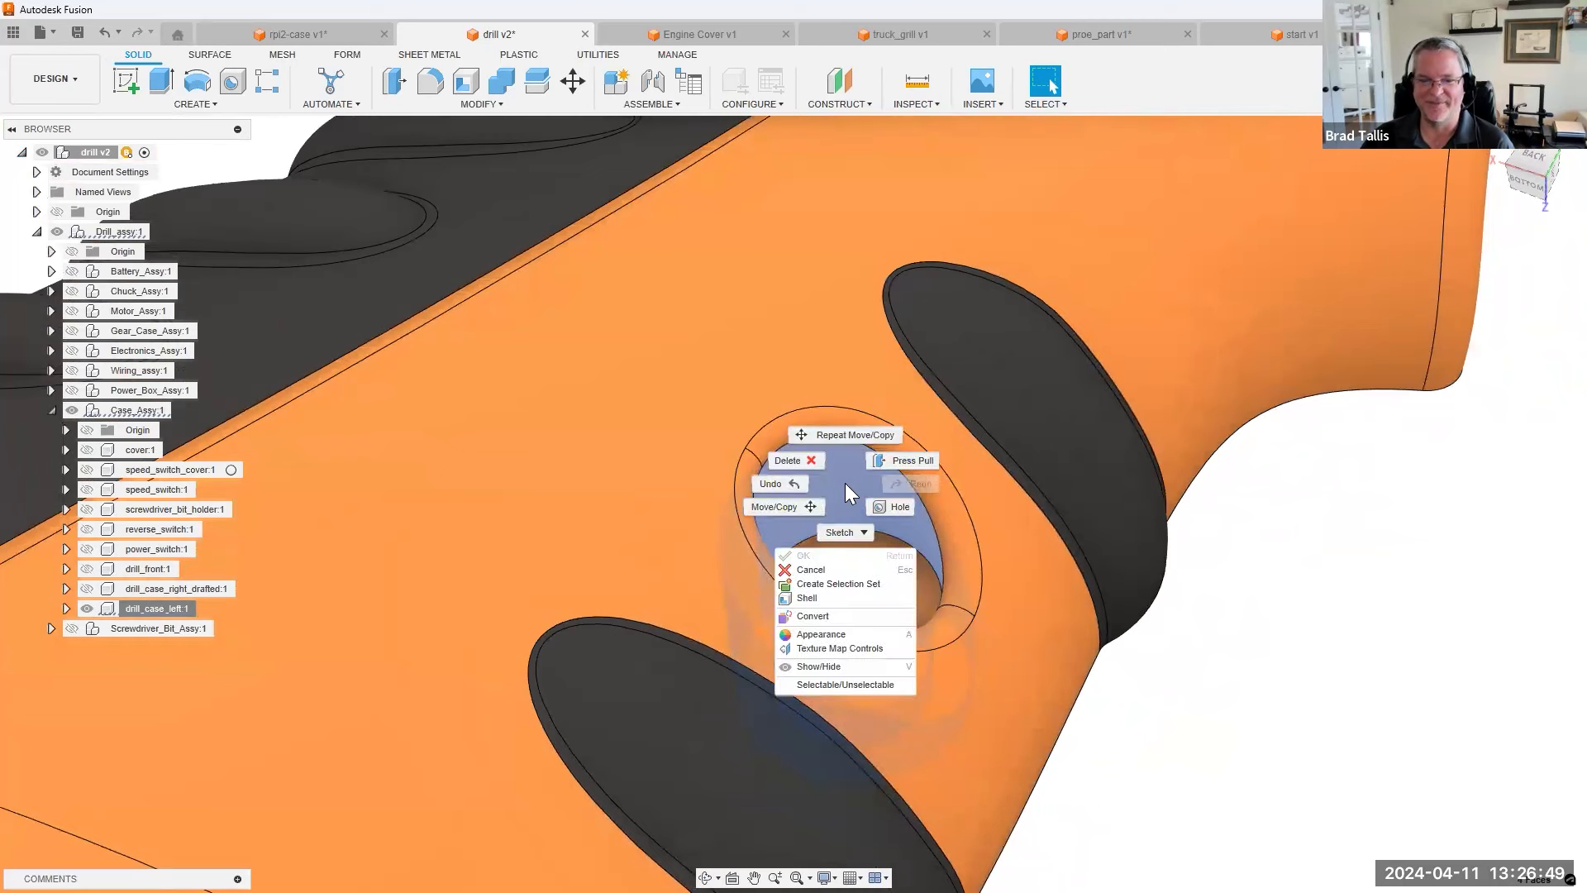
pyautogui.click(798, 506)
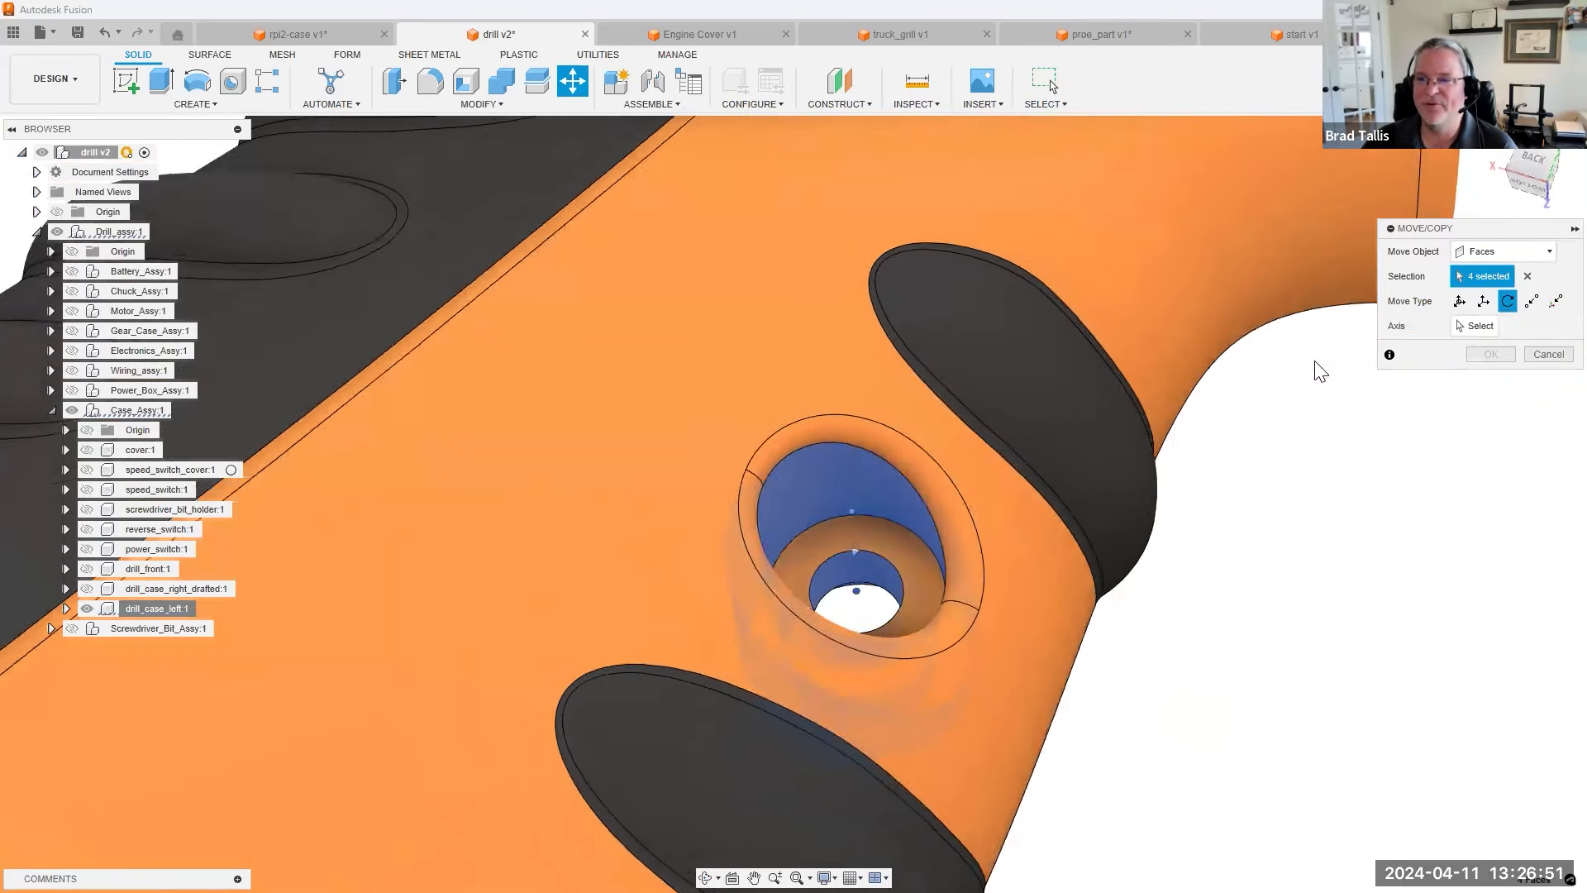
pyautogui.click(1460, 300)
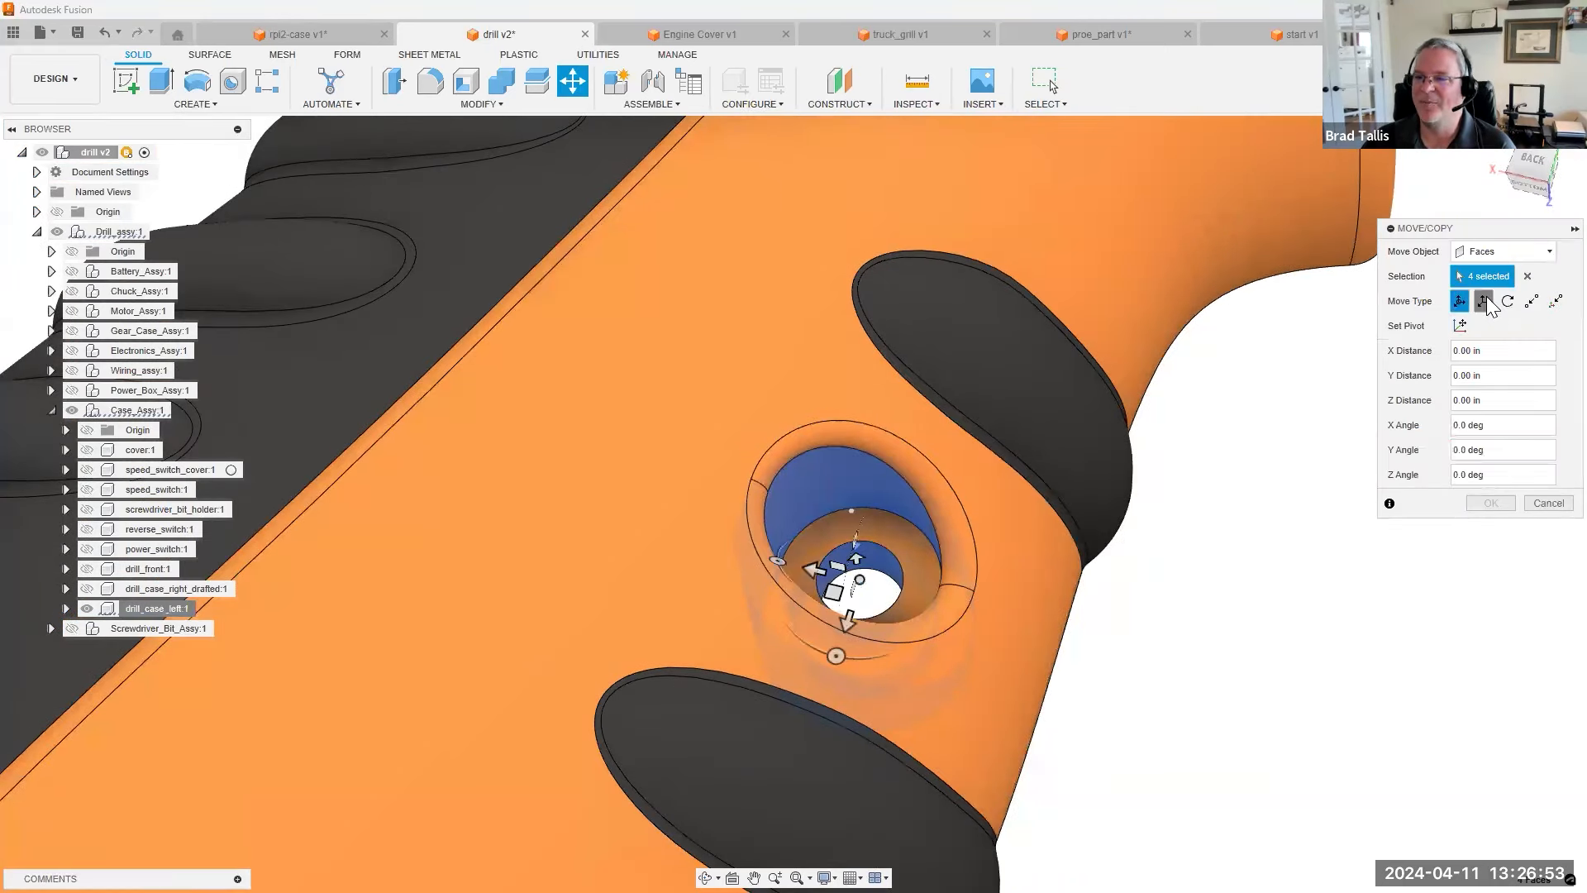
pyautogui.click(1484, 301)
pyautogui.keyDown('shift'); pyautogui.moveTo(1070, 503); pyautogui.dragTo(852, 445, button='middle'); pyautogui.keyUp('shift')
pyautogui.moveTo(851, 444); pyautogui.dragTo(844, 454)
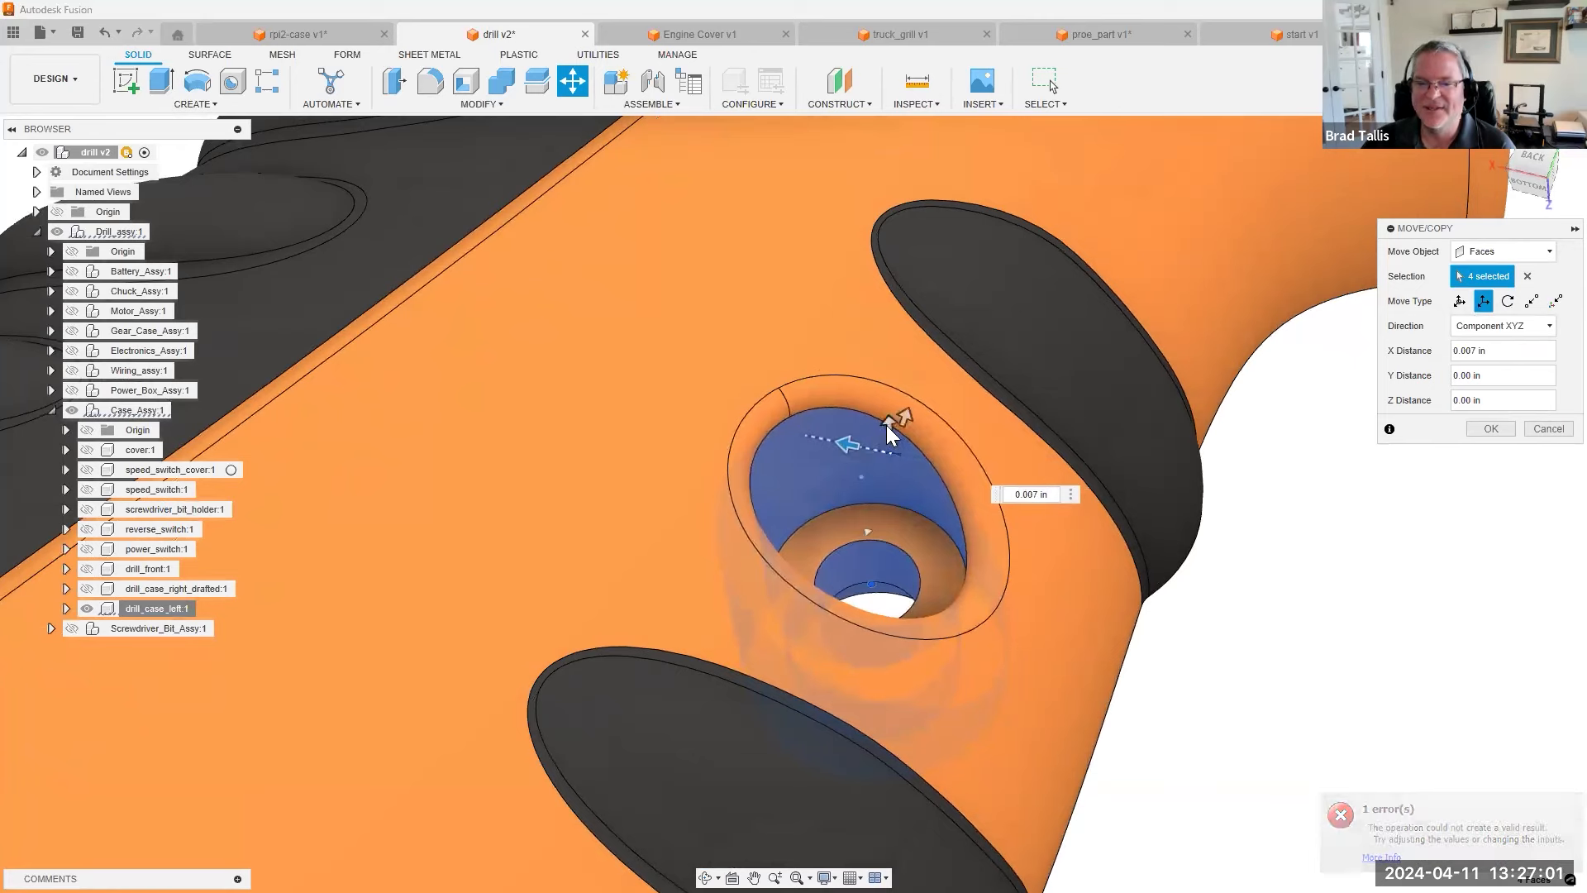
pyautogui.scroll(3, 814, 520)
pyautogui.scroll(3, 1229, 684)
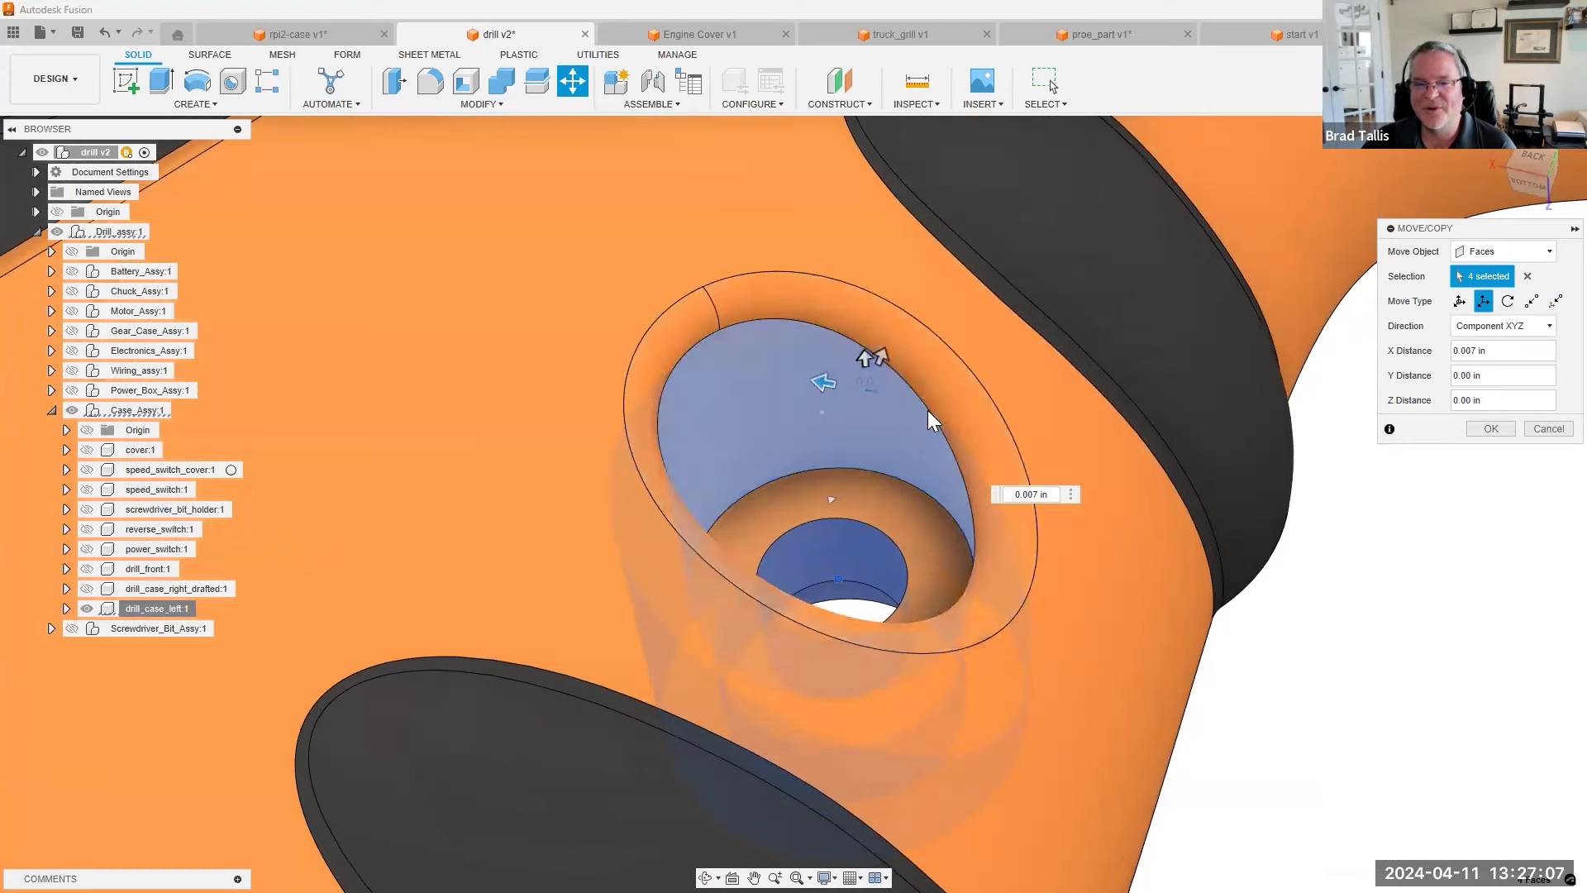
pyautogui.scroll(-4, 939, 412)
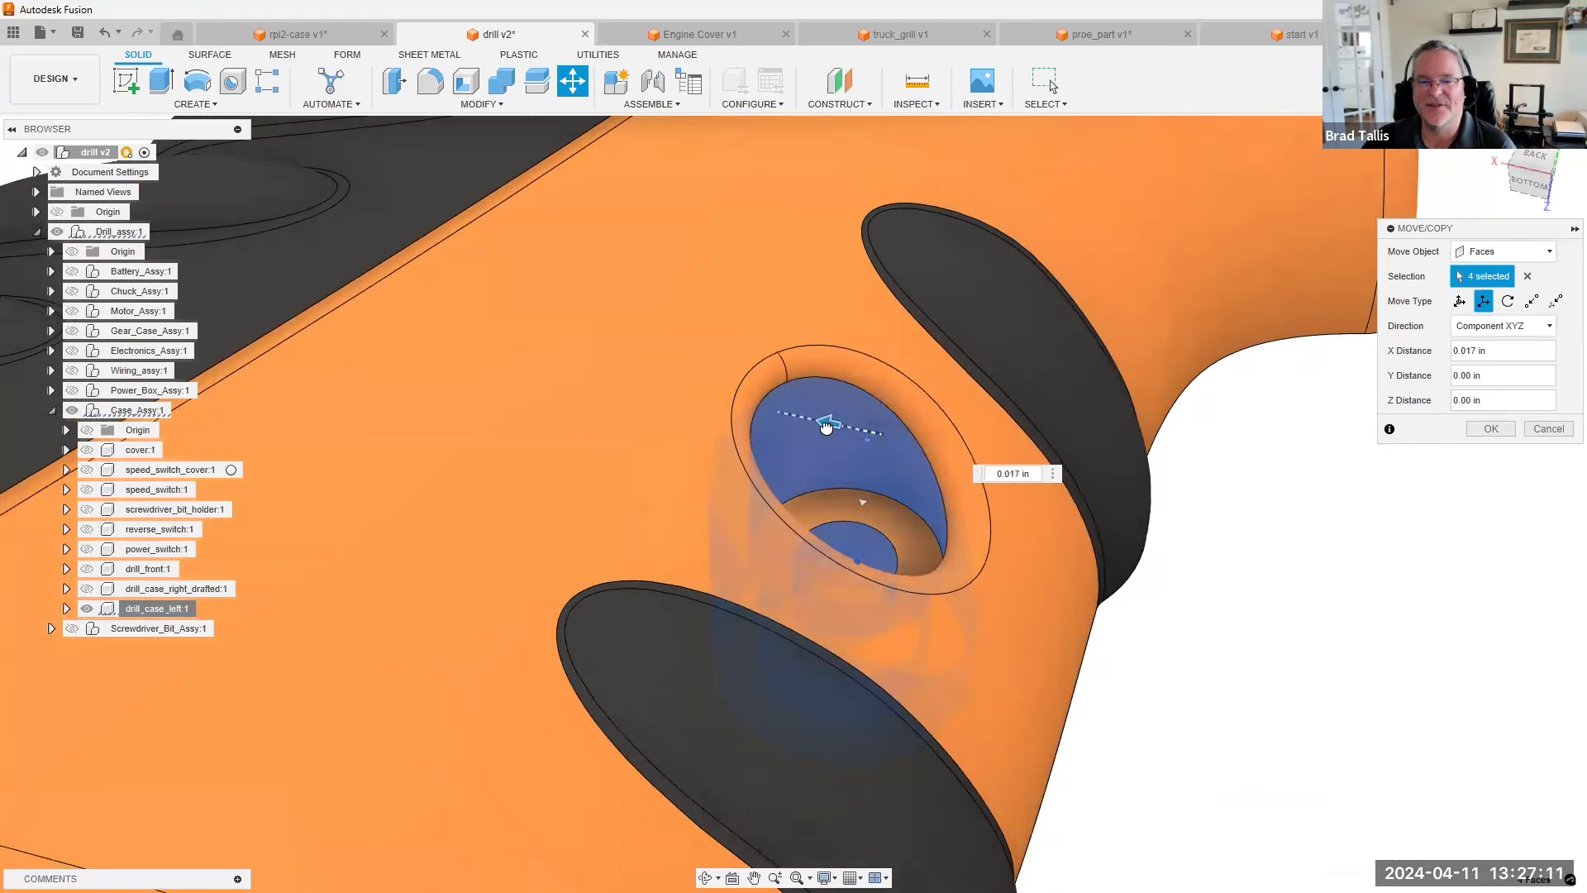
pyautogui.moveTo(829, 427); pyautogui.dragTo(834, 428)
# Step: Try an X distance of 0.033 in for the large boss's faces, inspect it from inside the case, and cancel the move
pyautogui.keyDown('shift'); pyautogui.moveTo(975, 524); pyautogui.dragTo(990, 542, button='middle'); pyautogui.keyUp('shift')
pyautogui.keyDown('shift'); pyautogui.moveTo(1167, 741); pyautogui.dragTo(860, 488, button='middle'); pyautogui.keyUp('shift')
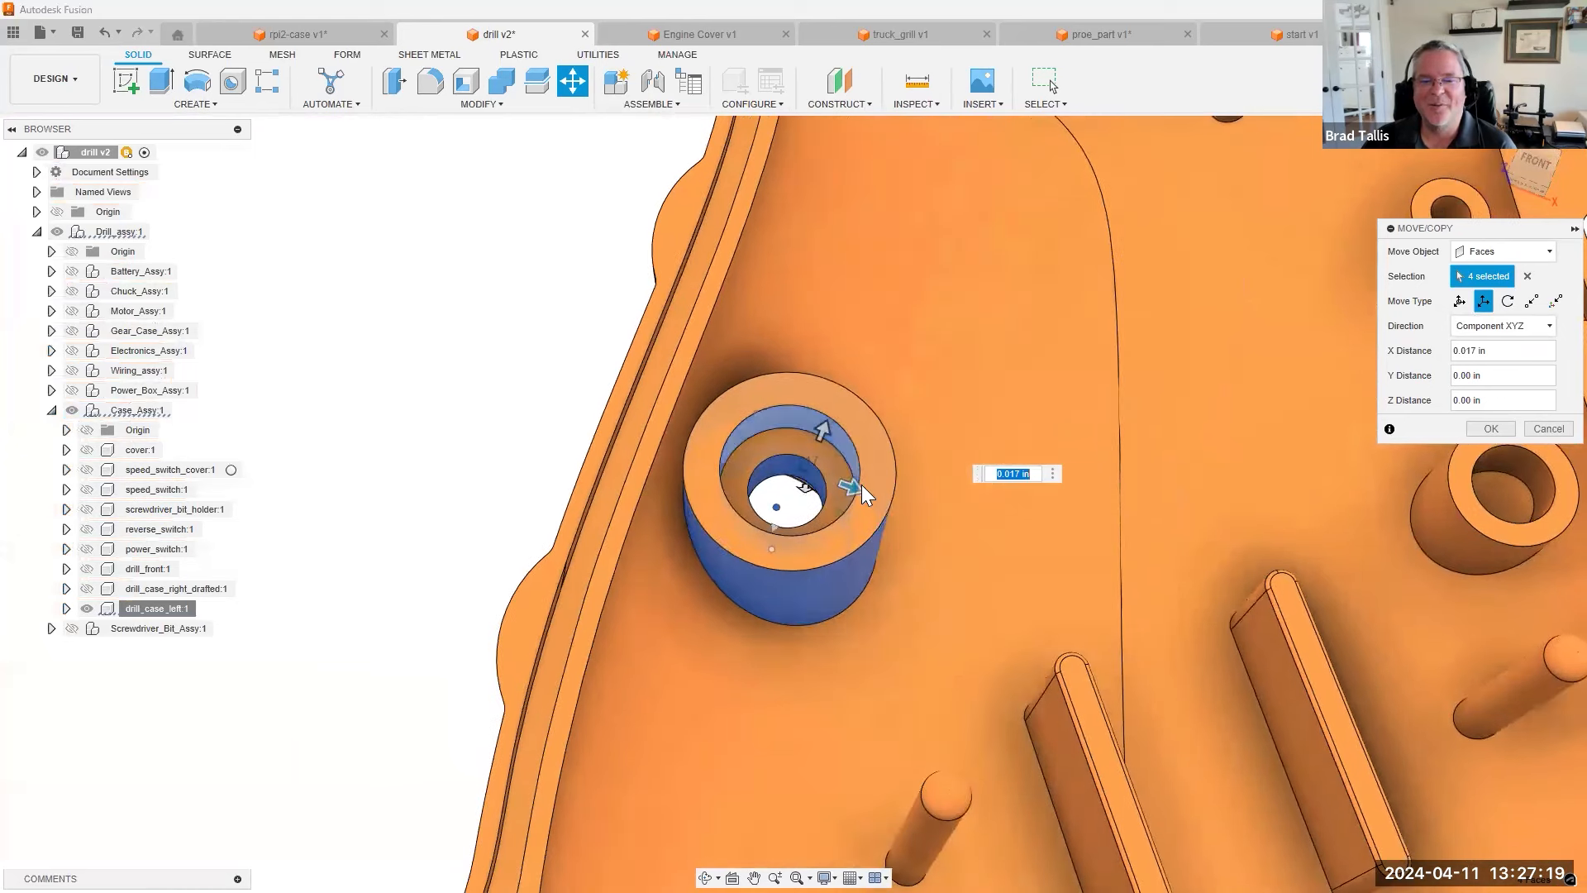
pyautogui.moveTo(860, 489); pyautogui.dragTo(850, 489)
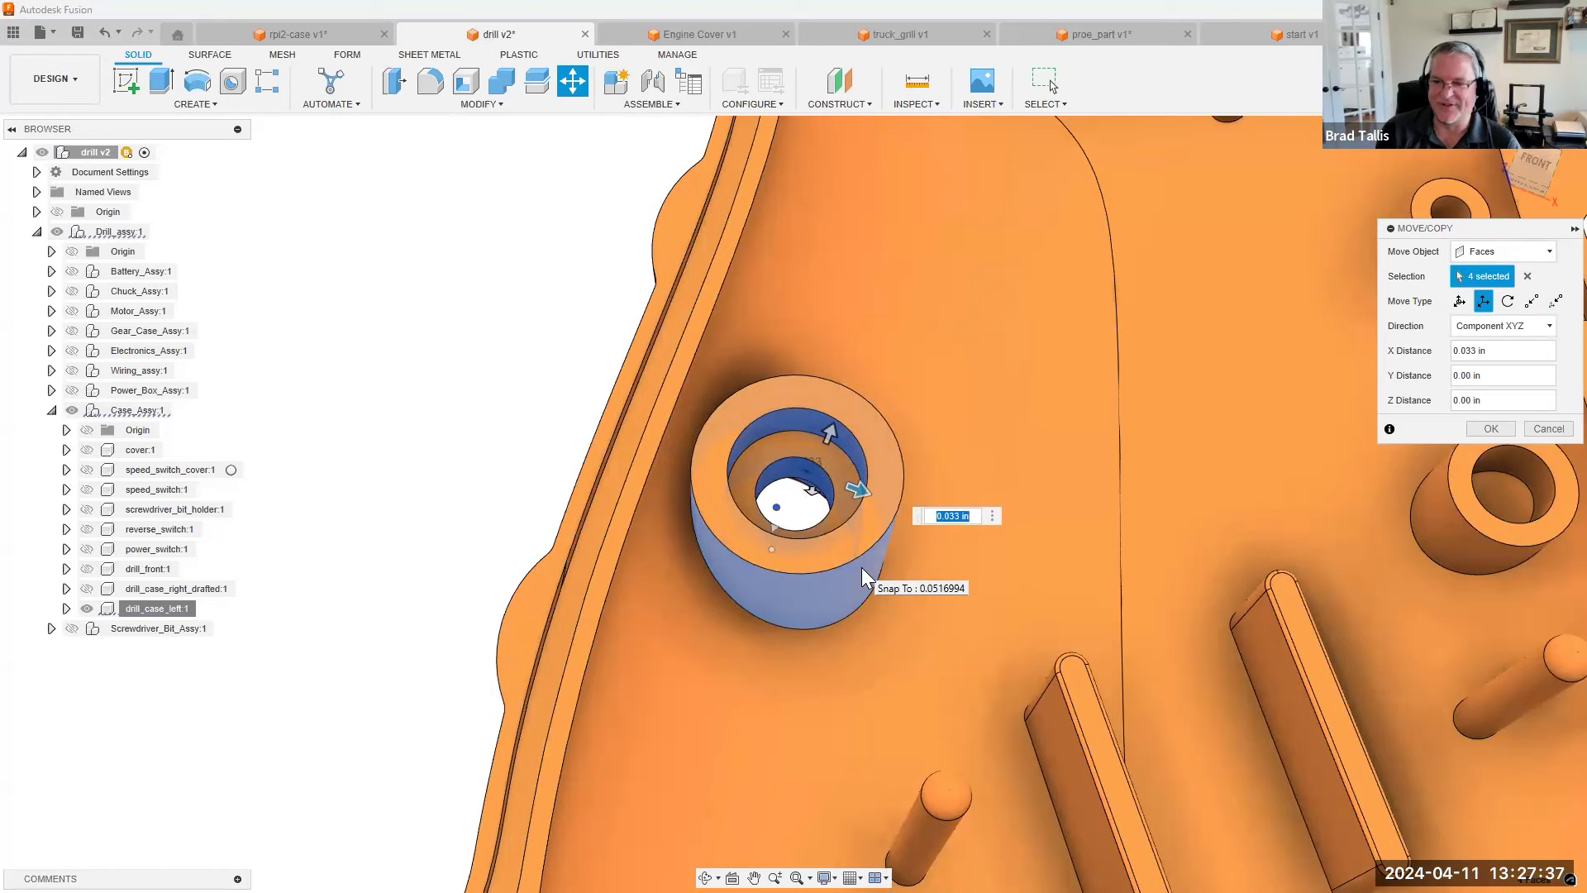
pyautogui.scroll(3, 906, 490)
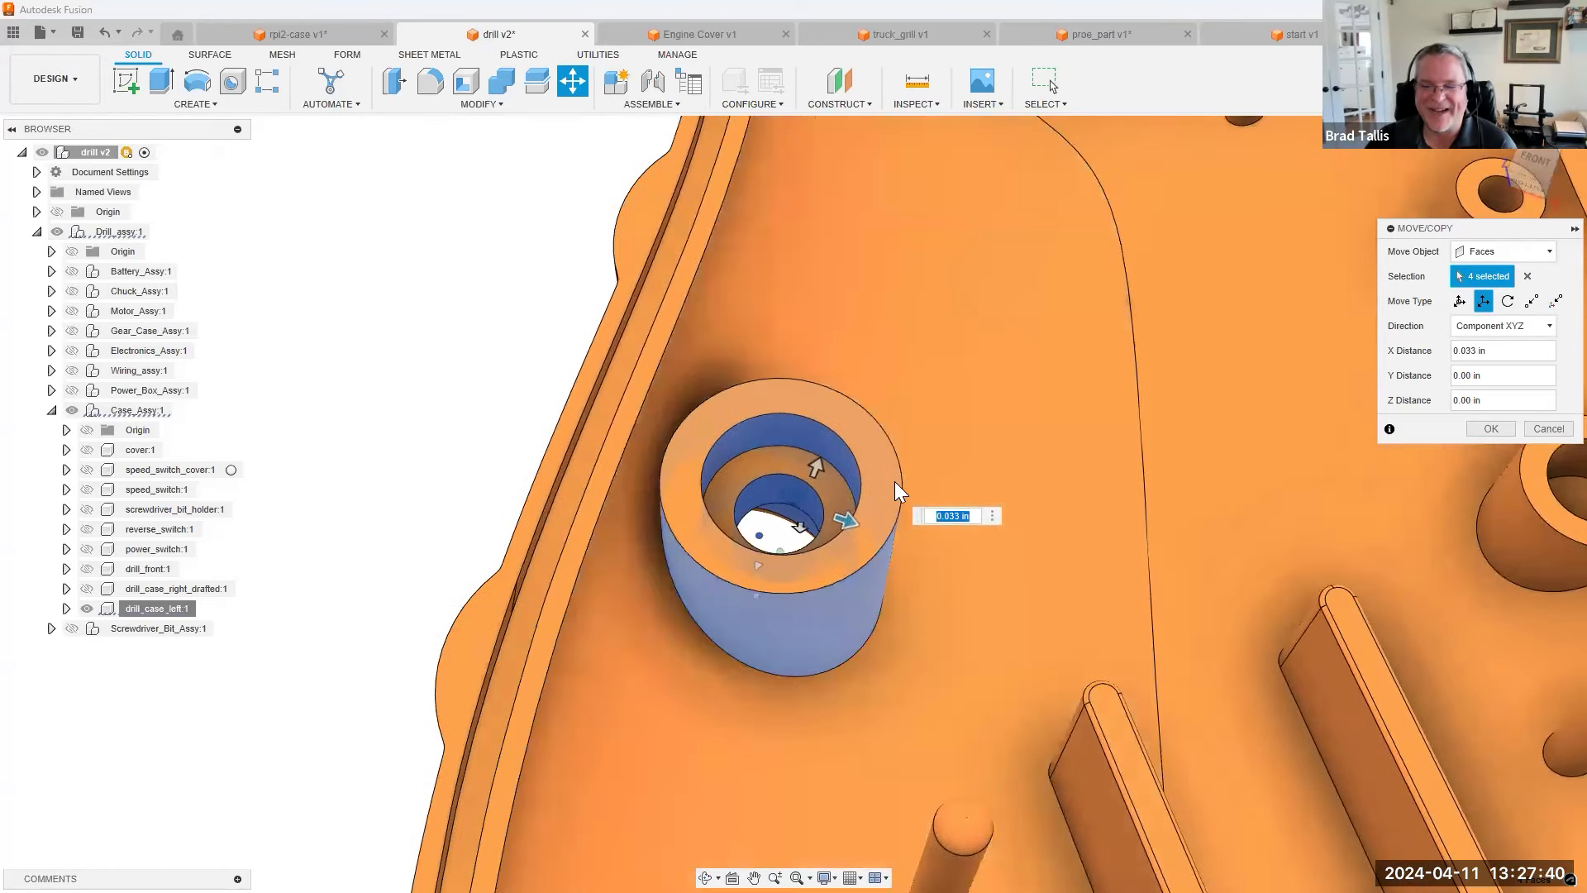
pyautogui.keyDown('shift'); pyautogui.moveTo(896, 482); pyautogui.dragTo(831, 466, button='middle'); pyautogui.keyUp('shift')
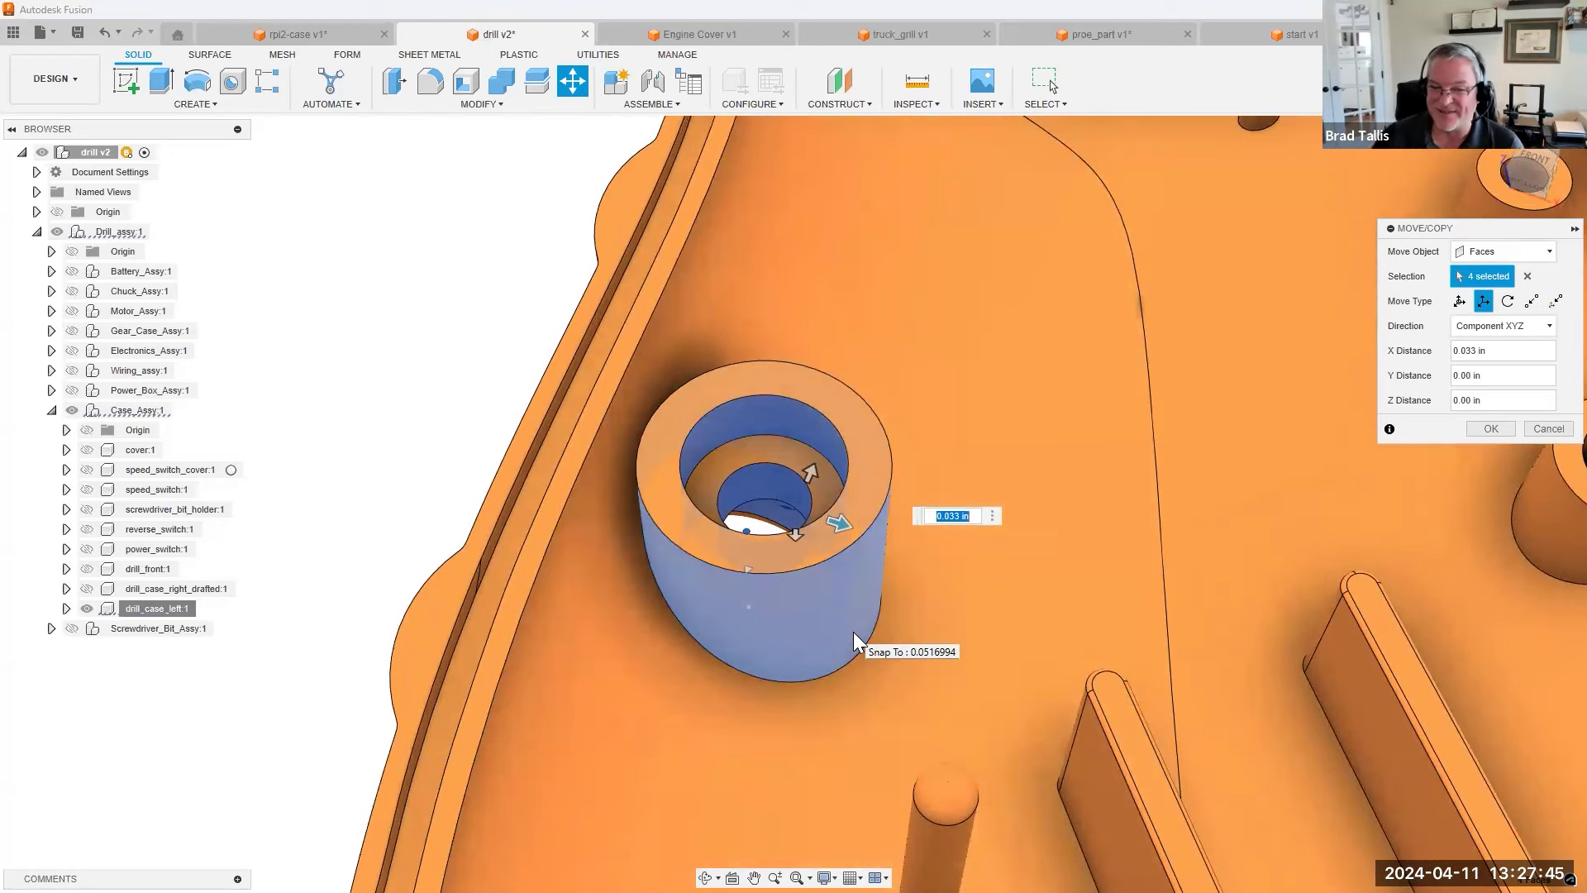
pyautogui.keyDown('shift'); pyautogui.moveTo(840, 431); pyautogui.dragTo(1442, 438, button='middle'); pyautogui.keyUp('shift')
pyautogui.click(1548, 428)
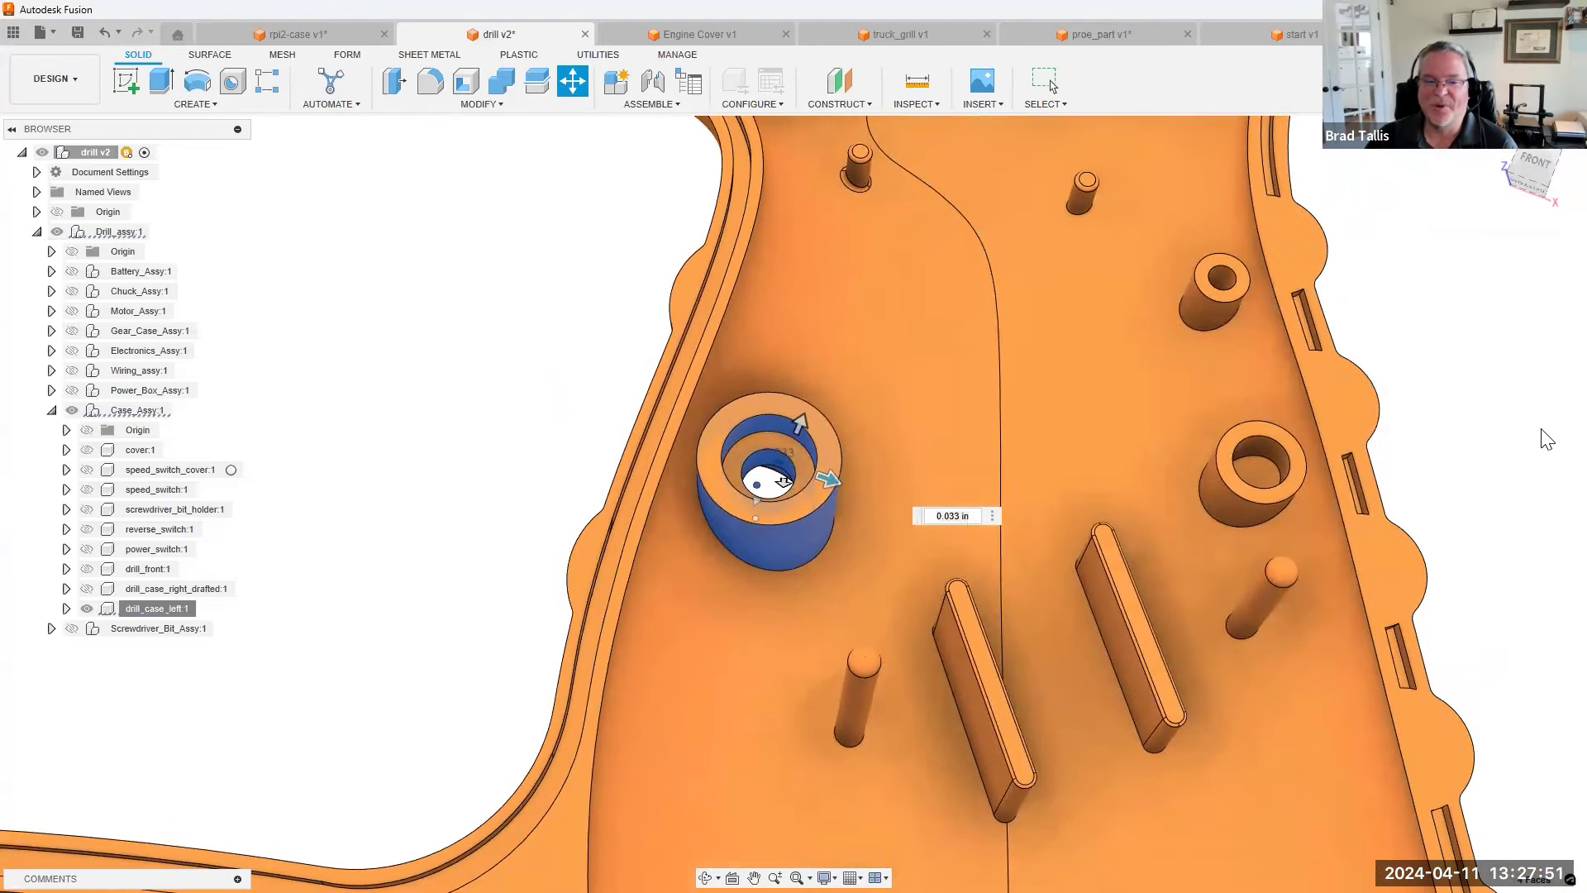
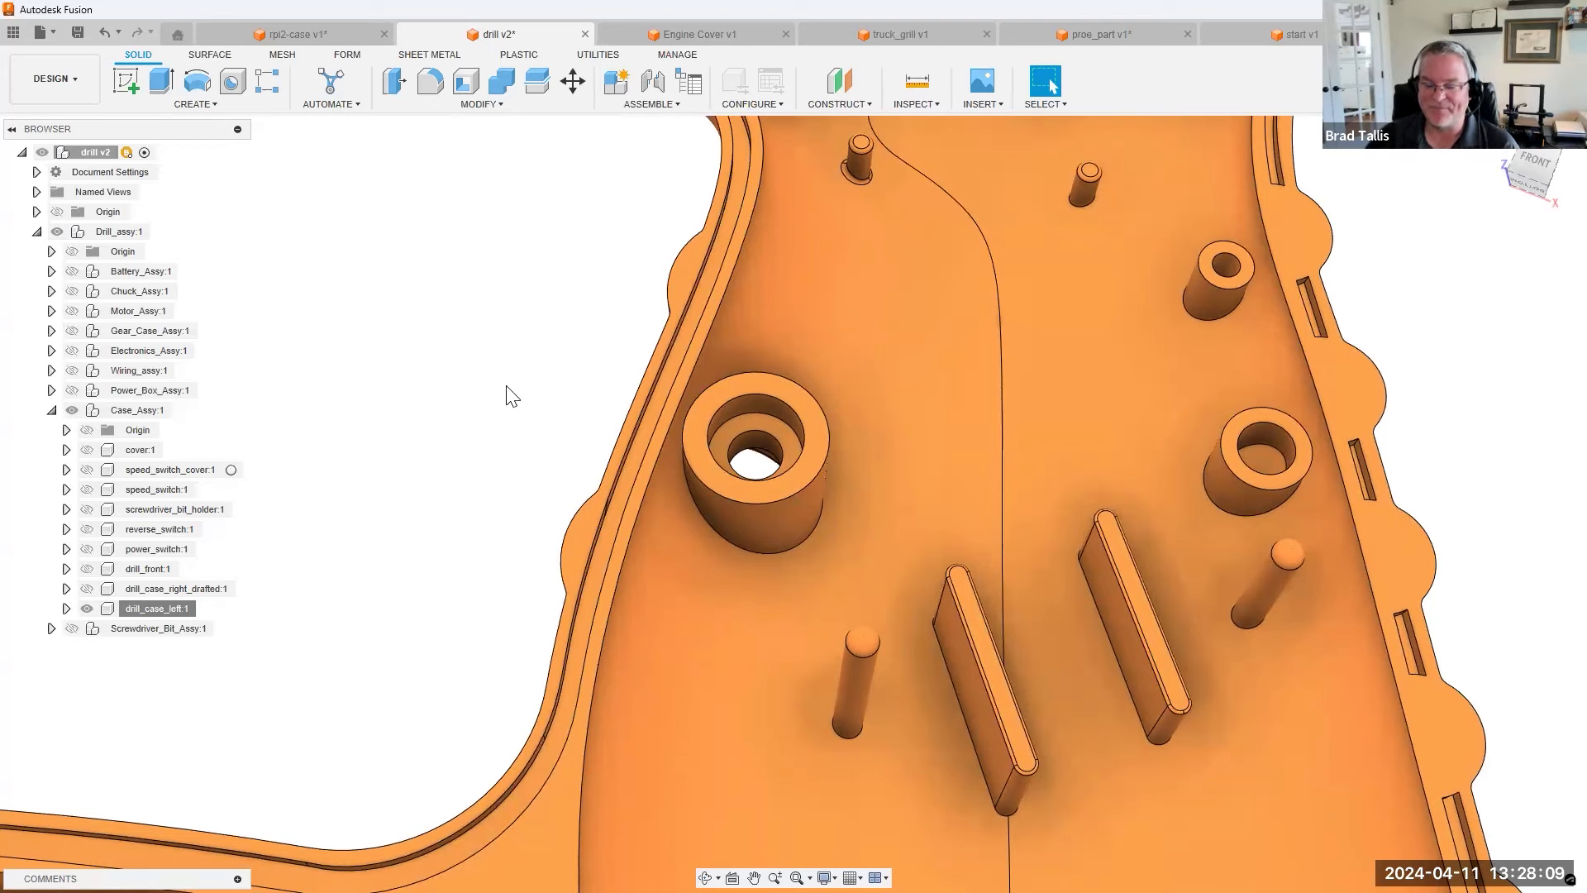
# Step: Switch to the Engine Cover v1 design and examine its inner ribs and bosses, especially the free-ended angled rib at the corner screw hole
pyautogui.scroll(5, 1061, 529)
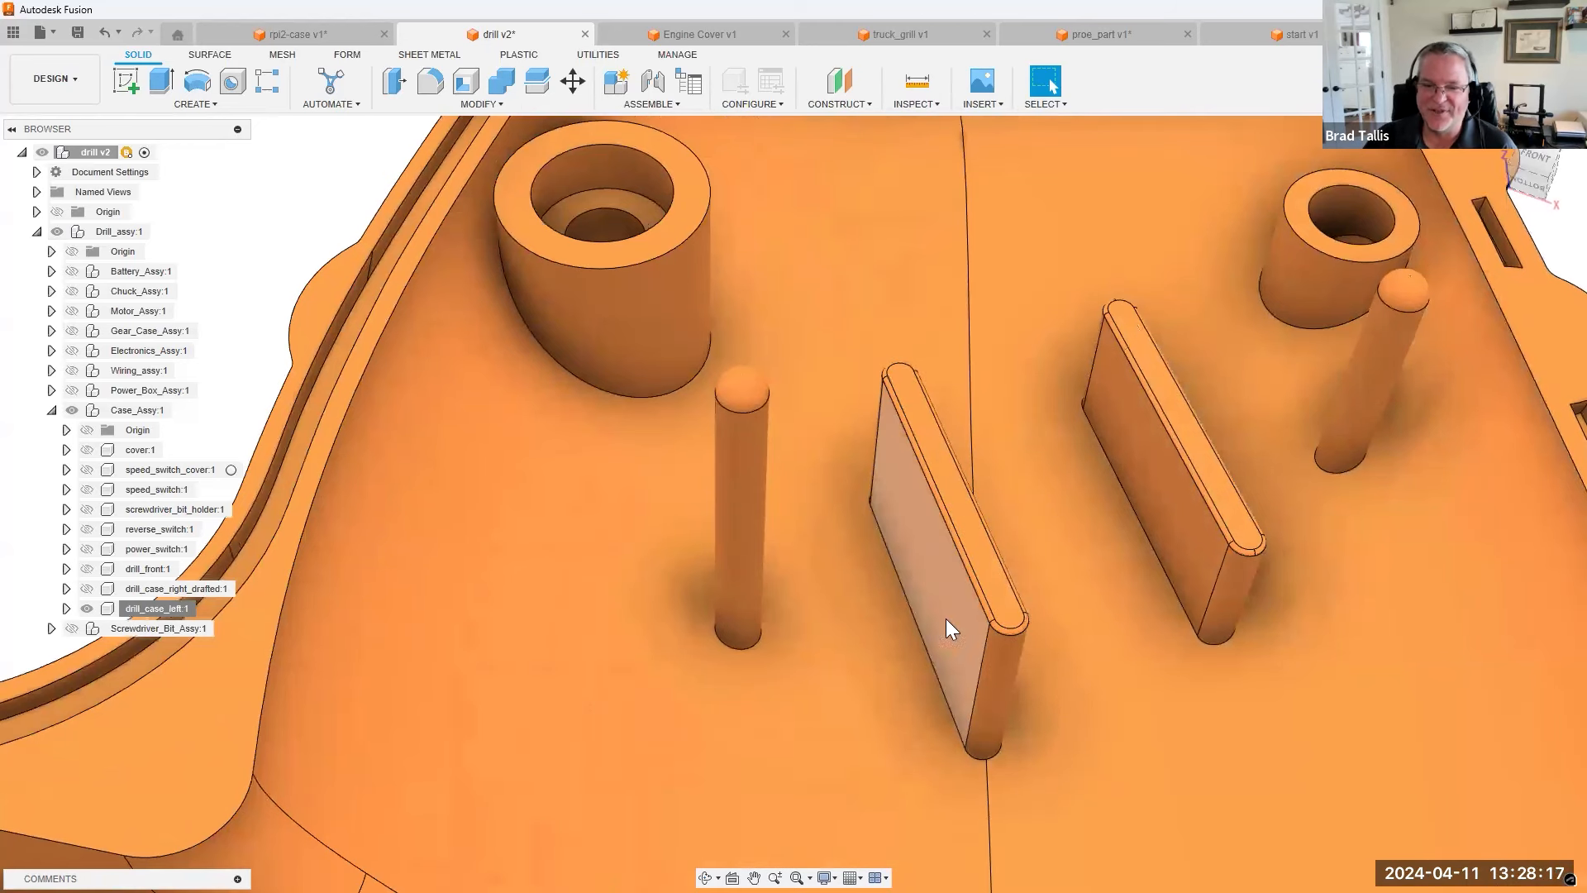
pyautogui.scroll(-6, 969, 613)
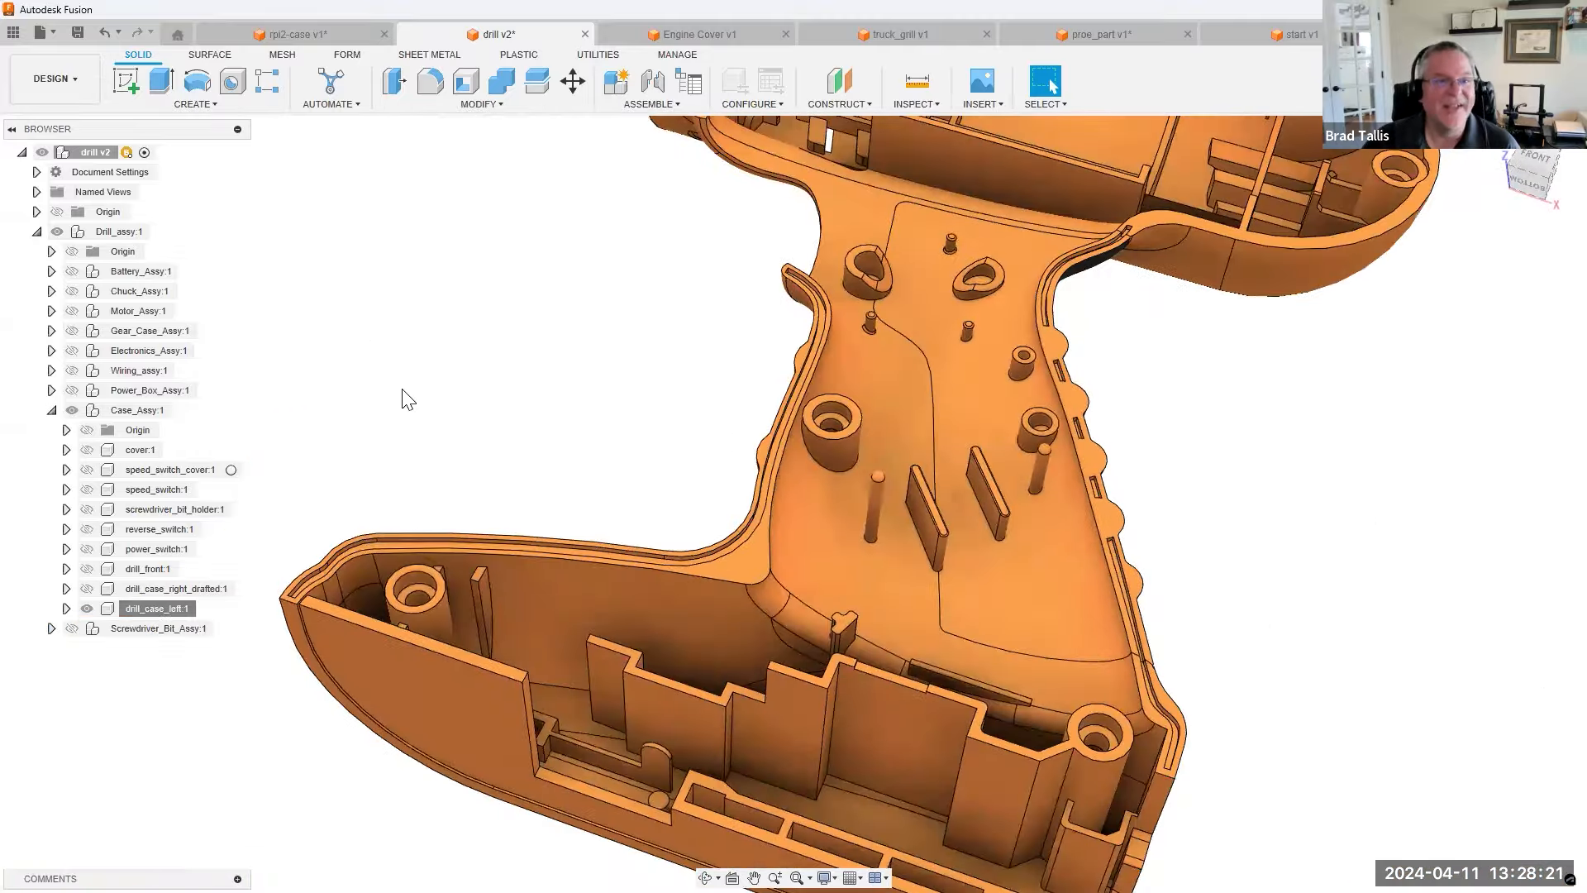
pyautogui.click(670, 36)
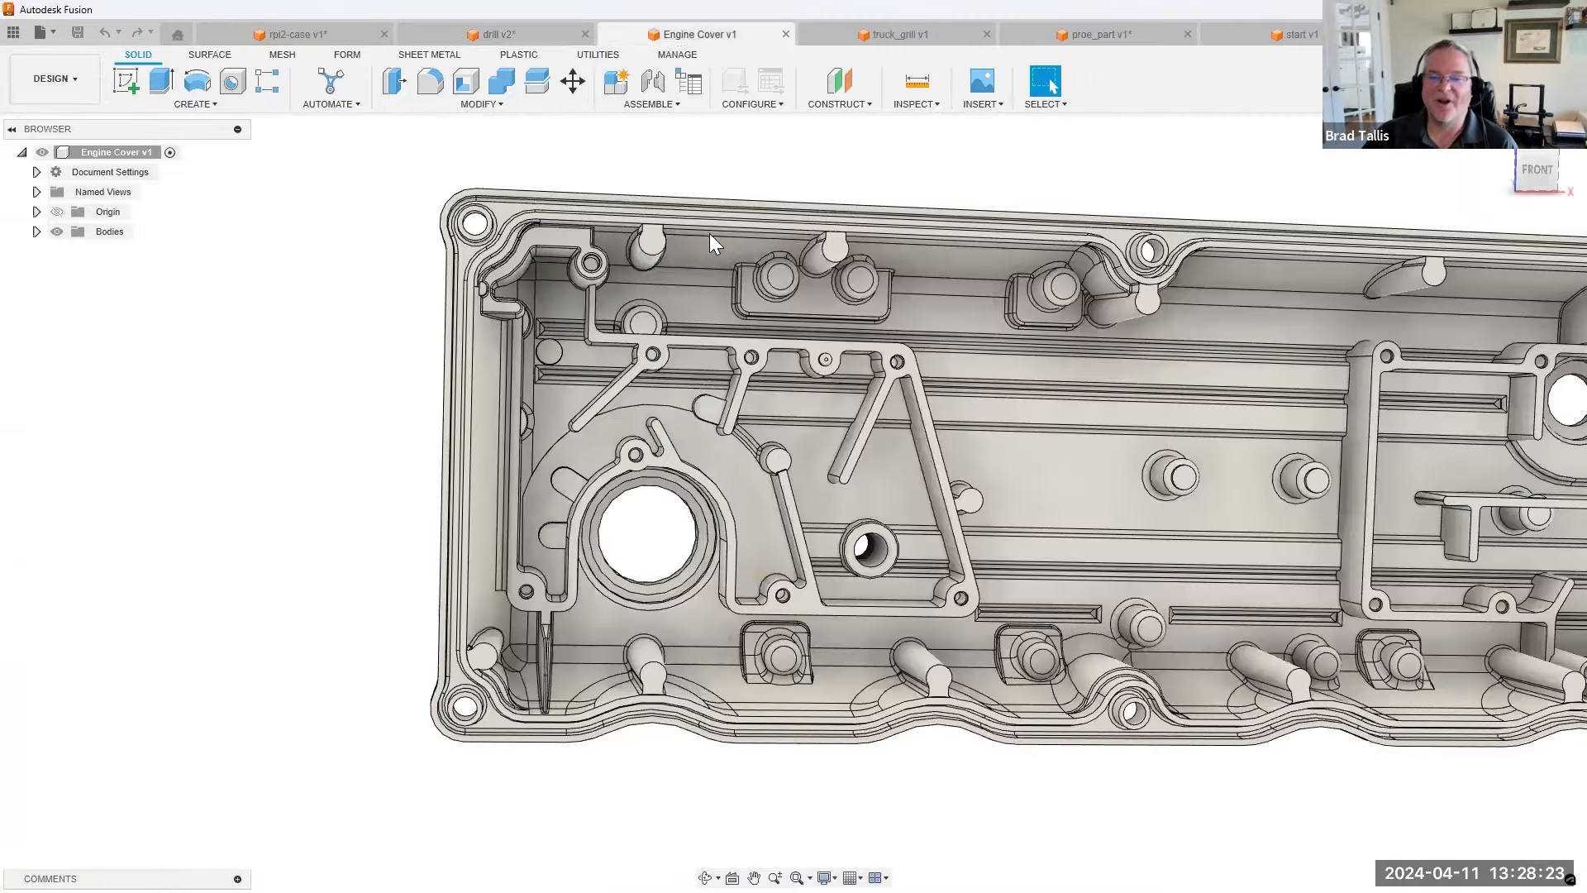
pyautogui.keyDown('shift'); pyautogui.moveTo(354, 259); pyautogui.dragTo(257, 604, button='middle'); pyautogui.keyUp('shift')
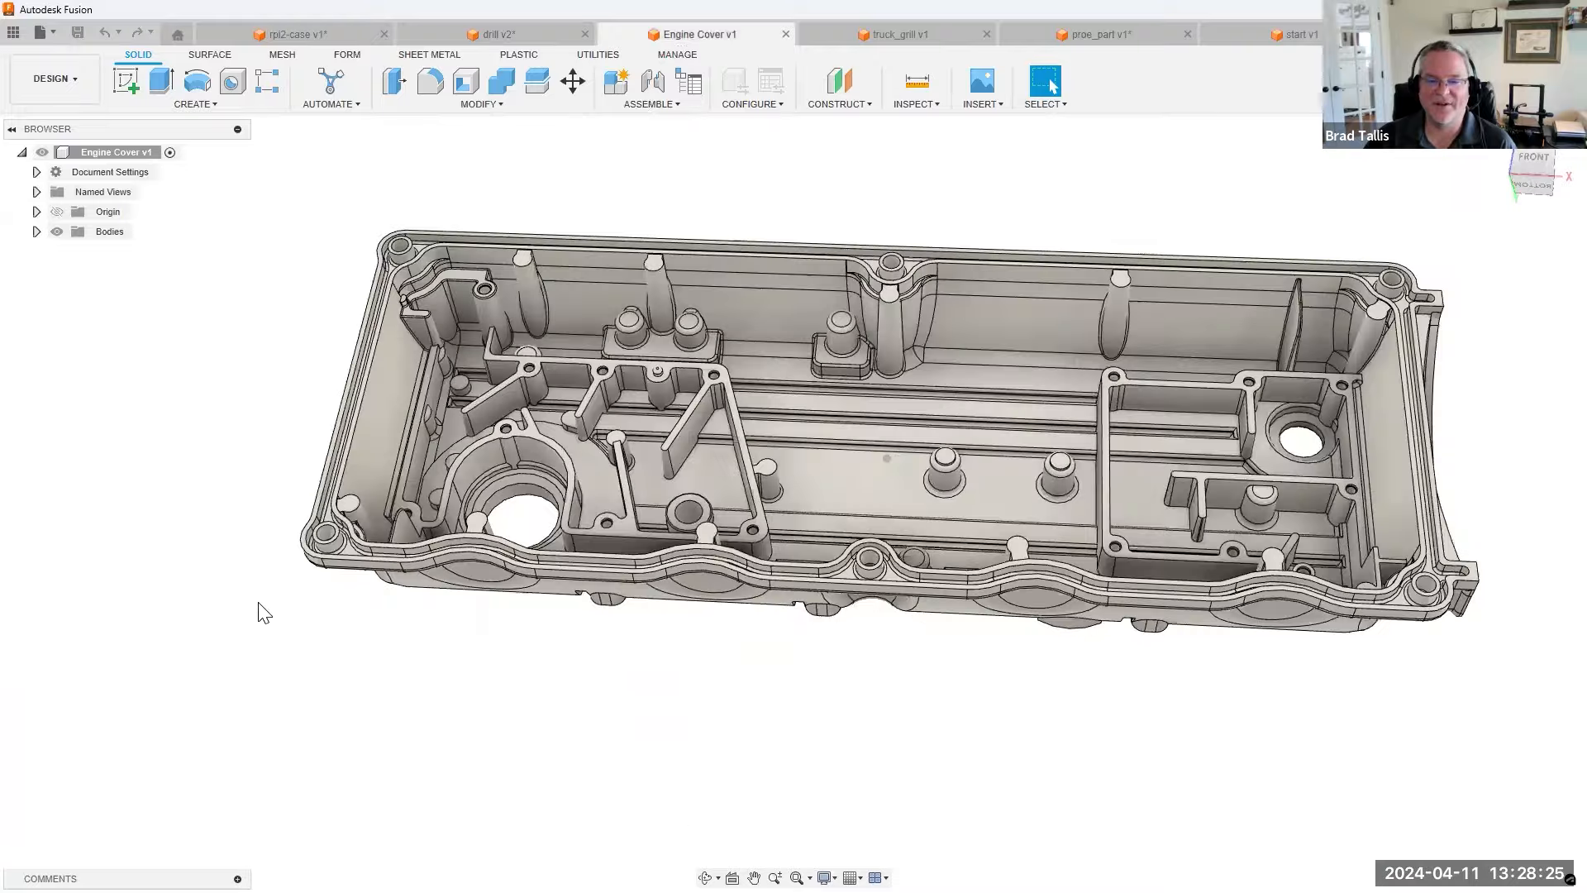
pyautogui.scroll(-1, 258, 603)
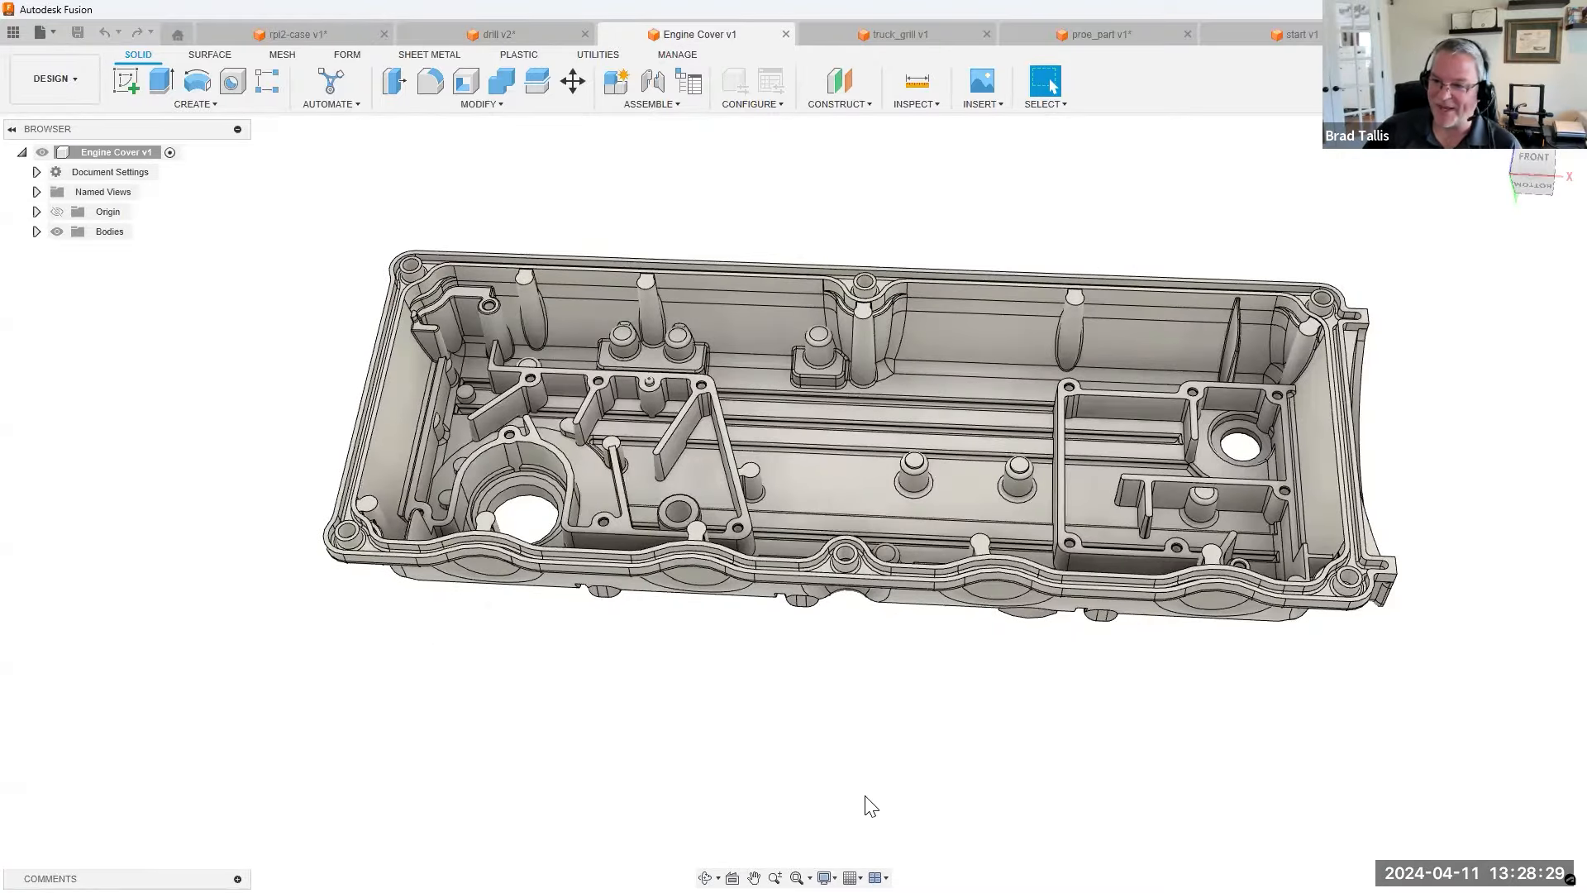
pyautogui.keyDown('shift'); pyautogui.moveTo(785, 762); pyautogui.dragTo(833, 809, button='middle'); pyautogui.keyUp('shift')
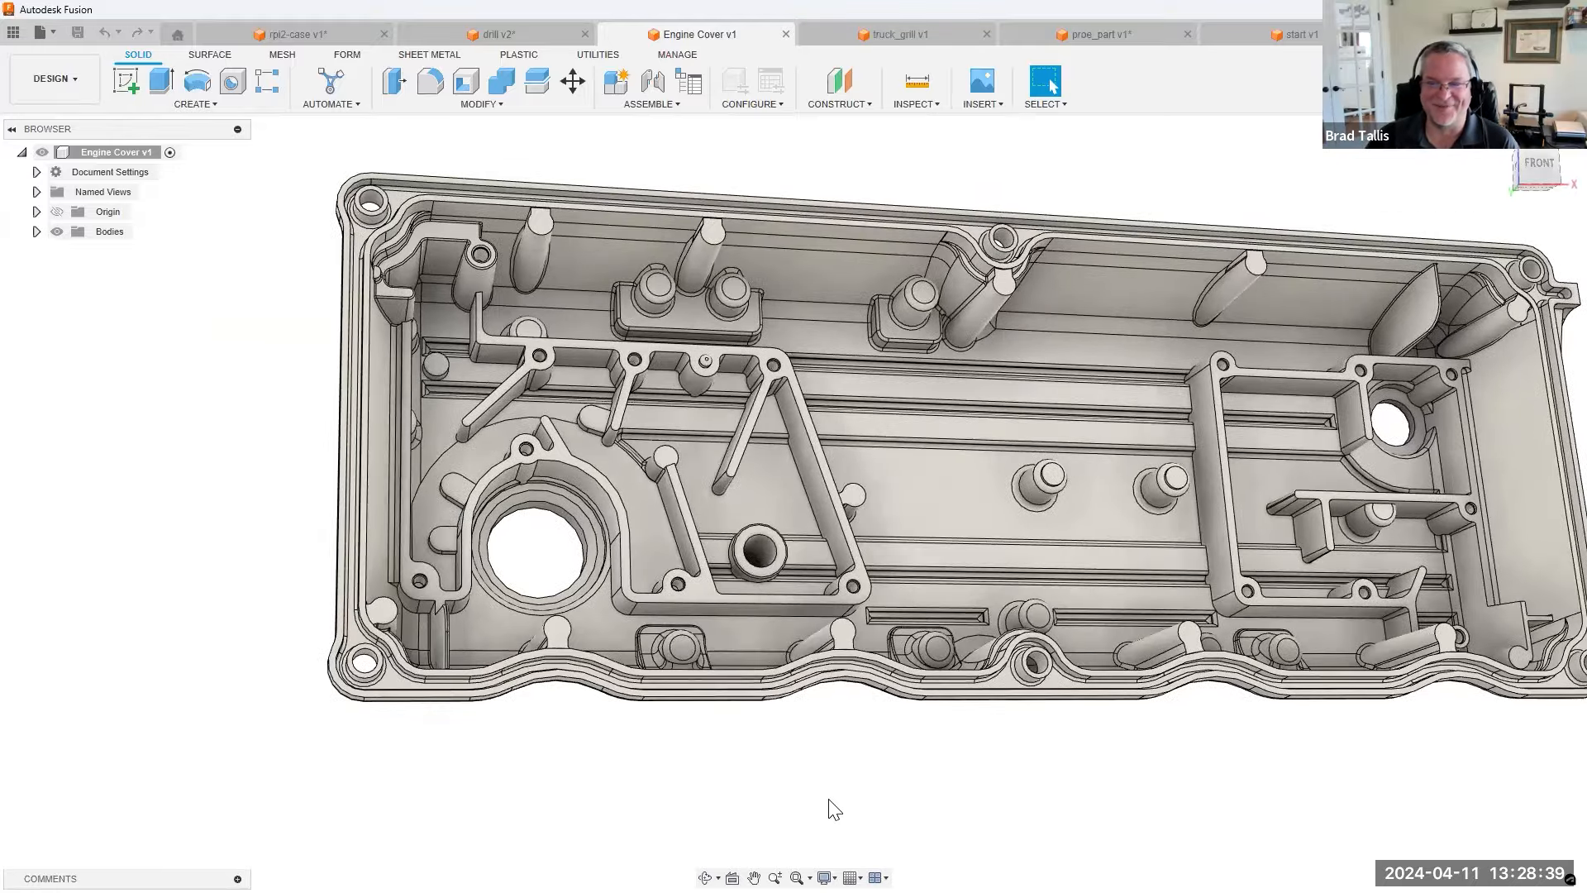
pyautogui.keyDown('shift'); pyautogui.moveTo(754, 797); pyautogui.dragTo(674, 816, button='middle'); pyautogui.keyUp('shift')
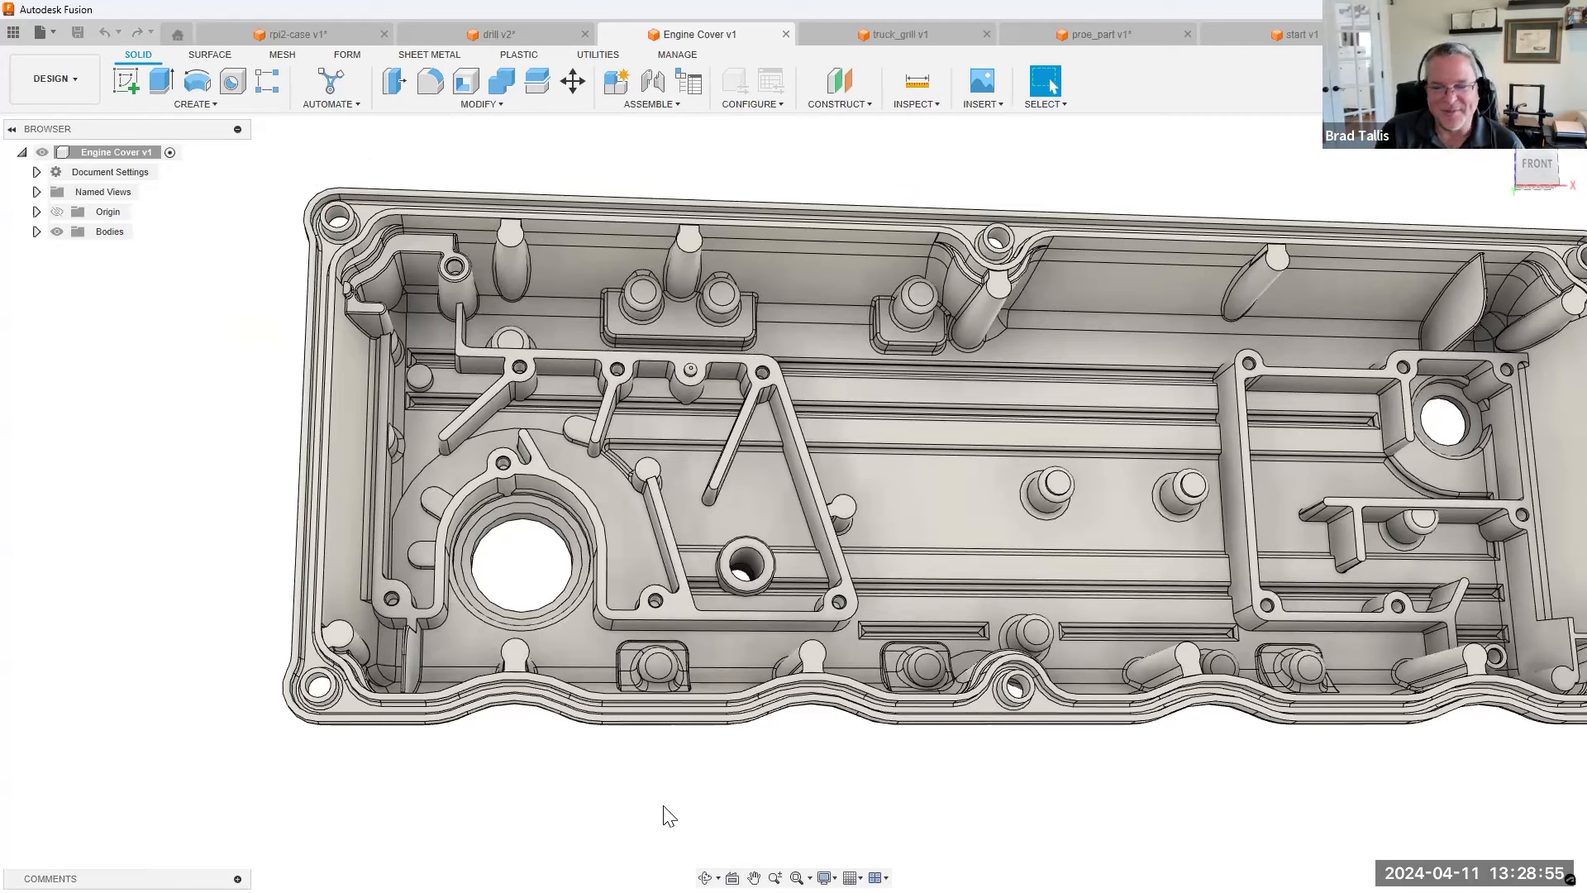
pyautogui.keyDown('shift'); pyautogui.moveTo(627, 543); pyautogui.dragTo(712, 486, button='middle'); pyautogui.keyUp('shift')
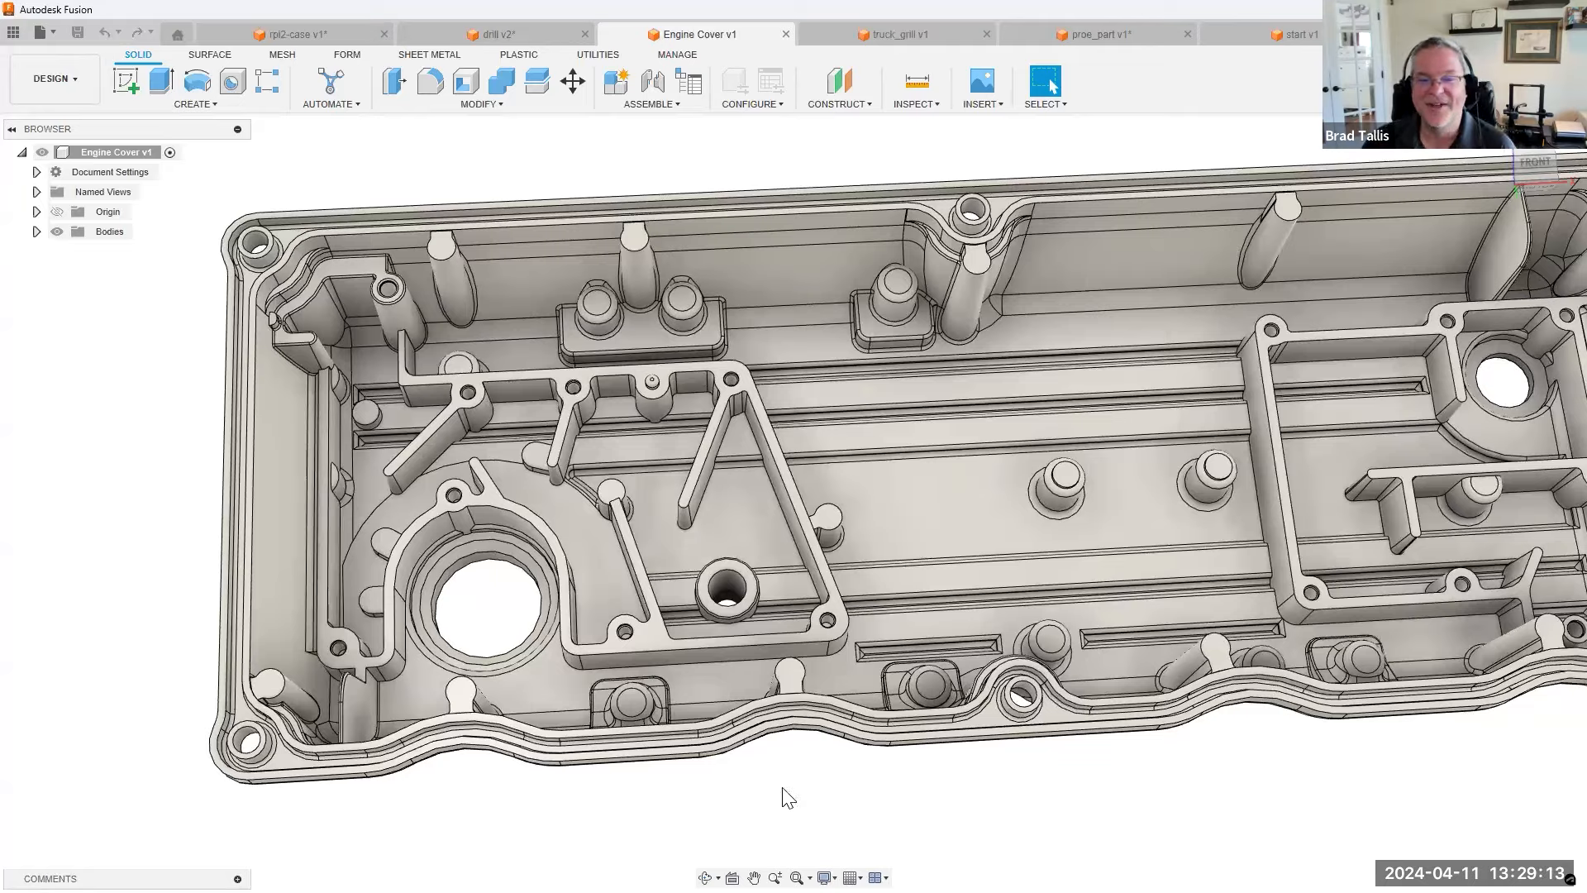
pyautogui.scroll(1, 464, 660)
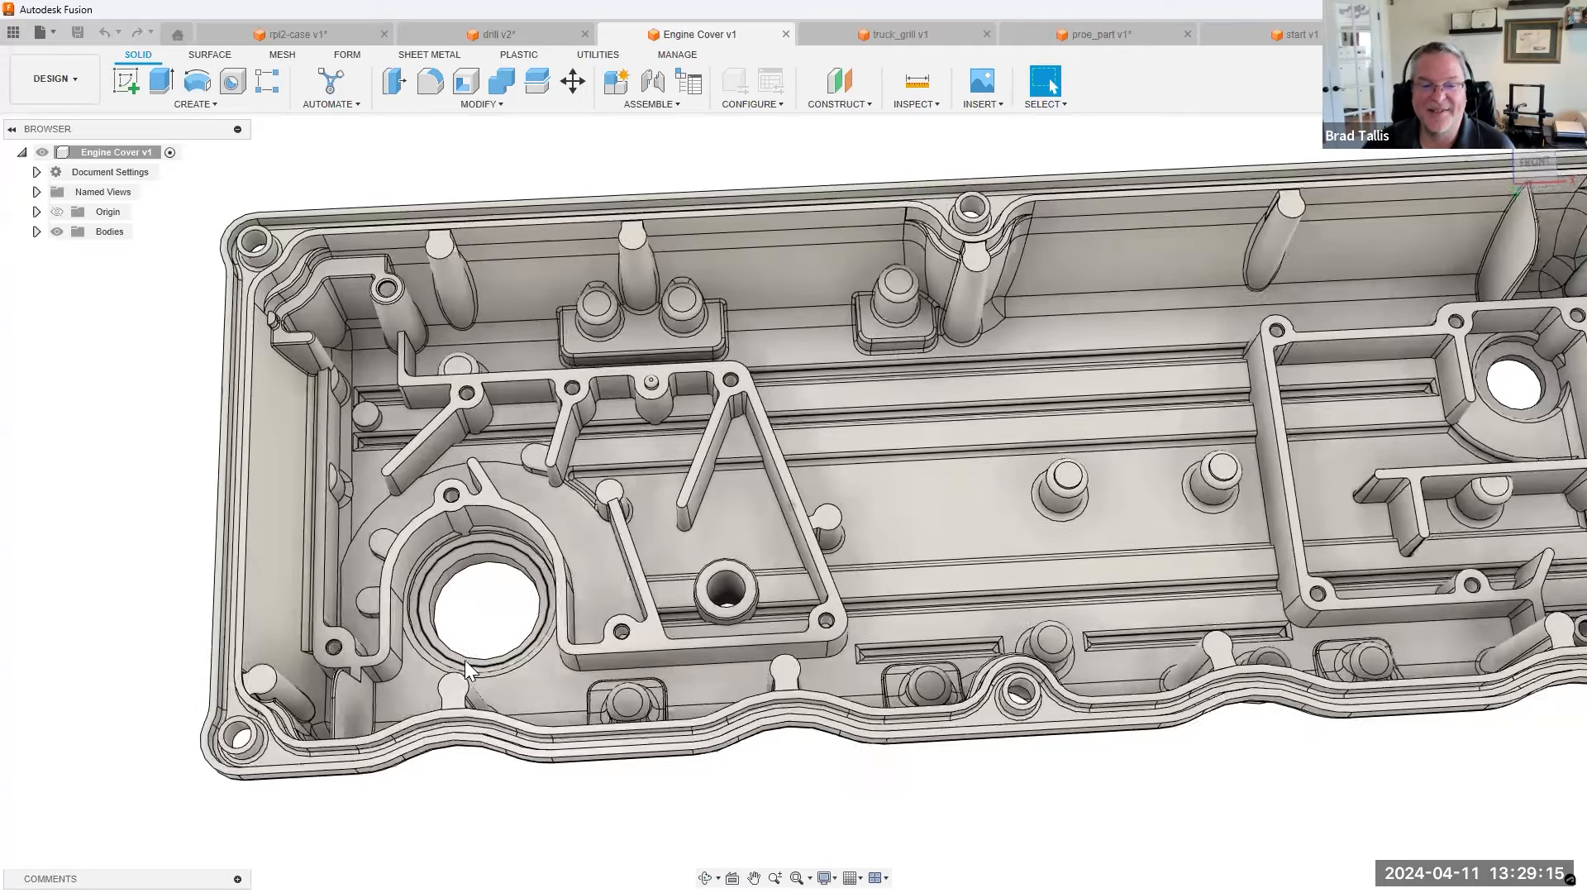
pyautogui.scroll(5, 464, 659)
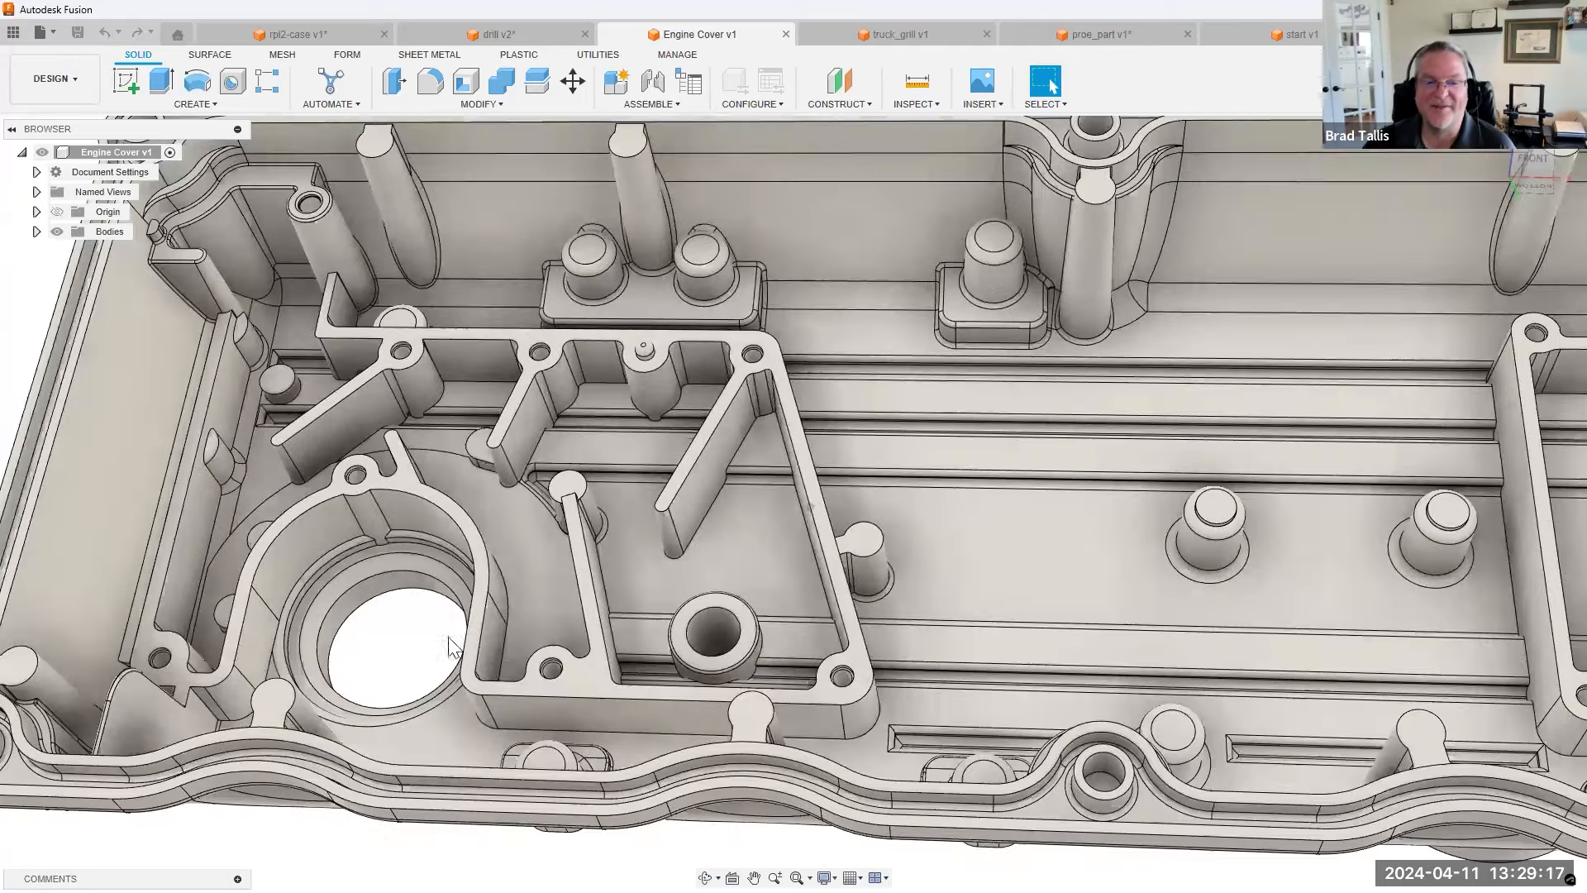
pyautogui.scroll(5, 670, 535)
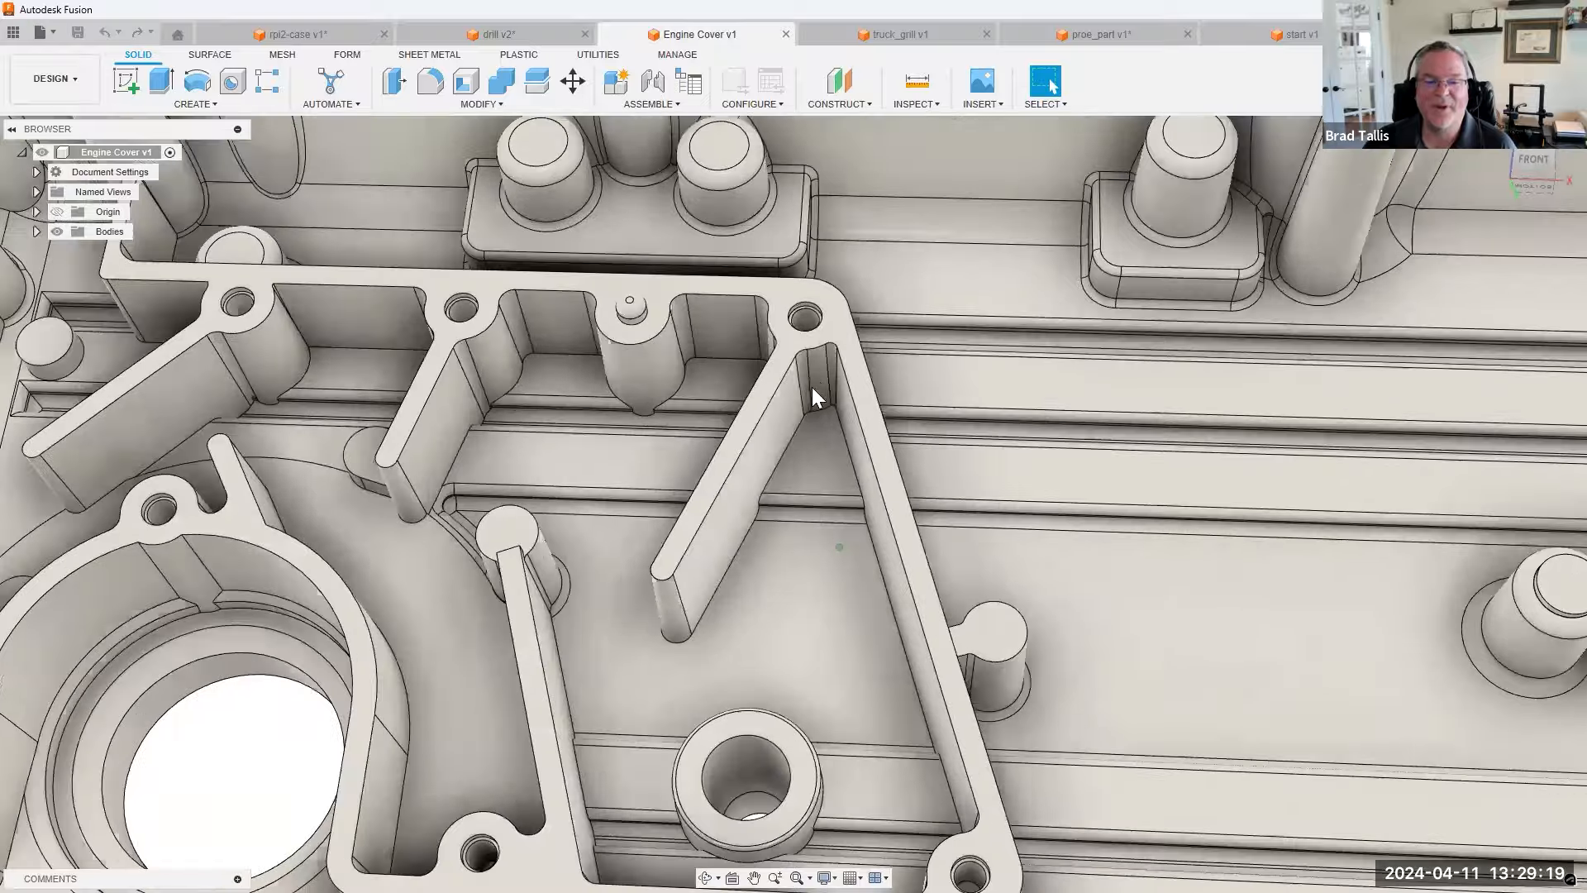
pyautogui.scroll(3, 736, 501)
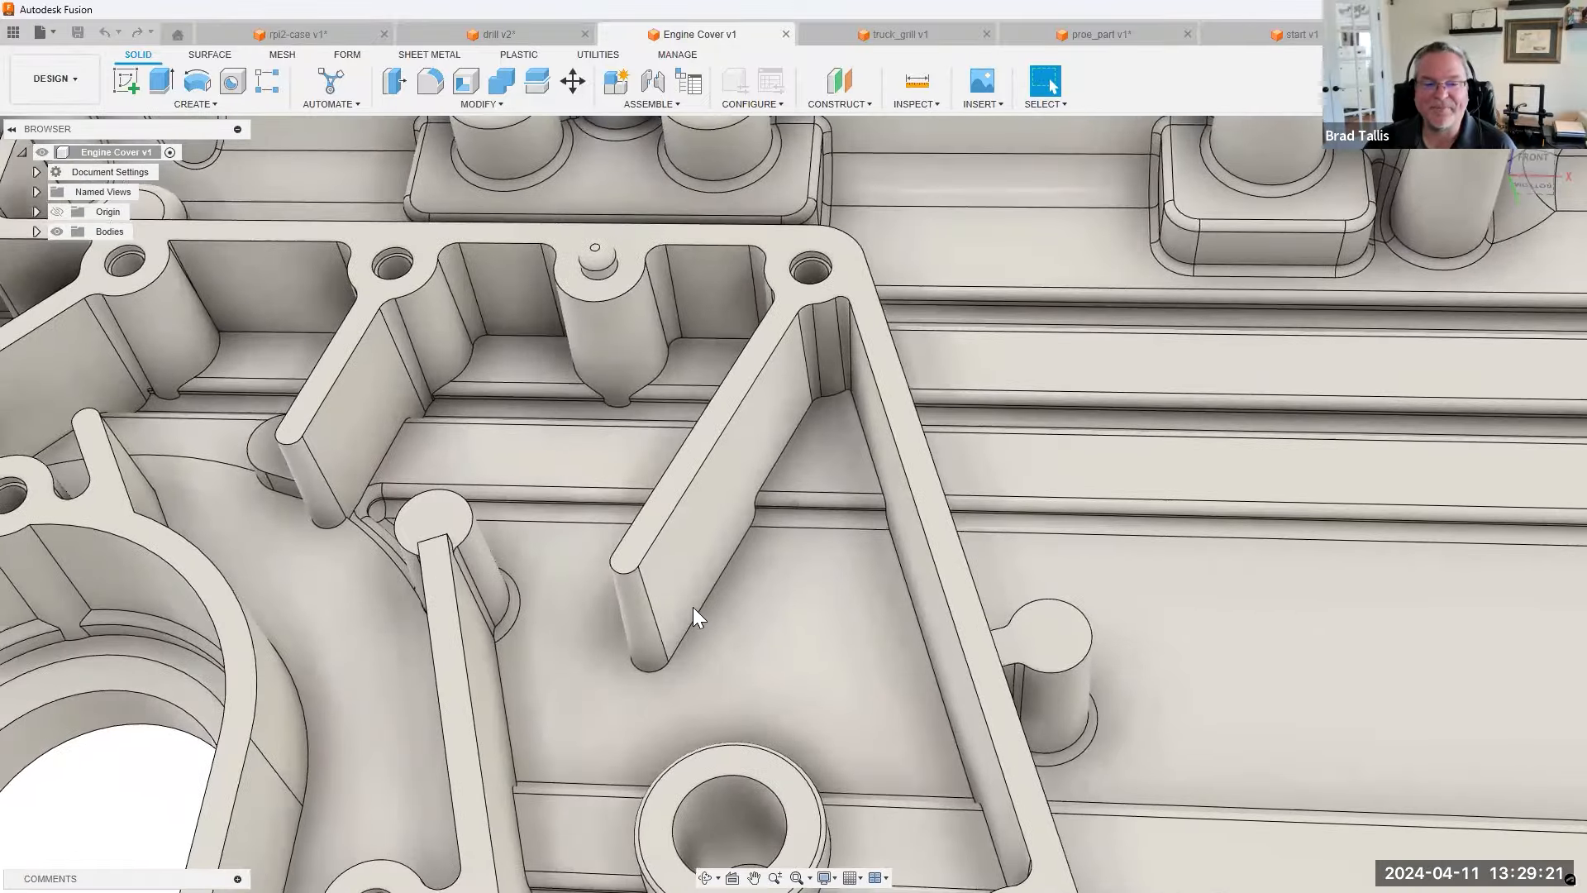
pyautogui.scroll(-2, 693, 606)
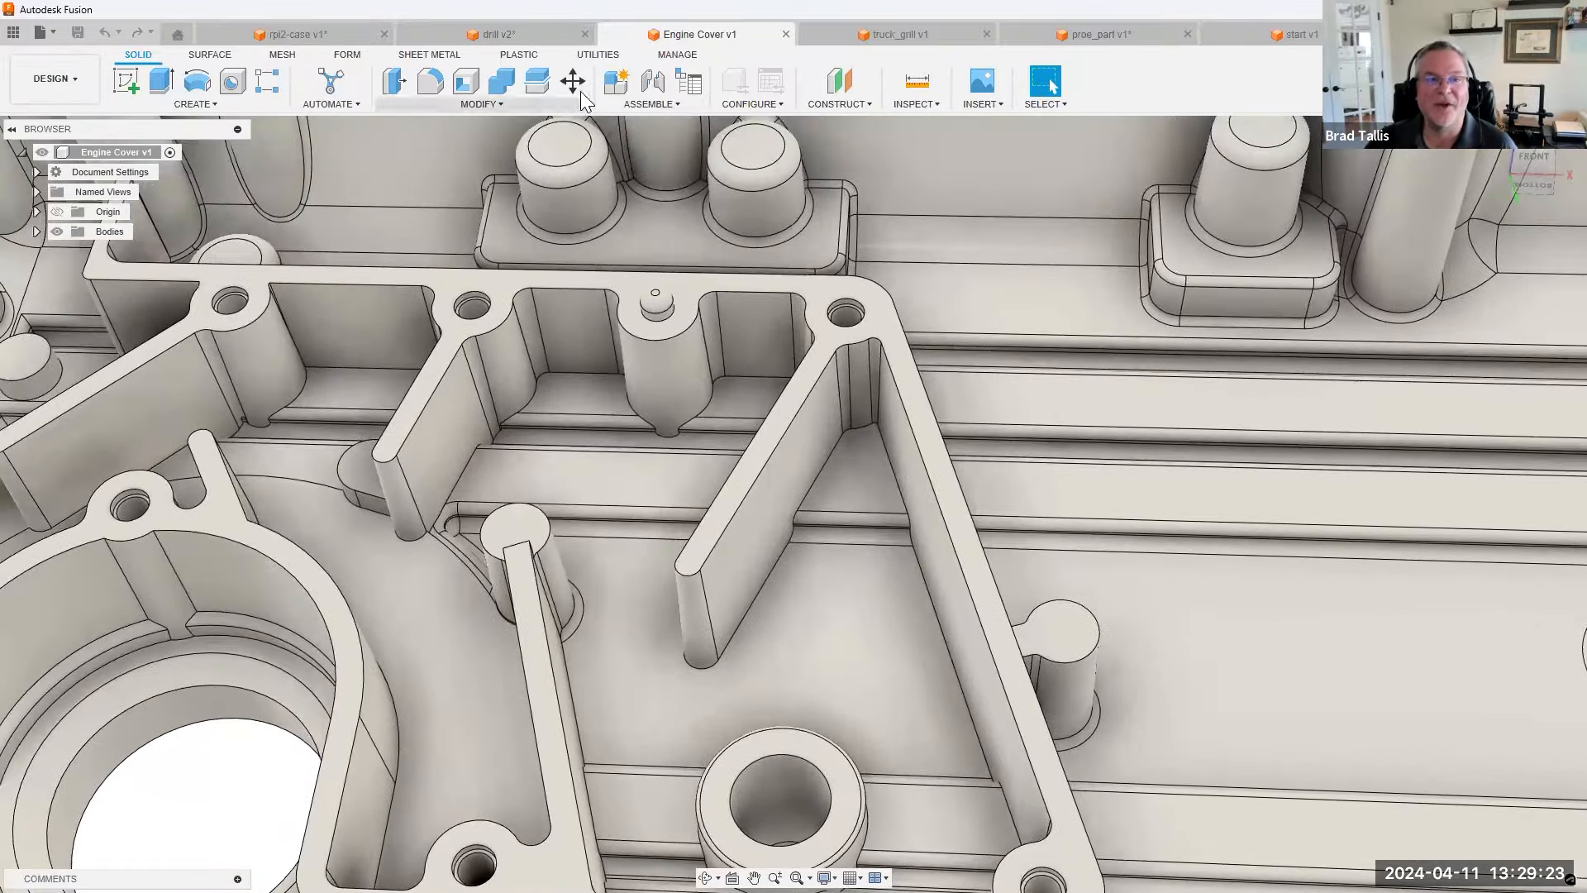
# Step: Try to rotate the angled rib's two side faces 9.6 degrees about the axis of its corner screw hole with Move/Copy
pyautogui.click(572, 83)
pyautogui.scroll(1, 694, 240)
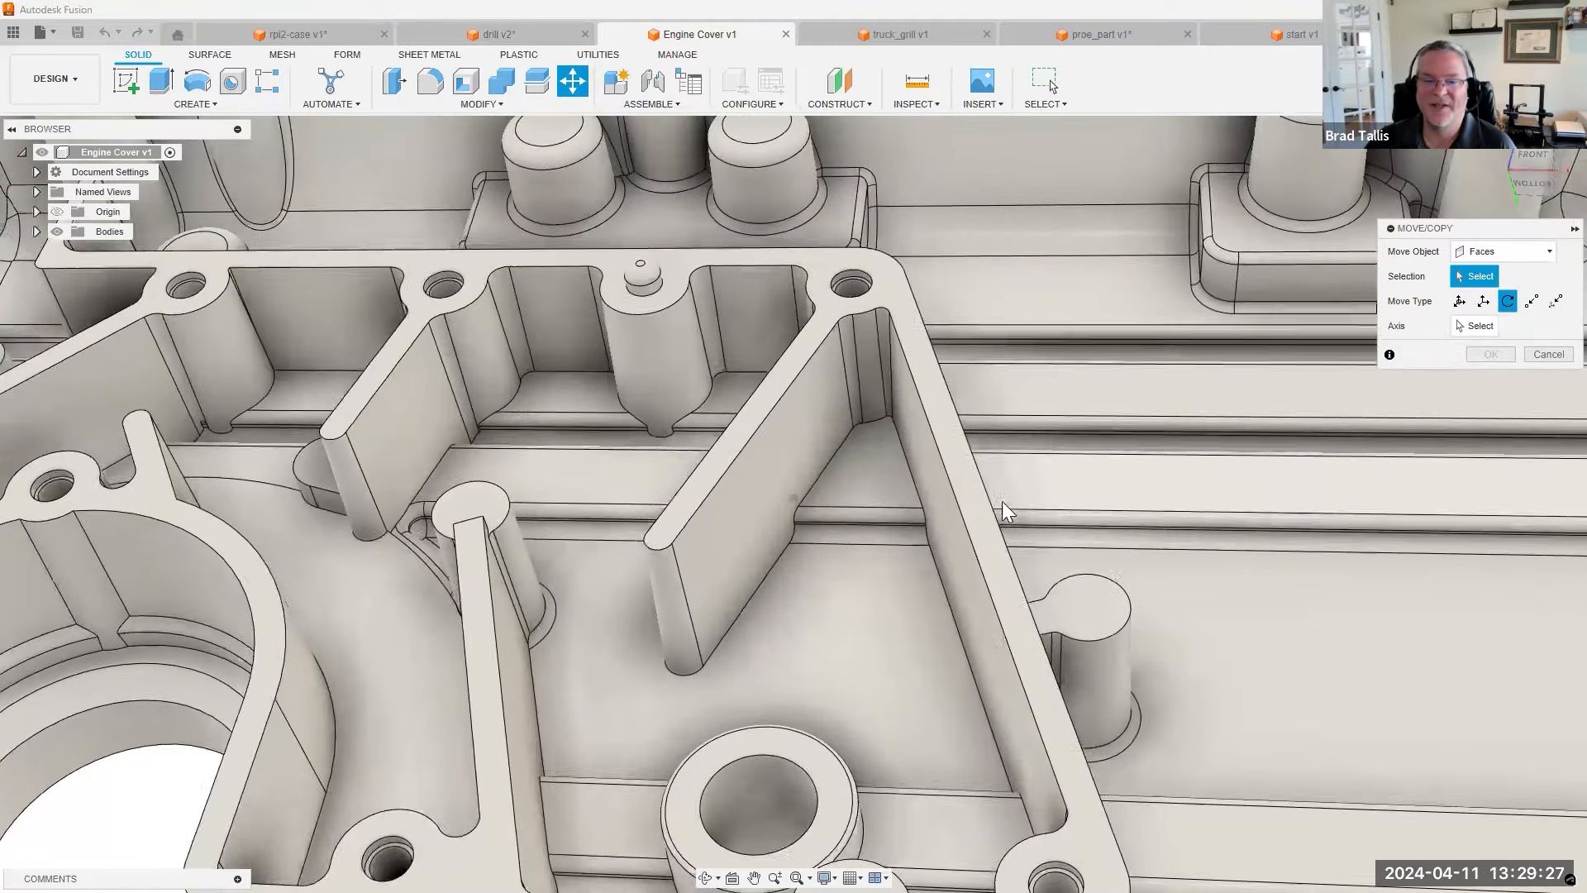
pyautogui.click(807, 488)
pyautogui.keyDown('shift'); pyautogui.moveTo(810, 517); pyautogui.dragTo(836, 453, button='middle'); pyautogui.keyUp('shift')
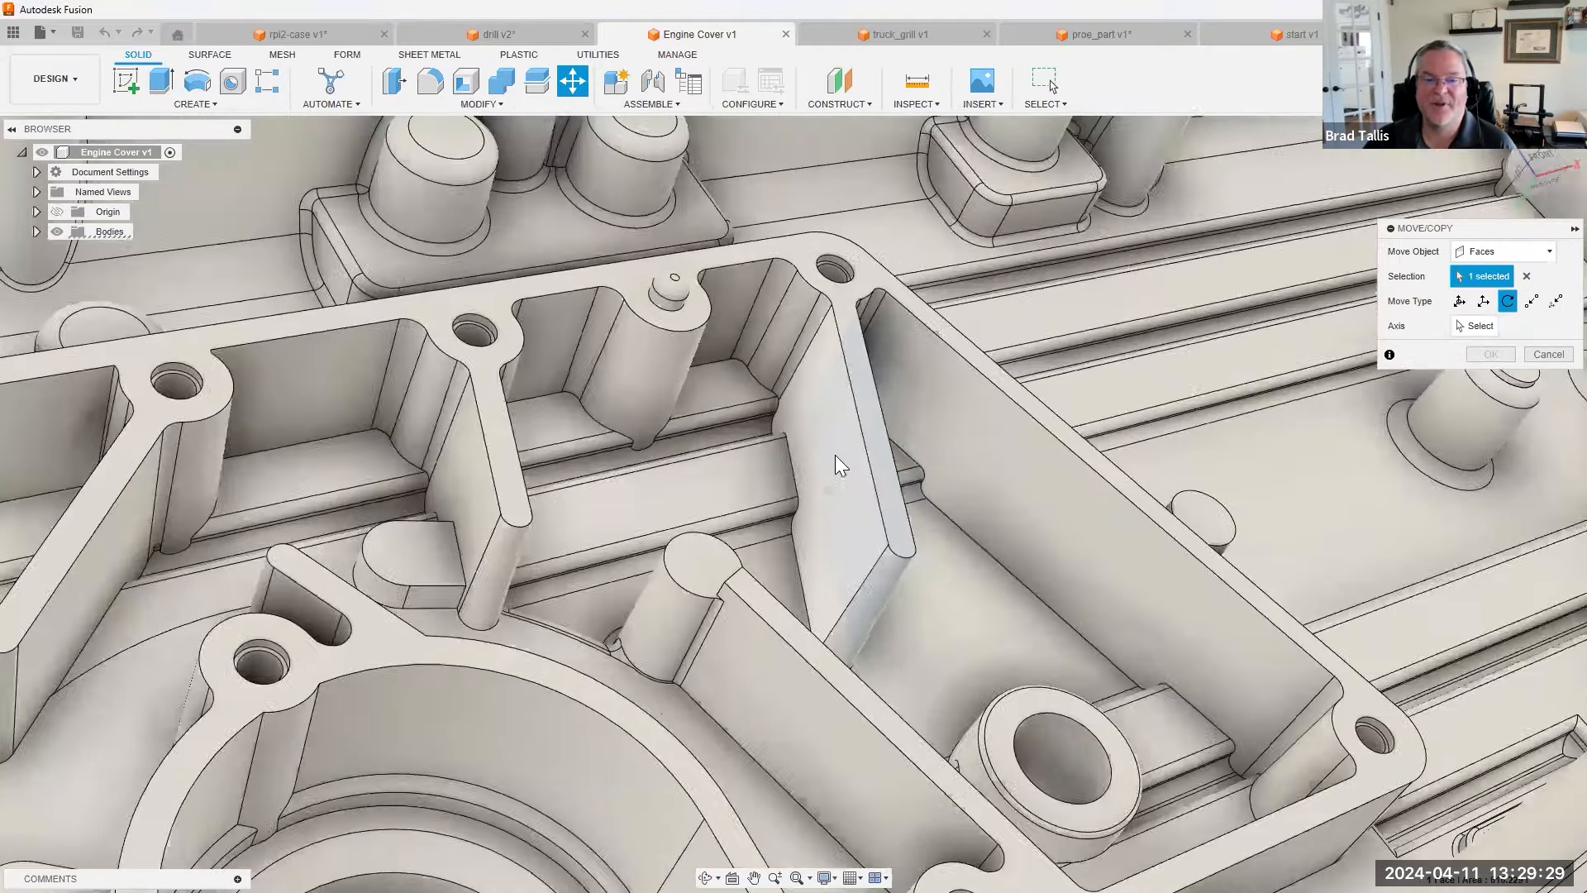
pyautogui.click(836, 453)
pyautogui.keyDown('shift'); pyautogui.moveTo(951, 512); pyautogui.dragTo(1505, 310, button='middle'); pyautogui.keyUp('shift')
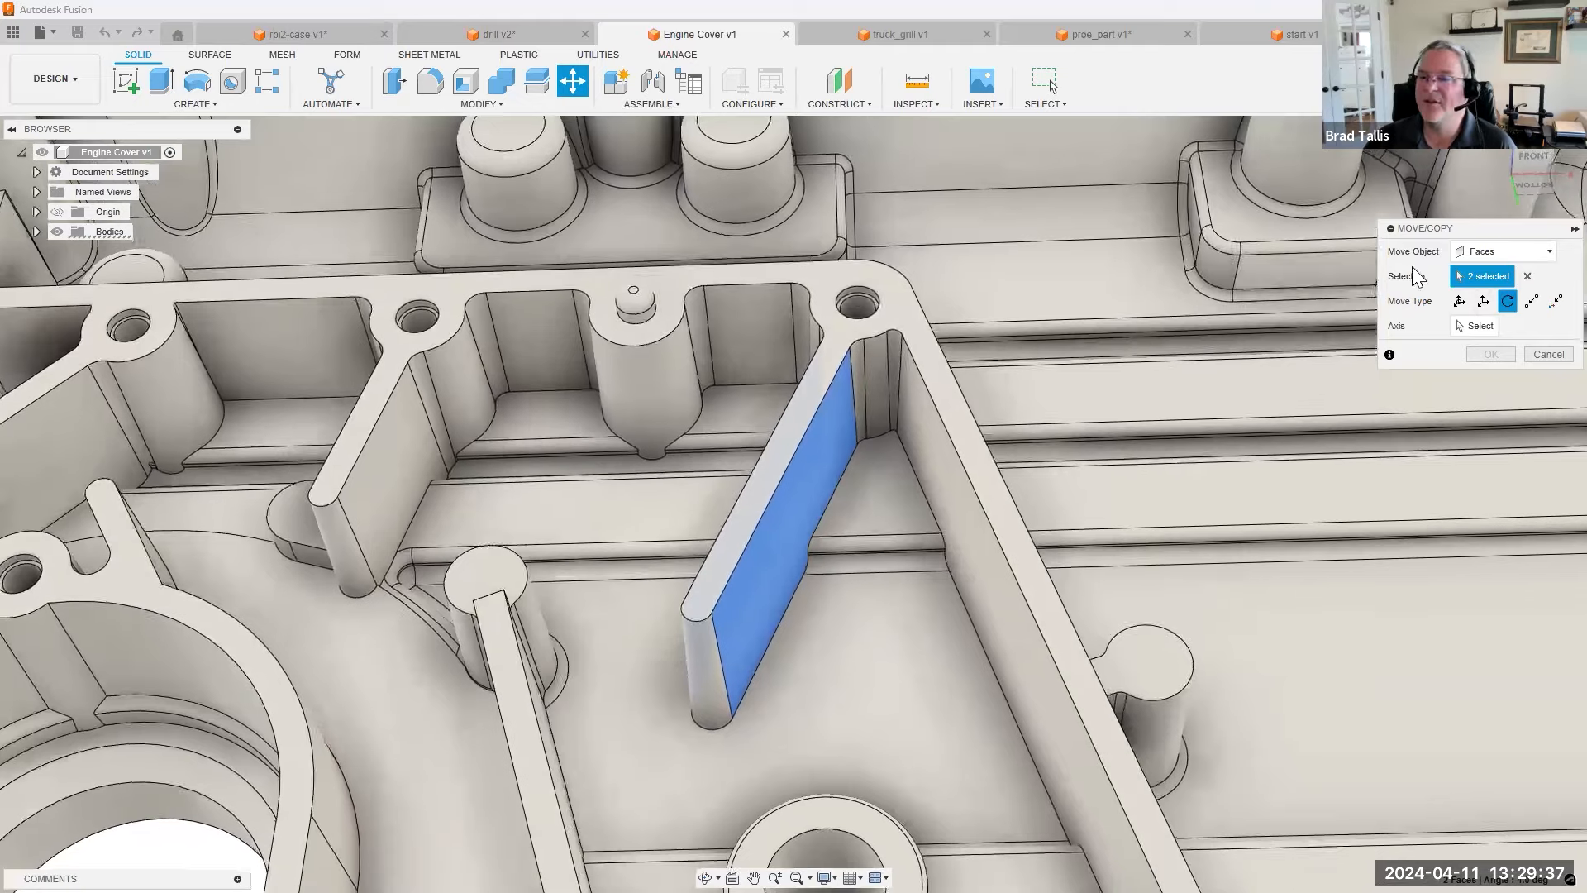
pyautogui.press('Tab')
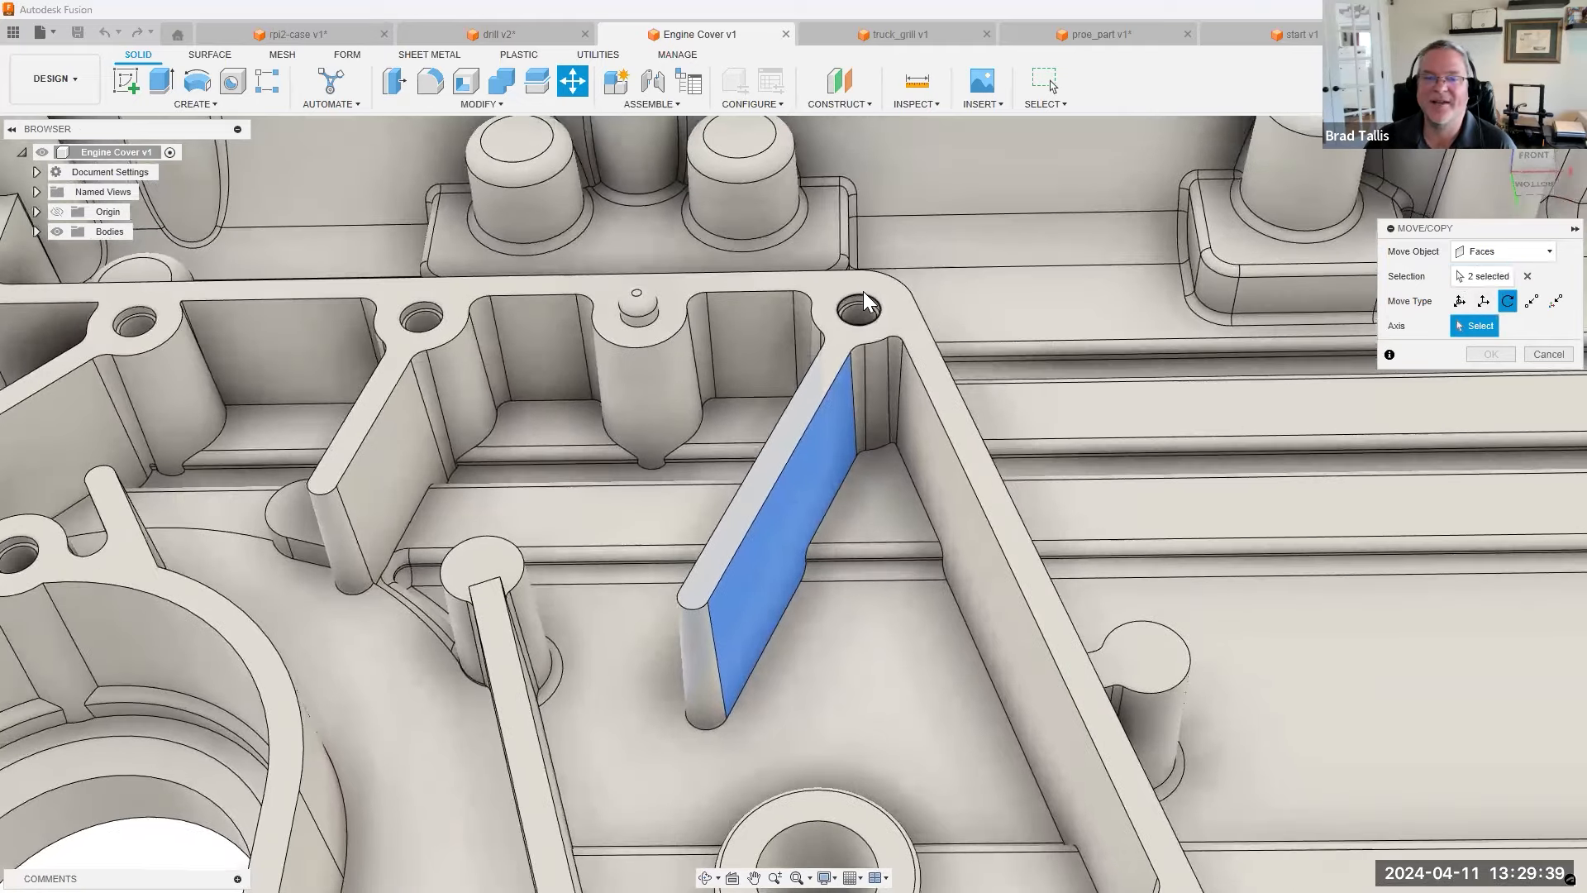
pyautogui.click(855, 315)
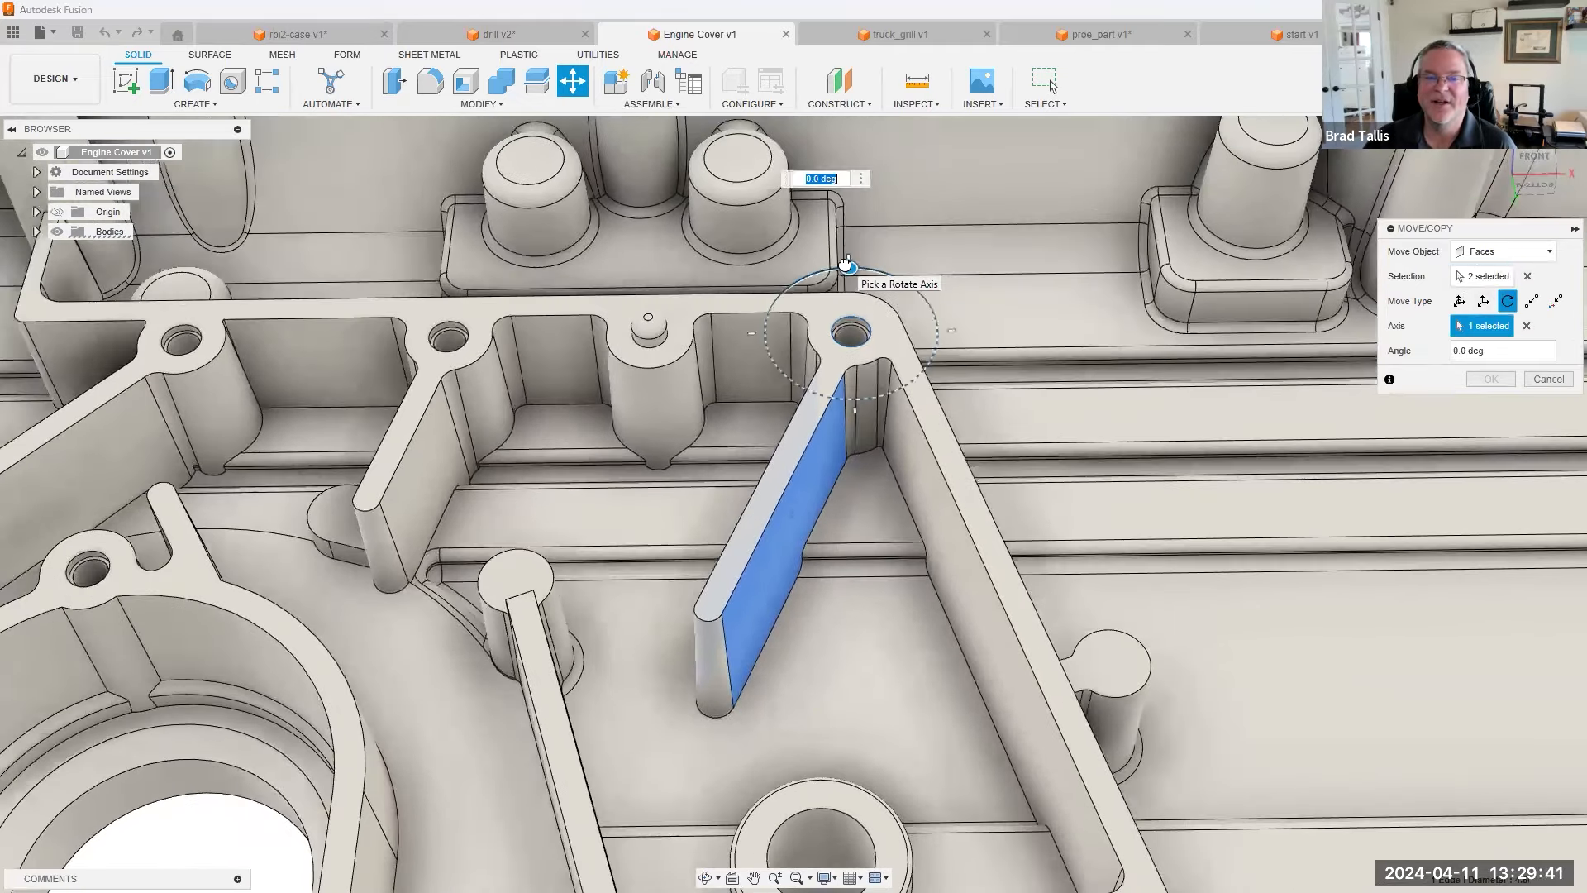
pyautogui.moveTo(836, 264); pyautogui.dragTo(834, 268)
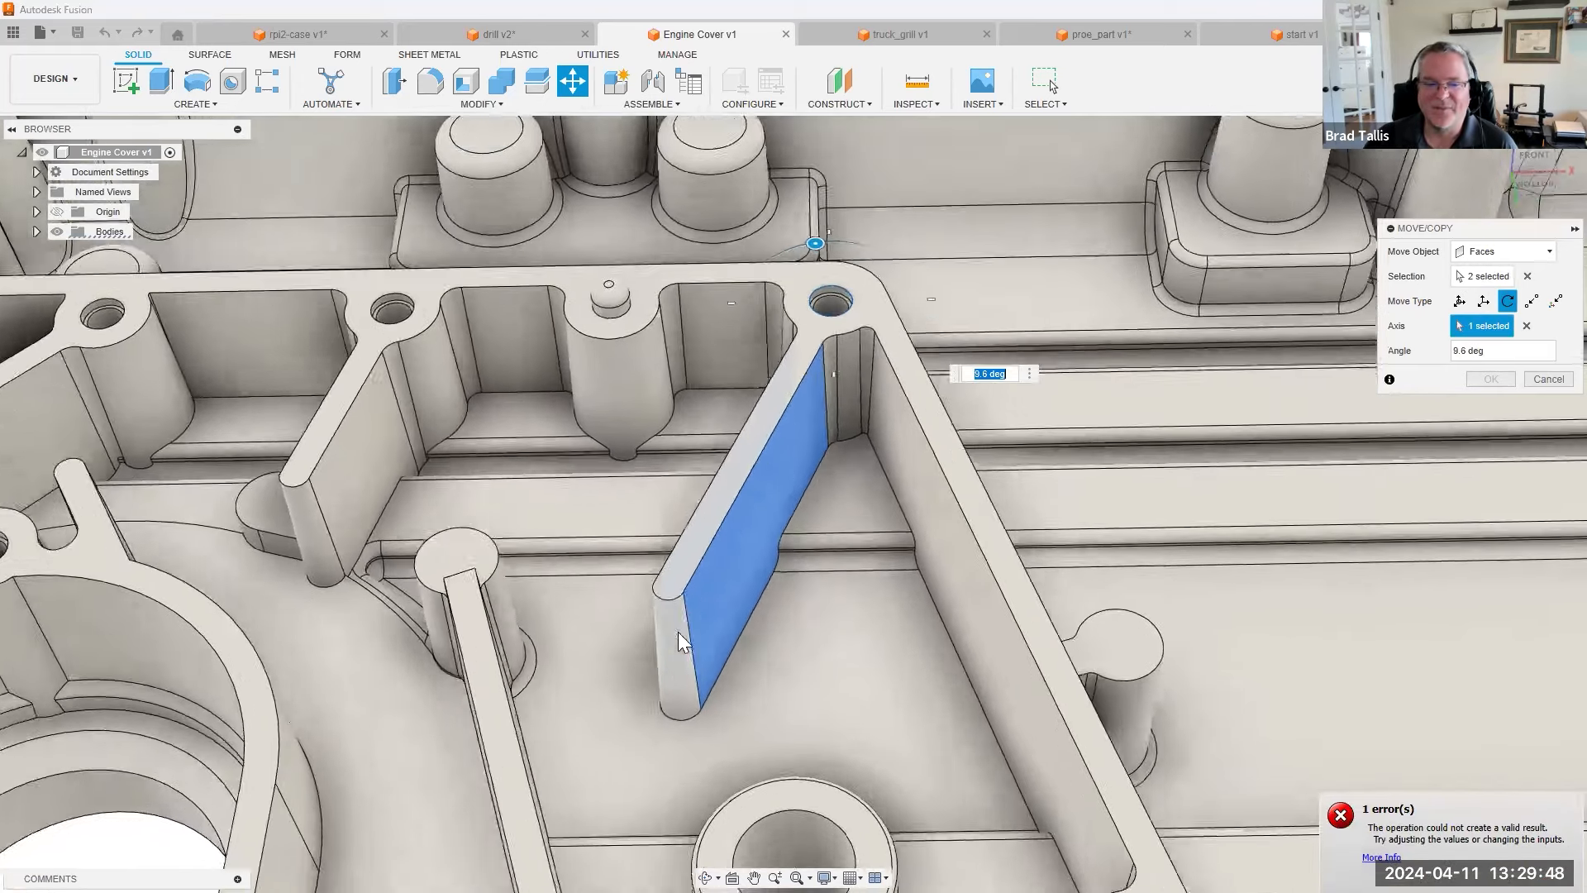
pyautogui.scroll(2, 679, 634)
pyautogui.keyDown('shift'); pyautogui.moveTo(679, 633); pyautogui.dragTo(851, 578, button='middle'); pyautogui.keyUp('shift')
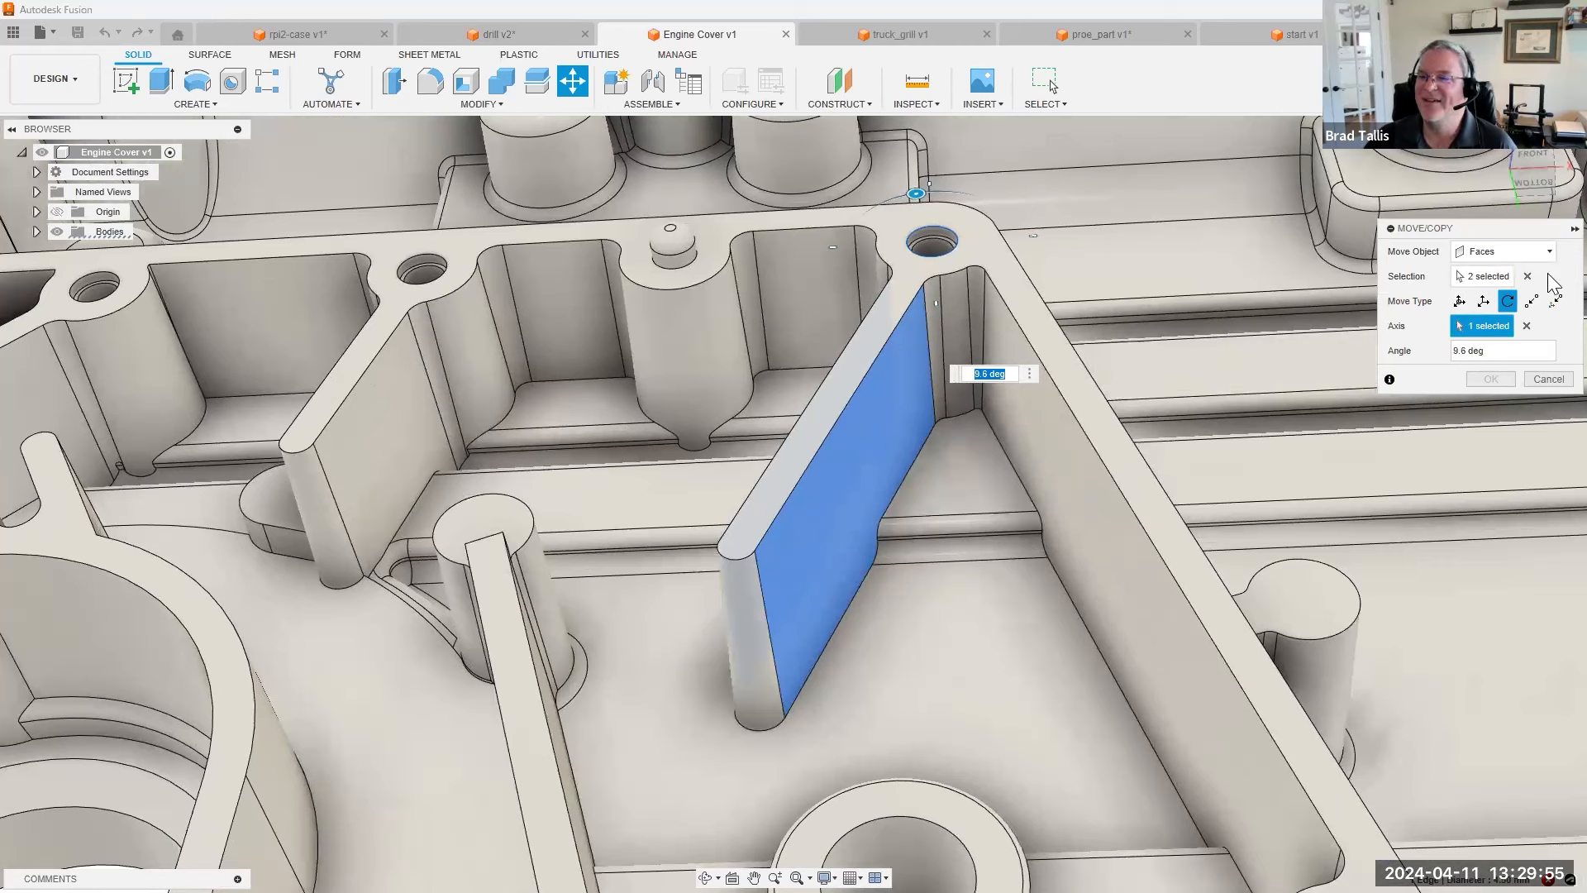
# Step: Clear the current face selection and reselect the angled rib's two side faces and its rounded end face for the move
pyautogui.click(1500, 280)
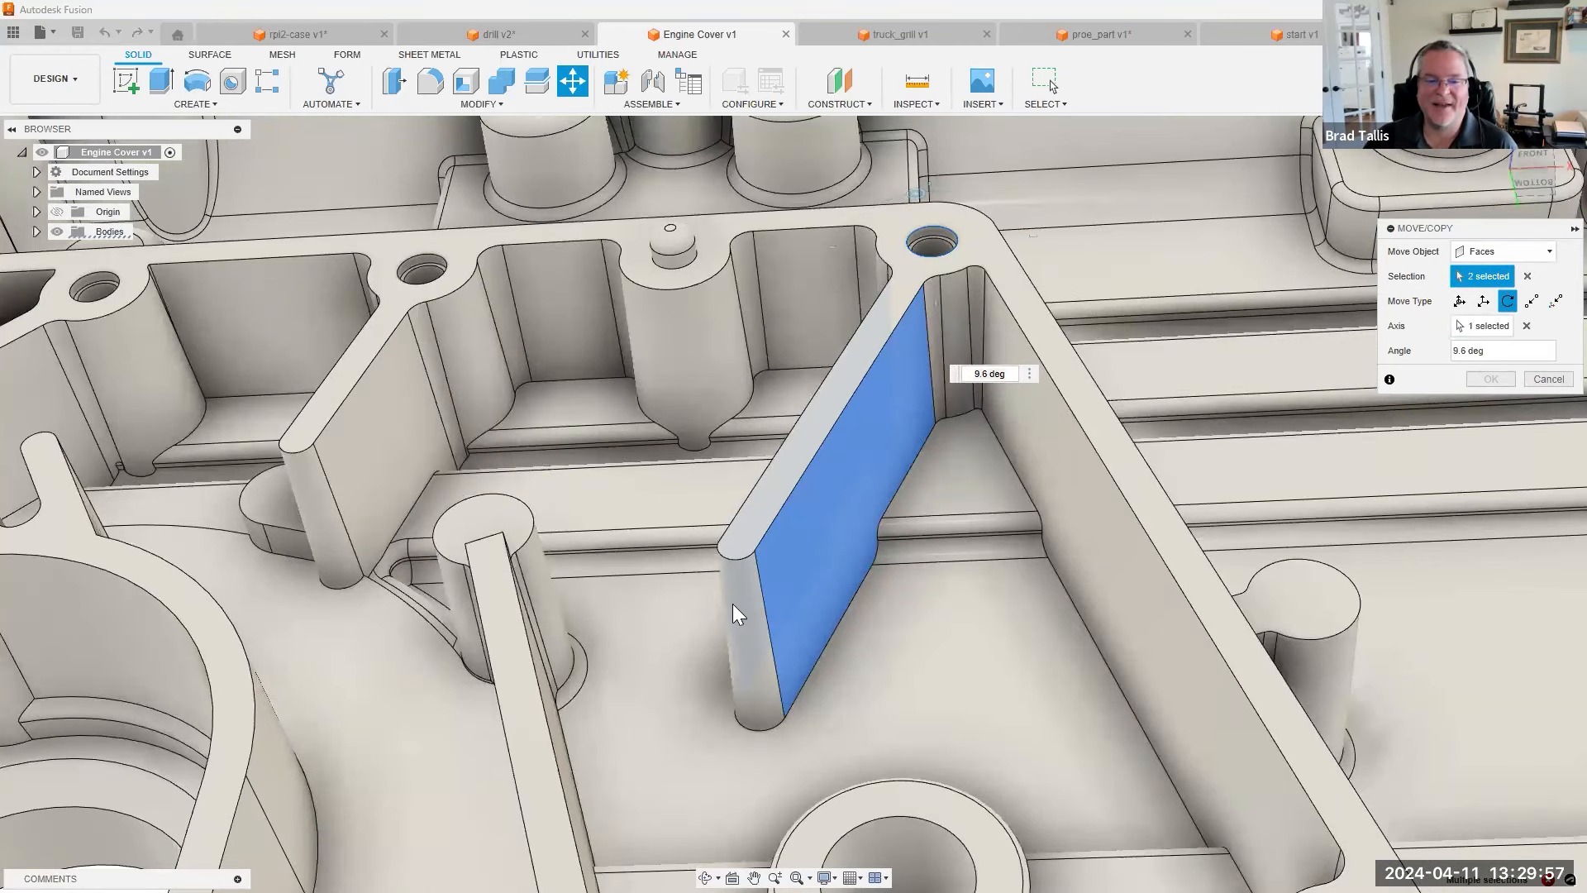
pyautogui.click(1528, 276)
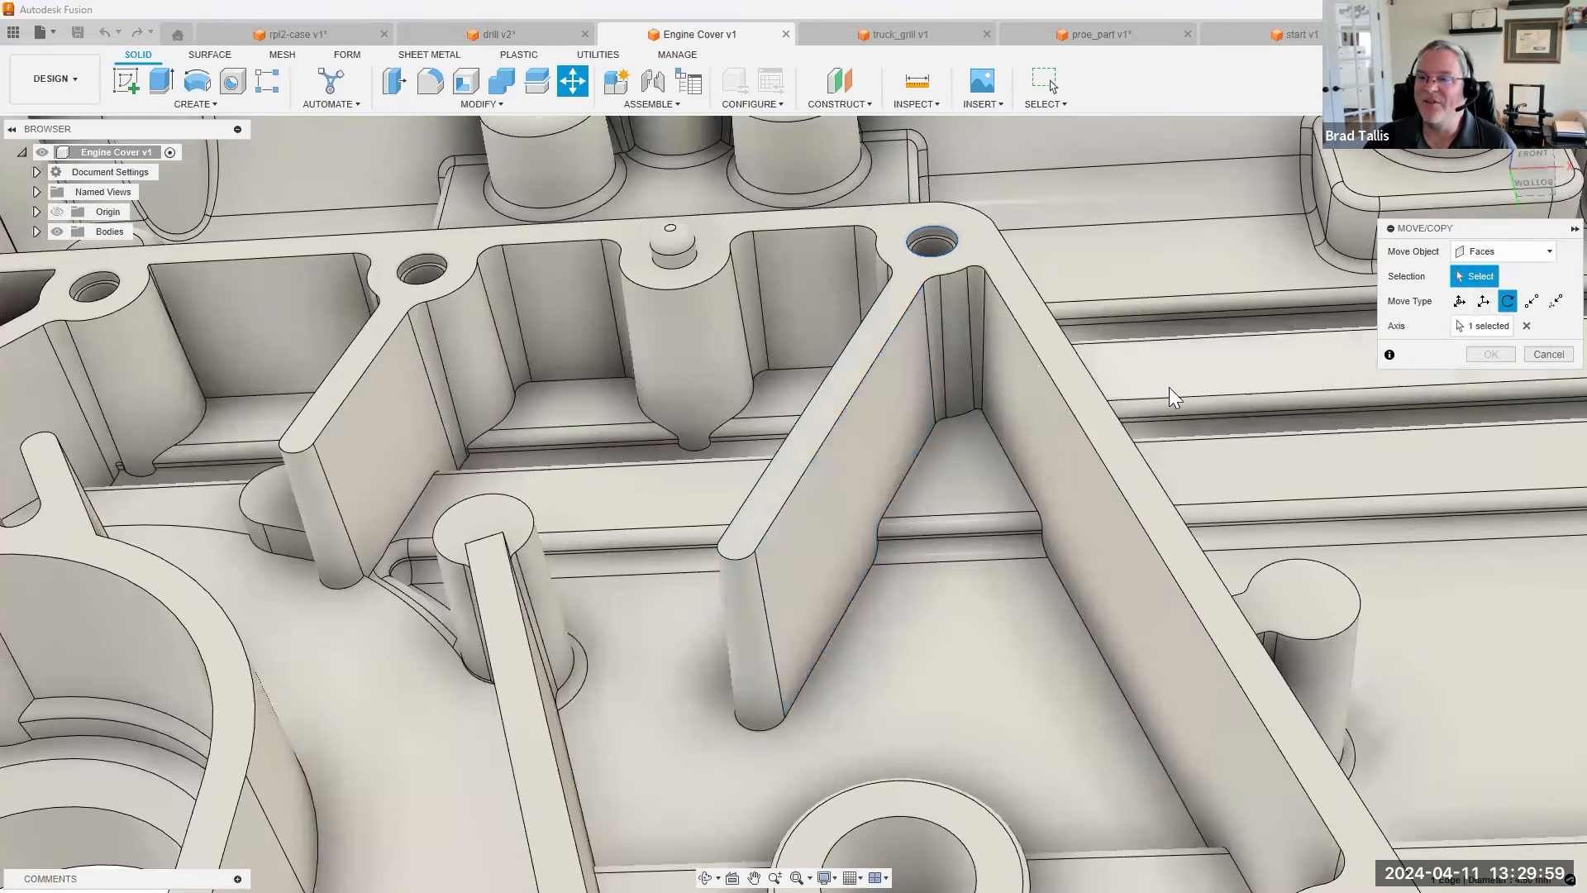
pyautogui.click(879, 461)
pyautogui.click(758, 569)
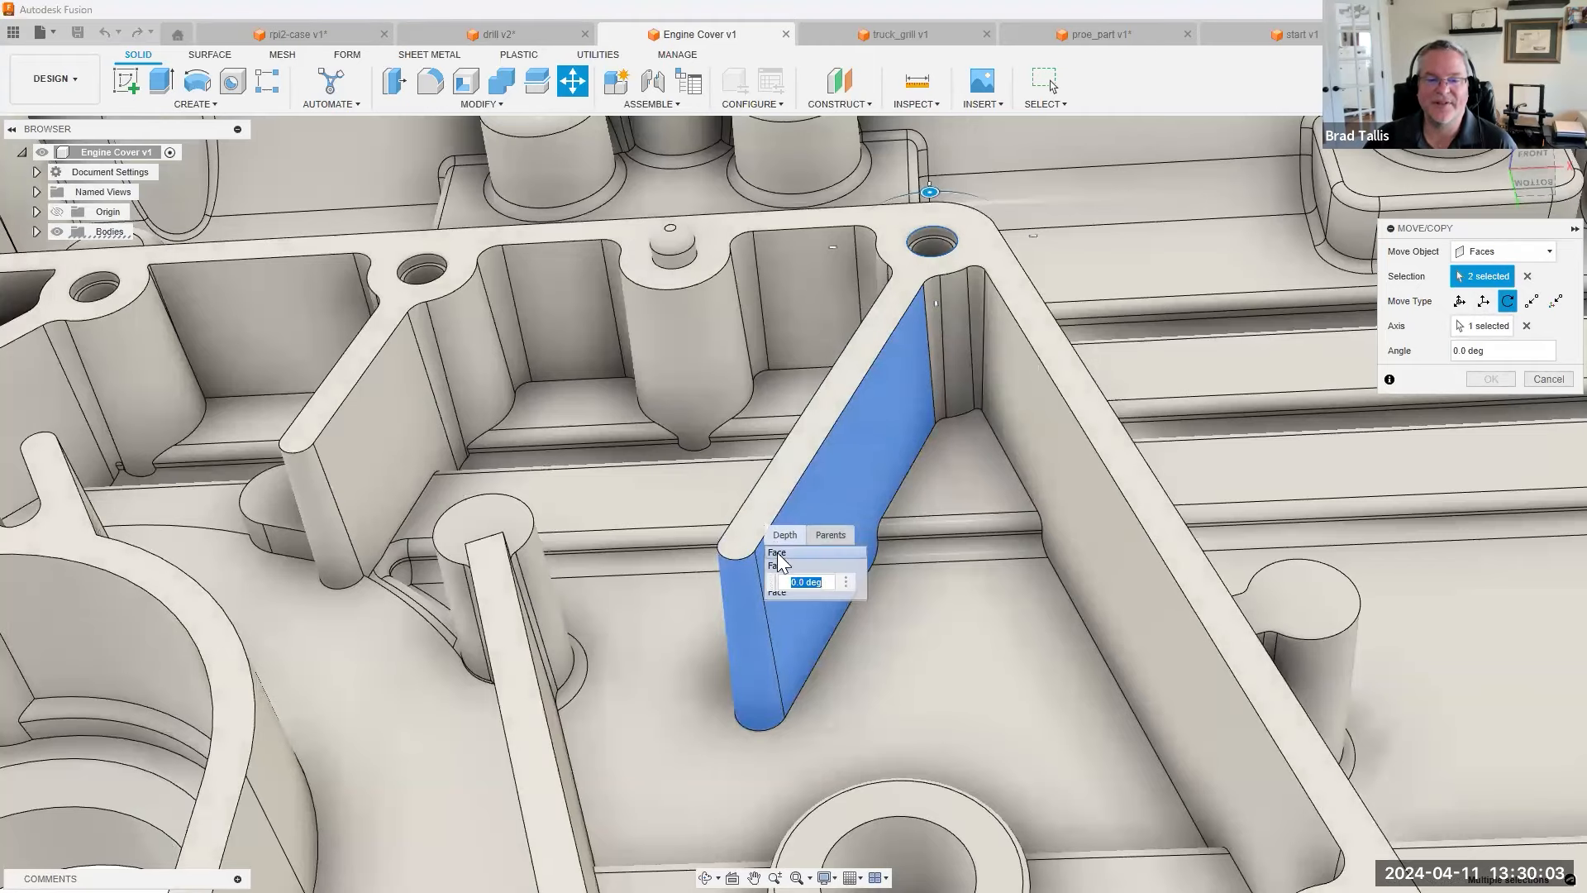
pyautogui.click(777, 552)
# Step: Re-pick the corner screw hole as the rotation axis and rotate the rib's three faces by -3.5 degrees
pyautogui.keyDown('shift'); pyautogui.moveTo(1140, 529); pyautogui.dragTo(1232, 266, button='middle'); pyautogui.keyUp('shift')
pyautogui.click(1477, 326)
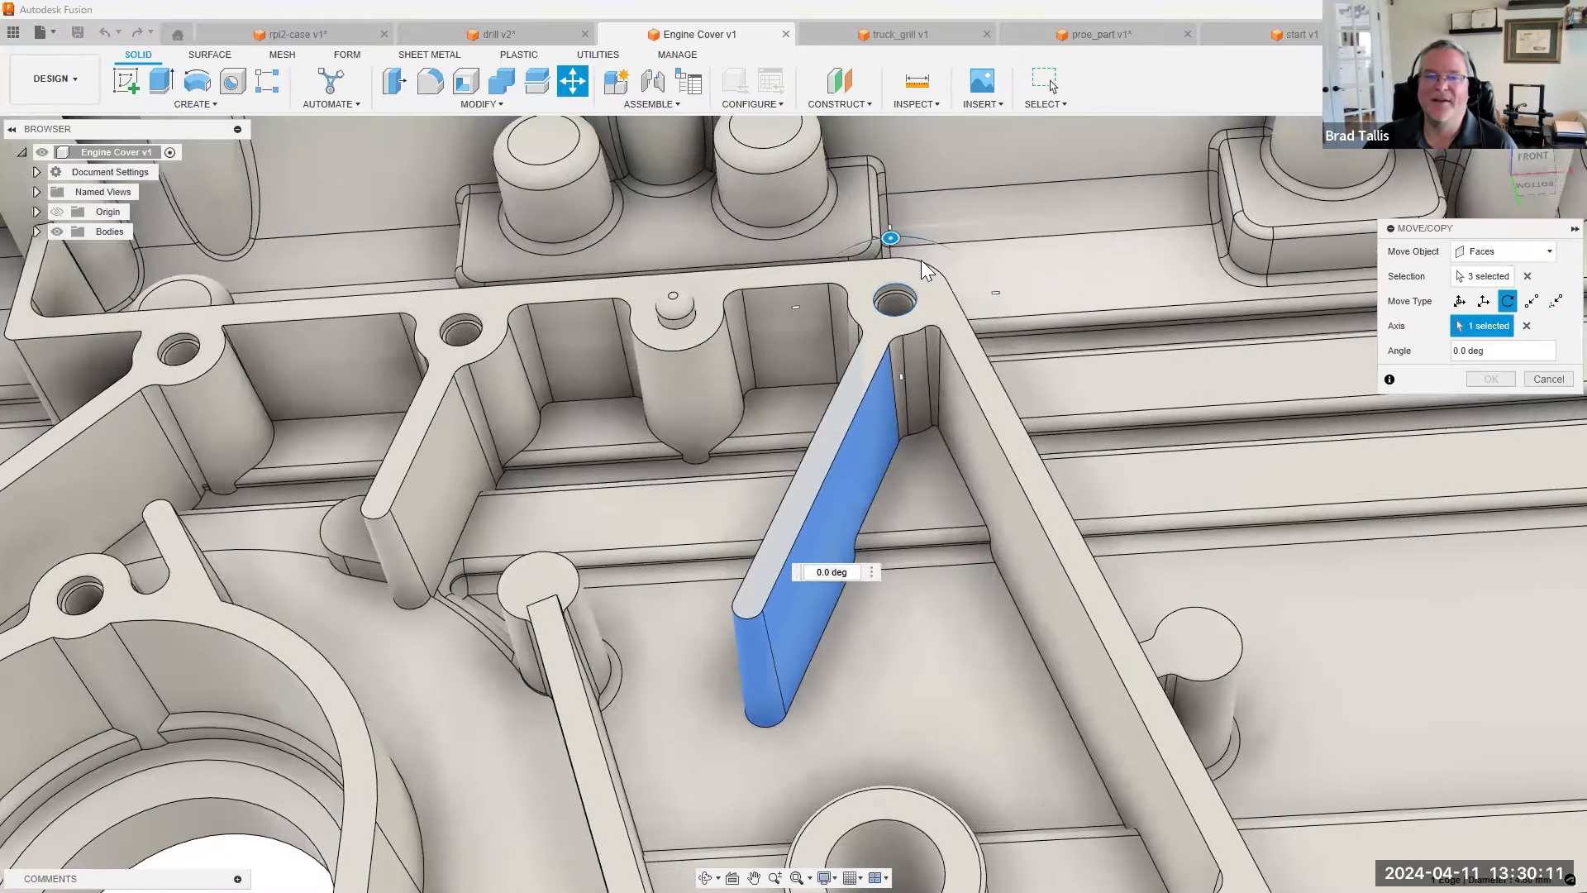
pyautogui.click(899, 296)
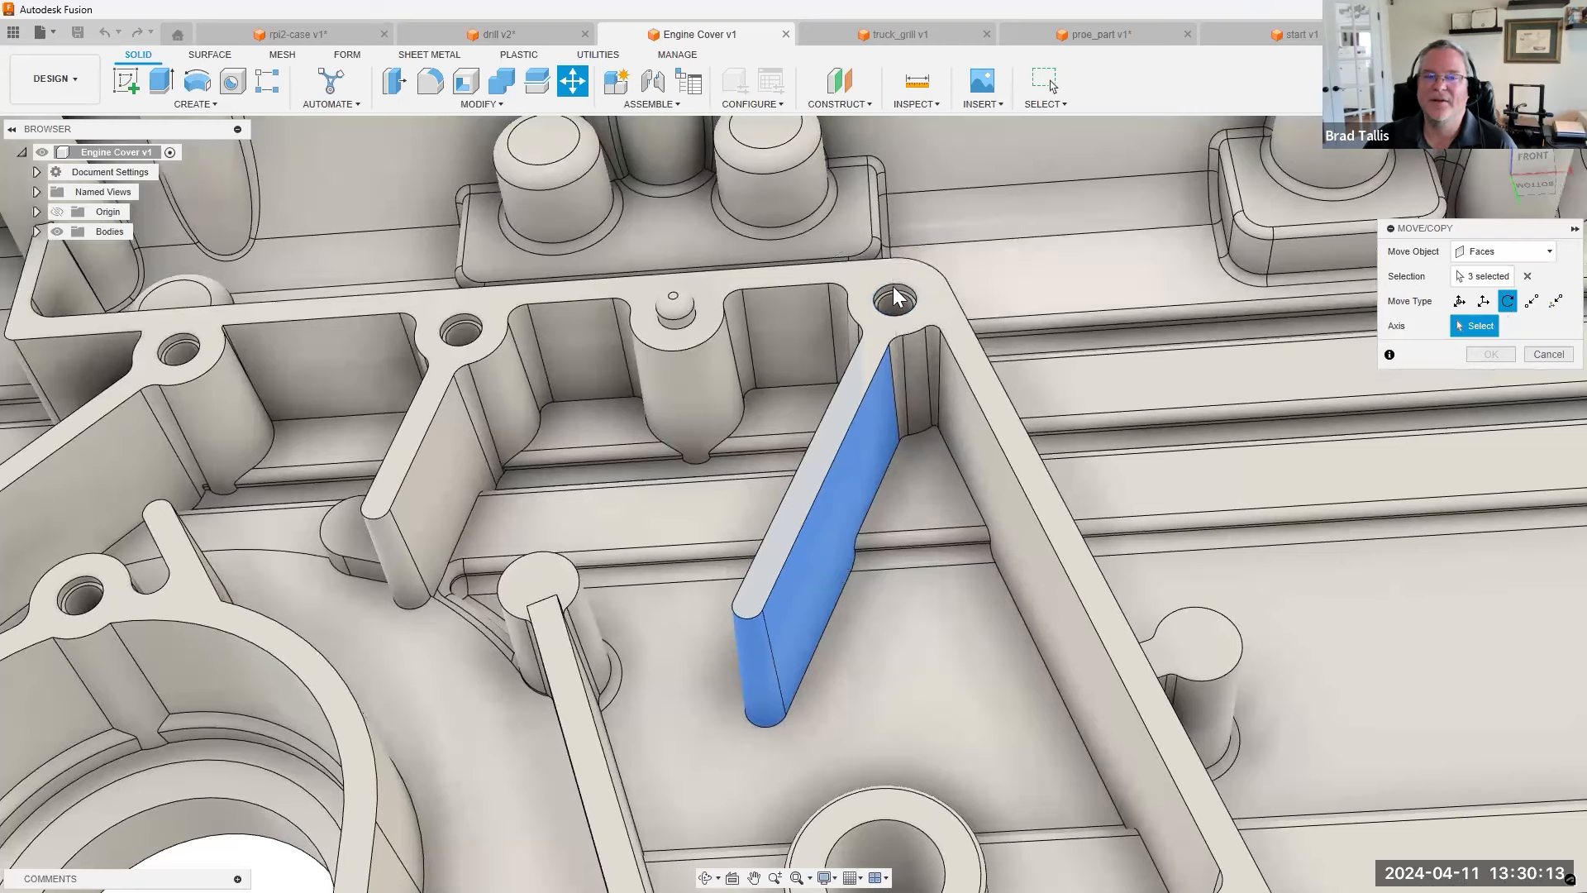
pyautogui.moveTo(886, 241); pyautogui.dragTo(896, 238)
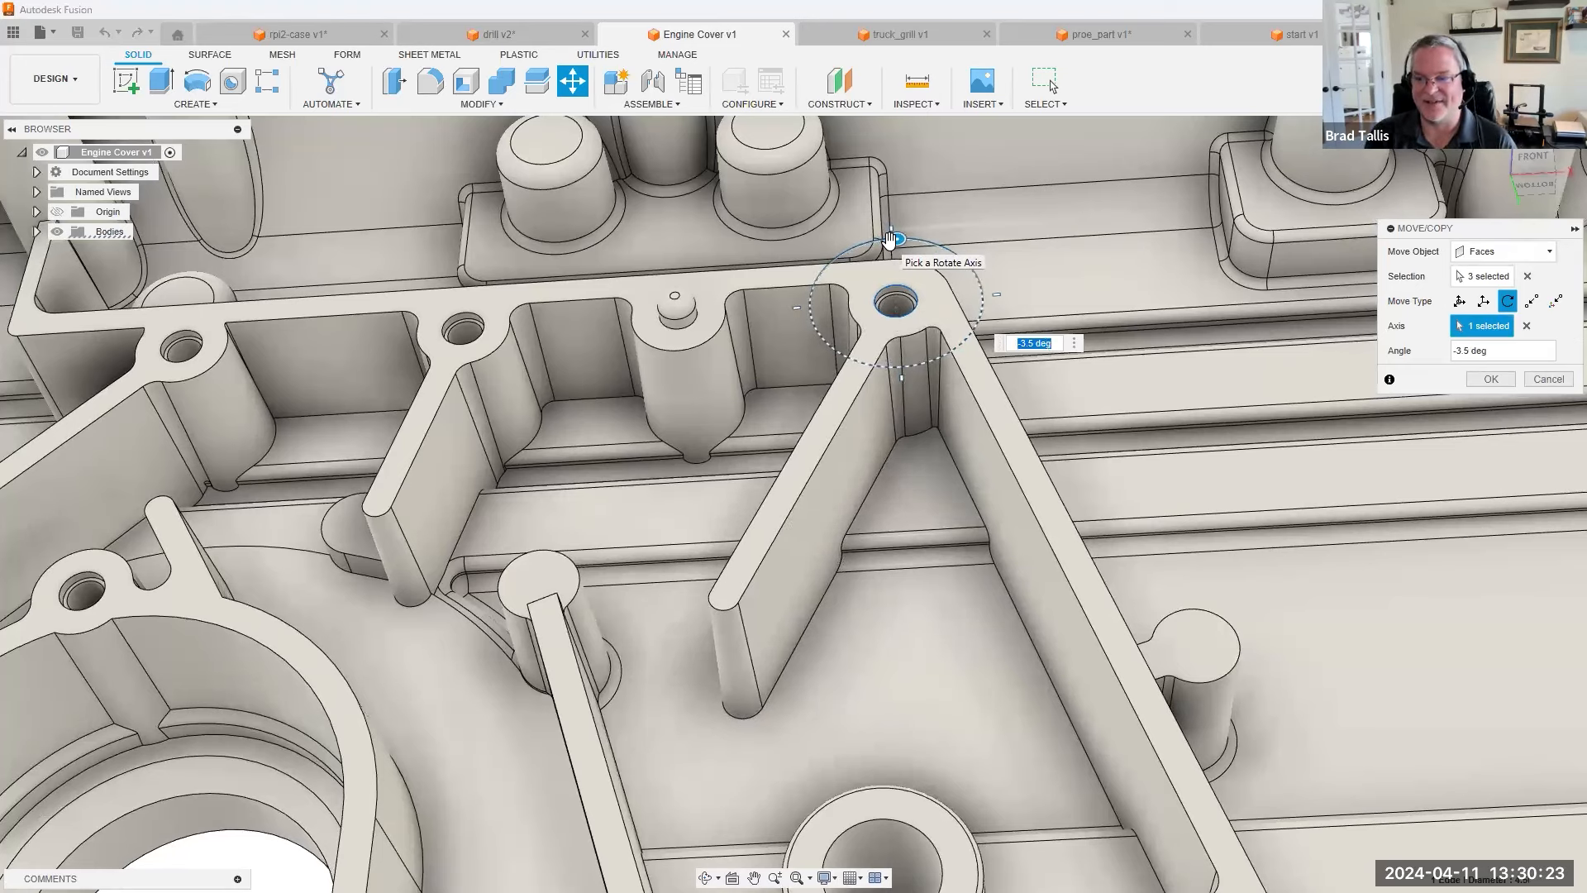
pyautogui.keyDown('shift'); pyautogui.moveTo(881, 581); pyautogui.dragTo(888, 584, button='middle'); pyautogui.keyUp('shift')
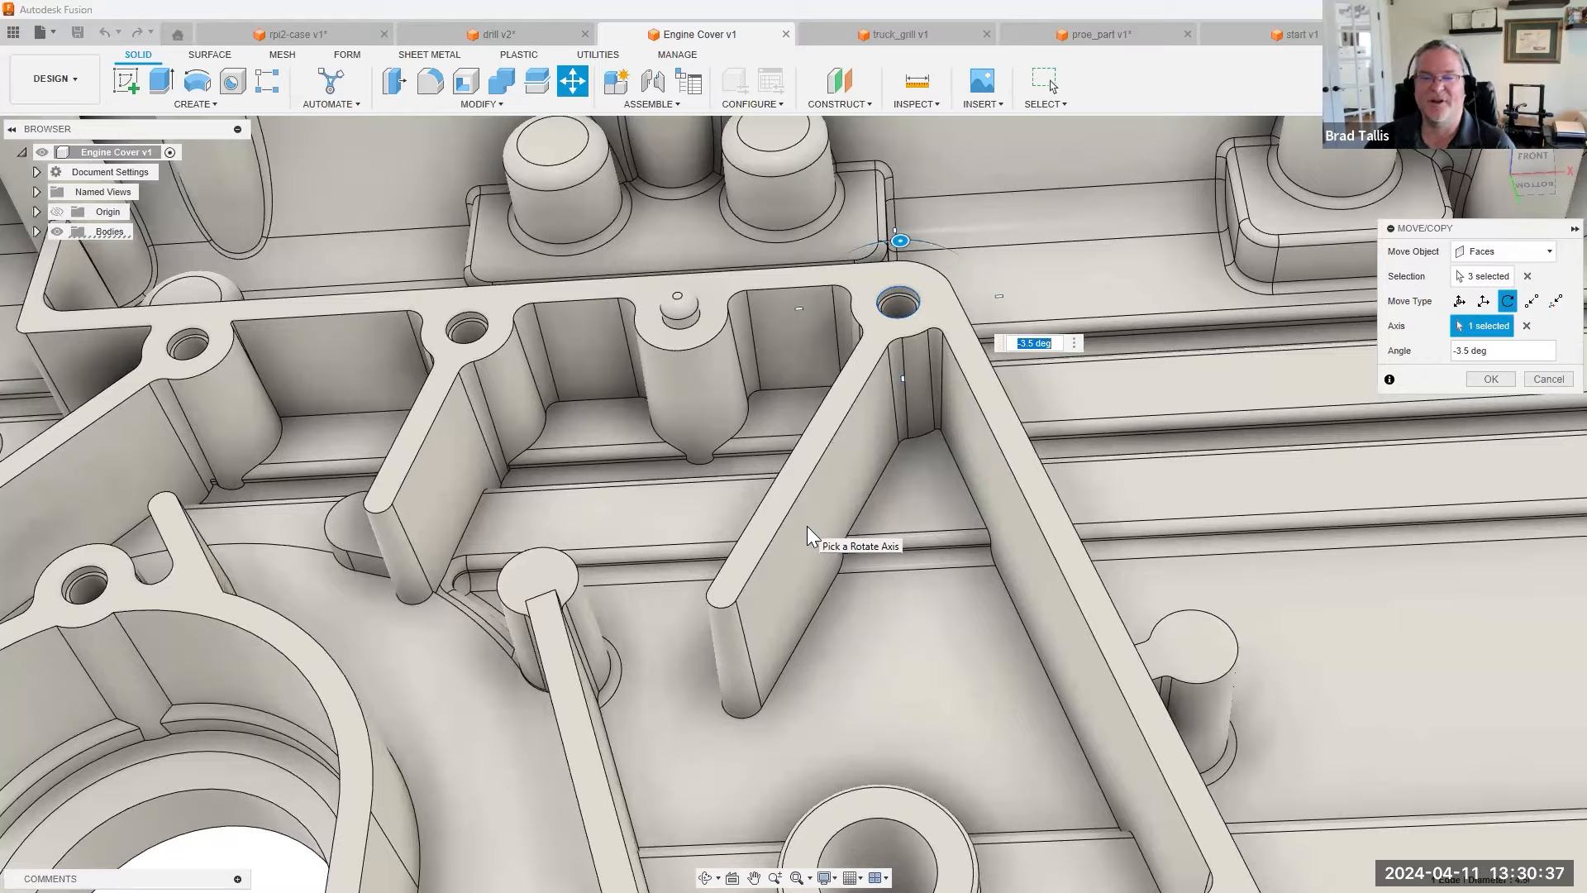
pyautogui.scroll(2, 710, 649)
pyautogui.scroll(2, 719, 653)
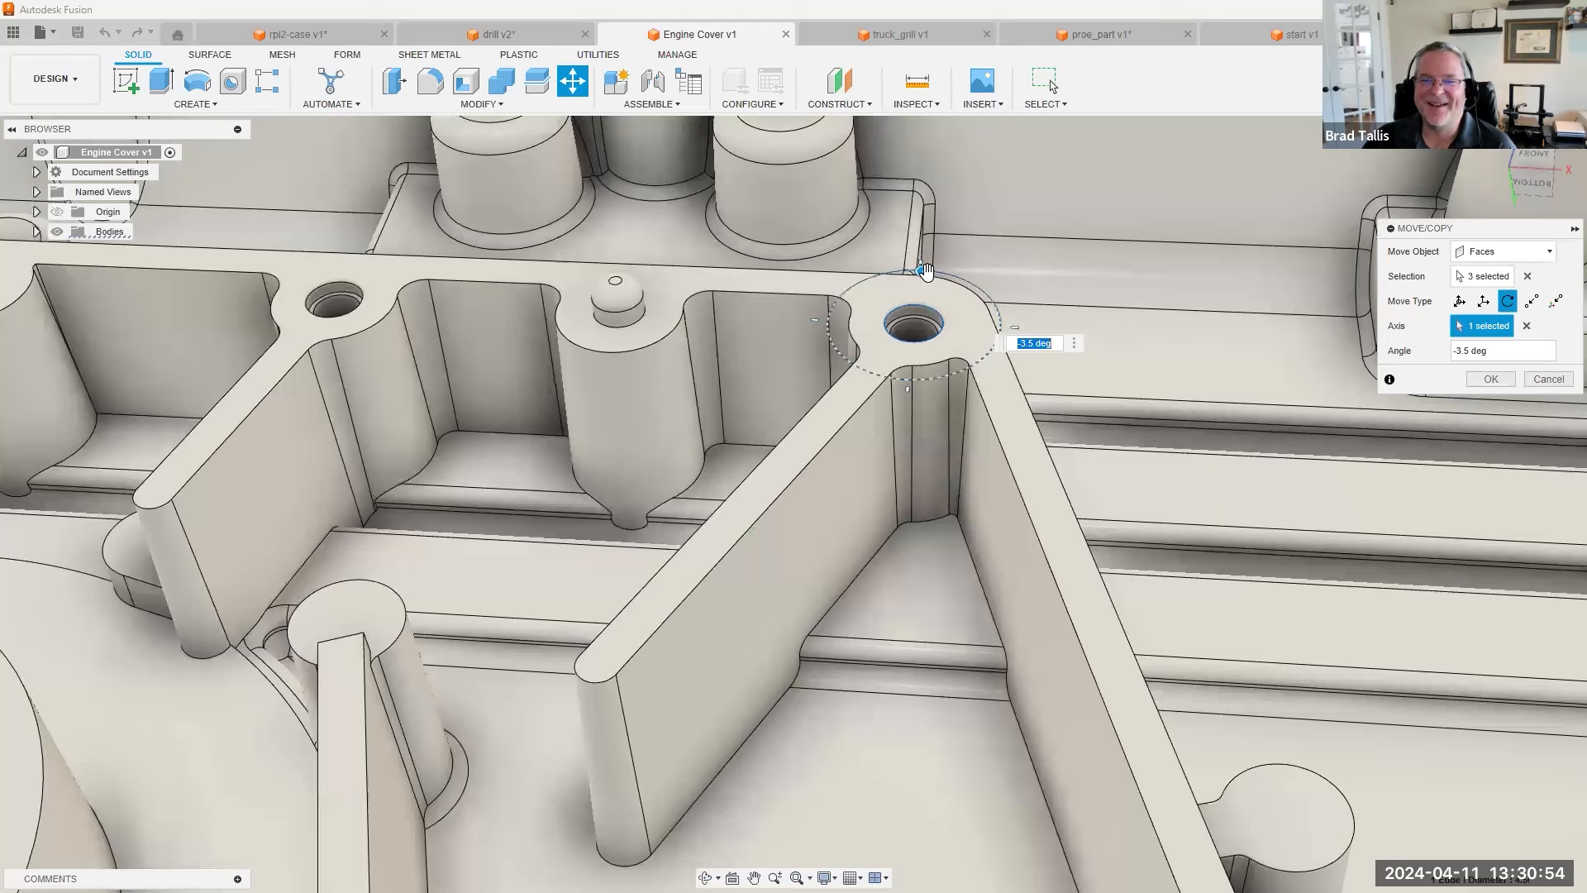
# Step: Change the rib's rotation about the screw hole axis to -45 degrees and apply the move
pyautogui.moveTo(926, 270); pyautogui.dragTo(923, 268)
pyautogui.keyDown('shift'); pyautogui.moveTo(881, 517); pyautogui.dragTo(913, 320, button='middle'); pyautogui.keyUp('shift')
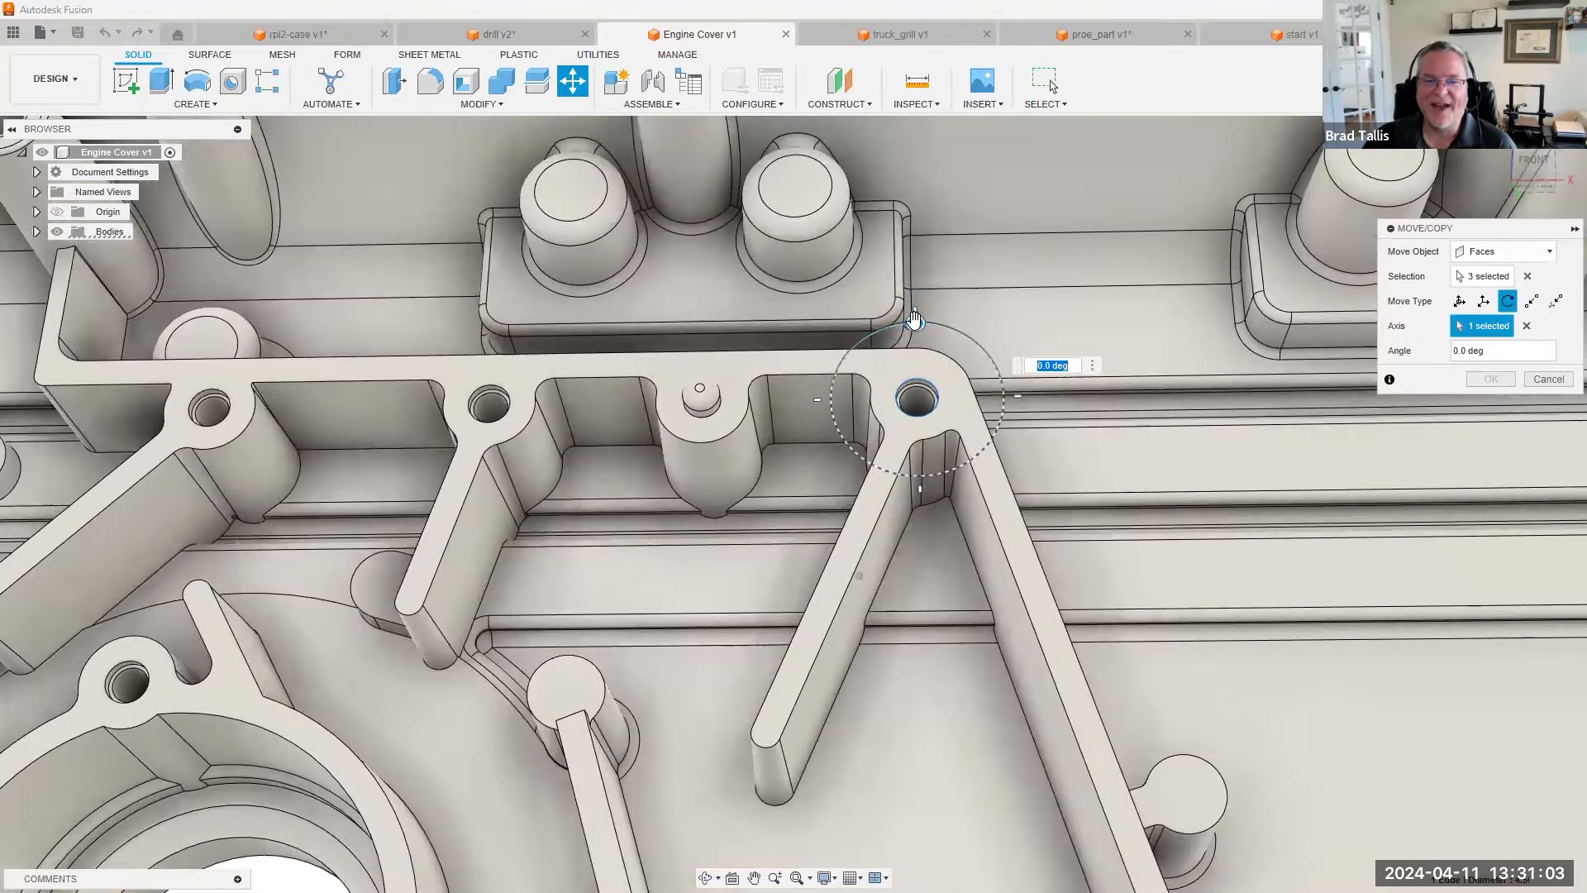
pyautogui.moveTo(916, 322); pyautogui.dragTo(984, 335)
pyautogui.keyDown('shift'); pyautogui.moveTo(907, 375); pyautogui.dragTo(806, 500, button='middle'); pyautogui.keyUp('shift')
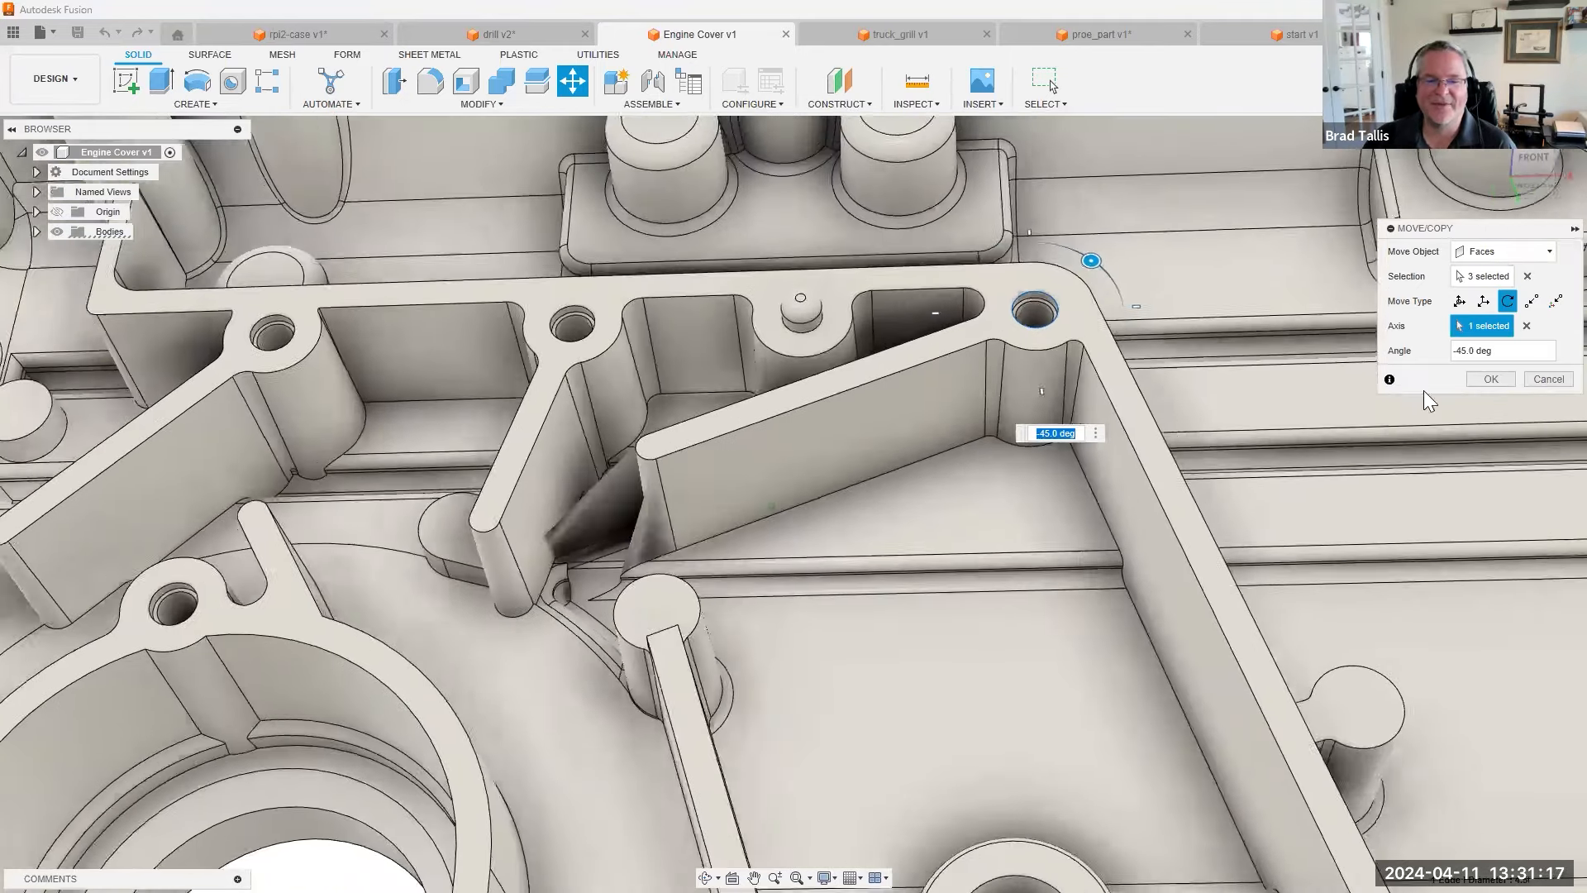
pyautogui.click(1489, 378)
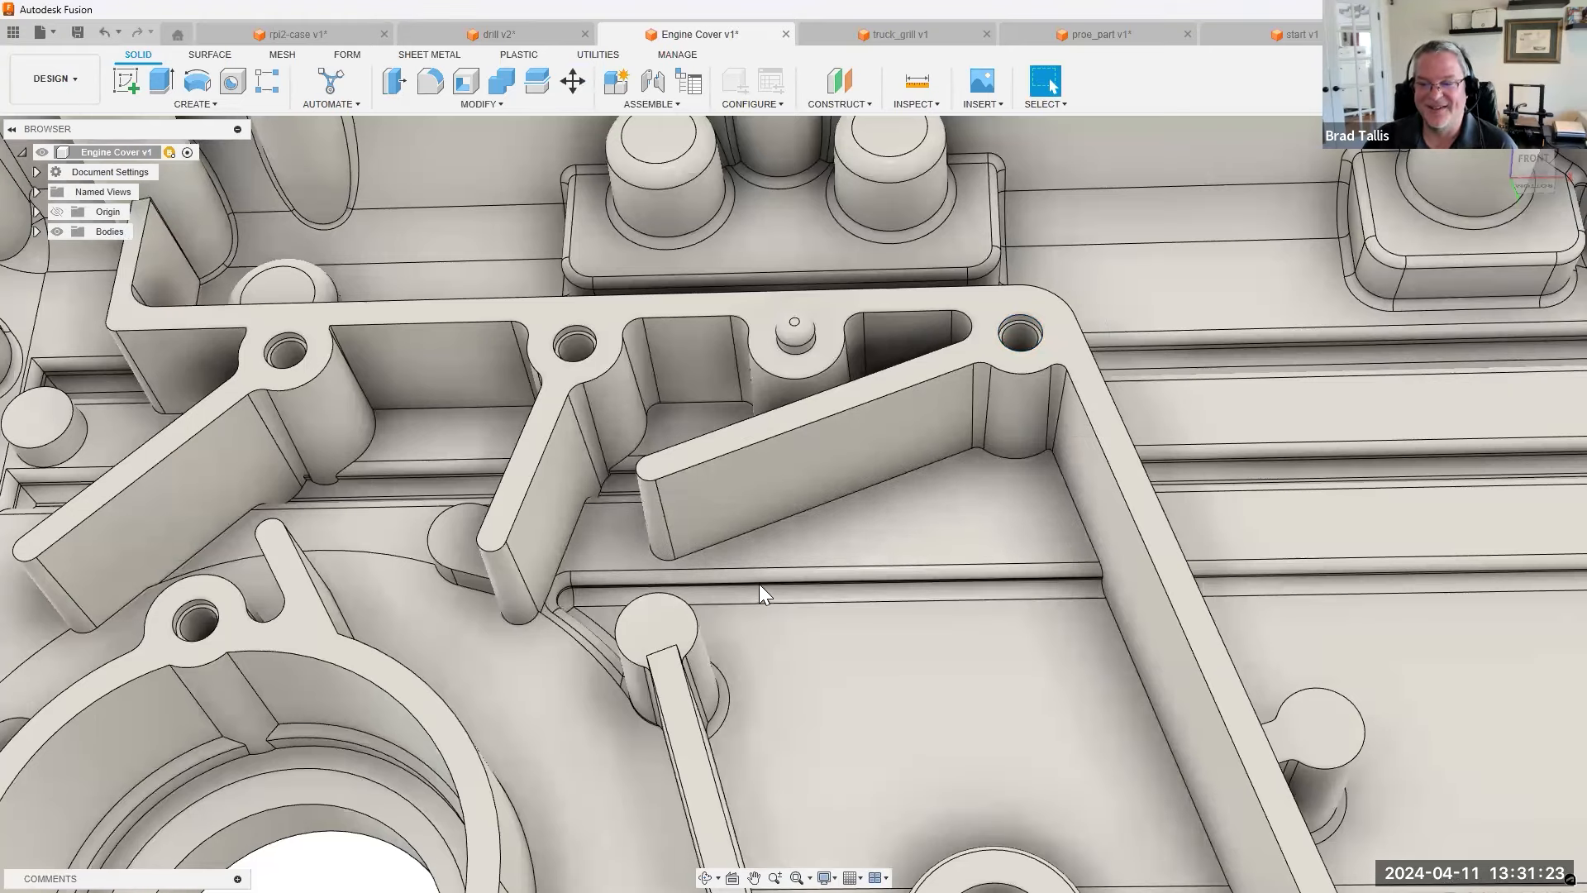
# Step: Inspect the rotated rib where it meets the cover's floor and screw boss, and undo the rotation
pyautogui.scroll(5, 694, 529)
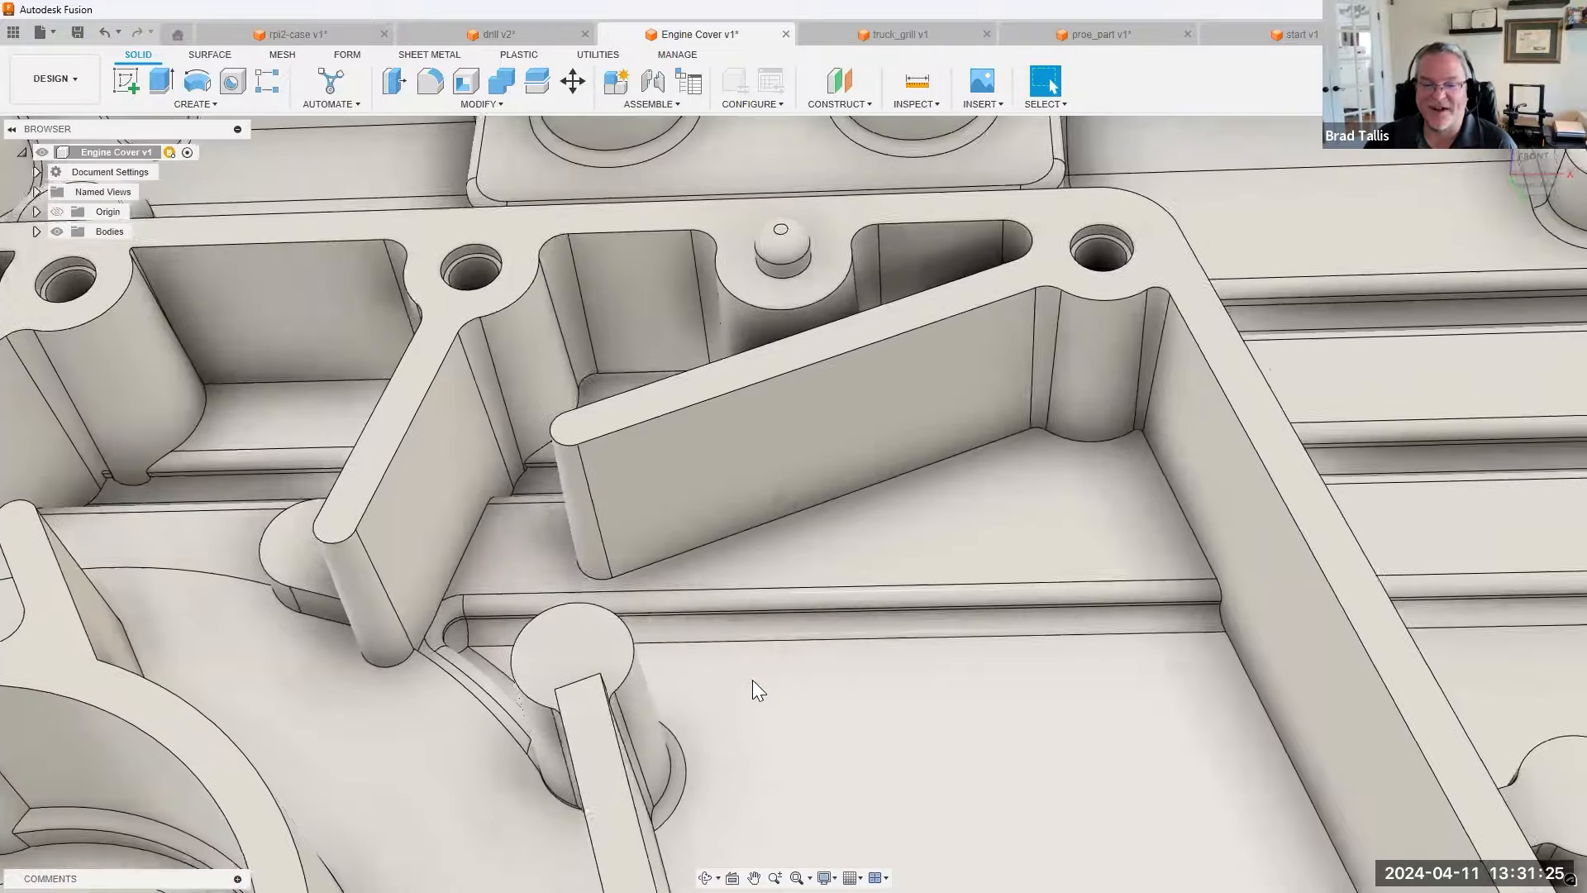
pyautogui.scroll(-2, 753, 680)
pyautogui.click(744, 690)
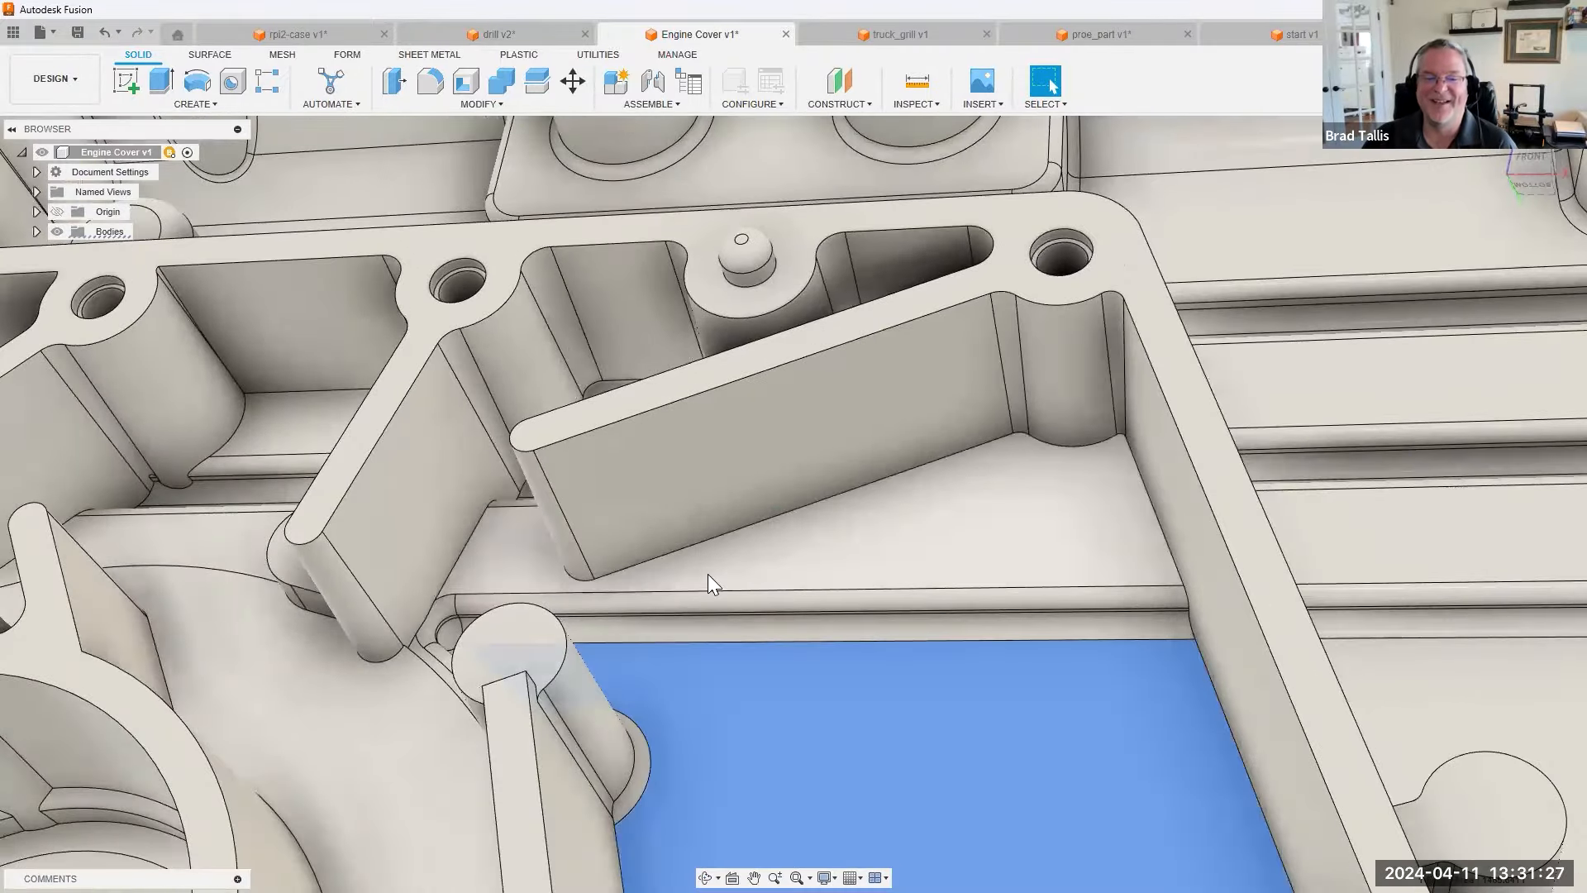
pyautogui.scroll(-4, 868, 579)
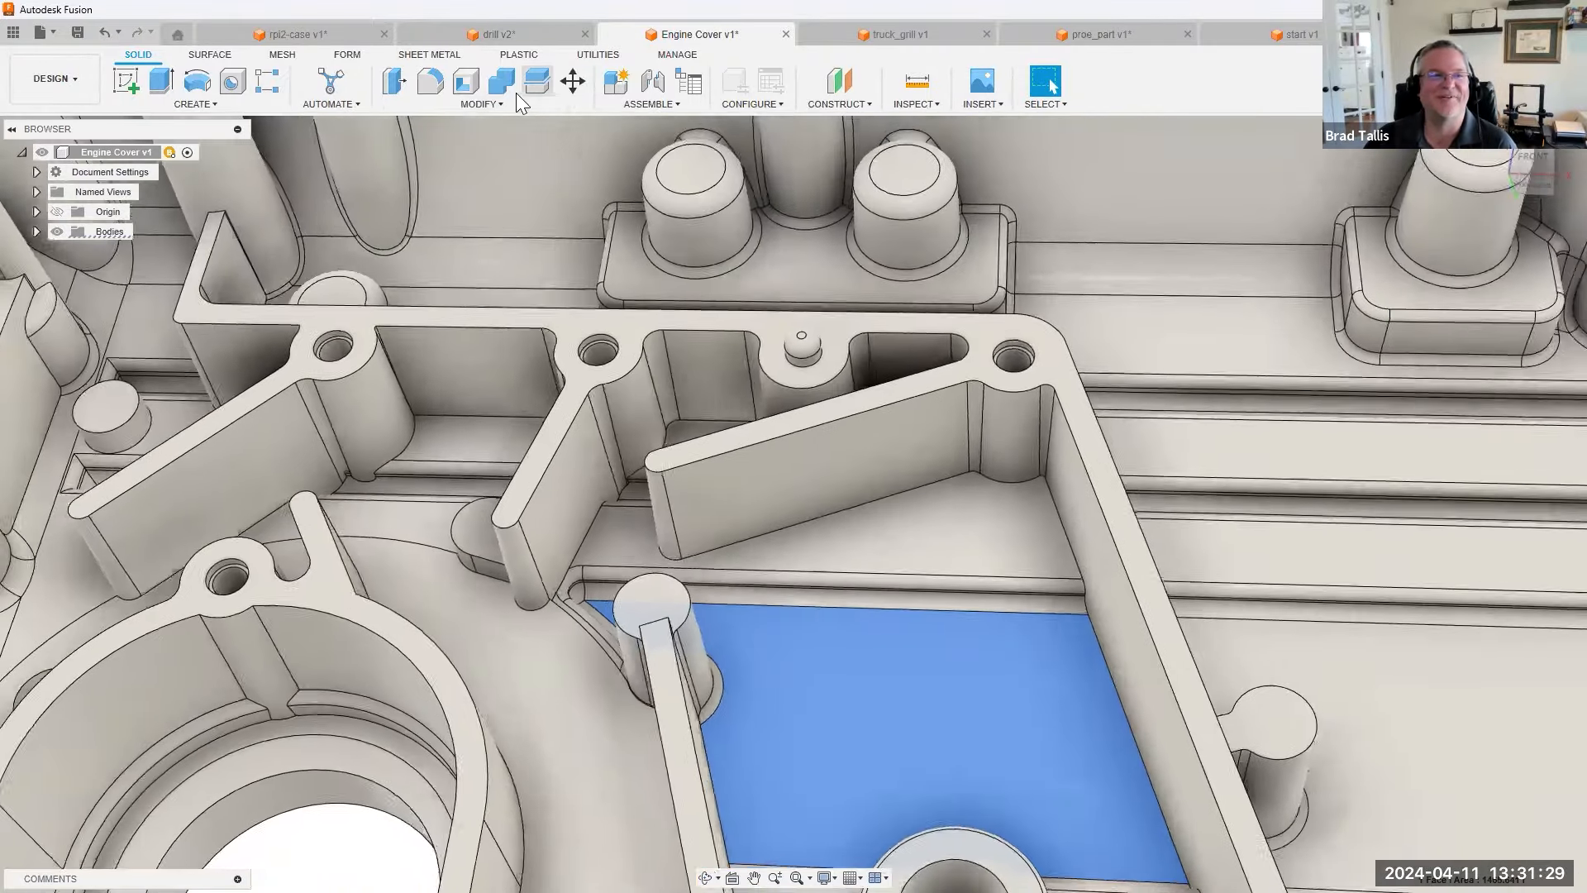
pyautogui.click(105, 31)
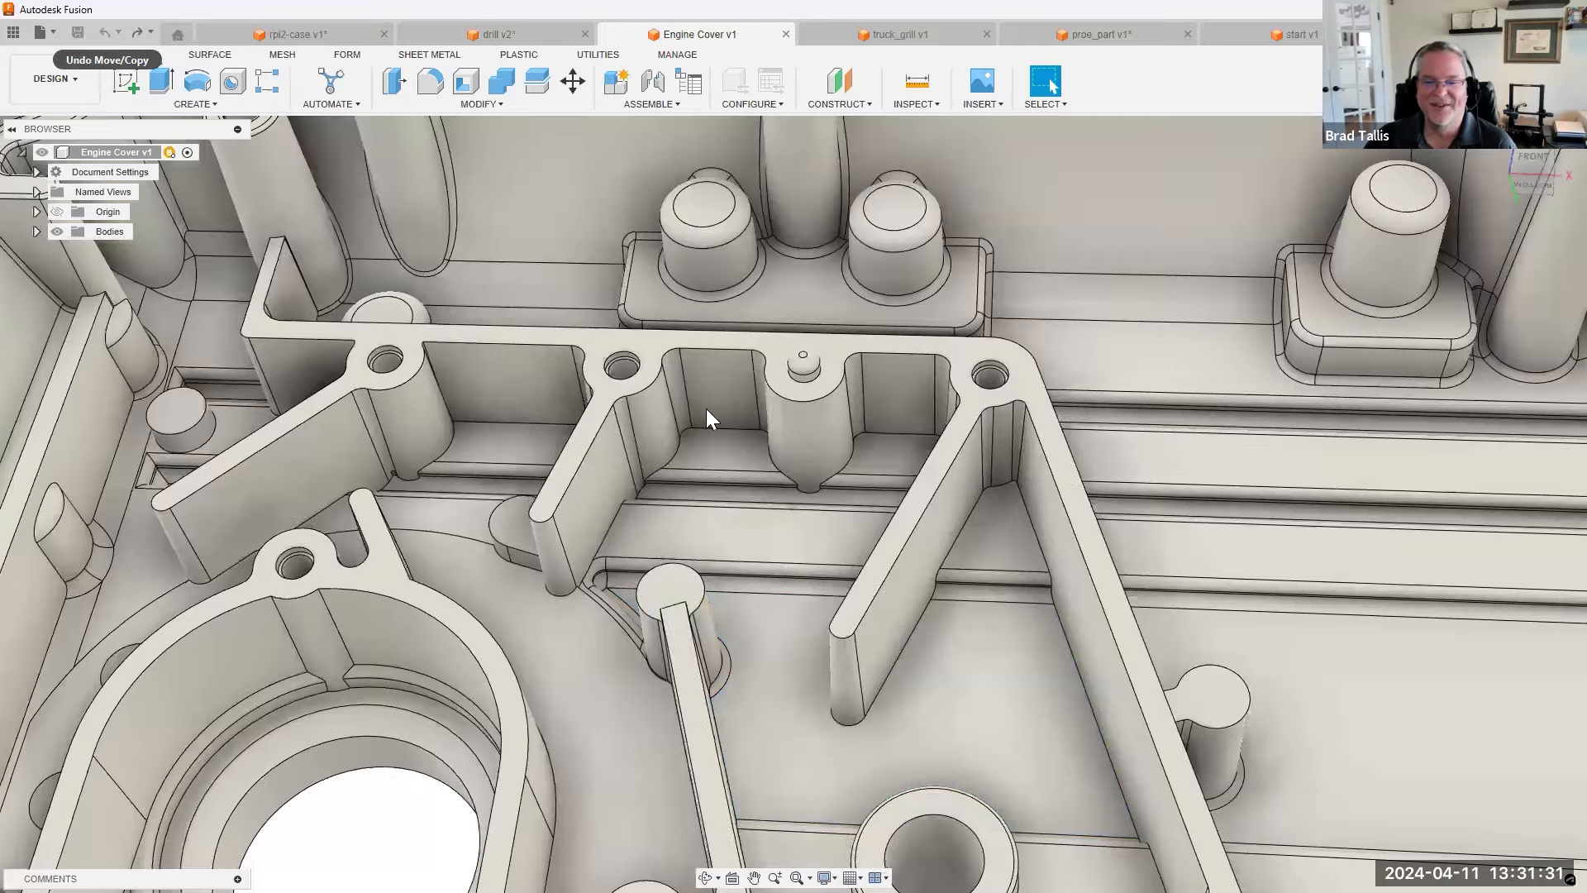
# Step: Examine the angled rib's junction with its screw boss from the front and the small boss attached outside the slanted wall
pyautogui.scroll(2, 926, 596)
pyautogui.scroll(1, 744, 686)
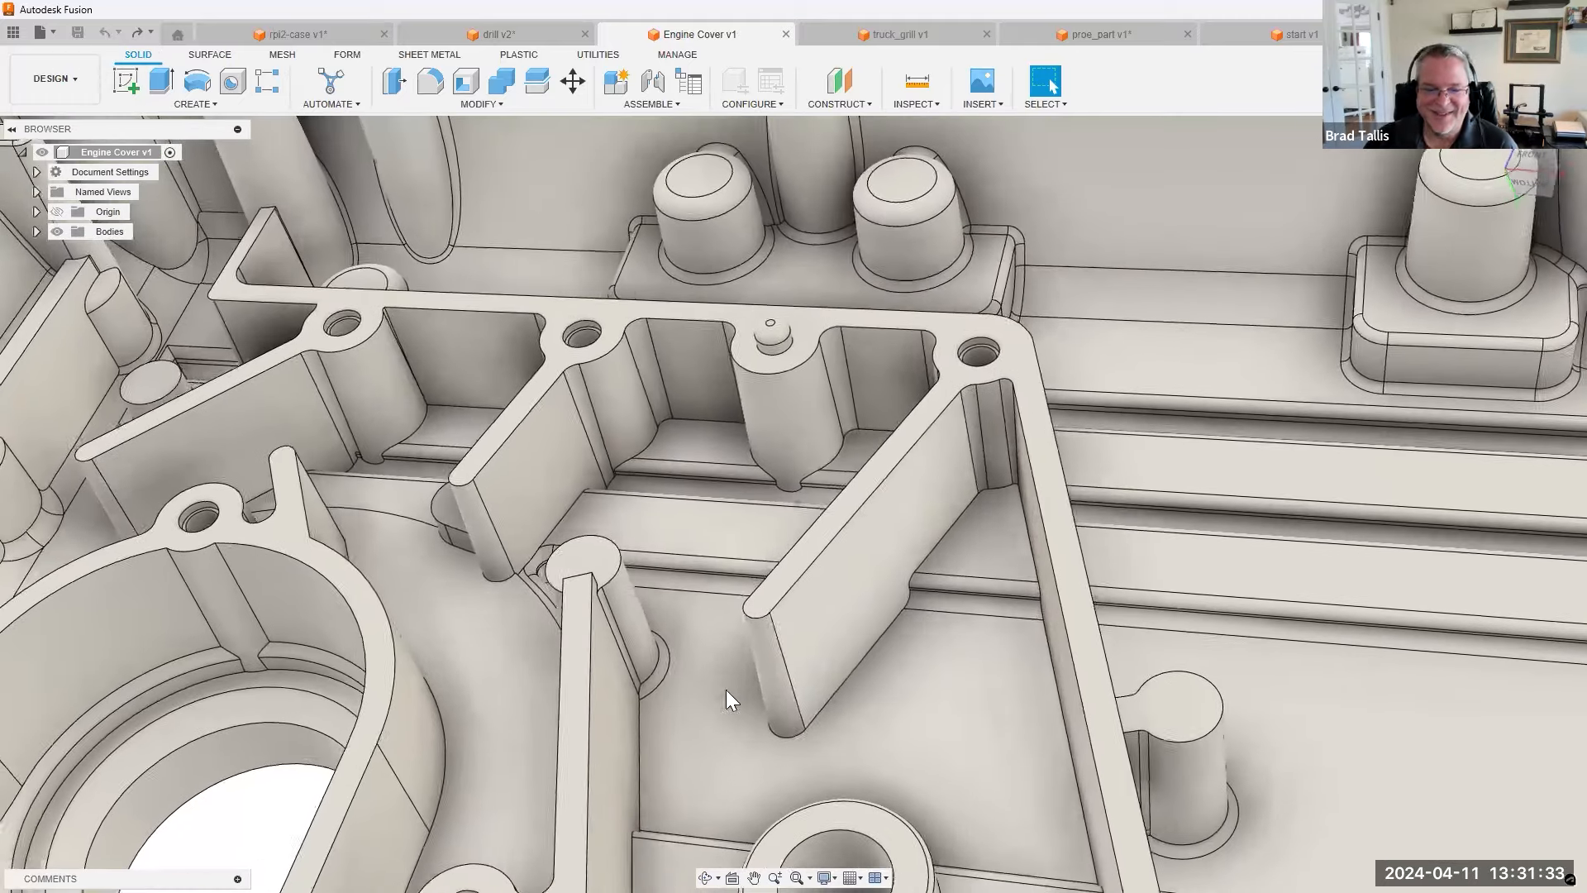
pyautogui.scroll(-2, 651, 529)
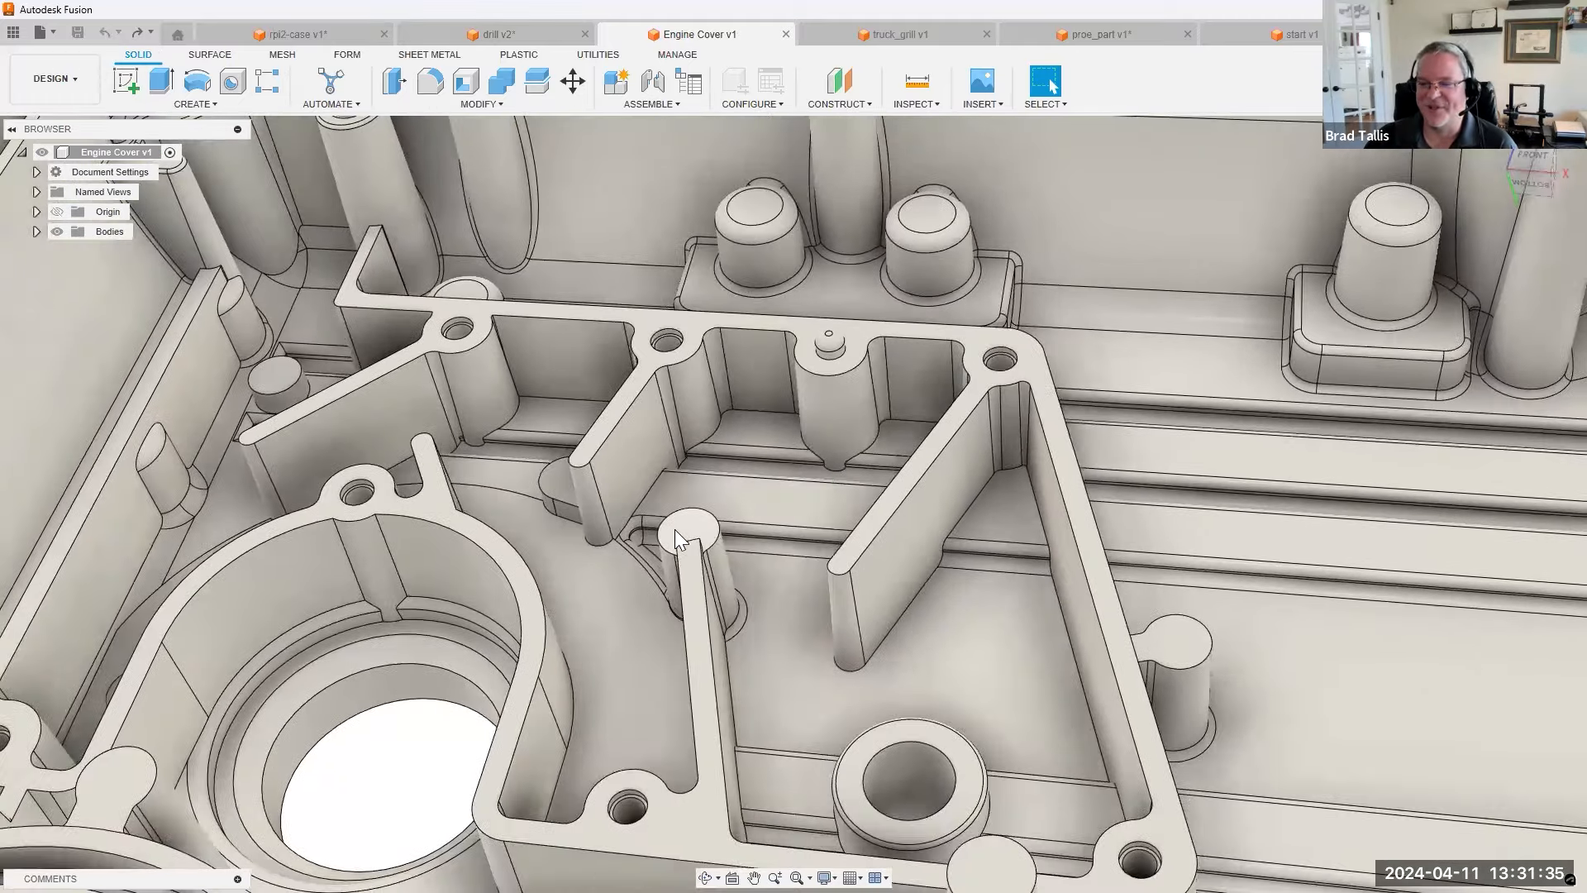
pyautogui.keyDown('shift'); pyautogui.moveTo(675, 529); pyautogui.dragTo(987, 362, button='middle'); pyautogui.keyUp('shift')
pyautogui.scroll(3, 1002, 430)
pyautogui.click(1473, 179)
pyautogui.scroll(10, 912, 345)
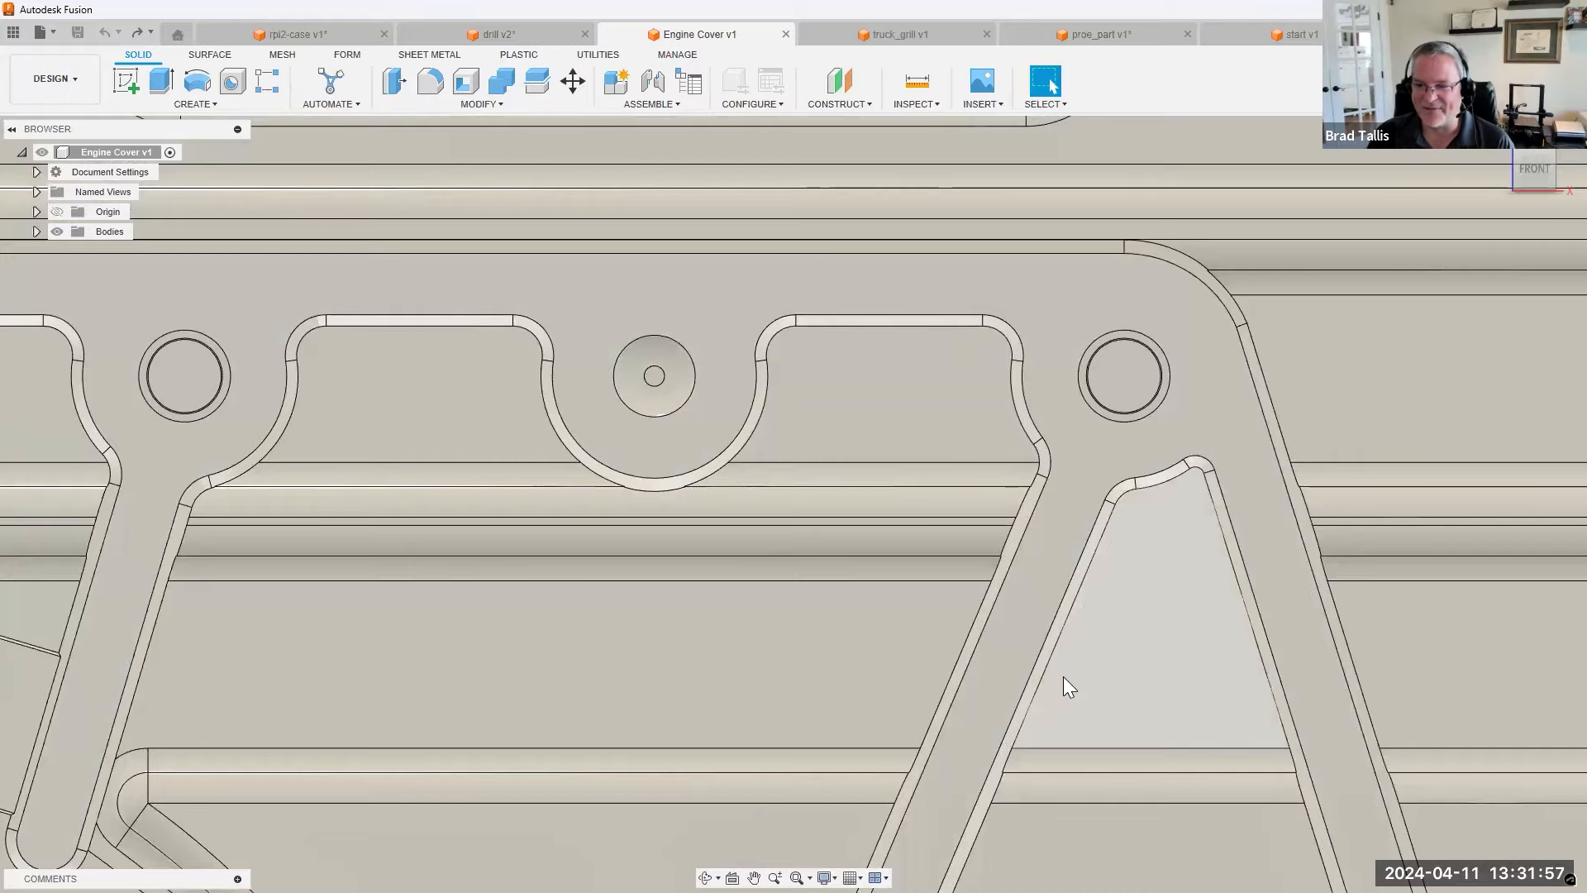
pyautogui.scroll(-3, 1021, 629)
pyautogui.moveTo(1012, 626)
pyautogui.keyDown('shift'); pyautogui.mouseDown(button='middle')
pyautogui.moveTo(999, 567)
pyautogui.moveTo(1043, 503)
pyautogui.moveTo(1025, 539)
pyautogui.mouseUp(button='middle'); pyautogui.keyUp('shift')
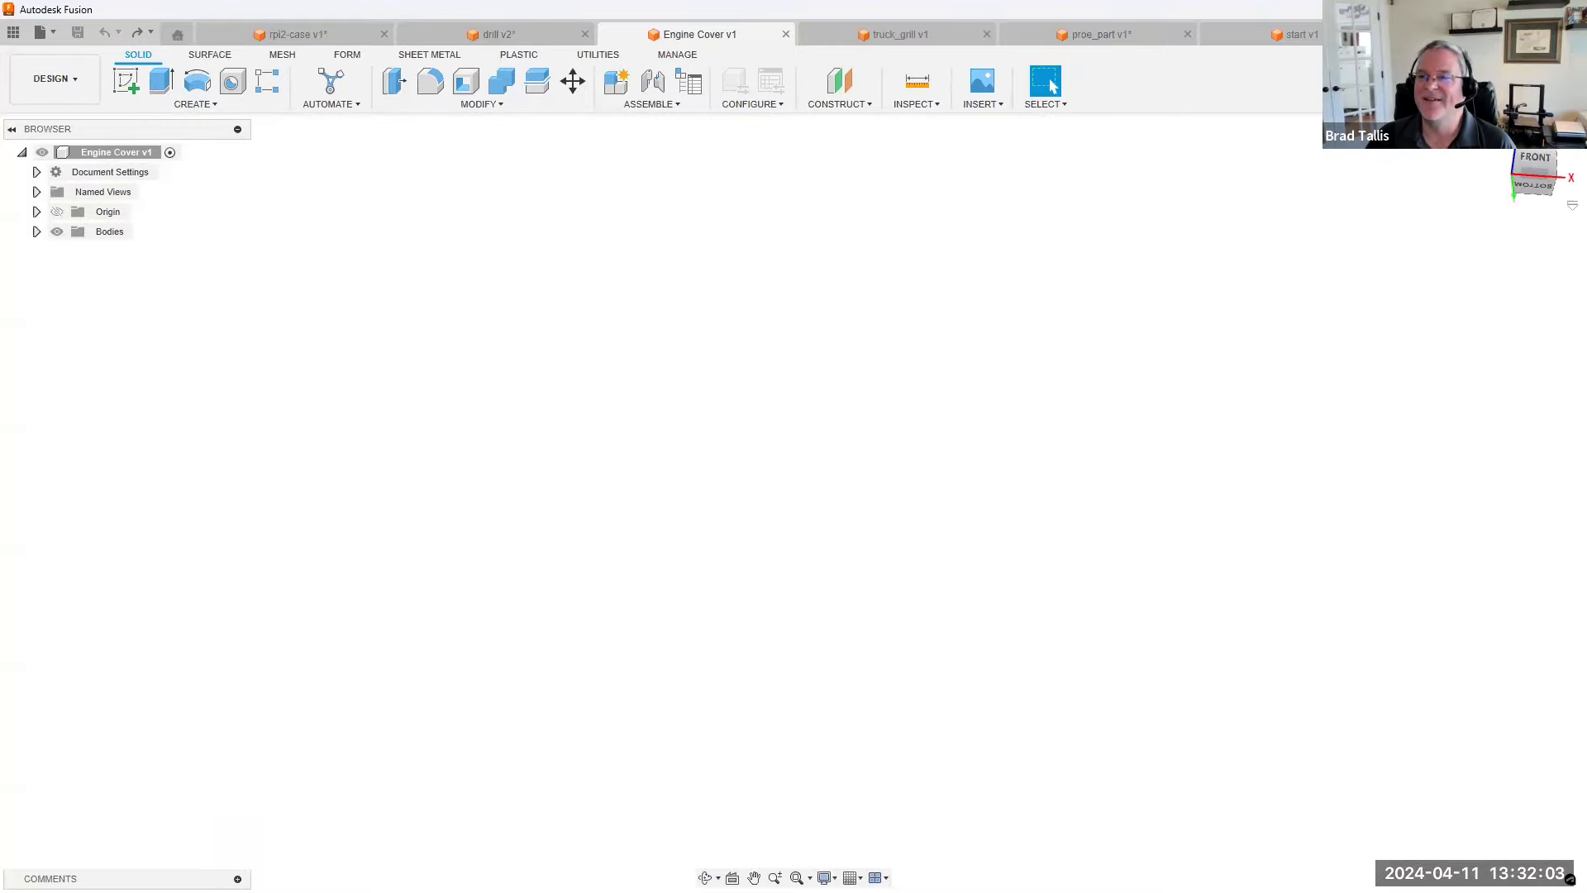
pyautogui.keyDown('shift'); pyautogui.moveTo(1025, 539); pyautogui.dragTo(918, 592, button='middle'); pyautogui.keyUp('shift')
pyautogui.scroll(6, 917, 591)
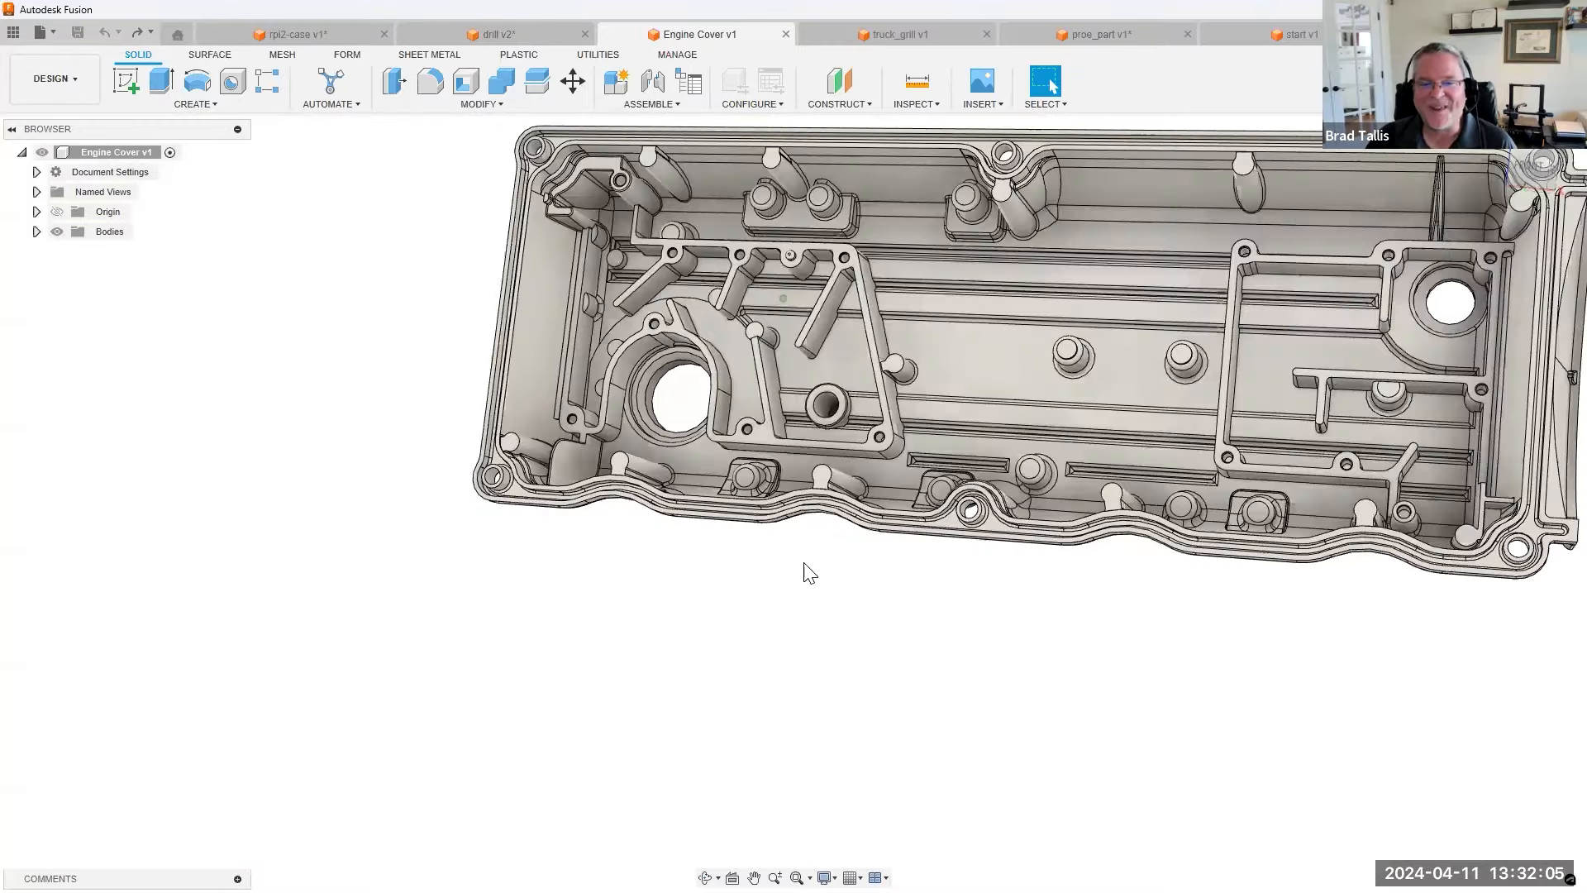
pyautogui.scroll(8, 870, 495)
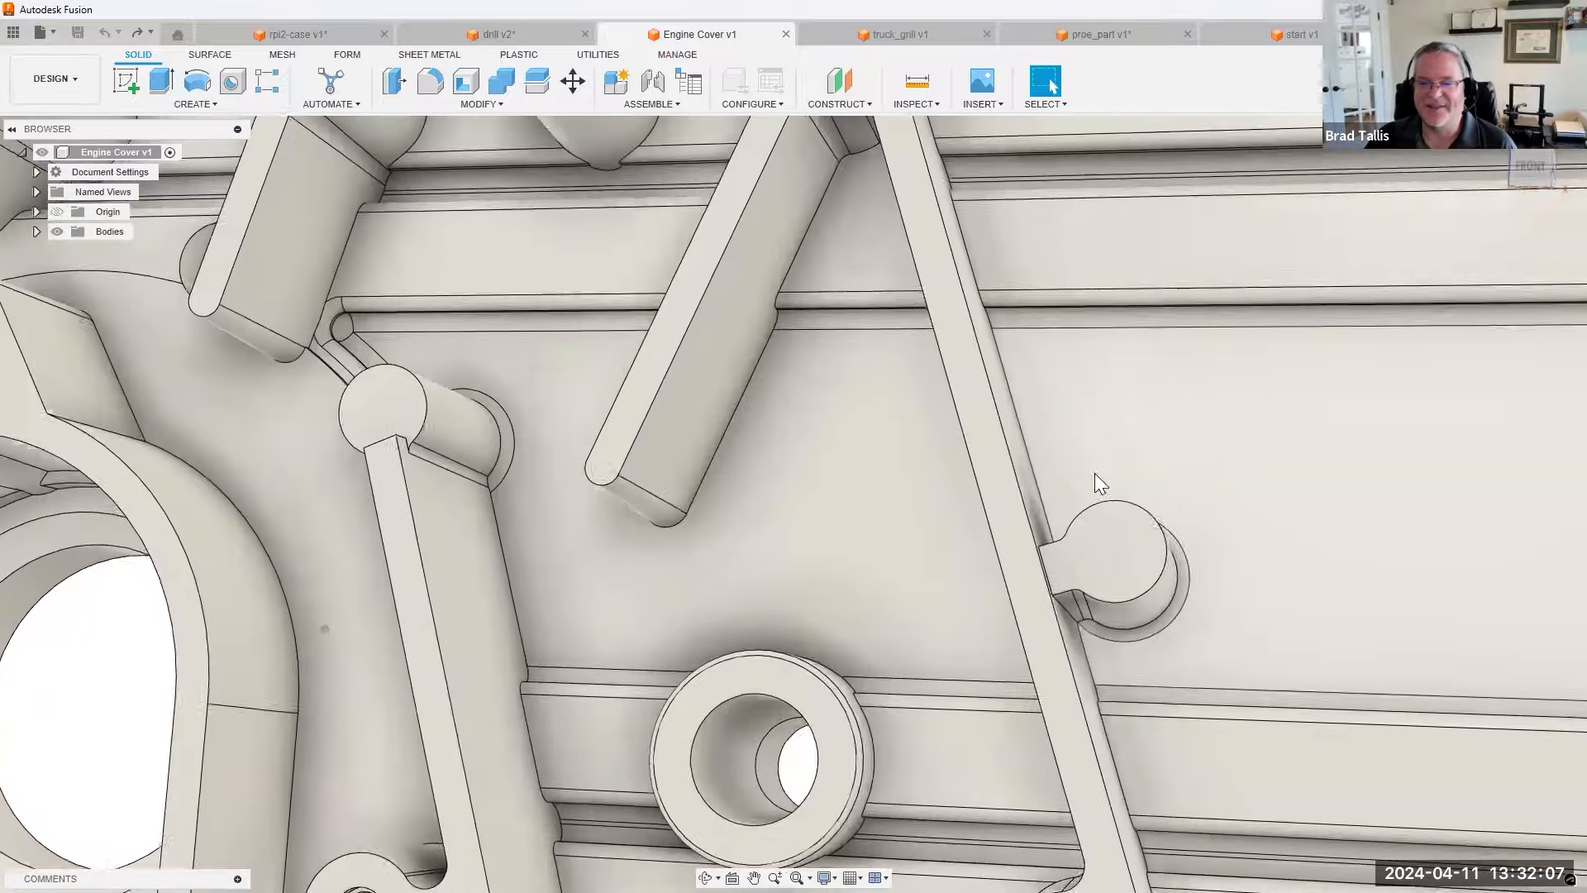
pyautogui.keyDown('shift'); pyautogui.moveTo(1095, 473); pyautogui.dragTo(841, 236, button='middle'); pyautogui.keyUp('shift')
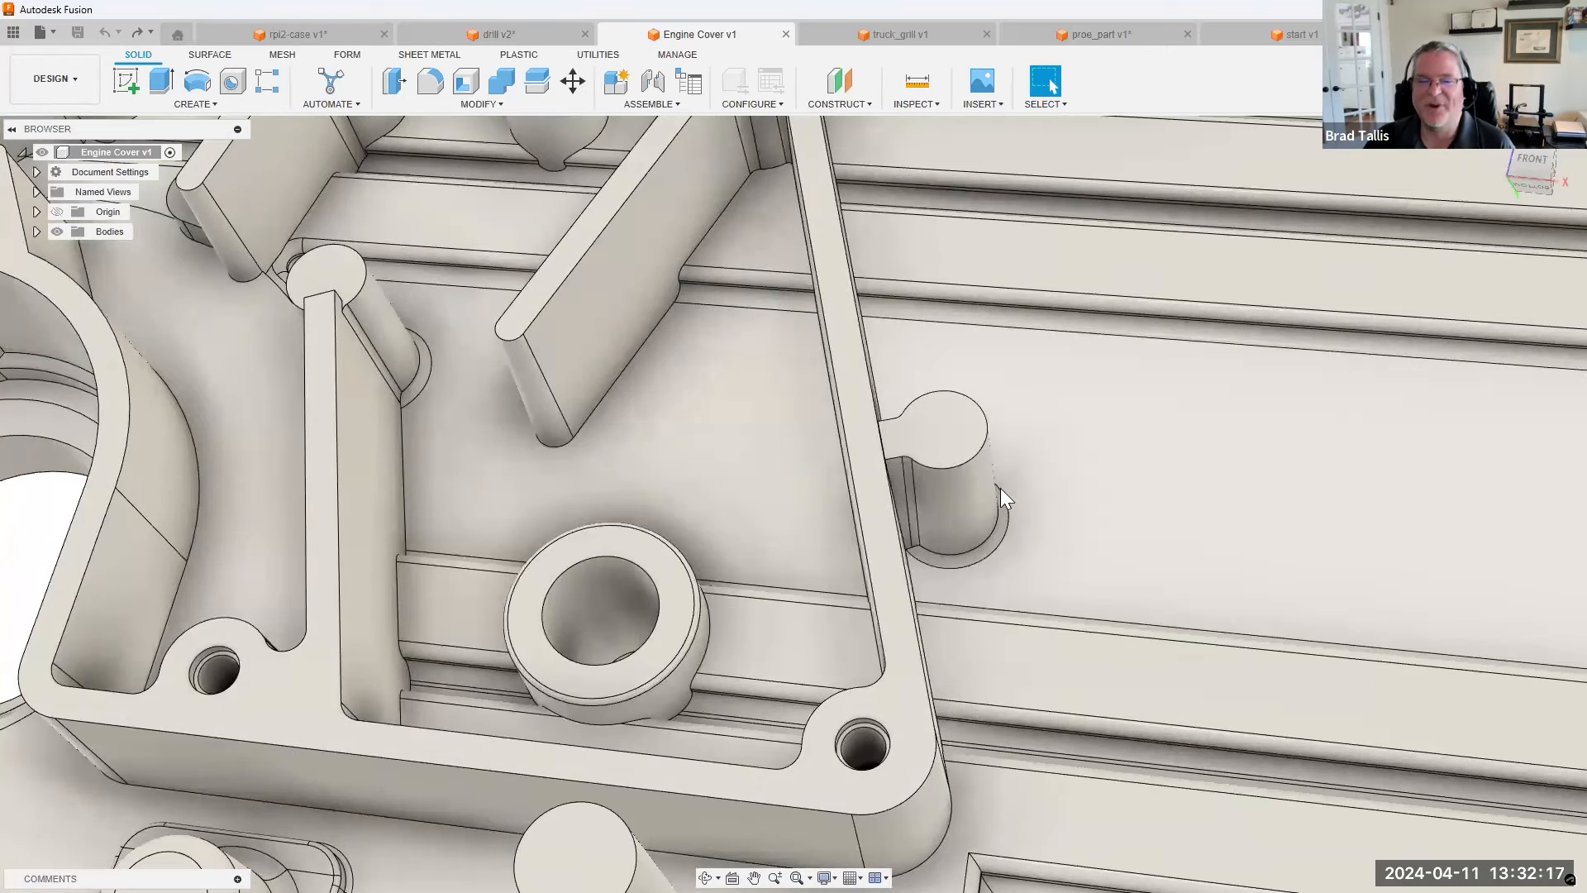
pyautogui.scroll(-5, 1000, 488)
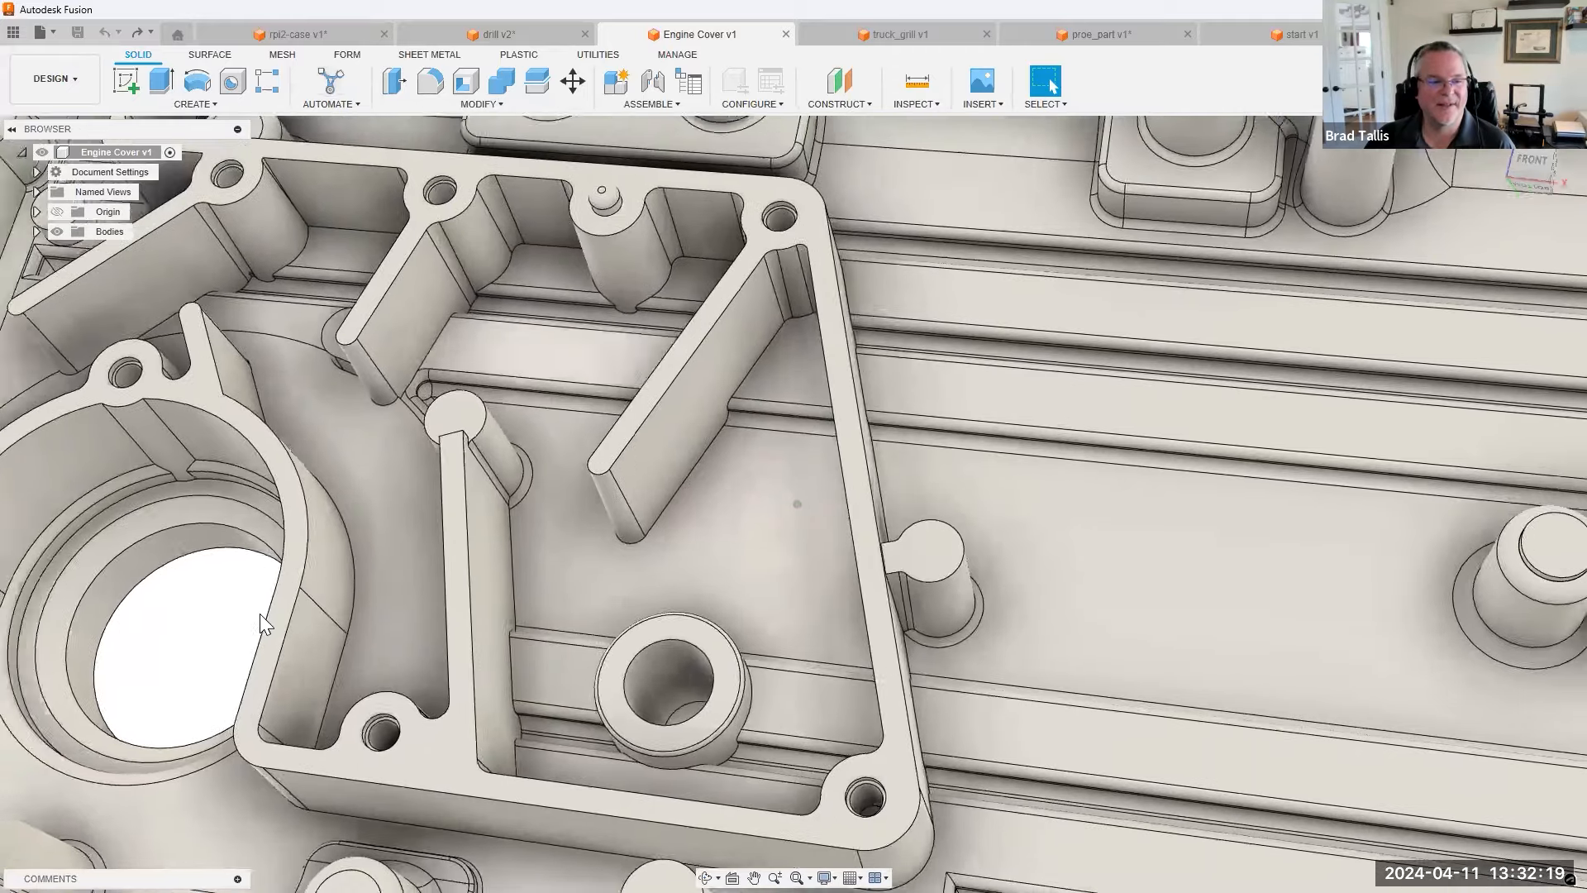
# Step: Delete the seven faces of the small boss attached to the outside of the slanted wall
pyautogui.rightClick(261, 587)
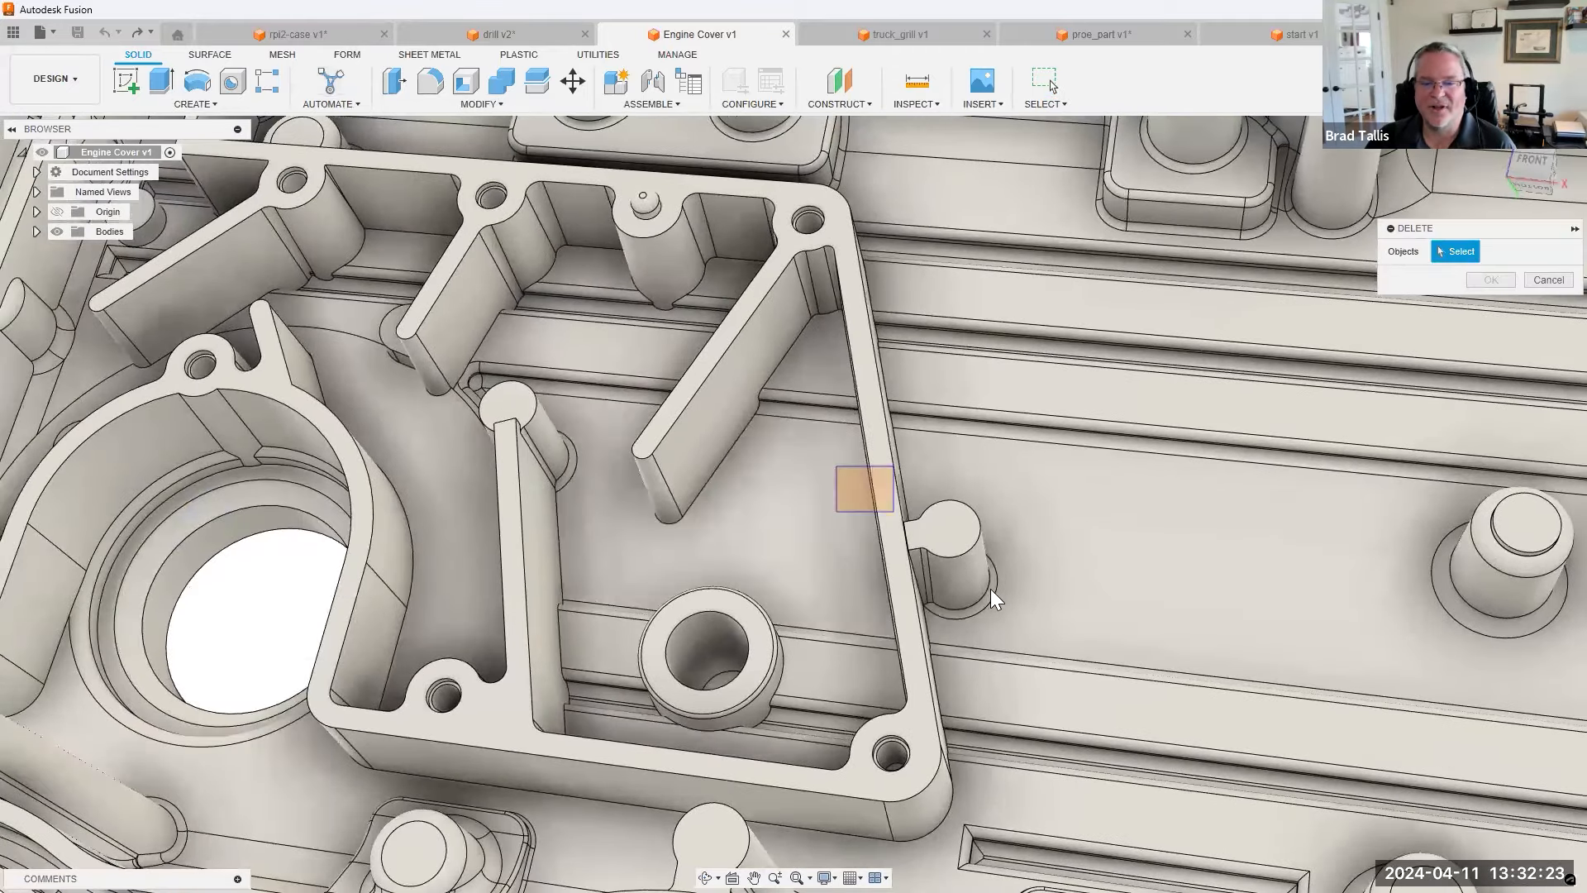
pyautogui.moveTo(1025, 641); pyautogui.dragTo(1026, 641)
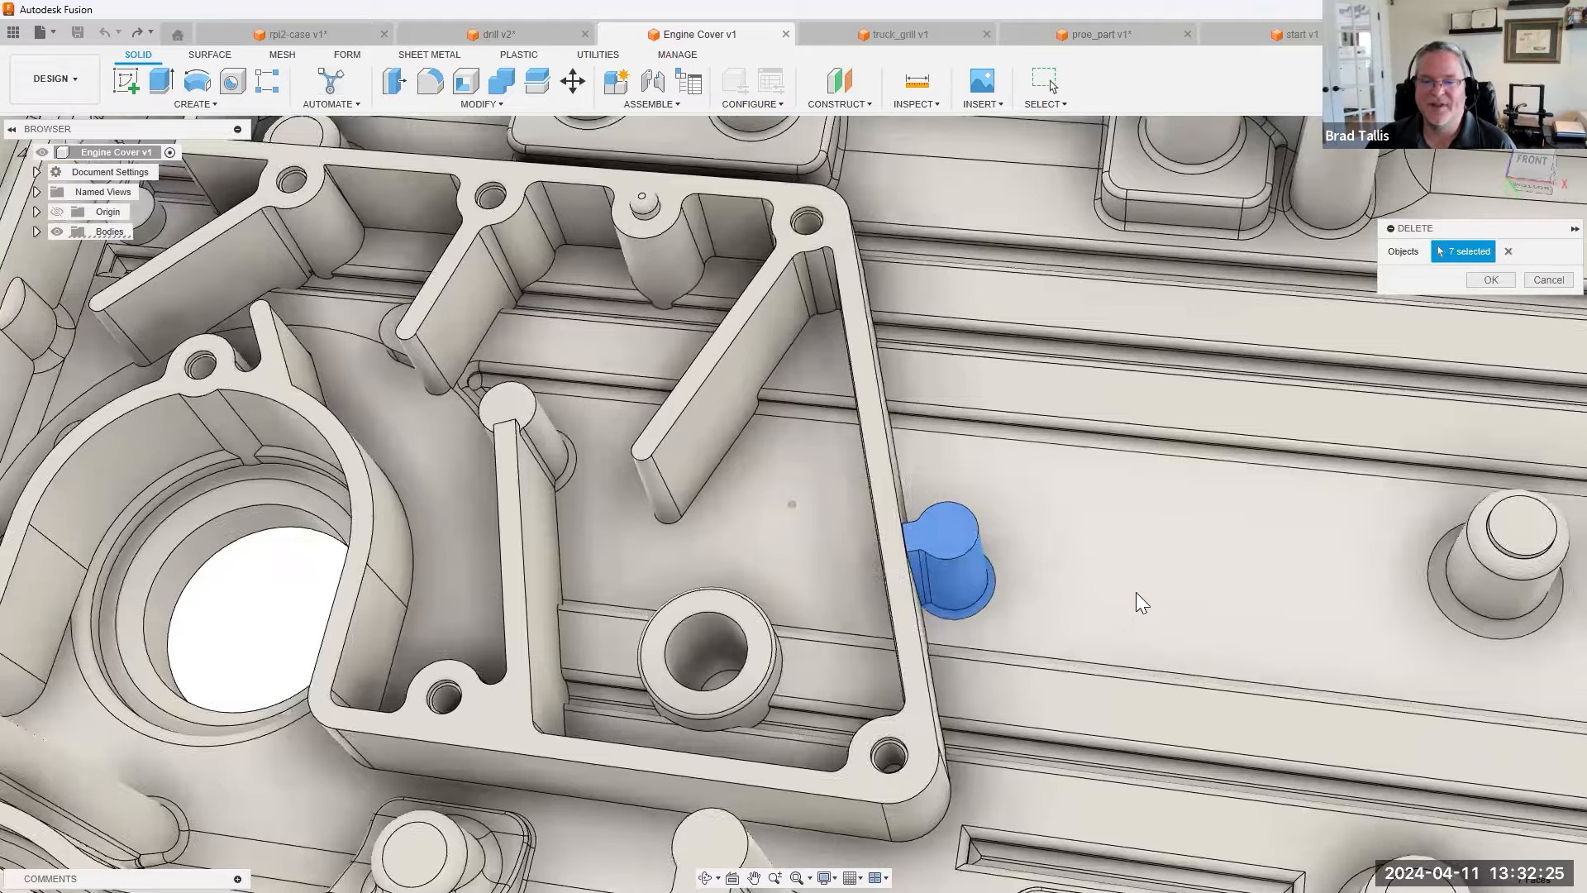
pyautogui.scroll(3, 1139, 599)
pyautogui.keyDown('shift'); pyautogui.moveTo(1141, 601); pyautogui.dragTo(1080, 510, button='middle'); pyautogui.keyUp('shift')
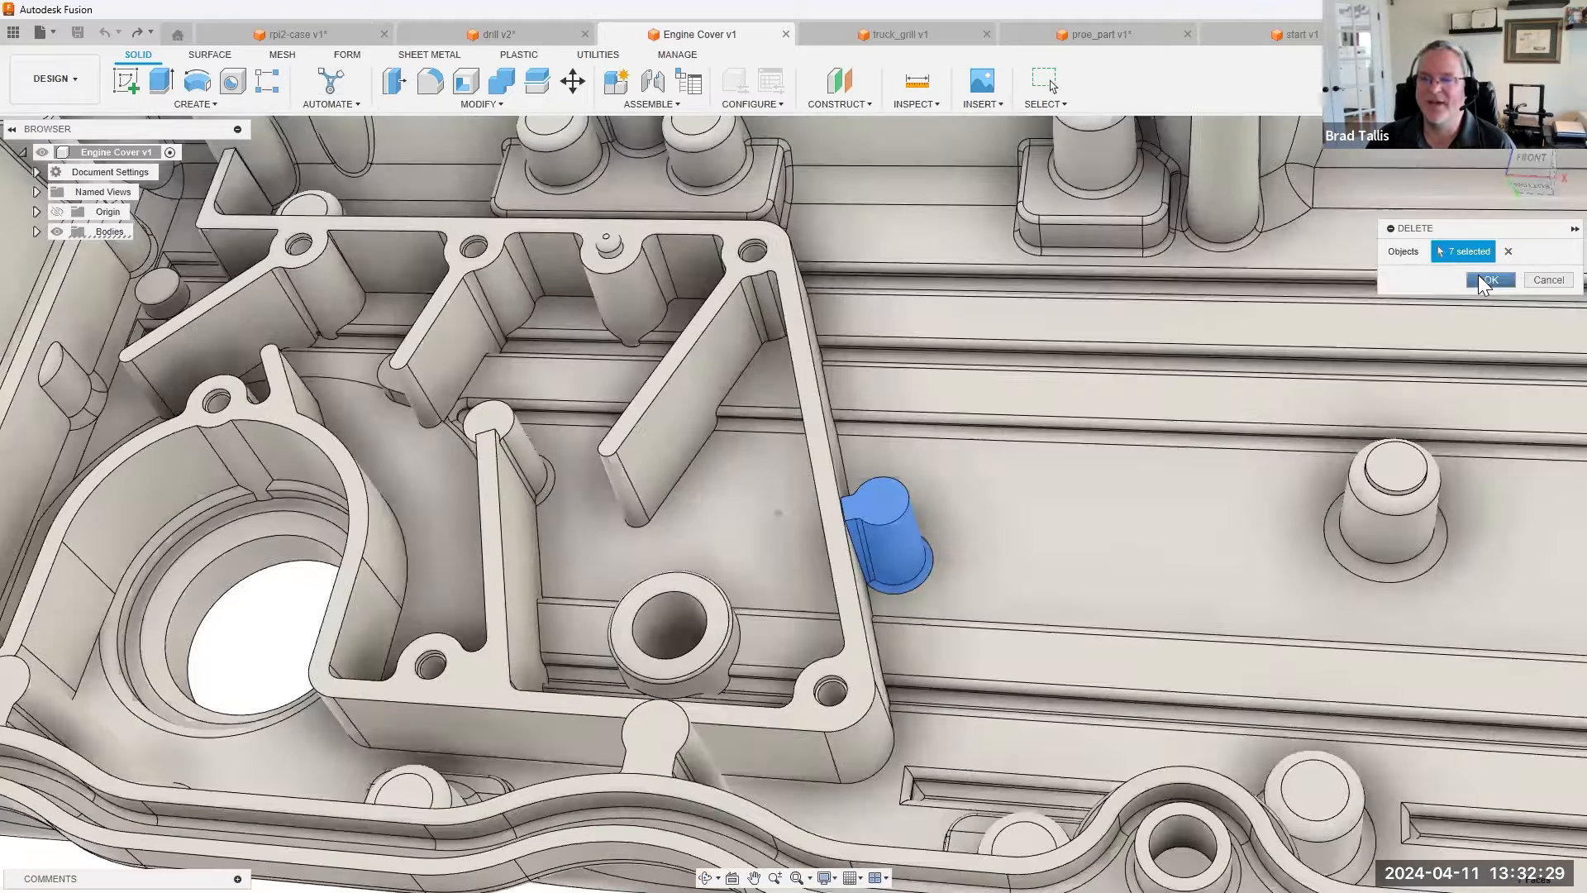
pyautogui.click(1482, 284)
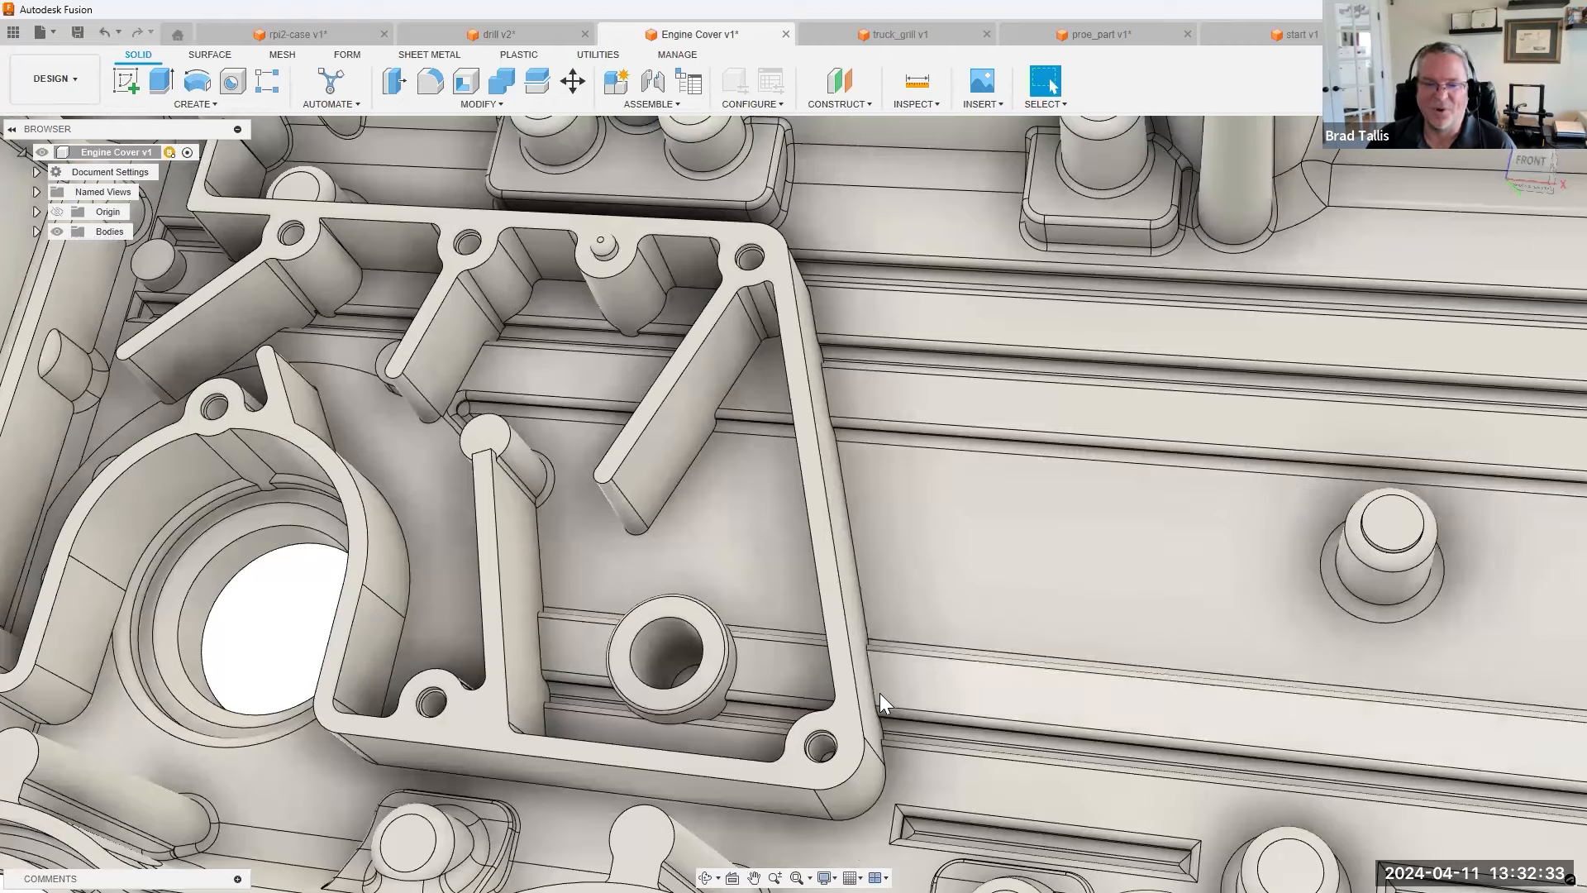
# Step: Inspect the wall and floor where the small boss was, and undo its deletion
pyautogui.scroll(-5, 876, 535)
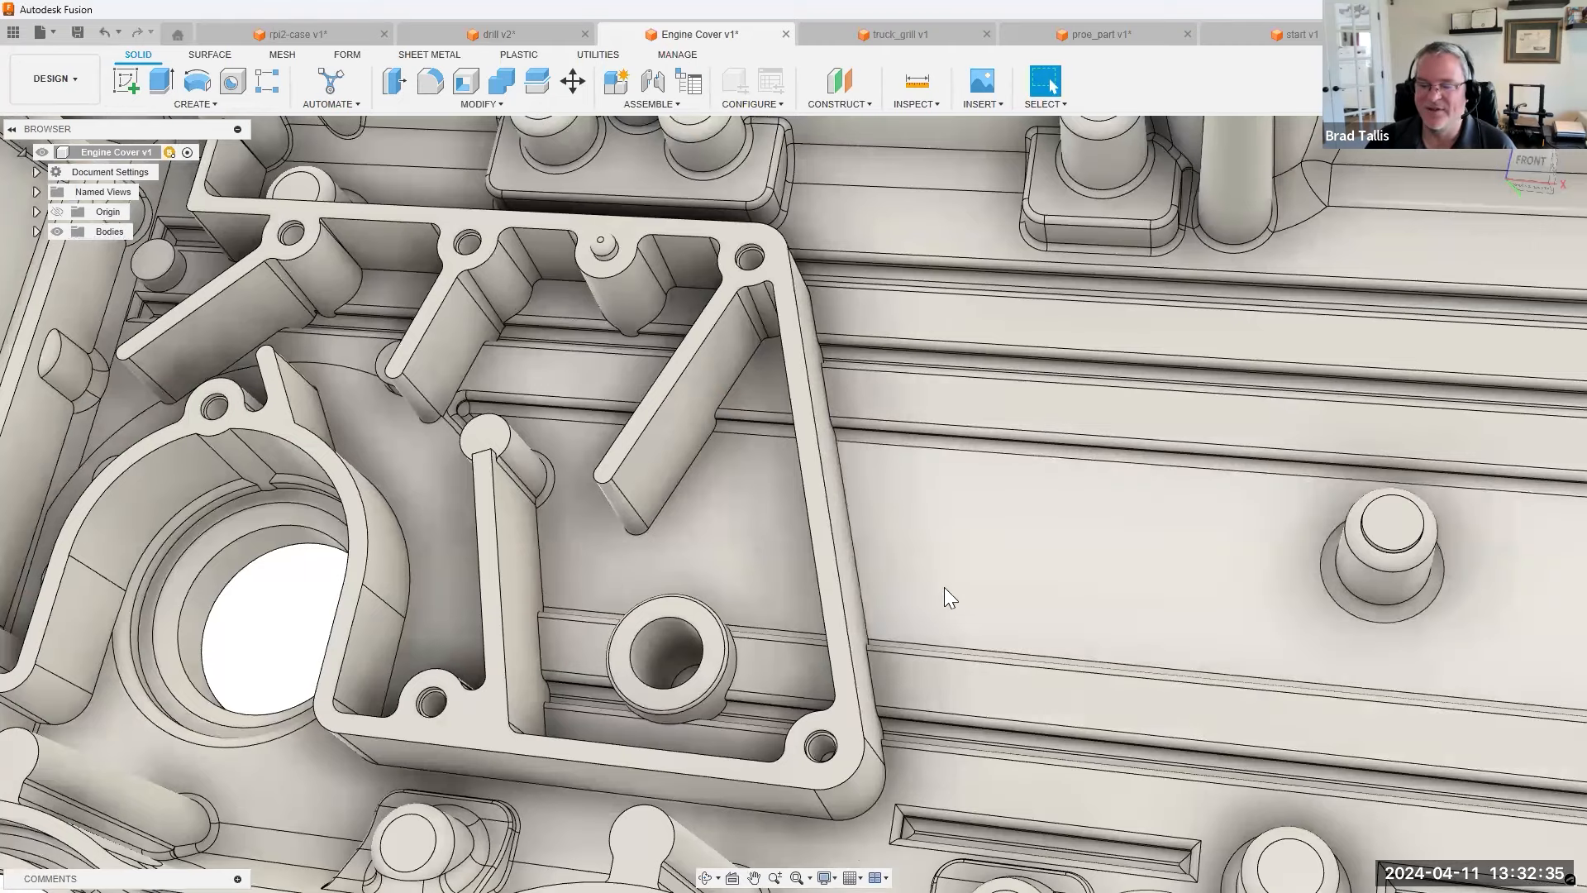
pyautogui.scroll(-3, 876, 535)
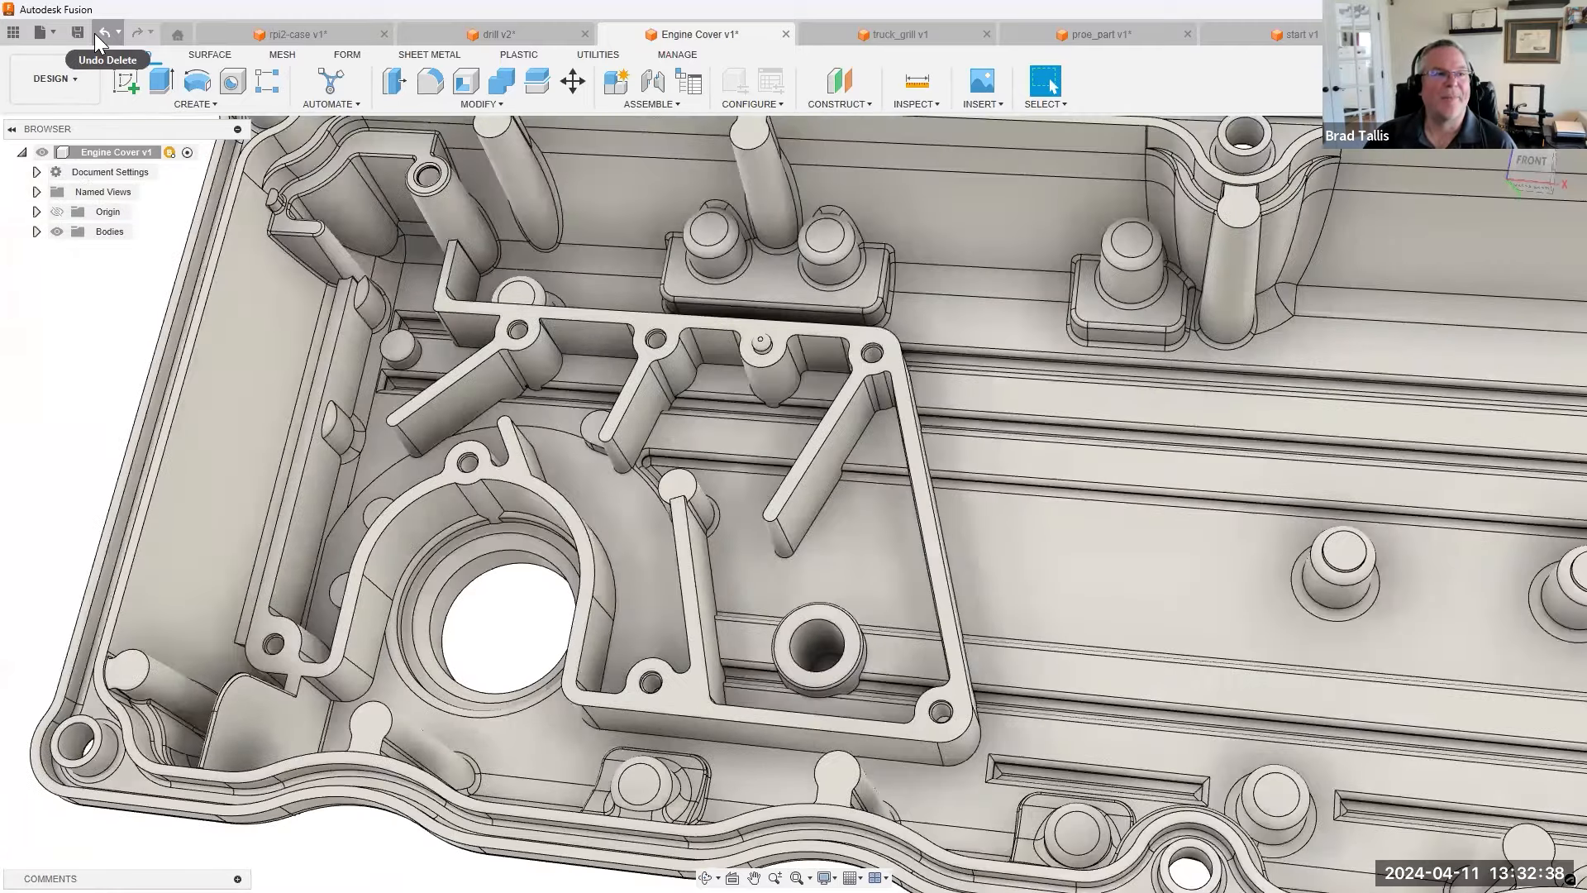
pyautogui.click(95, 33)
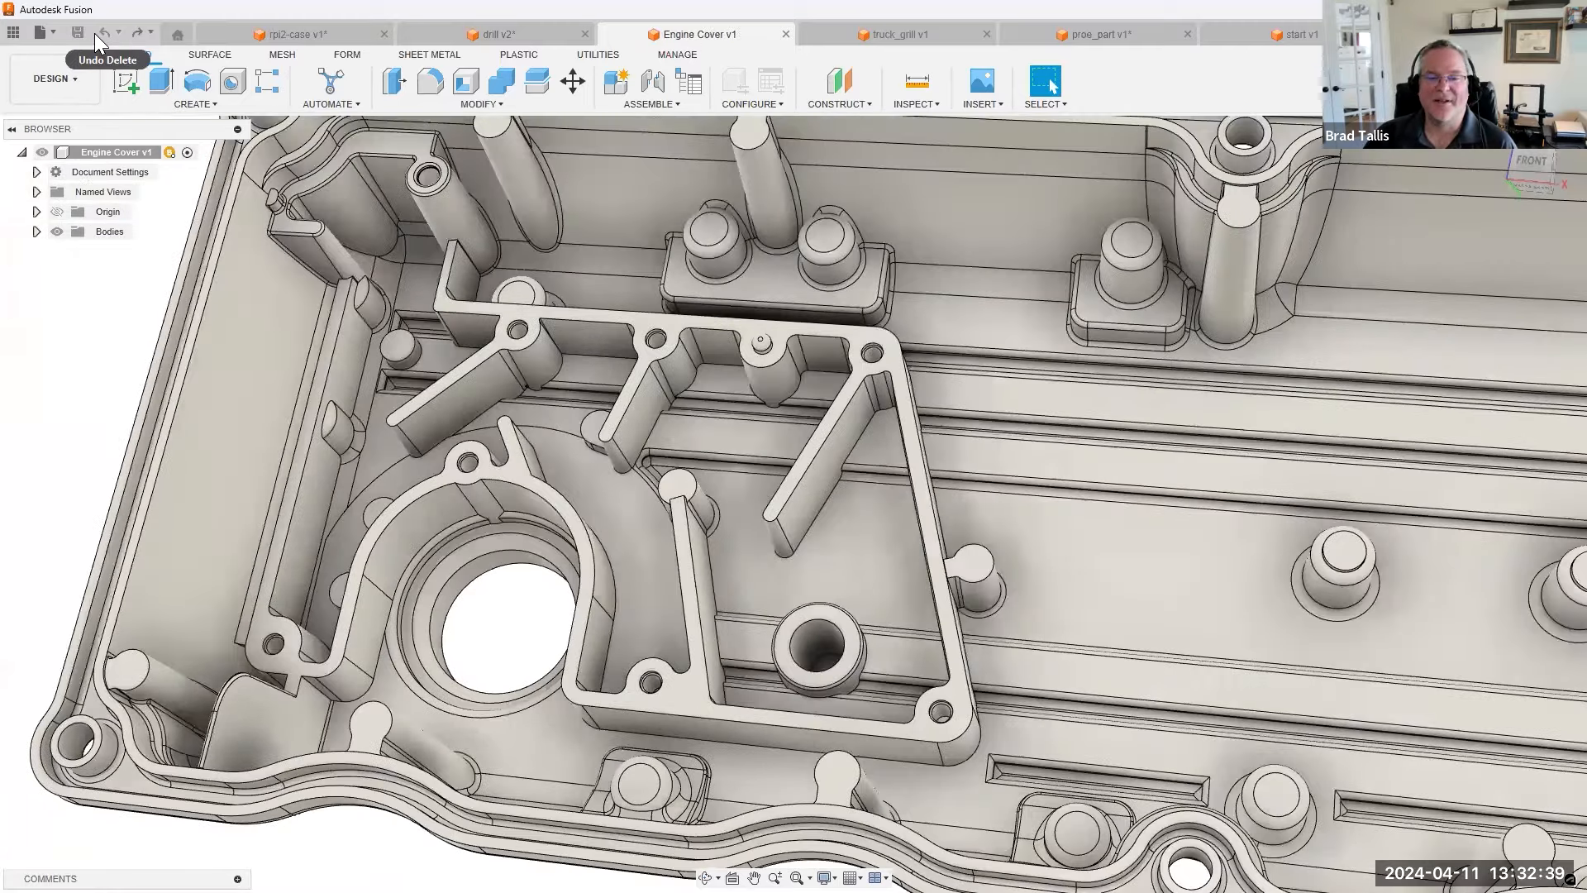
pyautogui.scroll(2, 765, 494)
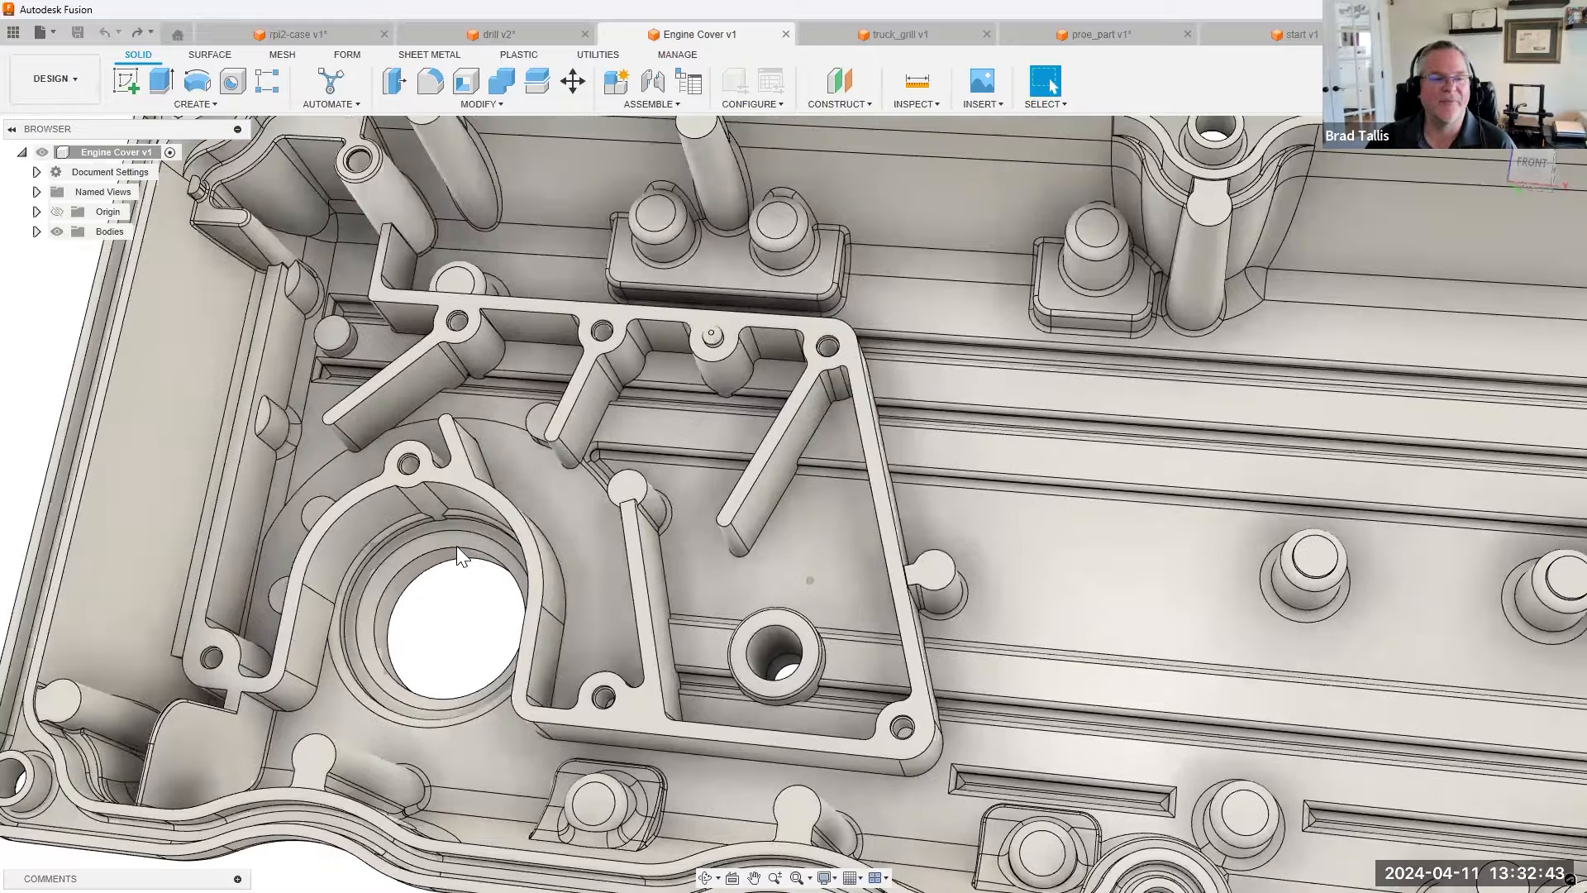
pyautogui.scroll(-1, 456, 545)
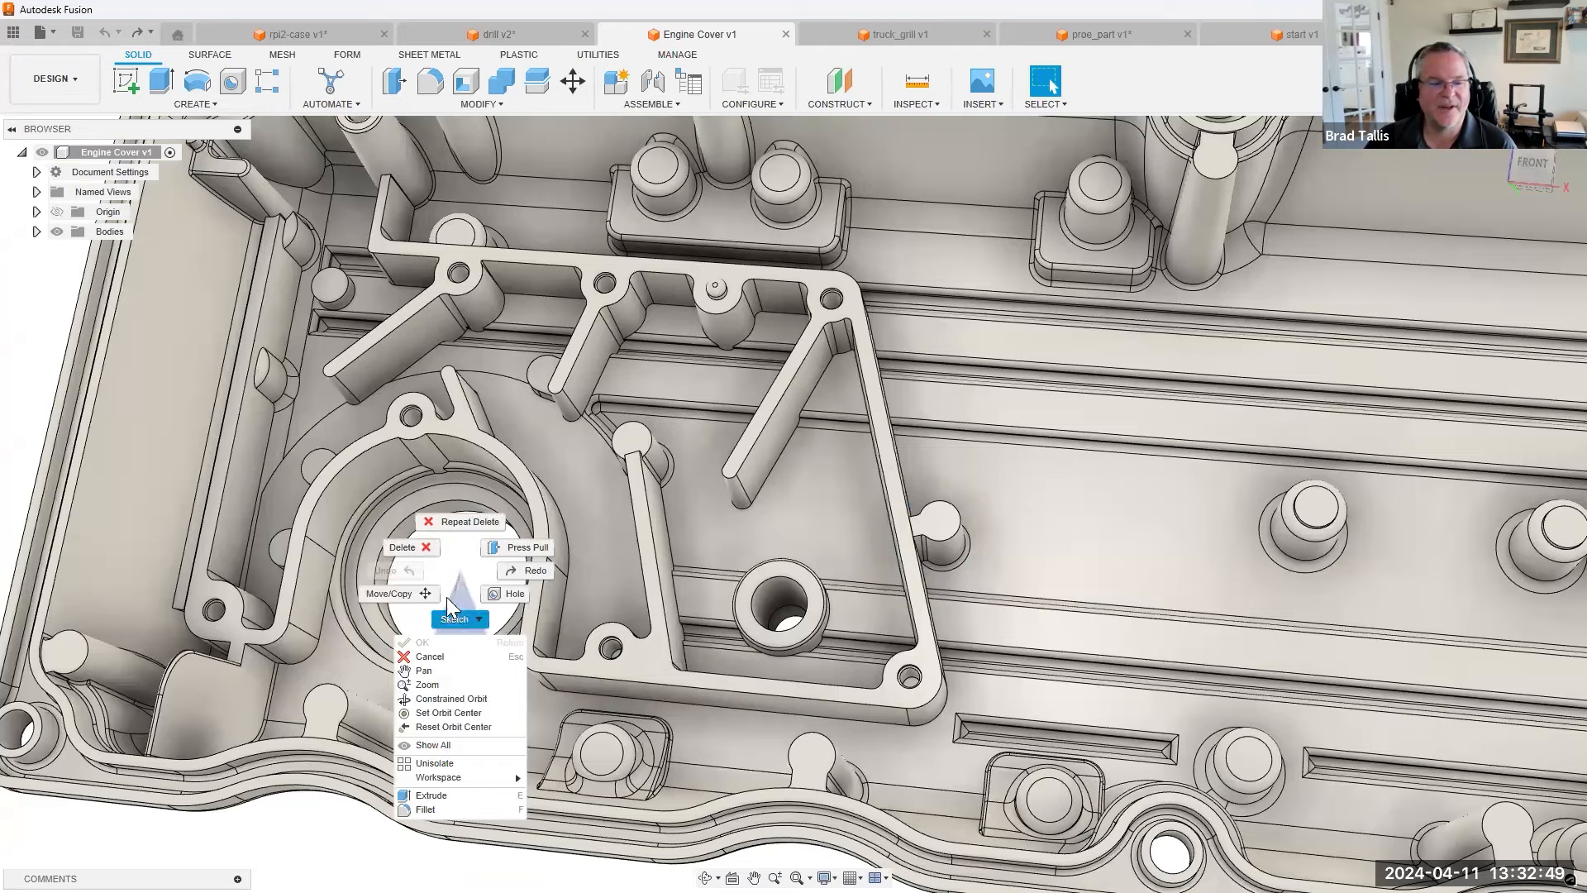
pyautogui.click(419, 557)
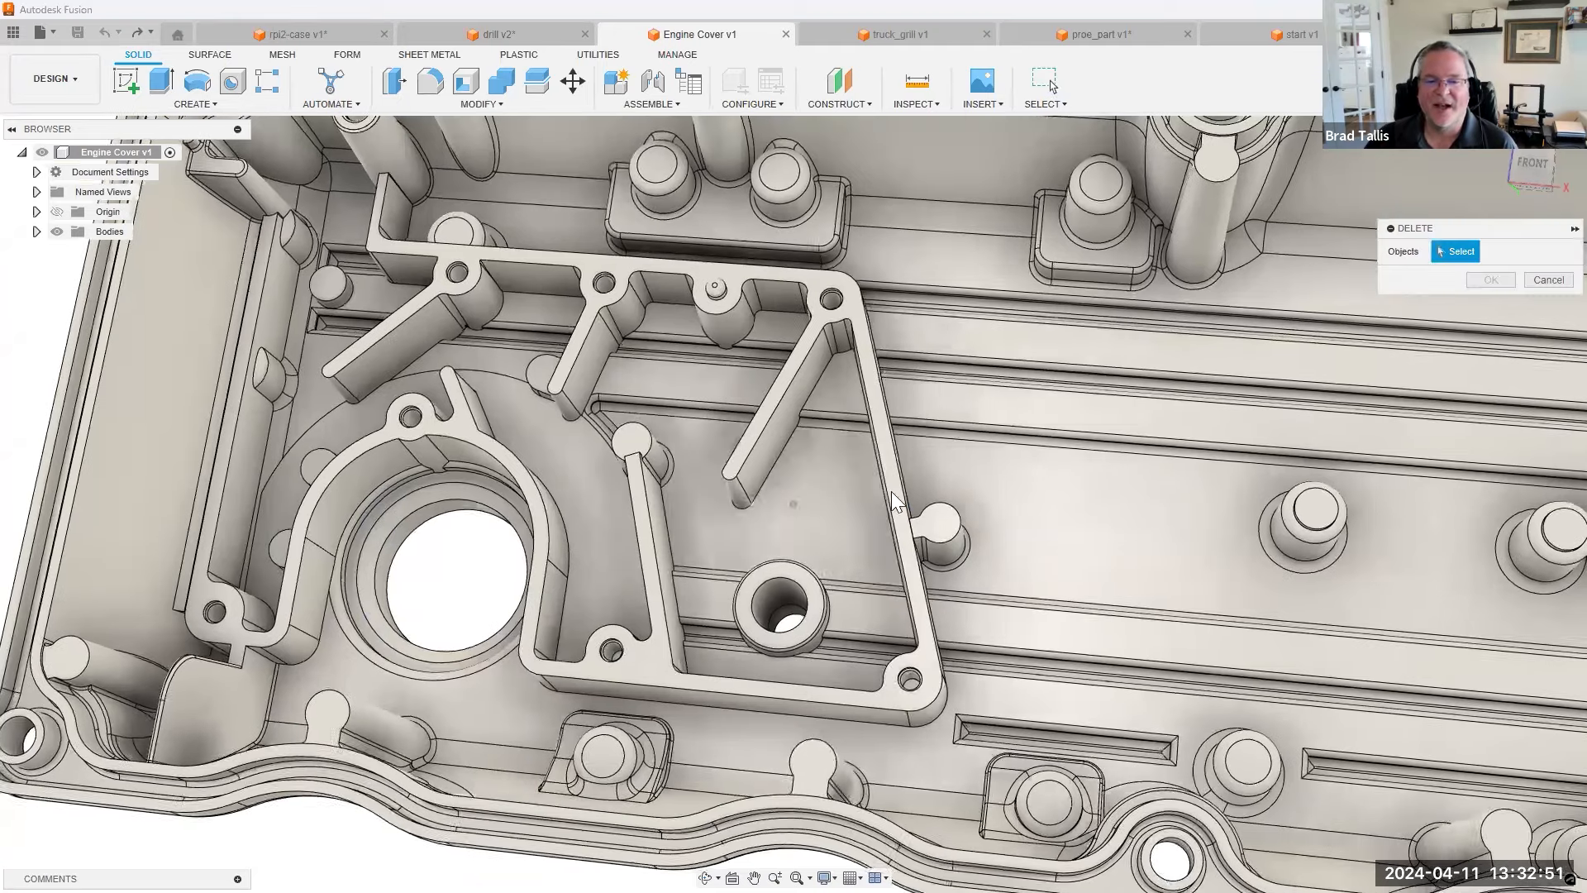
pyautogui.keyDown('shift'); pyautogui.moveTo(975, 509); pyautogui.dragTo(880, 500, button='middle'); pyautogui.keyUp('shift')
pyautogui.moveTo(864, 478); pyautogui.dragTo(1001, 573)
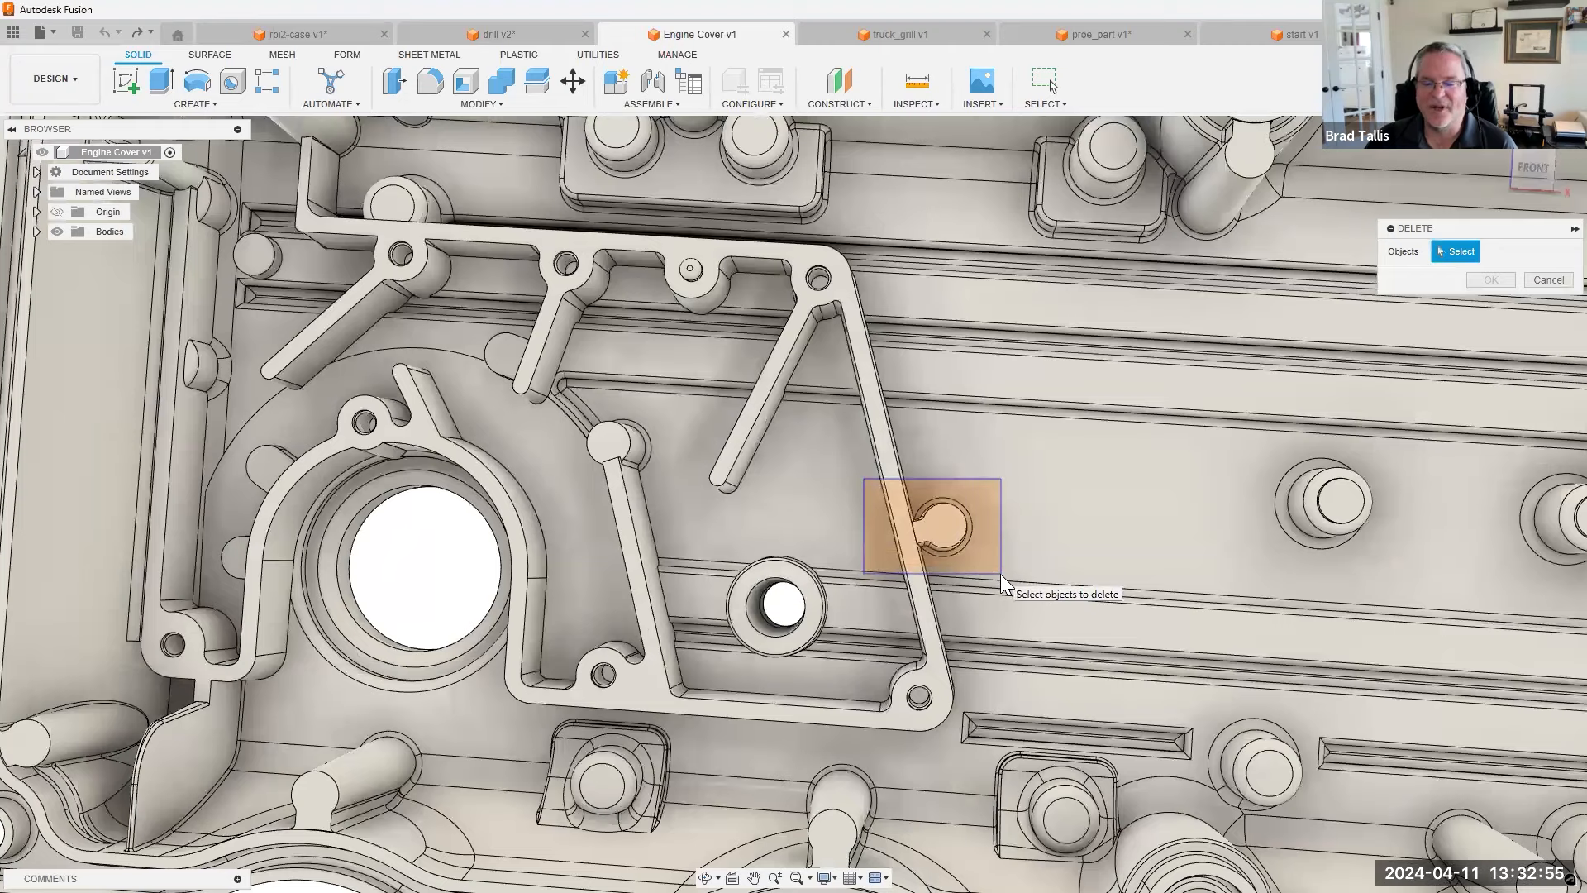
pyautogui.moveTo(881, 500); pyautogui.dragTo(880, 498)
pyautogui.keyDown('shift'); pyautogui.moveTo(879, 499); pyautogui.dragTo(840, 430, button='middle'); pyautogui.keyUp('shift')
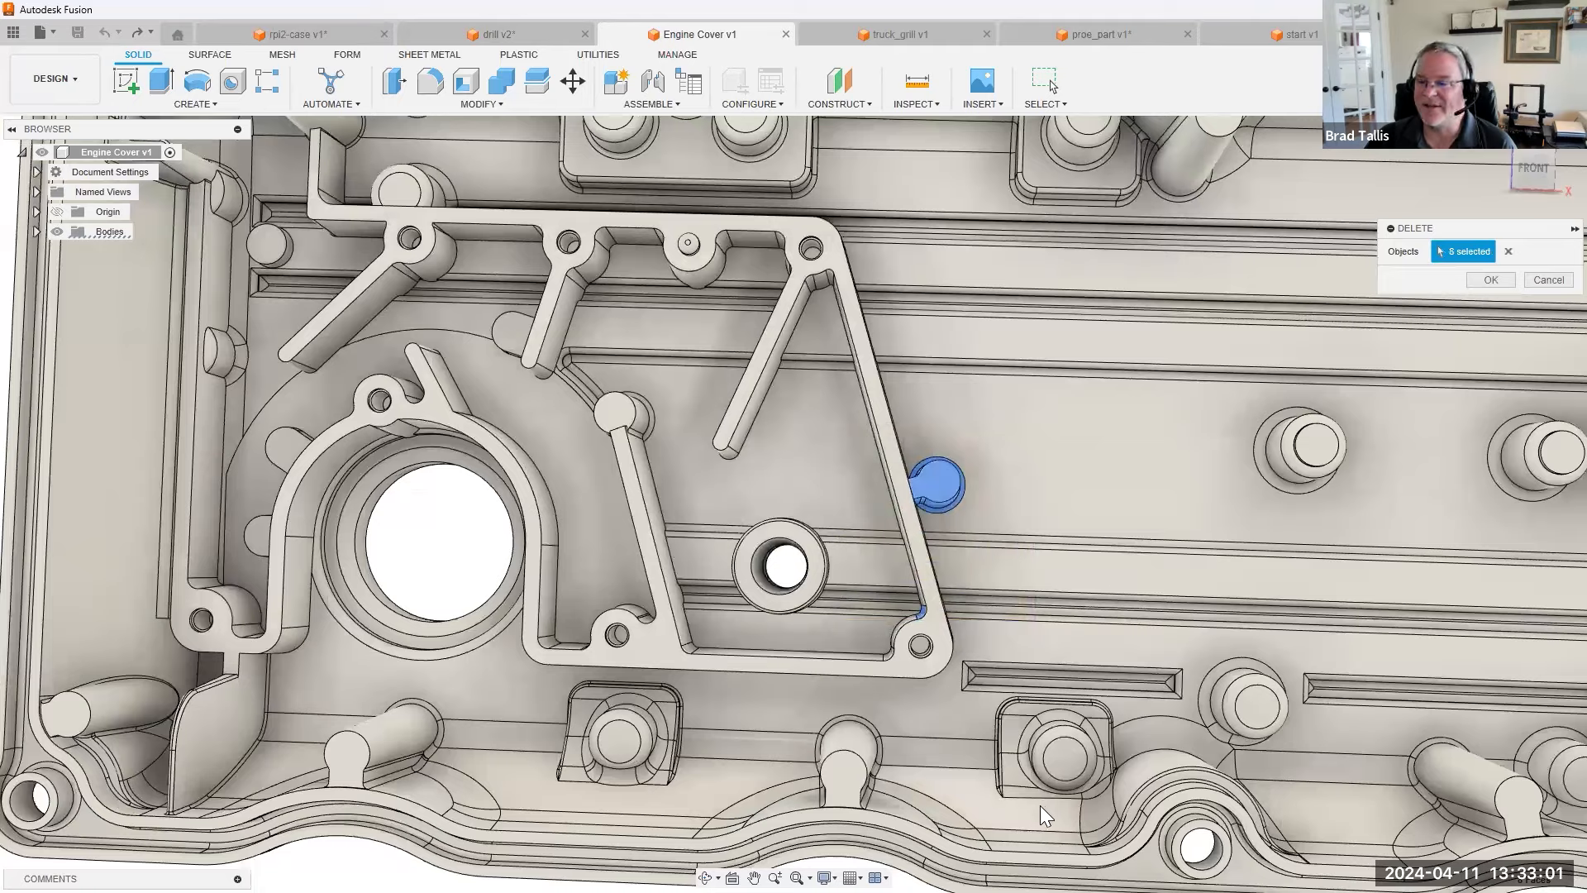
pyautogui.scroll(5, 981, 624)
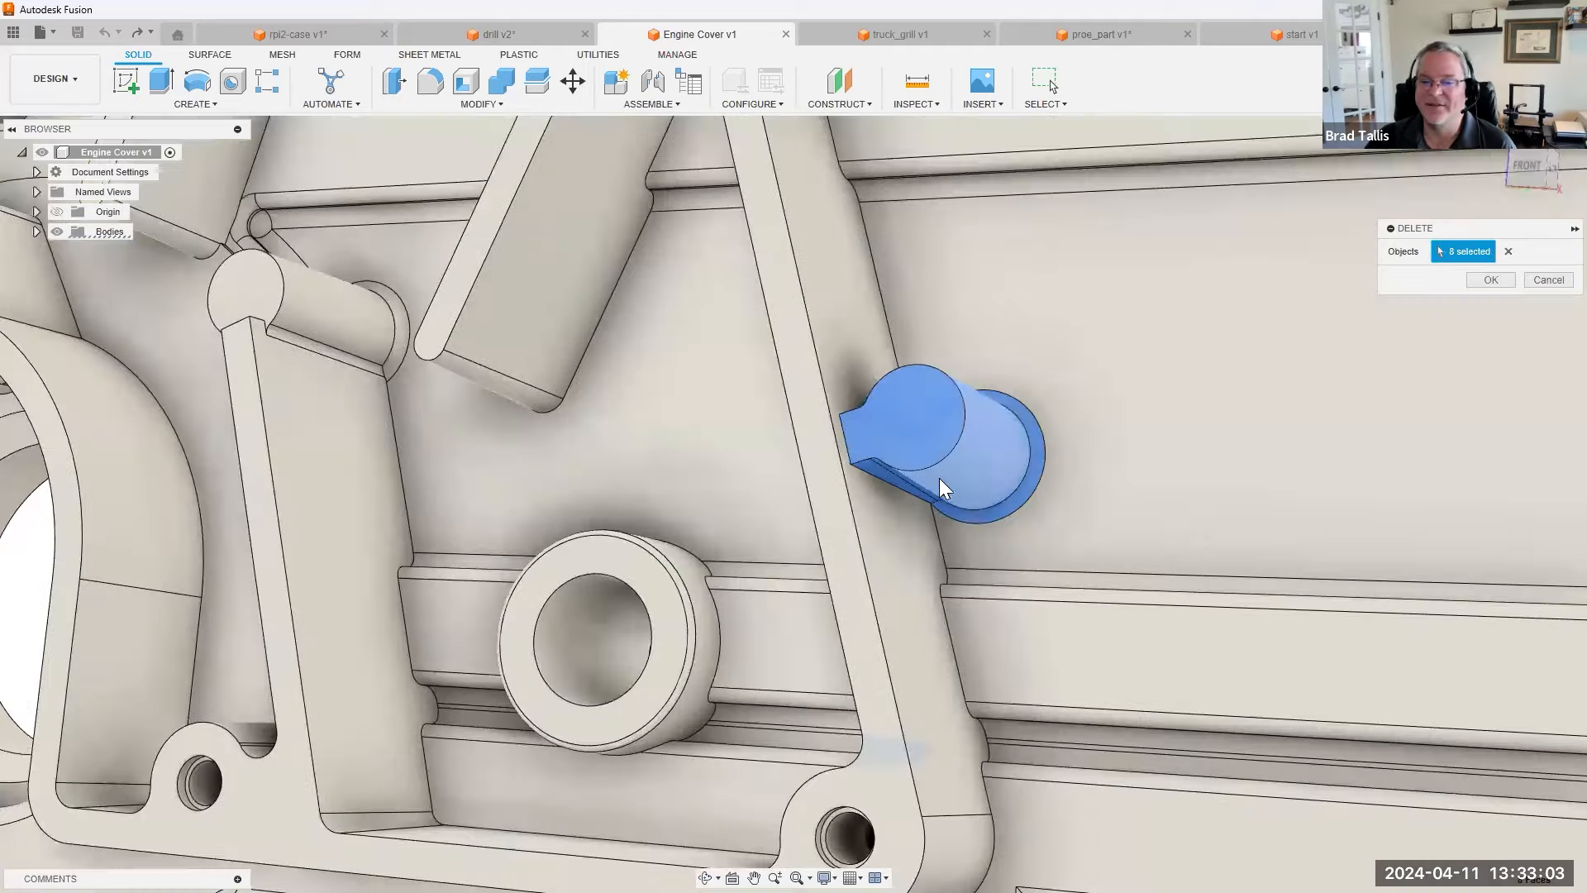
pyautogui.keyDown('shift'); pyautogui.moveTo(943, 485); pyautogui.dragTo(969, 715, button='middle'); pyautogui.keyUp('shift')
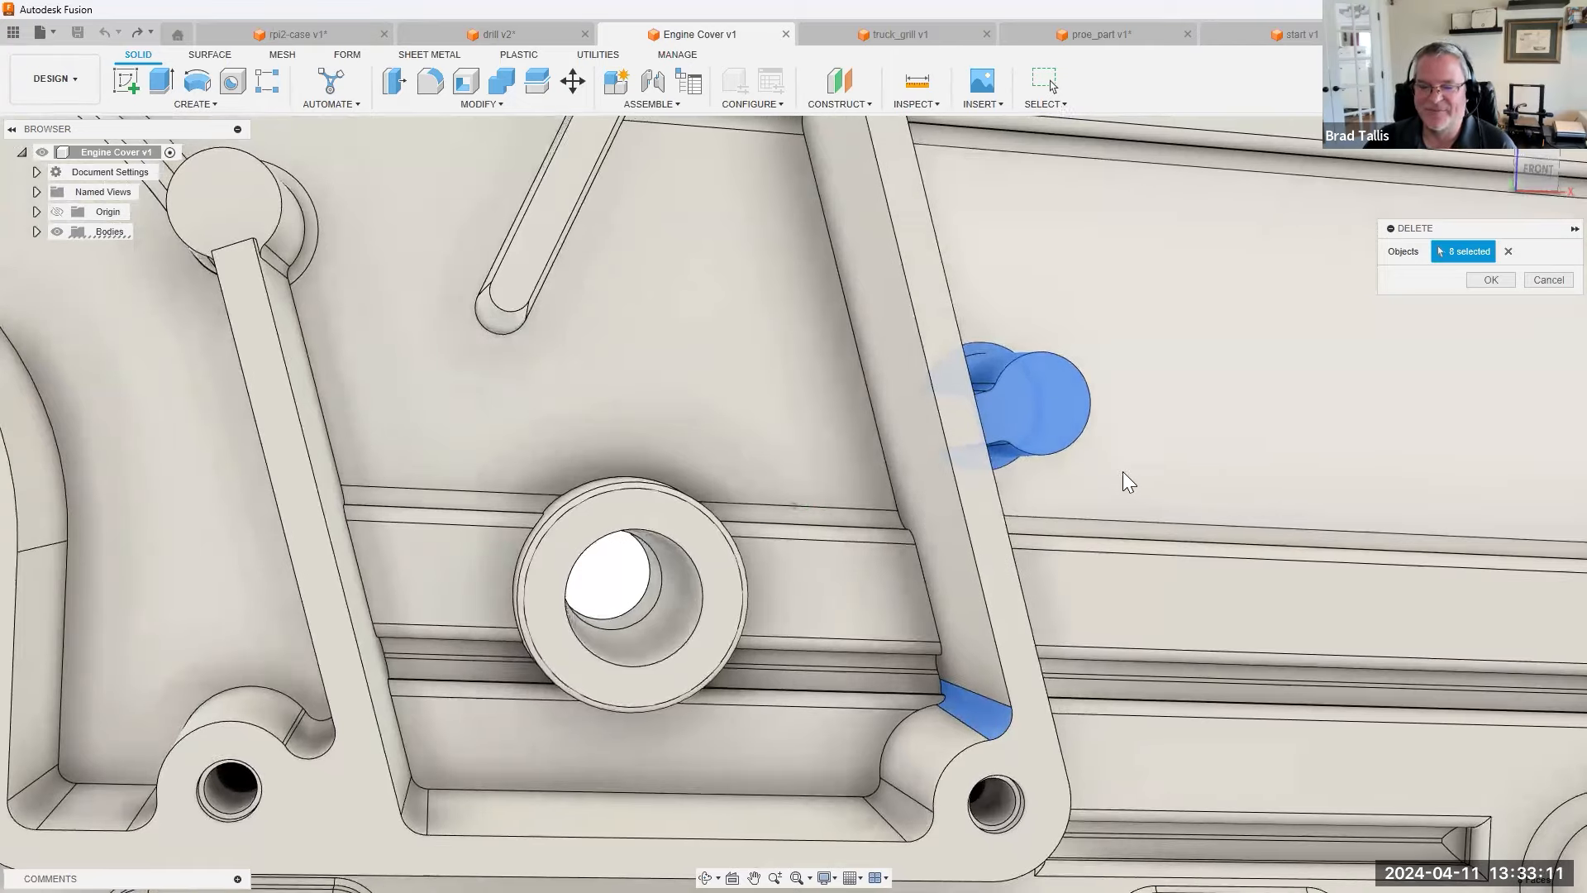
pyautogui.scroll(-5, 1128, 481)
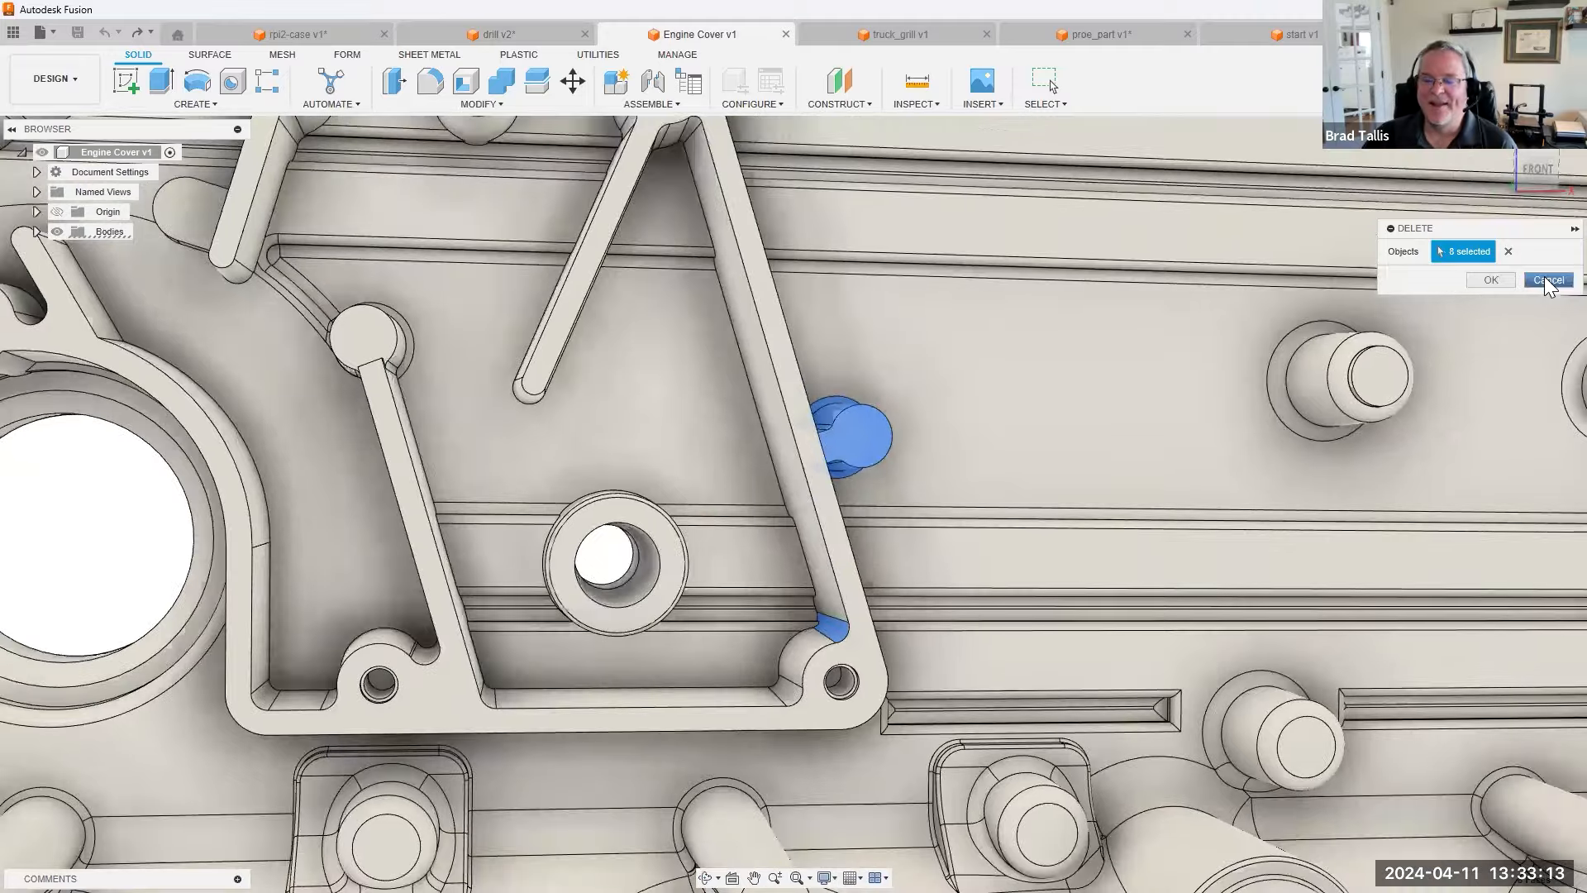
pyautogui.click(1548, 281)
pyautogui.scroll(-2, 1076, 502)
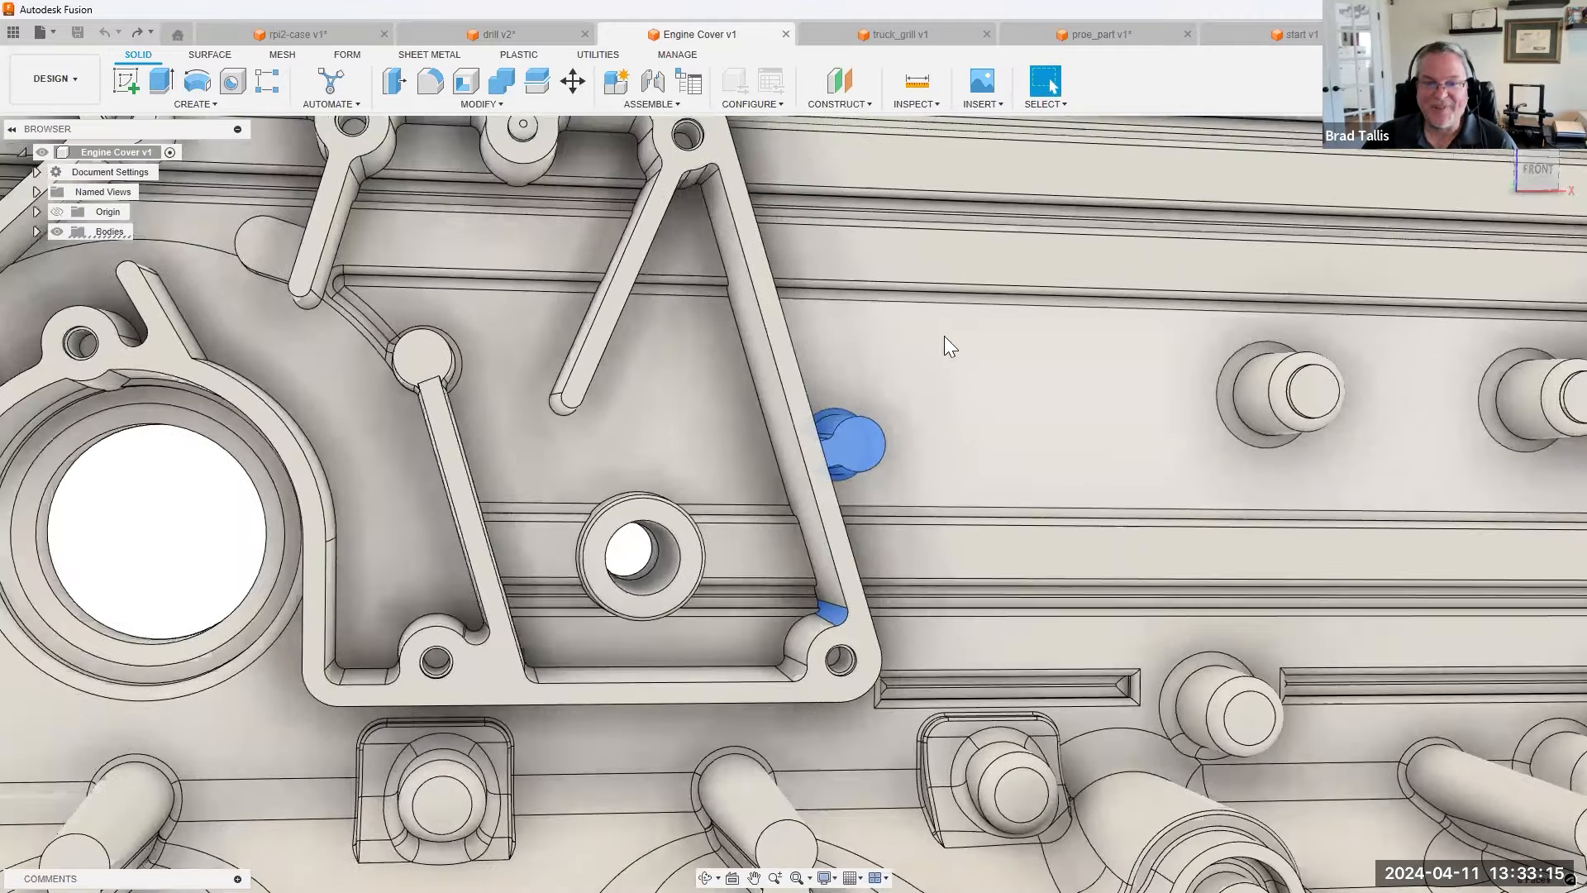
# Step: Start a deletion and window-select the straight wall nearest the cover's middle on the right-hand compartment, including its two corner screw bosses
pyautogui.scroll(-6, 729, 391)
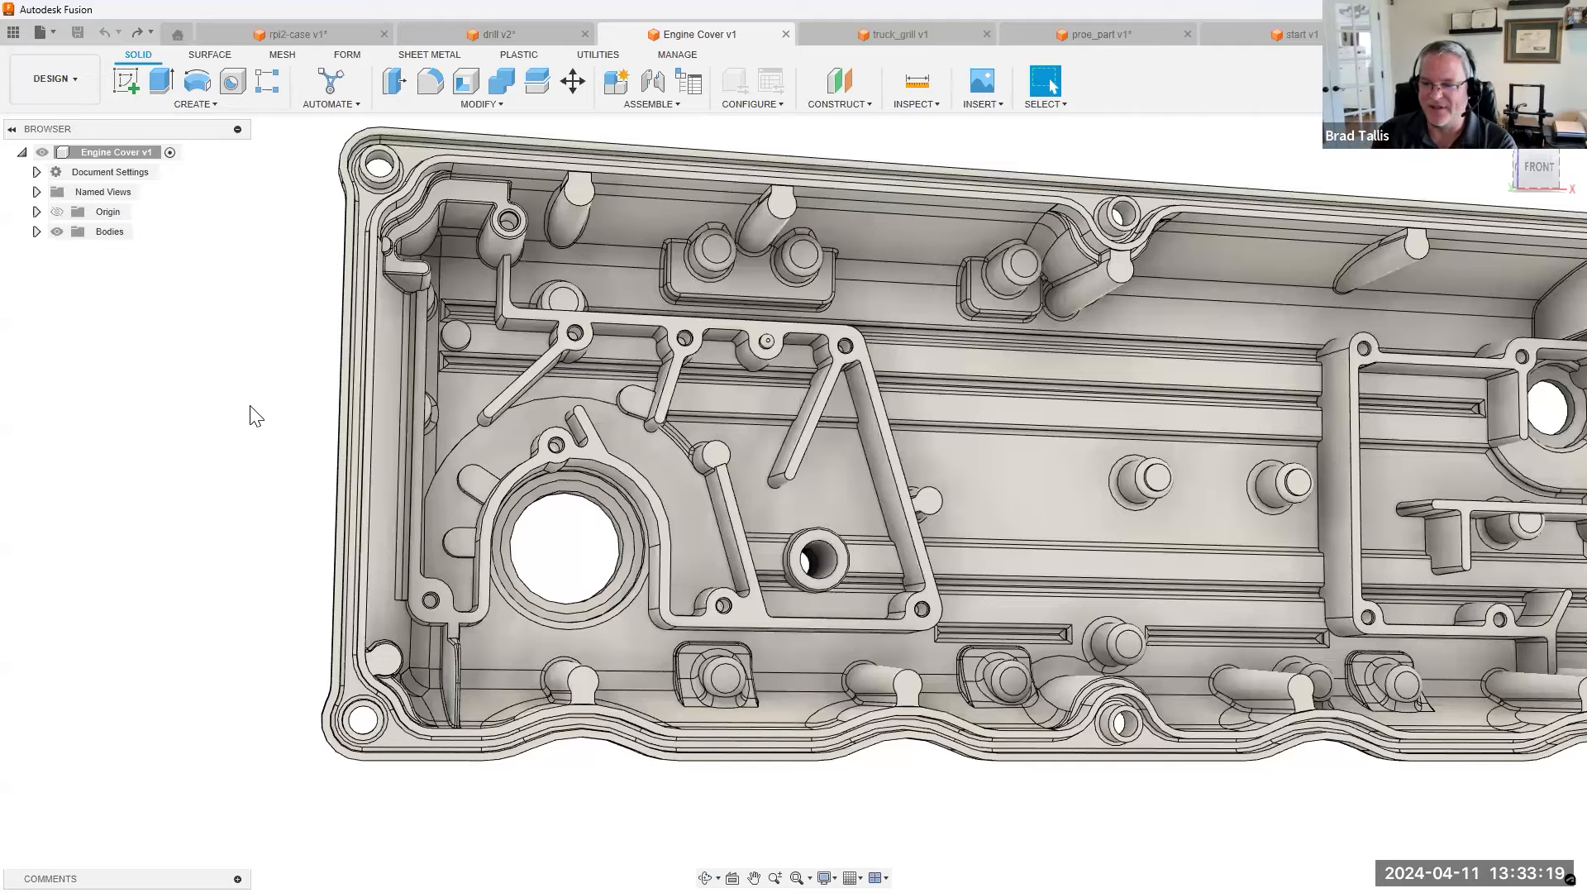
pyautogui.scroll(5, 638, 248)
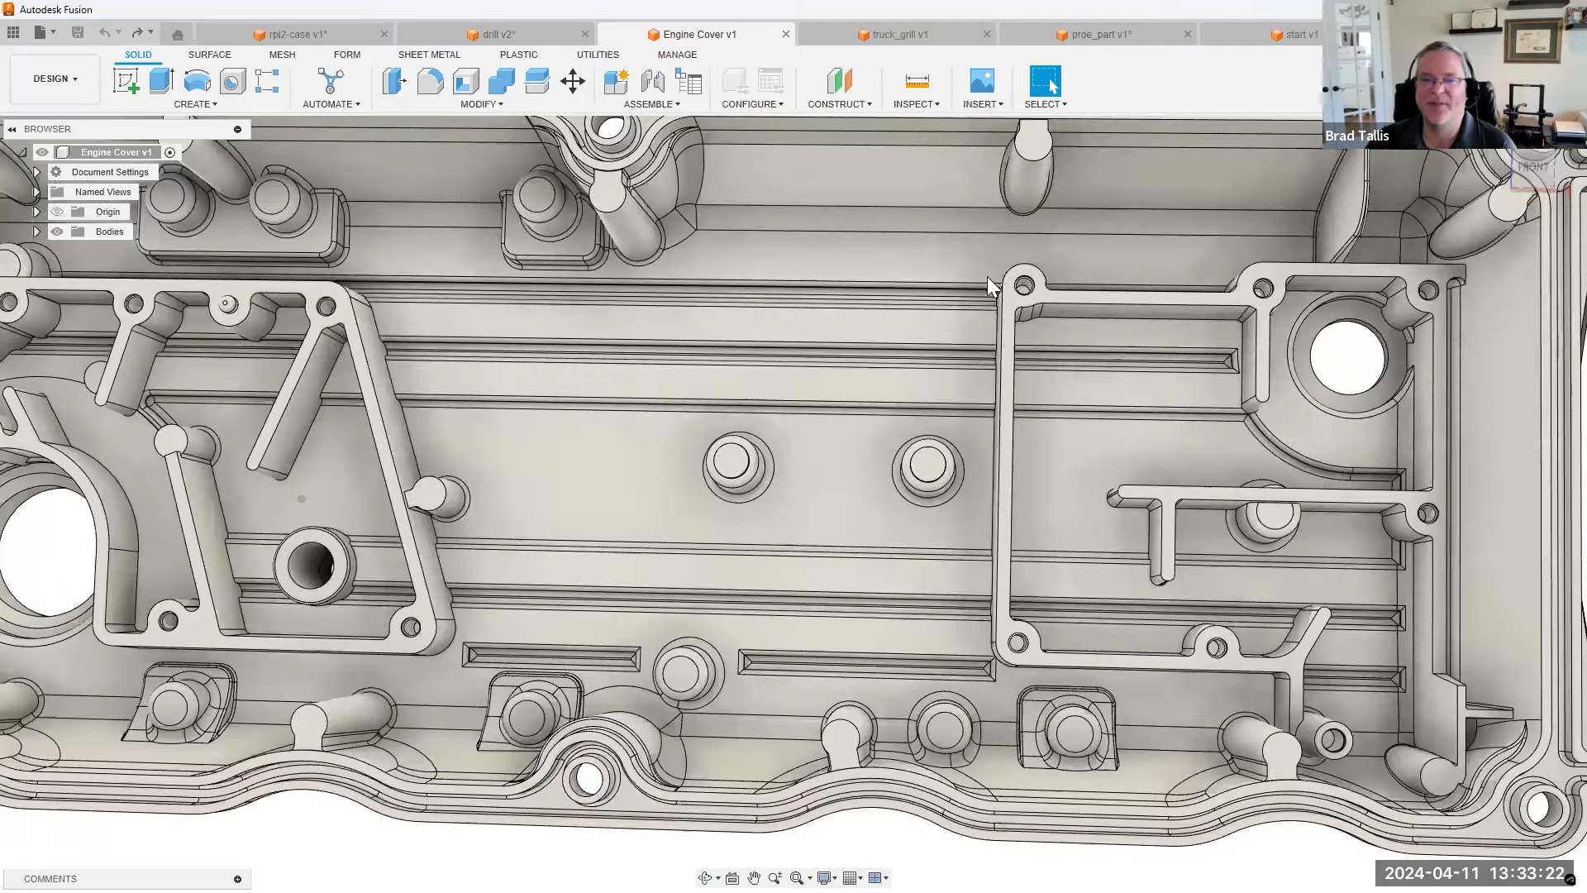
pyautogui.keyDown('shift'); pyautogui.moveTo(987, 276); pyautogui.dragTo(865, 325, button='middle'); pyautogui.keyUp('shift')
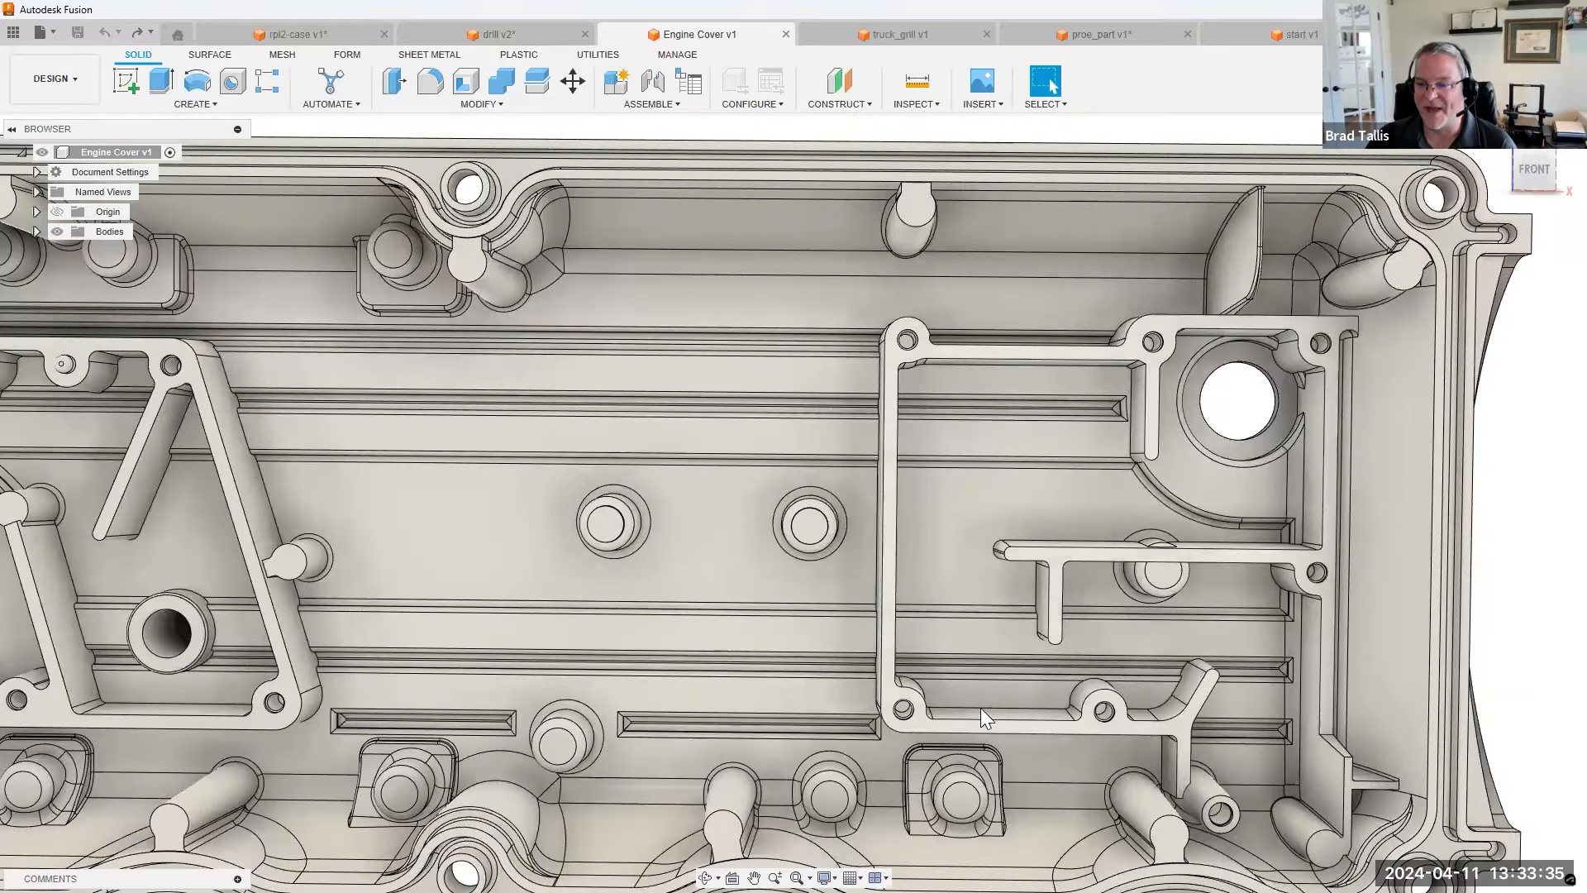
pyautogui.scroll(-2, 980, 707)
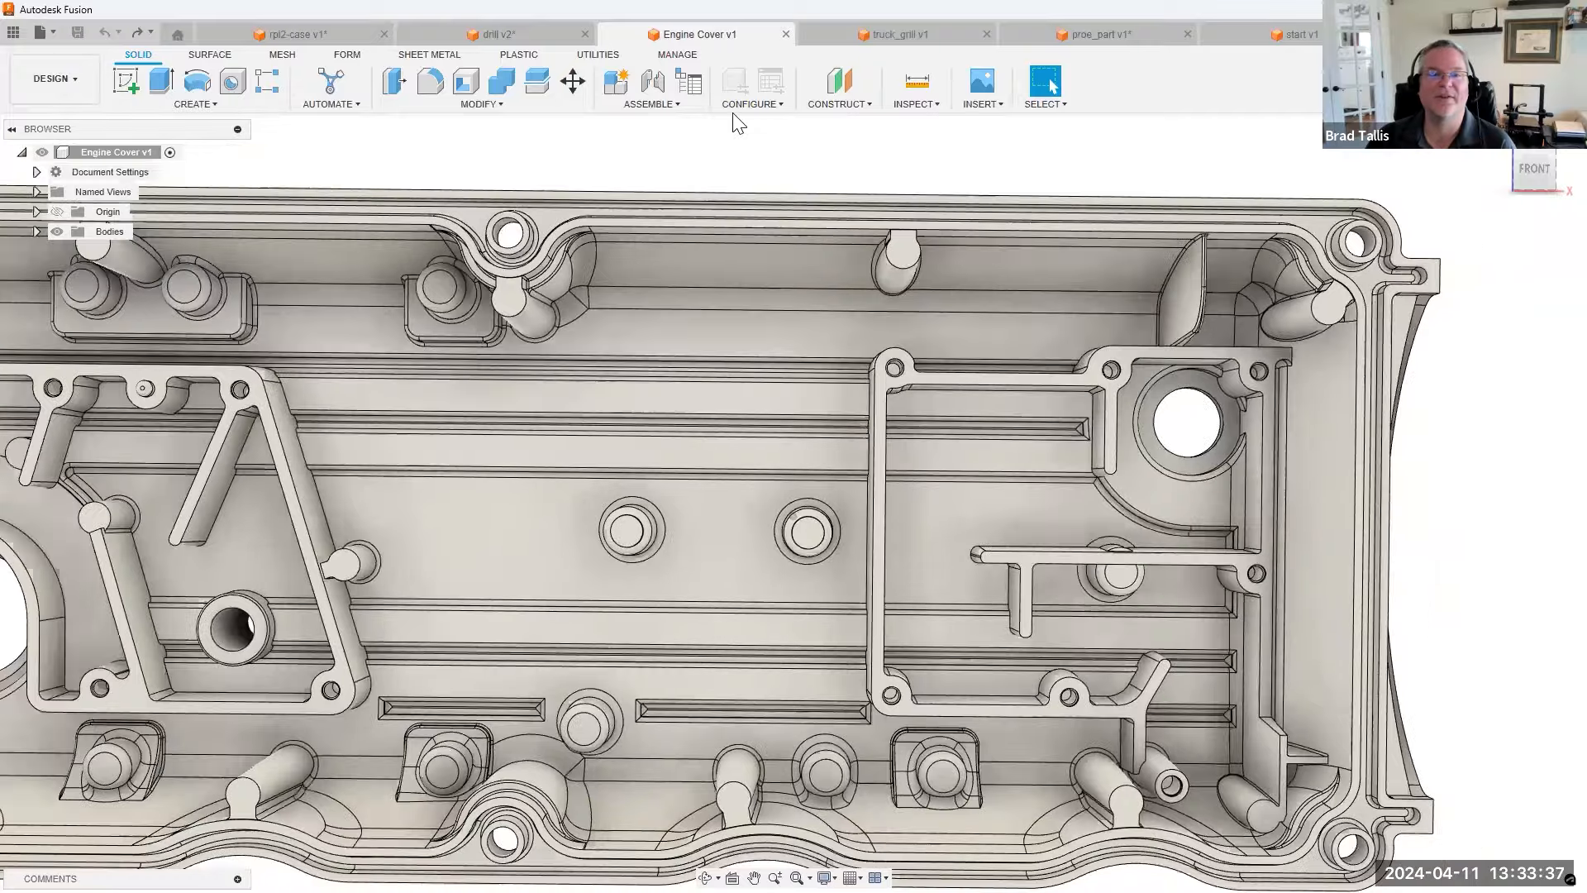
pyautogui.click(704, 109)
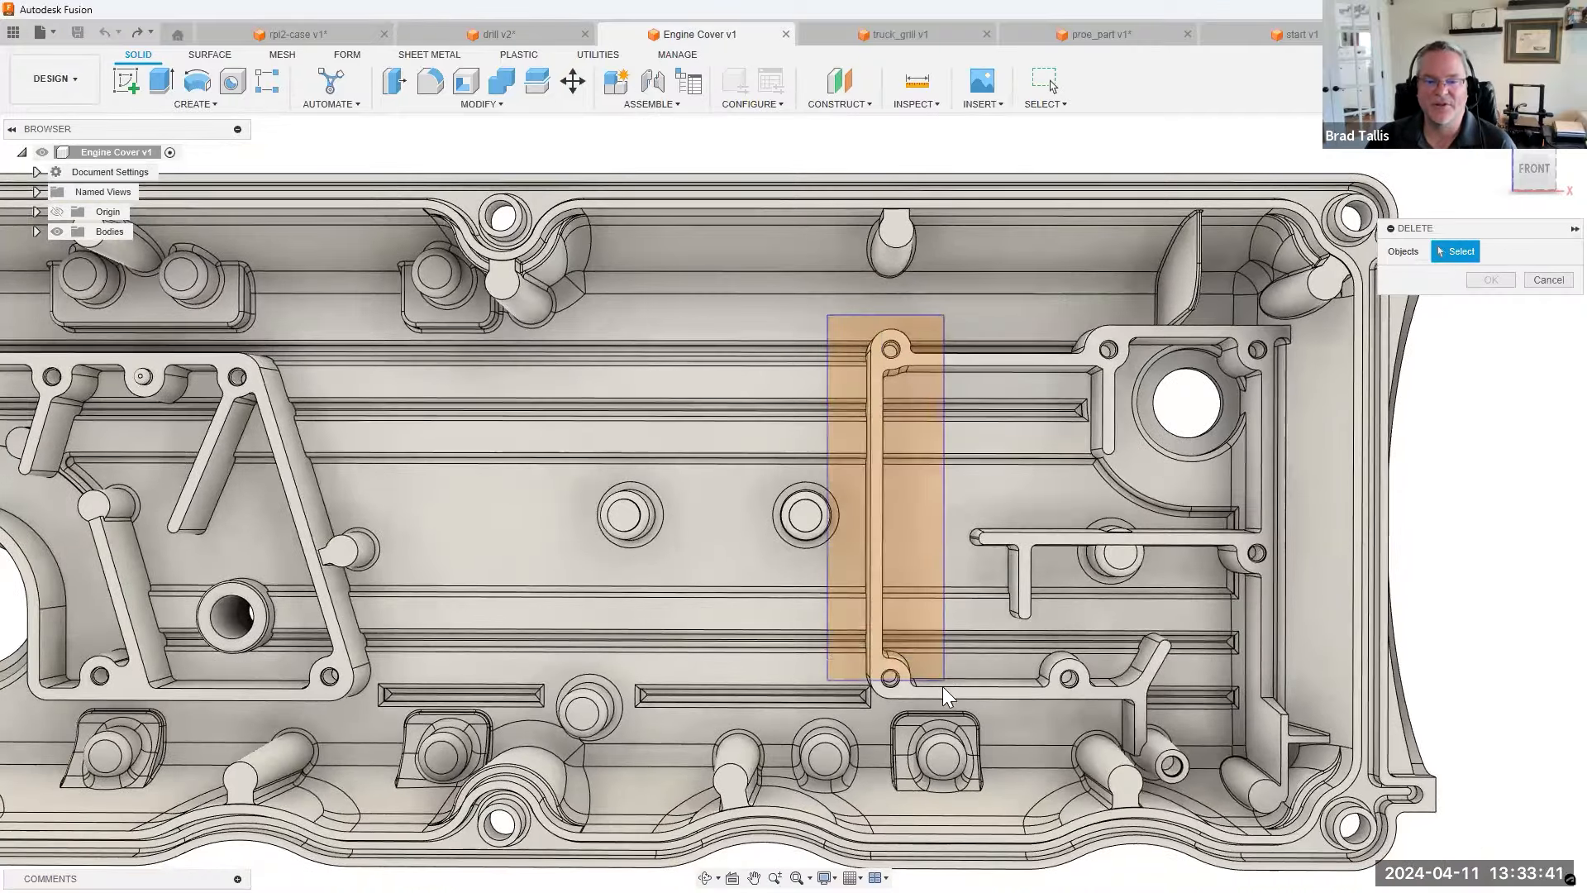
pyautogui.keyDown('shift'); pyautogui.moveTo(1060, 479); pyautogui.dragTo(916, 525, button='middle'); pyautogui.keyUp('shift')
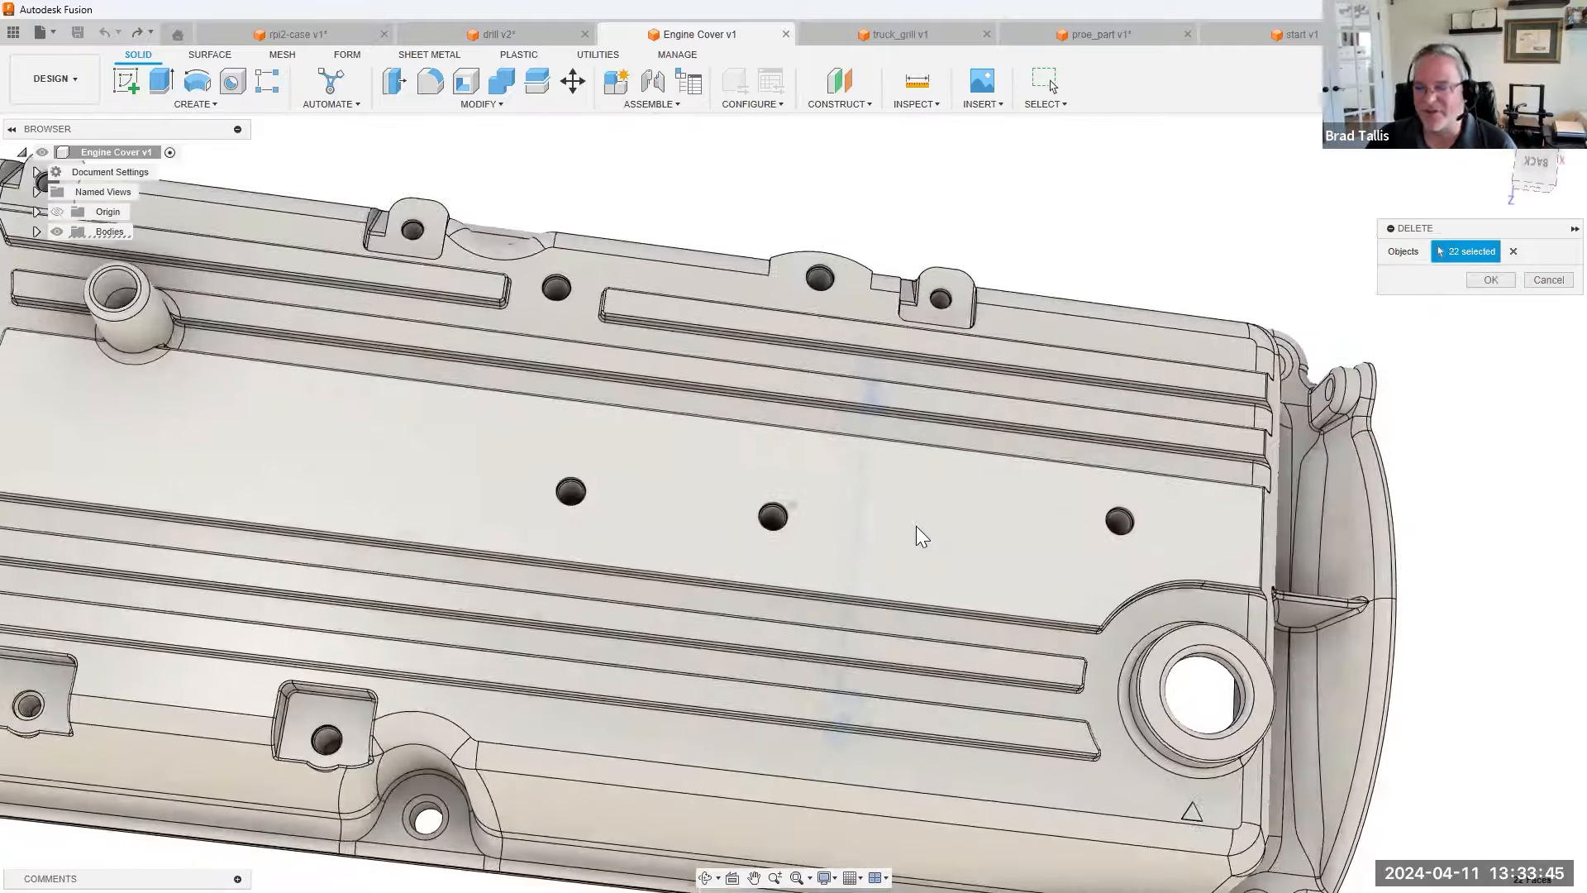
pyautogui.keyDown('shift'); pyautogui.moveTo(991, 570); pyautogui.dragTo(978, 744, button='middle'); pyautogui.keyUp('shift')
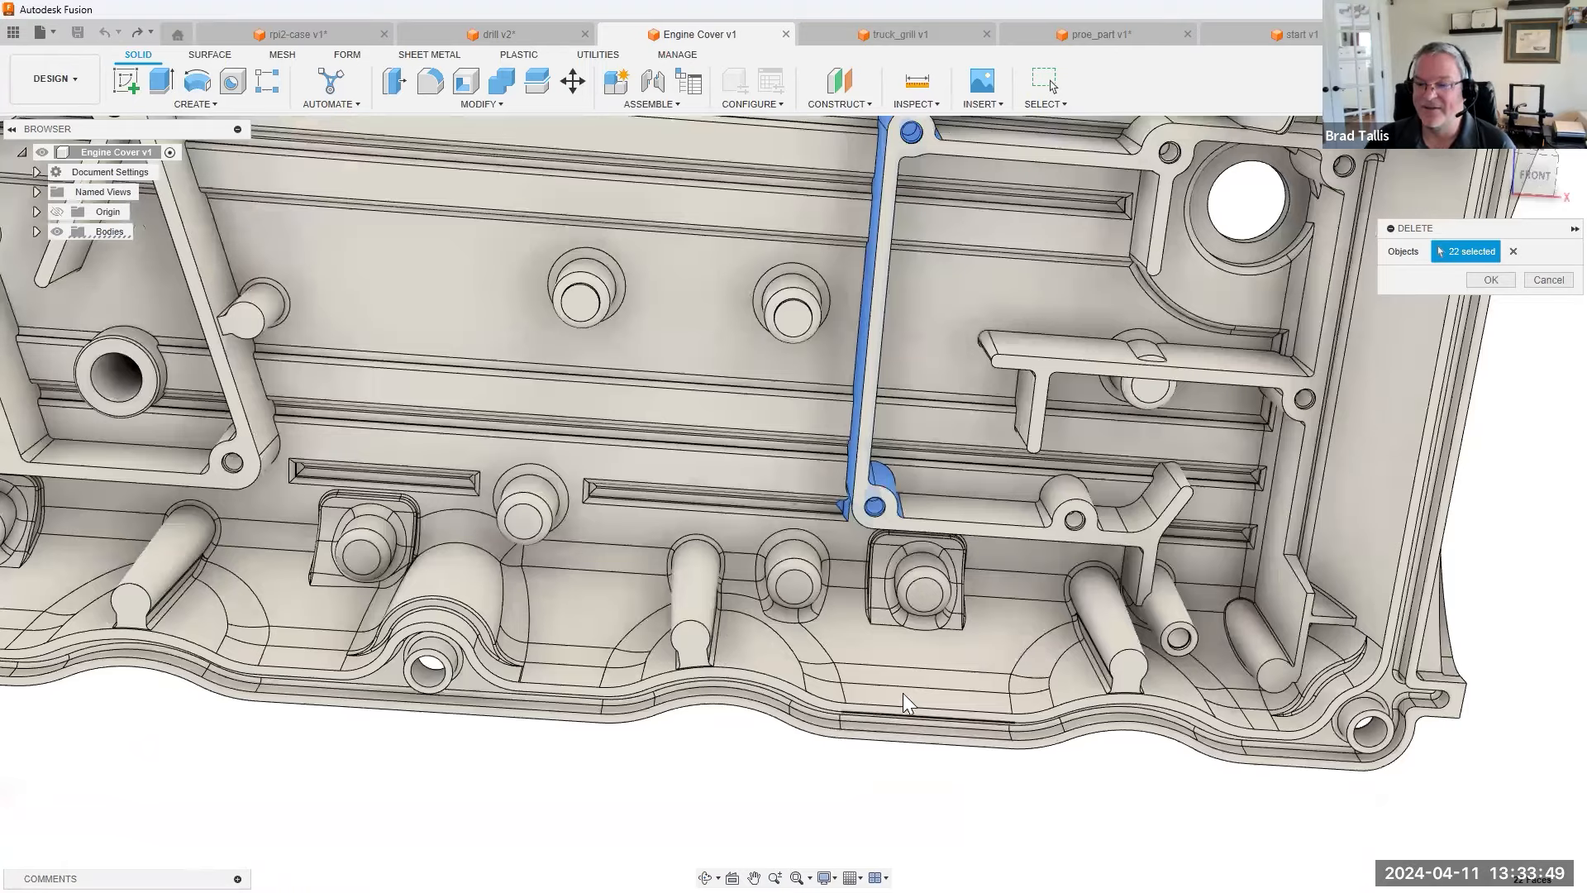
# Step: Exclude the three groove-end faces from the selection and try to delete the remaining 19 faces of the straight wall and its corner bosses
pyautogui.scroll(5, 914, 496)
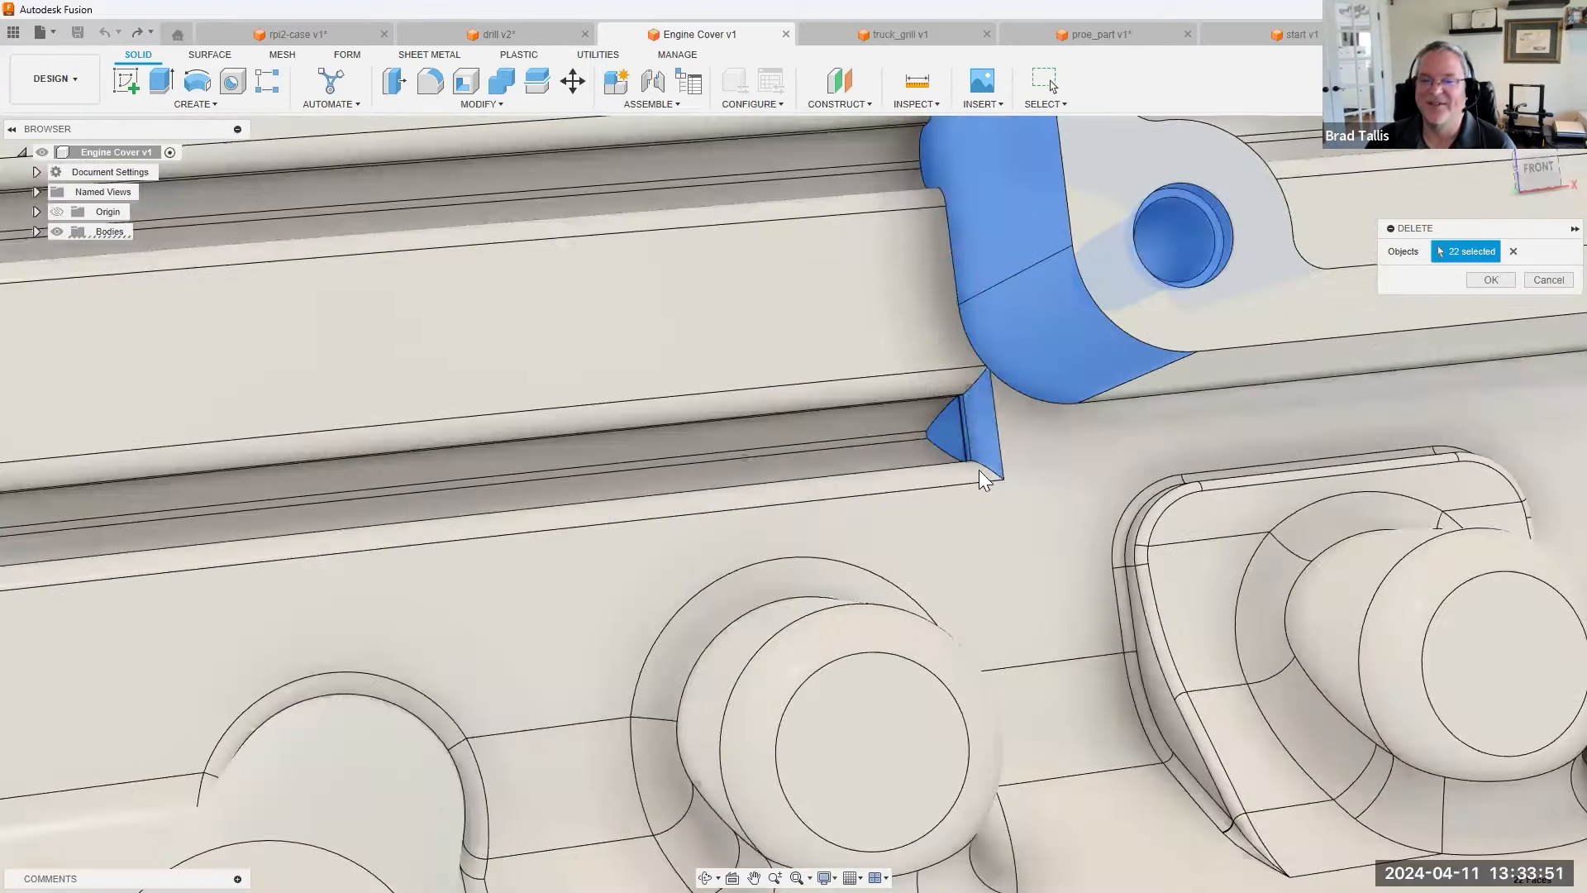
pyautogui.scroll(3, 984, 450)
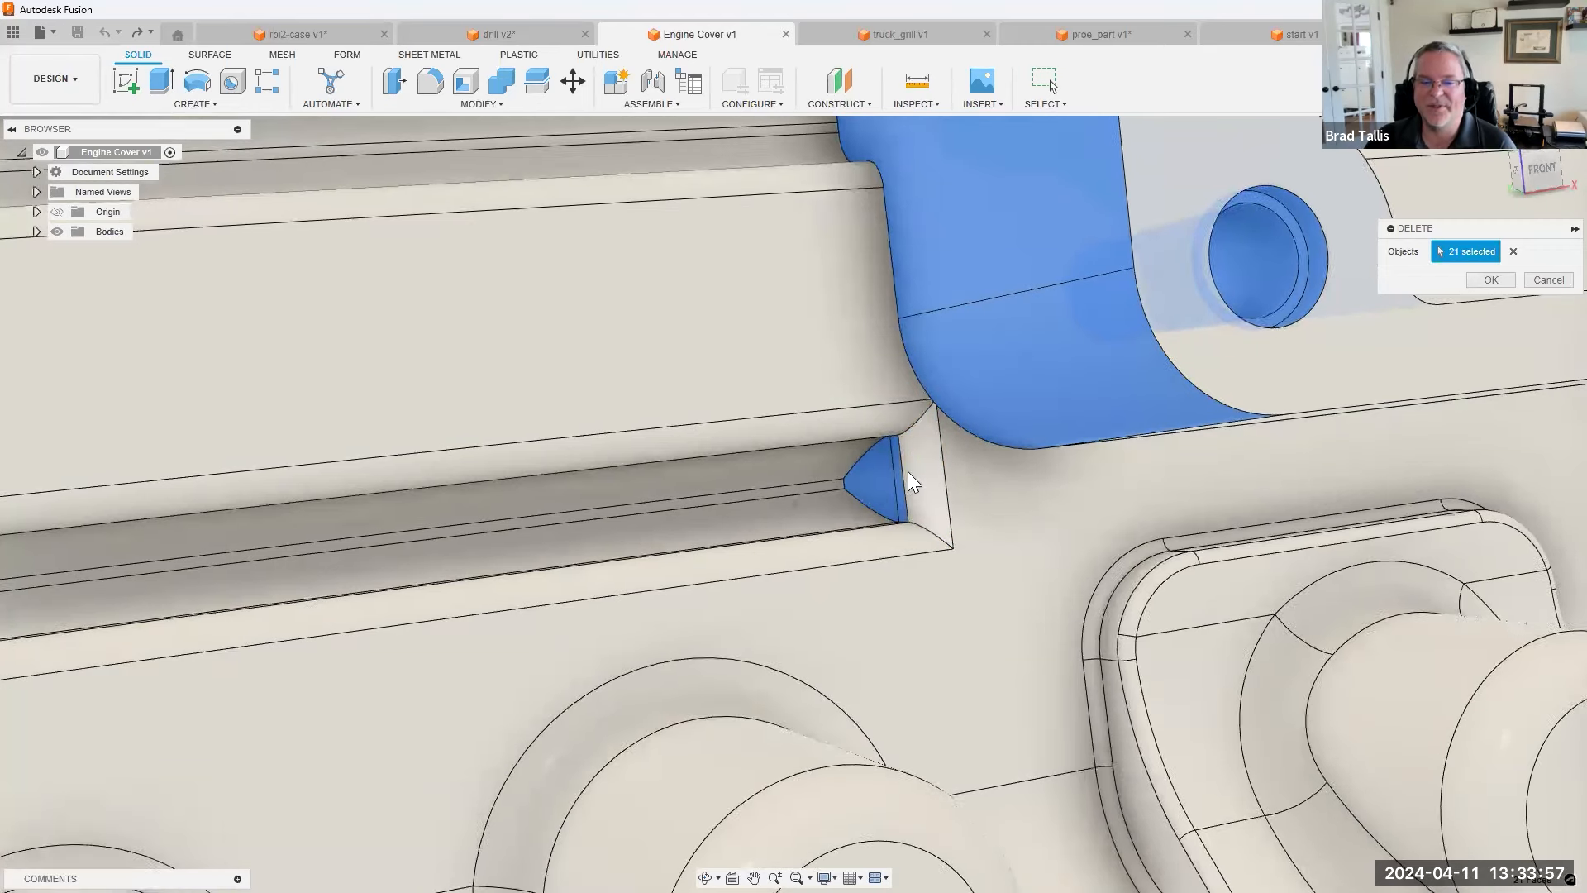
pyautogui.scroll(3, 912, 482)
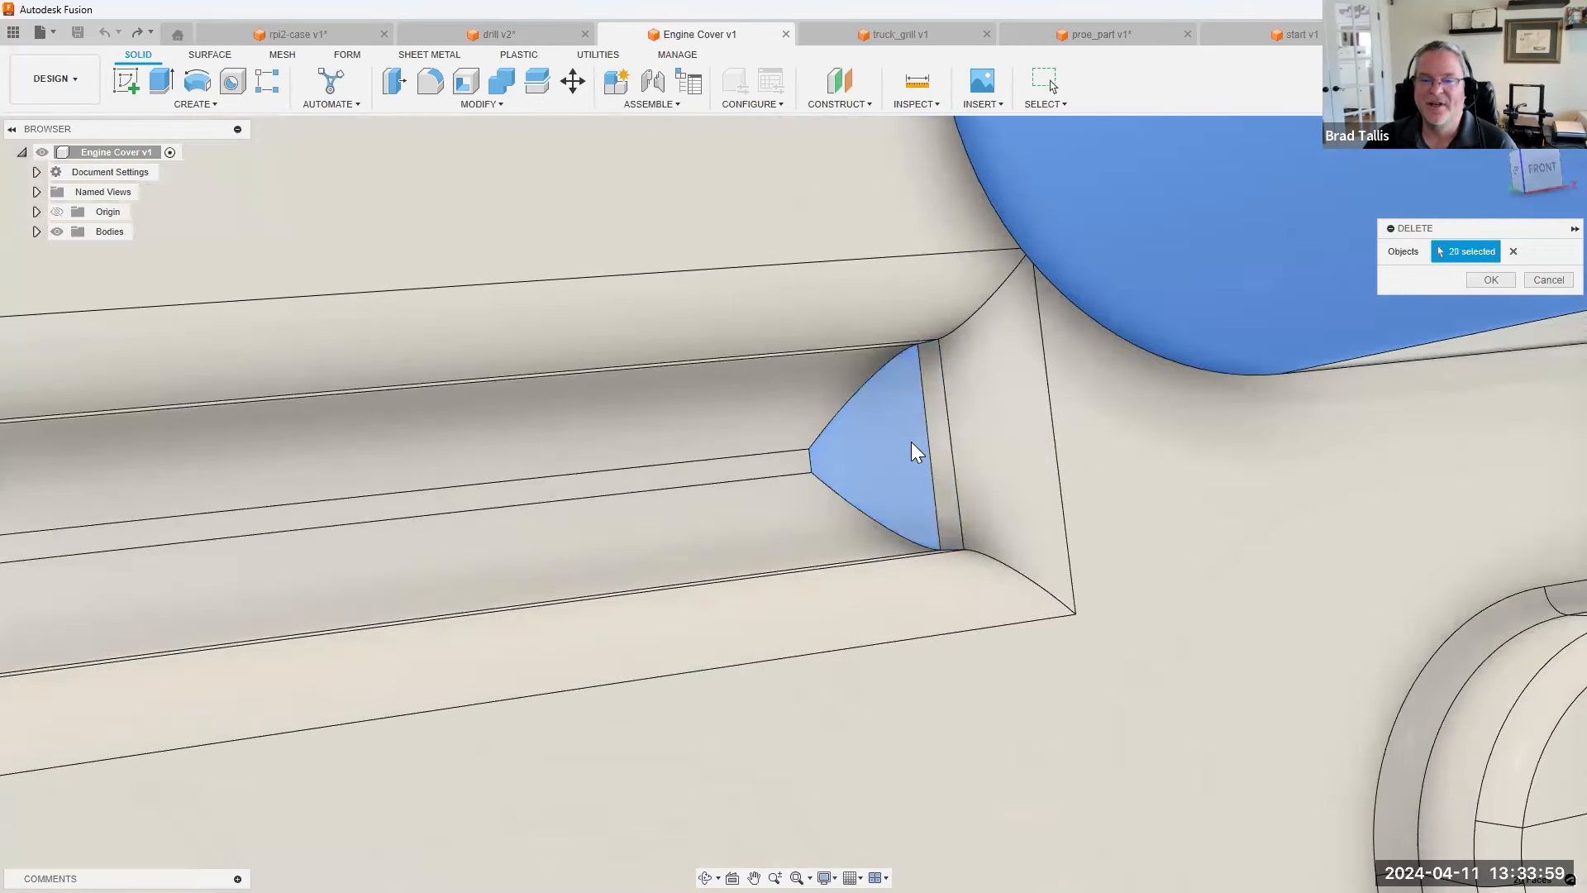
pyautogui.scroll(-8, 983, 586)
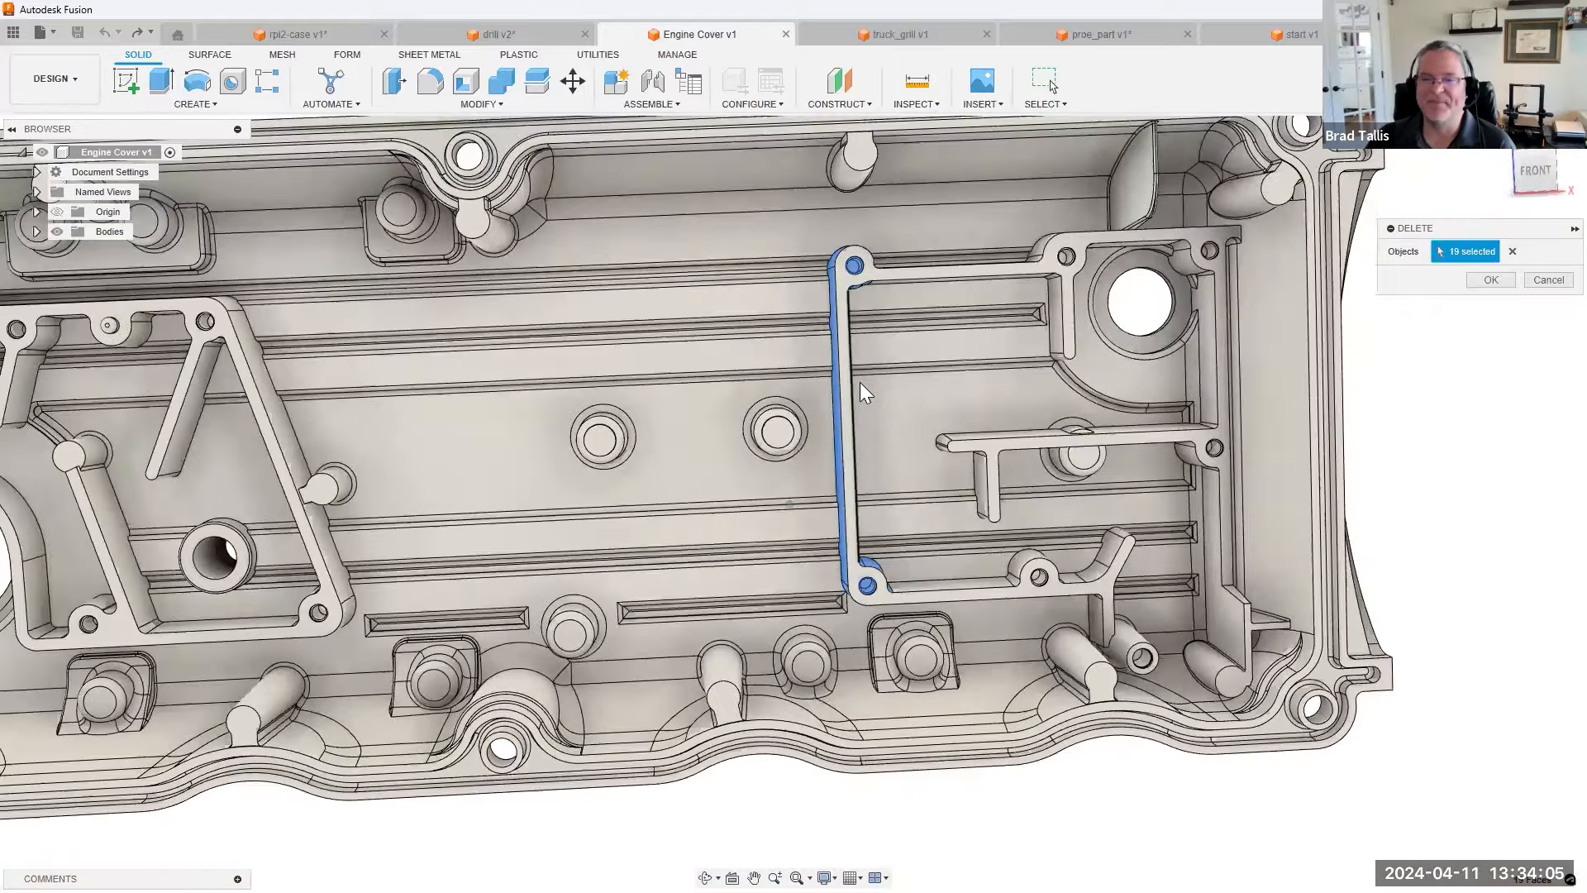
pyautogui.keyDown('shift'); pyautogui.moveTo(862, 395); pyautogui.dragTo(901, 500, button='middle'); pyautogui.keyUp('shift')
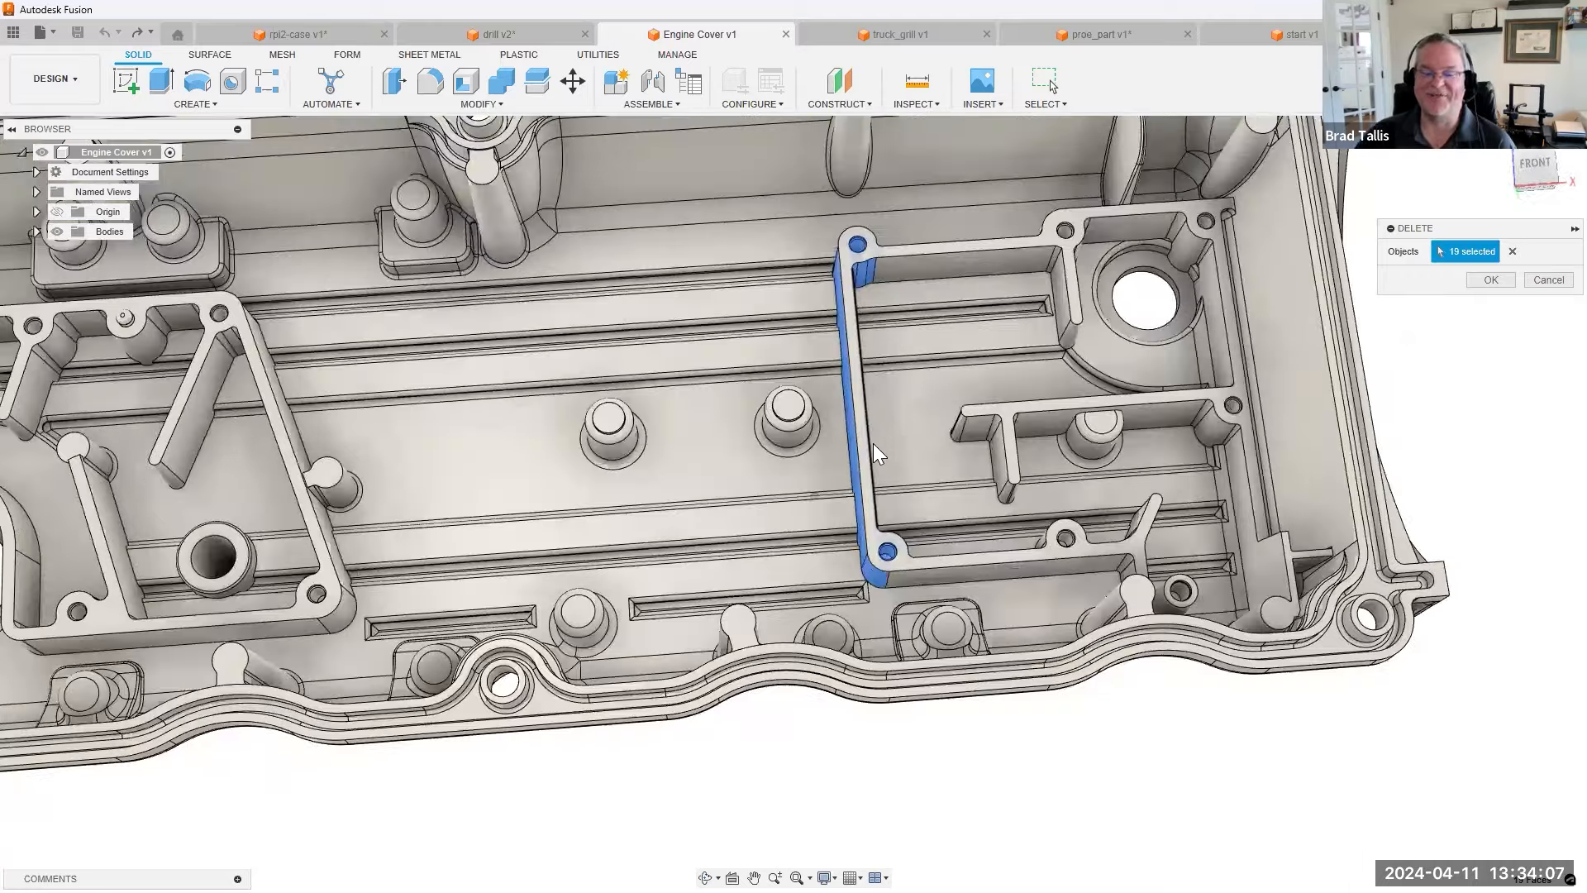
pyautogui.keyDown('shift'); pyautogui.moveTo(997, 486); pyautogui.dragTo(749, 605, button='middle'); pyautogui.keyUp('shift')
pyautogui.keyDown('shift'); pyautogui.moveTo(877, 610); pyautogui.dragTo(879, 685, button='middle'); pyautogui.keyUp('shift')
pyautogui.scroll(3, 876, 685)
pyautogui.scroll(3, 886, 565)
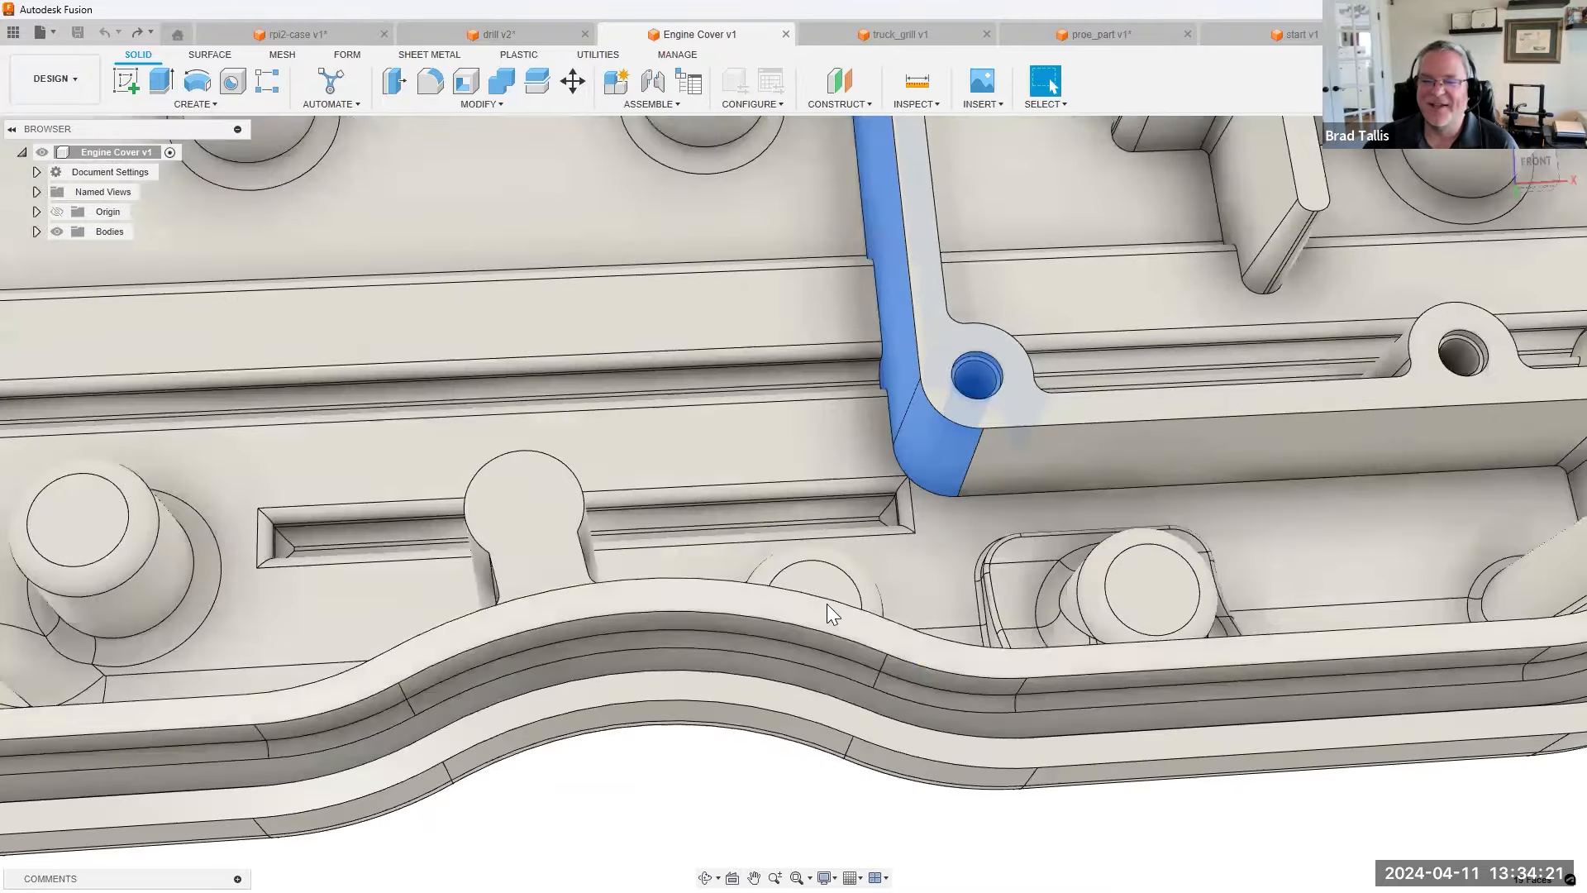
pyautogui.keyDown('shift'); pyautogui.moveTo(837, 747); pyautogui.dragTo(762, 781, button='middle'); pyautogui.keyUp('shift')
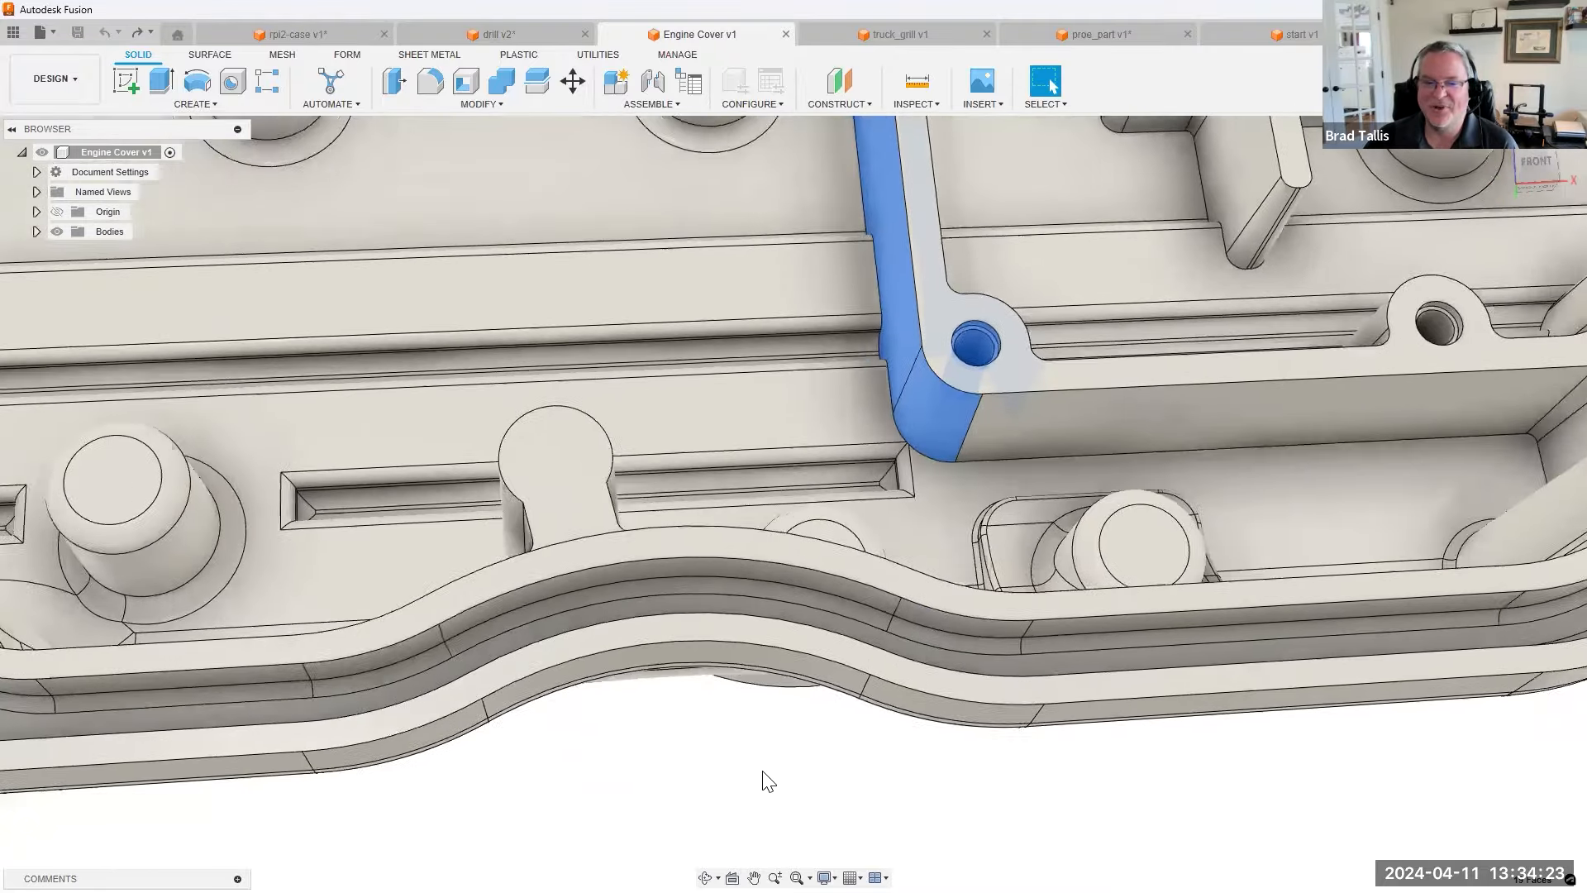
pyautogui.click(762, 773)
# Step: Examine the point where the wall's rounded lower corner meets the end of the neighbouring floor groove
pyautogui.scroll(1, 919, 531)
pyautogui.keyDown('shift'); pyautogui.moveTo(919, 530); pyautogui.dragTo(881, 534, button='middle'); pyautogui.keyUp('shift')
pyautogui.scroll(4, 878, 536)
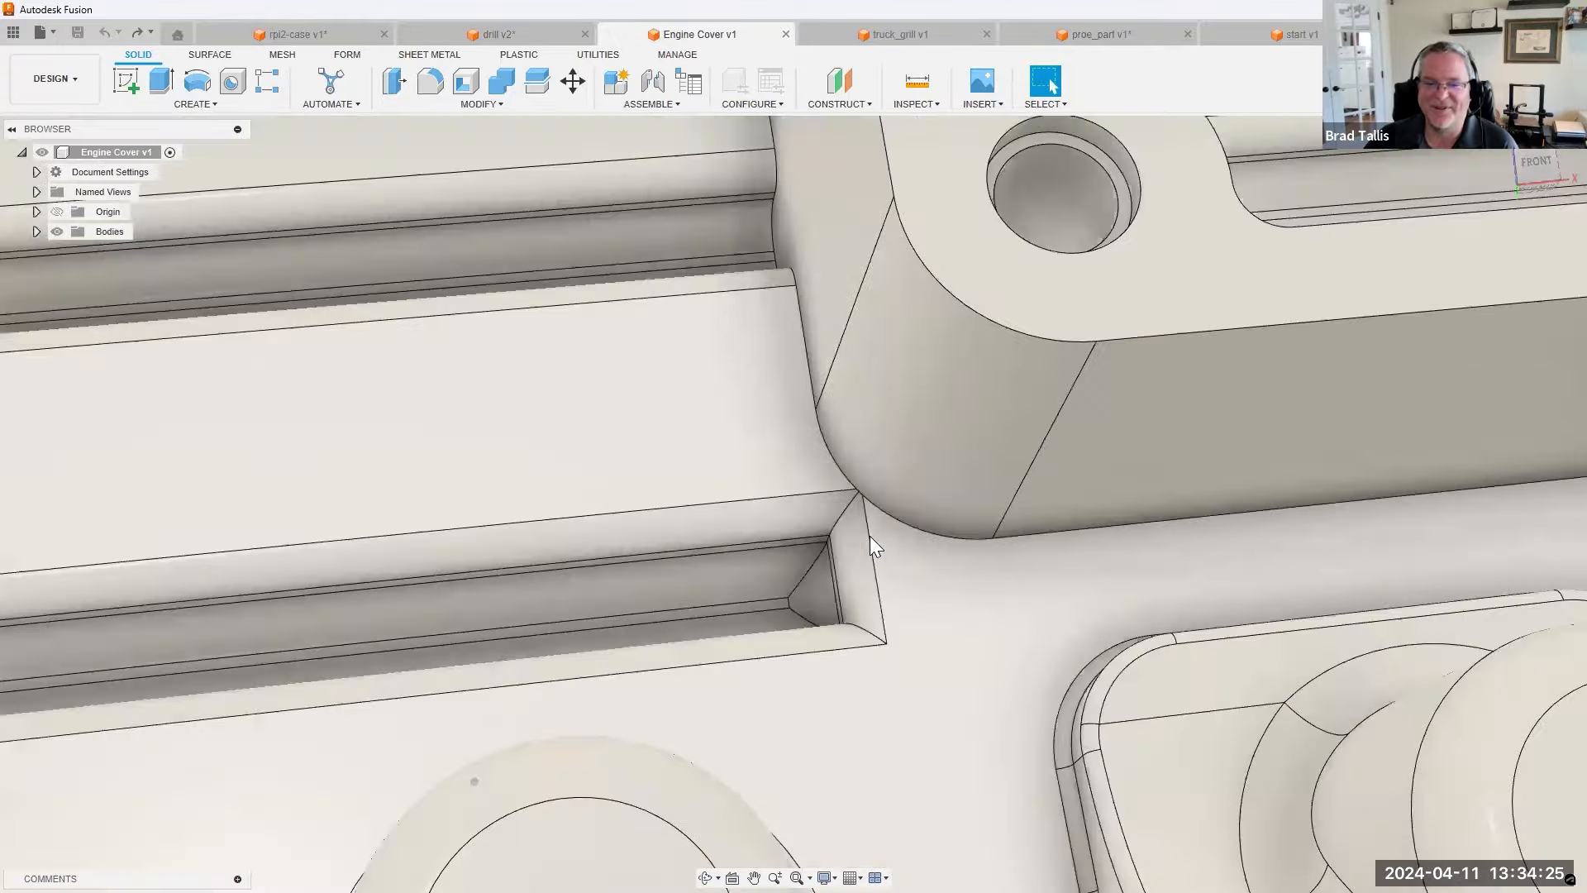
pyautogui.scroll(3, 859, 520)
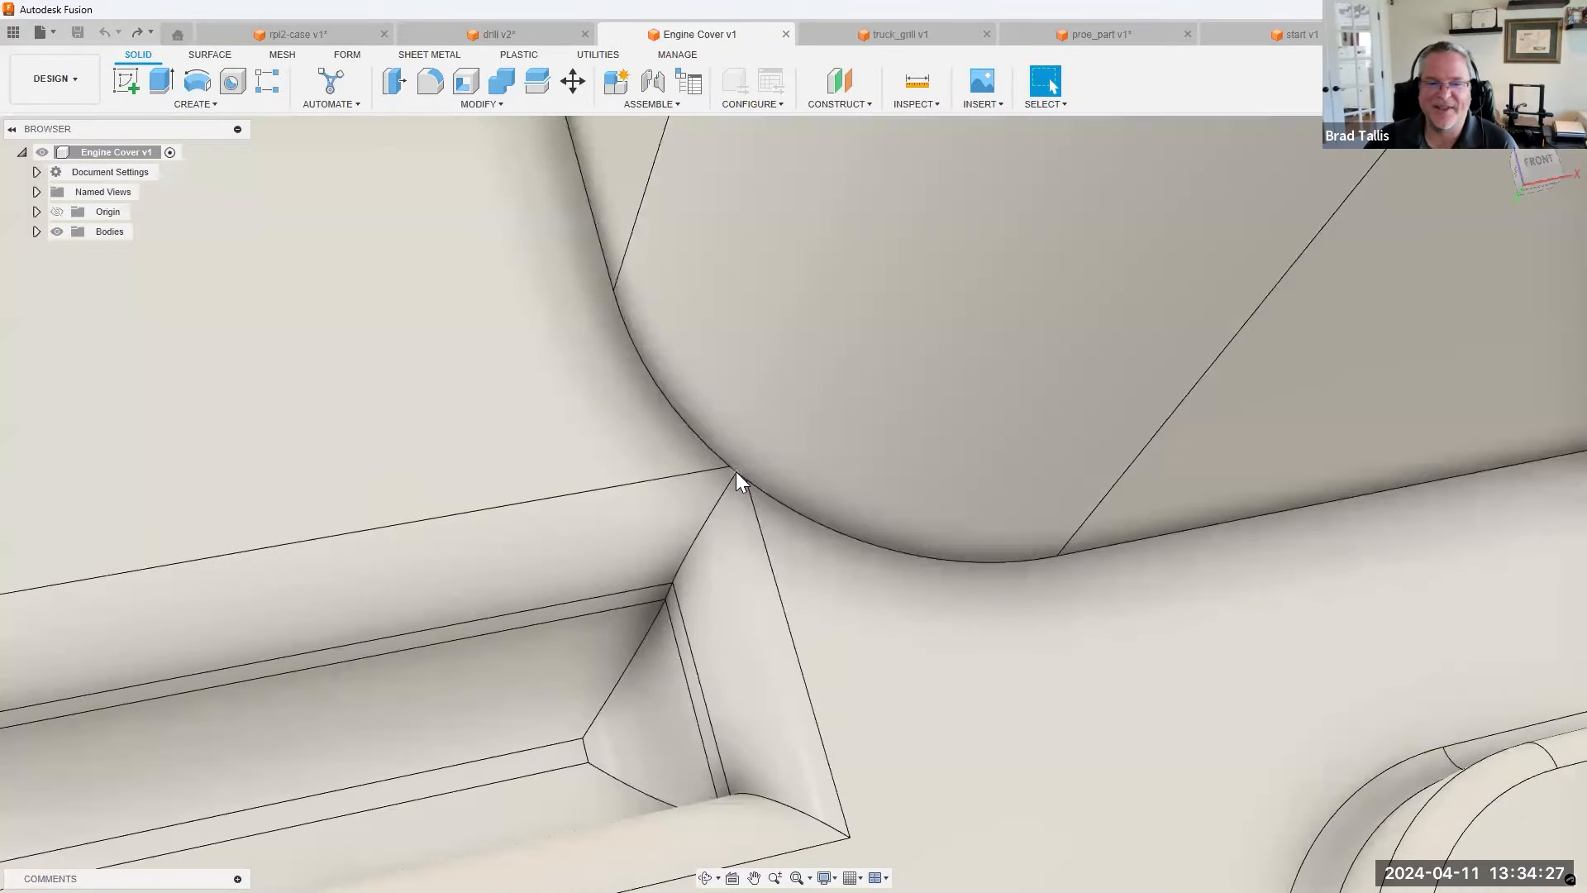
pyautogui.scroll(-2, 738, 471)
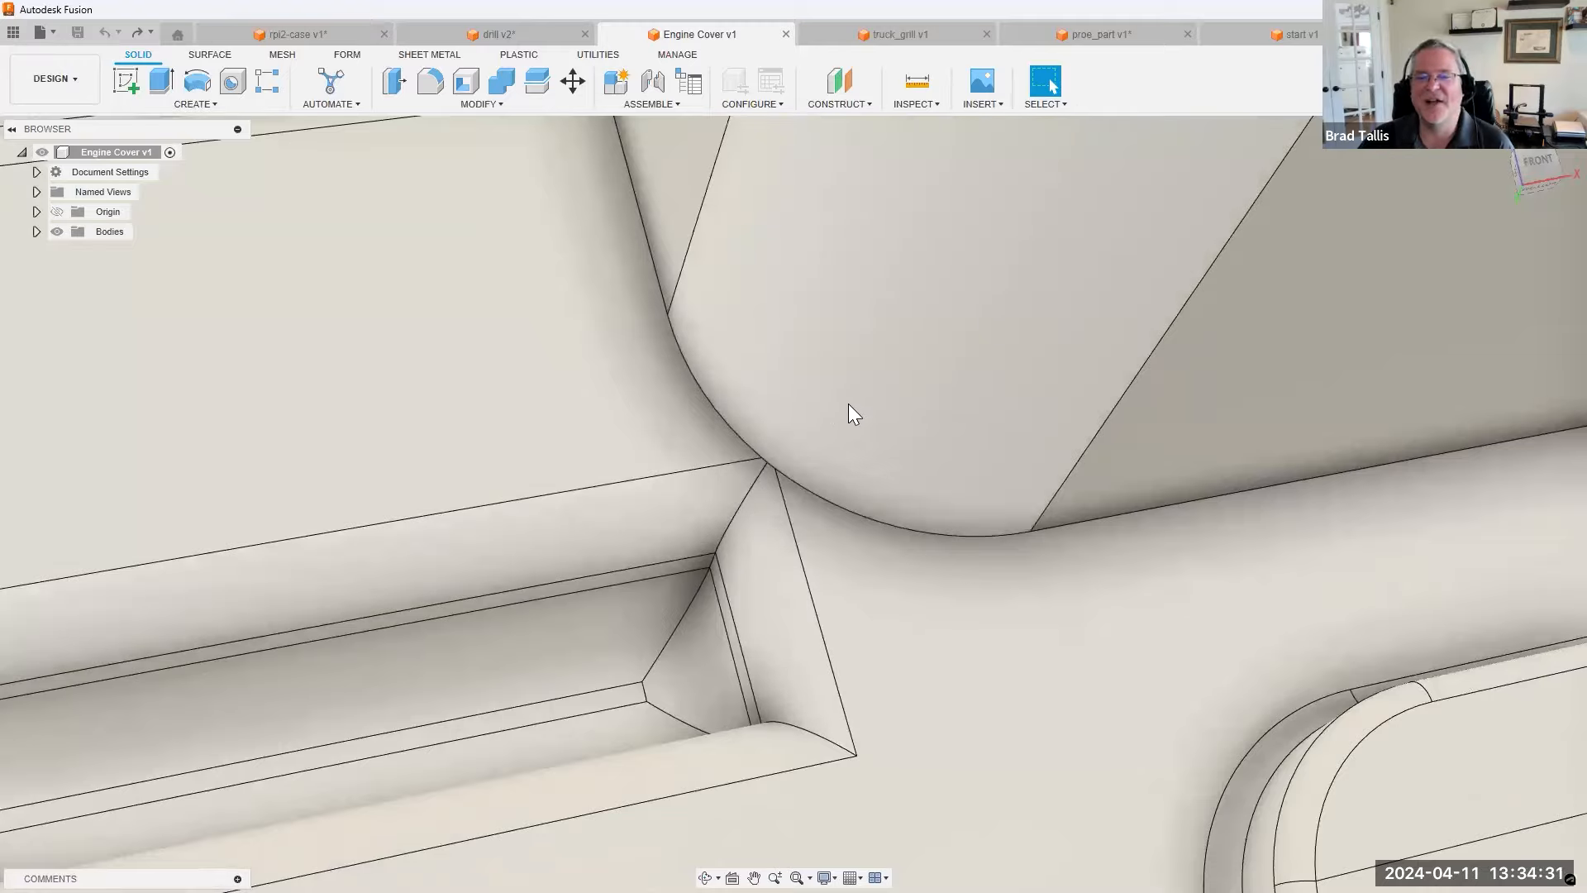
pyautogui.scroll(-1, 792, 475)
pyautogui.scroll(-8, 792, 474)
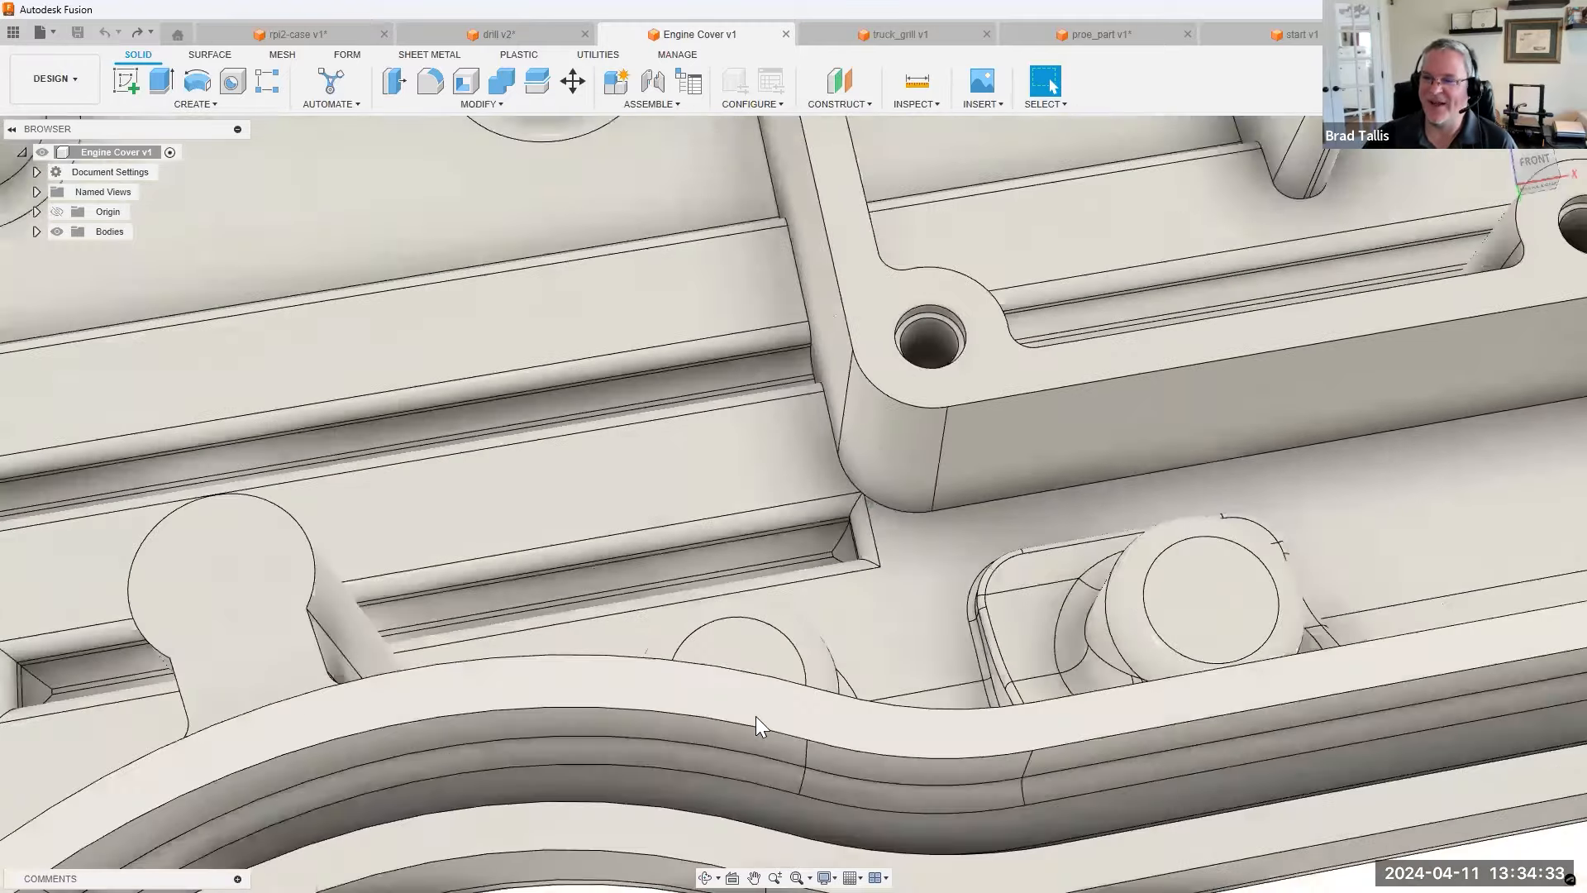
pyautogui.scroll(-8, 761, 725)
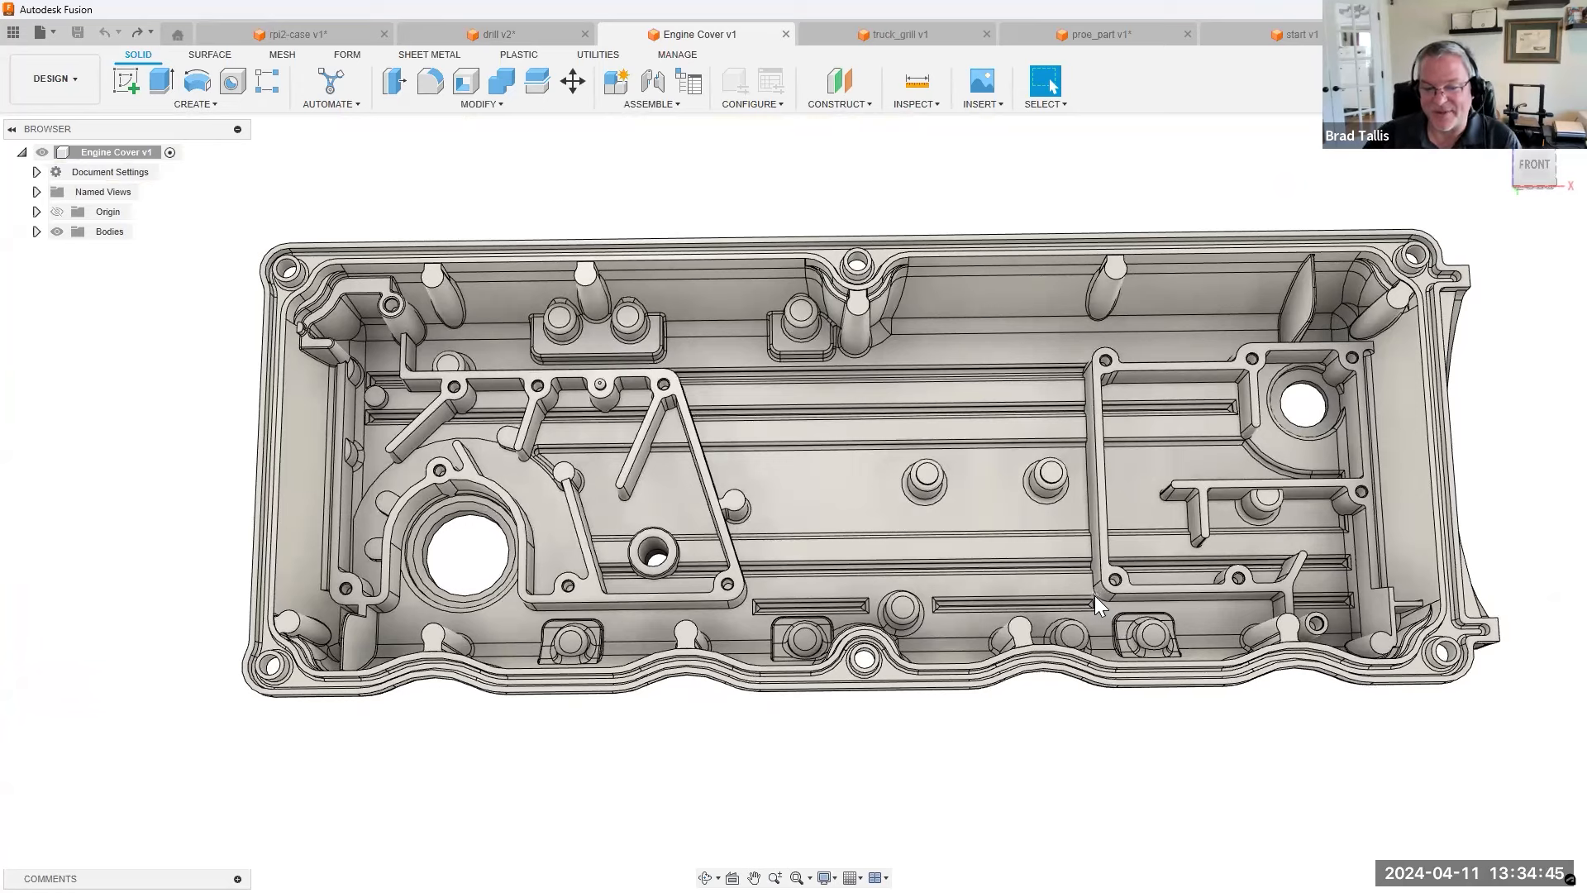
# Step: Delete the four faces of the upper of the two rounded bosses outside the curved wall around the large circular opening
pyautogui.keyDown('shift'); pyautogui.moveTo(958, 648); pyautogui.dragTo(1063, 769, button='middle'); pyautogui.keyUp('shift')
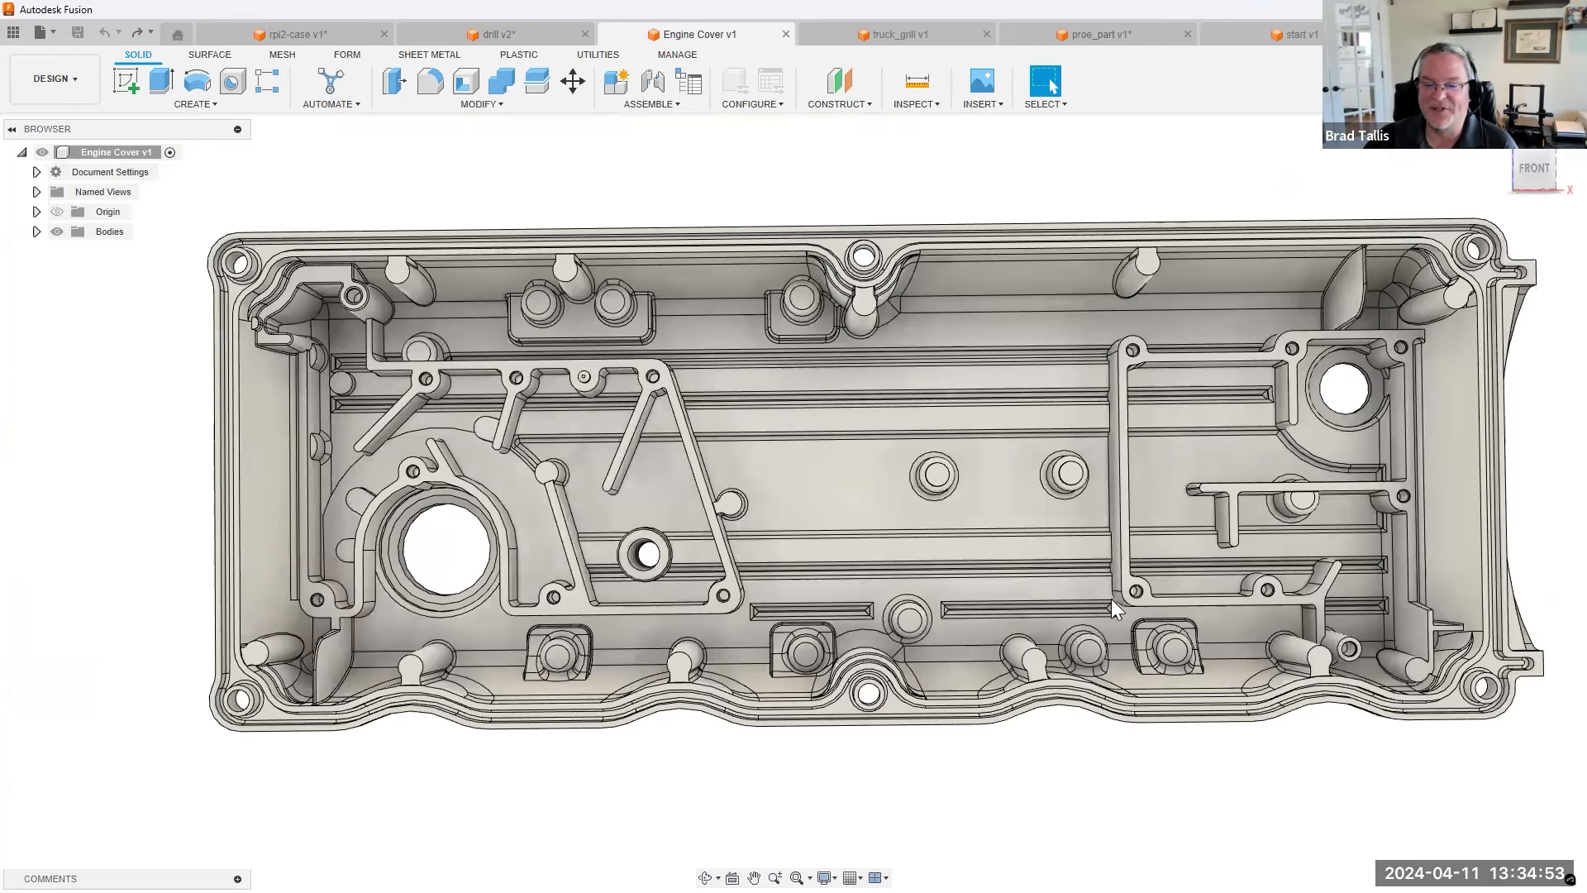
pyautogui.keyDown('shift'); pyautogui.moveTo(1113, 602); pyautogui.dragTo(582, 762, button='middle'); pyautogui.keyUp('shift')
pyautogui.scroll(5, 503, 517)
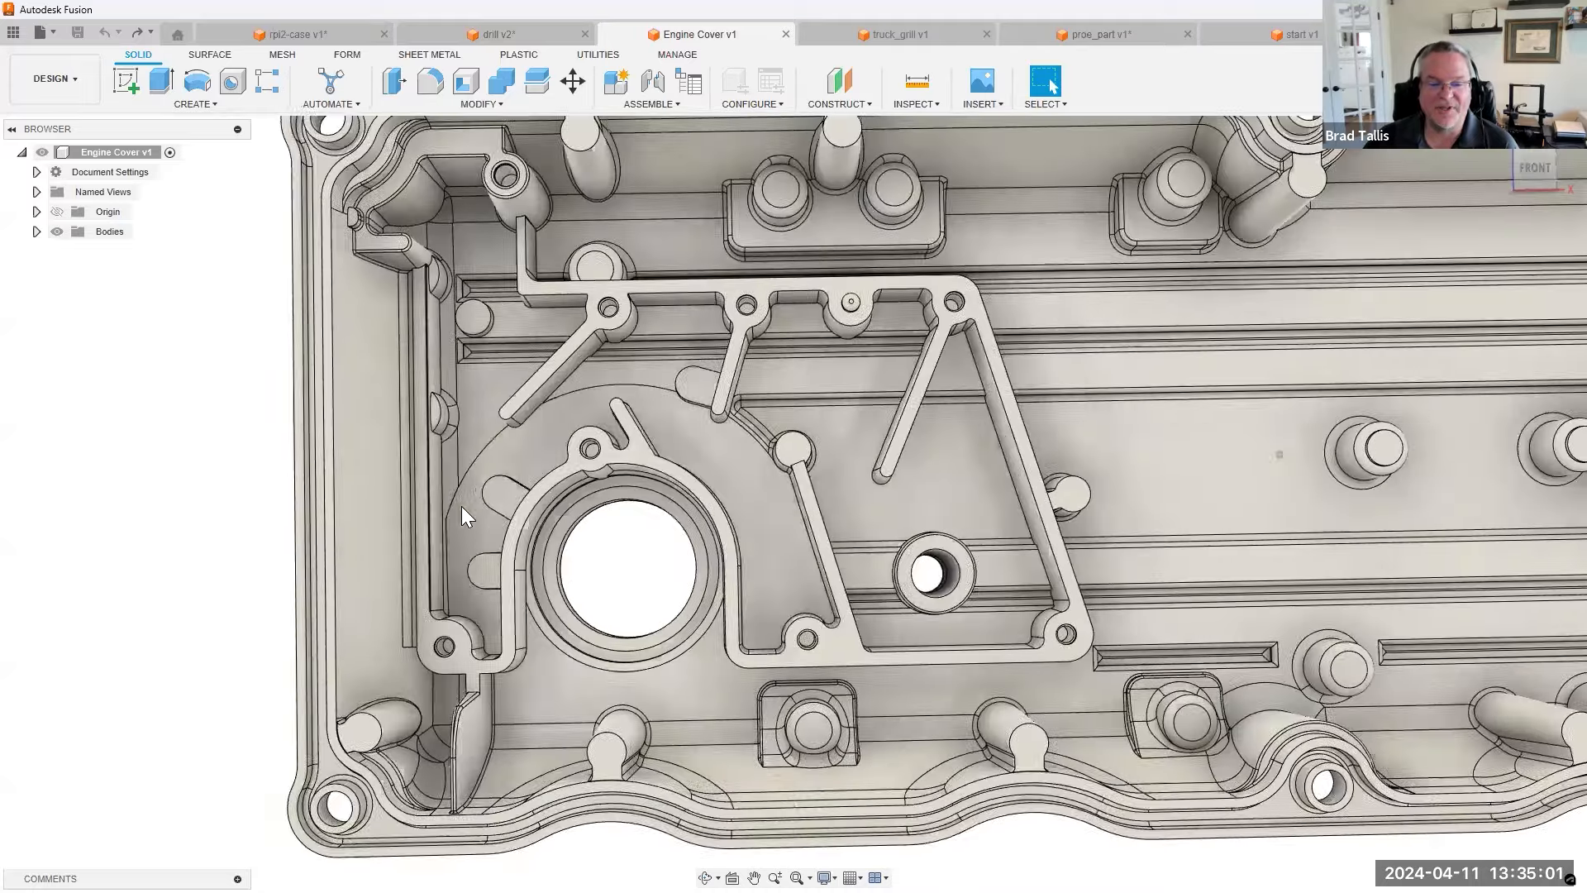
pyautogui.scroll(5, 435, 431)
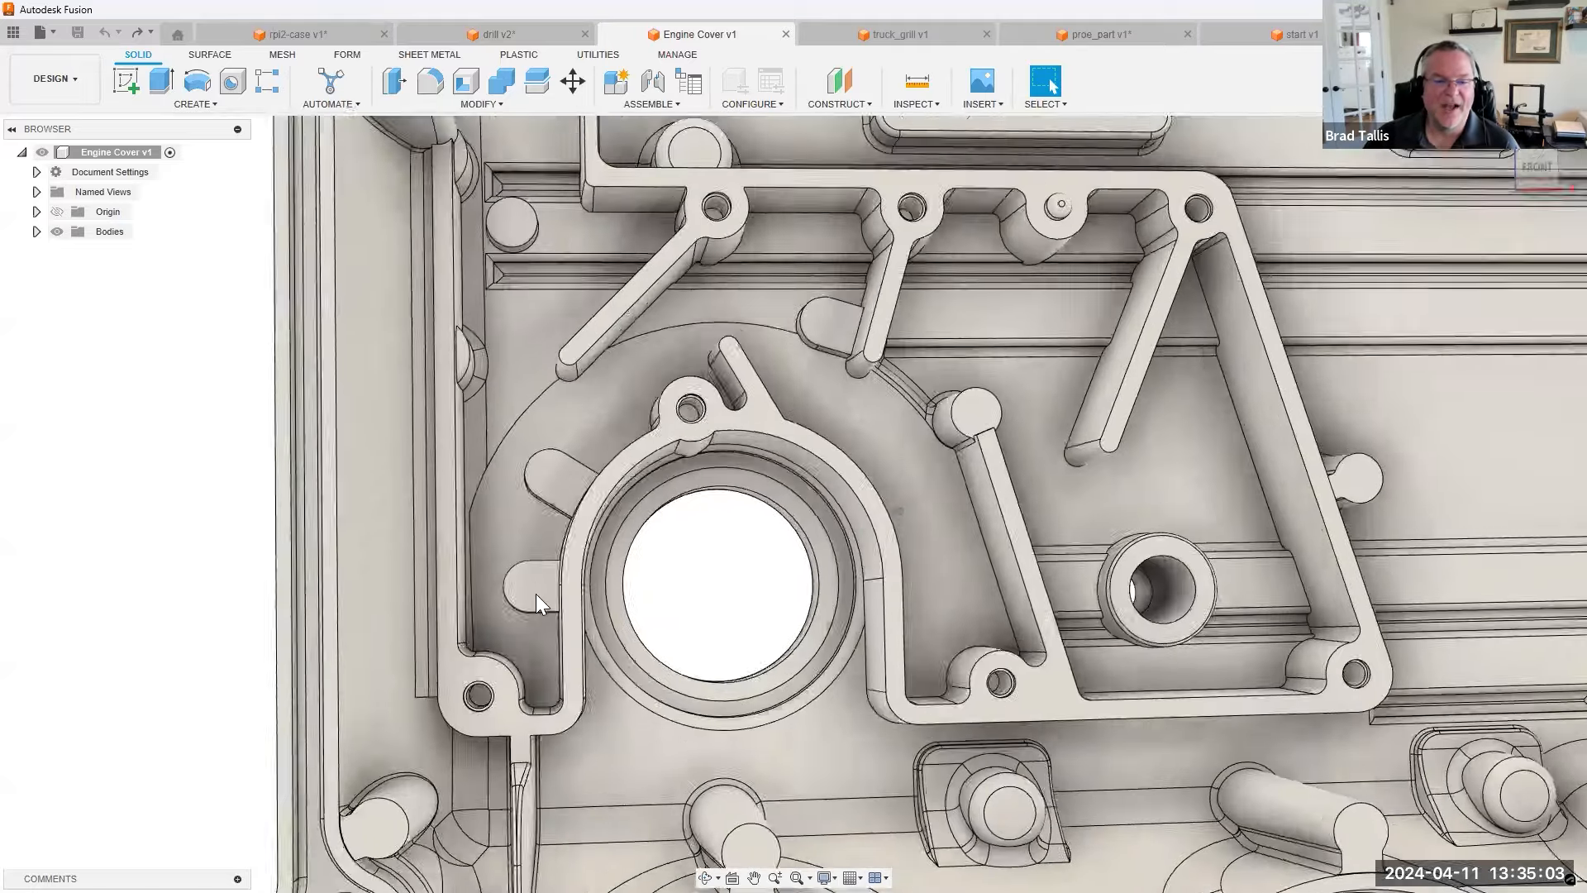
pyautogui.keyDown('shift'); pyautogui.moveTo(547, 542); pyautogui.dragTo(534, 602, button='middle'); pyautogui.keyUp('shift')
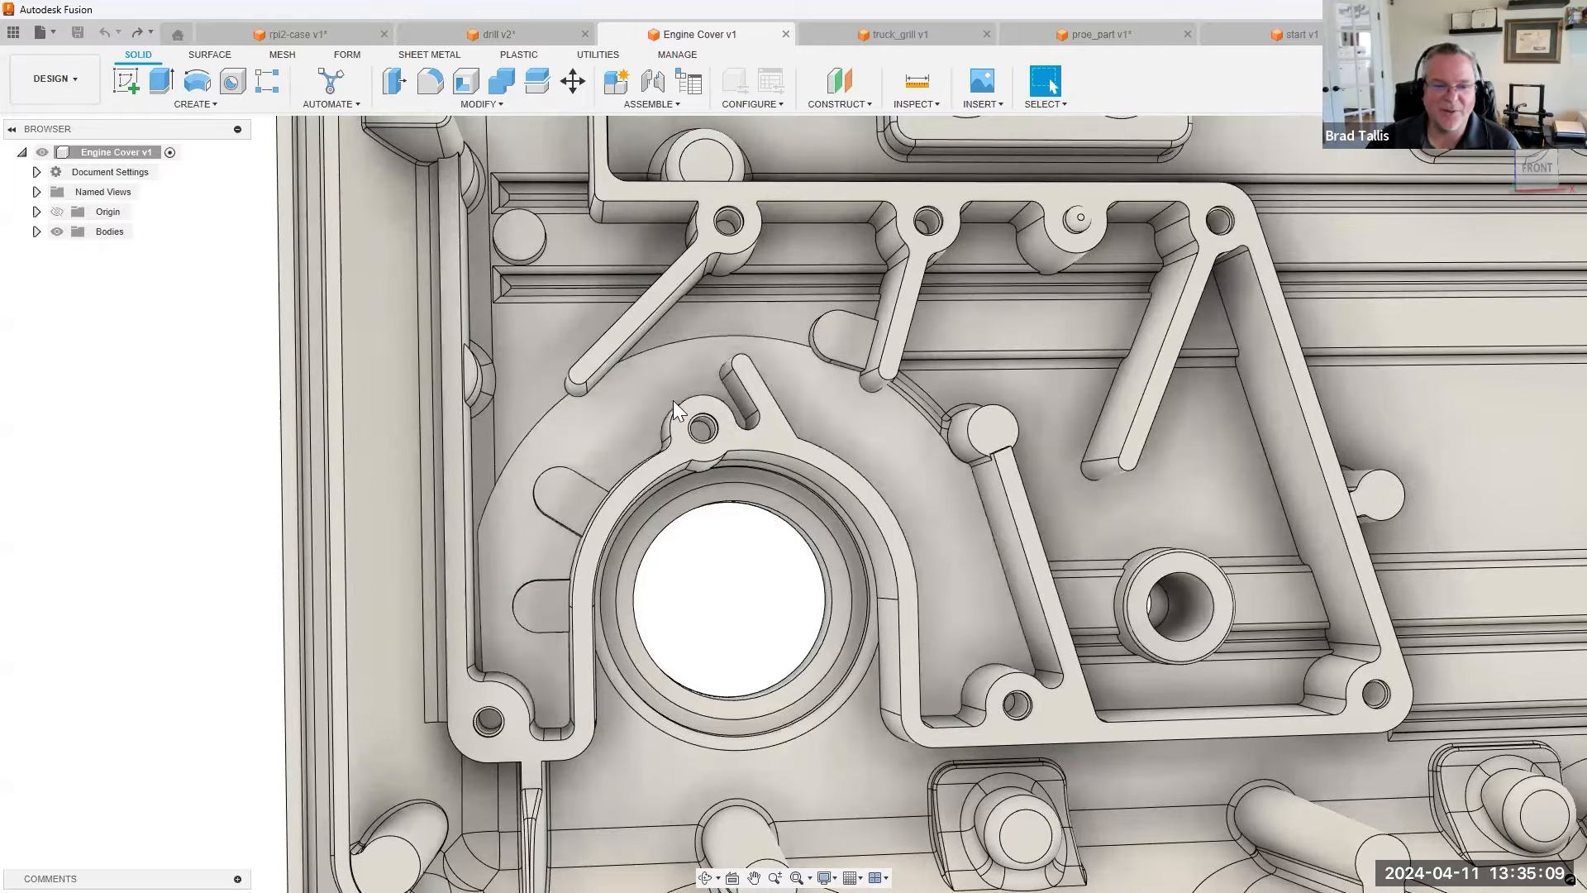
pyautogui.keyDown('shift'); pyautogui.moveTo(919, 522); pyautogui.dragTo(285, 423, button='middle'); pyautogui.keyUp('shift')
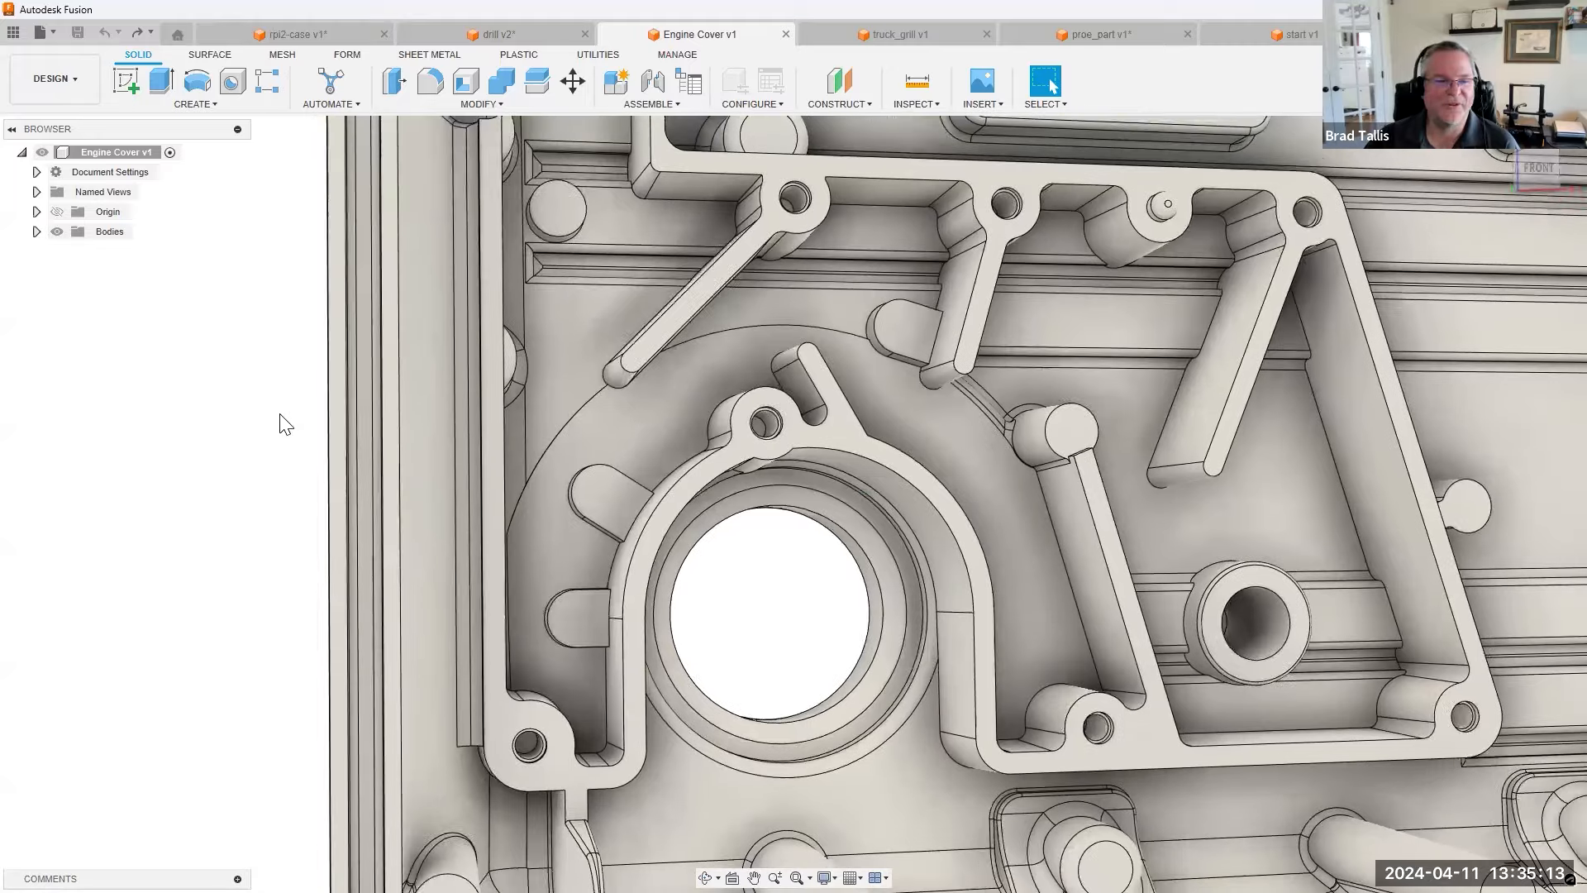
pyautogui.press('Delete')
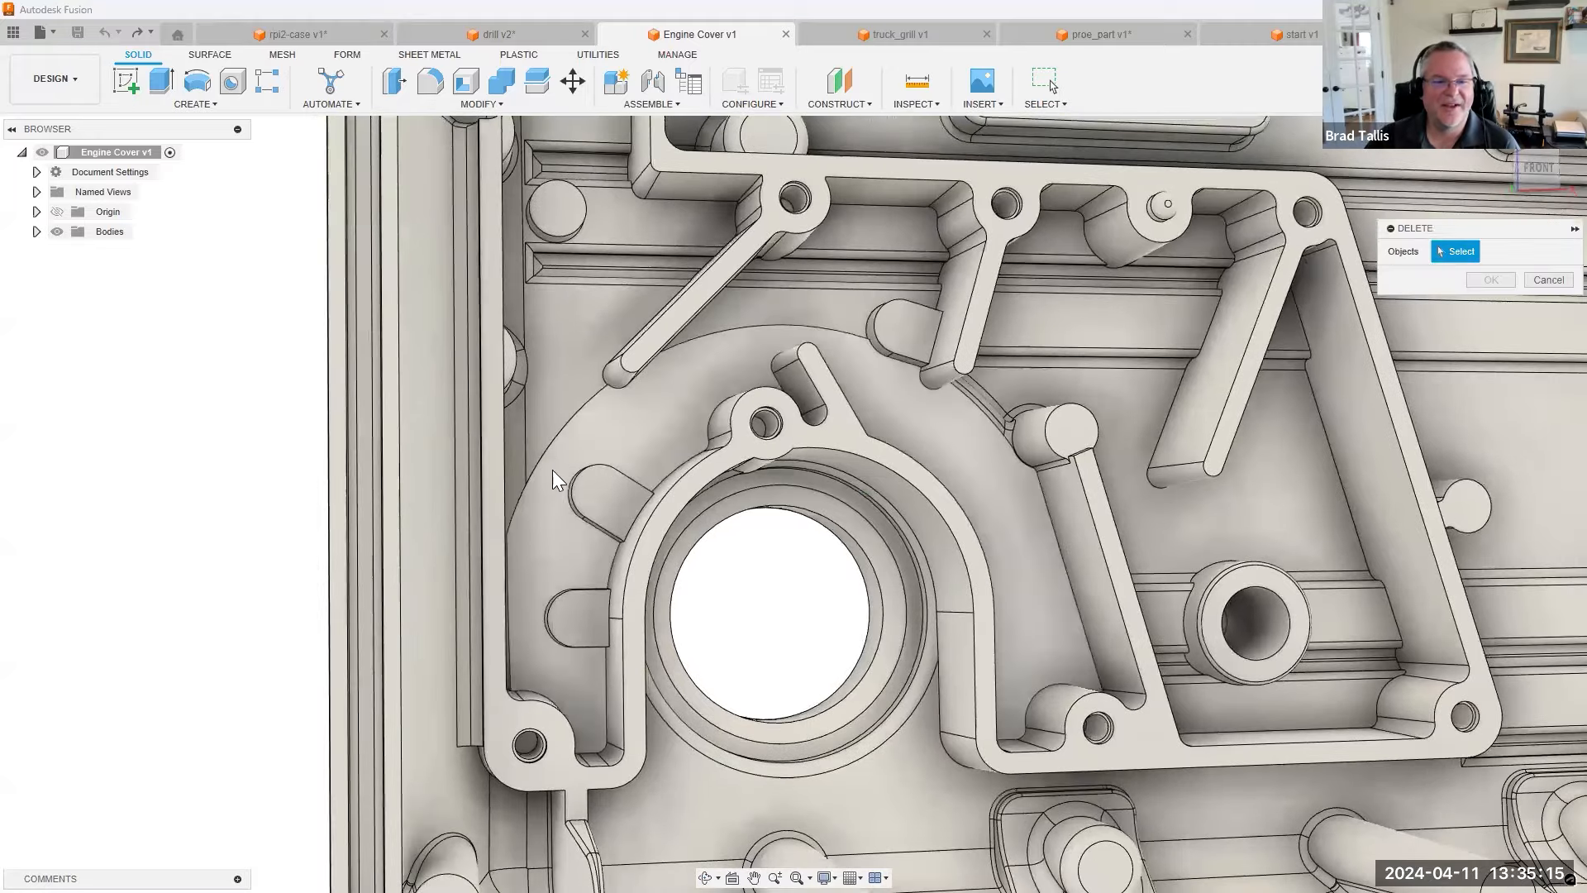
pyautogui.moveTo(554, 454); pyautogui.dragTo(670, 550)
pyautogui.keyDown('shift'); pyautogui.moveTo(728, 649); pyautogui.dragTo(731, 655, button='middle'); pyautogui.keyUp('shift')
pyautogui.keyDown('shift'); pyautogui.moveTo(595, 590); pyautogui.dragTo(1484, 281, button='middle'); pyautogui.keyUp('shift')
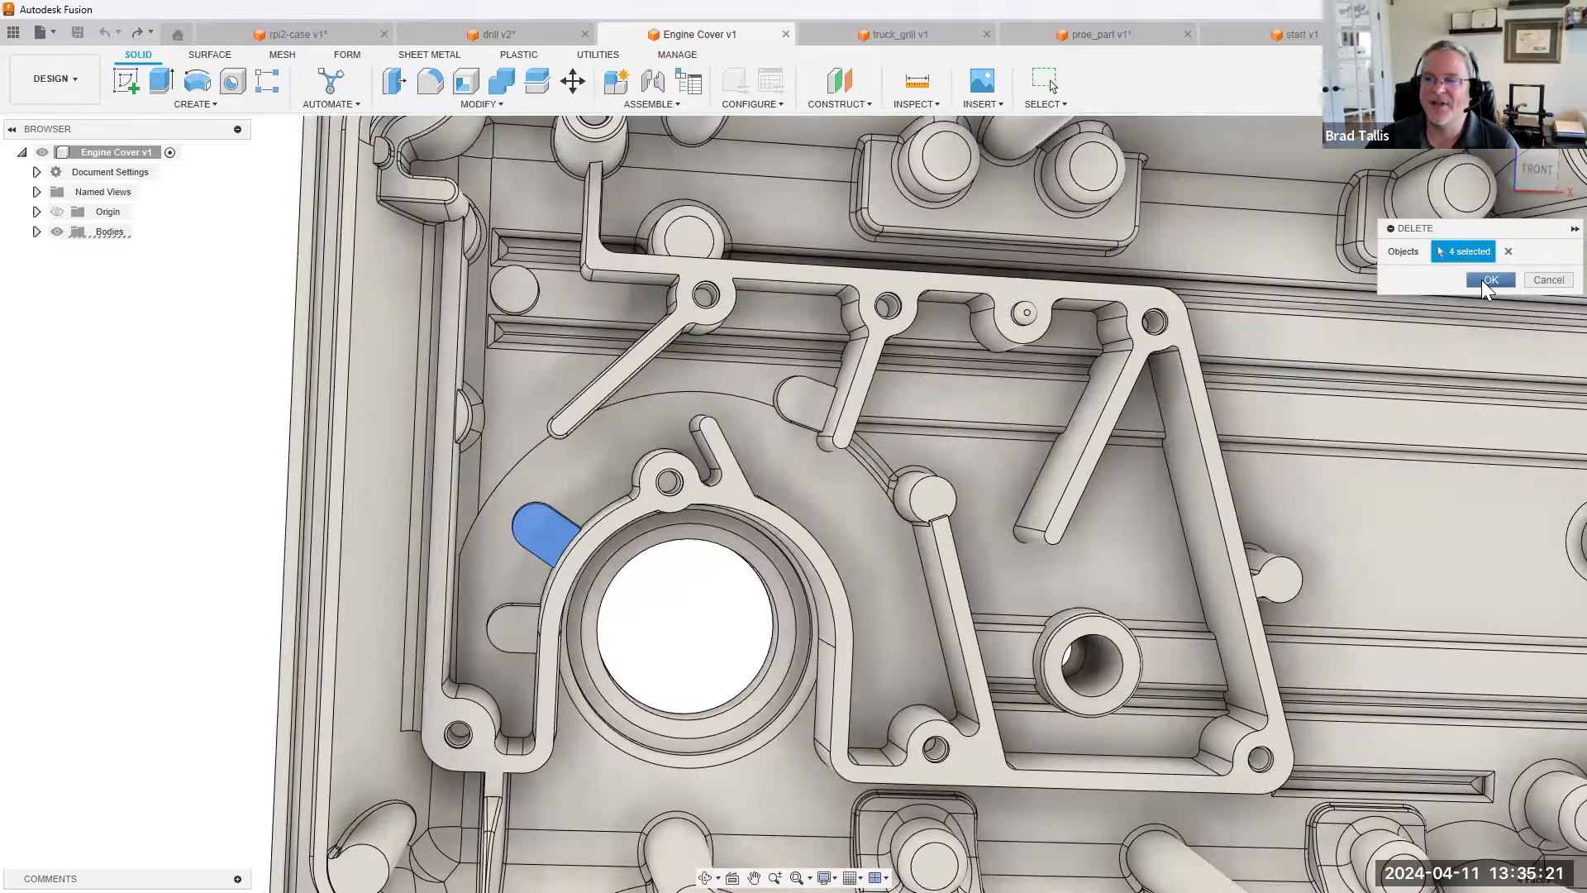
pyautogui.click(1490, 279)
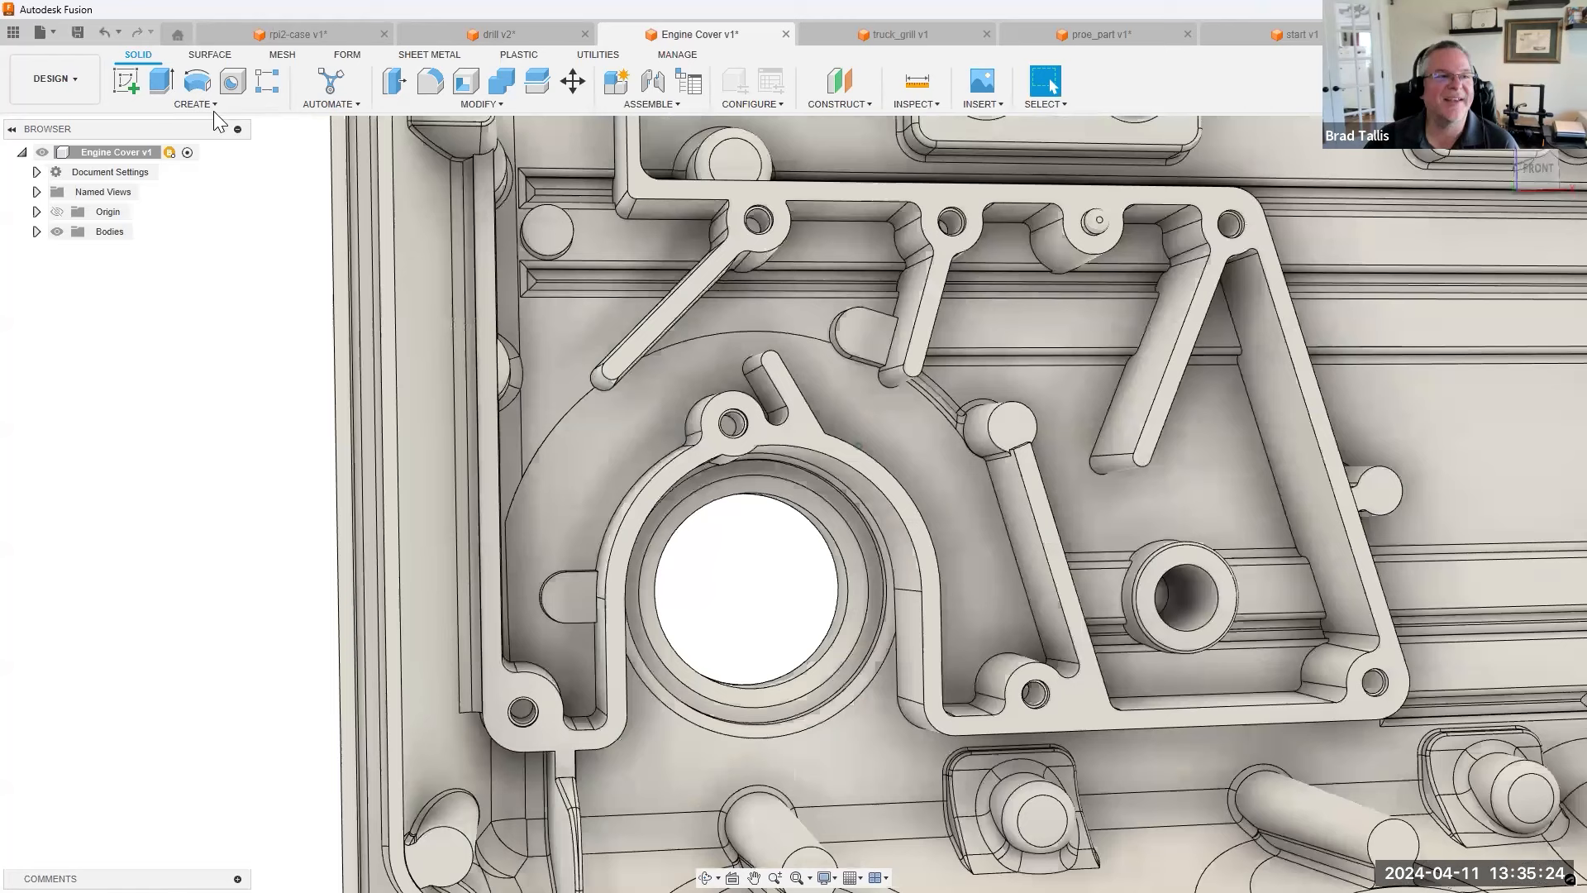
# Step: Start a circular pattern of the faces of the small rounded boss beside the curved wall, using the large round opening as the axis
pyautogui.click(209, 108)
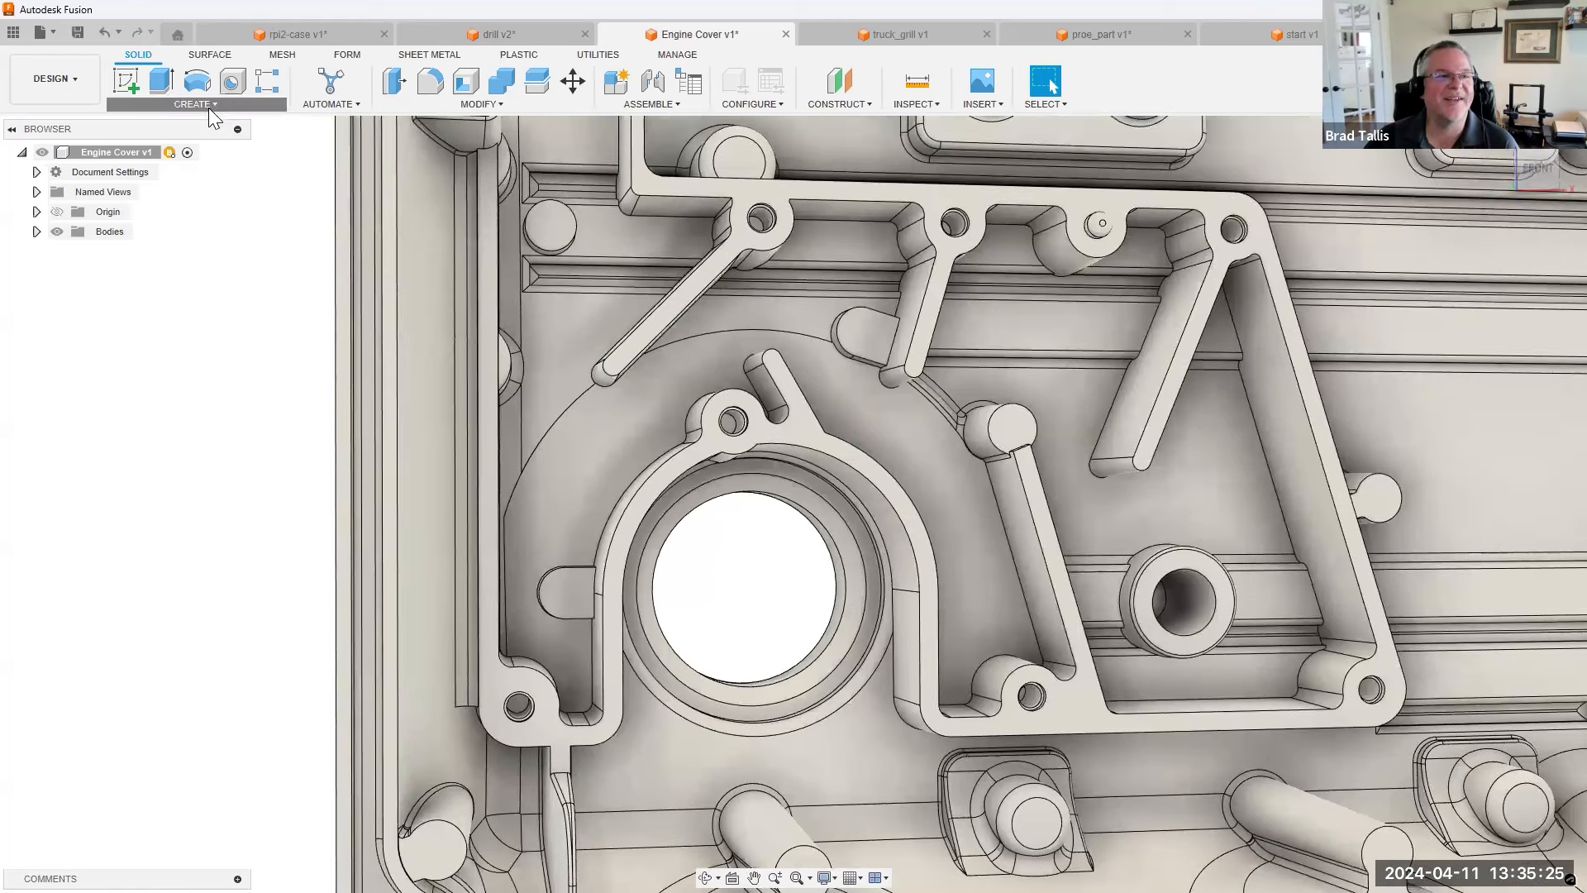
pyautogui.moveTo(179, 419)
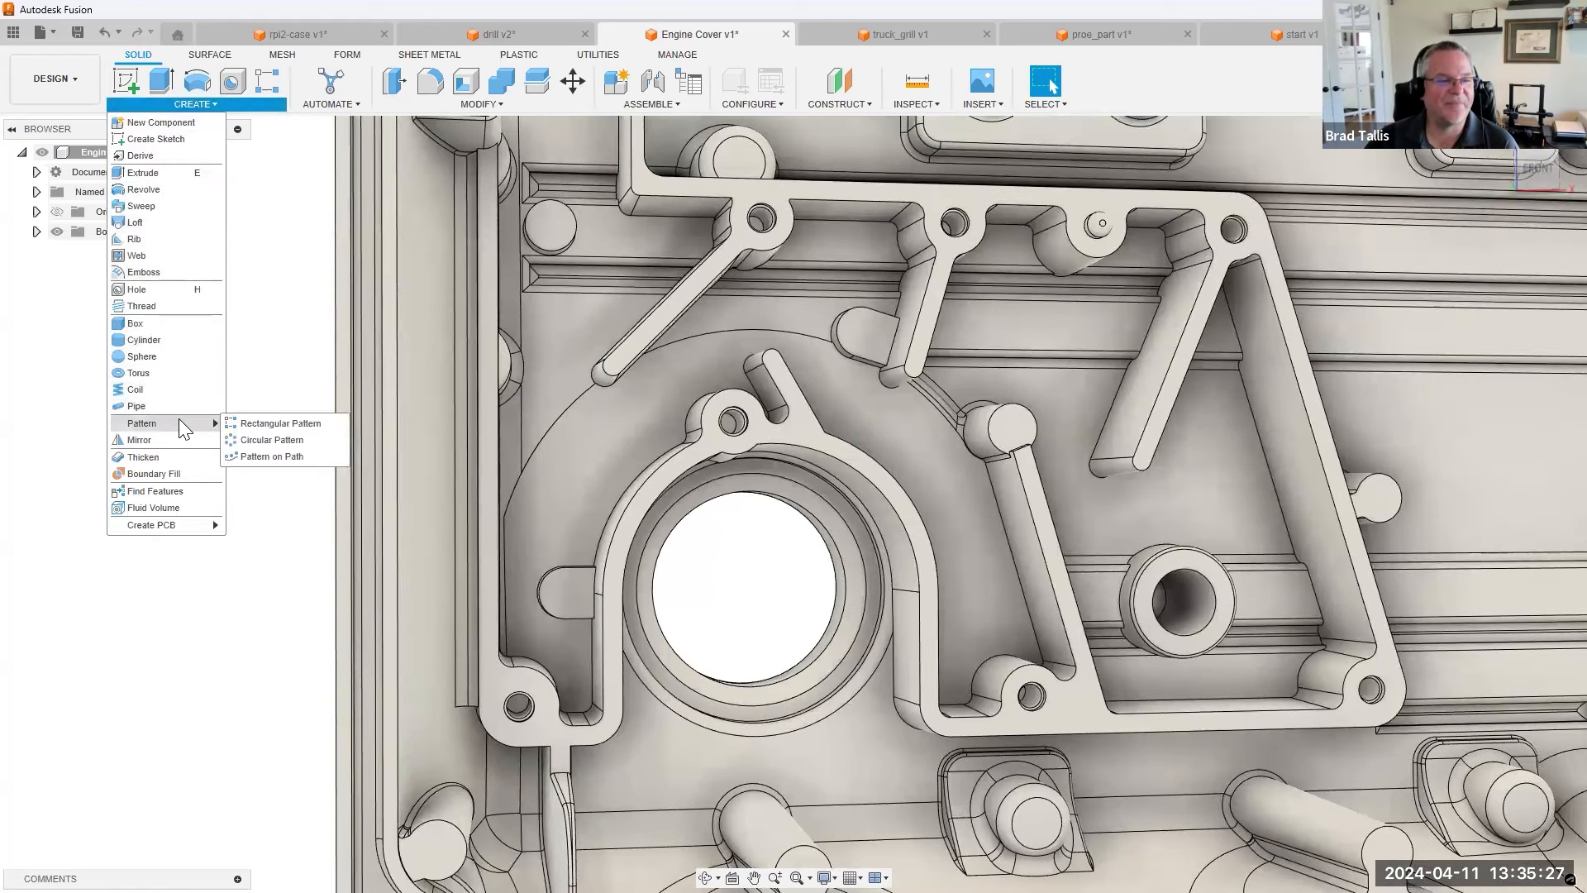
pyautogui.click(253, 433)
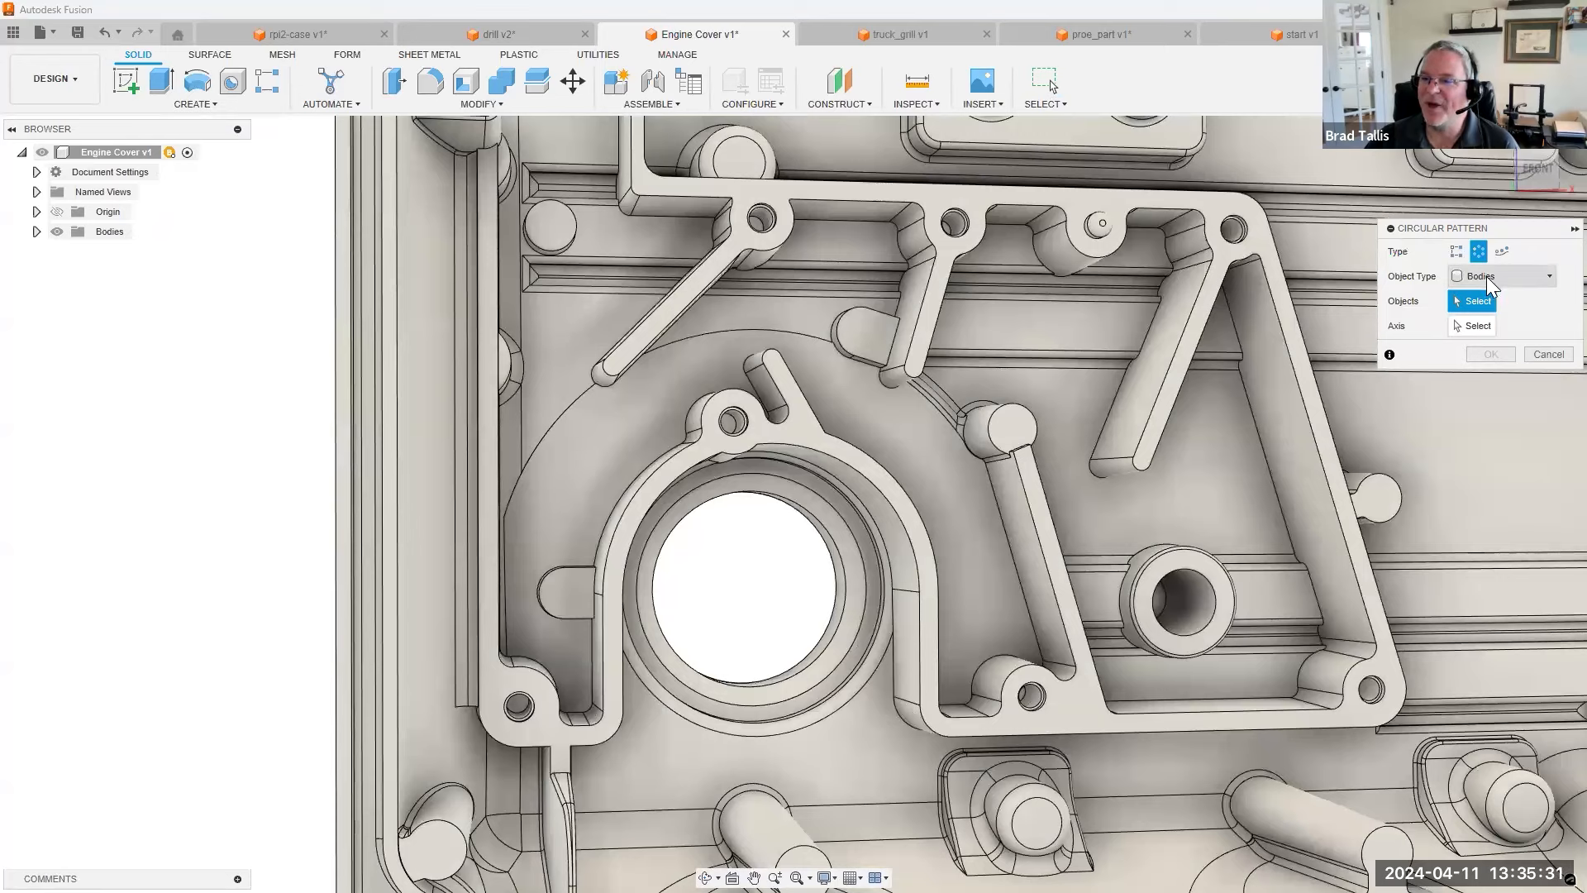
pyautogui.click(1487, 284)
pyautogui.click(1479, 301)
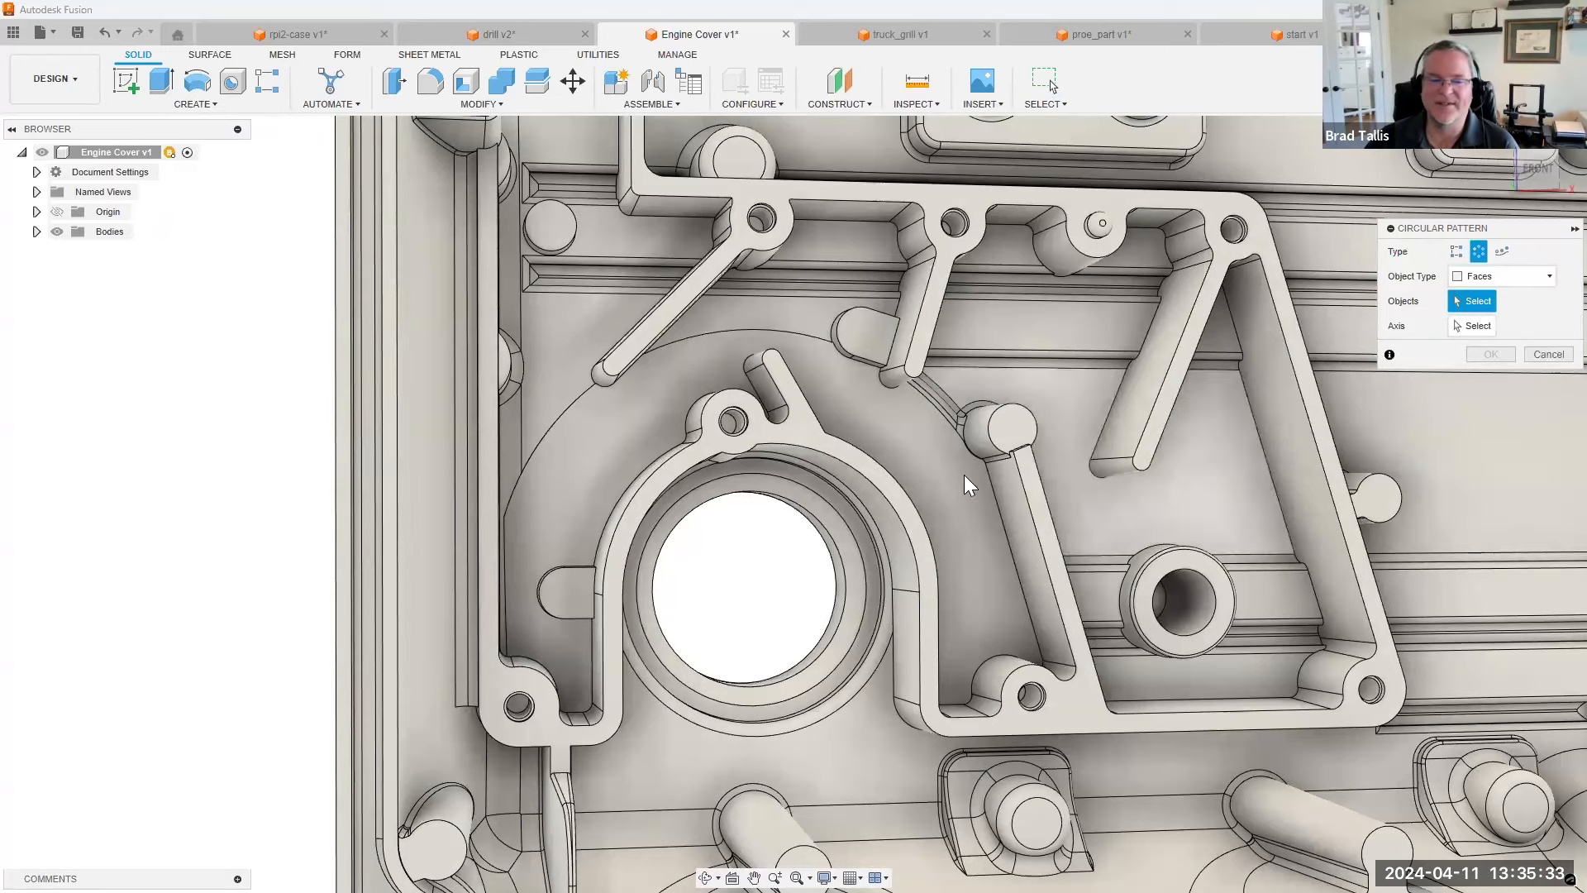
pyautogui.click(591, 599)
pyautogui.keyDown('shift'); pyautogui.moveTo(730, 627); pyautogui.dragTo(638, 541, button='middle'); pyautogui.keyUp('shift')
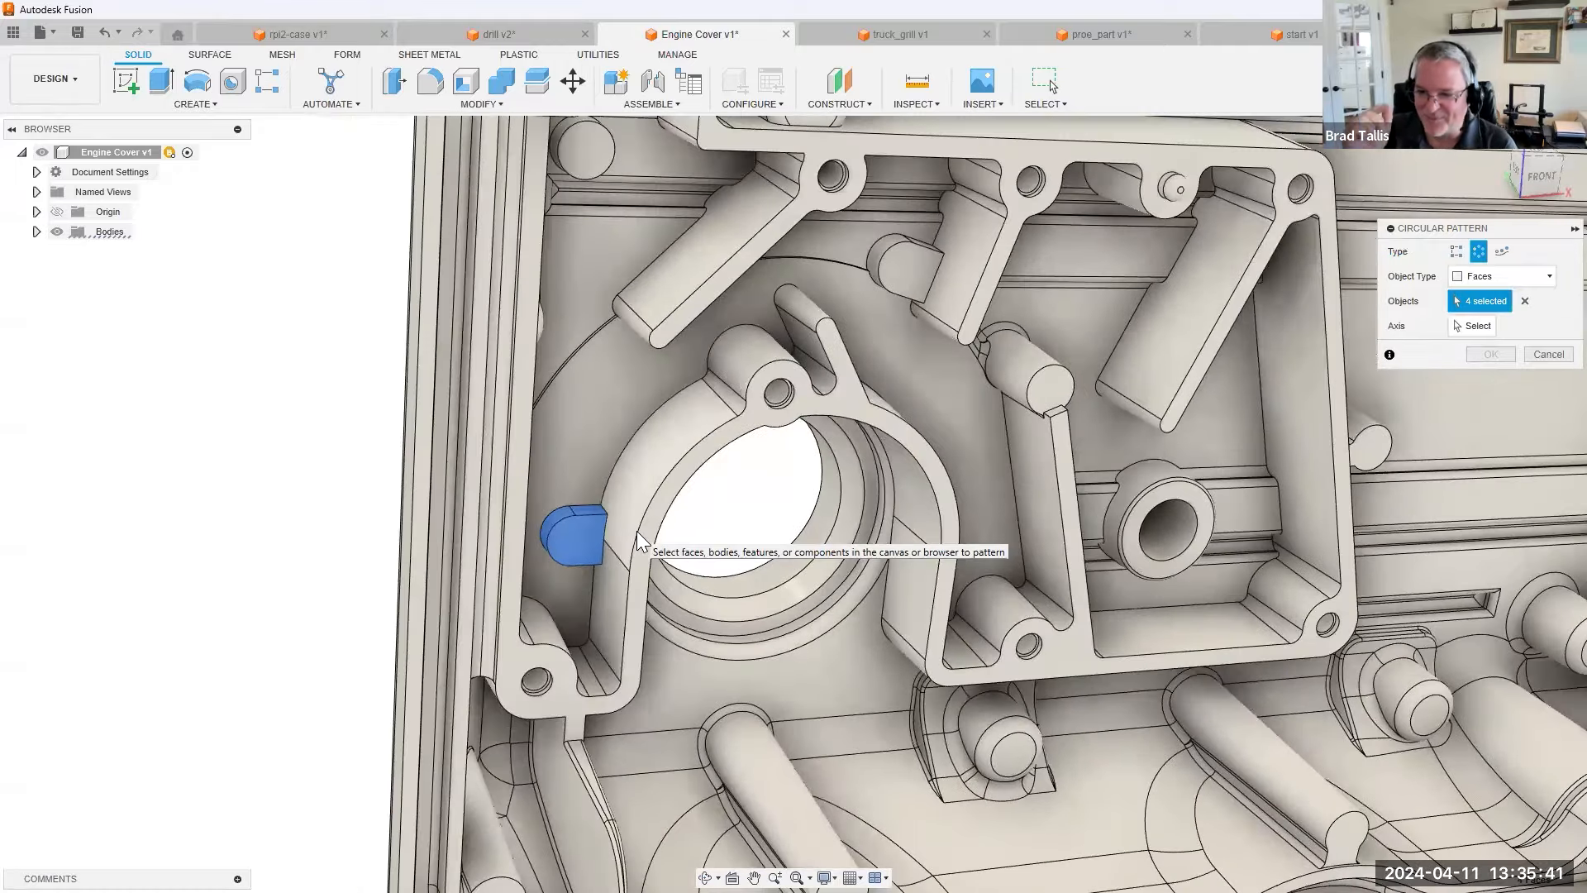
pyautogui.keyDown('shift'); pyautogui.moveTo(638, 542); pyautogui.dragTo(814, 668, button='middle'); pyautogui.keyUp('shift')
pyautogui.click(715, 473)
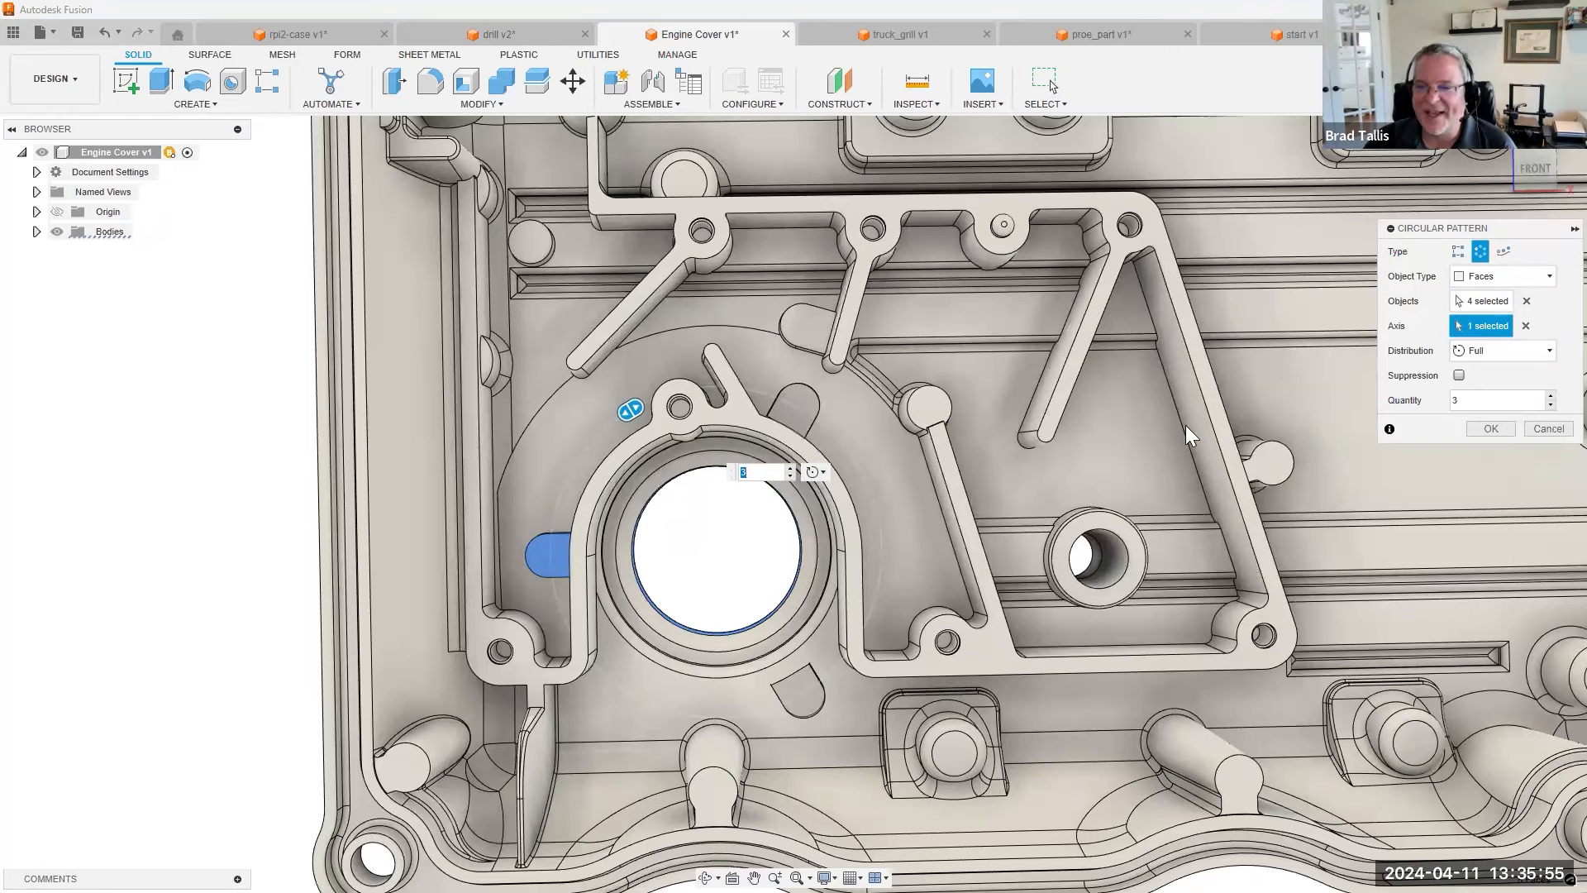
# Step: Set the circular pattern to a partial distribution over 180 degrees with a quantity of 5
pyautogui.click(1509, 356)
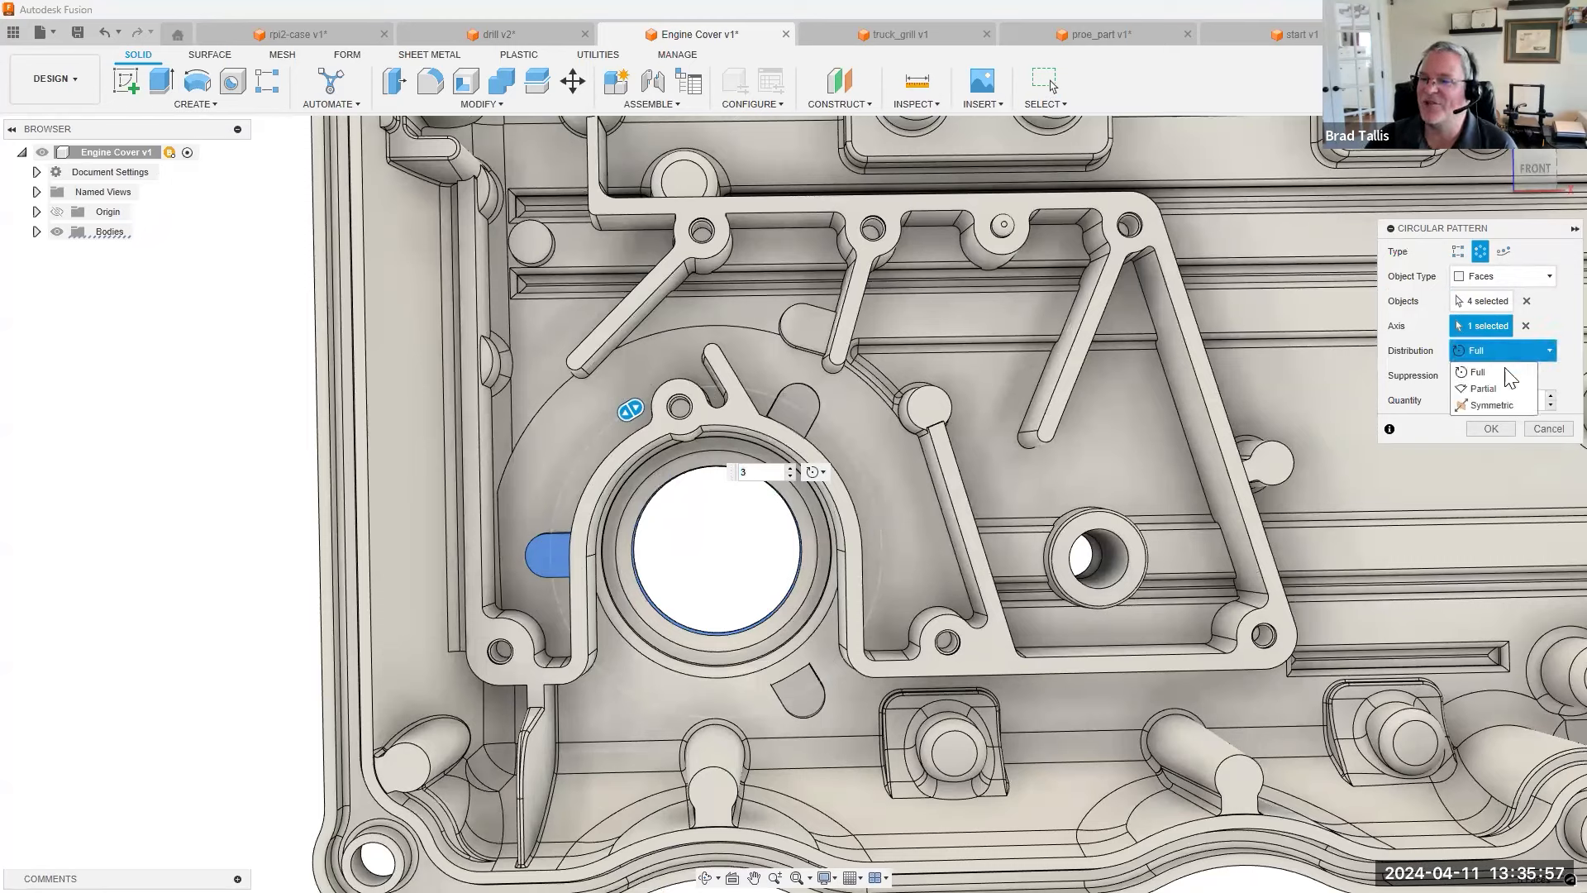
pyautogui.click(1493, 388)
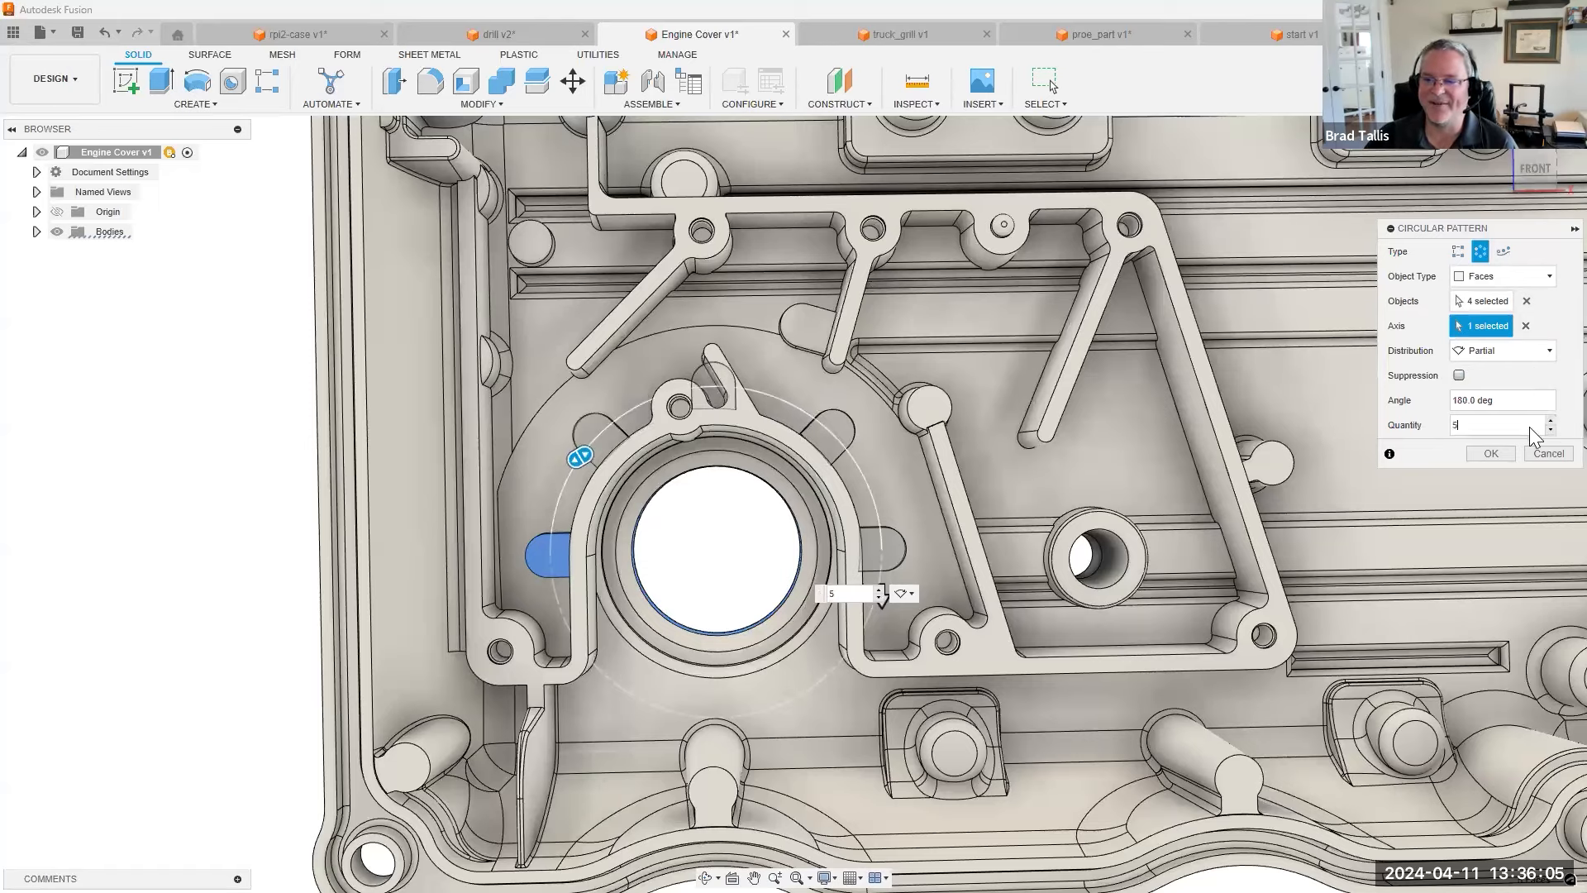
pyautogui.scroll(1, 787, 405)
pyautogui.scroll(2, 786, 405)
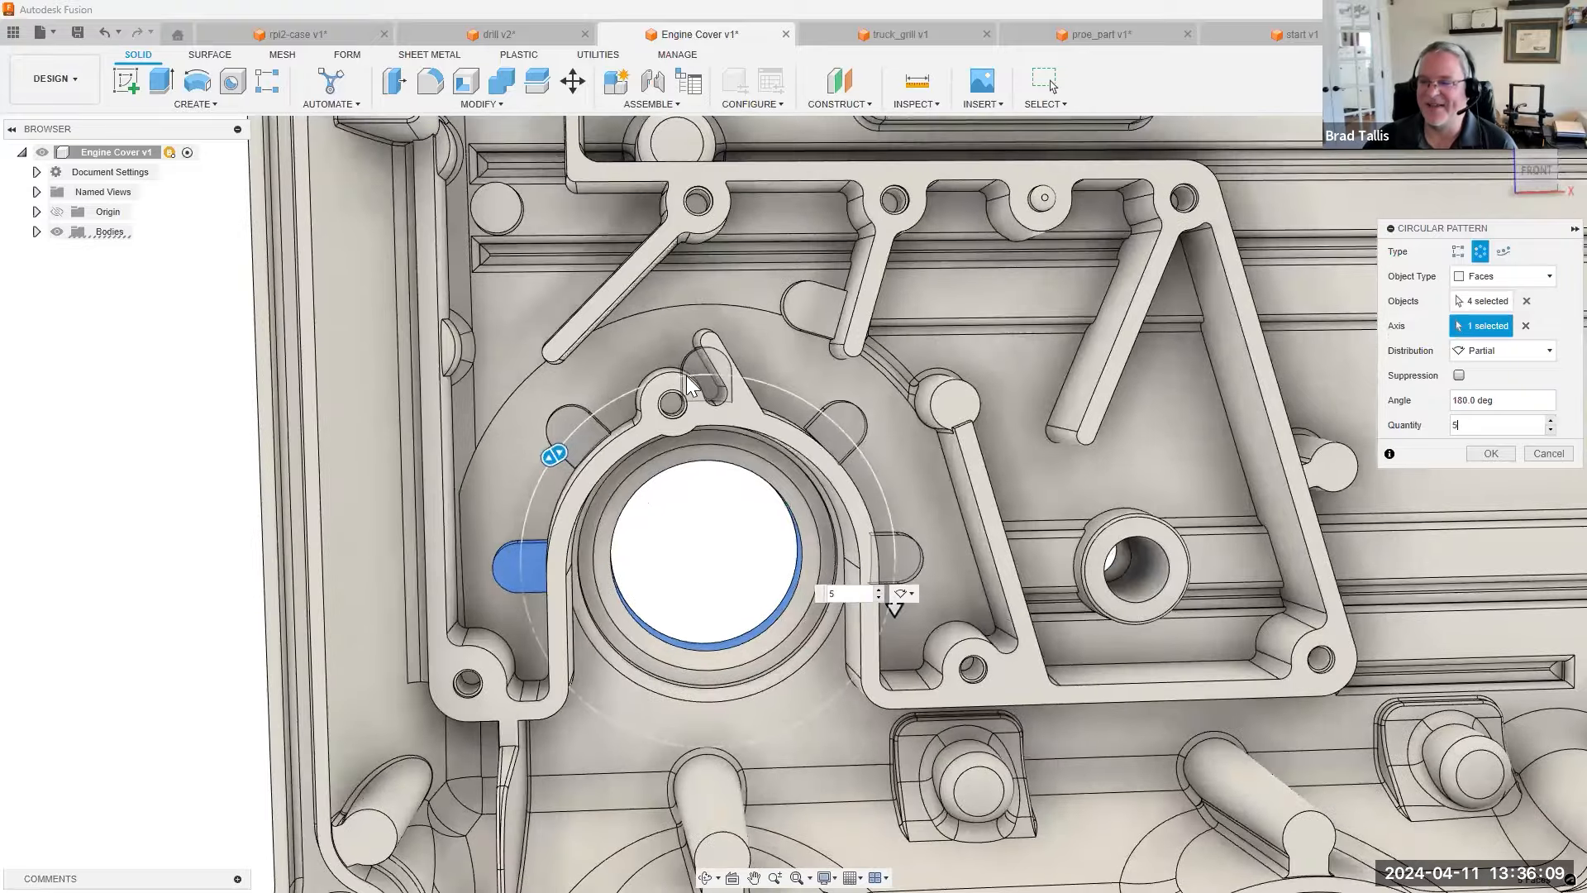
pyautogui.scroll(2, 699, 380)
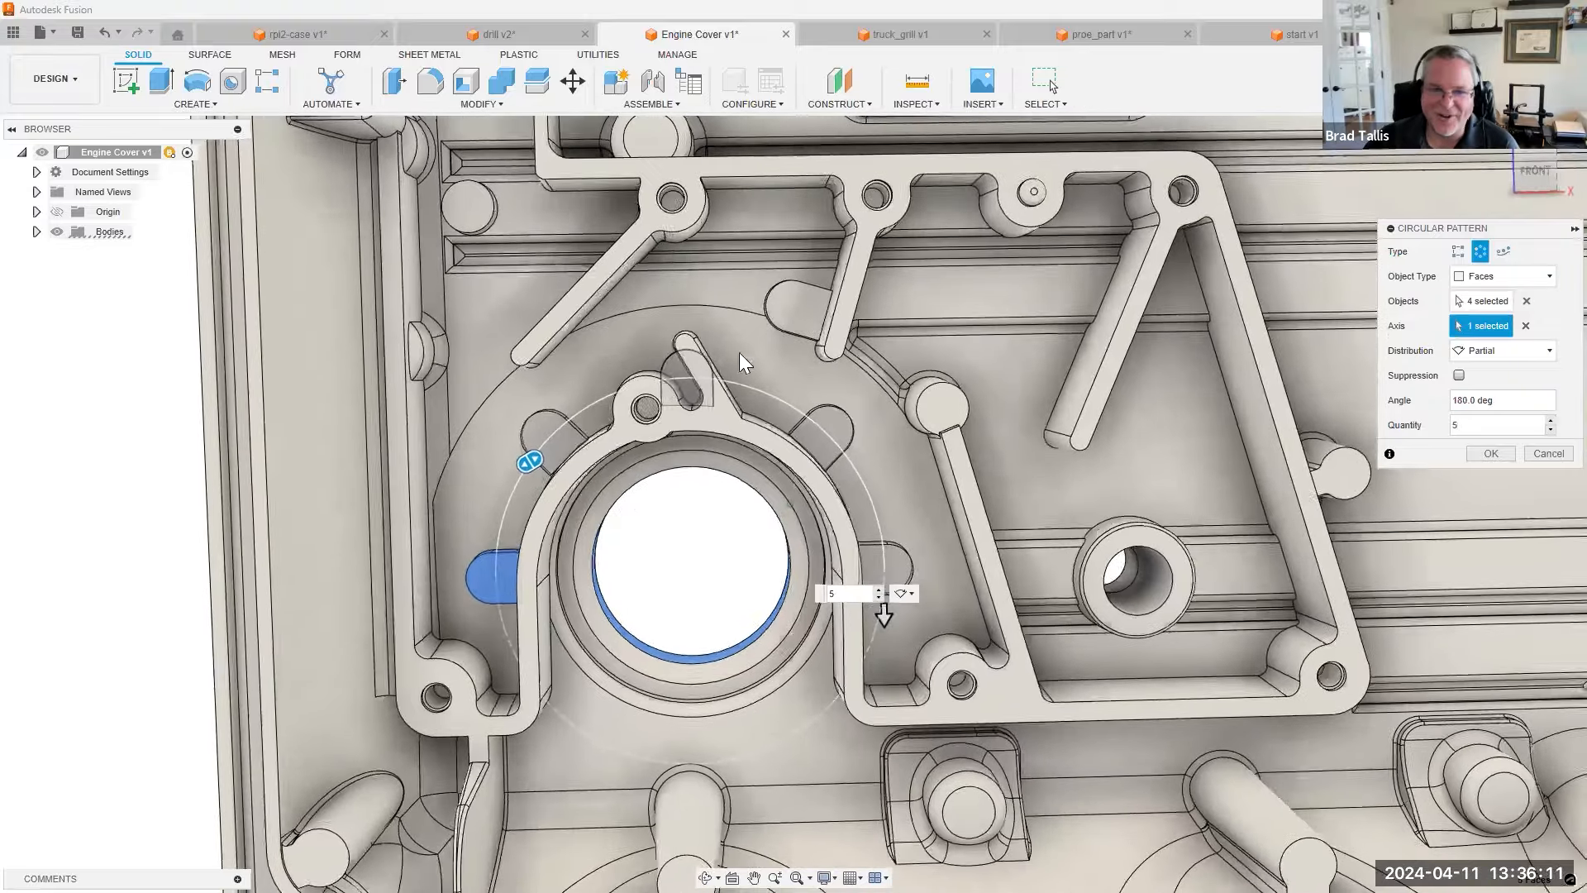
pyautogui.scroll(-1, 764, 364)
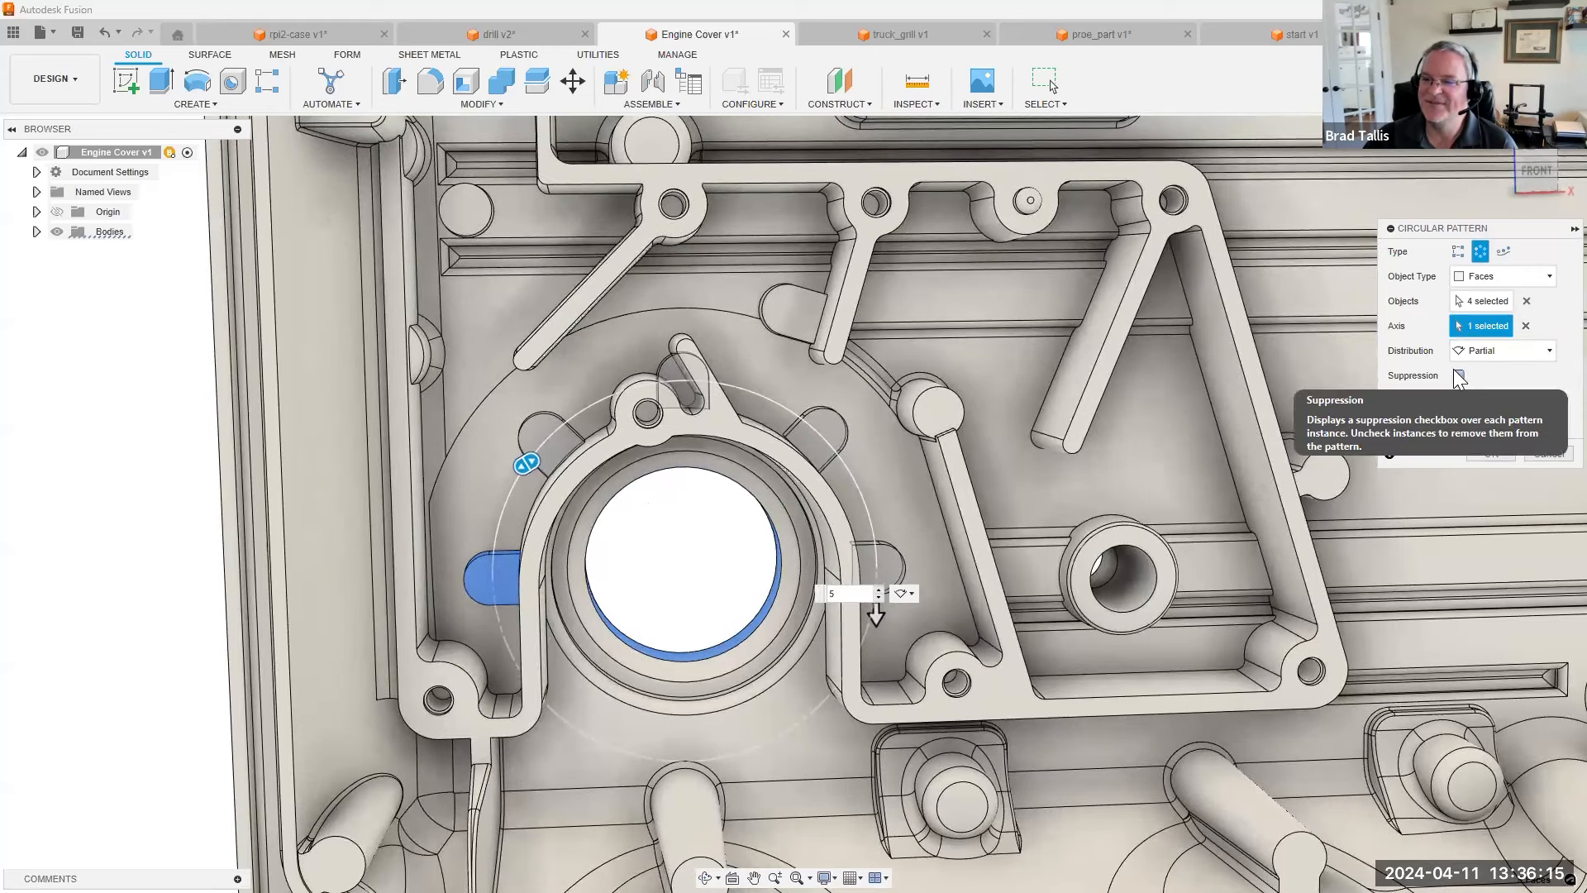
# Step: Suppress the middle pattern instance that overlaps the small angled rib and complete the circular pattern
pyautogui.click(1459, 376)
pyautogui.scroll(1, 852, 479)
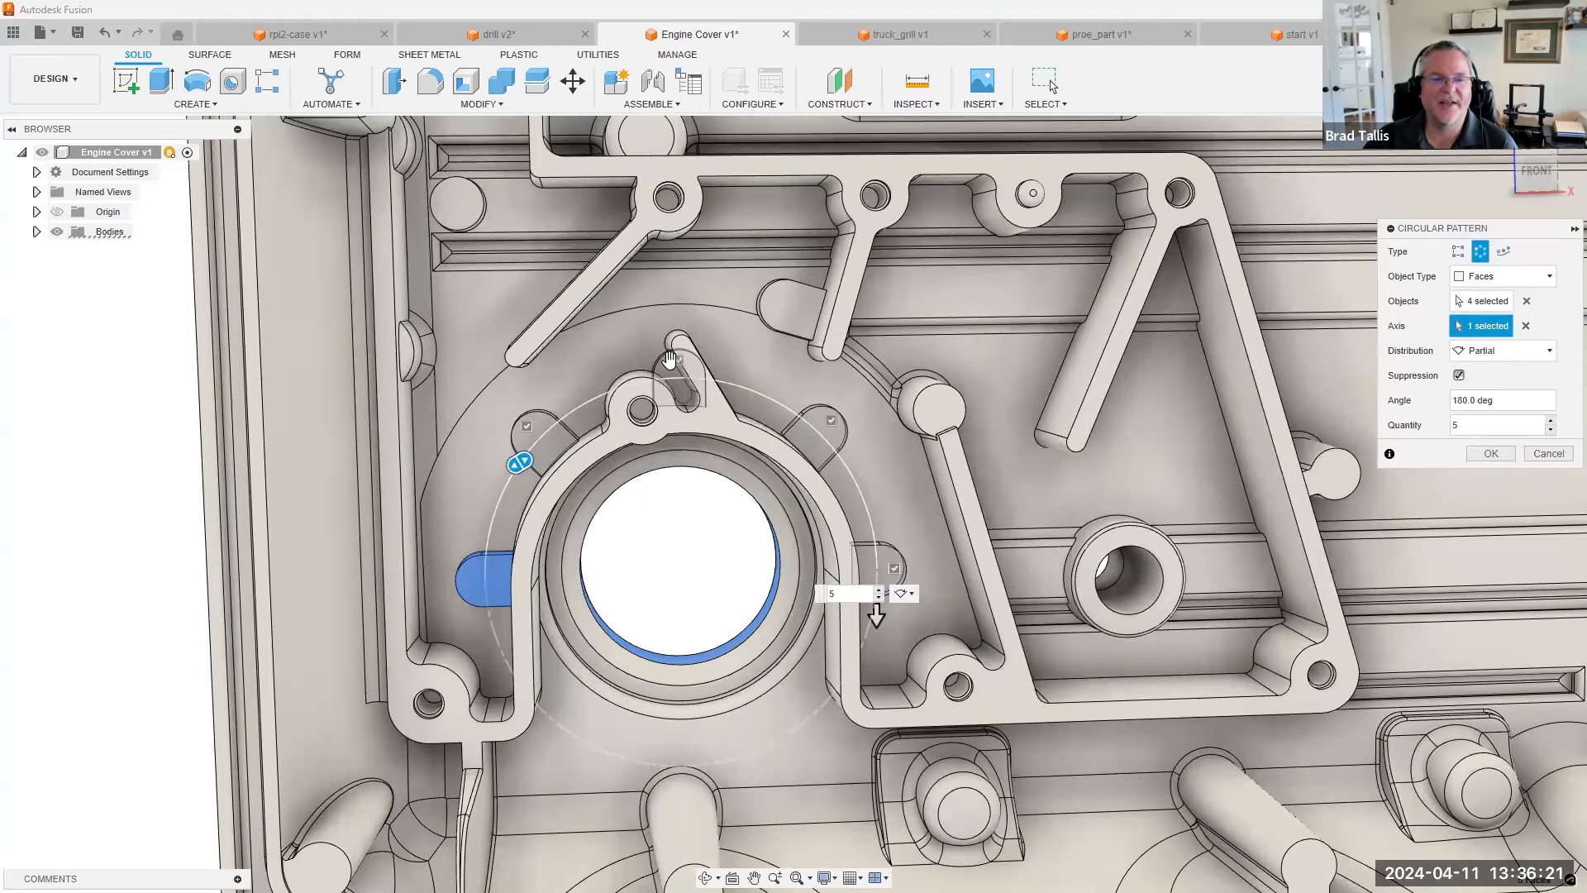
pyautogui.scroll(-1, 747, 659)
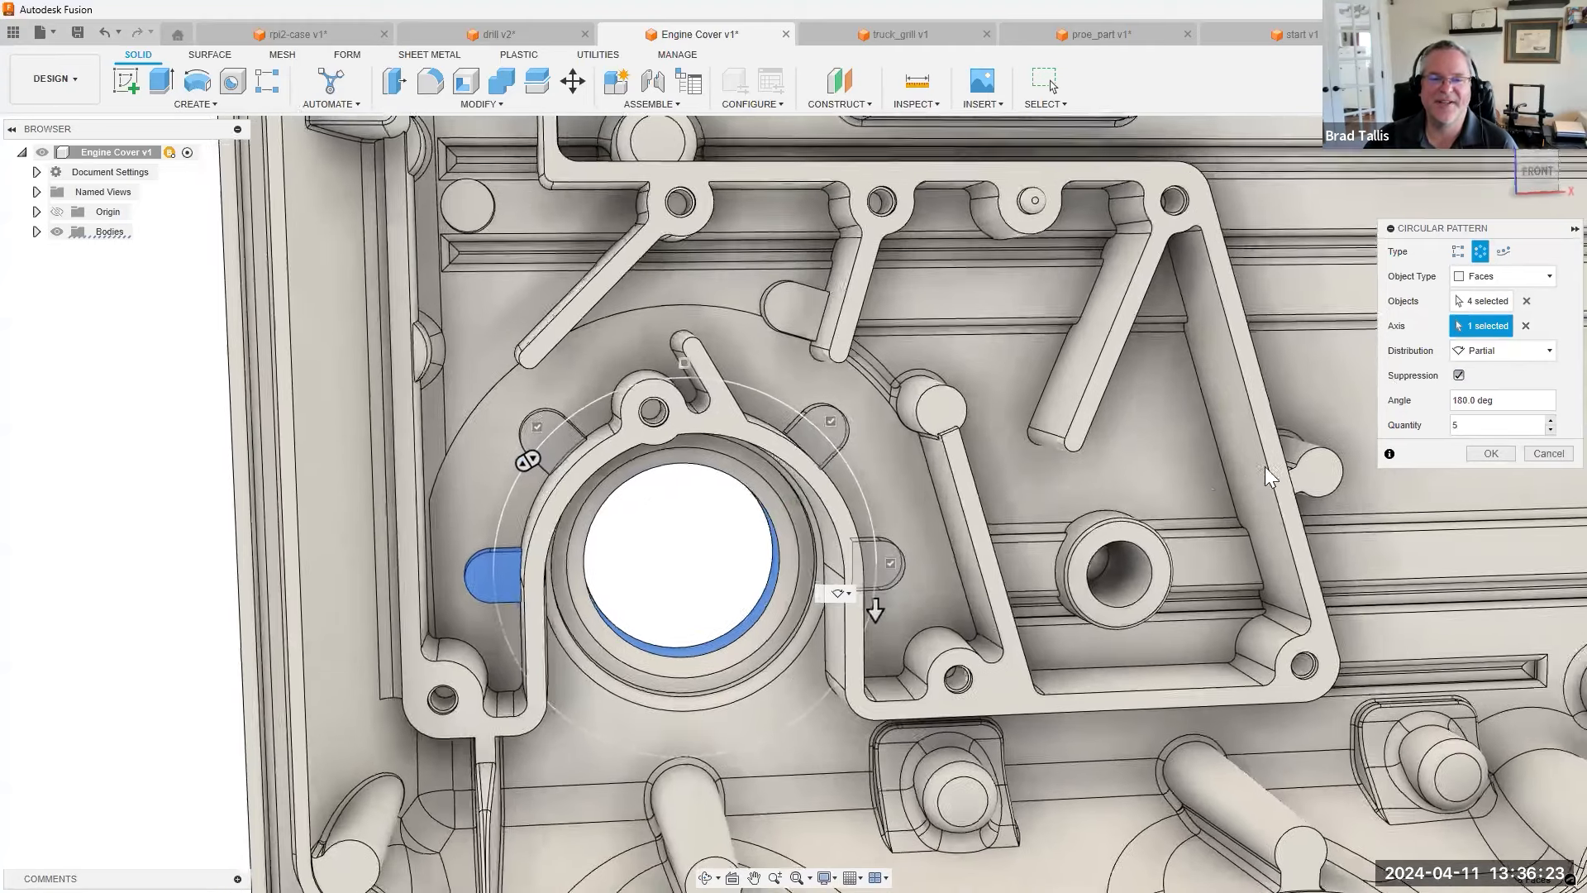
pyautogui.scroll(-1, 343, 369)
pyautogui.press('Return')
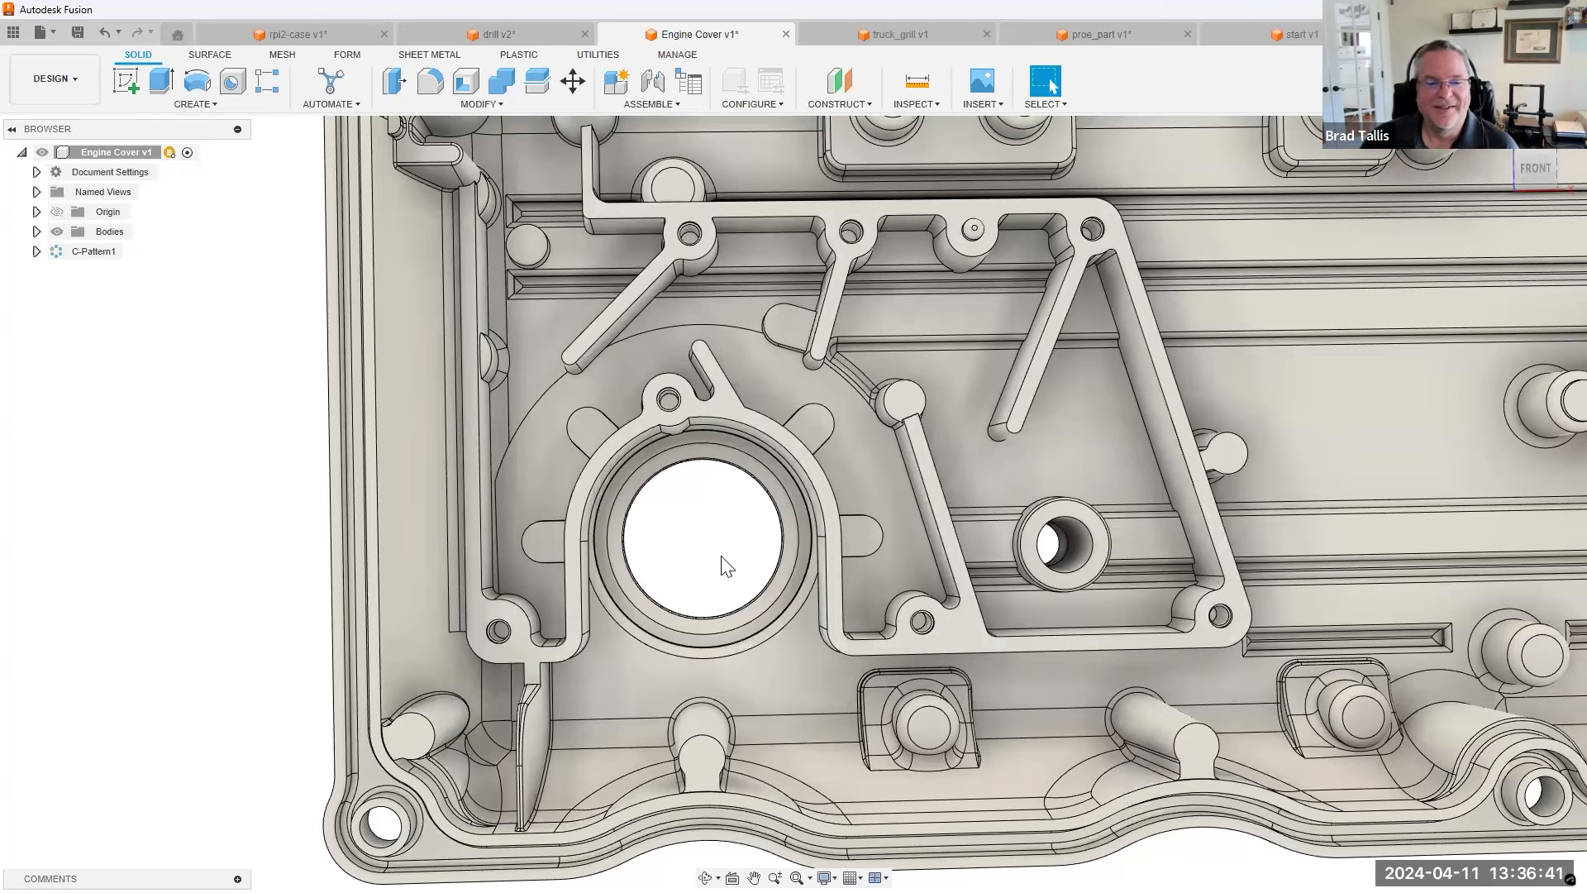
# Step: Start moving faces and select all faces of the twin-boss pocket on the cover's long side wall, including the post between the bosses
pyautogui.keyDown('shift'); pyautogui.moveTo(721, 557); pyautogui.dragTo(666, 526, button='middle'); pyautogui.keyUp('shift')
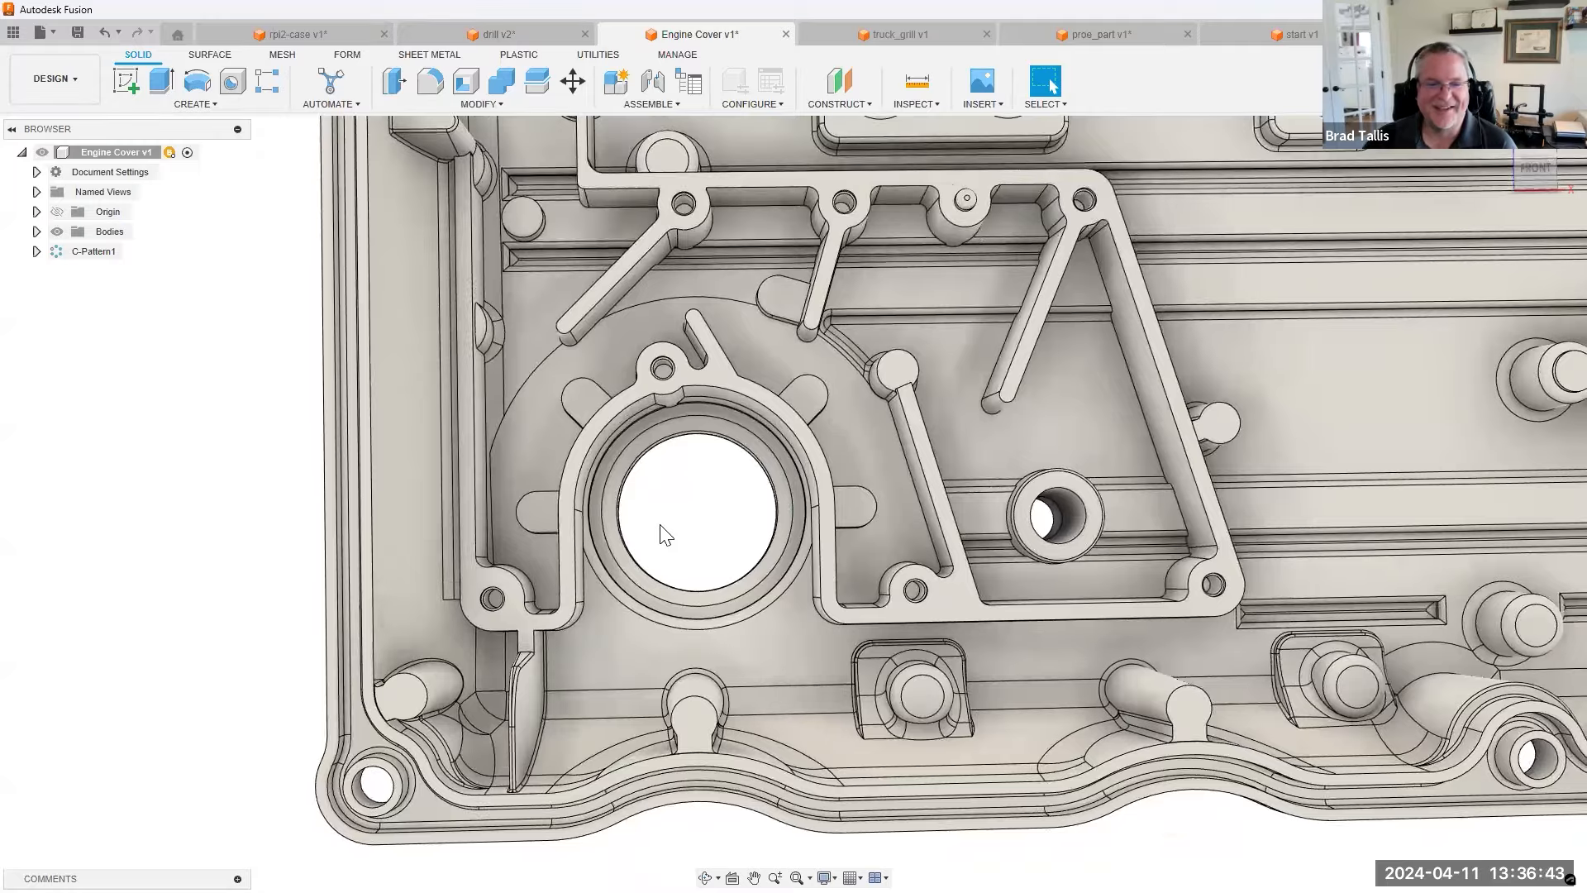
pyautogui.scroll(-5, 660, 529)
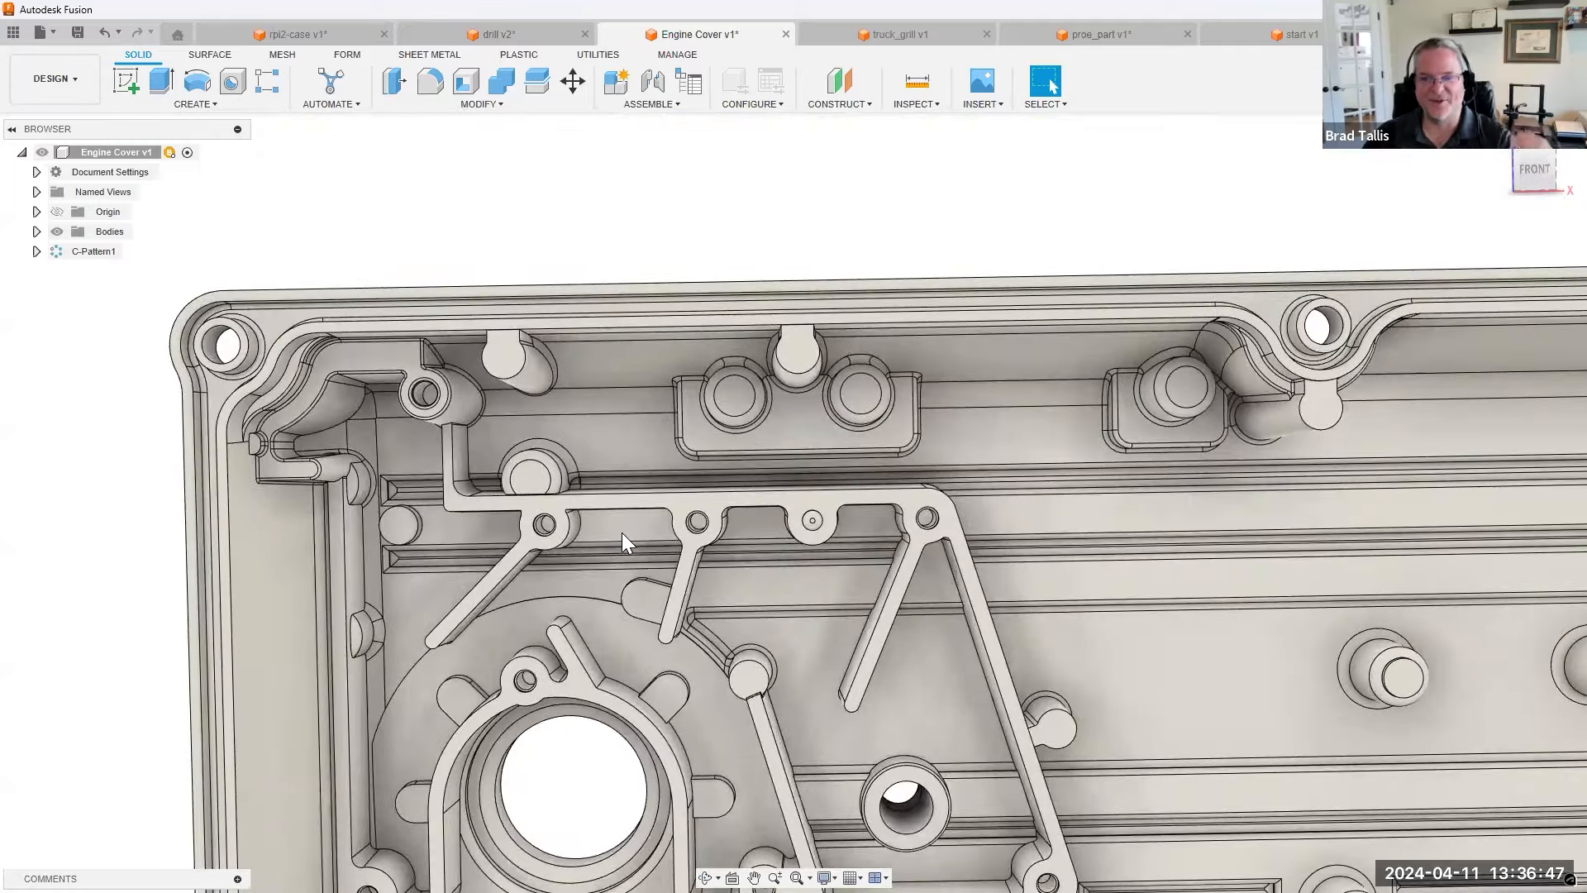
pyautogui.keyDown('shift'); pyautogui.moveTo(892, 363); pyautogui.dragTo(786, 637, button='middle'); pyautogui.keyUp('shift')
pyautogui.keyDown('shift'); pyautogui.moveTo(878, 556); pyautogui.dragTo(751, 448, button='middle'); pyautogui.keyUp('shift')
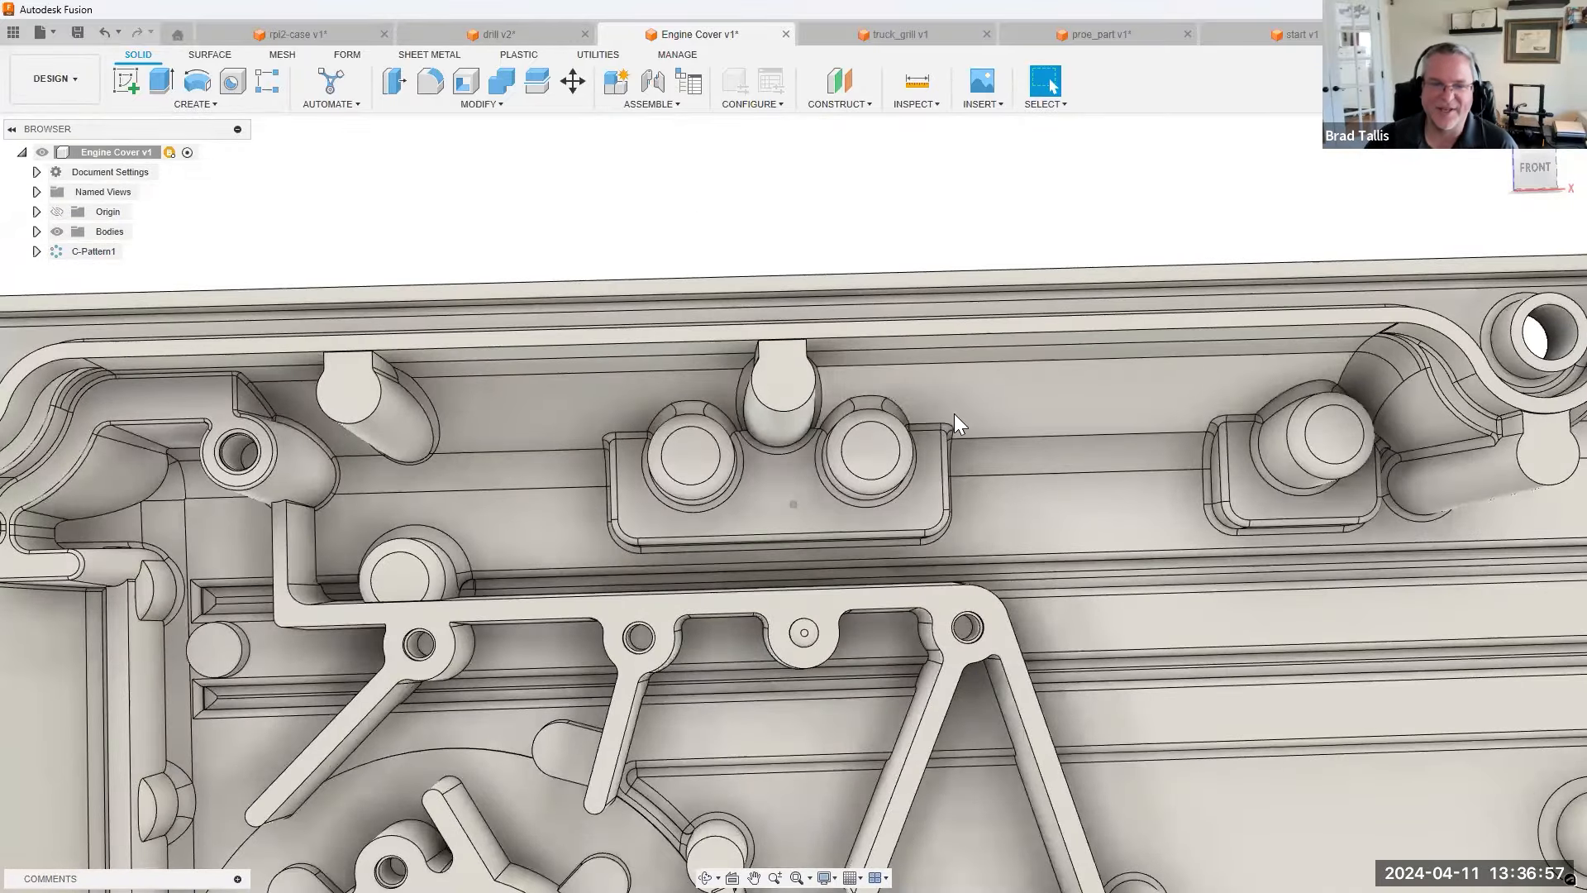
pyautogui.keyDown('shift'); pyautogui.moveTo(954, 423); pyautogui.dragTo(975, 454, button='middle'); pyautogui.keyUp('shift')
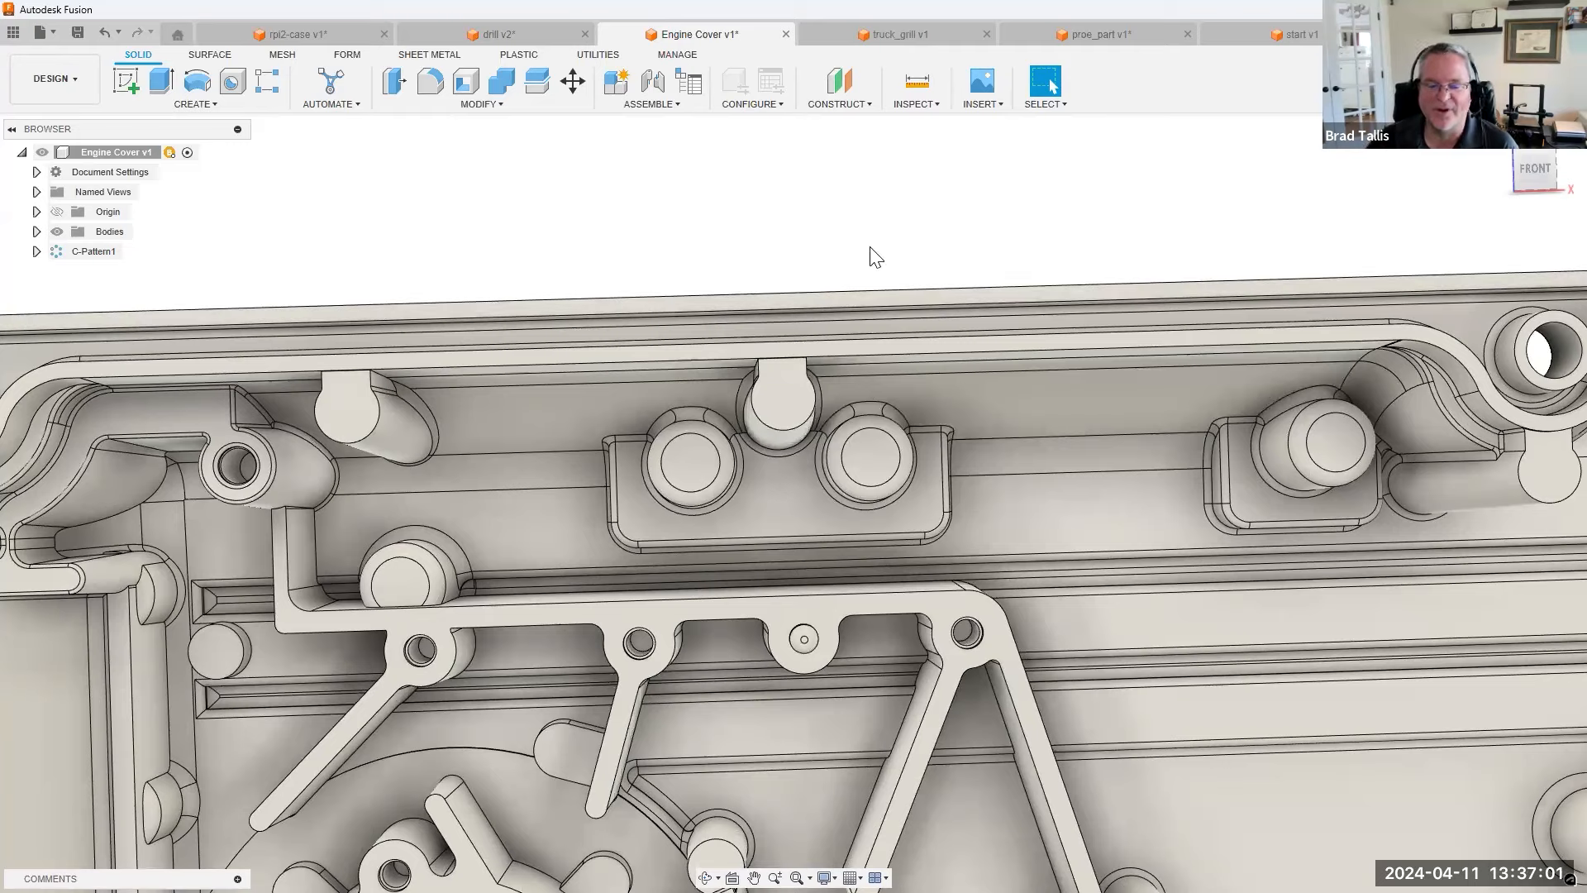
pyautogui.keyDown('shift'); pyautogui.moveTo(874, 258); pyautogui.dragTo(626, 202, button='middle'); pyautogui.keyUp('shift')
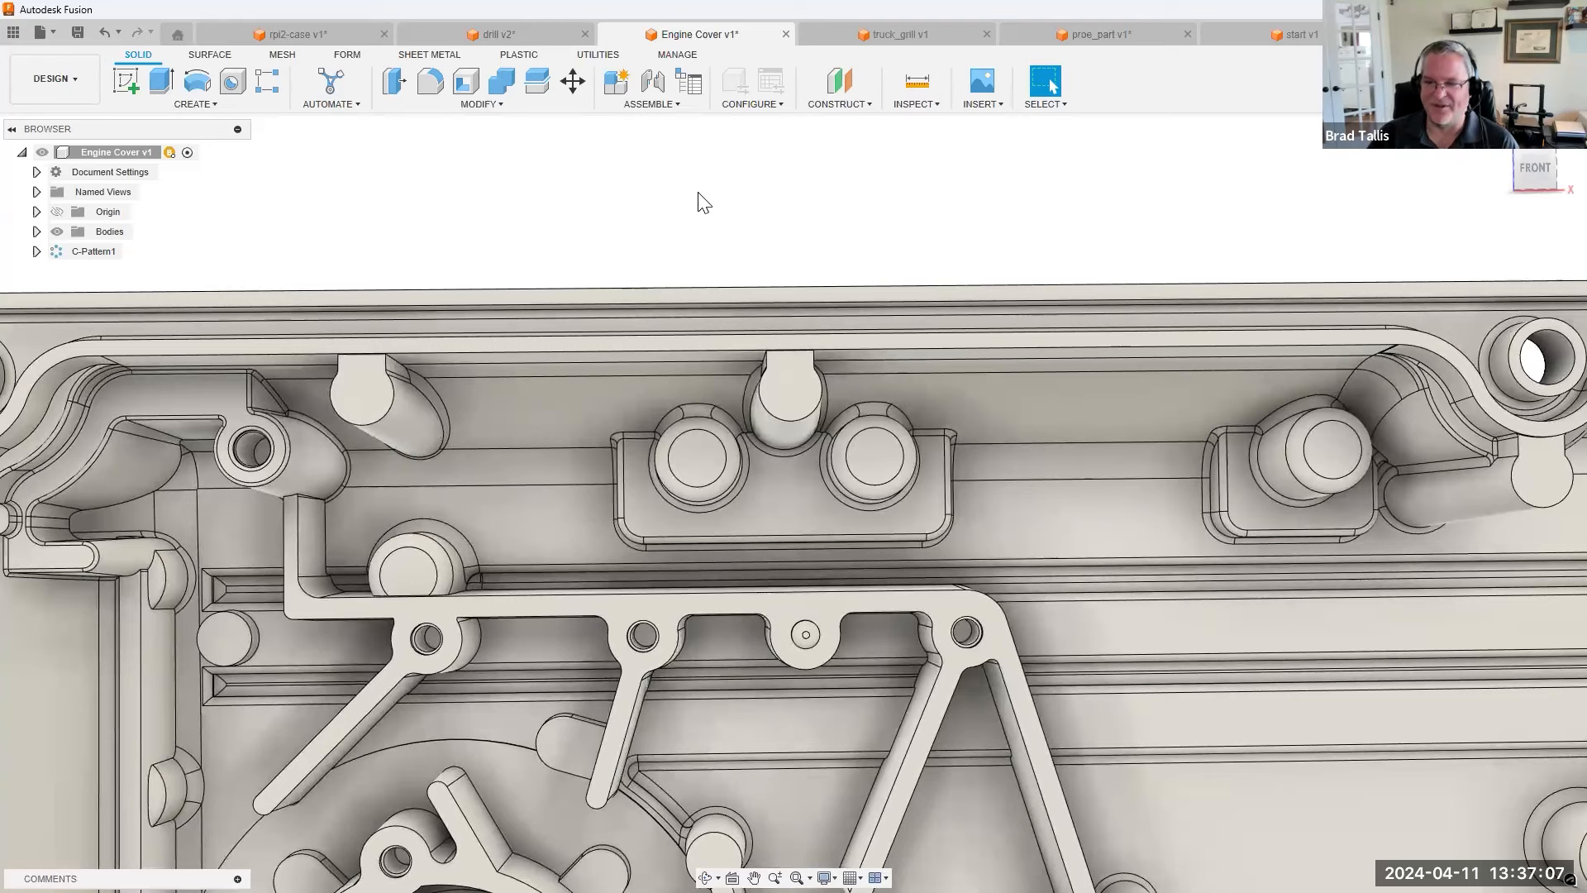
pyautogui.click(571, 82)
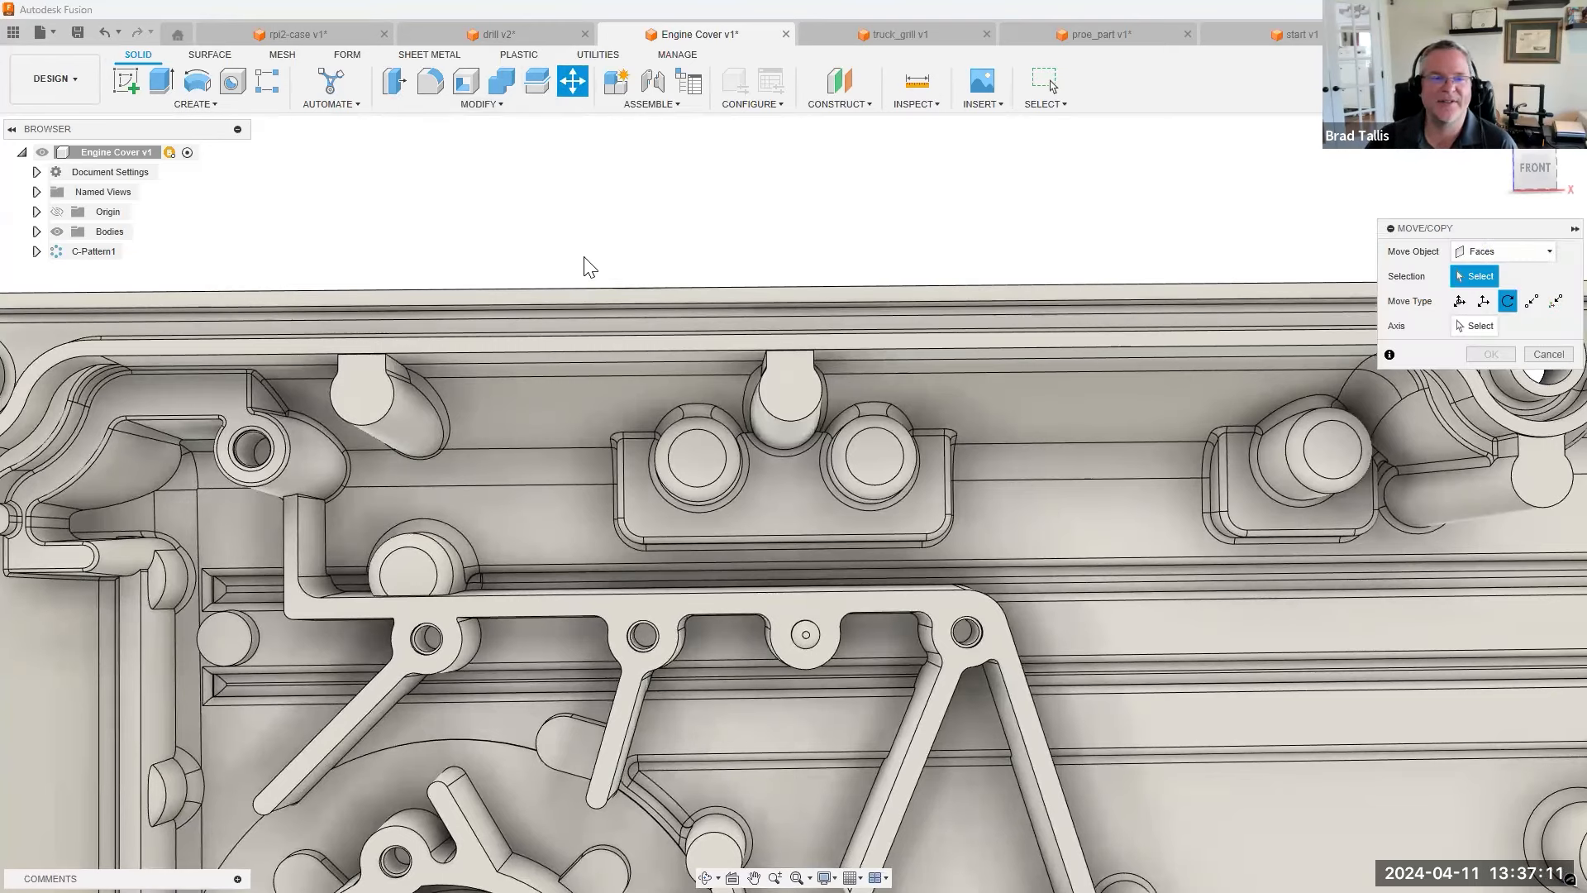
pyautogui.moveTo(581, 259); pyautogui.dragTo(975, 570)
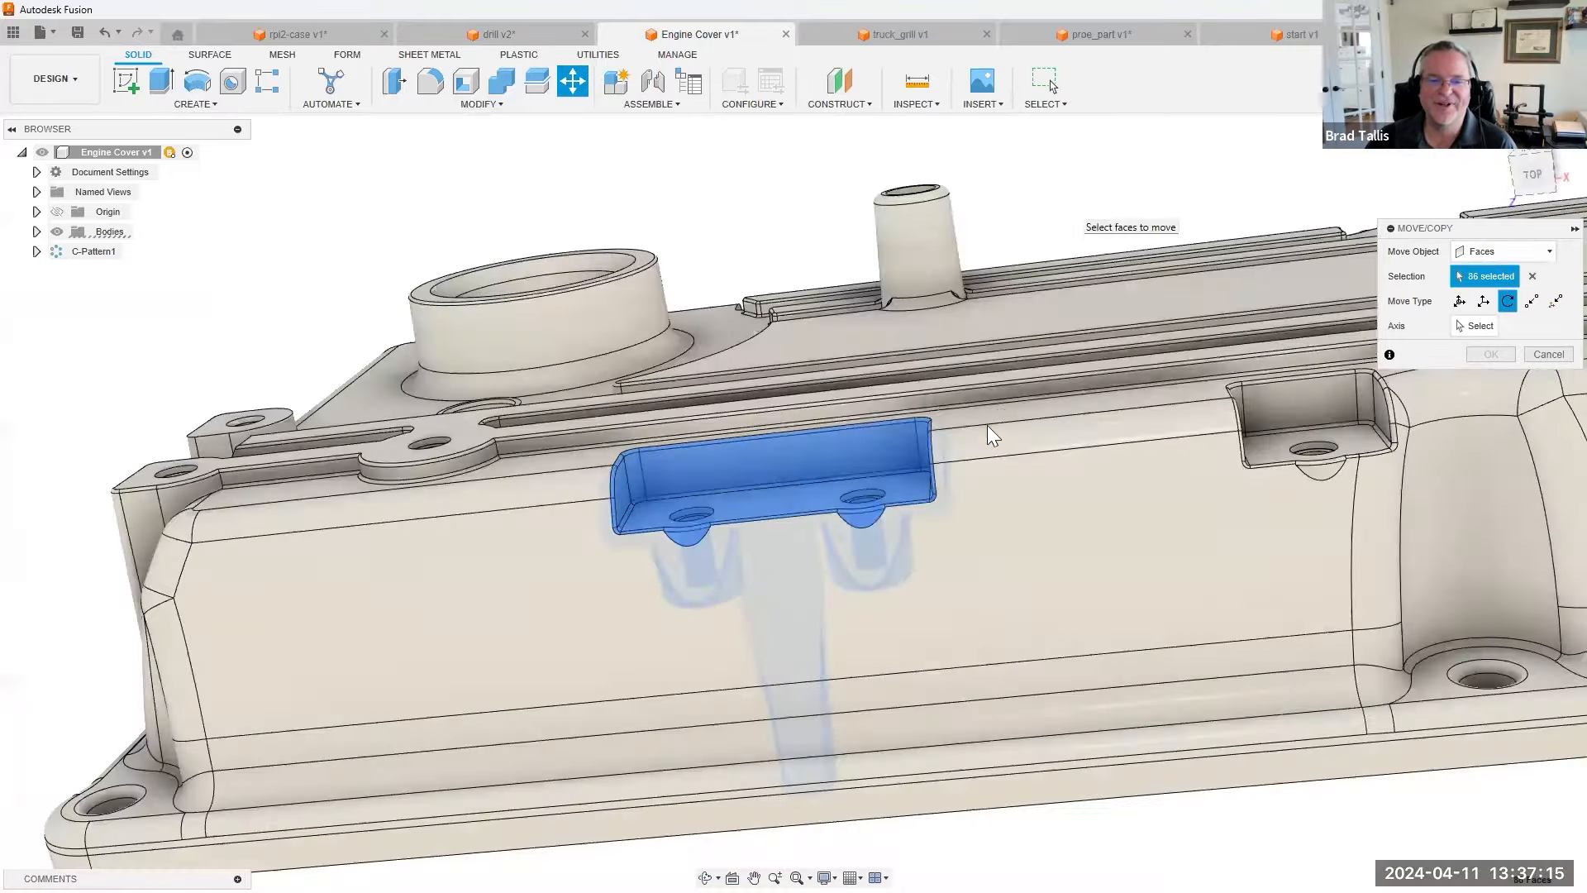
pyautogui.keyDown('shift'); pyautogui.moveTo(992, 436); pyautogui.dragTo(900, 627, button='middle'); pyautogui.keyUp('shift')
pyautogui.scroll(4, 950, 486)
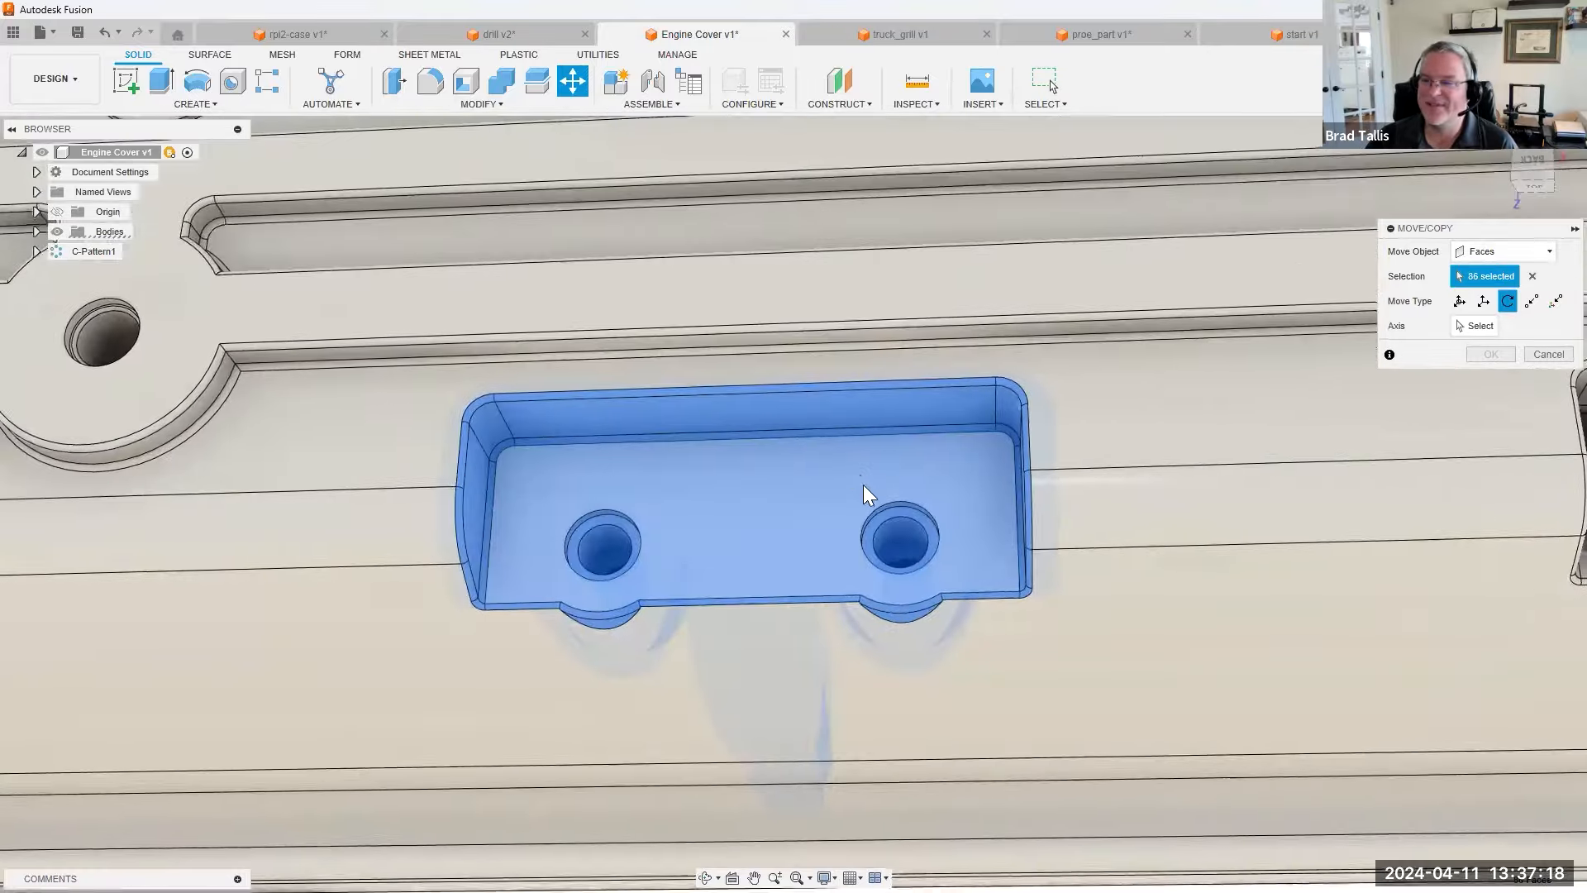
pyautogui.keyDown('shift'); pyautogui.moveTo(864, 496); pyautogui.dragTo(816, 385, button='middle'); pyautogui.keyUp('shift')
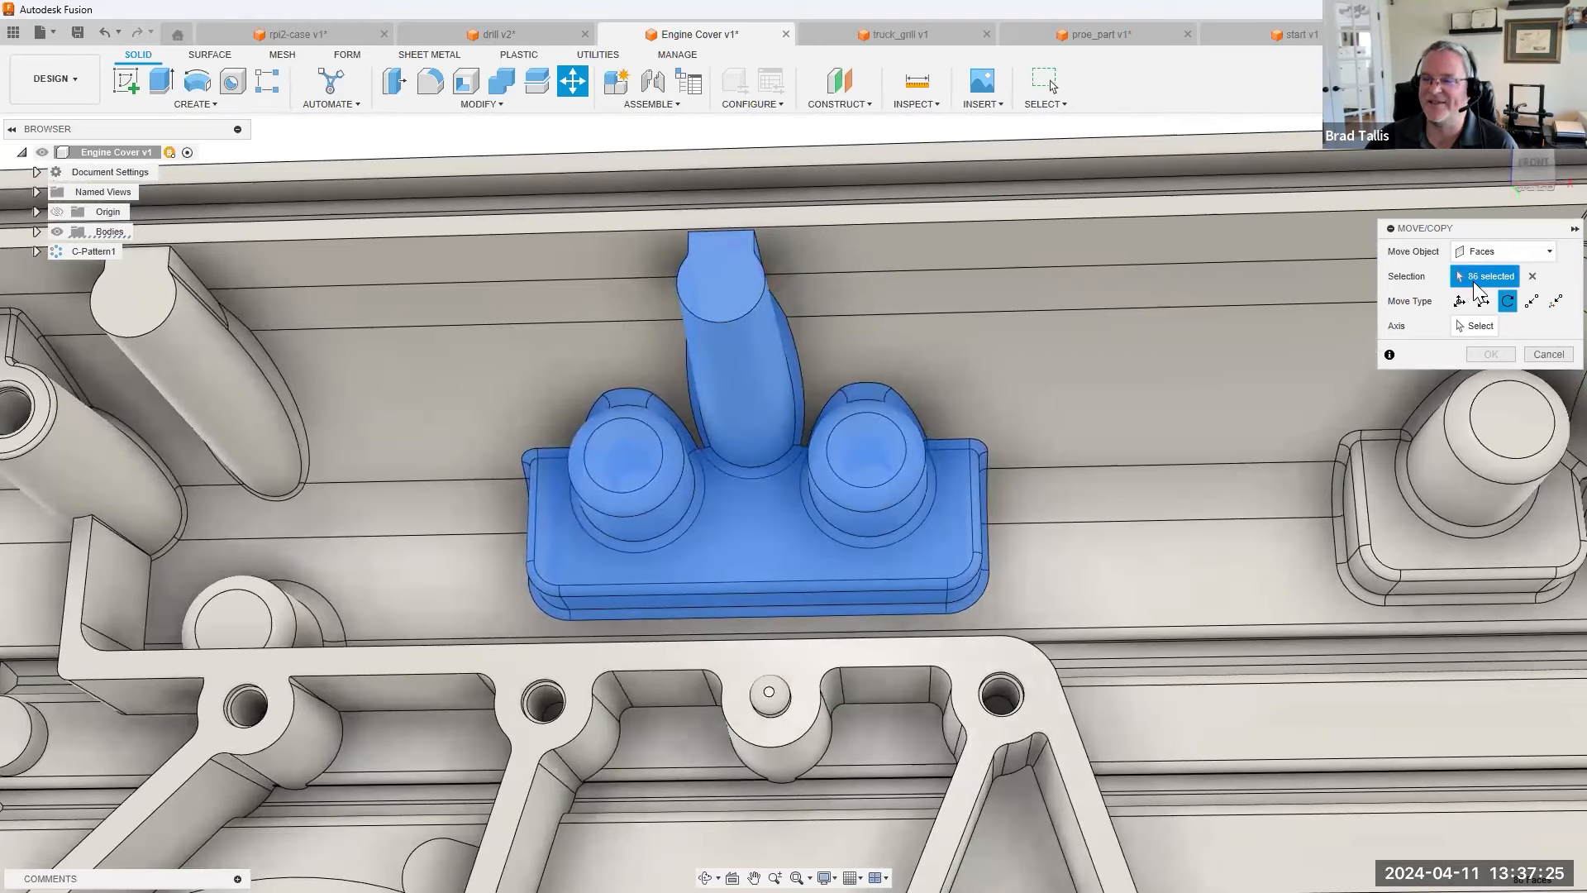
# Step: Try to translate the selected twin-boss pocket faces 6.575 mm along the X direction
pyautogui.click(1482, 301)
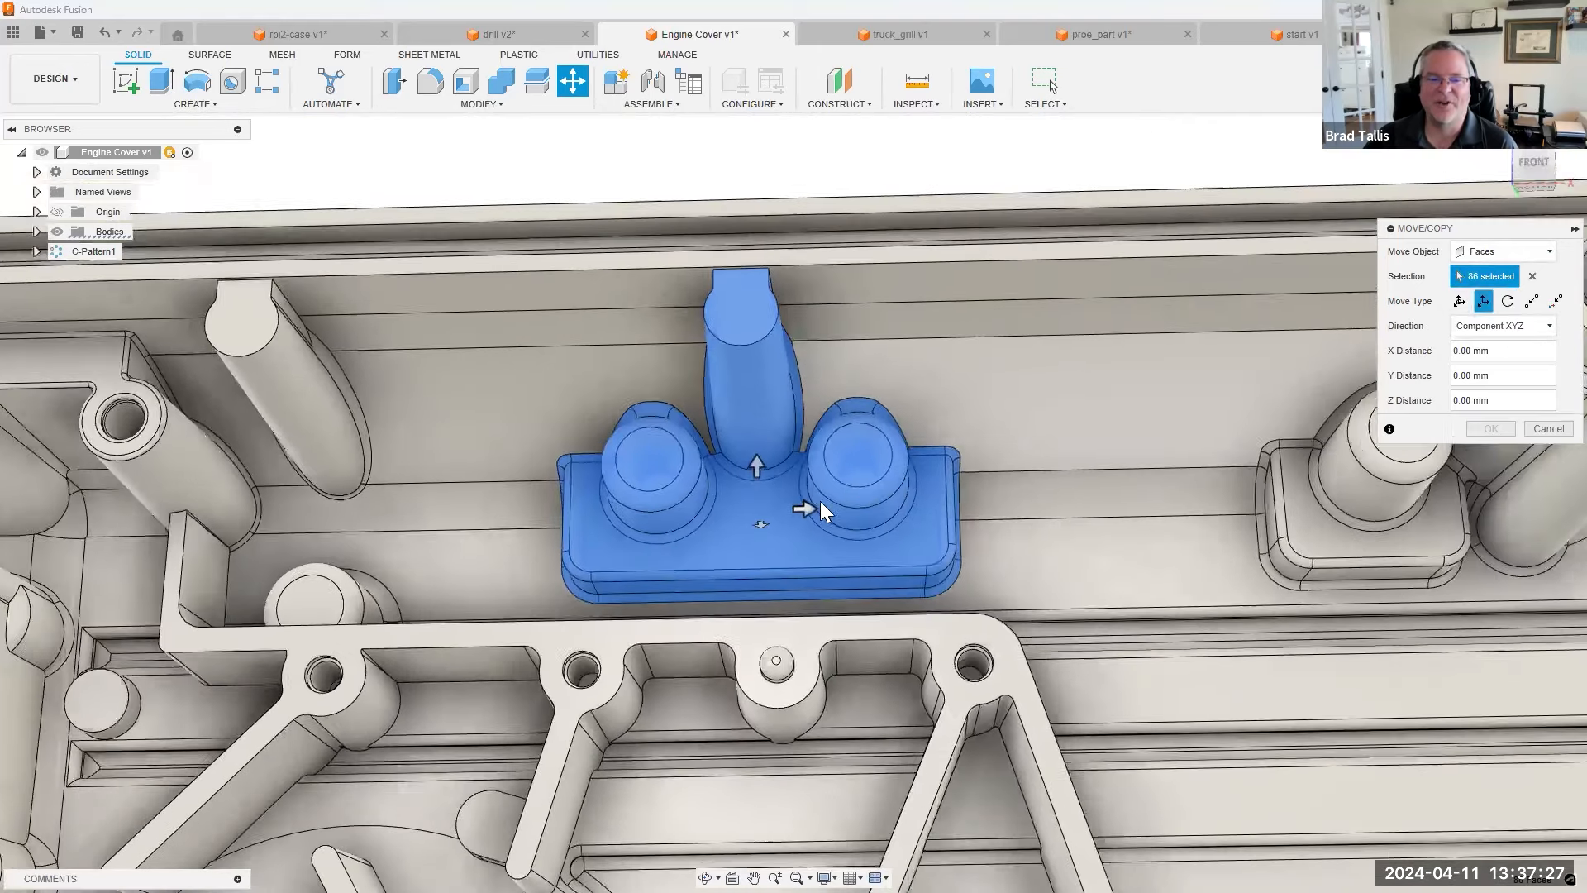
pyautogui.click(819, 506)
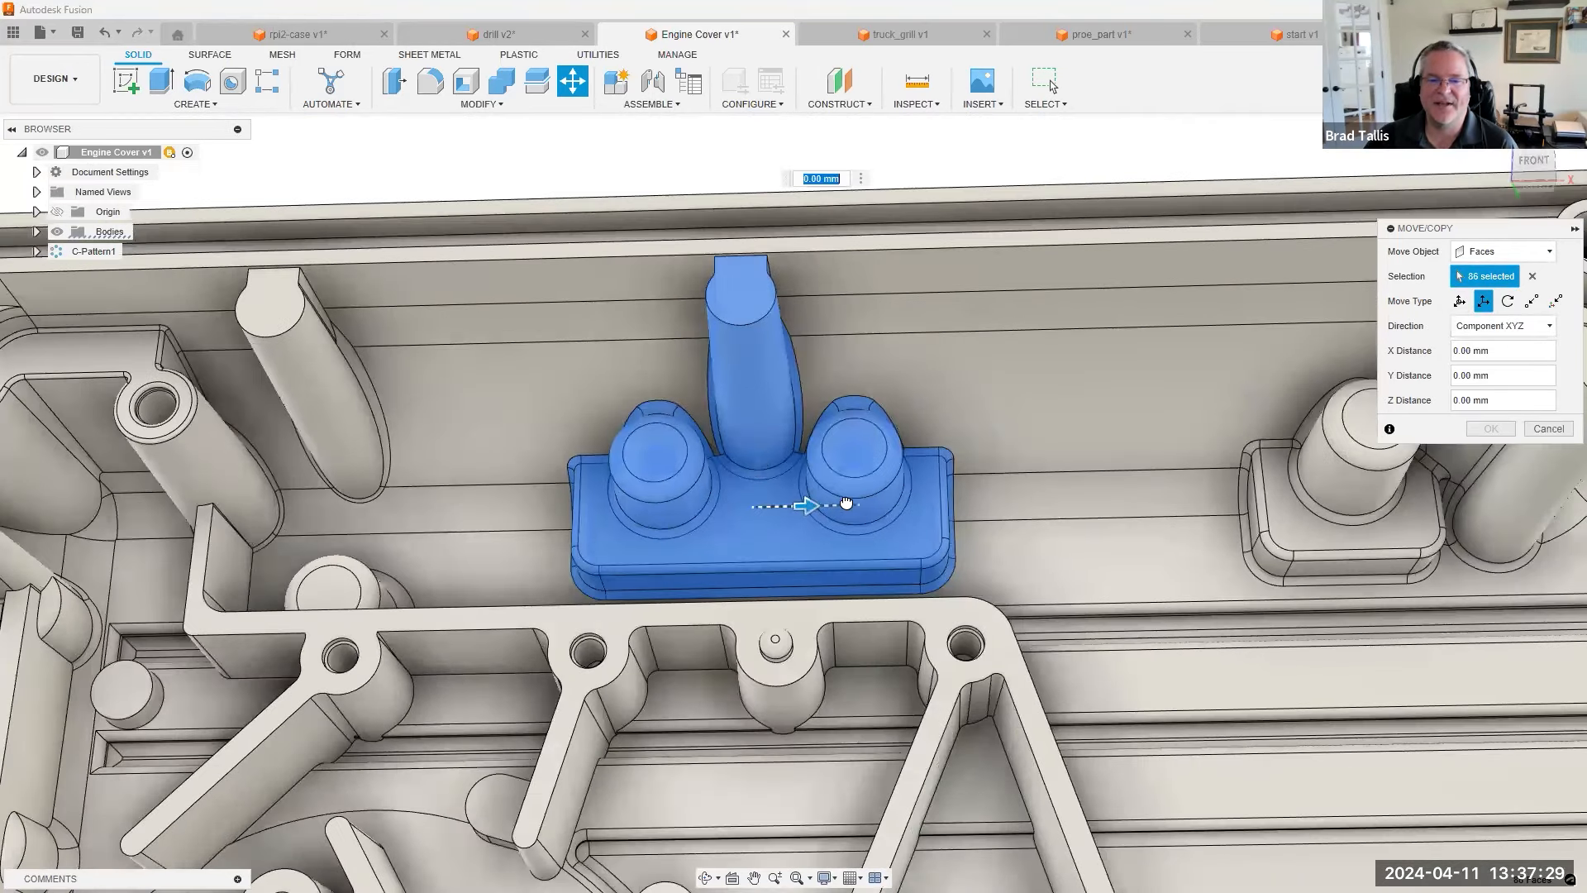
pyautogui.moveTo(860, 494); pyautogui.dragTo(1256, 687)
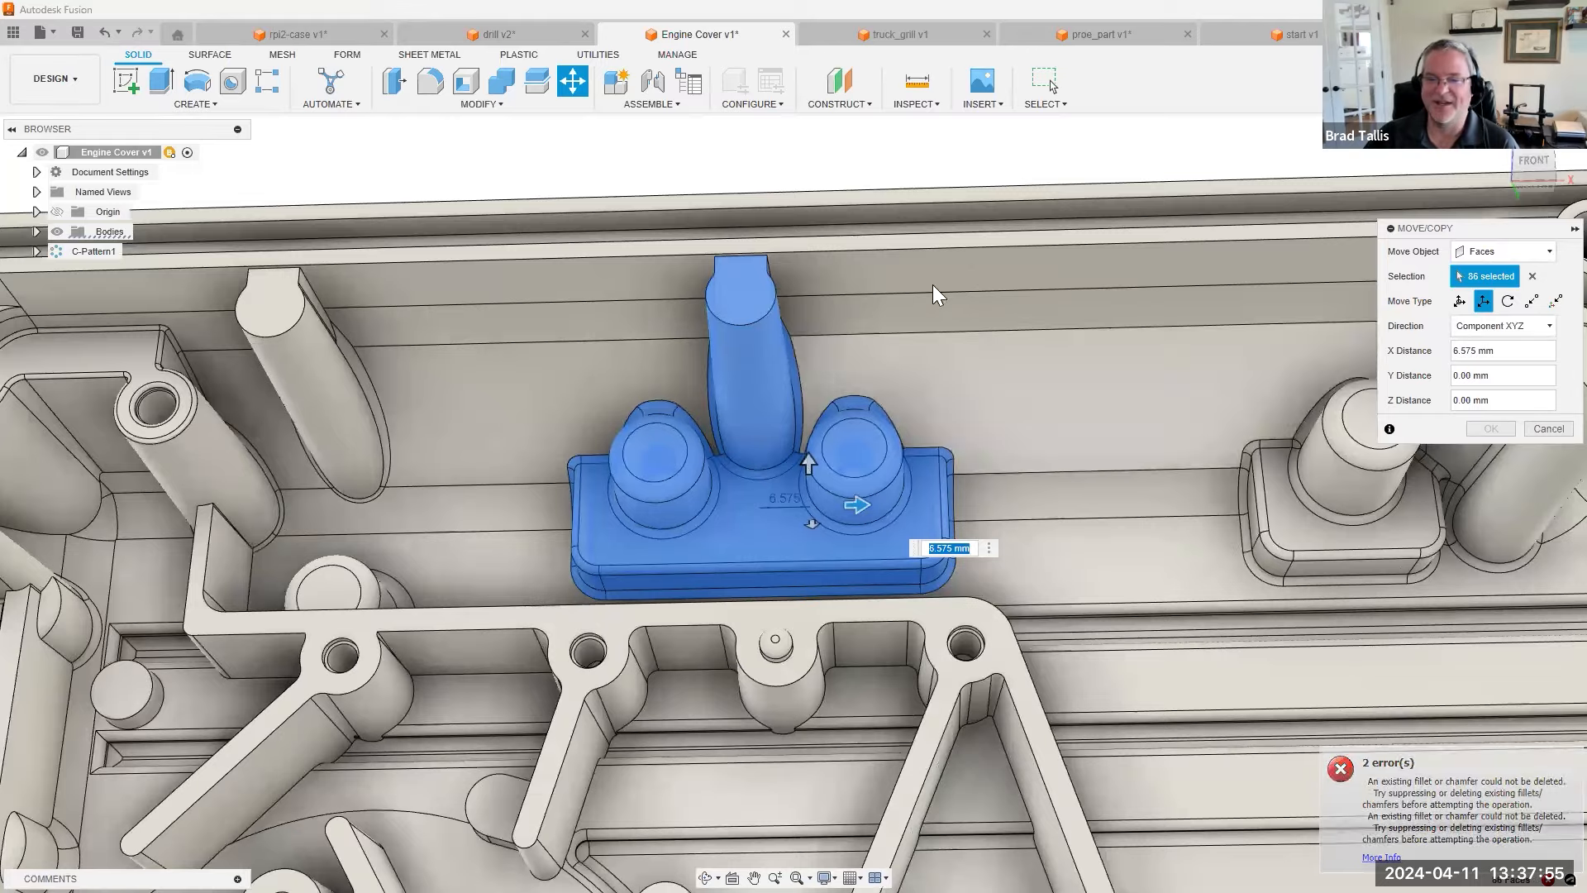
pyautogui.click(1541, 436)
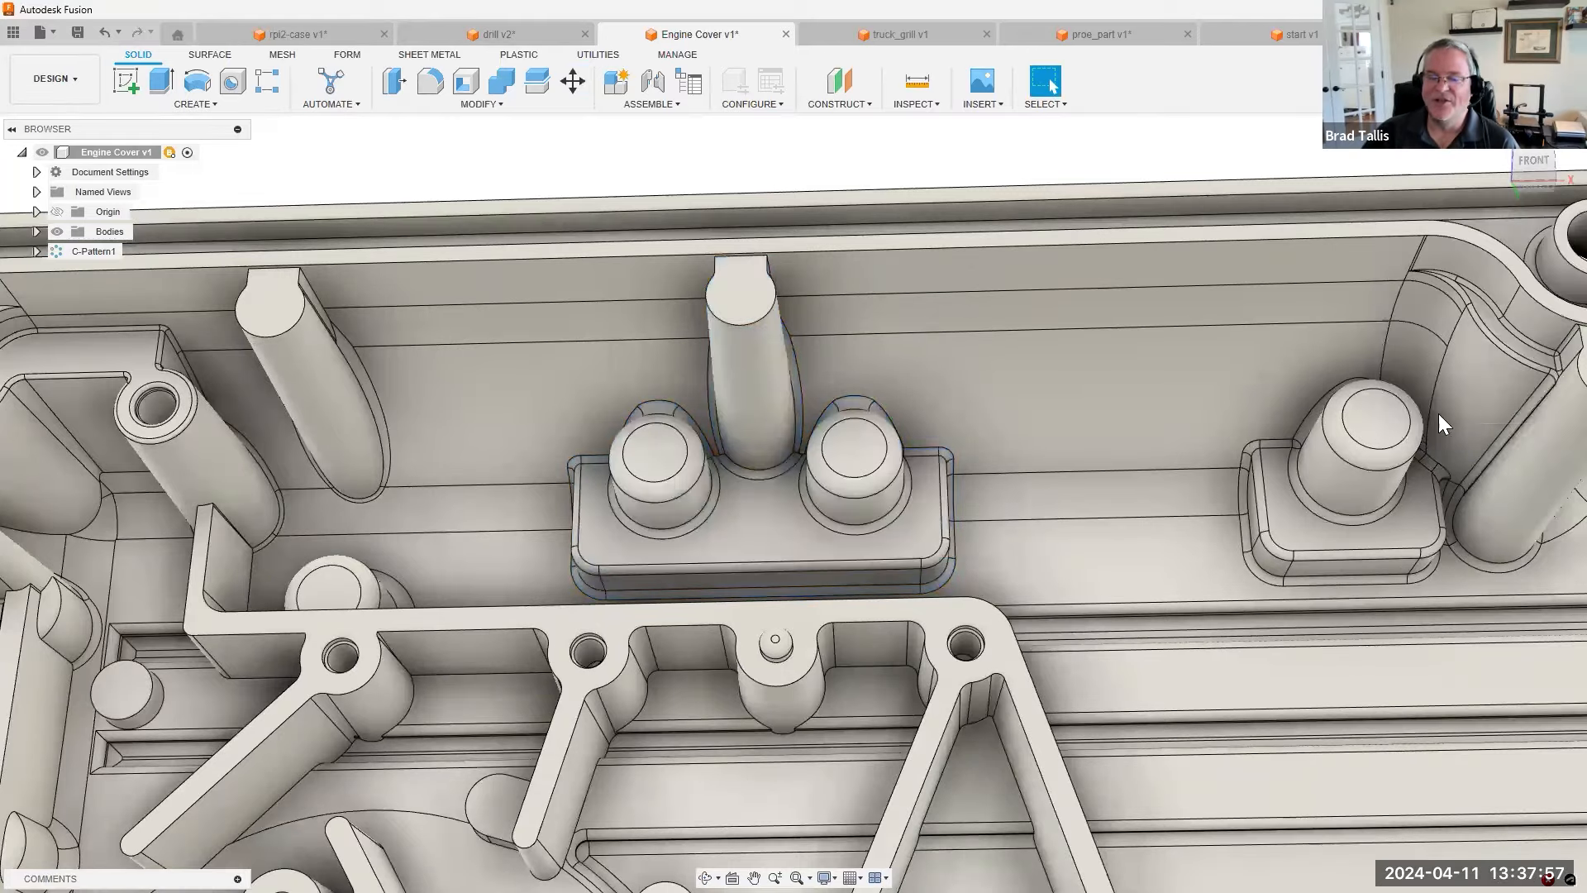
pyautogui.scroll(-5, 998, 269)
pyautogui.scroll(-1, 1021, 209)
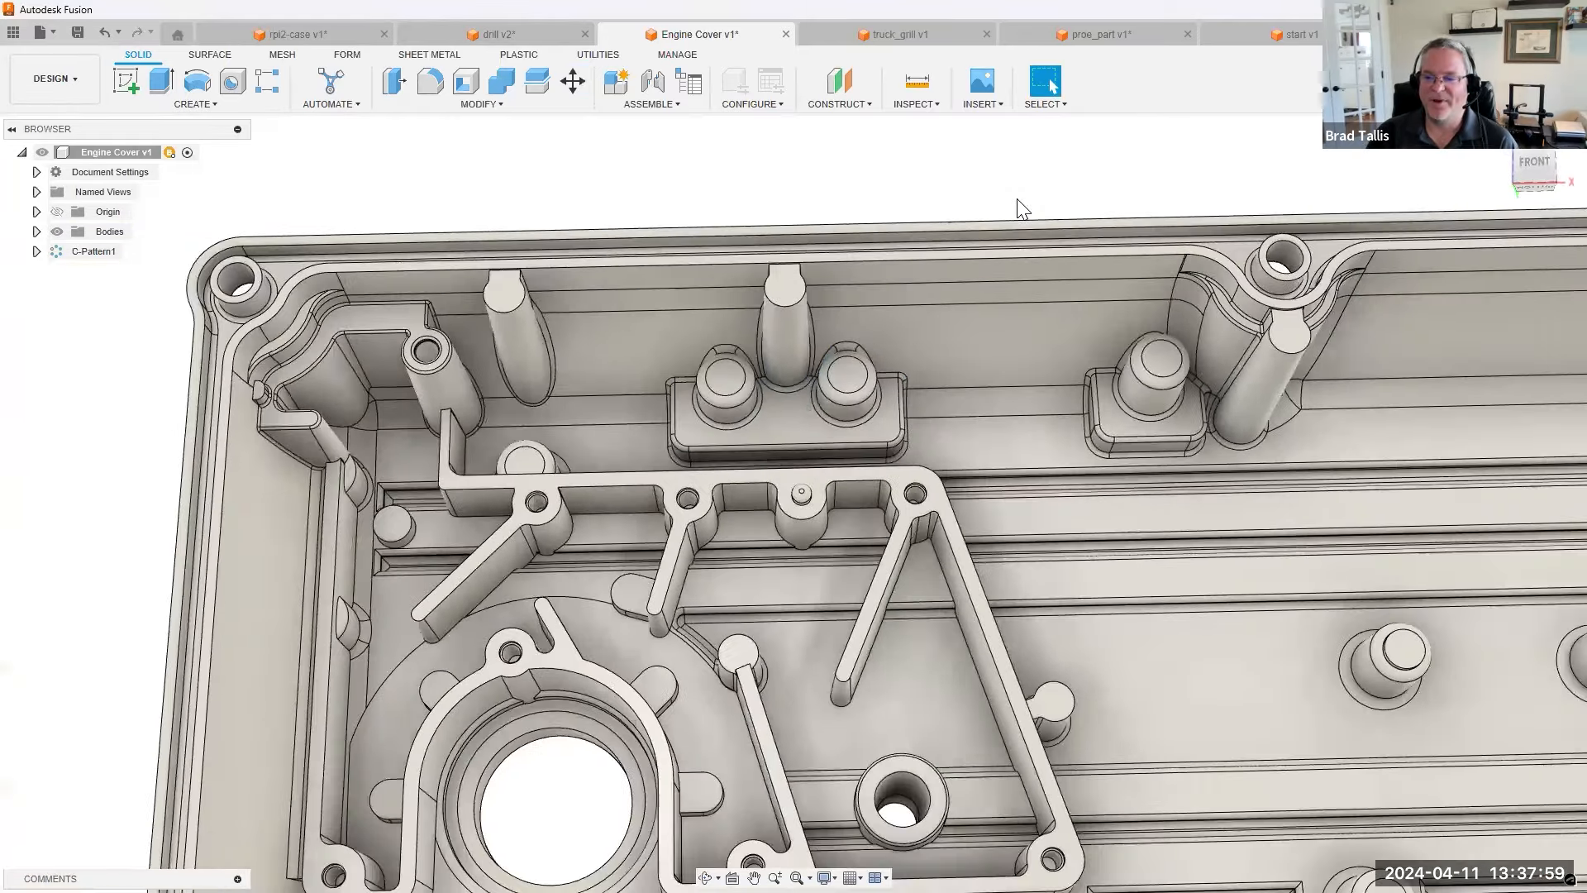
pyautogui.scroll(-4, 1021, 208)
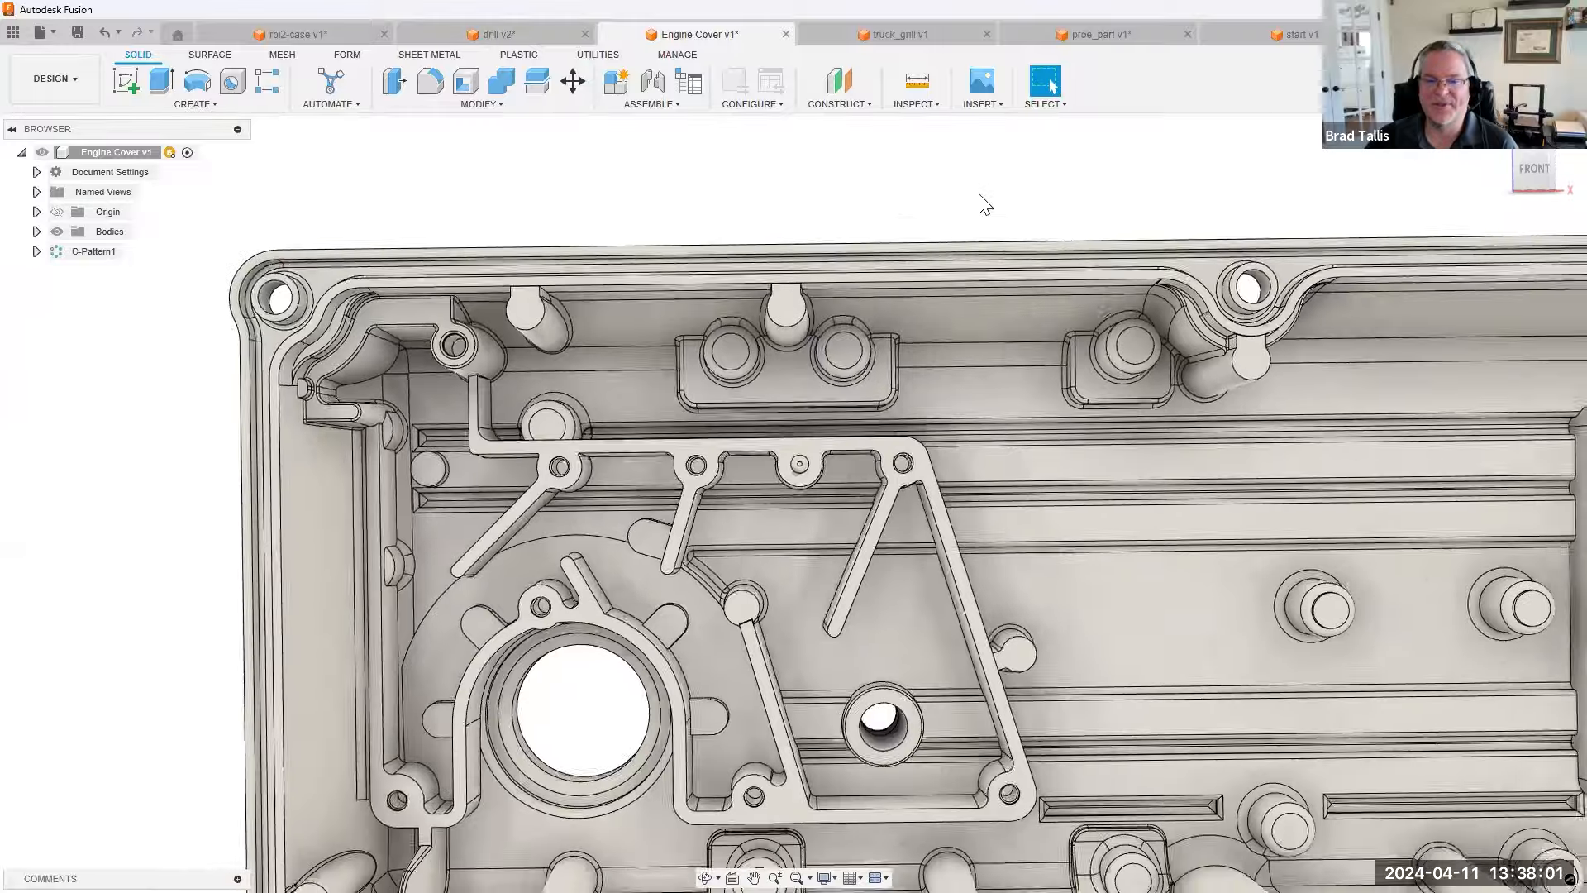
pyautogui.scroll(-1, 762, 220)
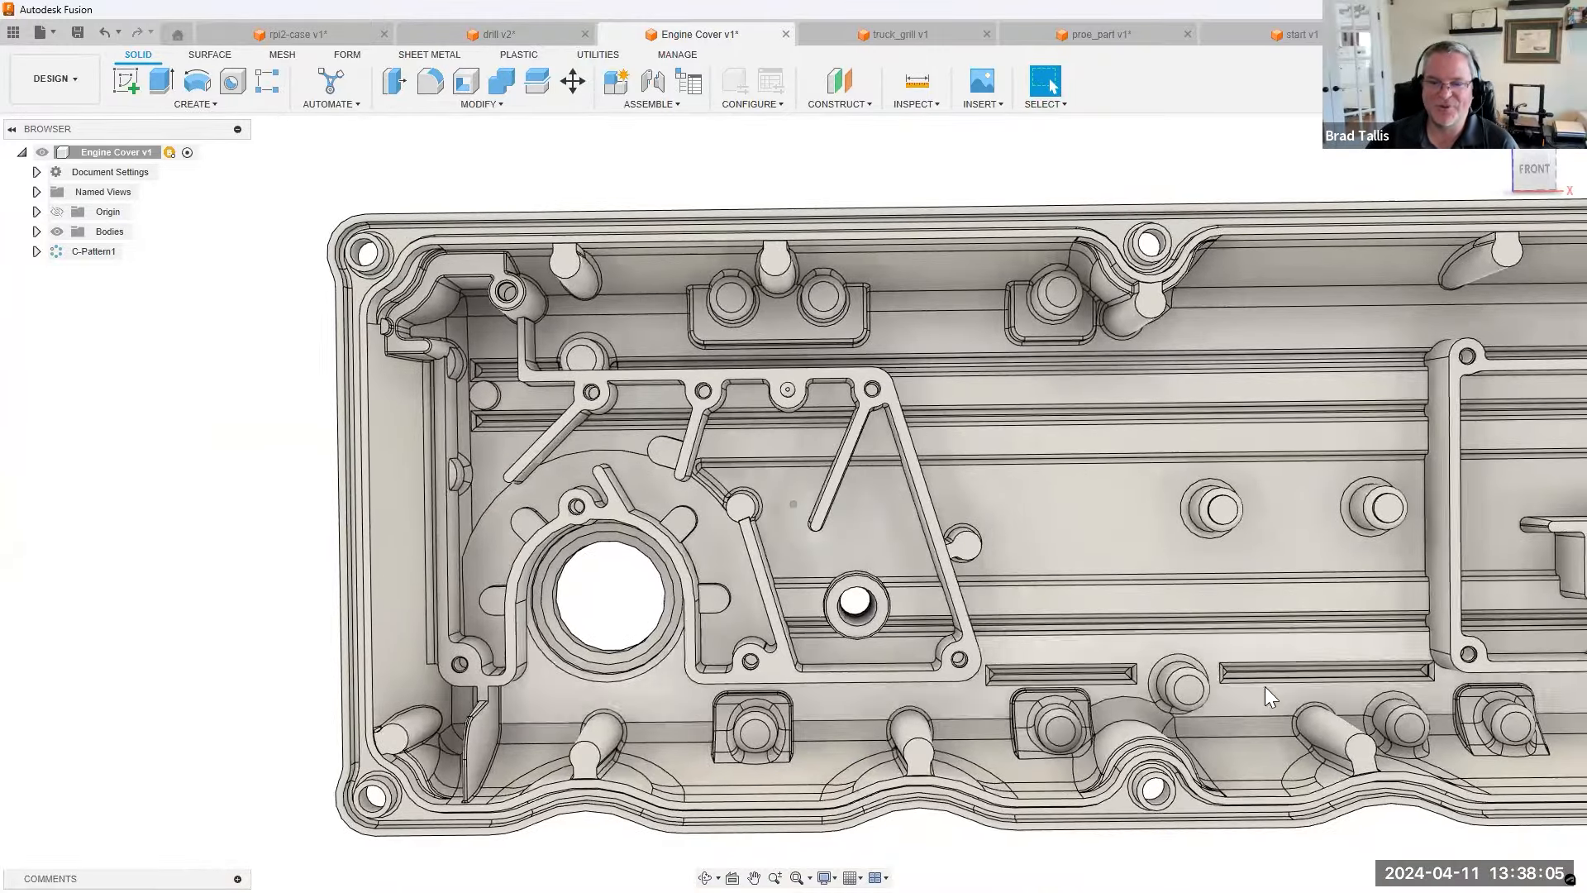
pyautogui.moveTo(1265, 686); pyautogui.dragTo(1227, 630, button='middle')
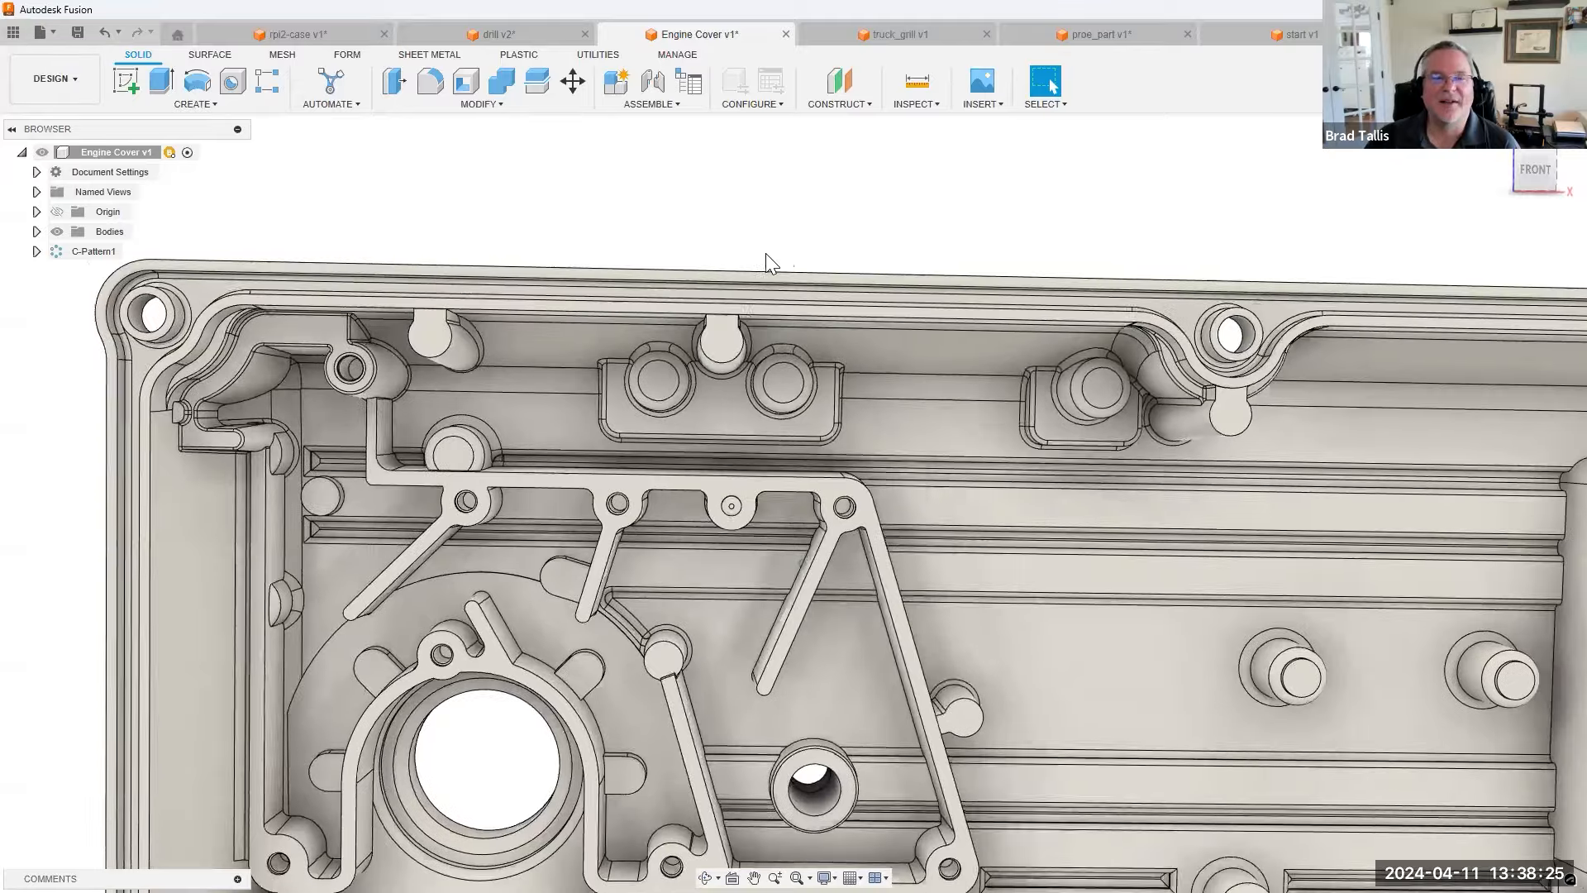
pyautogui.click(494, 104)
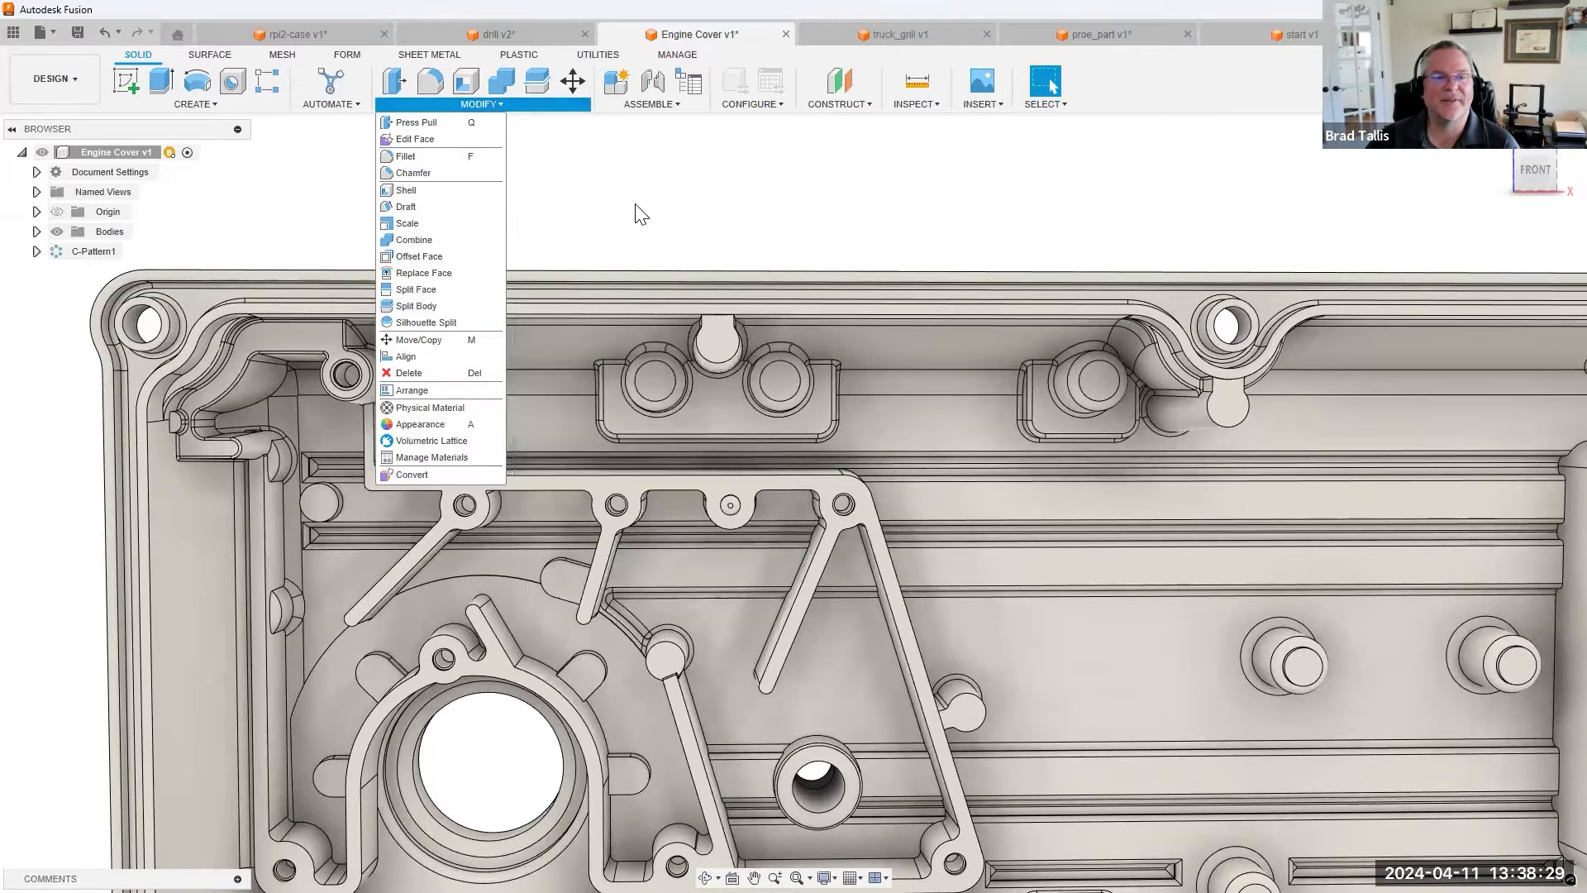
pyautogui.click(659, 210)
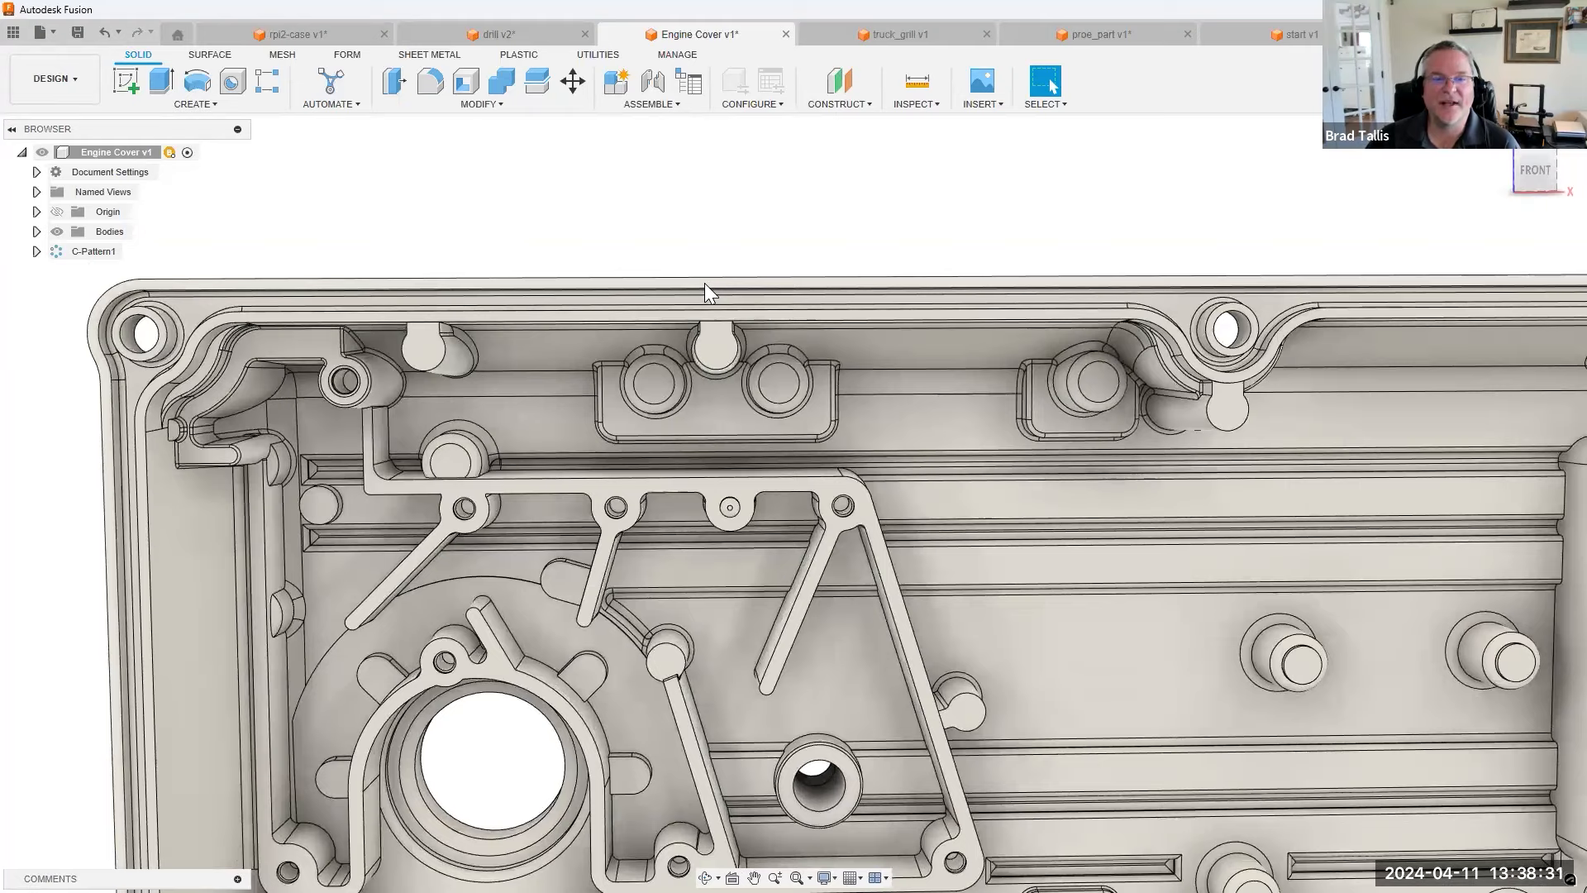
# Step: Create a new sketch on the flat outer rim face of the engine cover
pyautogui.rightClick(704, 283)
pyautogui.click(686, 396)
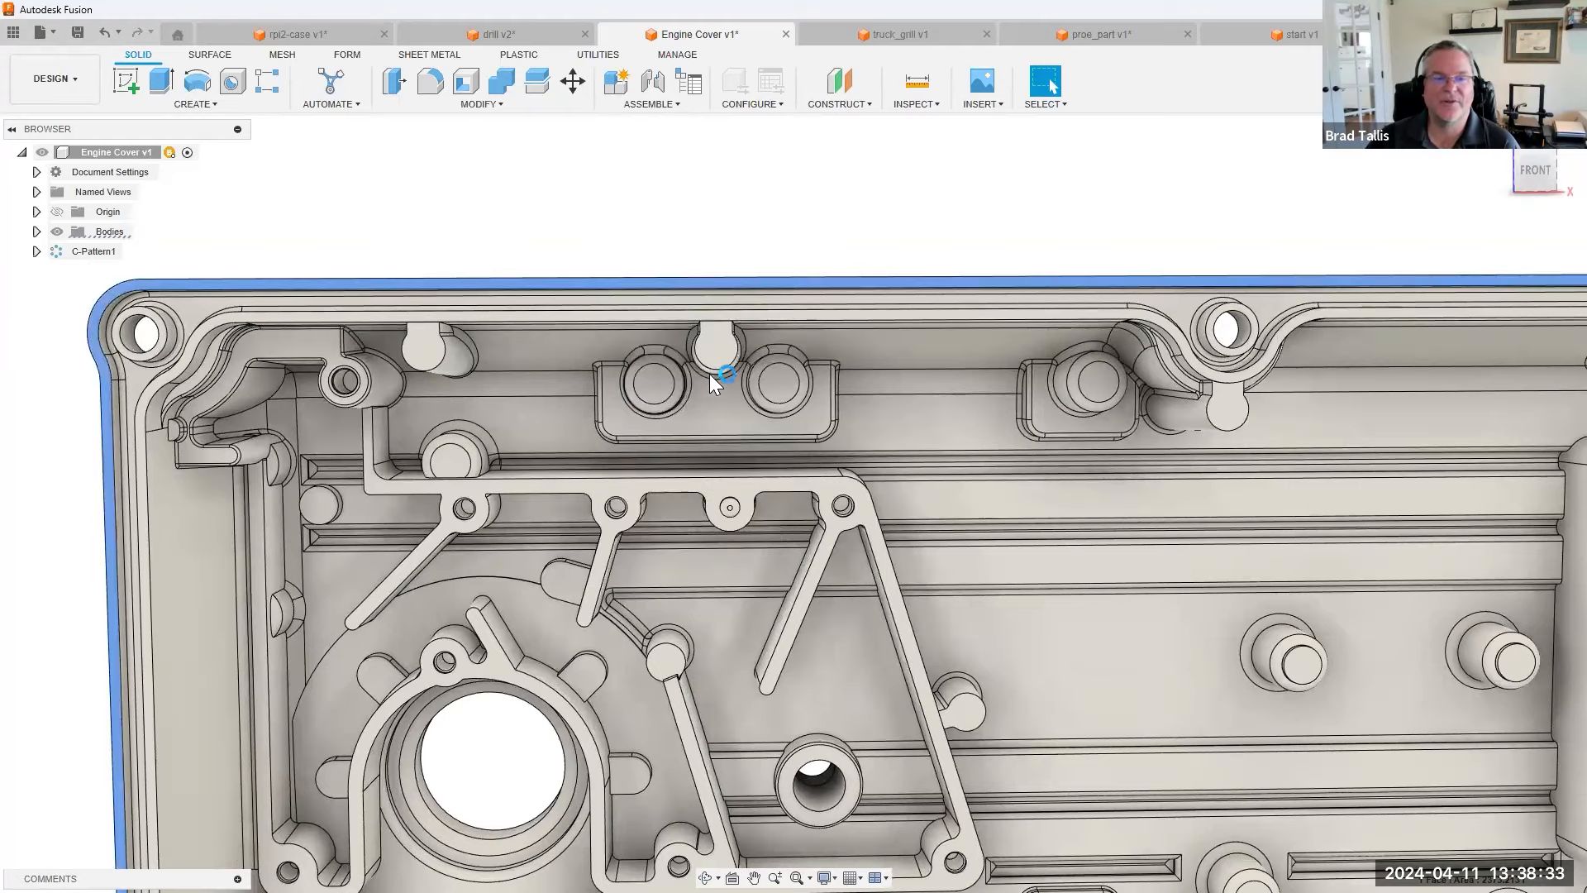
pyautogui.scroll(5, 733, 241)
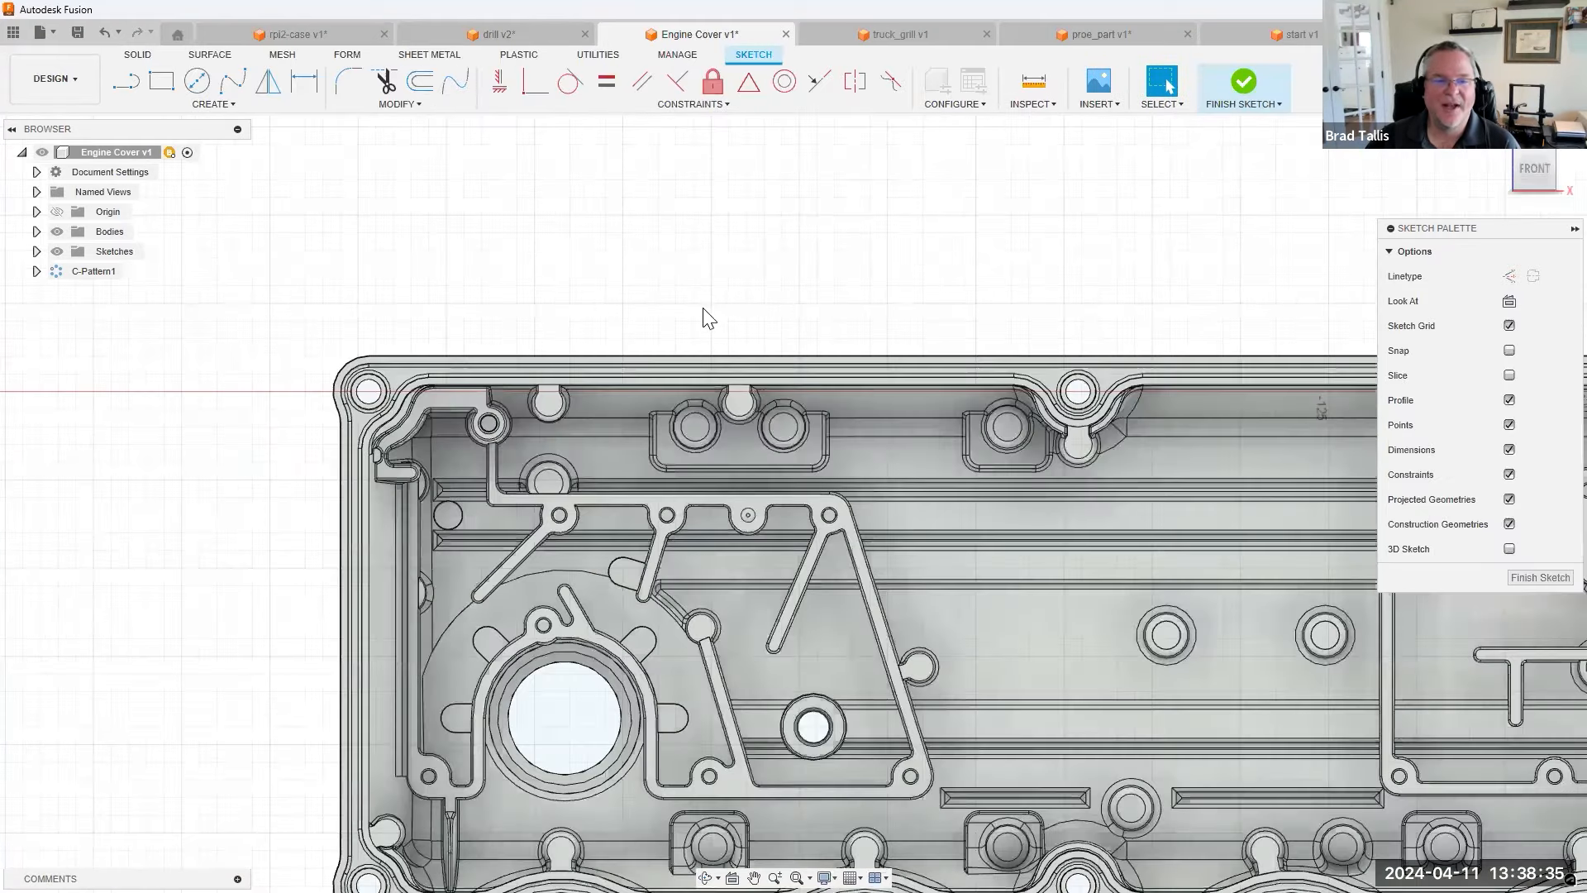
# Step: Sketch a two-point rectangle enclosing the twin-boss pocket and extending past the cover's outer rim edge, and finish the sketch
pyautogui.click(161, 80)
pyautogui.click(598, 337)
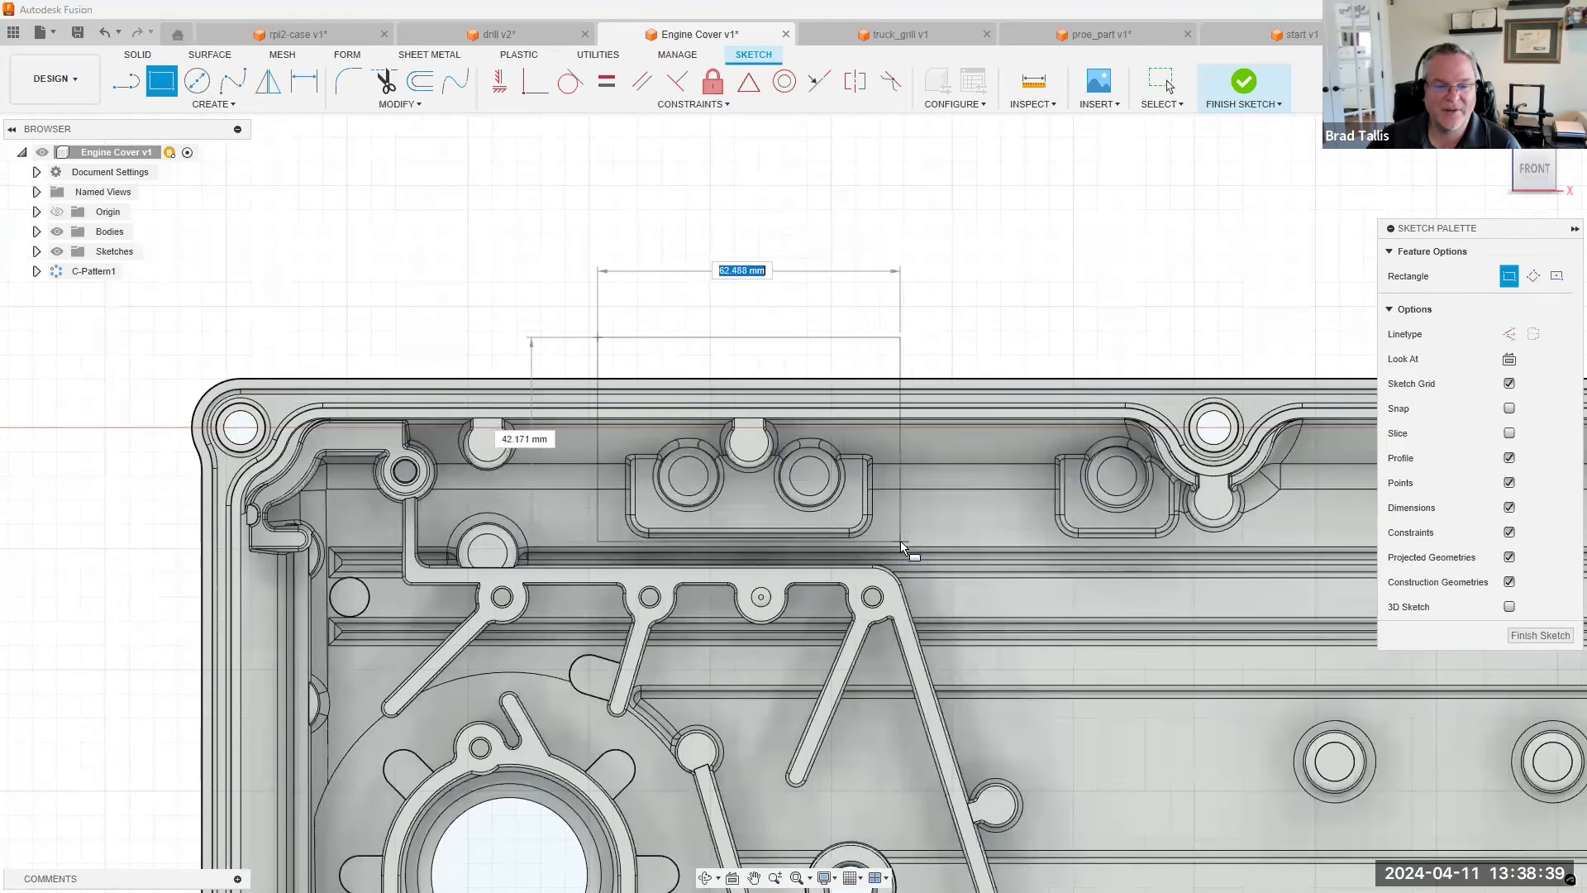
pyautogui.click(925, 544)
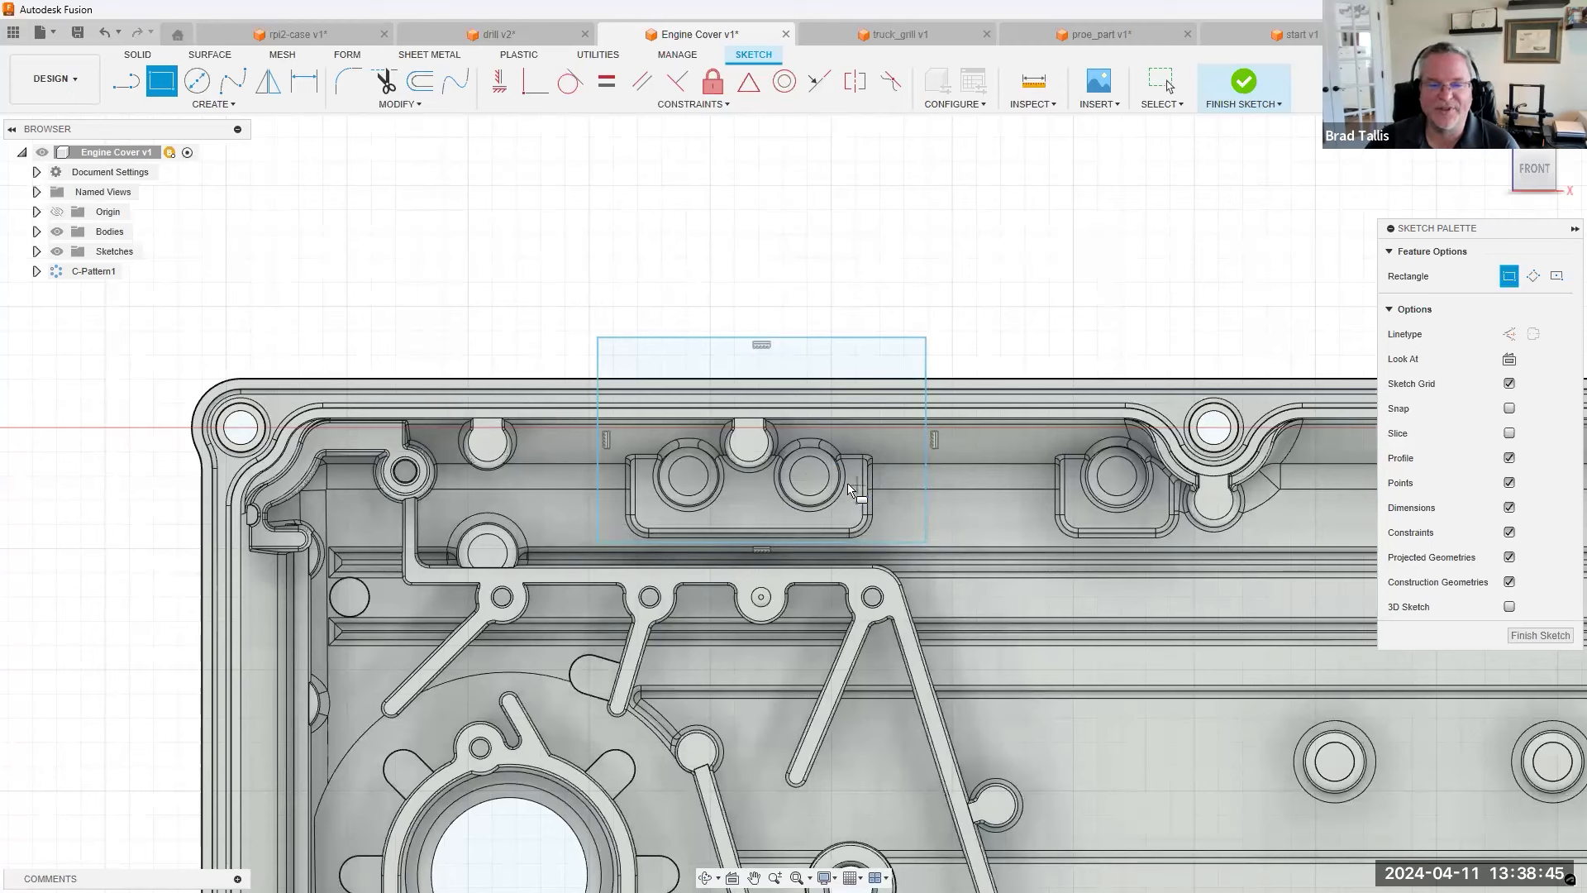
pyautogui.moveTo(1489, 229); pyautogui.dragTo(1290, 221)
pyautogui.click(1329, 635)
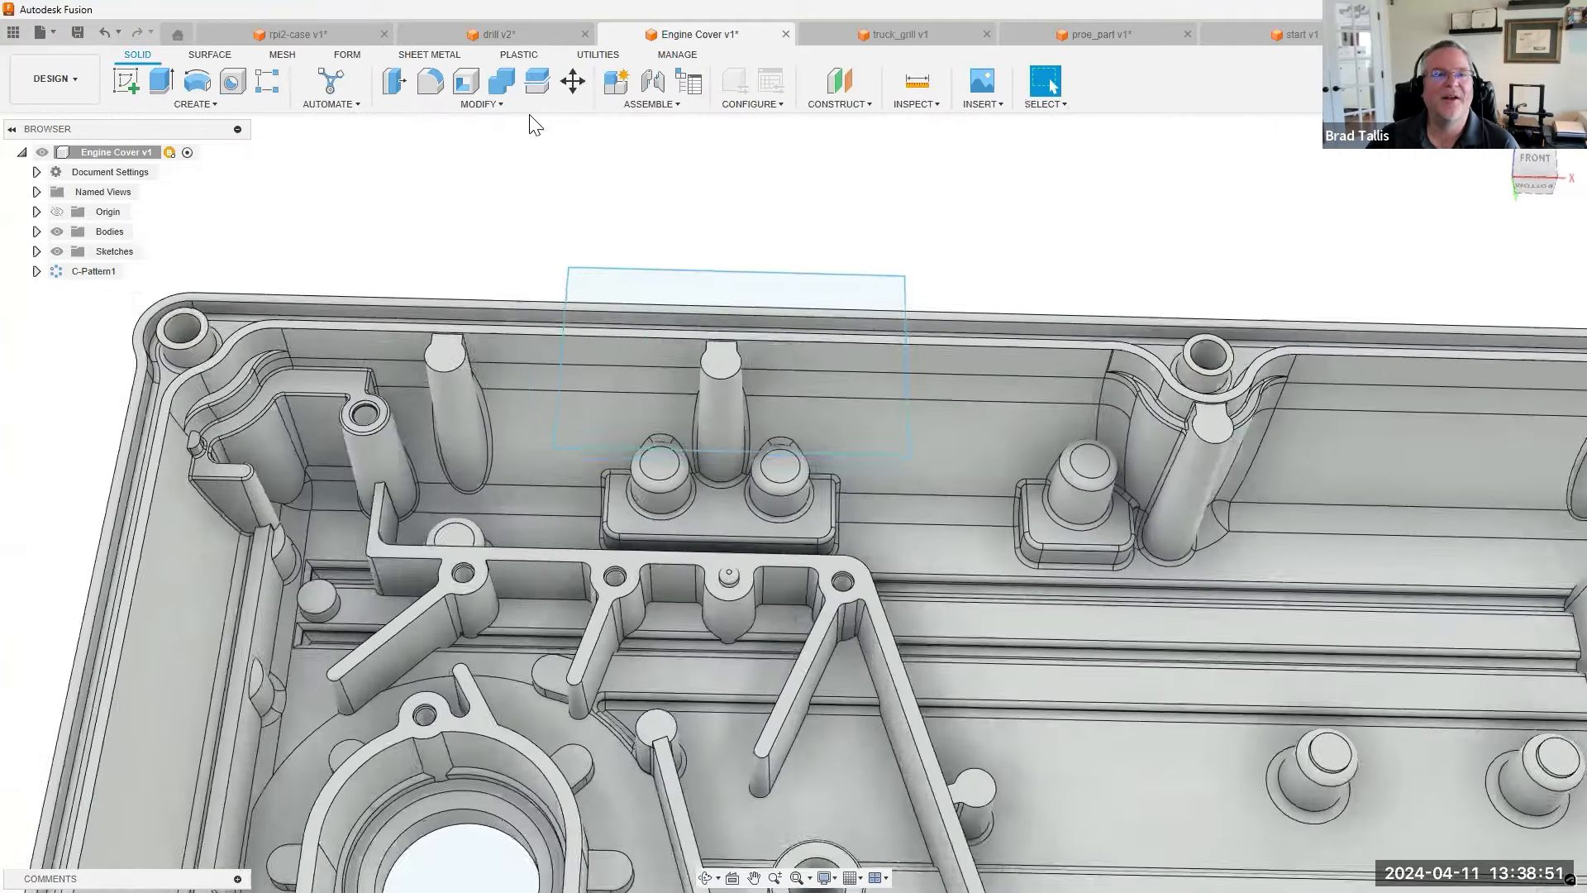
# Step: Split the cover body using the sketched rectangle as the splitting tool, with the tool extended
pyautogui.click(494, 105)
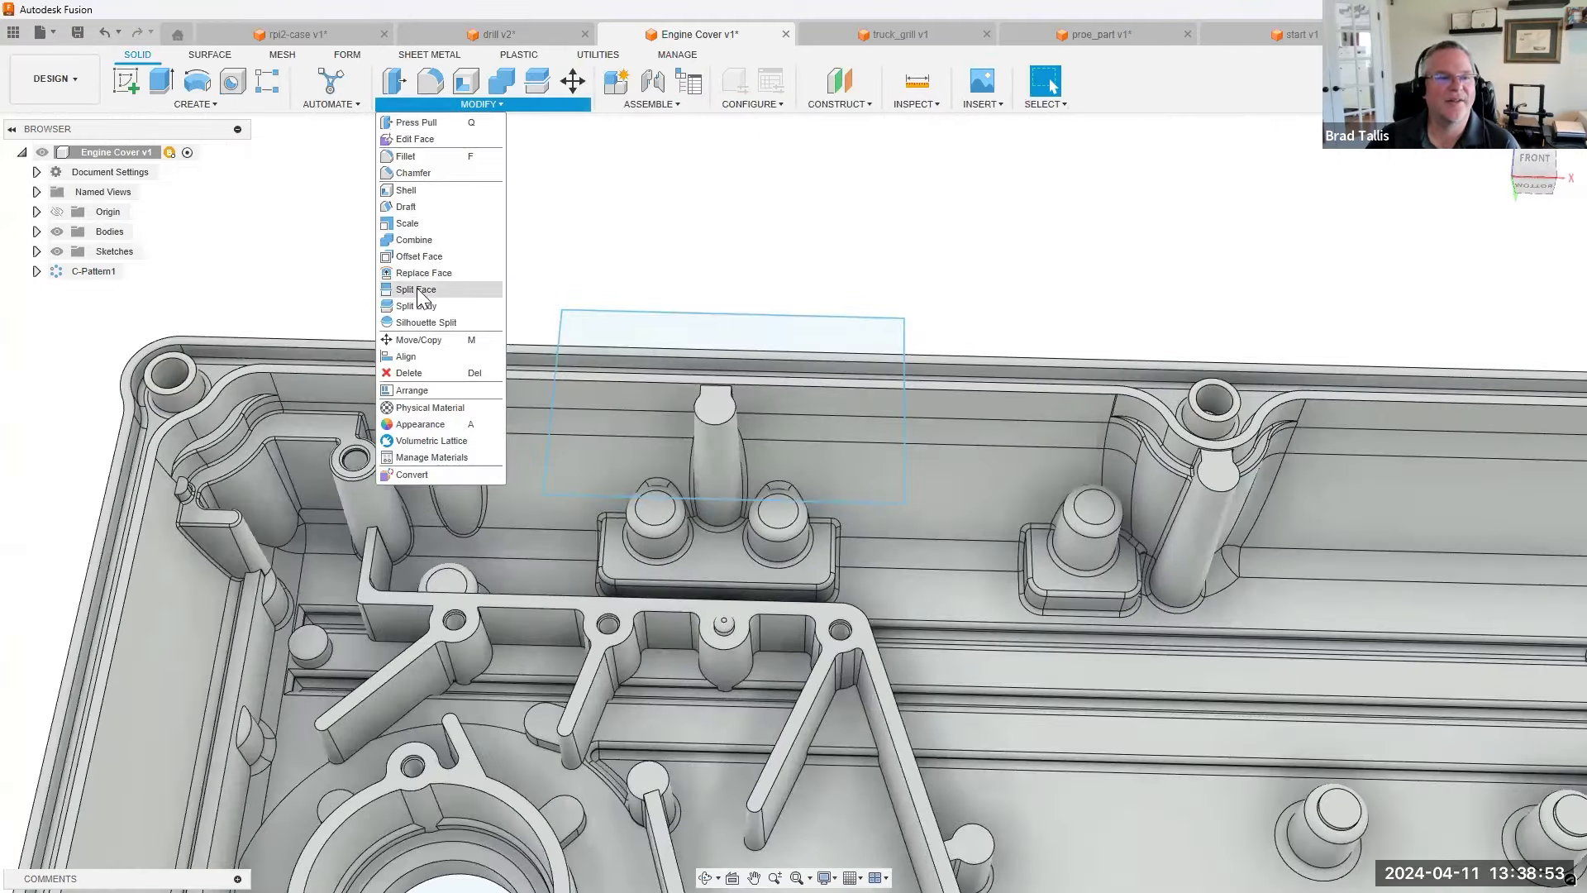
pyautogui.click(418, 306)
pyautogui.click(486, 362)
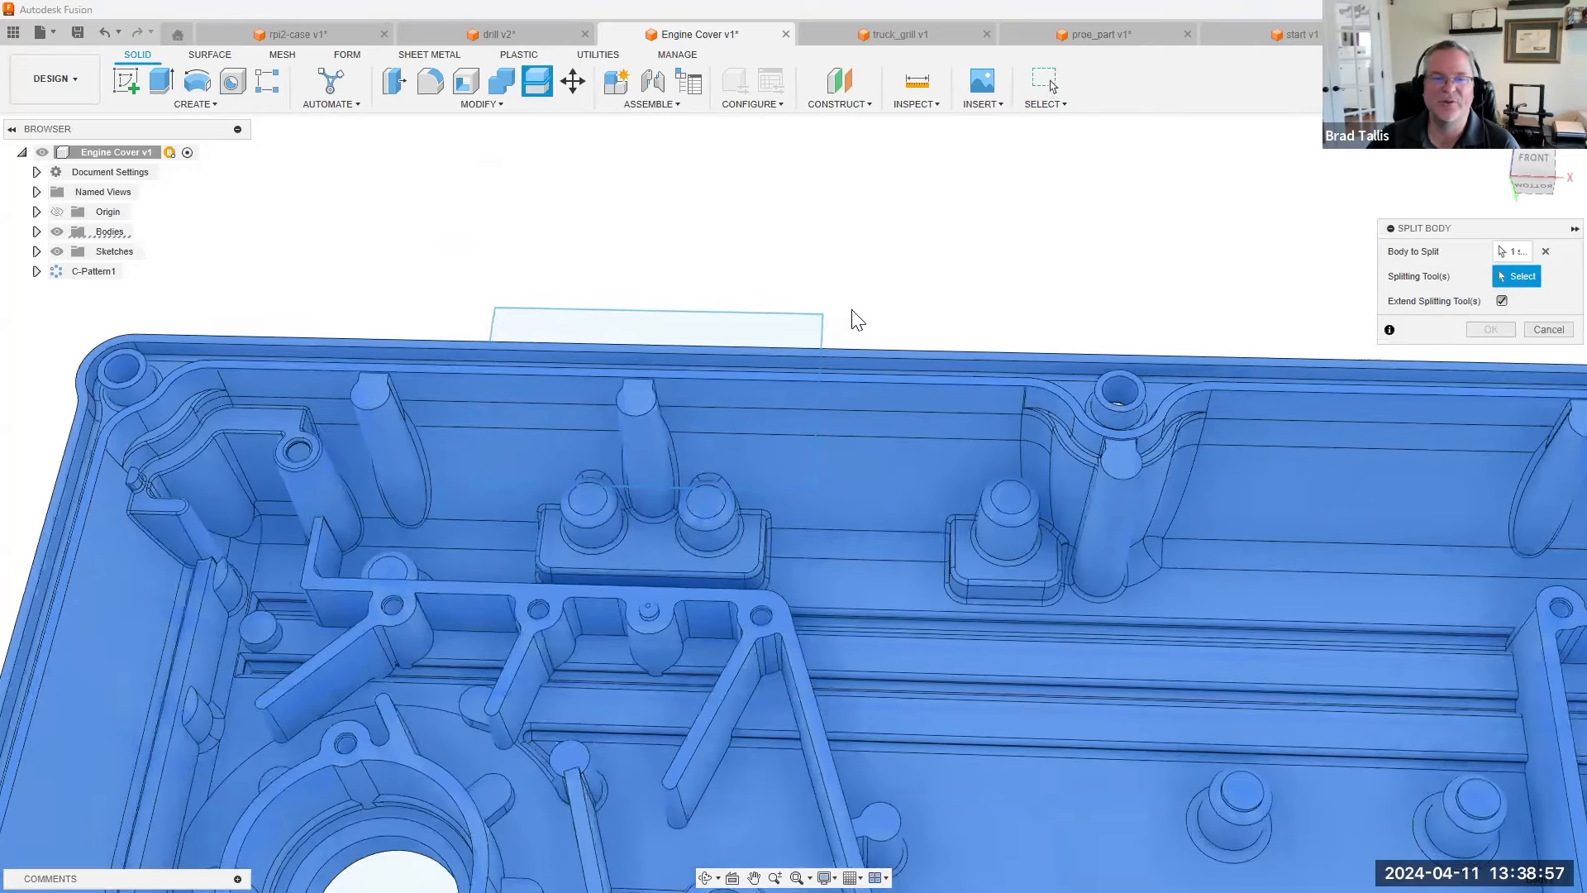
pyautogui.click(818, 322)
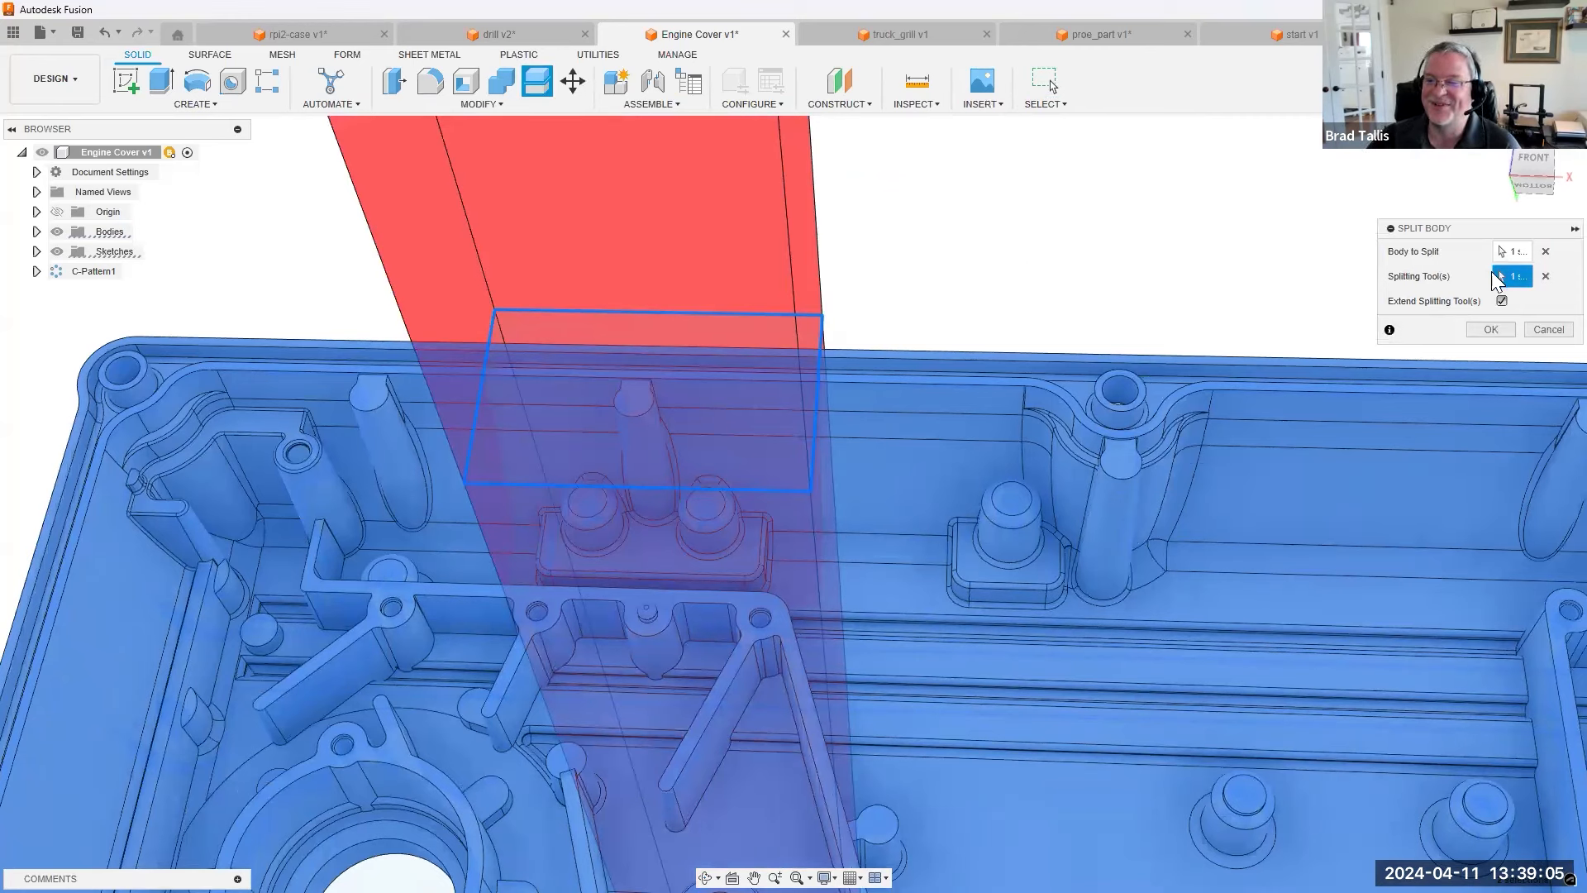
pyautogui.click(1491, 331)
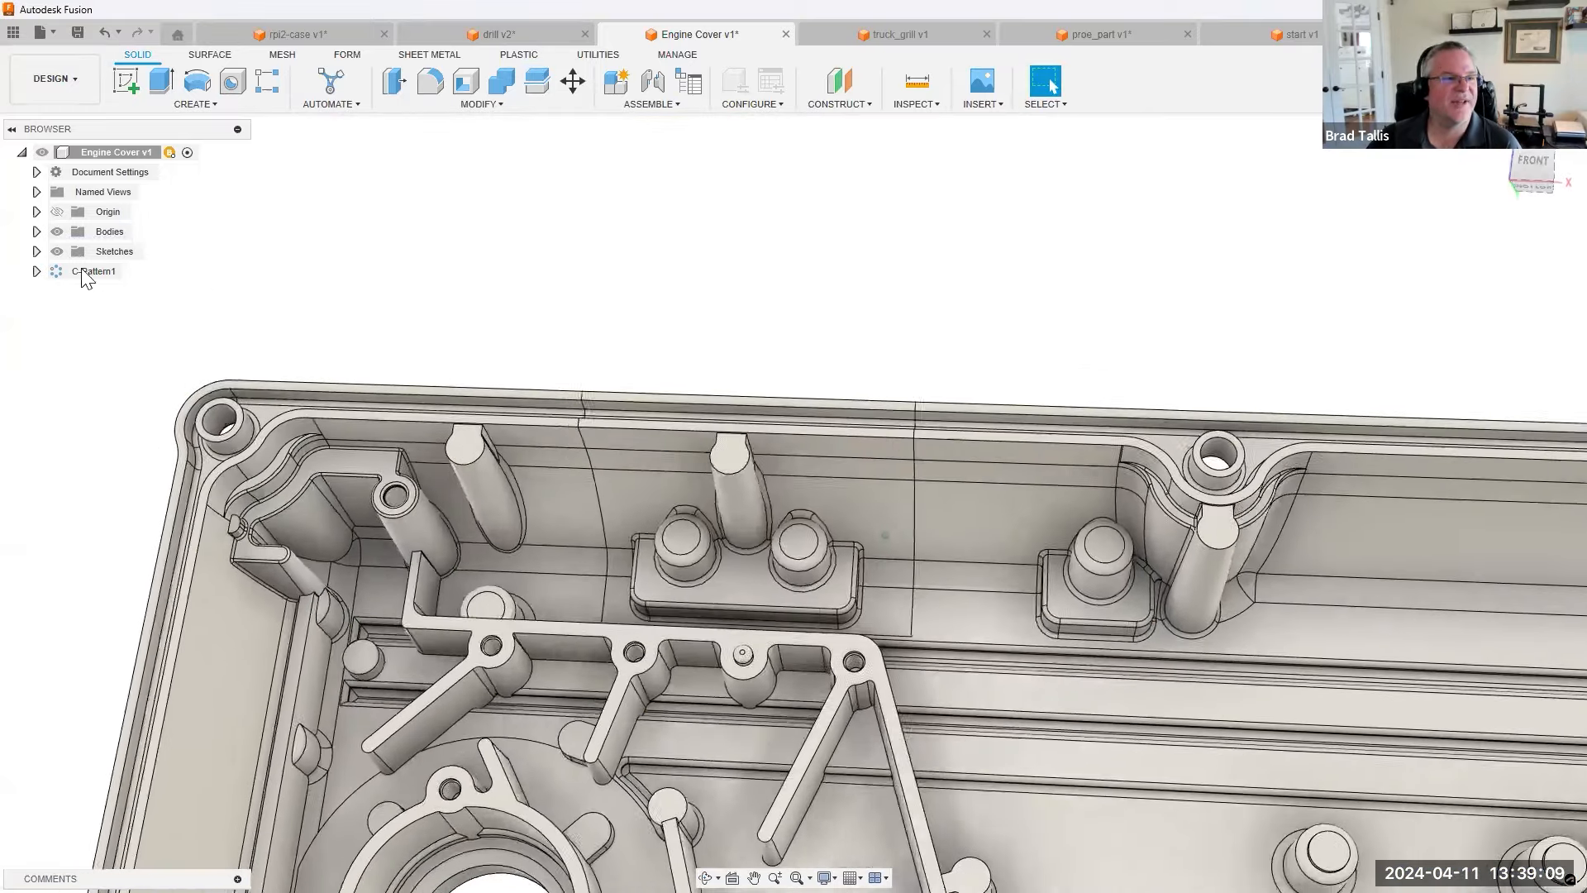
# Step: List the bodies and hide Body2, leaving only the small wall section with the twin bosses
pyautogui.click(36, 232)
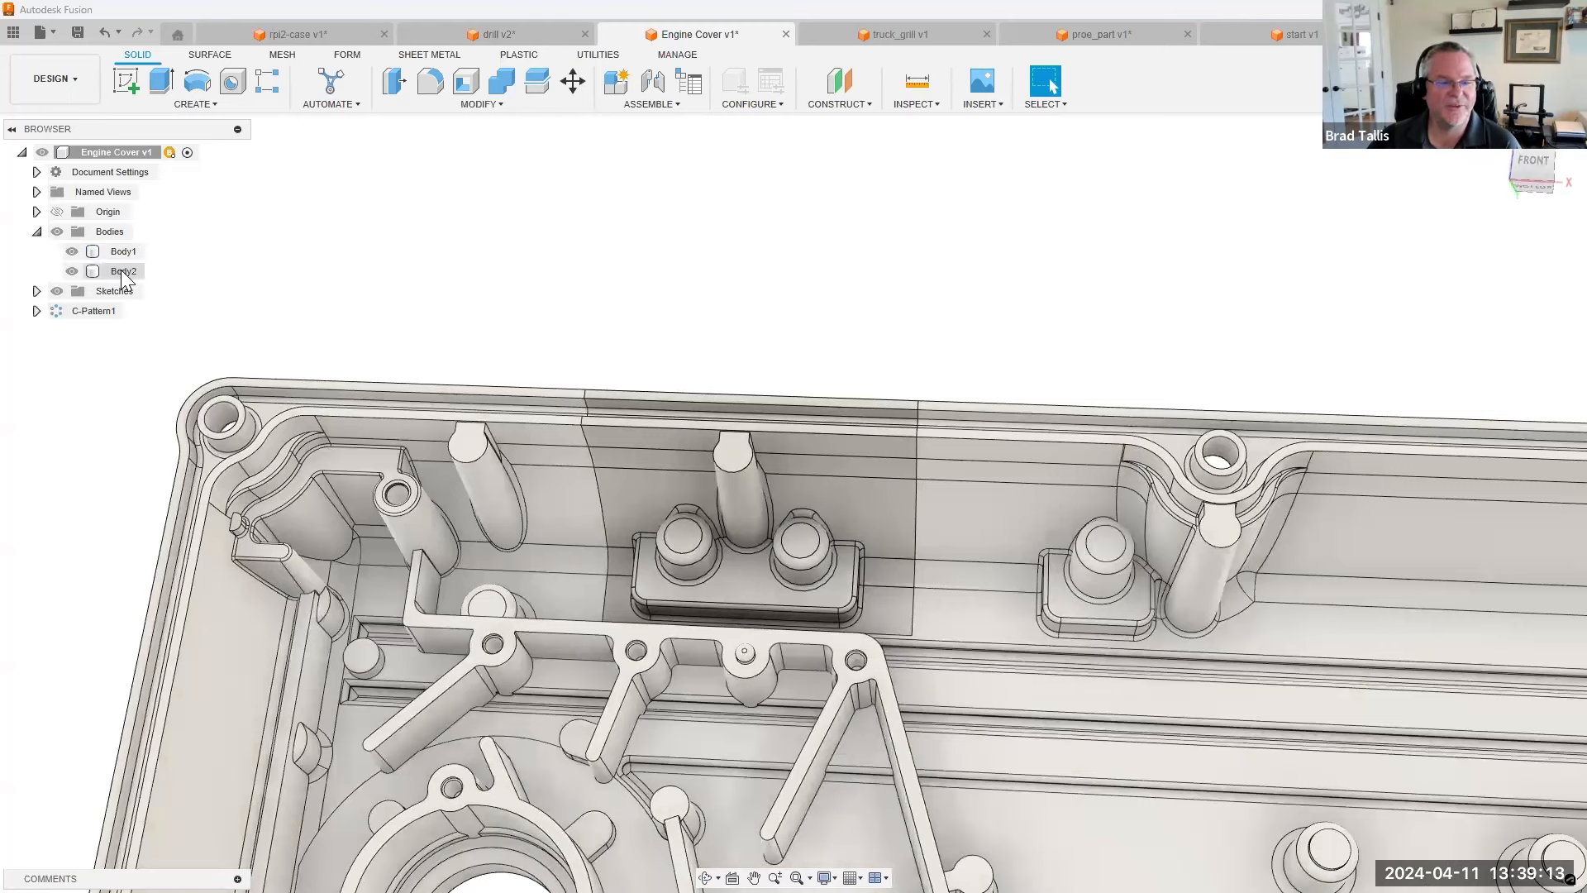
pyautogui.rightClick(121, 271)
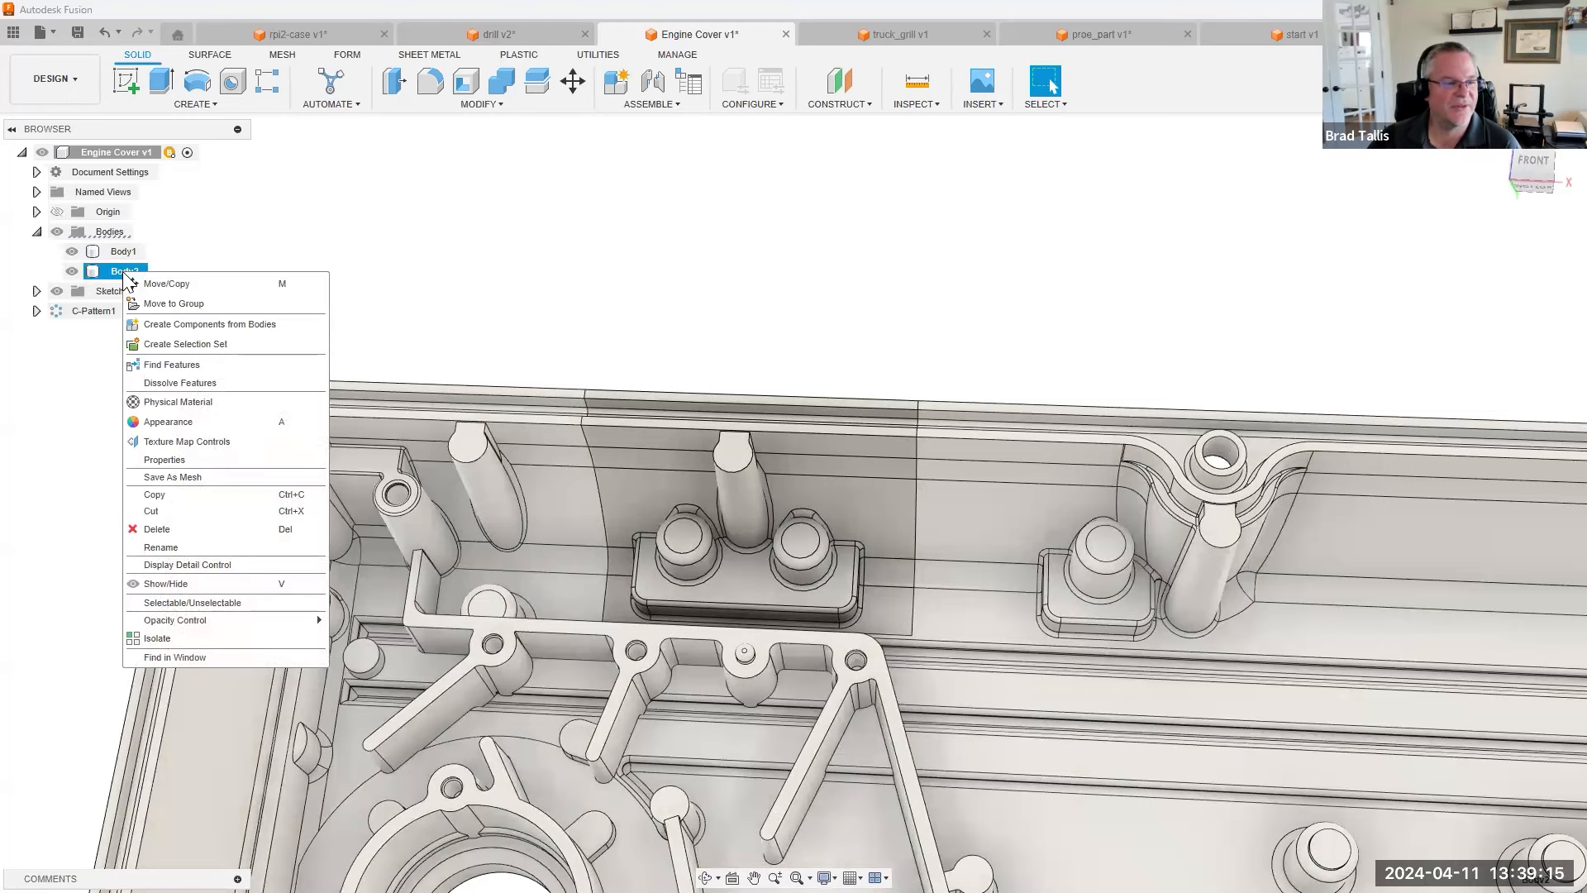
pyautogui.press('Escape')
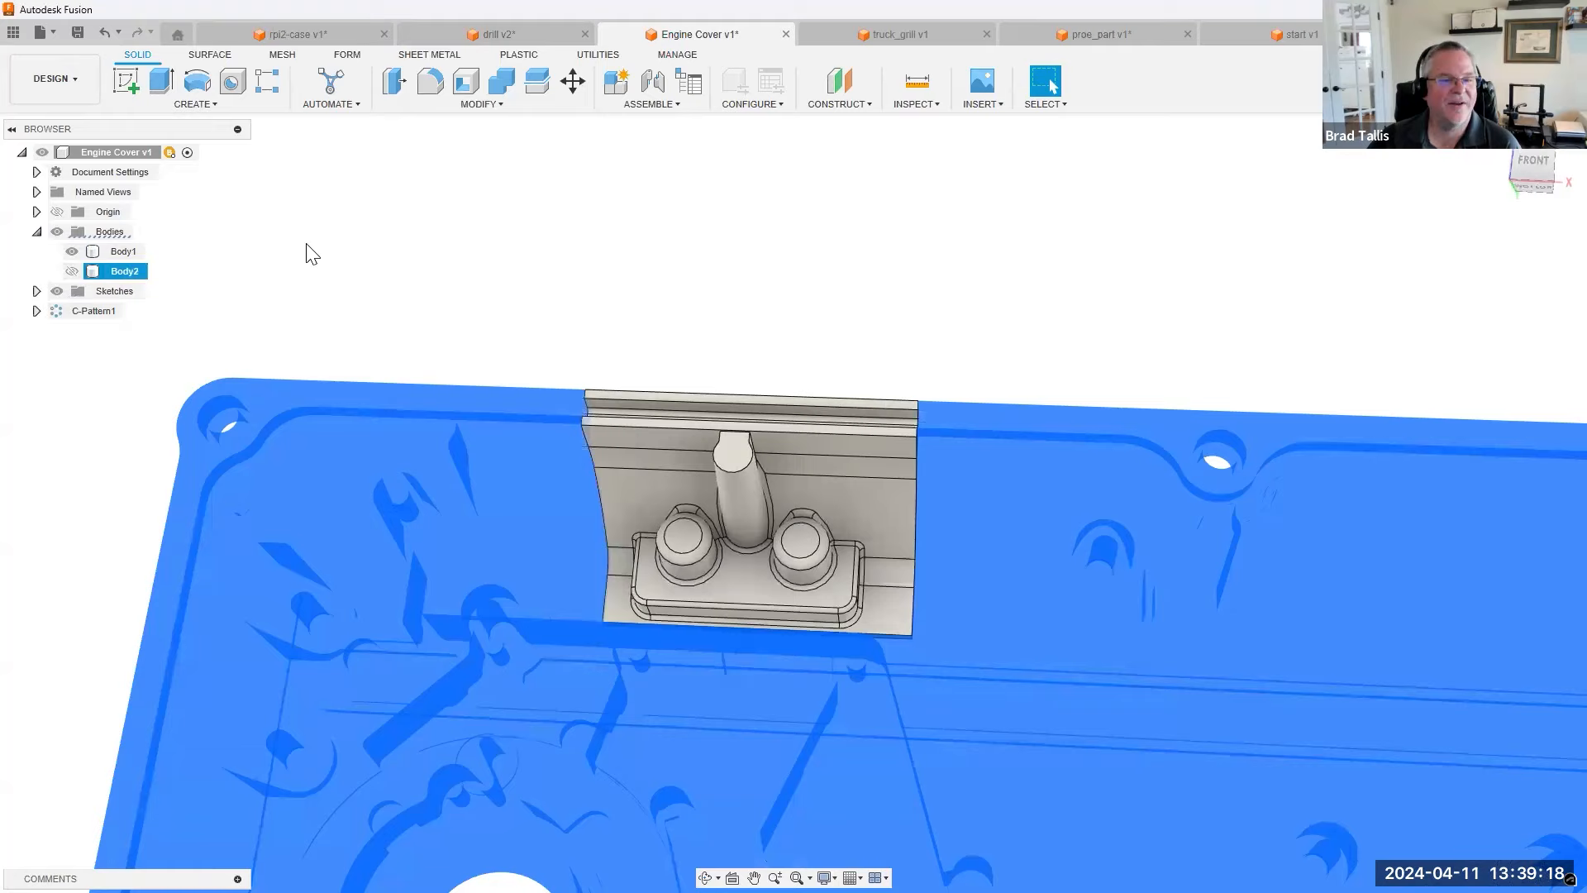
pyautogui.press('v')
# Step: Start moving faces and select all faces of the twin-boss block and its post on the separated wall section
pyautogui.keyDown('shift'); pyautogui.moveTo(424, 254); pyautogui.dragTo(669, 367, button='middle'); pyautogui.keyUp('shift')
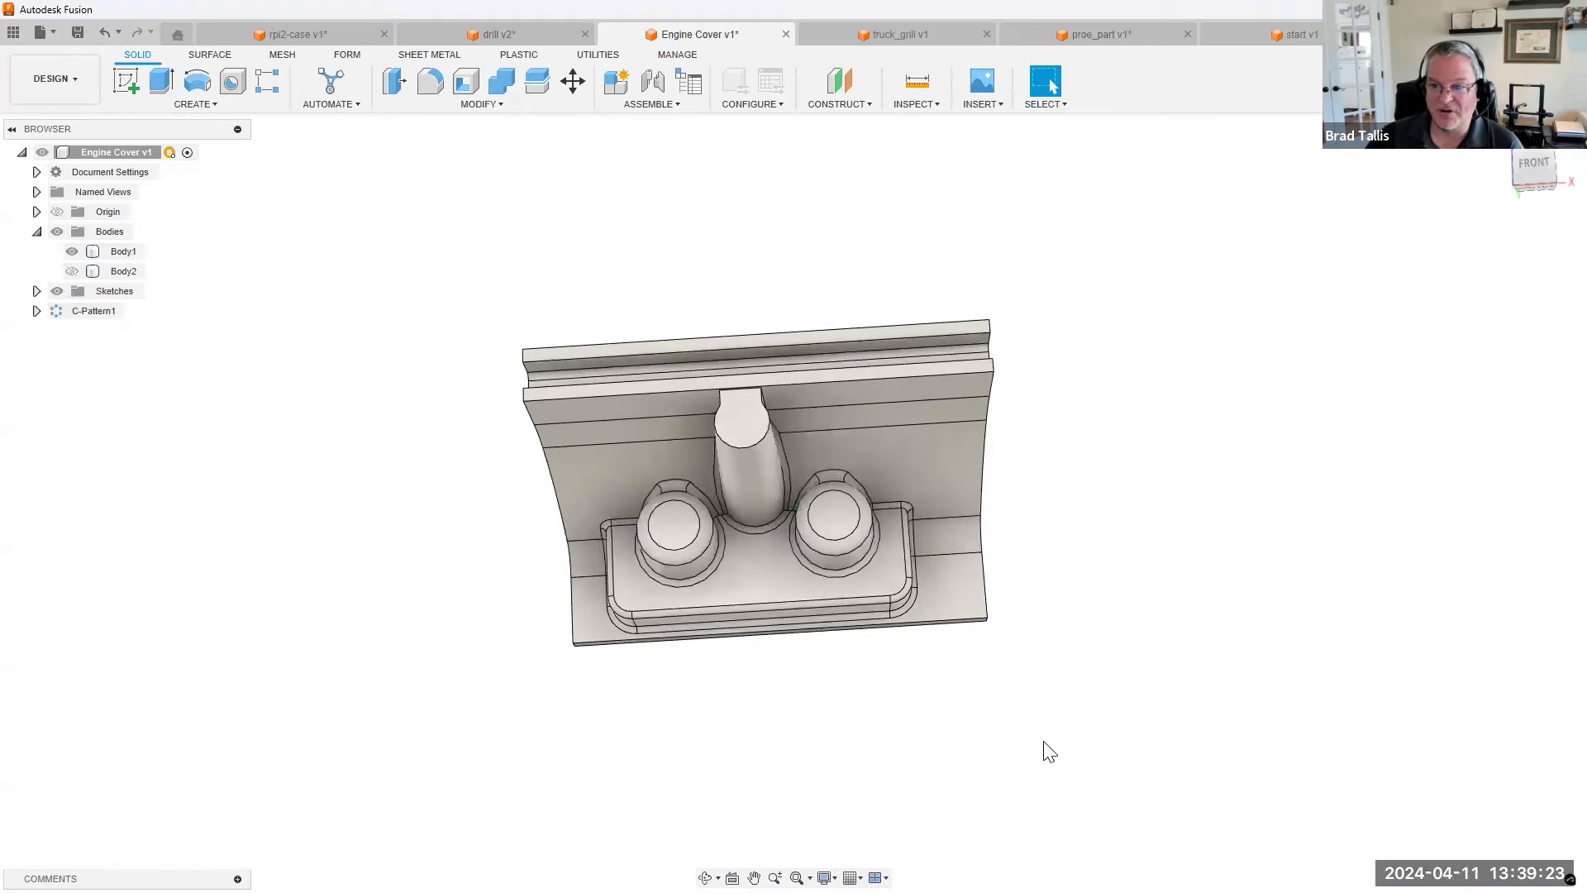
pyautogui.click(838, 334)
pyautogui.keyDown('shift'); pyautogui.moveTo(838, 333); pyautogui.dragTo(1082, 728, button='middle'); pyautogui.keyUp('shift')
pyautogui.click(1083, 727)
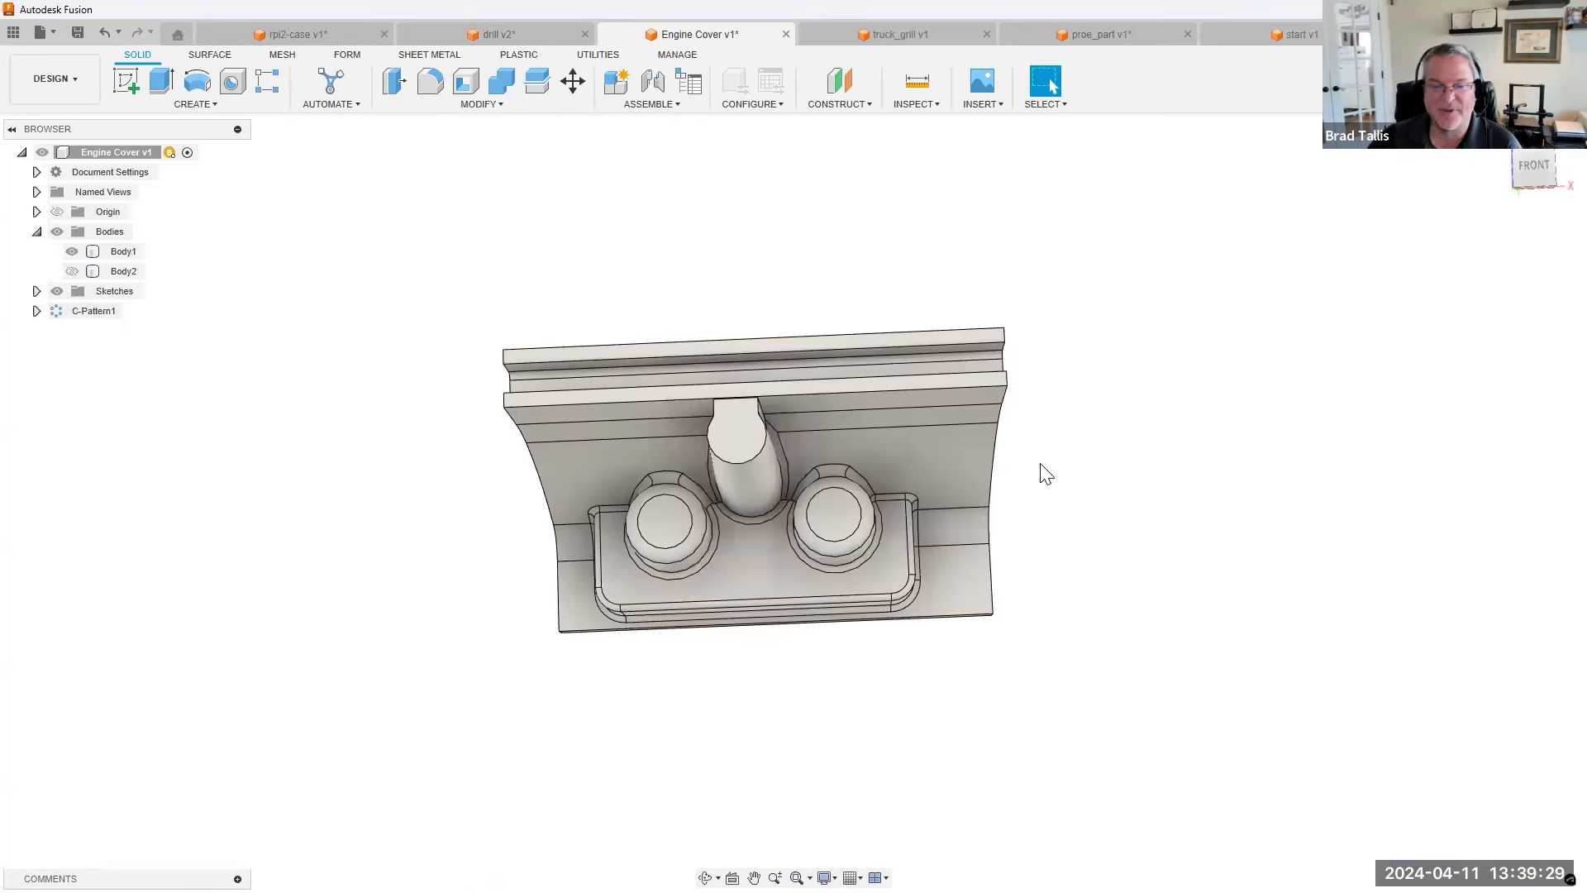
pyautogui.press('m')
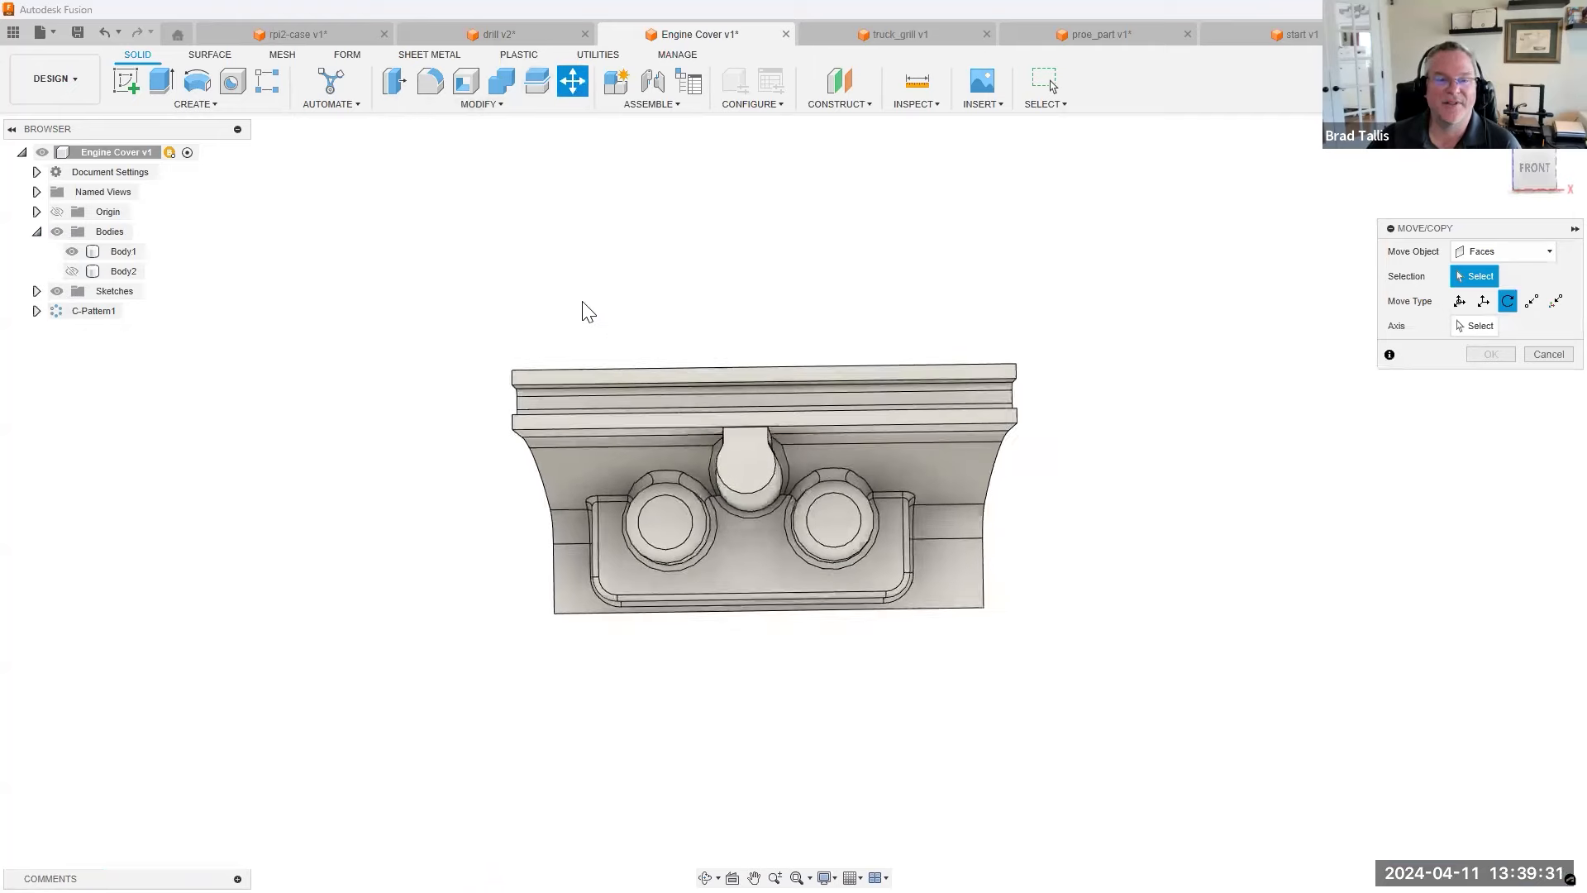
pyautogui.moveTo(559, 362); pyautogui.dragTo(949, 675)
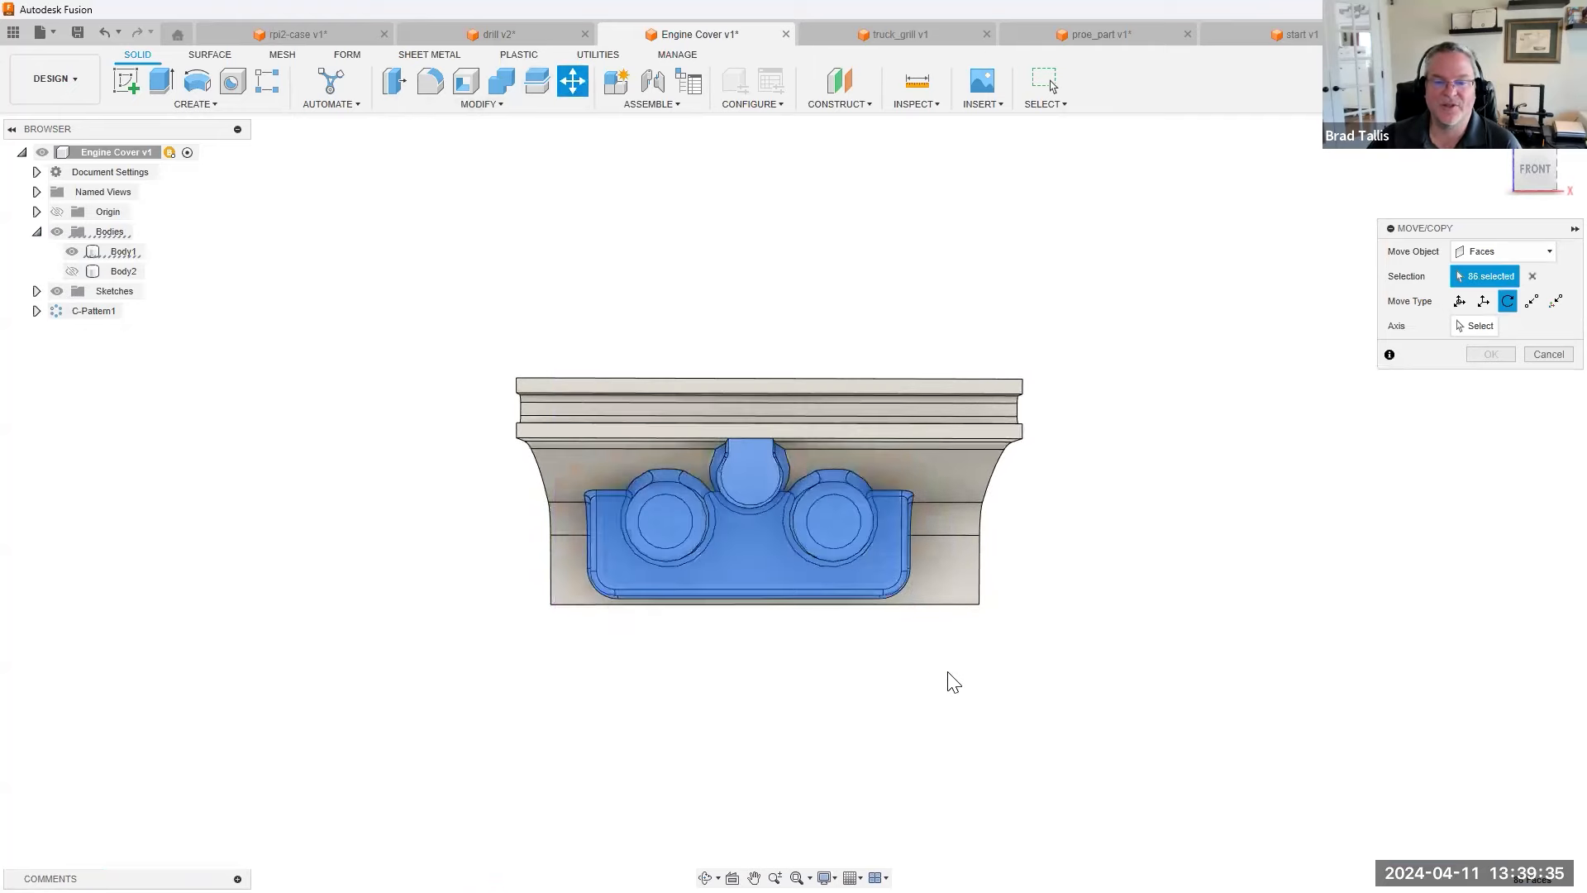
# Step: Try to translate the selected twin-boss faces 7.369 mm along the X direction, then cancel the move
pyautogui.click(1484, 301)
pyautogui.click(762, 632)
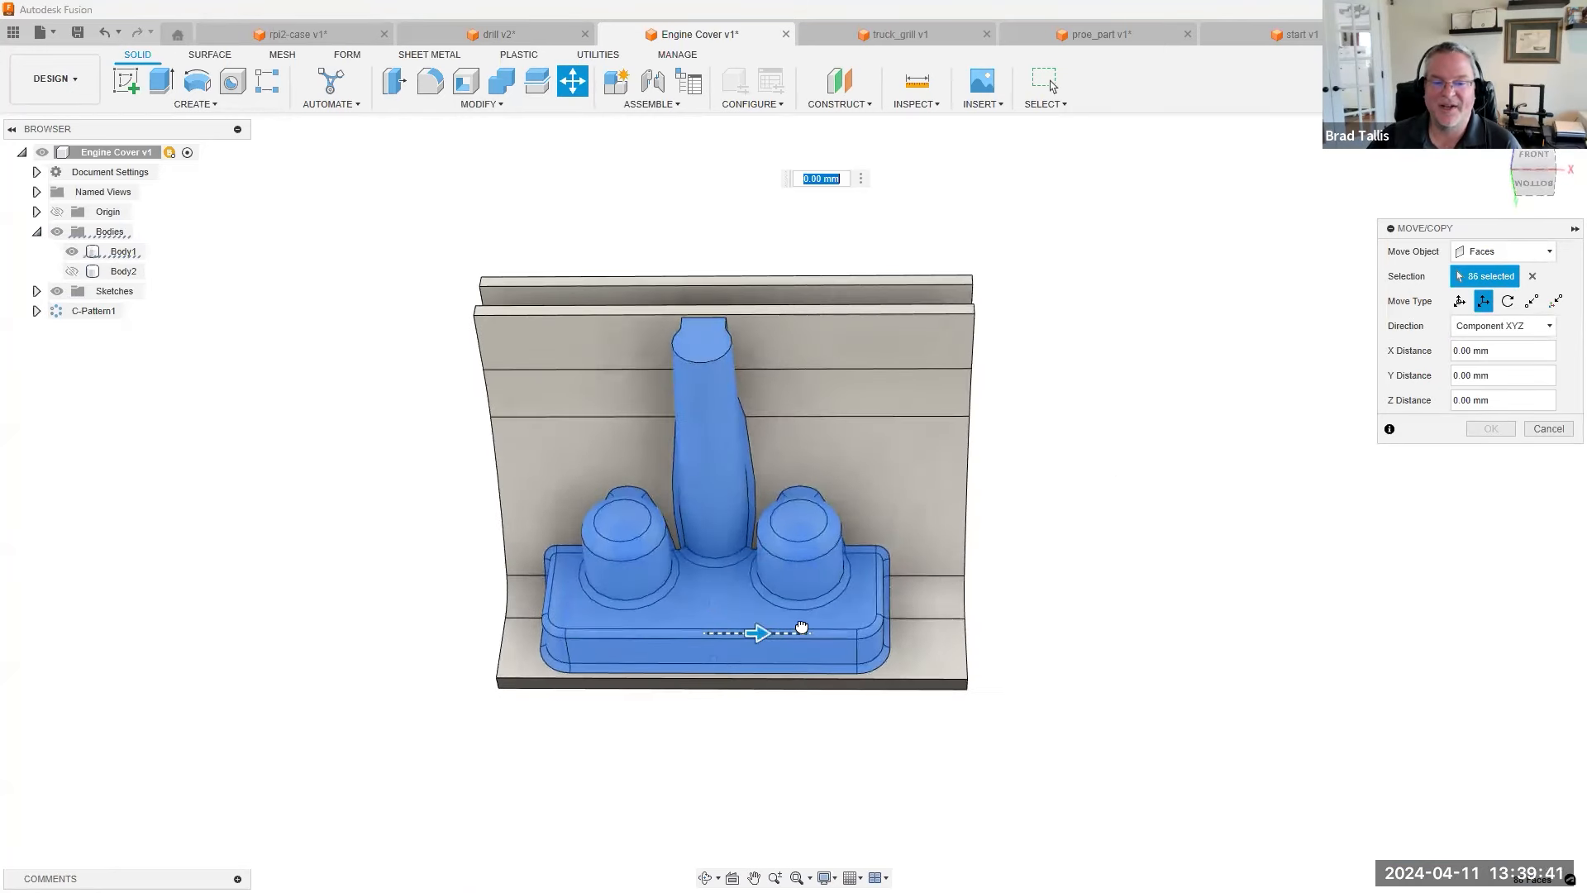
pyautogui.moveTo(801, 627); pyautogui.dragTo(812, 622)
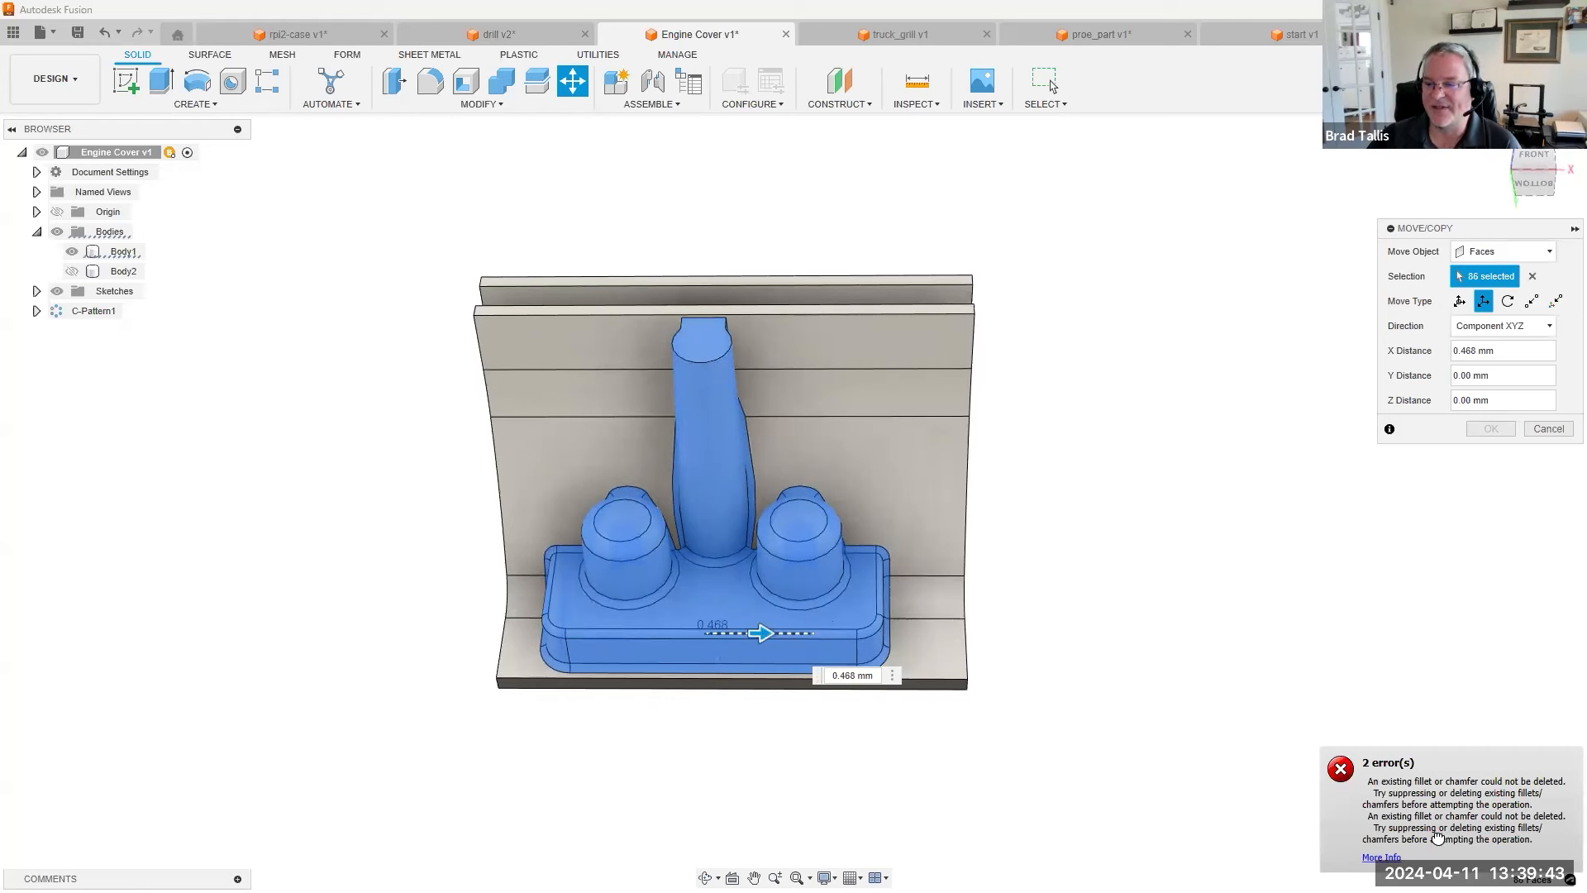
pyautogui.write('6.668')
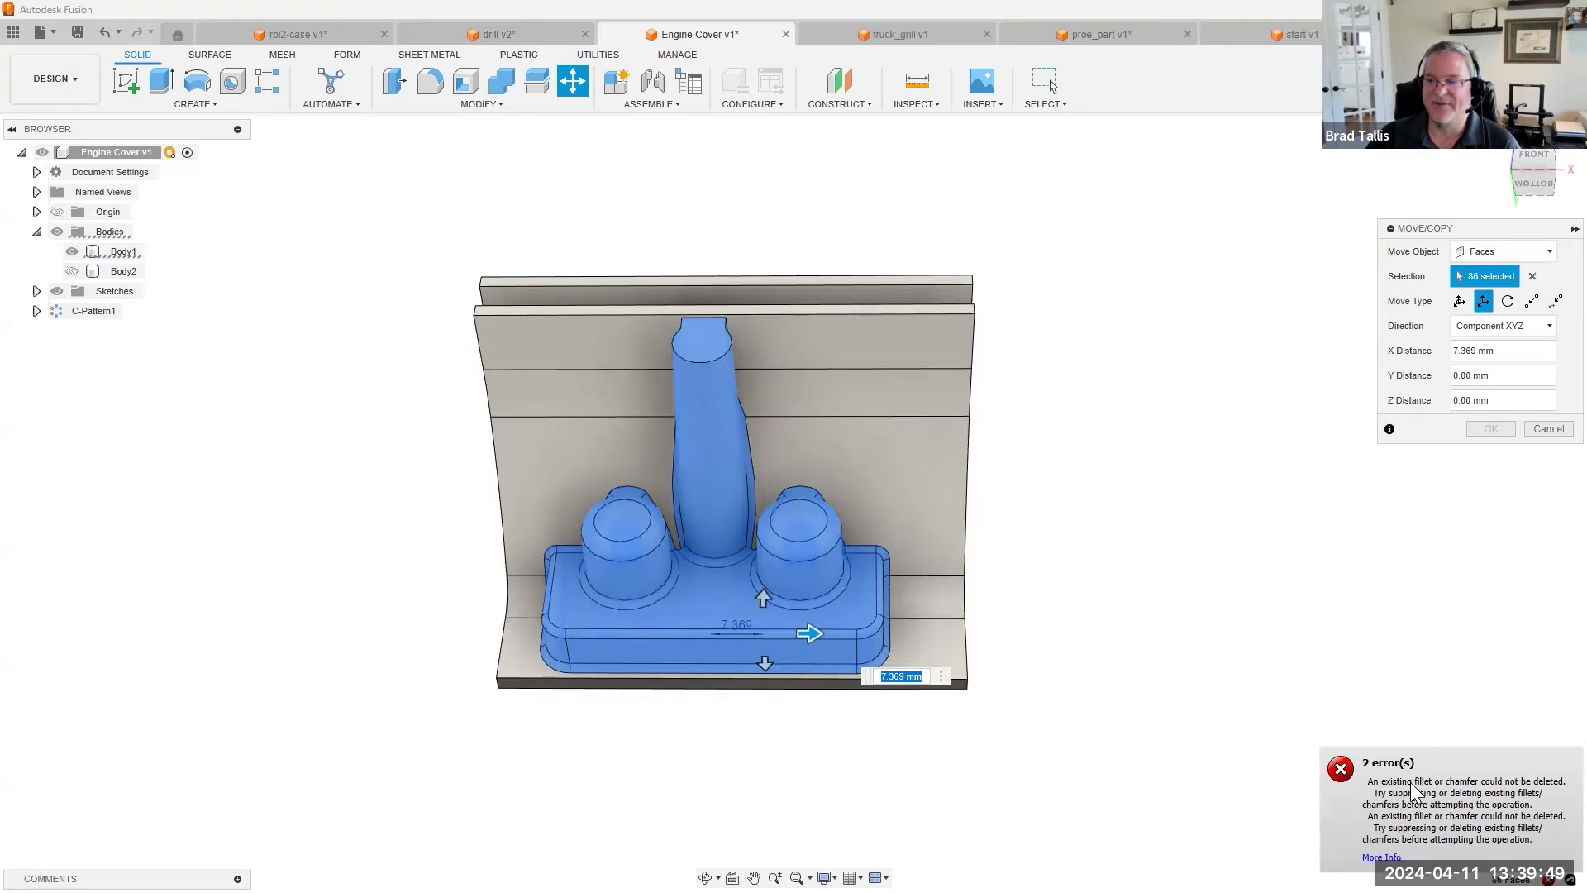
pyautogui.press('Escape')
pyautogui.keyDown('shift'); pyautogui.moveTo(684, 185); pyautogui.dragTo(609, 206, button='middle'); pyautogui.keyUp('shift')
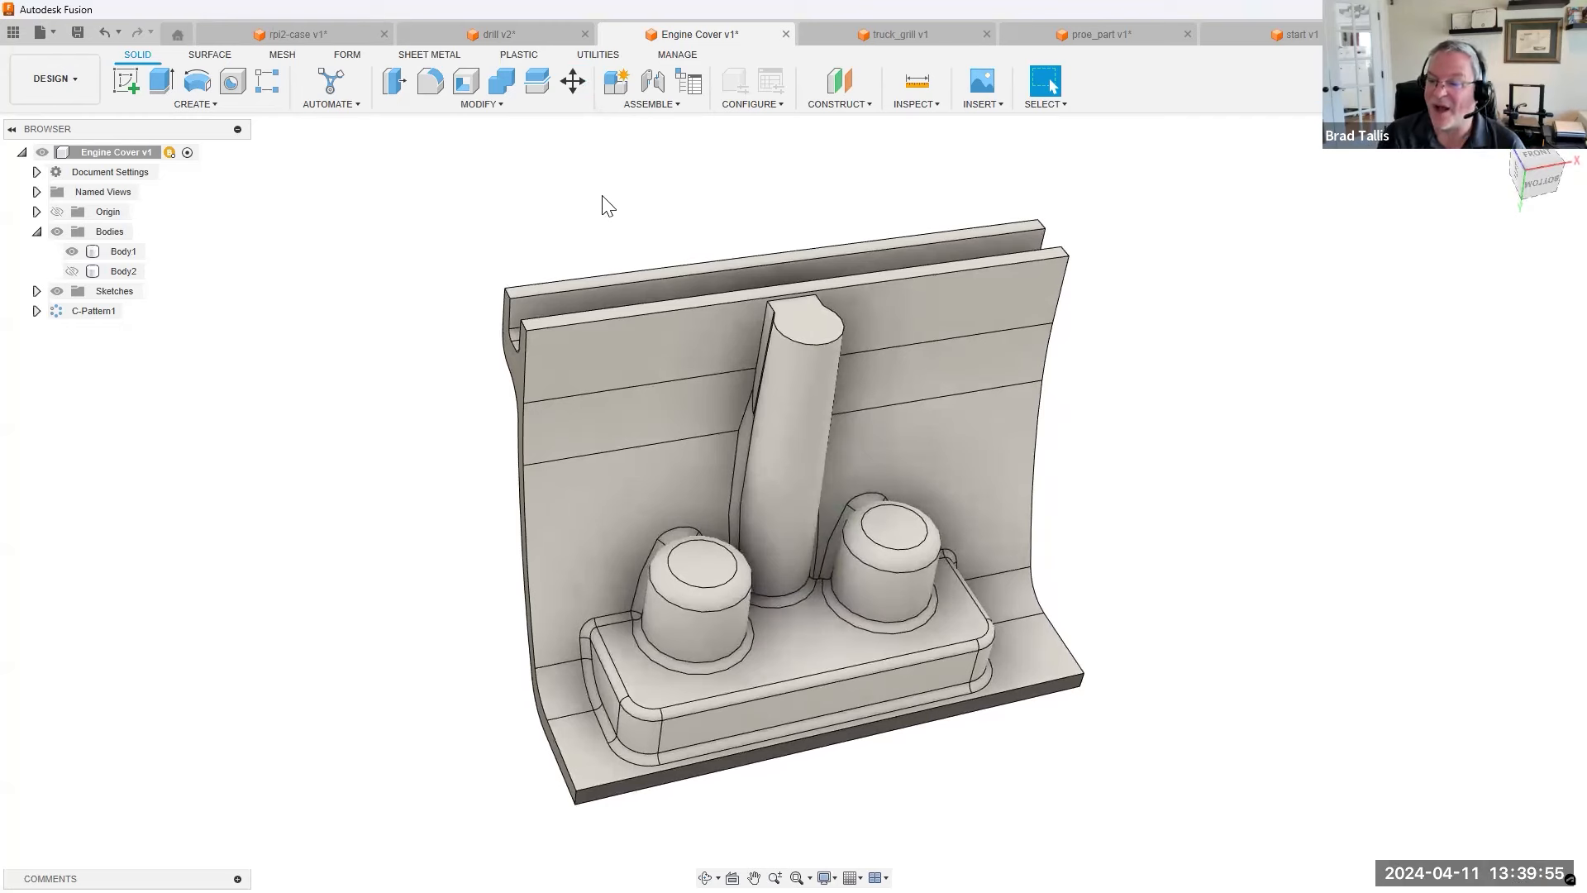
pyautogui.keyDown('shift'); pyautogui.moveTo(607, 207); pyautogui.dragTo(578, 185, button='middle'); pyautogui.keyUp('shift')
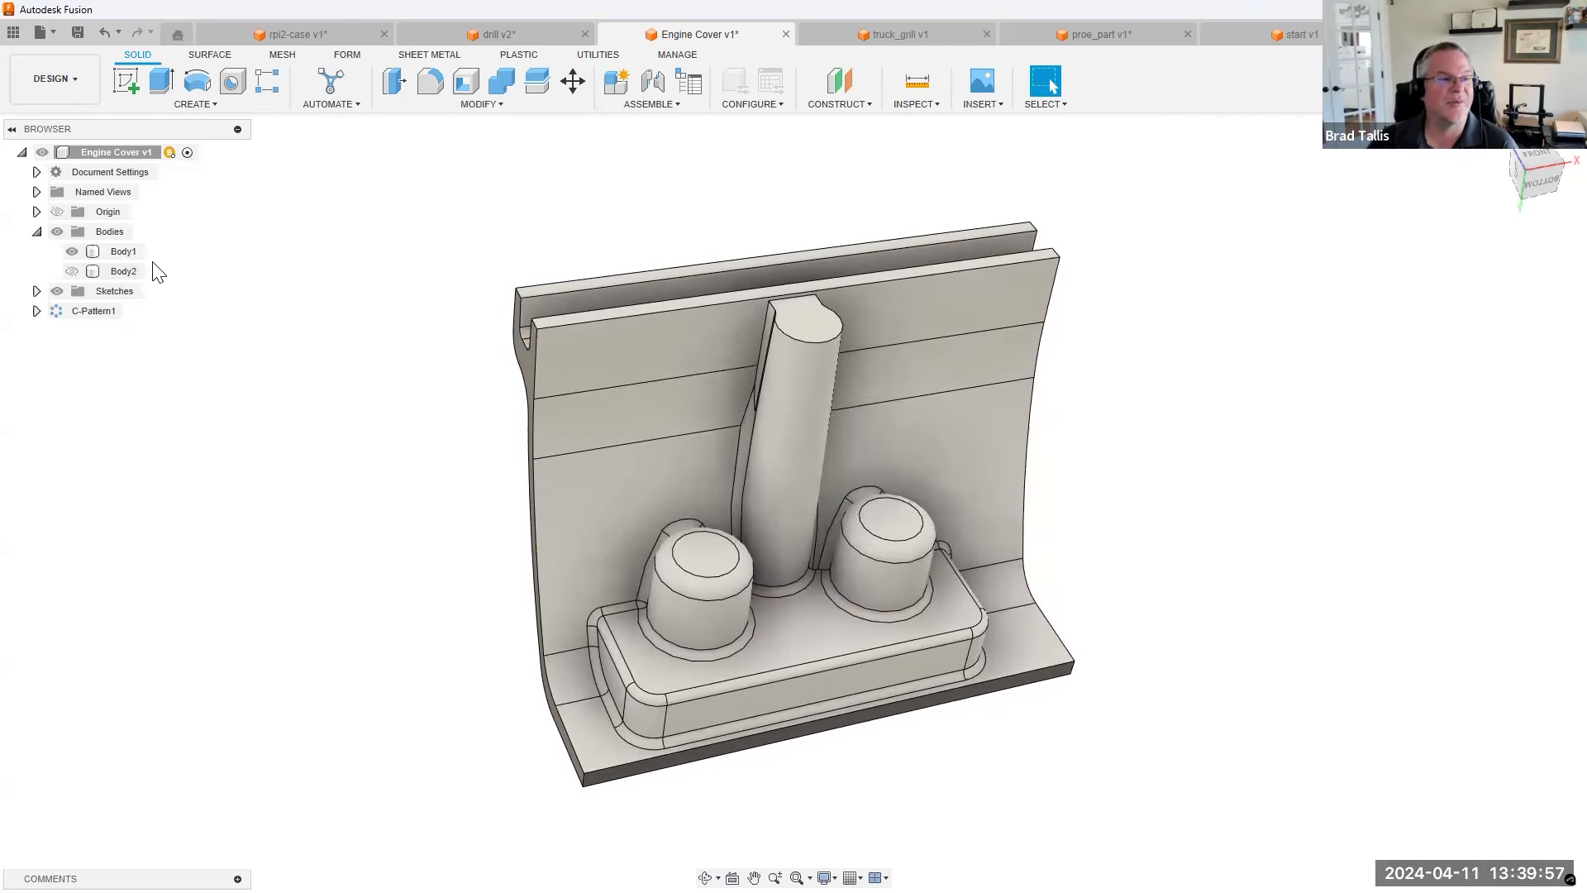
pyautogui.click(124, 251)
pyautogui.rightClick(124, 253)
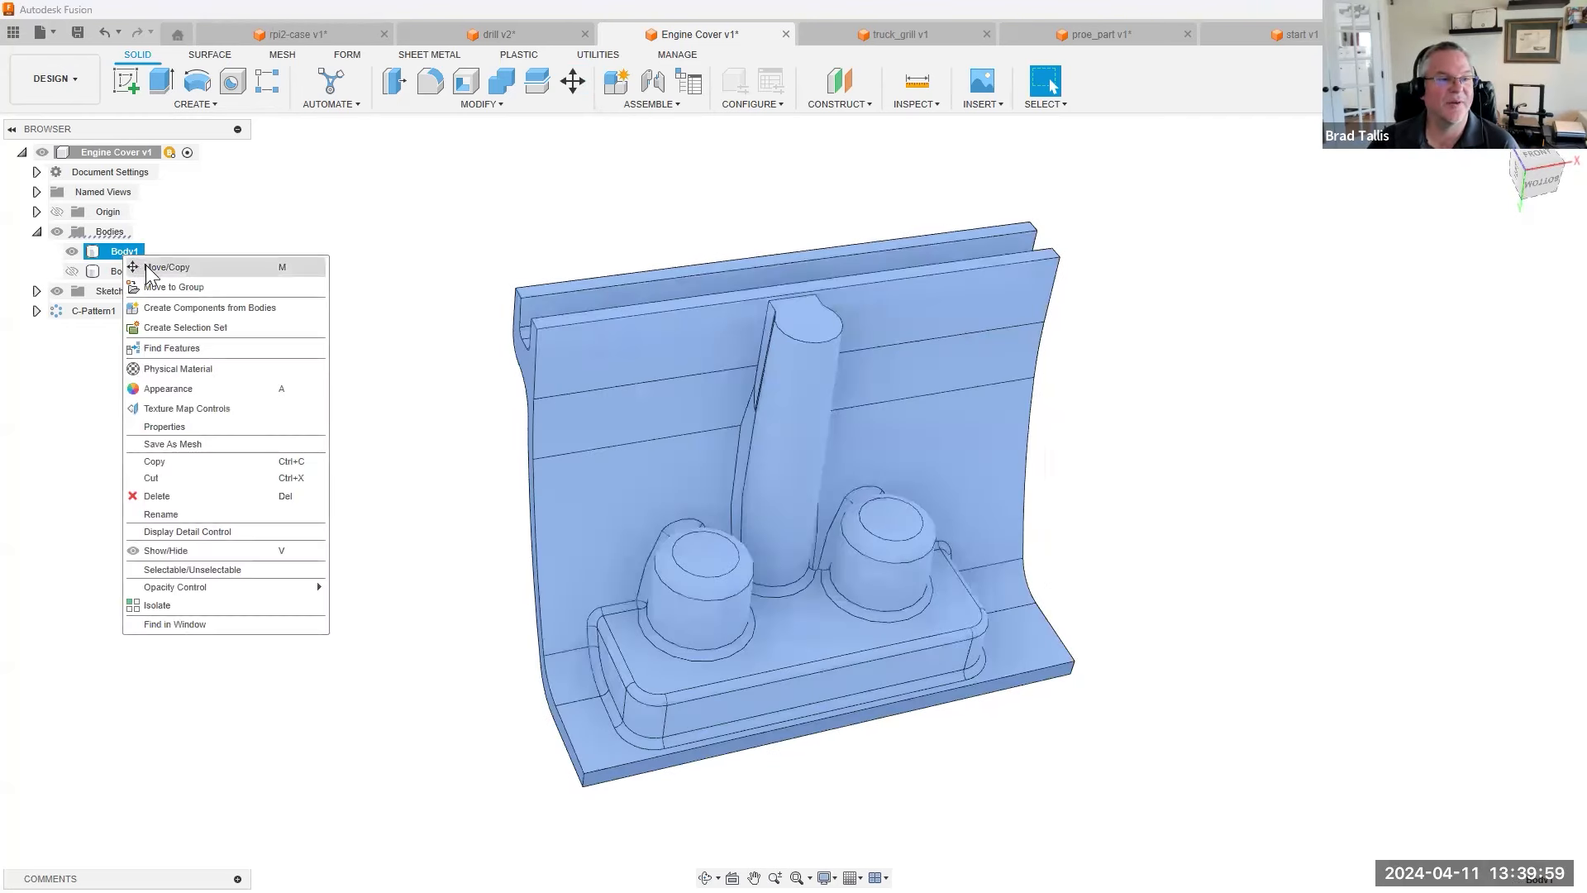
pyautogui.click(165, 267)
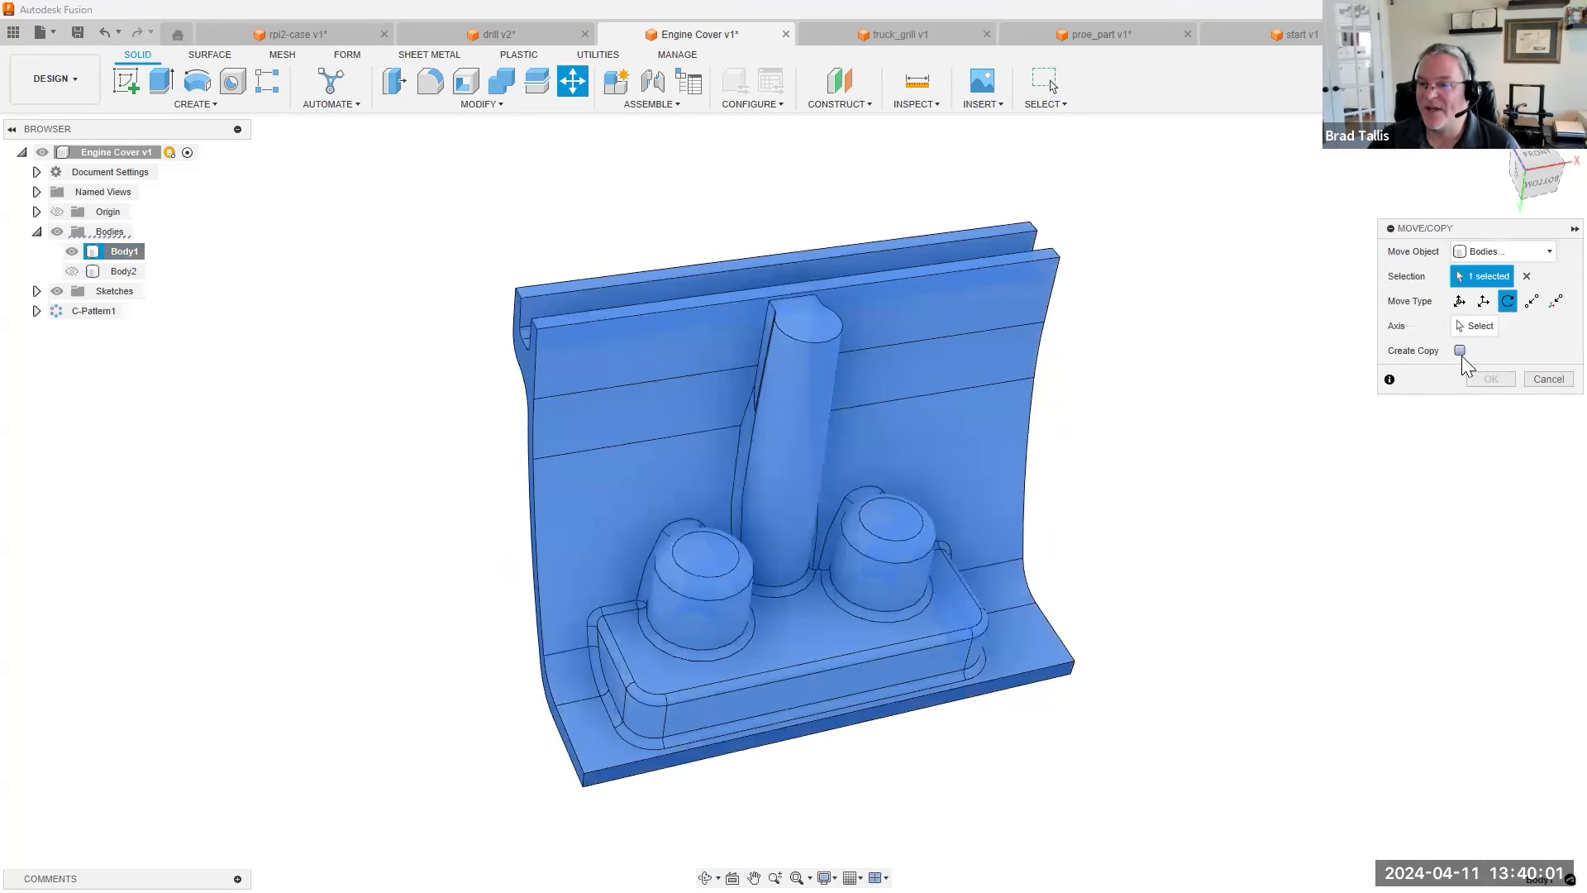
pyautogui.click(1459, 351)
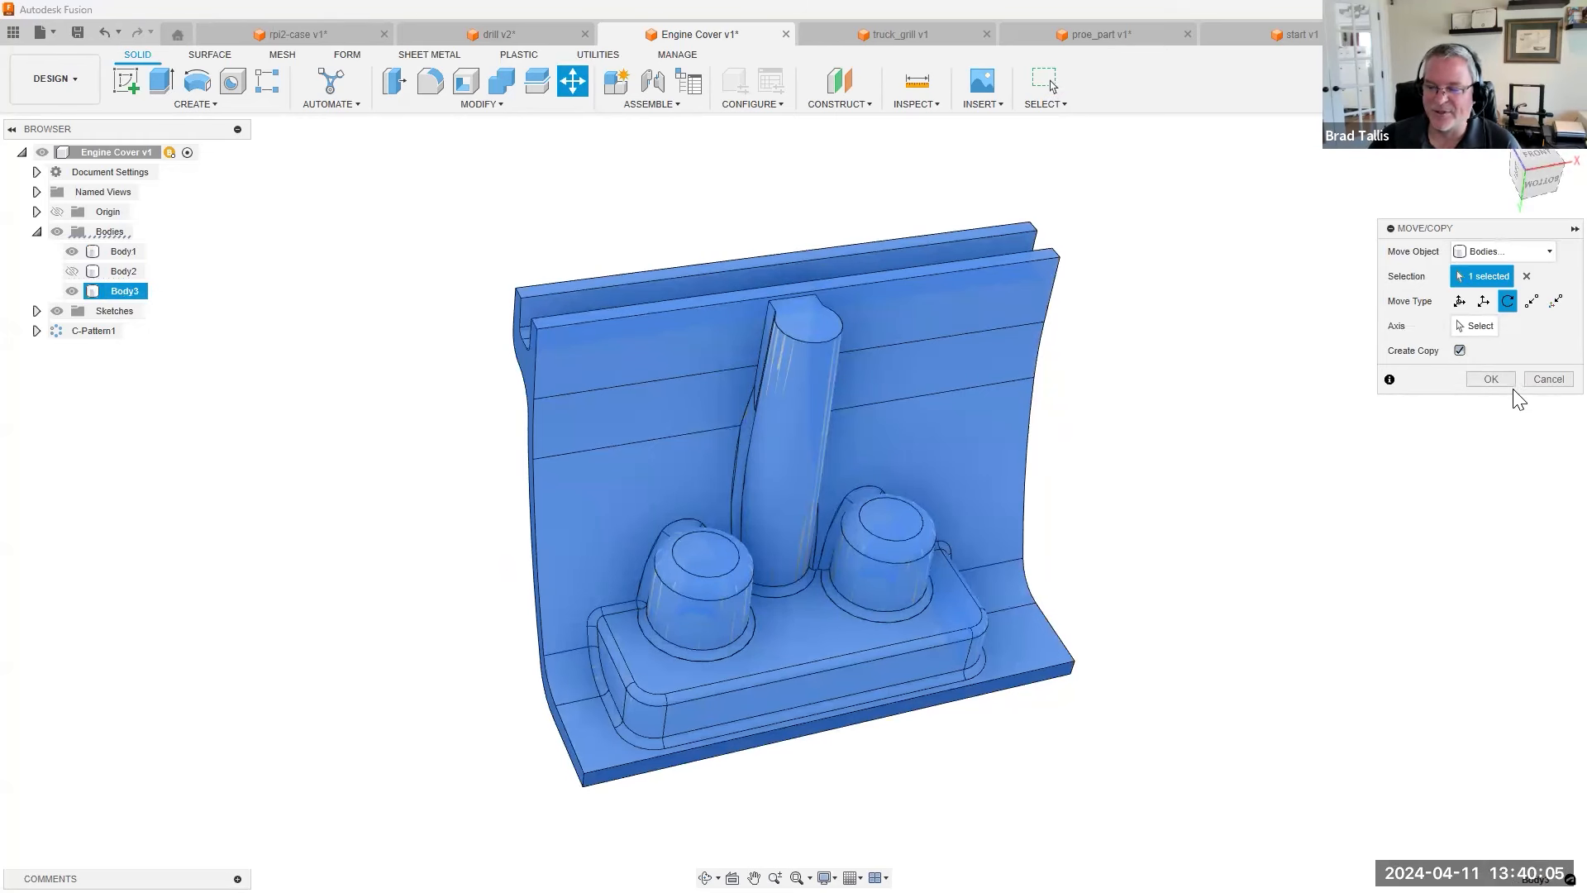
pyautogui.click(1548, 380)
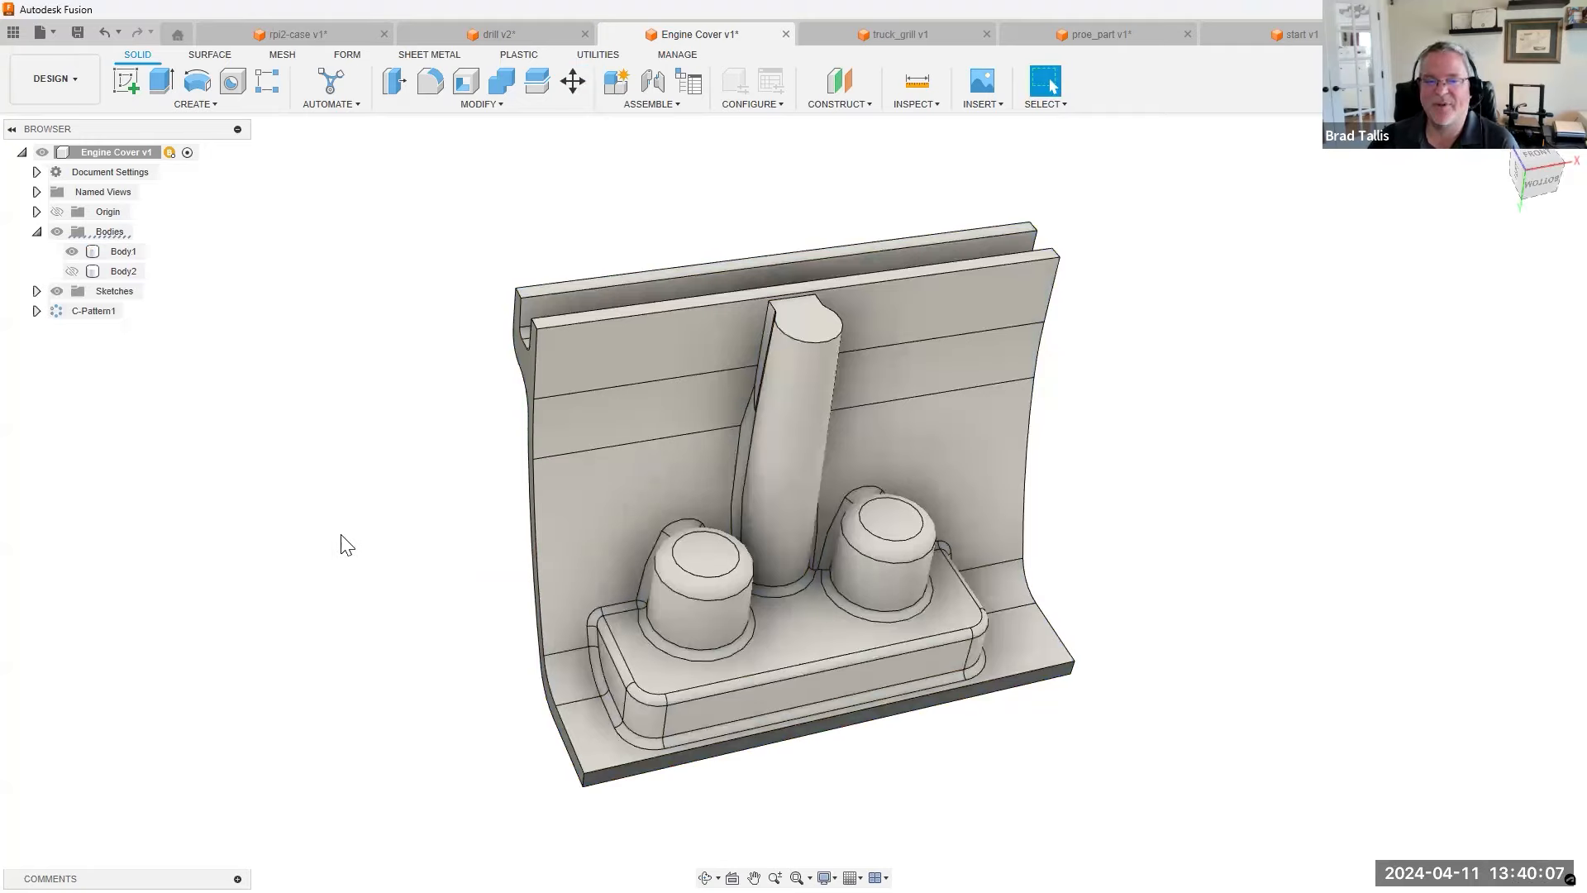
# Step: Measure the fillet radii at the twin-boss block's upper corner edge and the matching pocket edge on the wall's back side
pyautogui.scroll(5, 443, 563)
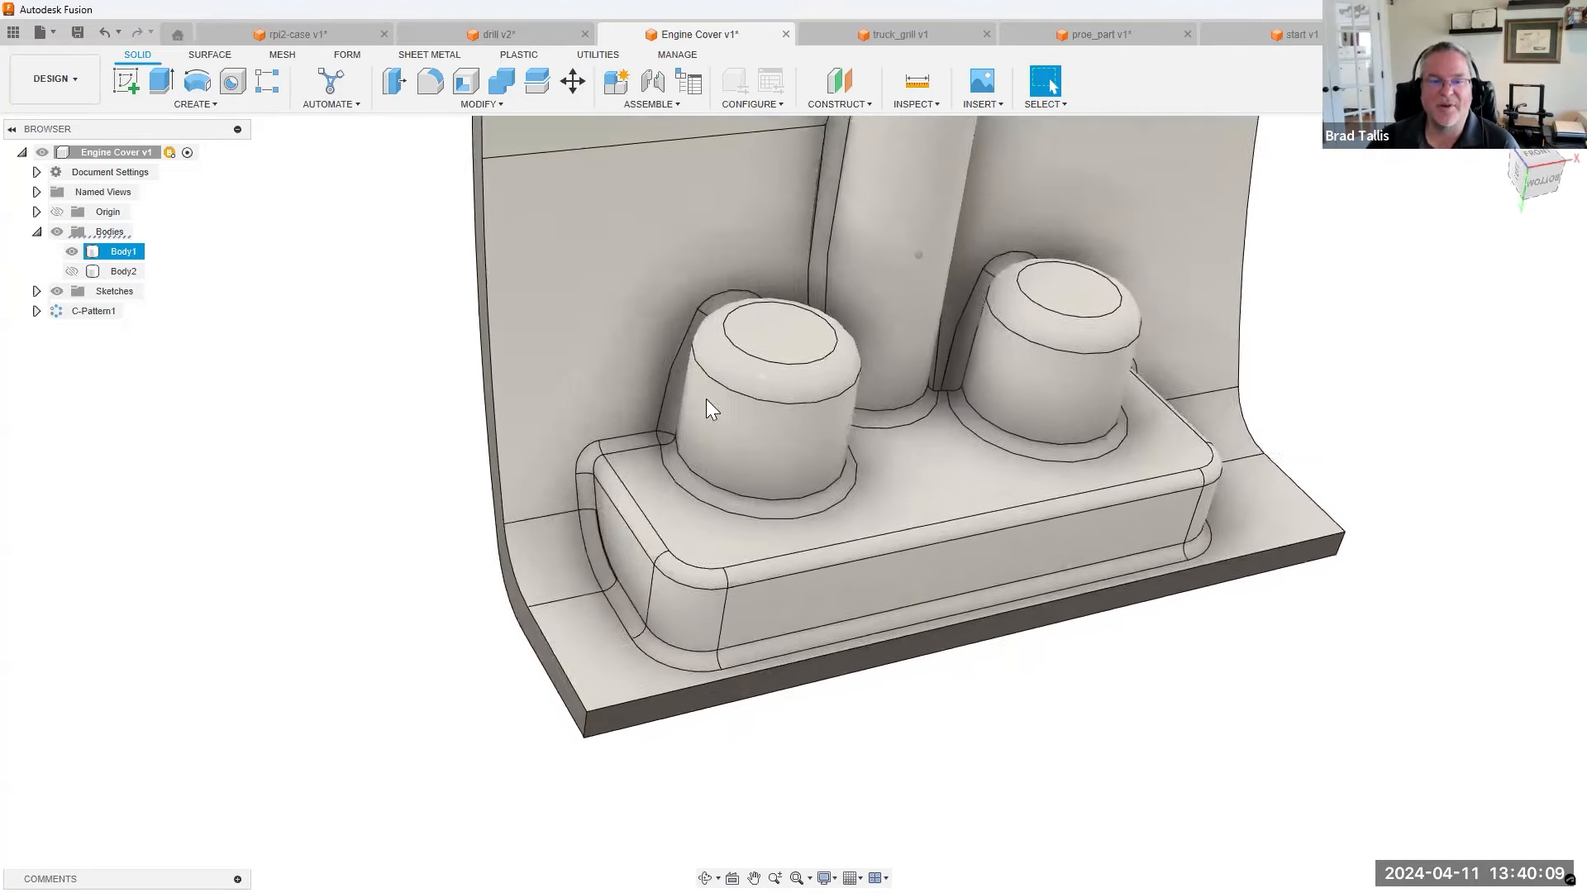
pyautogui.click(916, 83)
pyautogui.scroll(3, 731, 711)
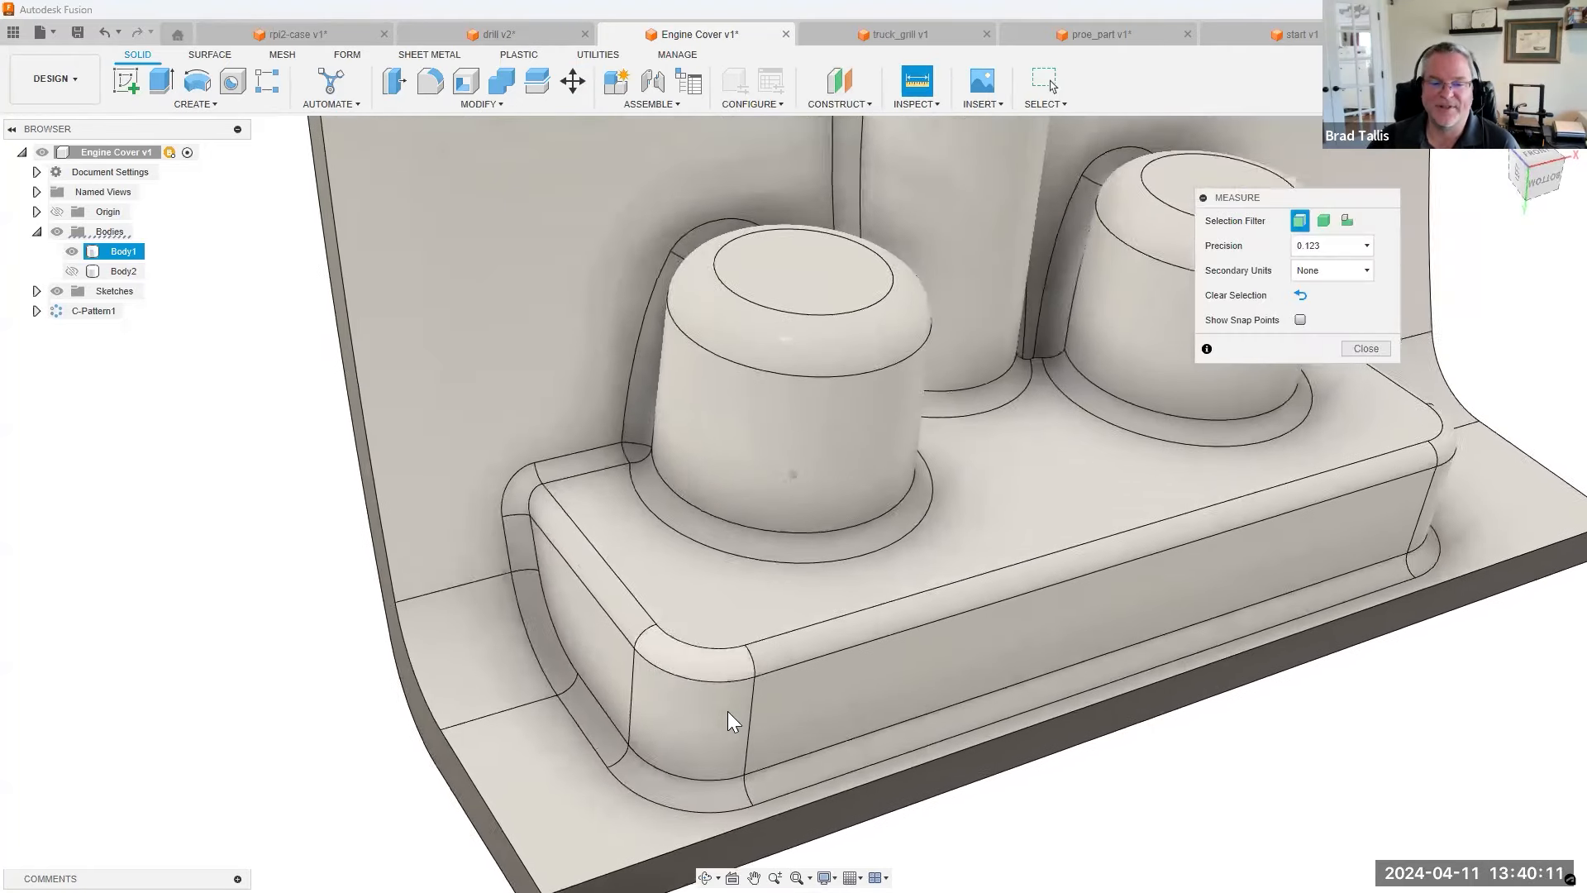
pyautogui.click(752, 661)
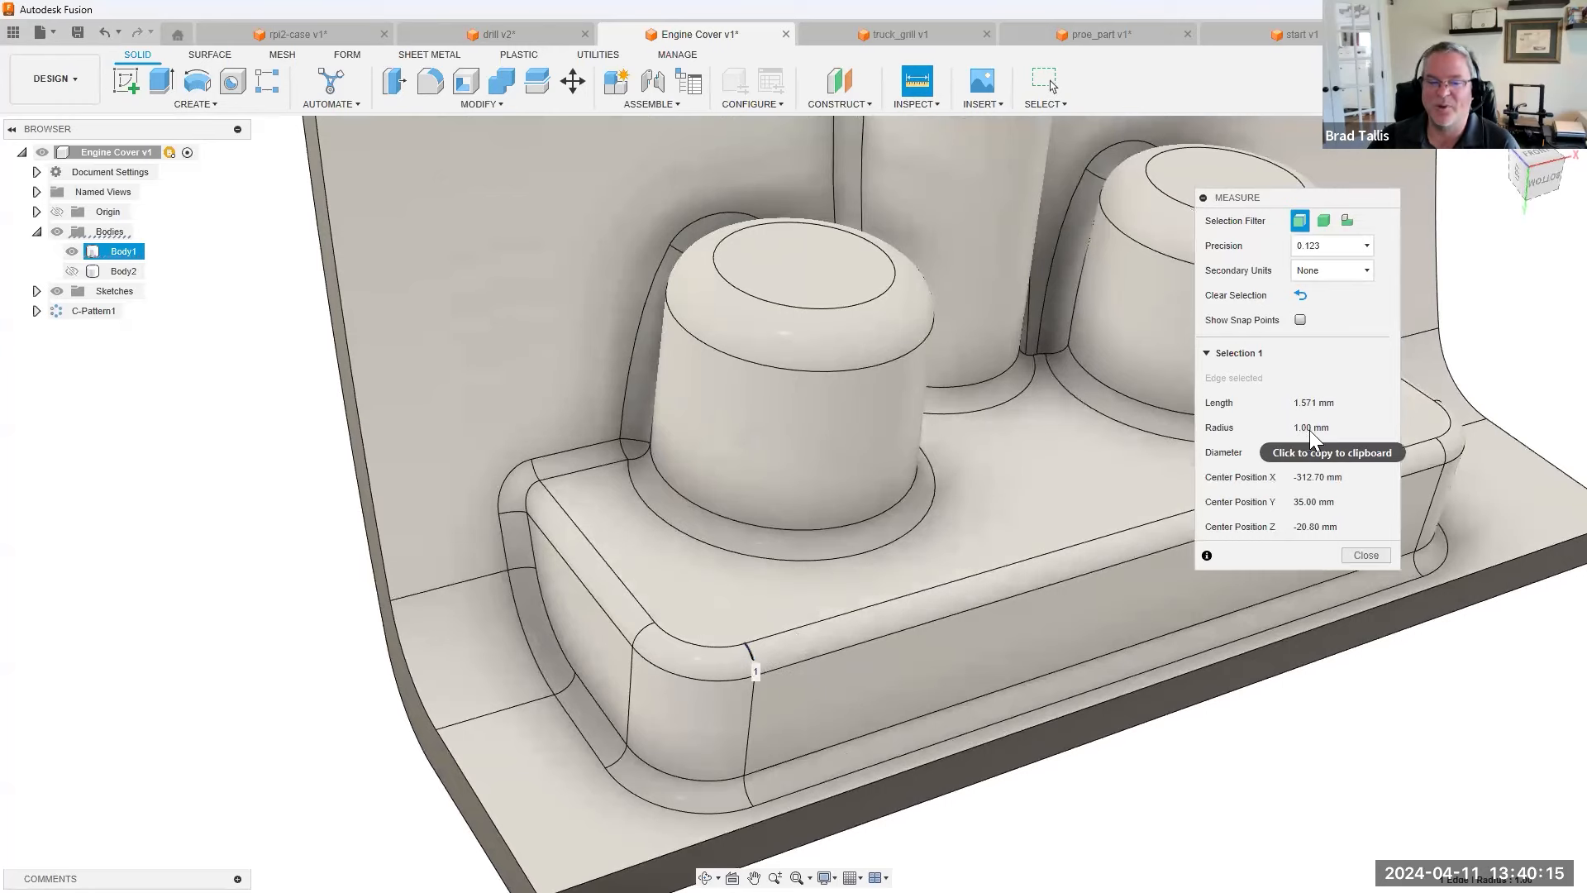
pyautogui.scroll(-3, 1329, 536)
pyautogui.scroll(-1, 1281, 303)
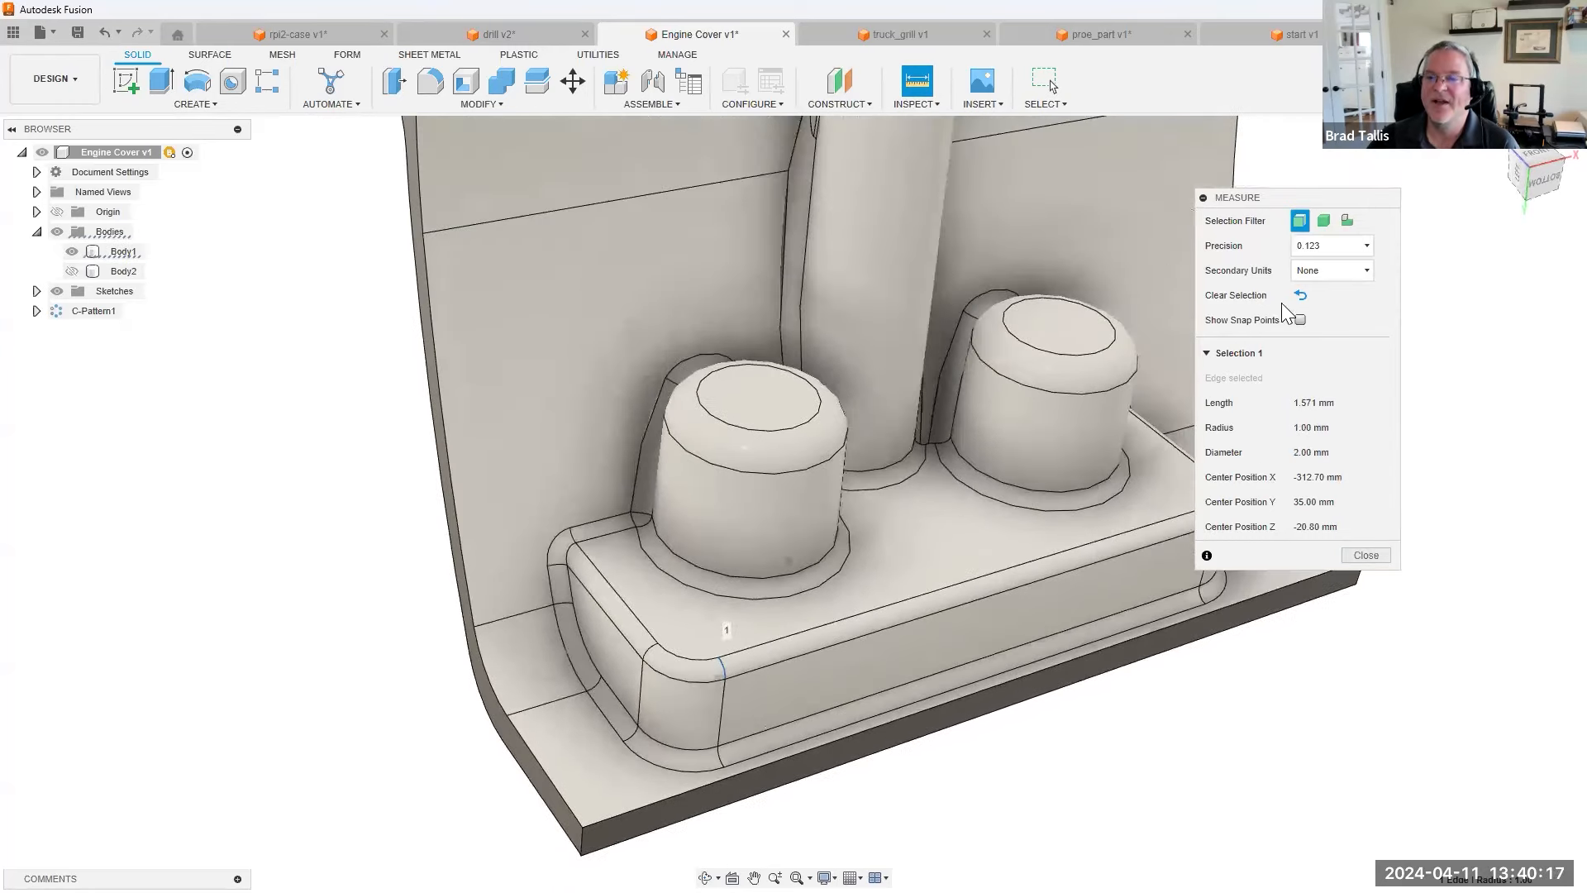
pyautogui.click(1300, 296)
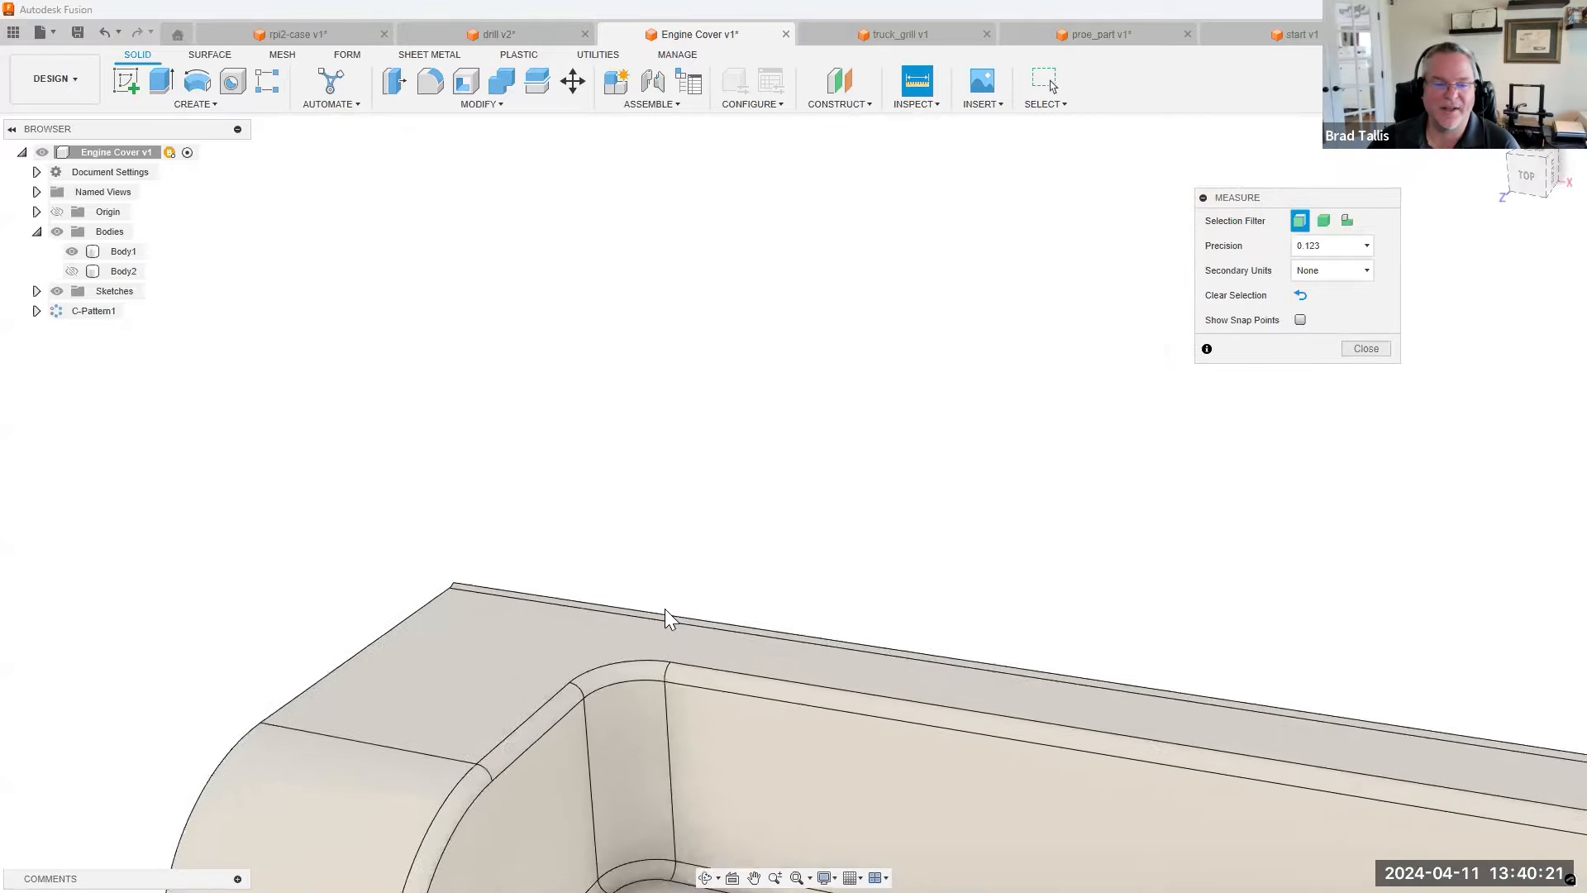
pyautogui.click(715, 592)
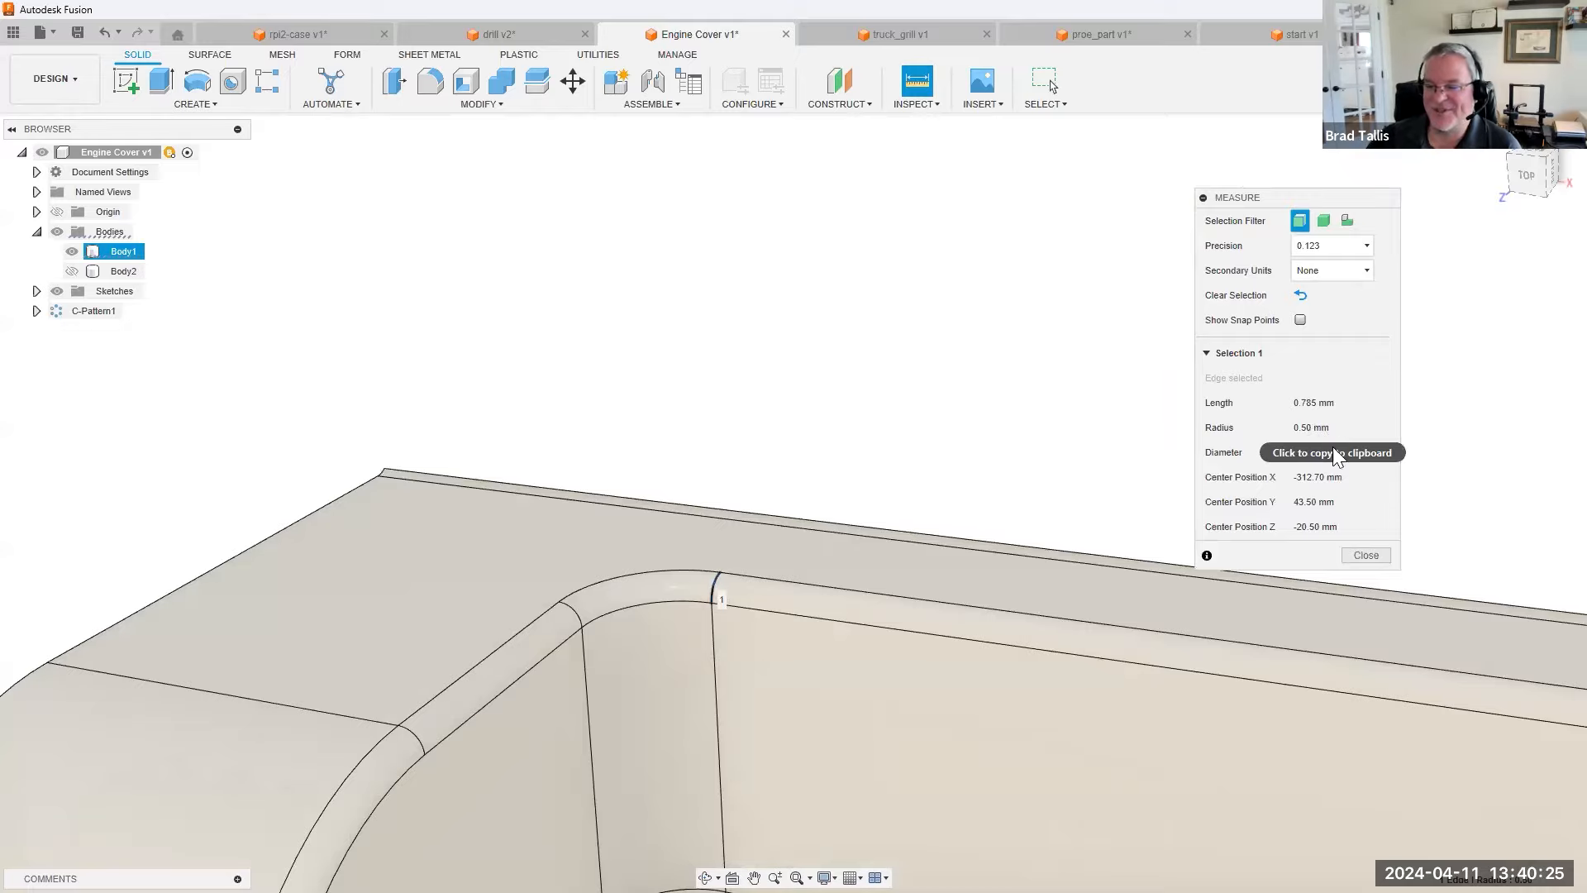
pyautogui.click(1365, 555)
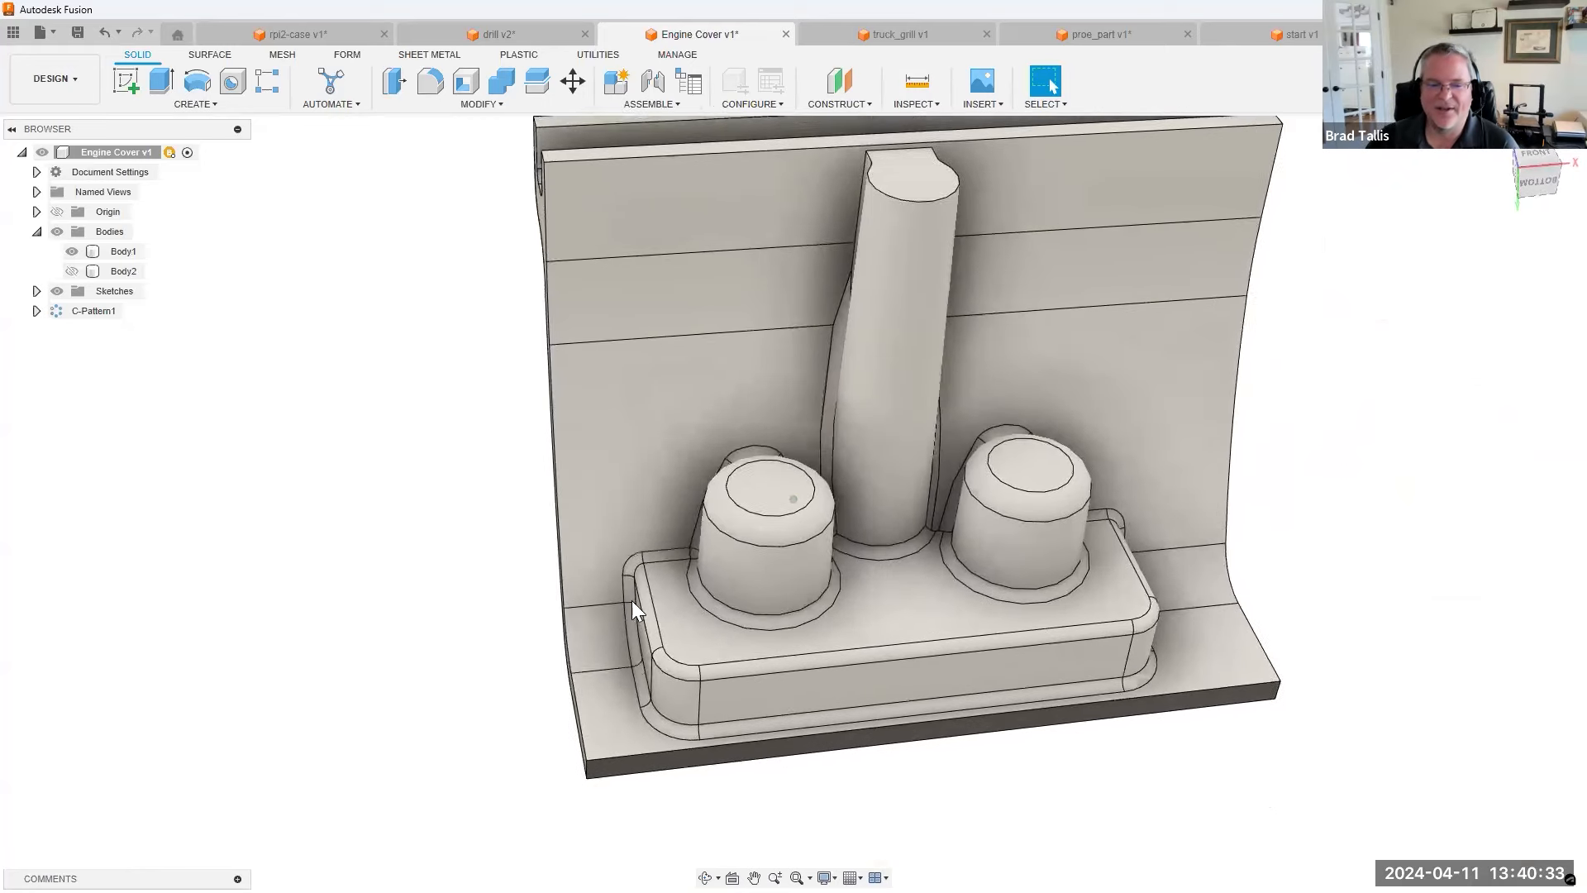
pyautogui.click(618, 584)
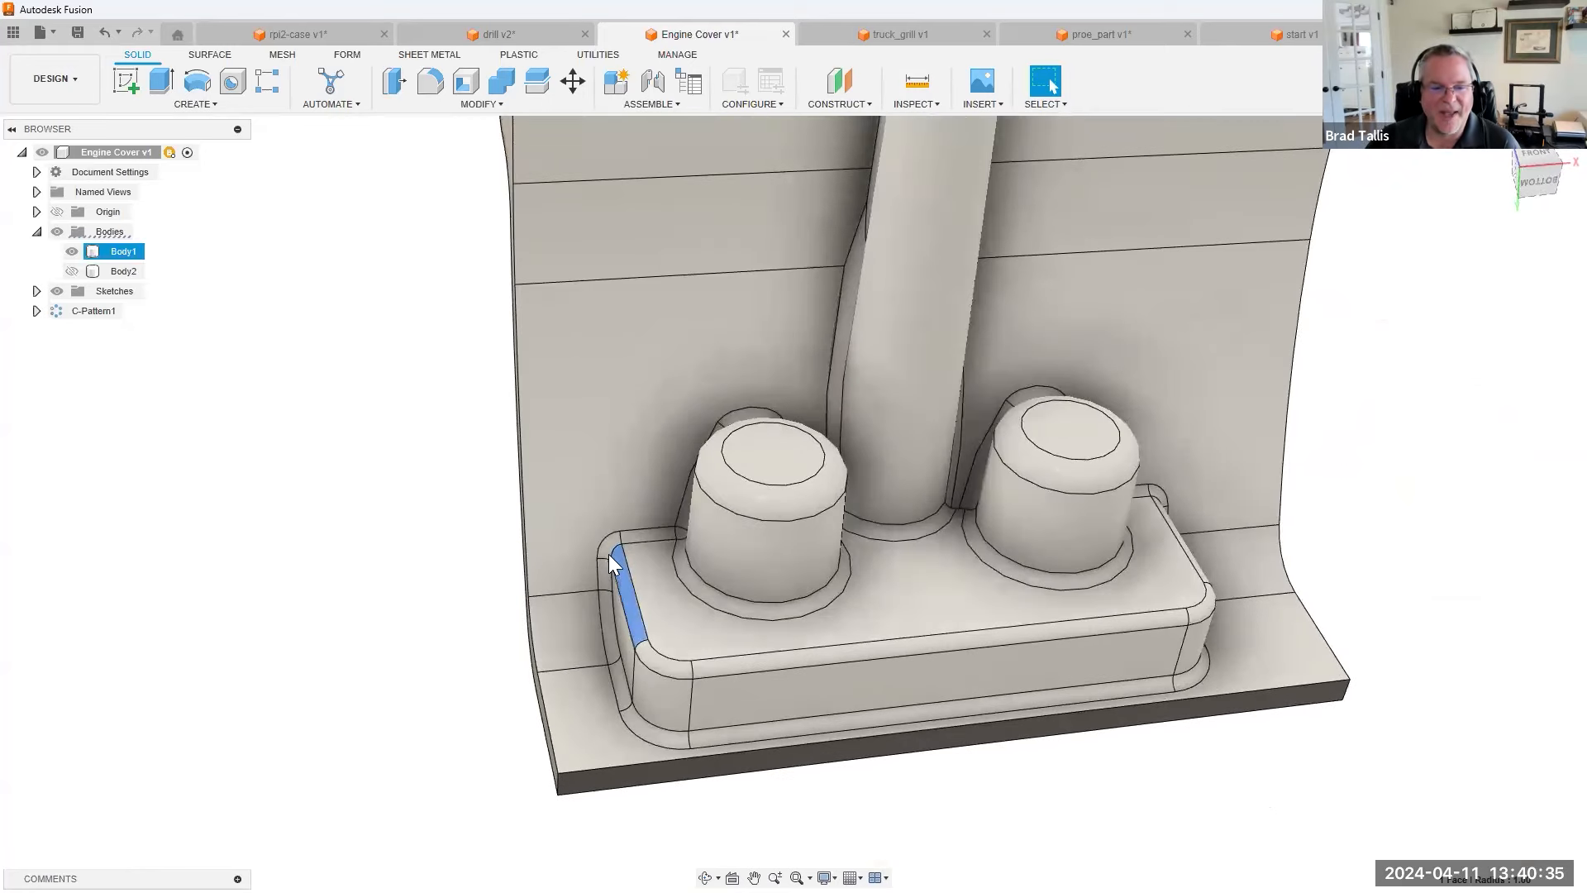
pyautogui.click(581, 595)
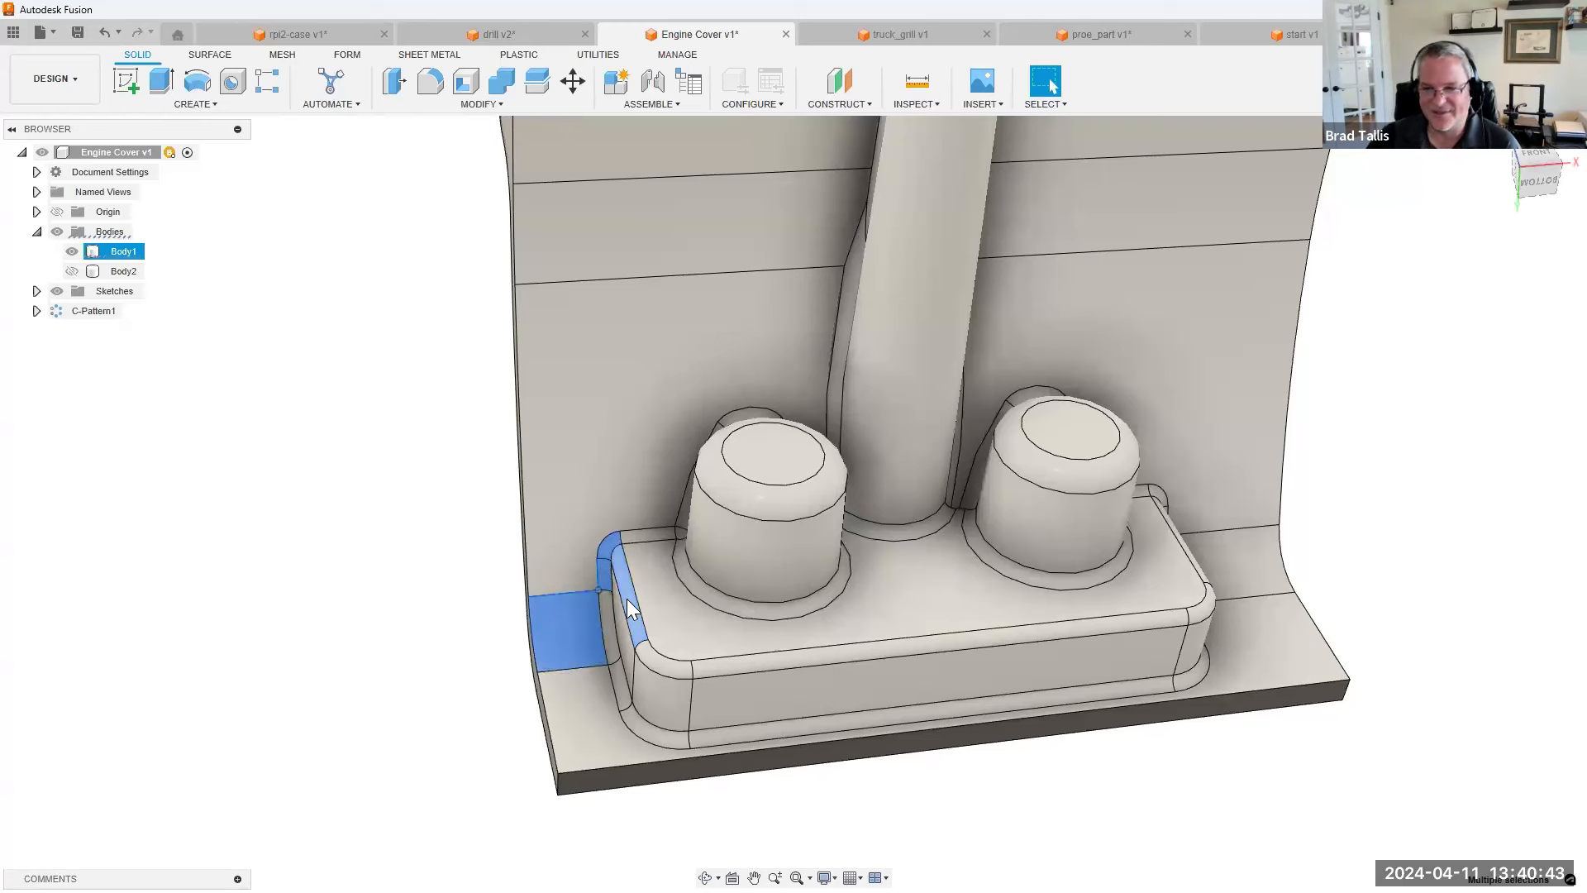
pyautogui.click(396, 552)
# Step: Run Find Features on Body1 with only the Fillet and Chamfer types enabled
pyautogui.scroll(-3, 392, 539)
pyautogui.moveTo(298, 500); pyautogui.dragTo(291, 498, button='middle')
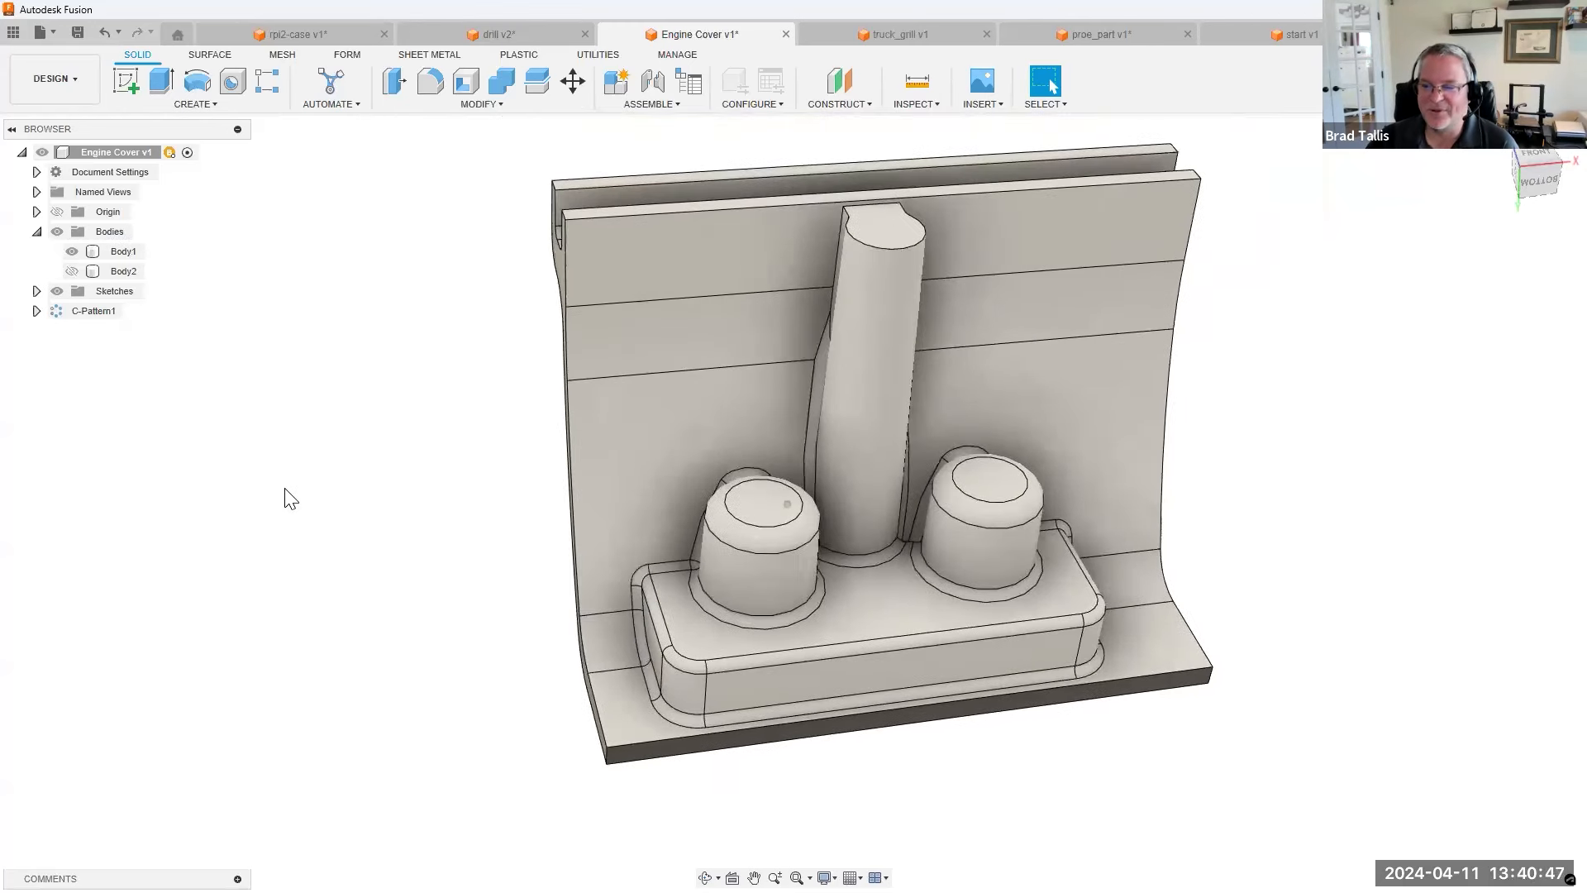
pyautogui.click(216, 105)
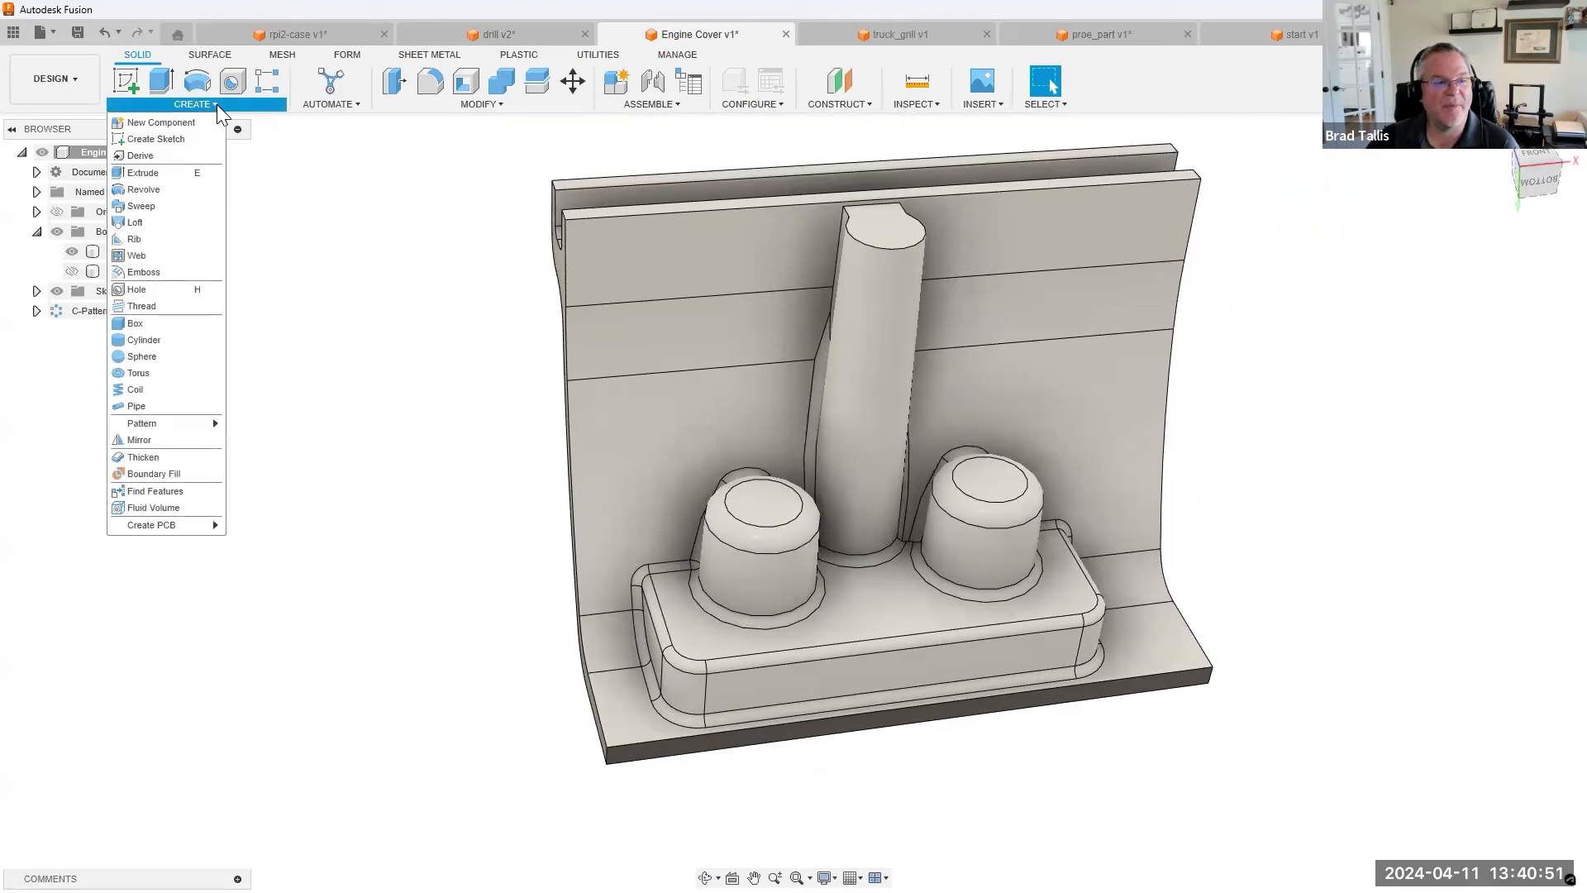
pyautogui.click(190, 493)
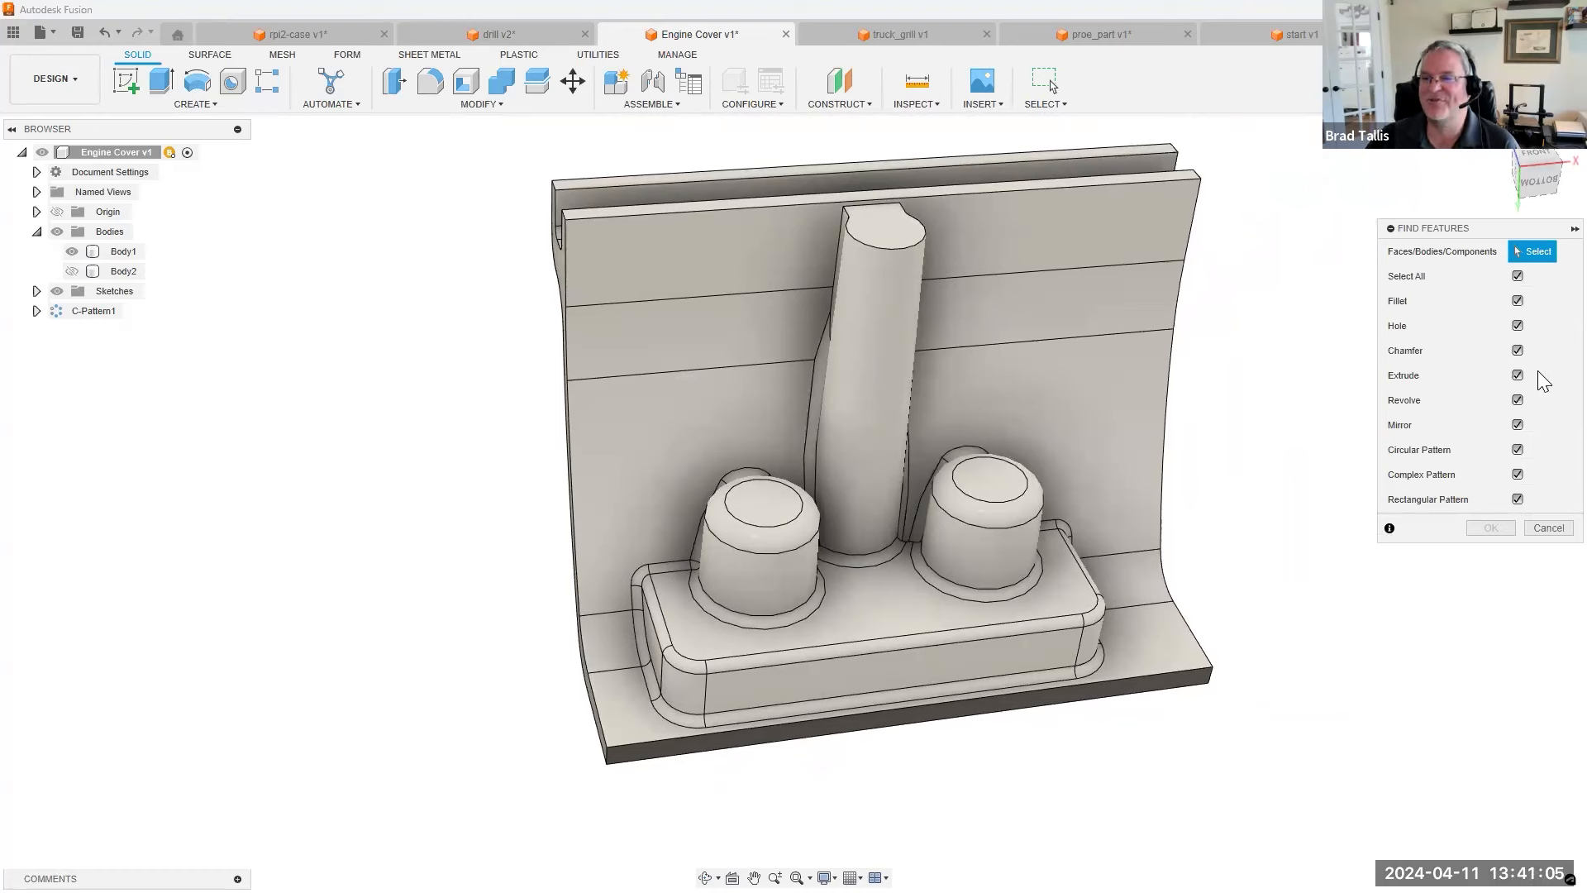
pyautogui.click(1517, 276)
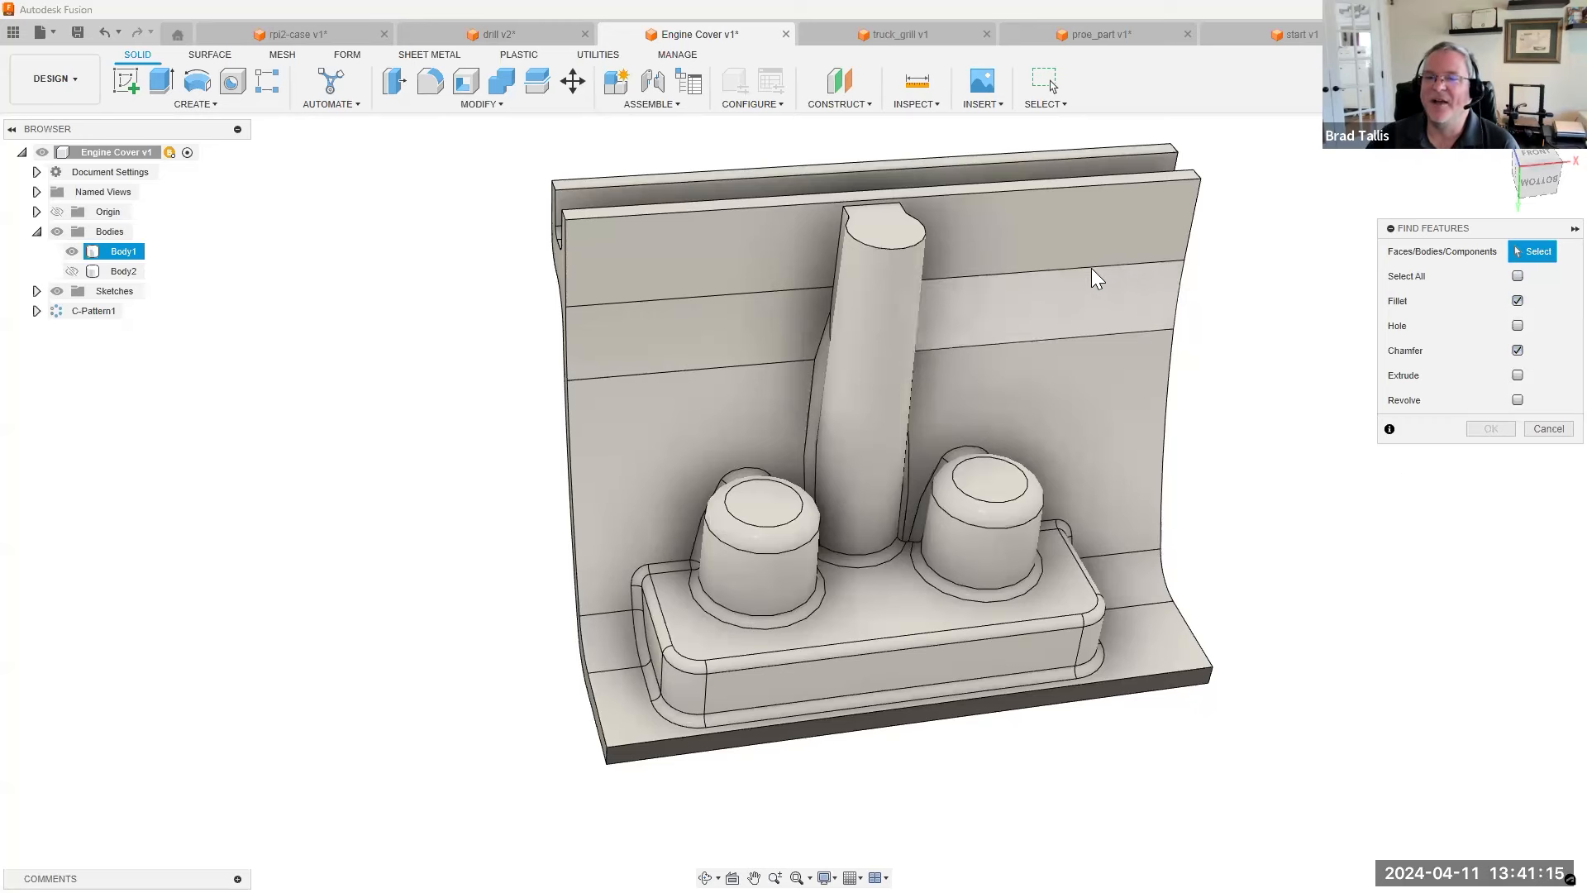
pyautogui.click(126, 251)
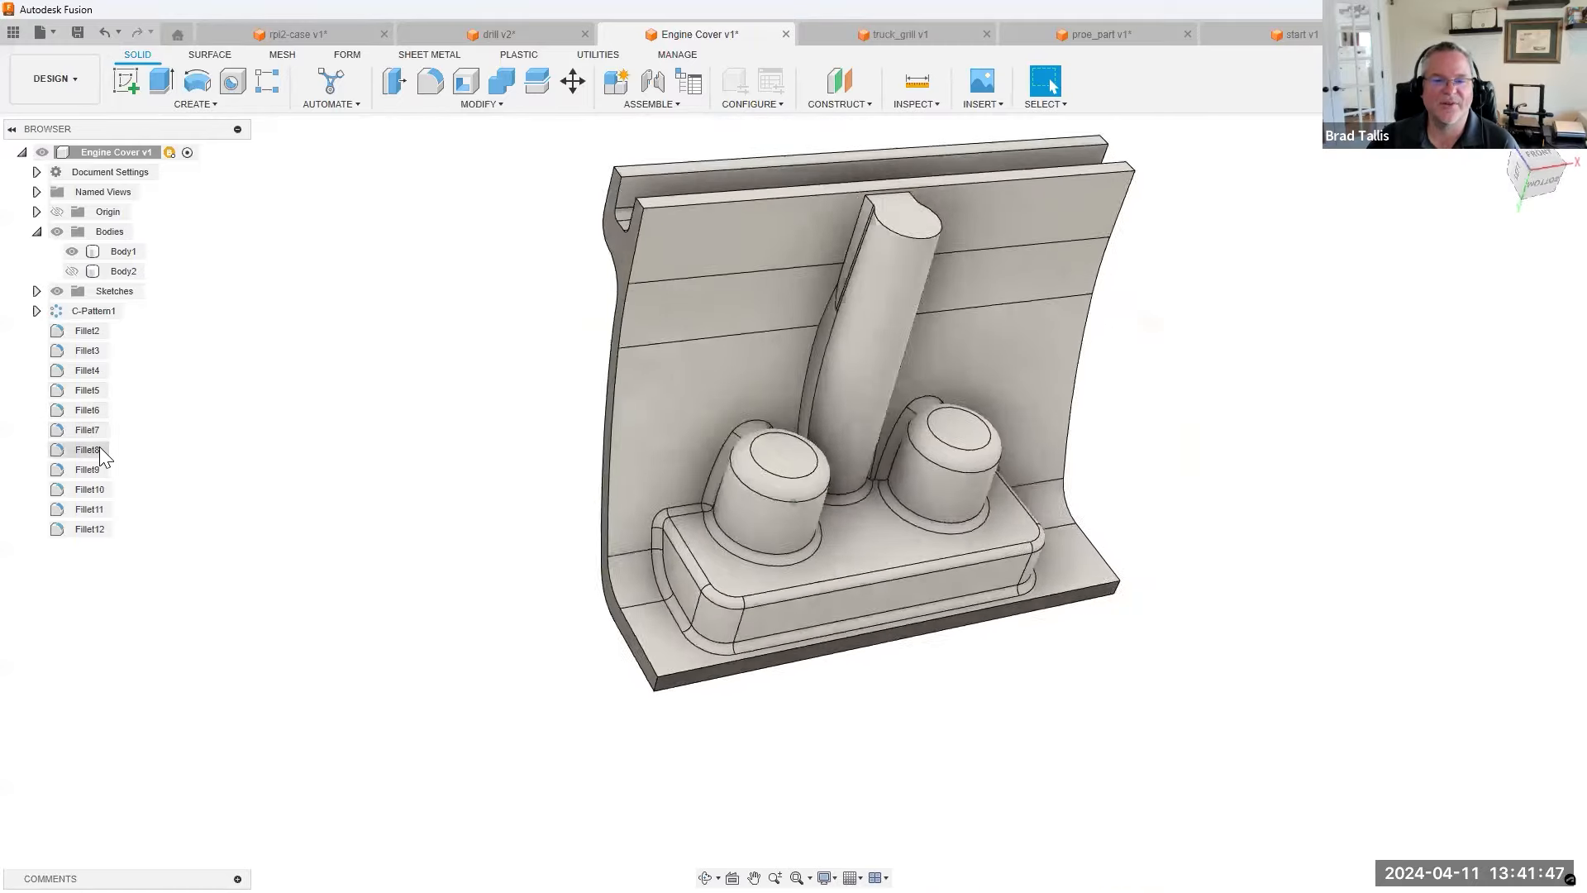
# Step: Delete the recognised features Fillet8 through Fillet12 from the twin-boss block, boss bases and post base
pyautogui.click(557, 359)
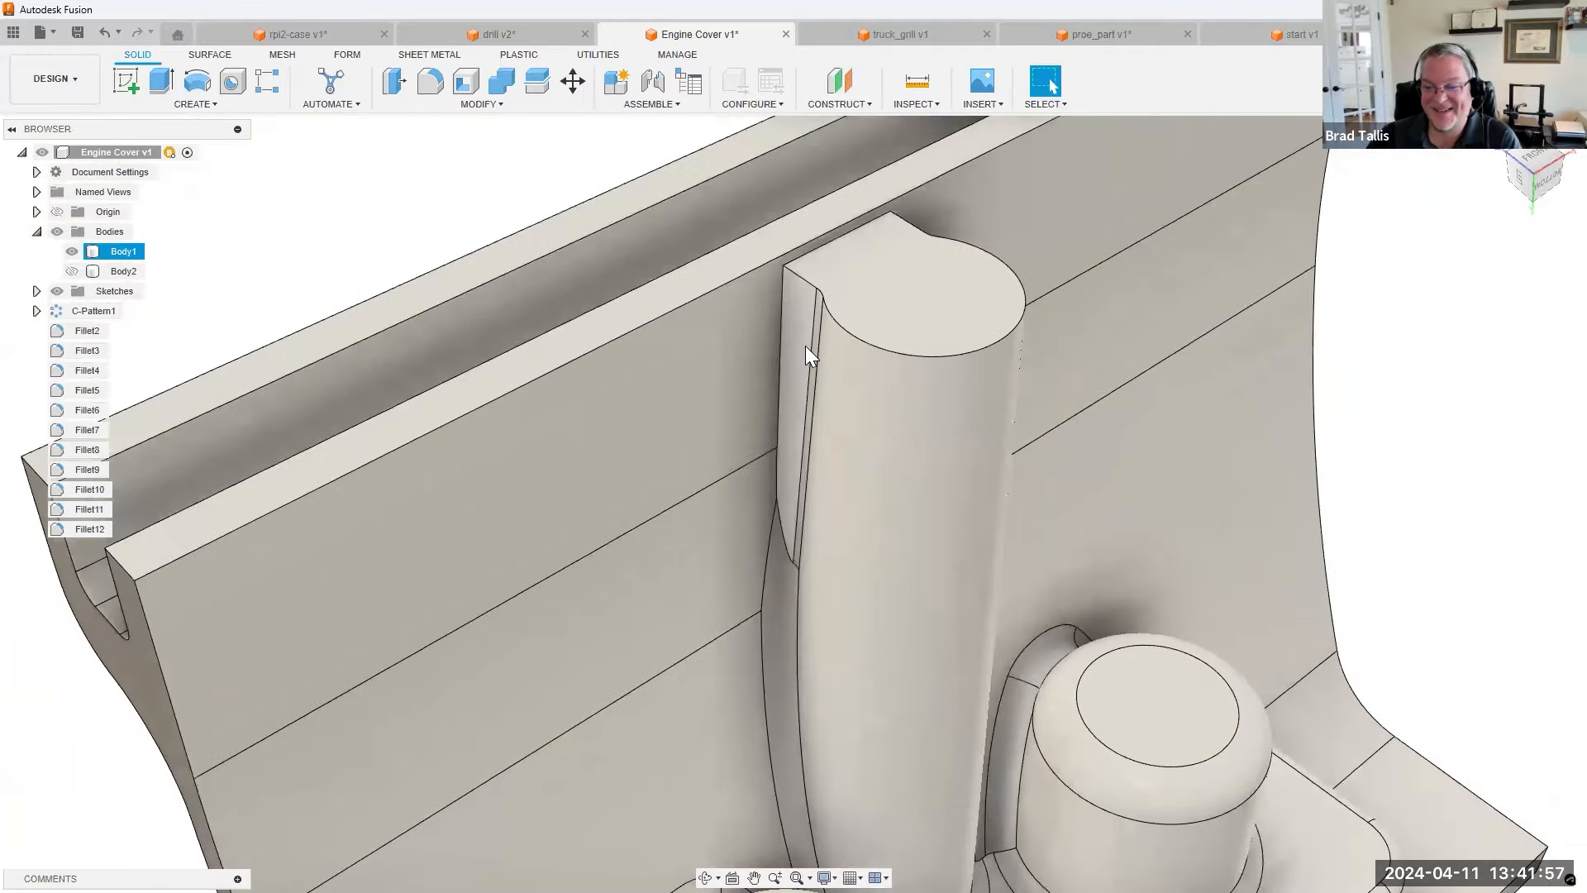
pyautogui.keyDown('shift'); pyautogui.moveTo(858, 355); pyautogui.dragTo(663, 344, button='middle'); pyautogui.keyUp('shift')
pyautogui.click(275, 424)
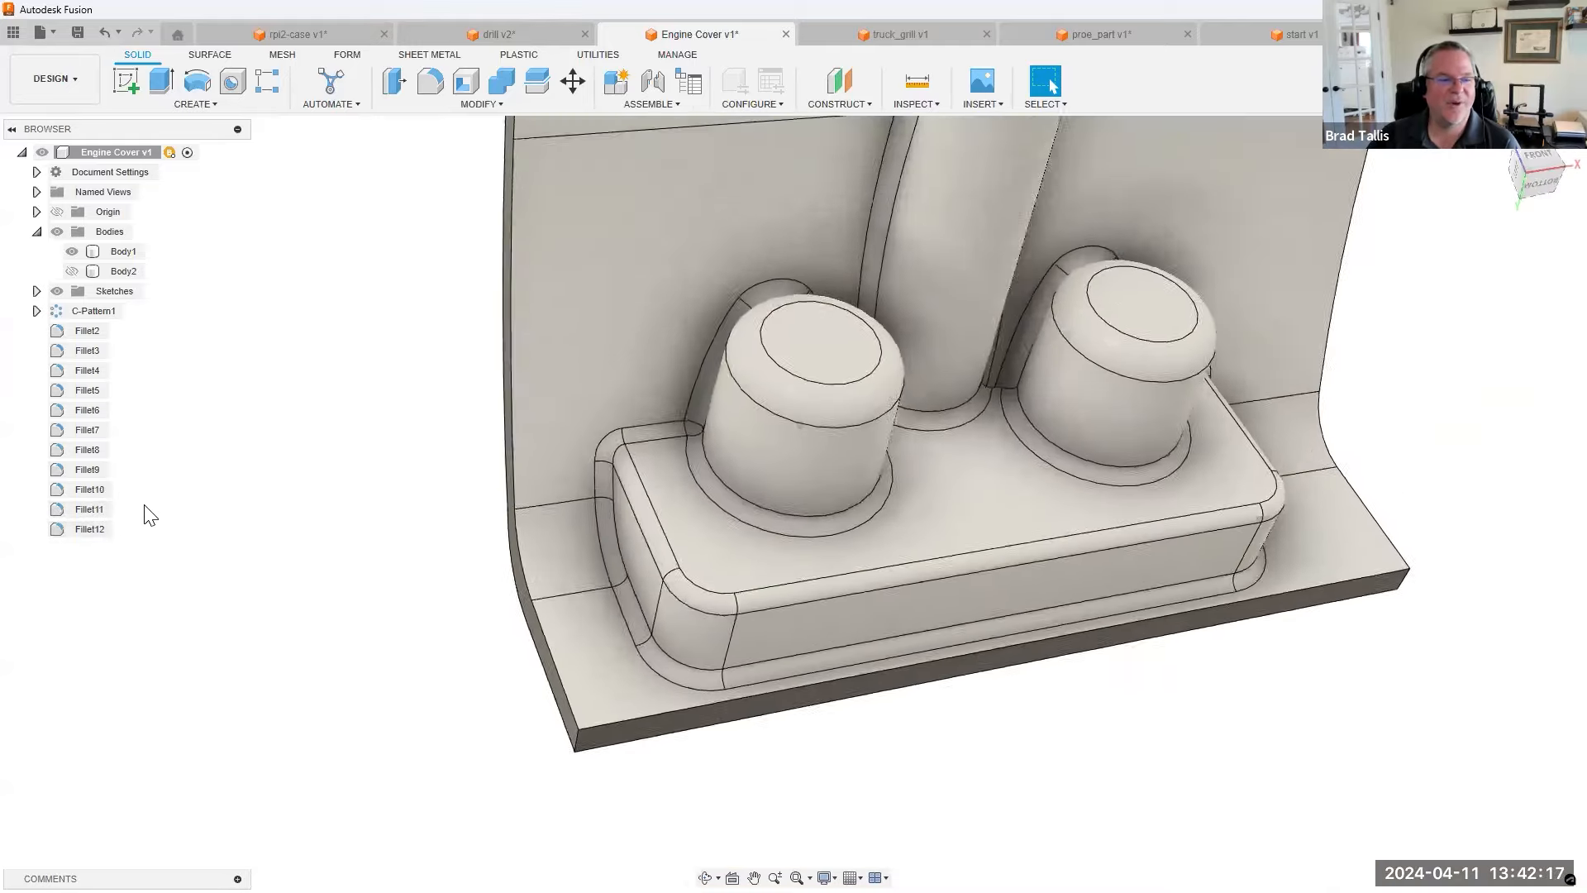
pyautogui.click(94, 528)
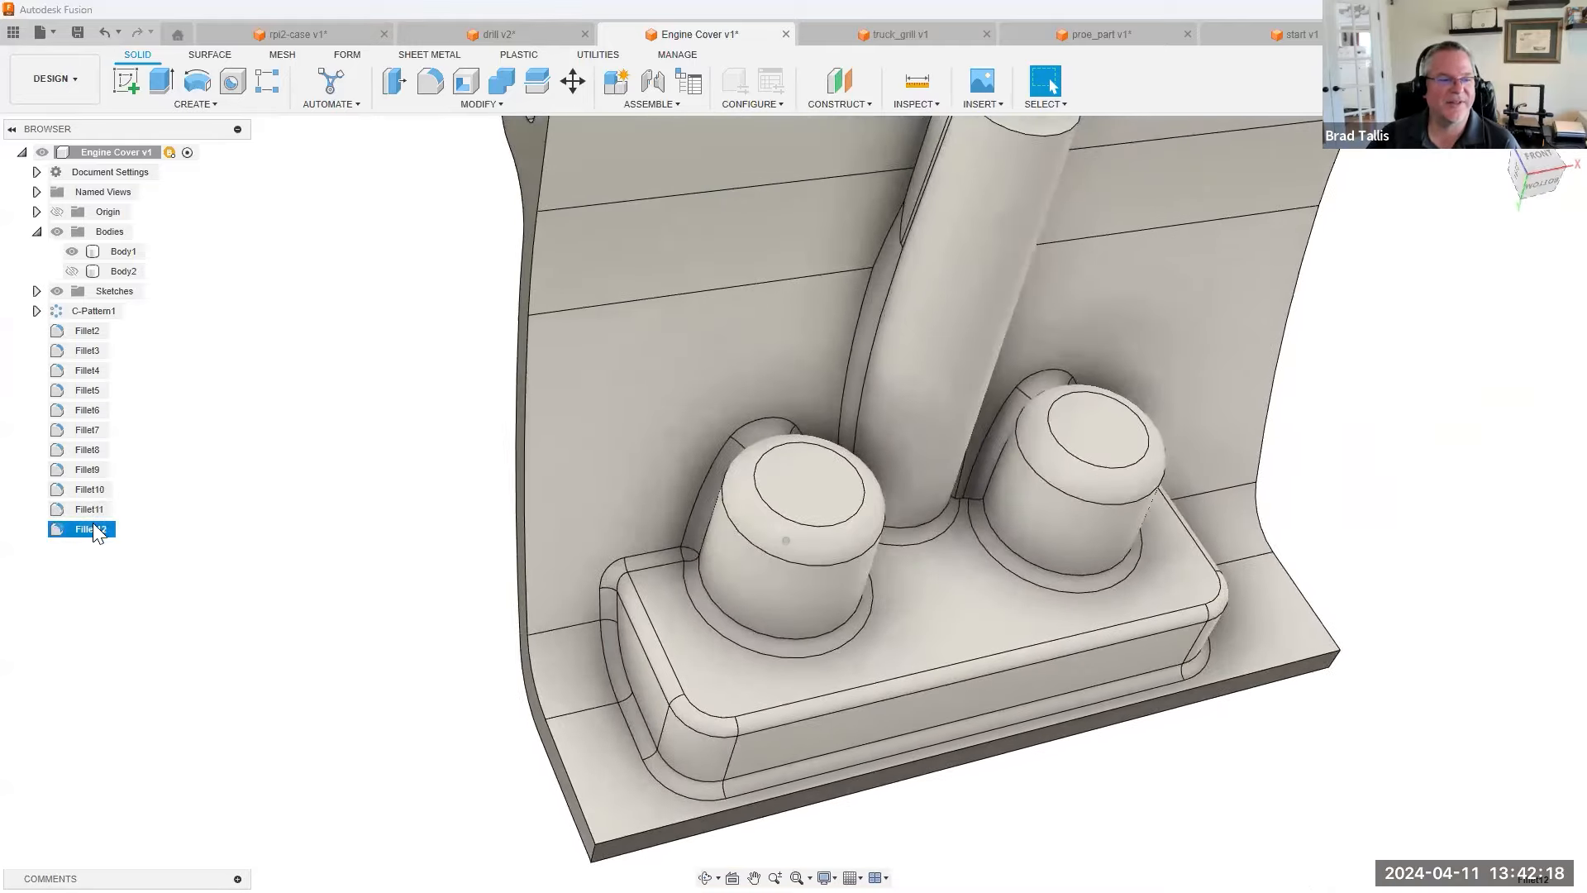
pyautogui.keyDown('shift'); pyautogui.click(87, 449); pyautogui.keyUp('shift')
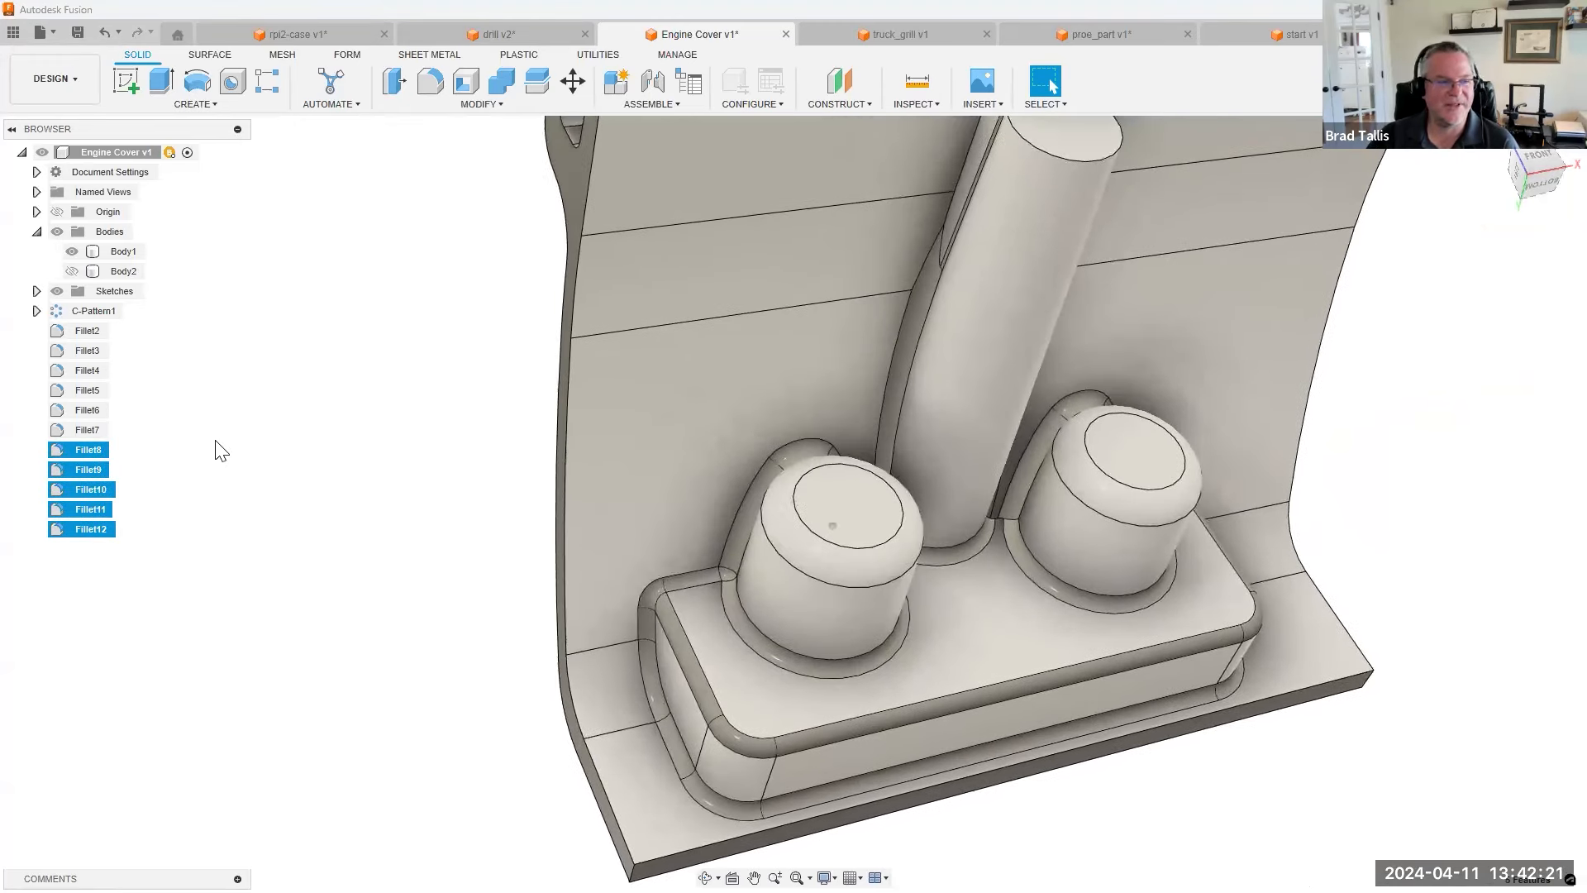
pyautogui.press('Delete')
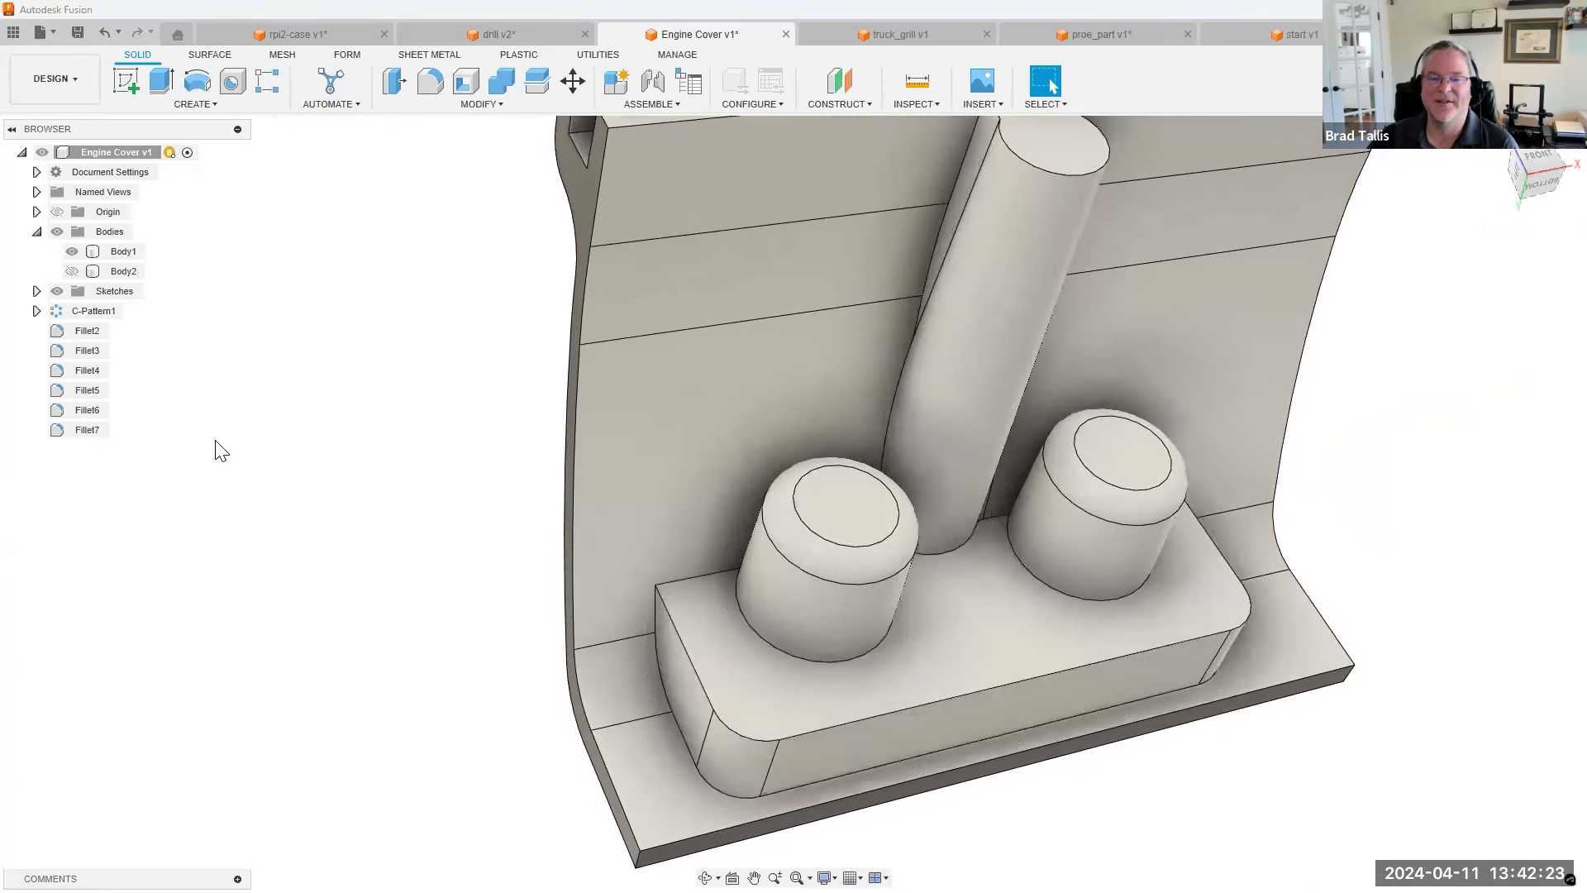
# Step: Delete the remaining narrow blend face along the side of the post where it meets the wall
pyautogui.click(901, 617)
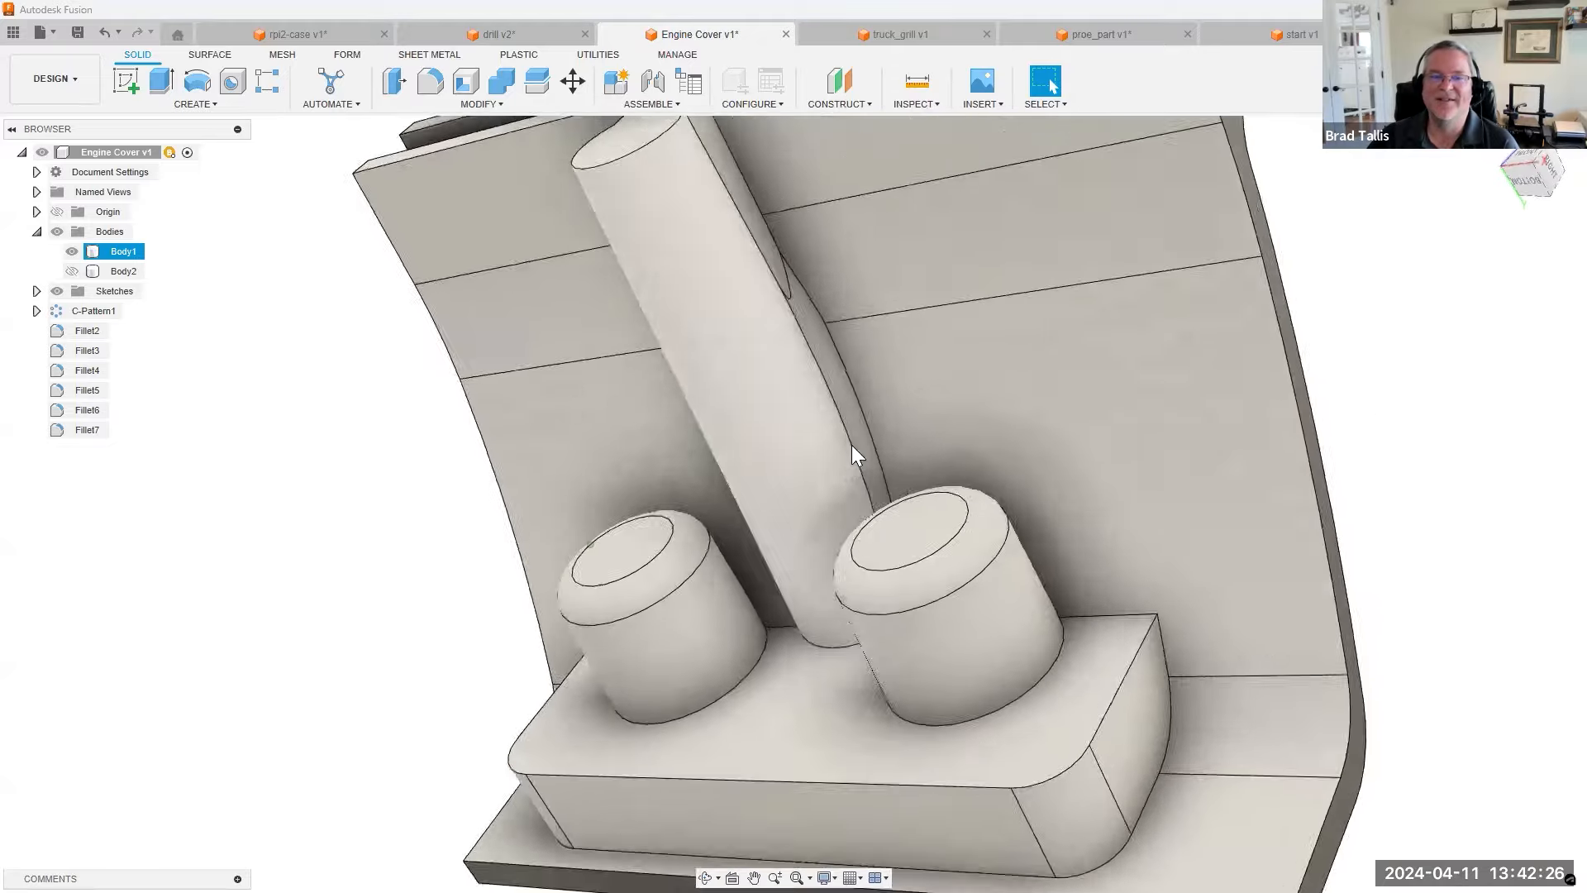
pyautogui.scroll(5, 780, 390)
pyautogui.click(781, 390)
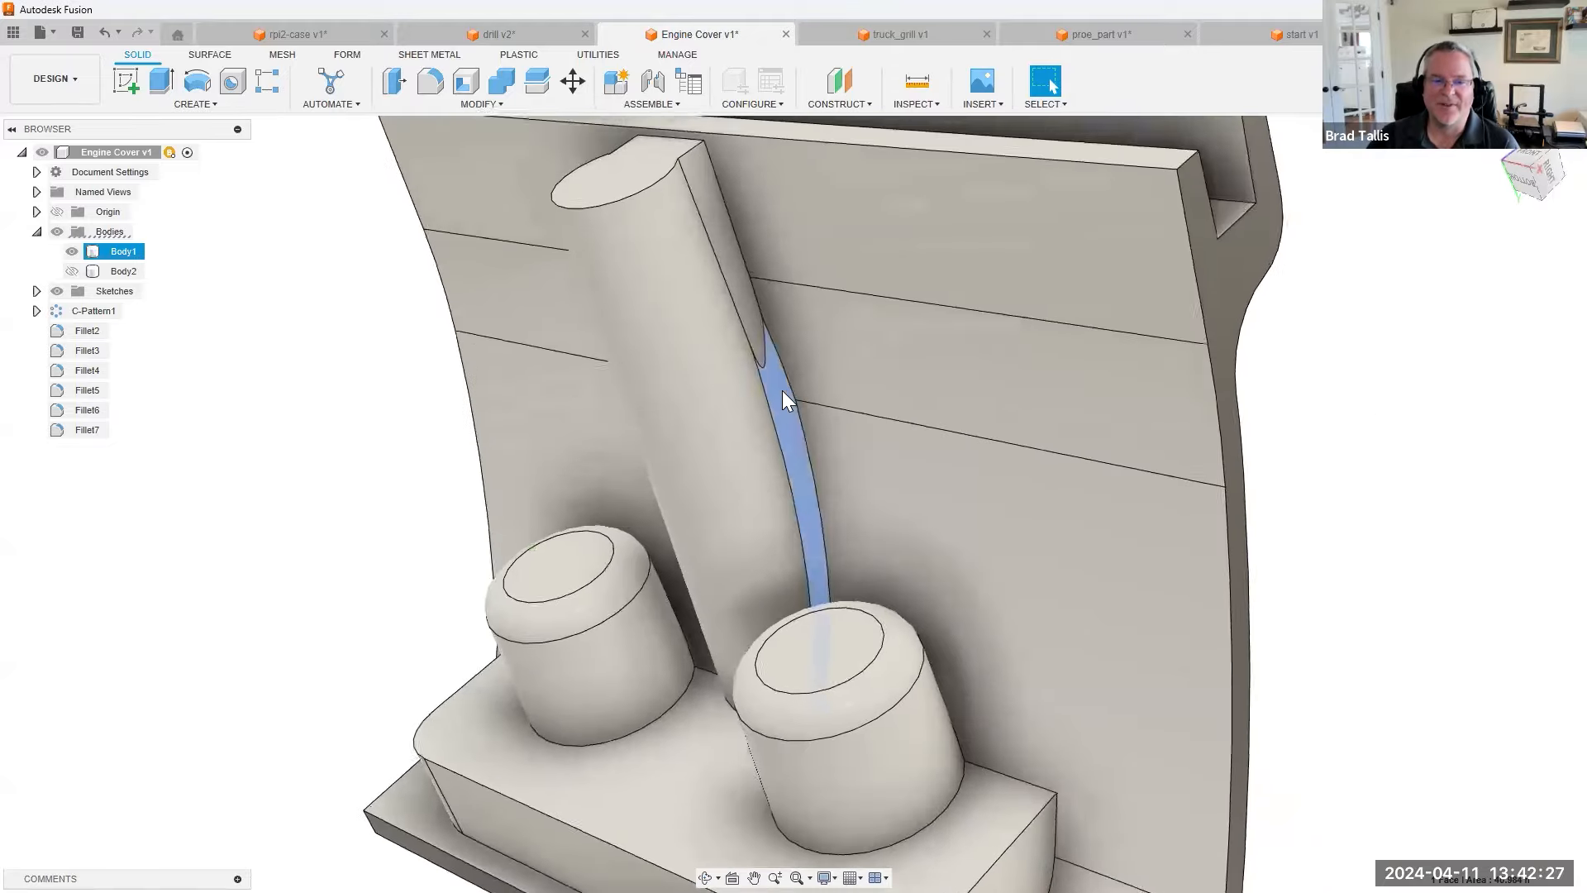
pyautogui.press('Delete')
pyautogui.scroll(-5, 782, 391)
# Step: Select all faces of the twin-boss block and its post, and translate them 5 mm along X
pyautogui.keyDown('shift'); pyautogui.moveTo(300, 595); pyautogui.dragTo(488, 112, button='middle'); pyautogui.keyUp('shift')
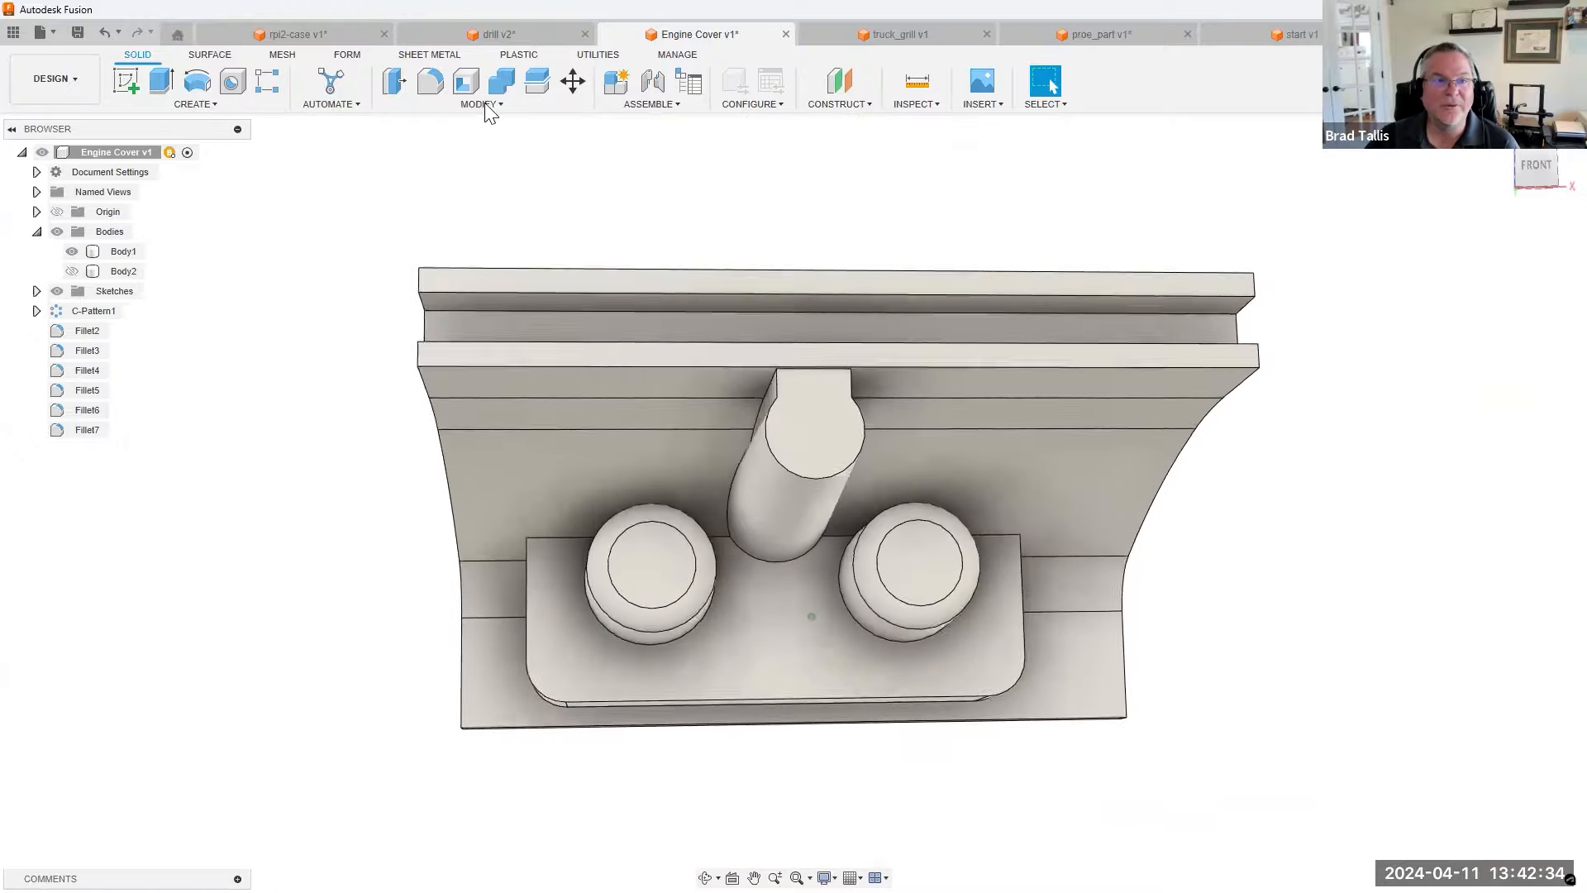
pyautogui.click(572, 81)
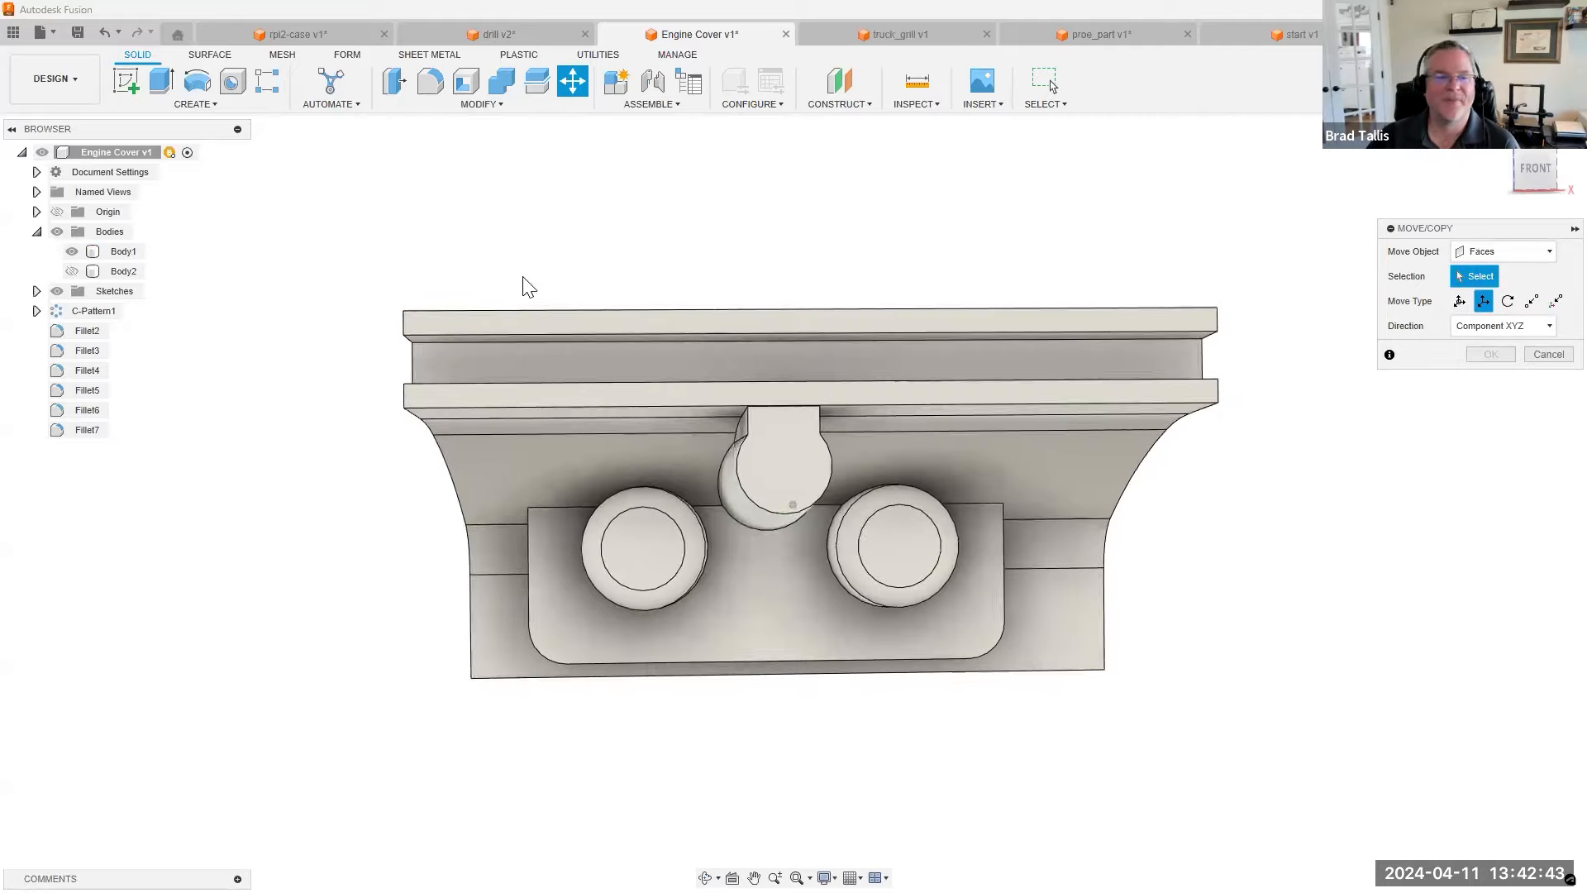
pyautogui.moveTo(500, 282); pyautogui.dragTo(975, 727)
pyautogui.keyDown('shift'); pyautogui.moveTo(975, 726); pyautogui.dragTo(774, 577, button='middle'); pyautogui.keyUp('shift')
pyautogui.moveTo(775, 579)
pyautogui.mouseDown()
pyautogui.moveTo(820, 579)
pyautogui.moveTo(804, 583)
pyautogui.mouseUp()
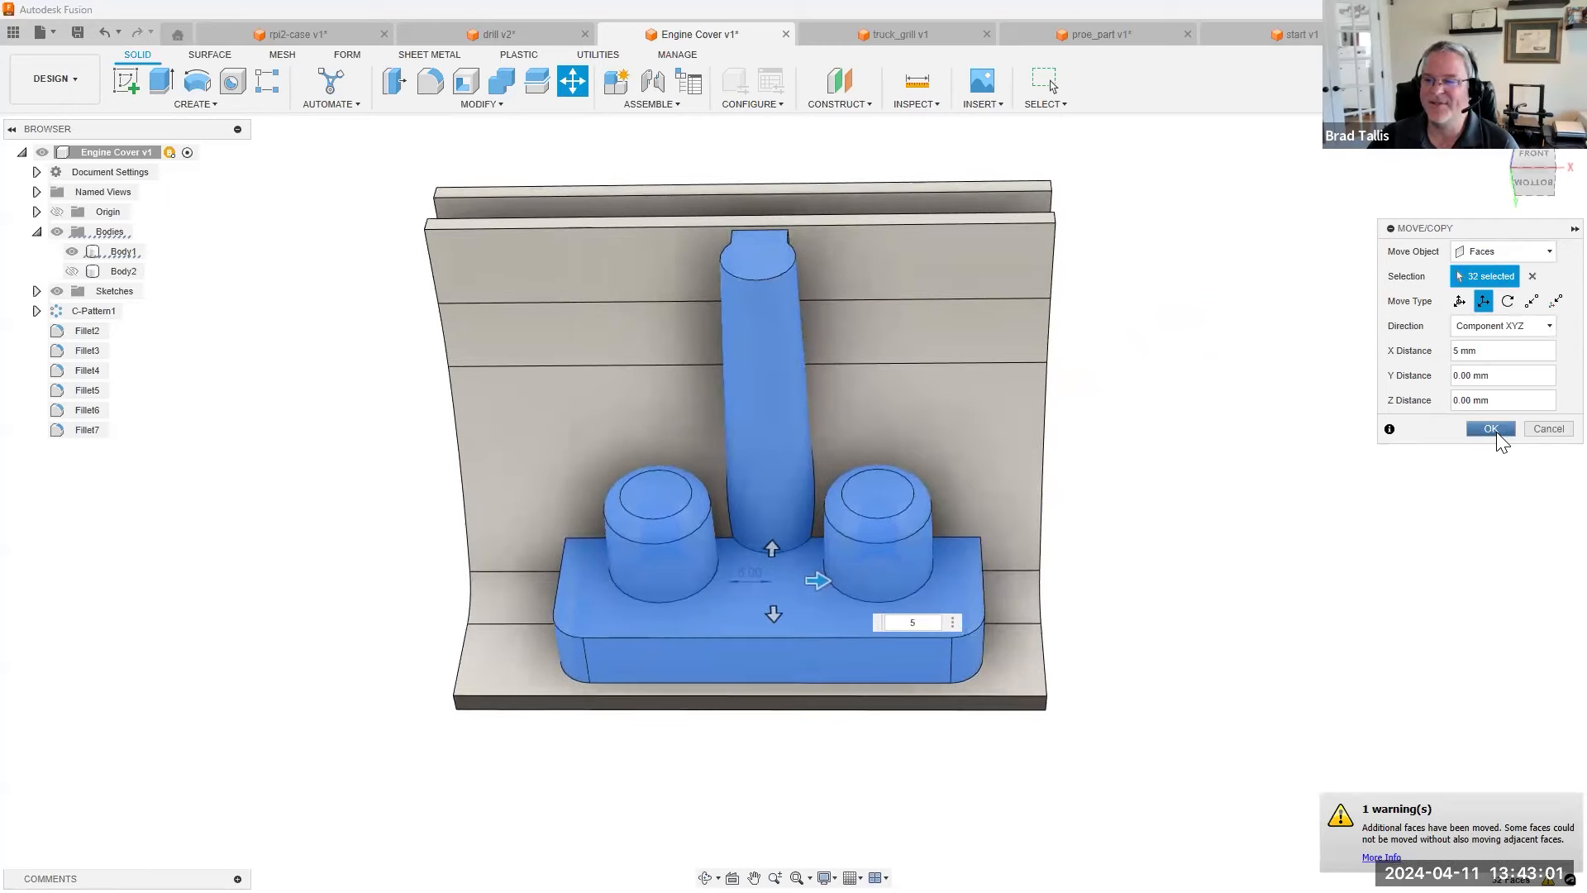
pyautogui.click(1497, 436)
# Step: Add a 1 mm fillet to the block's upper and base edges and around the bases of the post and both bosses
pyautogui.keyDown('shift'); pyautogui.moveTo(1008, 682); pyautogui.dragTo(514, 607, button='middle'); pyautogui.keyUp('shift')
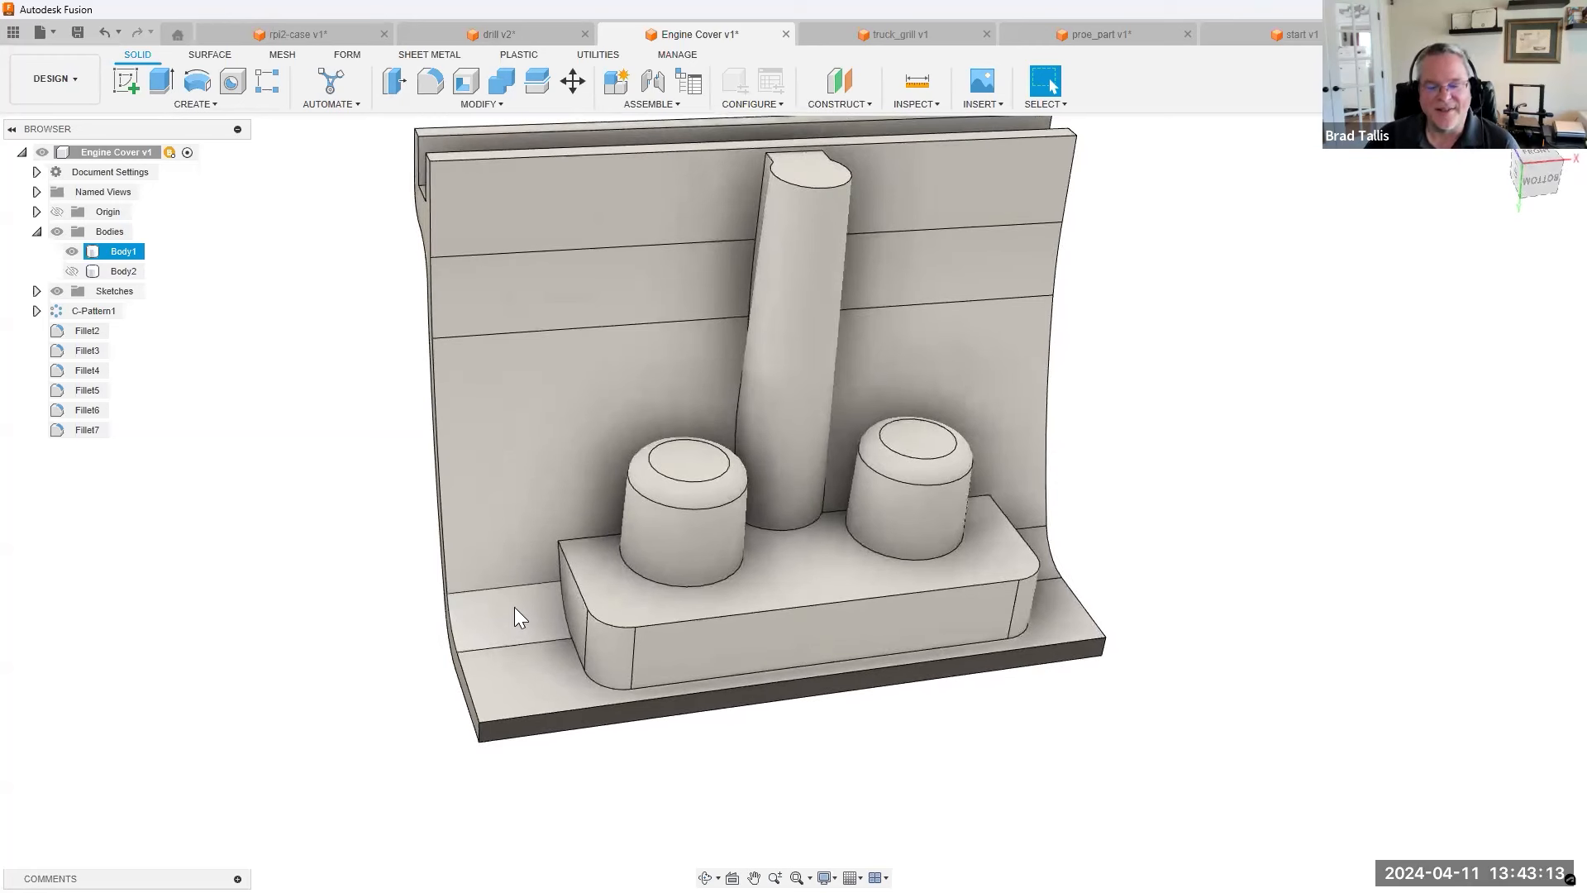
pyautogui.rightClick(661, 623)
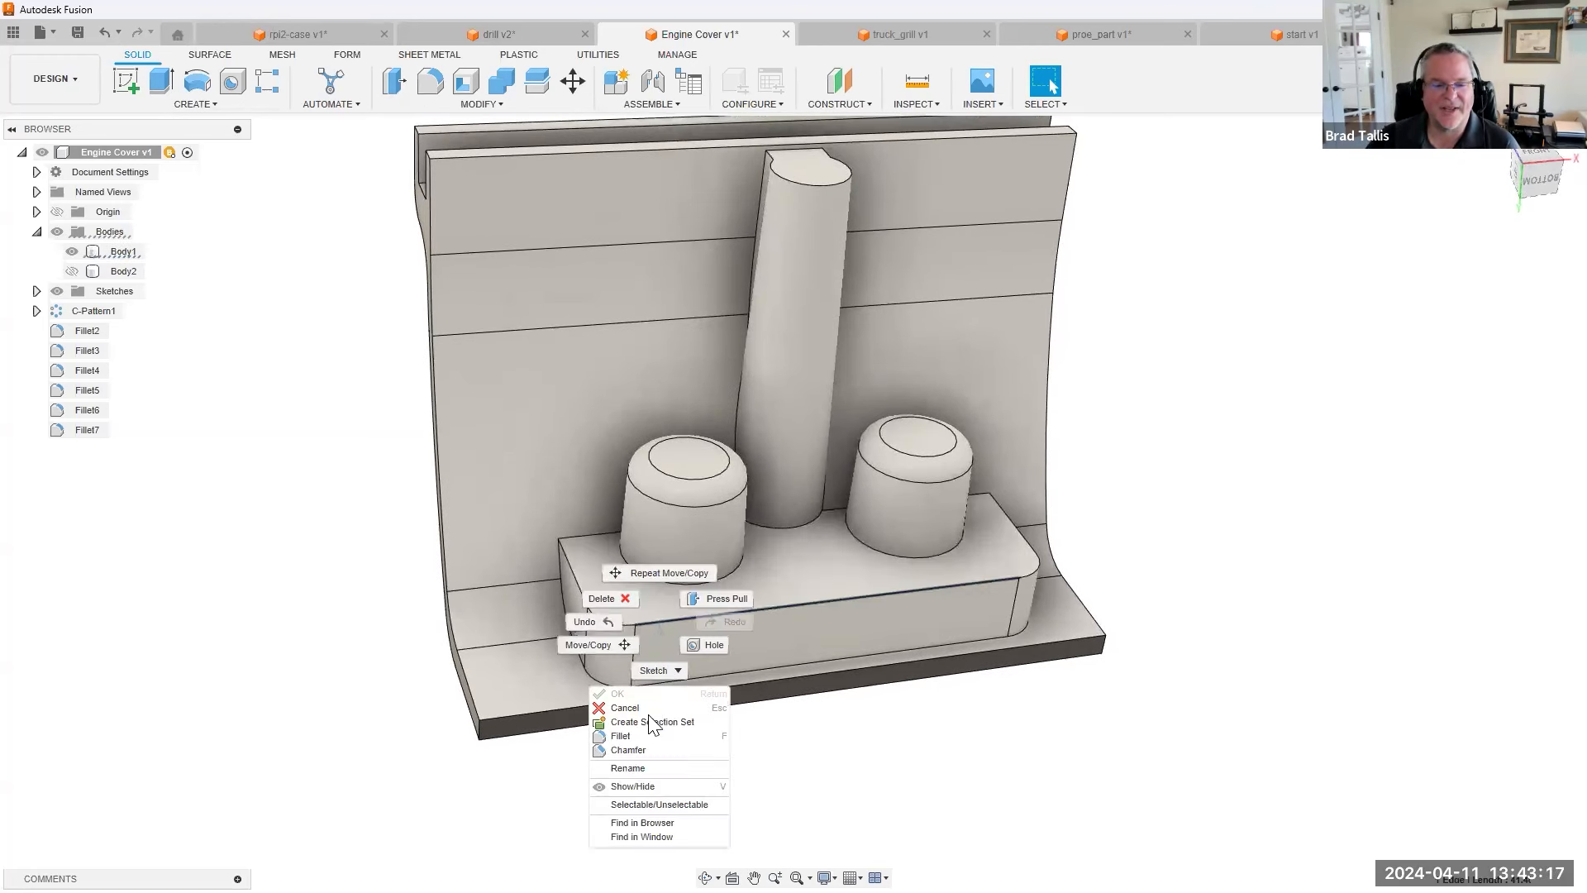
pyautogui.click(639, 734)
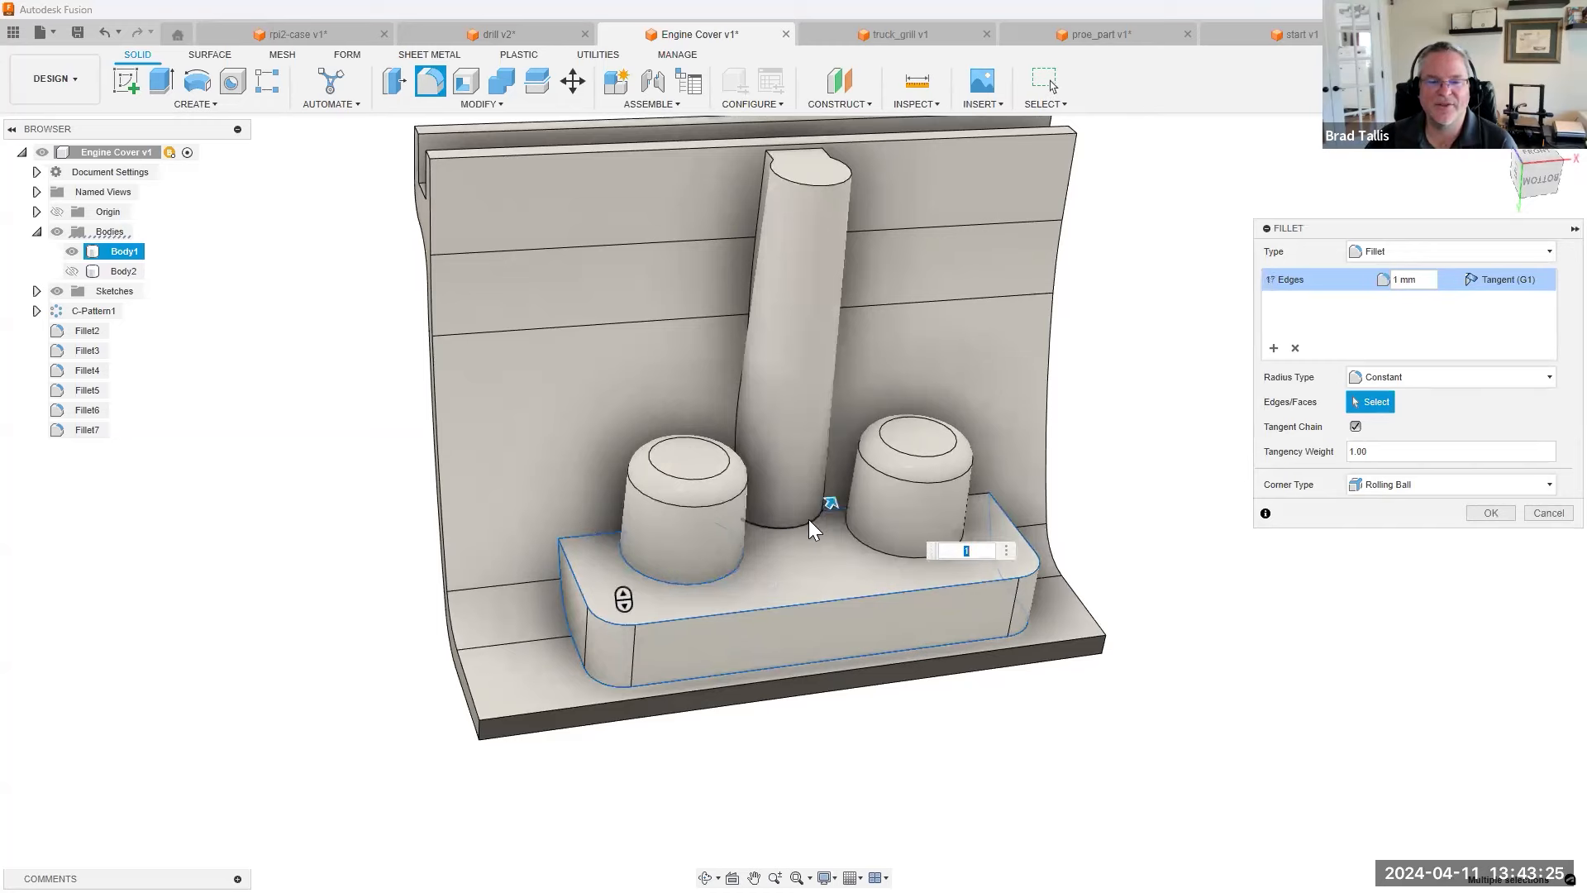
pyautogui.scroll(5, 783, 578)
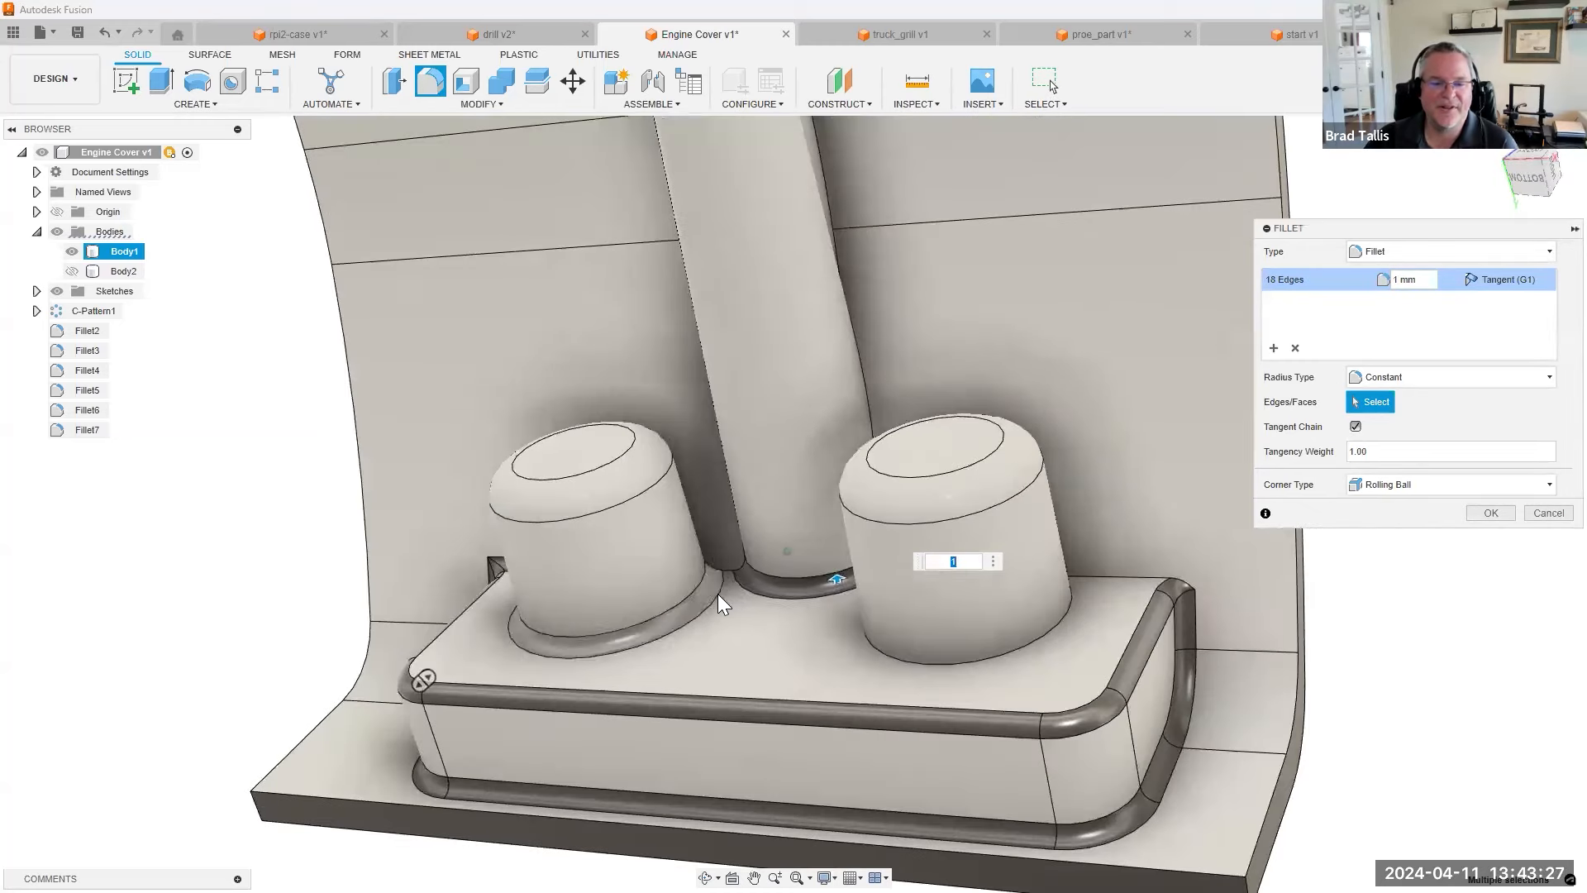
pyautogui.click(727, 576)
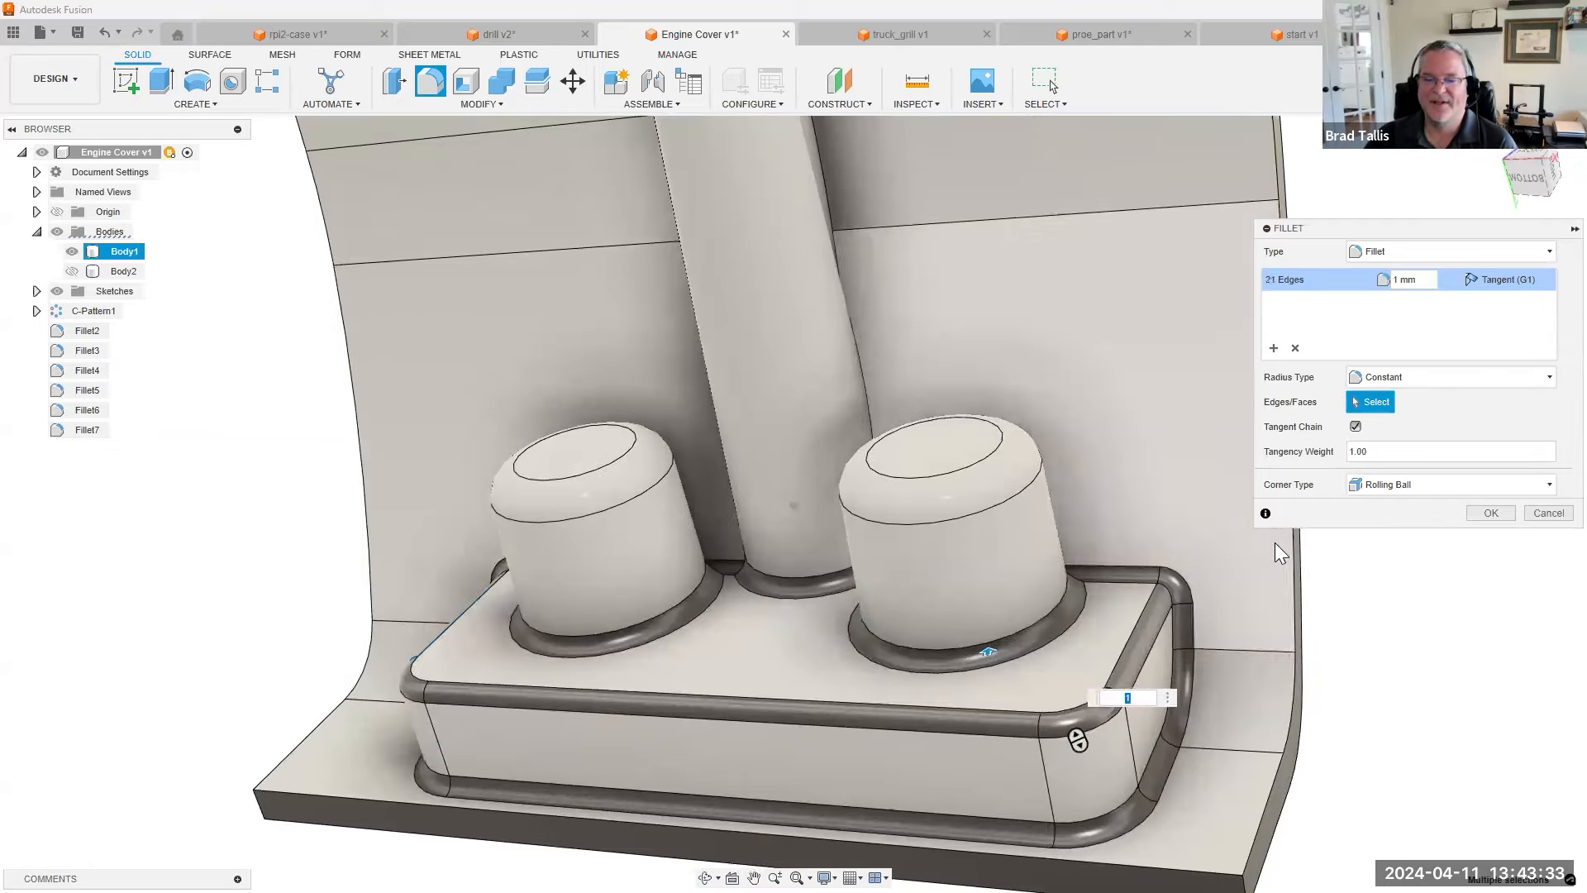
pyautogui.press('F6')
pyautogui.click(1489, 513)
# Step: Add a 0.5 mm fillet to the rim, floor and open front edges of the pocket on the wall's back side
pyautogui.keyDown('shift'); pyautogui.moveTo(1222, 464); pyautogui.dragTo(648, 386, button='middle'); pyautogui.keyUp('shift')
pyautogui.scroll(5, 572, 356)
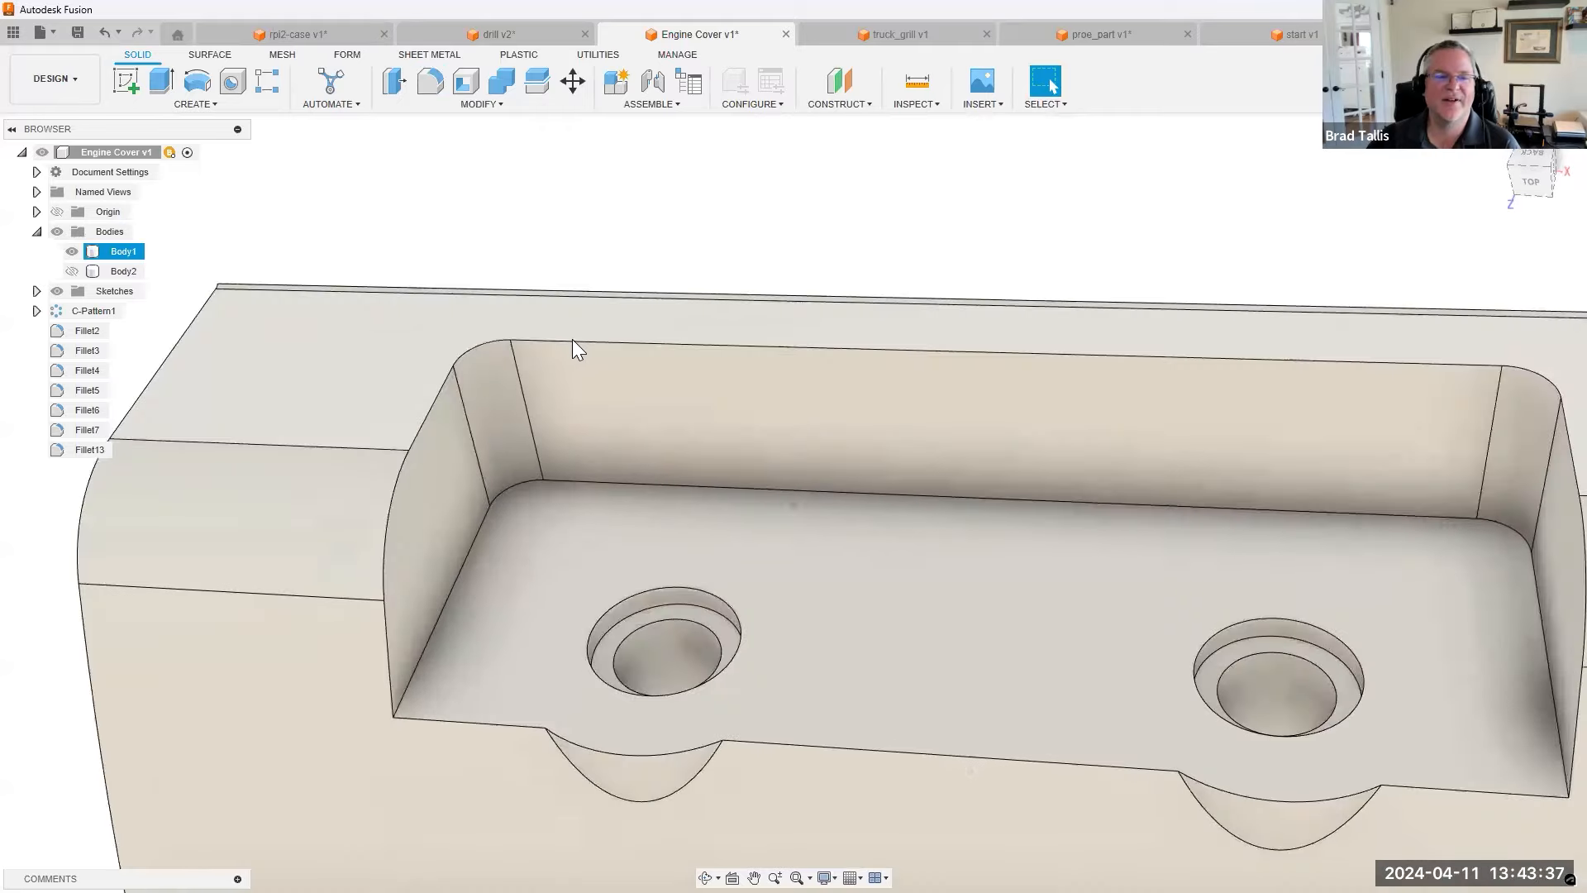
pyautogui.rightClick(577, 342)
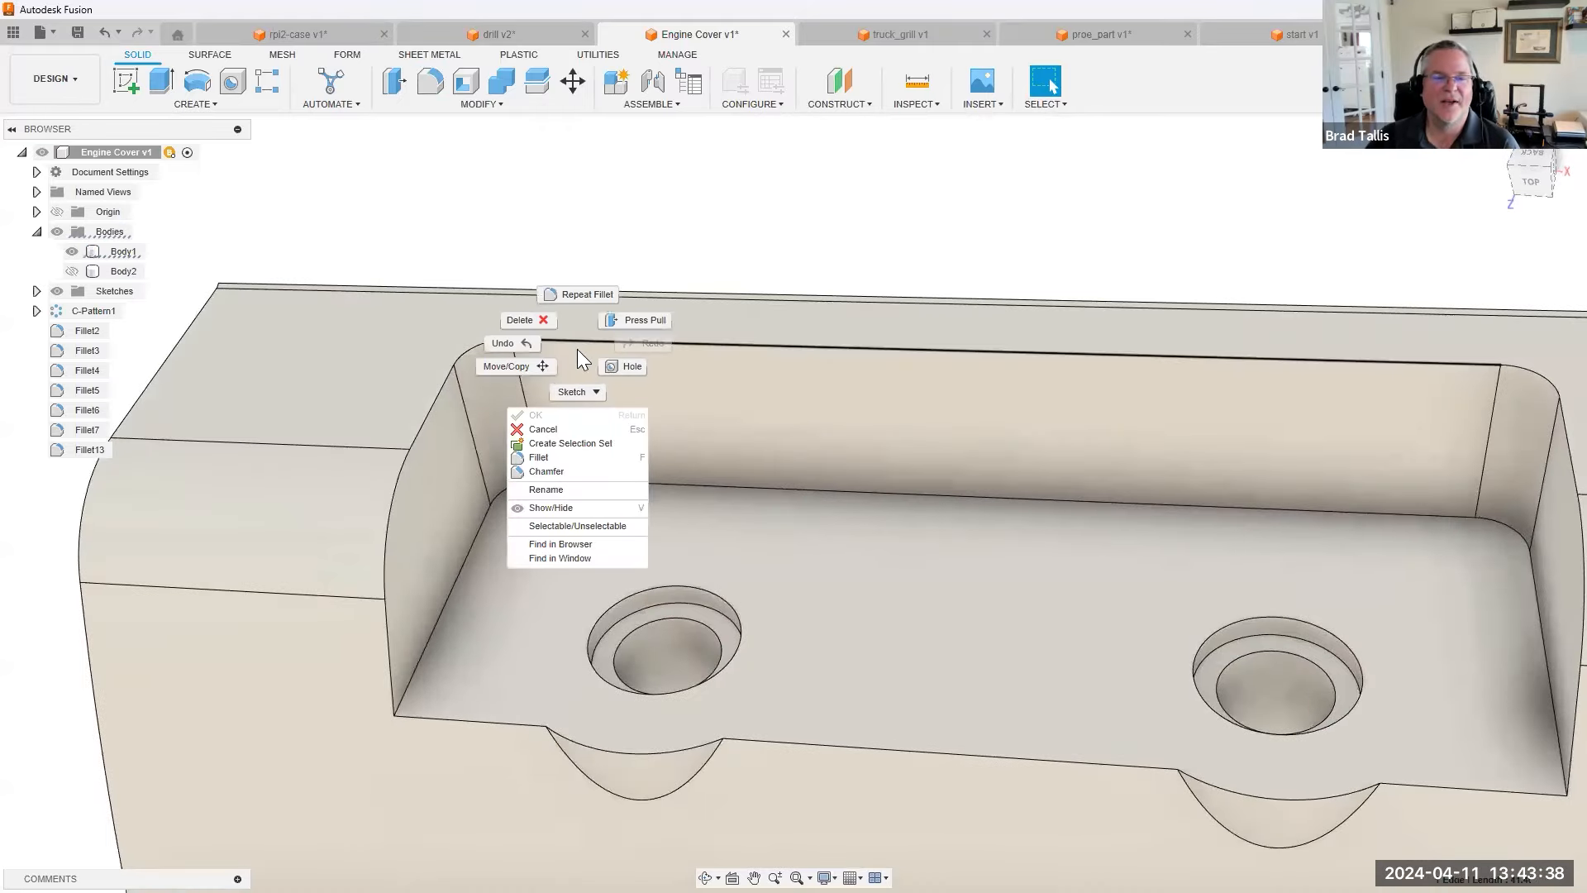
pyautogui.click(556, 456)
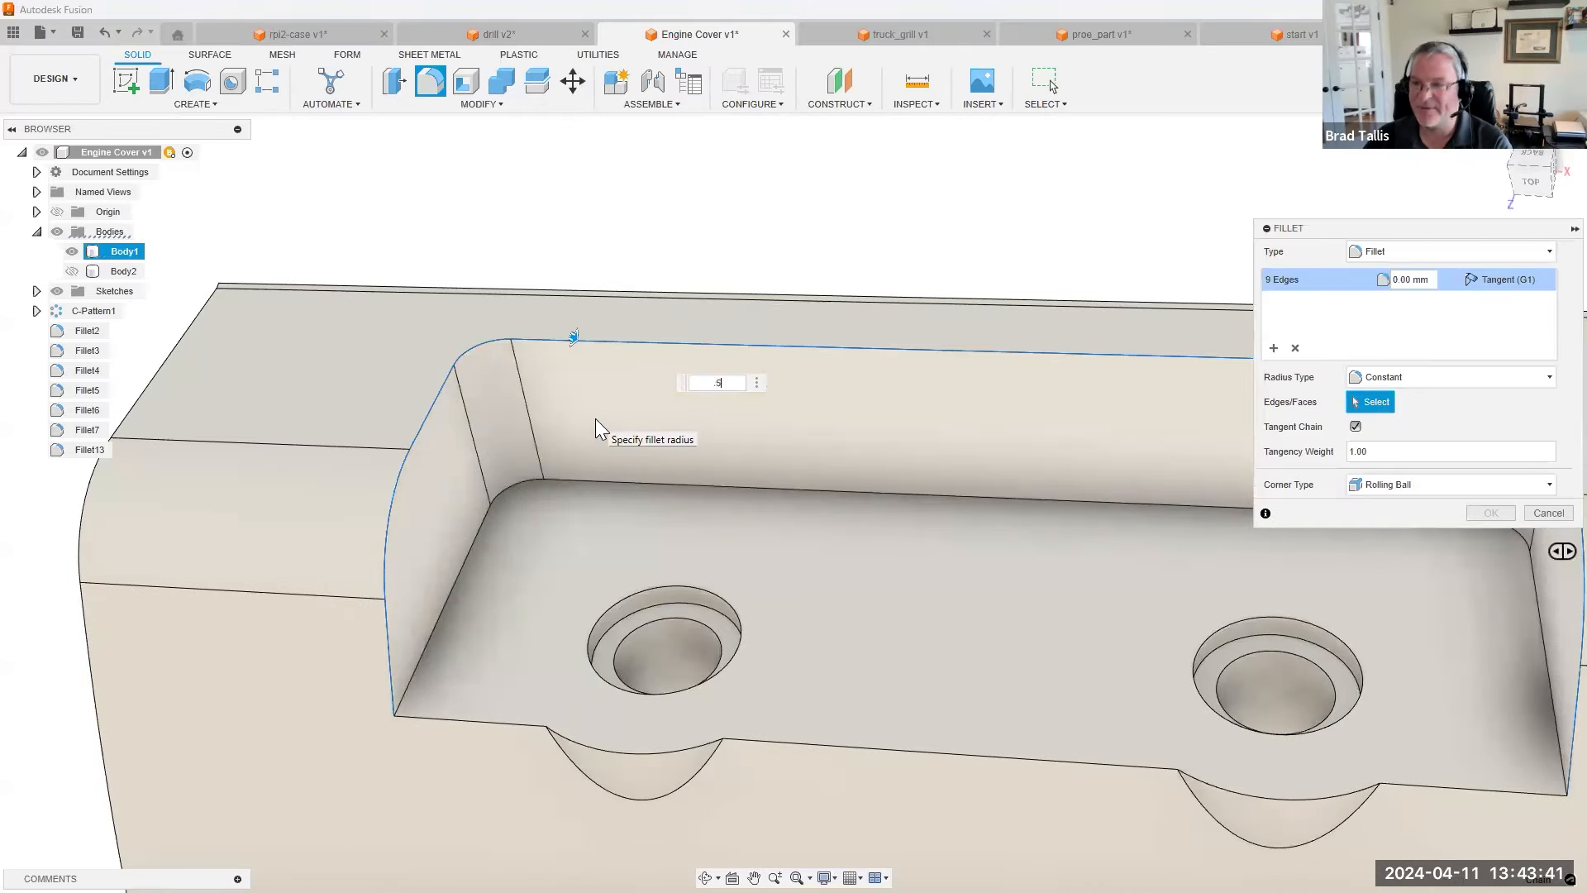
pyautogui.click(518, 486)
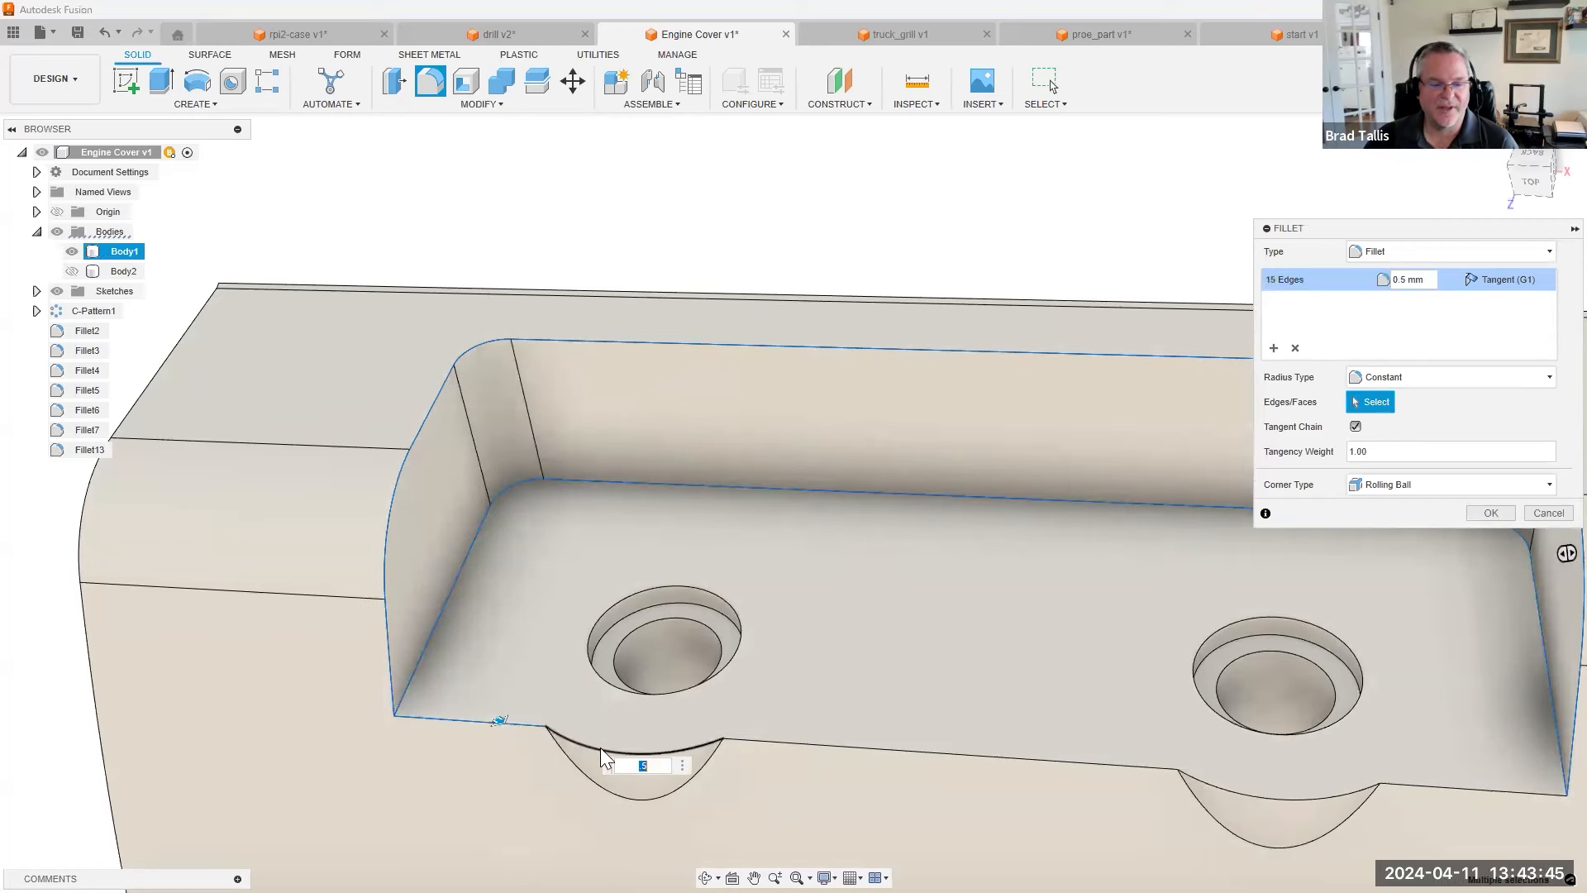
pyautogui.click(737, 740)
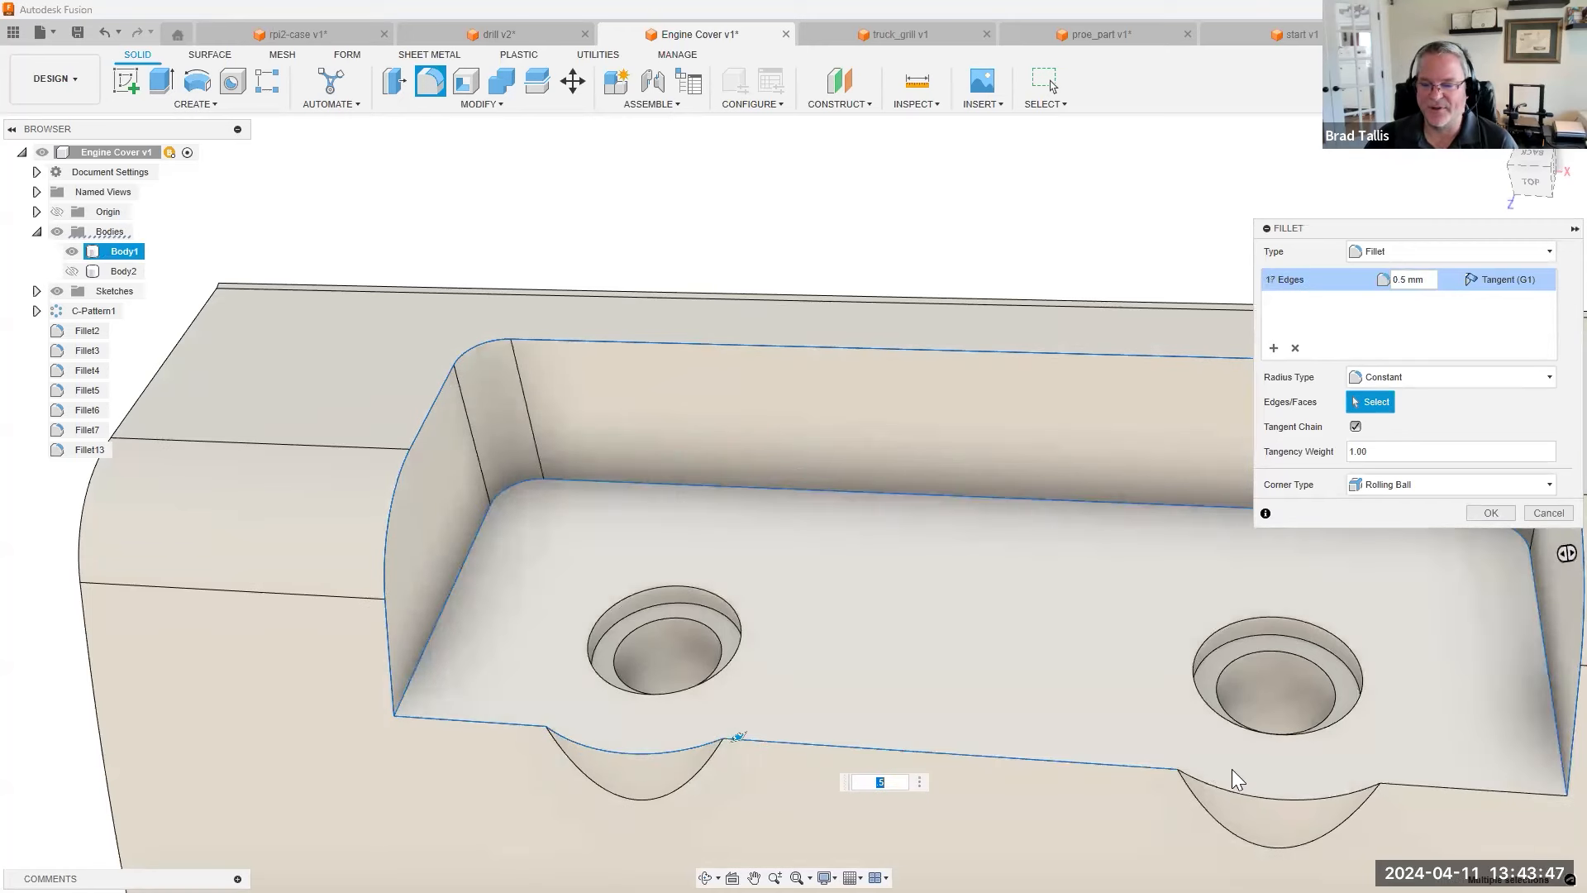
pyautogui.click(1230, 793)
pyautogui.keyDown('shift'); pyautogui.moveTo(1225, 755); pyautogui.dragTo(1523, 500, button='middle'); pyautogui.keyUp('shift')
pyautogui.click(1490, 513)
# Step: Set up a 1 mm fillet on the lower curved edge where one side of the post meets the wall, leaving out its upper edge
pyautogui.keyDown('shift'); pyautogui.moveTo(989, 402); pyautogui.dragTo(879, 355, button='middle'); pyautogui.keyUp('shift')
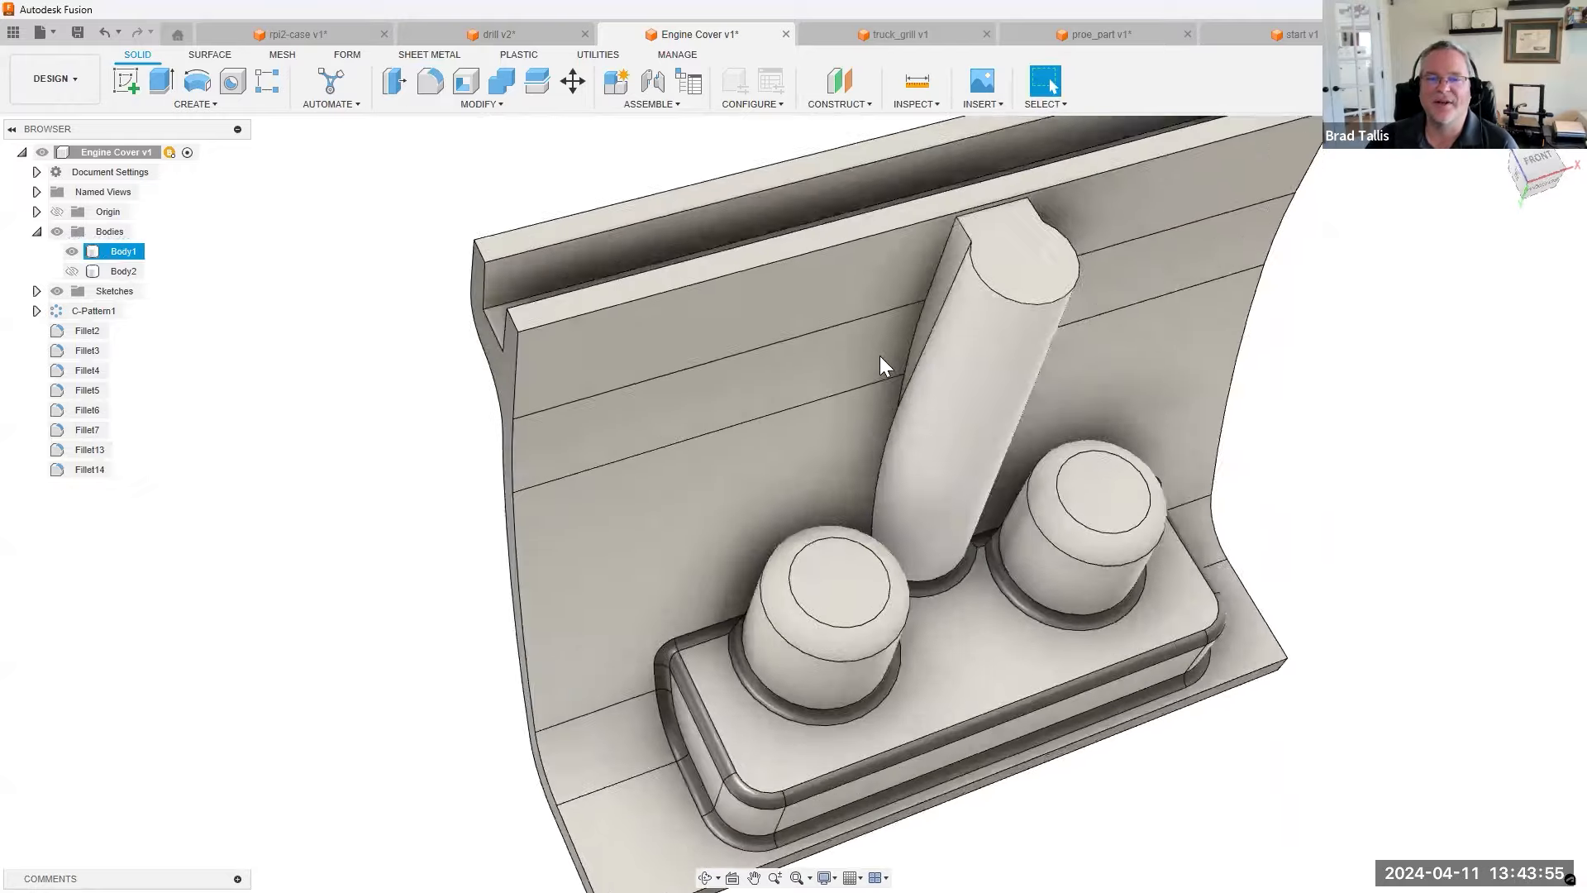
pyautogui.scroll(3, 873, 297)
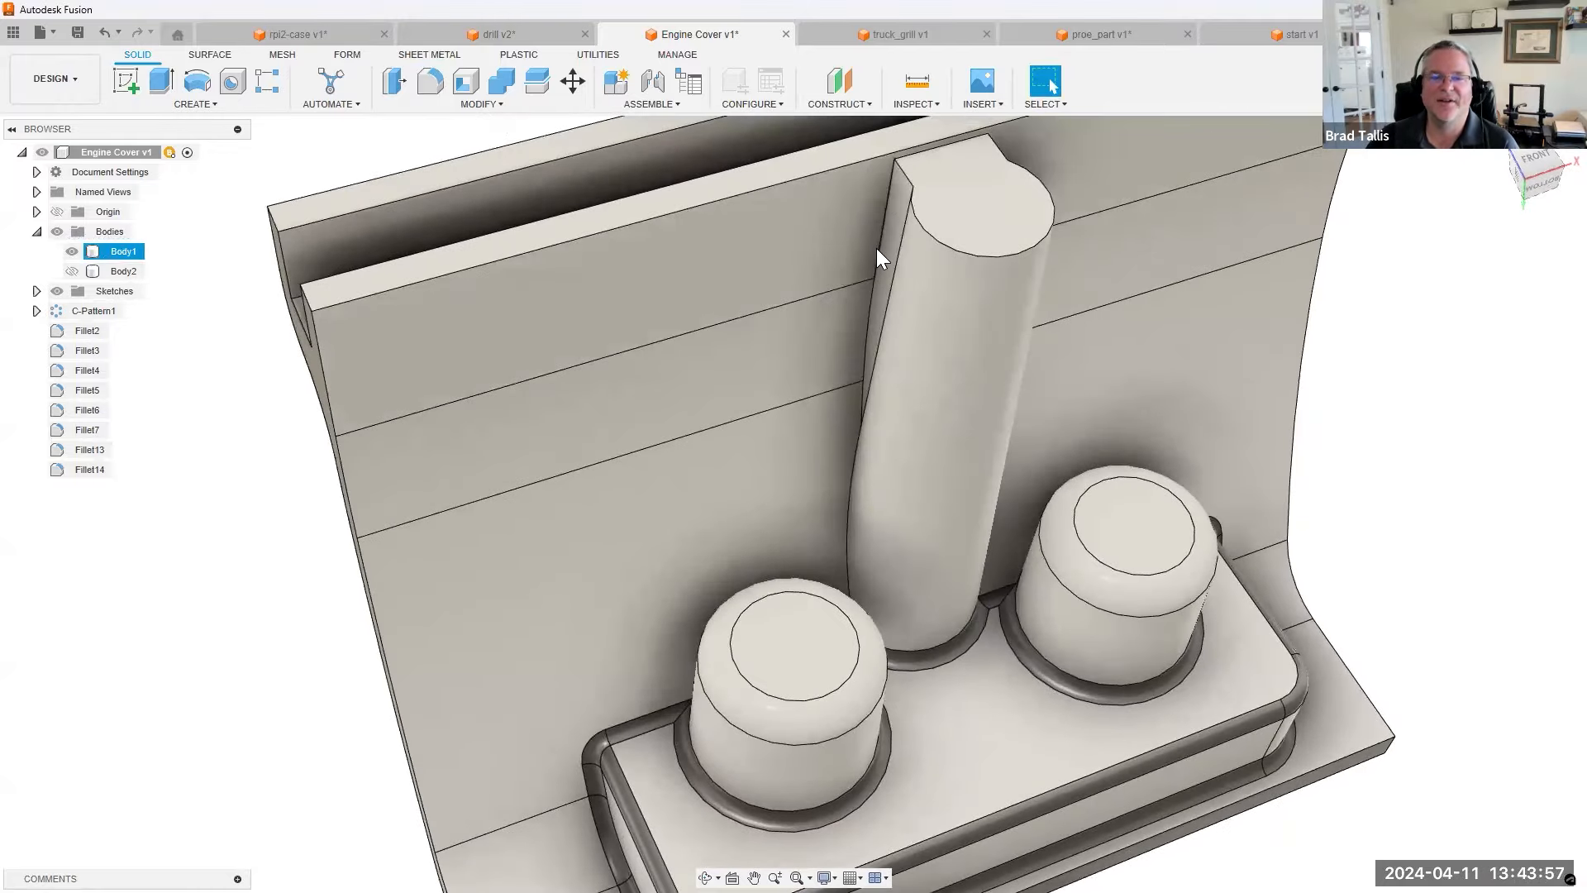
pyautogui.rightClick(876, 243)
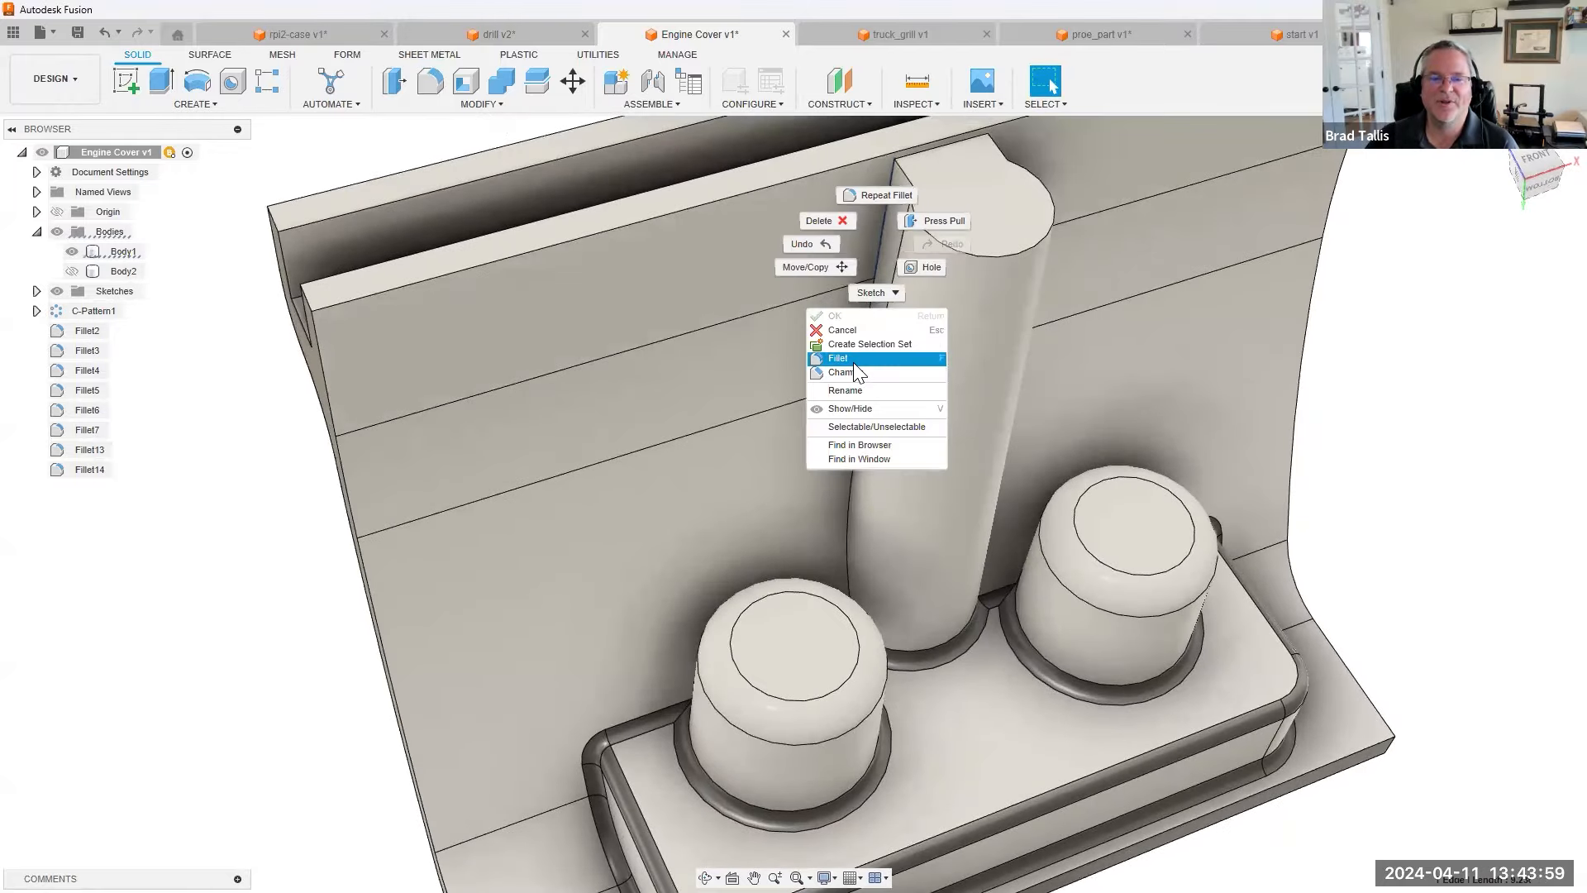
pyautogui.click(852, 362)
pyautogui.write('1')
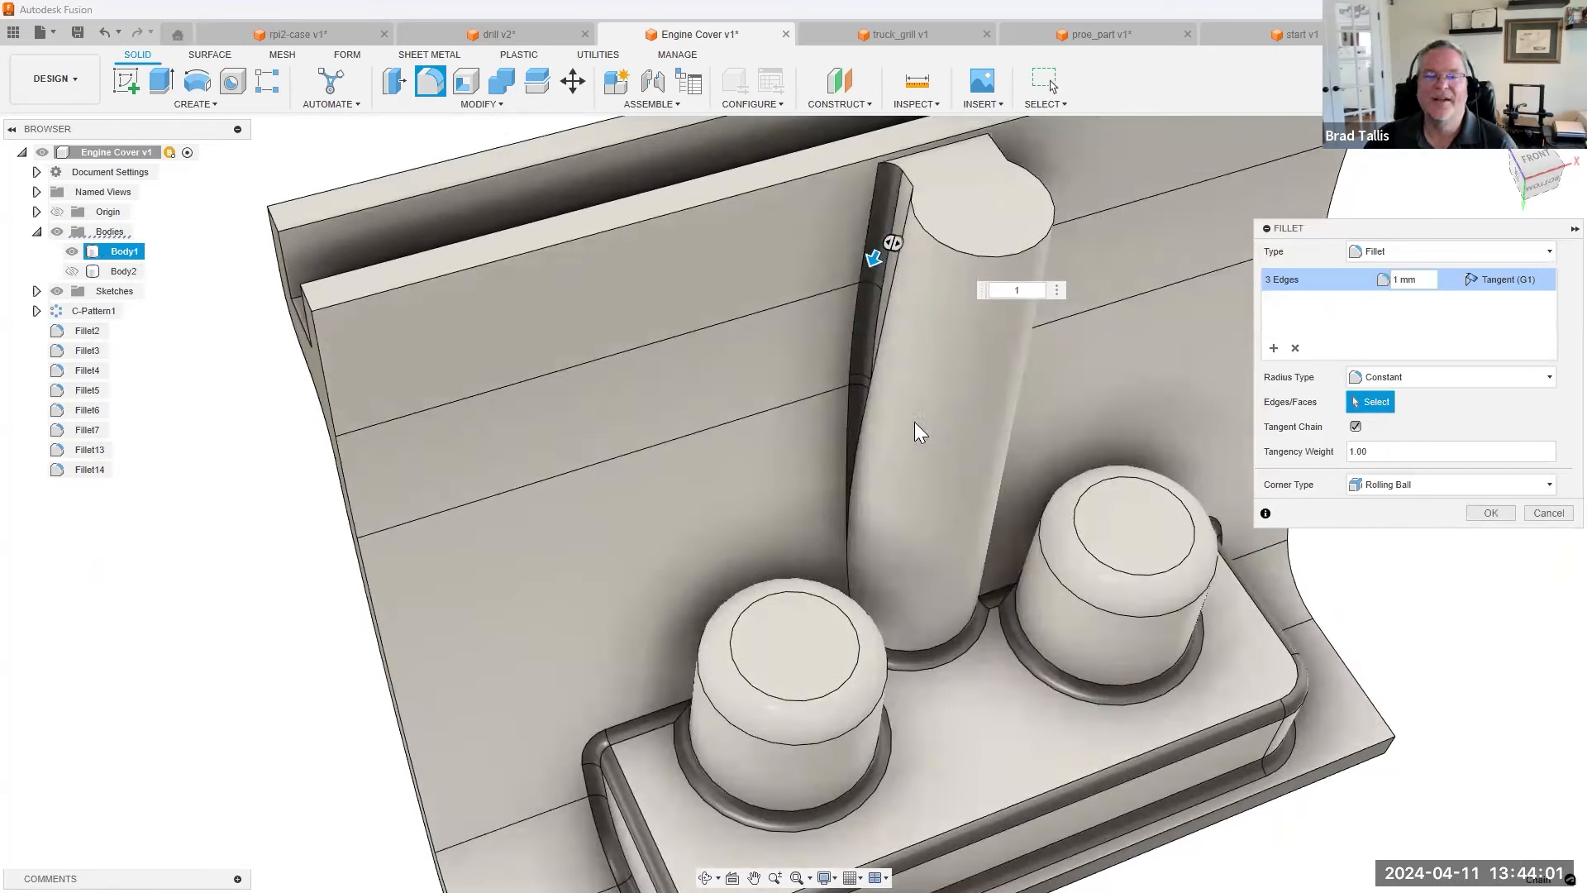
pyautogui.click(846, 535)
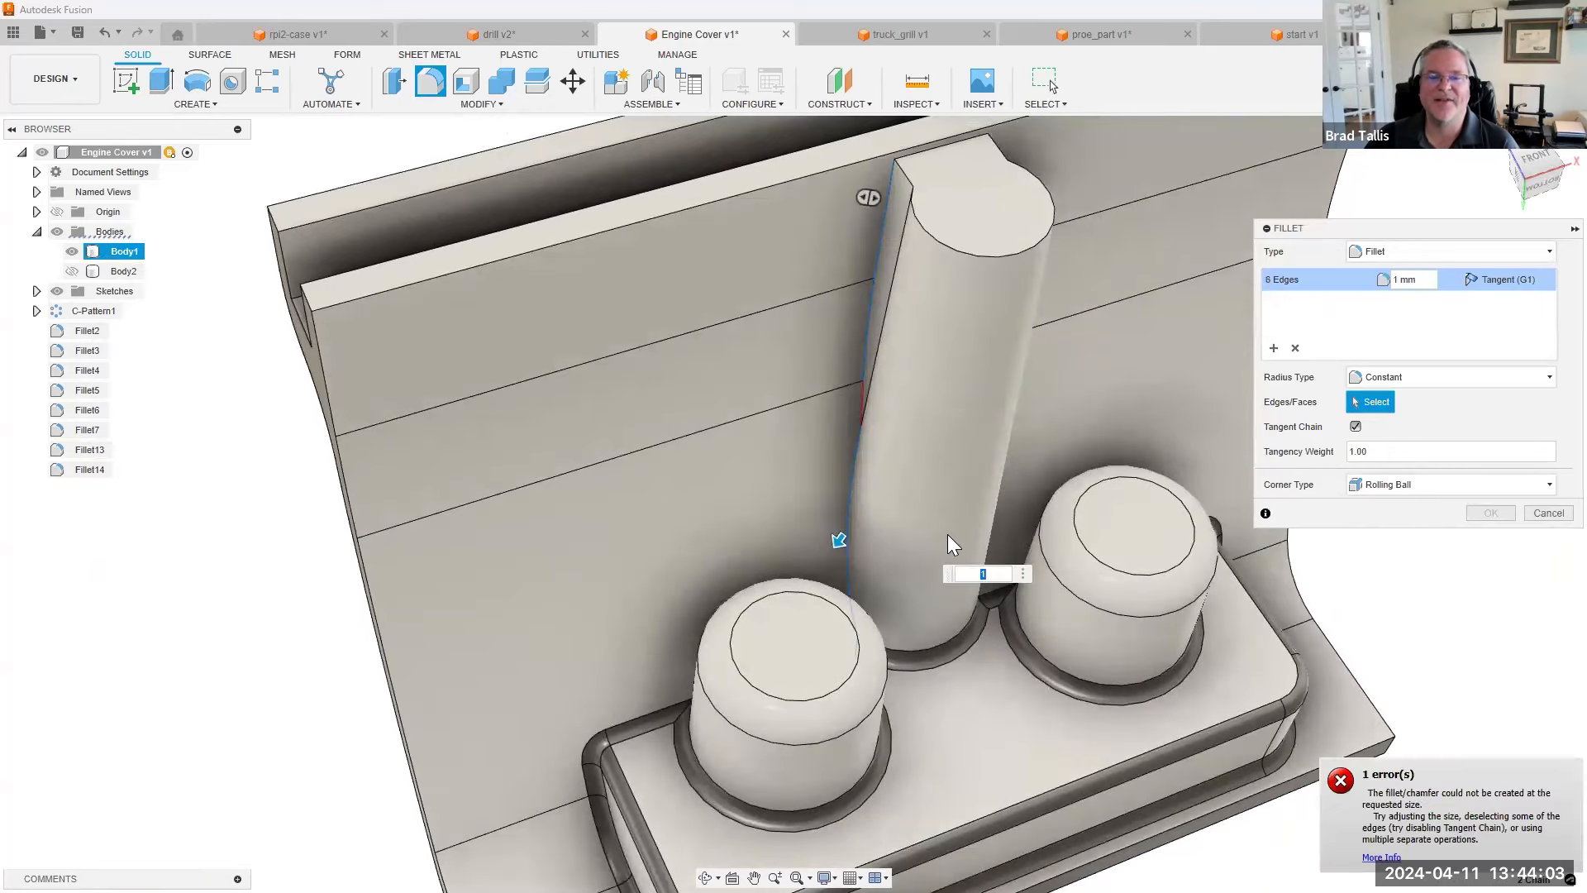
pyautogui.scroll(5, 866, 438)
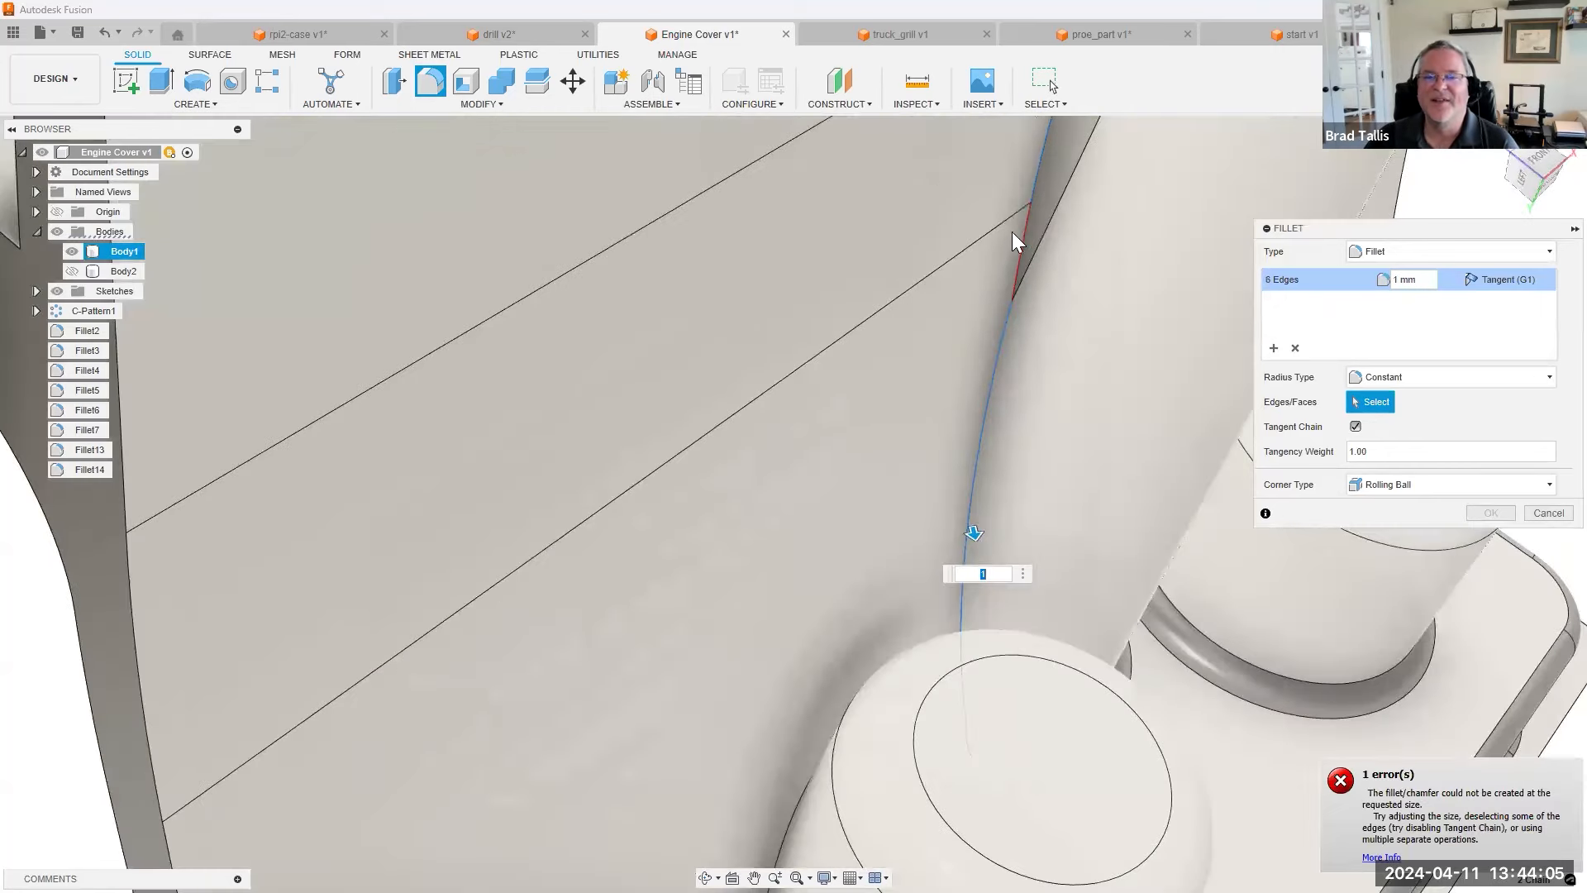
pyautogui.scroll(-5, 1084, 397)
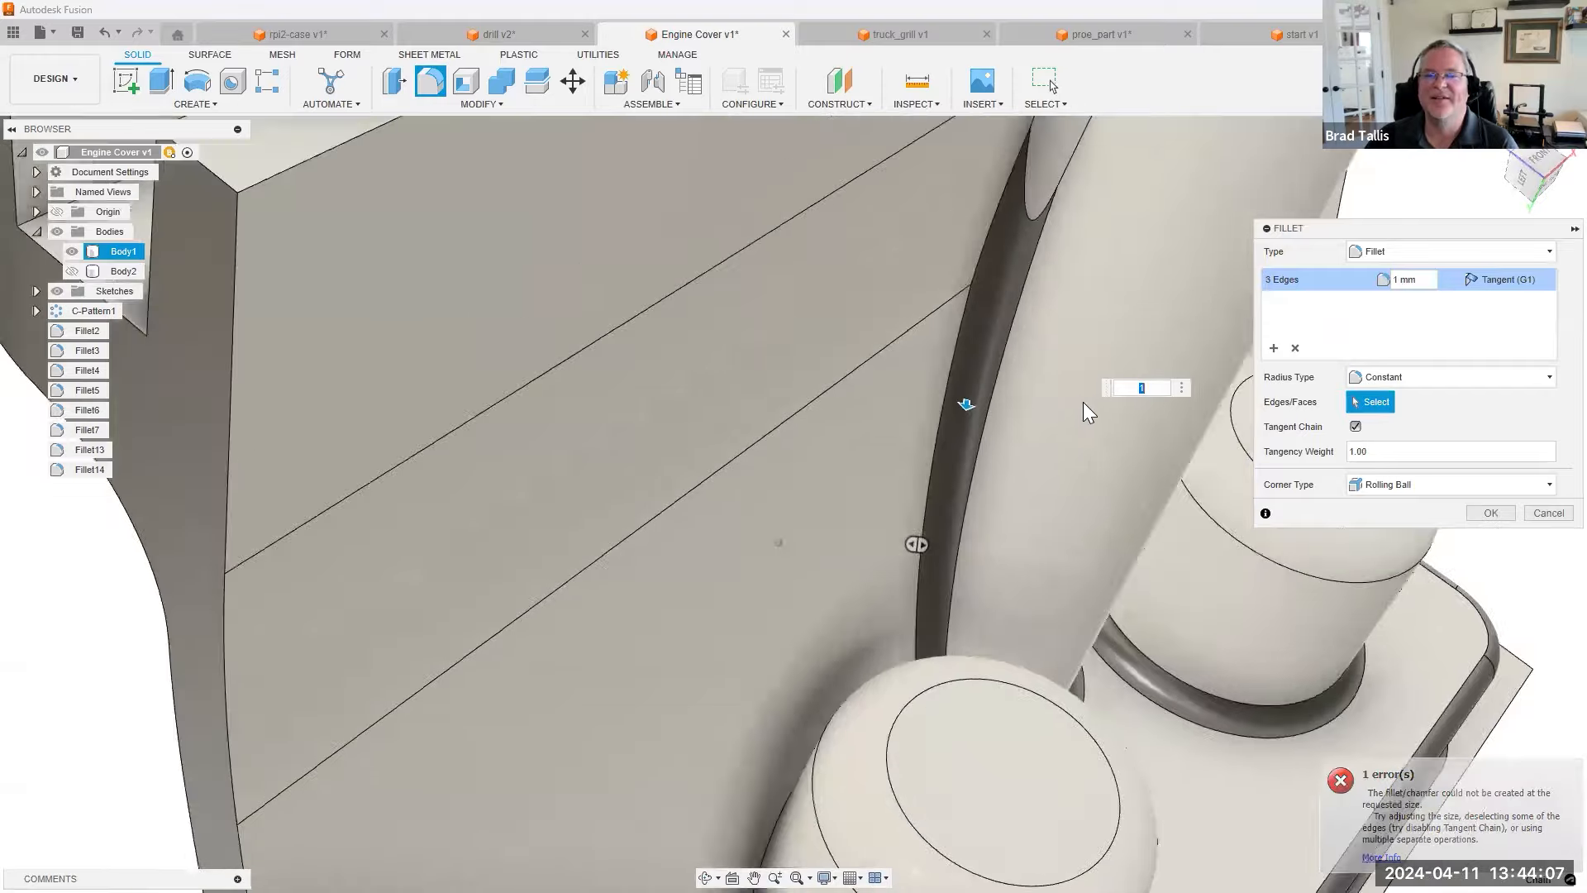
# Step: Add the lower curved edge on the other side of the post, leave out its upper edge, and apply the 1 mm fillet
pyautogui.keyDown('shift'); pyautogui.moveTo(871, 602); pyautogui.dragTo(839, 471, button='middle'); pyautogui.keyUp('shift')
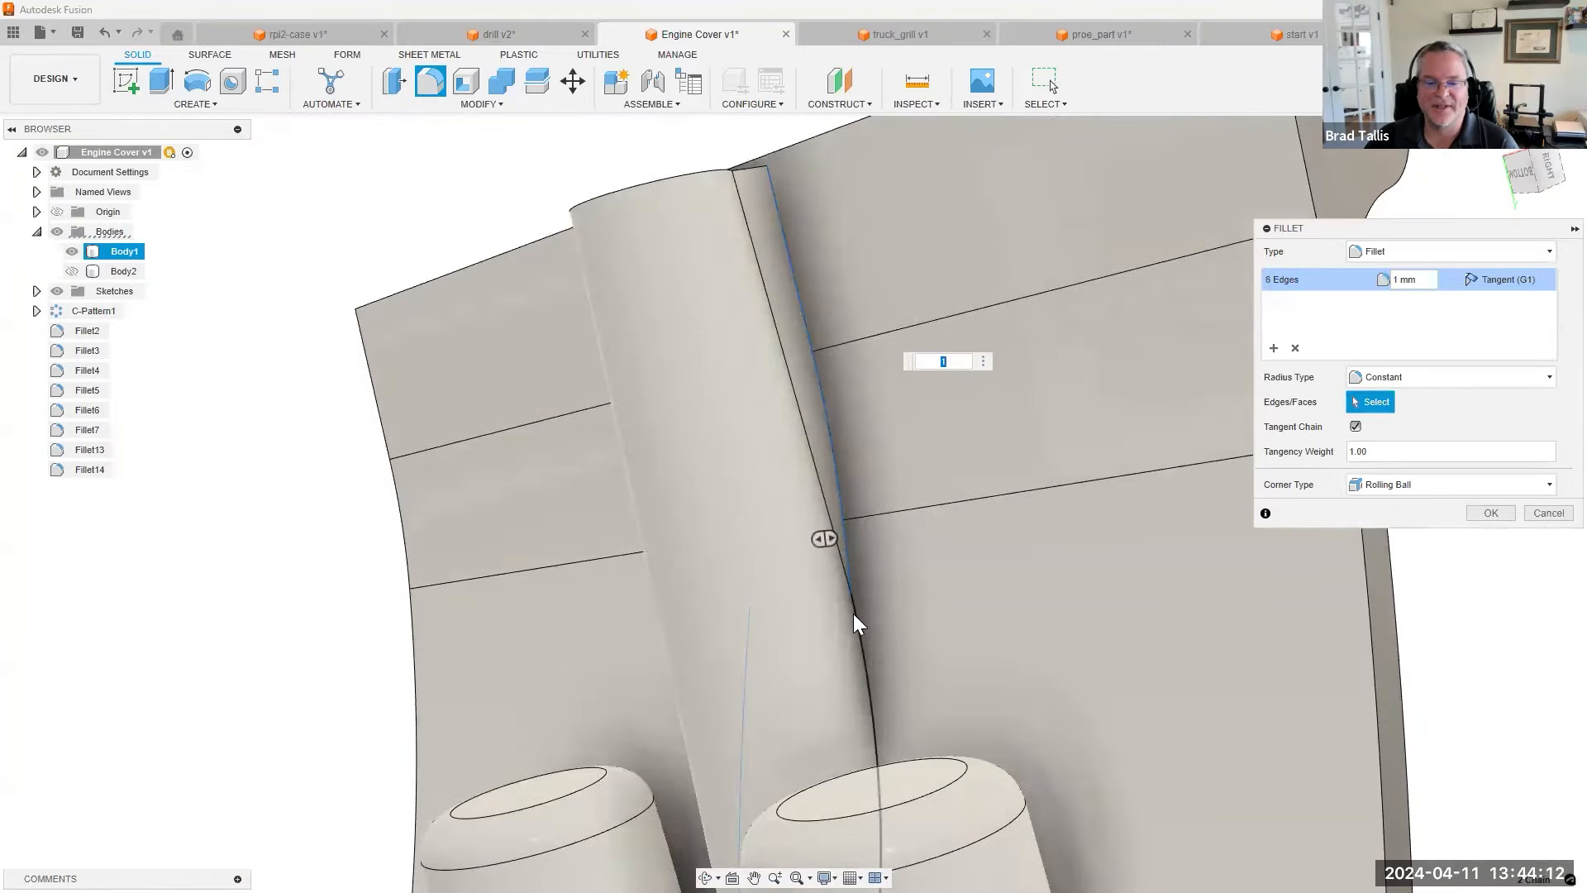
pyautogui.click(858, 608)
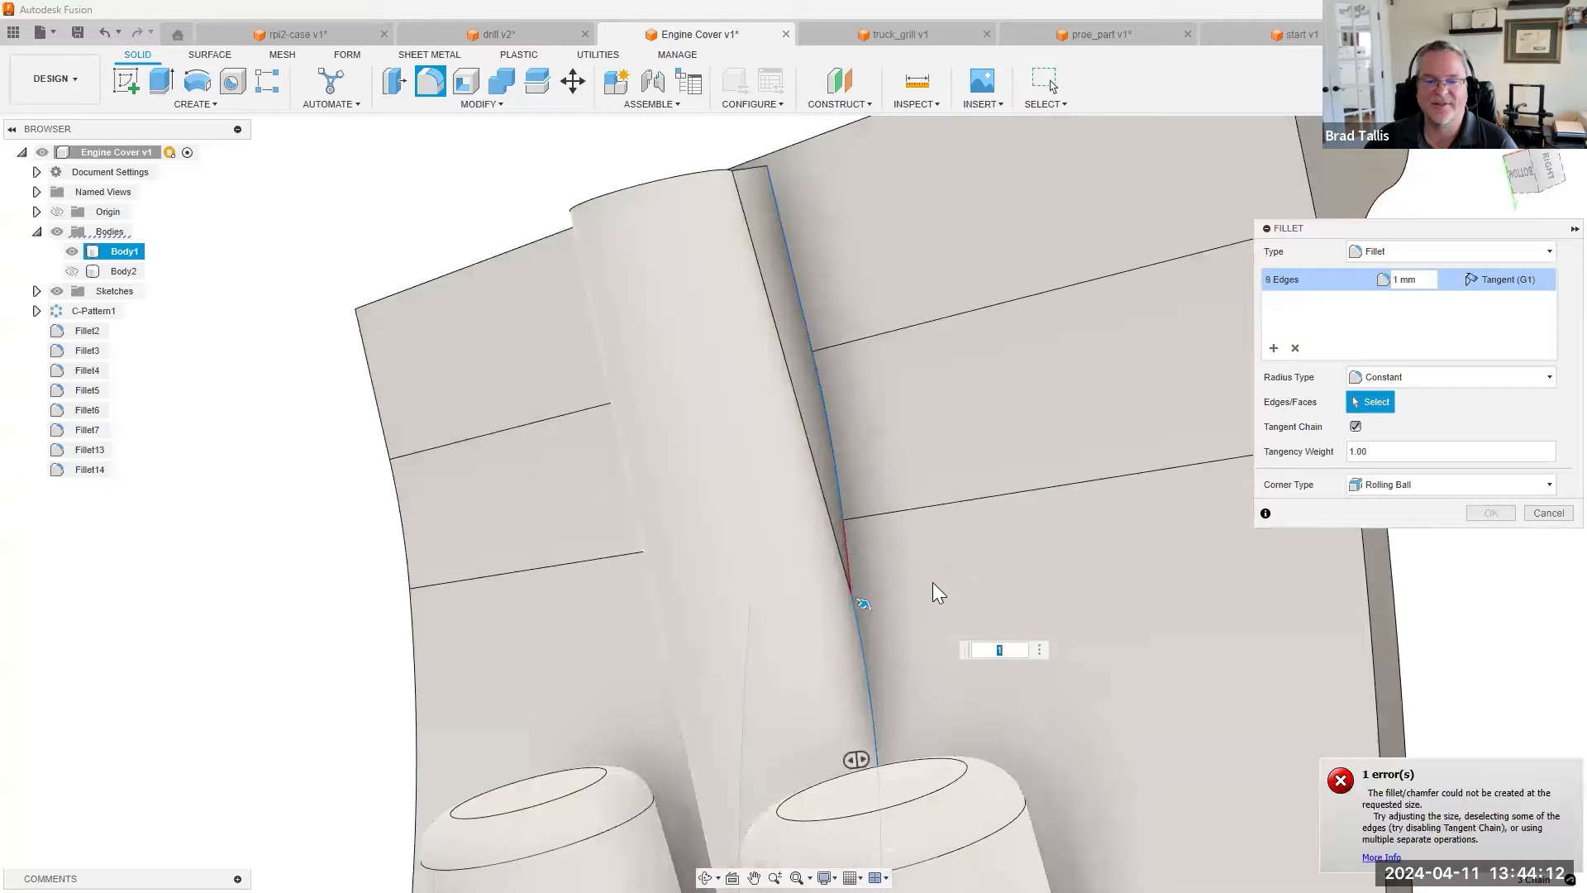
pyautogui.keyDown('shift'); pyautogui.moveTo(835, 570); pyautogui.dragTo(833, 555, button='middle'); pyautogui.keyUp('shift')
pyautogui.click(832, 548)
pyautogui.keyDown('shift'); pyautogui.moveTo(964, 563); pyautogui.dragTo(1239, 517, button='middle'); pyautogui.keyUp('shift')
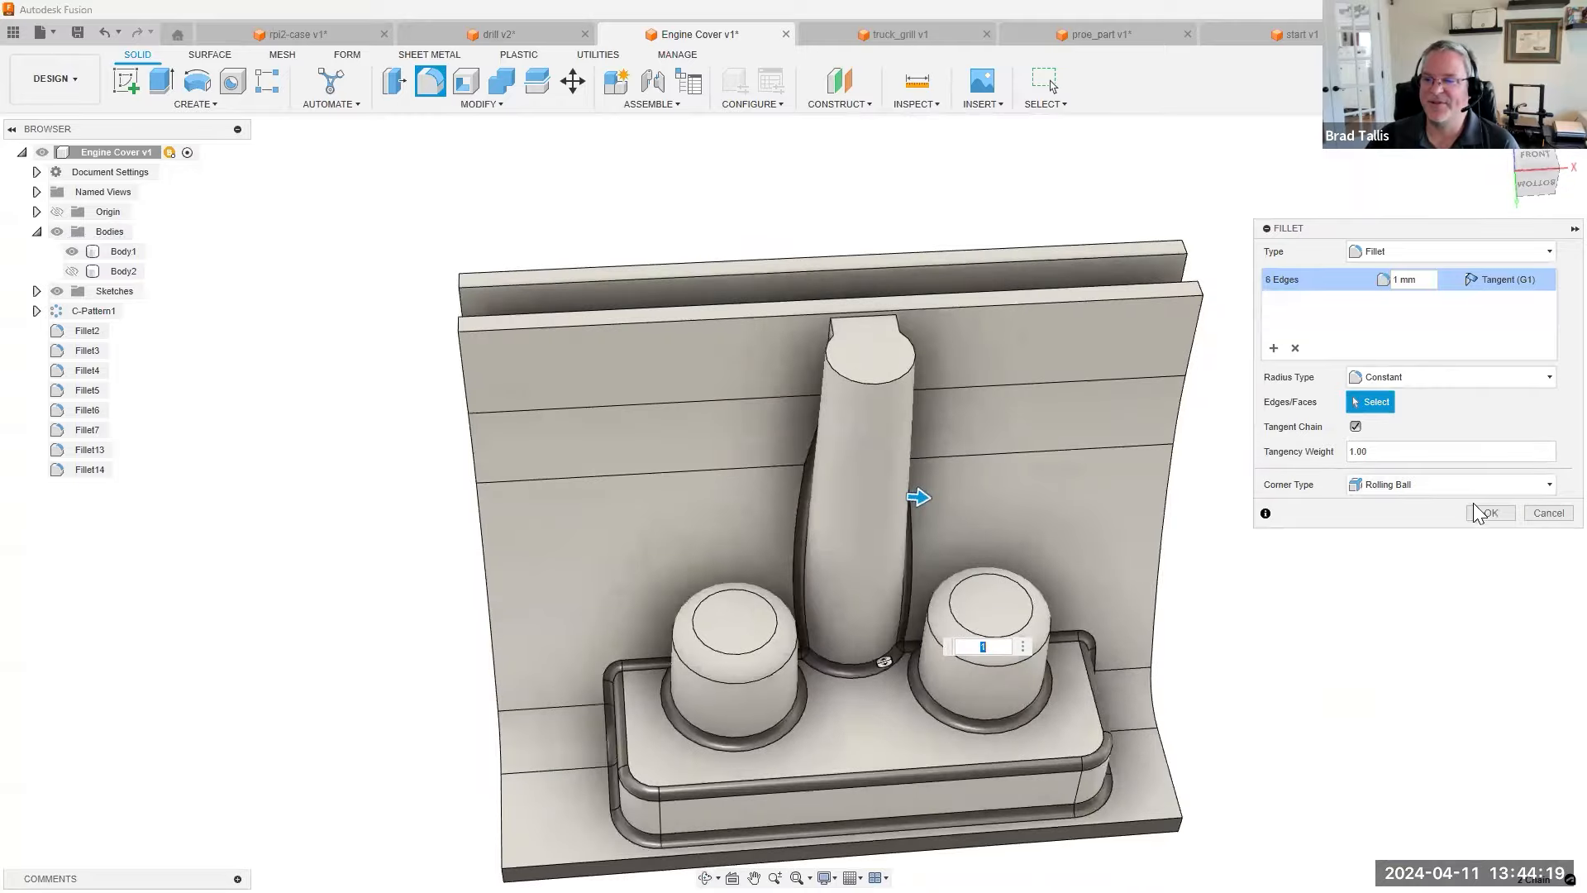
pyautogui.click(1490, 512)
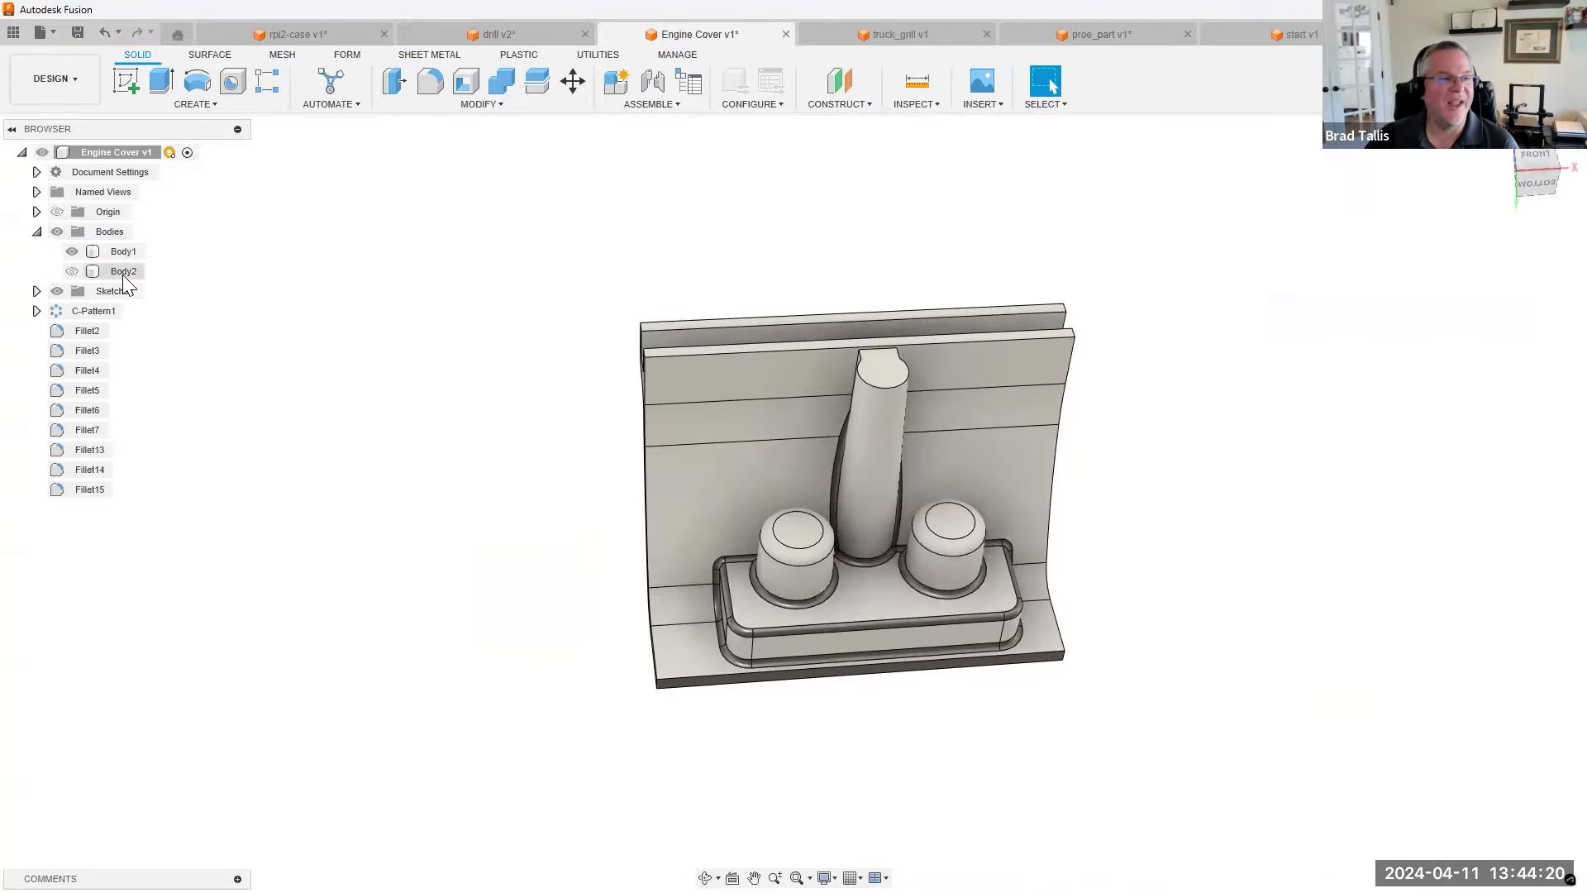
# Step: Show the main cover body Body2 and join the edited Body1 section into it with Combine
pyautogui.click(72, 271)
pyautogui.press('F6')
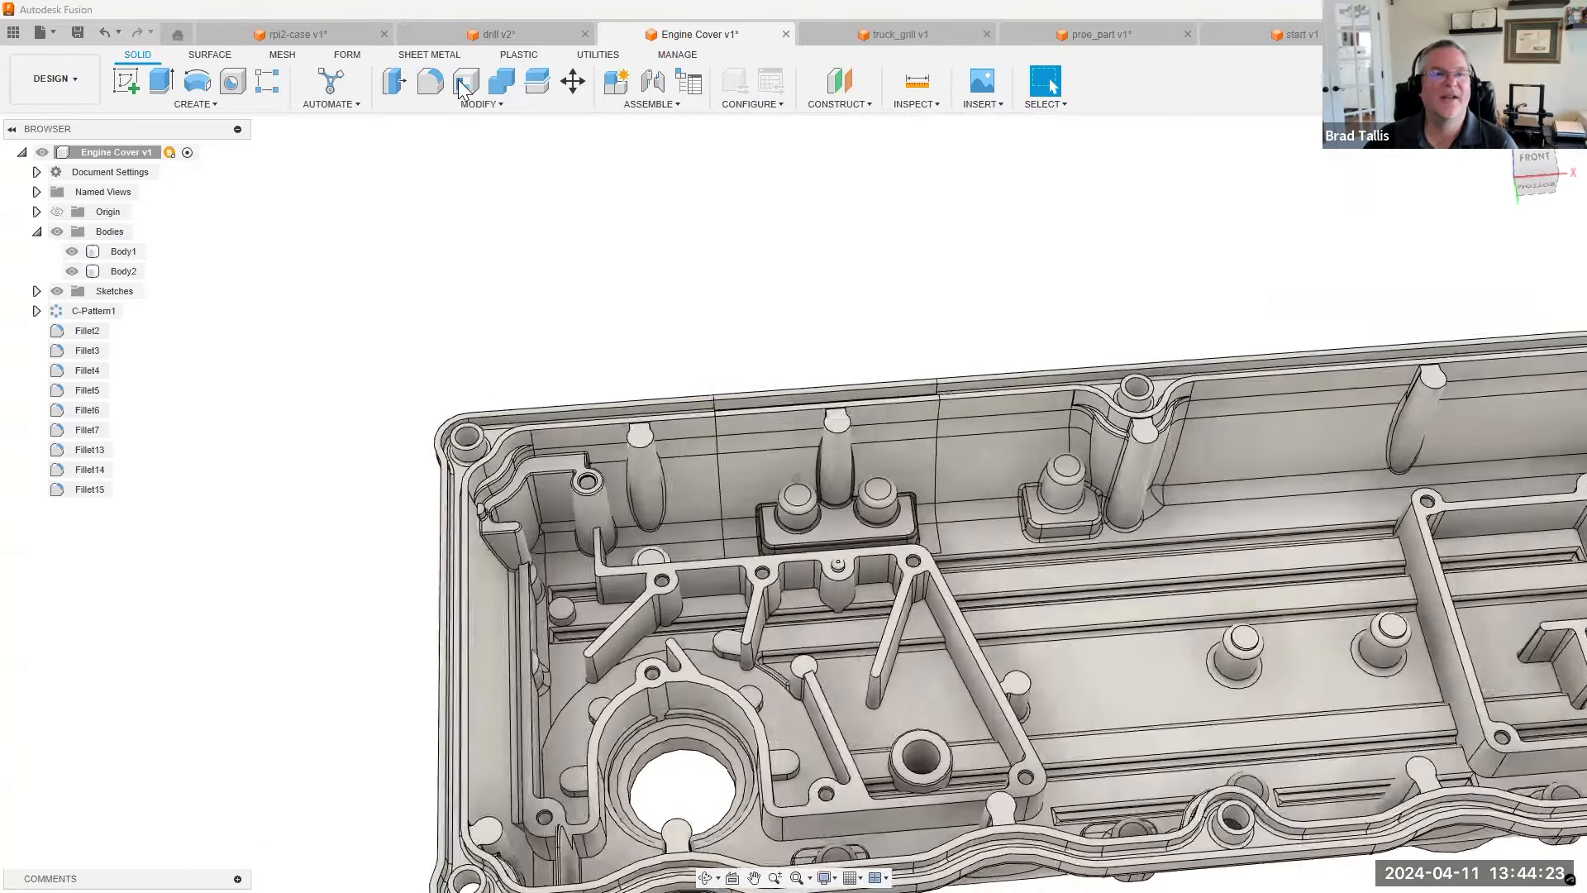
pyautogui.click(501, 80)
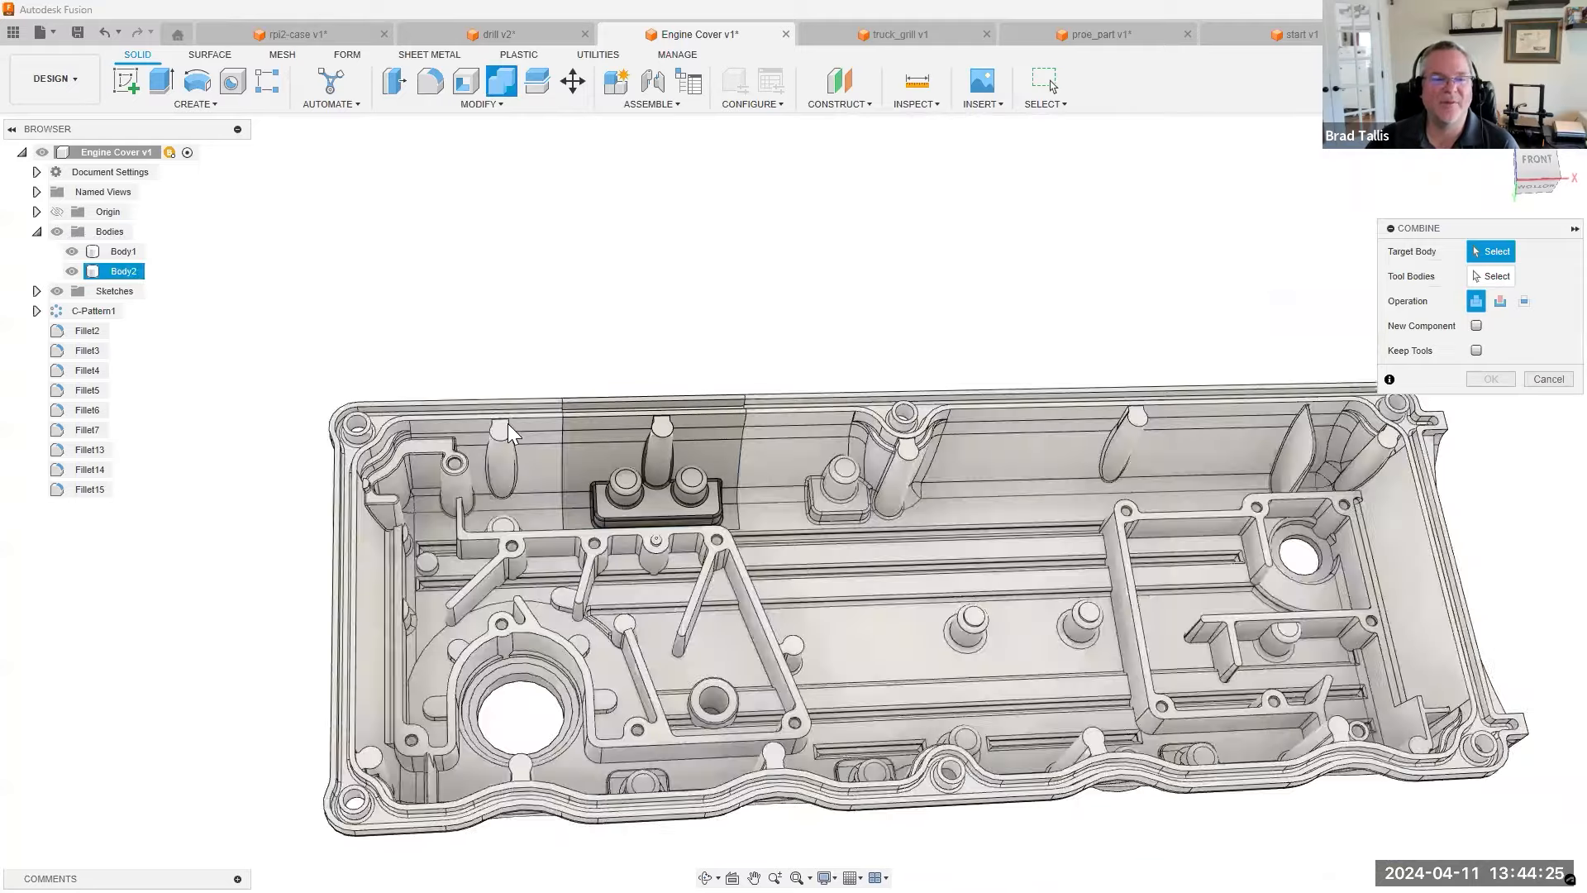
pyautogui.click(546, 450)
pyautogui.click(638, 409)
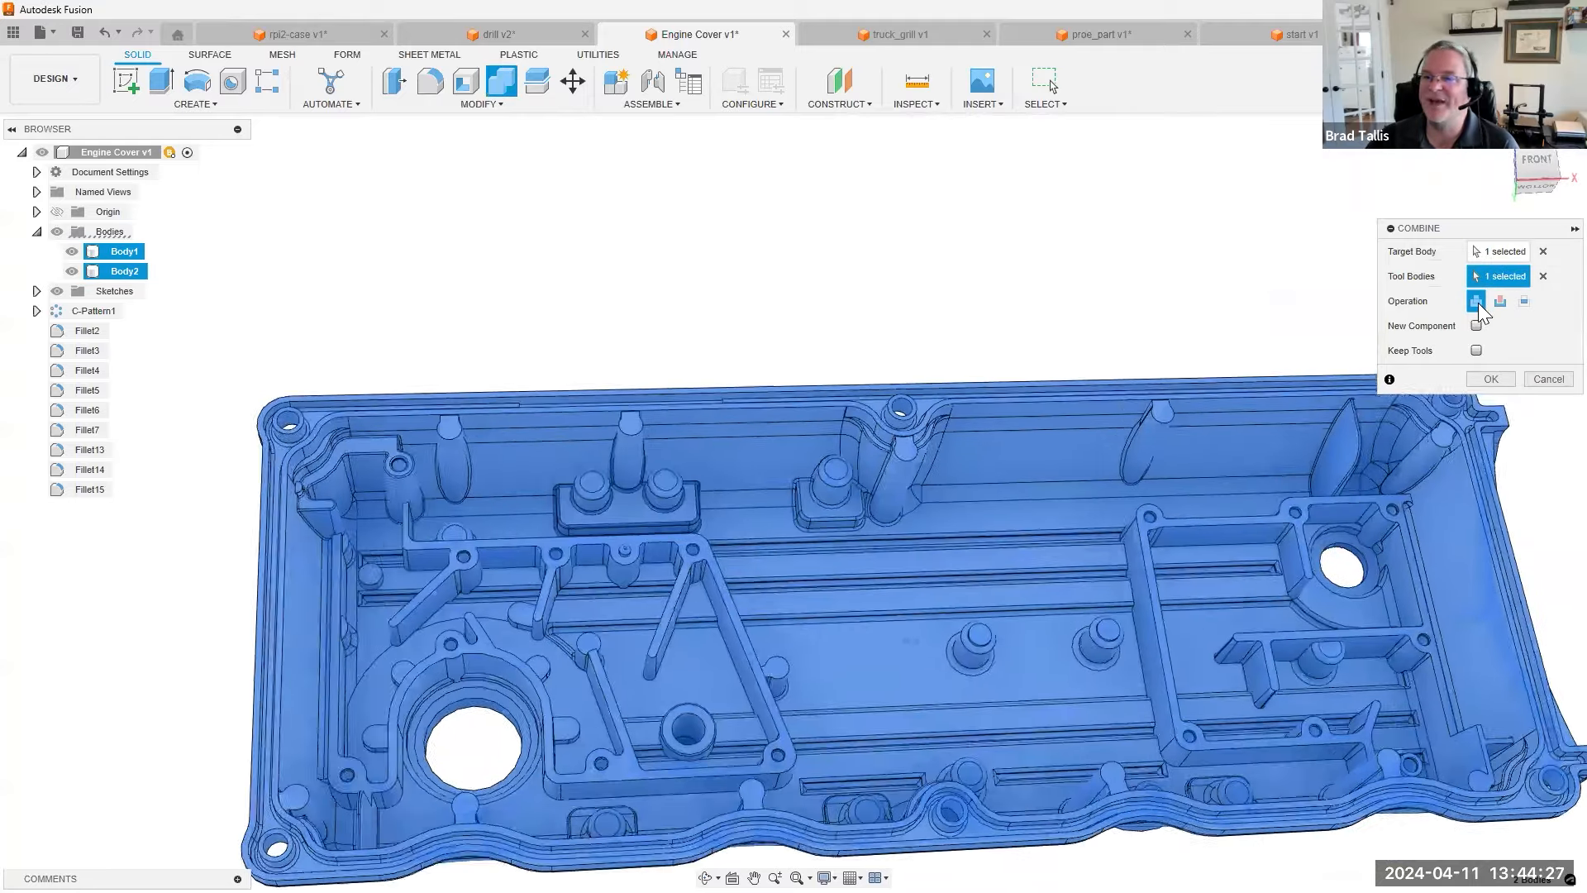
pyautogui.click(1488, 379)
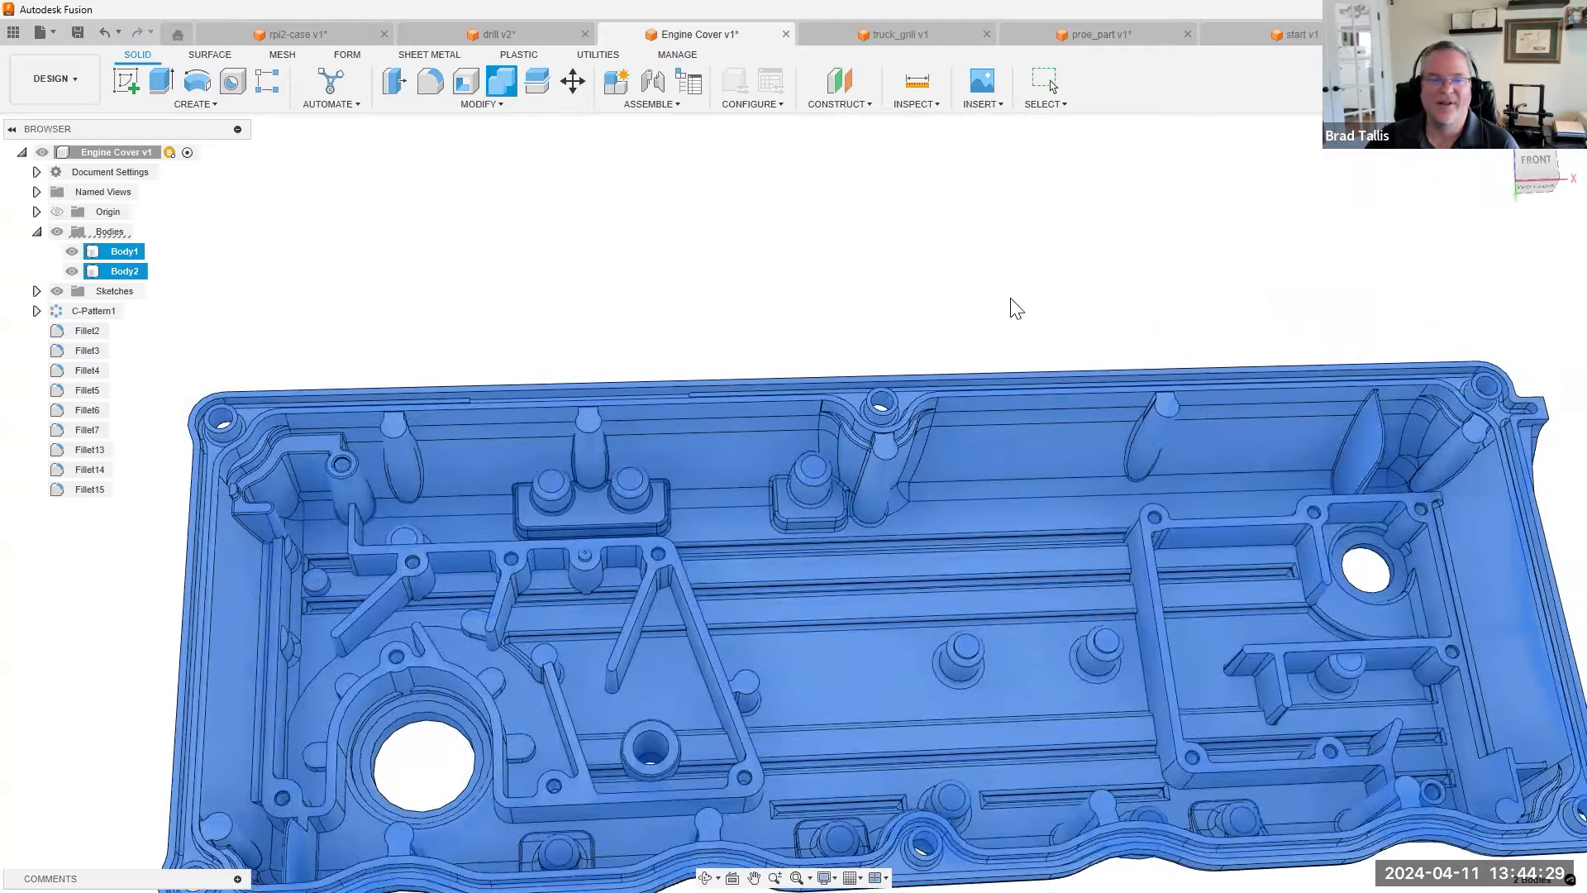
# Step: Delete the two small triangular end faces in the rim groove to close the gap in the groove's fillet
pyautogui.scroll(5, 703, 471)
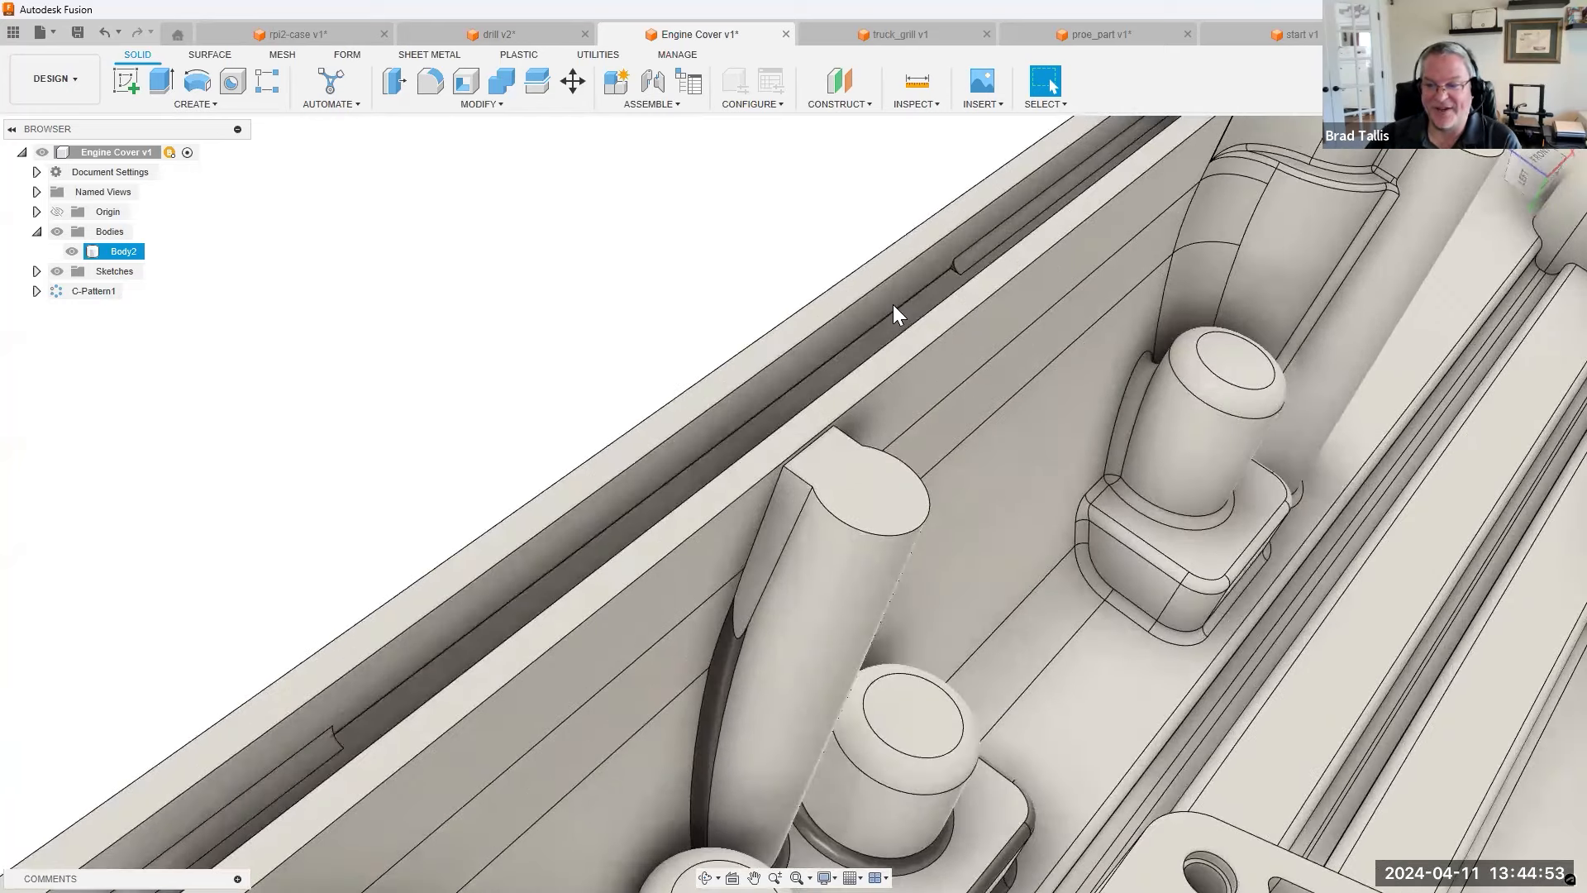
pyautogui.scroll(5, 943, 282)
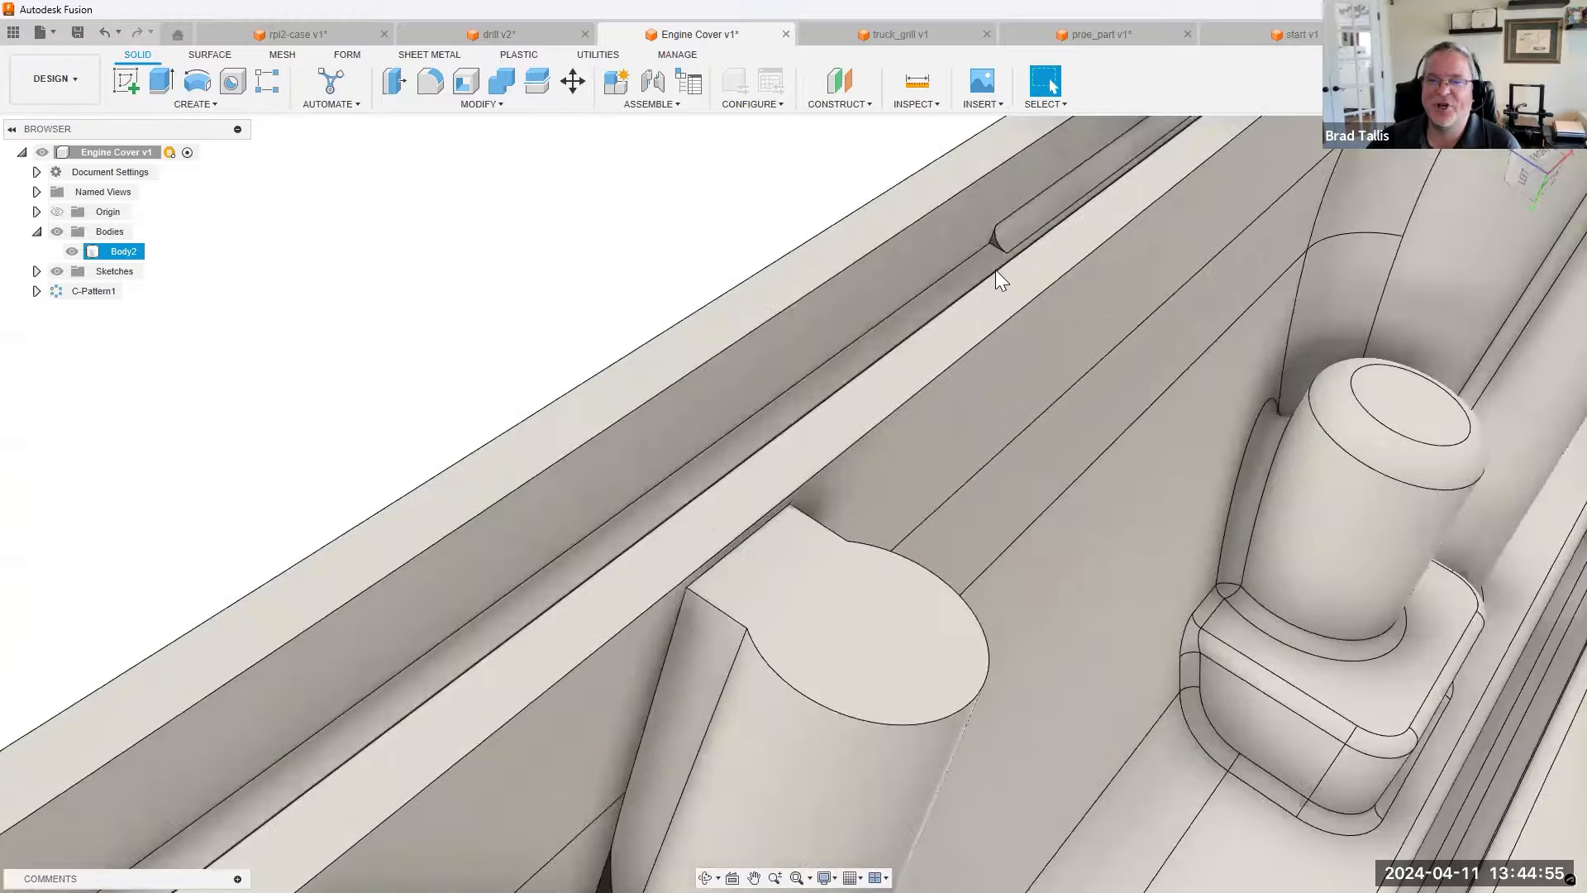
pyautogui.scroll(-3, 1076, 252)
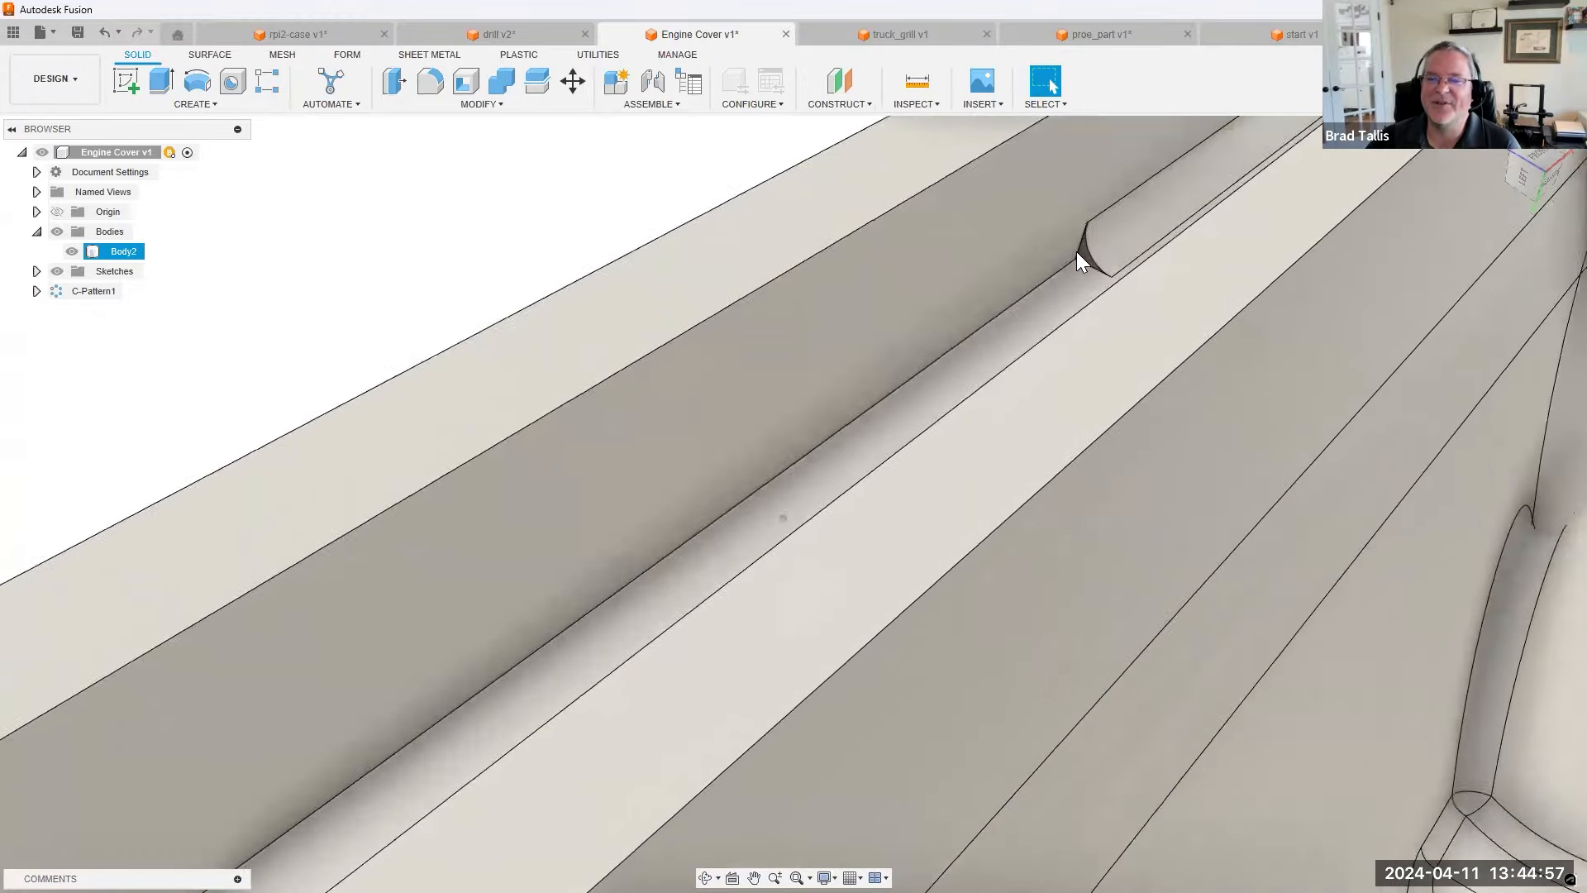
pyautogui.scroll(4, 1057, 265)
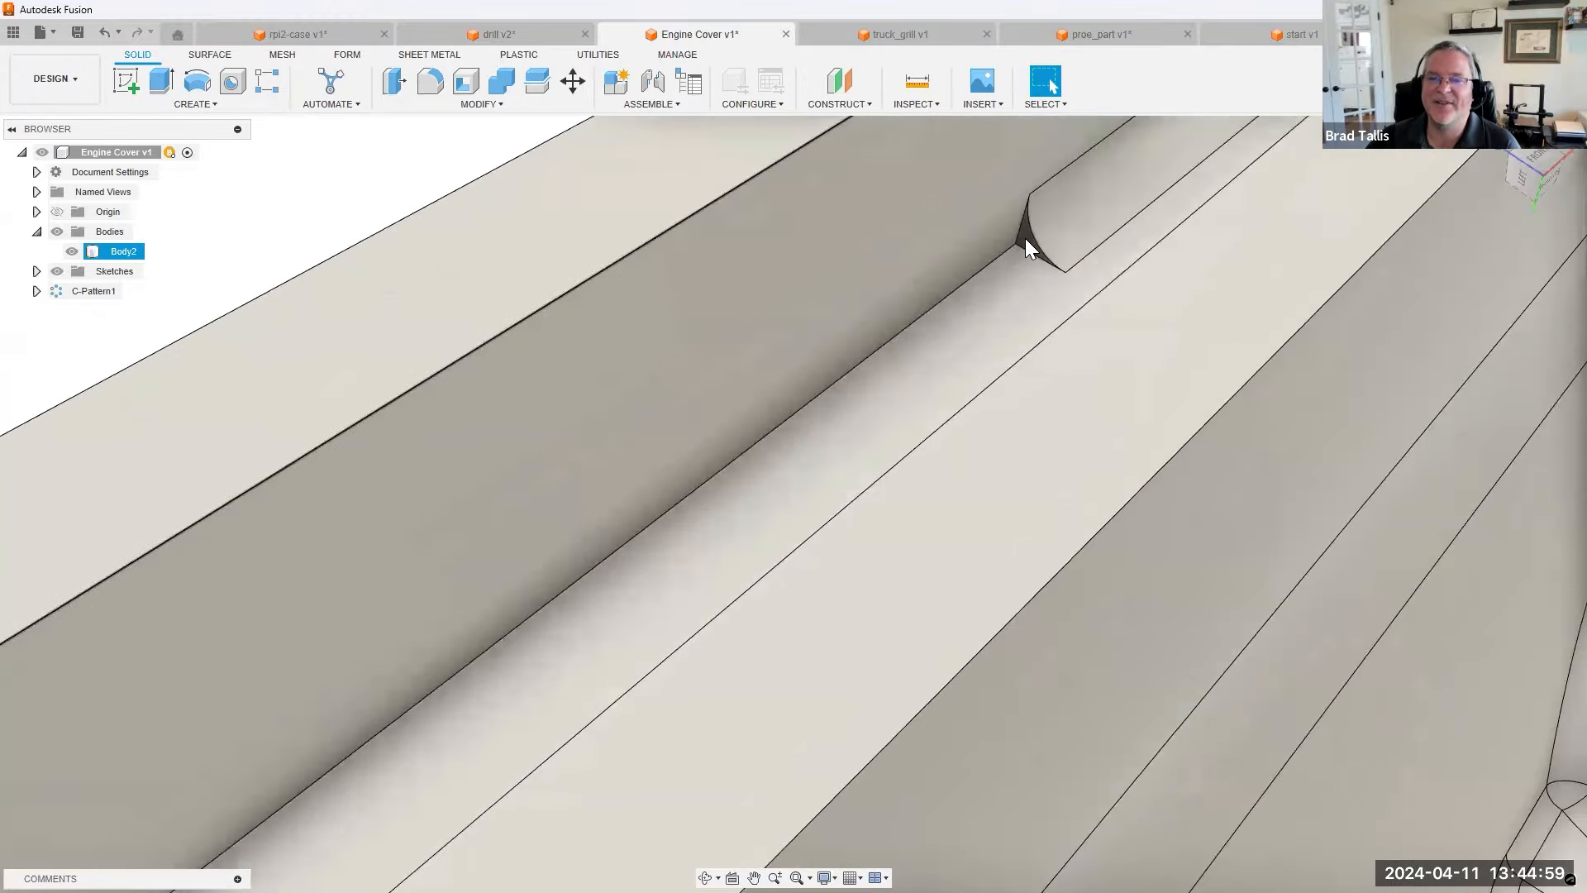
pyautogui.scroll(-2, 1025, 248)
pyautogui.scroll(2, 1017, 281)
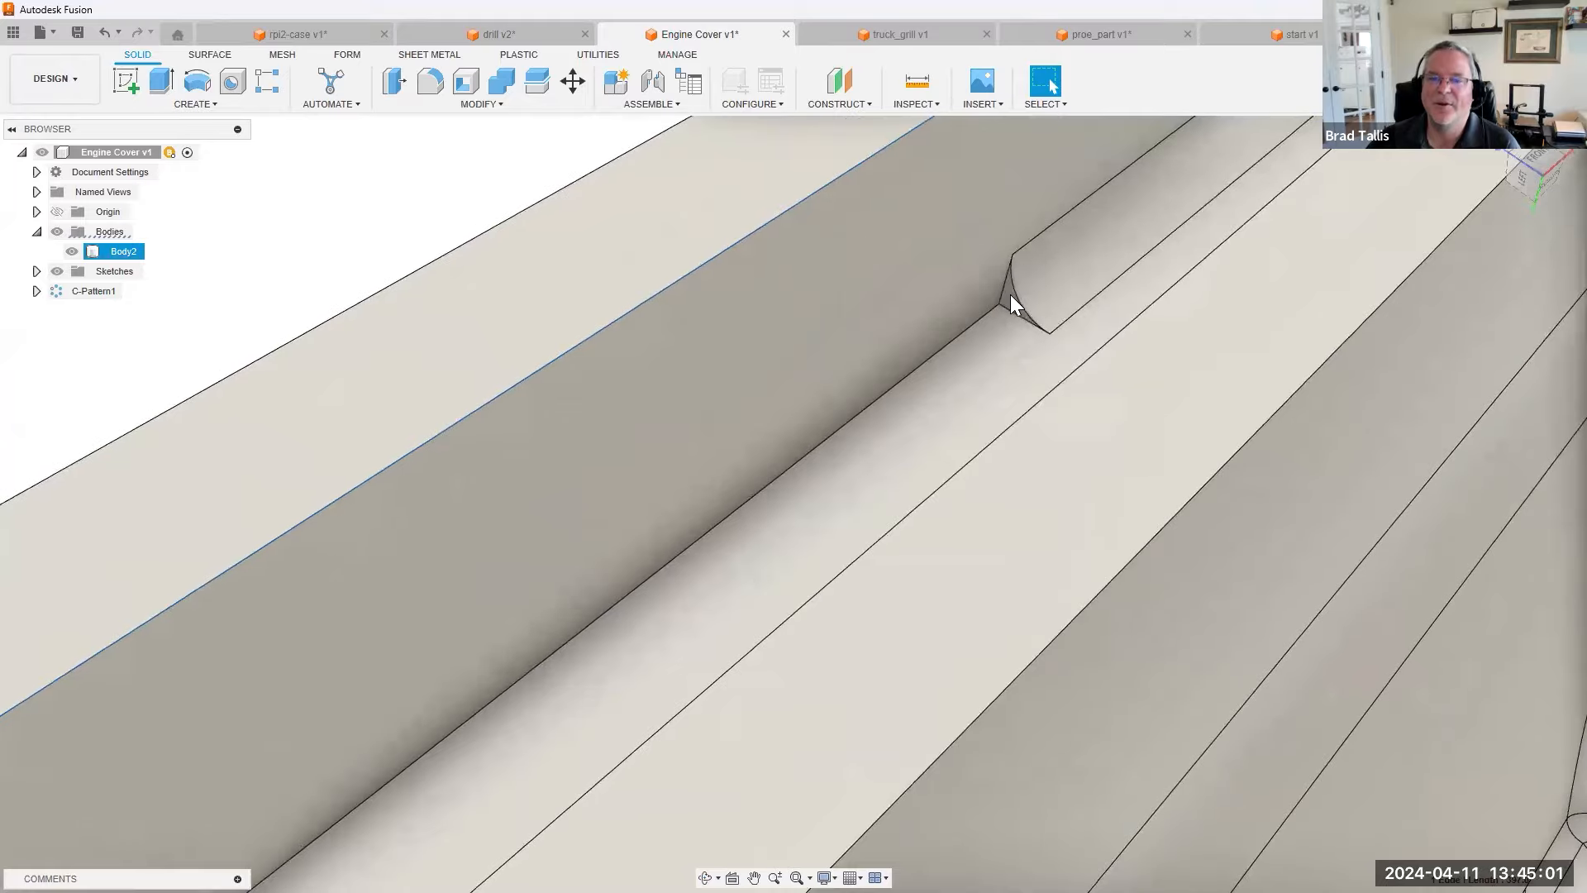
pyautogui.scroll(-5, 934, 316)
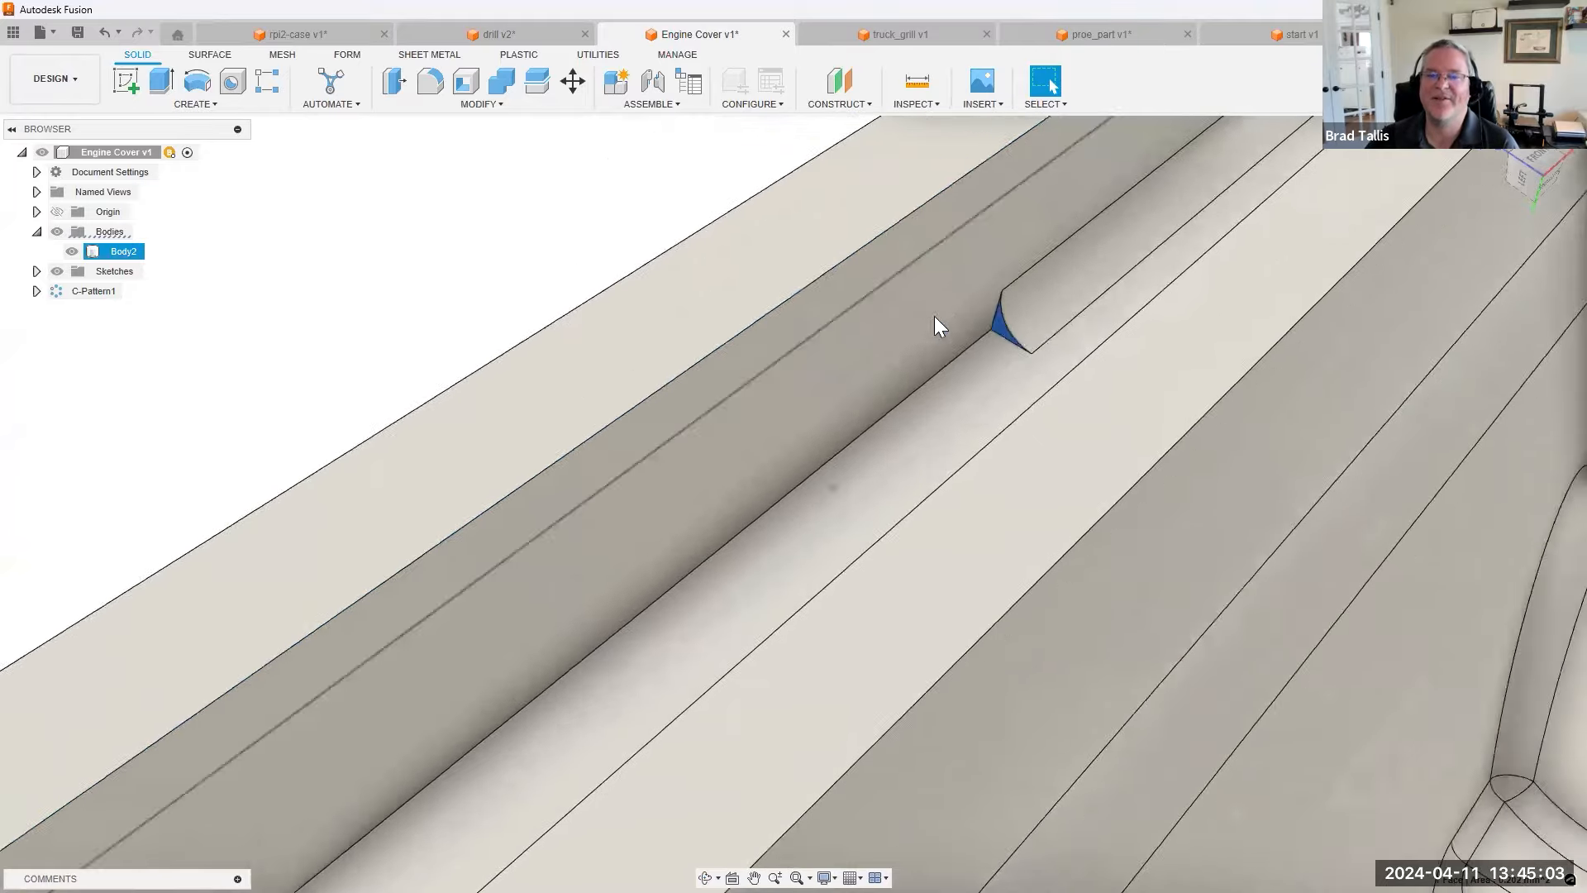
pyautogui.keyDown('shift'); pyautogui.moveTo(559, 407); pyautogui.dragTo(502, 378, button='middle'); pyautogui.keyUp('shift')
pyautogui.scroll(6, 603, 478)
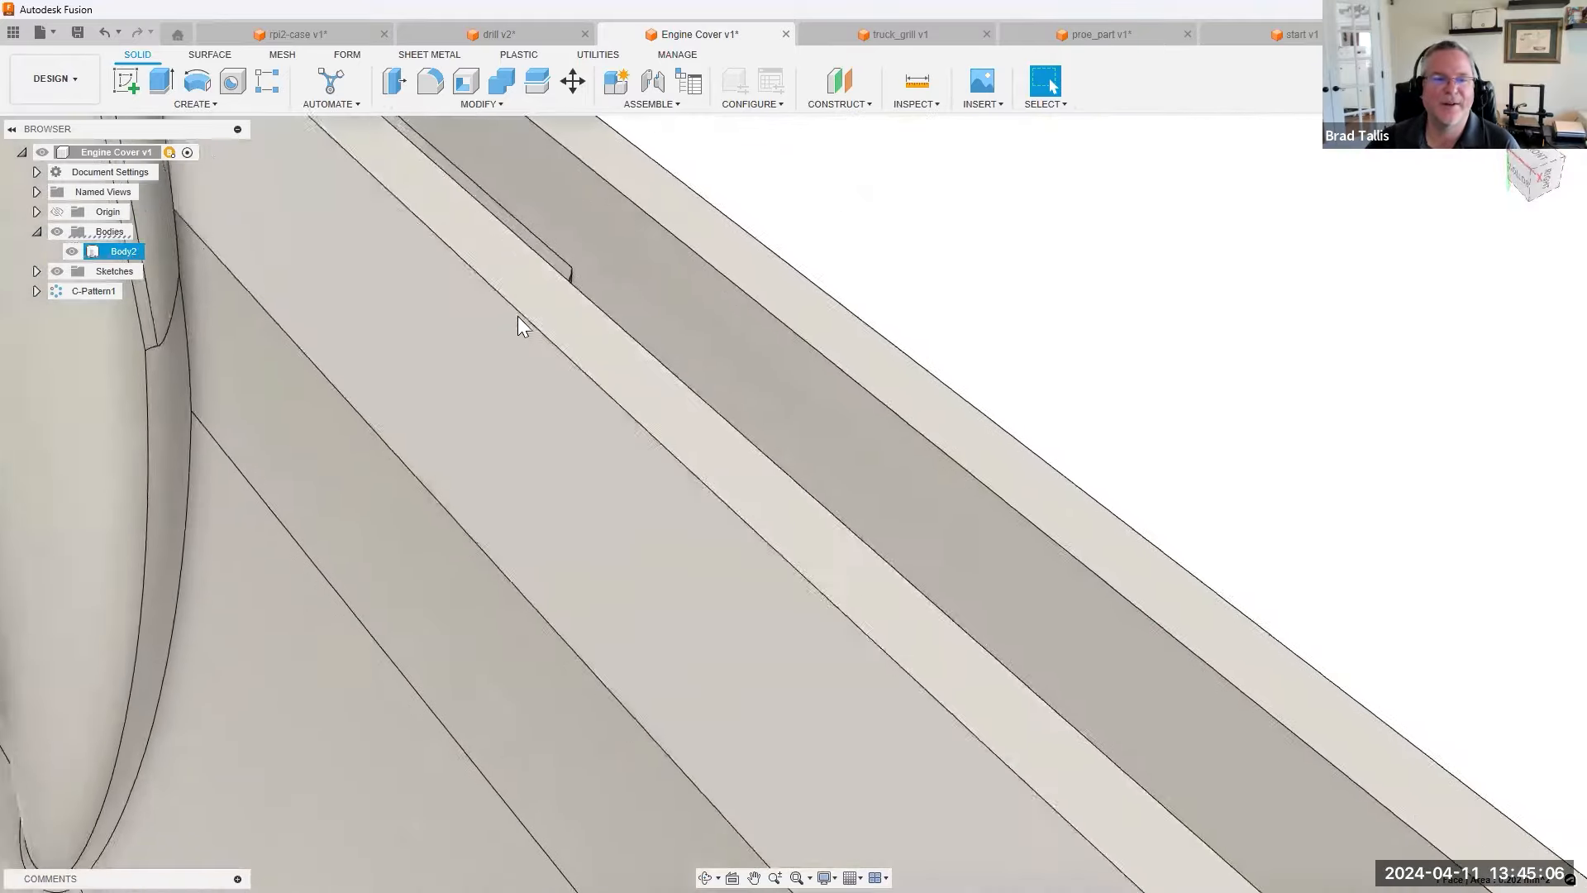
pyautogui.scroll(-4, 562, 264)
pyautogui.keyDown('shift'); pyautogui.moveTo(599, 218); pyautogui.dragTo(794, 390, button='middle'); pyautogui.keyUp('shift')
pyautogui.scroll(4, 820, 400)
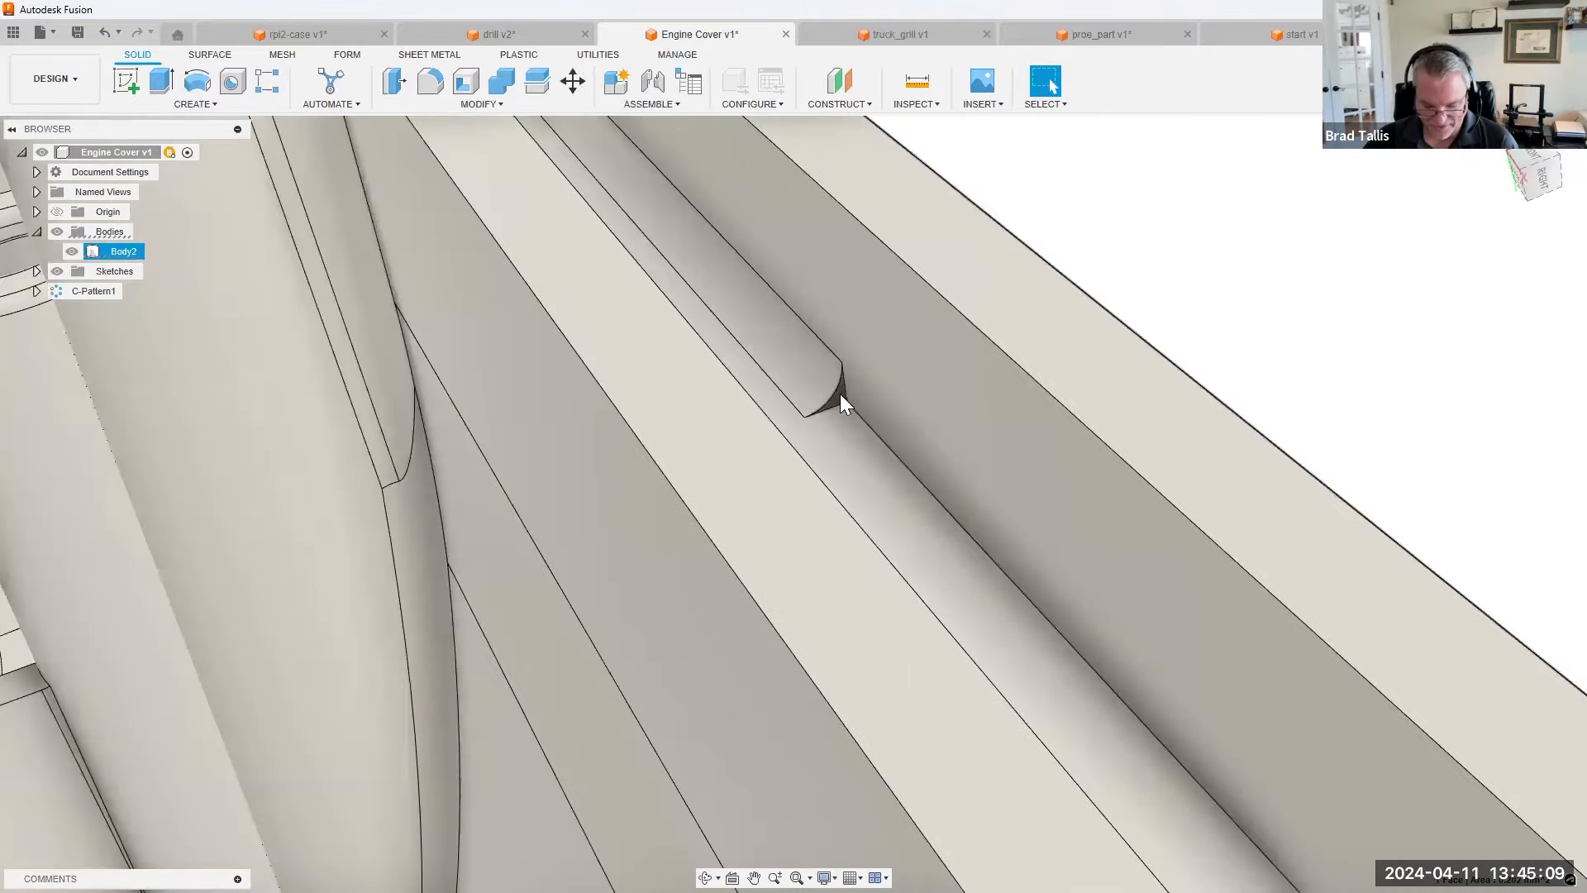
pyautogui.scroll(4, 838, 388)
pyautogui.moveTo(838, 389); pyautogui.dragTo(916, 340, button='middle')
pyautogui.click(916, 340)
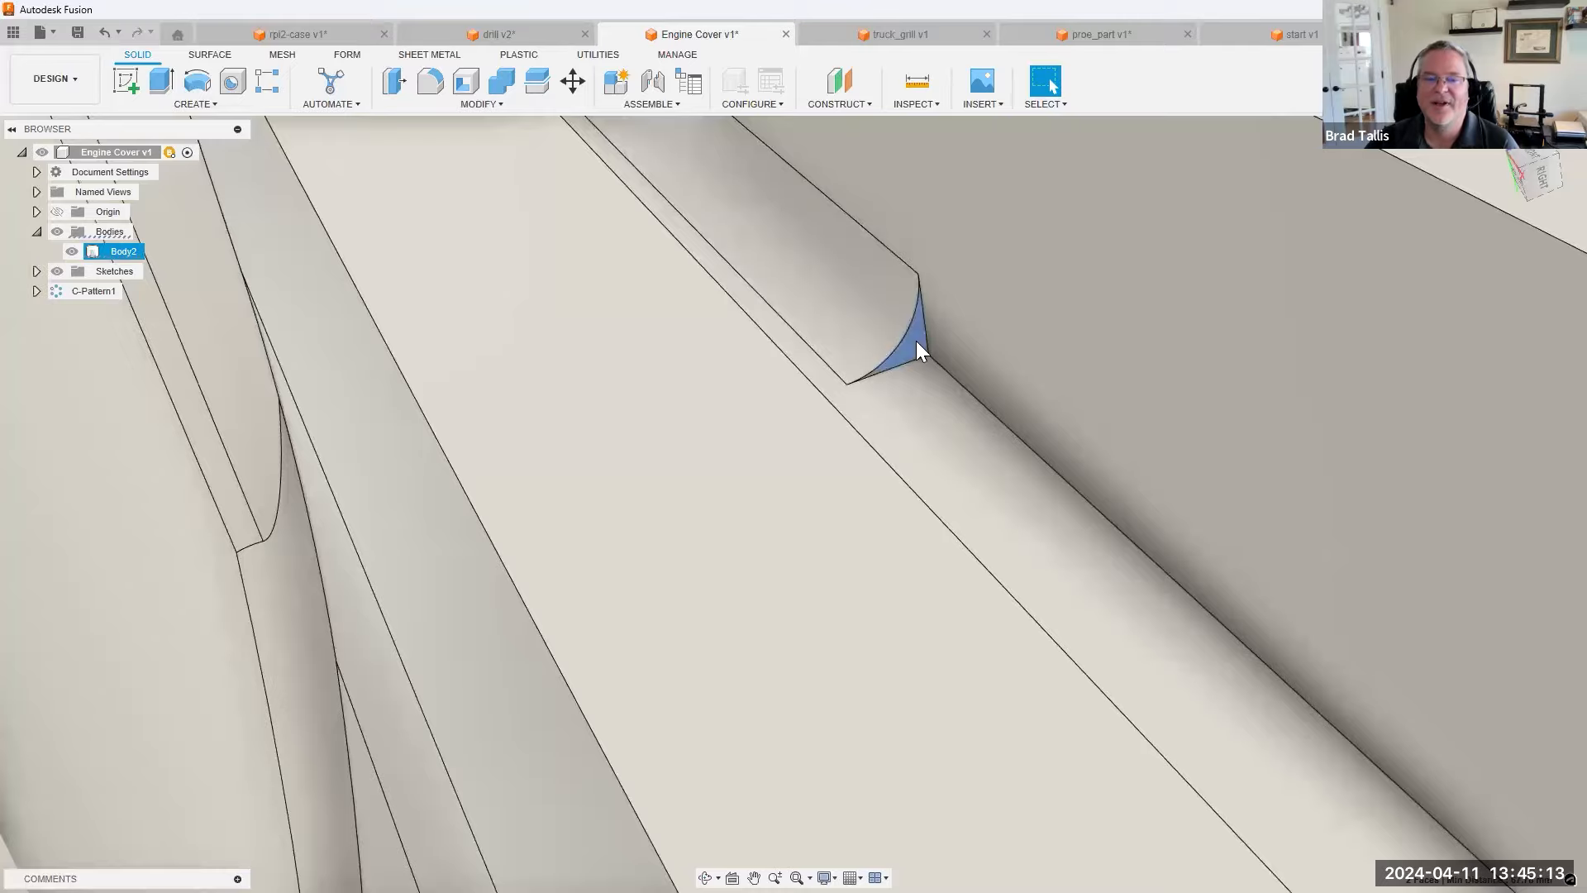
pyautogui.scroll(-8, 992, 277)
pyautogui.scroll(-6, 958, 285)
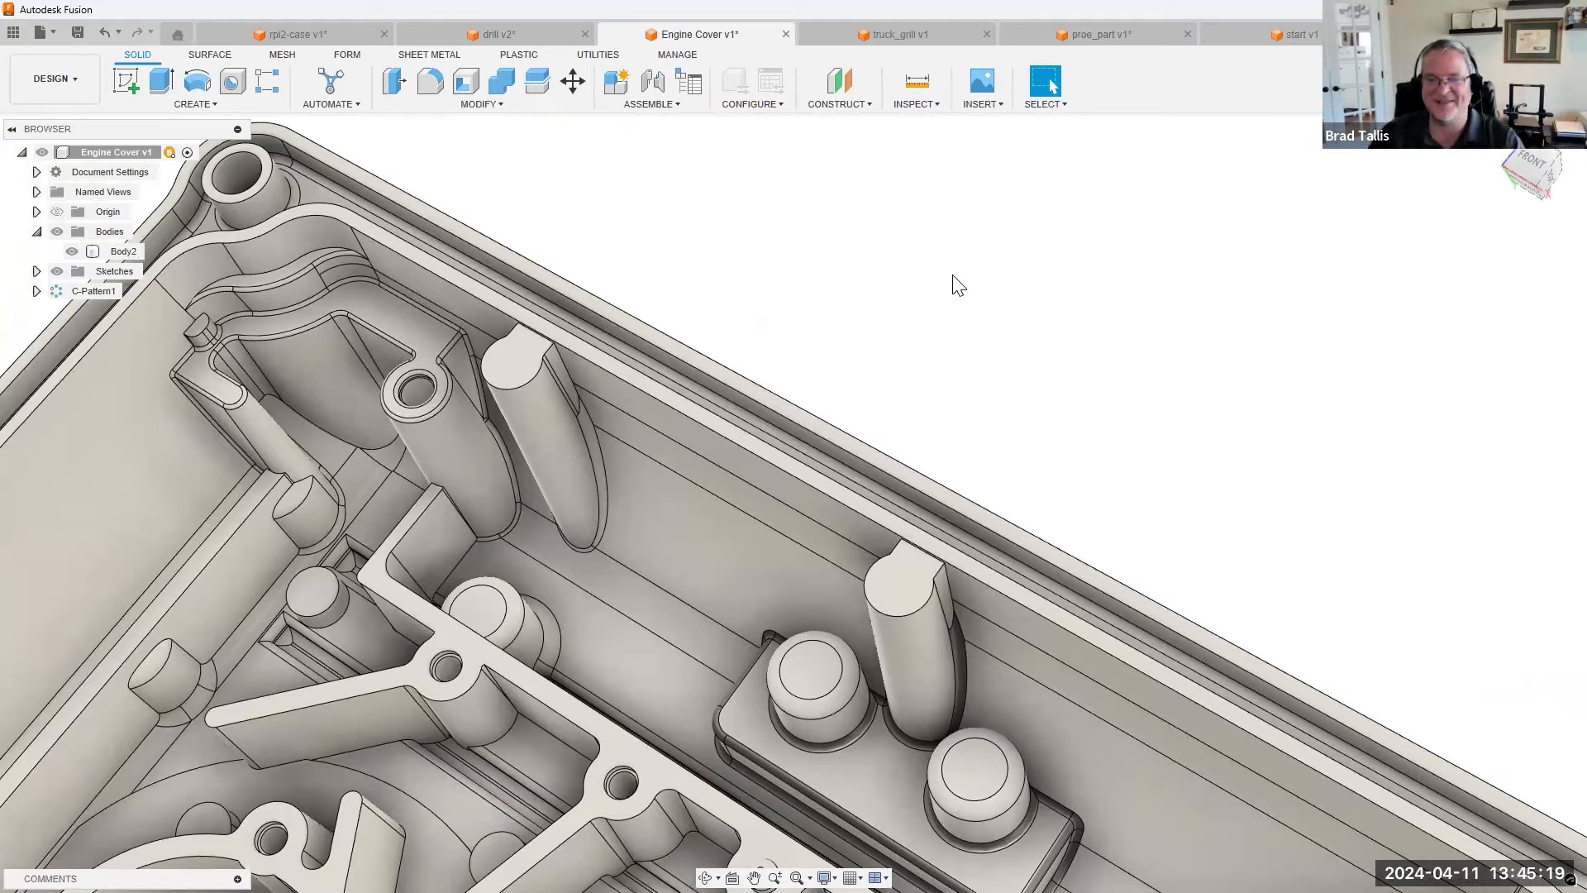
# Step: Examine the moved twin-boss block, its post and the surrounding ribs of the joined engine cover from several angles
pyautogui.keyDown('shift'); pyautogui.moveTo(957, 286); pyautogui.dragTo(1116, 636, button='middle'); pyautogui.keyUp('shift')
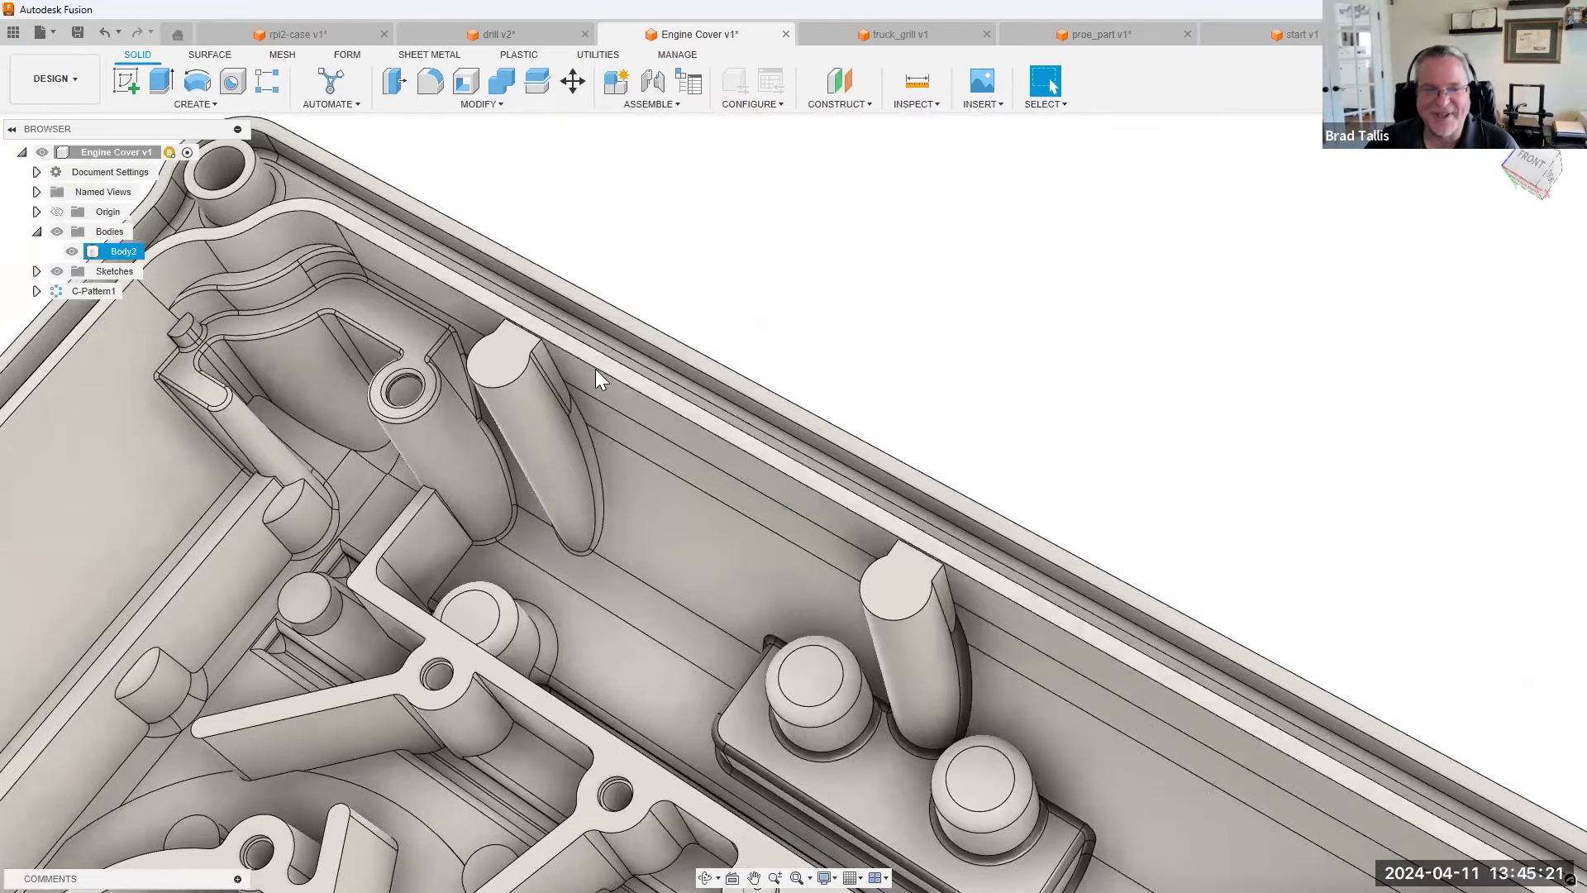
pyautogui.keyDown('shift'); pyautogui.moveTo(517, 334); pyautogui.dragTo(580, 429, button='middle'); pyautogui.keyUp('shift')
pyautogui.scroll(-5, 314, 559)
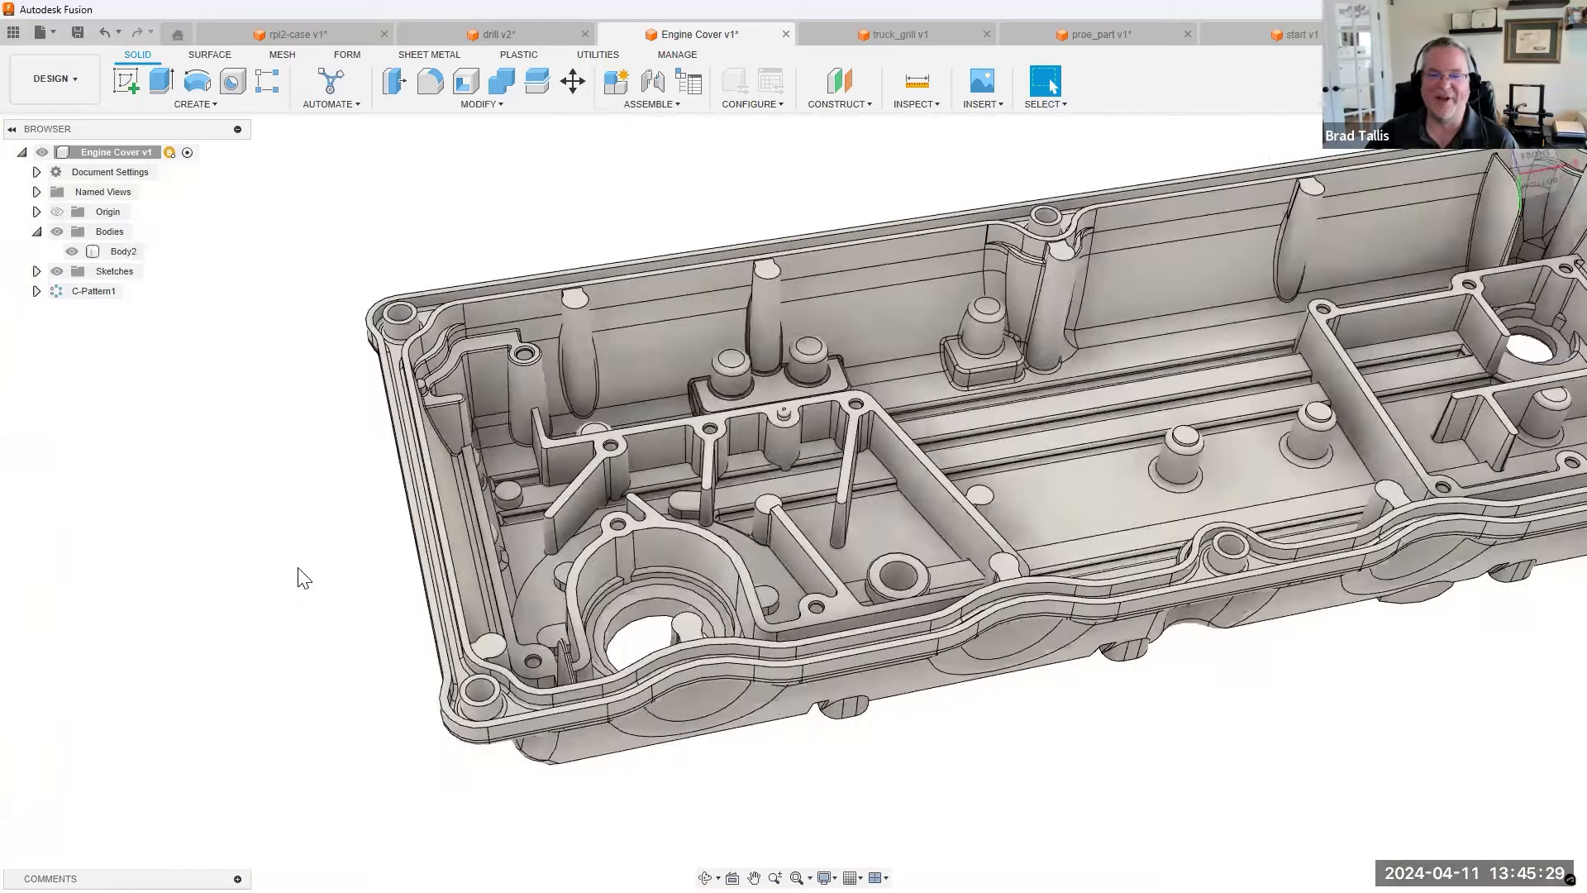
pyautogui.scroll(-5, 304, 577)
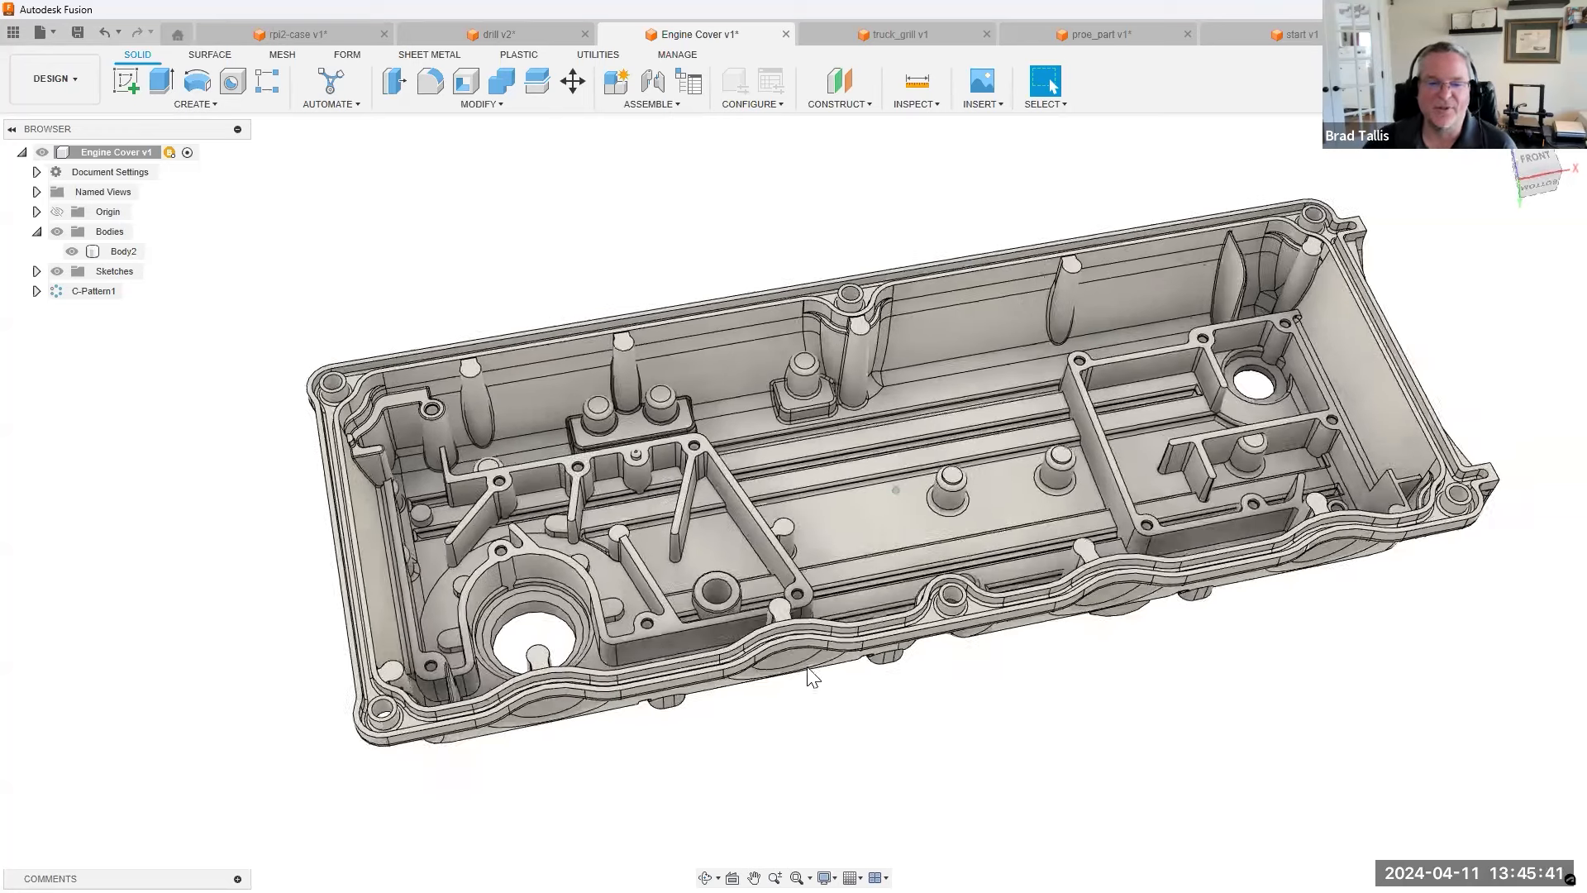
pyautogui.scroll(5, 702, 430)
pyautogui.keyDown('shift'); pyautogui.moveTo(684, 473); pyautogui.dragTo(974, 492, button='middle'); pyautogui.keyUp('shift')
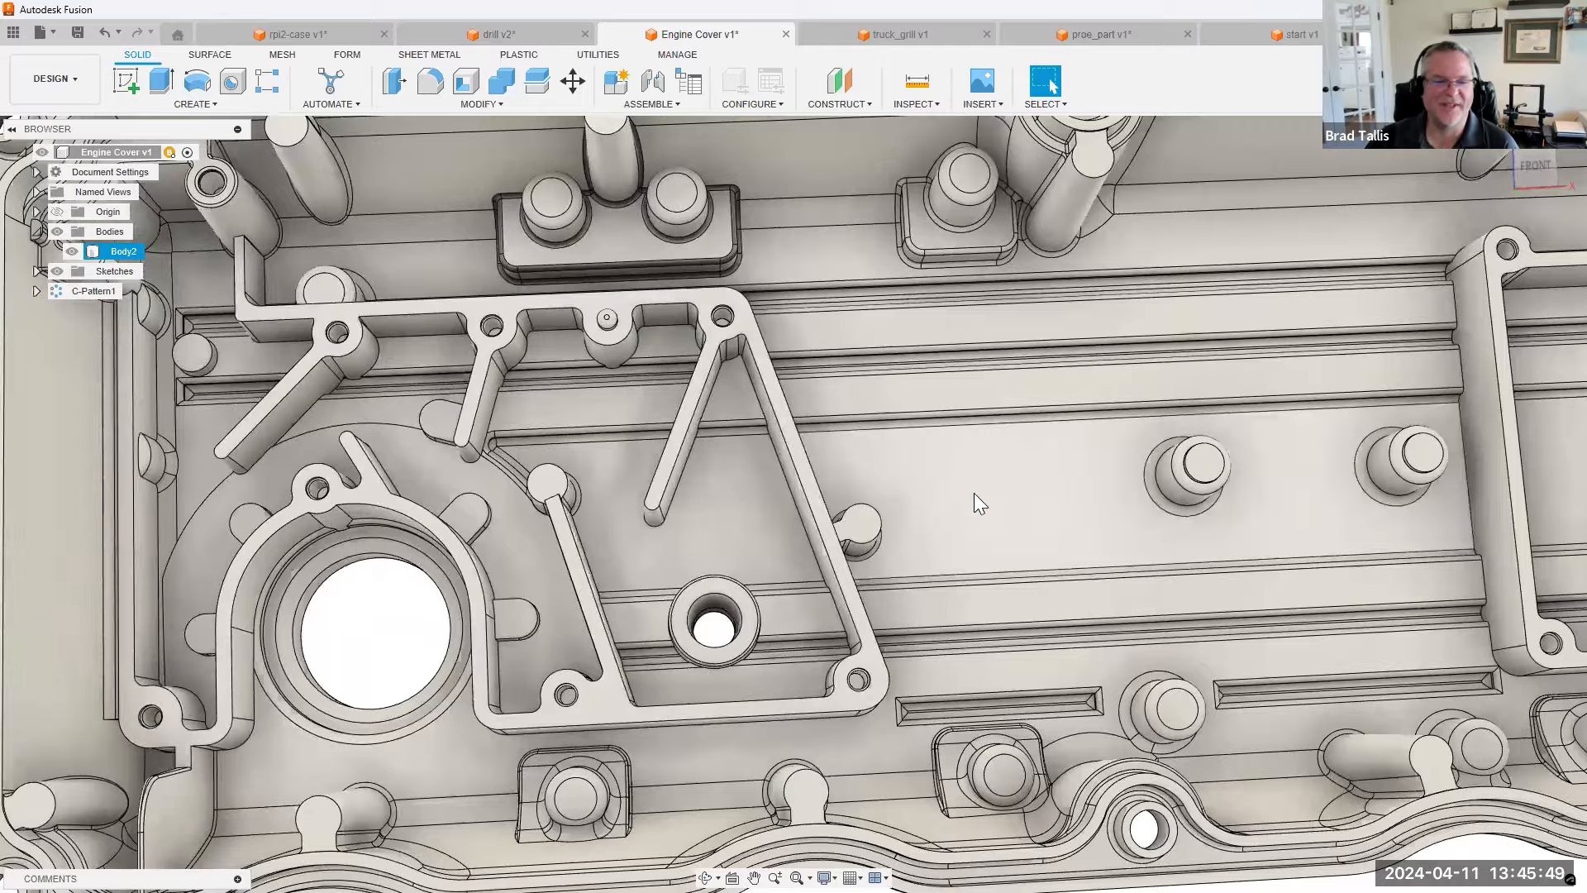
pyautogui.scroll(-3, 980, 458)
pyautogui.keyDown('shift'); pyautogui.moveTo(729, 489); pyautogui.dragTo(446, 592, button='middle'); pyautogui.keyUp('shift')
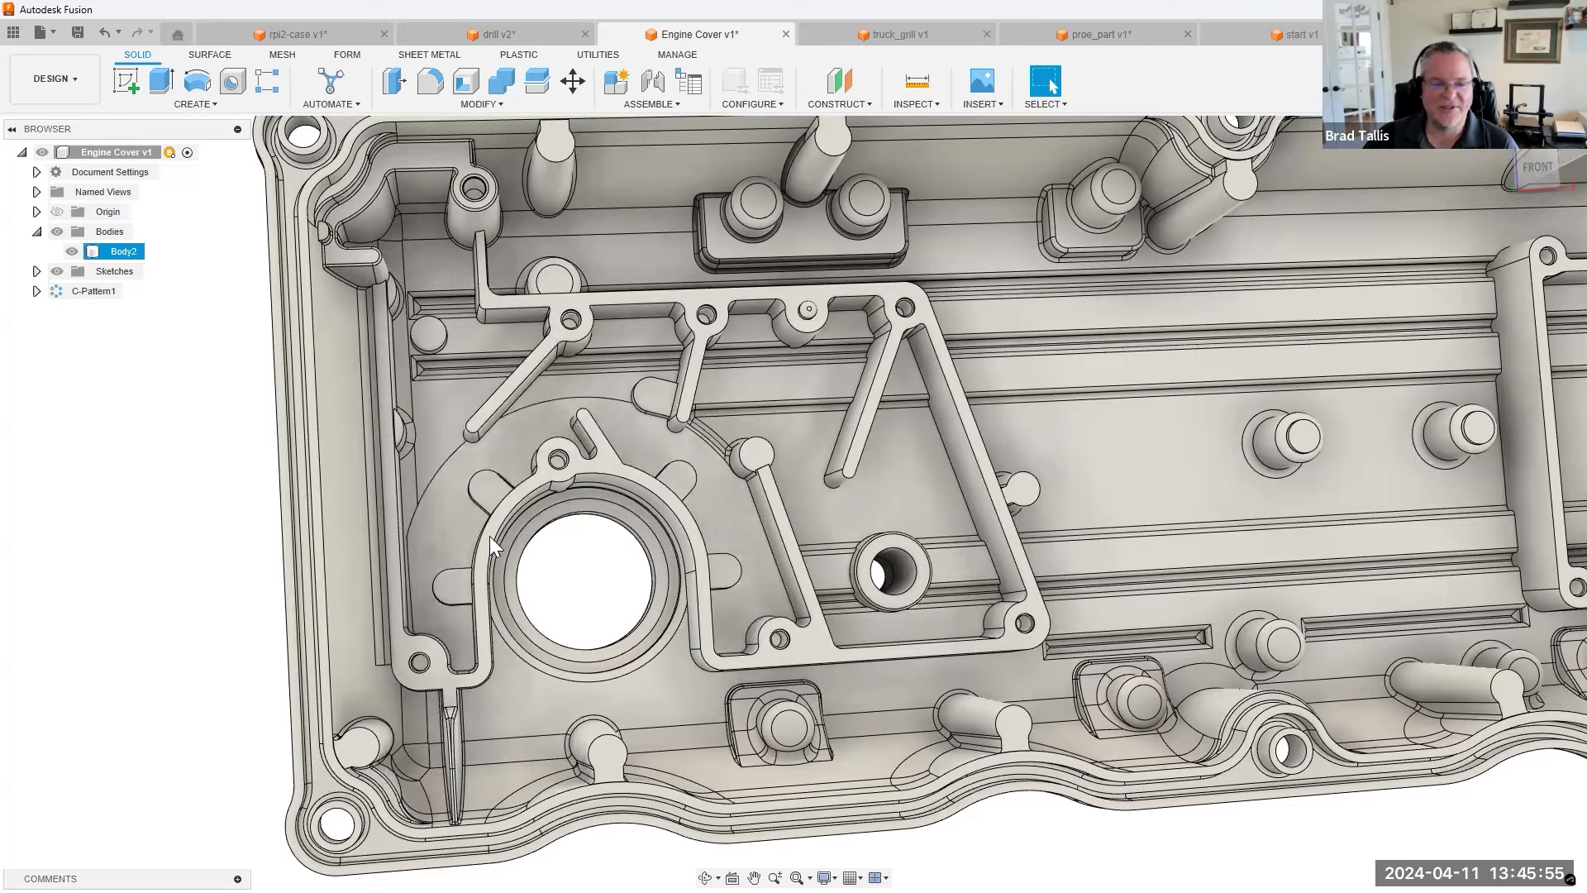
pyautogui.keyDown('shift'); pyautogui.moveTo(792, 583); pyautogui.dragTo(549, 220, button='middle'); pyautogui.keyUp('shift')
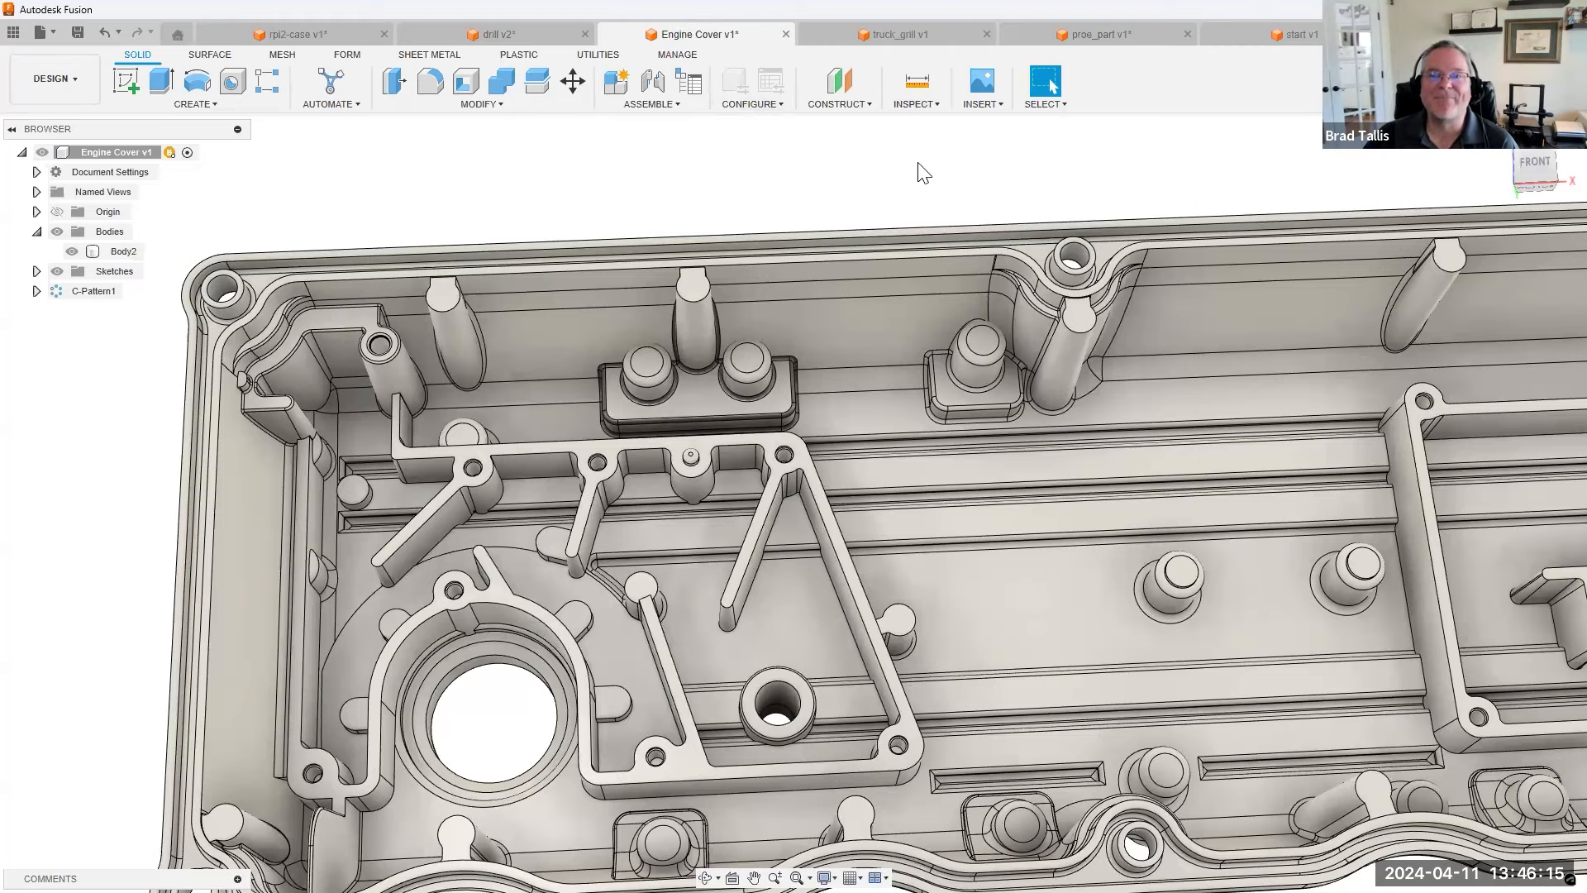
# Step: Switch to the truck_grill design and look at the small mounting tab on the grille's lower edge
pyautogui.click(924, 31)
pyautogui.keyDown('shift'); pyautogui.moveTo(1066, 207); pyautogui.dragTo(978, 732, button='middle'); pyautogui.keyUp('shift')
pyautogui.scroll(6, 976, 701)
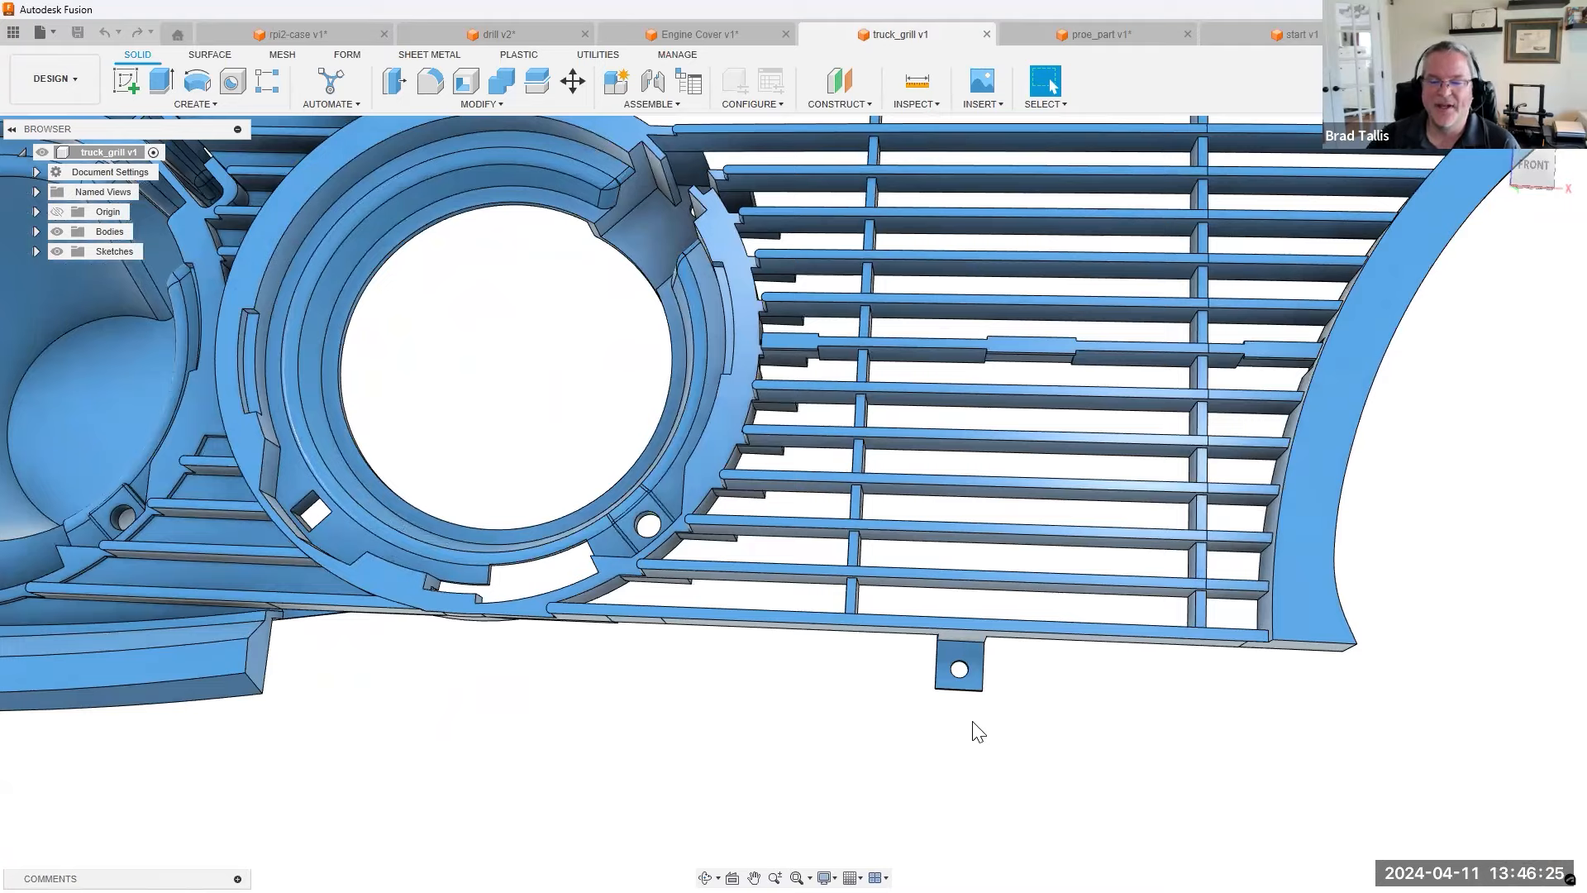
pyautogui.keyDown('shift'); pyautogui.moveTo(948, 721); pyautogui.dragTo(856, 361, button='middle'); pyautogui.keyUp('shift')
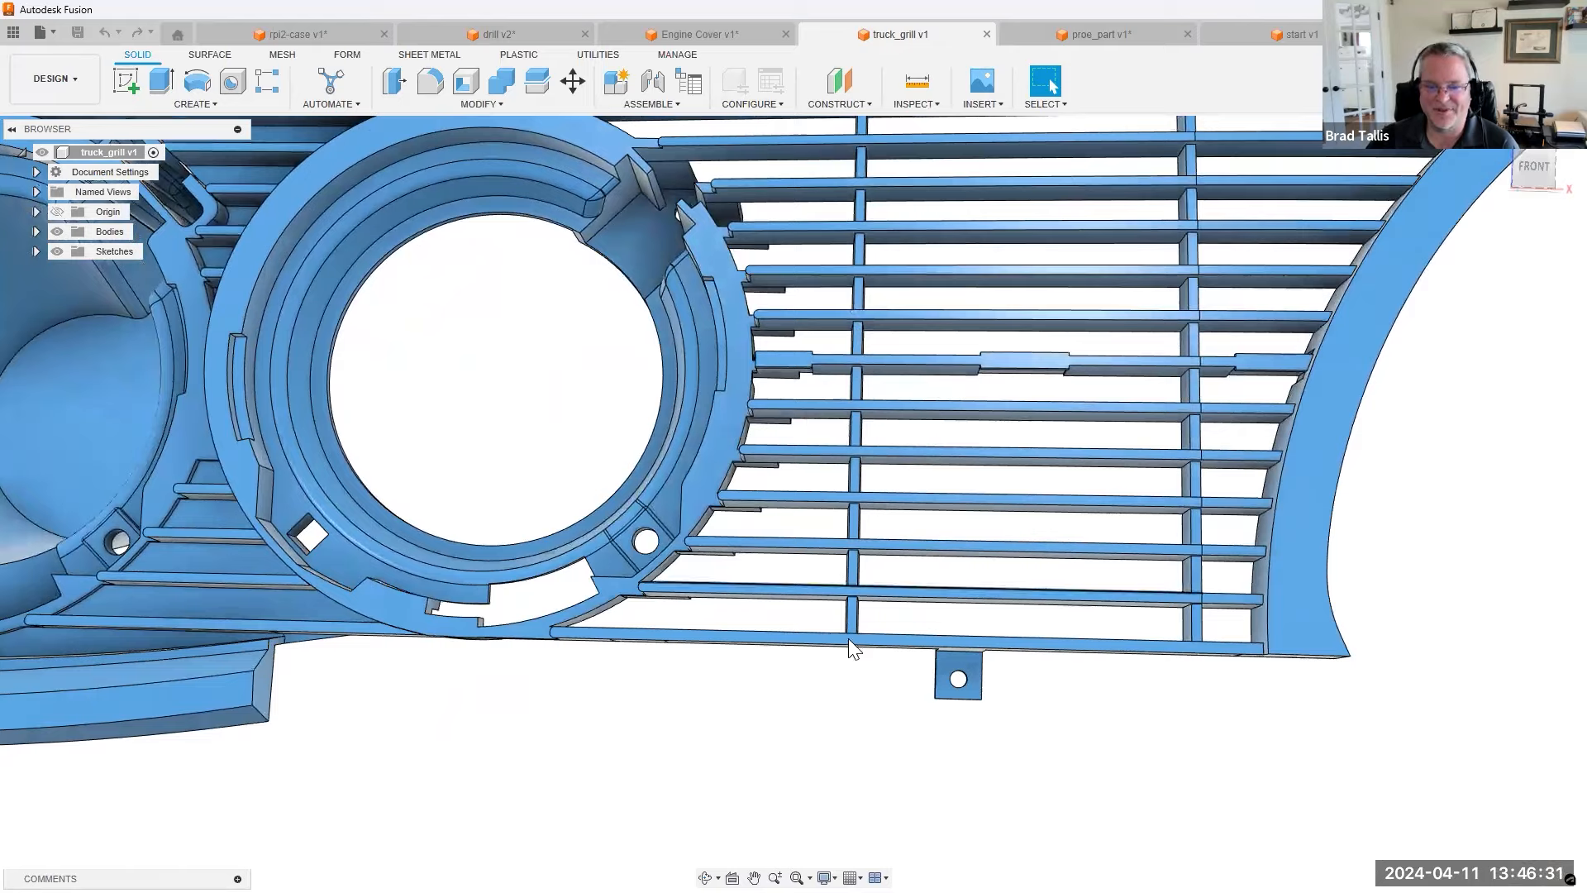
# Step: Try to translate all faces of the mounting tab about 0.48 mm along X with Move/Copy
pyautogui.keyDown('shift'); pyautogui.moveTo(955, 727); pyautogui.dragTo(573, 95, button='middle'); pyautogui.keyUp('shift')
pyautogui.click(573, 95)
pyautogui.keyDown('shift'); pyautogui.moveTo(1048, 662); pyautogui.dragTo(904, 668, button='middle'); pyautogui.keyUp('shift')
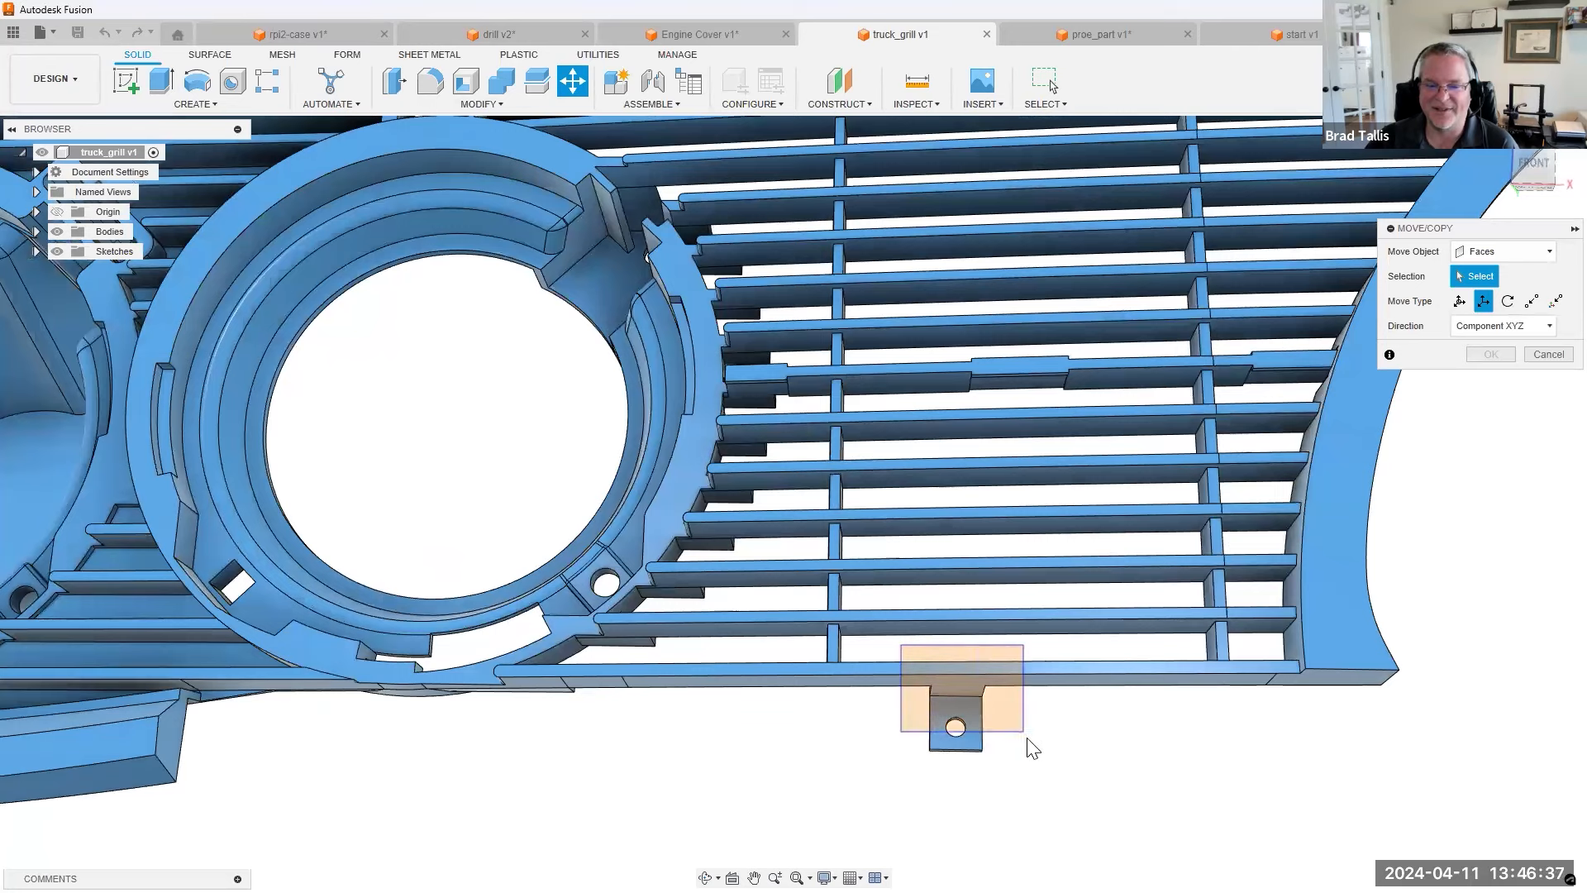
pyautogui.moveTo(1027, 791); pyautogui.dragTo(1033, 789)
pyautogui.keyDown('shift'); pyautogui.moveTo(1070, 779); pyautogui.dragTo(1000, 668, button='middle'); pyautogui.keyUp('shift')
pyautogui.moveTo(1032, 661); pyautogui.dragTo(982, 674)
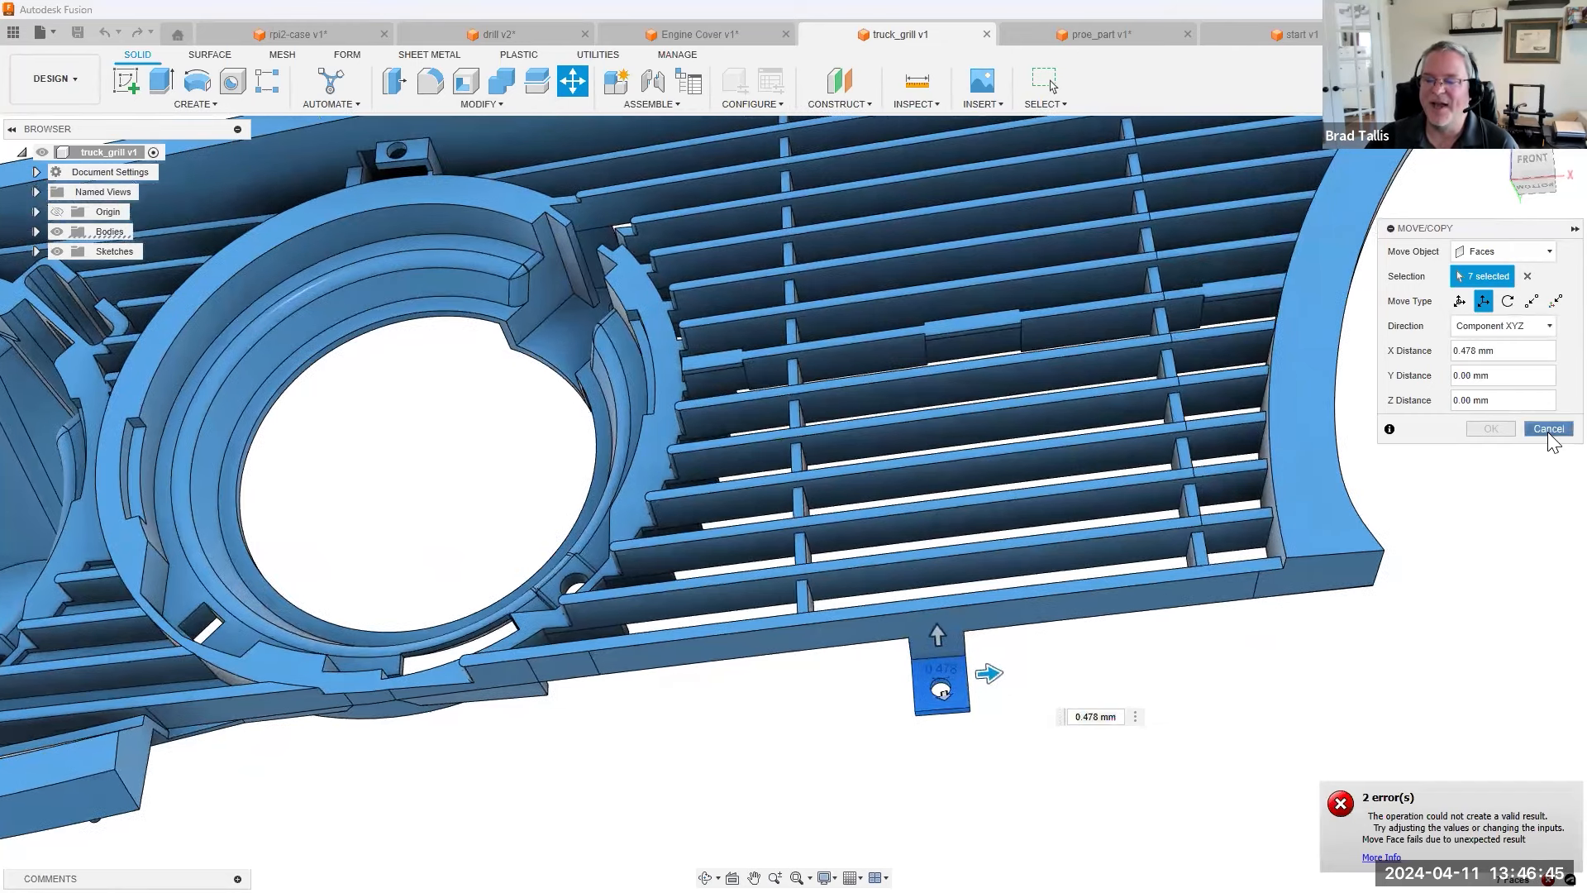
pyautogui.press('Escape')
# Step: Delete the thin sliver face running along the outer lower edge near the grille frame's corner
pyautogui.keyDown('shift'); pyautogui.moveTo(1140, 825); pyautogui.dragTo(1080, 153, button='middle'); pyautogui.keyUp('shift')
pyautogui.scroll(4, 1009, 162)
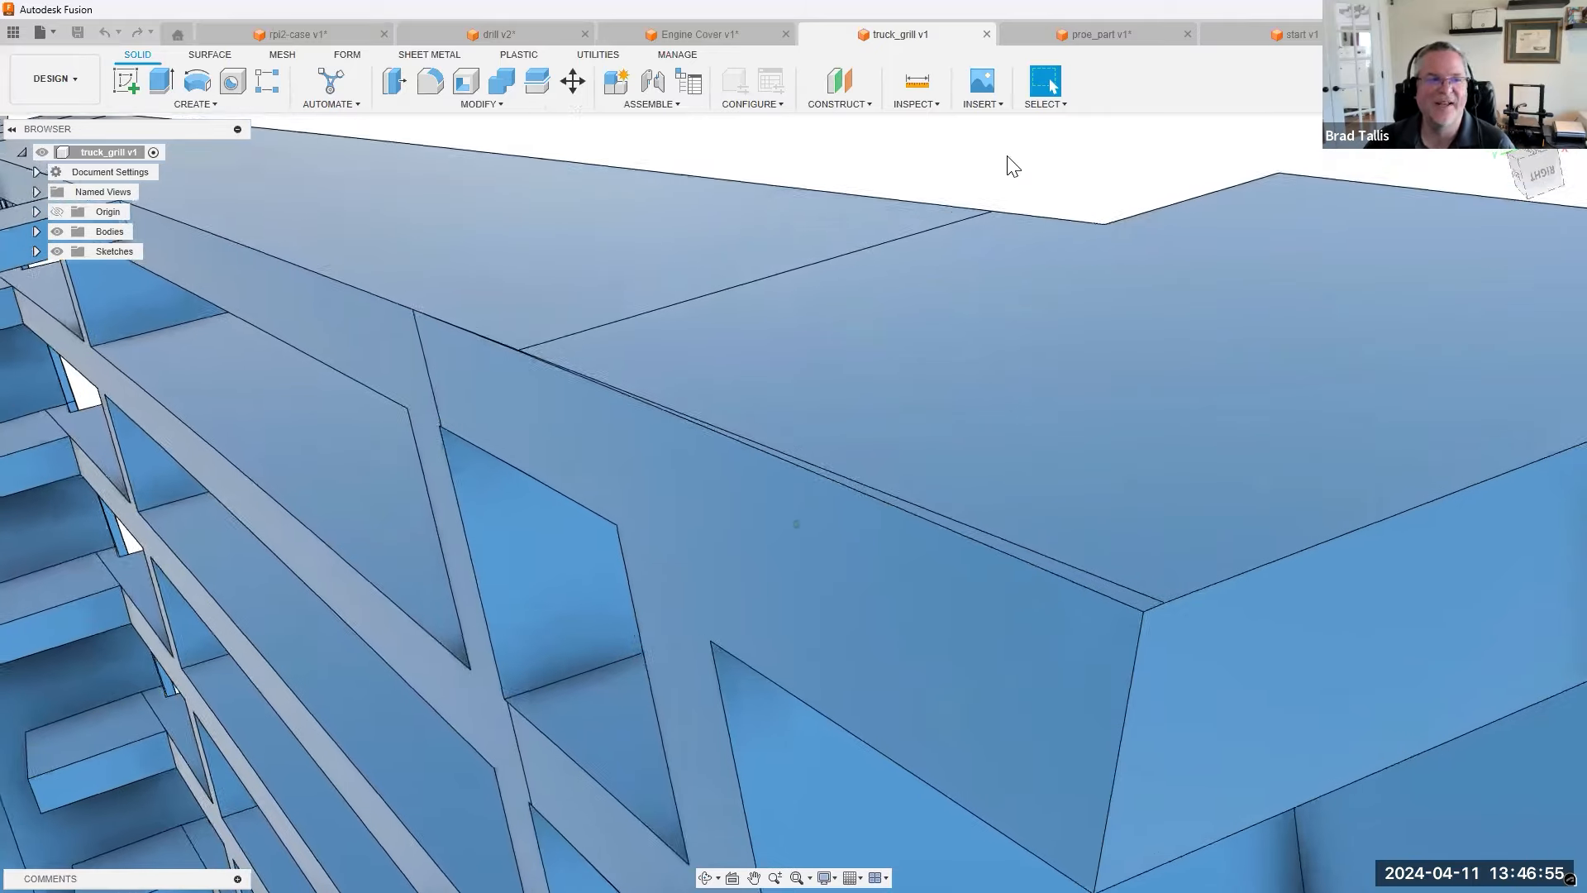
pyautogui.keyDown('shift'); pyautogui.moveTo(1009, 161); pyautogui.dragTo(461, 336, button='middle'); pyautogui.keyUp('shift')
pyautogui.click(888, 547)
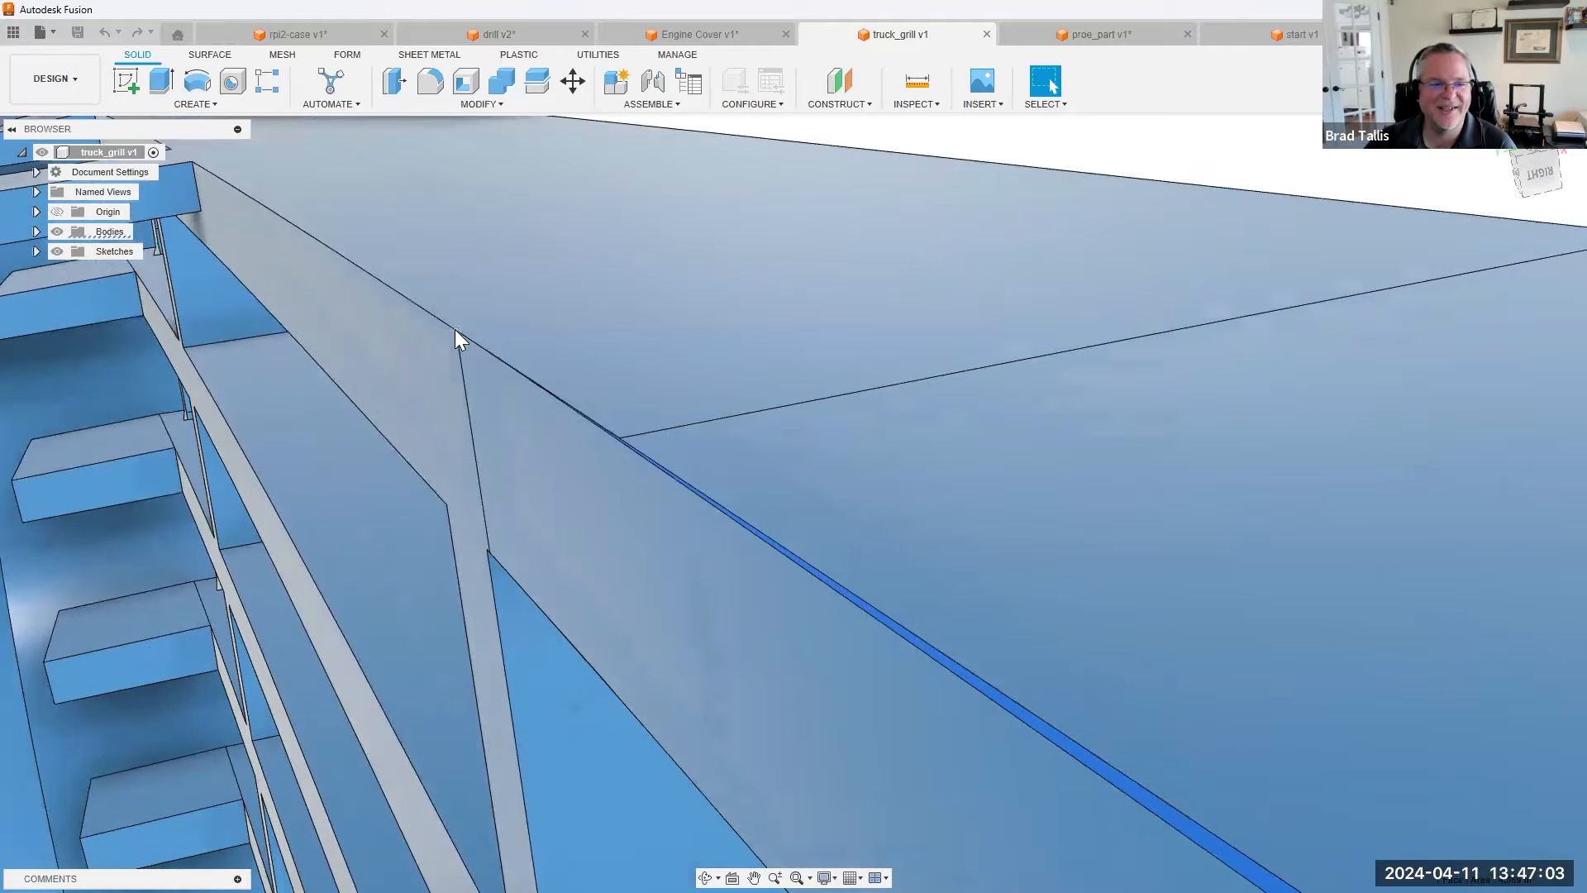
pyautogui.scroll(-6, 612, 435)
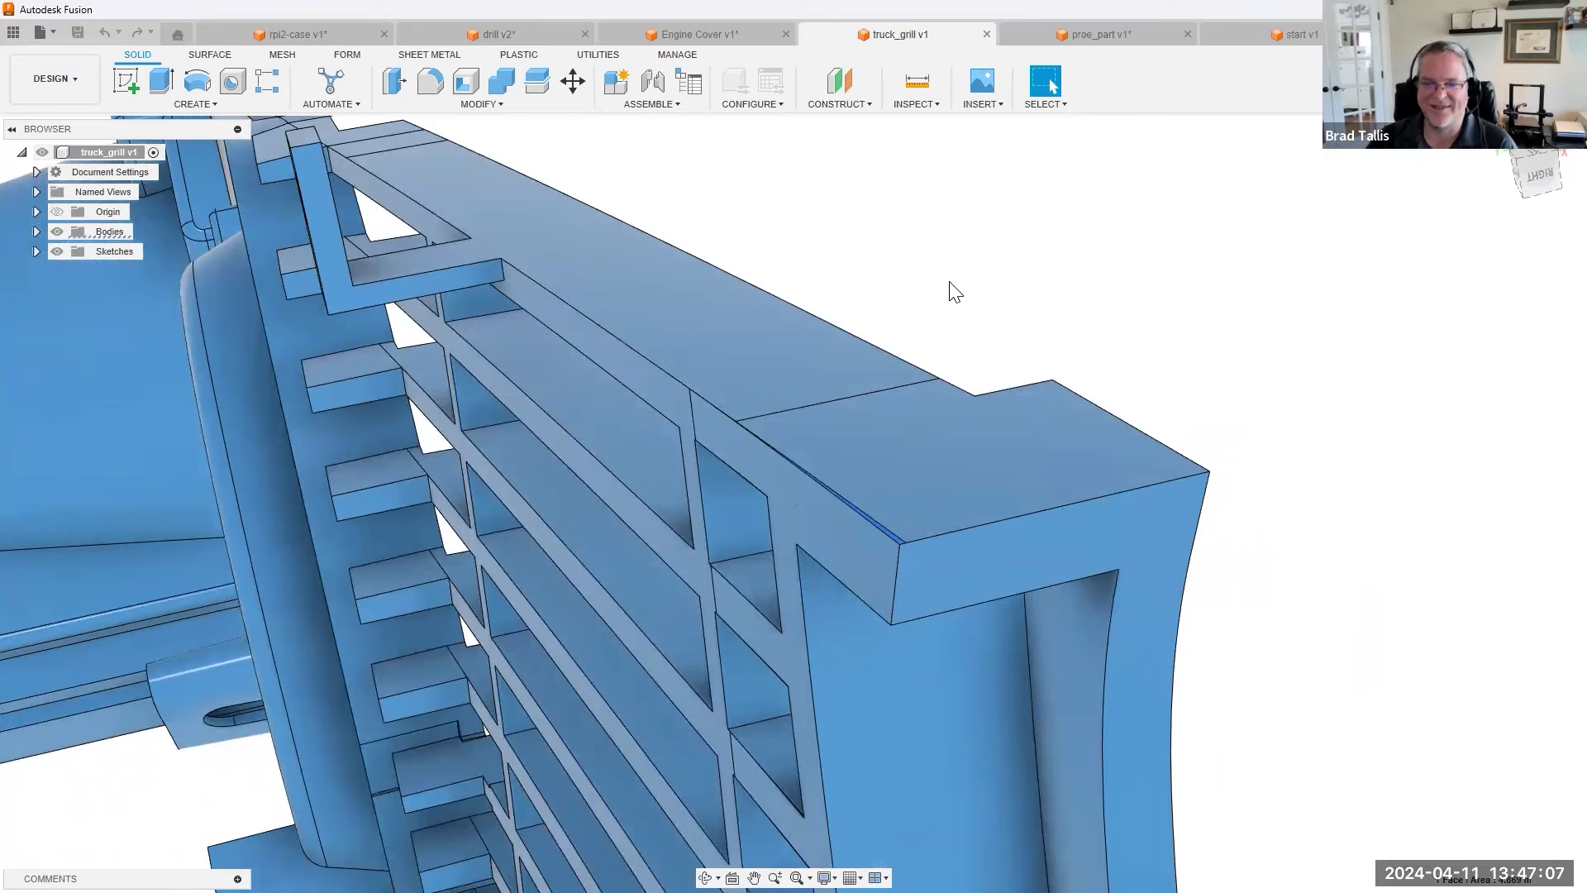
pyautogui.scroll(3, 949, 282)
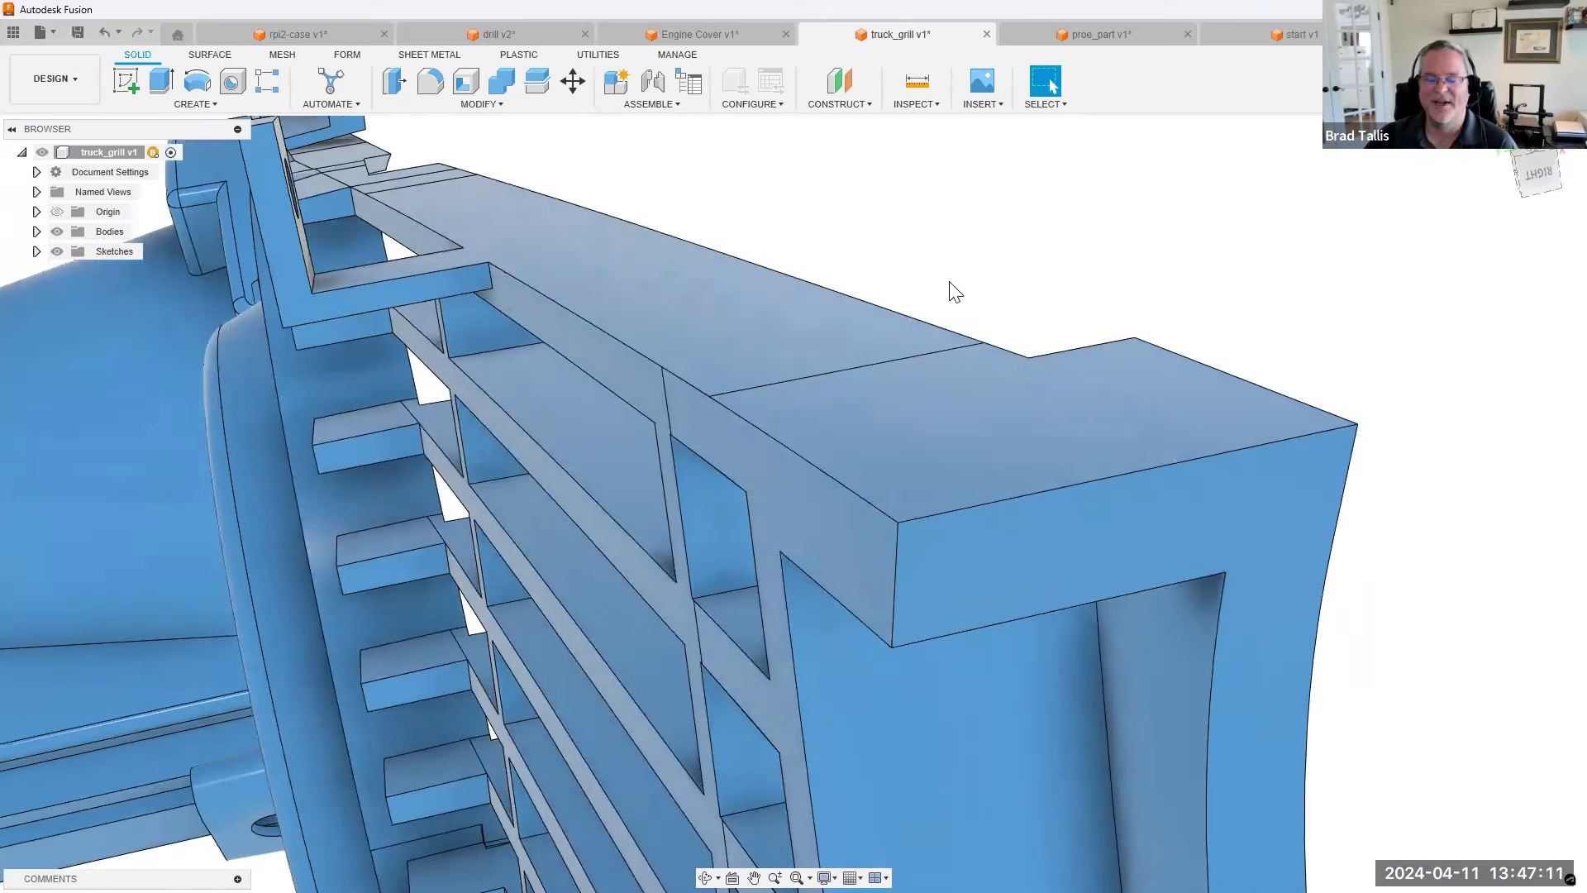
pyautogui.scroll(-4, 950, 291)
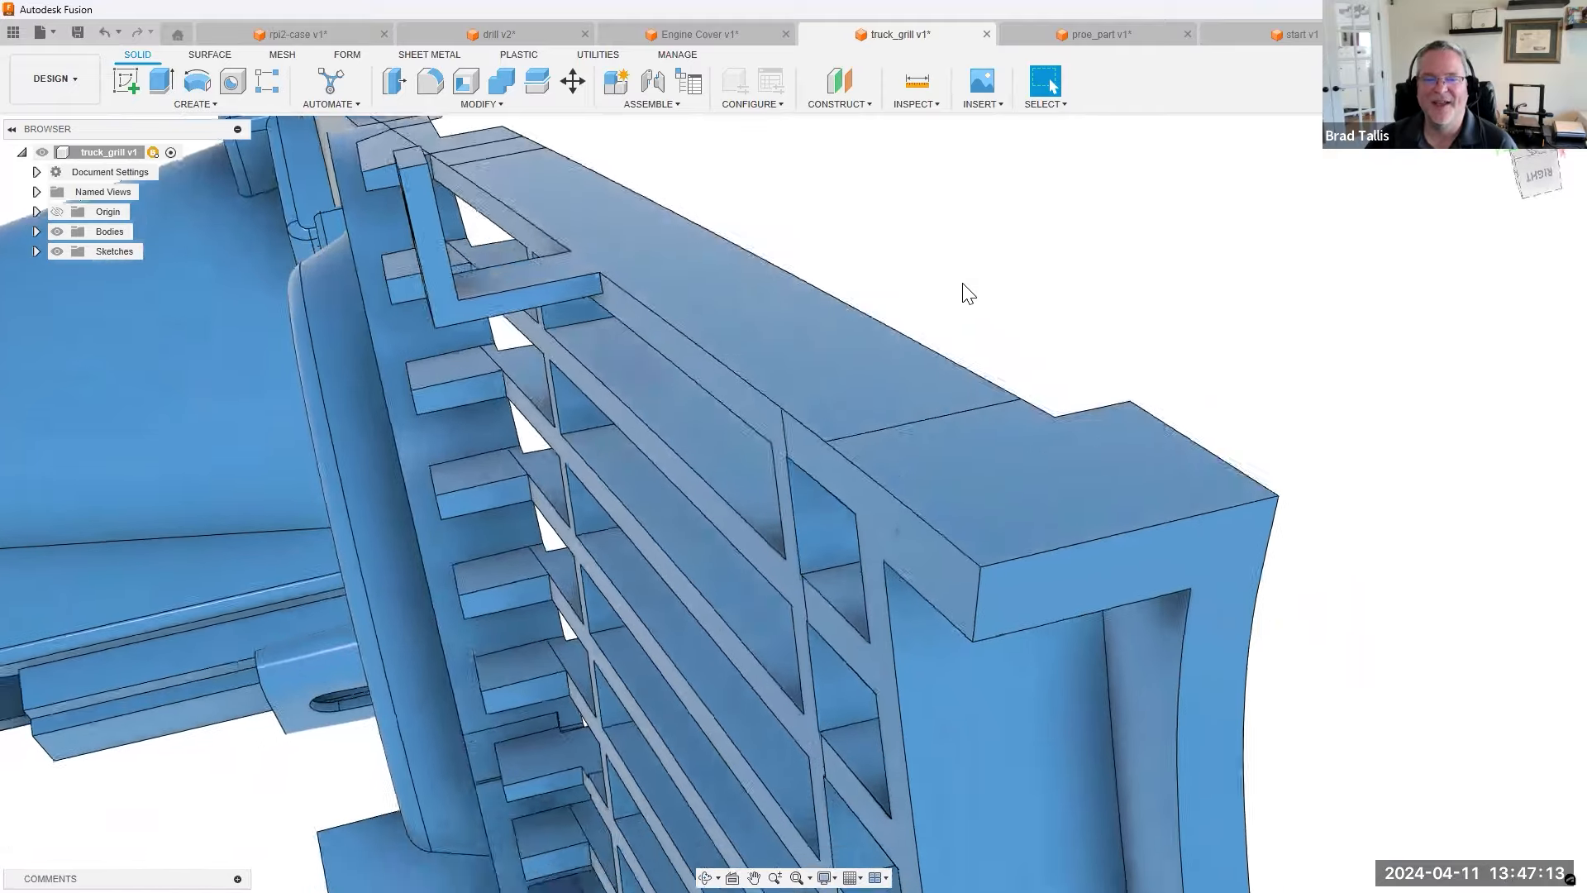
# Step: Delete the separate end face beside the notch on the outer lower edge of the grille frame
pyautogui.keyDown('shift'); pyautogui.moveTo(967, 293); pyautogui.dragTo(1041, 451, button='middle'); pyautogui.keyUp('shift')
pyautogui.scroll(6, 1045, 462)
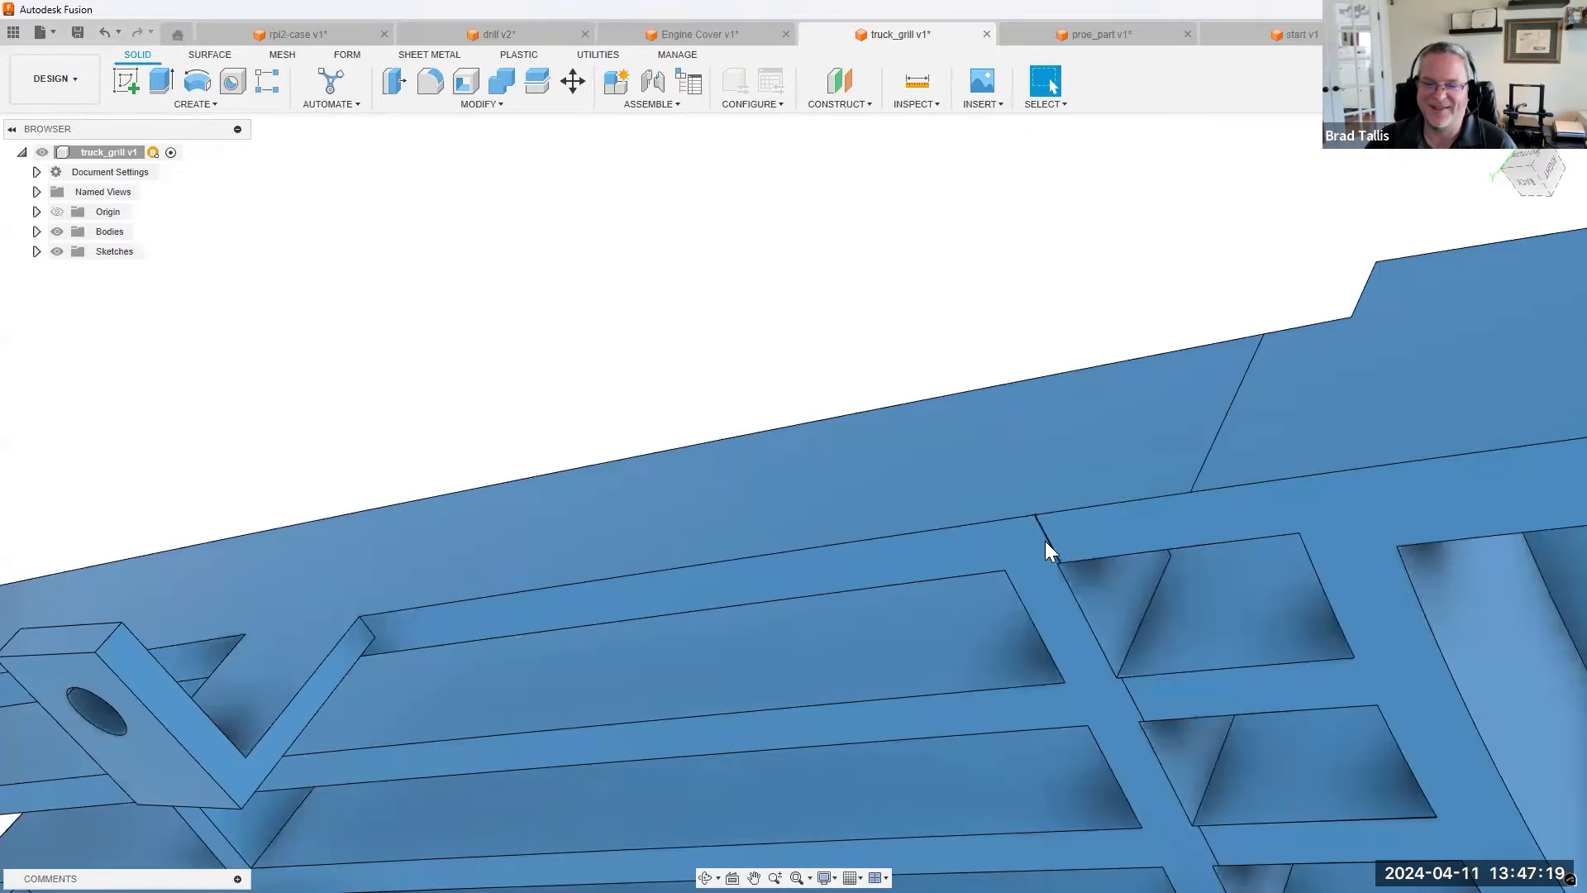
pyautogui.keyDown('shift'); pyautogui.moveTo(1113, 662); pyautogui.dragTo(1180, 424, button='middle'); pyautogui.keyUp('shift')
pyautogui.scroll(-4, 1182, 423)
pyautogui.click(1151, 449)
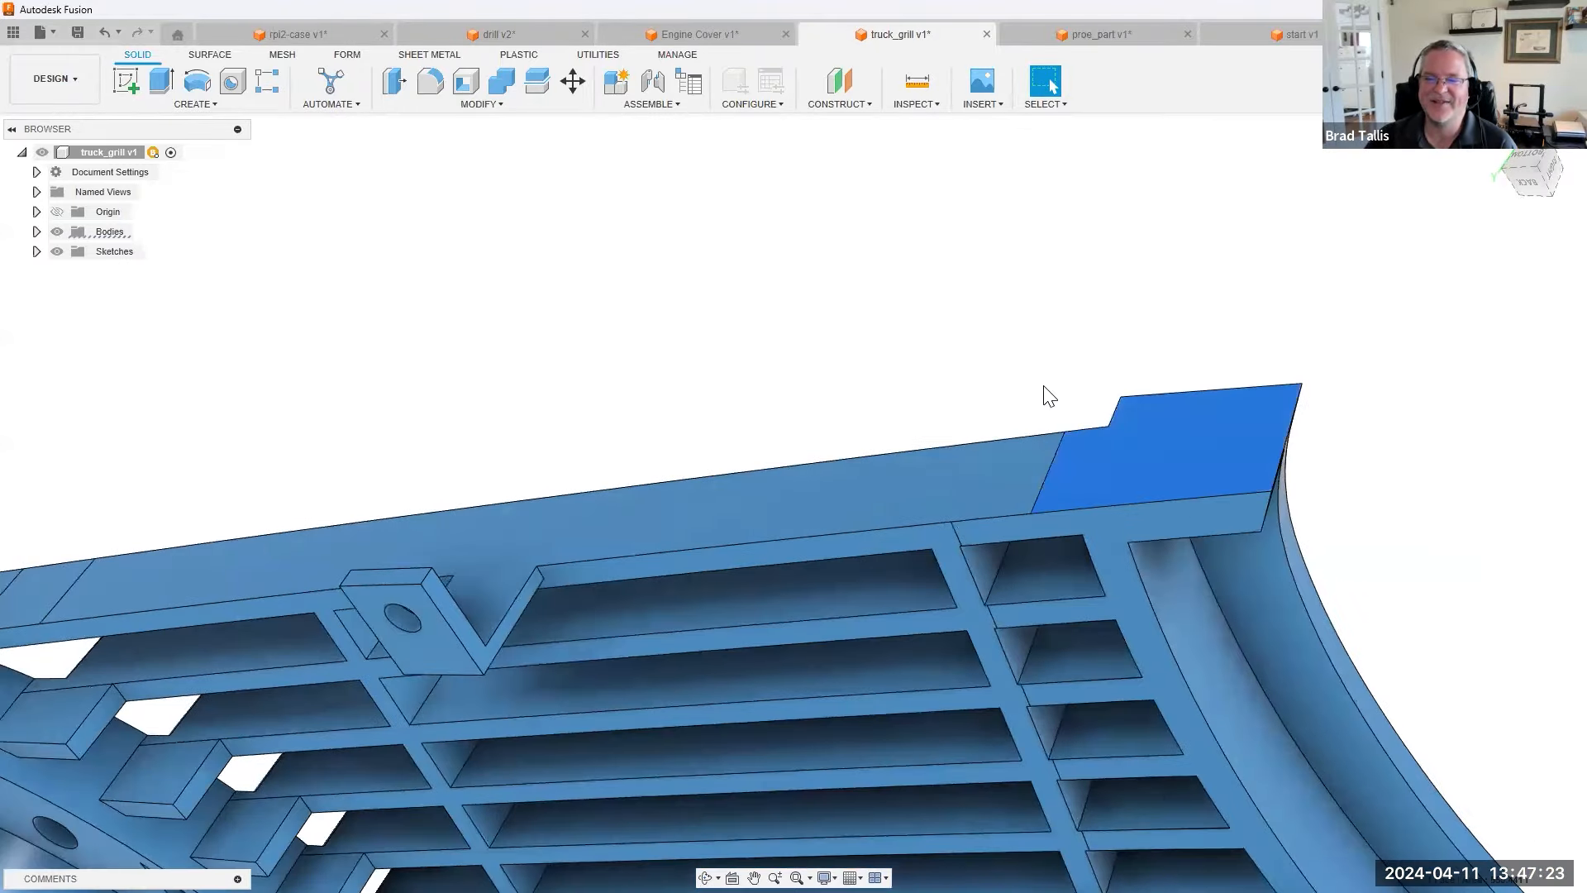
pyautogui.scroll(-1, 1043, 384)
pyautogui.press('Escape')
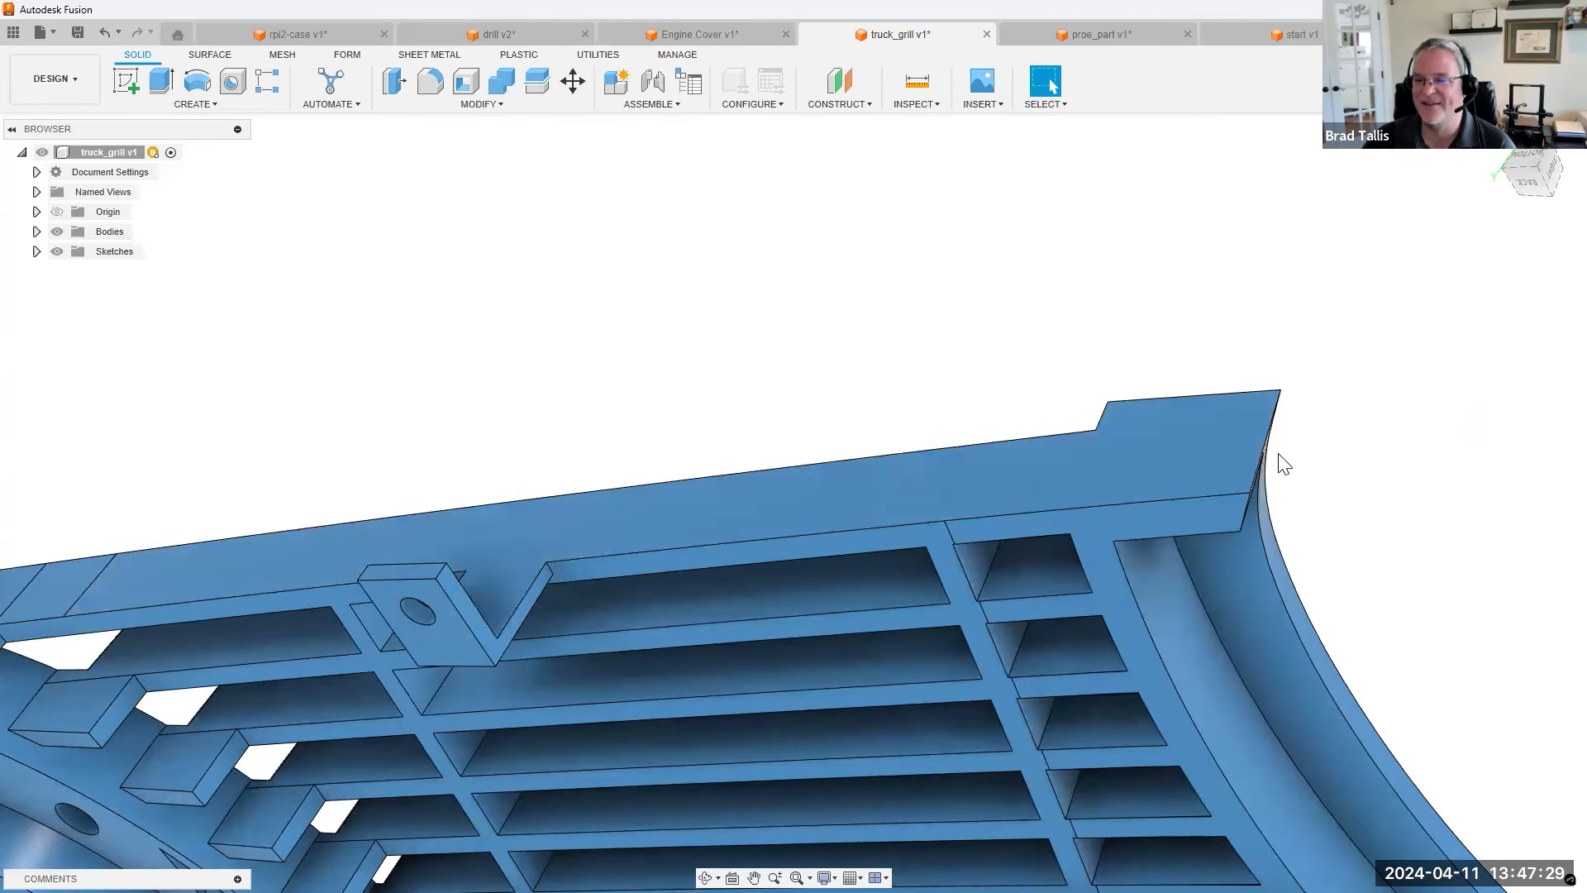
pyautogui.keyDown('shift'); pyautogui.moveTo(944, 503); pyautogui.dragTo(1146, 443, button='middle'); pyautogui.keyUp('shift')
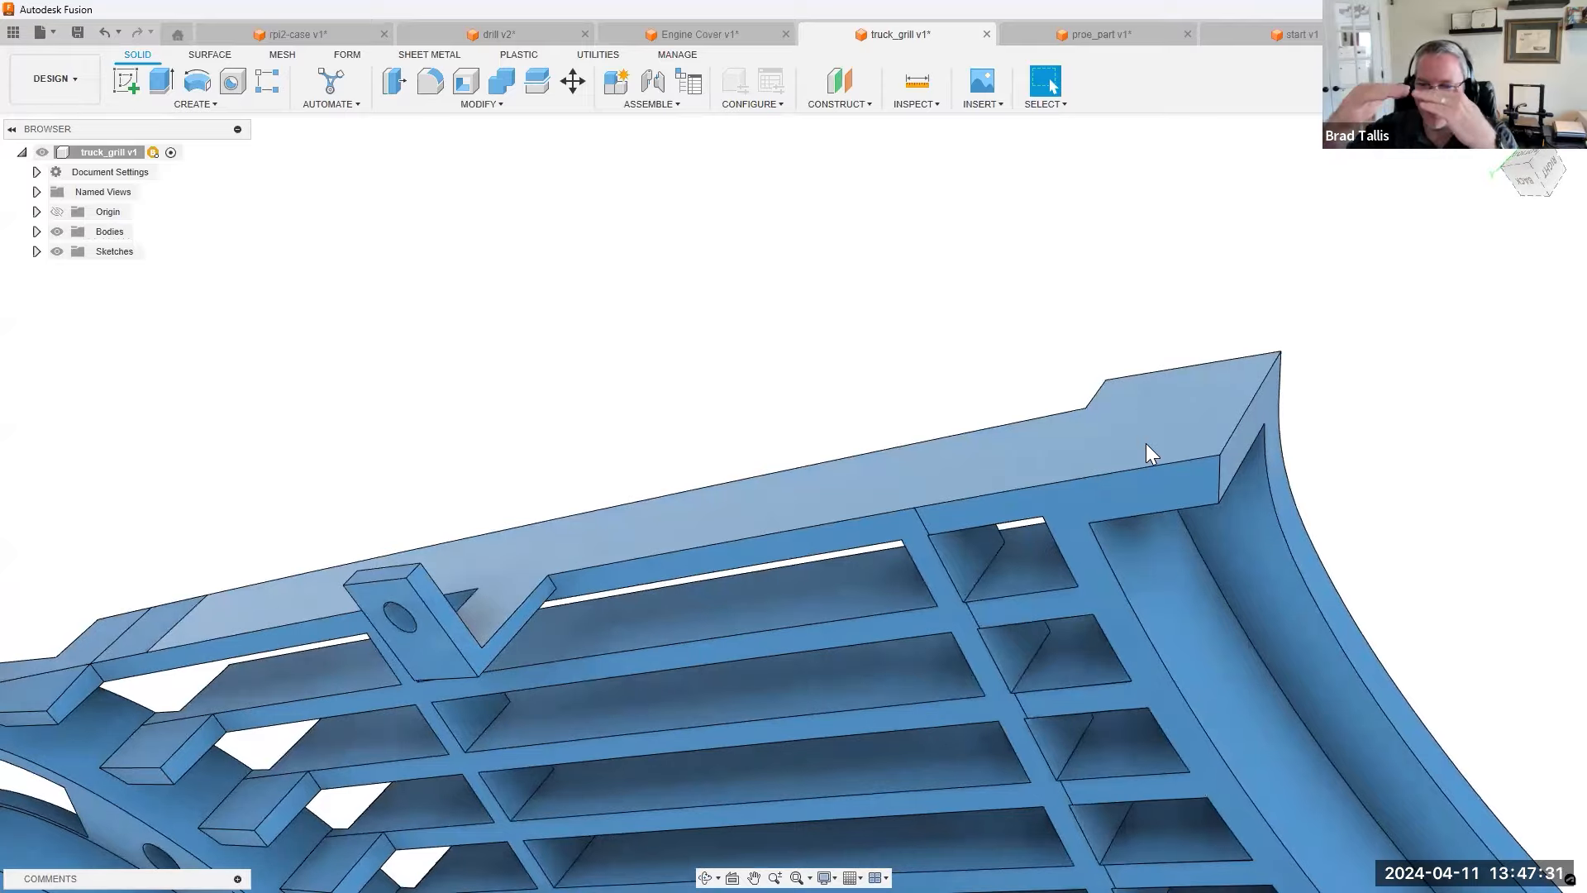
pyautogui.keyDown('shift'); pyautogui.moveTo(1145, 443); pyautogui.dragTo(677, 610, button='middle'); pyautogui.keyUp('shift')
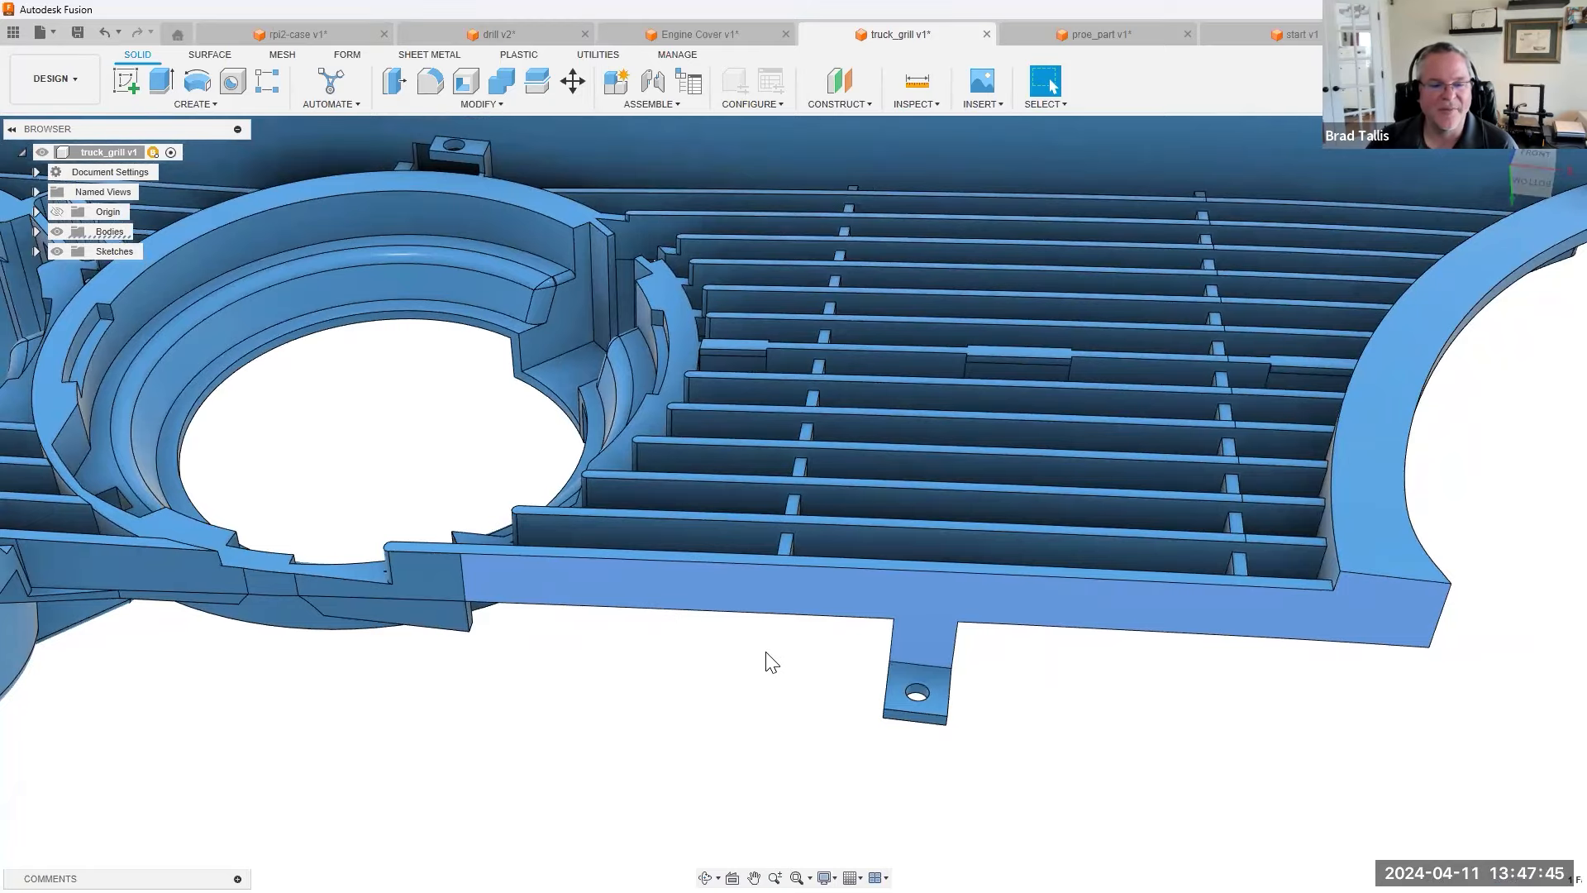
# Step: Try to translate all faces of the mounting tab about 5.46 mm along X with Move/Copy
pyautogui.scroll(-3, 762, 647)
pyautogui.keyDown('shift'); pyautogui.moveTo(809, 655); pyautogui.dragTo(777, 658, button='middle'); pyautogui.keyUp('shift')
pyautogui.click(572, 81)
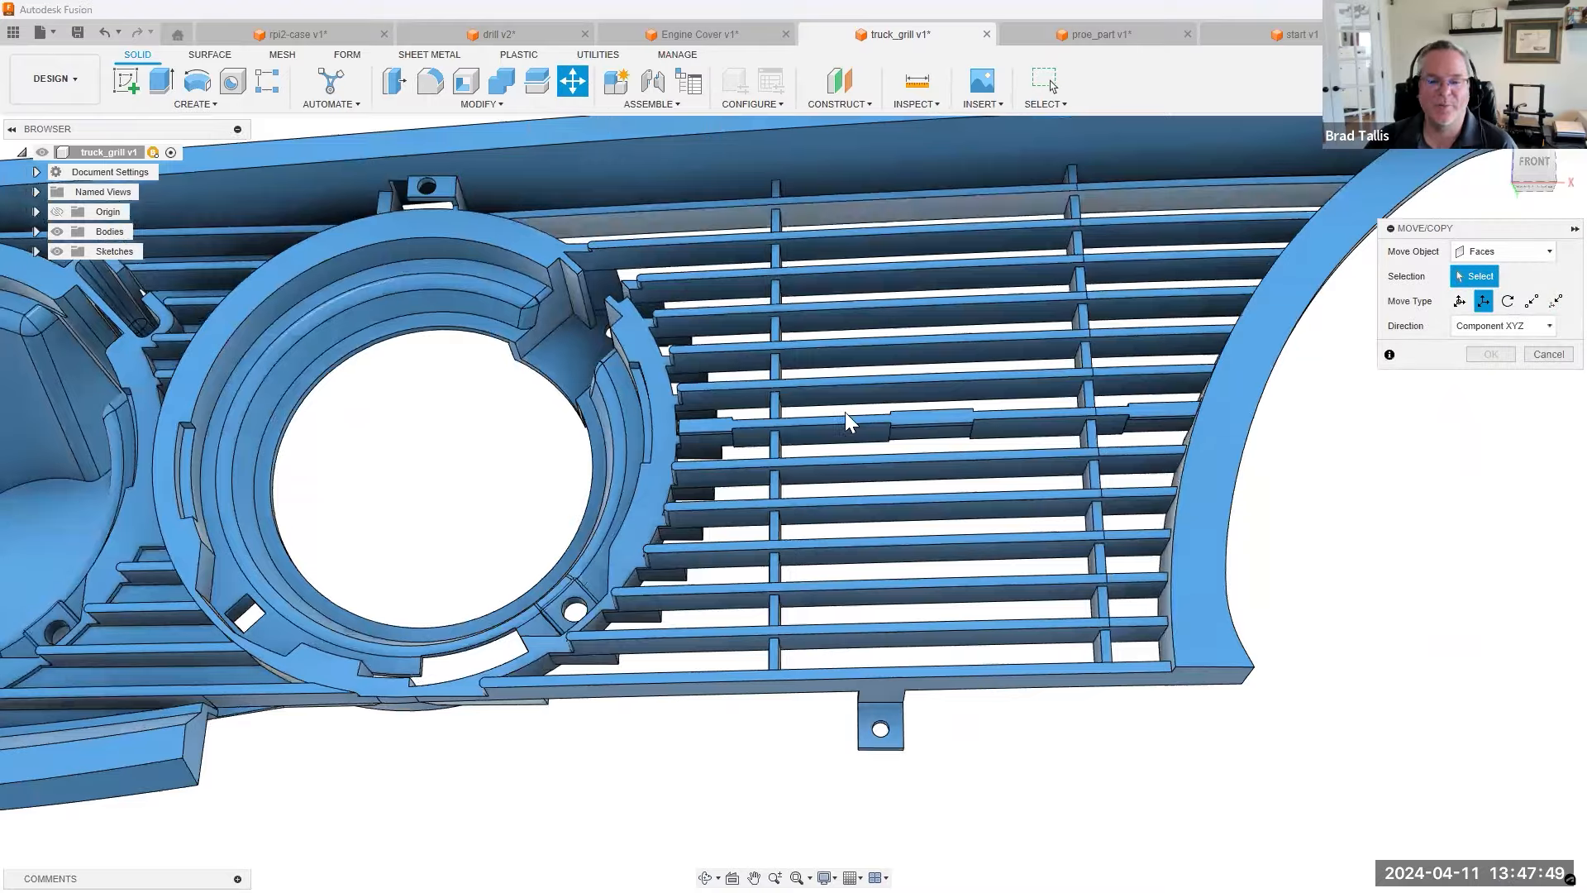
pyautogui.moveTo(792, 667); pyautogui.dragTo(934, 793)
pyautogui.keyDown('shift'); pyautogui.moveTo(935, 785); pyautogui.dragTo(918, 713, button='middle'); pyautogui.keyUp('shift')
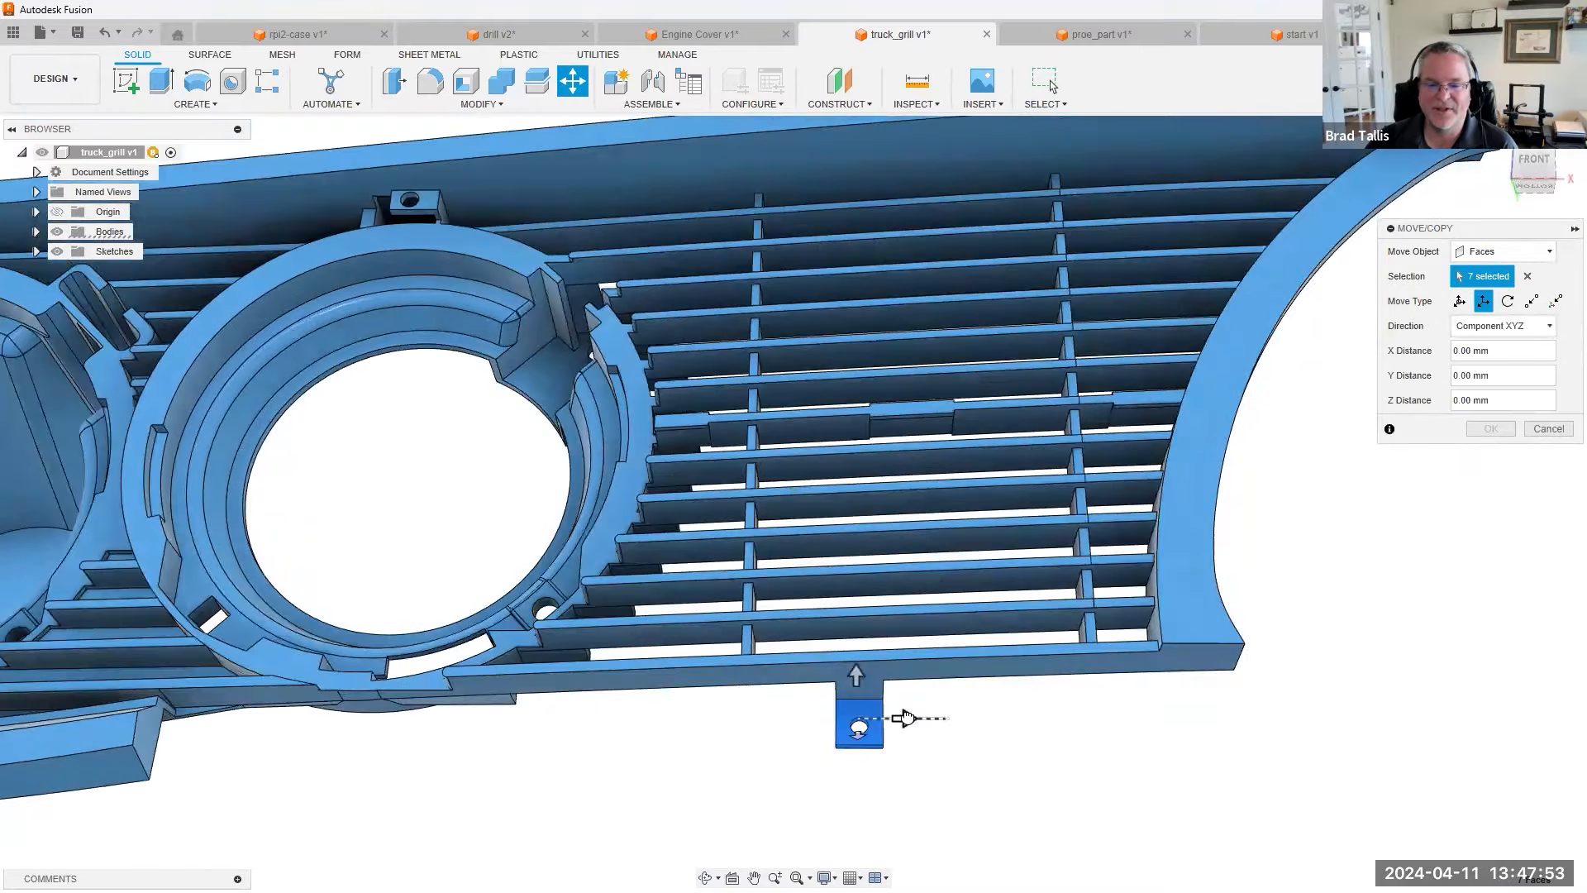
pyautogui.moveTo(914, 717); pyautogui.dragTo(951, 717)
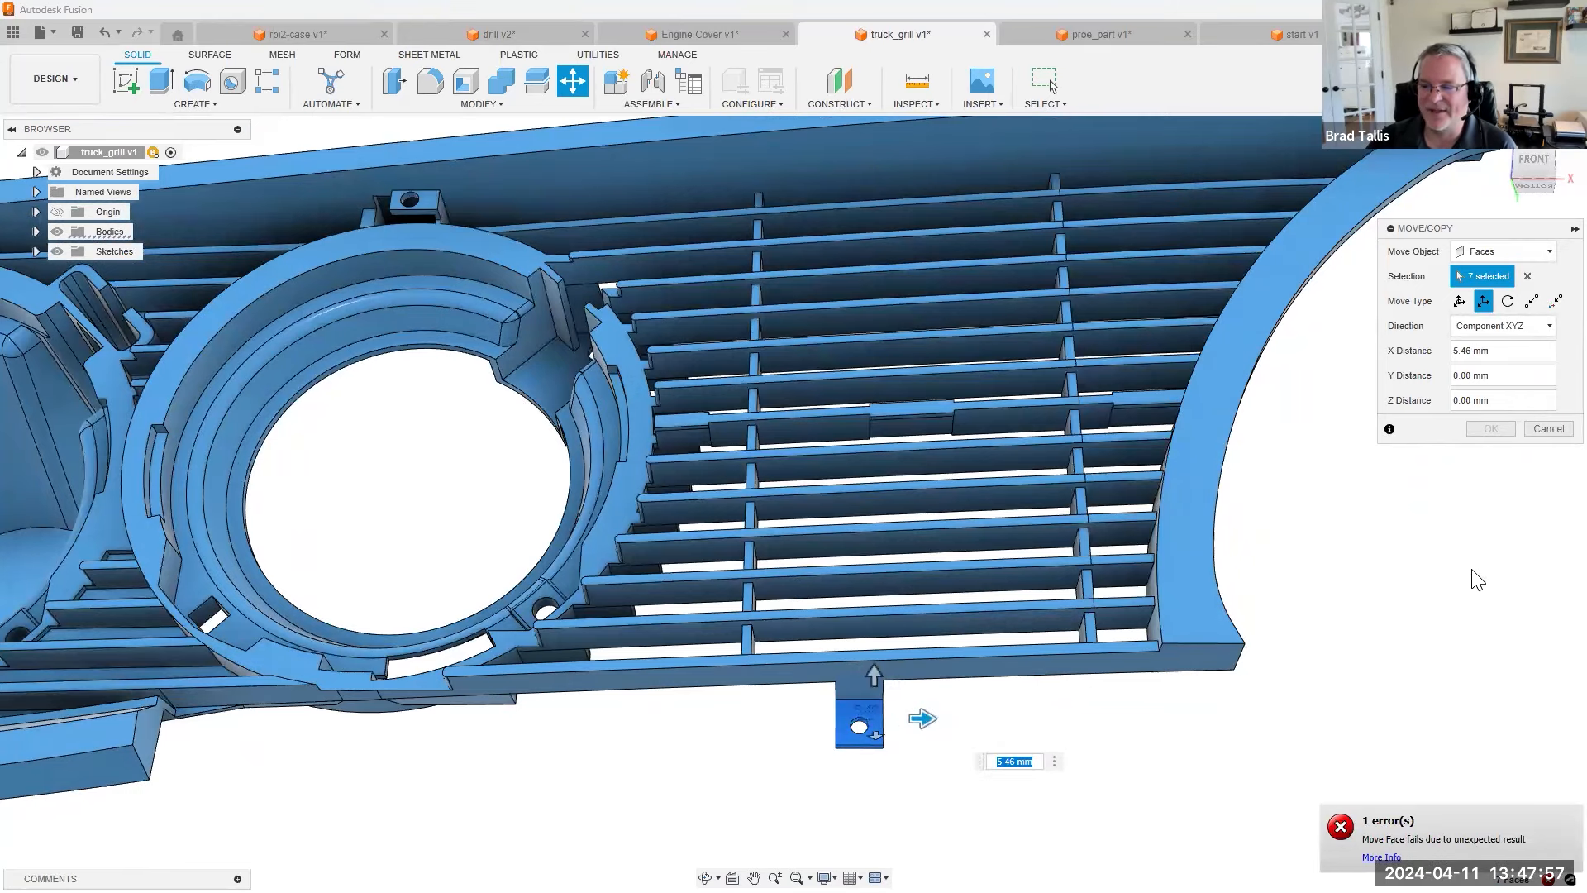
pyautogui.click(1546, 429)
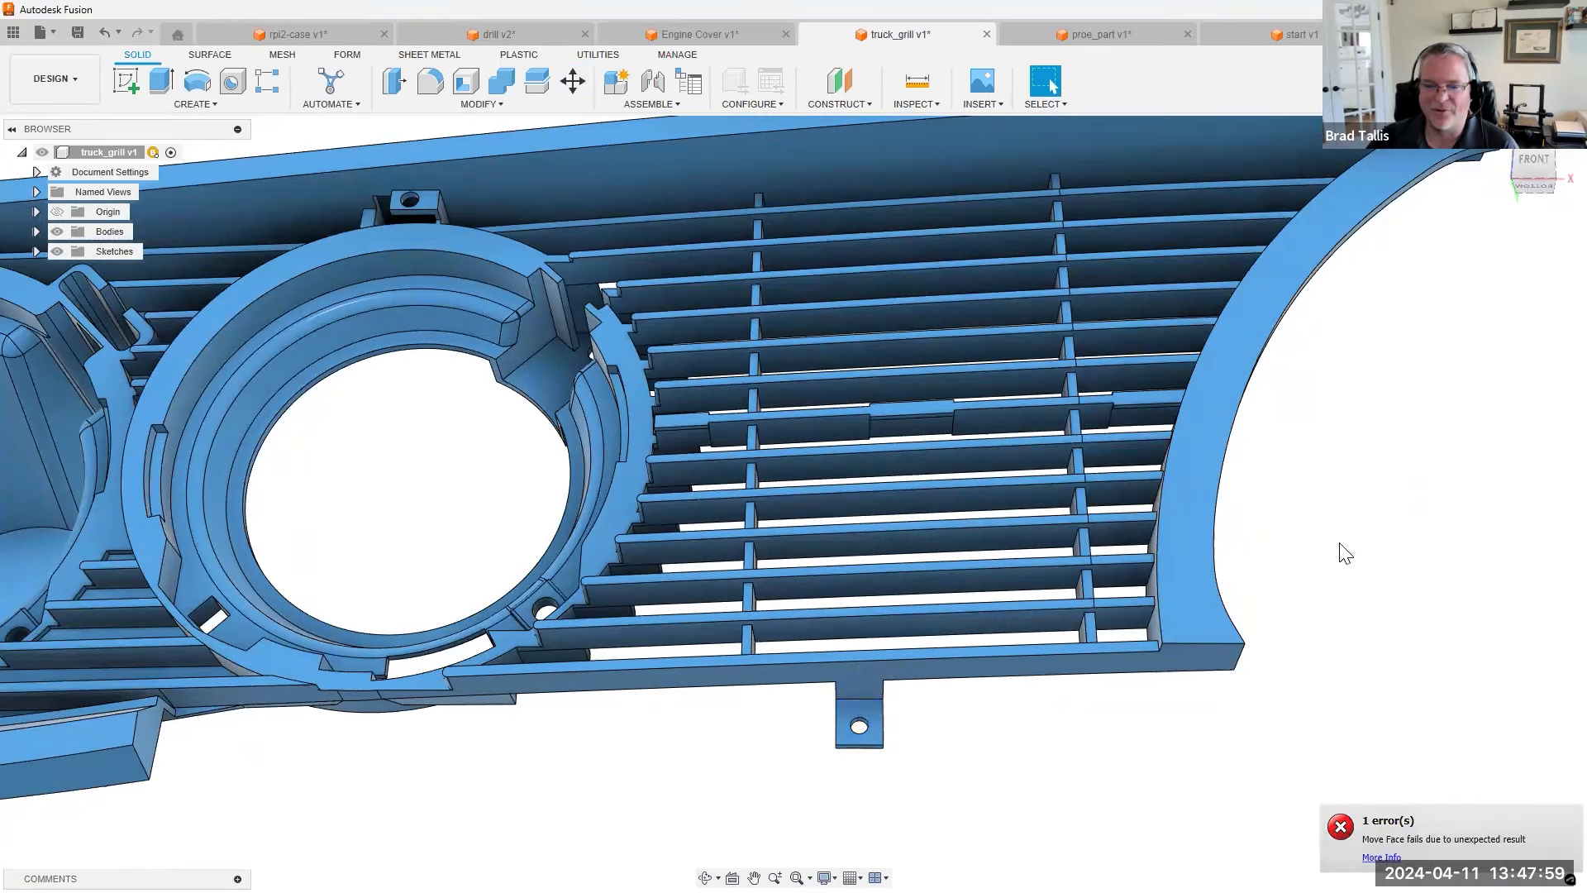
# Step: Sketch a rectangle on the mounting tab's front face, enclosing the tab and the stretch of lower rail around it
pyautogui.keyDown('shift'); pyautogui.moveTo(947, 742); pyautogui.dragTo(858, 707, button='middle'); pyautogui.keyUp('shift')
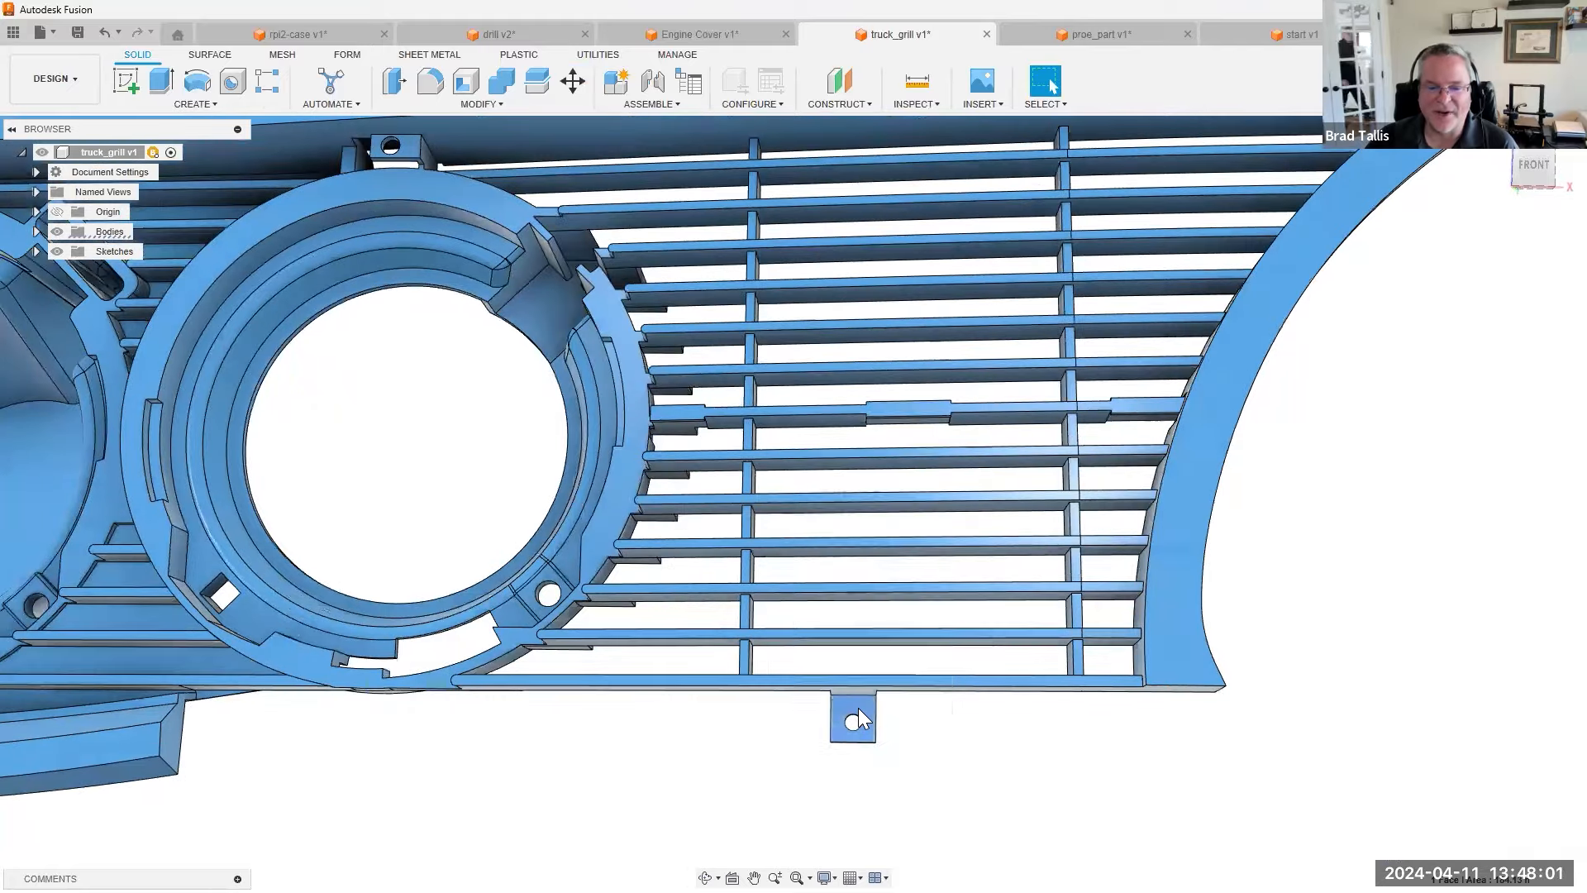
pyautogui.rightClick(858, 708)
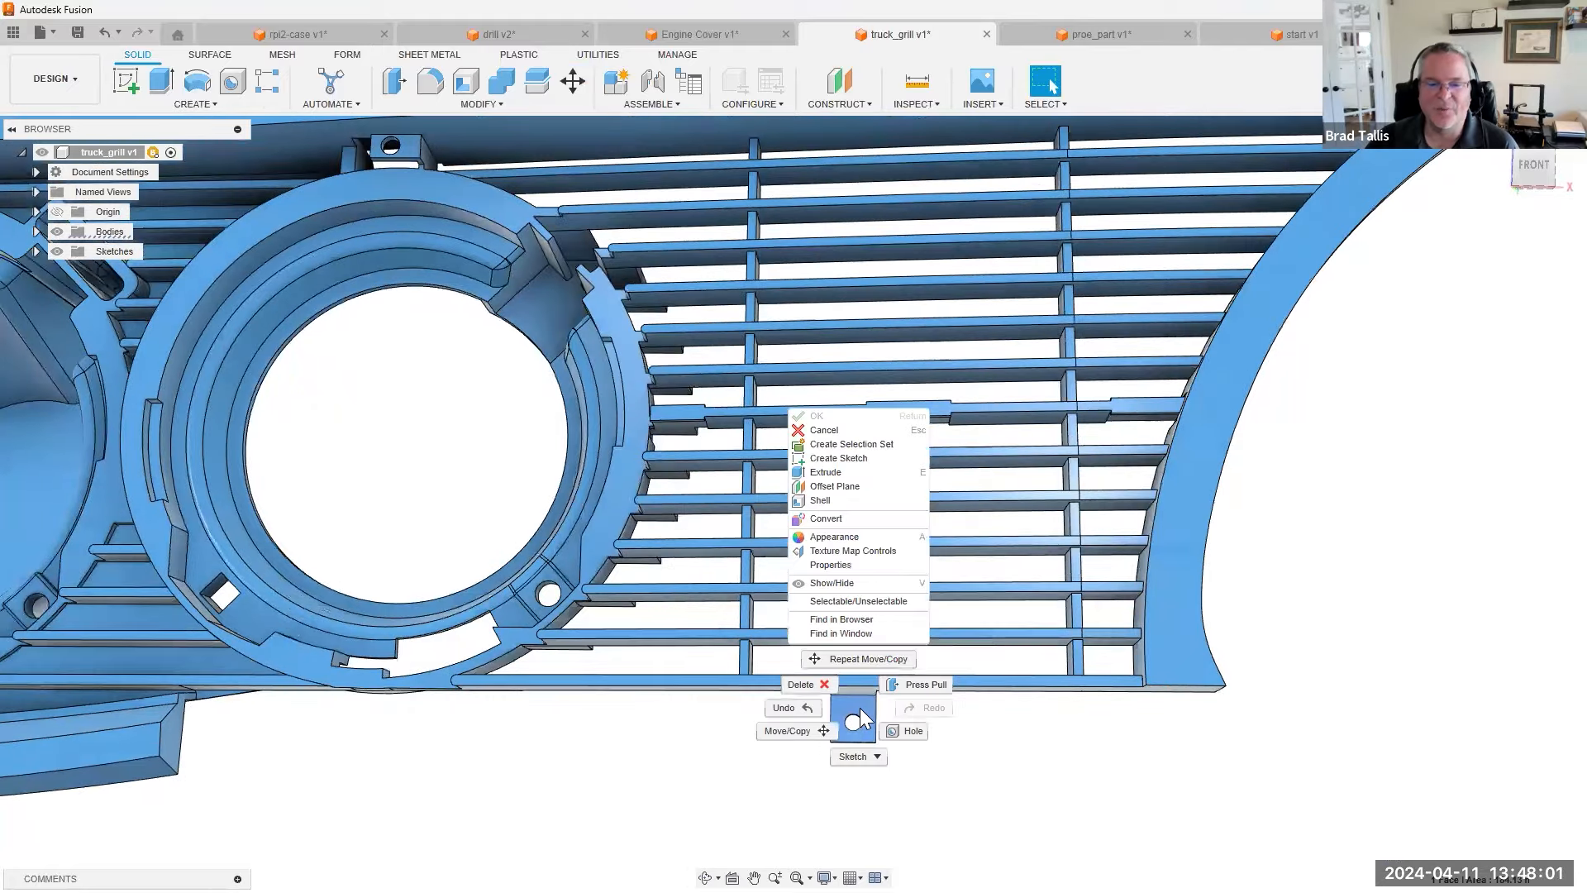
pyautogui.click(852, 463)
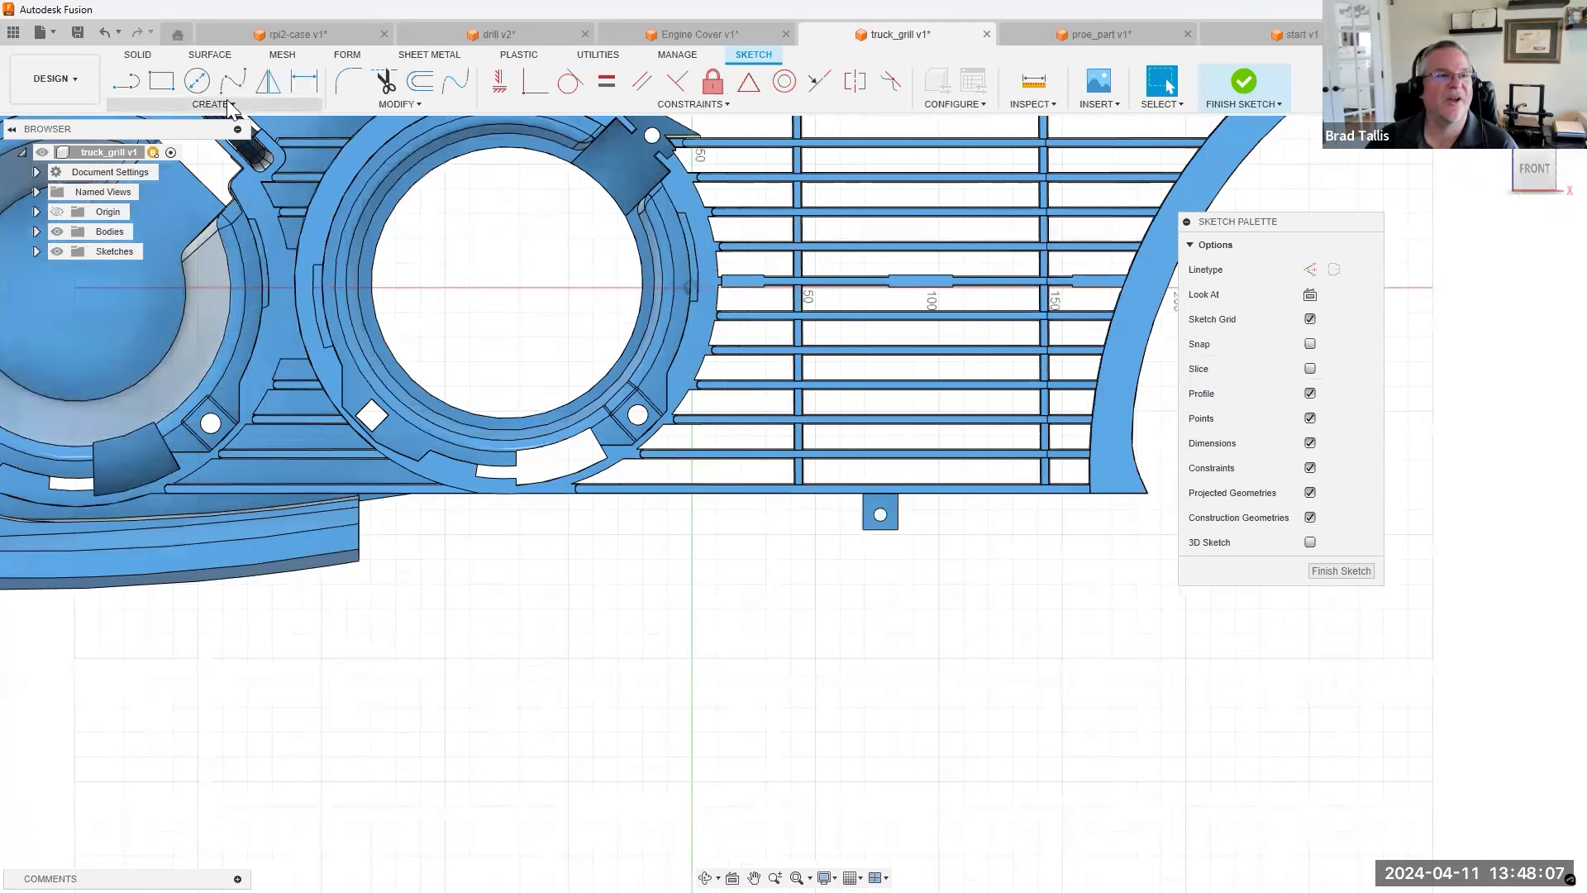
pyautogui.press('r')
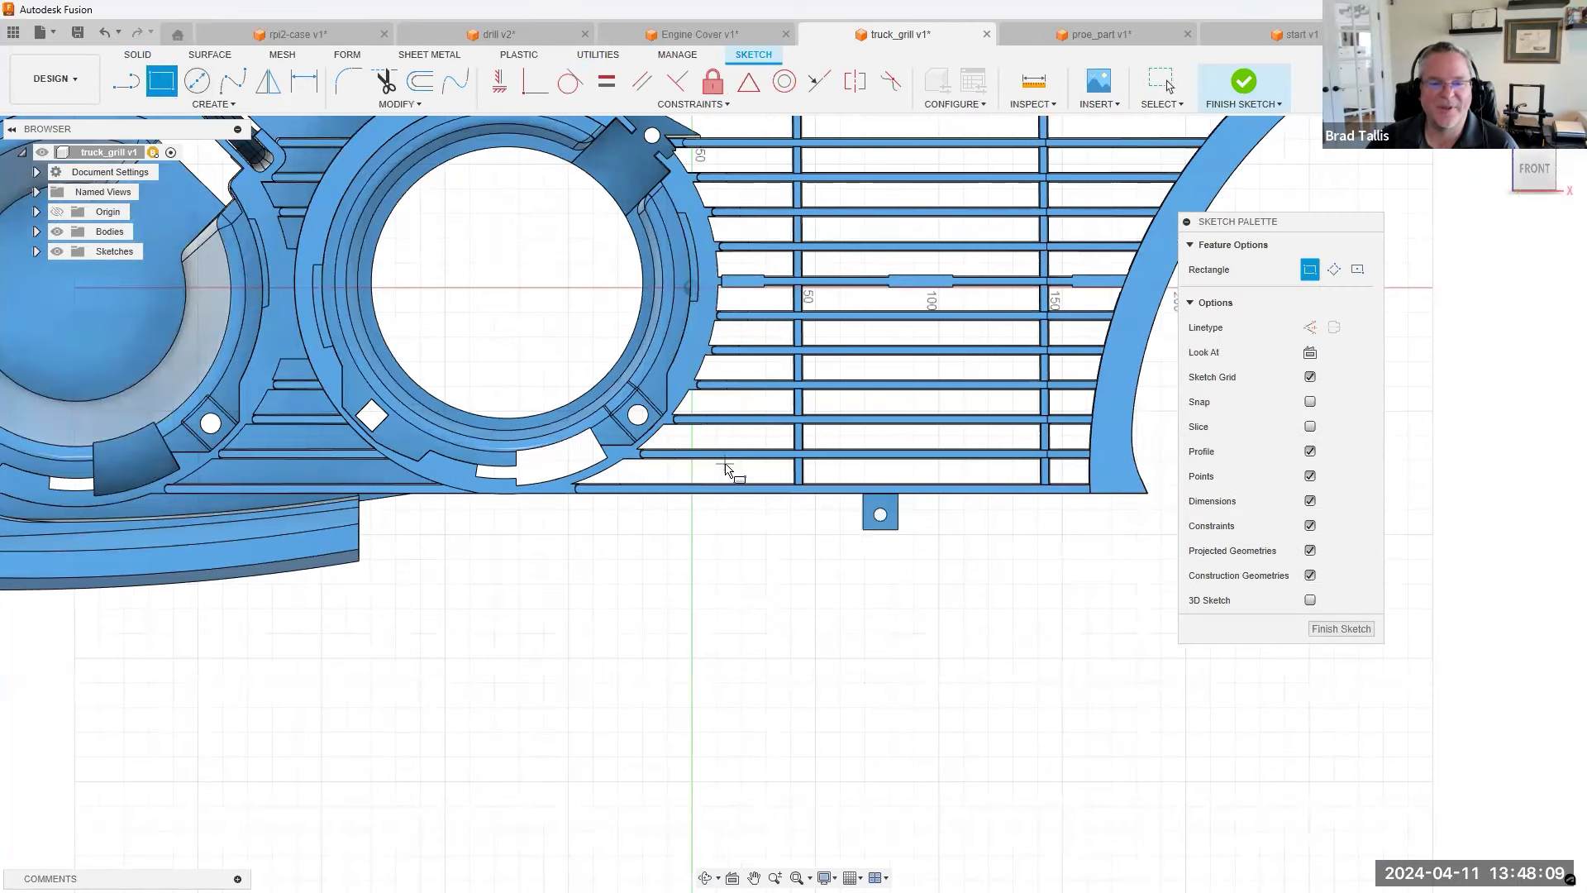
pyautogui.click(942, 569)
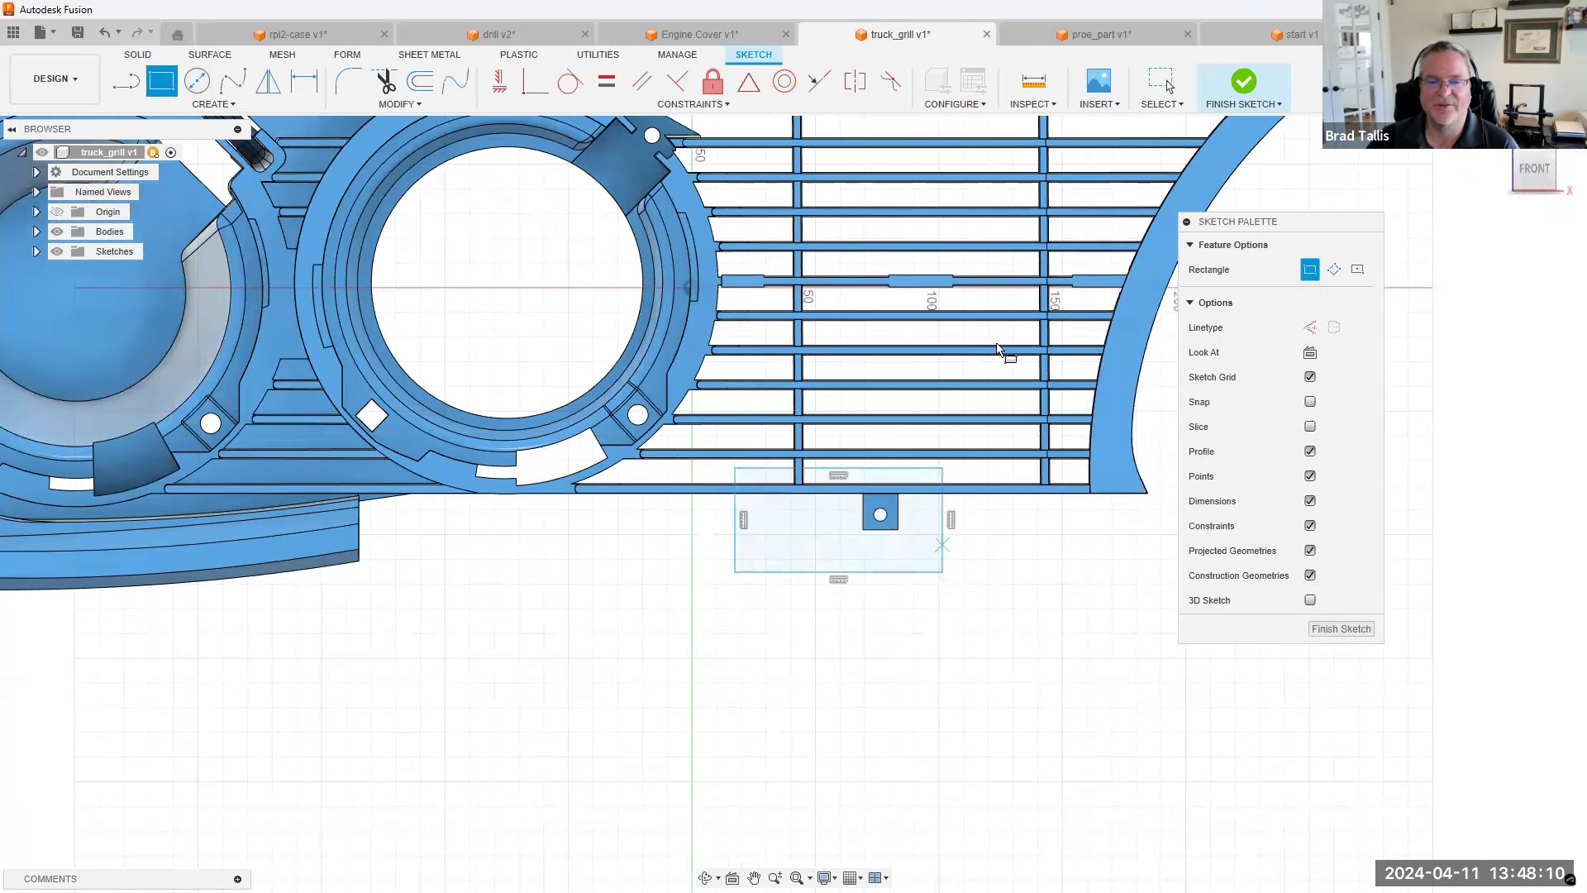
pyautogui.click(1248, 85)
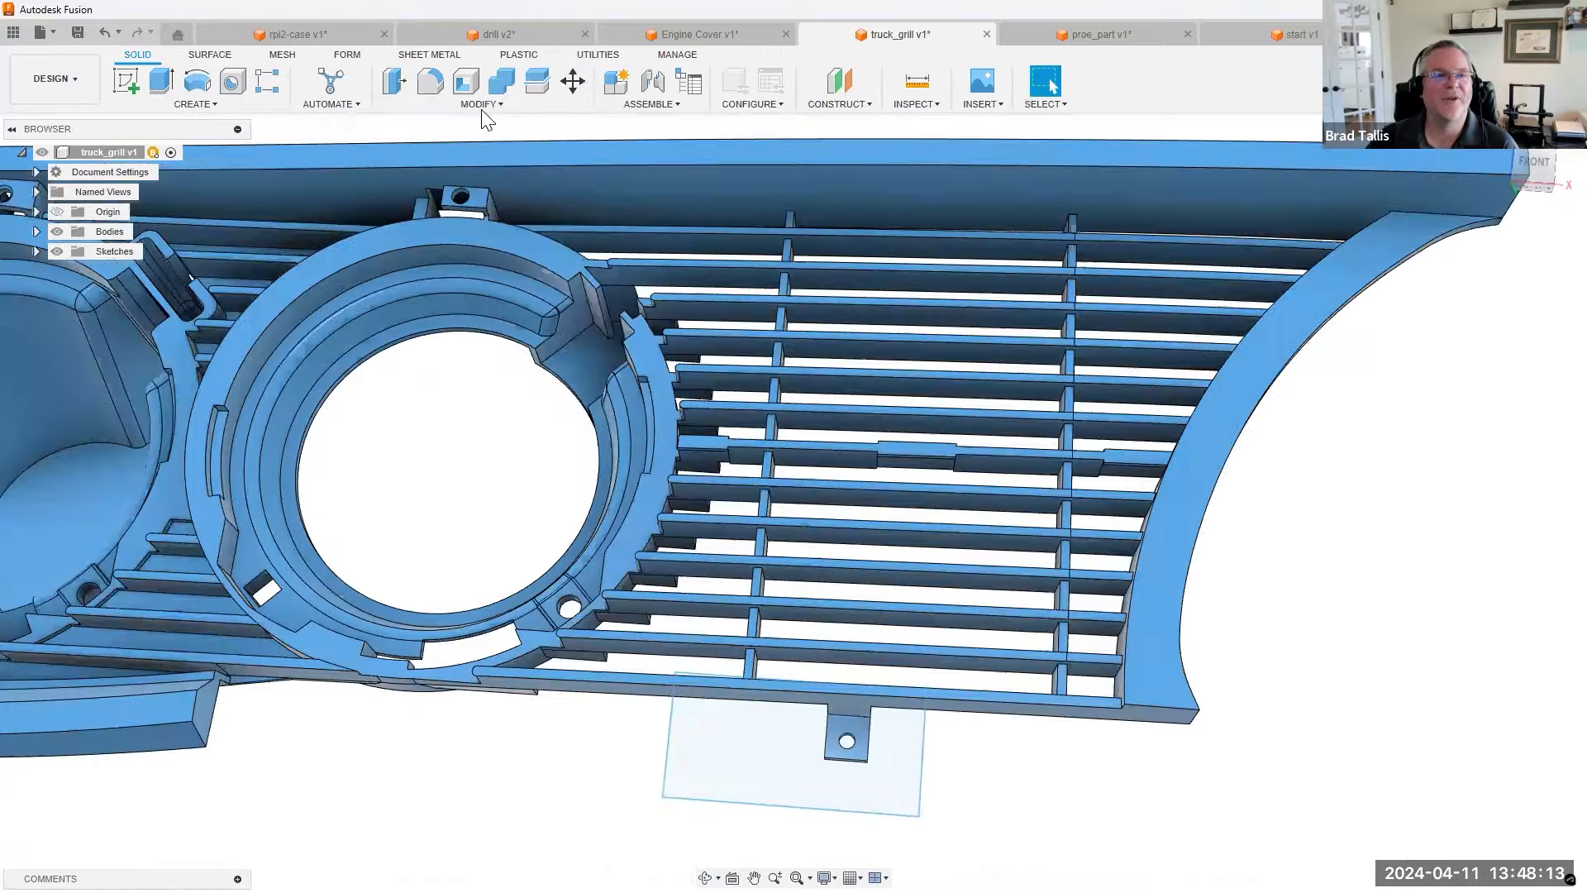
# Step: Split the grille body using the rectangle profile around the mounting tab as the extended splitting tool
pyautogui.click(482, 104)
pyautogui.click(422, 306)
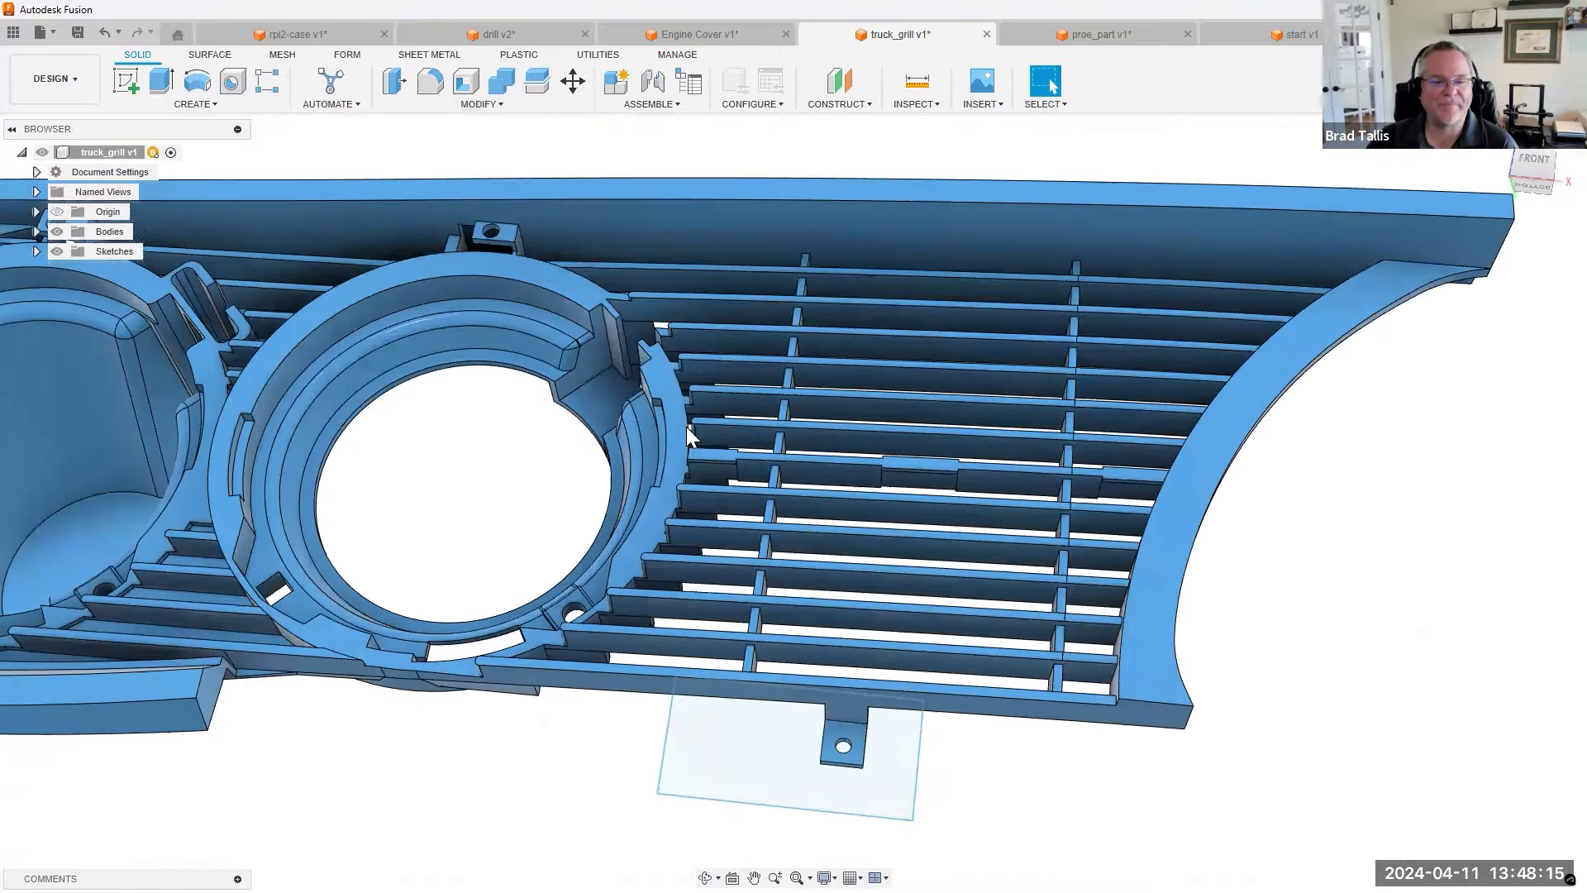
pyautogui.click(860, 532)
pyautogui.scroll(1, 861, 531)
pyautogui.click(1518, 278)
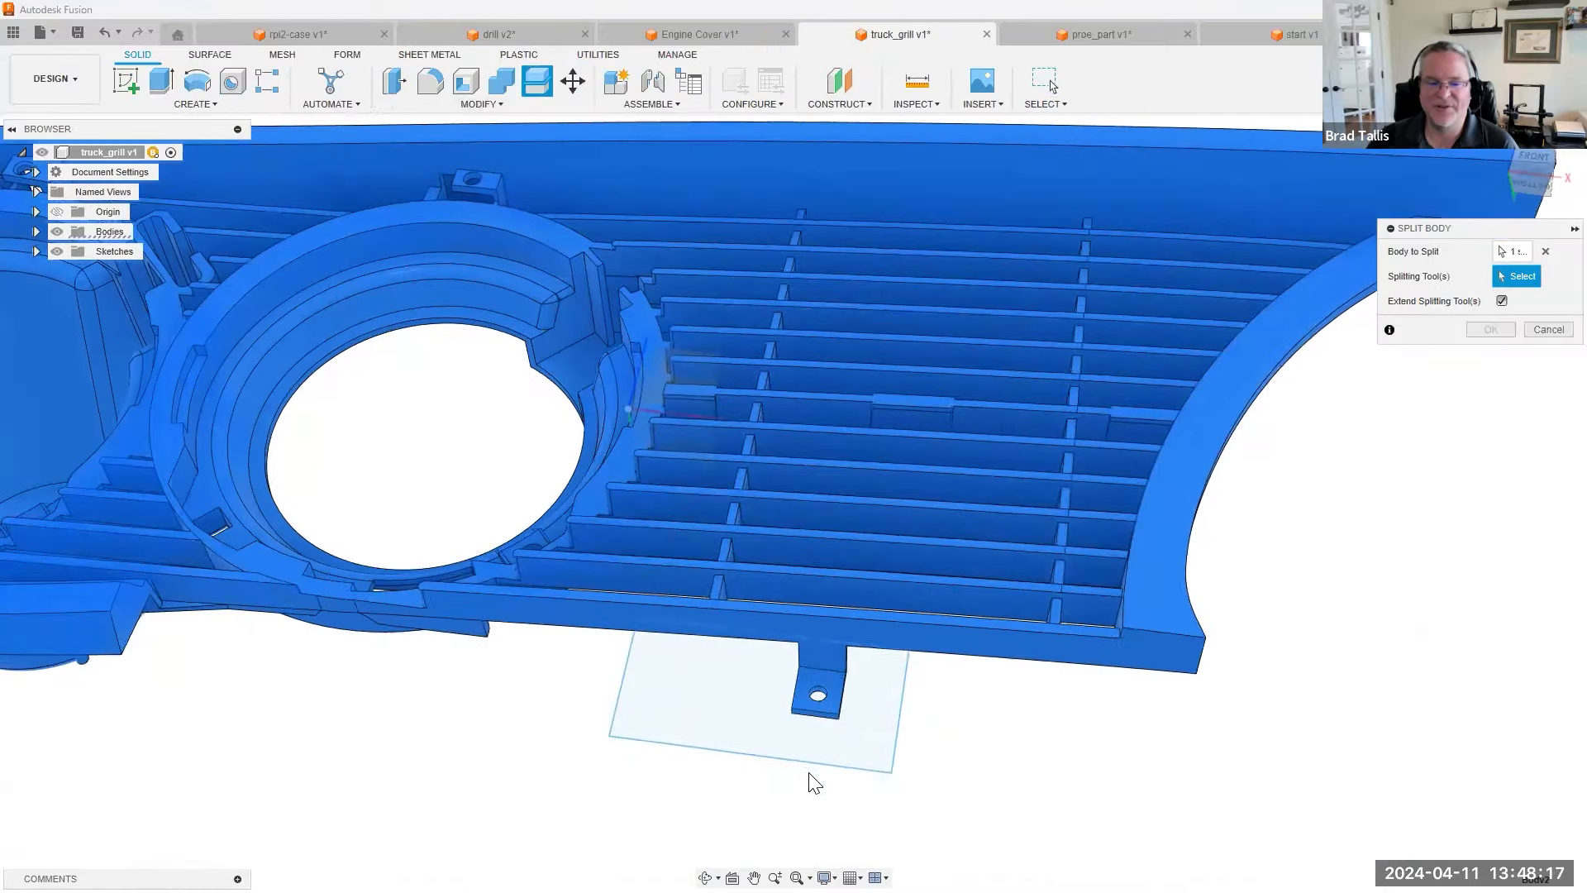
pyautogui.click(856, 777)
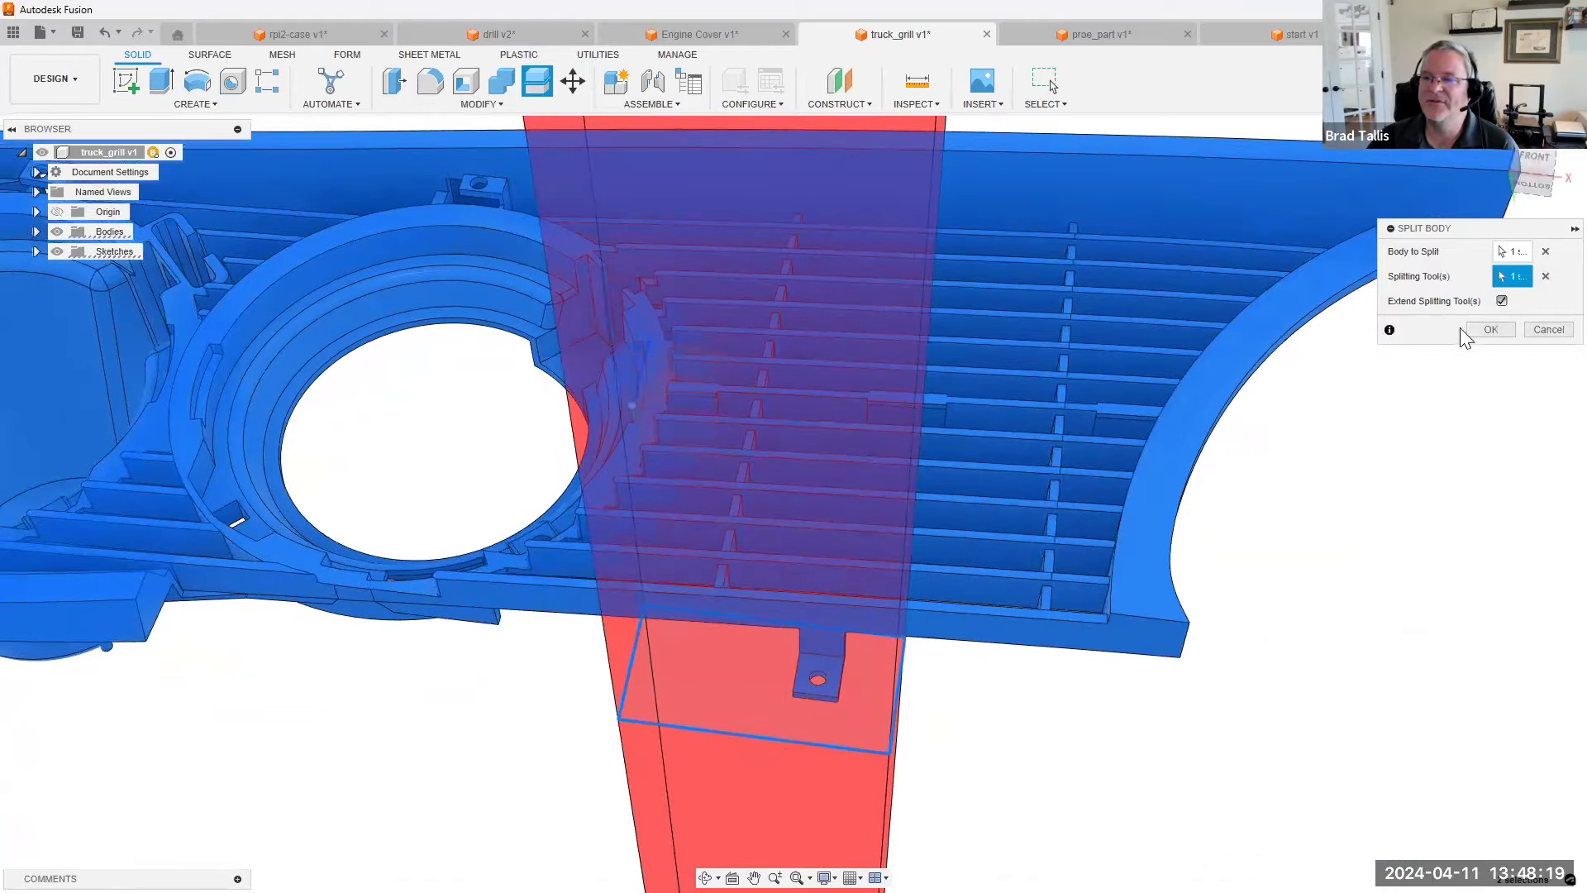
pyautogui.click(1487, 330)
# Step: Expand the list of bodies and hide Body3, leaving only the split-off rail piece with the mounting tab displayed
pyautogui.keyDown('shift'); pyautogui.moveTo(1233, 531); pyautogui.dragTo(53, 236, button='middle'); pyautogui.keyUp('shift')
pyautogui.click(36, 232)
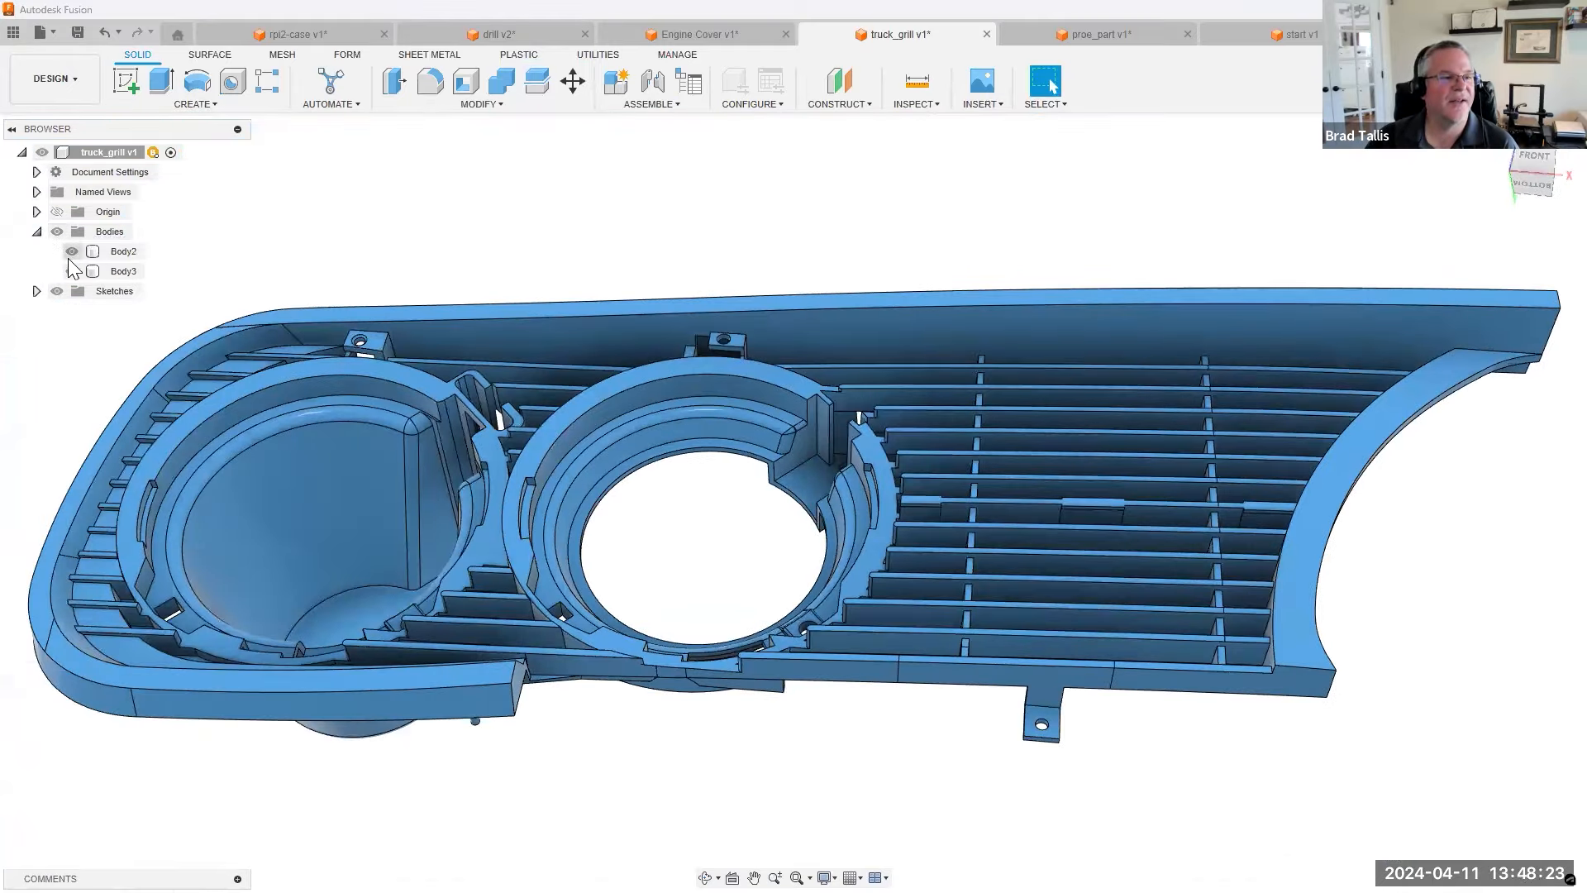
pyautogui.click(68, 277)
pyautogui.click(72, 271)
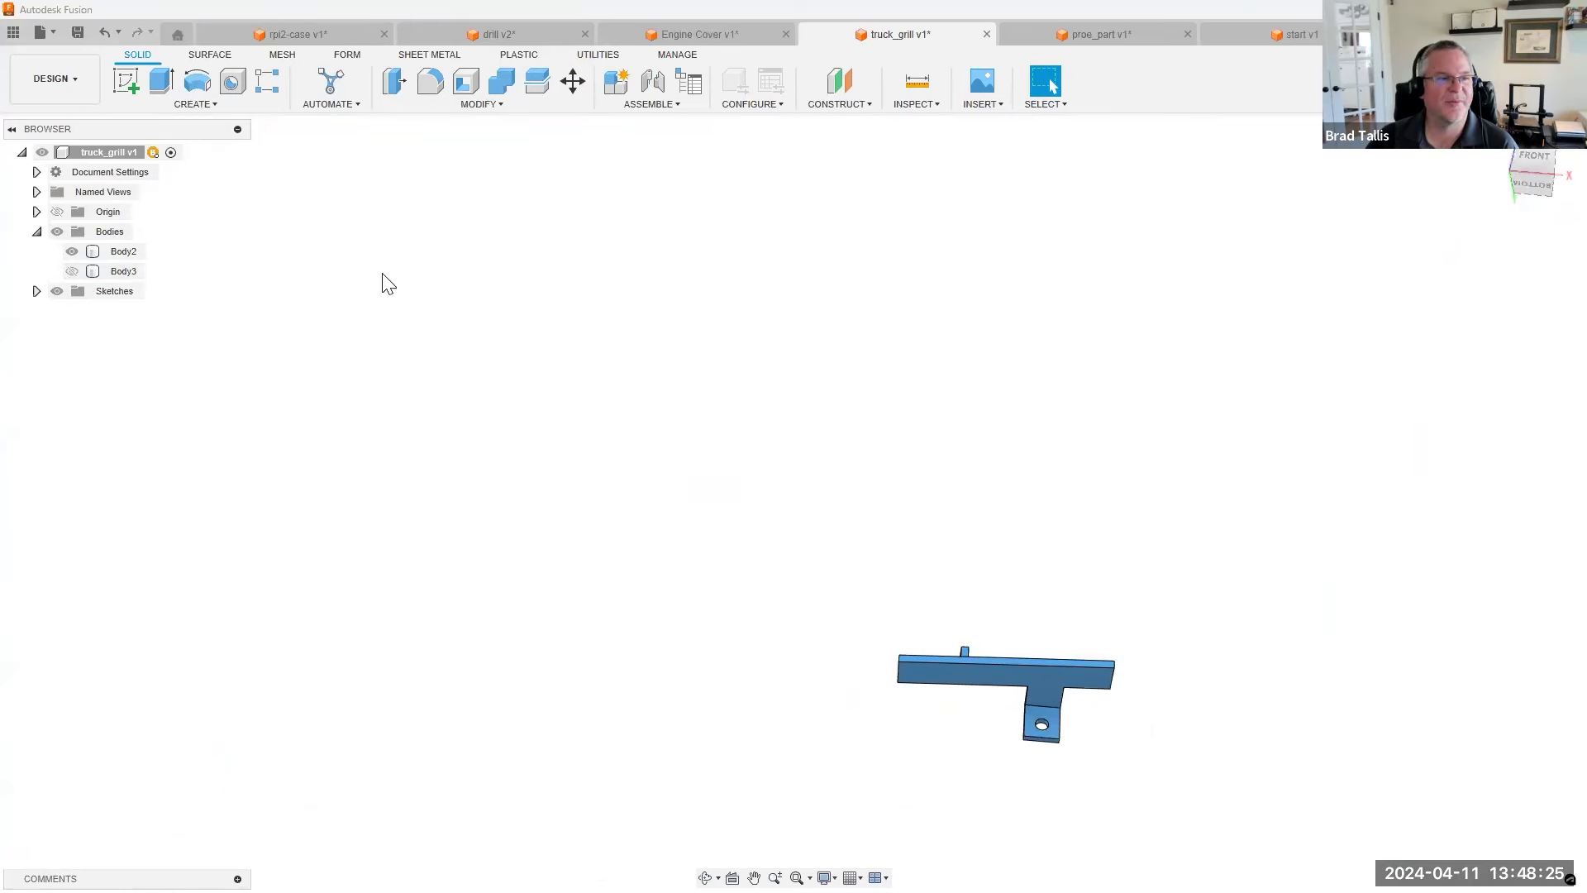
pyautogui.scroll(3, 904, 444)
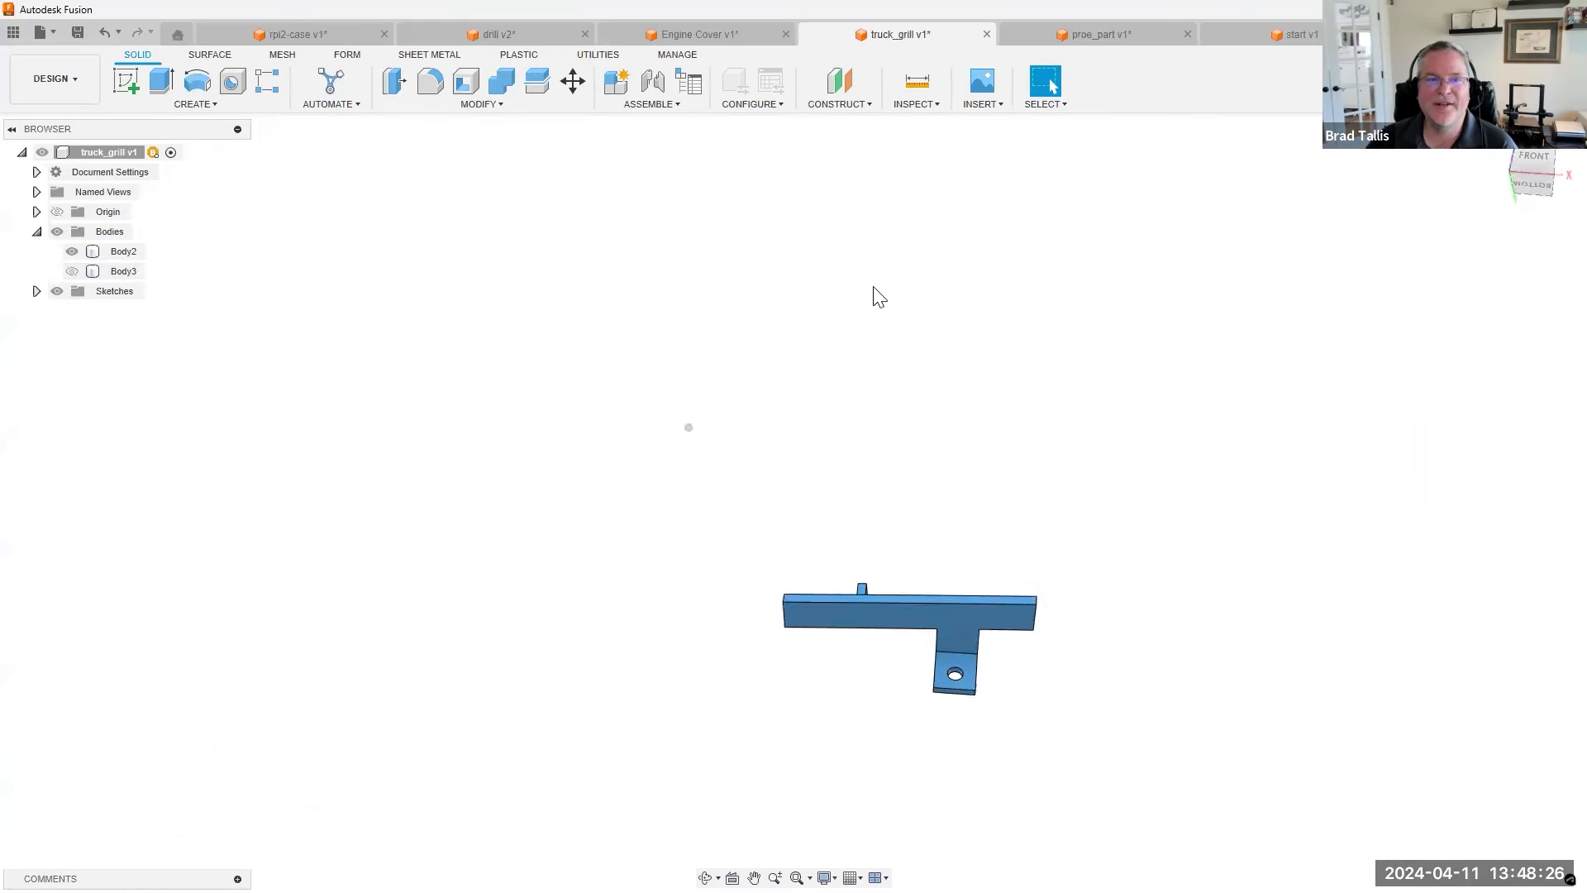
# Step: Try to translate the mounting tab's faces on the split-off piece about -3.448 mm along X with Move/Copy
pyautogui.click(573, 82)
pyautogui.moveTo(854, 543); pyautogui.dragTo(956, 701)
pyautogui.keyDown('shift'); pyautogui.moveTo(956, 702); pyautogui.dragTo(963, 597, button='middle'); pyautogui.keyUp('shift')
pyautogui.moveTo(963, 597)
pyautogui.mouseDown()
pyautogui.moveTo(906, 595)
pyautogui.moveTo(978, 595)
pyautogui.moveTo(914, 601)
pyautogui.moveTo(955, 598)
pyautogui.mouseUp()
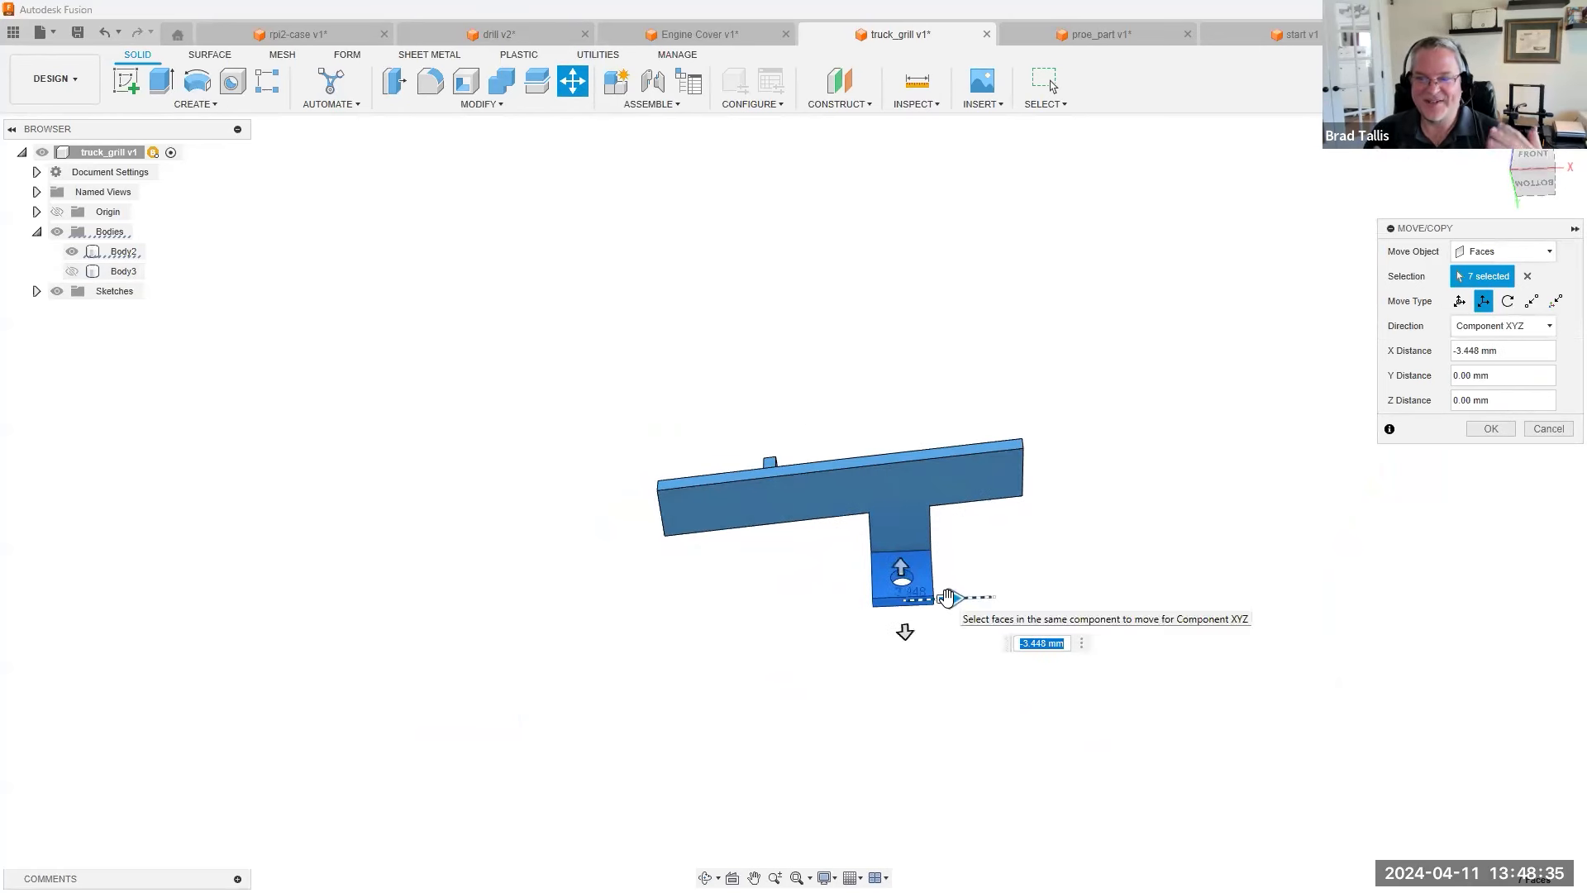
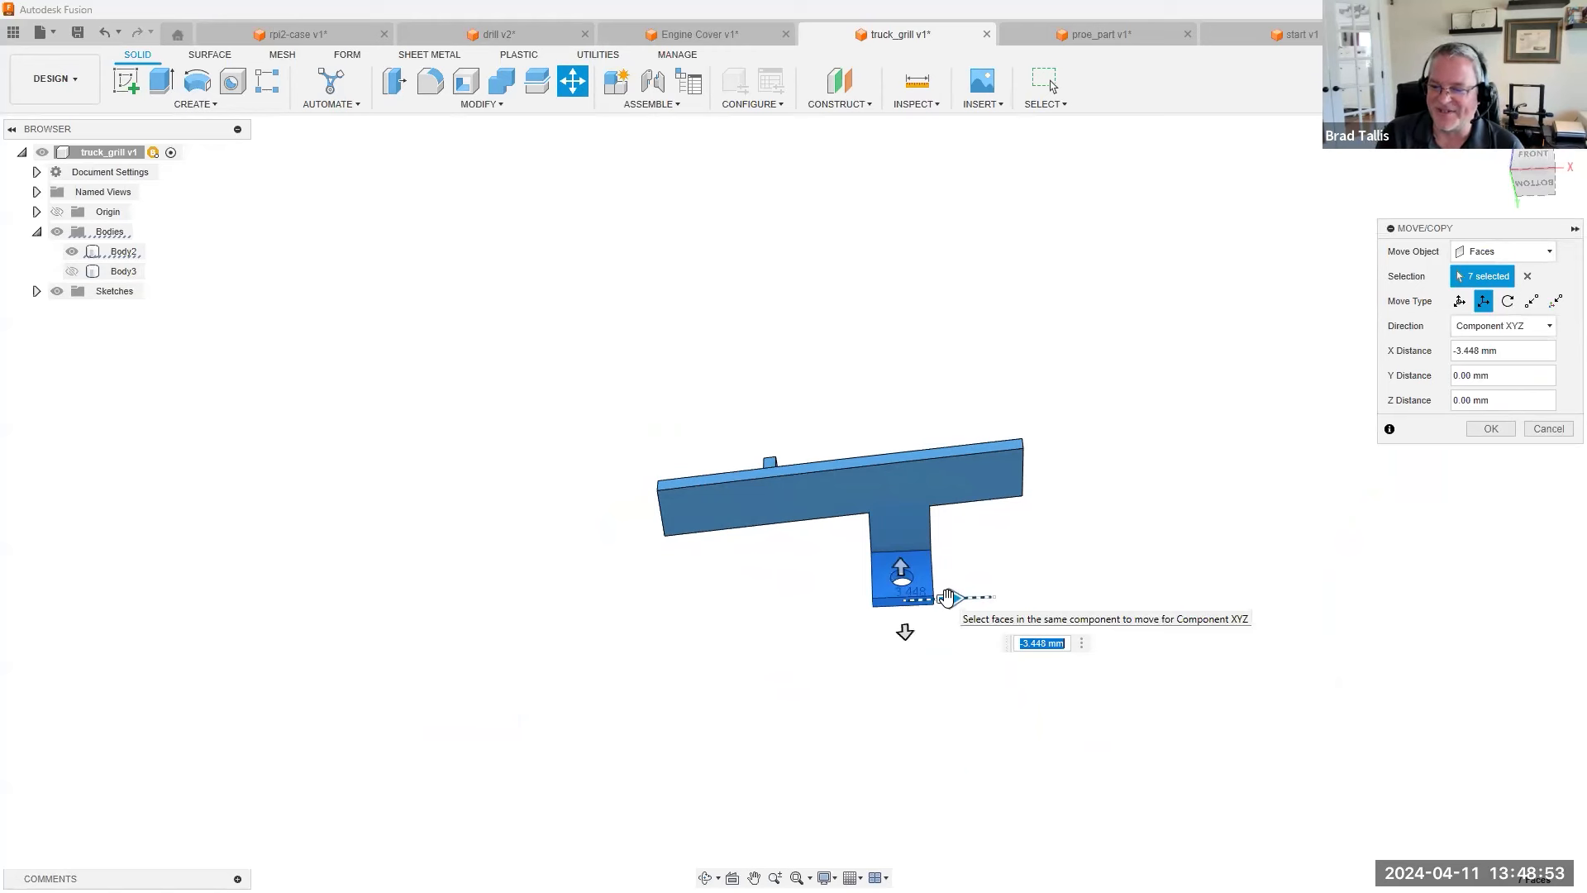
pyautogui.keyDown('shift'); pyautogui.moveTo(914, 637); pyautogui.dragTo(944, 583, button='middle'); pyautogui.keyUp('shift')
pyautogui.moveTo(944, 583); pyautogui.dragTo(904, 588)
pyautogui.click(1545, 429)
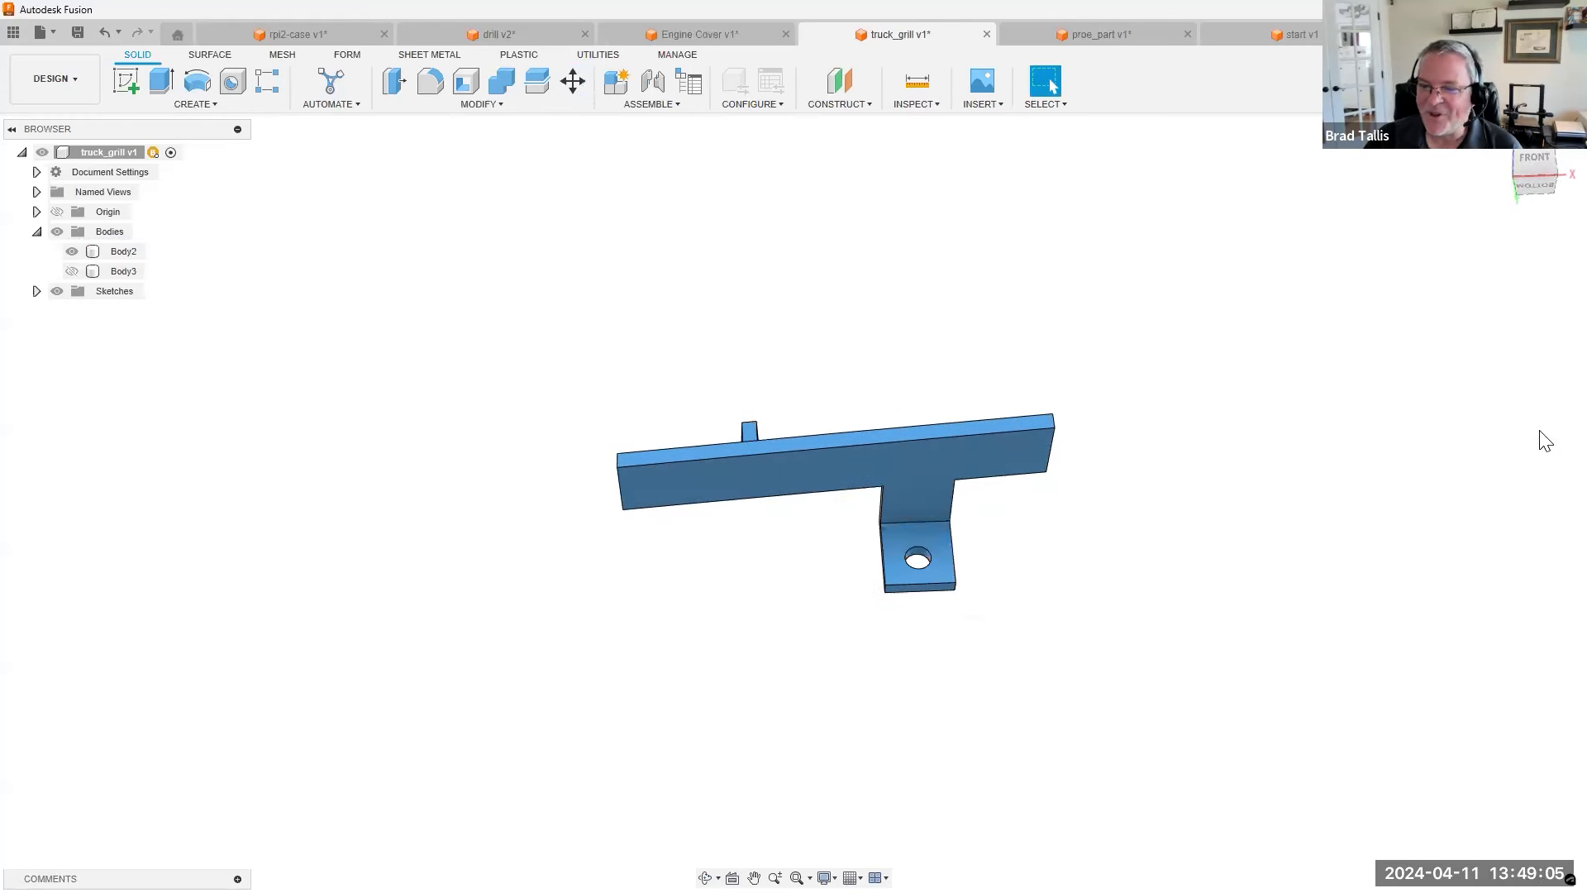
# Step: Create a sketch on the mounting tab's front face and project the faces of the tab and the small upright rib stub
pyautogui.rightClick(876, 567)
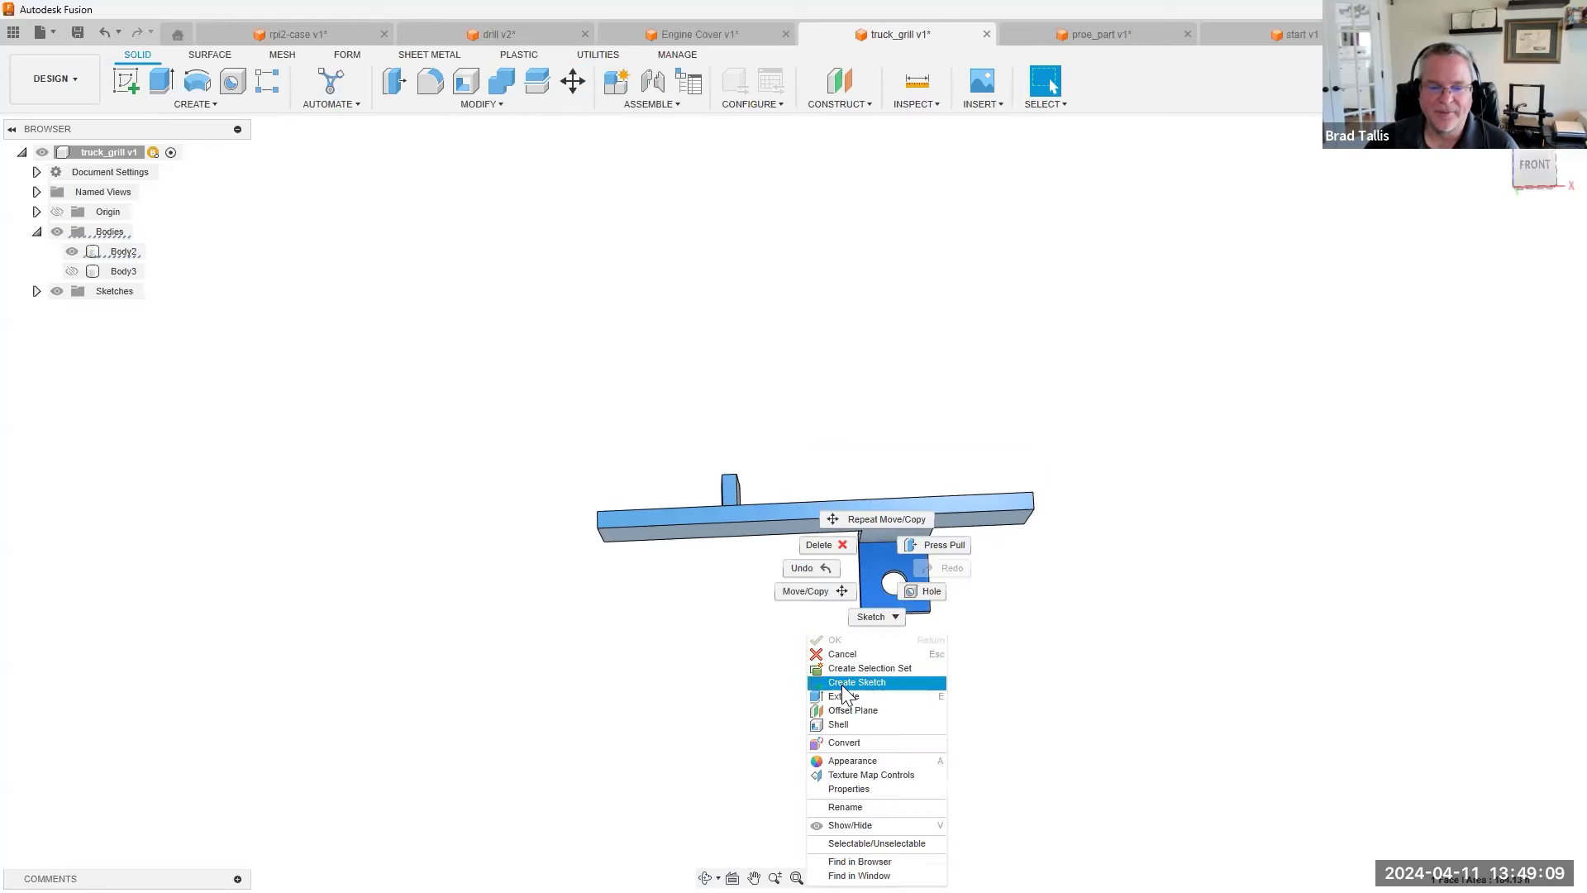
pyautogui.click(848, 682)
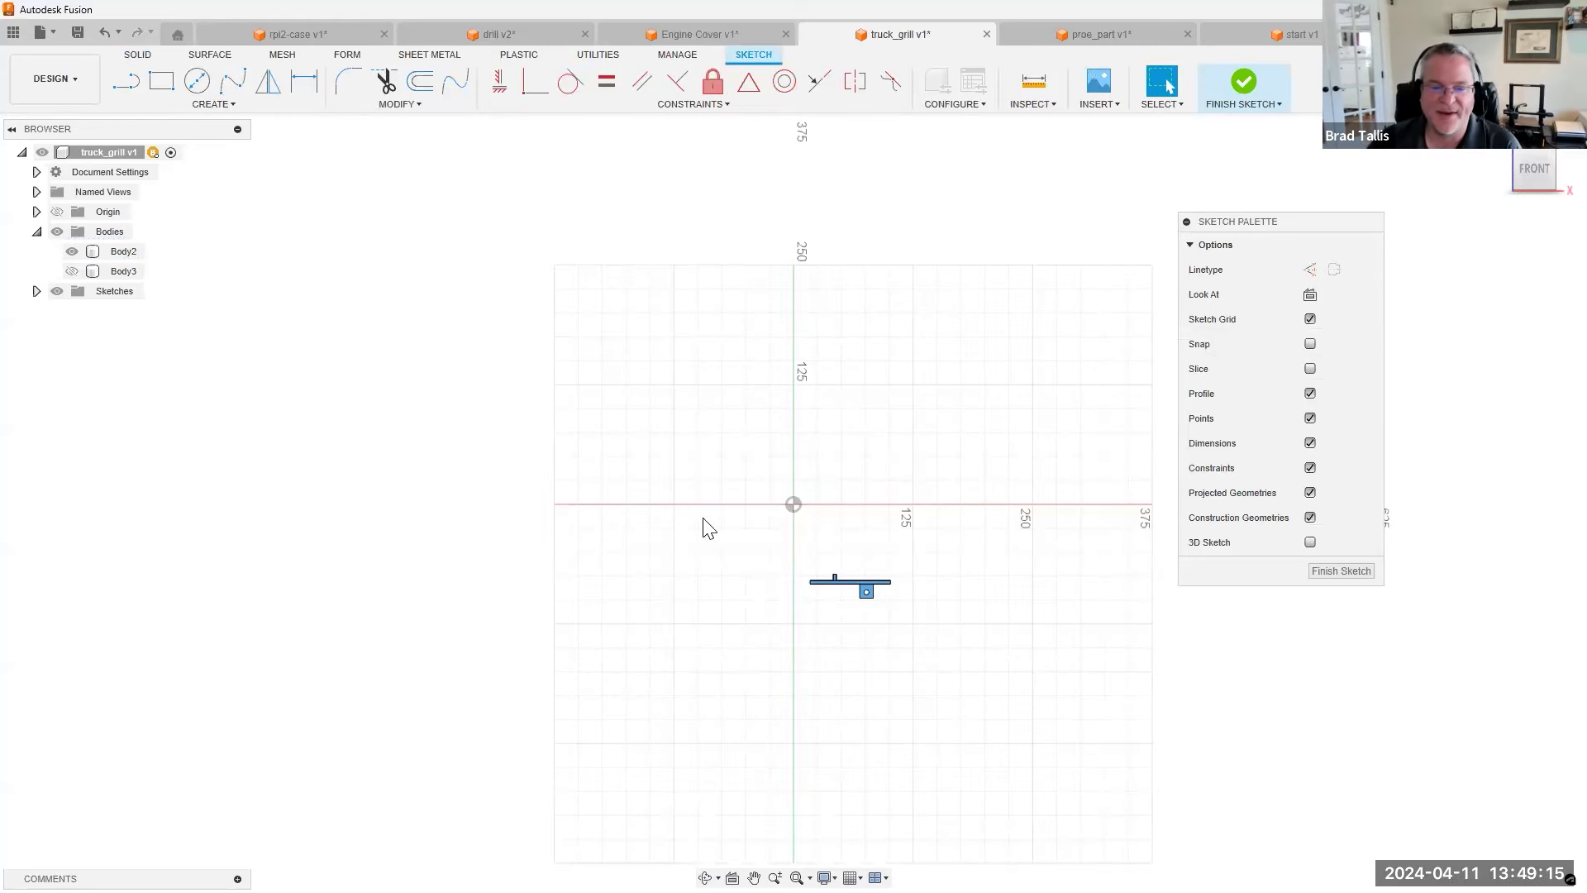
pyautogui.scroll(5, 838, 608)
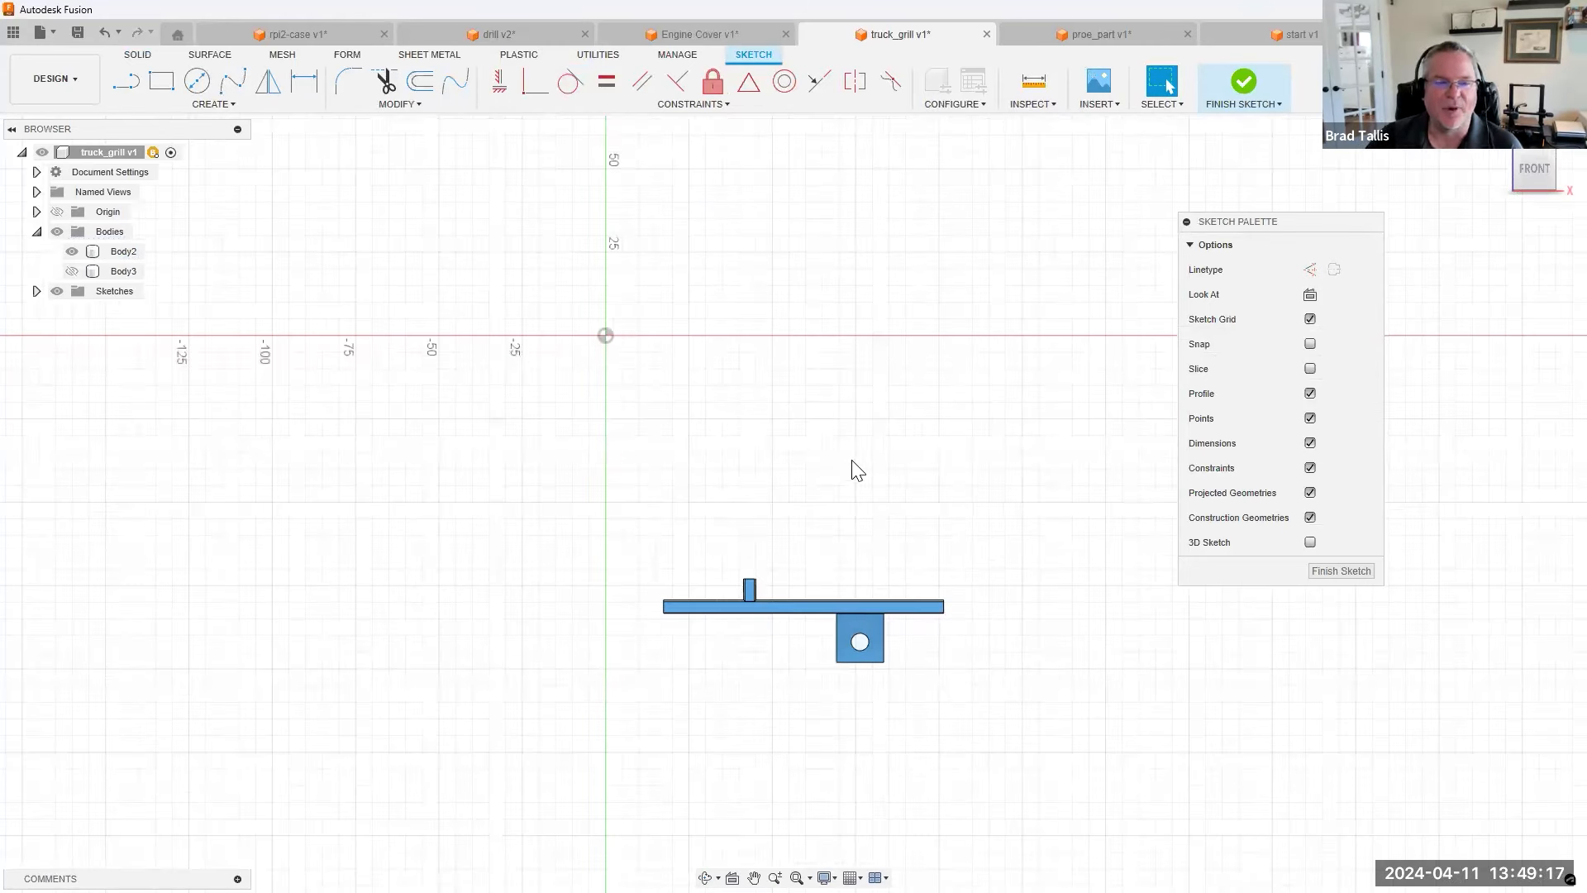
pyautogui.press('p')
pyautogui.click(860, 635)
pyautogui.scroll(3, 749, 595)
pyautogui.click(748, 602)
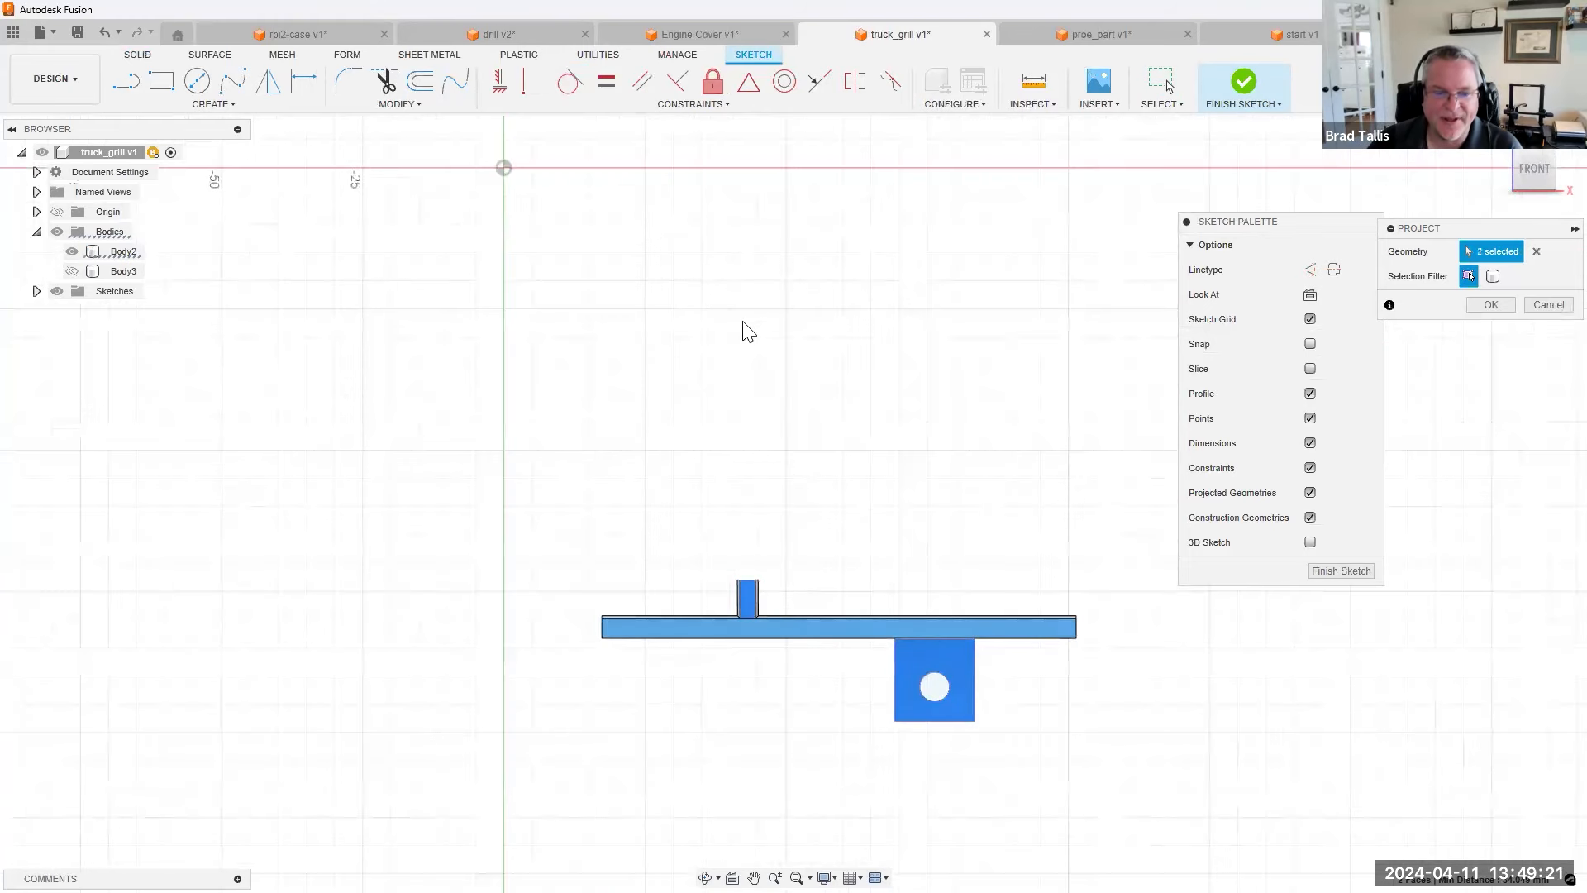
# Step: Draw construction lines up from the tab's bottom-edge midpoint and horizontally across to a point above the rib stub, and finish the sketch
pyautogui.click(126, 81)
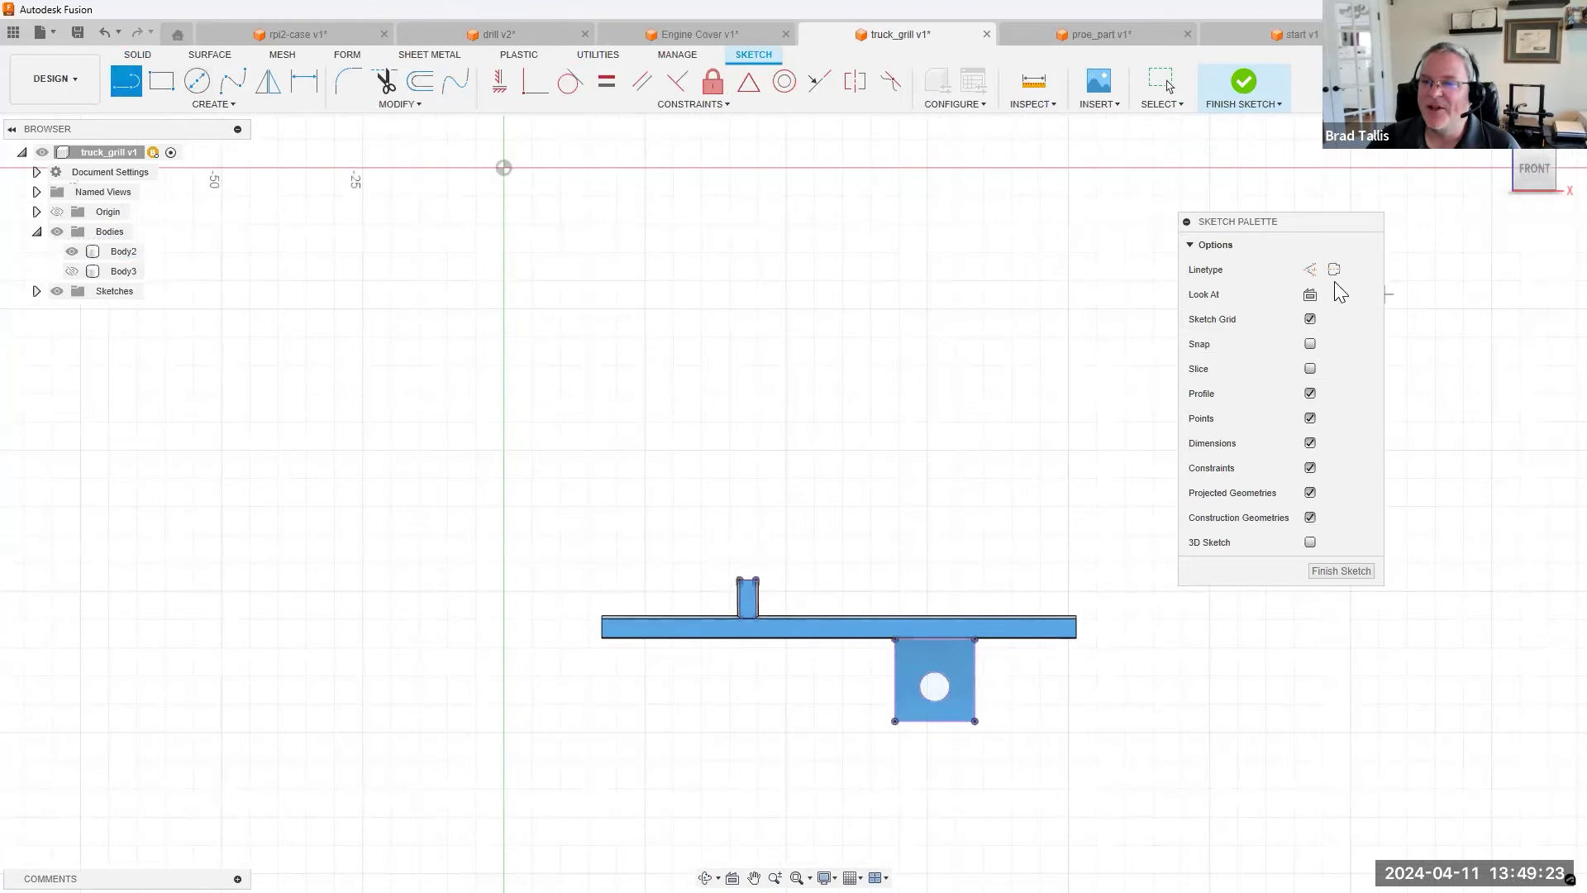
pyautogui.click(1307, 270)
pyautogui.scroll(3, 991, 592)
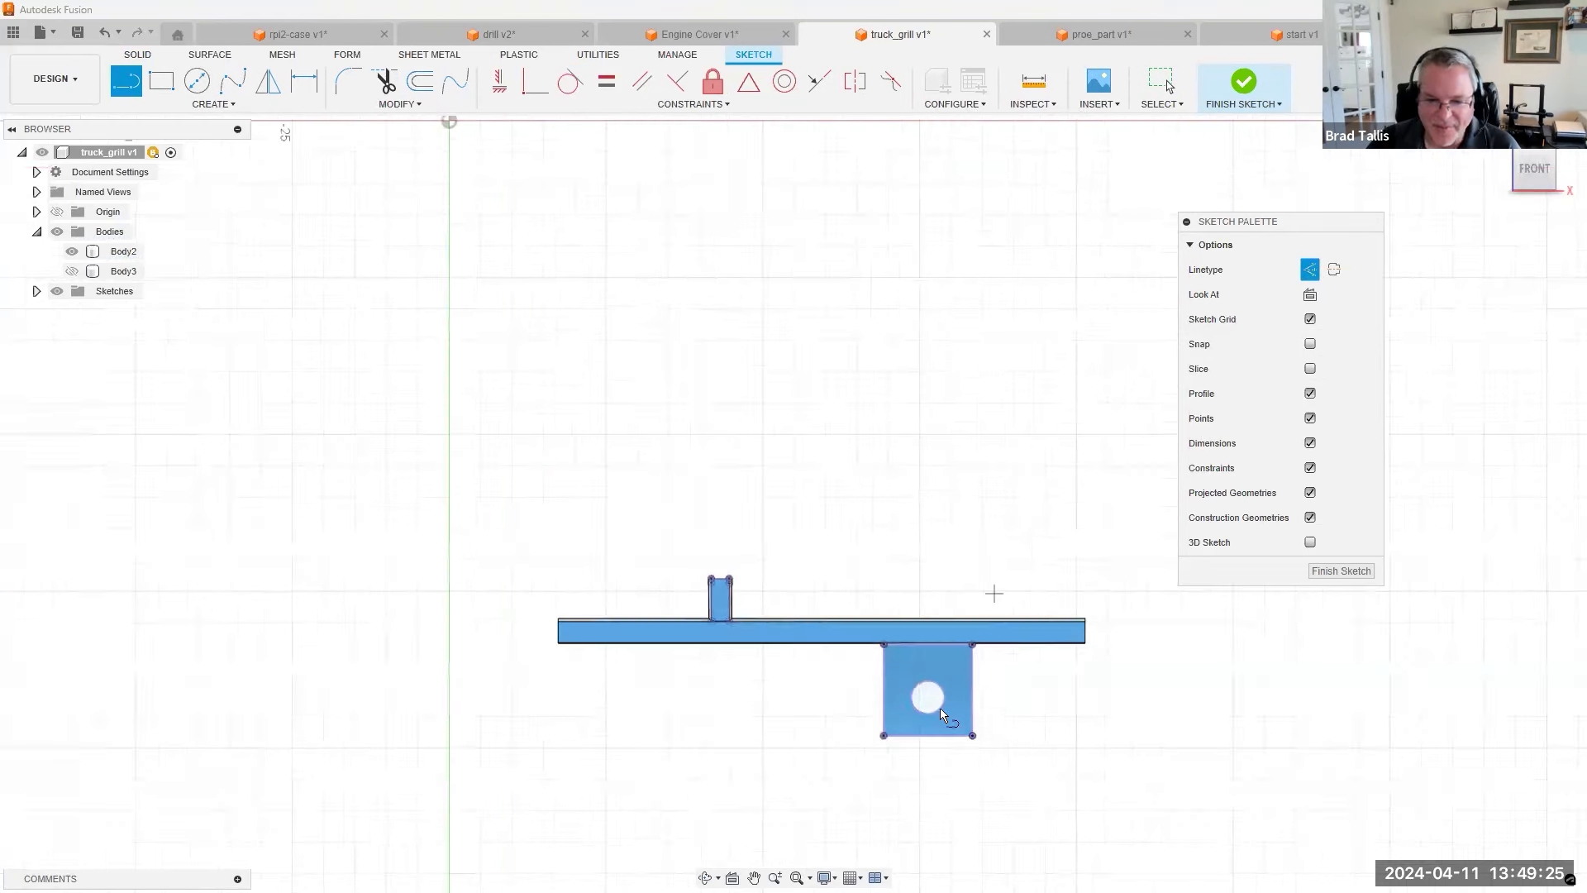
pyautogui.click(912, 767)
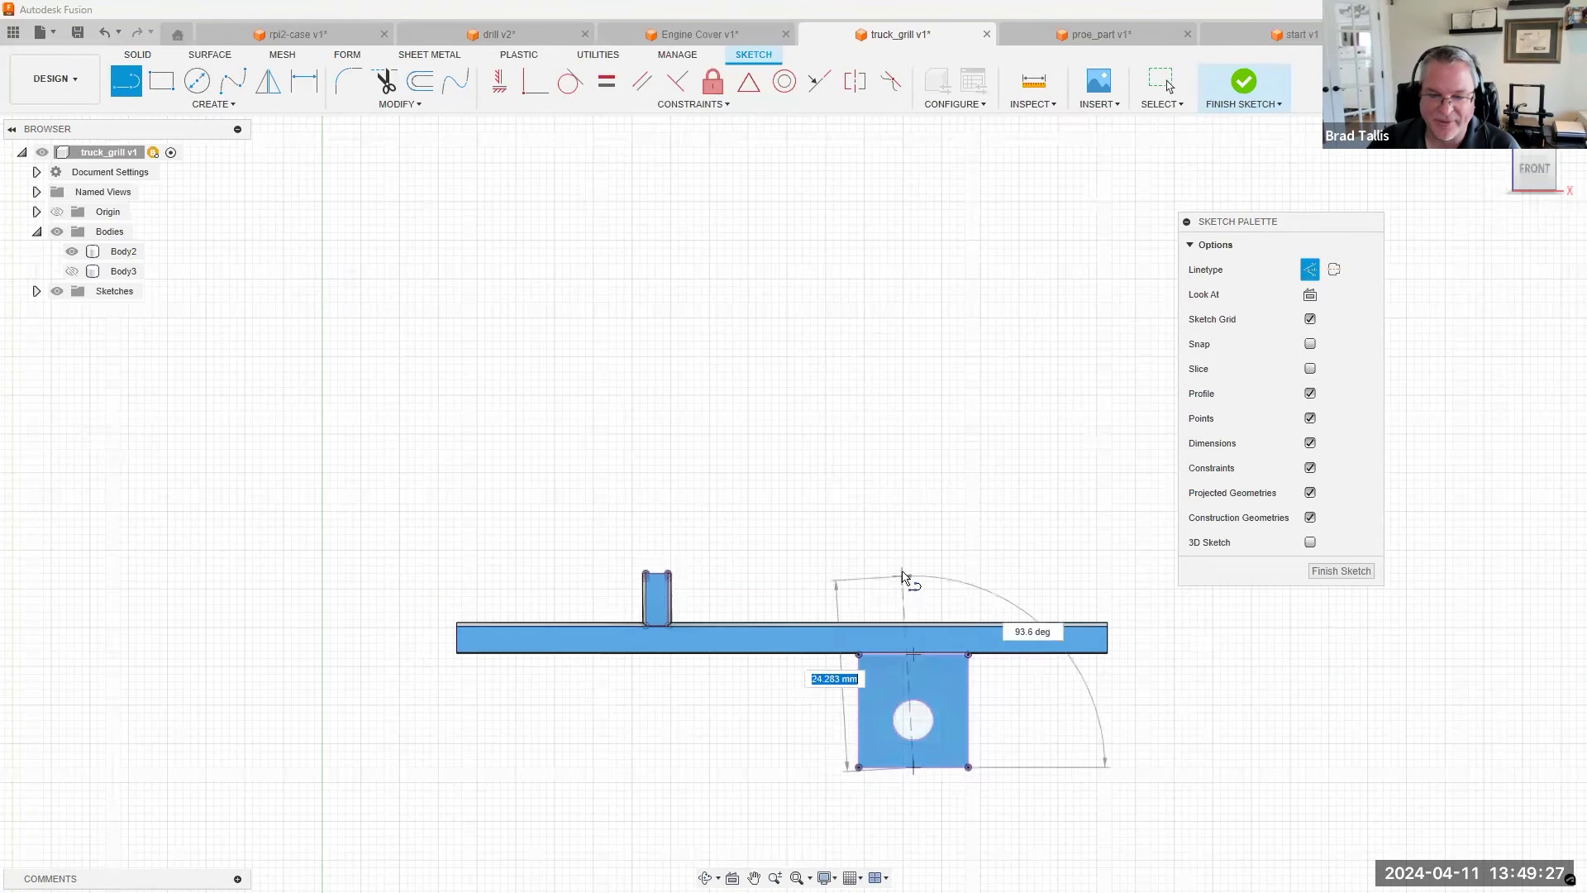
pyautogui.click(912, 491)
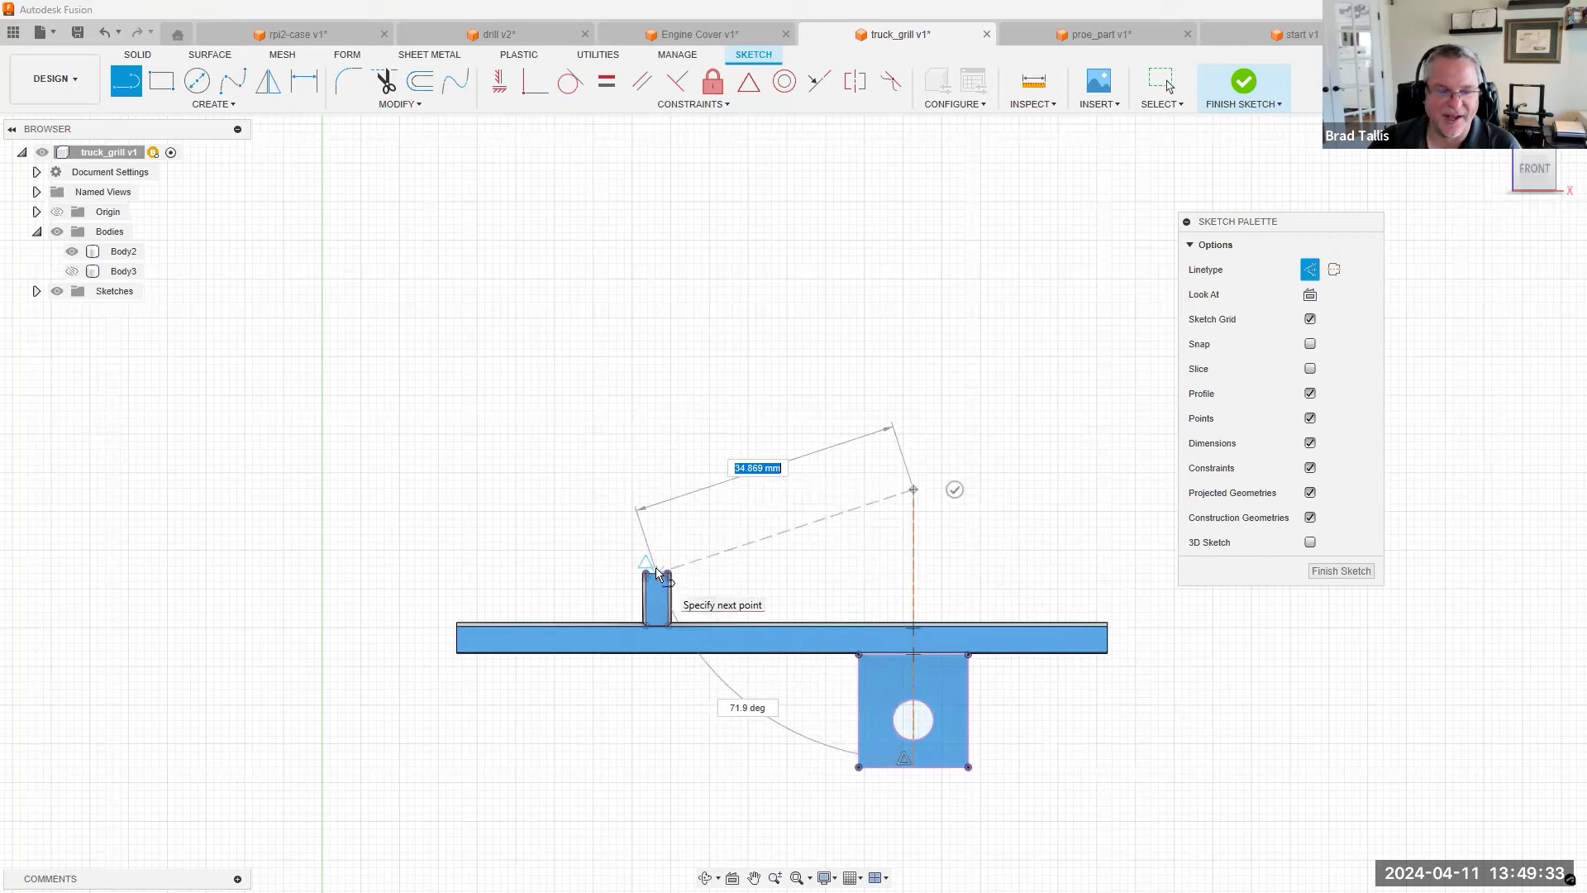
pyautogui.click(658, 493)
pyautogui.press('Escape')
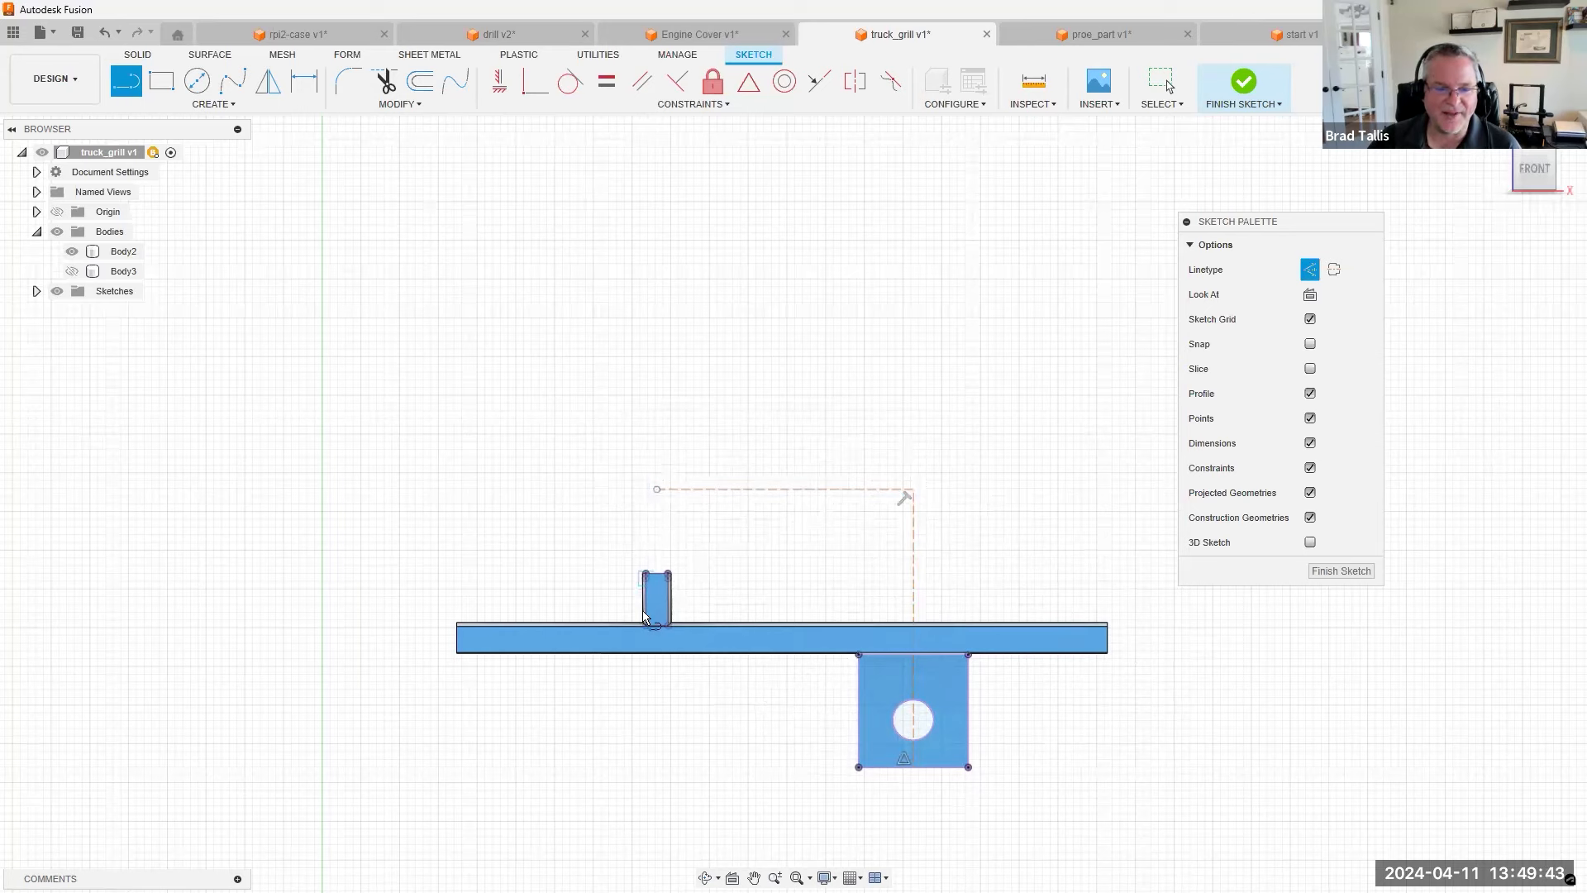
pyautogui.click(1333, 572)
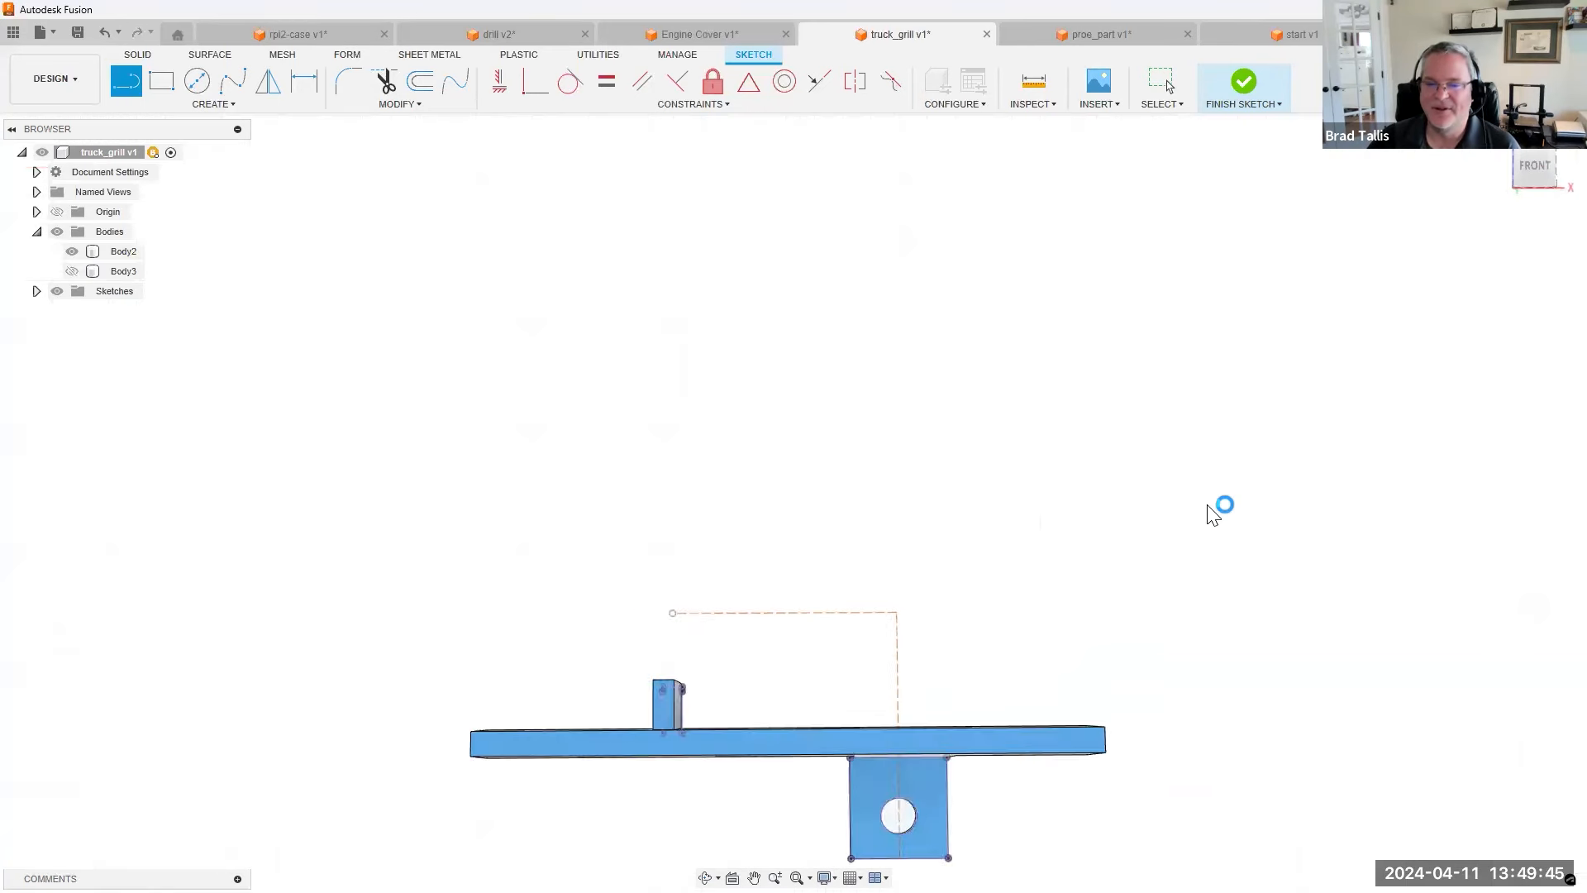
# Step: Move the mounting tab's seven faces point to point, from the corner of the construction lines to the line's endpoint above the rib stub
pyautogui.click(578, 88)
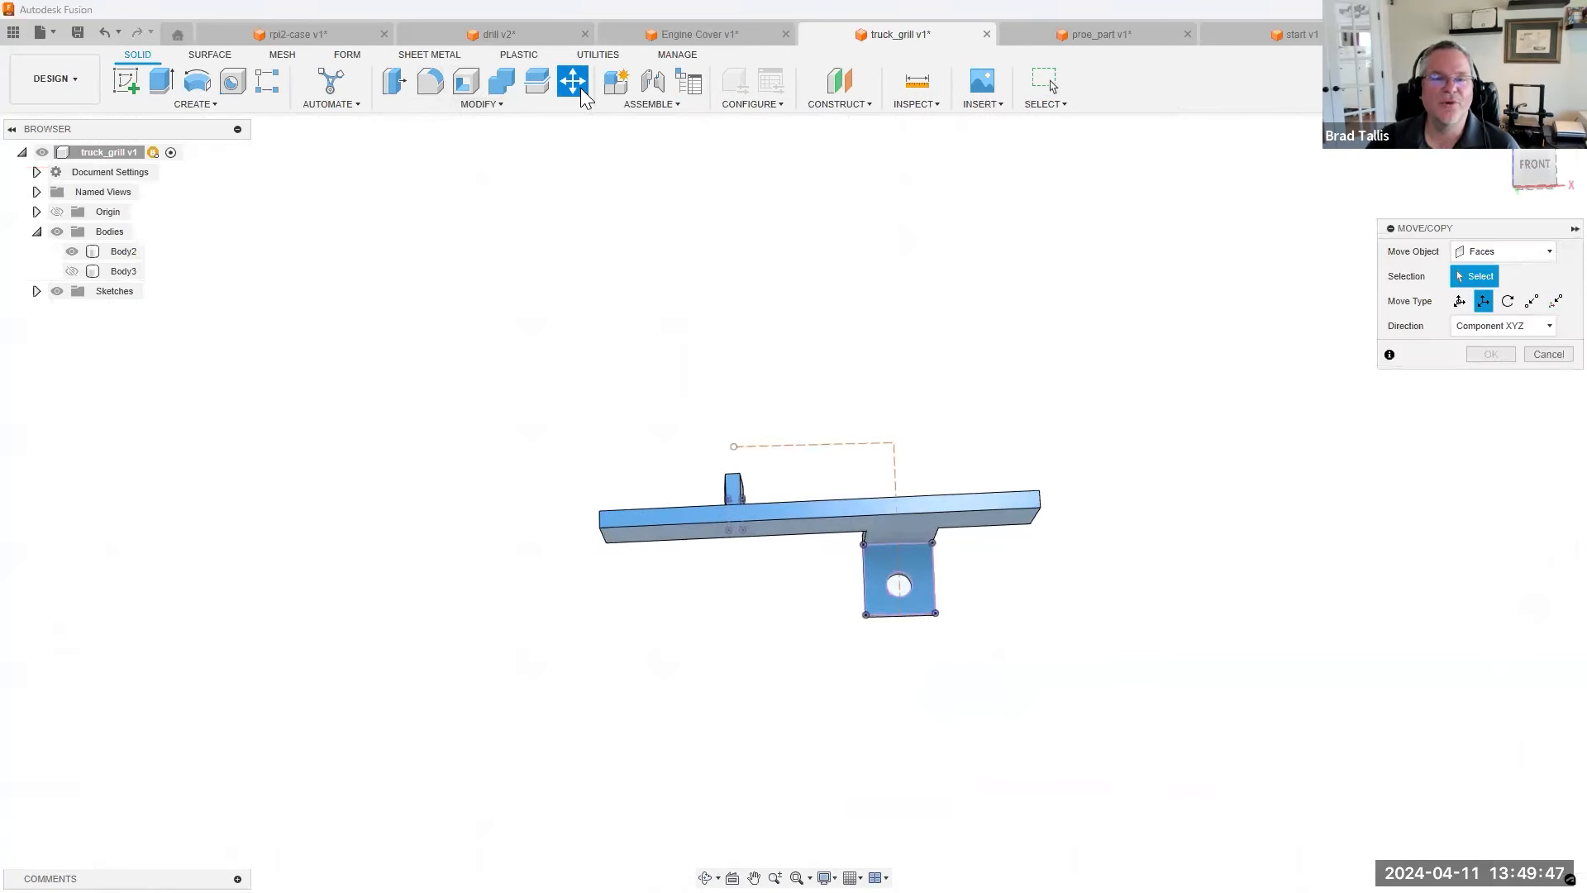
pyautogui.moveTo(955, 634); pyautogui.dragTo(992, 673)
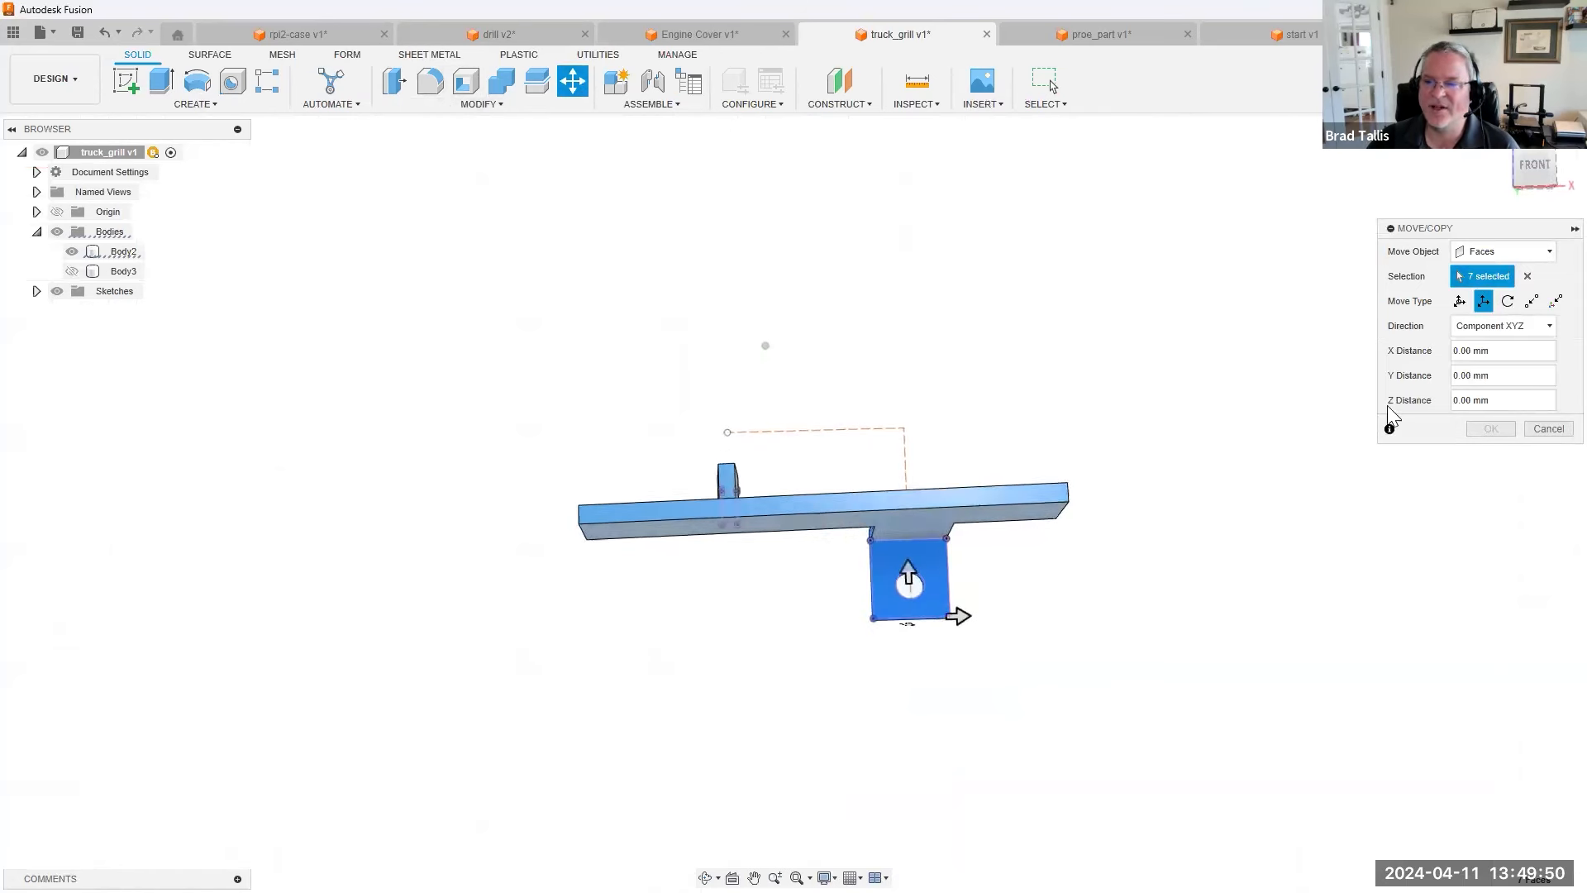
pyautogui.click(1532, 300)
pyautogui.click(905, 444)
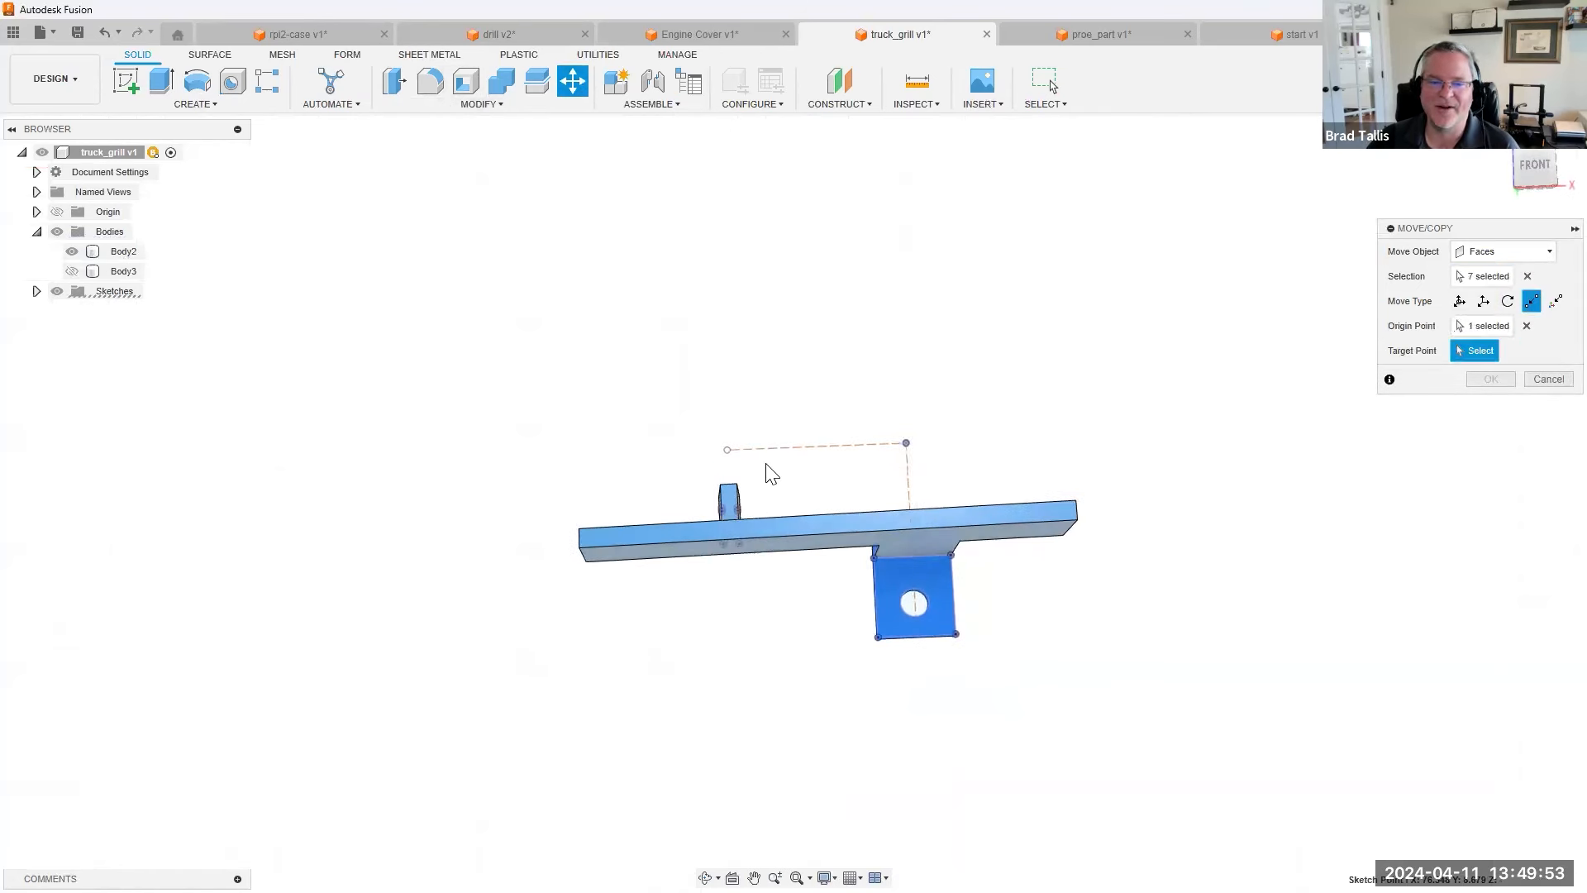
pyautogui.click(727, 450)
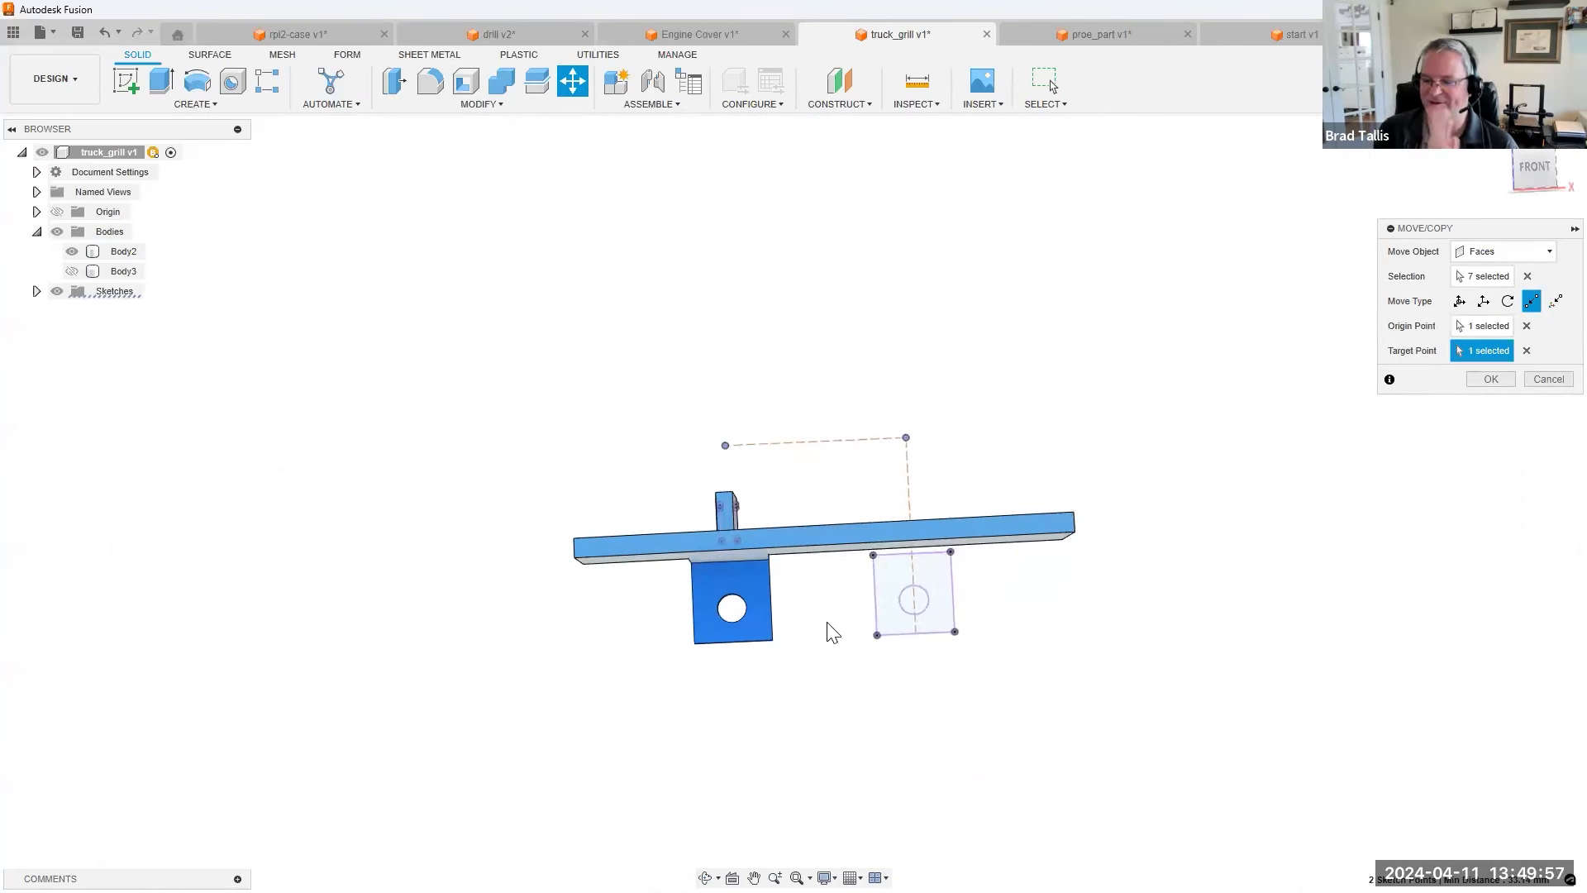
pyautogui.keyDown('shift'); pyautogui.moveTo(831, 632); pyautogui.dragTo(727, 475, button='middle'); pyautogui.keyUp('shift')
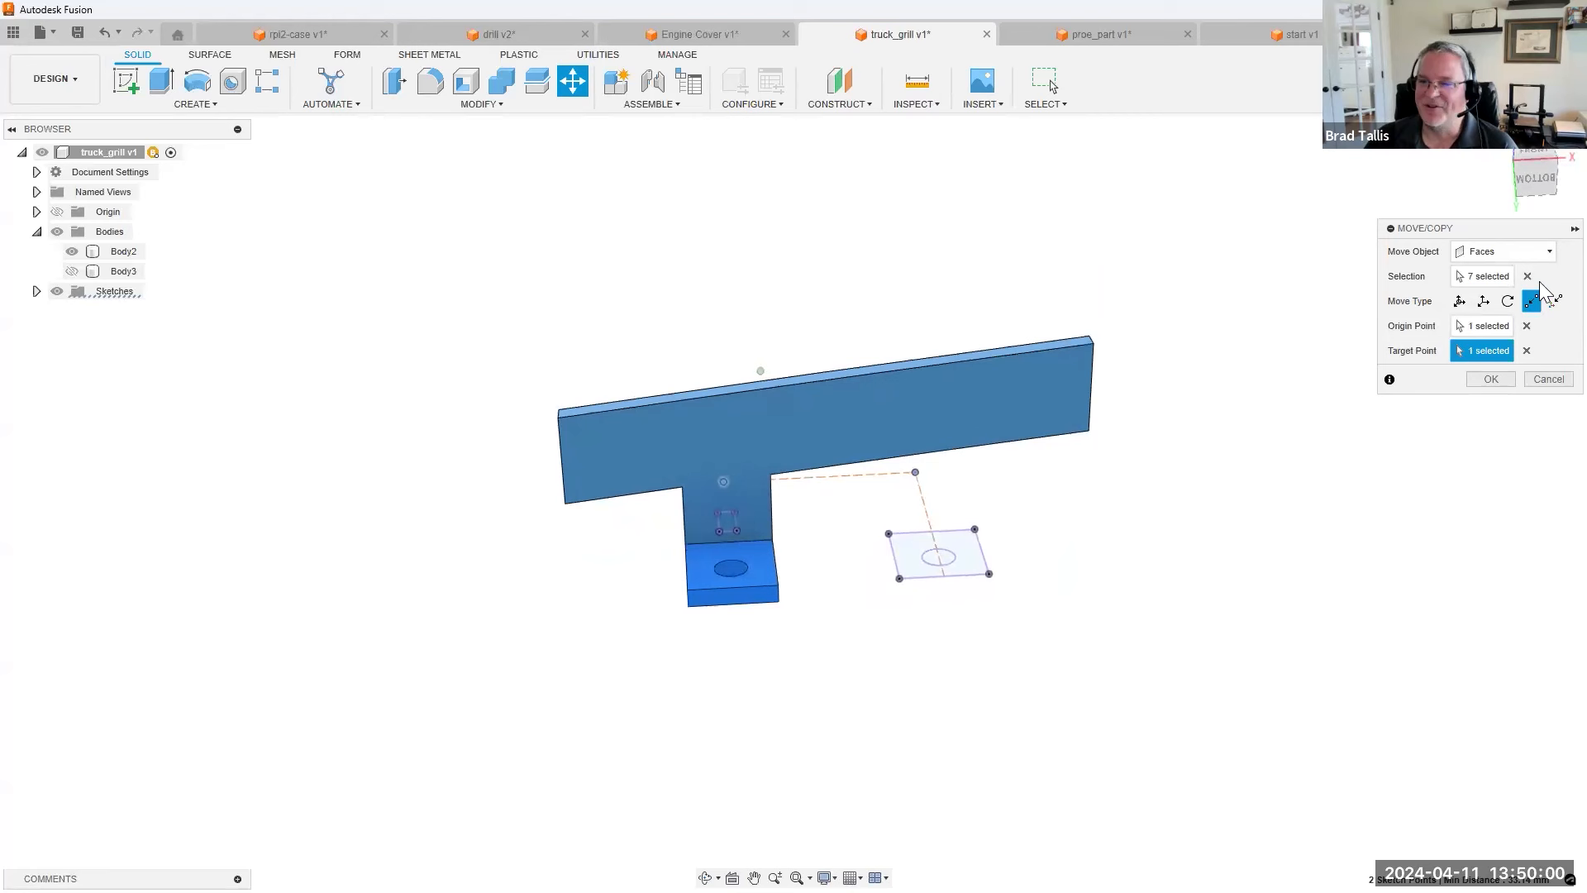
# Step: Try to translate the relocated tab's faces about 2.699 mm along X and cancel the extra shift
pyautogui.click(1483, 301)
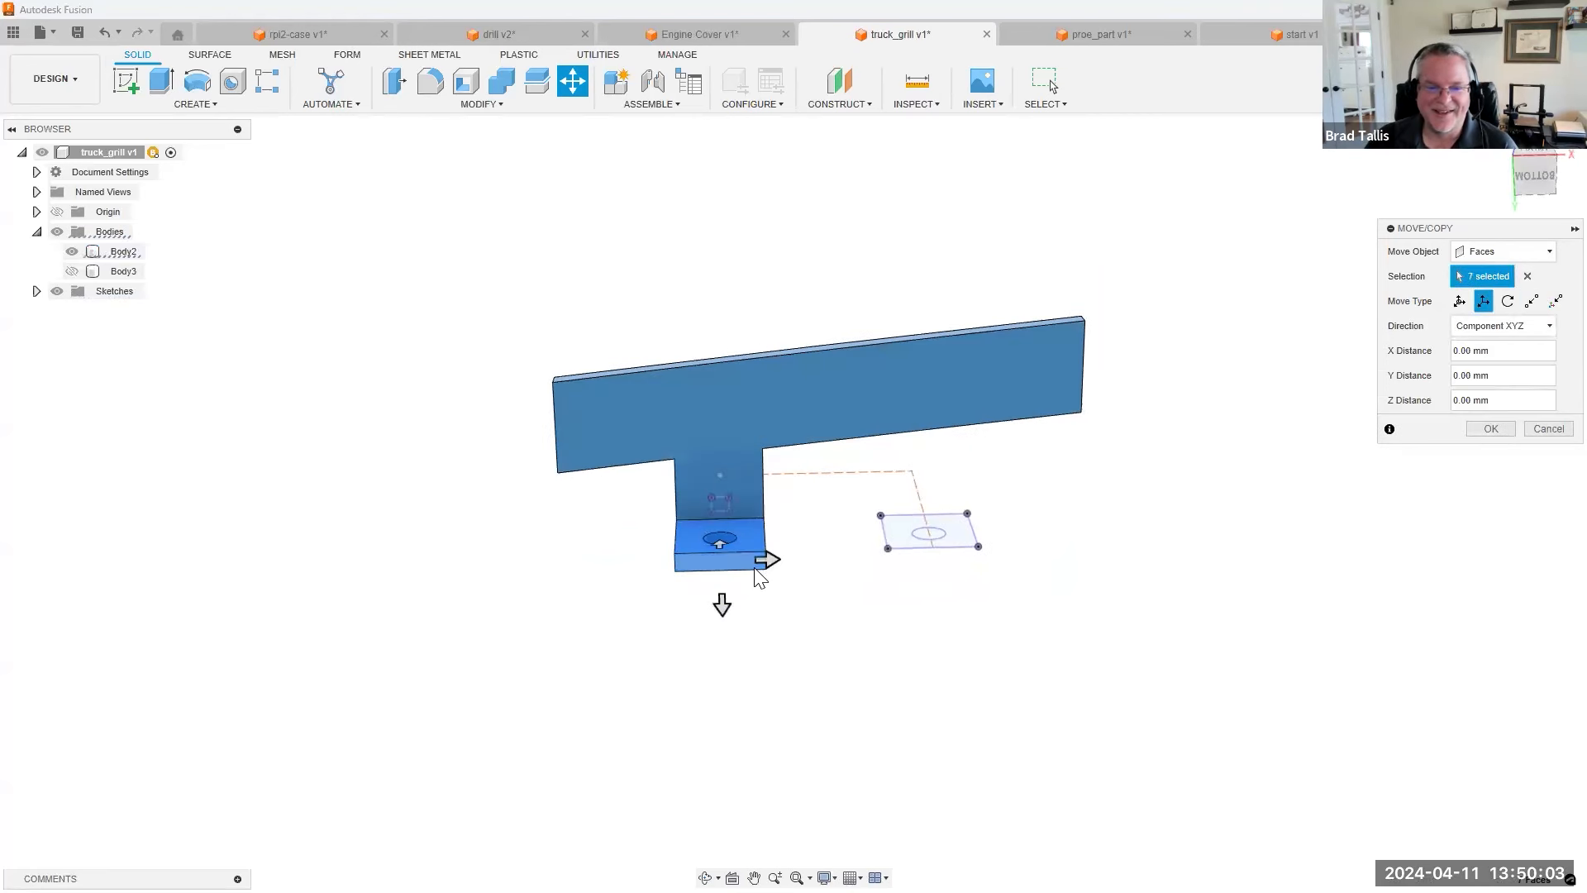
pyautogui.moveTo(767, 559); pyautogui.dragTo(808, 559)
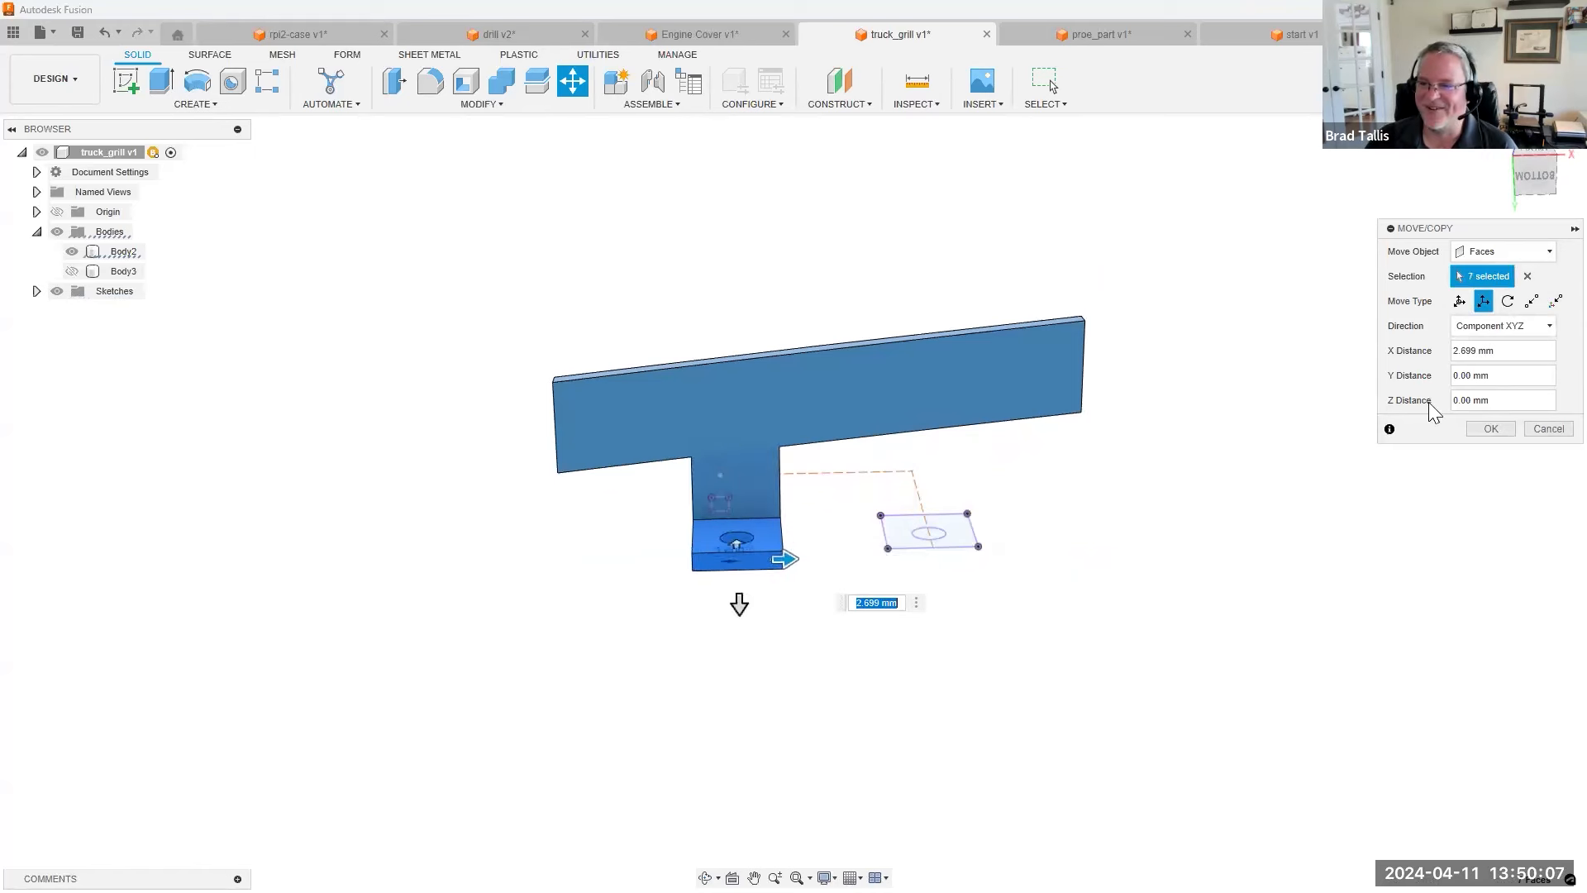
pyautogui.click(1550, 439)
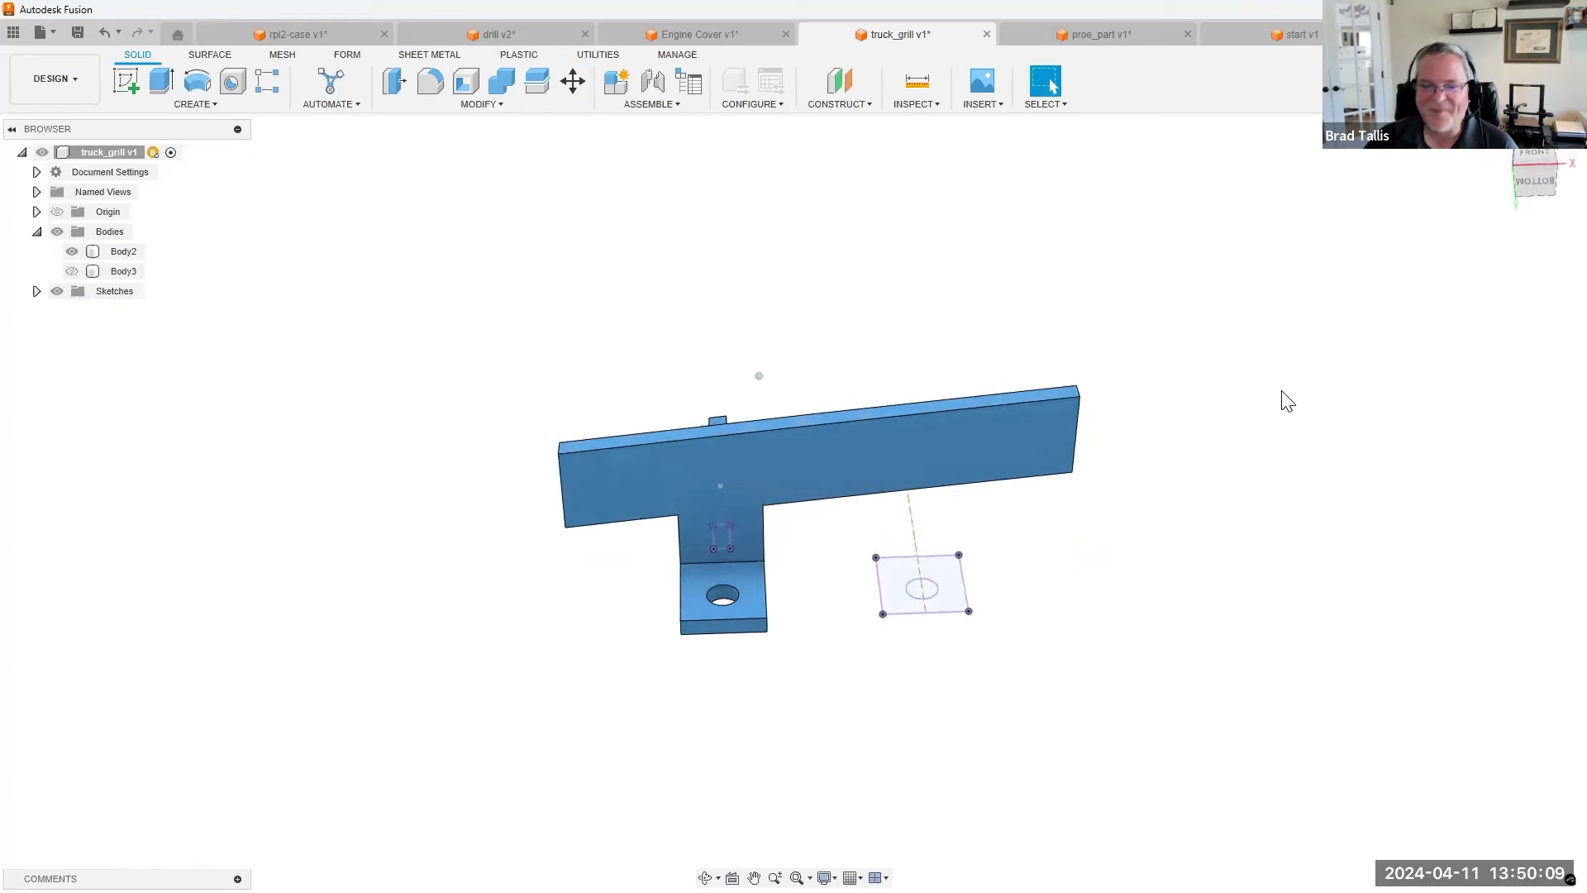
# Step: Show Body3 again and view the whole grille with the mounting tab in its new position
pyautogui.click(72, 271)
pyautogui.keyDown('shift'); pyautogui.moveTo(863, 424); pyautogui.dragTo(777, 627, button='middle'); pyautogui.keyUp('shift')
pyautogui.keyDown('shift'); pyautogui.moveTo(900, 727); pyautogui.dragTo(882, 814, button='middle'); pyautogui.keyUp('shift')
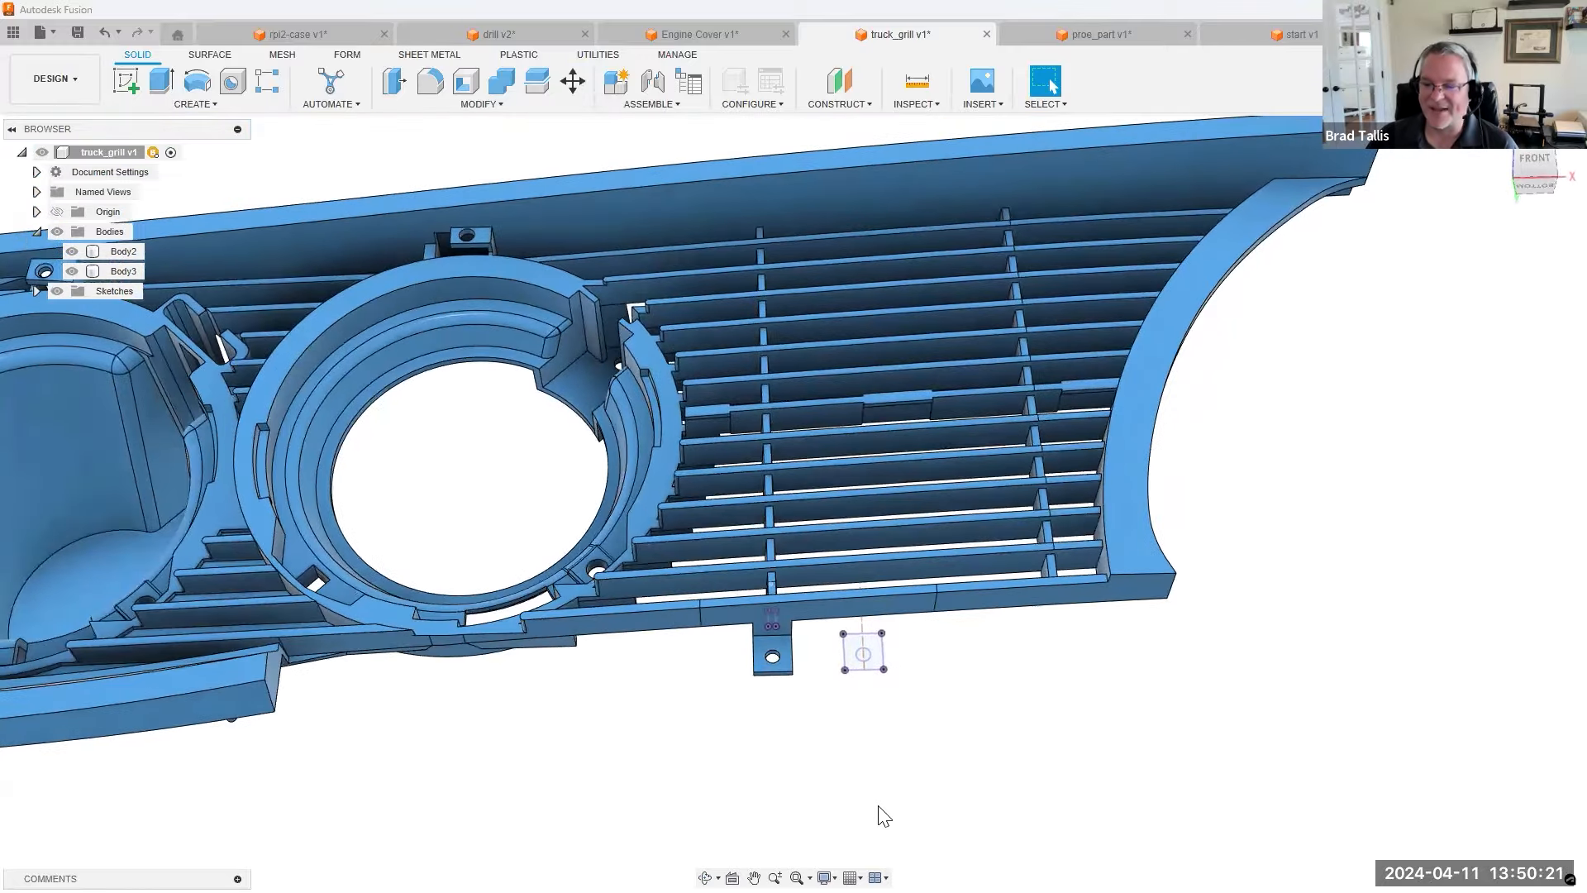
pyautogui.scroll(-3, 884, 815)
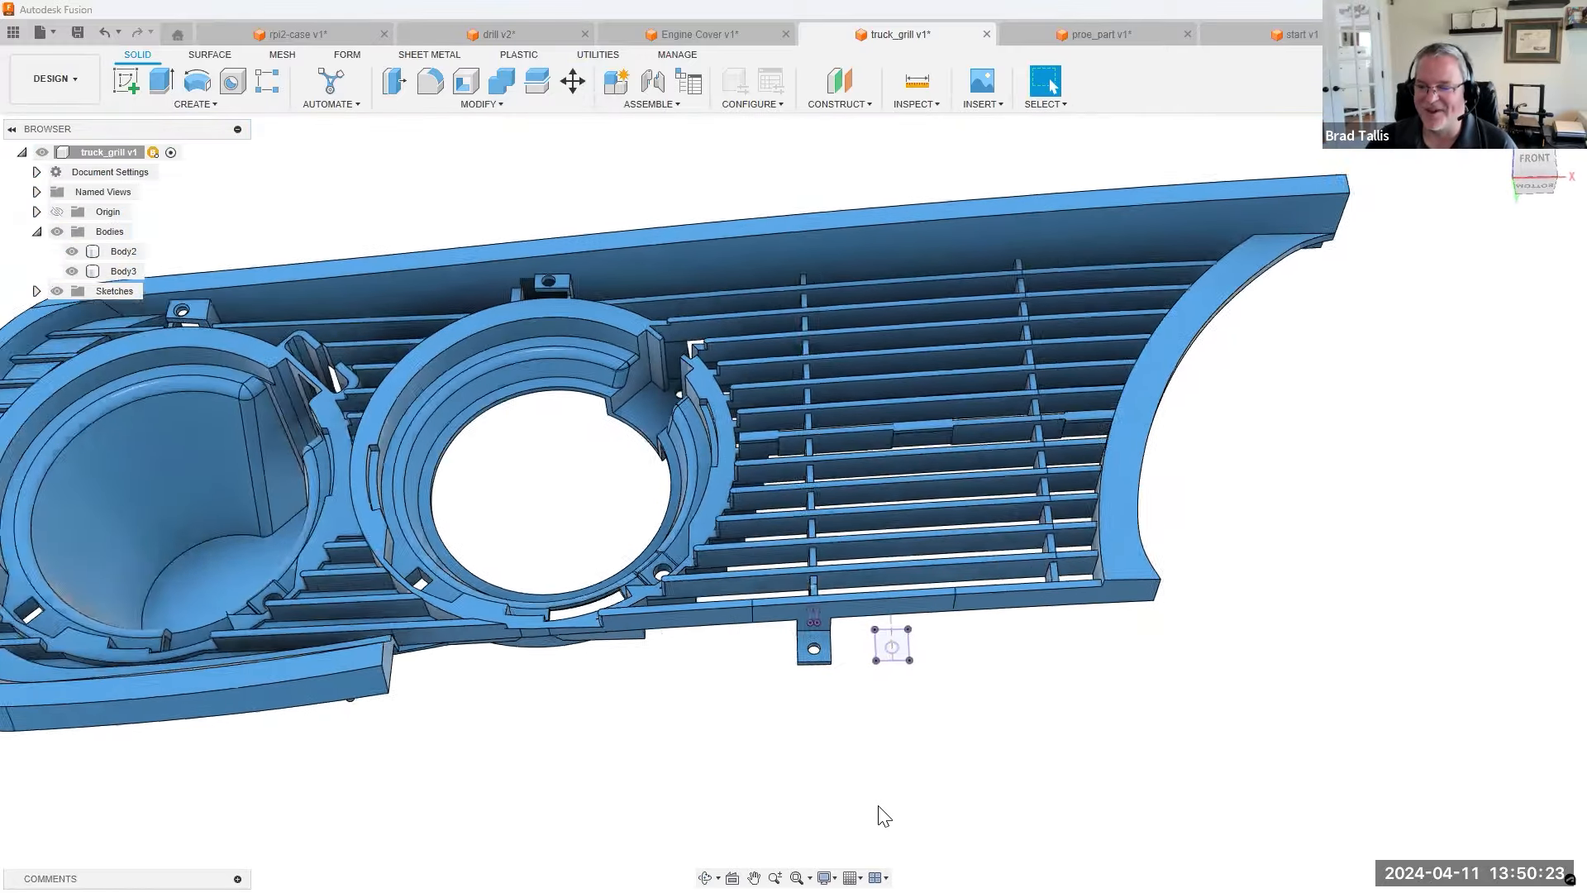
pyautogui.scroll(-1, 849, 802)
pyautogui.keyDown('shift'); pyautogui.moveTo(850, 804); pyautogui.dragTo(743, 690, button='middle'); pyautogui.keyUp('shift')
pyautogui.scroll(1, 416, 413)
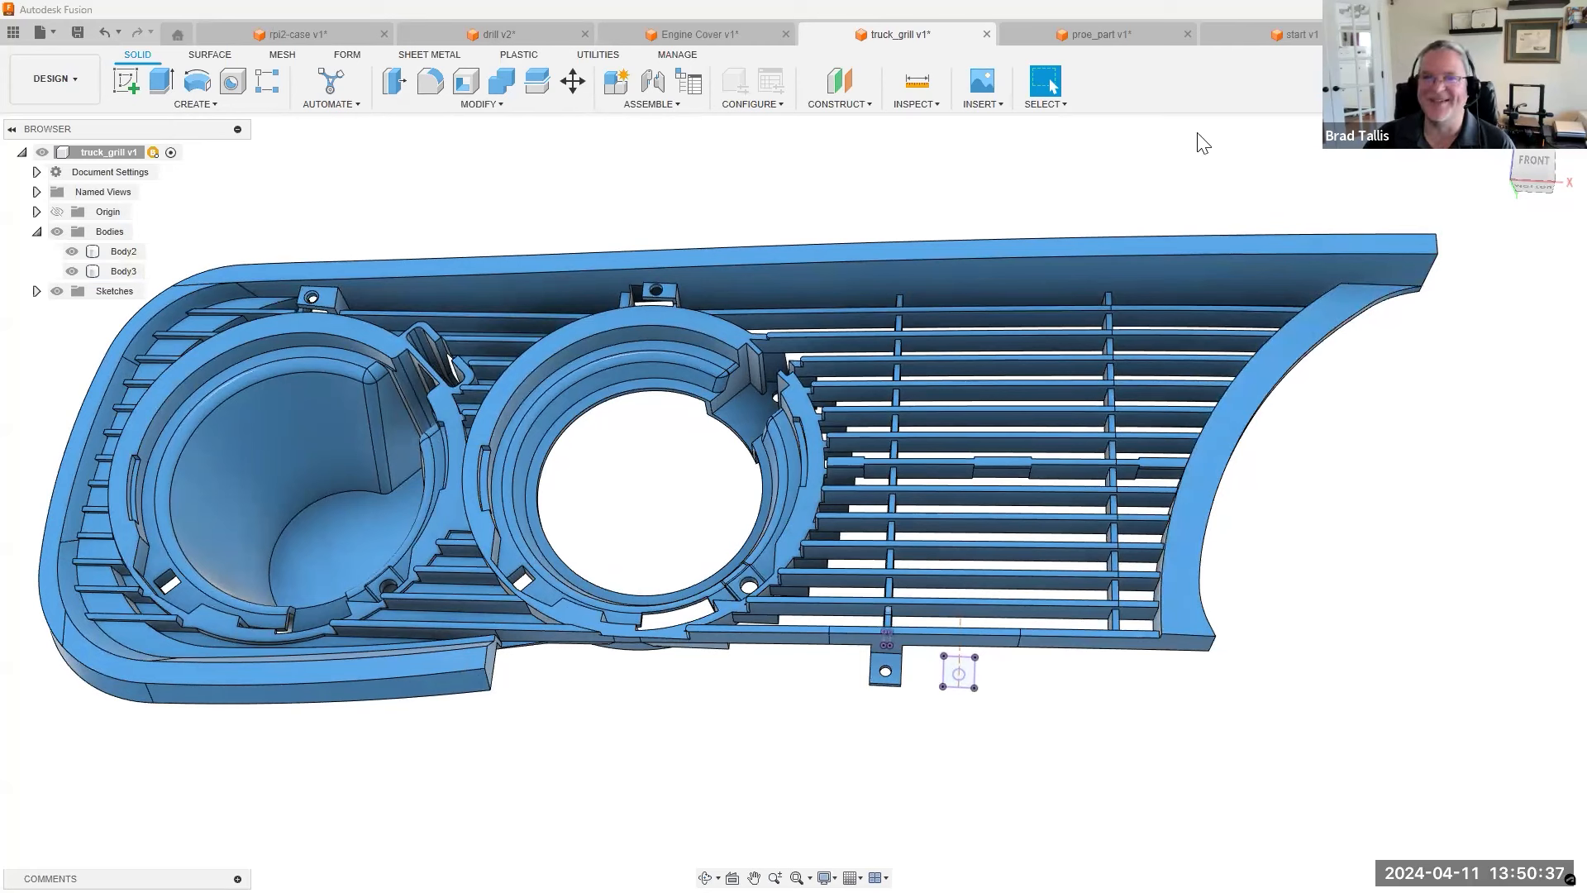
# Step: Switch to the proe_part design and examine the small fillet faces meeting in the corner of the recessed pocket
pyautogui.click(1112, 30)
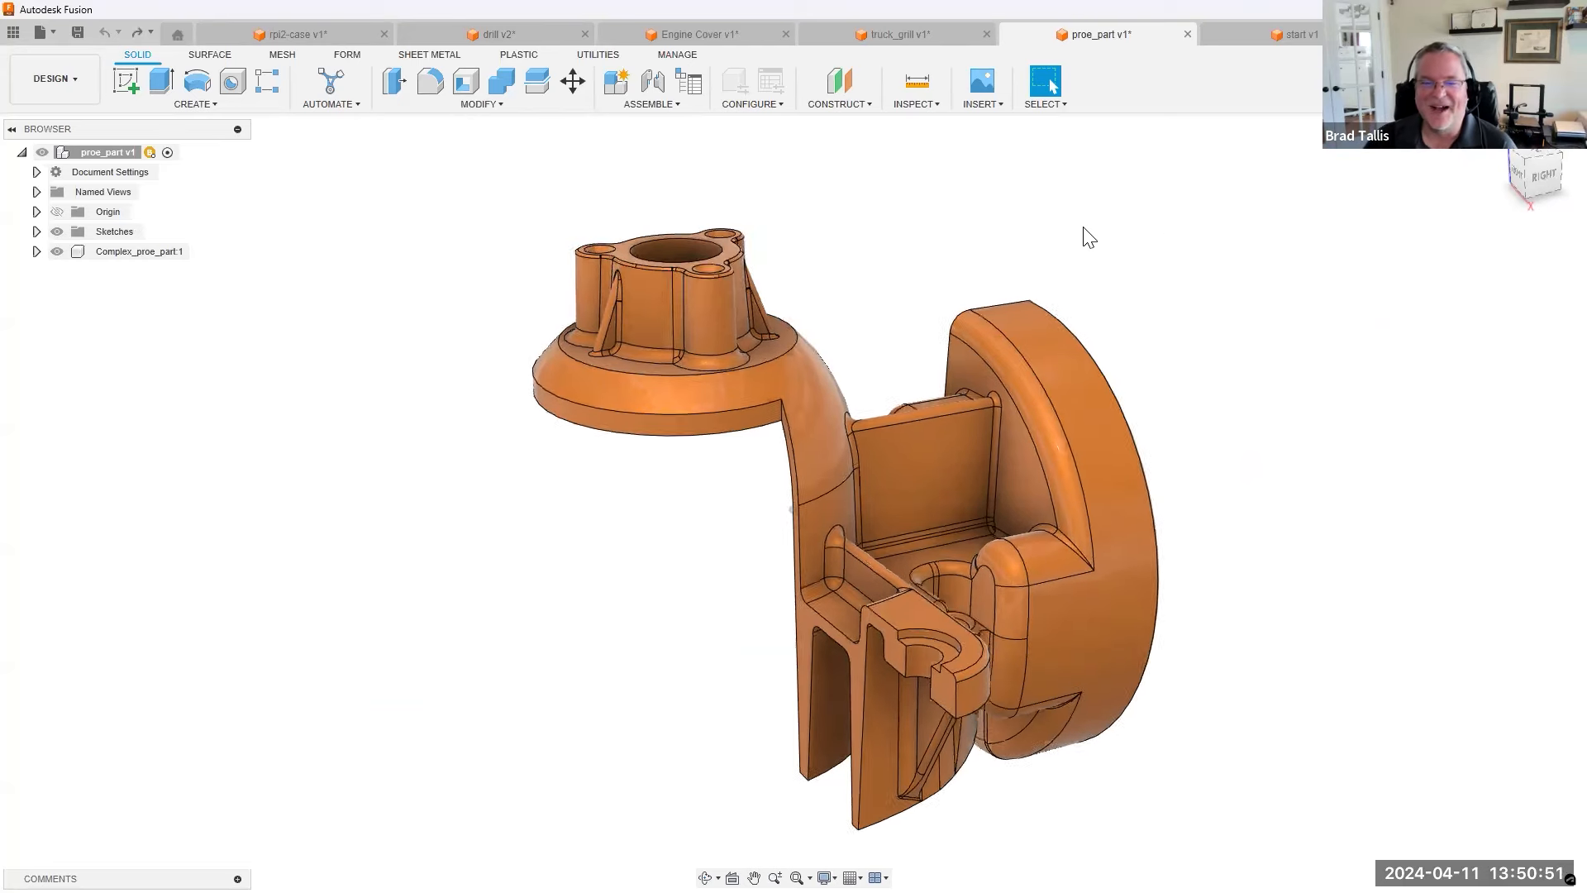
pyautogui.scroll(3, 864, 210)
pyautogui.moveTo(1313, 576); pyautogui.dragTo(1300, 535, button='middle')
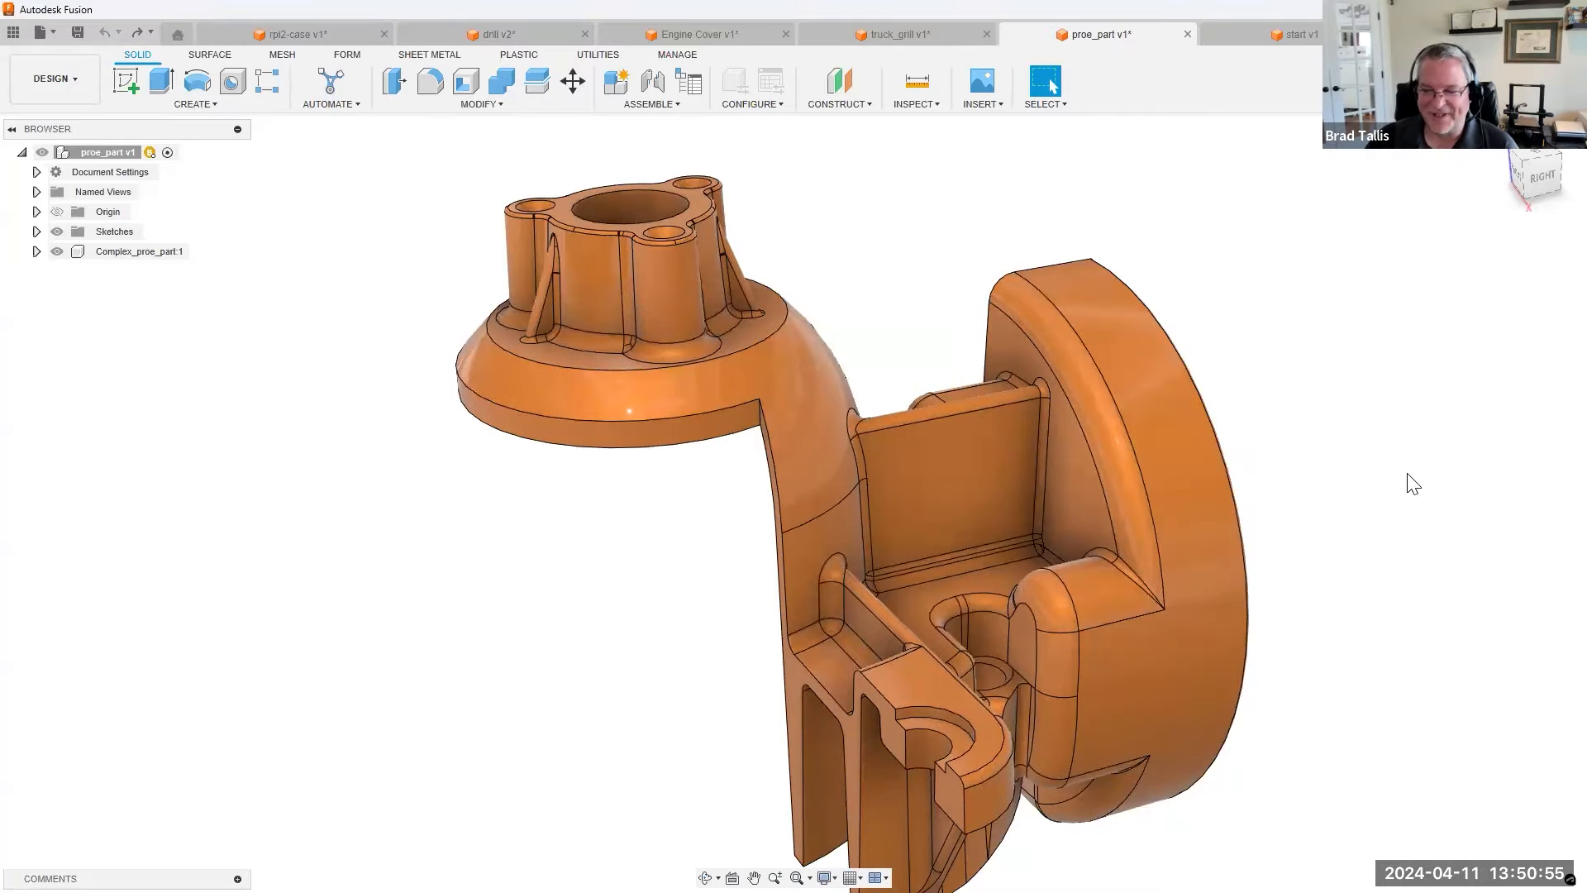
pyautogui.scroll(10, 1335, 444)
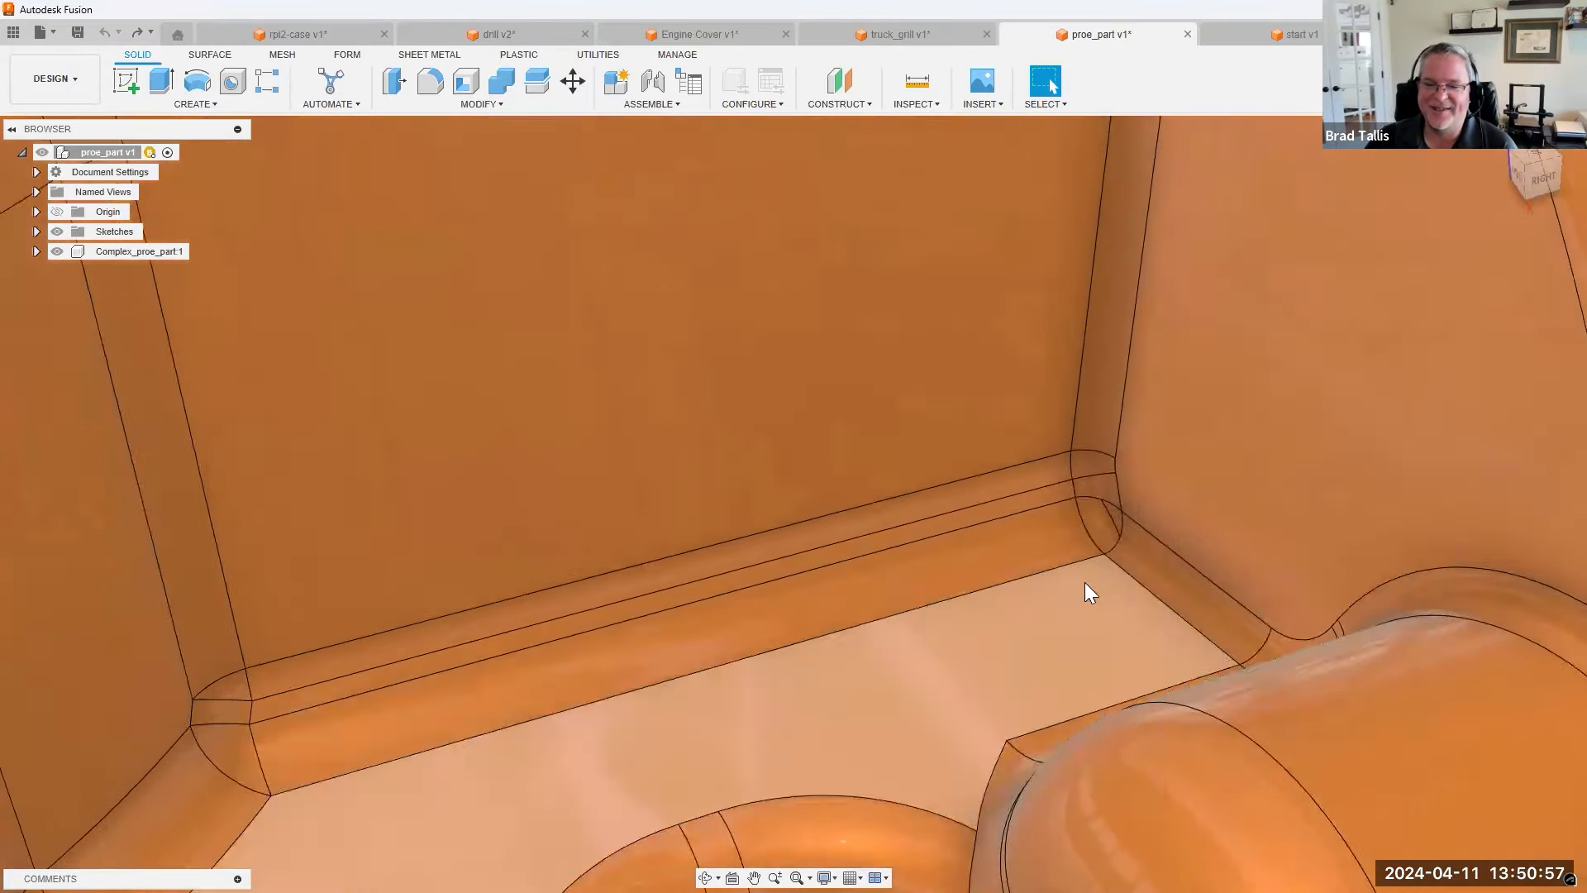
pyautogui.moveTo(1084, 582); pyautogui.dragTo(922, 544, button='middle')
pyautogui.scroll(3, 924, 529)
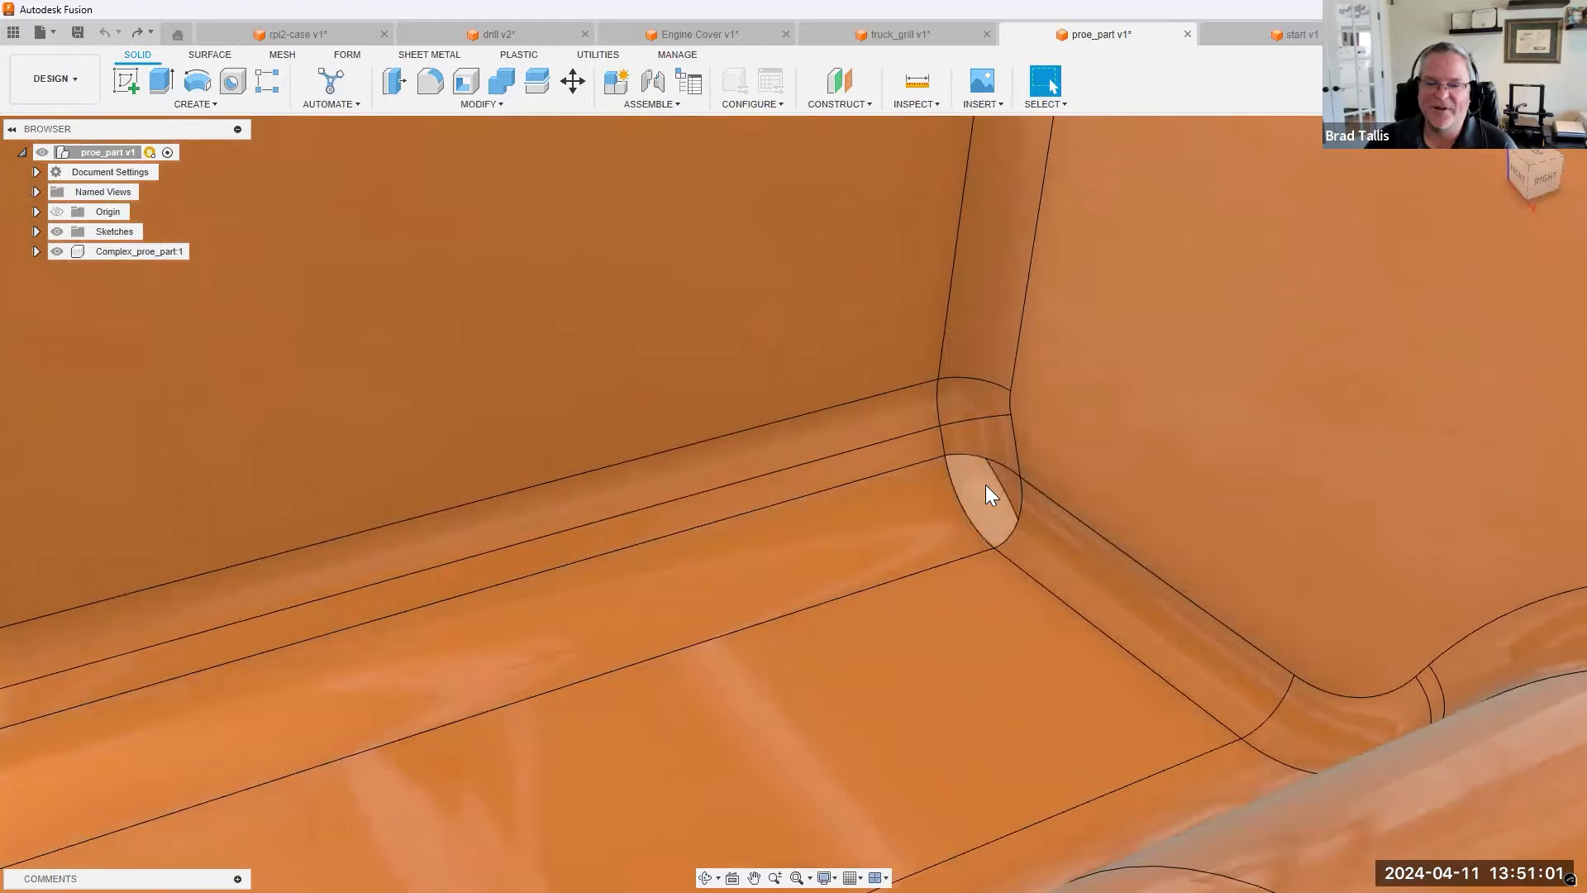
pyautogui.scroll(-5, 1004, 488)
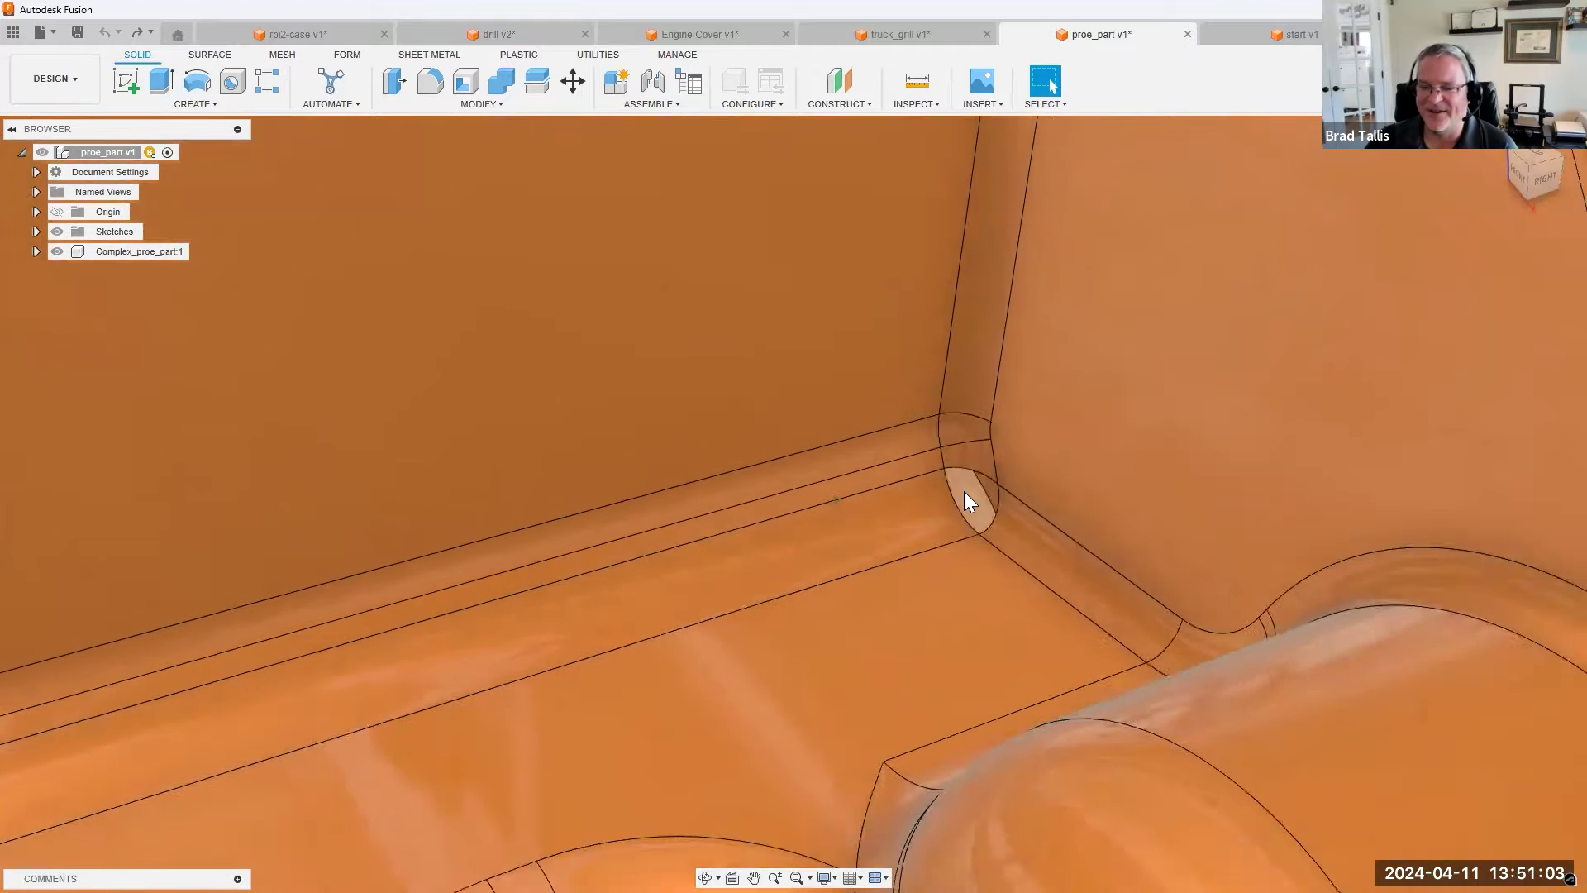
pyautogui.scroll(-10, 841, 466)
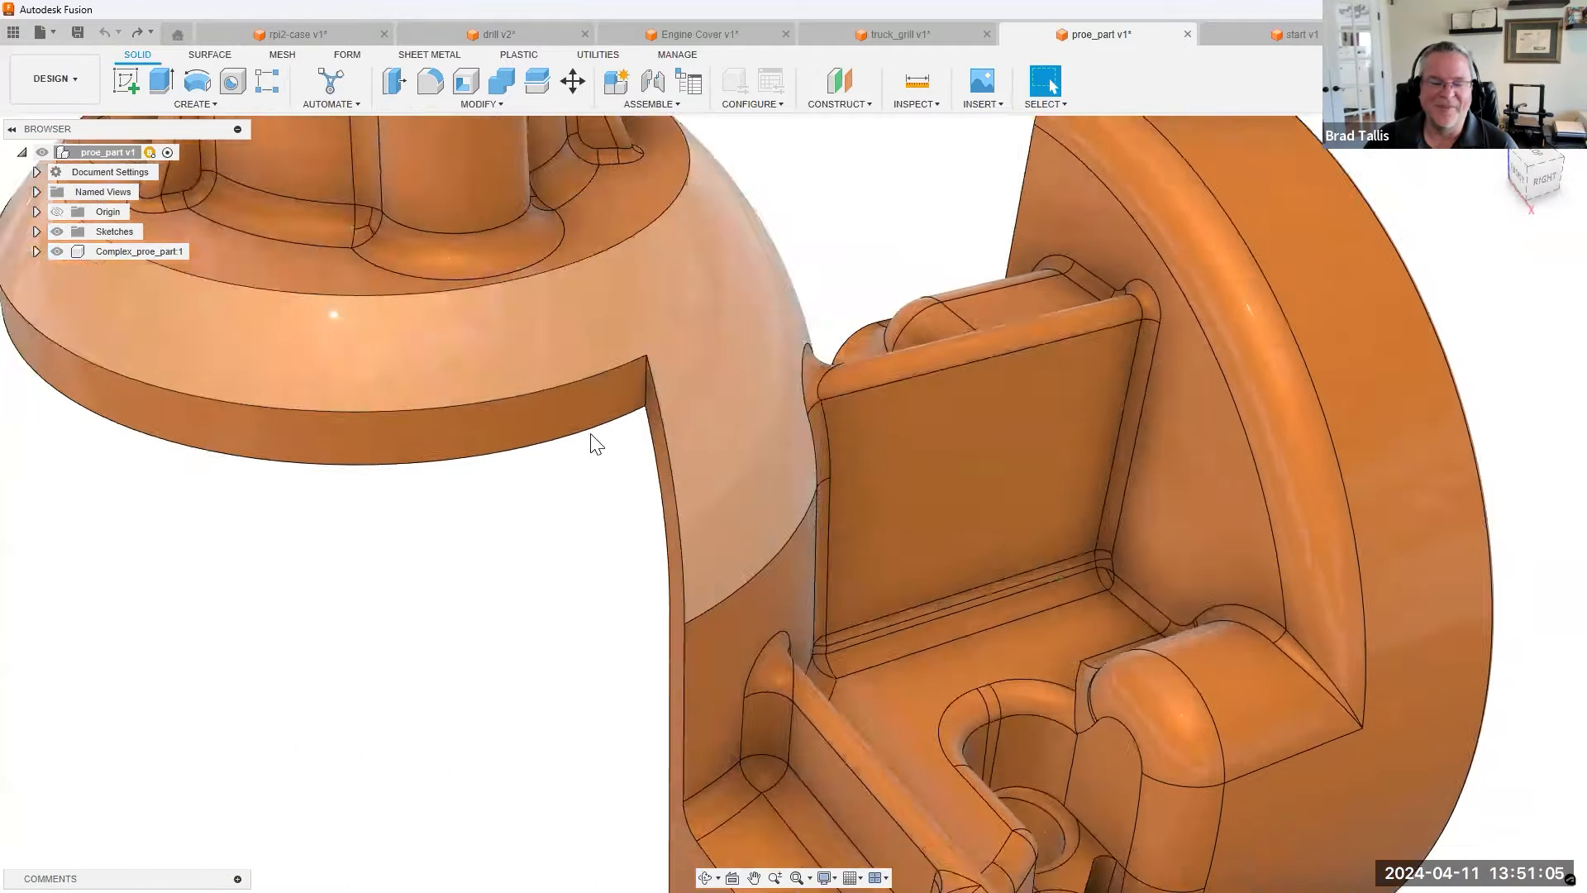
# Step: Examine the fillet faces along the three-hole boss's top rim, around its rib and at its base
pyautogui.scroll(5, 630, 489)
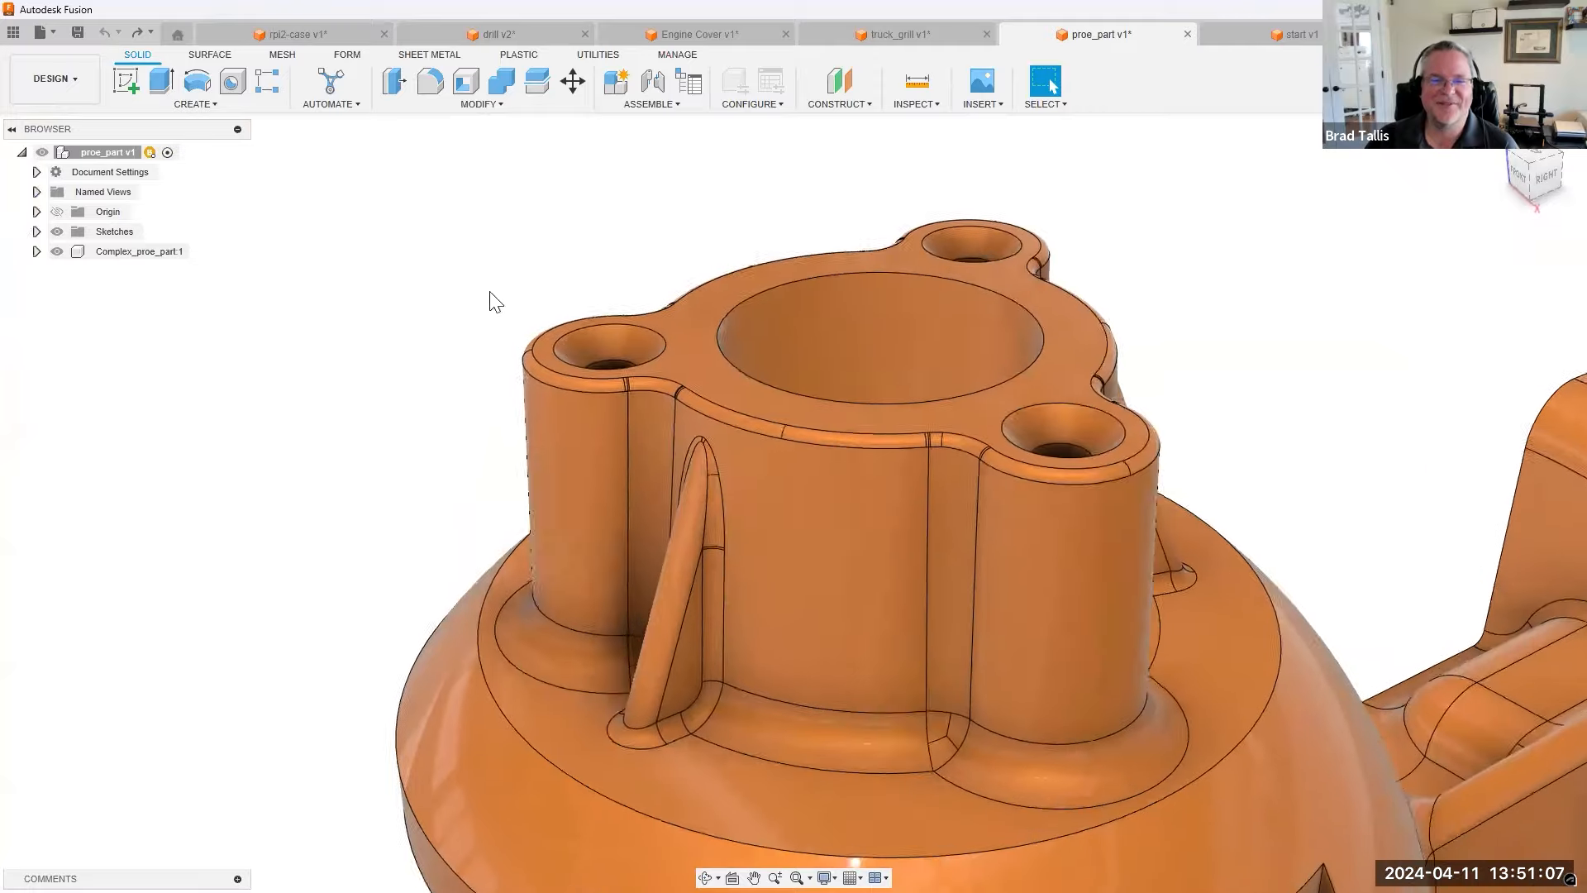
pyautogui.scroll(8, 781, 479)
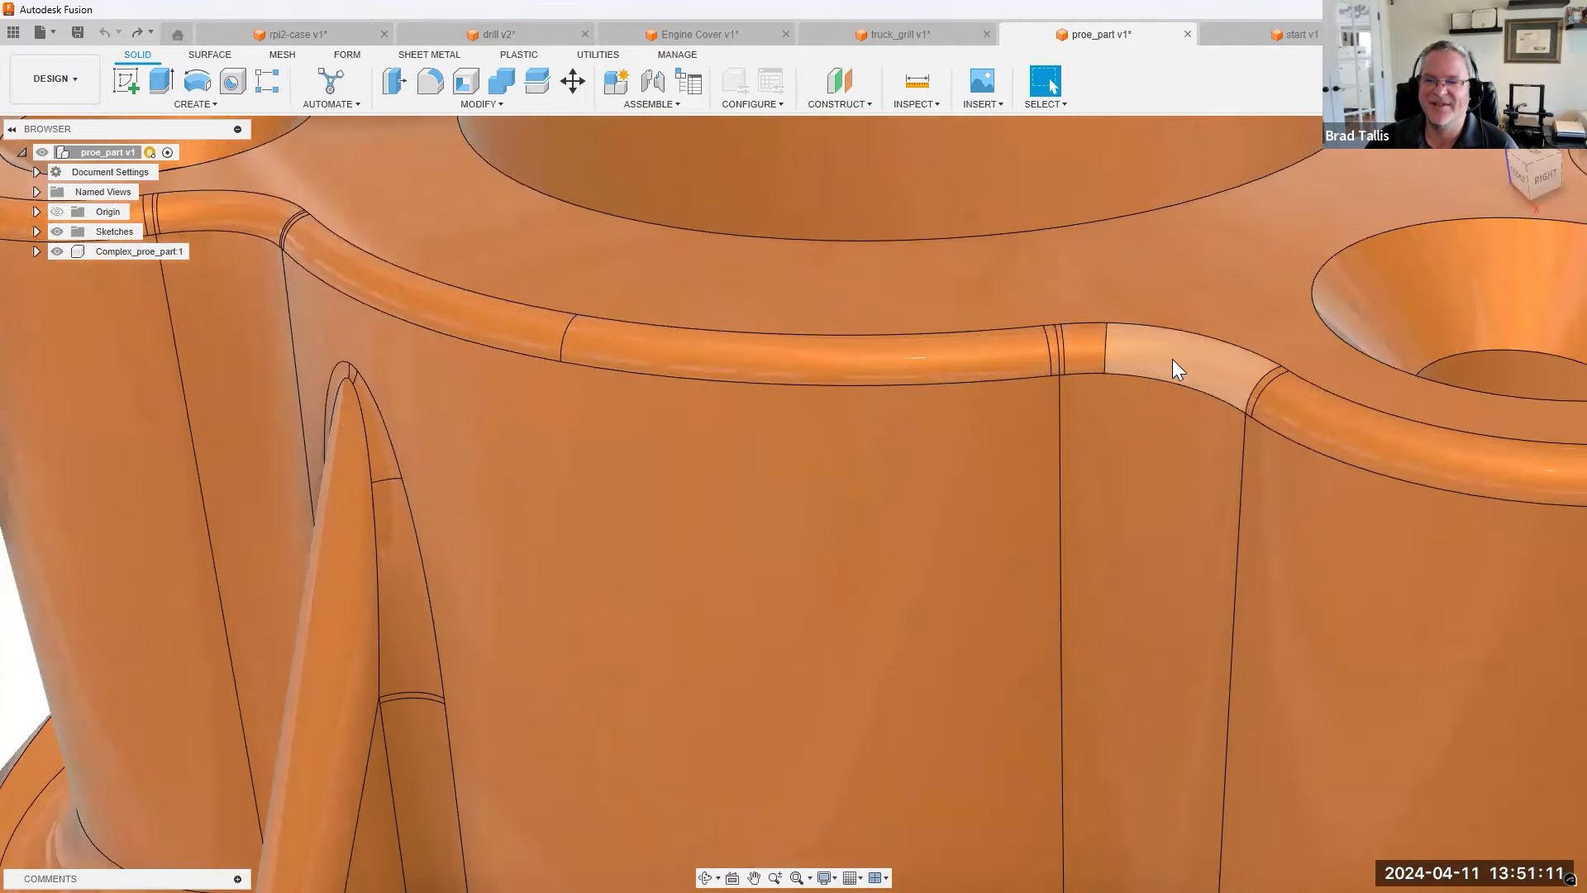
pyautogui.scroll(-1, 972, 357)
pyautogui.scroll(-6, 972, 357)
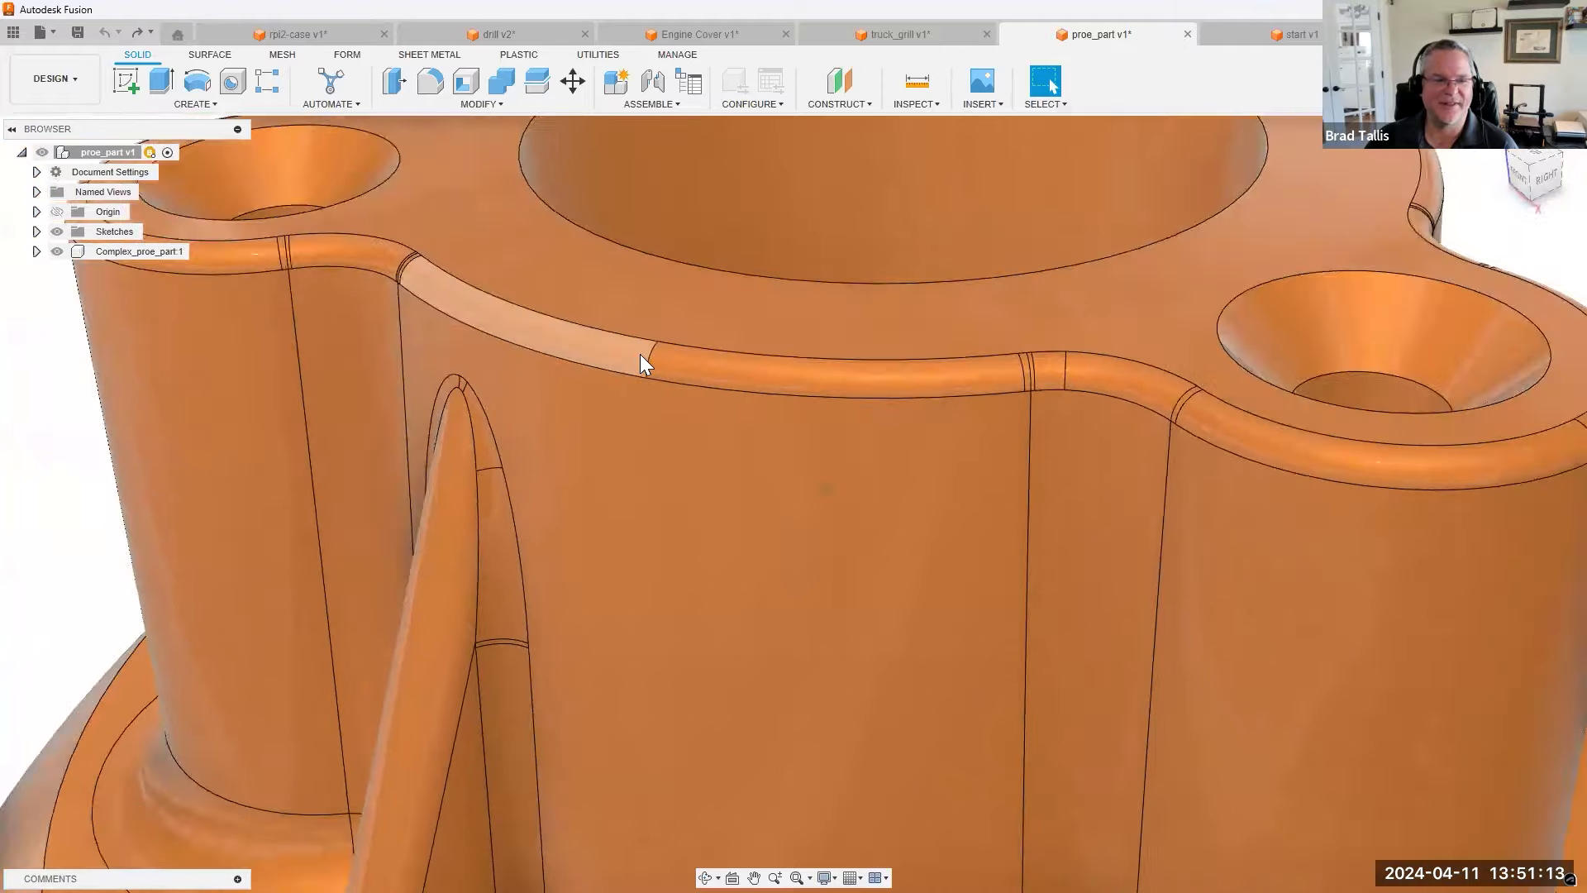
pyautogui.keyDown('shift'); pyautogui.moveTo(483, 319); pyautogui.dragTo(476, 330, button='middle'); pyautogui.keyUp('shift')
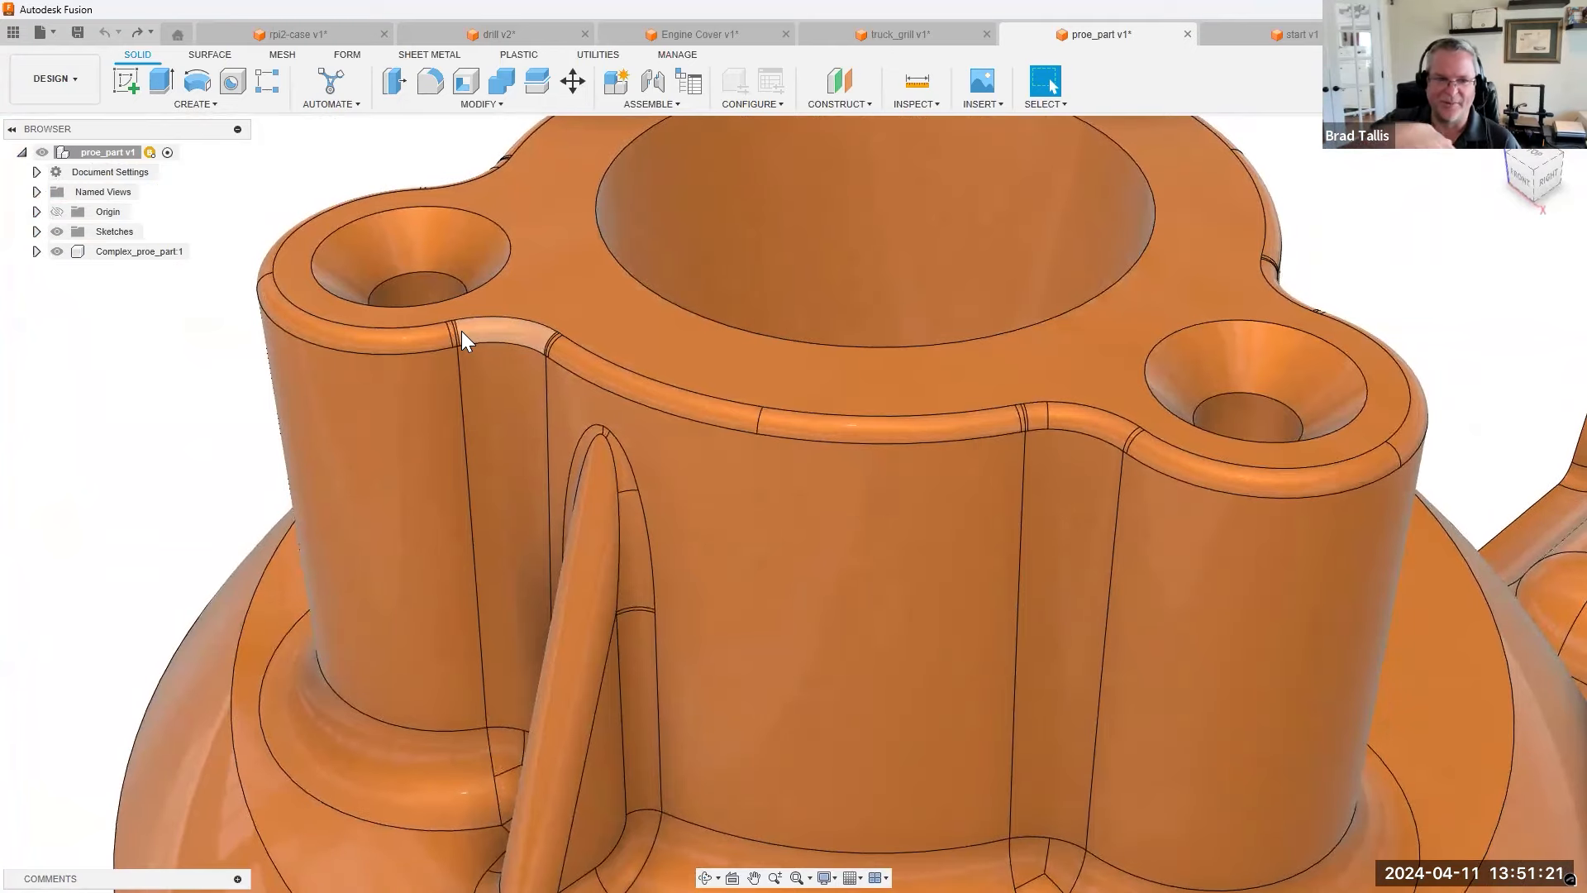
pyautogui.scroll(-2, 461, 331)
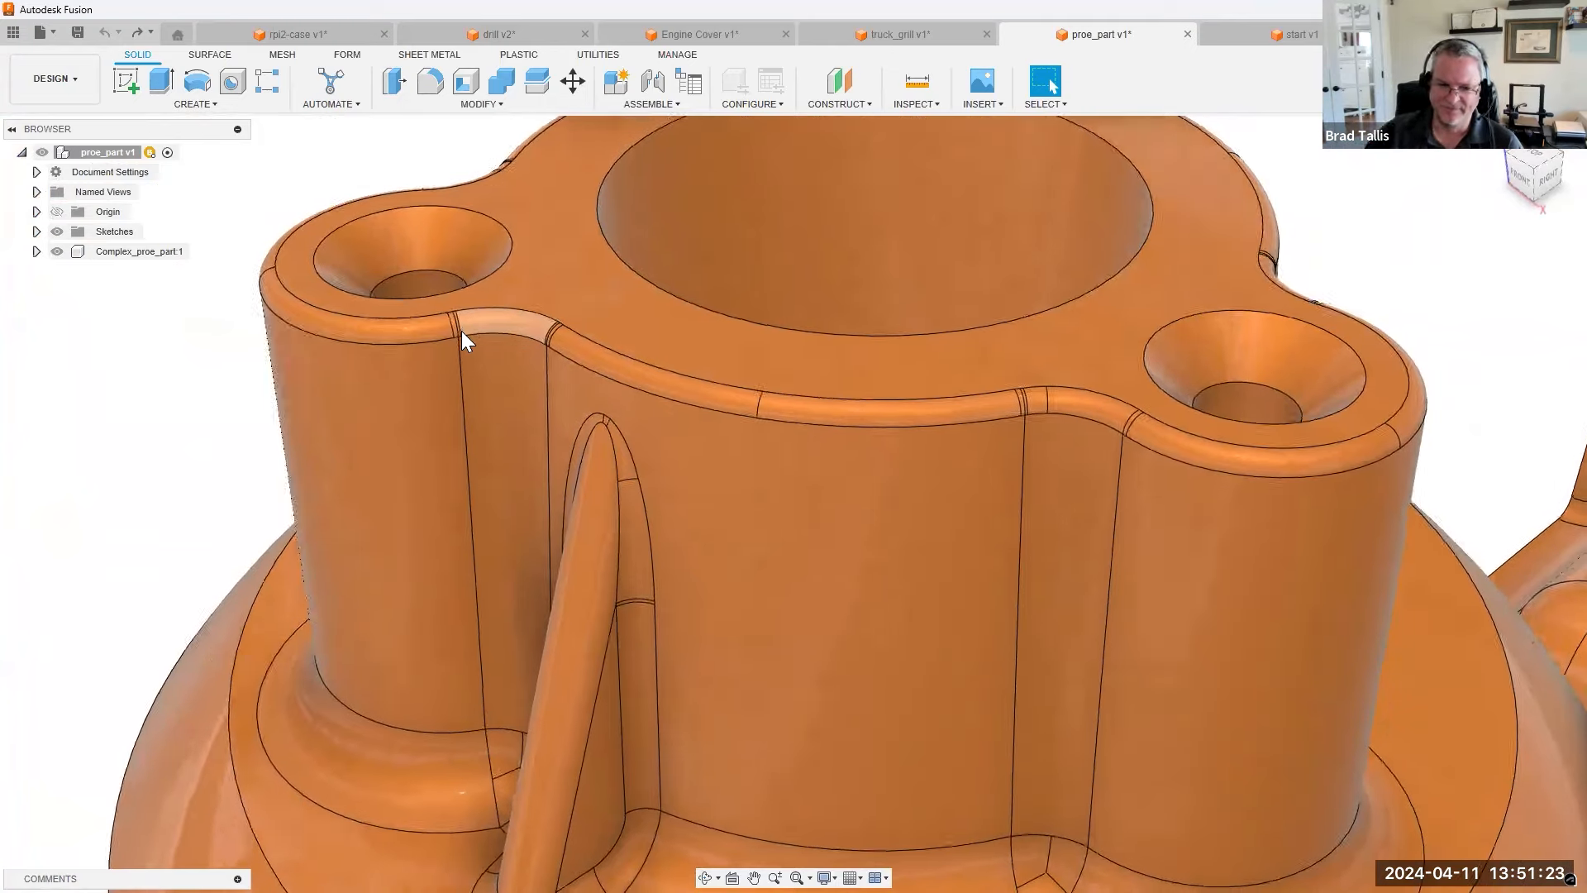
pyautogui.keyDown('shift'); pyautogui.moveTo(461, 331); pyautogui.dragTo(602, 263, button='middle'); pyautogui.keyUp('shift')
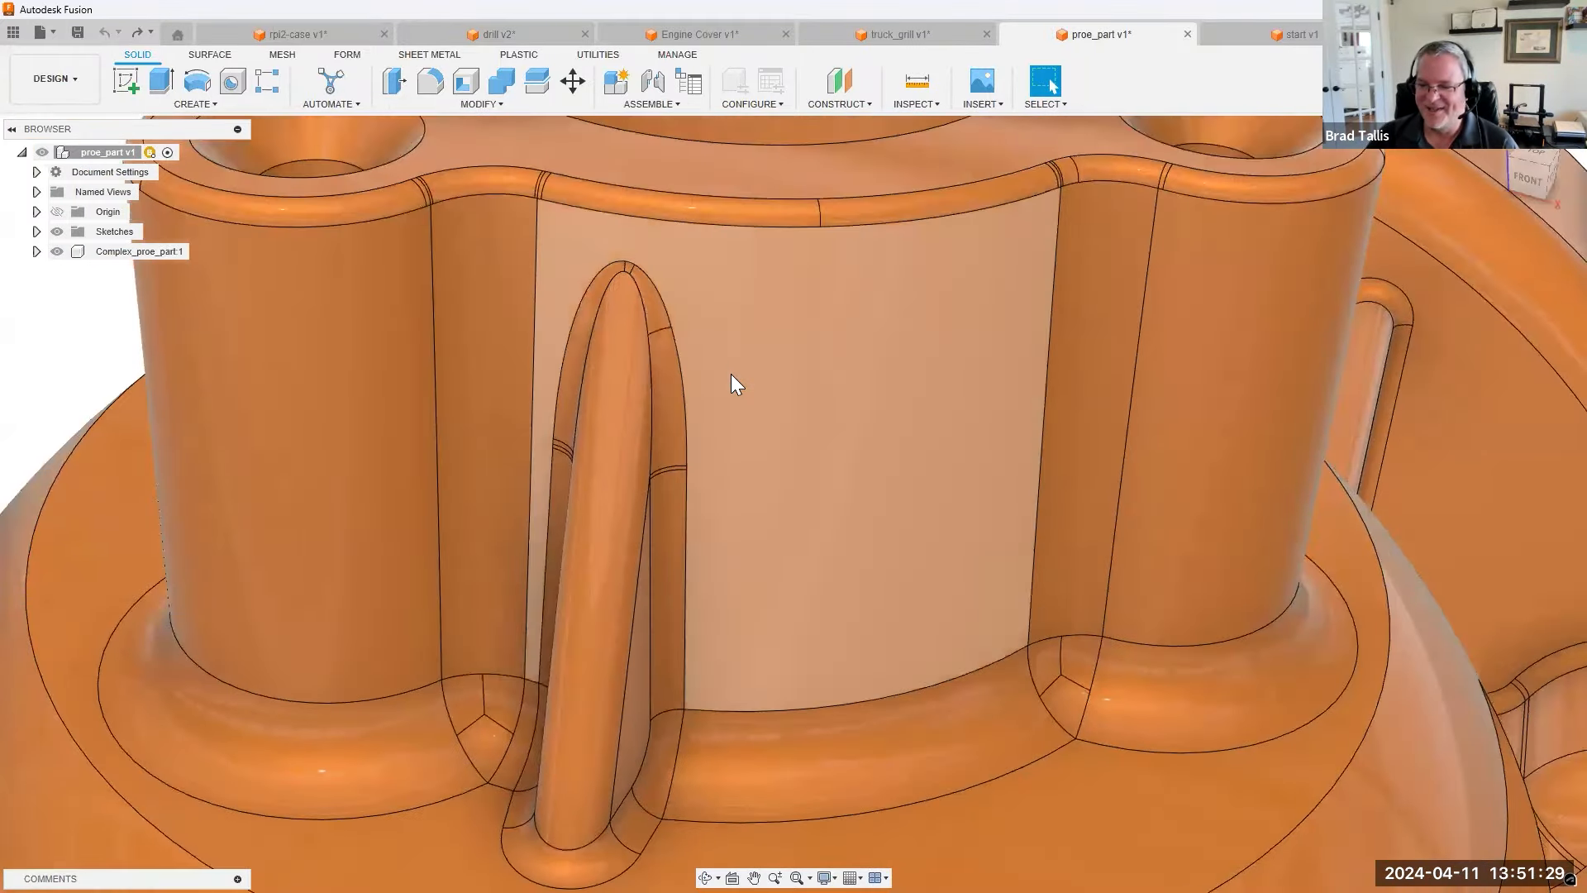
pyautogui.scroll(-8, 731, 374)
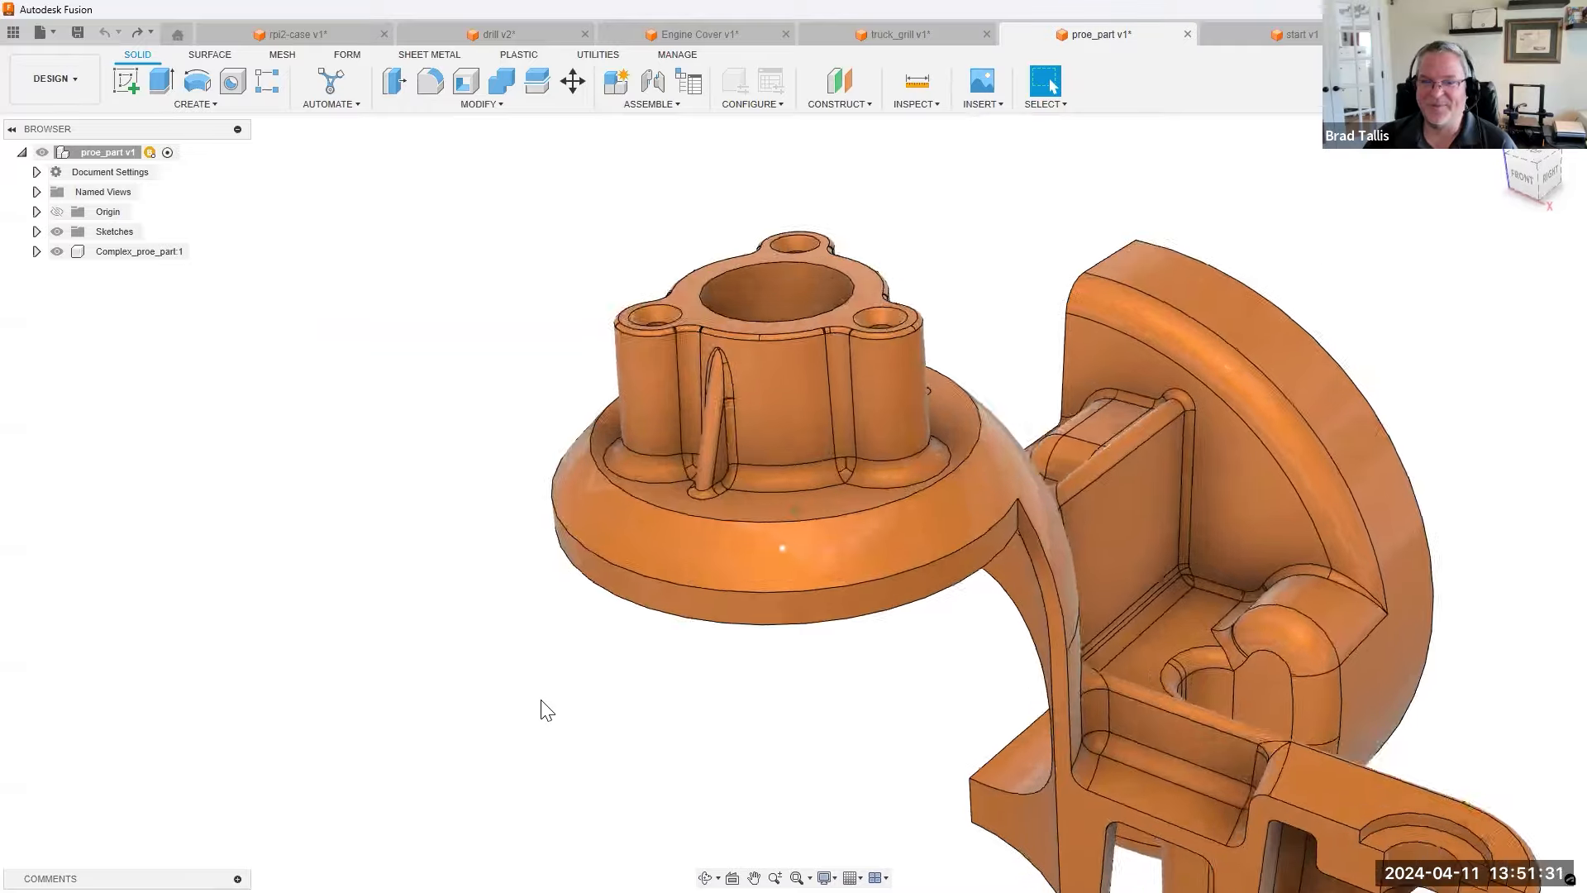
pyautogui.scroll(6, 822, 464)
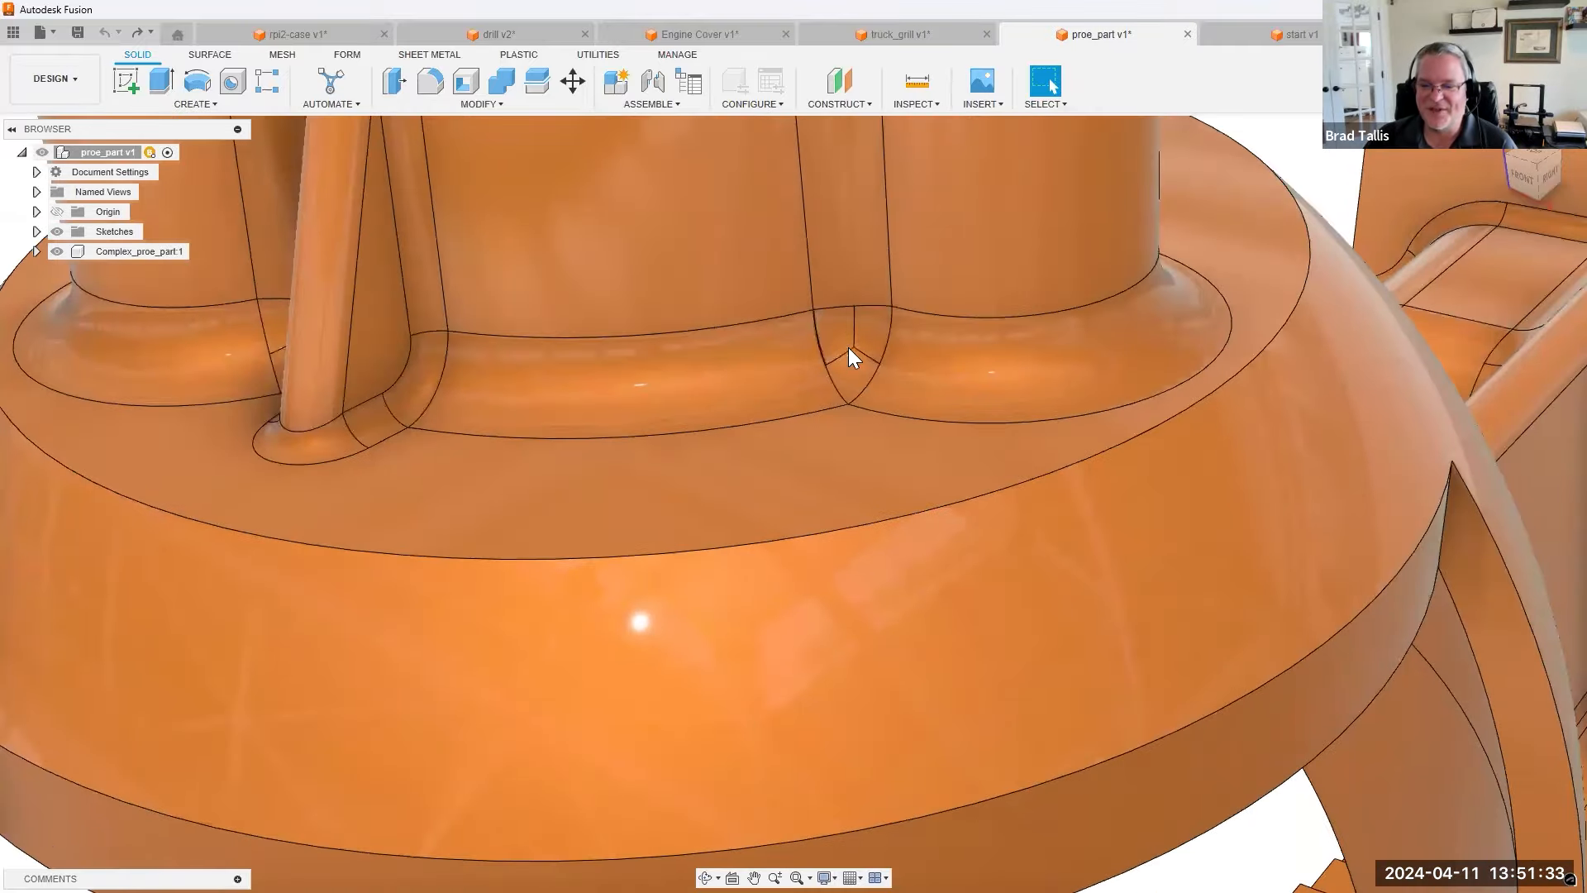
pyautogui.scroll(-5, 848, 347)
pyautogui.keyDown('shift'); pyautogui.moveTo(723, 556); pyautogui.dragTo(578, 738, button='middle'); pyautogui.keyUp('shift')
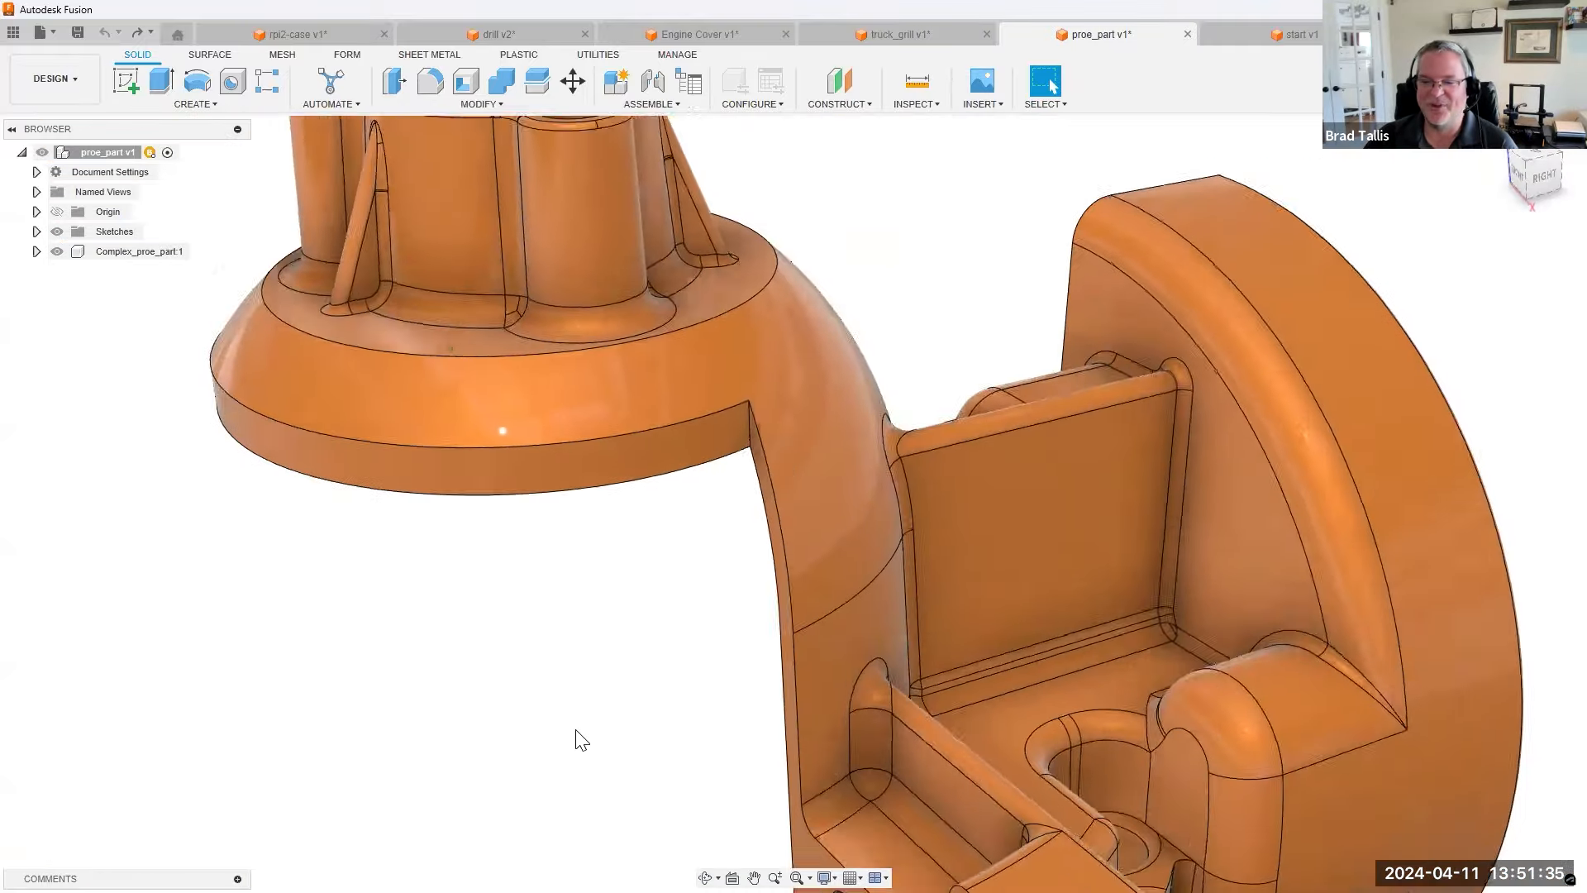
# Step: Try to delete the long fillet face between the pocket's floor and its flat back wall
pyautogui.scroll(10, 578, 738)
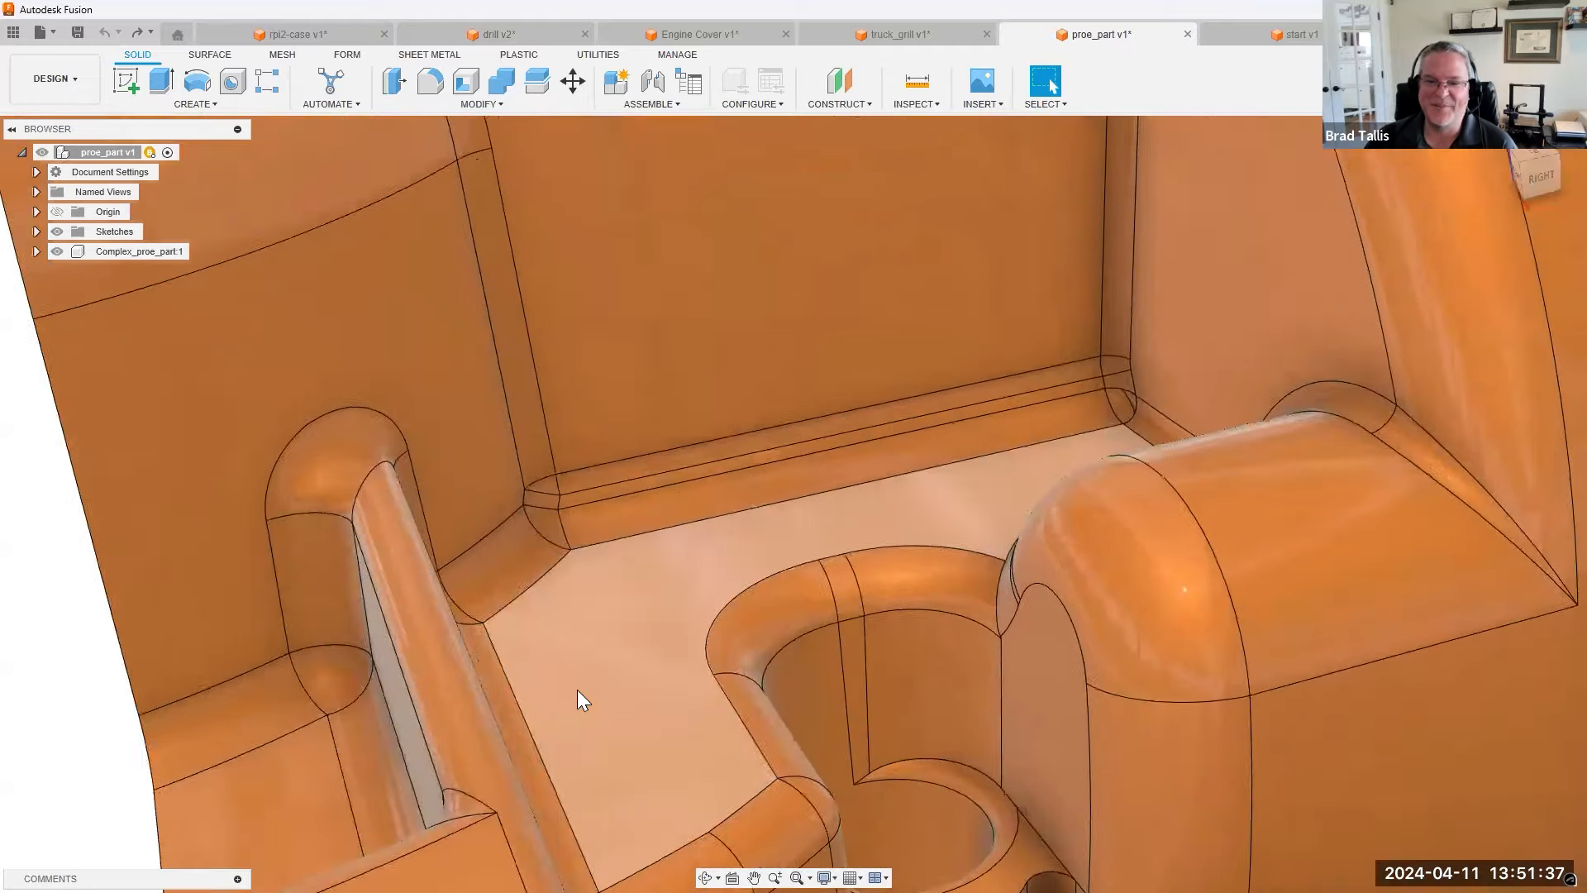
pyautogui.scroll(4, 759, 506)
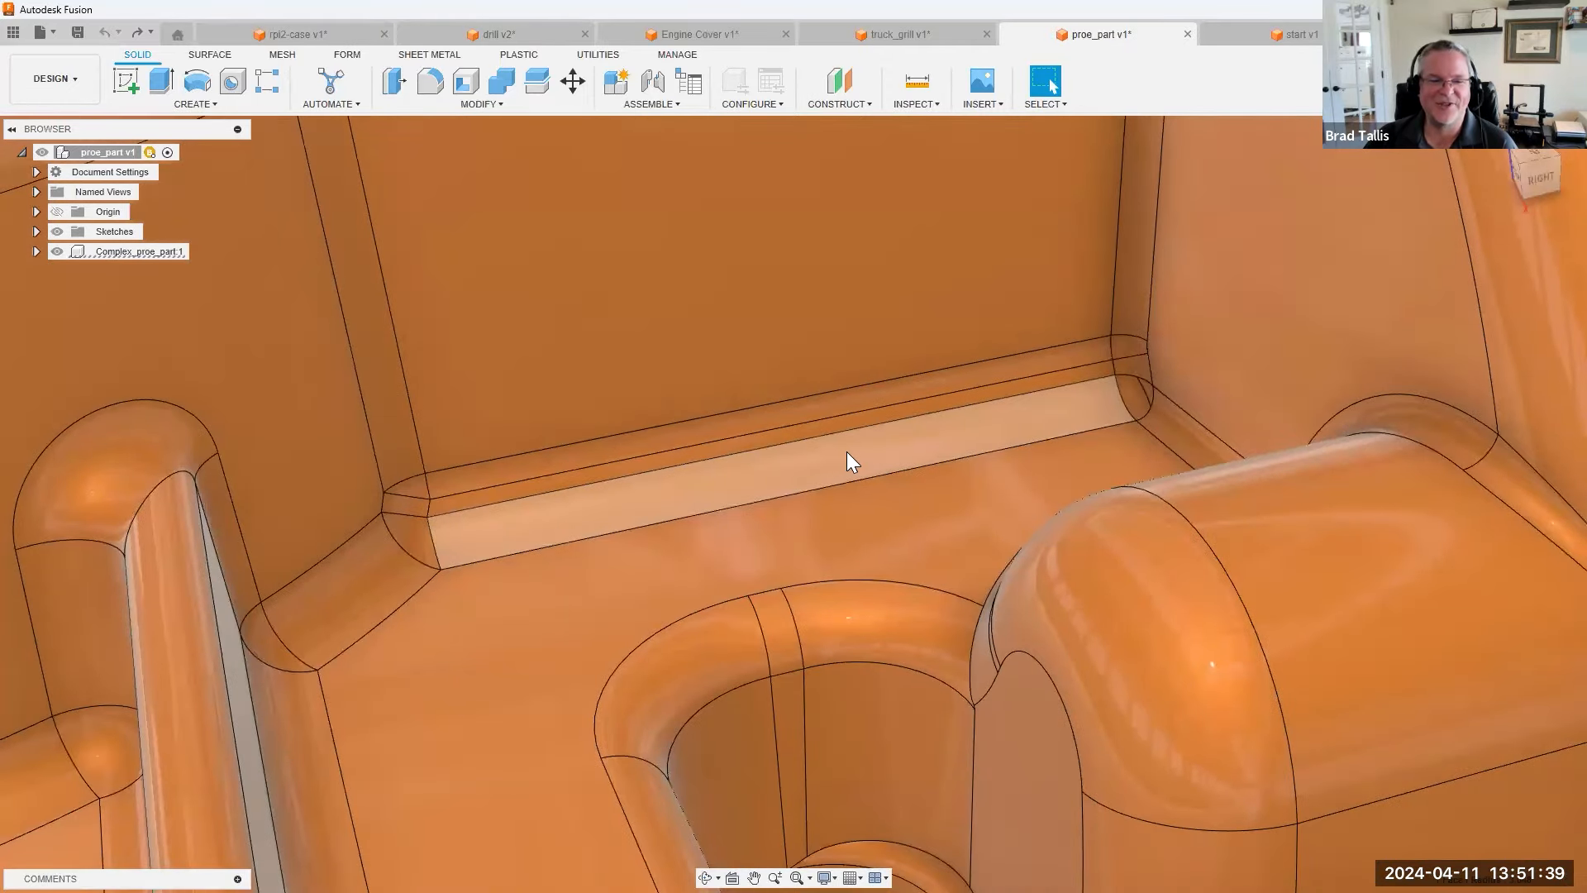
pyautogui.click(844, 451)
pyautogui.scroll(-1, 888, 446)
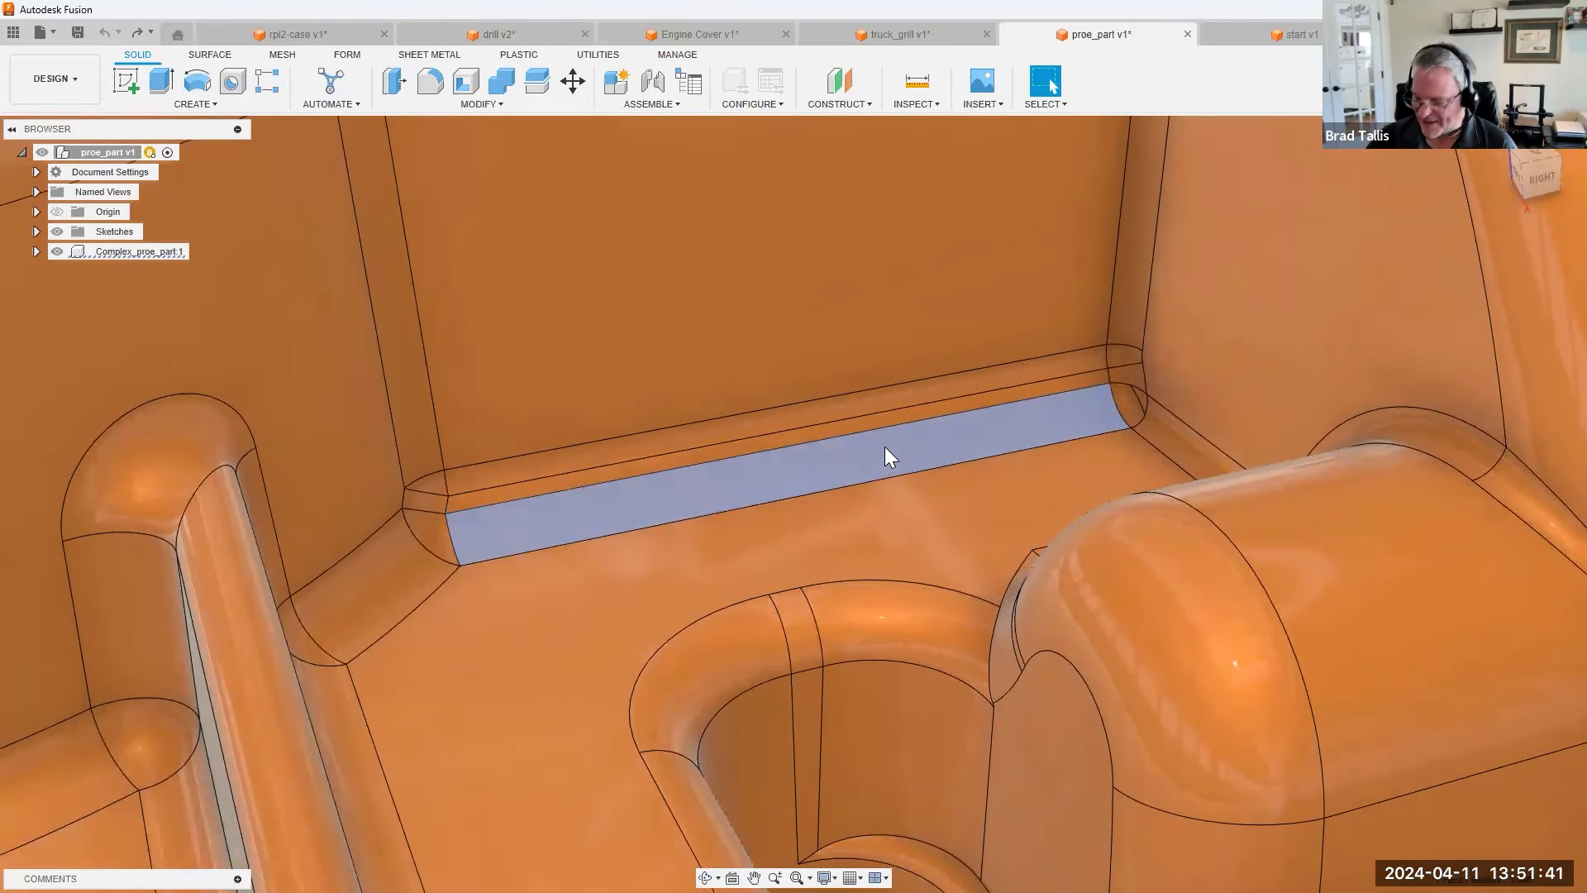
pyautogui.press('Delete')
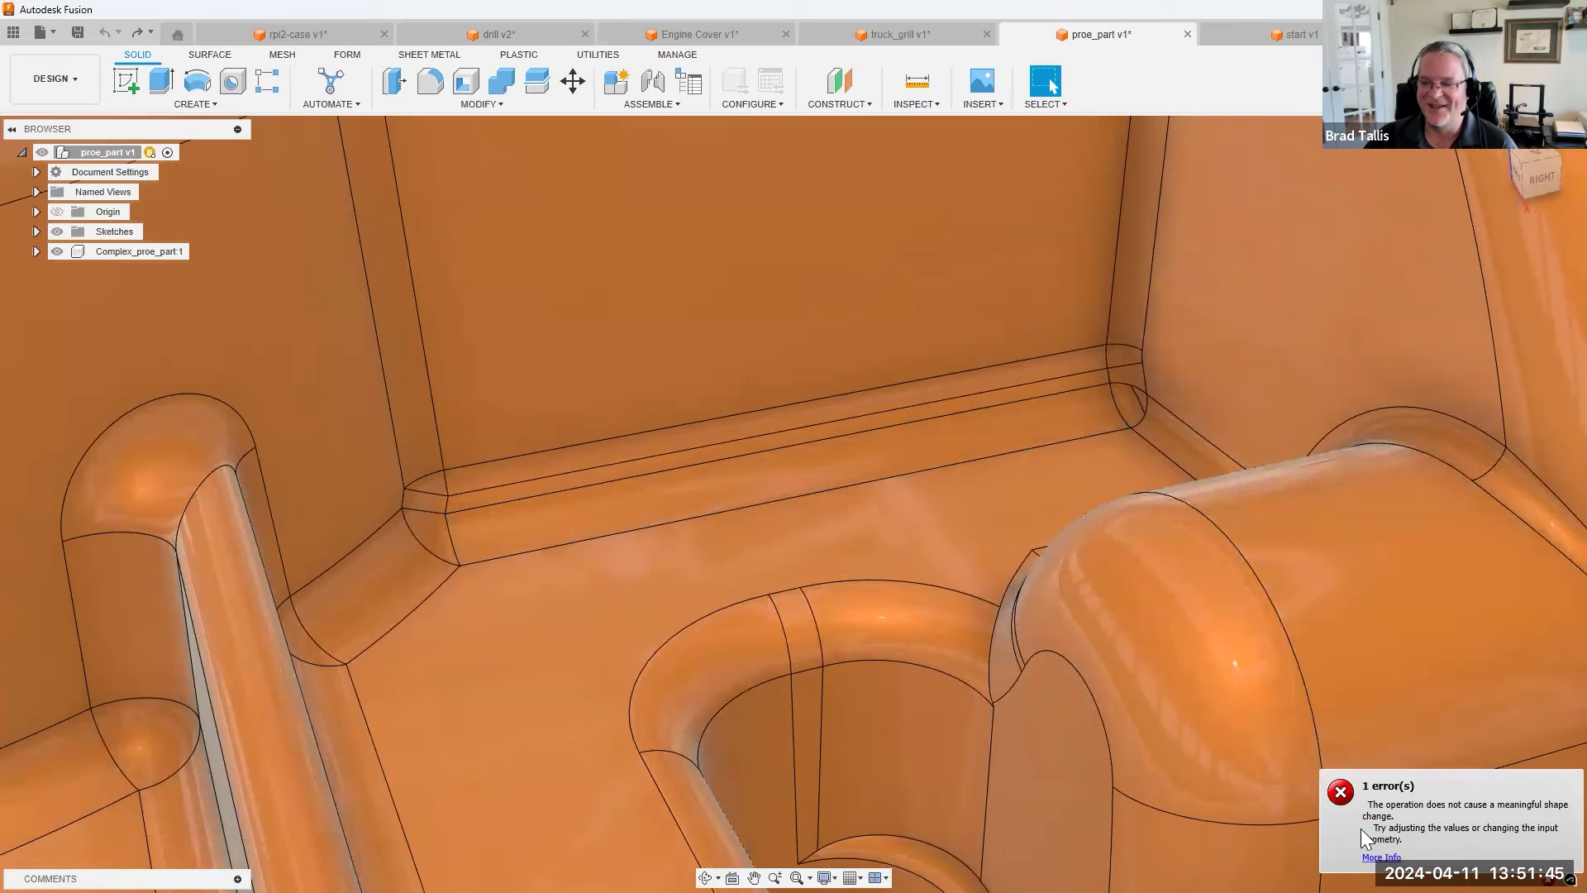
pyautogui.keyDown('shift'); pyautogui.moveTo(1361, 828); pyautogui.dragTo(1459, 375, button='middle'); pyautogui.keyUp('shift')
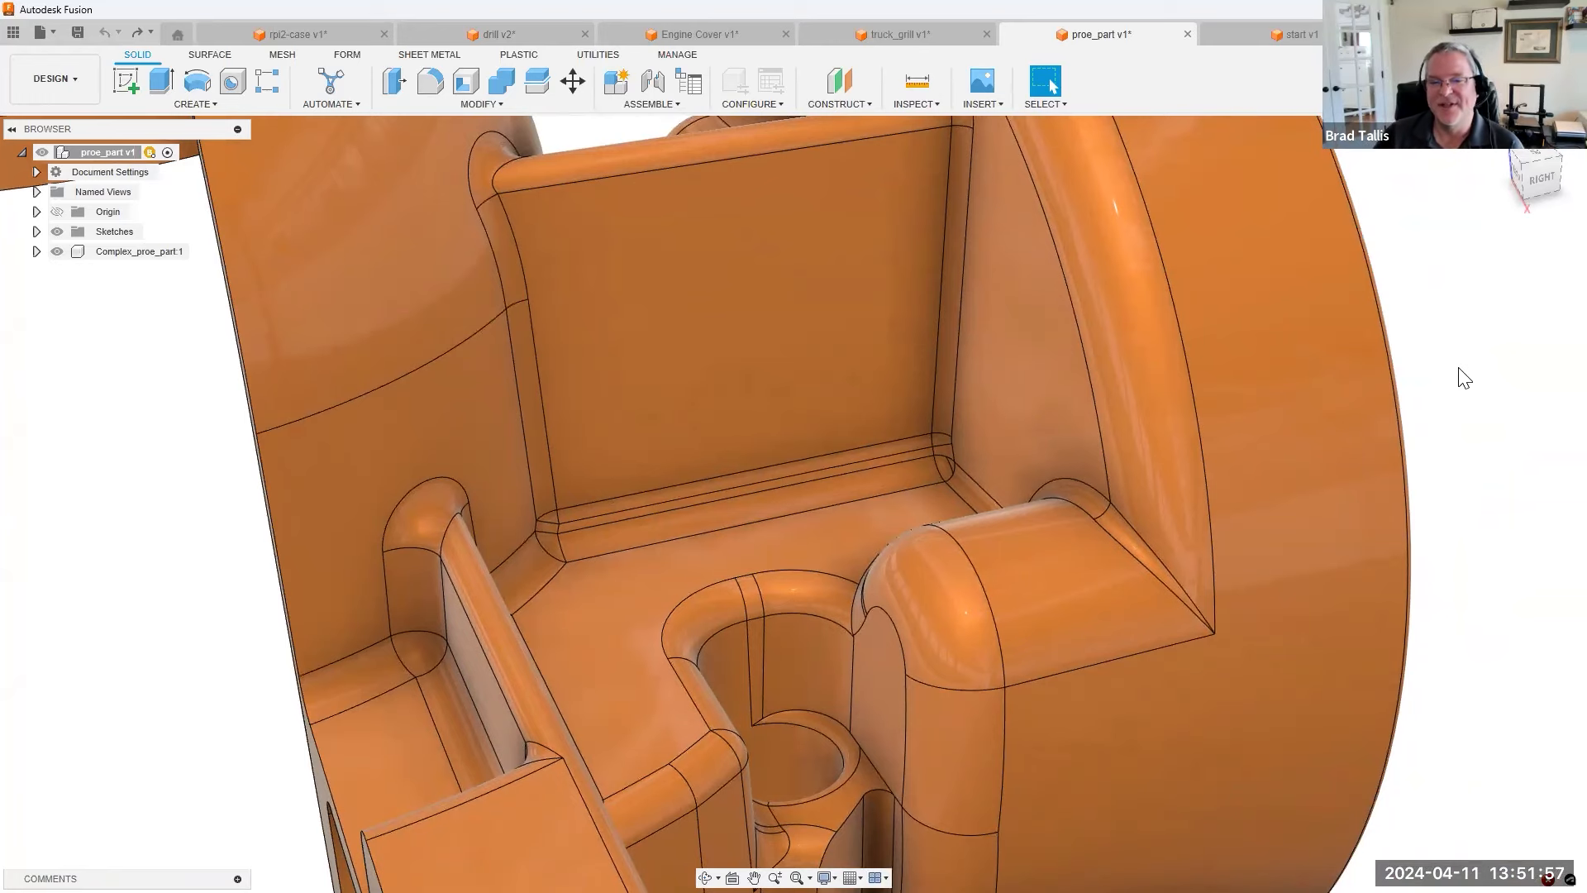
# Step: Create a construction plane along the upper edge of the long floor fillet, at proportional distance 0.00 in the pocket corner
pyautogui.scroll(6, 932, 376)
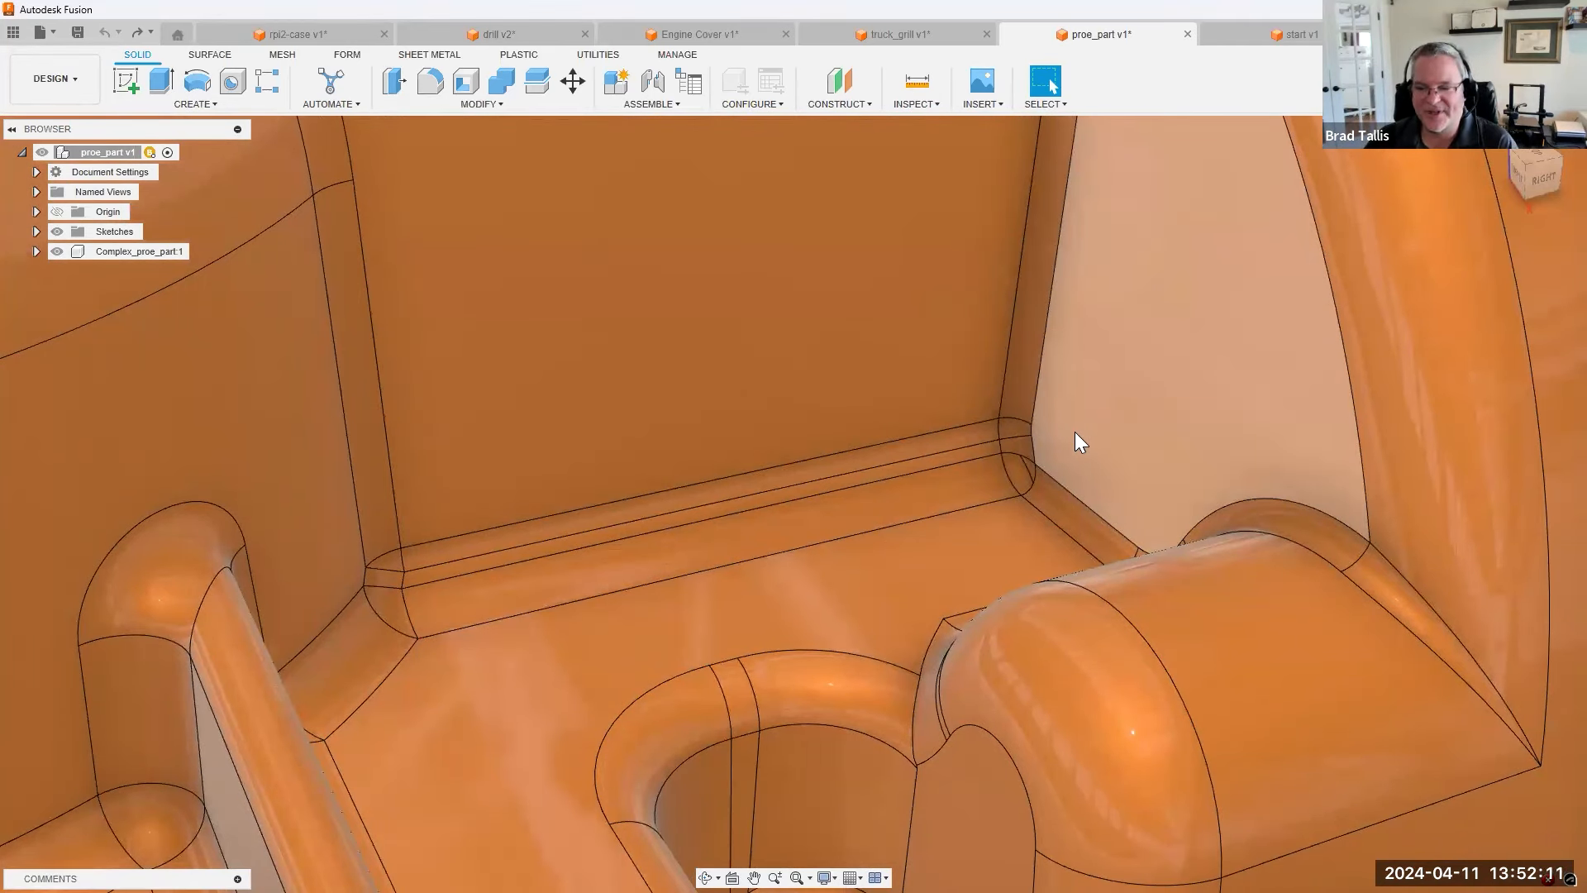
pyautogui.keyDown('shift'); pyautogui.moveTo(1074, 431); pyautogui.dragTo(975, 460, button='middle'); pyautogui.keyUp('shift')
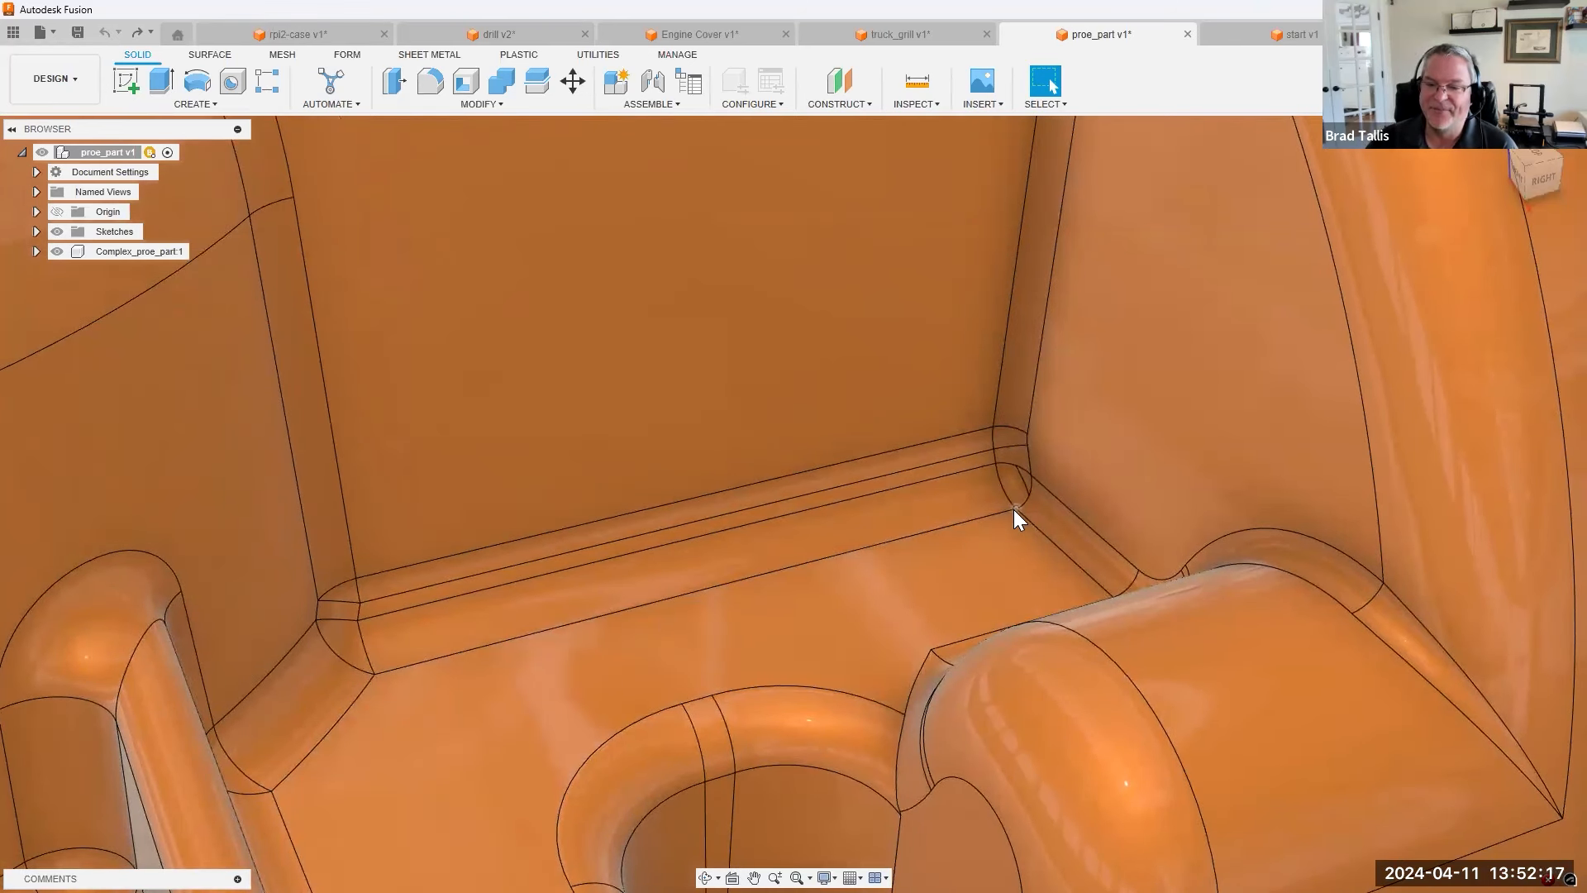
pyautogui.click(805, 259)
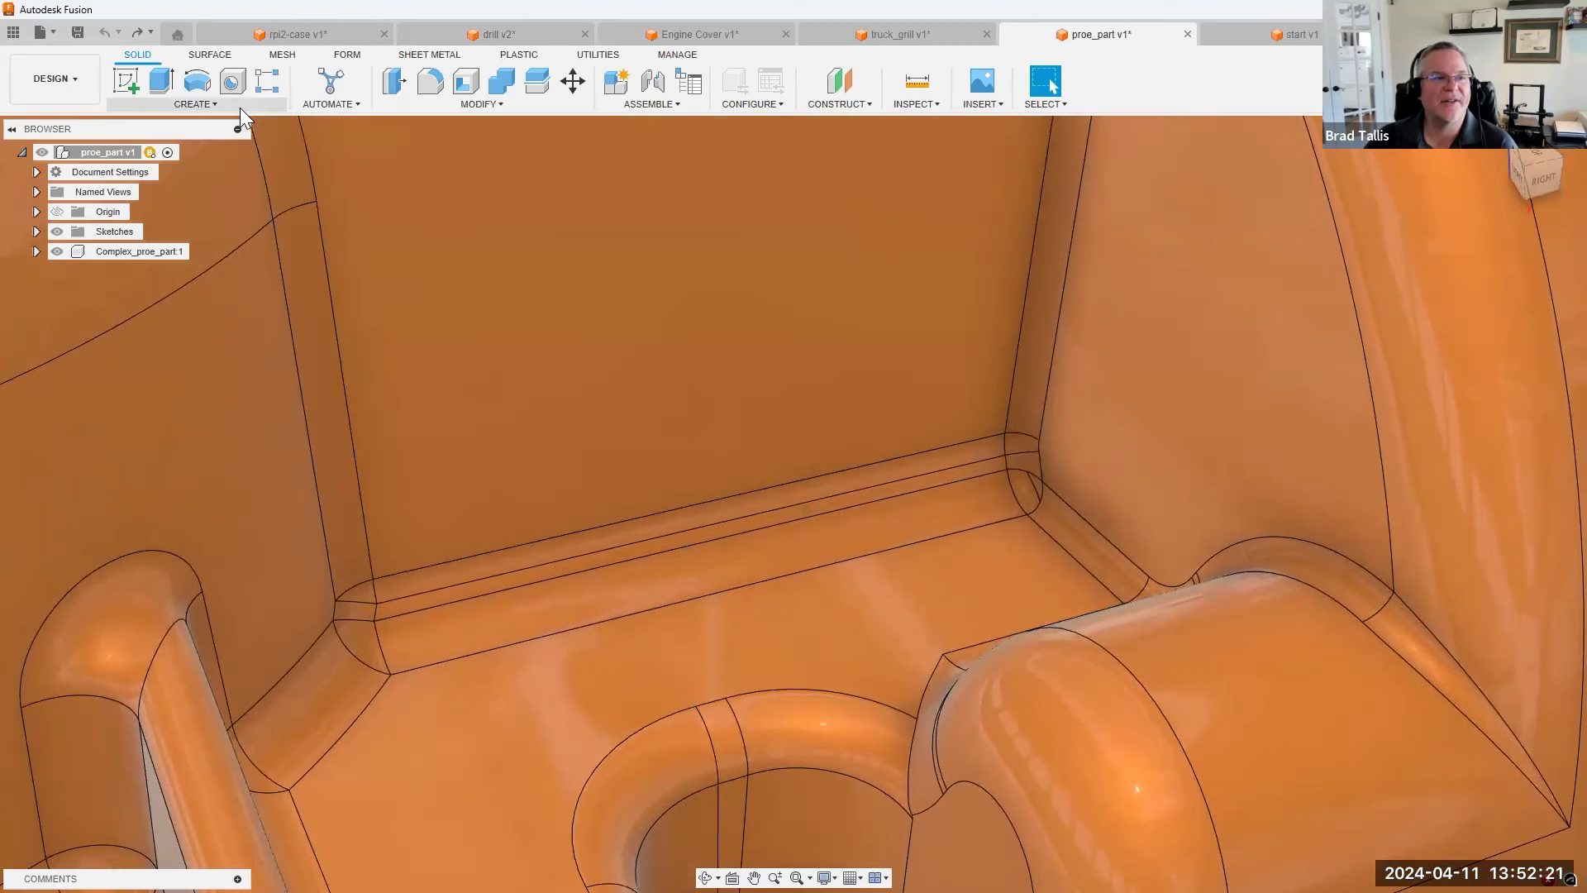
pyautogui.click(233, 106)
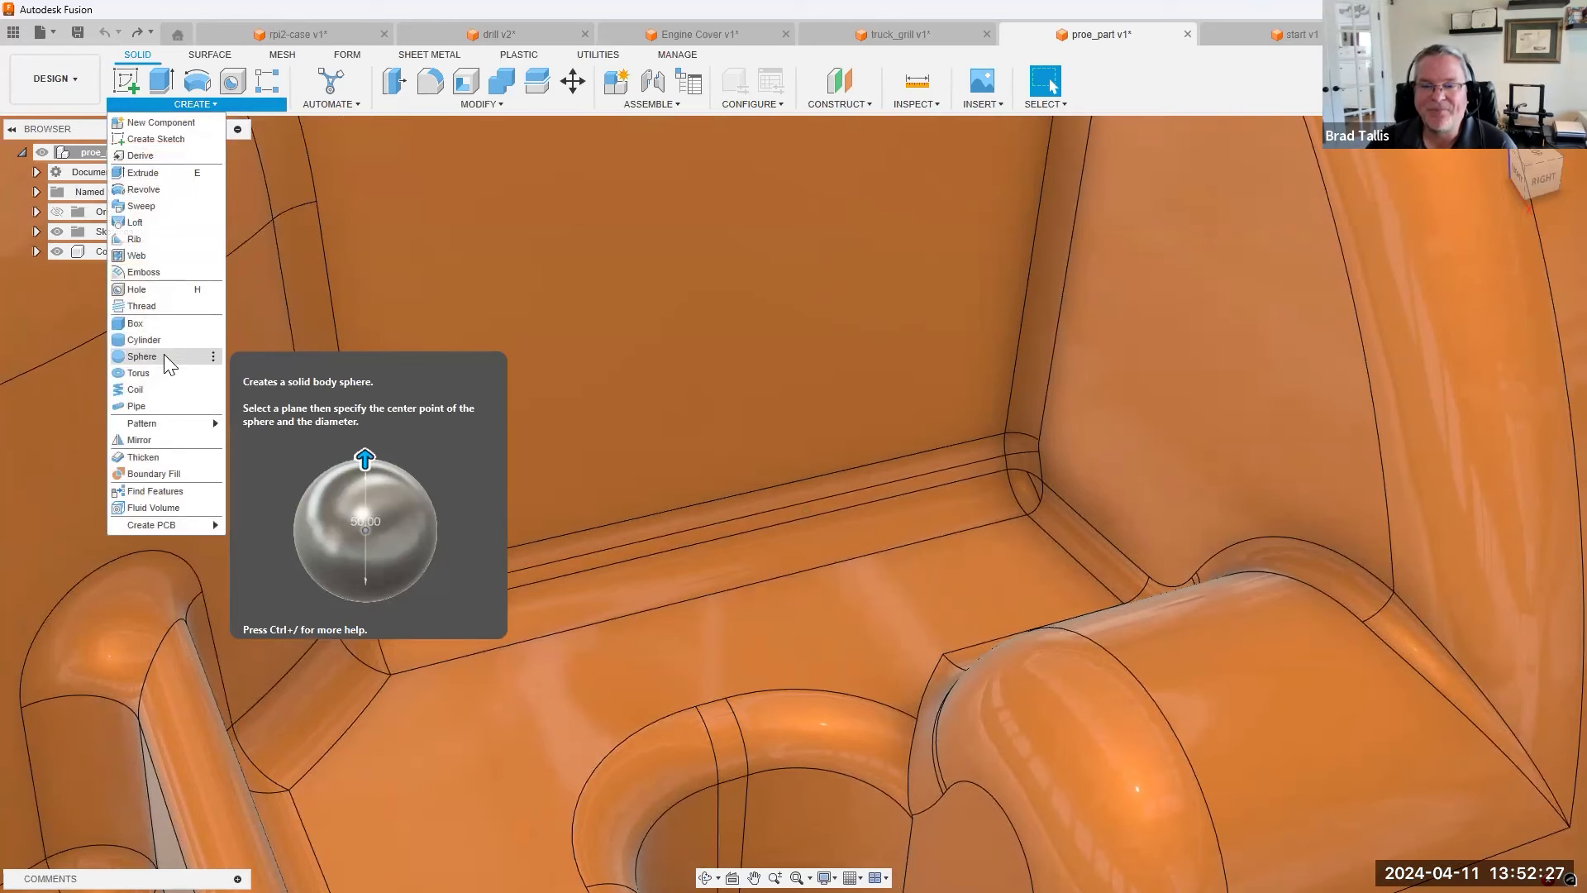
pyautogui.click(840, 105)
pyautogui.click(835, 106)
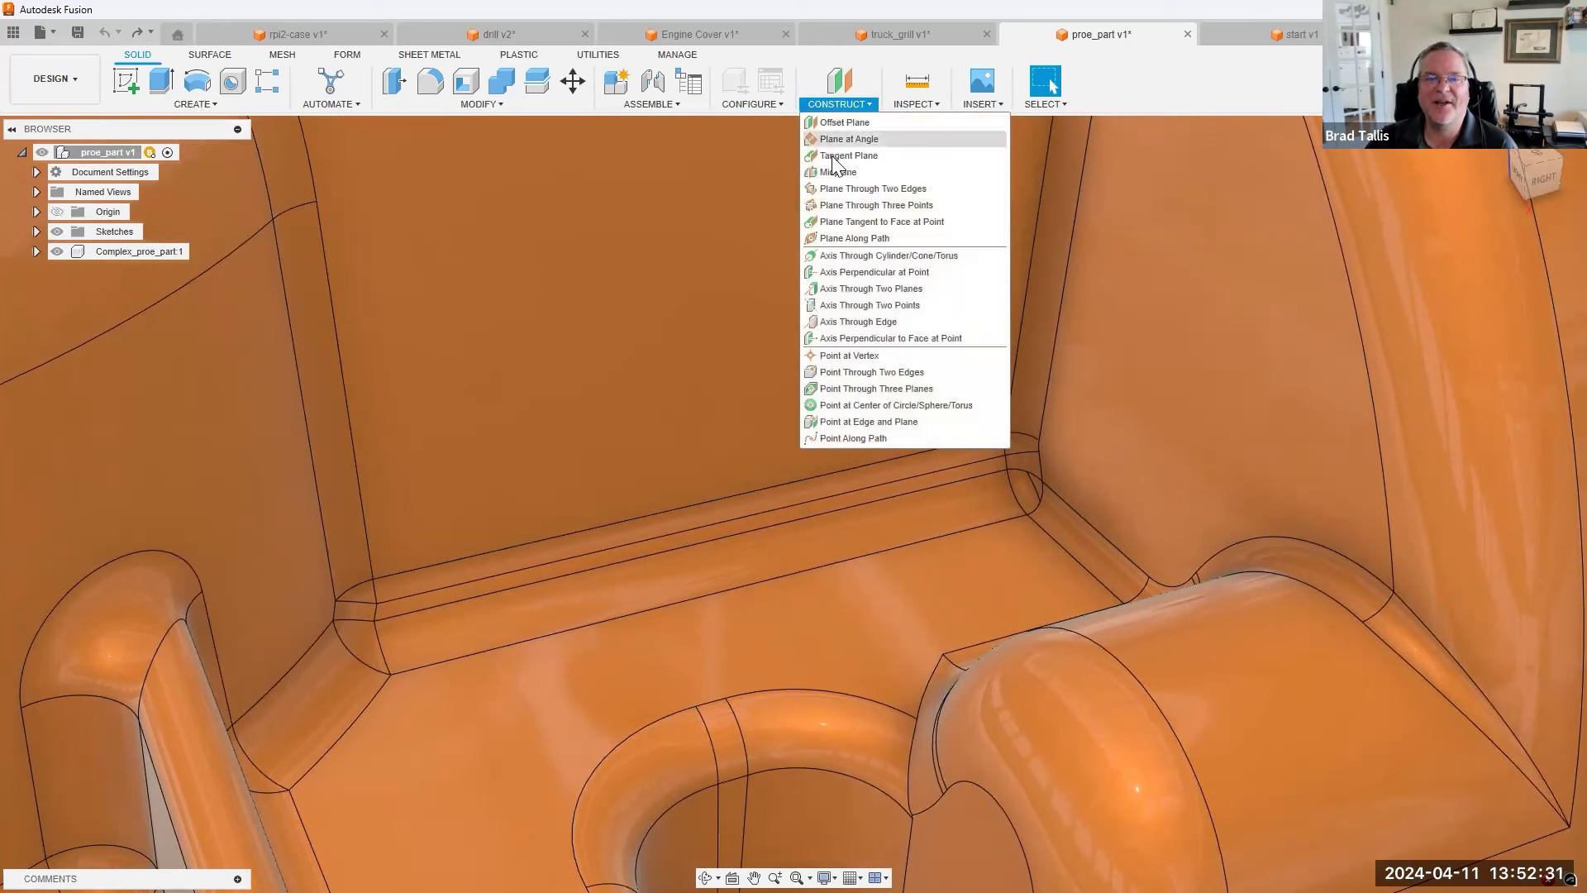
pyautogui.click(859, 240)
pyautogui.scroll(3, 926, 487)
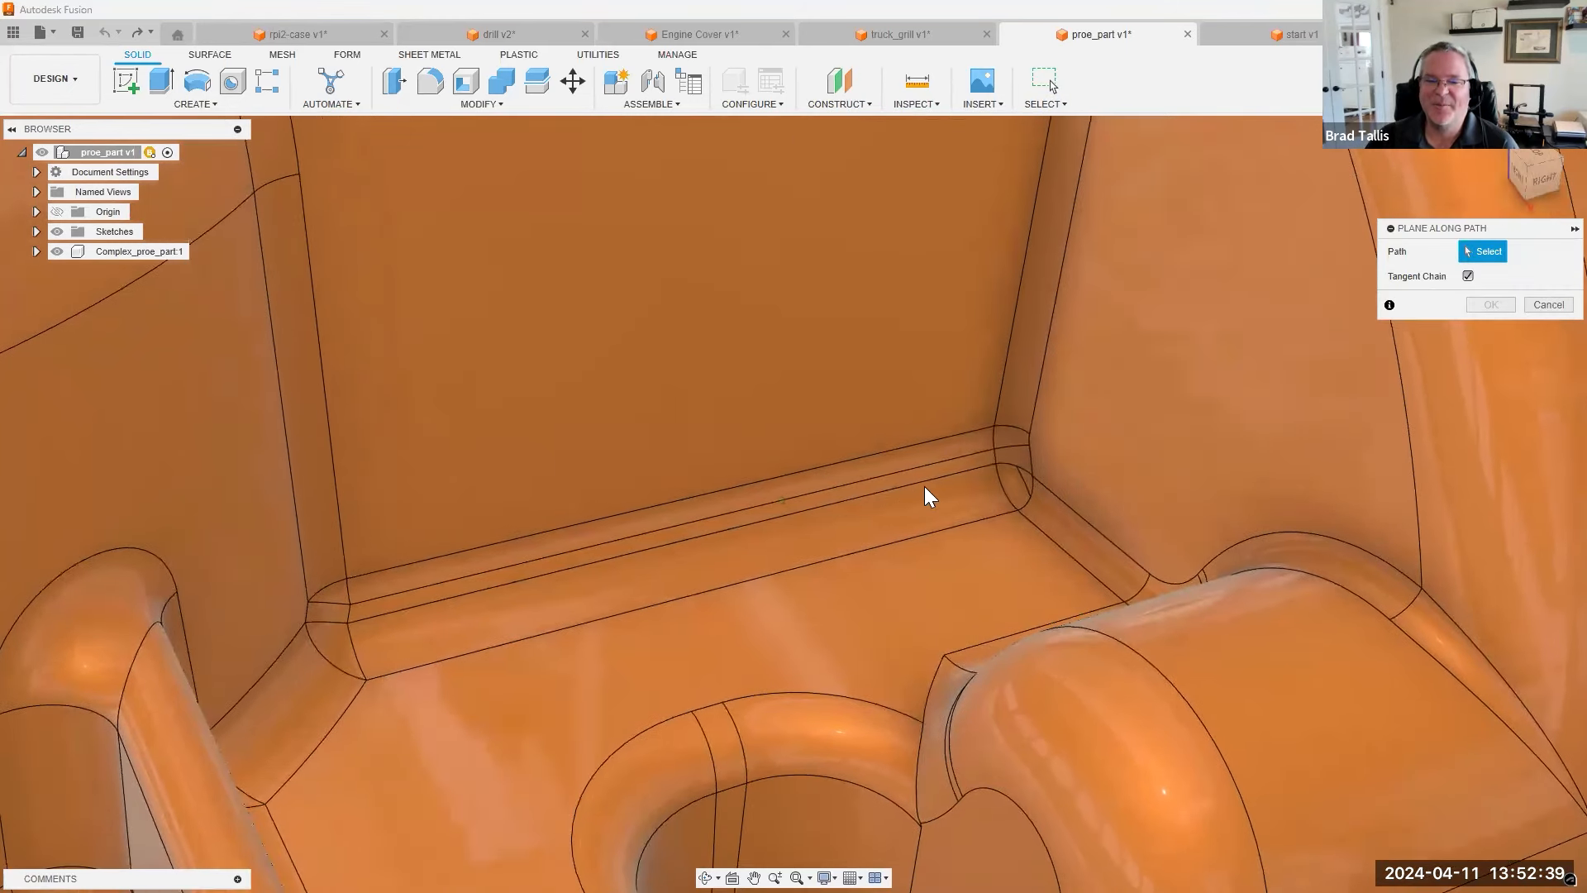
pyautogui.click(923, 491)
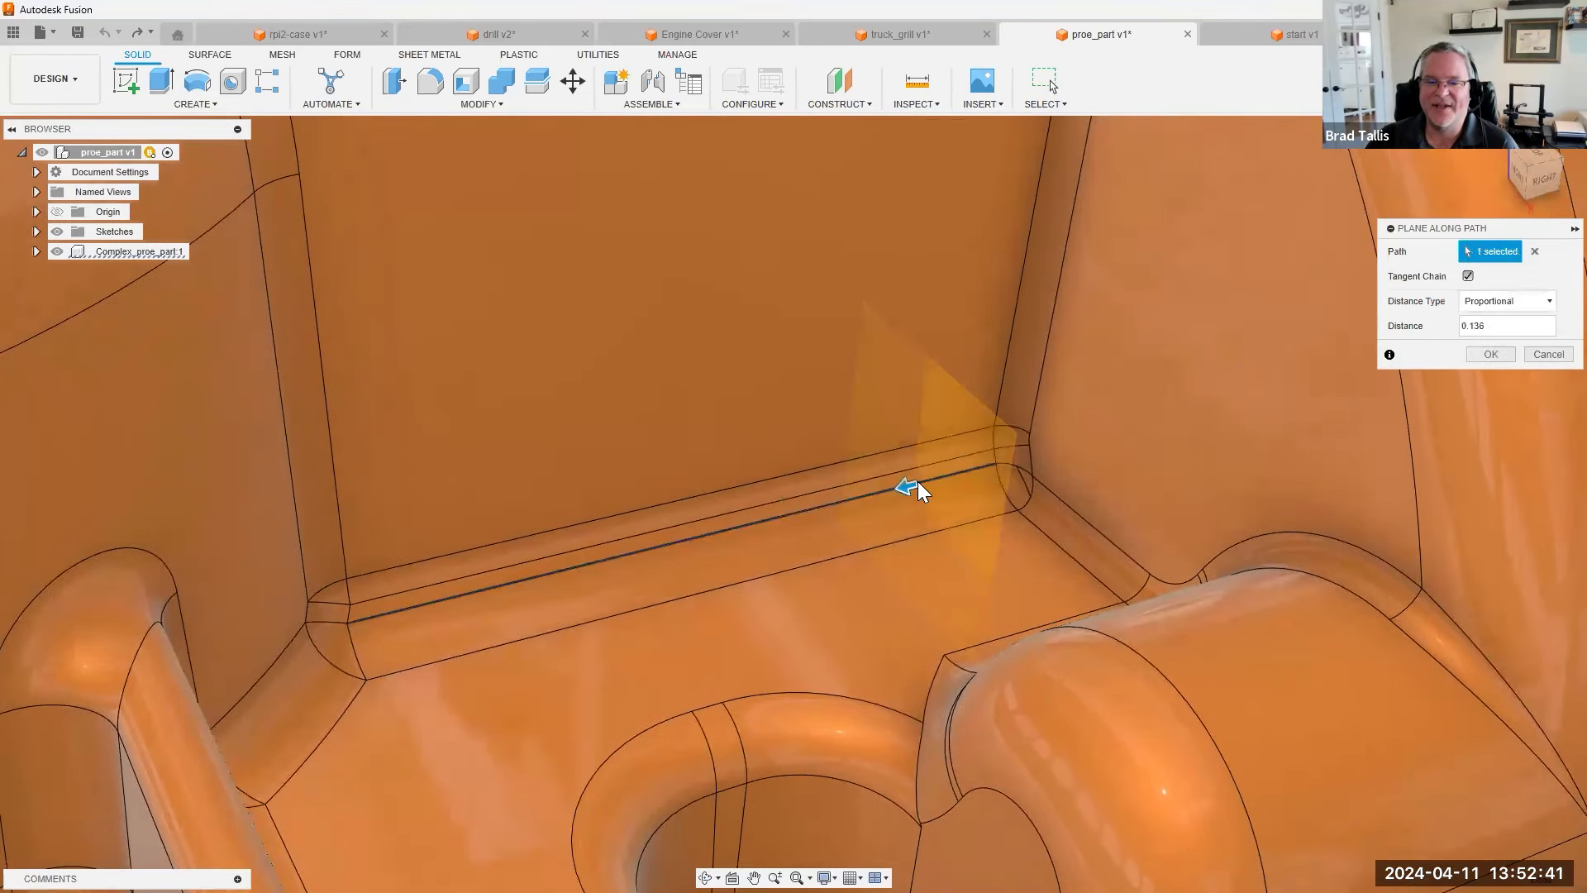
pyautogui.scroll(2, 917, 450)
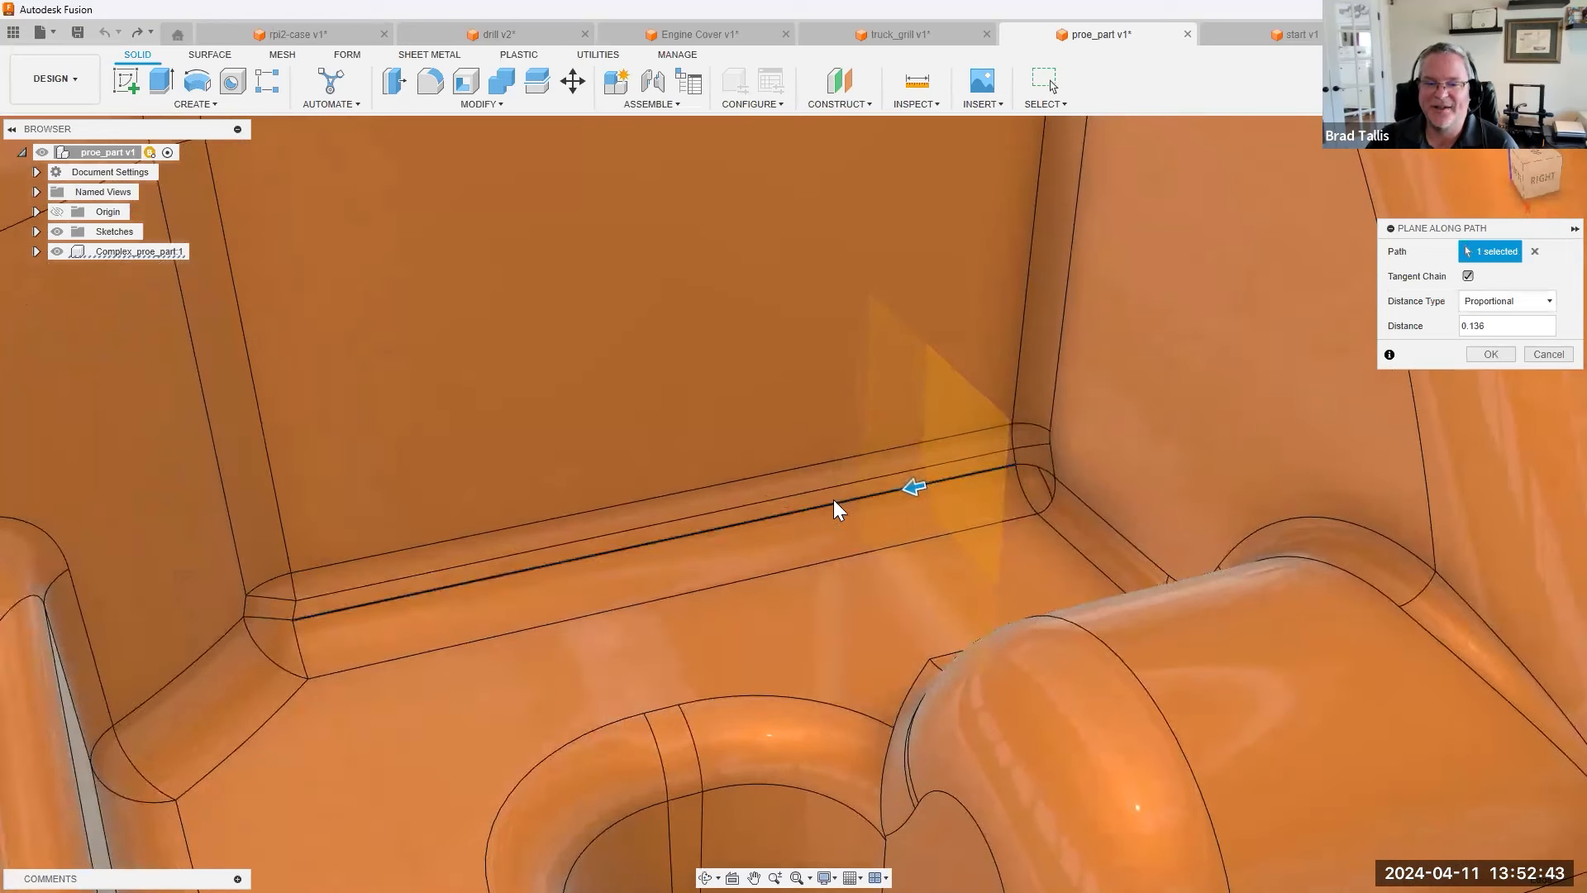
pyautogui.moveTo(913, 487); pyautogui.dragTo(1040, 486)
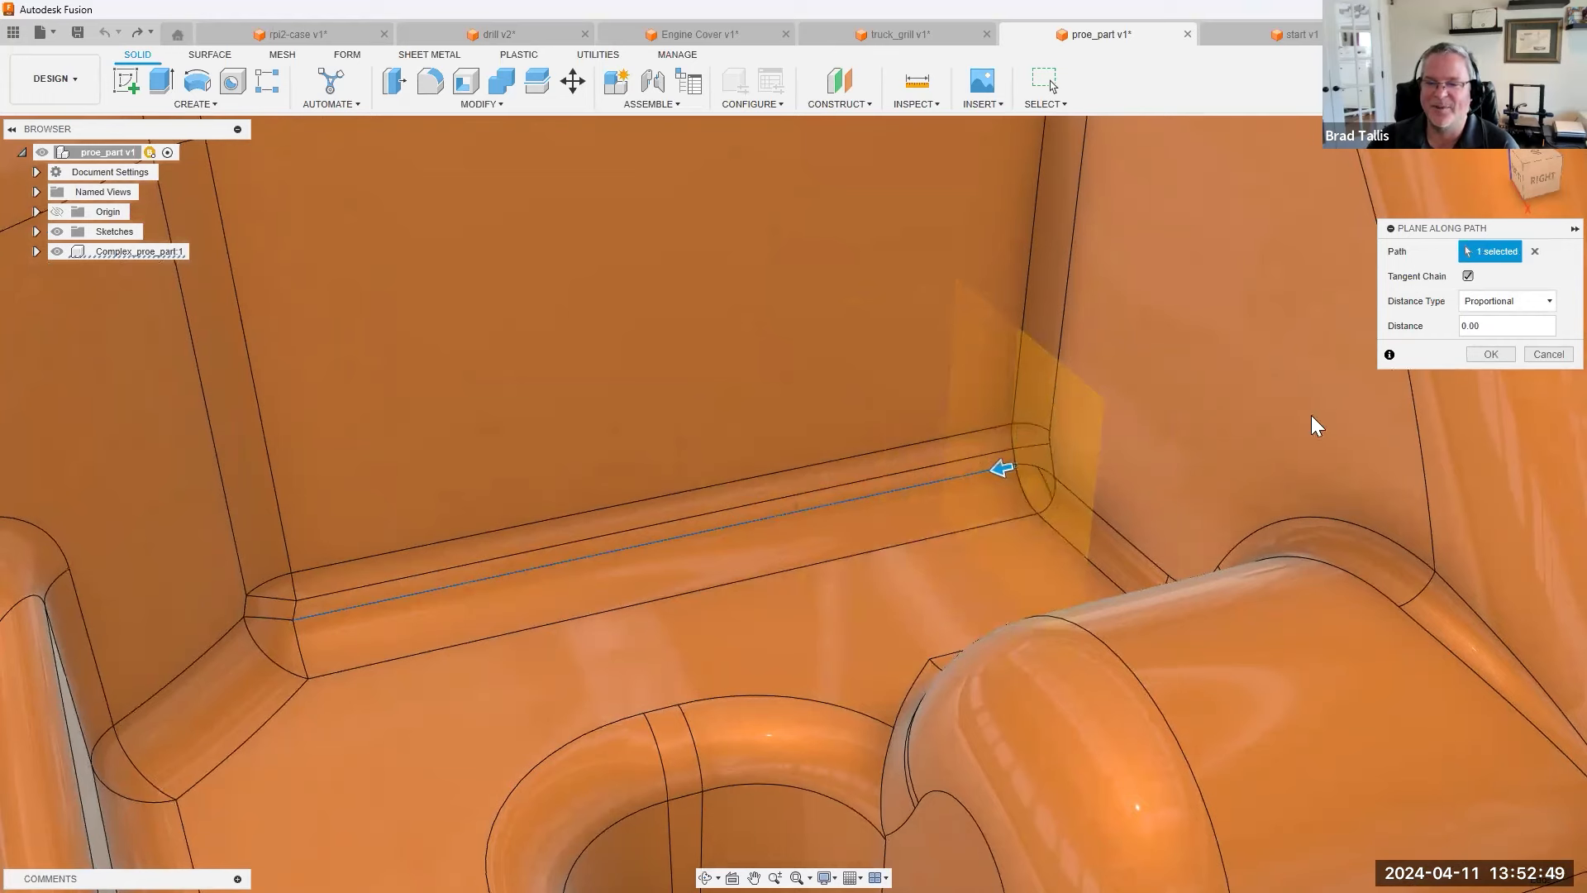
pyautogui.click(1487, 356)
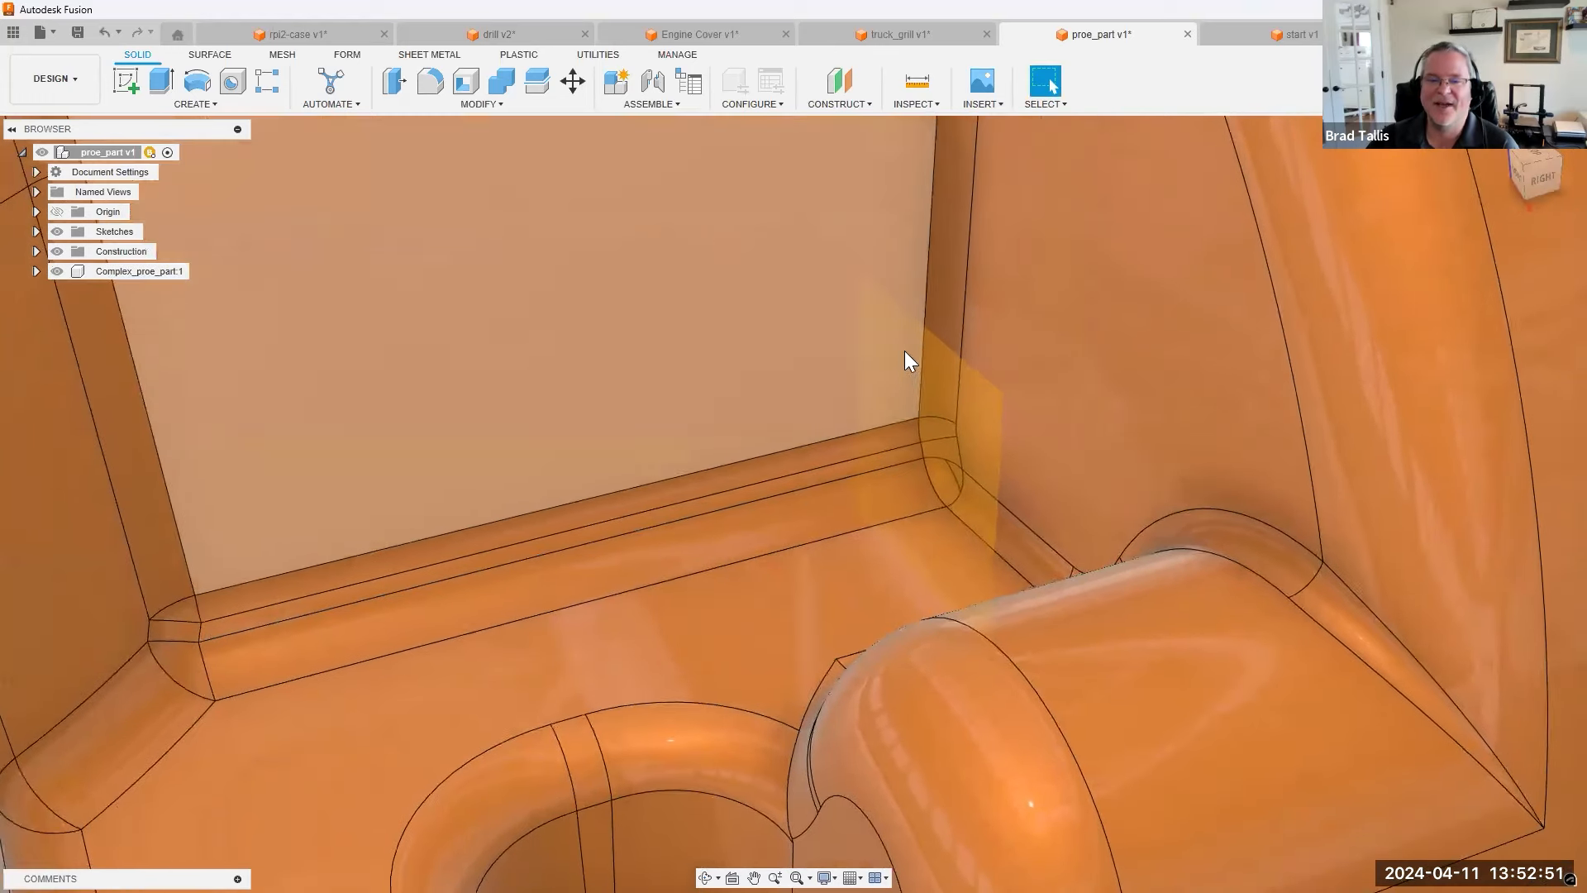
# Step: Place a 4.00 mm sphere on the new construction plane, centred on the long fillet edge's end in the pocket corner
pyautogui.click(172, 103)
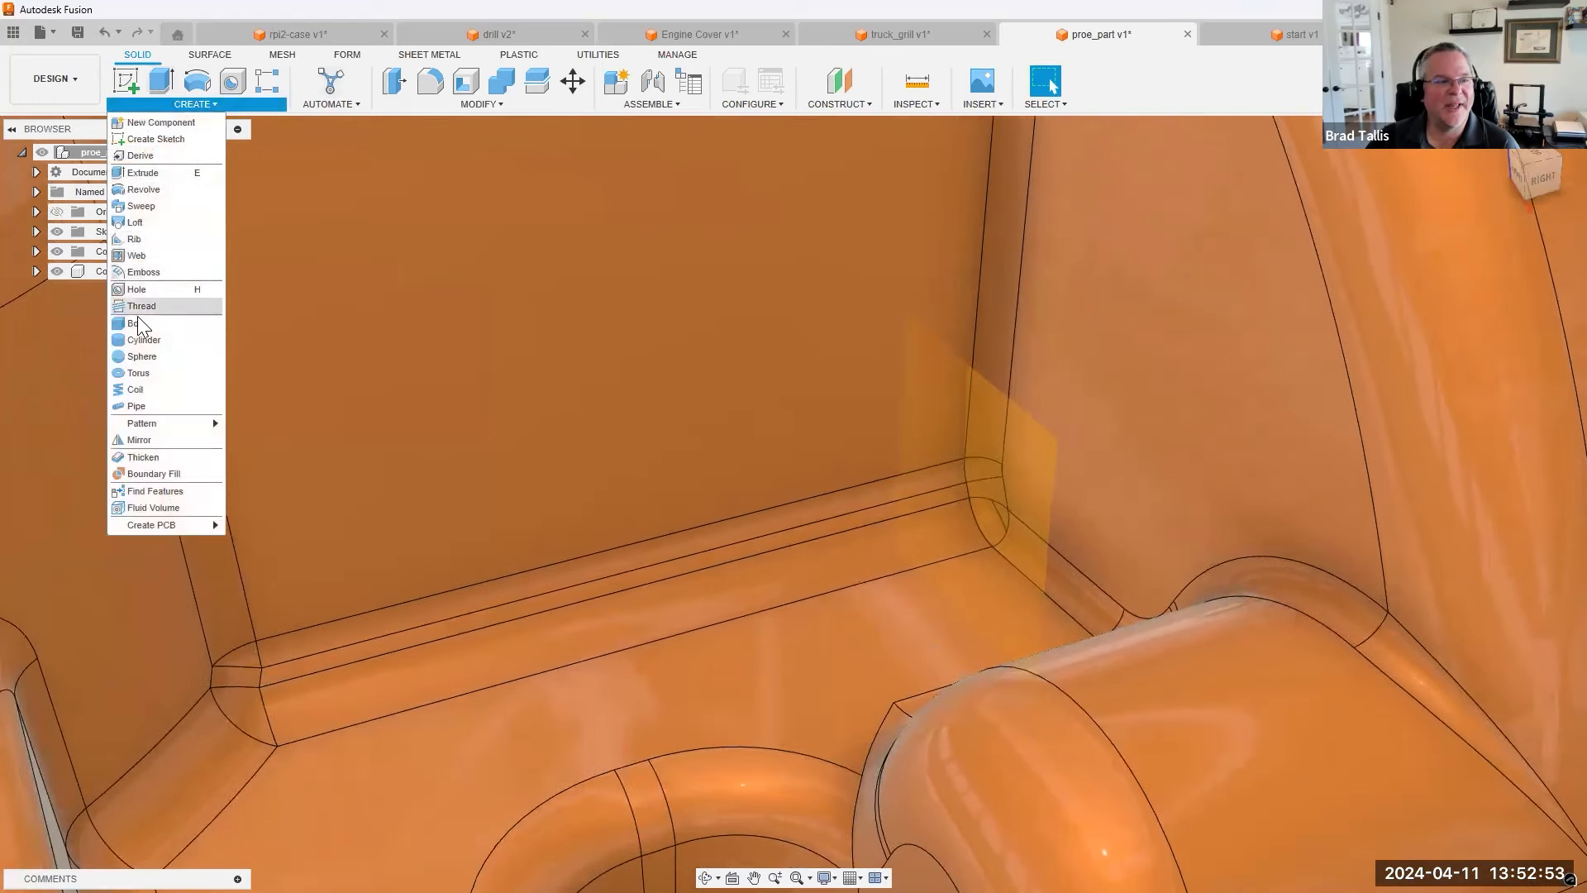
pyautogui.click(141, 356)
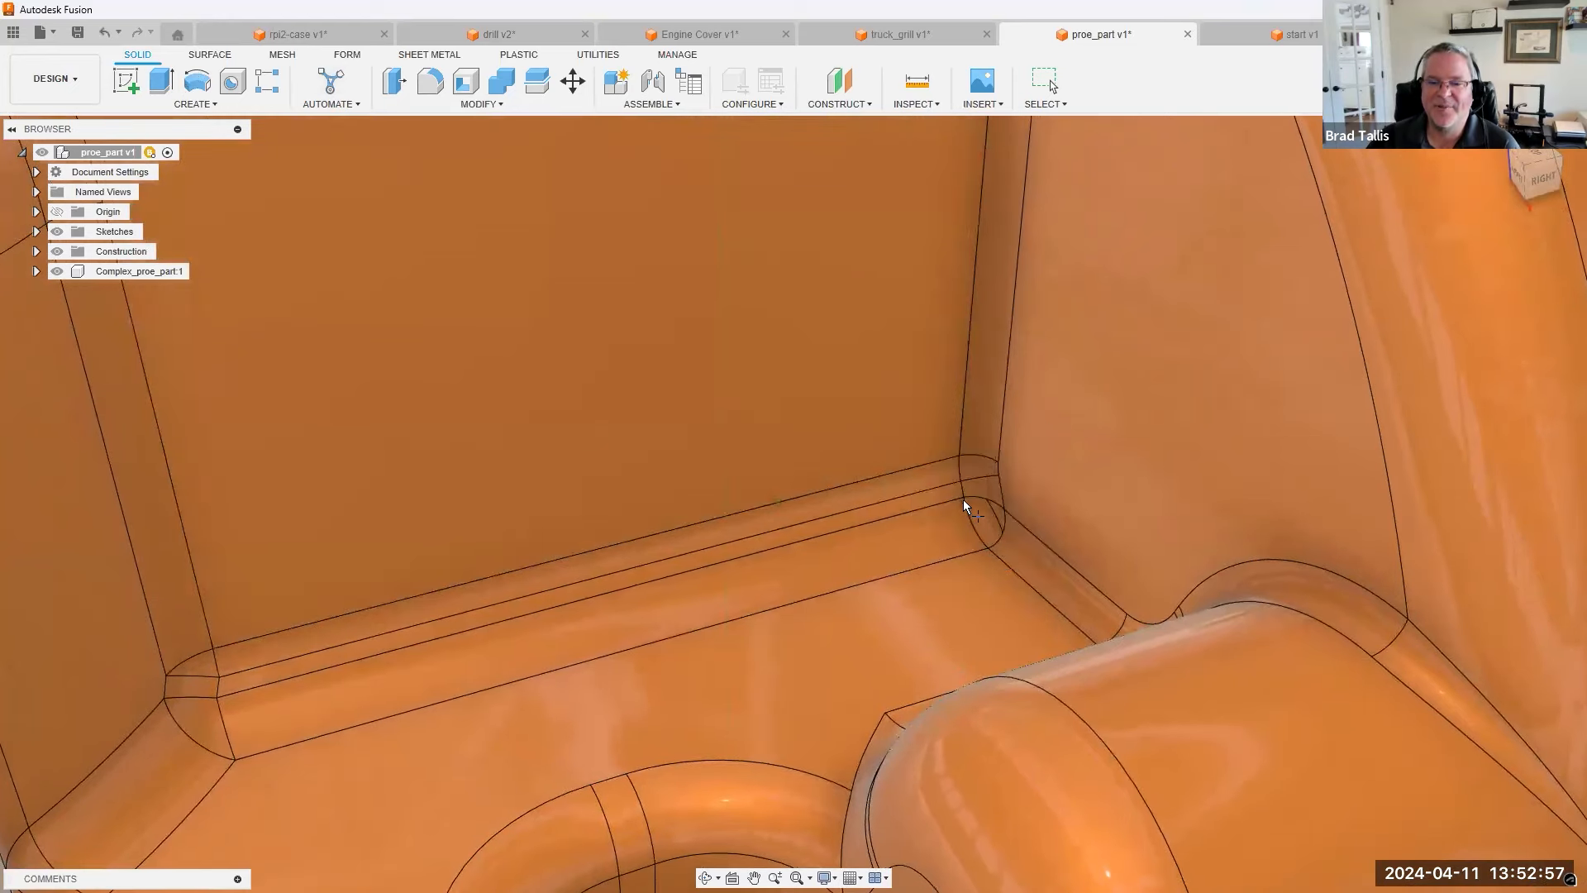
pyautogui.click(965, 505)
pyautogui.scroll(2, 950, 537)
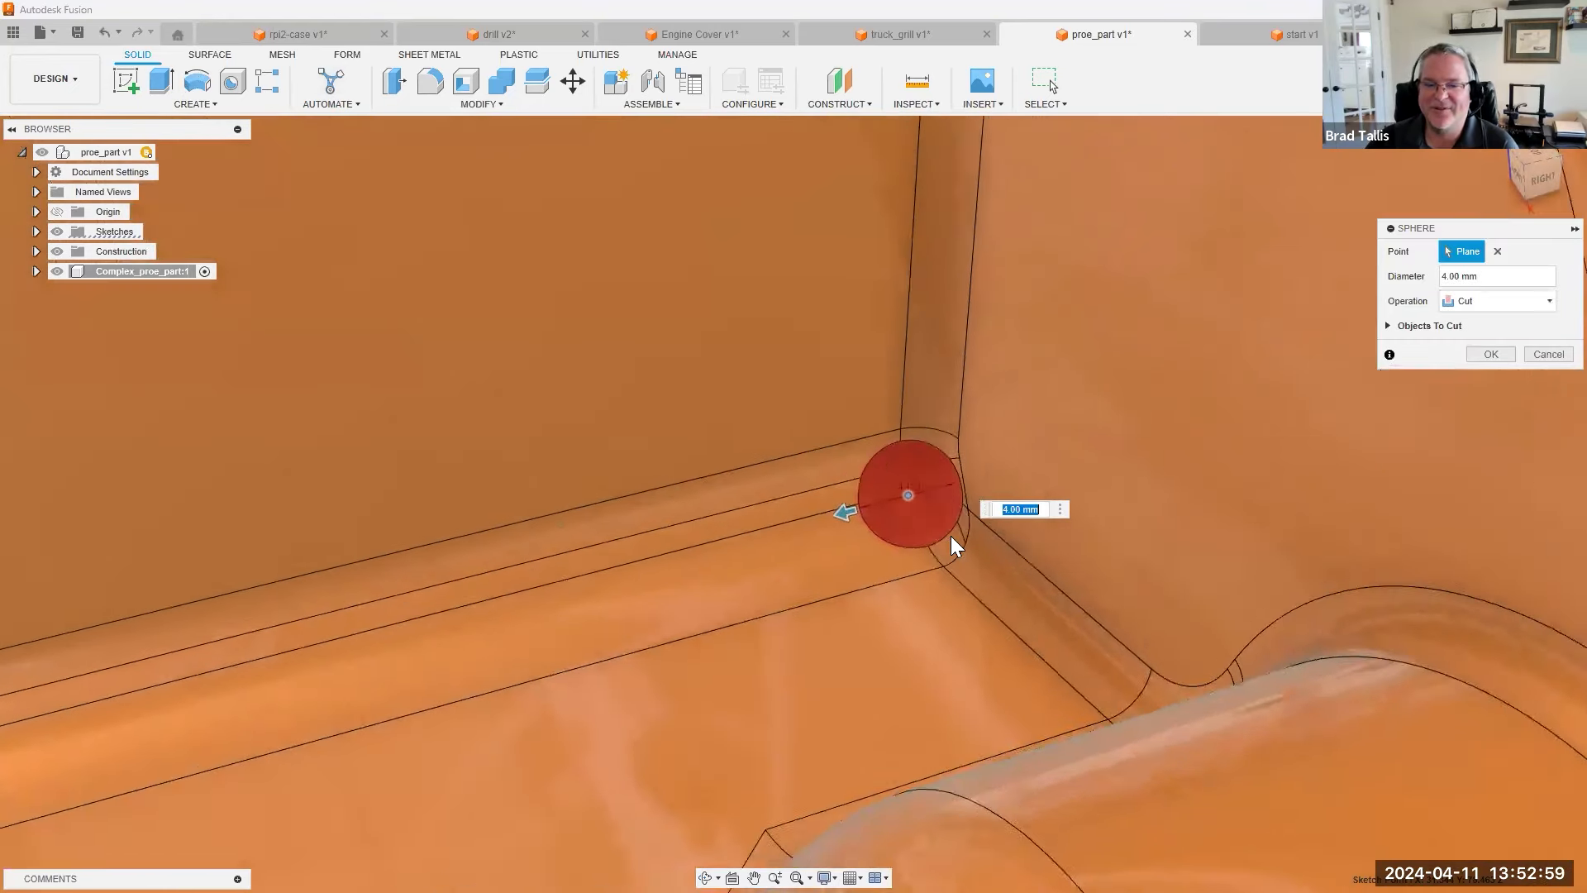
pyautogui.scroll(2, 942, 533)
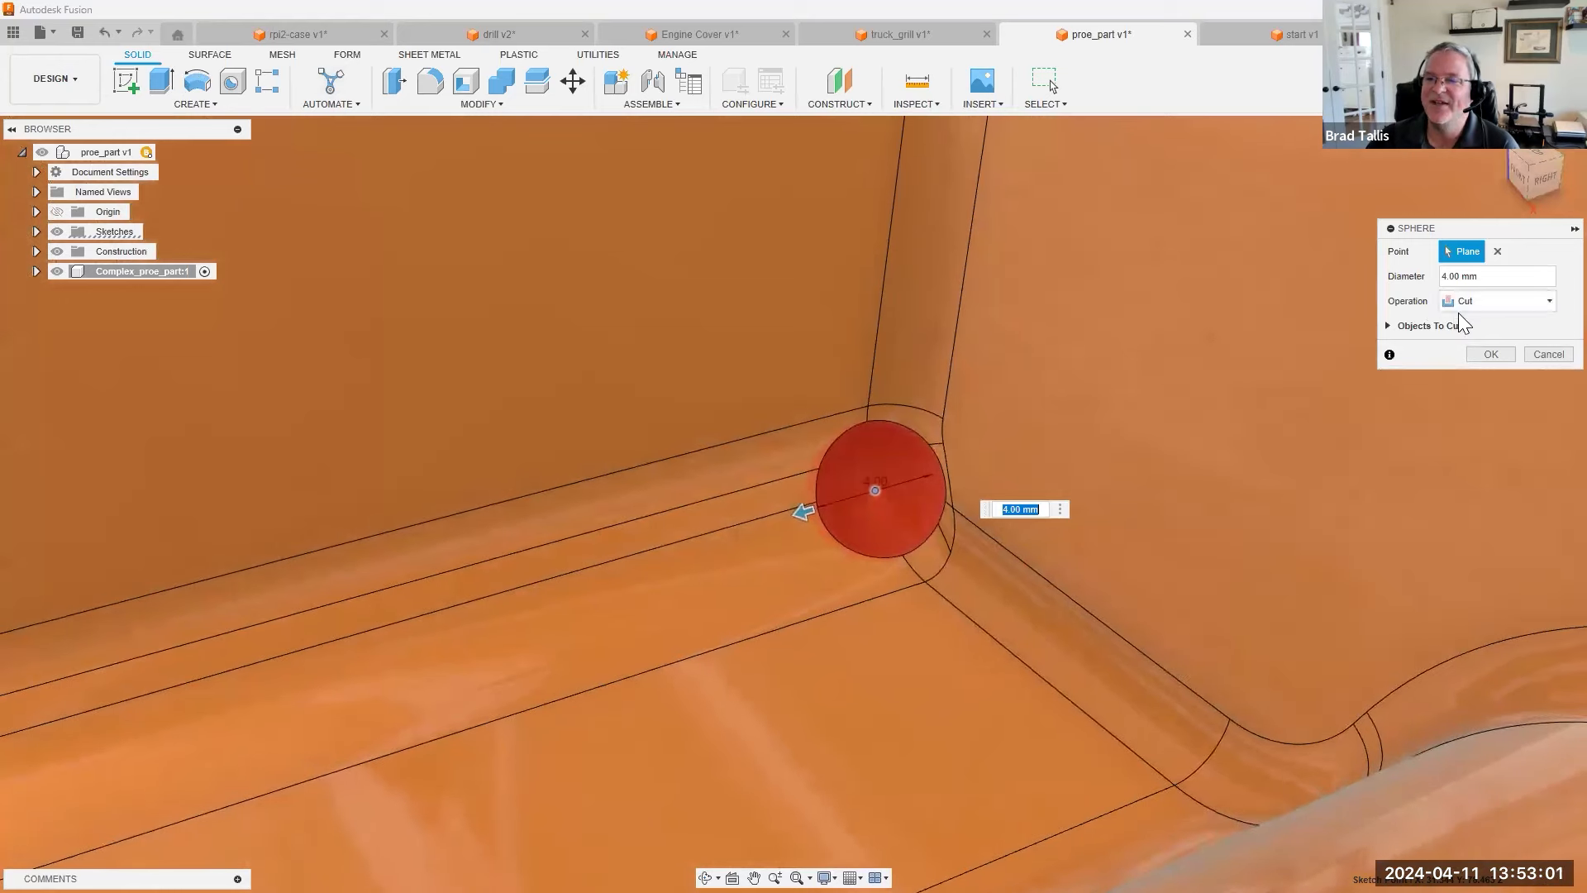
pyautogui.moveTo(826, 508)
pyautogui.keyDown('shift'); pyautogui.mouseDown(button='middle')
pyautogui.moveTo(900, 472)
pyautogui.moveTo(836, 517)
pyautogui.mouseUp(button='middle'); pyautogui.keyUp('shift')
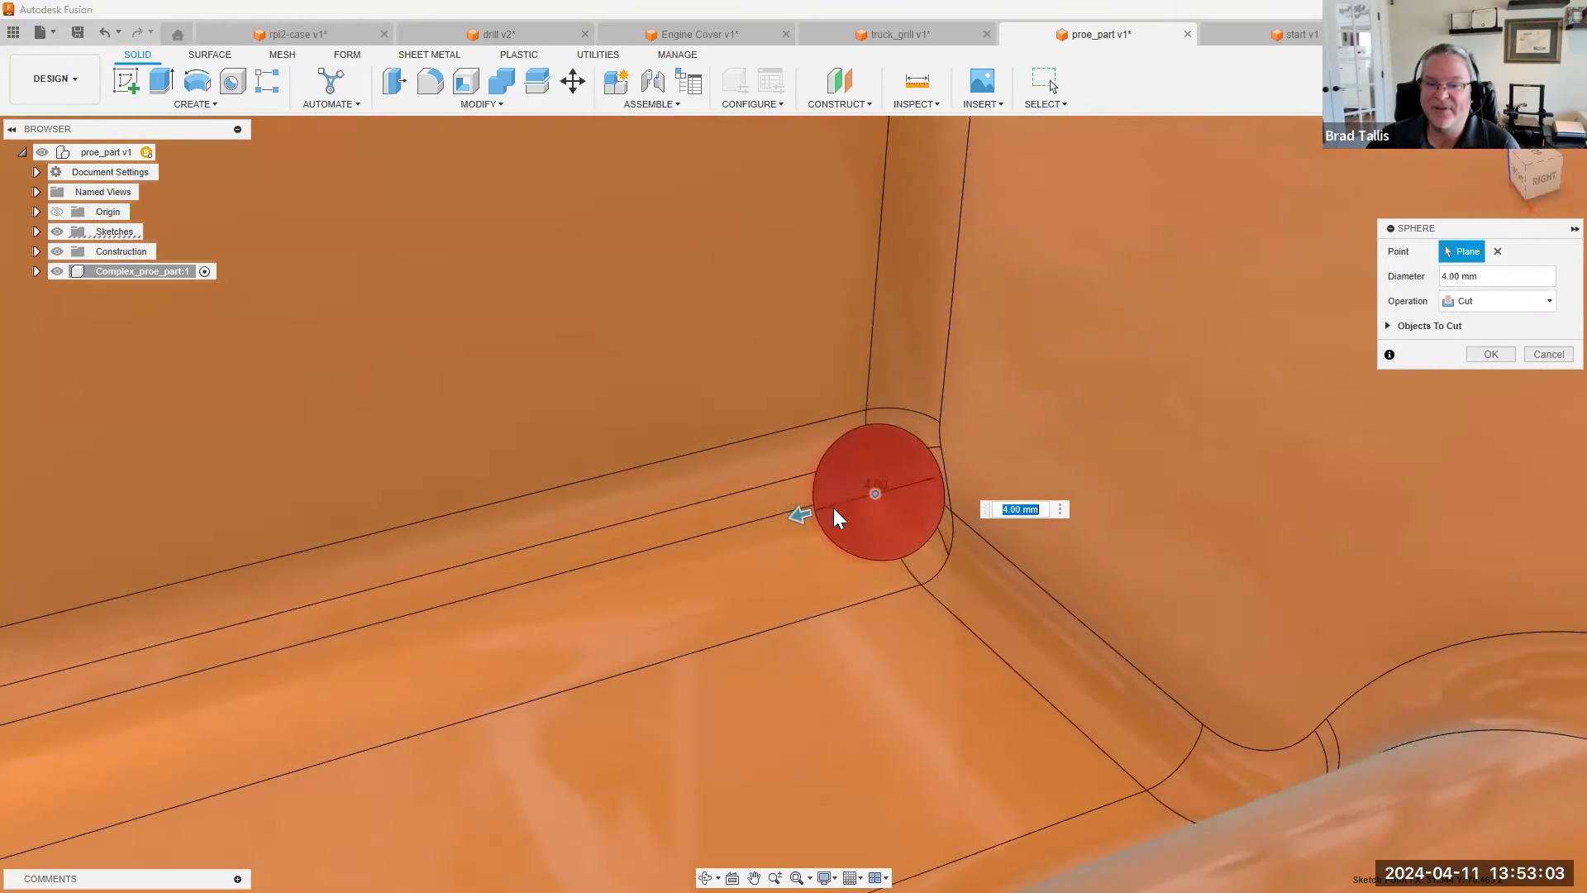
# Step: Try the Join operation on the sphere with a diameter of about 4.09 mm, and return it to Cut
pyautogui.click(1472, 301)
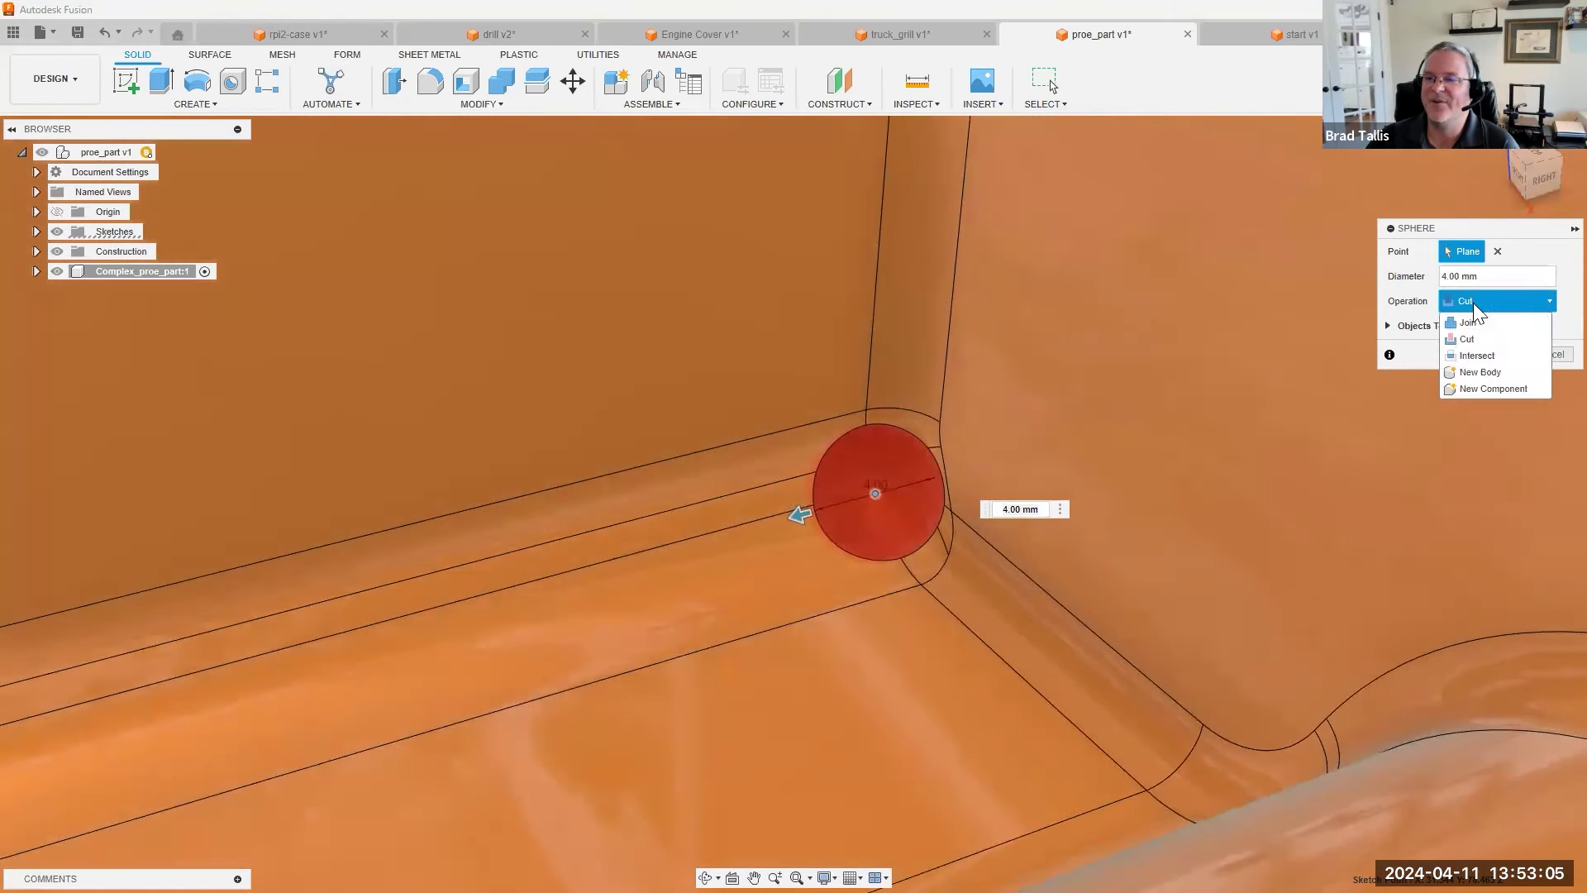
pyautogui.click(1469, 324)
pyautogui.moveTo(797, 514)
pyautogui.mouseDown()
pyautogui.moveTo(743, 529)
pyautogui.moveTo(798, 514)
pyautogui.mouseUp()
pyautogui.click(1479, 301)
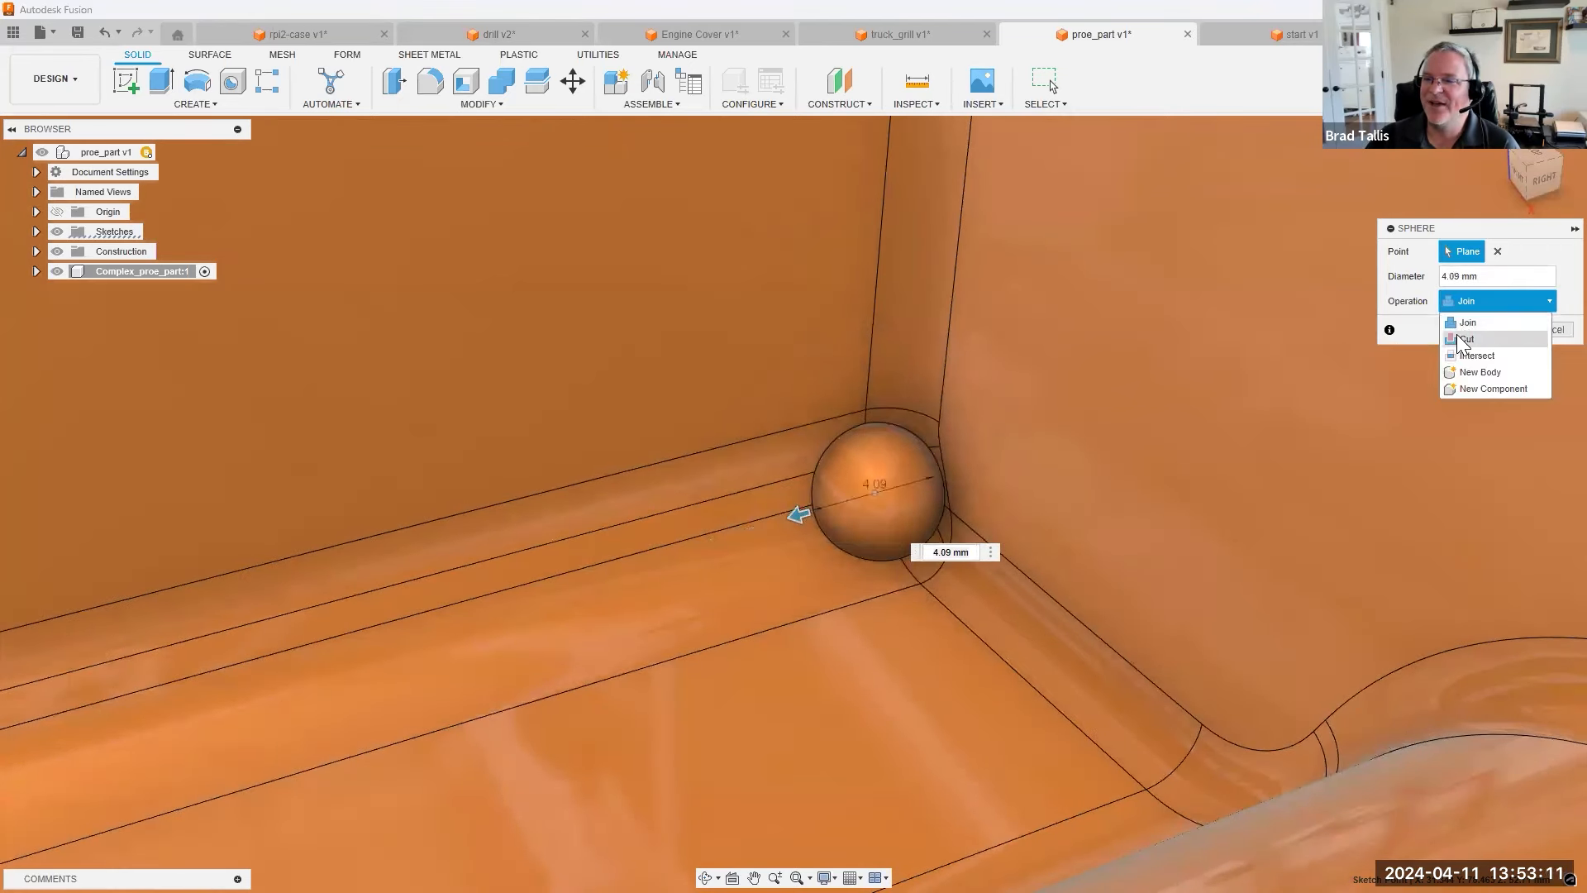
pyautogui.click(1470, 332)
# Step: Enlarge the sphere to about 6.59 mm in diameter and cut the small fillet faces out of the pocket corner
pyautogui.scroll(1, 909, 489)
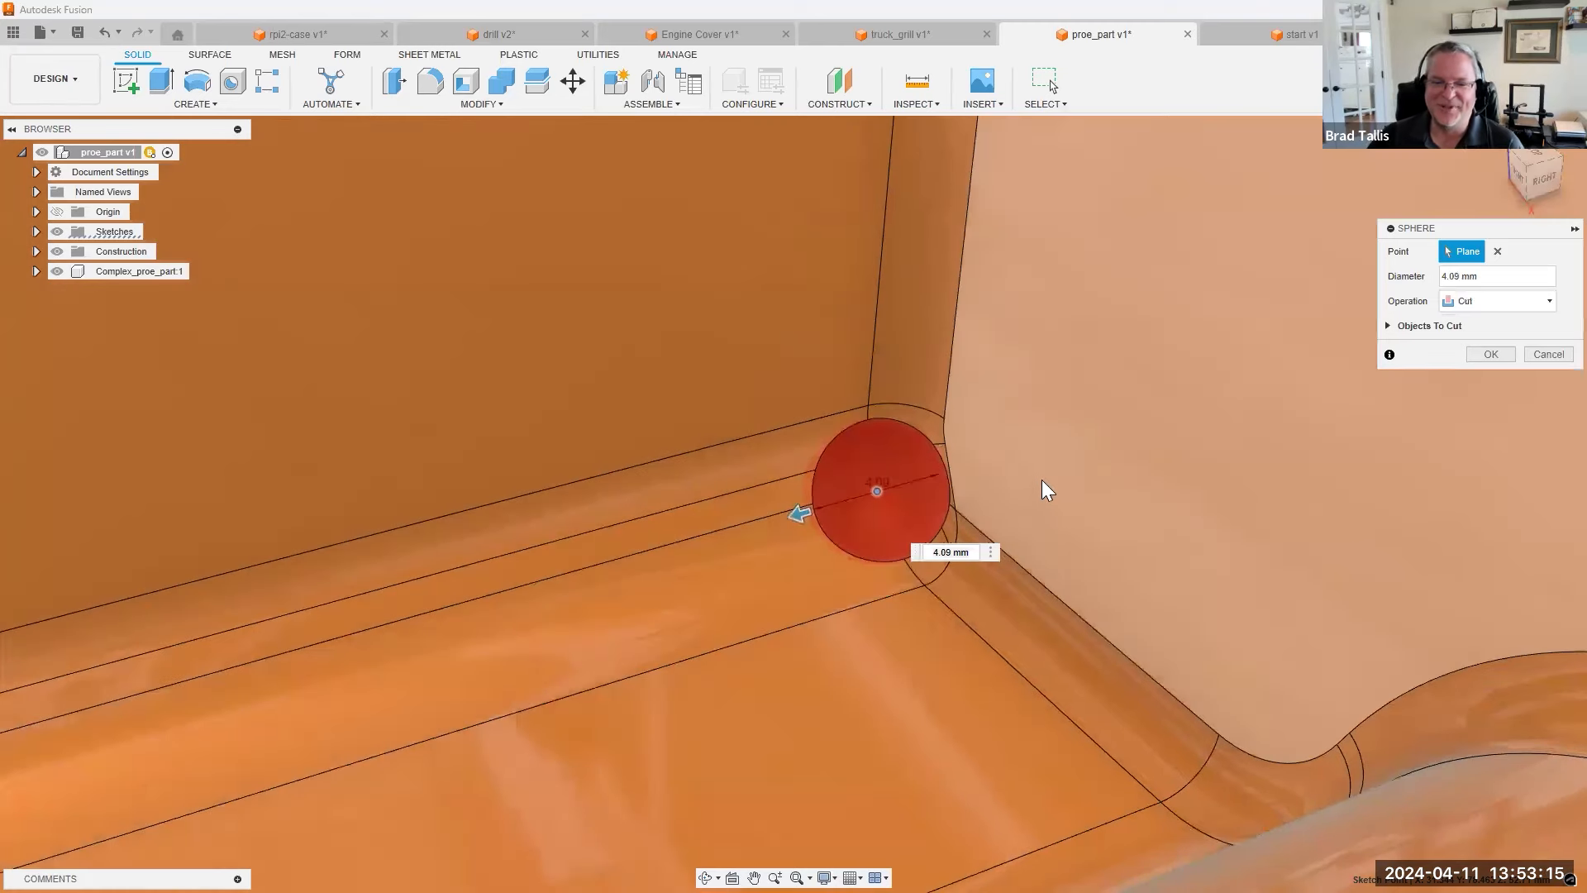
pyautogui.keyDown('shift'); pyautogui.moveTo(978, 519); pyautogui.dragTo(826, 514, button='middle'); pyautogui.keyUp('shift')
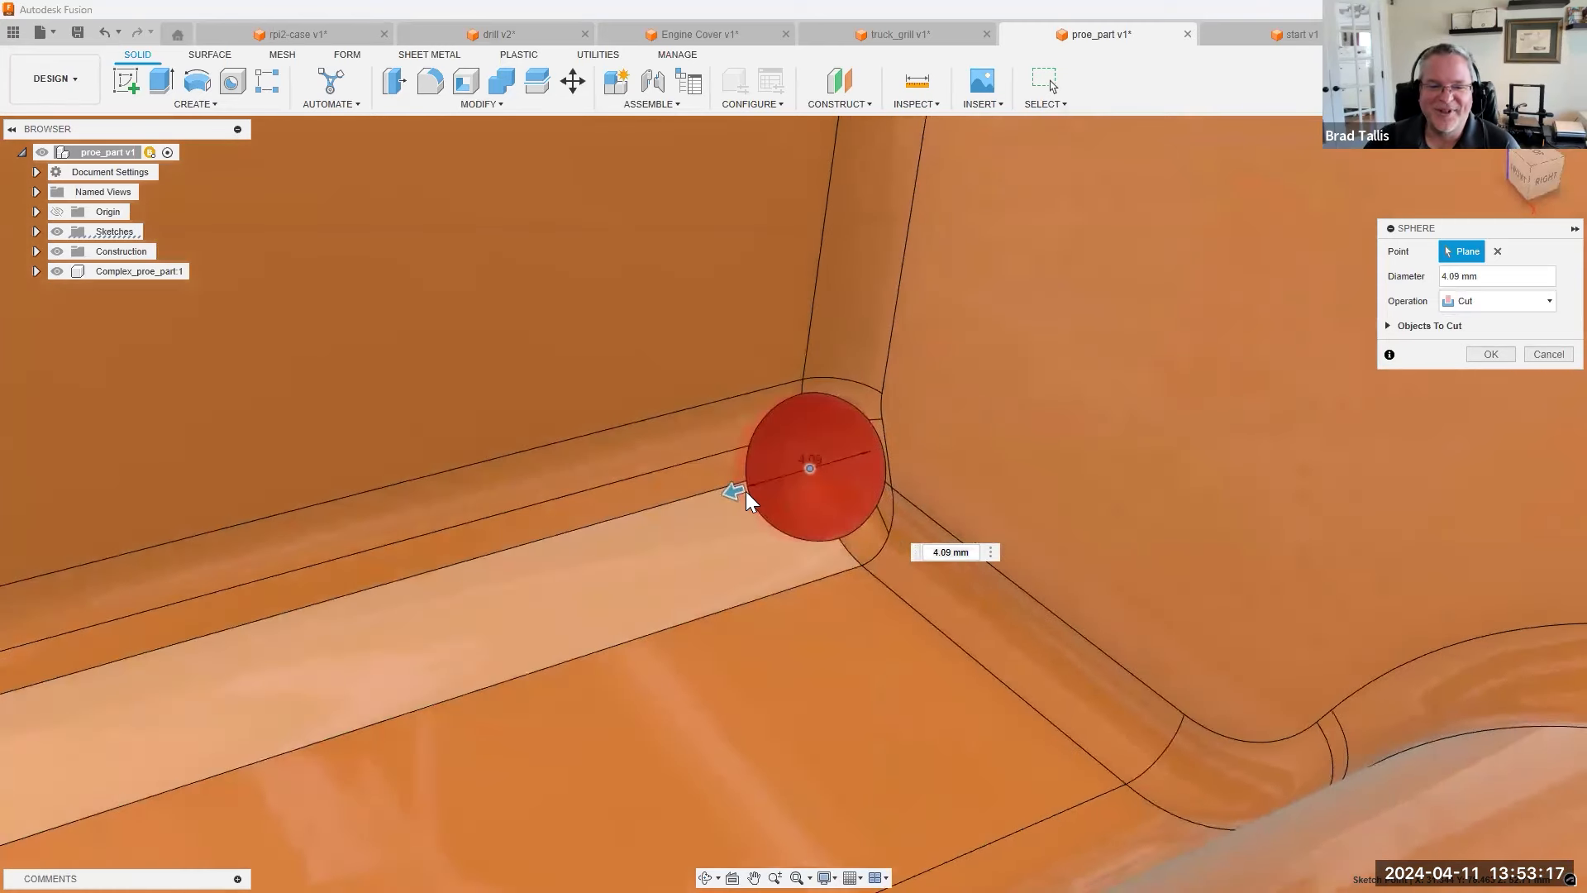
pyautogui.moveTo(738, 489); pyautogui.dragTo(734, 491)
pyautogui.scroll(3, 810, 496)
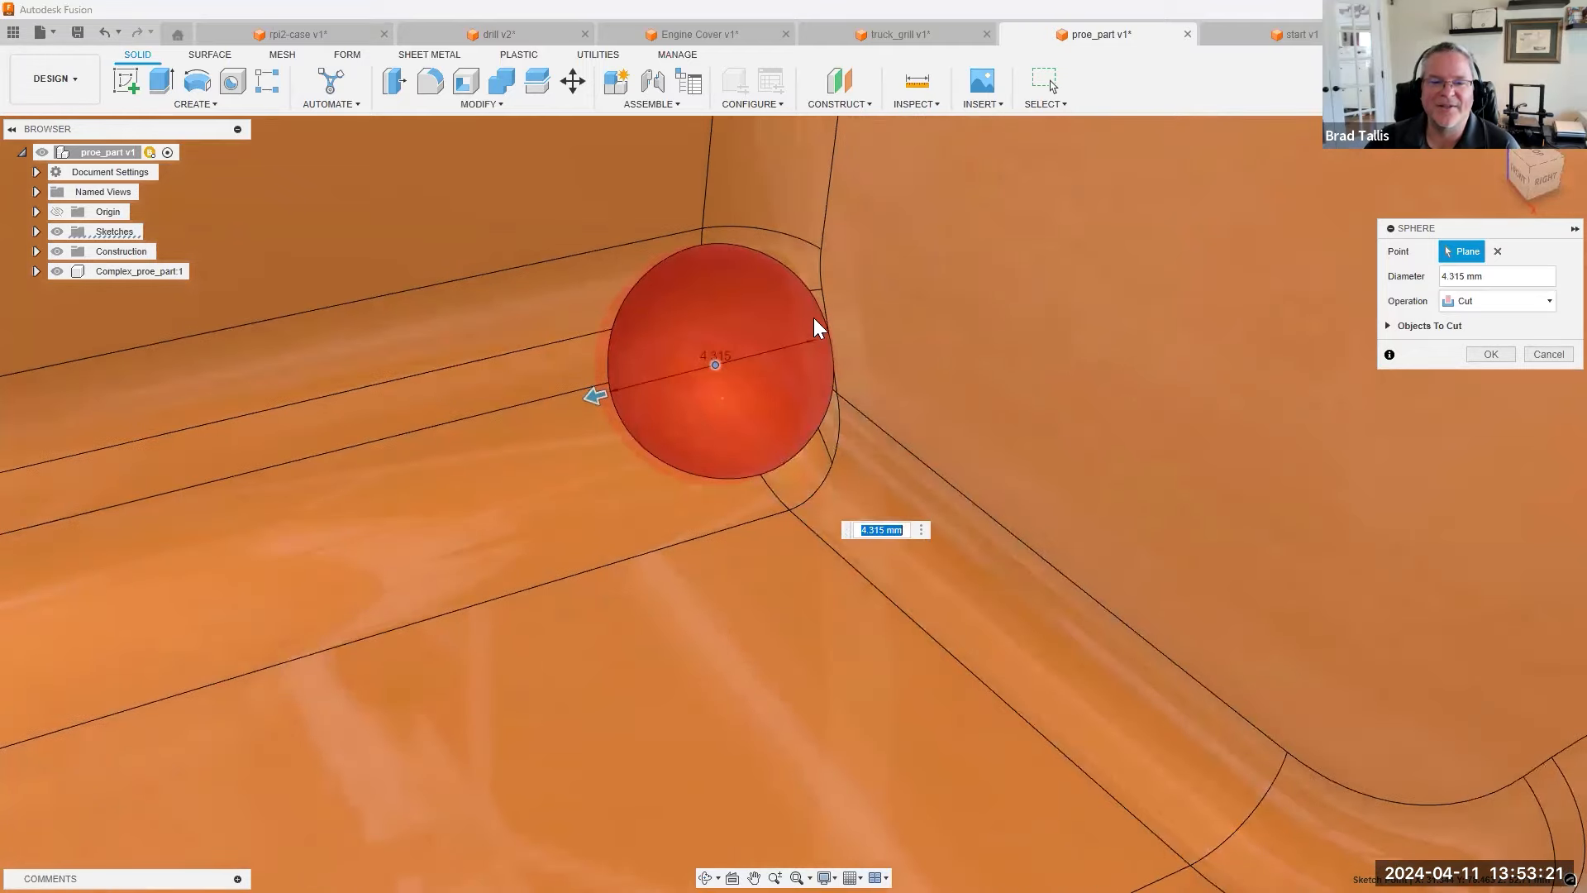
pyautogui.scroll(-2, 708, 369)
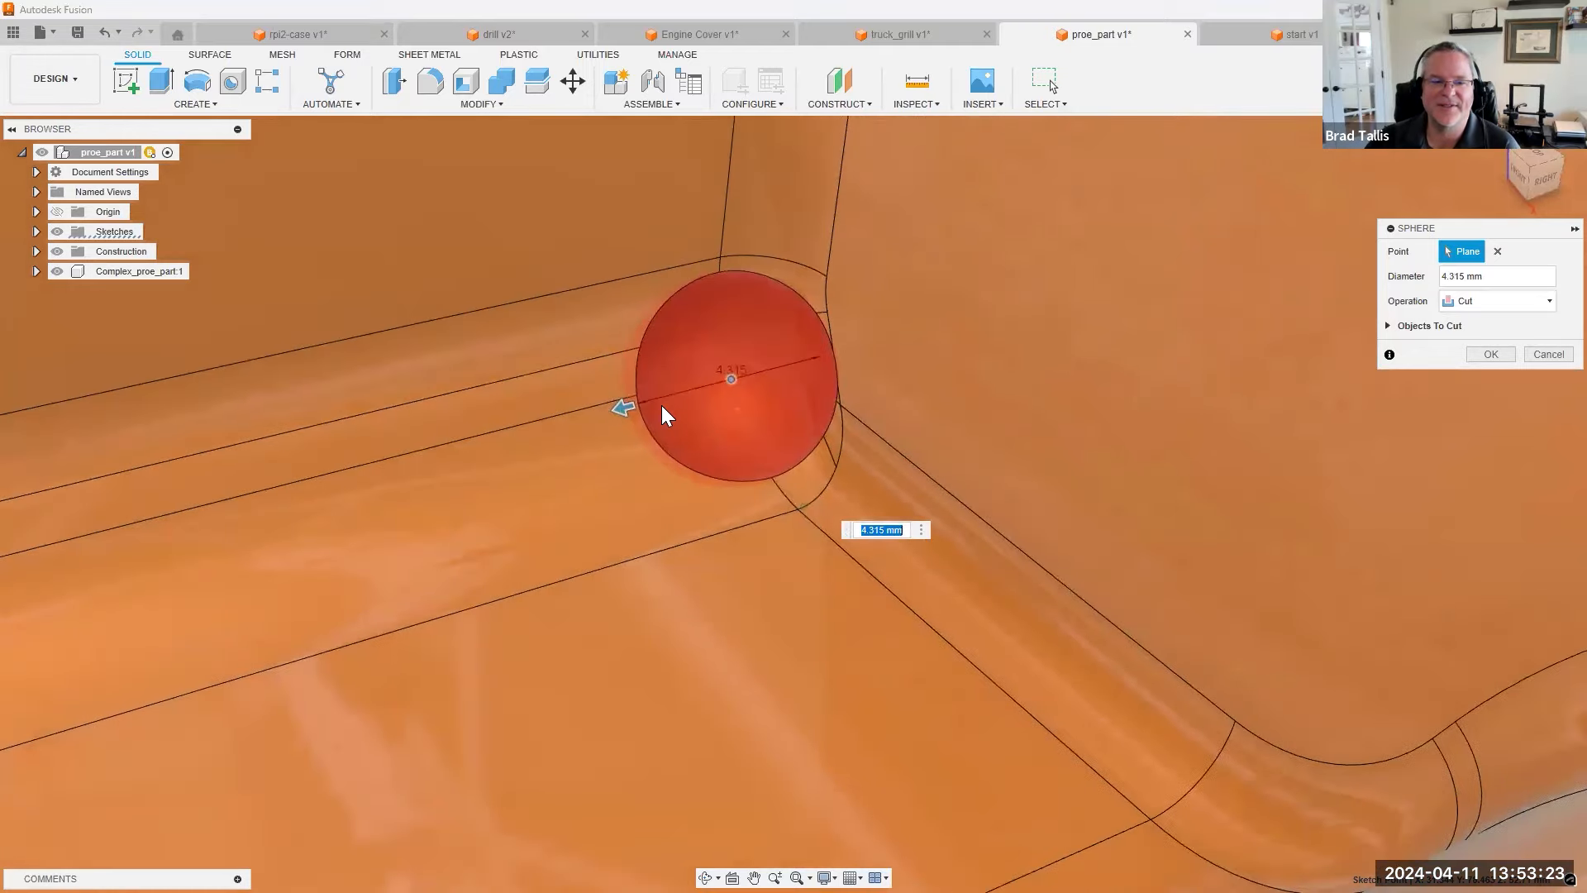
pyautogui.moveTo(626, 405); pyautogui.dragTo(595, 414)
pyautogui.scroll(3, 825, 262)
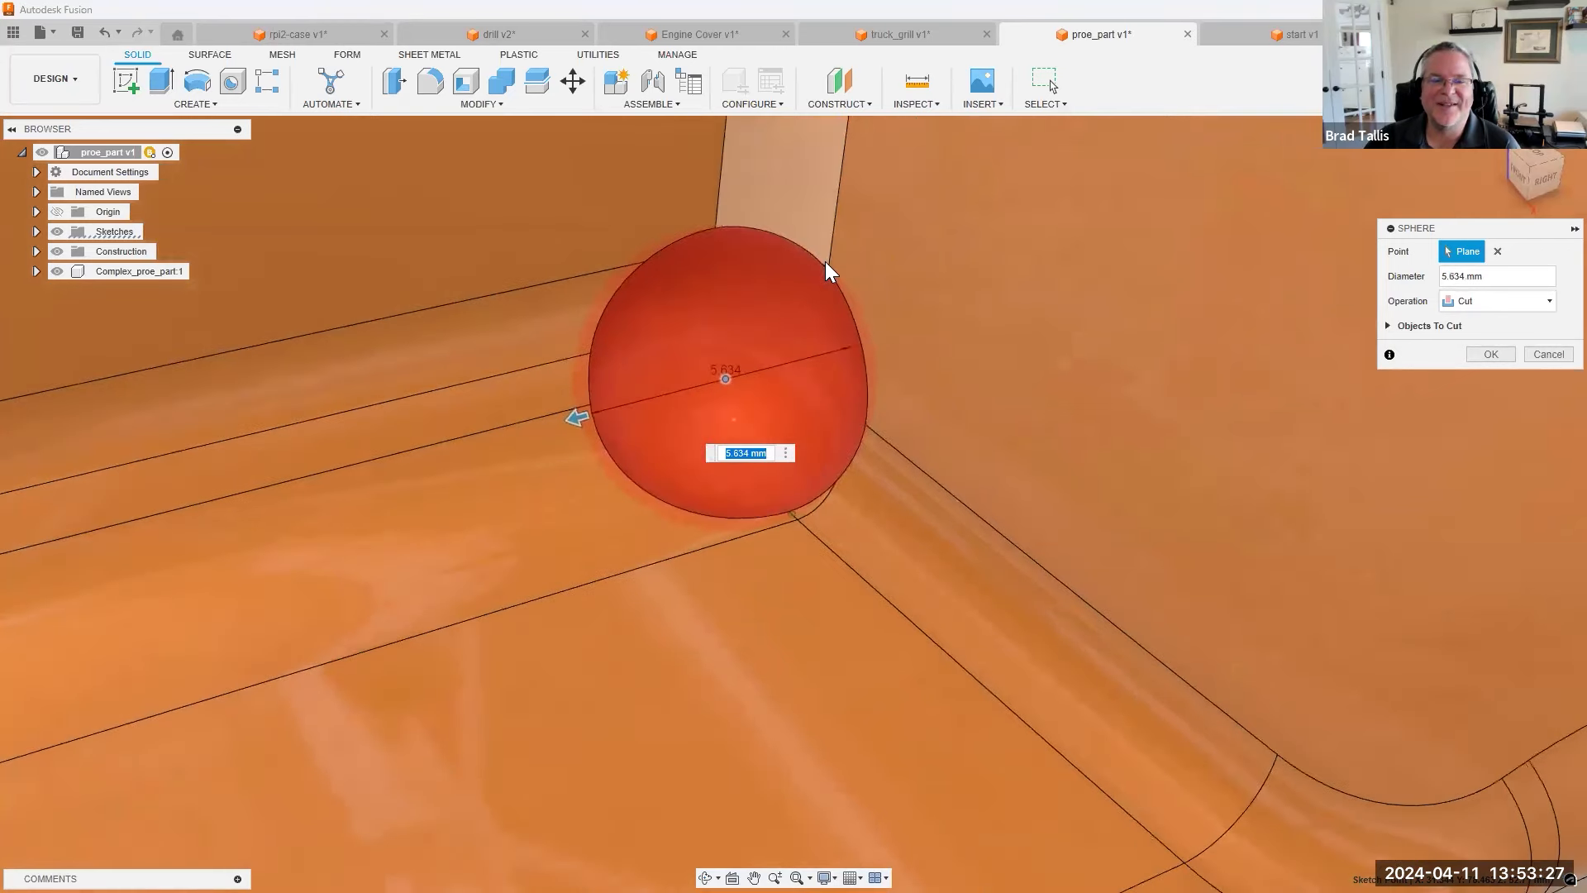
pyautogui.scroll(4, 864, 285)
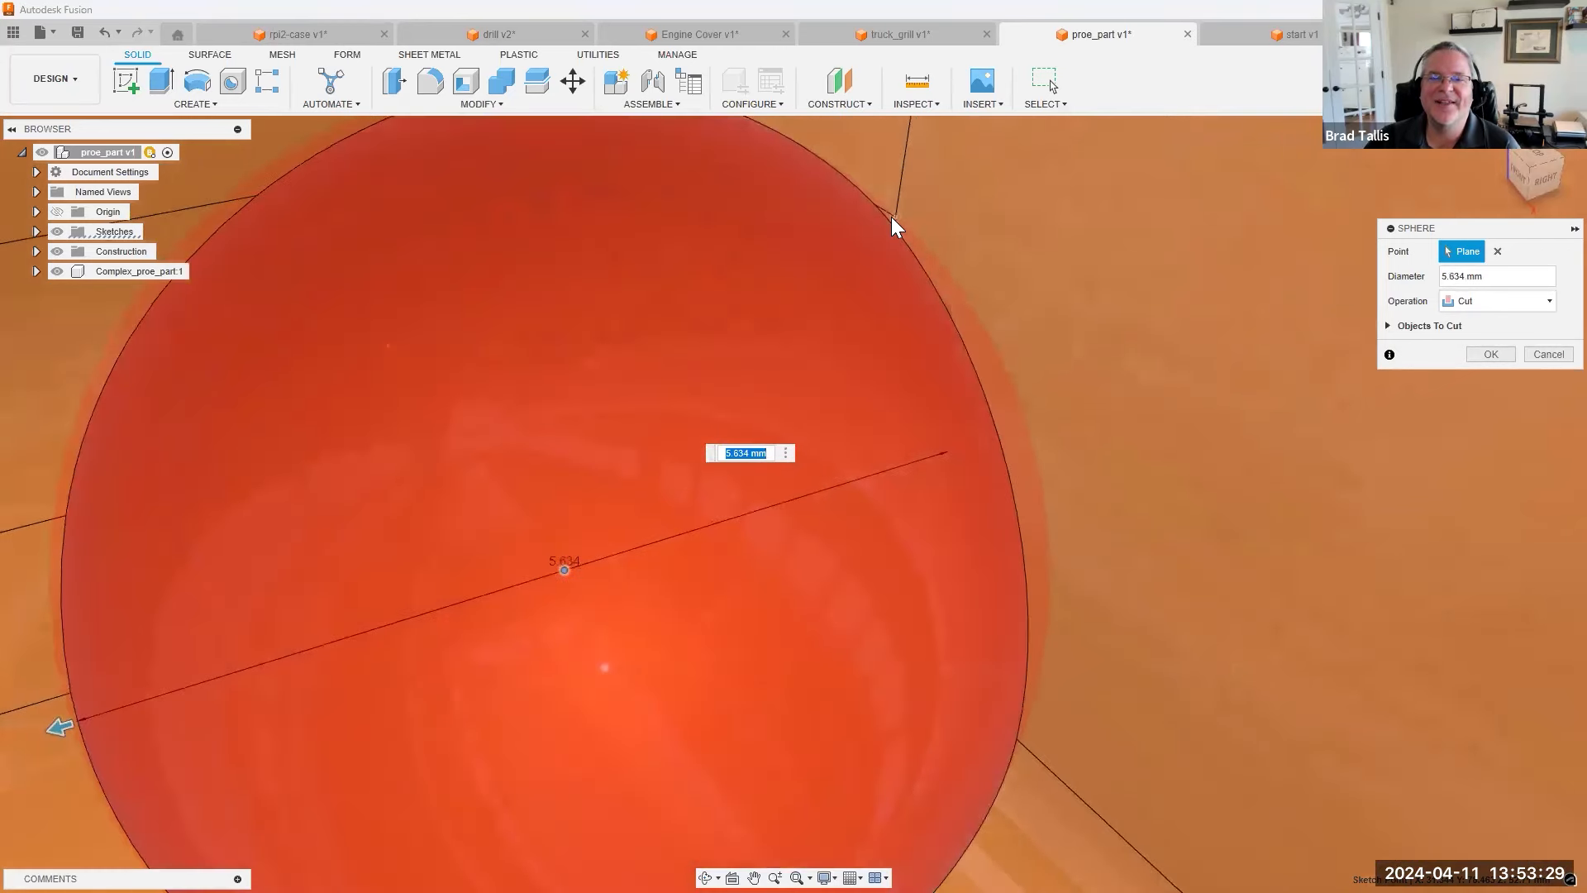
pyautogui.scroll(-6, 878, 645)
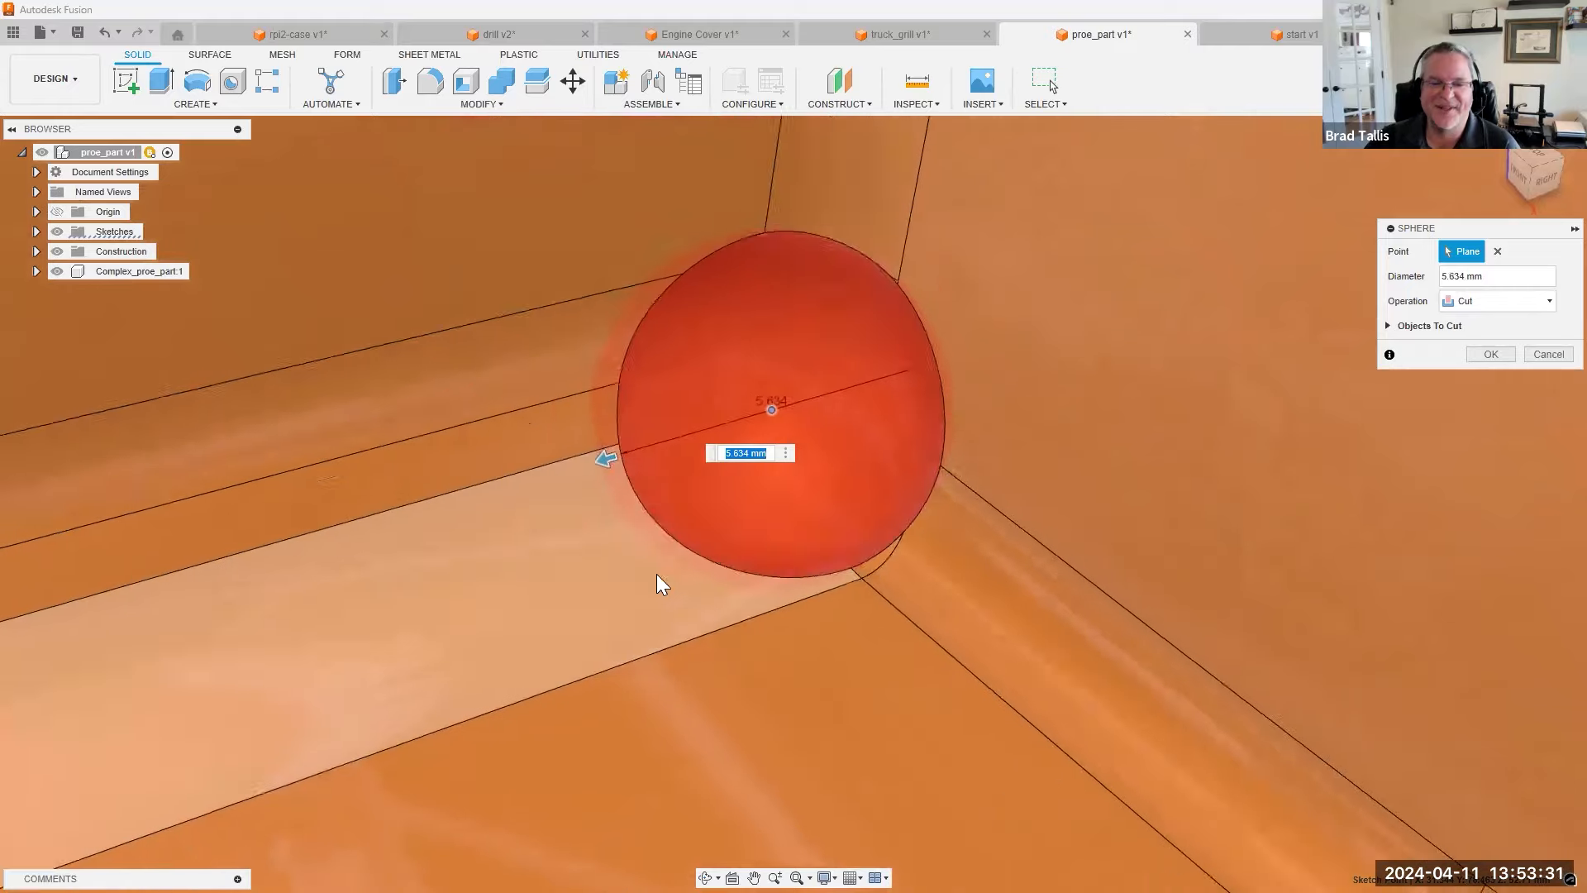
pyautogui.moveTo(678, 475); pyautogui.dragTo(659, 480)
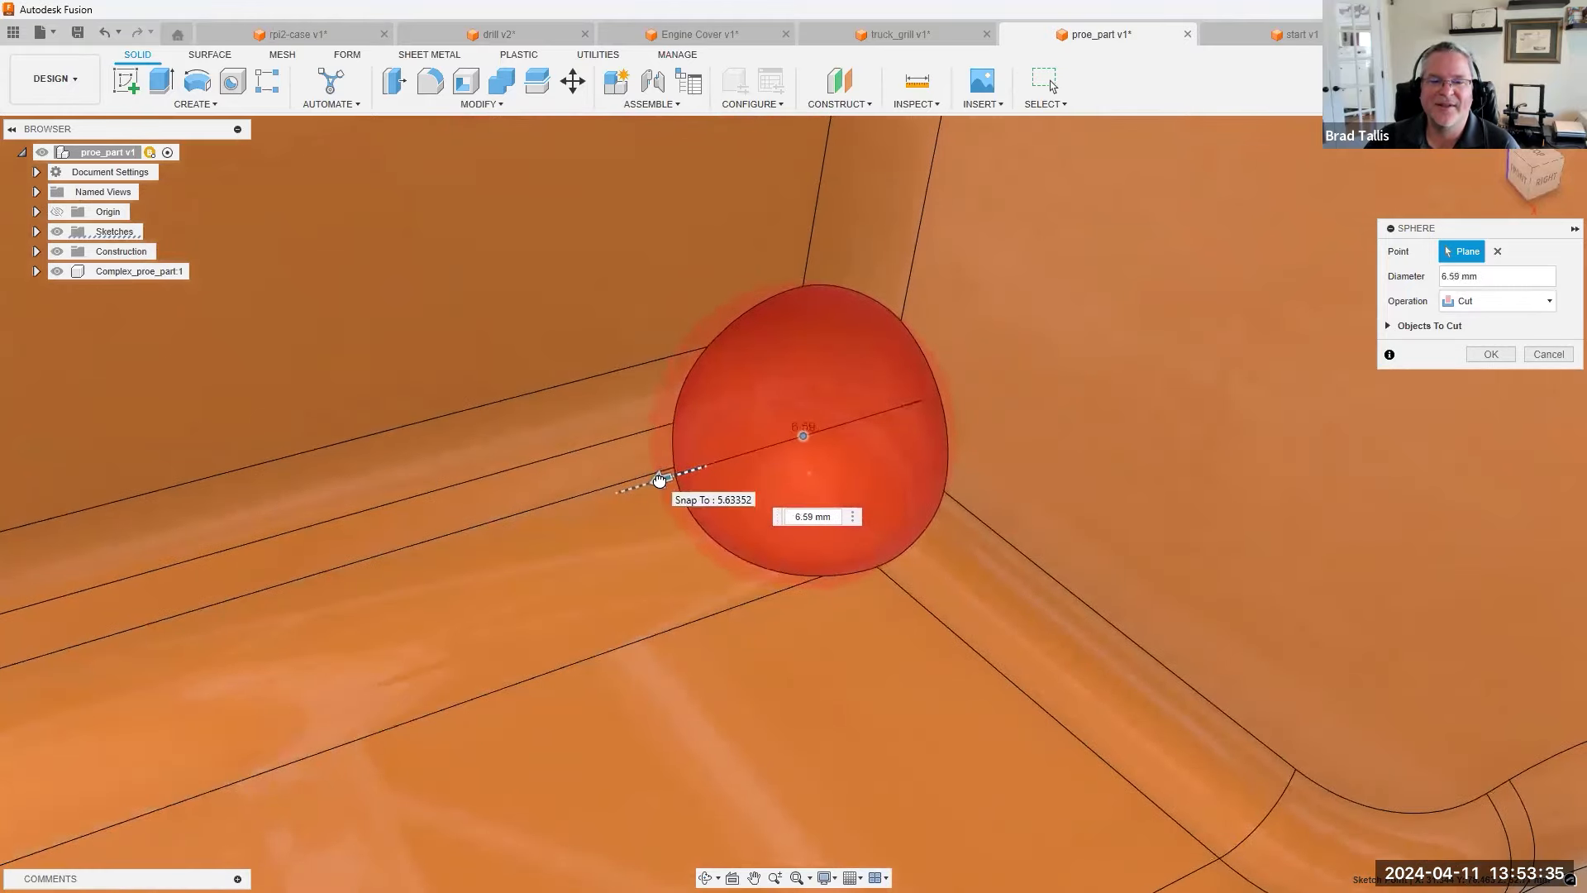
pyautogui.scroll(-4, 780, 549)
pyautogui.scroll(2, 865, 269)
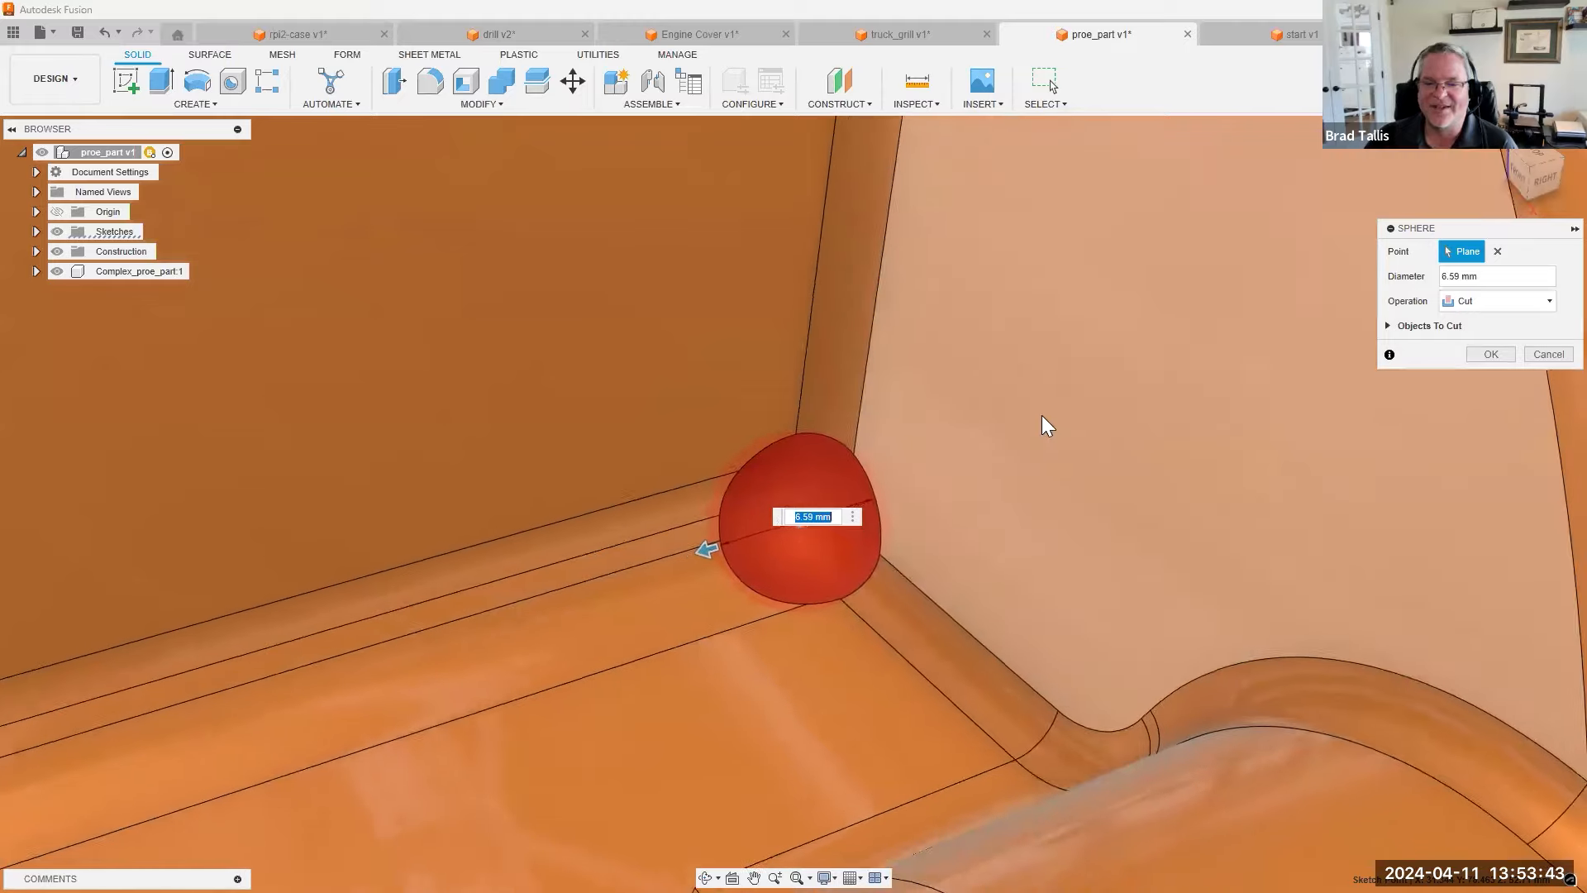
pyautogui.click(1490, 354)
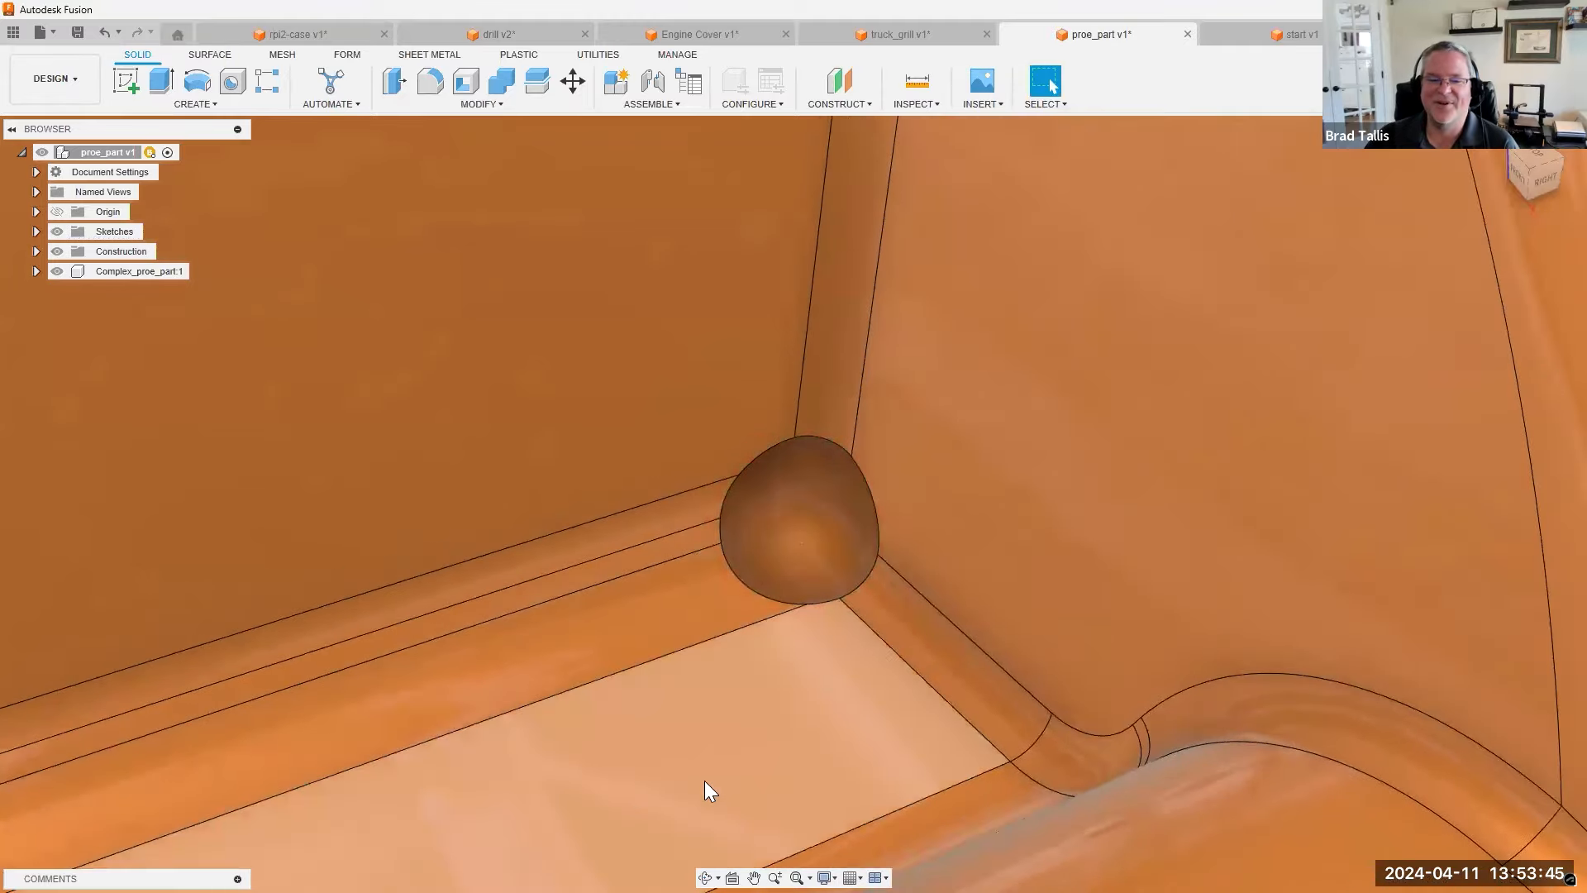
pyautogui.keyDown('shift'); pyautogui.moveTo(683, 758); pyautogui.dragTo(885, 87, button='middle'); pyautogui.keyUp('shift')
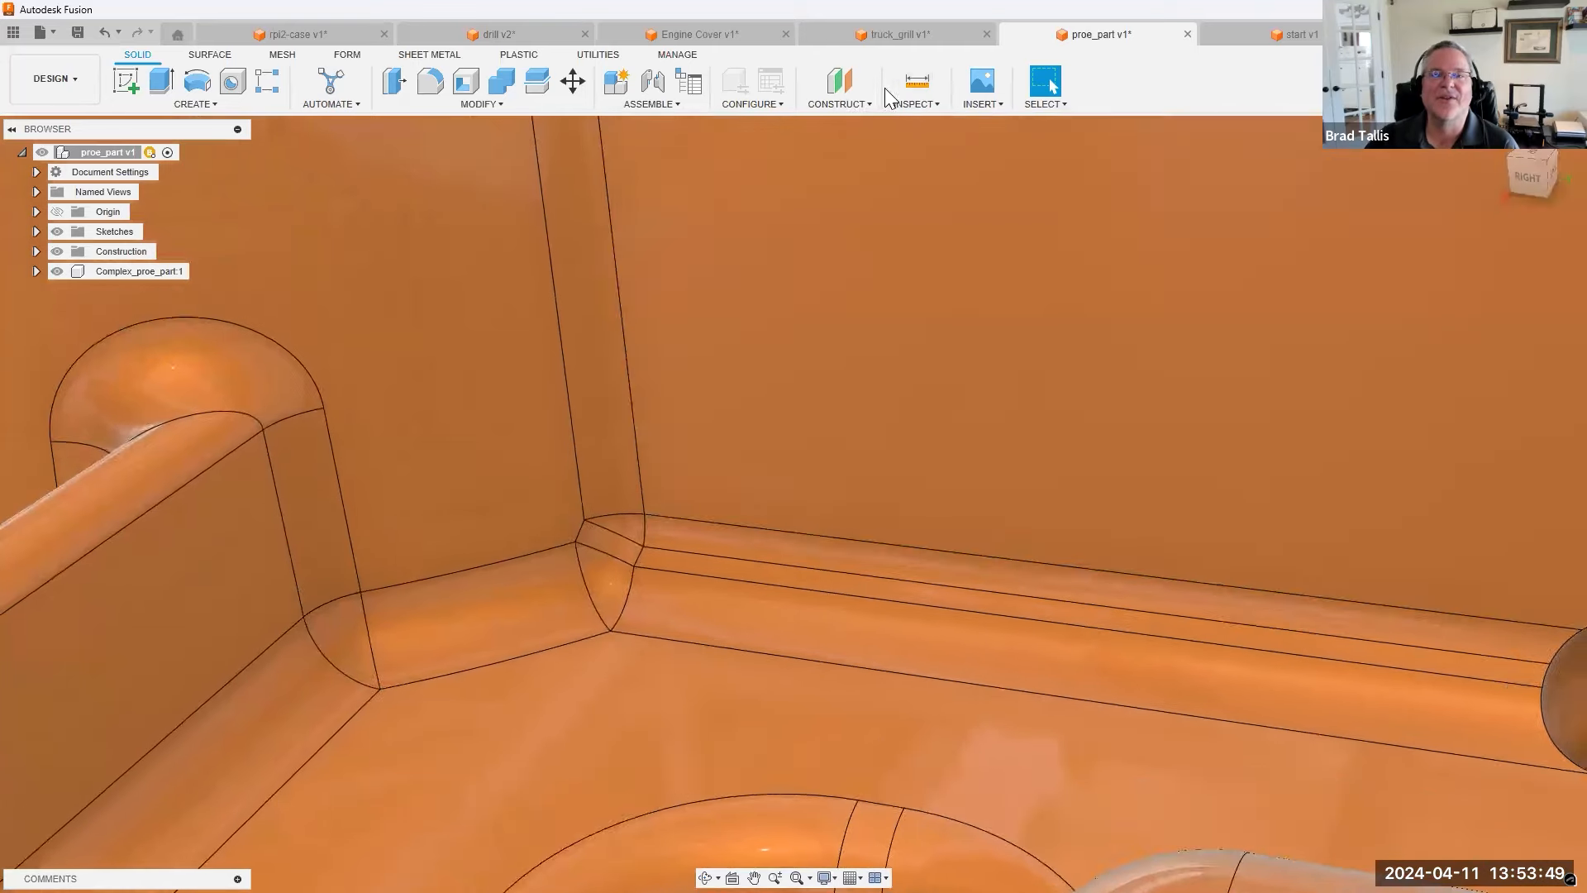
pyautogui.click(856, 103)
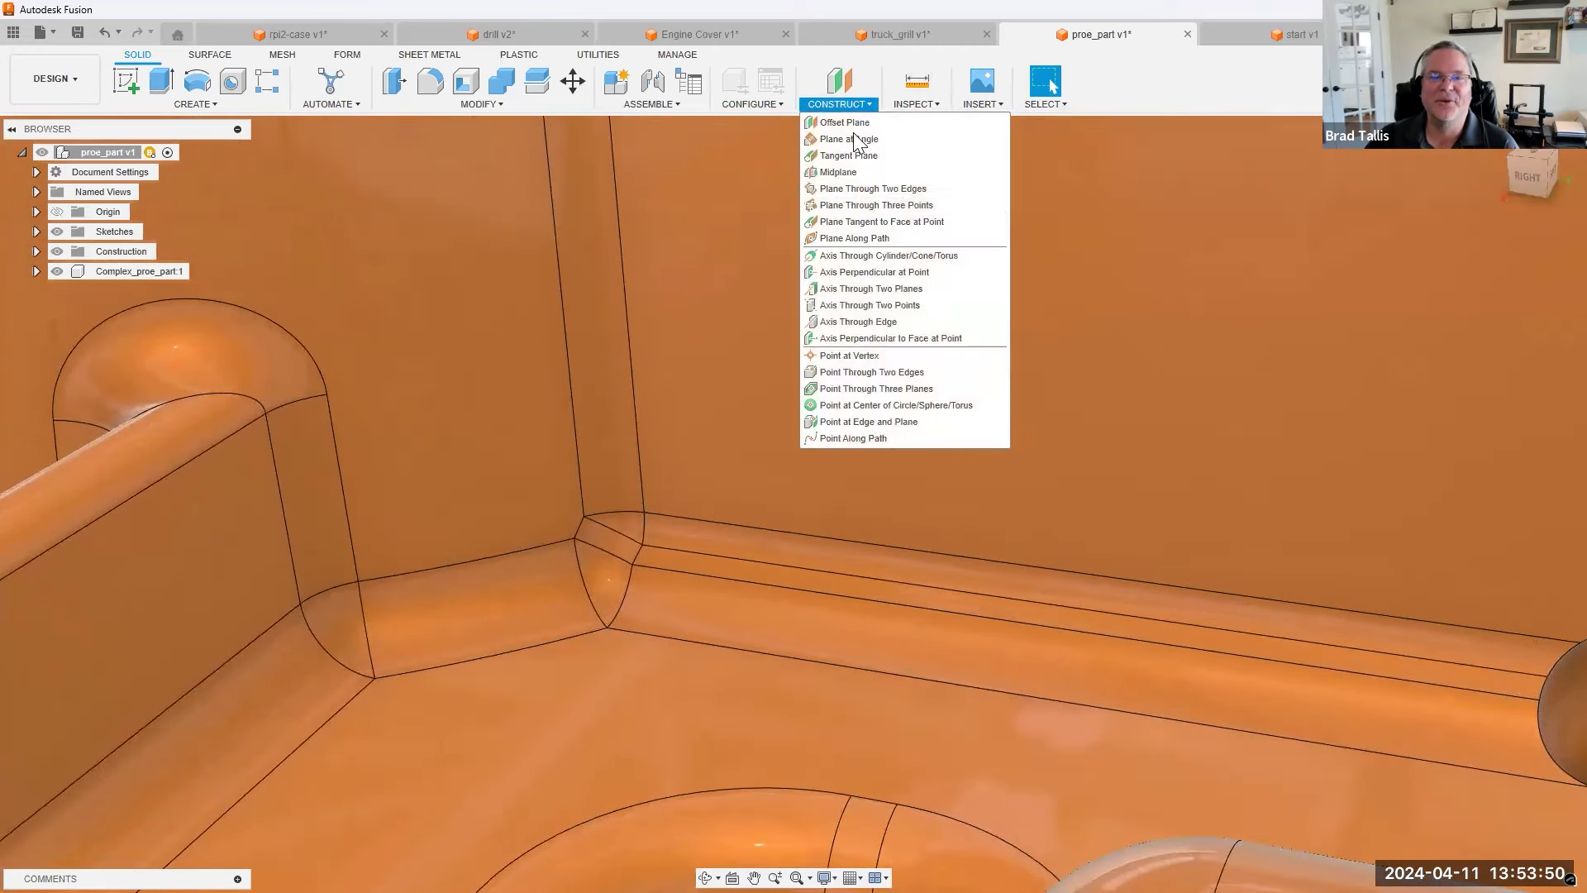
pyautogui.click(847, 238)
pyautogui.keyDown('shift'); pyautogui.moveTo(847, 248); pyautogui.dragTo(896, 220, button='middle'); pyautogui.keyUp('shift')
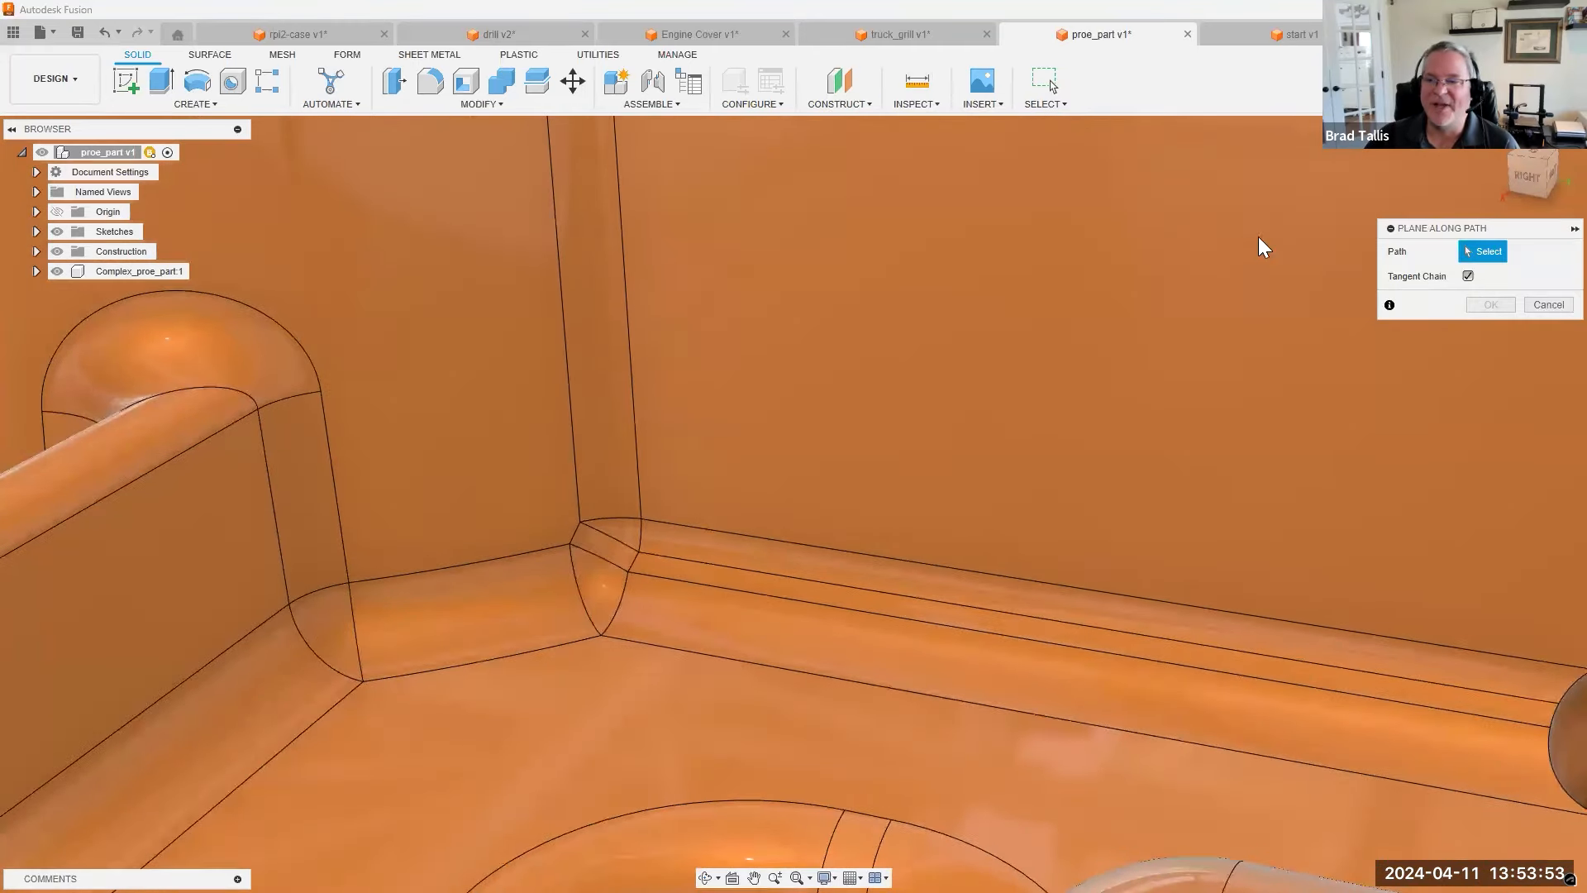
pyautogui.click(1548, 305)
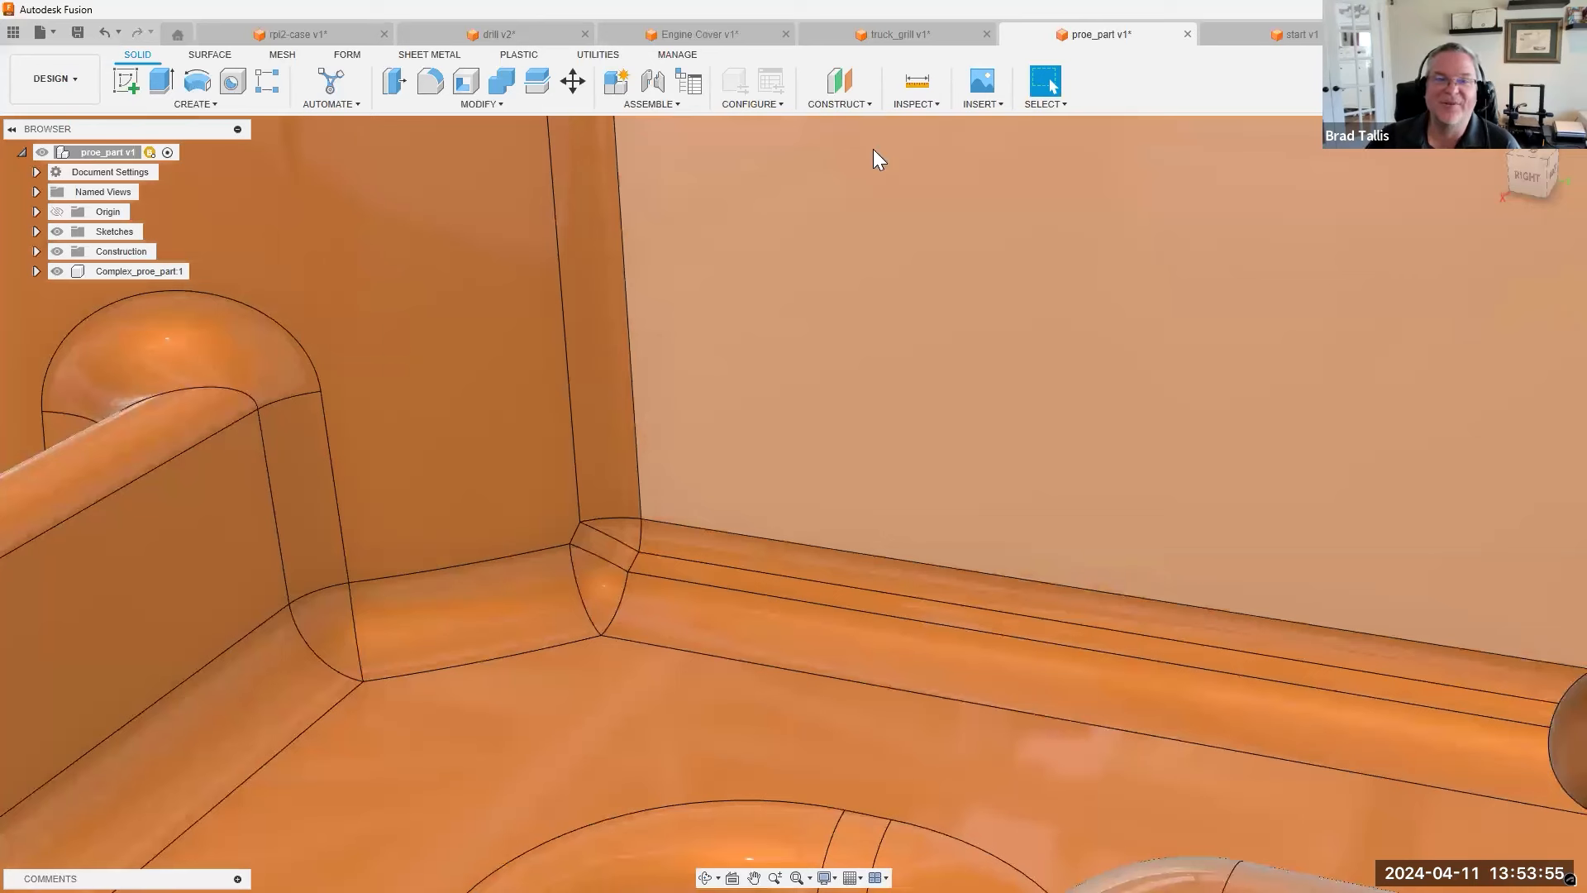
# Step: Pin the Plane Along Path and Sphere commands to the toolbar
pyautogui.click(865, 103)
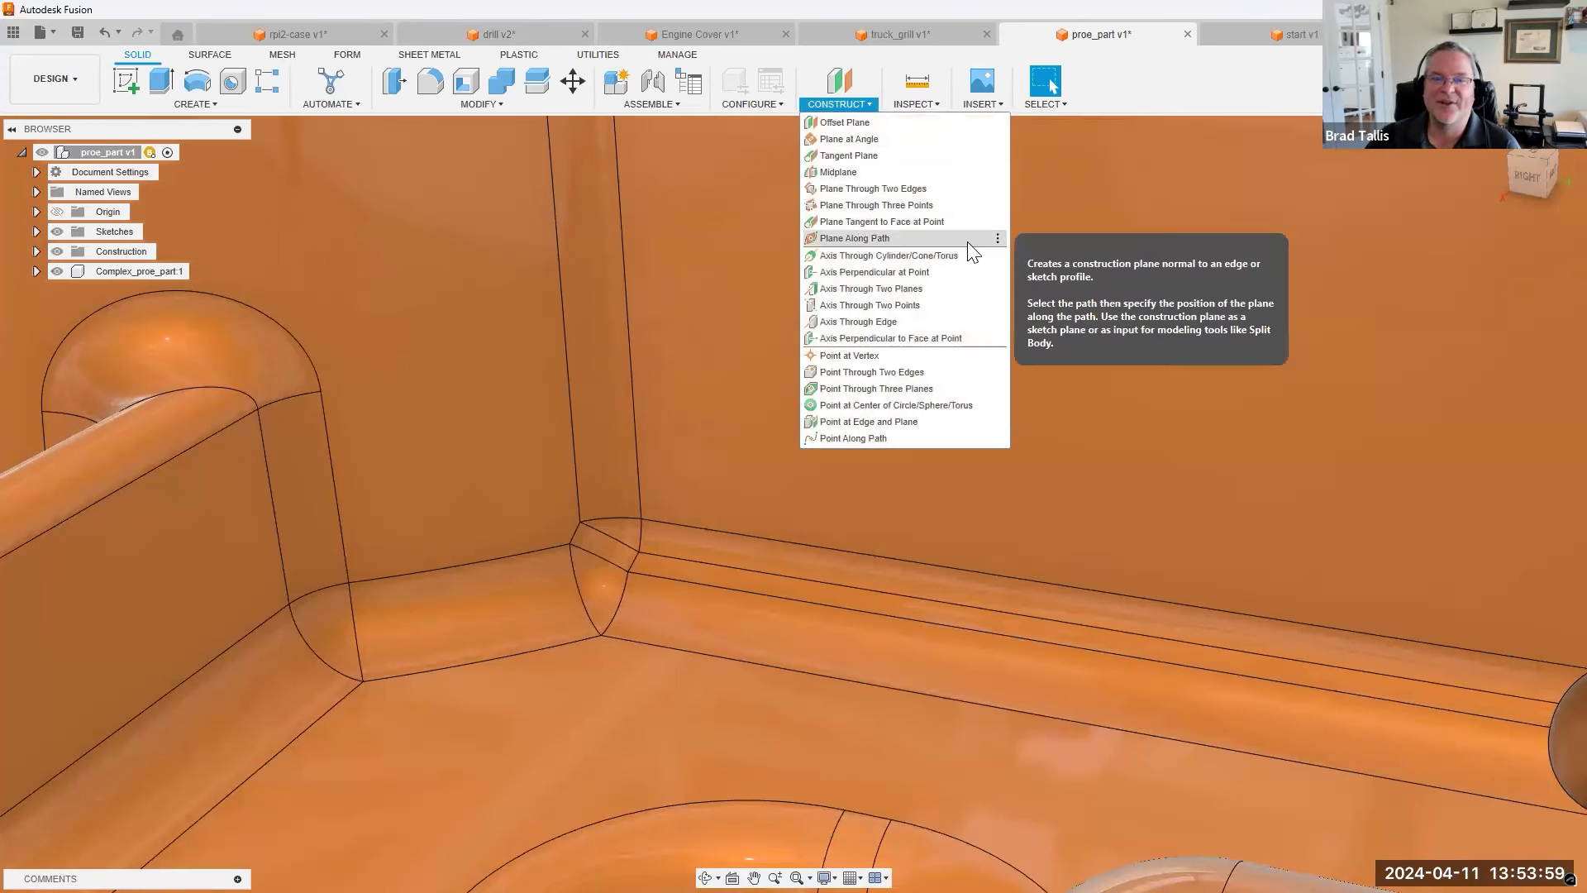
pyautogui.click(998, 238)
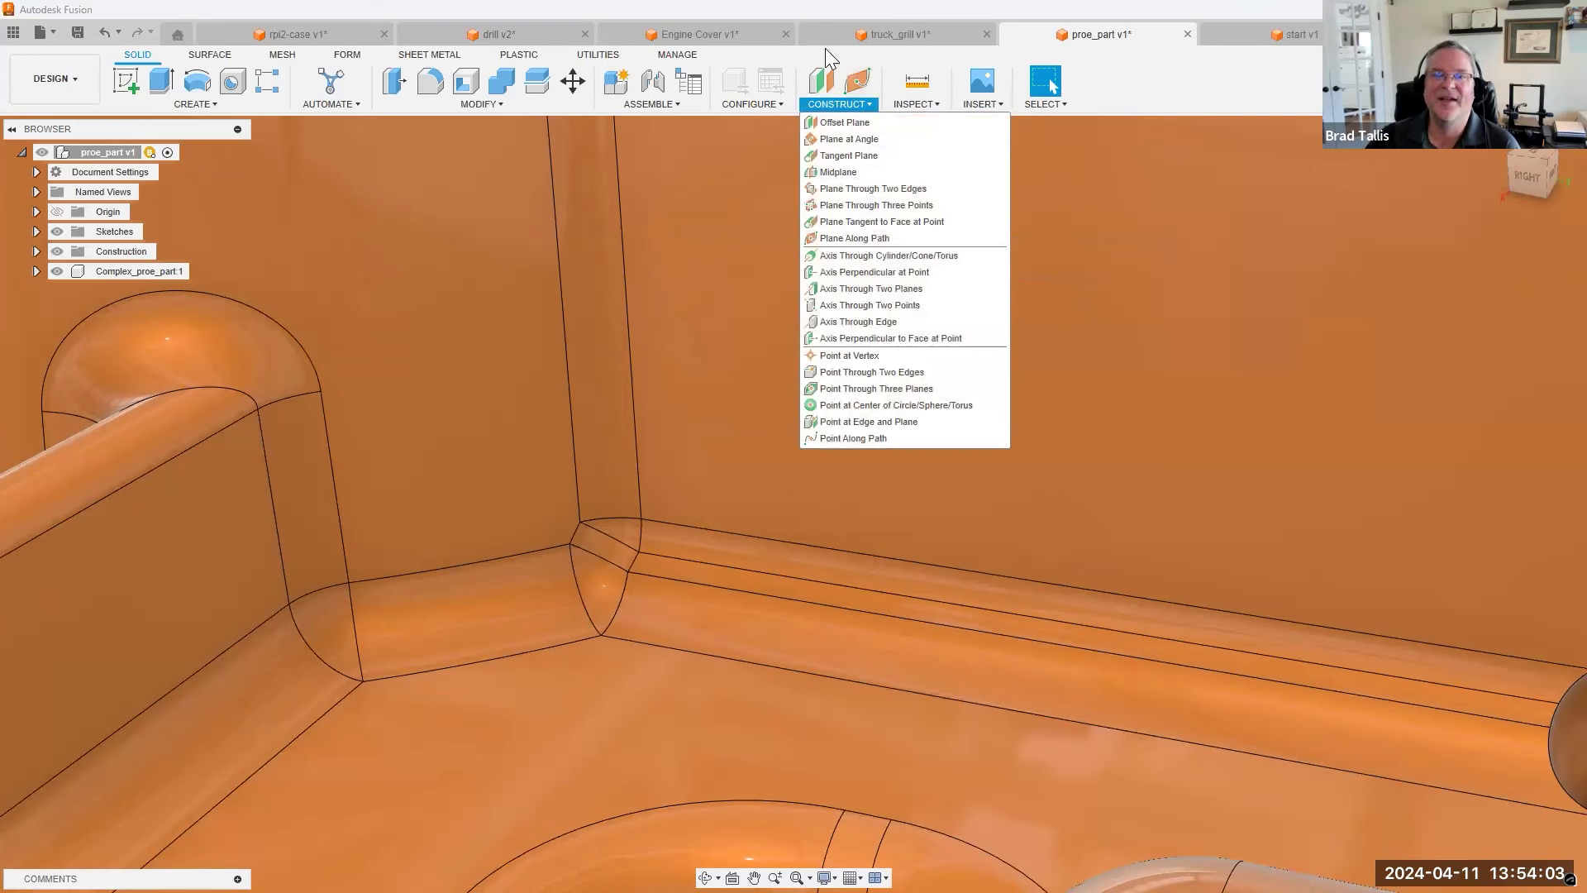
pyautogui.click(223, 105)
pyautogui.click(213, 102)
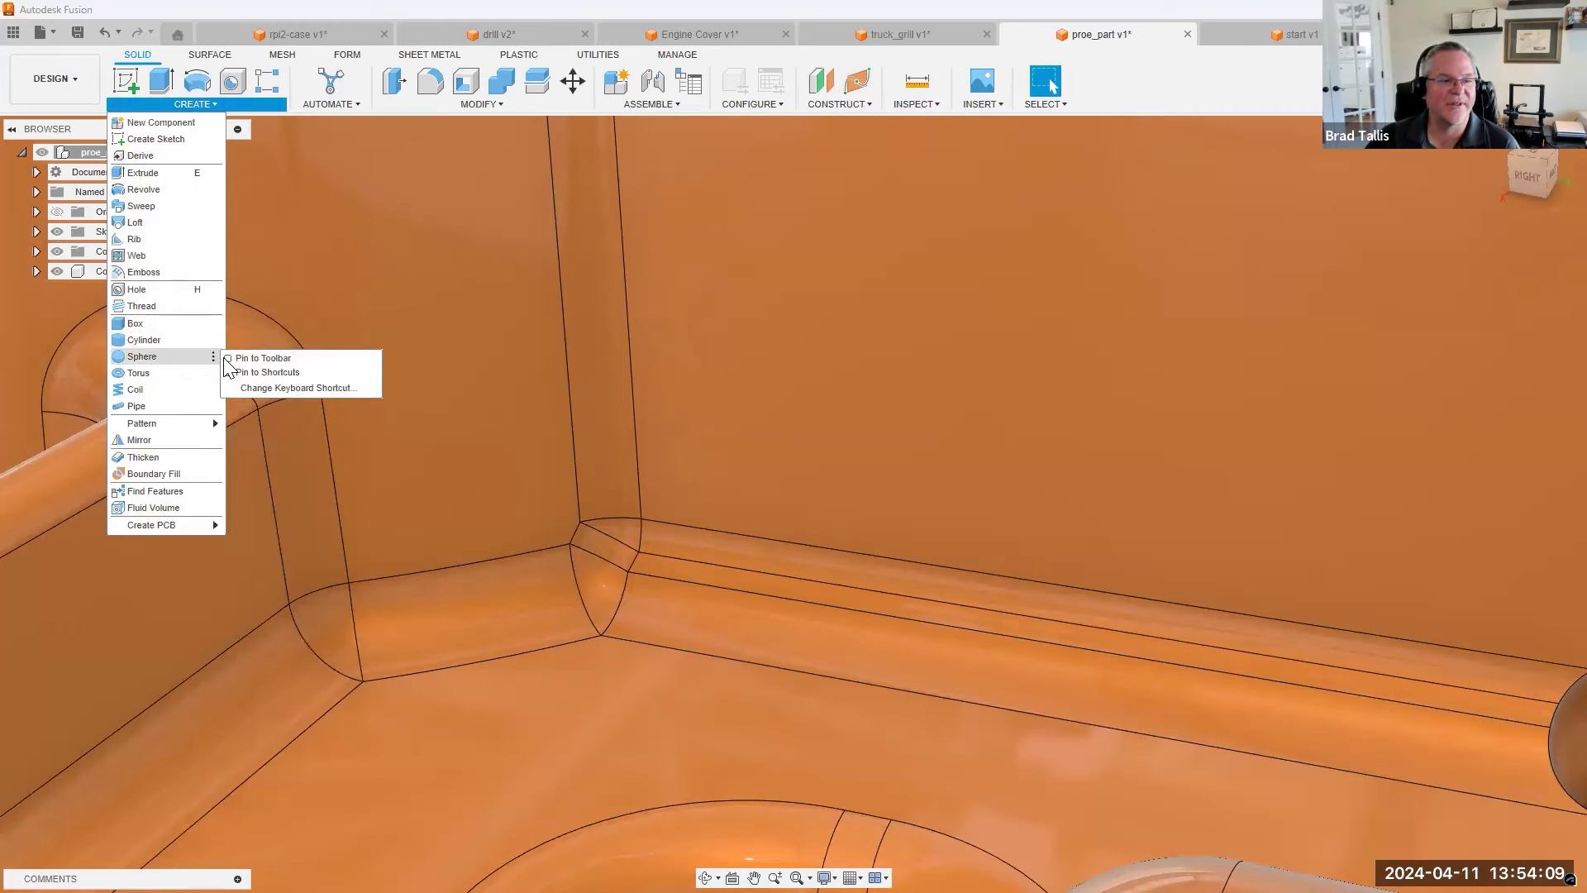
pyautogui.click(231, 360)
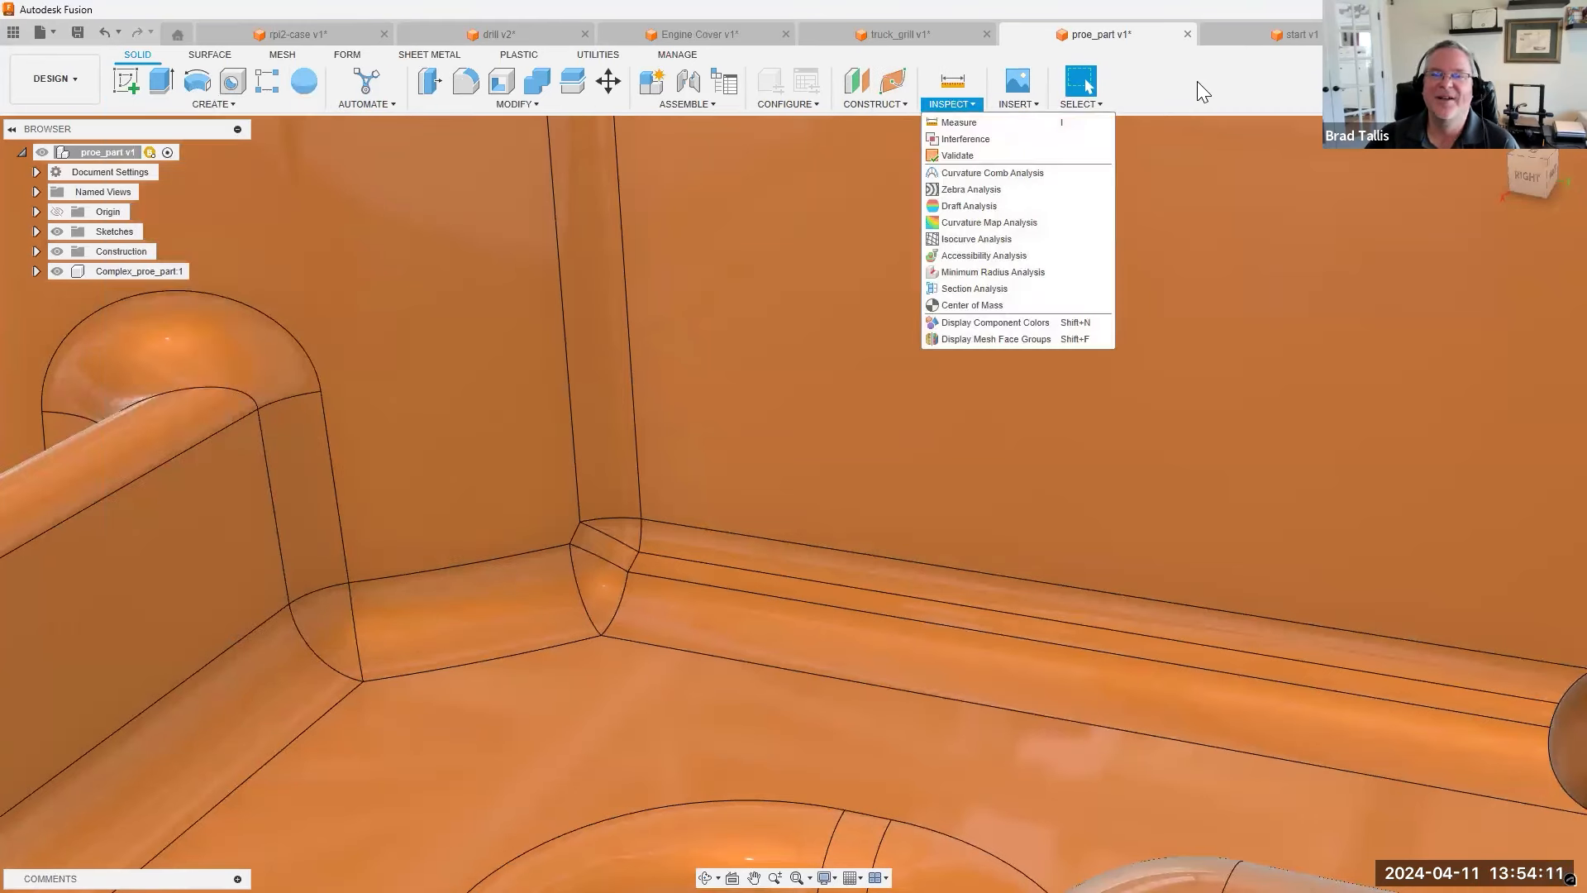
pyautogui.scroll(-3, 734, 260)
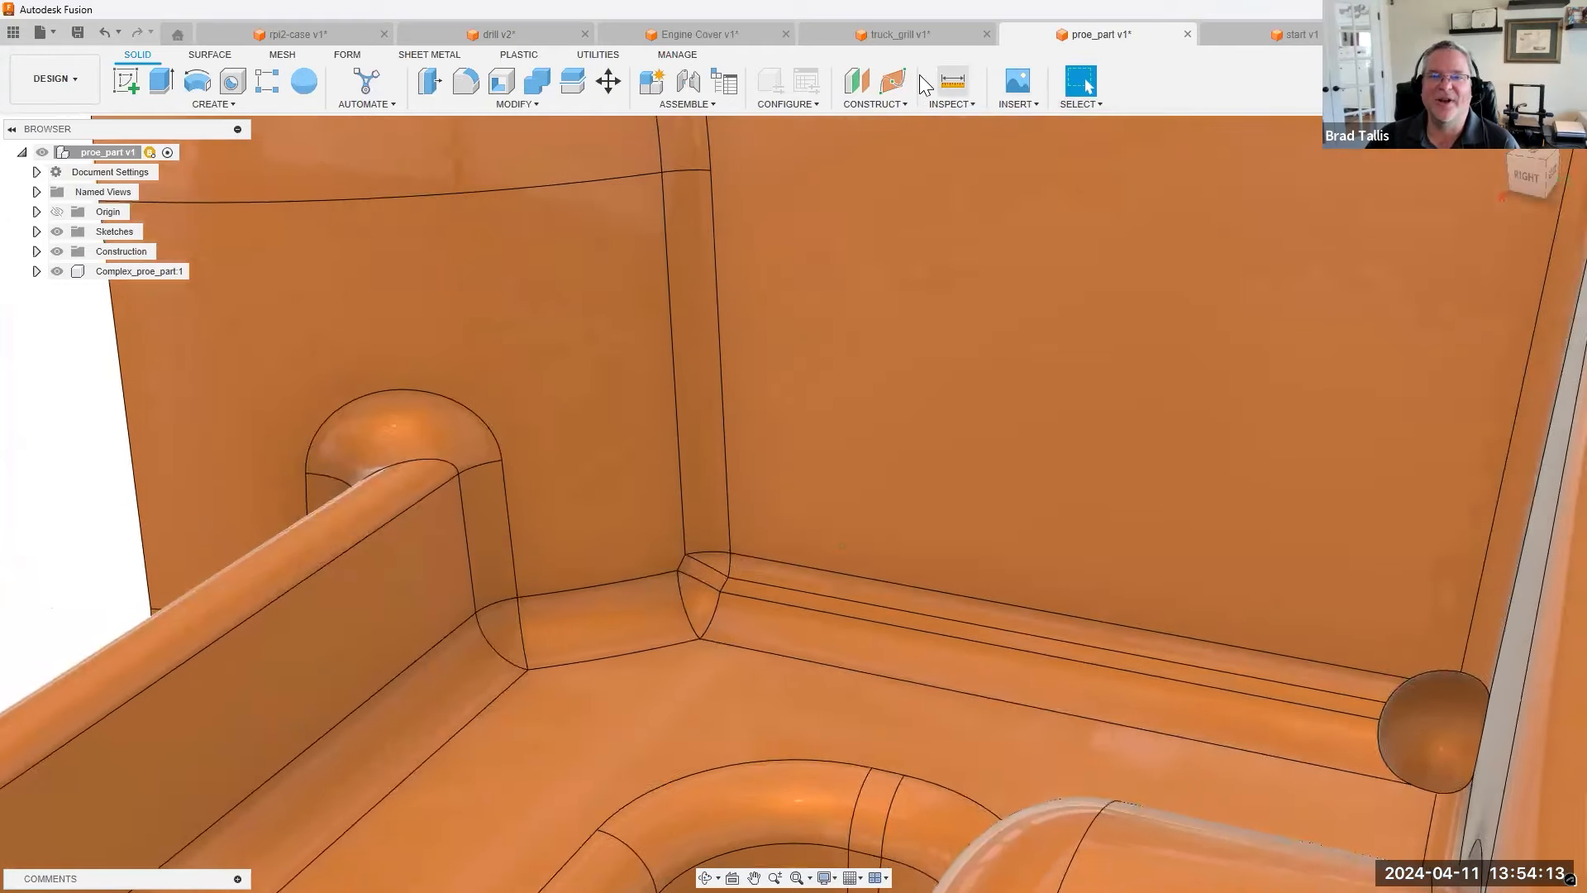
pyautogui.click(893, 81)
pyautogui.click(756, 607)
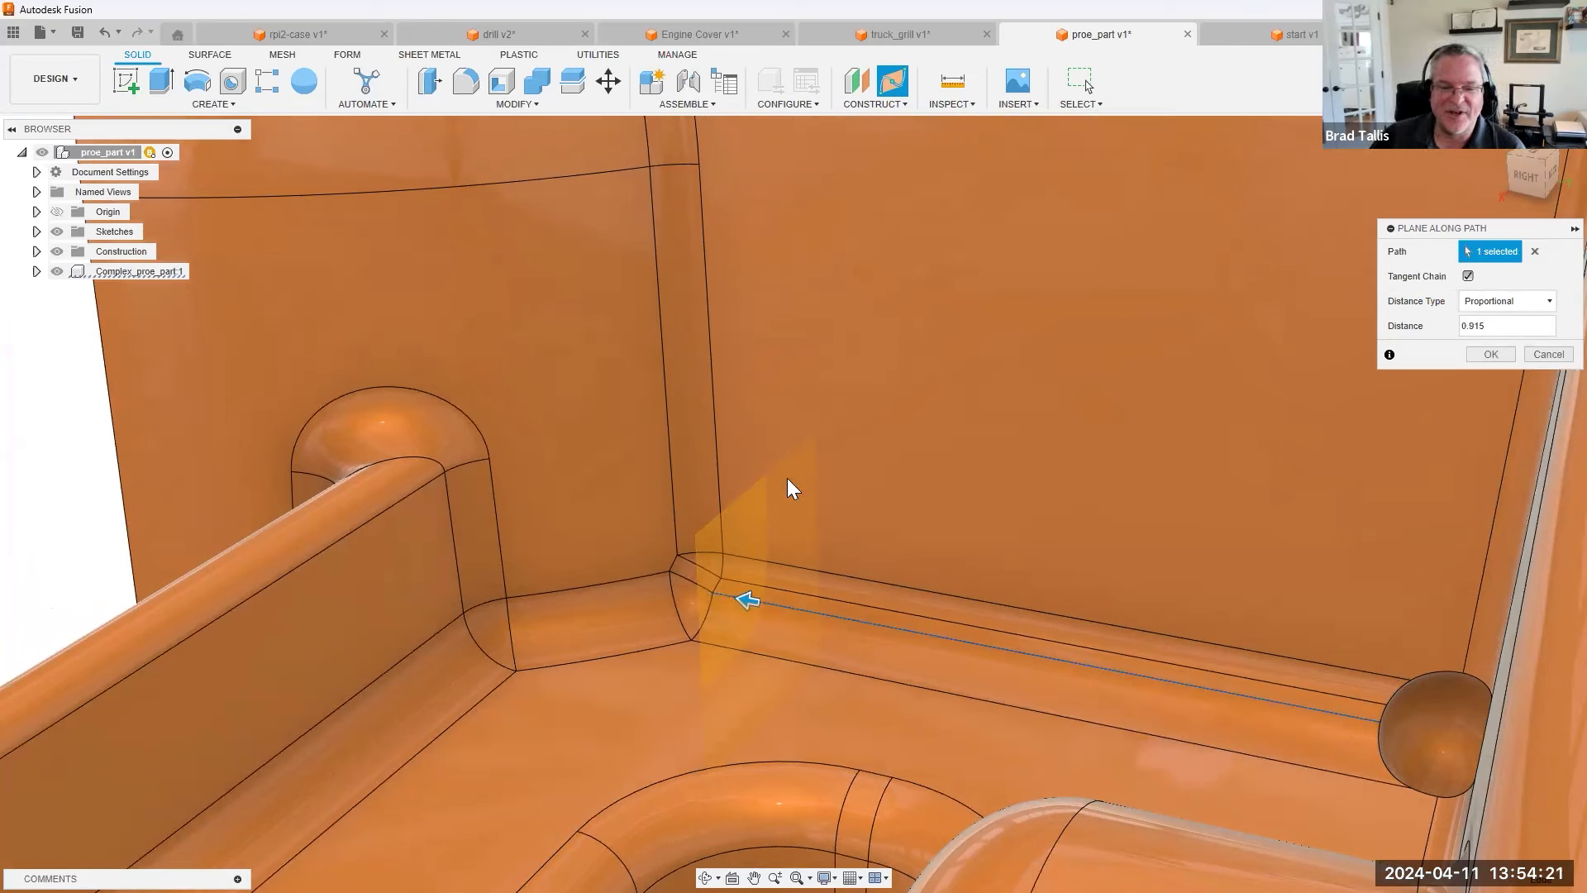
pyautogui.click(1534, 252)
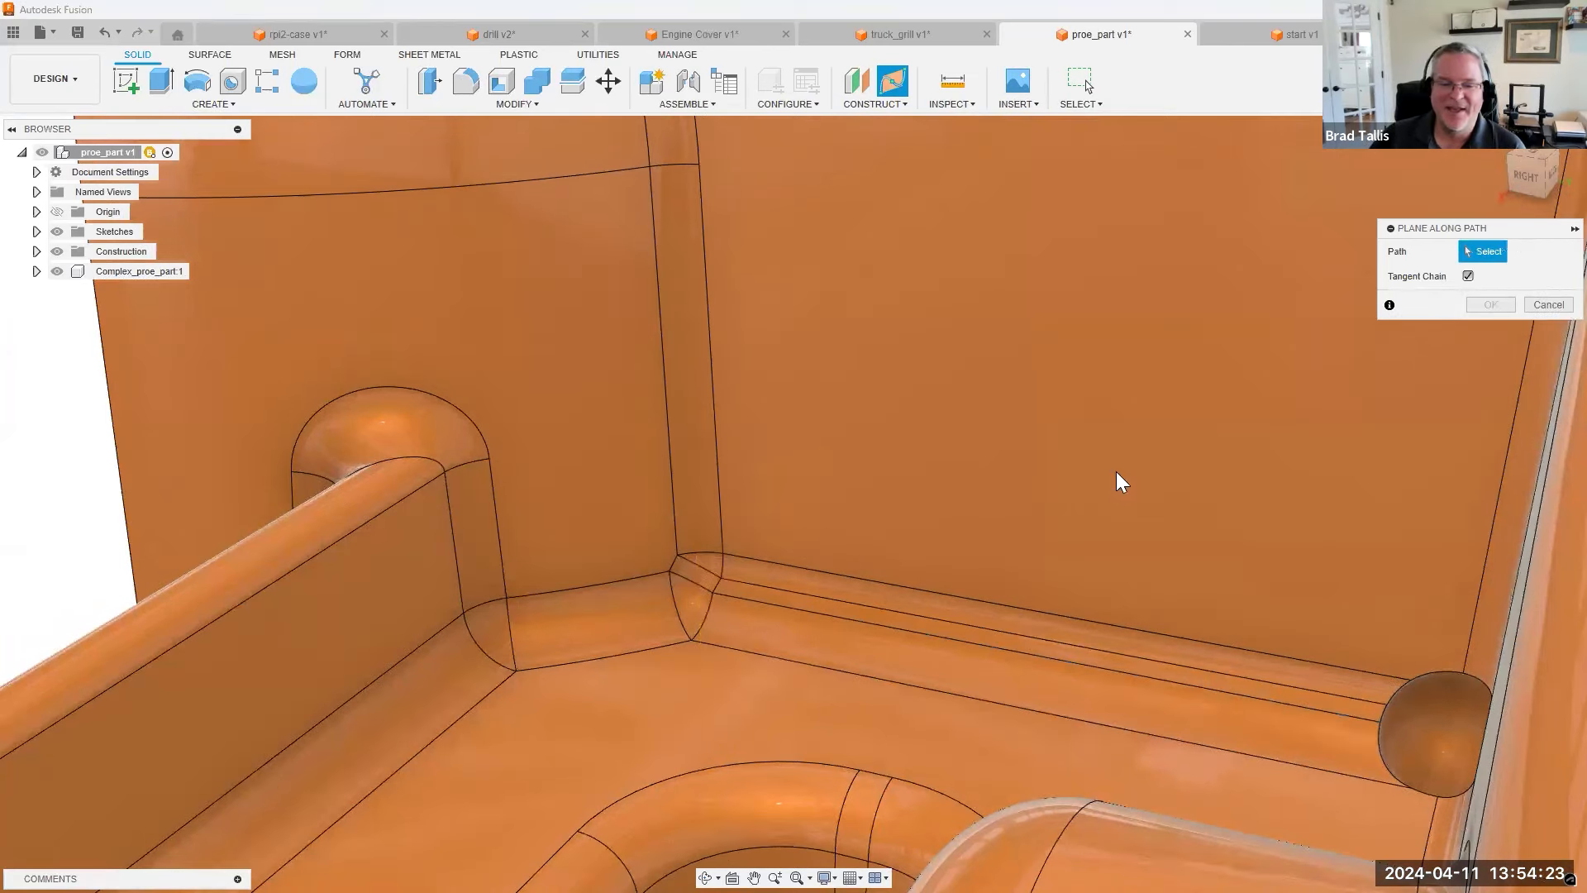
pyautogui.click(718, 592)
pyautogui.scroll(1, 736, 620)
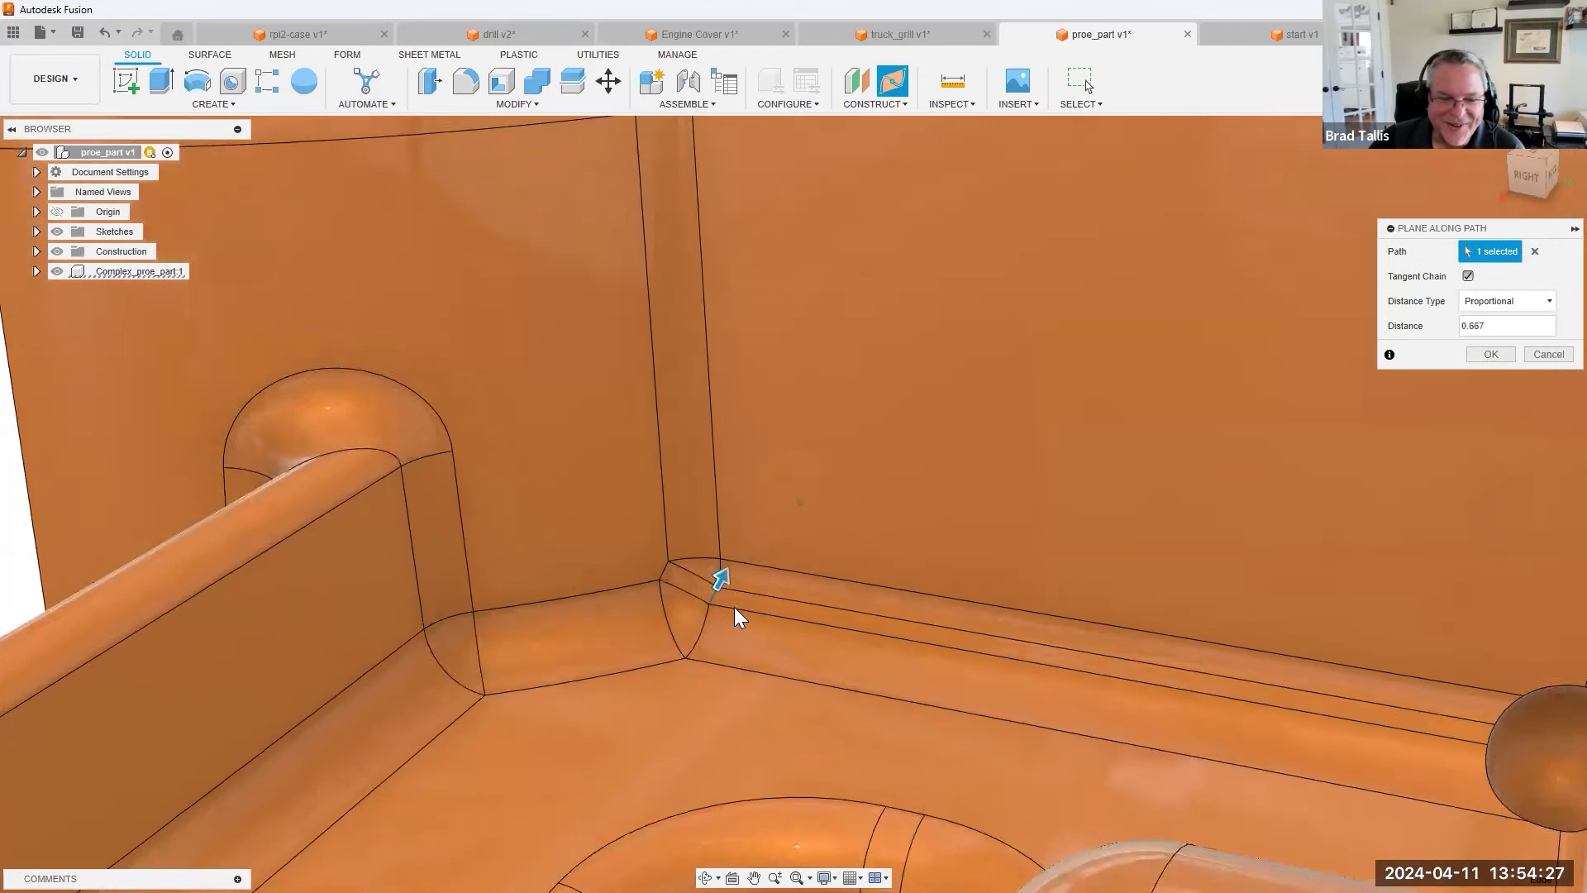
pyautogui.scroll(3, 738, 618)
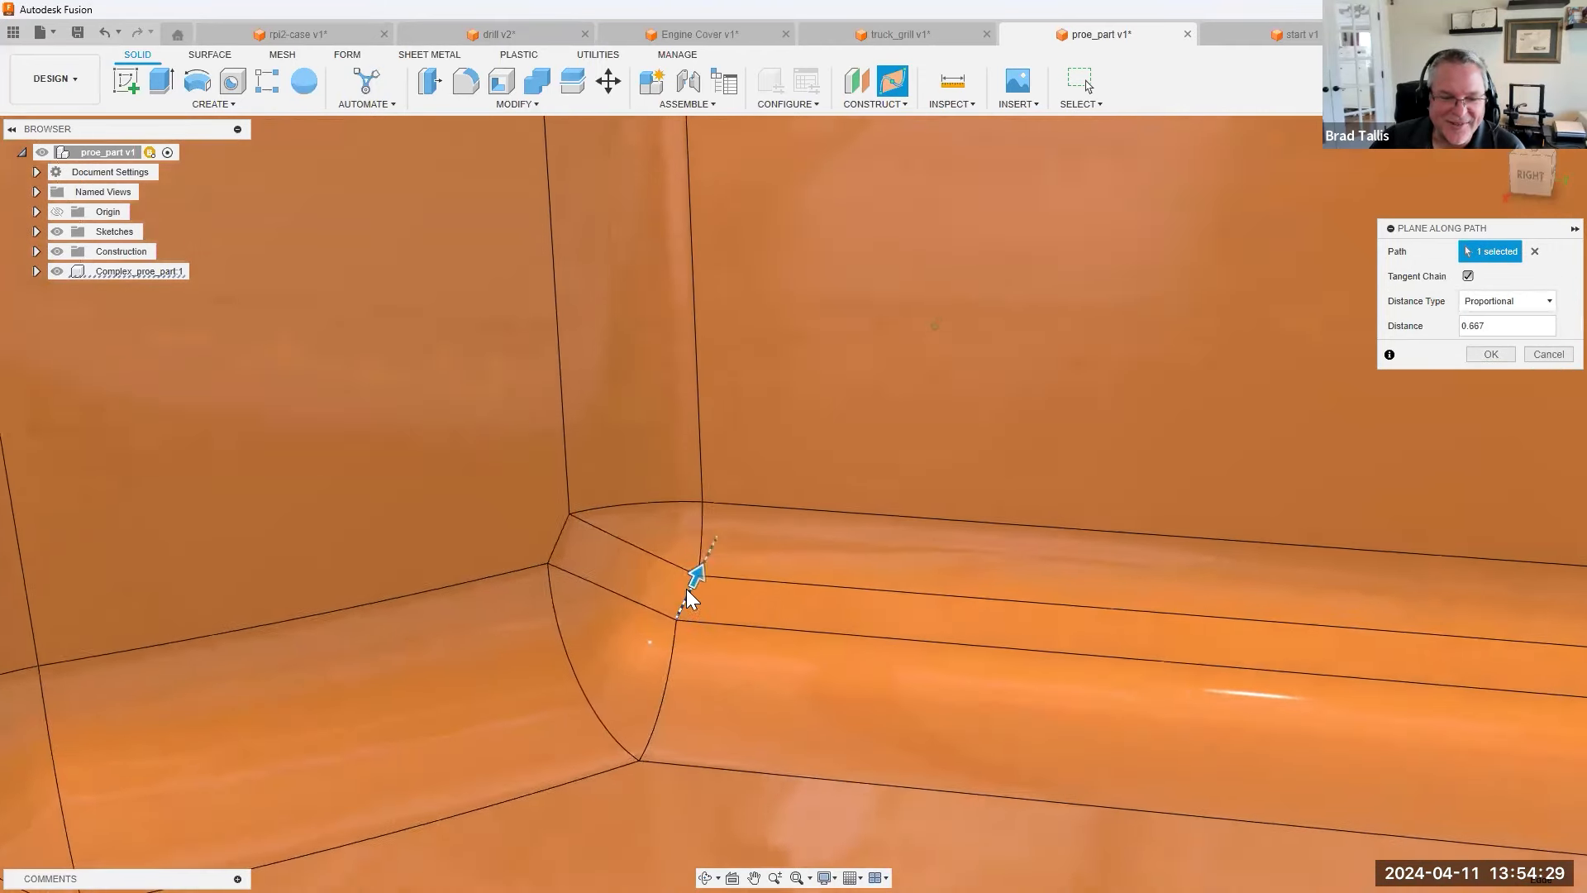
pyautogui.scroll(1, 686, 598)
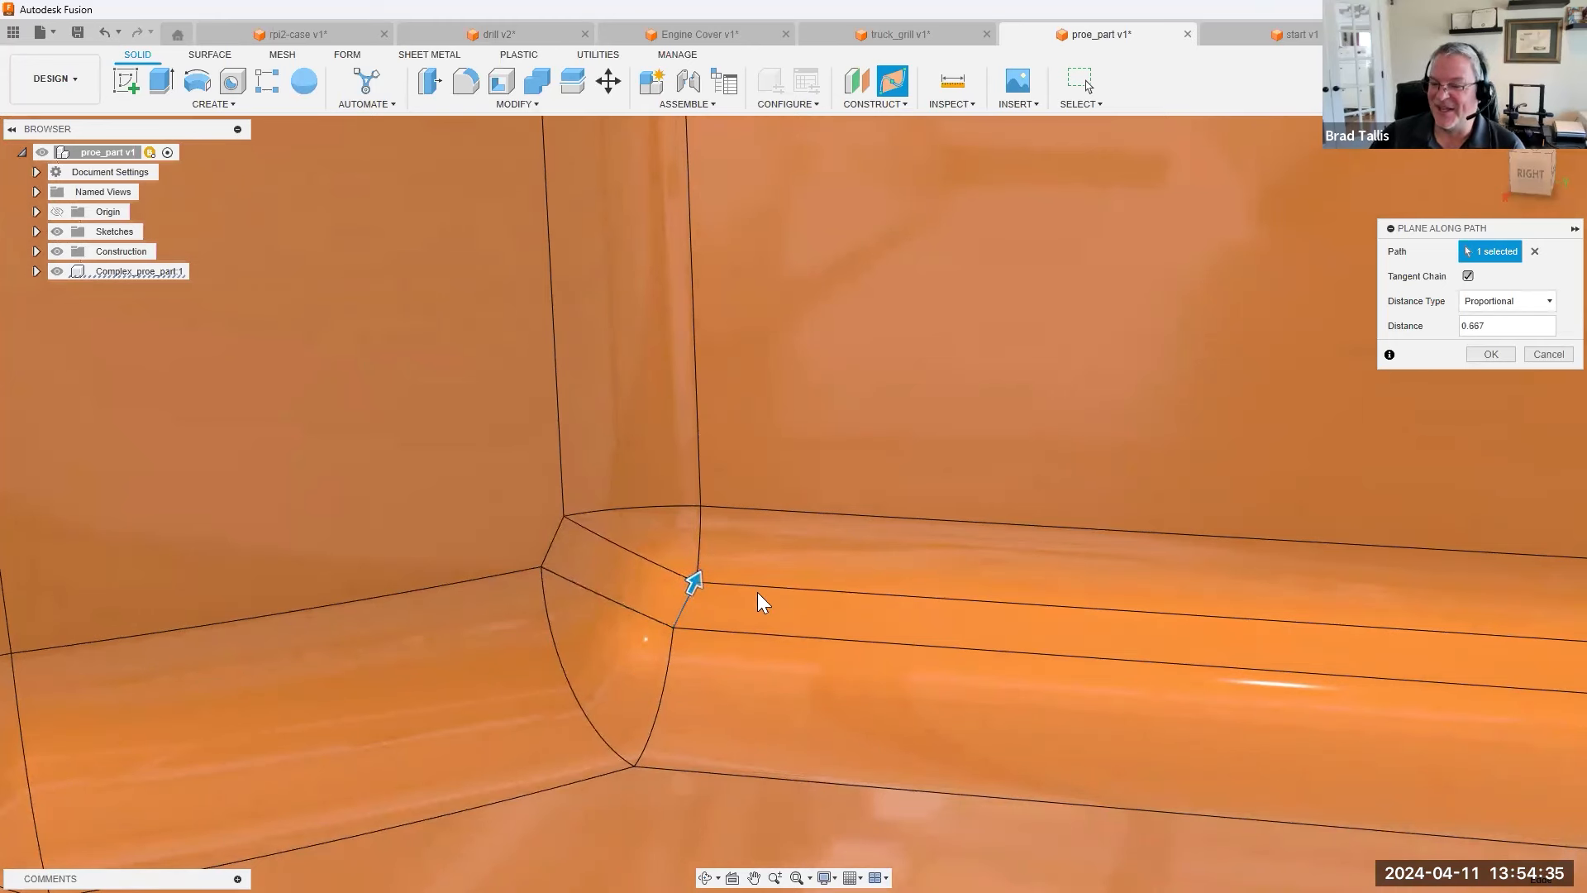
pyautogui.click(1536, 252)
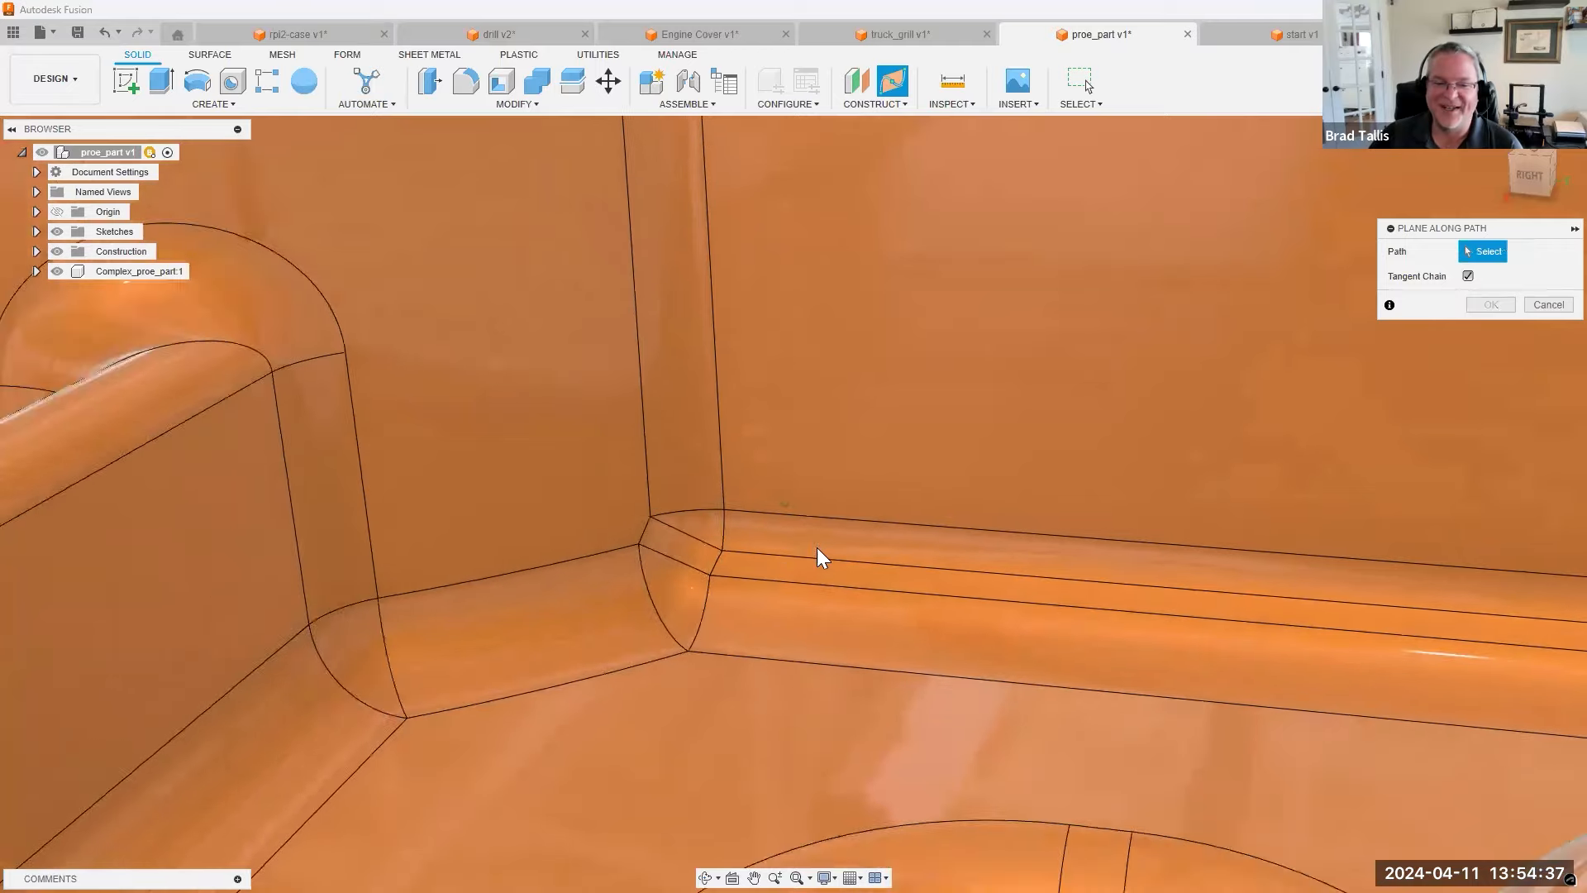
# Step: Create a construction plane along the long fillet edge at proportional distance 1.00, at its end in the uncut pocket corner
pyautogui.click(761, 557)
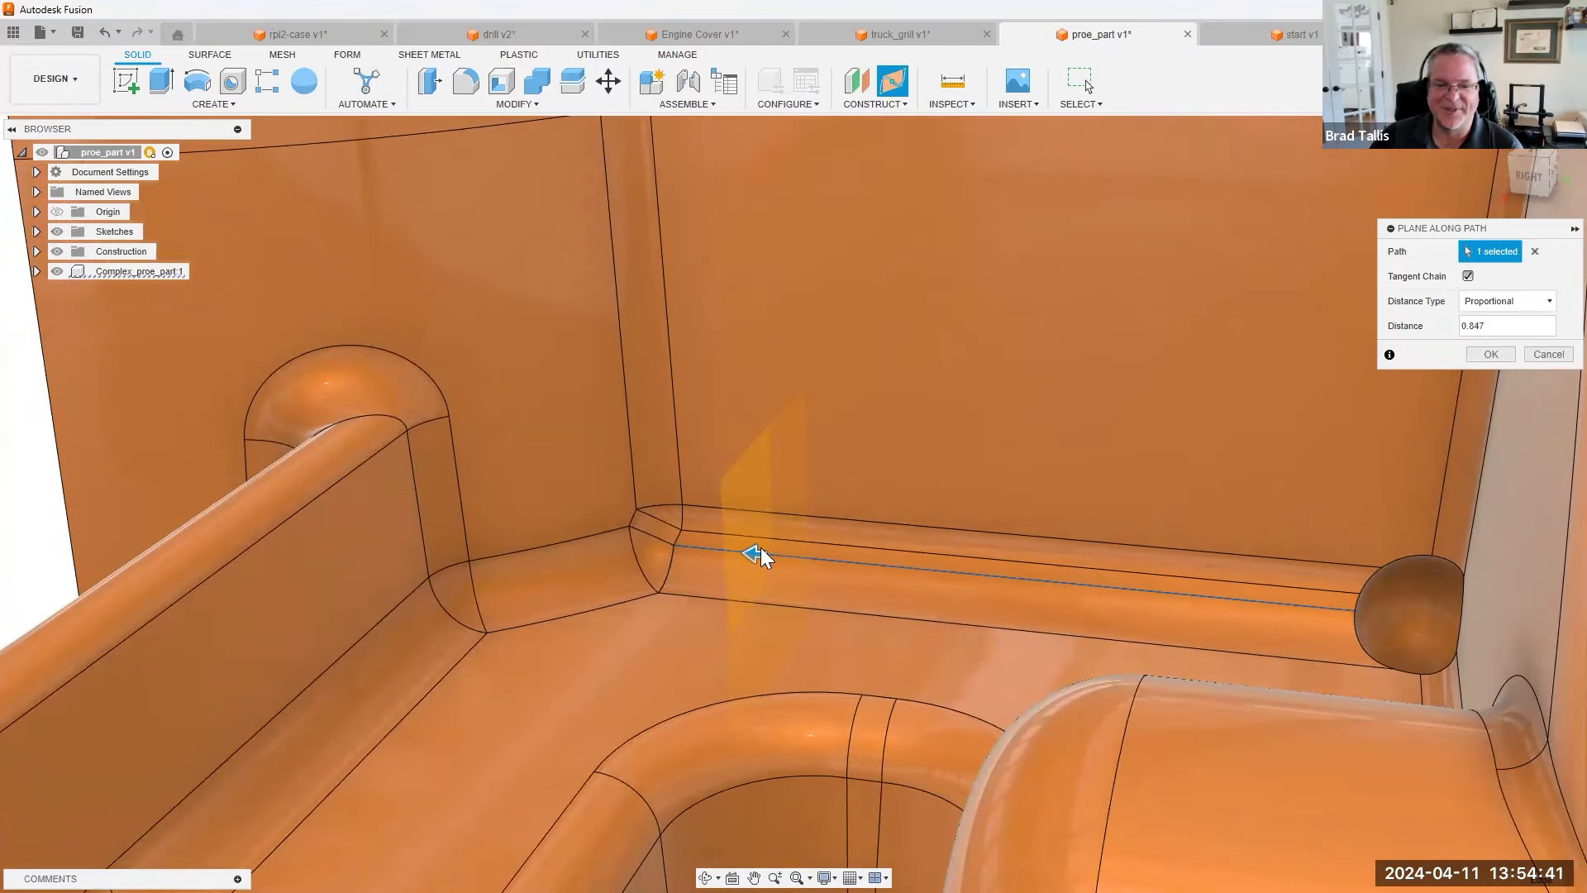
pyautogui.moveTo(746, 553); pyautogui.dragTo(650, 547)
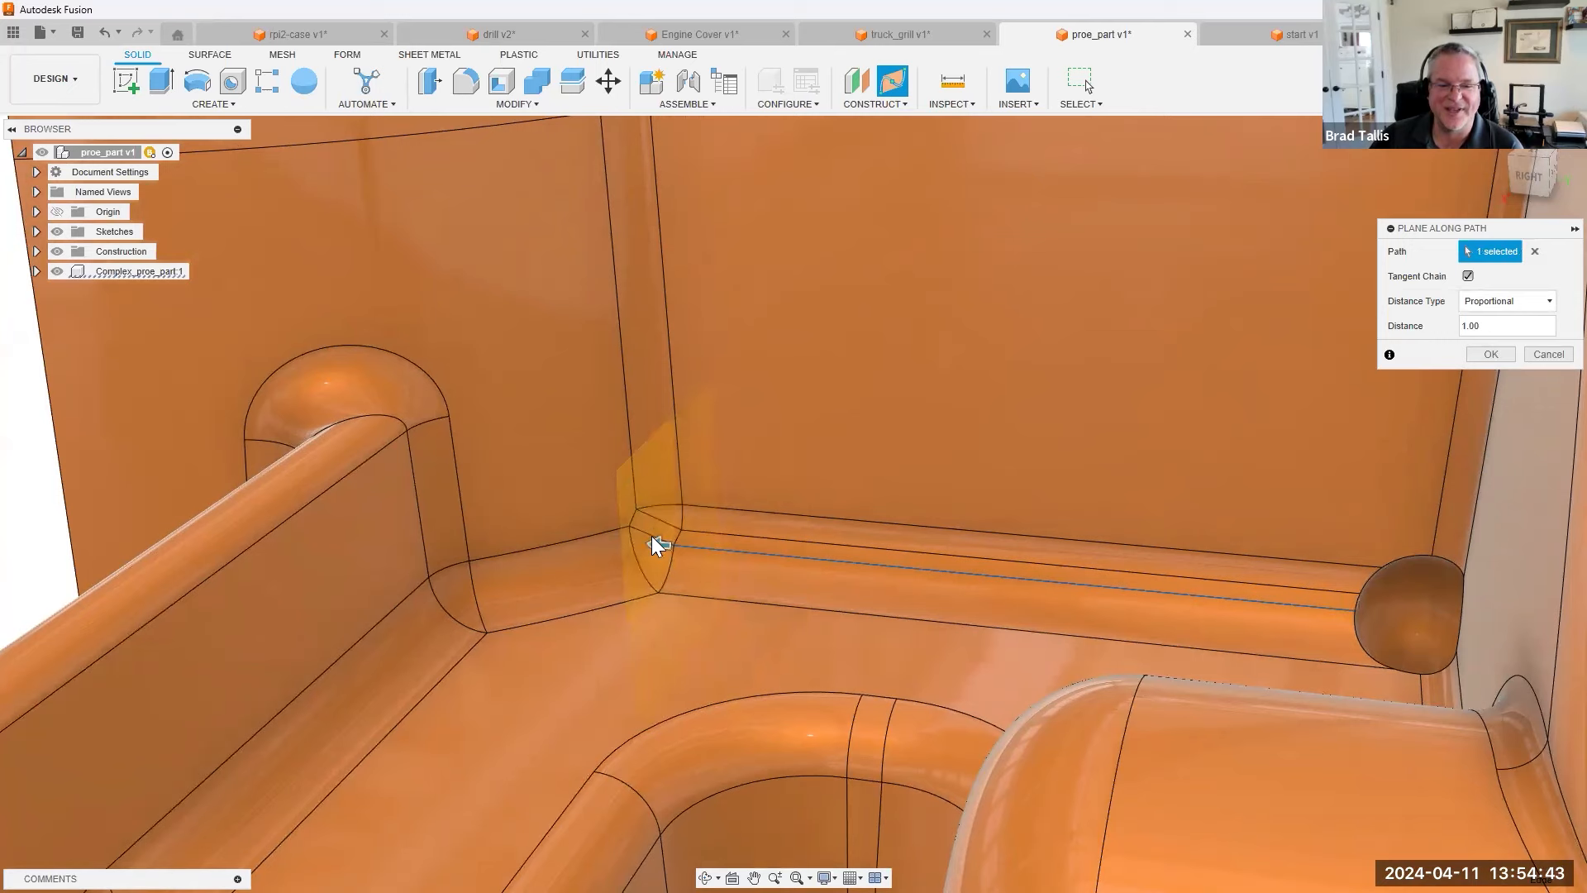
pyautogui.scroll(-1, 942, 468)
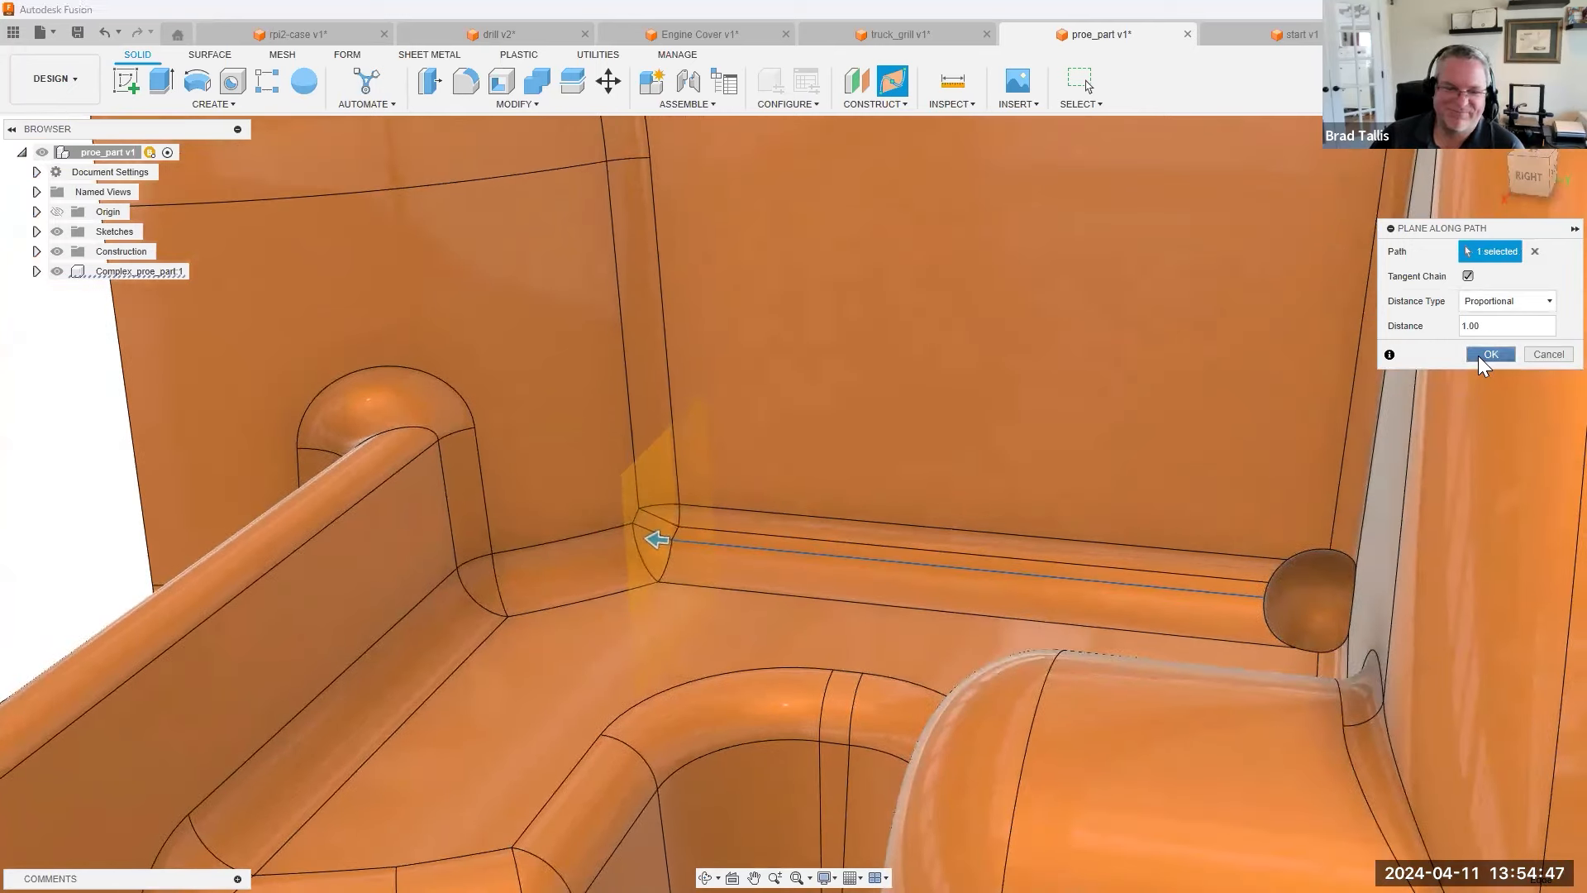
pyautogui.click(1480, 355)
# Step: Cut the small fillet faces out of the second pocket corner with a sphere about 6.79 mm in diameter, centred on the fillet edge's end
pyautogui.keyDown('shift'); pyautogui.moveTo(513, 223); pyautogui.dragTo(326, 105, button='middle'); pyautogui.keyUp('shift')
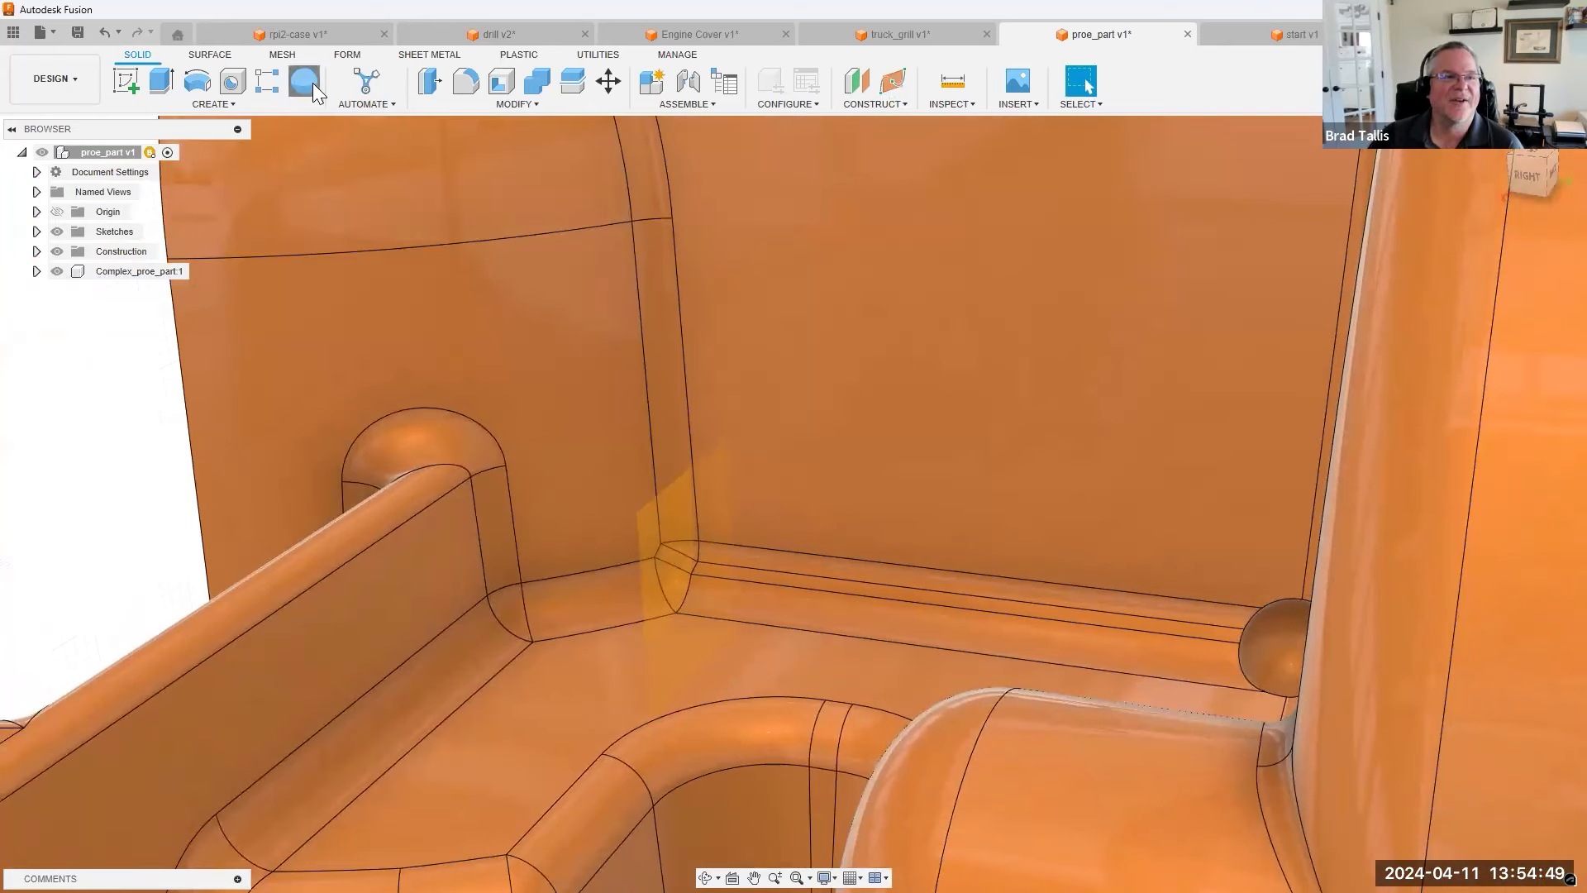
pyautogui.press('Return')
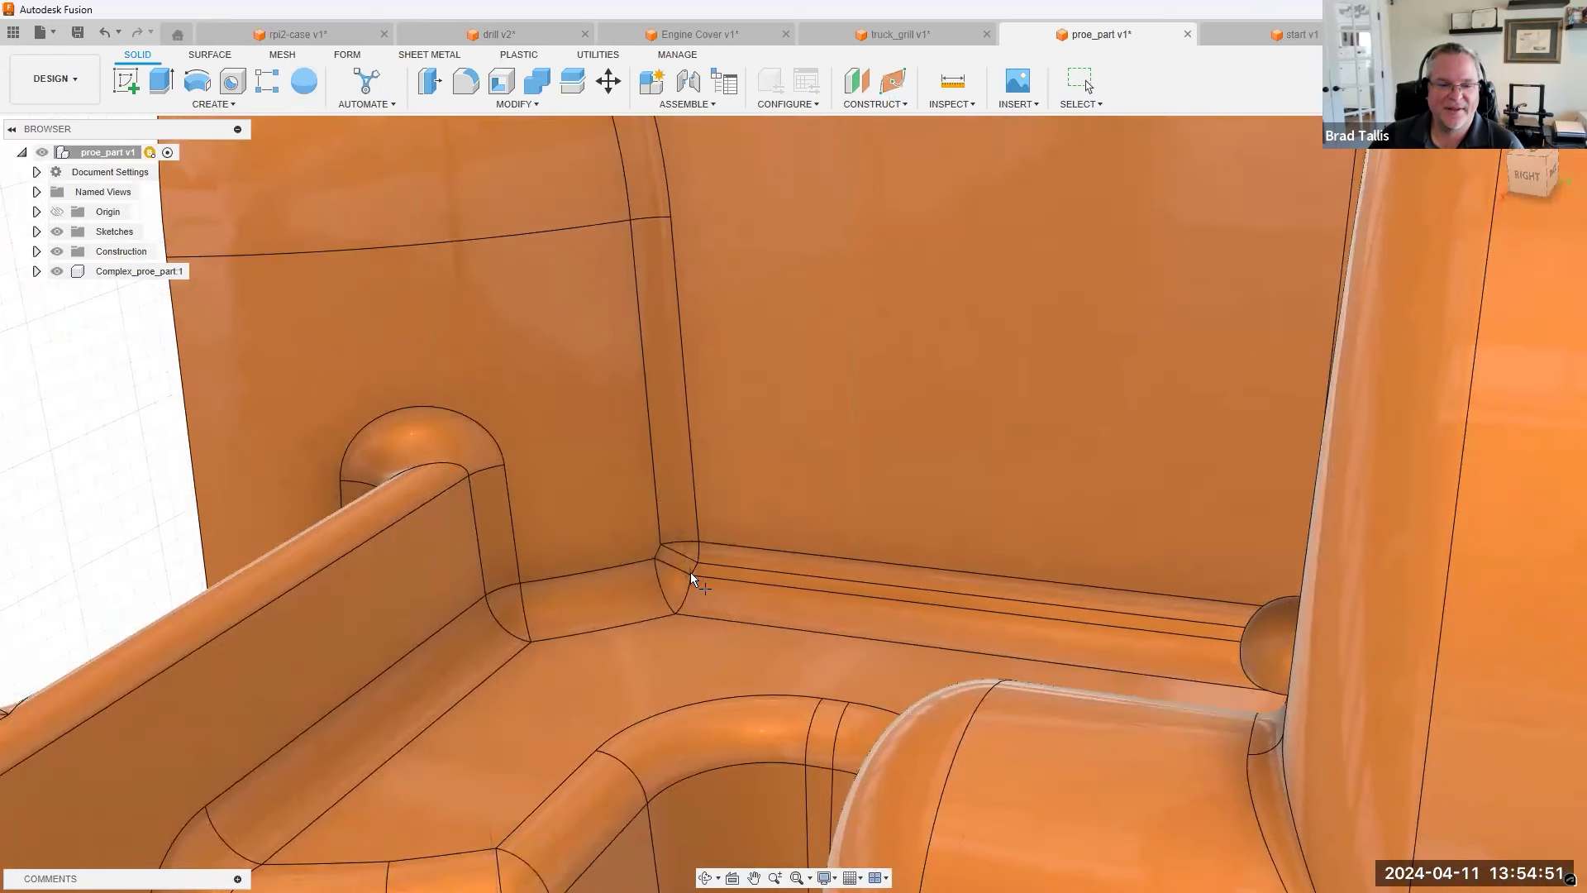
pyautogui.click(690, 572)
pyautogui.moveTo(642, 567)
pyautogui.mouseDown()
pyautogui.moveTo(533, 552)
pyautogui.moveTo(607, 559)
pyautogui.moveTo(628, 582)
pyautogui.moveTo(621, 569)
pyautogui.mouseUp()
pyautogui.scroll(4, 717, 529)
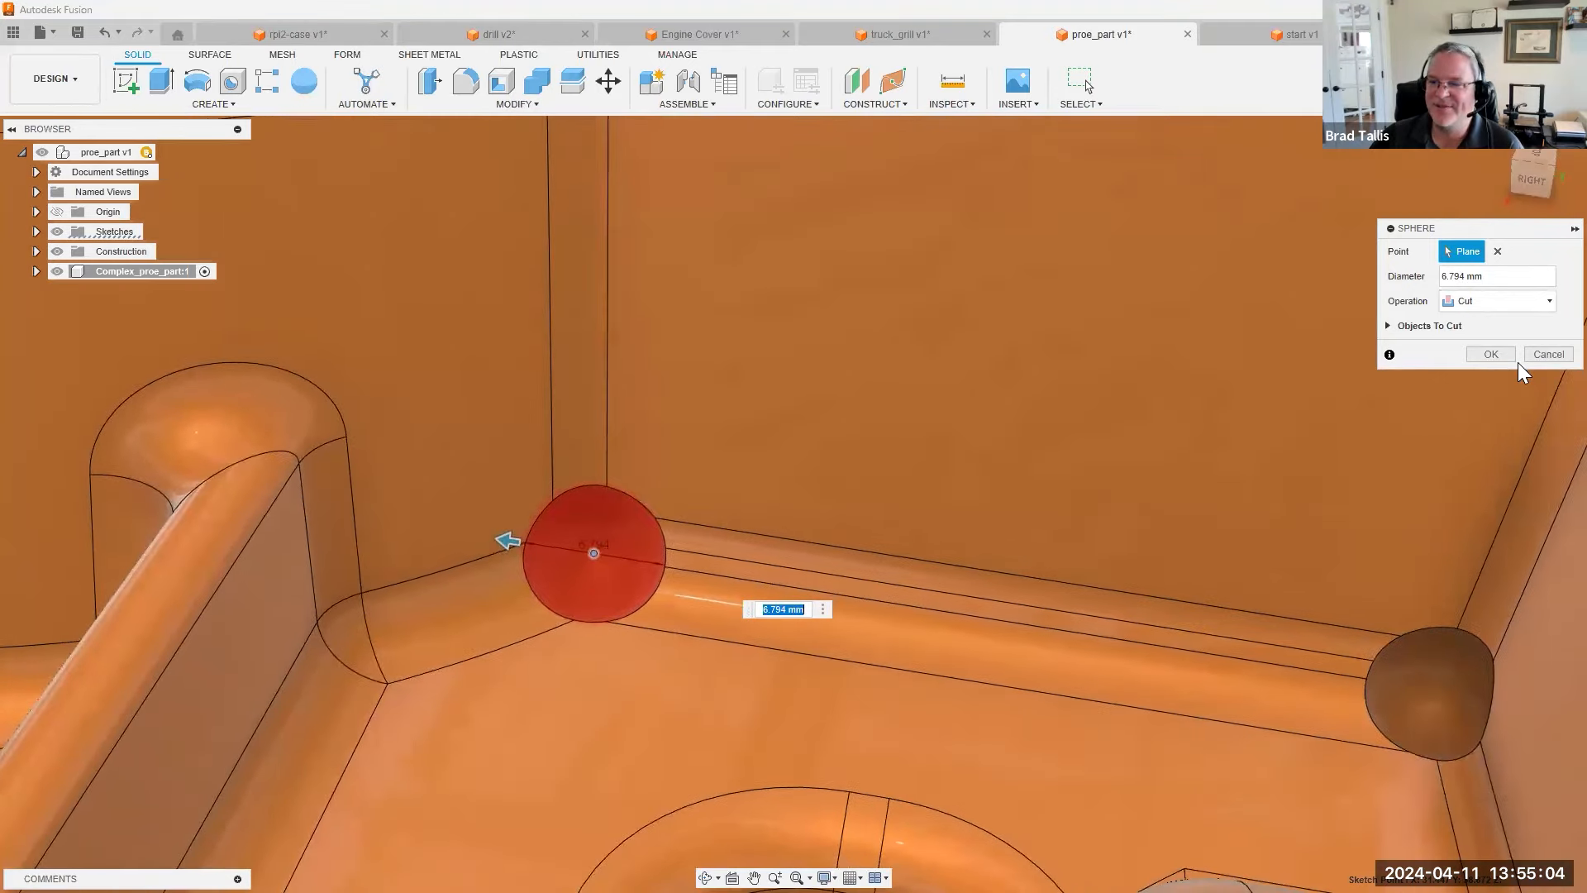
pyautogui.click(1506, 356)
# Step: Delete the long fillet faces between the two spherical cuts along the pocket's back wall
pyautogui.moveTo(964, 633)
pyautogui.keyDown('shift'); pyautogui.mouseDown(button='middle')
pyautogui.moveTo(836, 641)
pyautogui.moveTo(714, 617)
pyautogui.moveTo(805, 565)
pyautogui.moveTo(804, 544)
pyautogui.moveTo(854, 551)
pyautogui.moveTo(886, 595)
pyautogui.moveTo(1115, 594)
pyautogui.moveTo(1275, 788)
pyautogui.mouseUp(button='middle'); pyautogui.keyUp('shift')
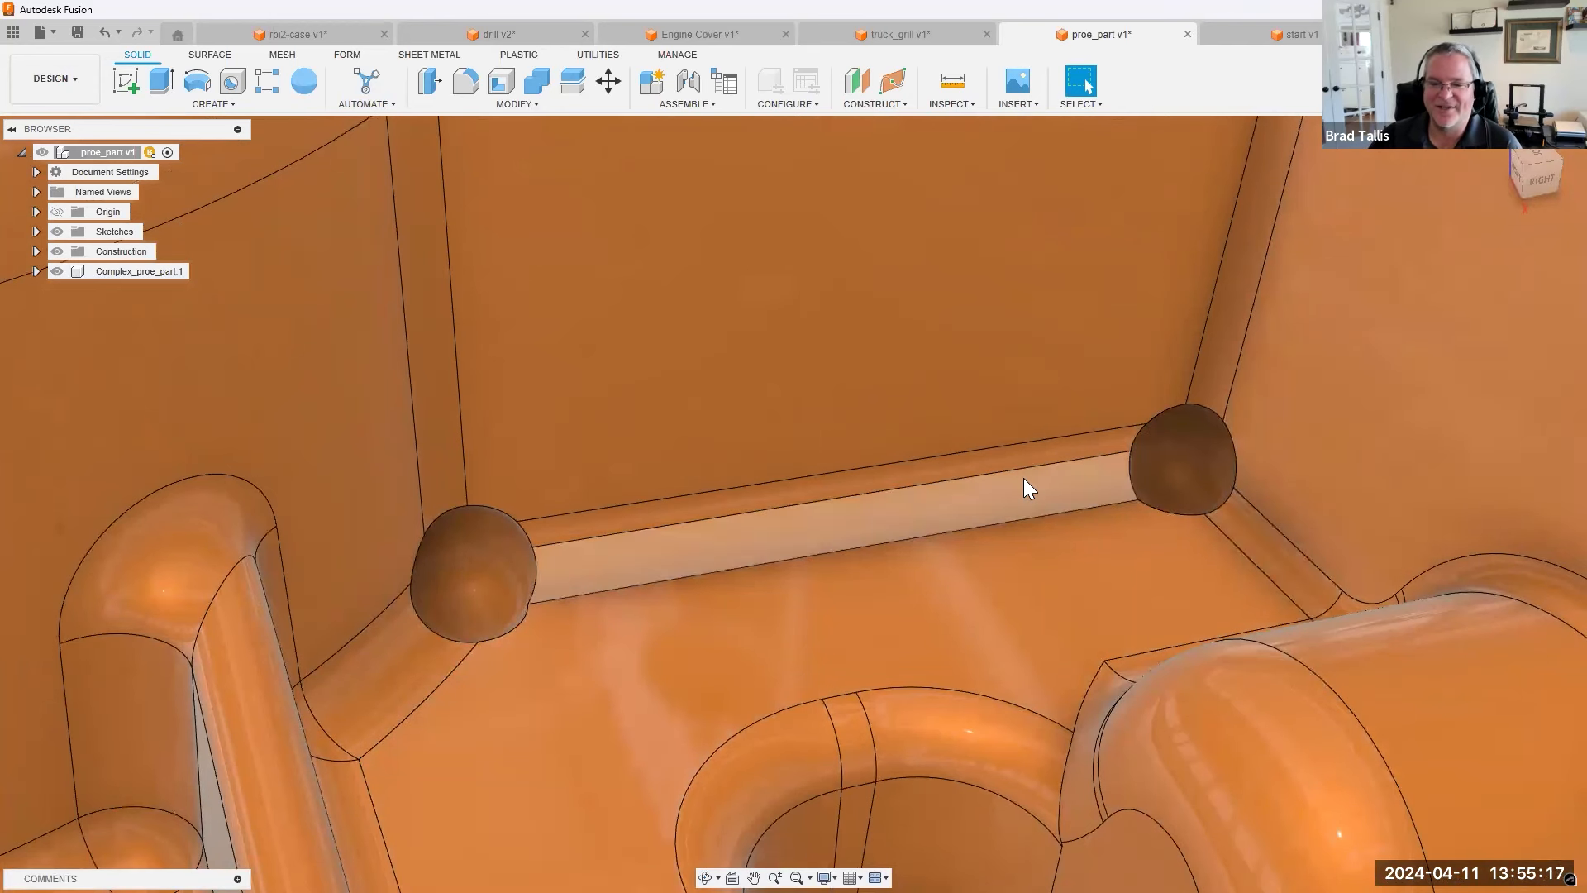
pyautogui.click(1018, 468)
pyautogui.press('Delete')
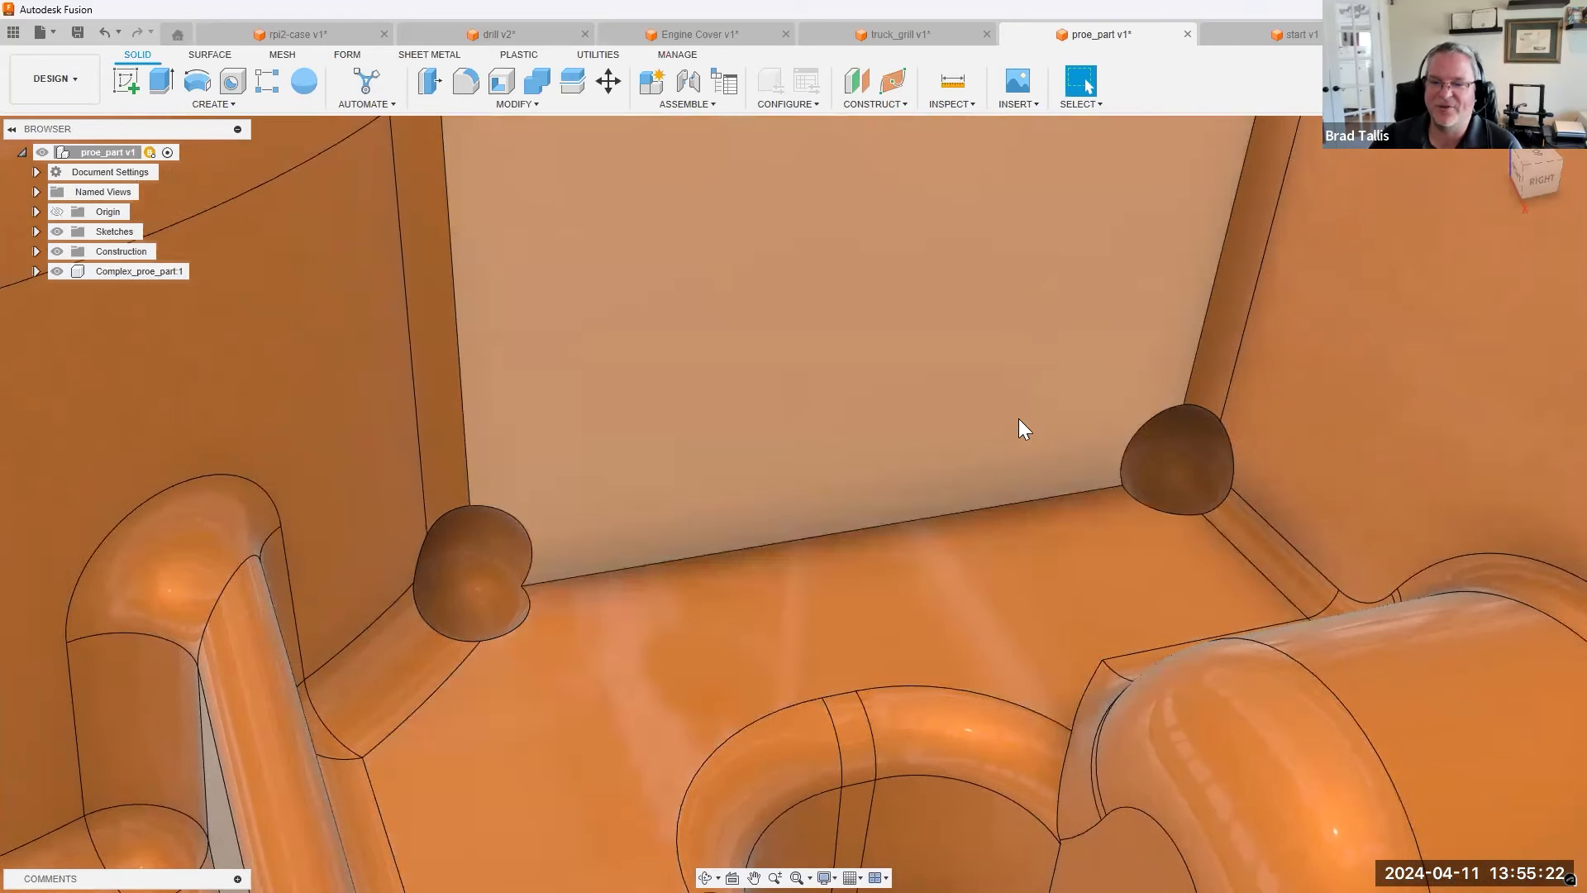
# Step: Delete the spherical cut faces from both ends of the pocket's sharp back edge to heal the corners
pyautogui.keyDown('shift'); pyautogui.moveTo(1018, 419); pyautogui.dragTo(1064, 465, button='middle'); pyautogui.keyUp('shift')
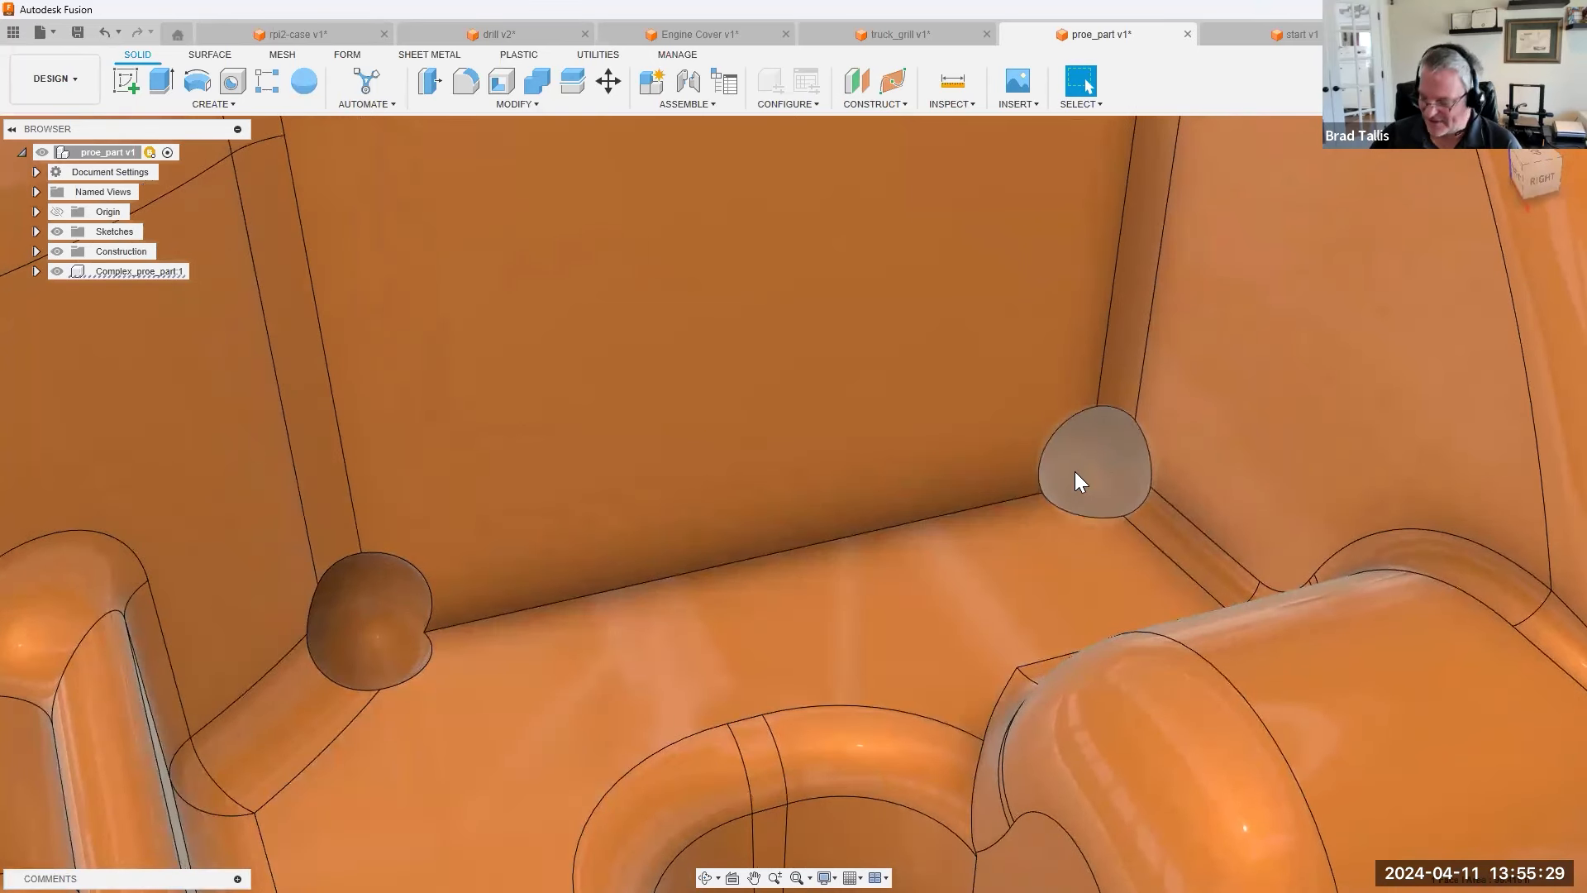
pyautogui.press('Delete')
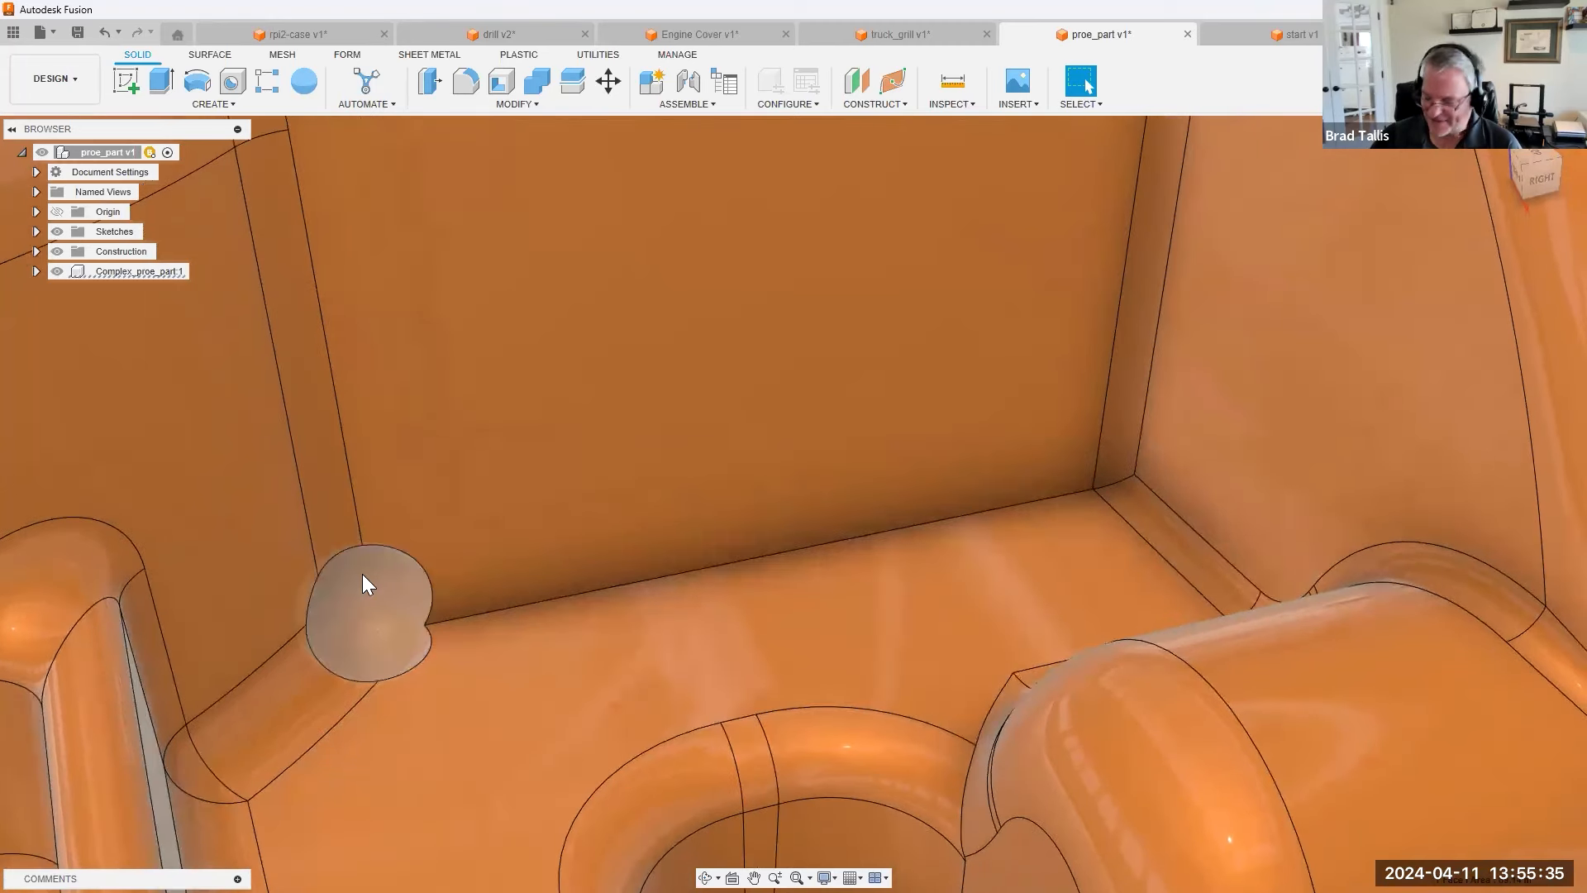
pyautogui.click(364, 578)
pyautogui.press('Delete')
# Step: Try a 2.34 mm constant-radius fillet on the sharp edge between the pocket's back wall and floor
pyautogui.scroll(5, 476, 545)
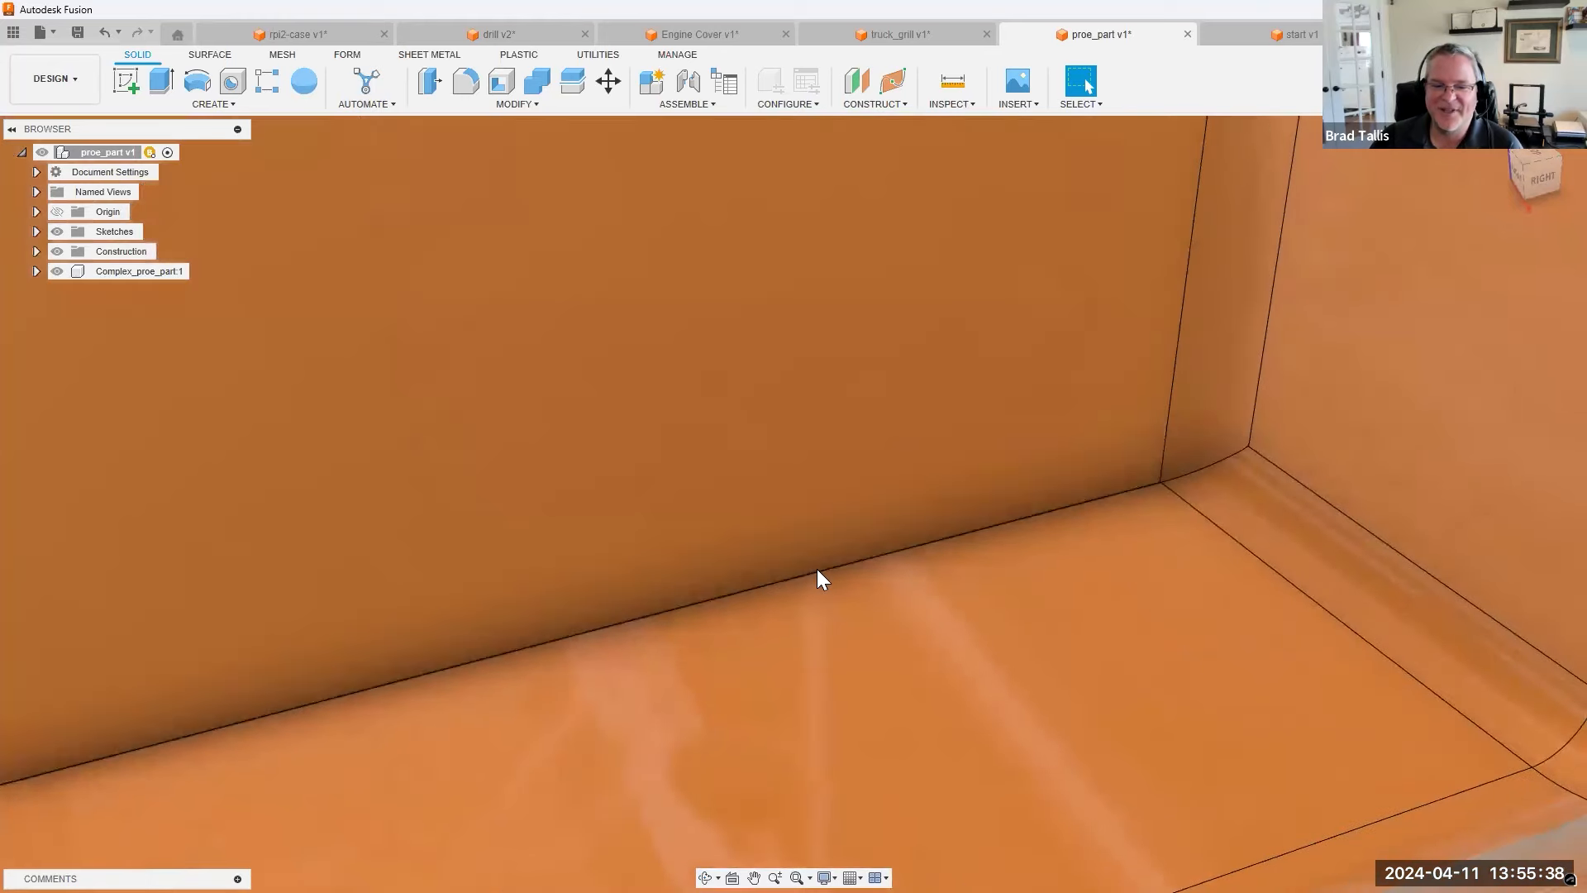
pyautogui.rightClick(817, 568)
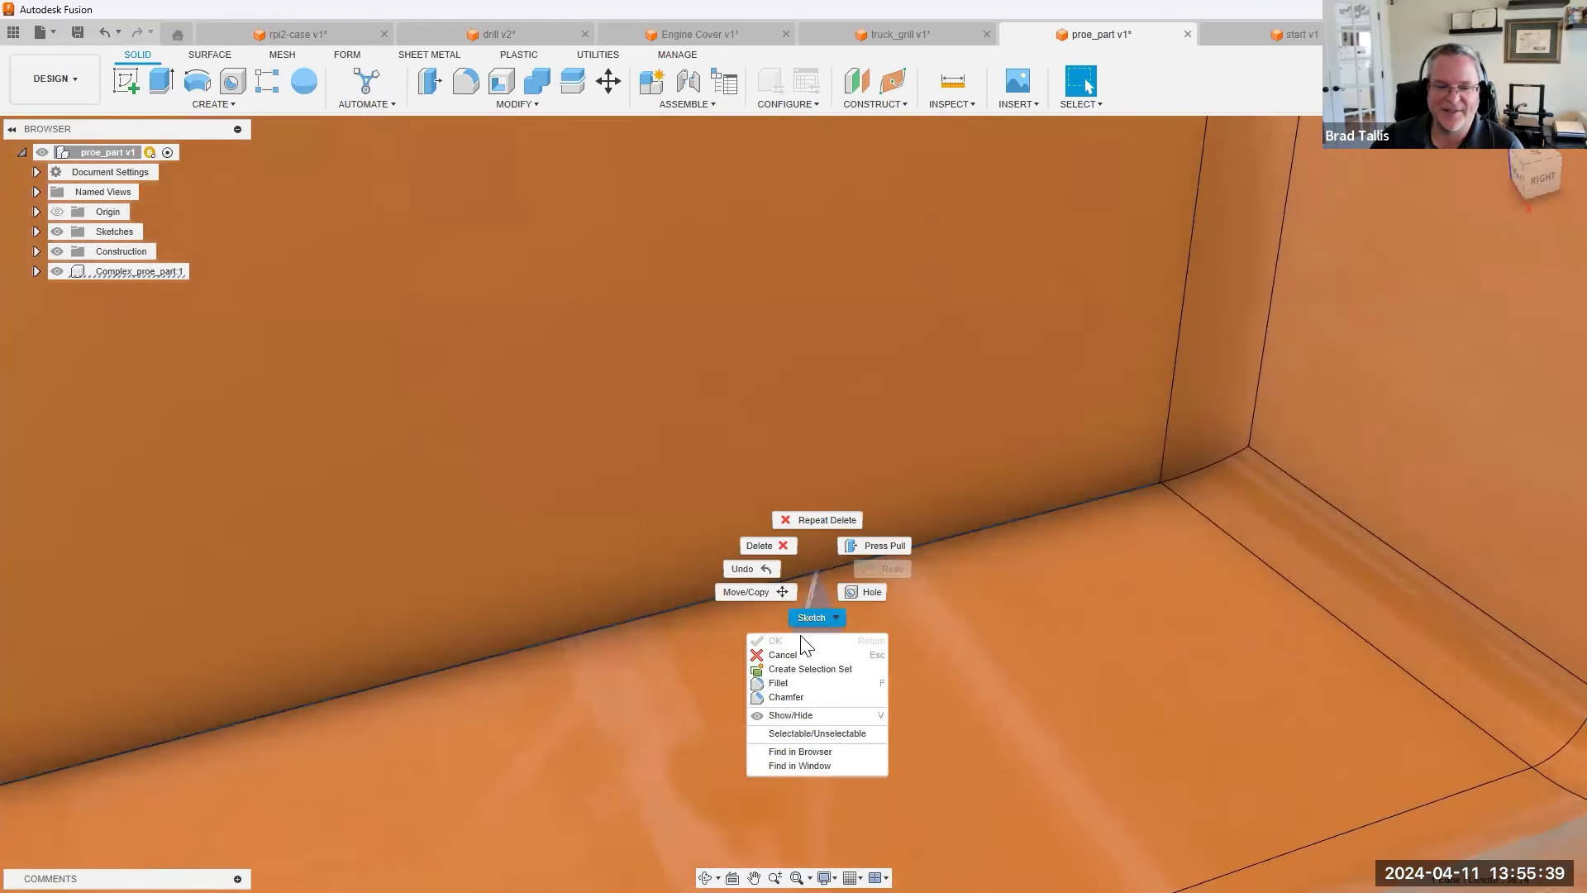
pyautogui.click(778, 682)
pyautogui.scroll(-3, 881, 587)
pyautogui.moveTo(553, 561); pyautogui.dragTo(566, 556)
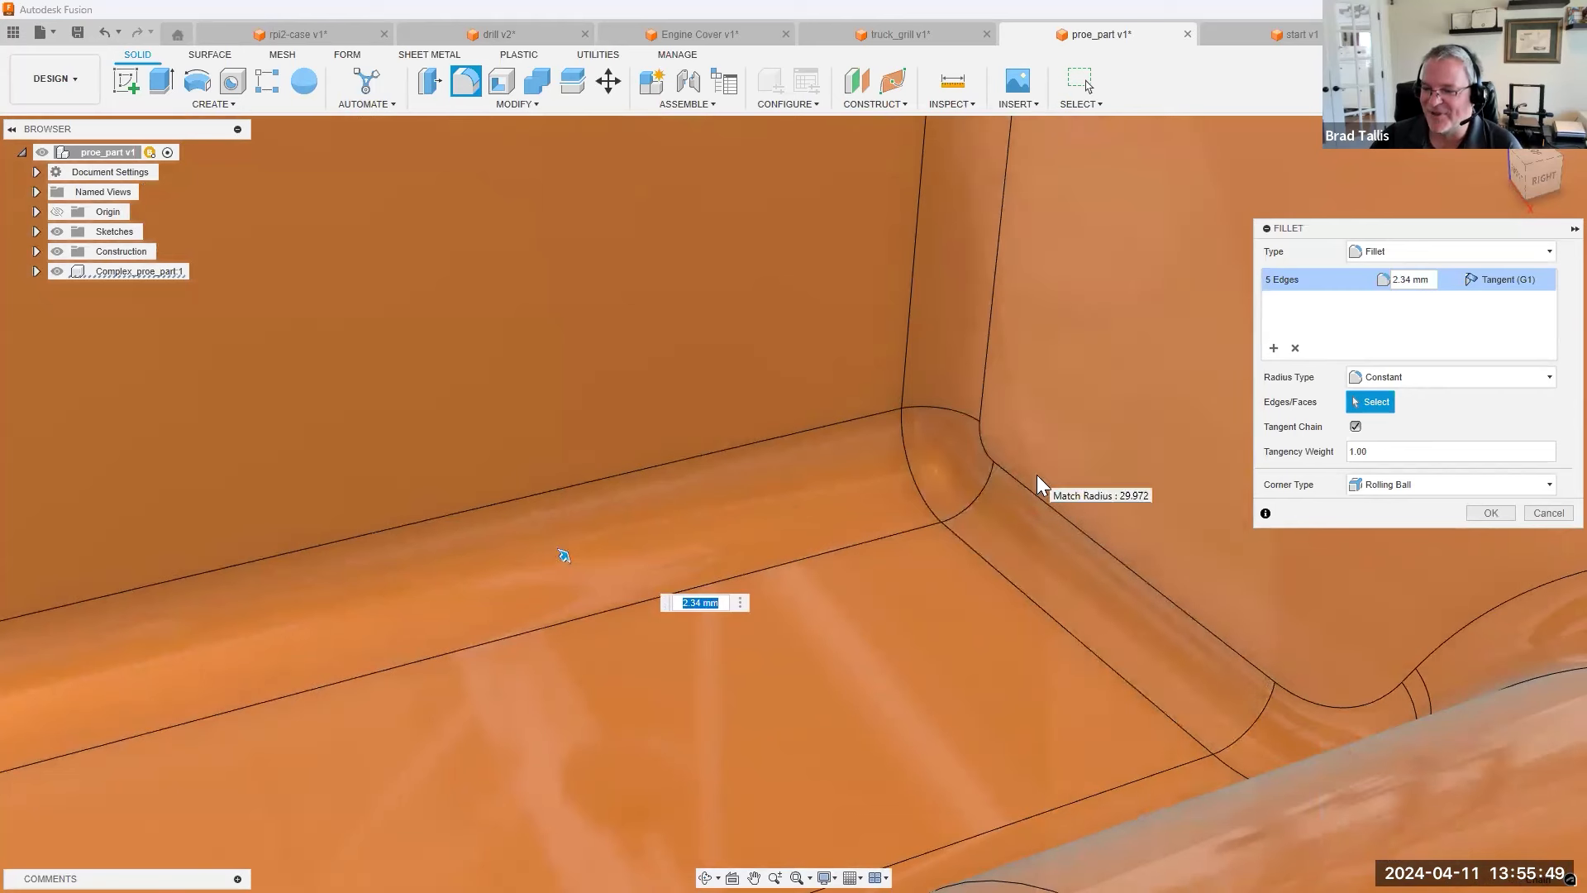
pyautogui.scroll(-3, 1037, 480)
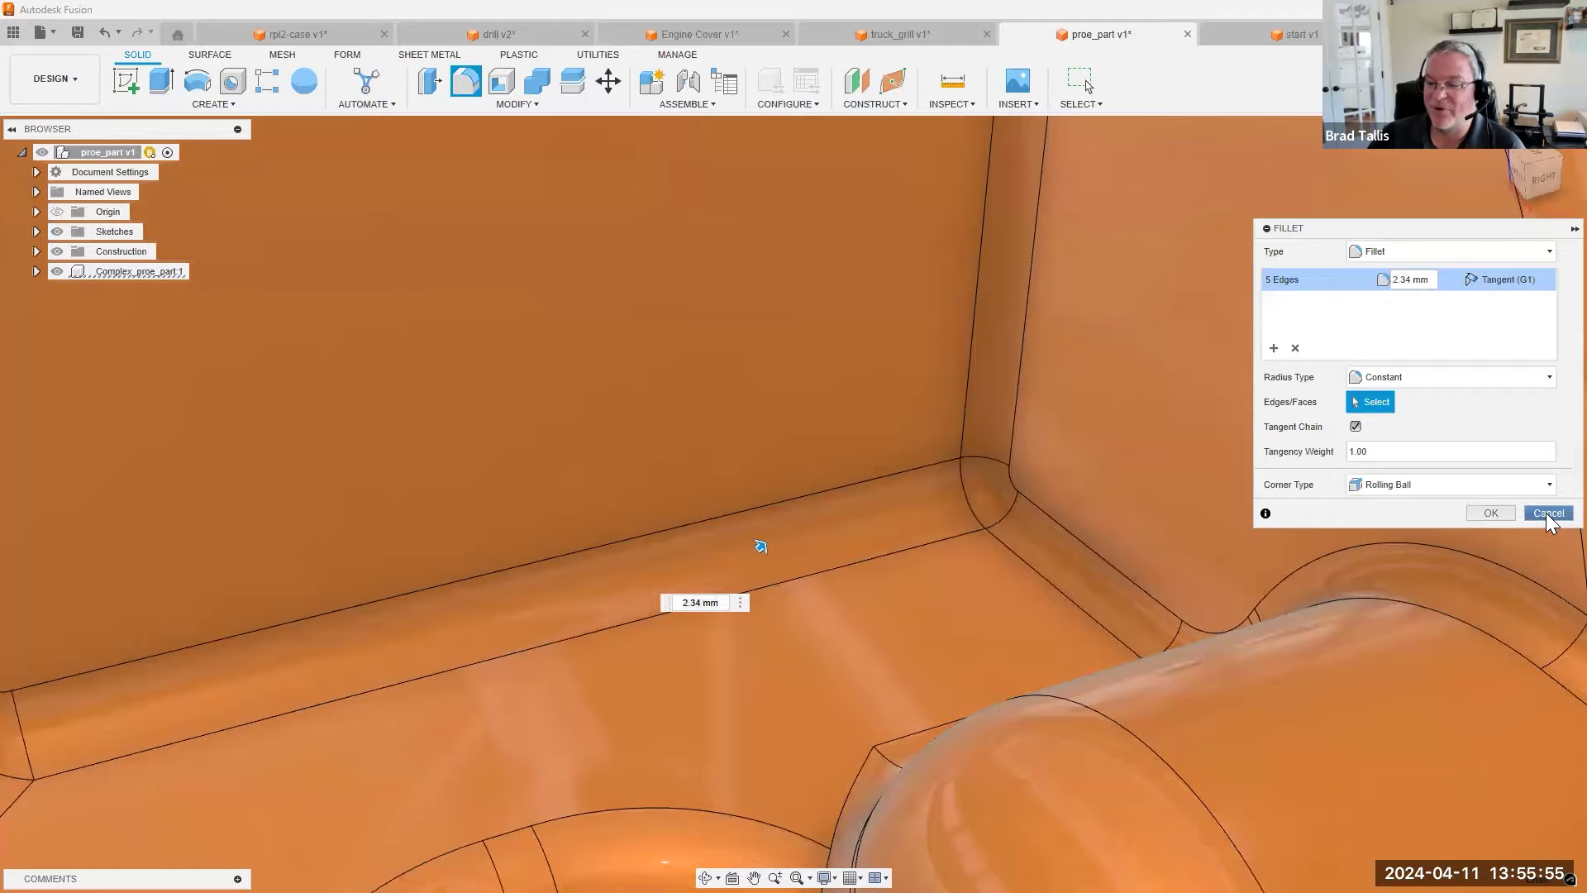
pyautogui.click(1546, 512)
# Step: Create a construction plane offset 102.106 mm from the horizontal origin plane, level with the flange corner where the curved arm begins
pyautogui.keyDown('shift'); pyautogui.moveTo(1422, 499); pyautogui.dragTo(781, 473, button='middle'); pyautogui.keyUp('shift')
pyautogui.scroll(-5, 914, 482)
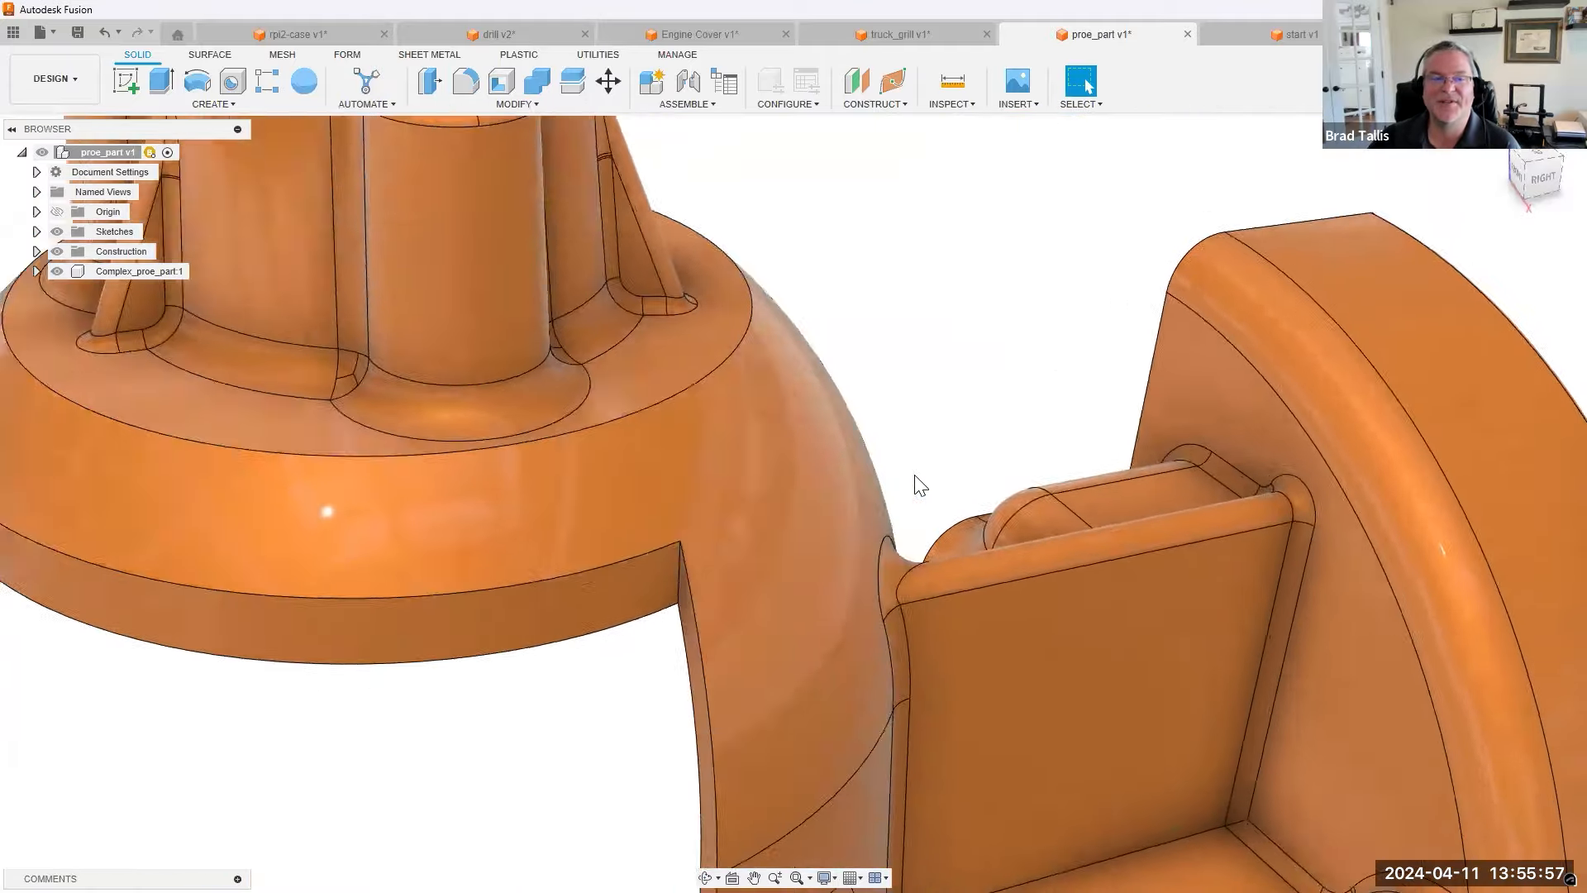
pyautogui.keyDown('shift'); pyautogui.moveTo(912, 417); pyautogui.dragTo(859, 402, button='middle'); pyautogui.keyUp('shift')
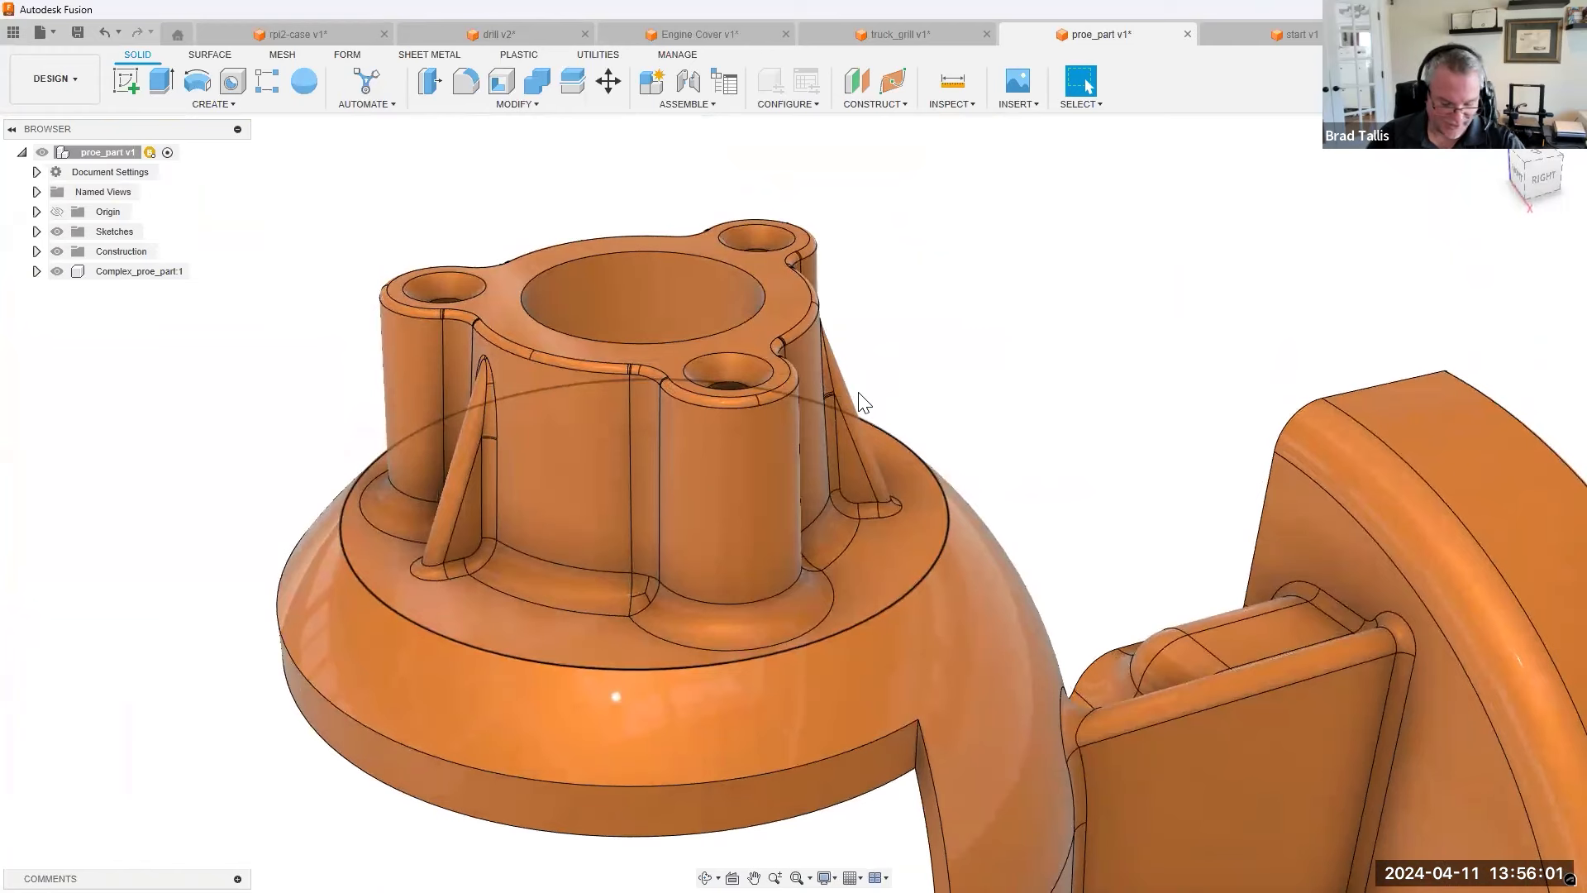
pyautogui.keyDown('shift'); pyautogui.moveTo(860, 400); pyautogui.dragTo(948, 246, button='middle'); pyautogui.keyUp('shift')
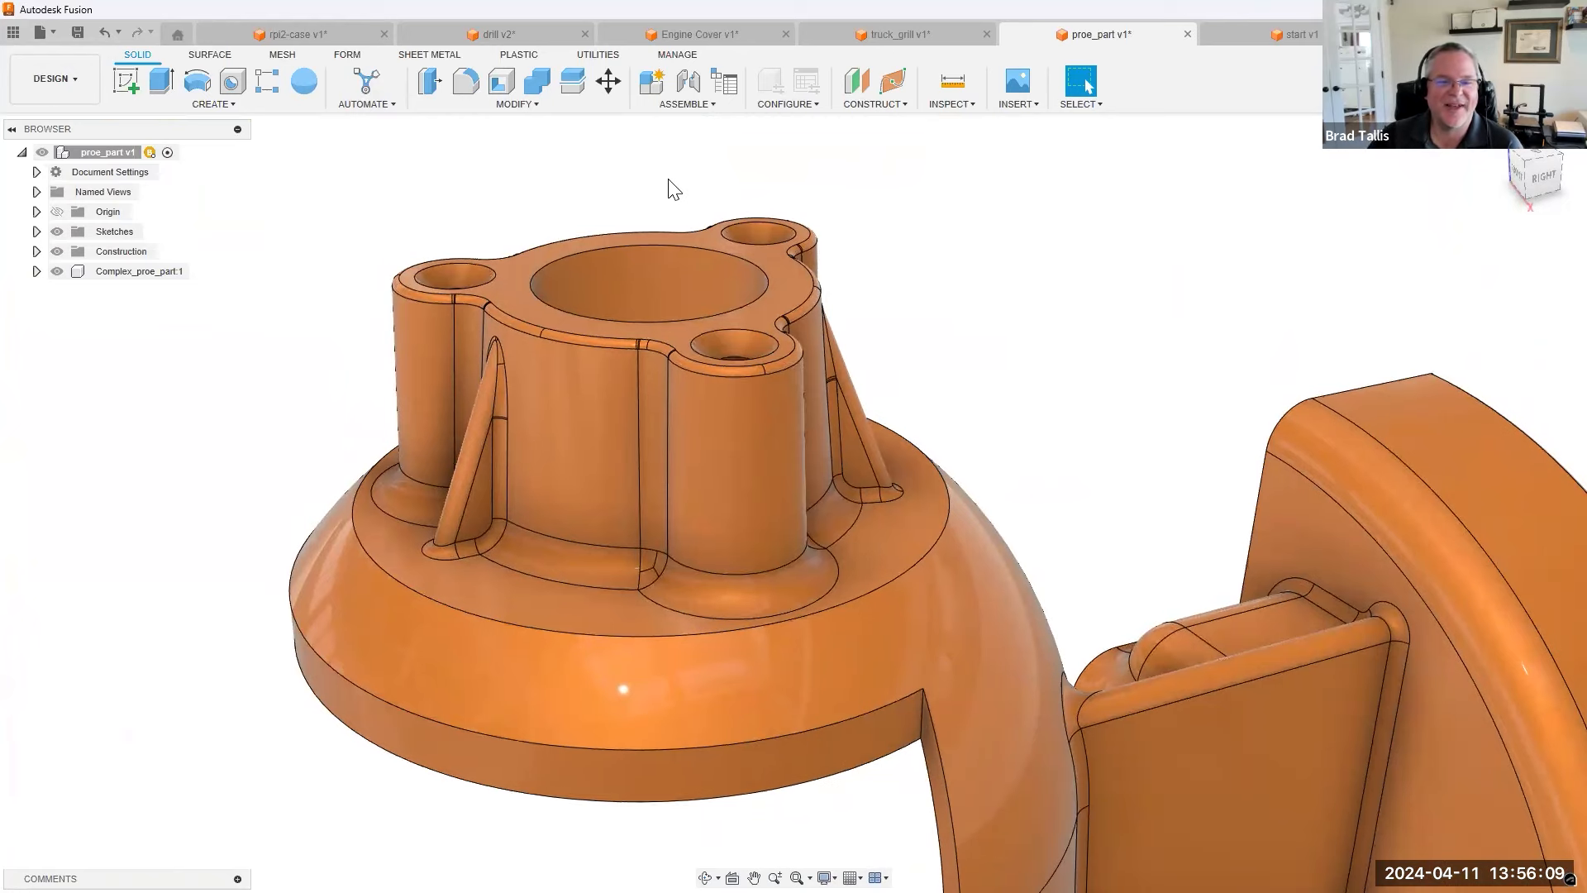
pyautogui.click(857, 80)
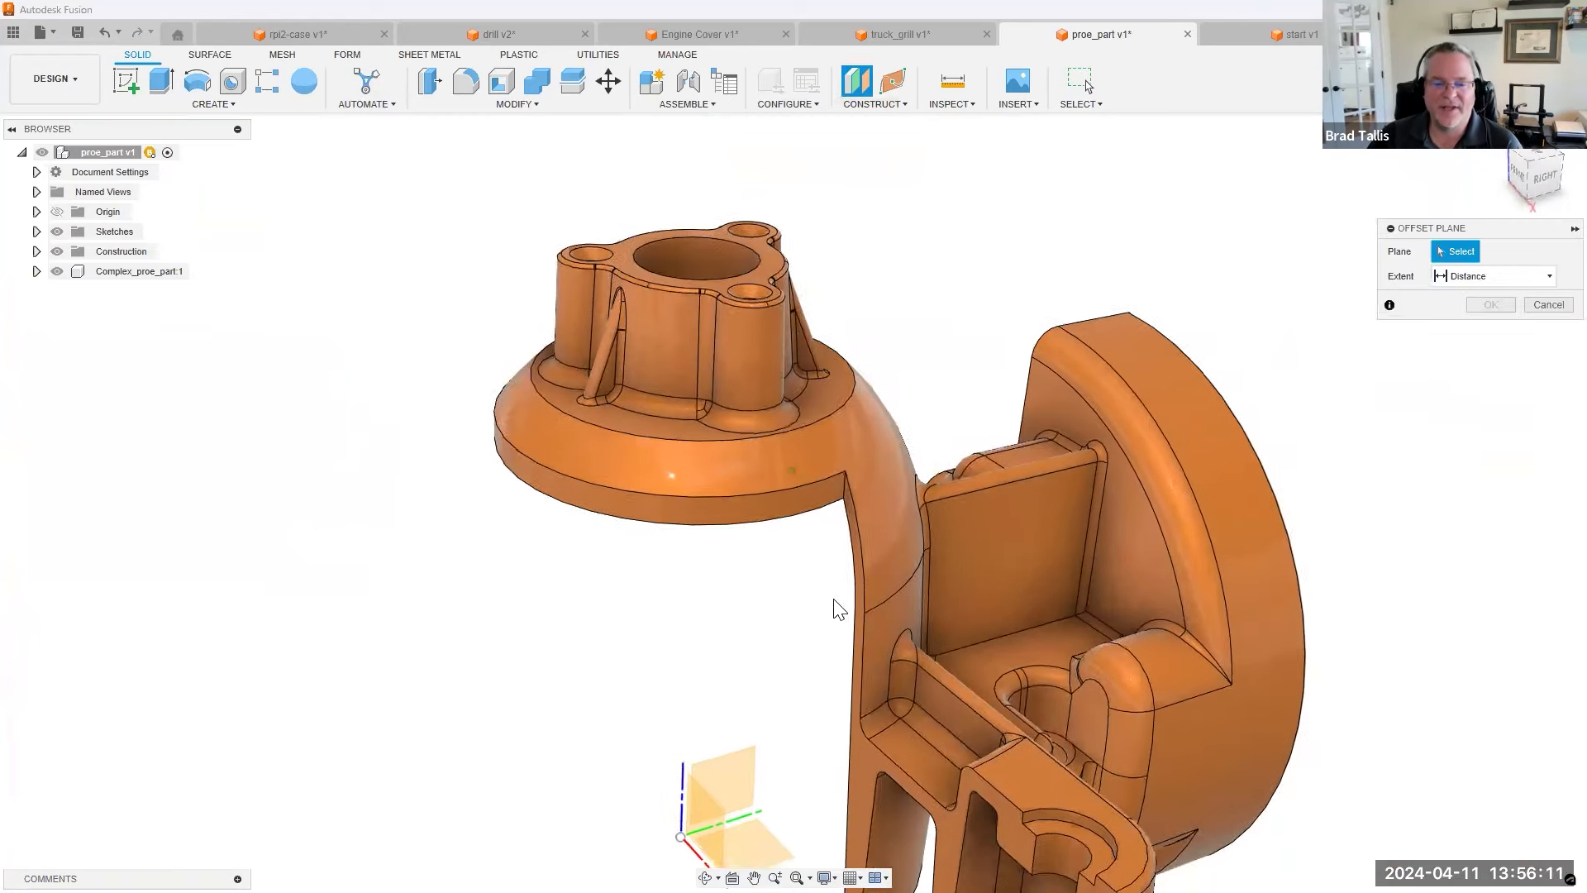
pyautogui.click(748, 756)
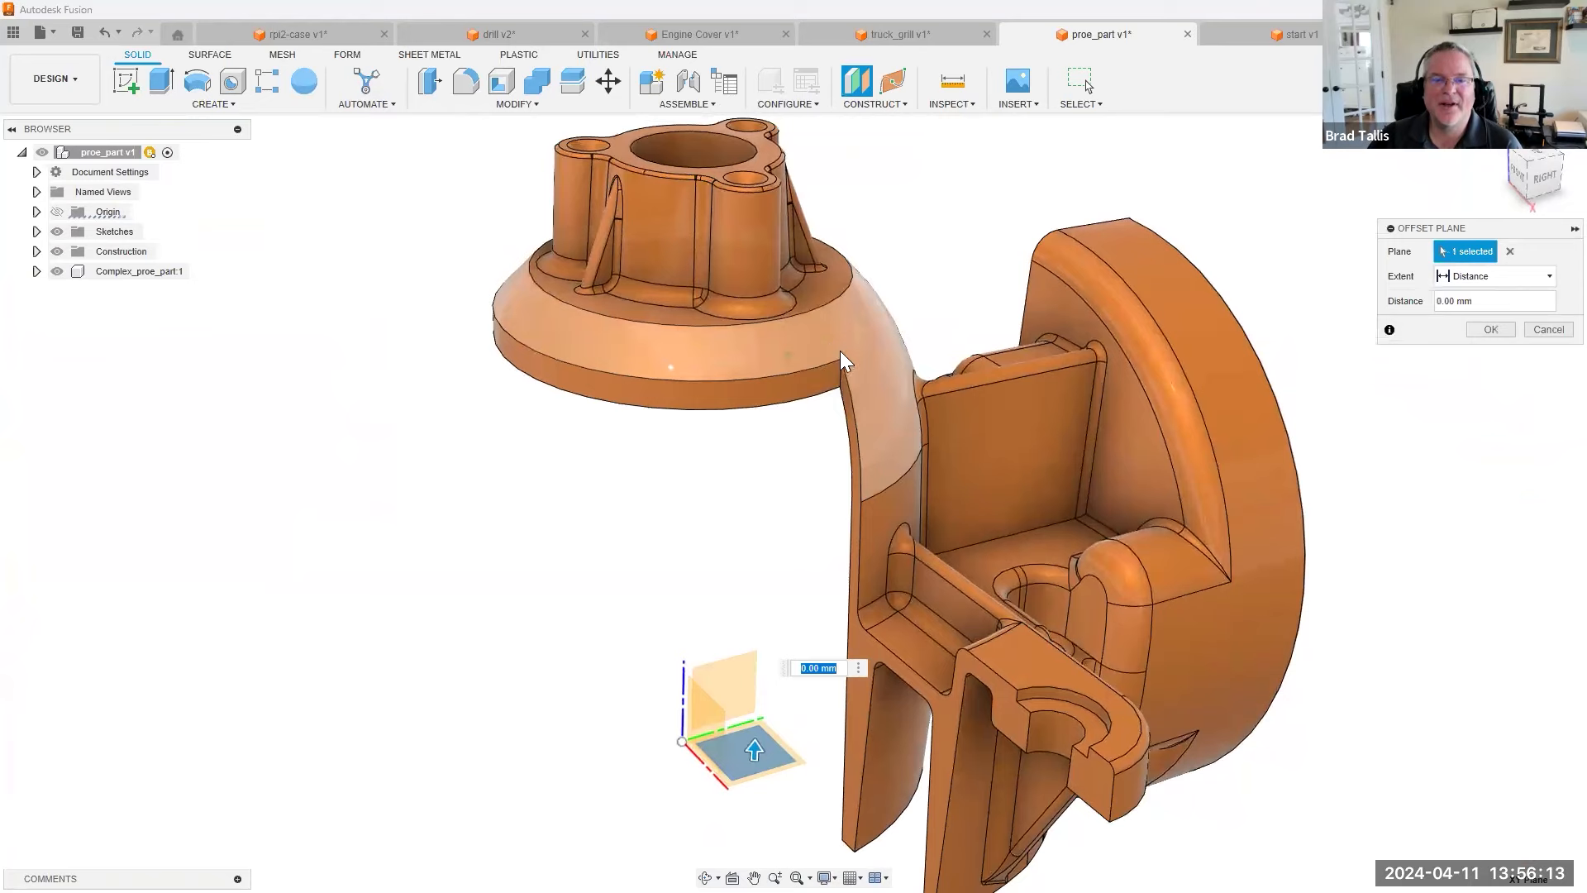
pyautogui.click(843, 363)
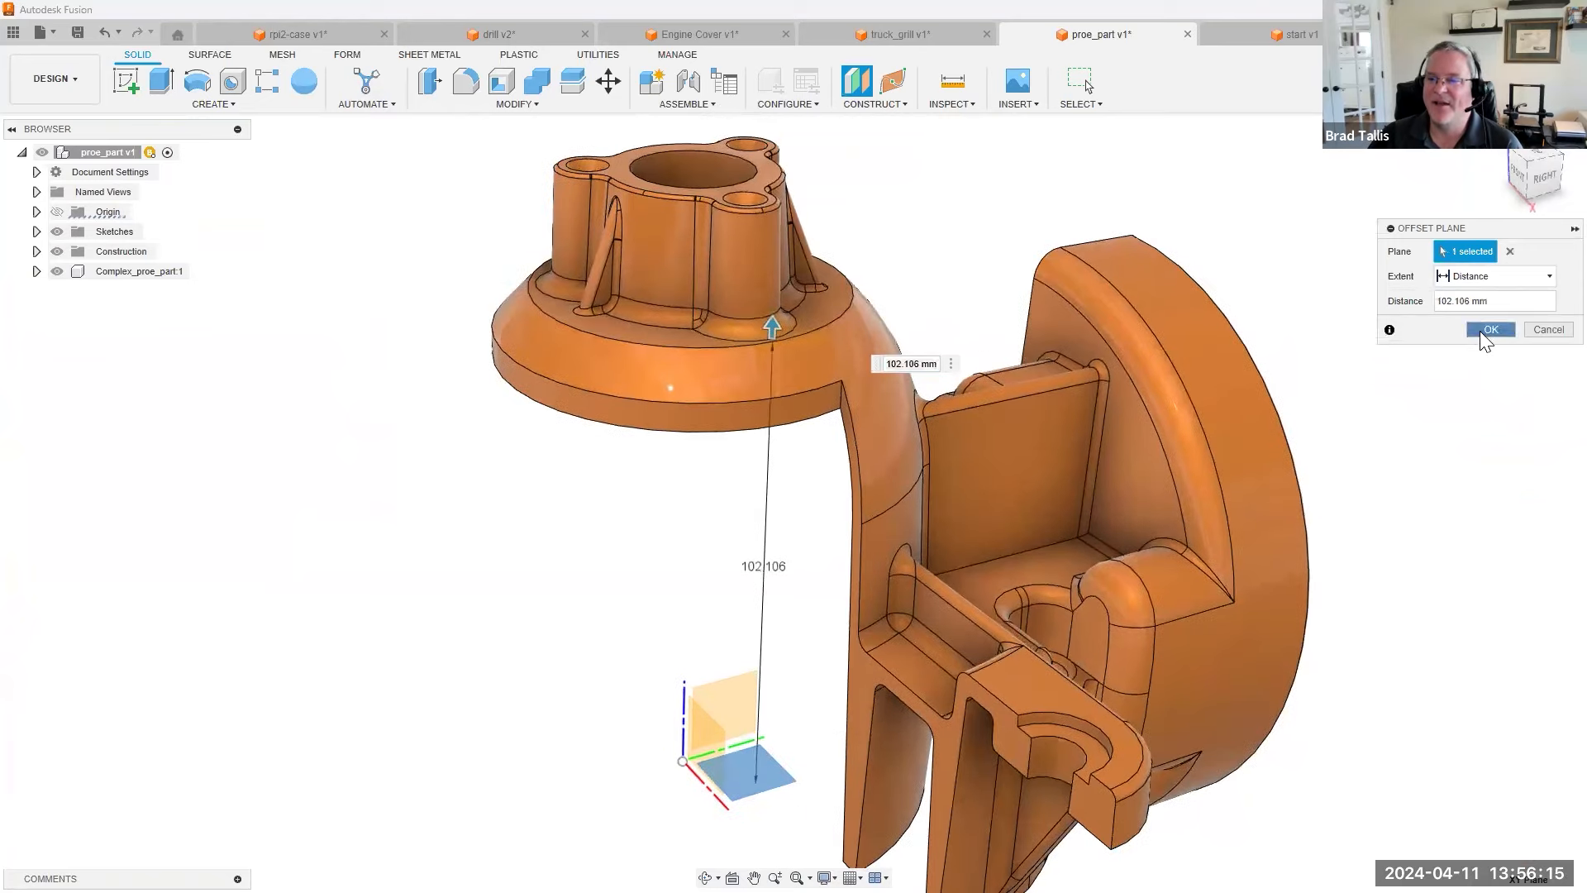
pyautogui.click(1490, 329)
# Step: Split the casting body with the new offset plane through the round flange
pyautogui.keyDown('shift'); pyautogui.moveTo(620, 183); pyautogui.dragTo(910, 528, button='middle'); pyautogui.keyUp('shift')
pyautogui.keyDown('shift'); pyautogui.moveTo(1134, 327); pyautogui.dragTo(670, 683, button='middle'); pyautogui.keyUp('shift')
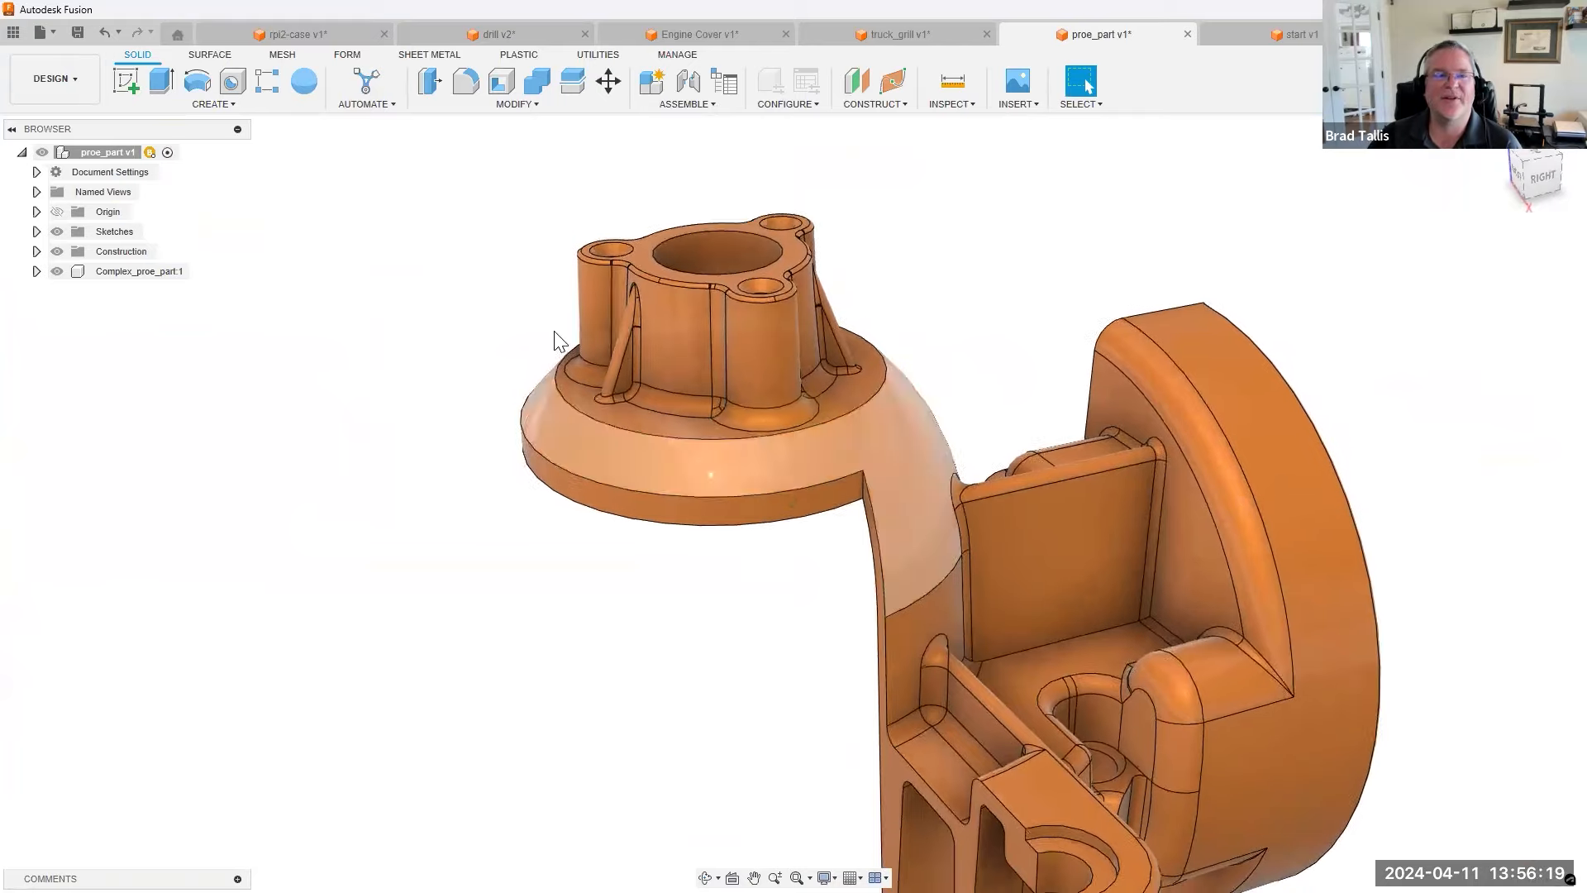
pyautogui.click(519, 104)
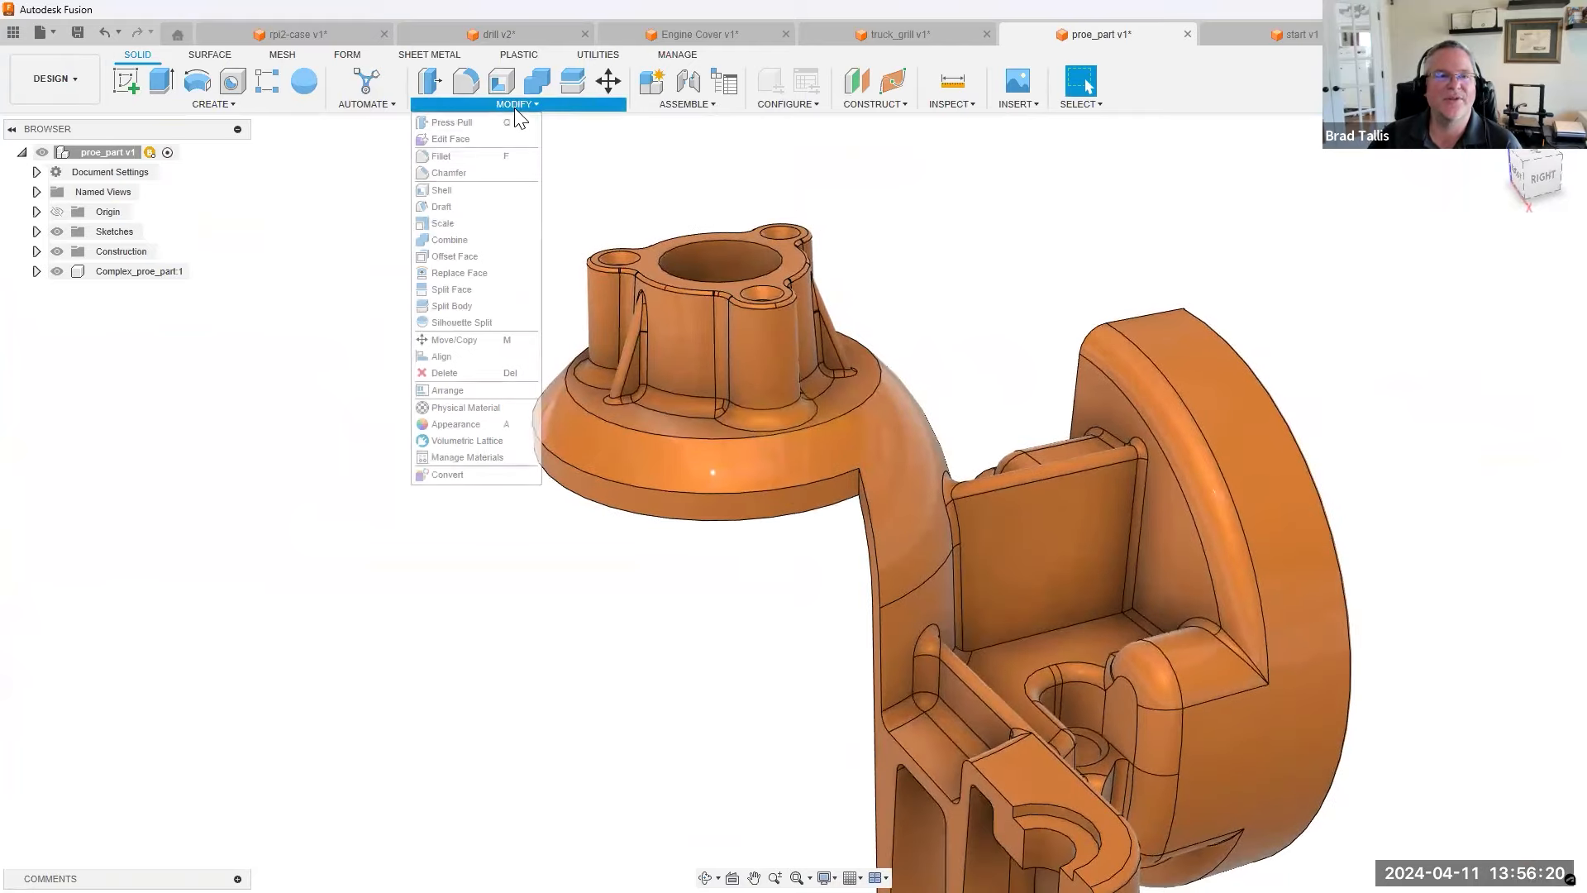
pyautogui.click(448, 306)
pyautogui.click(814, 366)
pyautogui.keyDown('shift'); pyautogui.moveTo(814, 366); pyautogui.dragTo(806, 438, button='middle'); pyautogui.keyUp('shift')
pyautogui.click(806, 438)
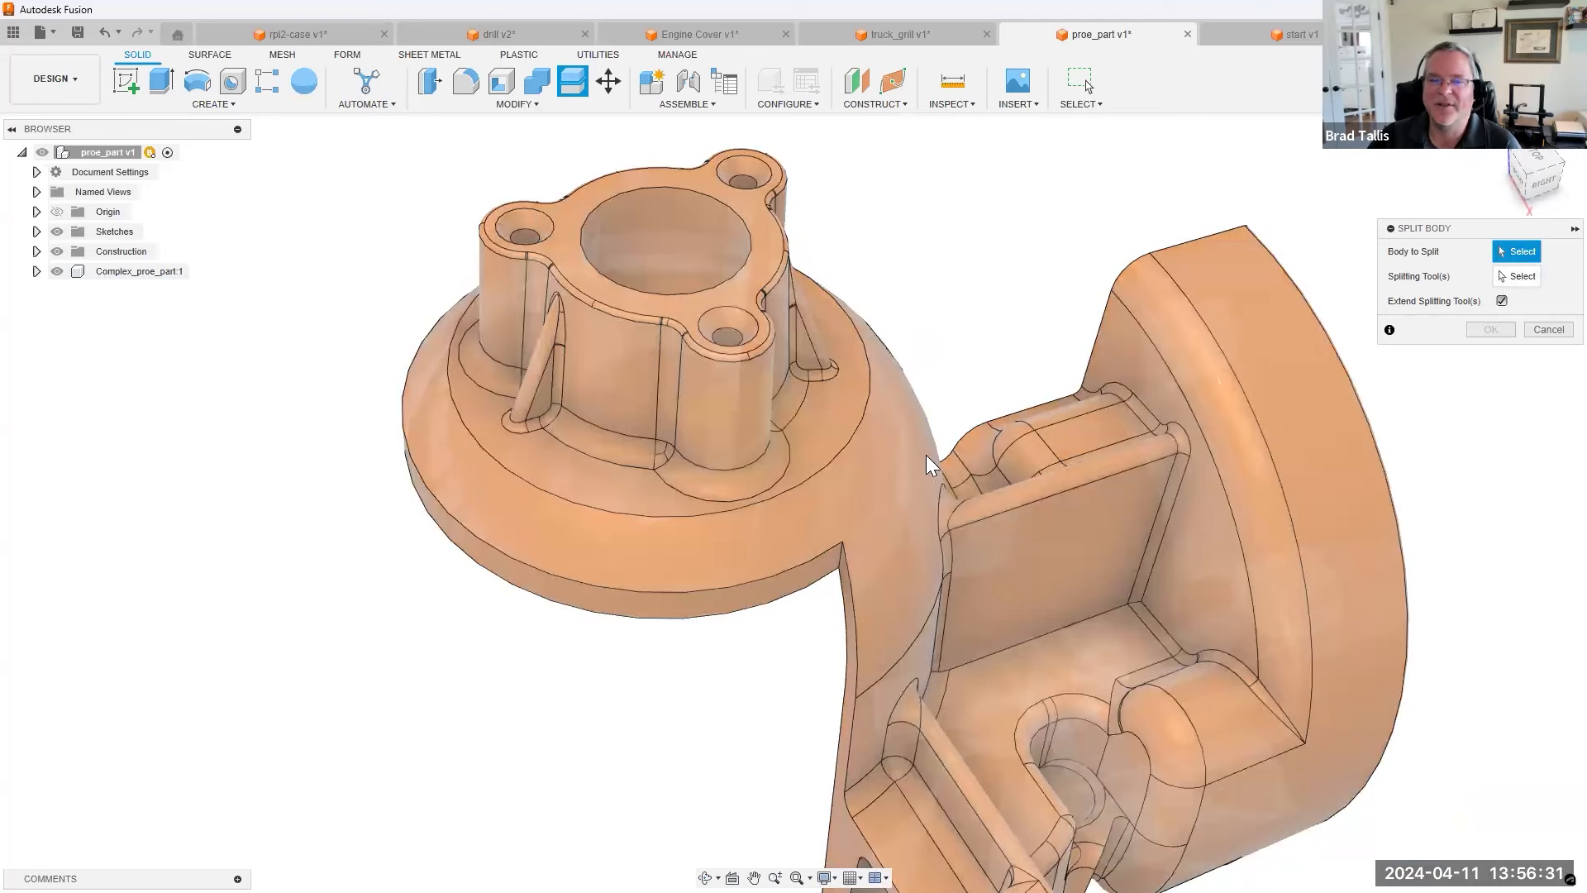
pyautogui.click(931, 465)
pyautogui.click(1531, 276)
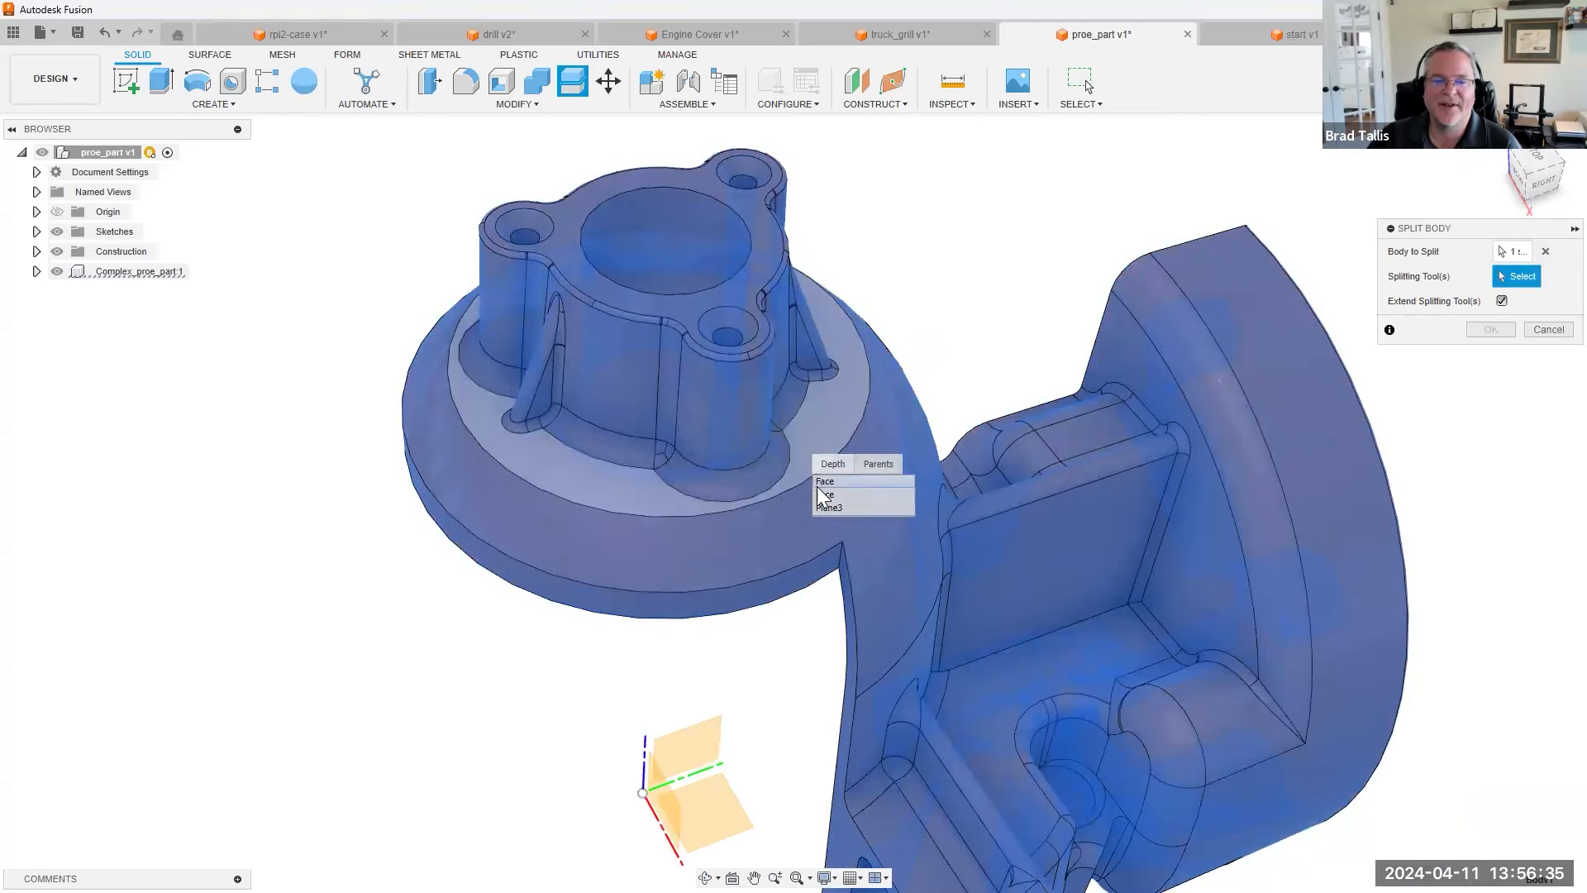
pyautogui.click(828, 508)
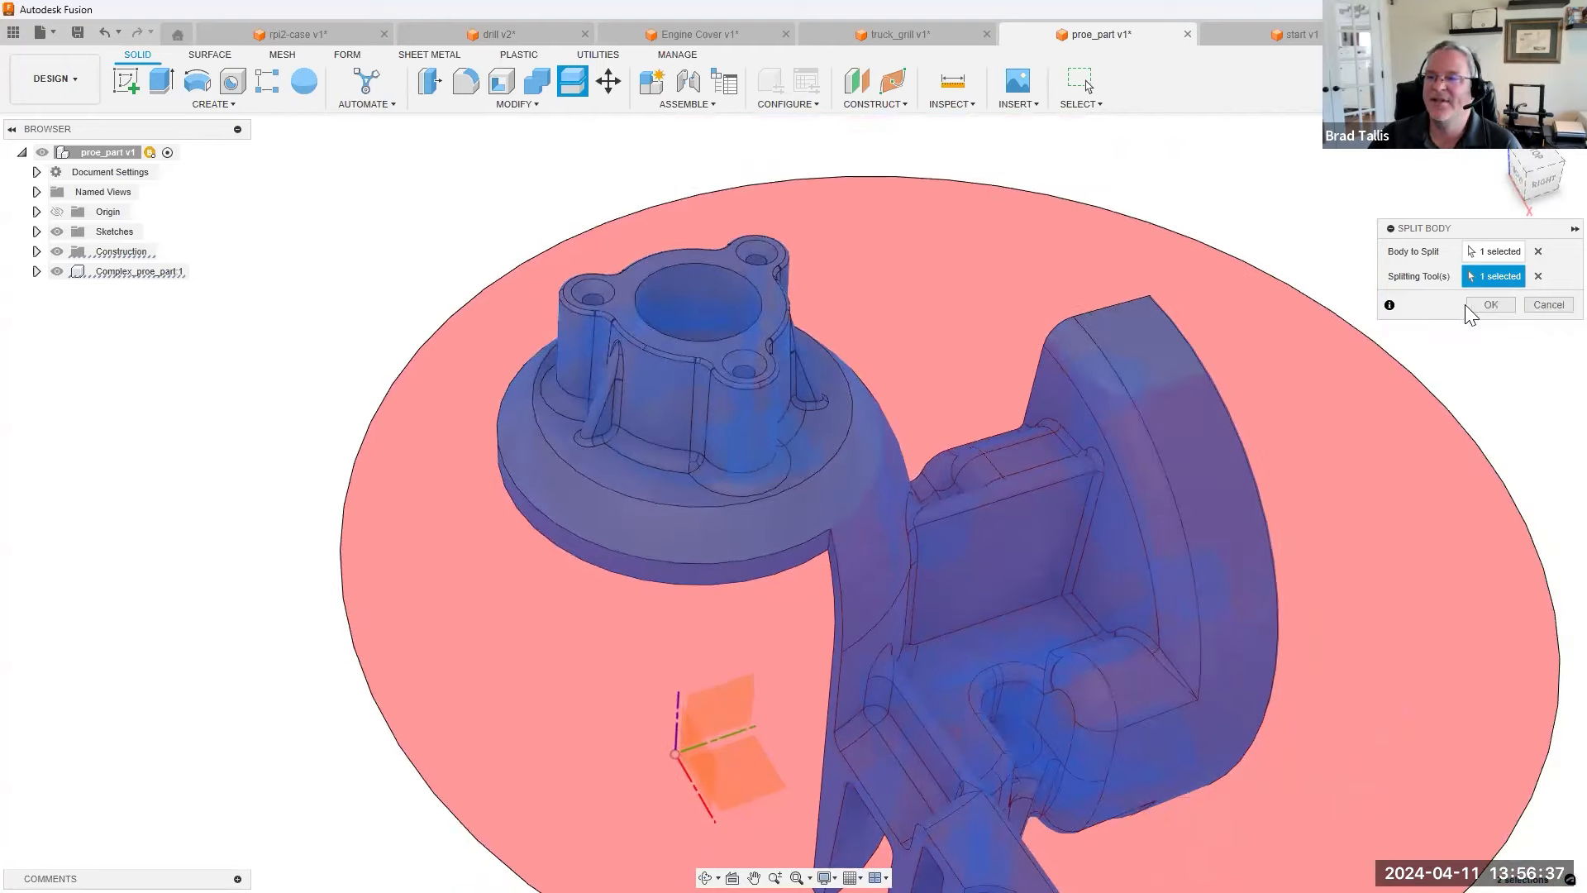
pyautogui.click(1490, 329)
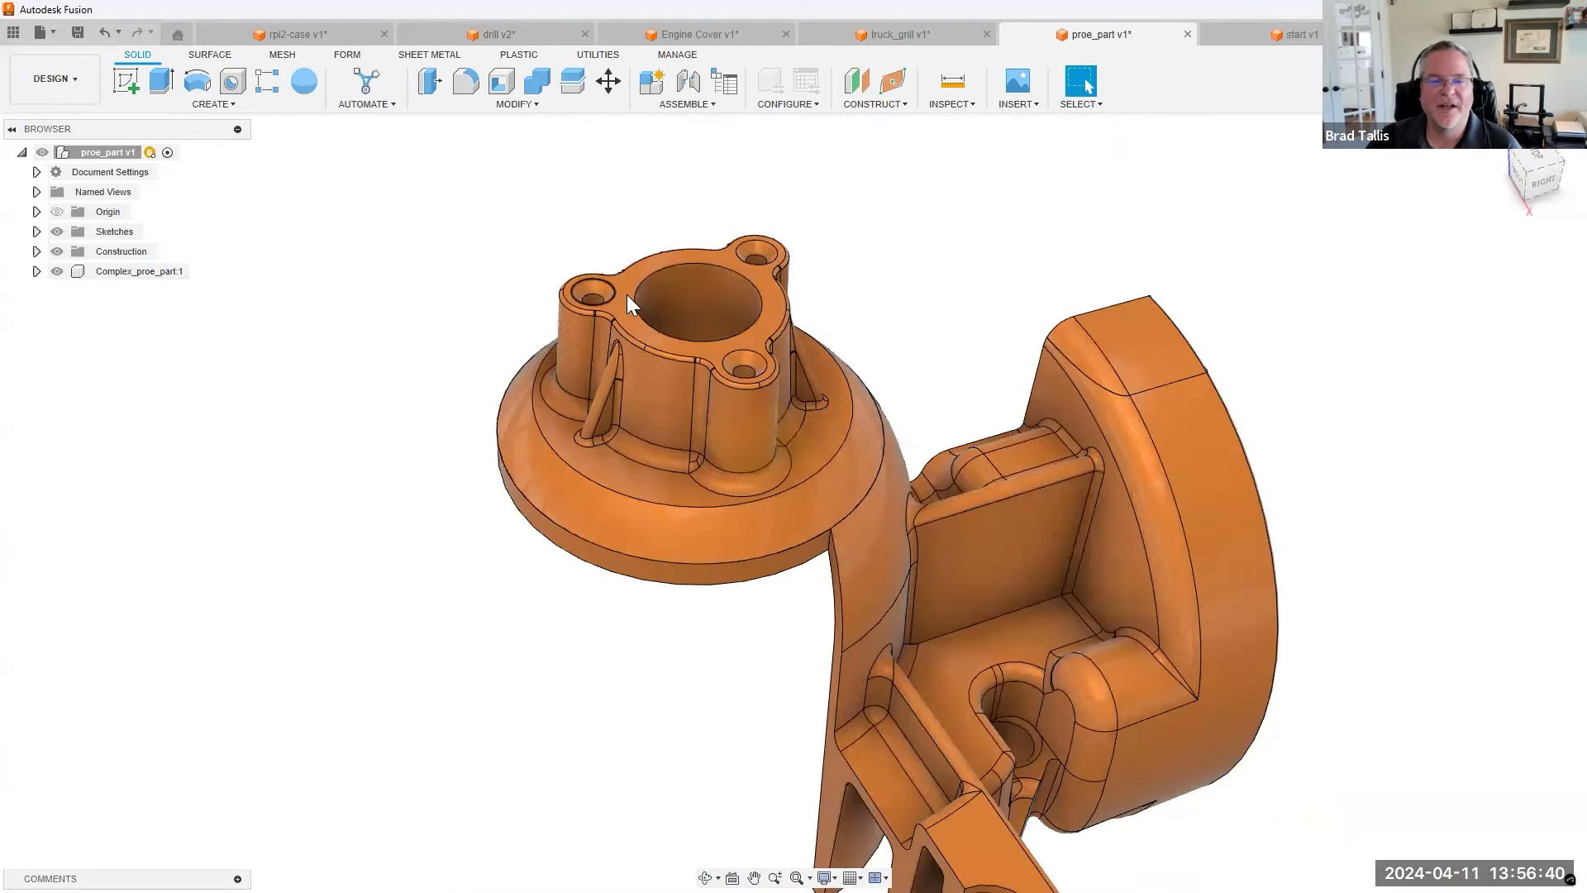
# Step: Hide Body1 and Body2 of the Complex_proe_part component so that only the split-off flange body is shown
pyautogui.keyDown('shift'); pyautogui.moveTo(627, 294); pyautogui.dragTo(866, 509, button='middle'); pyautogui.keyUp('shift')
pyautogui.scroll(-2, 866, 509)
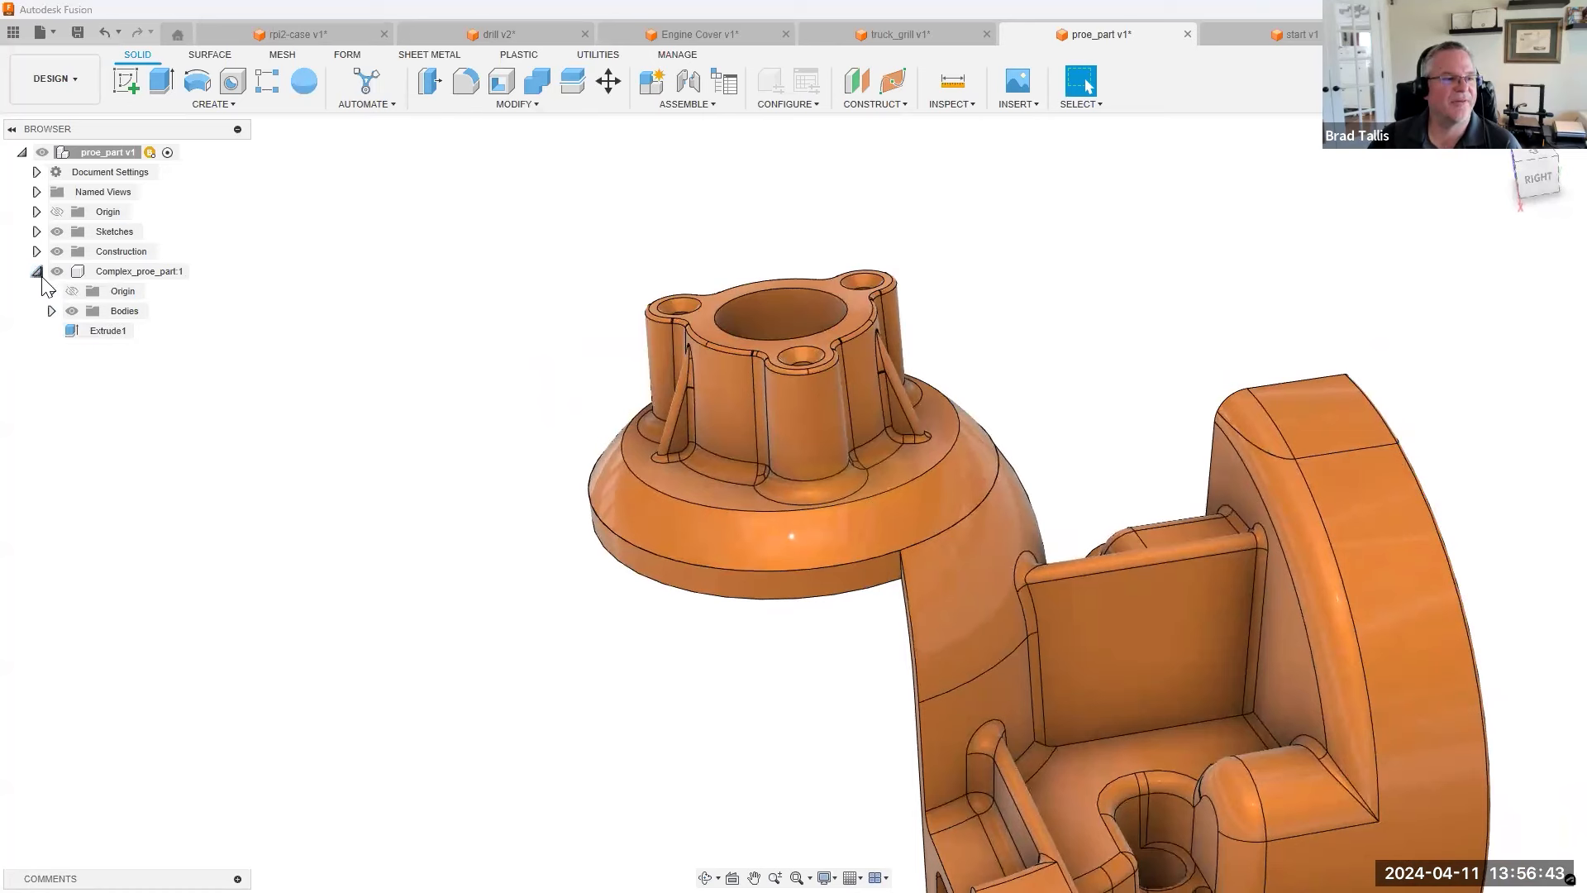
pyautogui.click(51, 311)
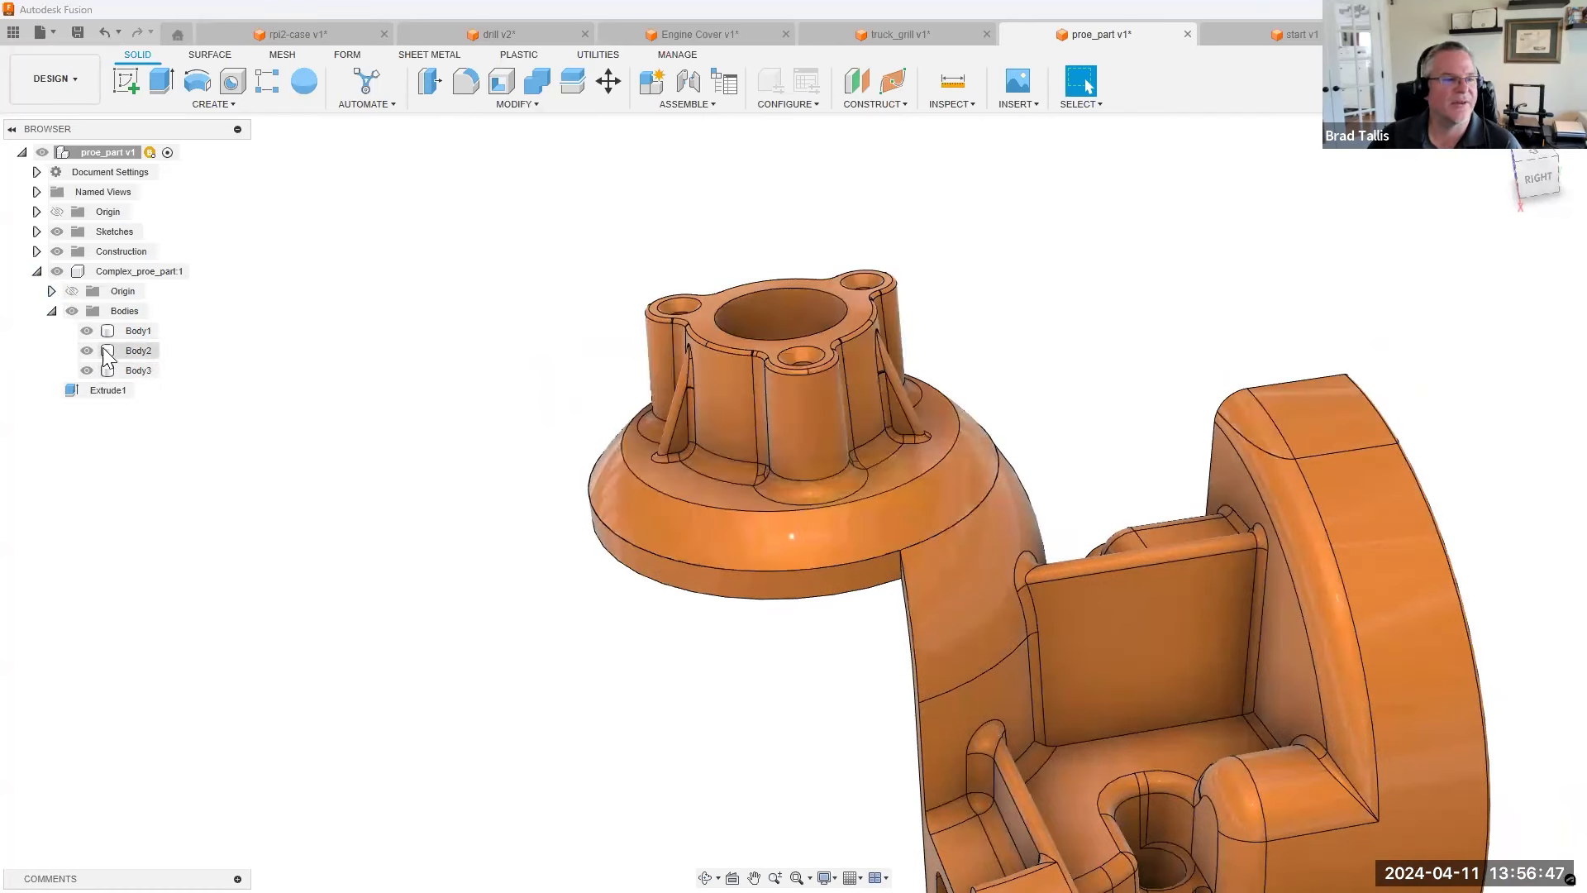
pyautogui.click(86, 350)
pyautogui.click(86, 331)
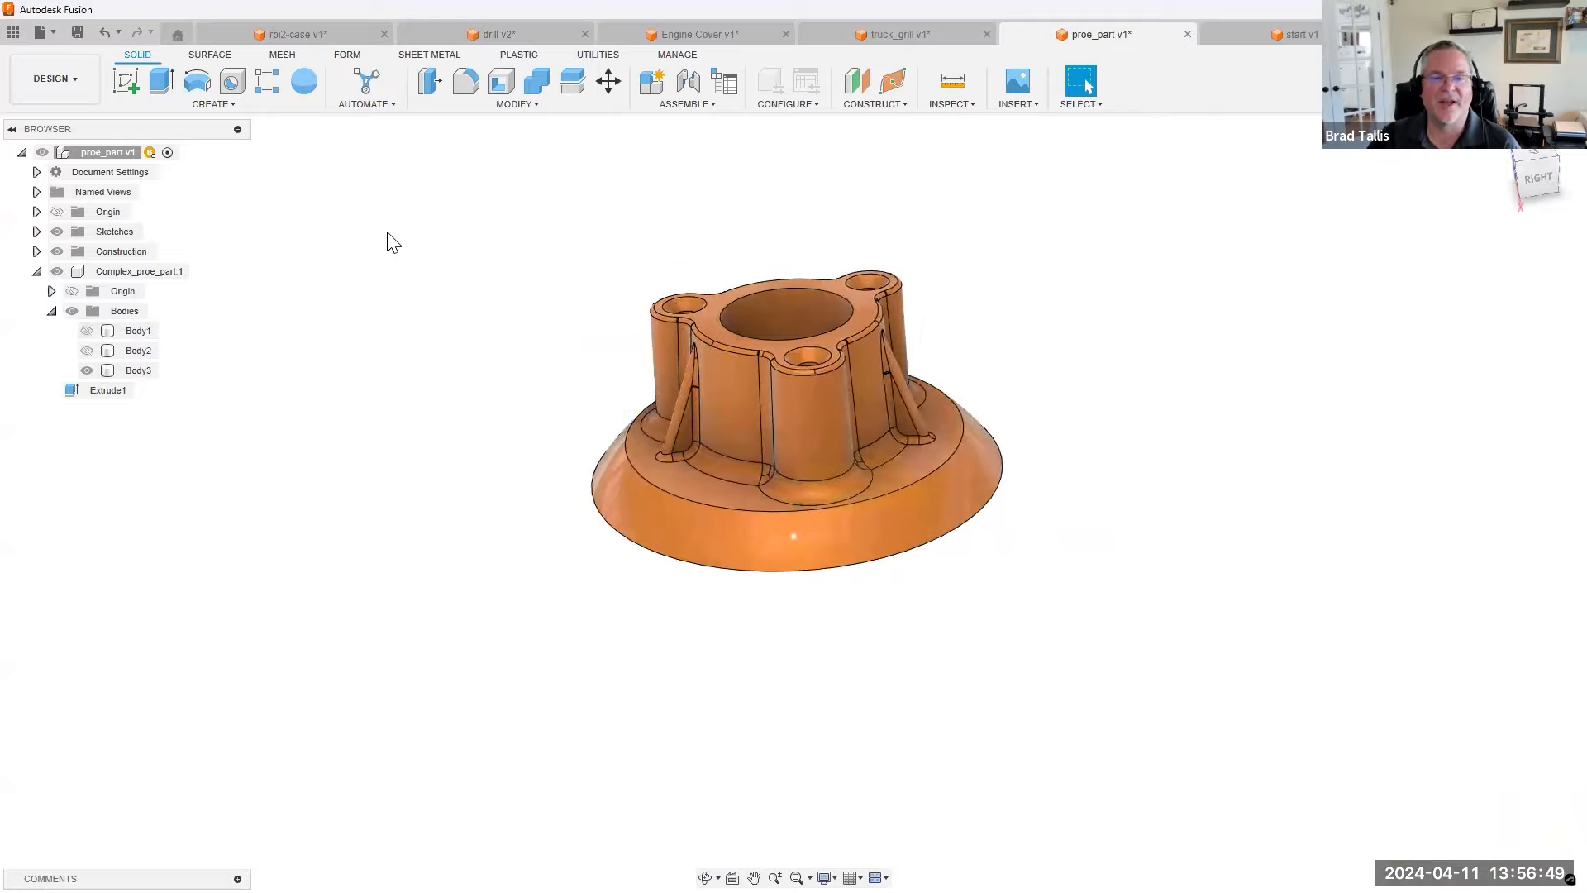
# Step: Select all faces of one support rib on the flange body, including its fillets, and delete them
pyautogui.scroll(5, 475, 213)
pyautogui.keyDown('shift'); pyautogui.moveTo(917, 318); pyautogui.dragTo(800, 591, button='middle'); pyautogui.keyUp('shift')
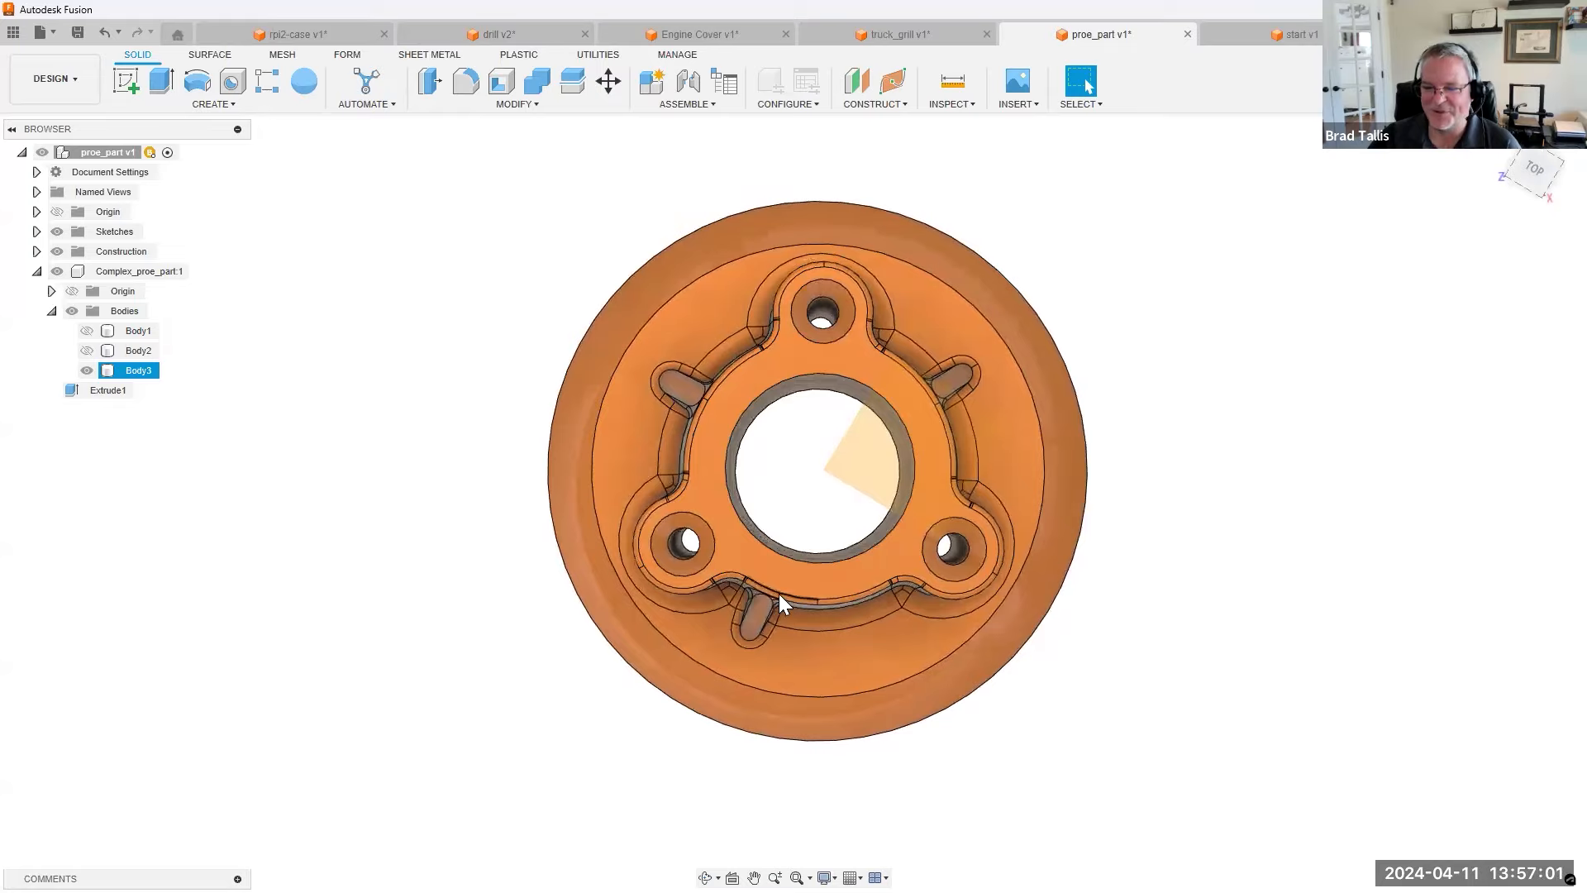
pyautogui.keyDown('shift'); pyautogui.moveTo(817, 575); pyautogui.dragTo(786, 502, button='middle'); pyautogui.keyUp('shift')
pyautogui.scroll(5, 787, 502)
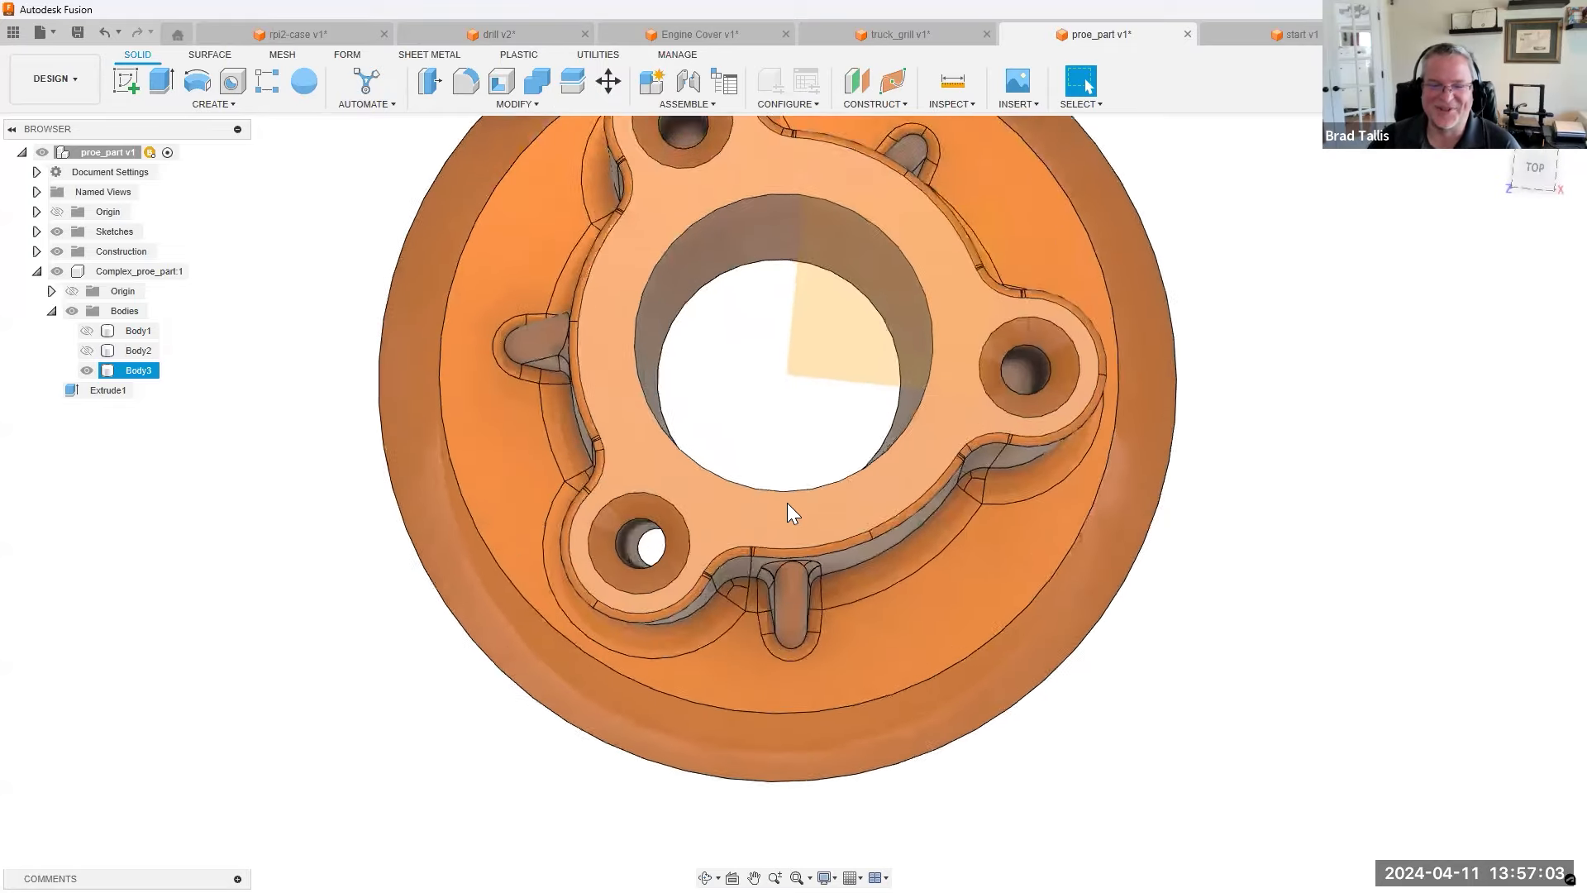
pyautogui.moveTo(753, 470); pyautogui.dragTo(881, 707)
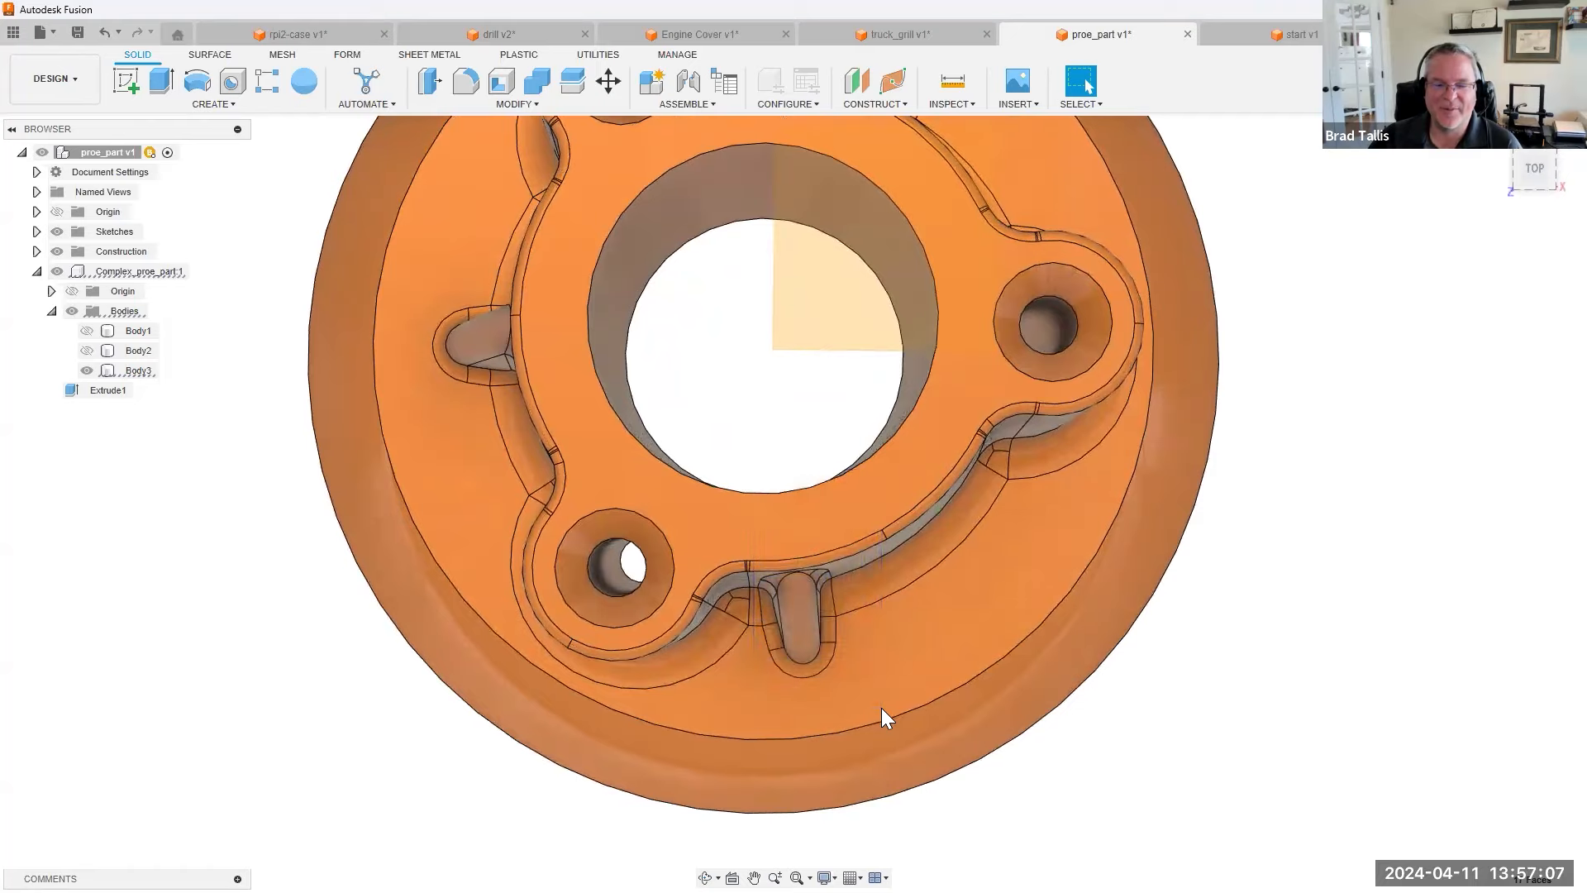
pyautogui.keyDown('shift'); pyautogui.moveTo(881, 708); pyautogui.dragTo(1031, 843, button='middle'); pyautogui.keyUp('shift')
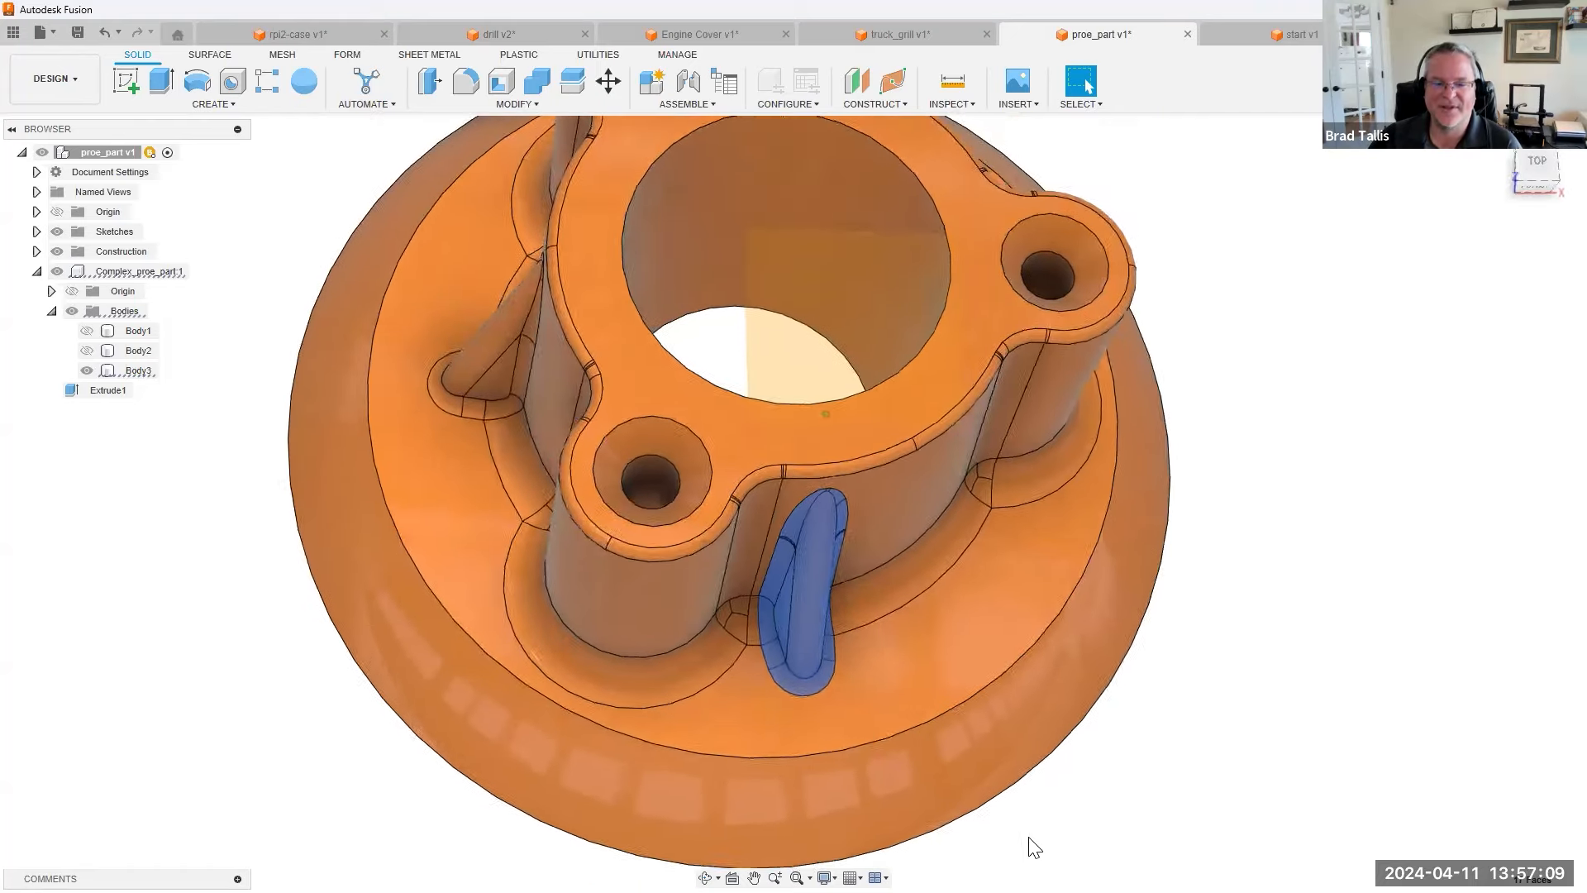
pyautogui.press('Delete')
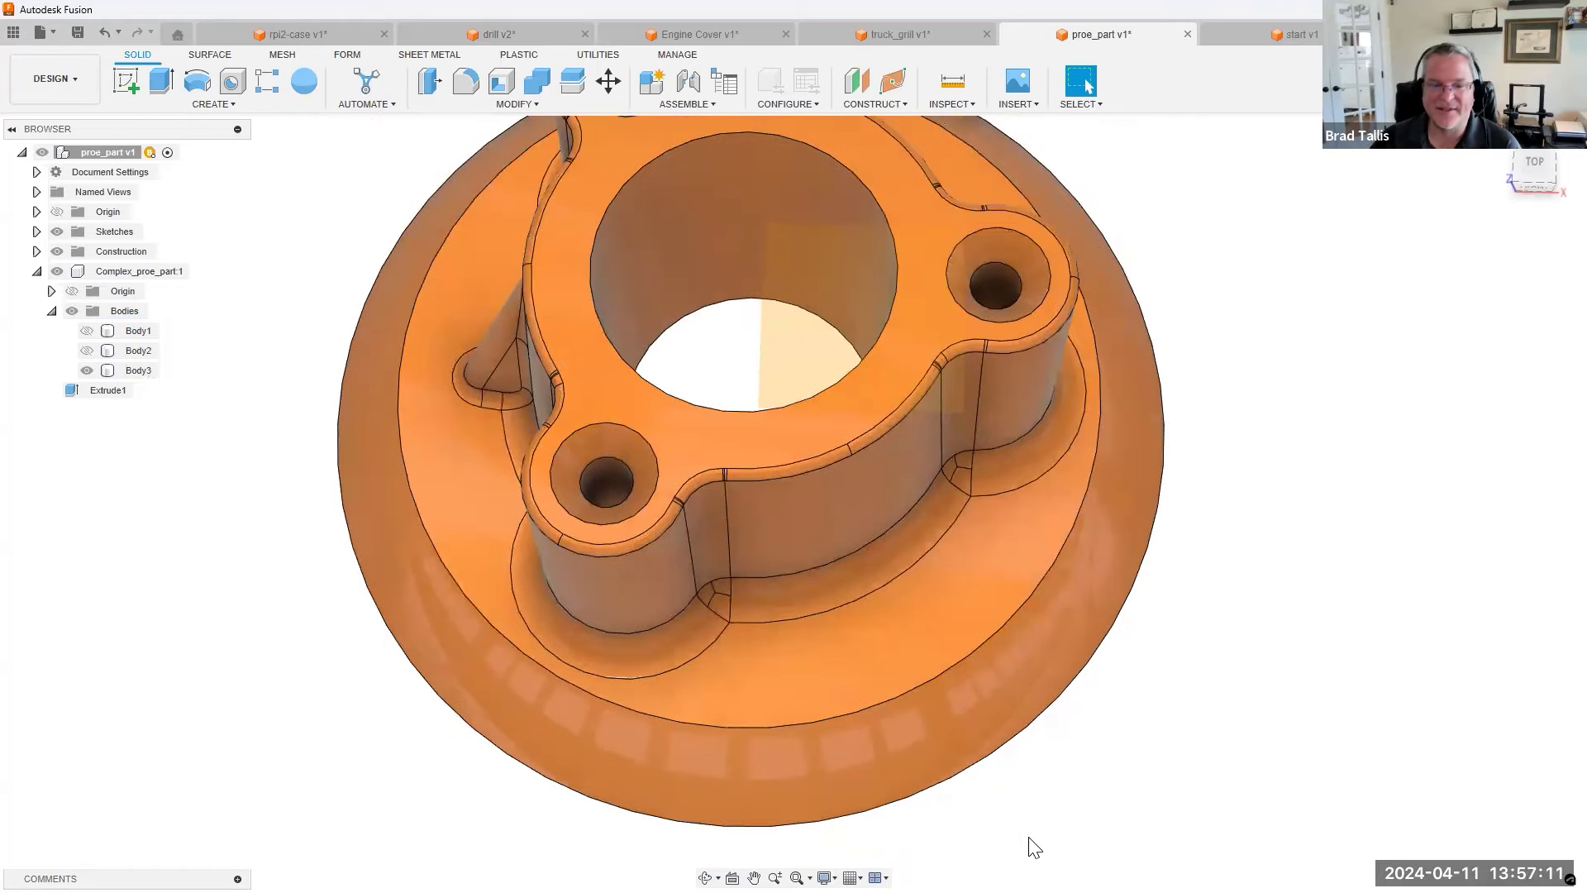
# Step: Delete a second support rib with its surrounding fillet faces, leaving out the neighbouring boss and hole faces
pyautogui.keyDown('shift'); pyautogui.moveTo(1122, 779); pyautogui.dragTo(637, 248, button='middle'); pyautogui.keyUp('shift')
pyautogui.moveTo(638, 241); pyautogui.dragTo(963, 612)
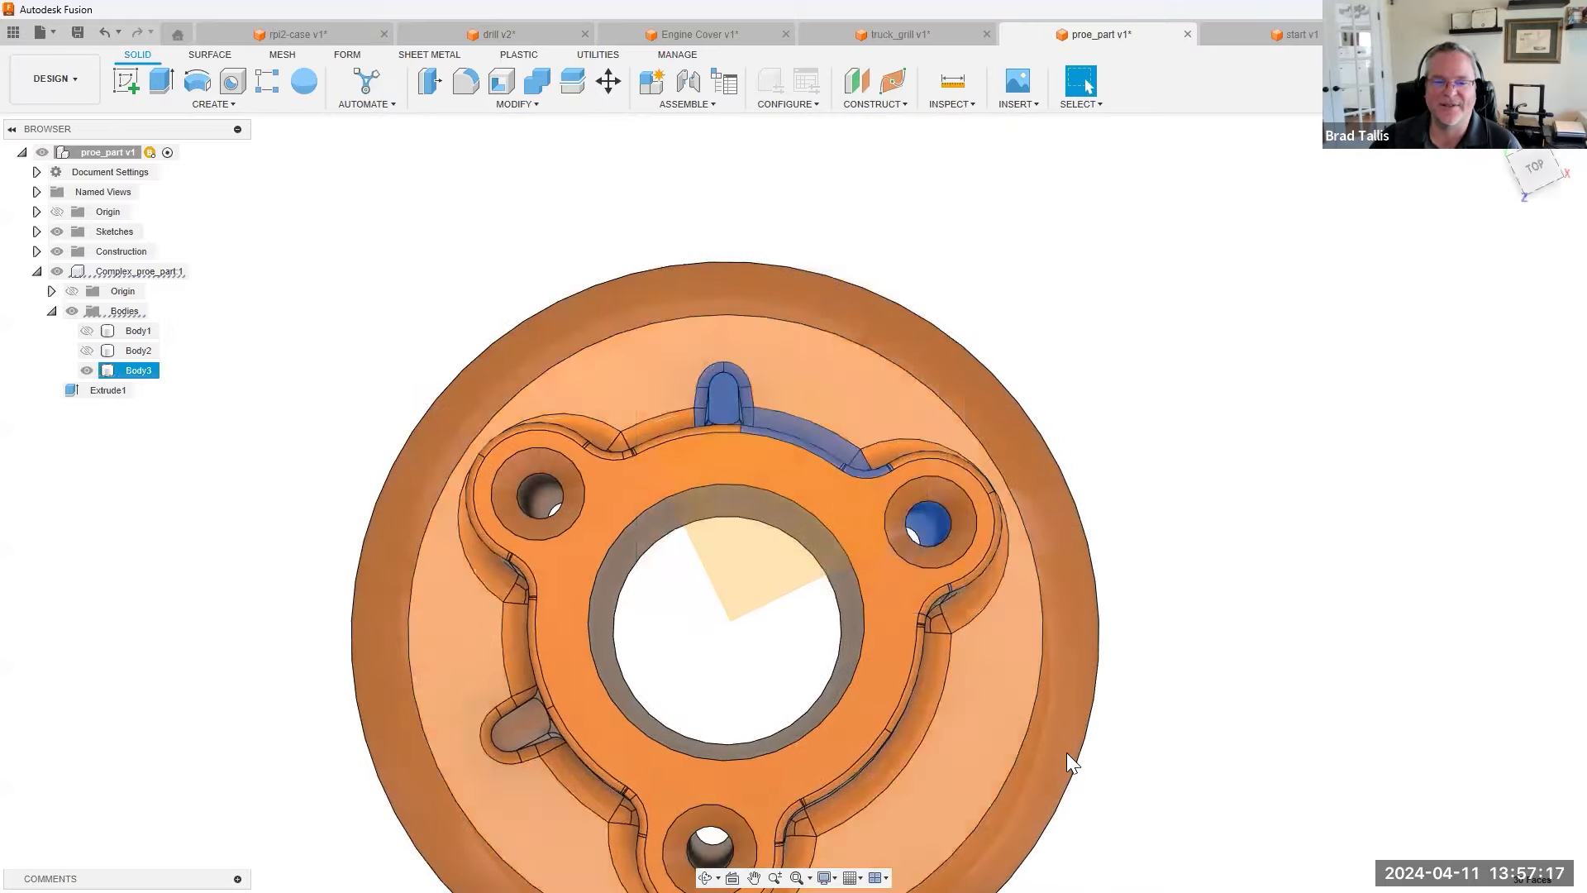
pyautogui.click(997, 228)
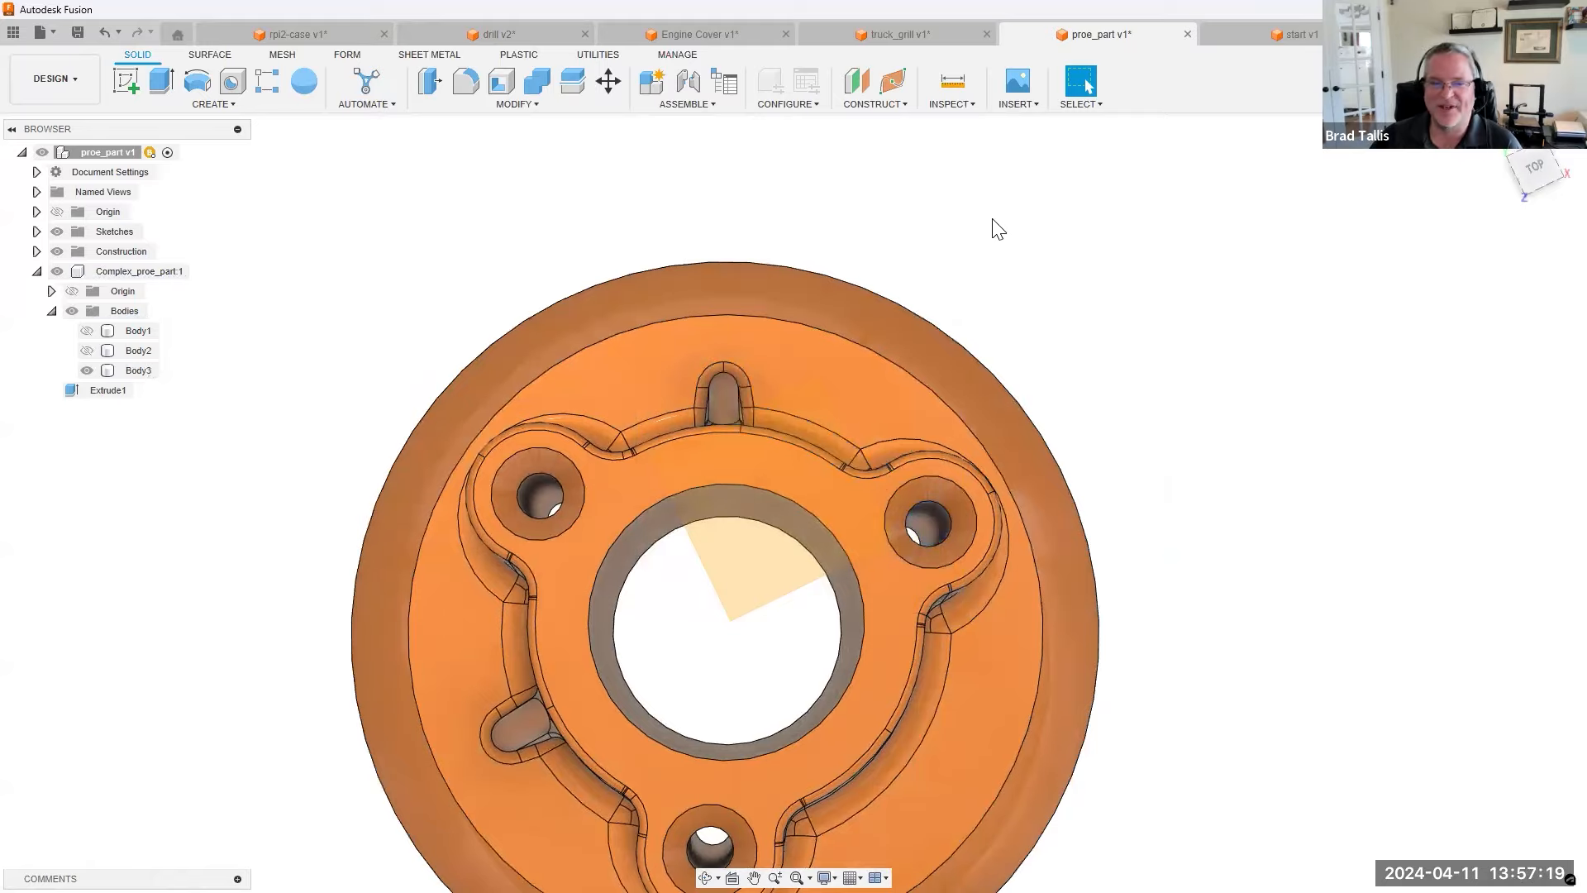
pyautogui.moveTo(776, 473); pyautogui.dragTo(779, 470)
pyautogui.keyDown('shift'); pyautogui.moveTo(778, 469); pyautogui.dragTo(1075, 311, button='middle'); pyautogui.keyUp('shift')
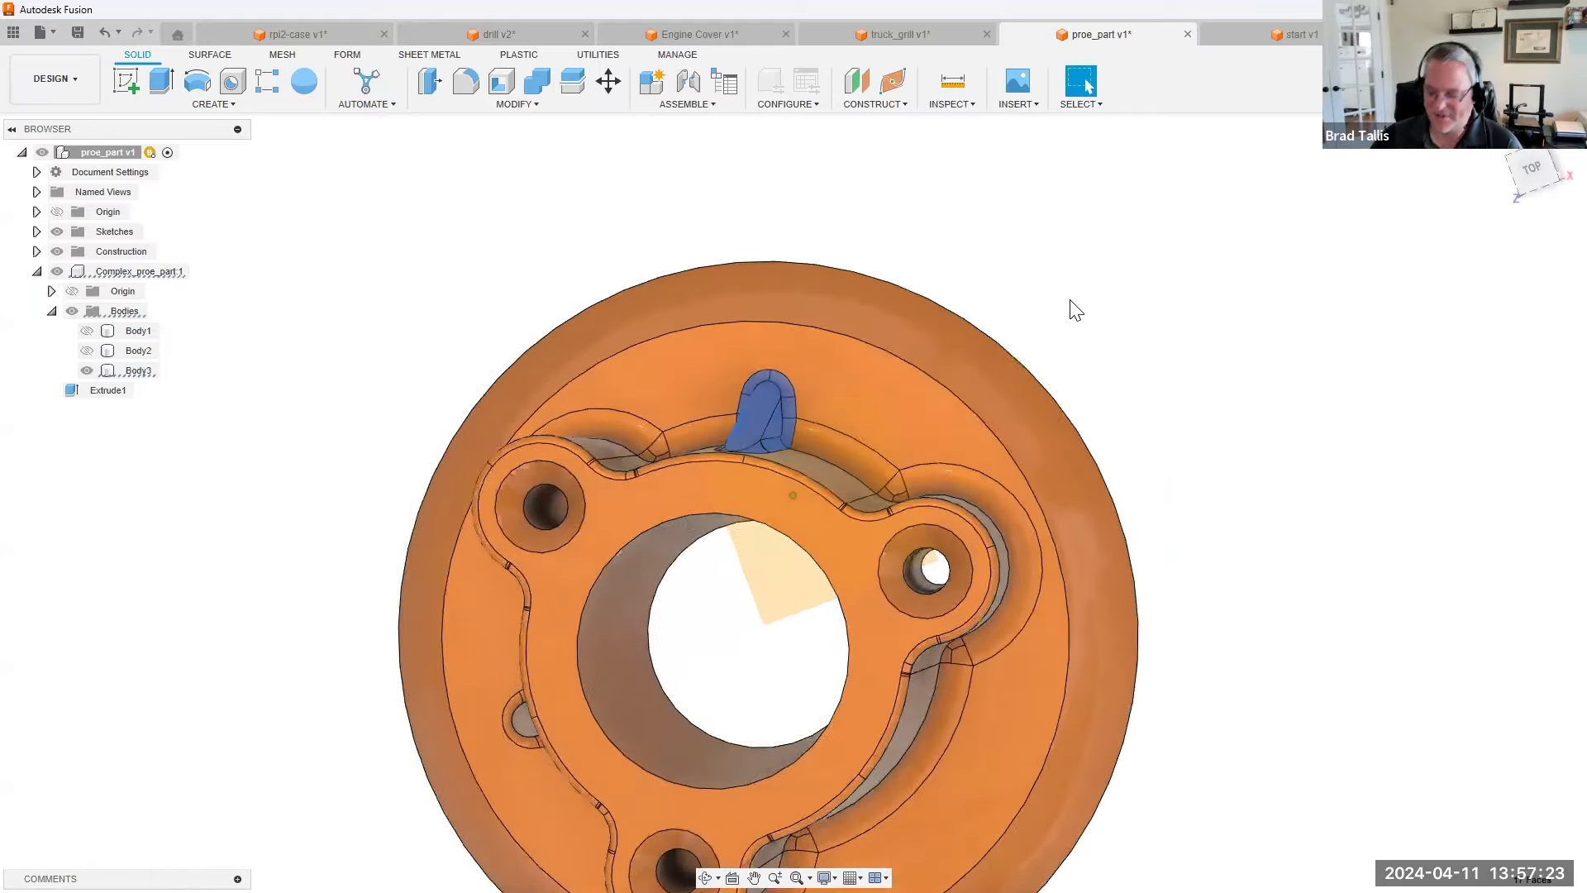
pyautogui.press('Delete')
# Step: Delete only the fillet faces around the last remaining support rib, keeping the rib itself
pyautogui.keyDown('shift'); pyautogui.moveTo(759, 531); pyautogui.dragTo(819, 559, button='middle'); pyautogui.keyUp('shift')
pyautogui.scroll(4, 832, 504)
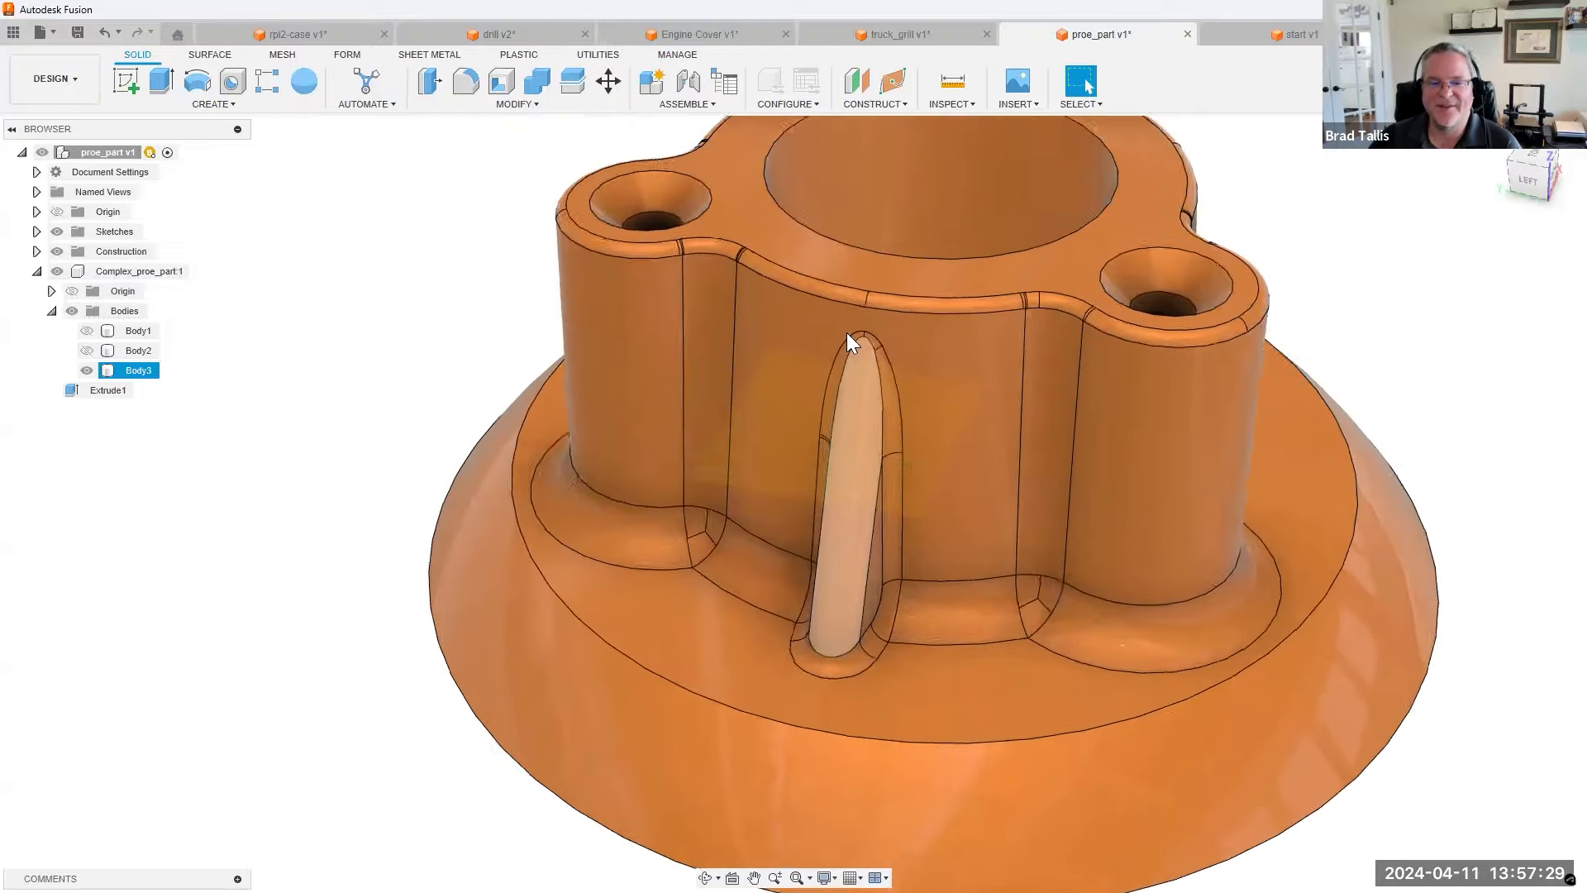
pyautogui.keyDown('shift'); pyautogui.moveTo(944, 446); pyautogui.dragTo(784, 383, button='middle'); pyautogui.keyUp('shift')
pyautogui.moveTo(904, 664); pyautogui.dragTo(906, 666)
pyautogui.keyDown('shift'); pyautogui.moveTo(914, 666); pyautogui.dragTo(833, 550, button='middle'); pyautogui.keyUp('shift')
pyautogui.keyDown('shift'); pyautogui.moveTo(1187, 368); pyautogui.dragTo(1221, 376, button='middle'); pyautogui.keyUp('shift')
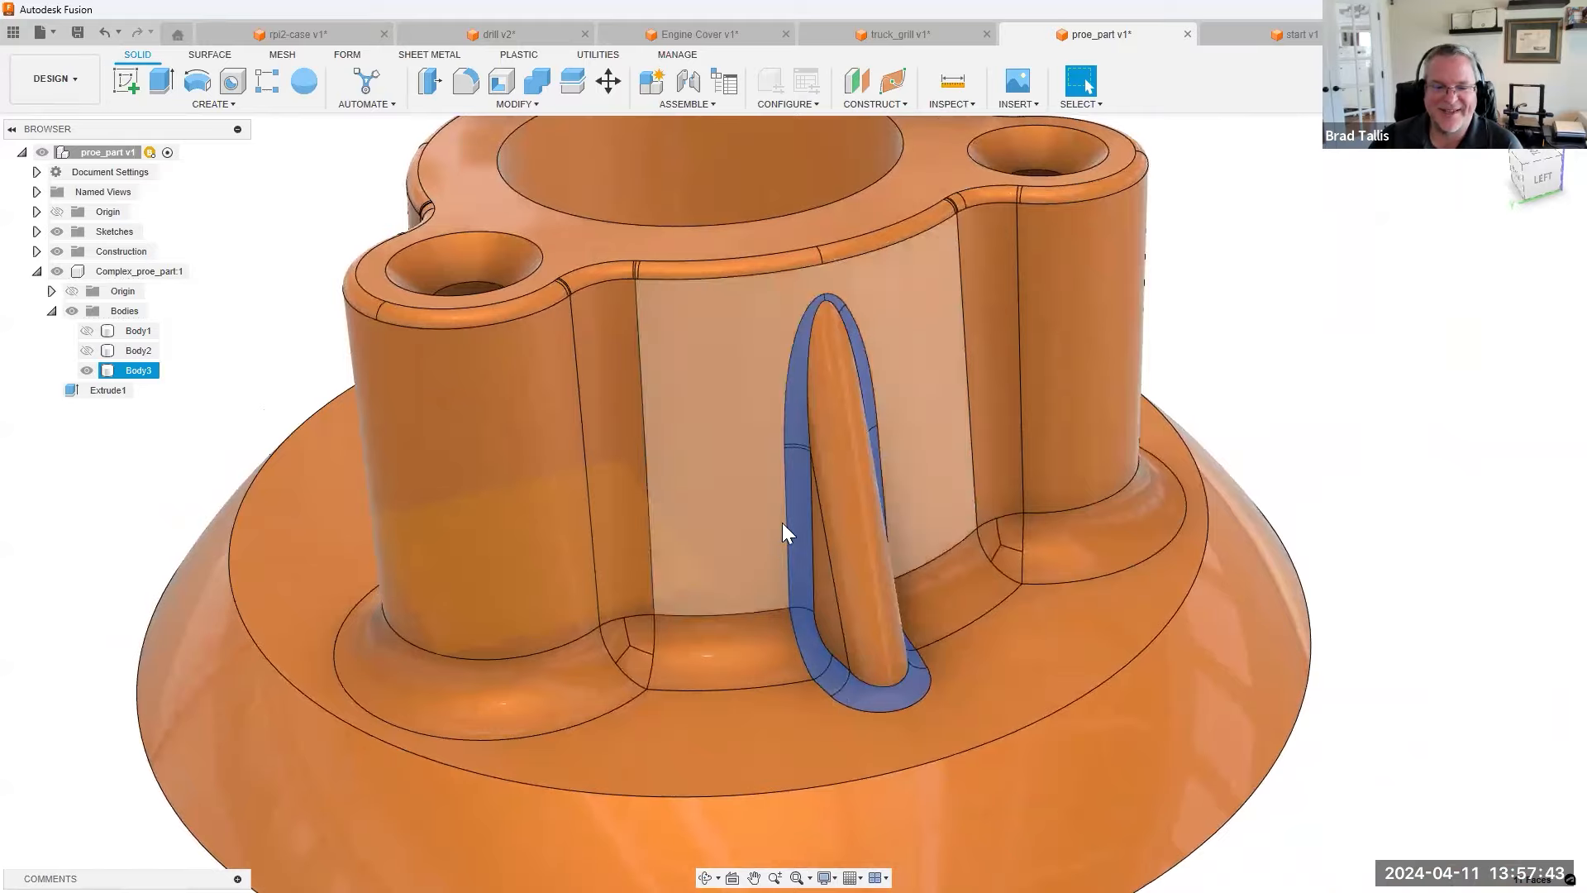
pyautogui.moveTo(800, 294)
pyautogui.keyDown('shift'); pyautogui.mouseDown(button='middle')
pyautogui.moveTo(846, 402)
pyautogui.moveTo(898, 680)
pyautogui.mouseUp(button='middle'); pyautogui.keyUp('shift')
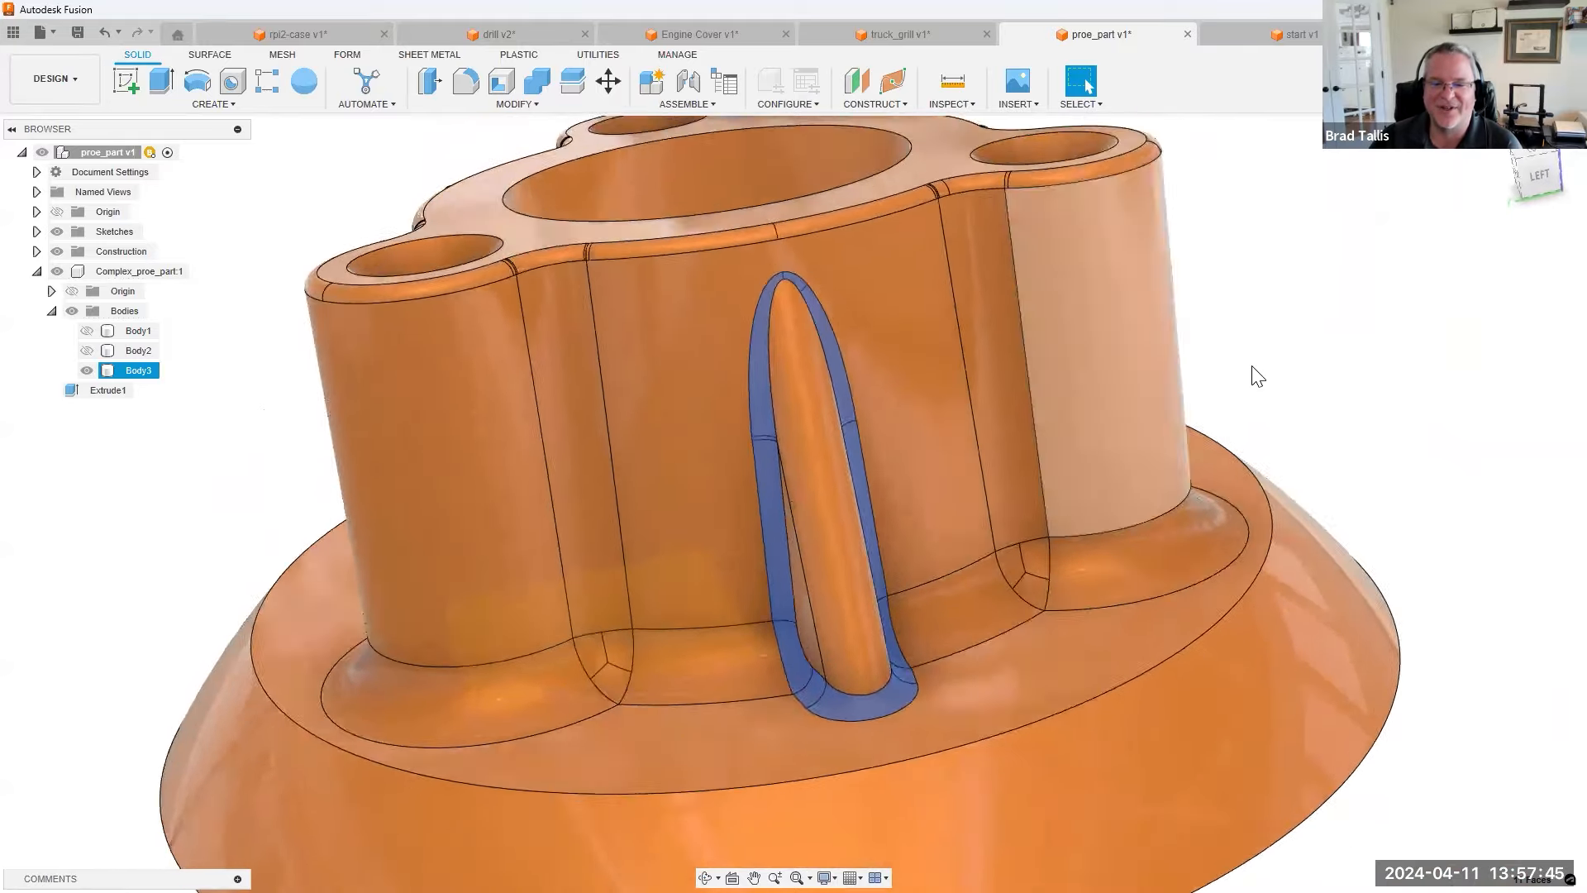
pyautogui.keyDown('shift'); pyautogui.moveTo(1252, 365); pyautogui.dragTo(1219, 363, button='middle'); pyautogui.keyUp('shift')
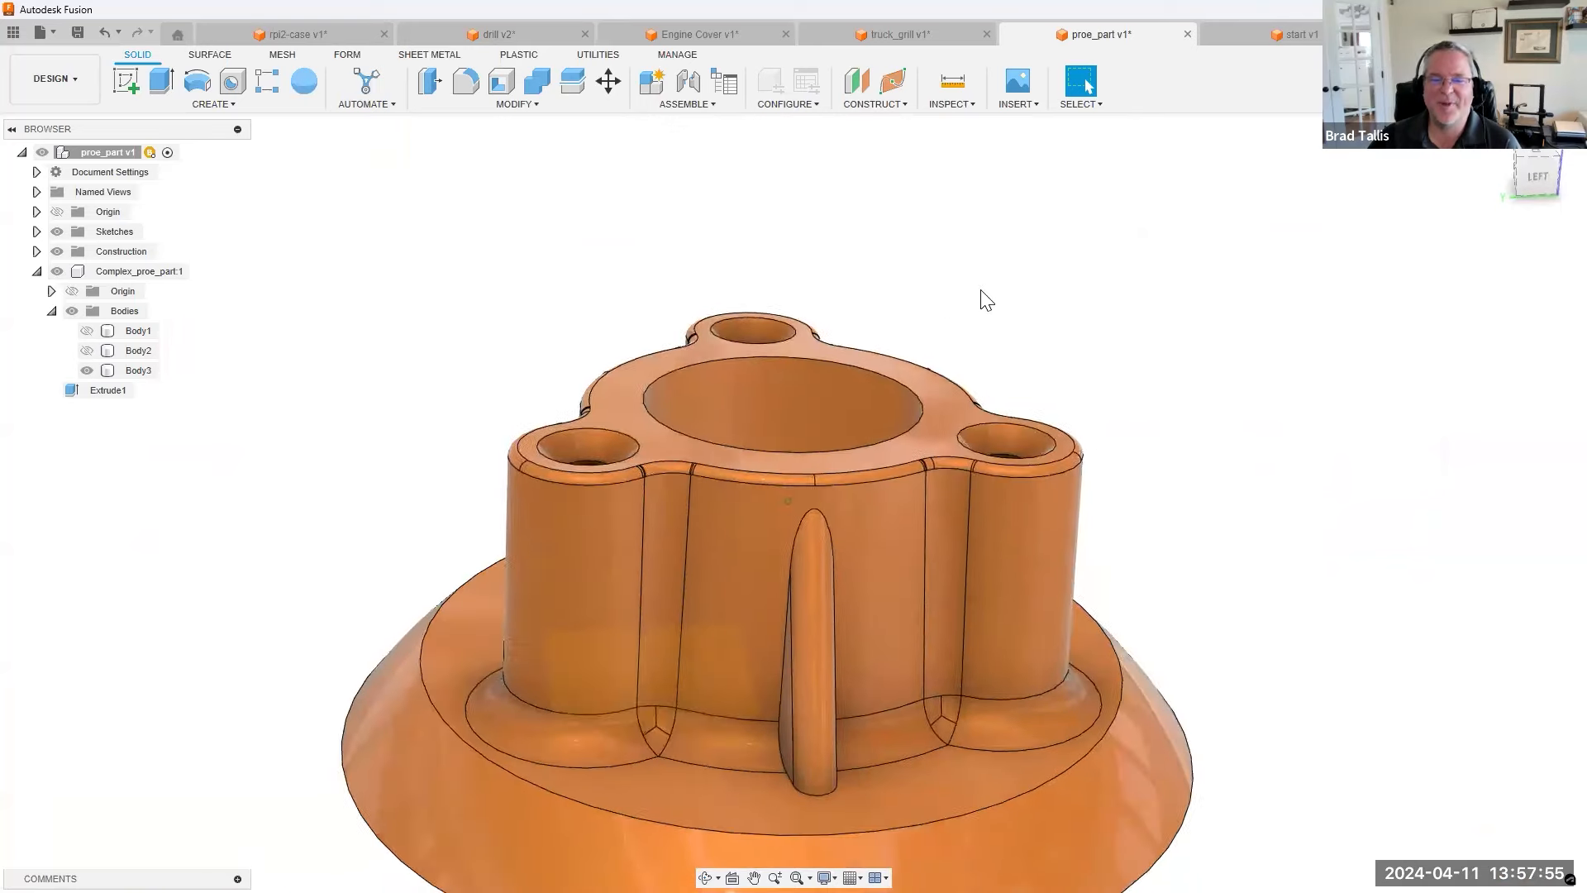
# Step: Try to delete all the fillet faces around the three-lobed boss's upper rim, without its flat top face
pyautogui.click(1542, 183)
pyautogui.moveTo(656, 275); pyautogui.dragTo(624, 343, button='middle')
pyautogui.scroll(10, 659, 387)
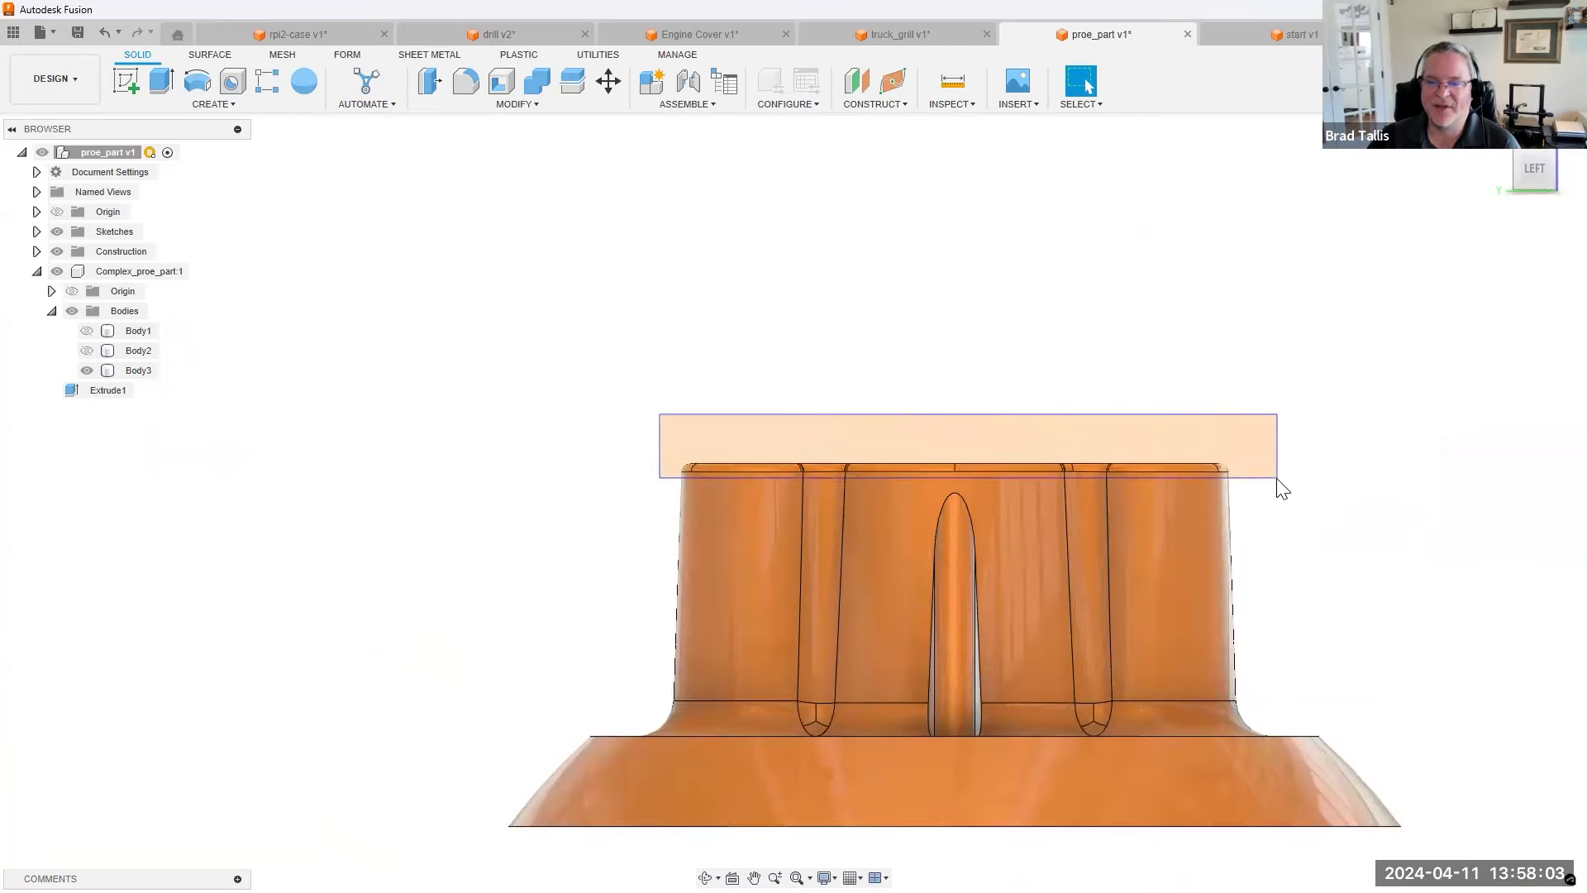
pyautogui.moveTo(1277, 479); pyautogui.dragTo(1281, 482)
pyautogui.keyDown('shift'); pyautogui.moveTo(1295, 454); pyautogui.dragTo(1046, 438, button='middle'); pyautogui.keyUp('shift')
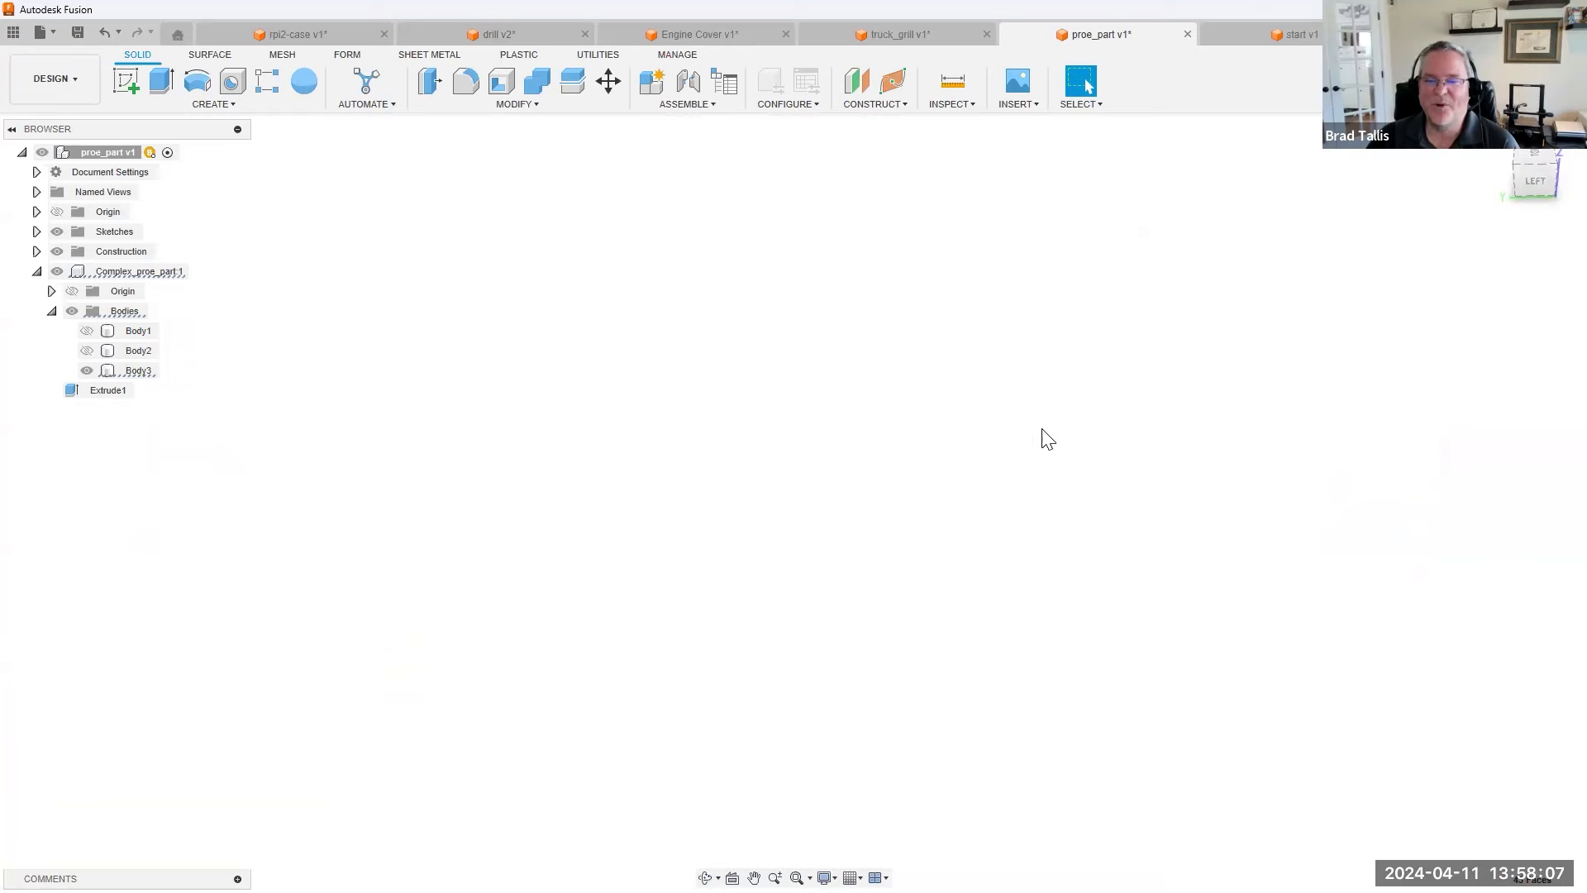
pyautogui.scroll(-6, 1074, 407)
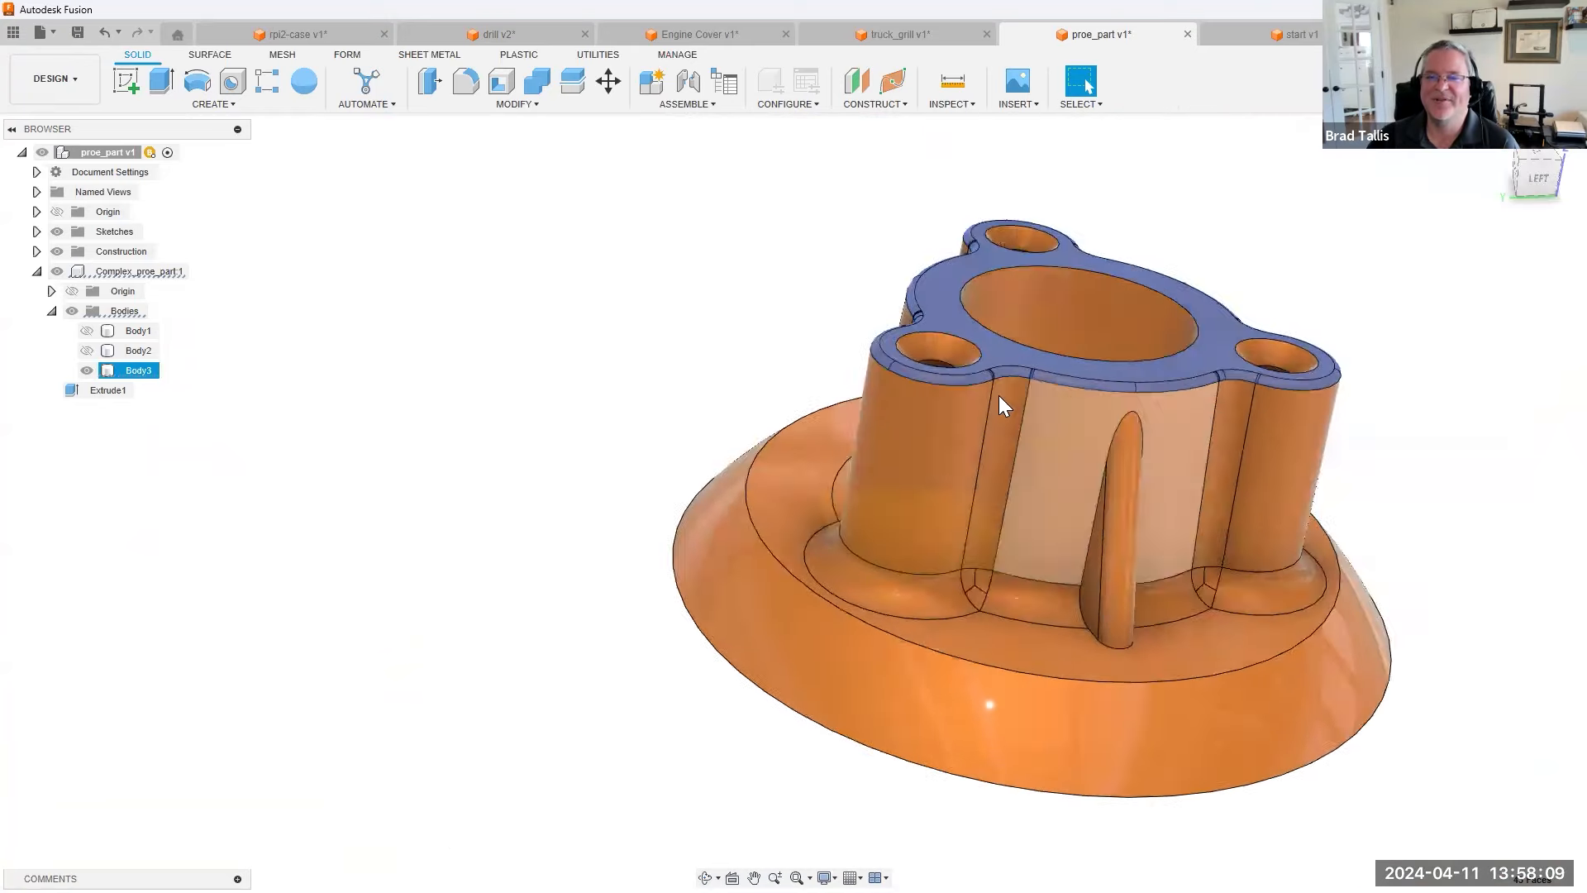
pyautogui.scroll(5, 1043, 318)
pyautogui.scroll(1, 1050, 331)
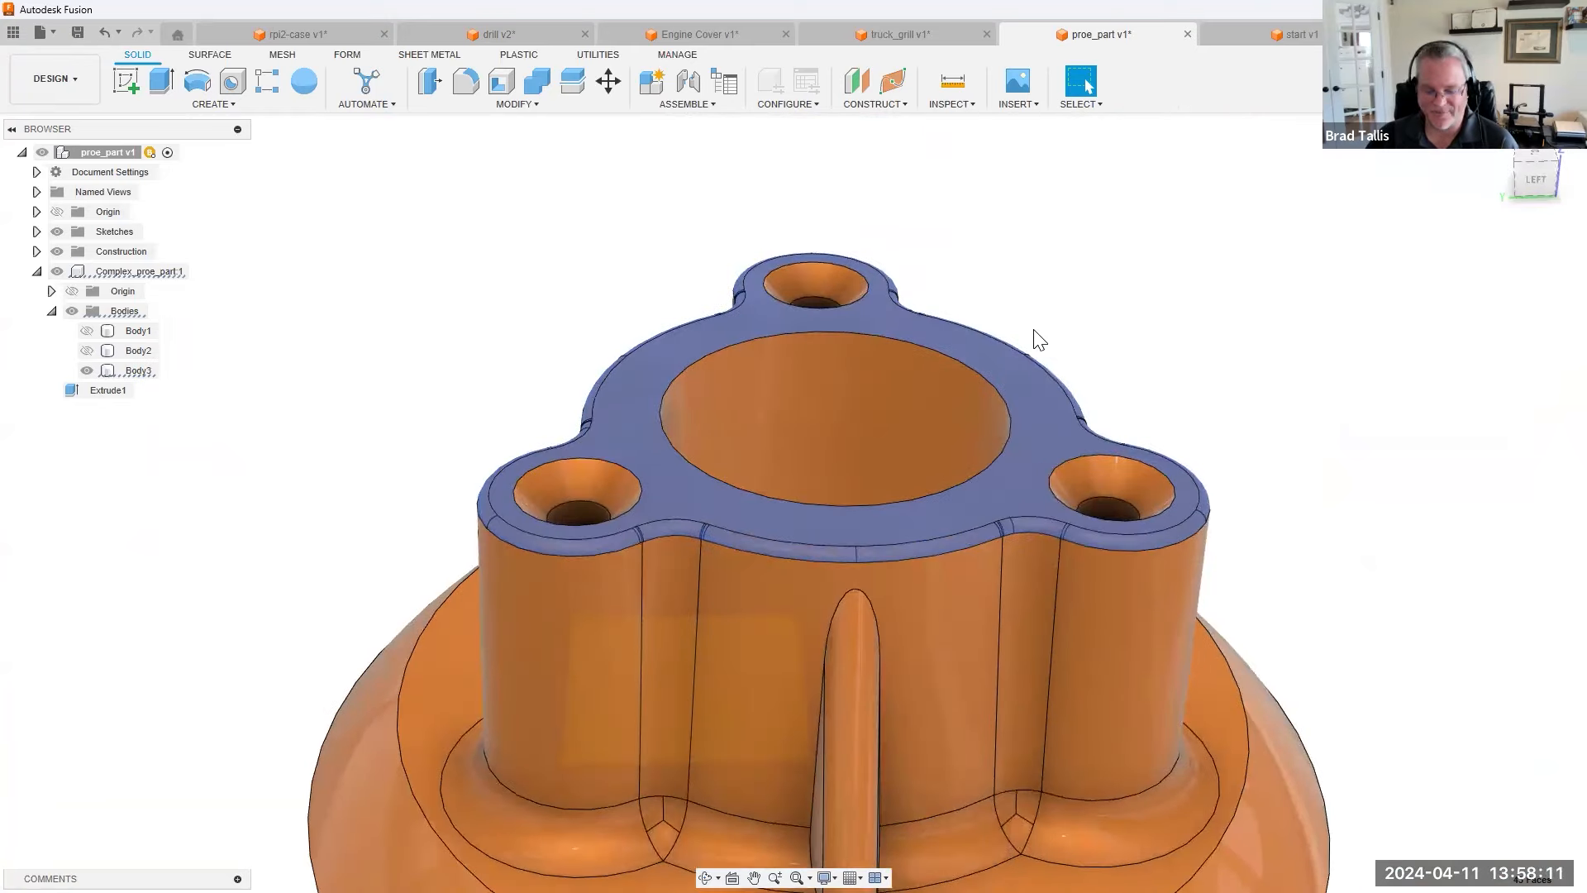
pyautogui.keyDown('ctrl'); pyautogui.click(1008, 361); pyautogui.keyUp('ctrl')
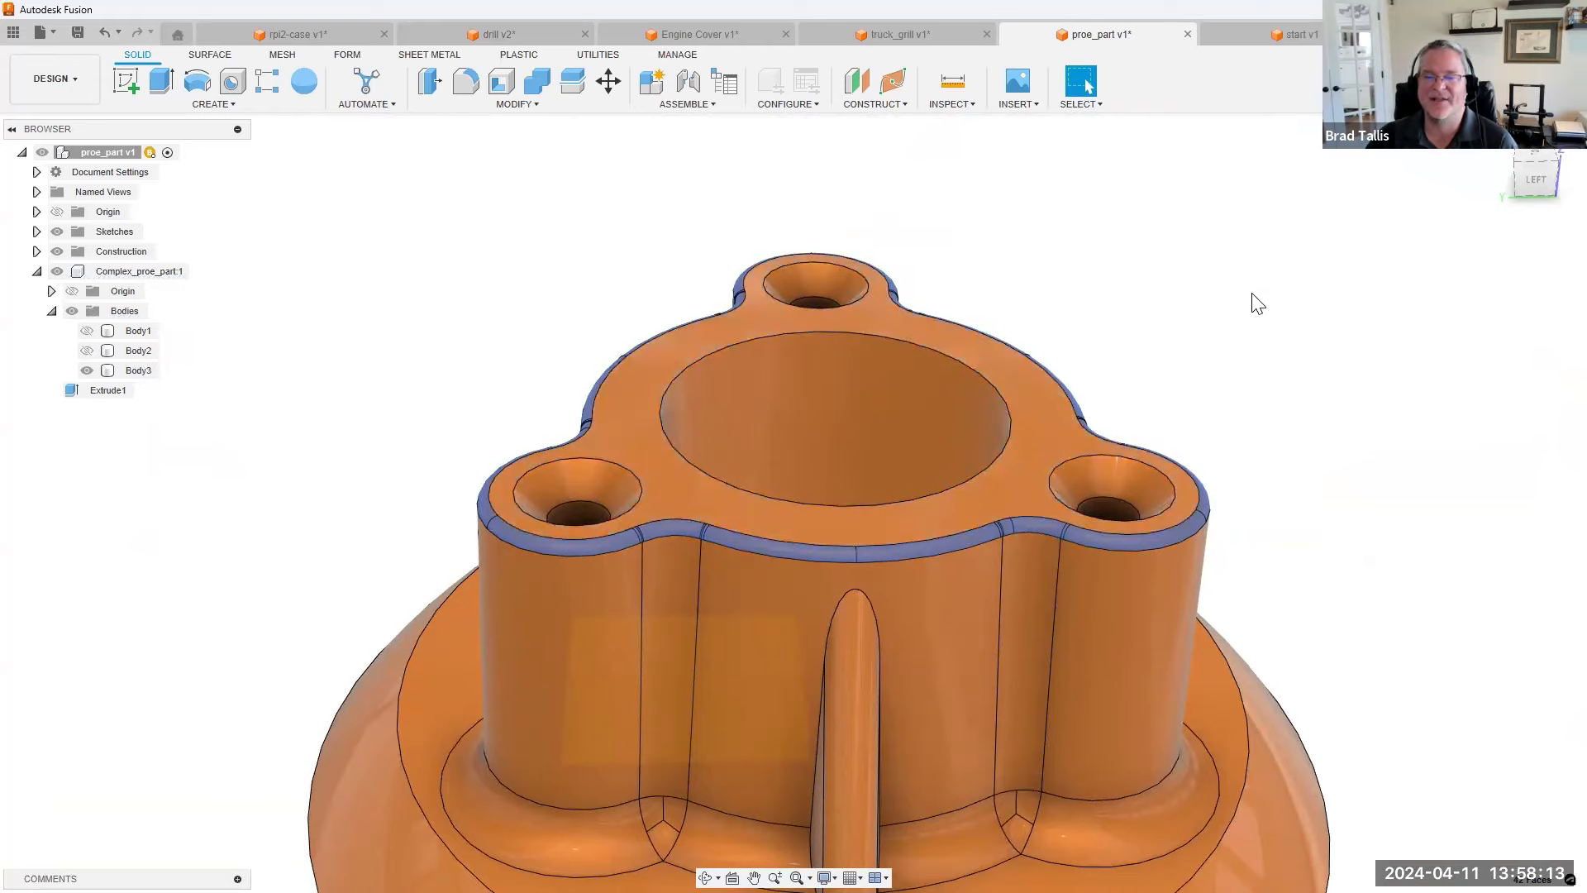
pyautogui.keyDown('shift'); pyautogui.moveTo(1282, 298); pyautogui.dragTo(970, 347, button='middle'); pyautogui.keyUp('shift')
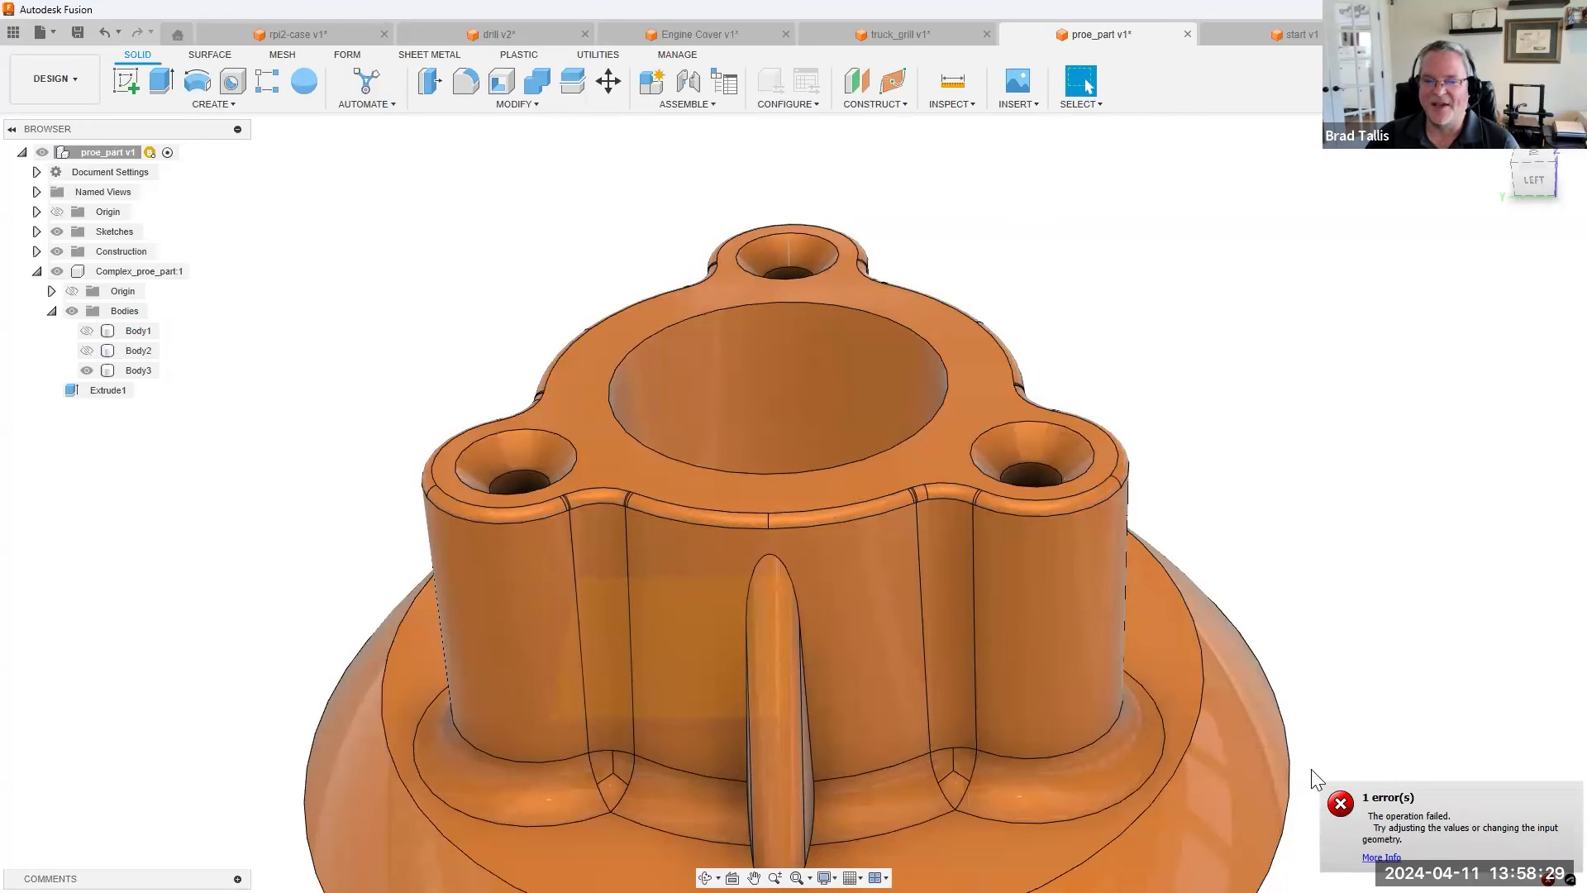
pyautogui.scroll(3, 928, 443)
pyautogui.click(927, 443)
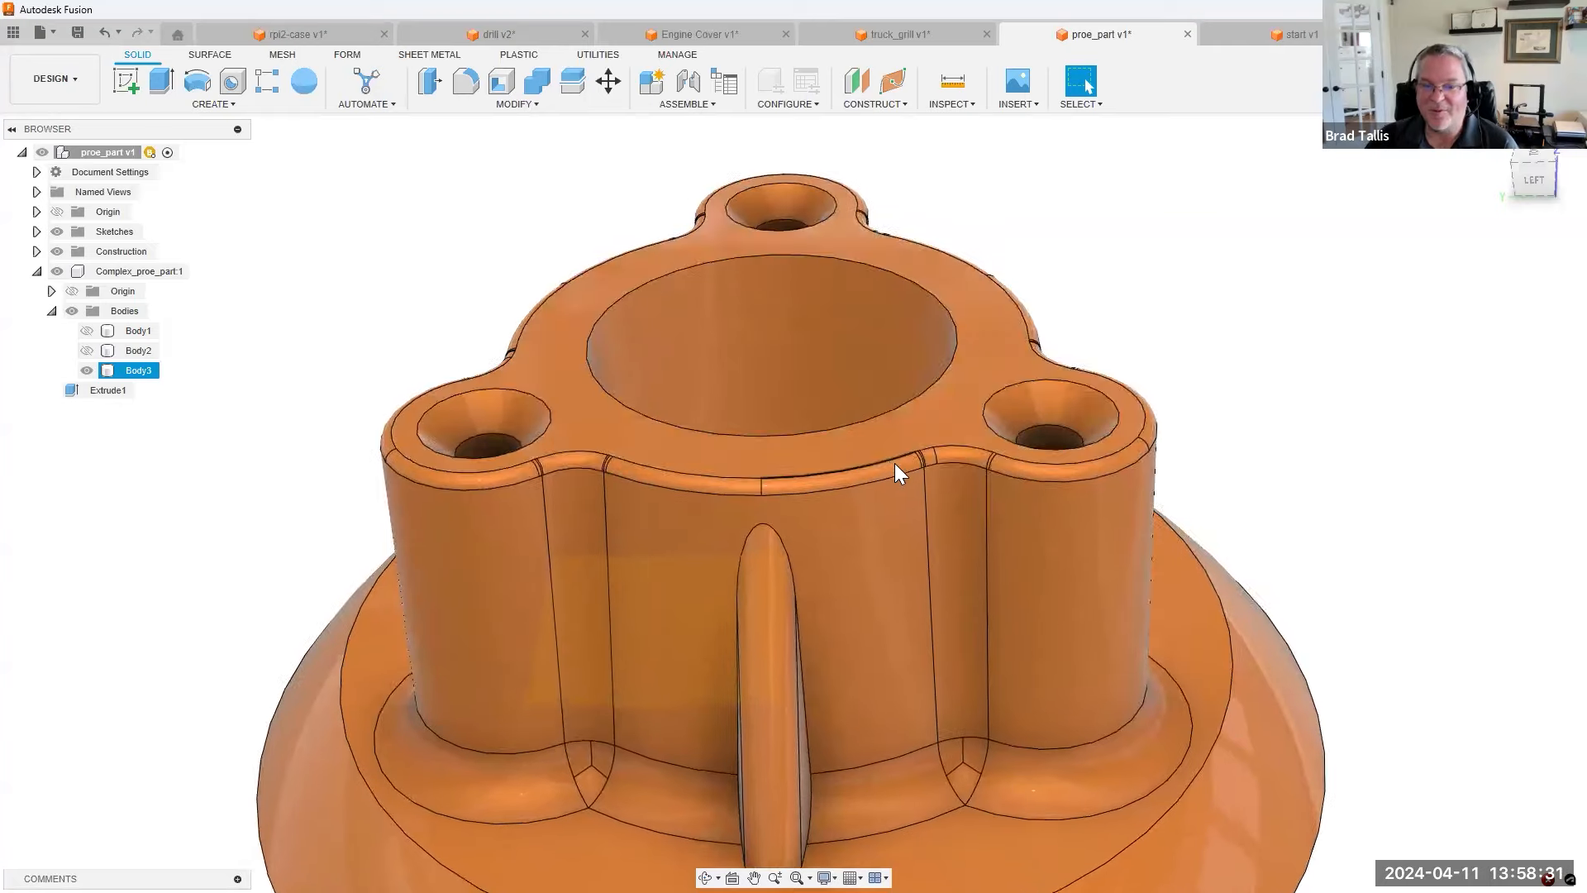
pyautogui.scroll(2, 954, 481)
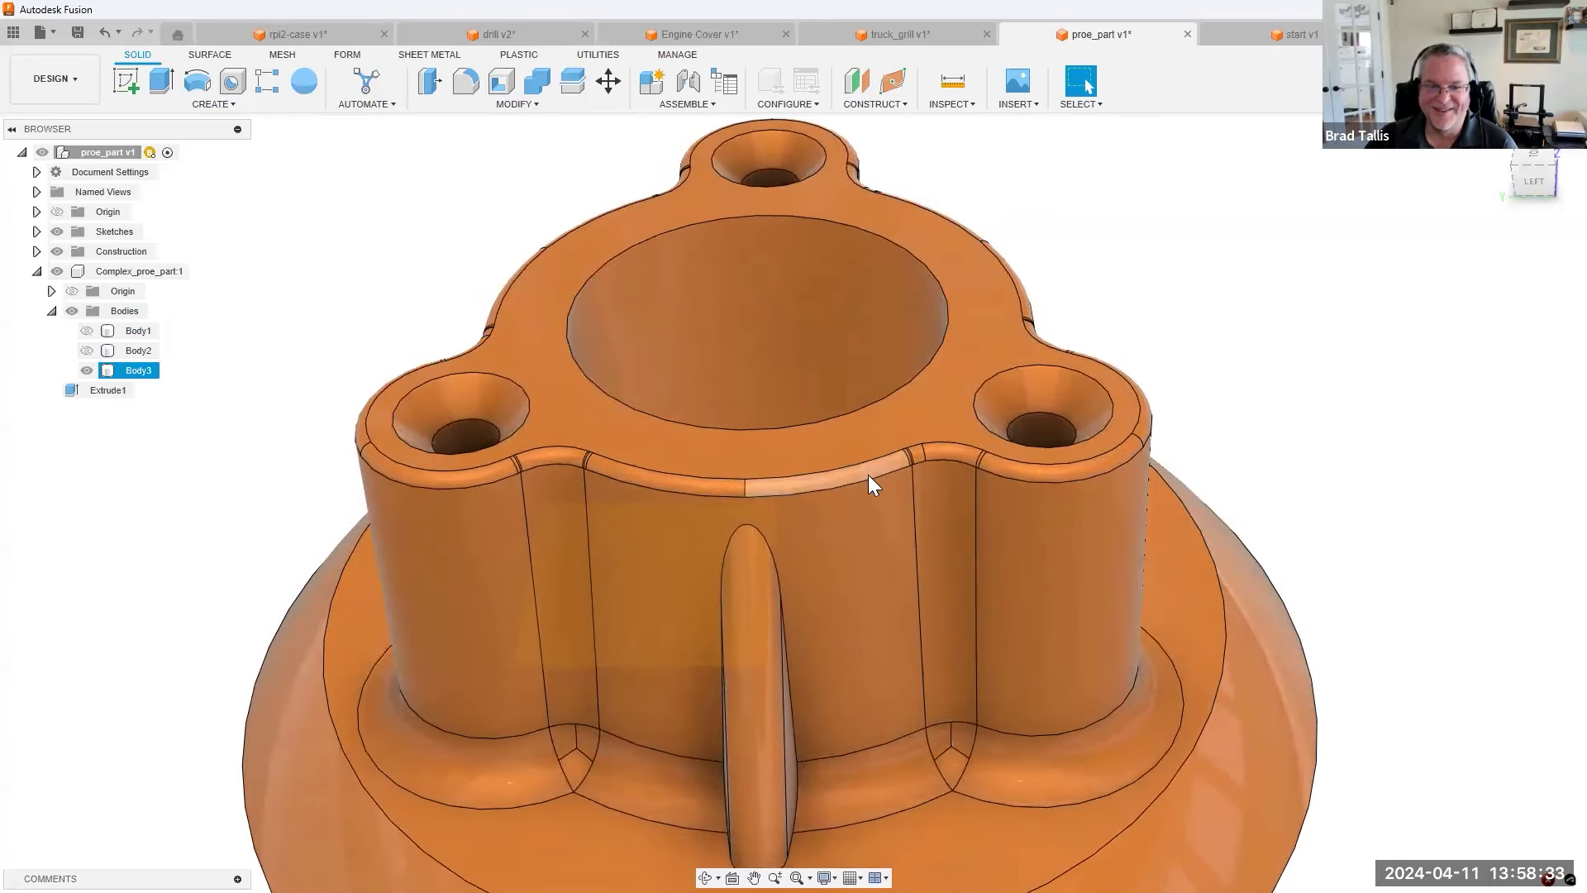
pyautogui.scroll(4, 942, 496)
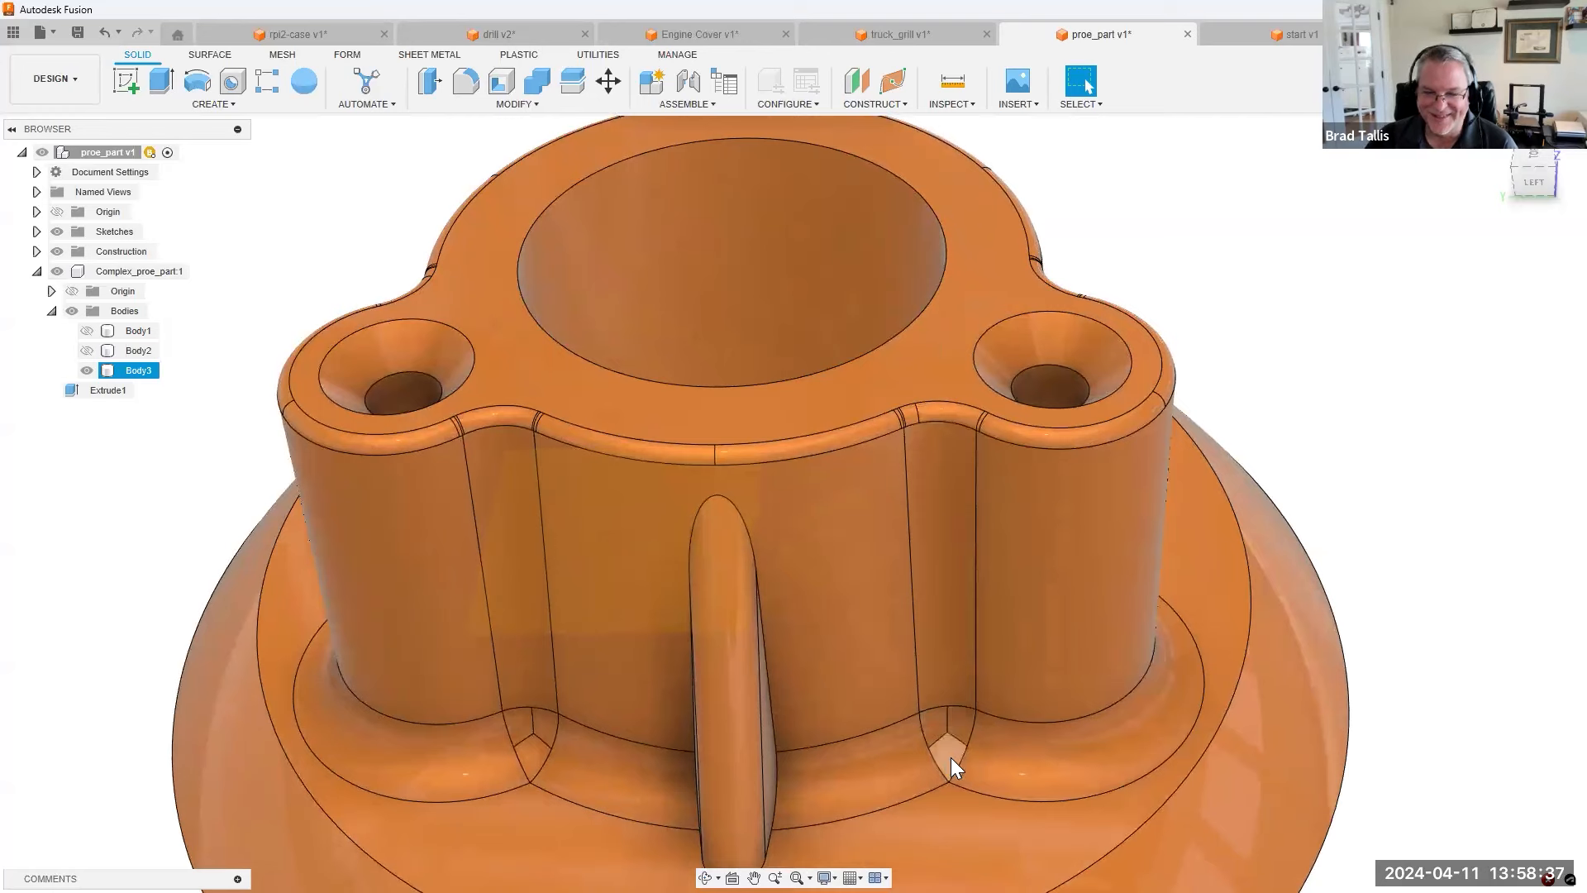
pyautogui.scroll(-4, 1273, 286)
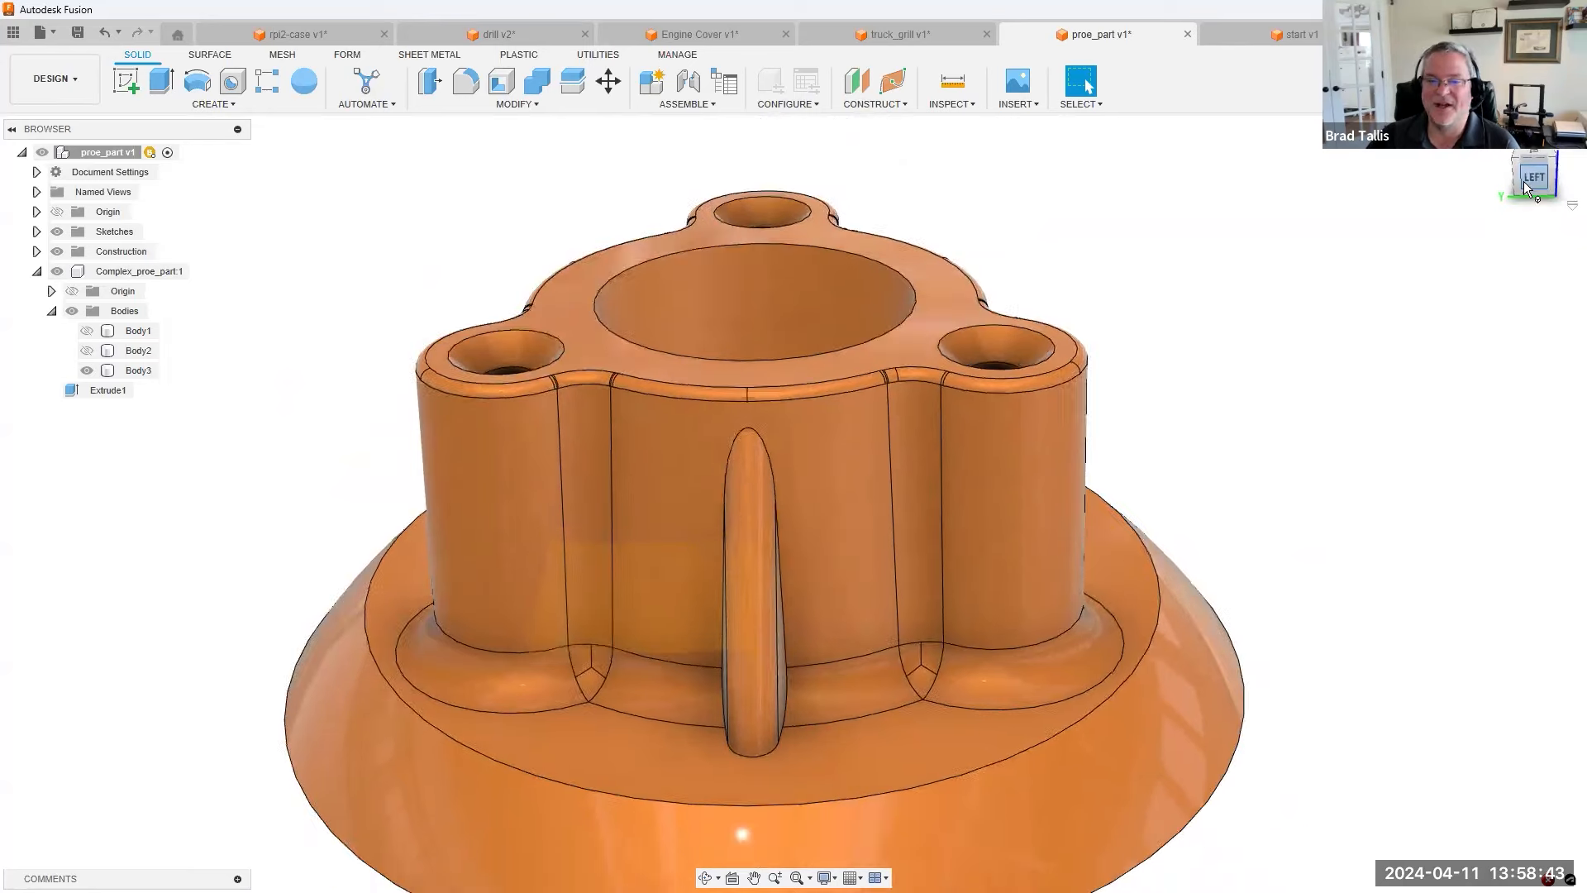
# Step: Start the Delete command and select the fillet faces around the boss's upper rim, excluding the flat top face
pyautogui.click(1524, 181)
pyautogui.moveTo(919, 180); pyautogui.dragTo(857, 378, button='middle')
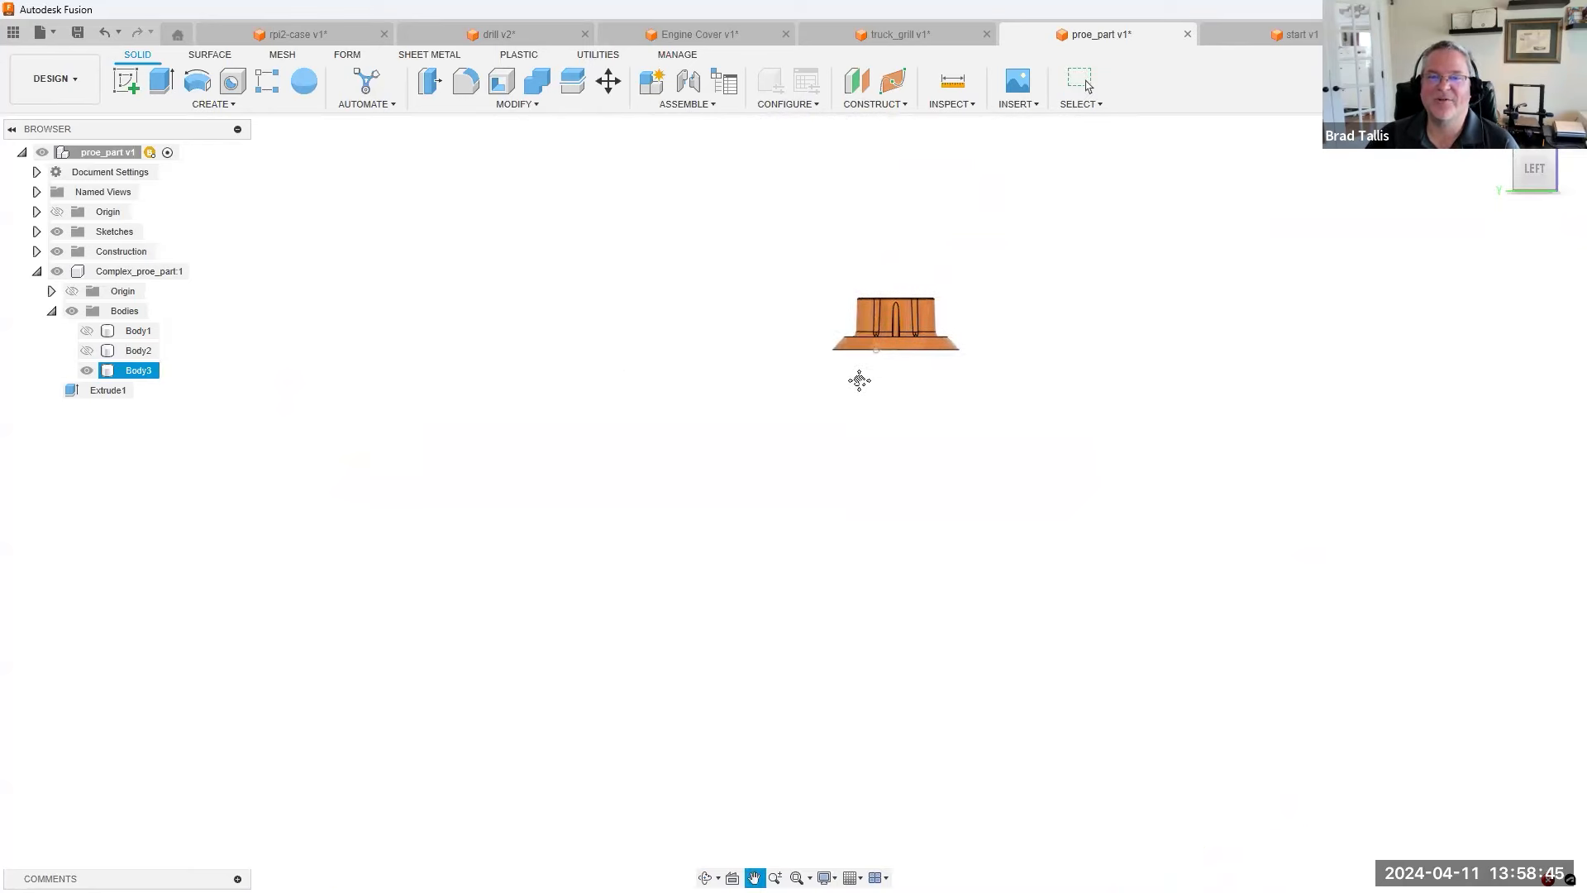
pyautogui.scroll(5, 894, 337)
pyautogui.scroll(2, 734, 267)
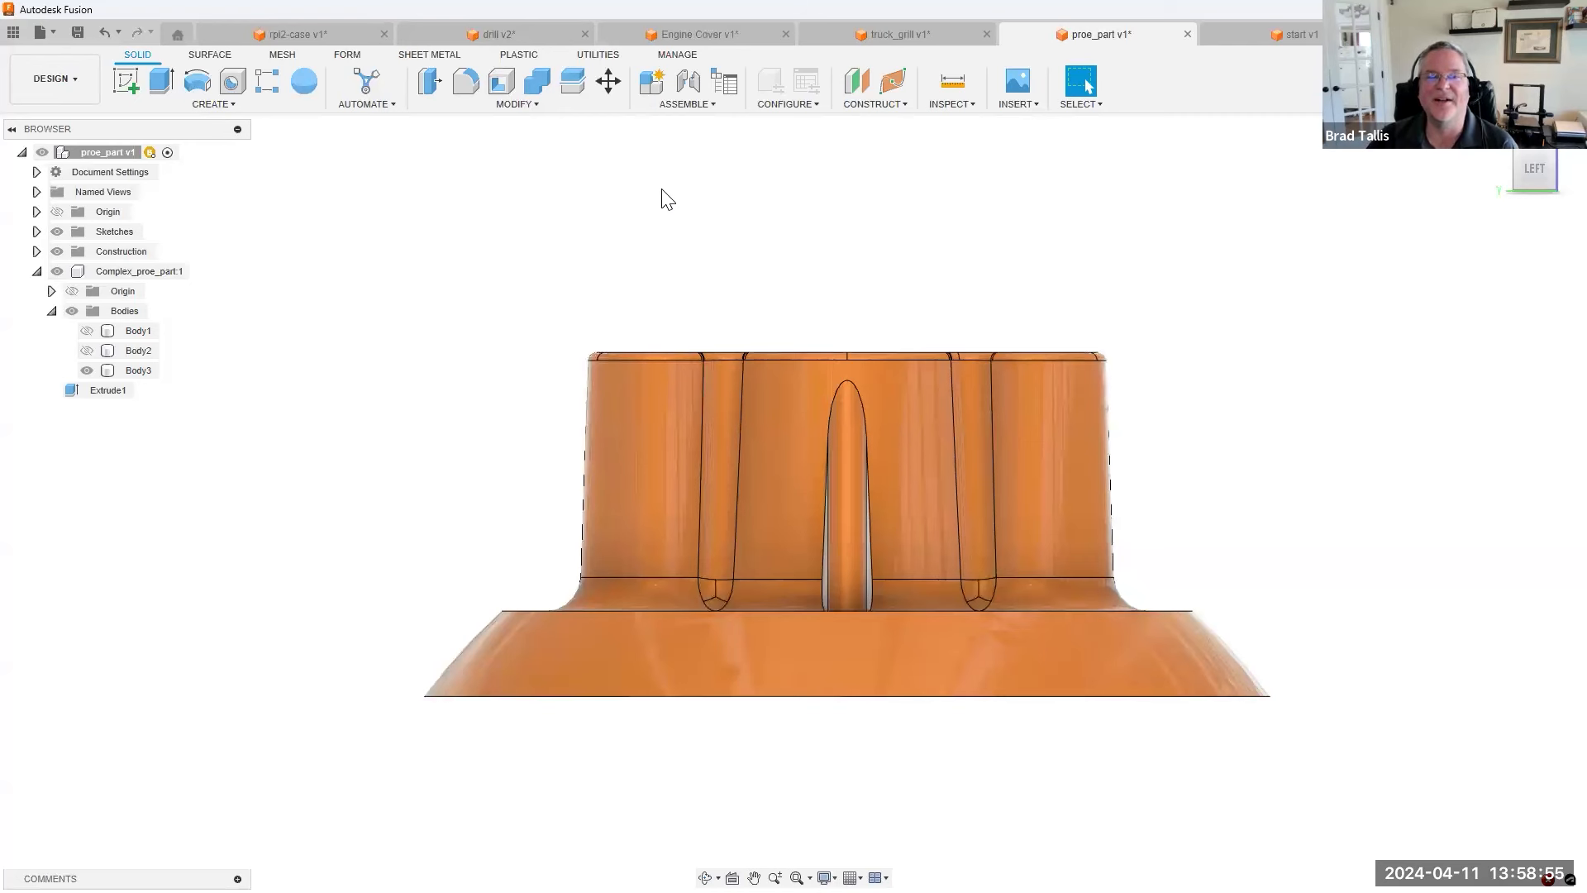
pyautogui.rightClick(578, 204)
pyautogui.click(539, 192)
pyautogui.moveTo(548, 321); pyautogui.dragTo(1134, 377)
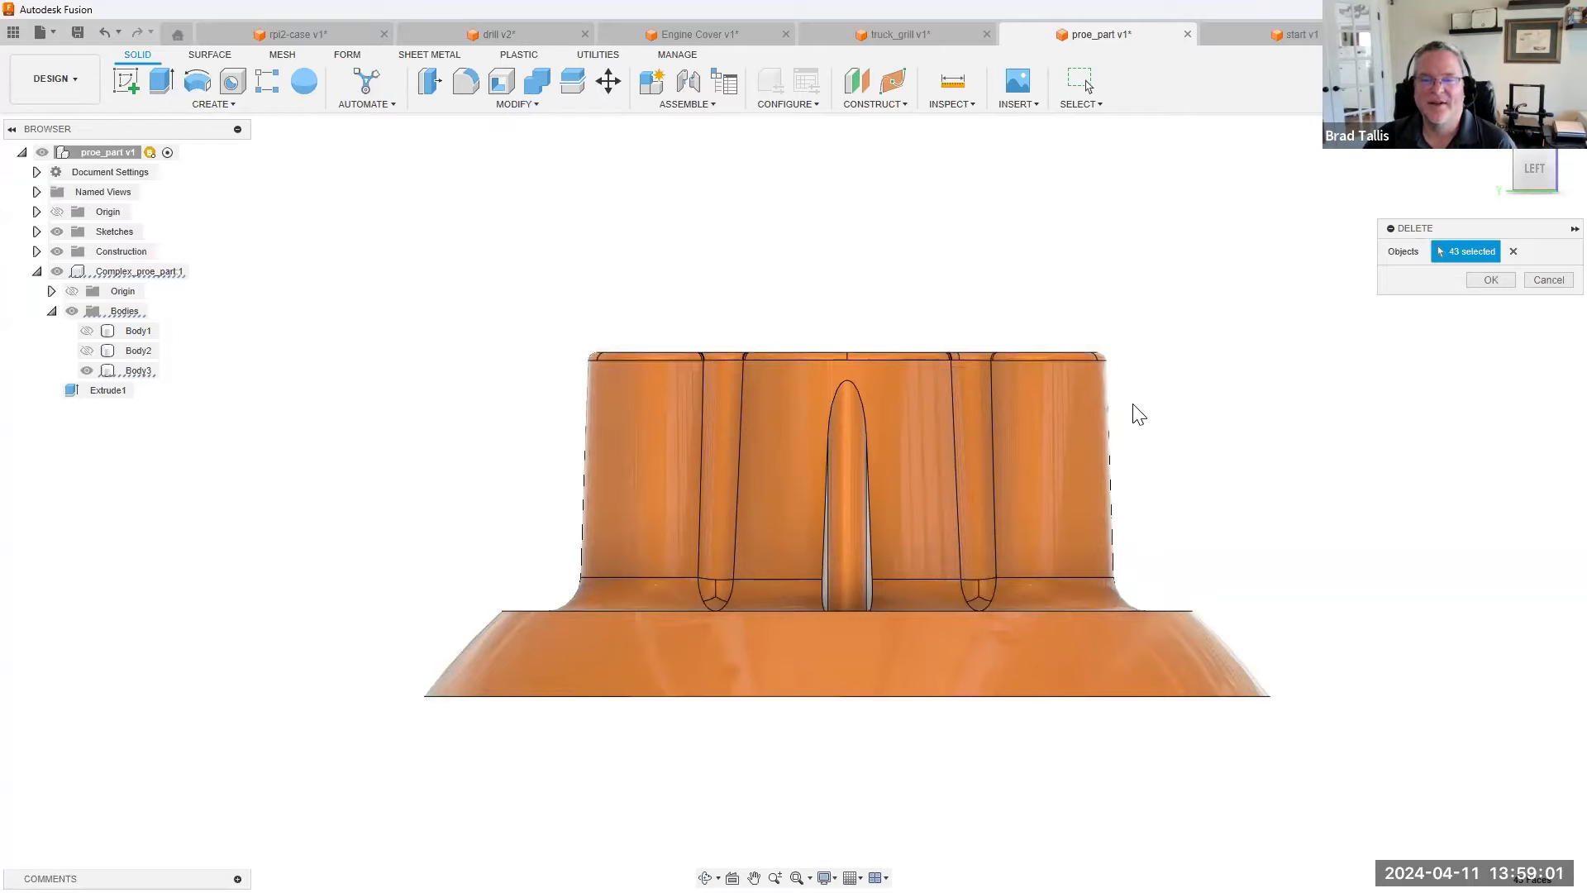
pyautogui.keyDown('shift'); pyautogui.moveTo(1188, 394); pyautogui.dragTo(1061, 355, button='middle'); pyautogui.keyUp('shift')
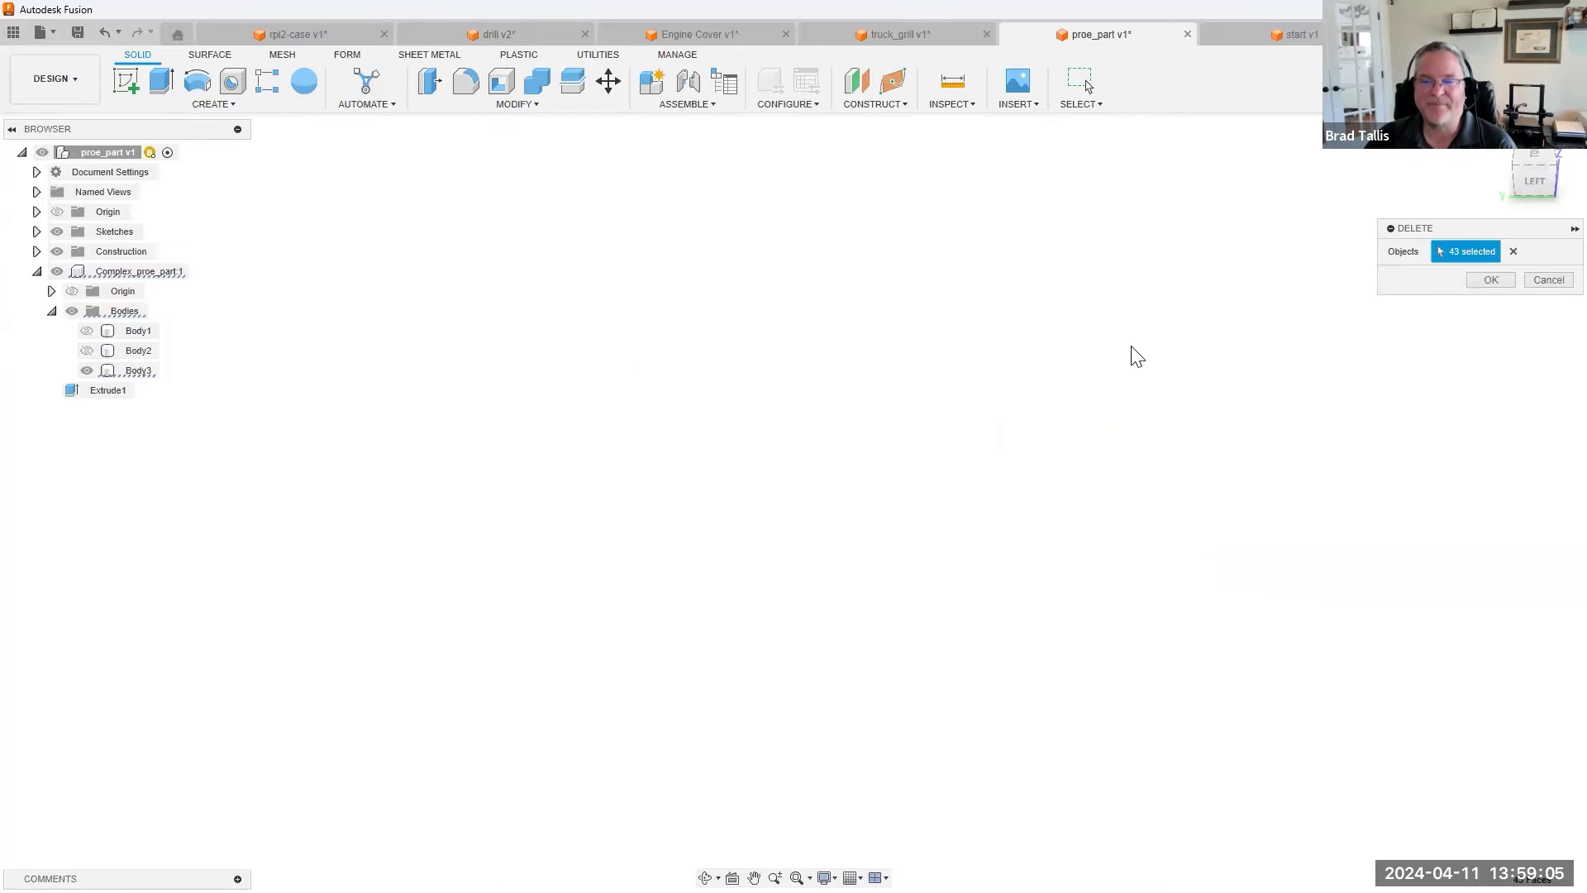
pyautogui.scroll(-10, 924, 421)
pyautogui.keyDown('shift'); pyautogui.moveTo(924, 421); pyautogui.dragTo(1009, 387, button='middle'); pyautogui.keyUp('shift')
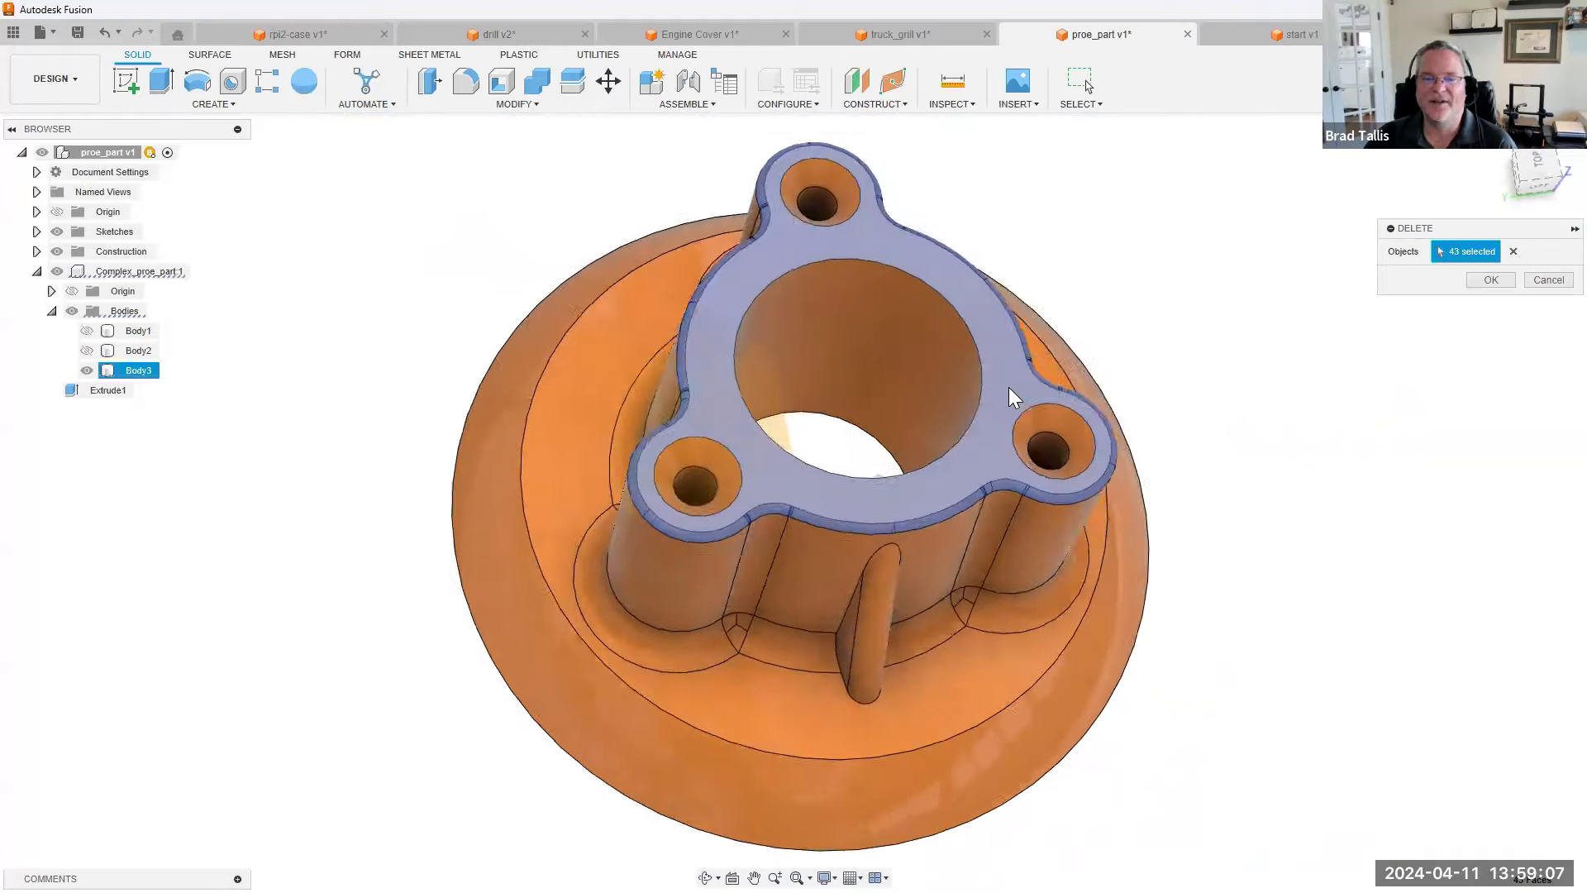
pyautogui.scroll(1, 995, 362)
pyautogui.click(990, 352)
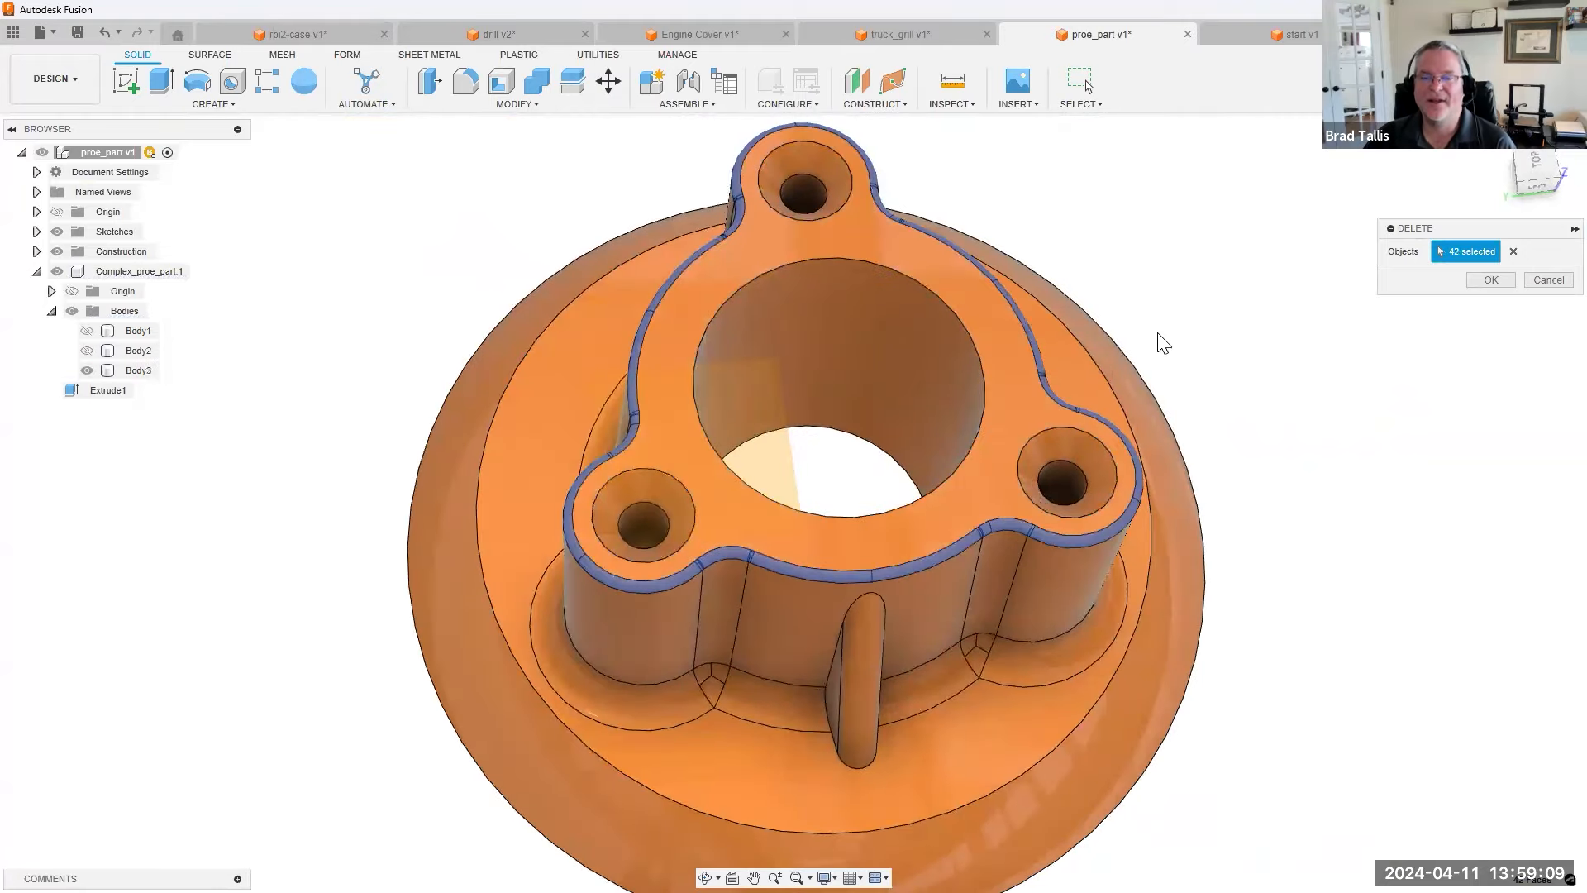
# Step: Add the six corner blends between the boss's lobes and central wall, including their small blend faces at the base, to the deletion selection
pyautogui.click(1531, 171)
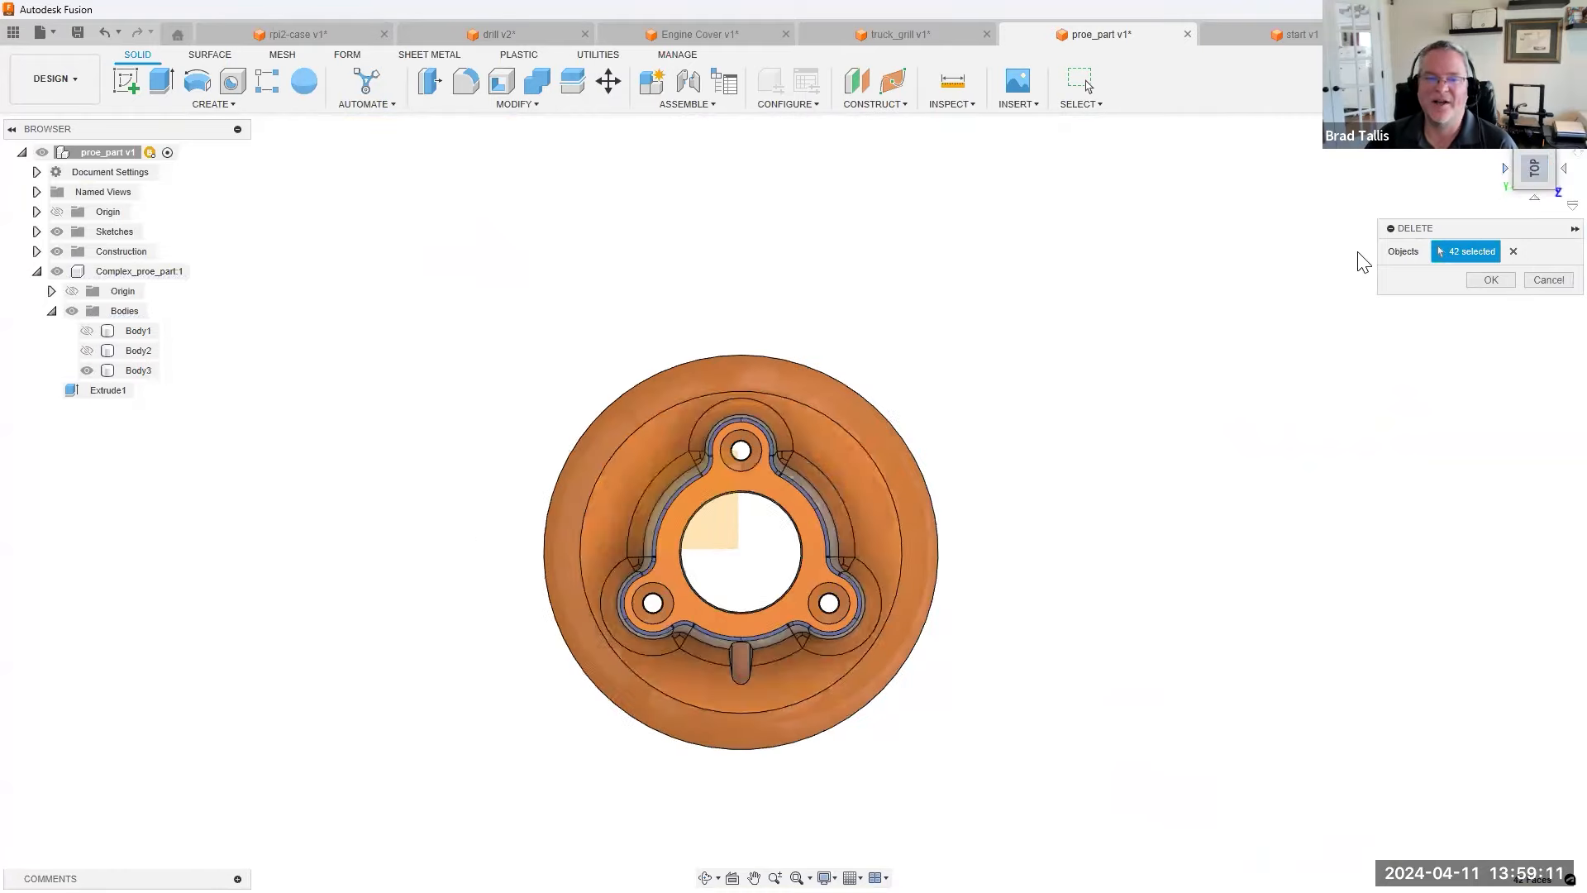
pyautogui.scroll(3, 743, 434)
pyautogui.scroll(3, 746, 432)
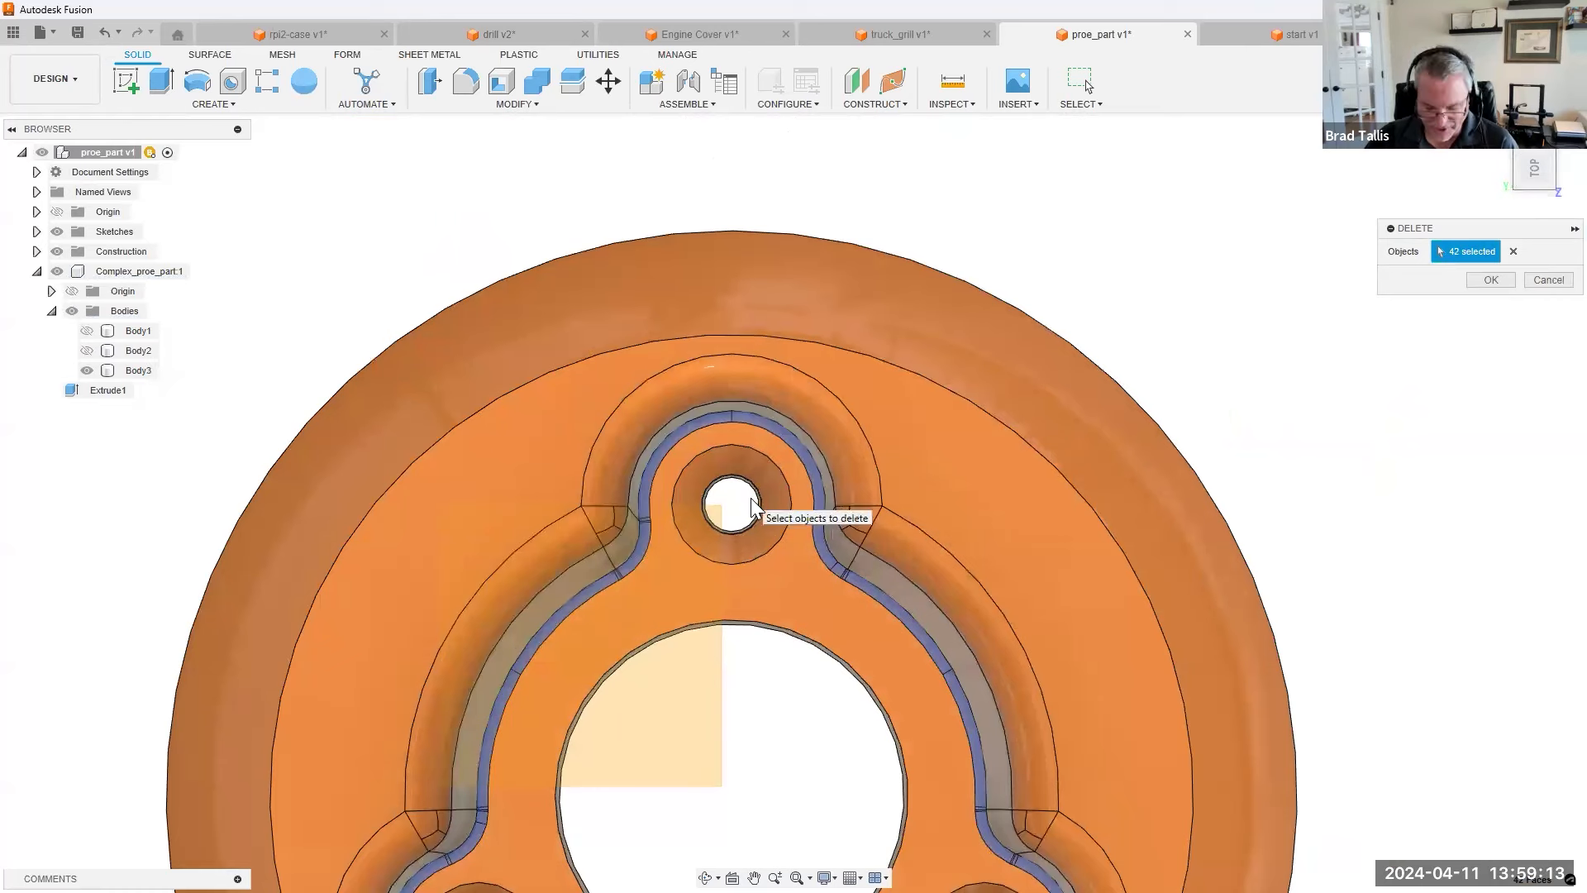
pyautogui.moveTo(738, 493); pyautogui.dragTo(926, 600)
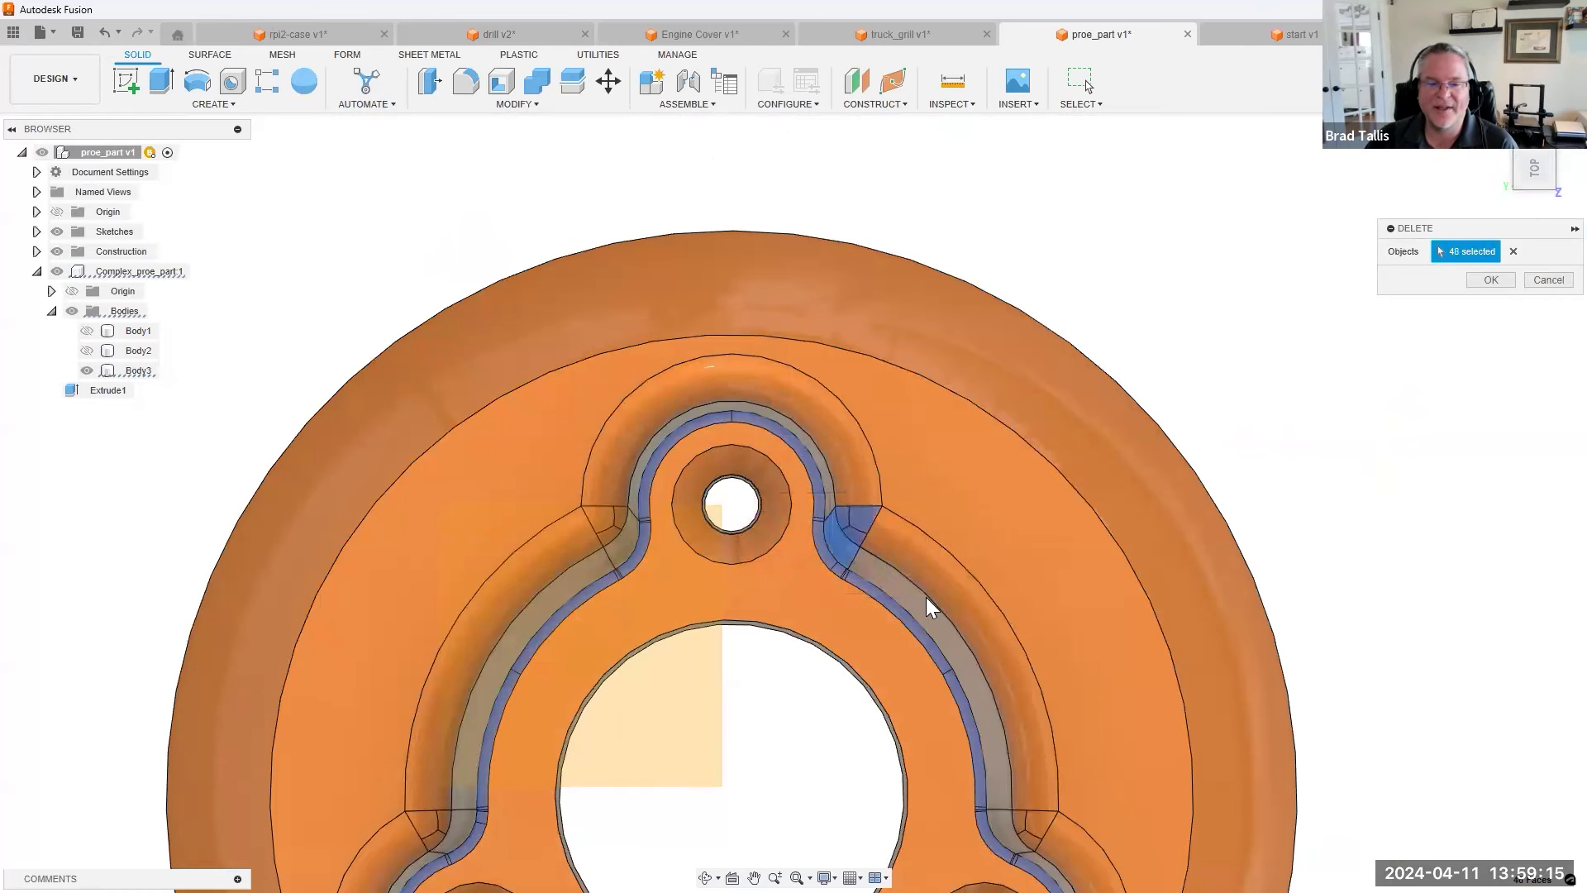
pyautogui.moveTo(556, 492); pyautogui.dragTo(683, 631)
pyautogui.moveTo(778, 573); pyautogui.dragTo(873, 303, button='middle')
pyautogui.moveTo(472, 519); pyautogui.dragTo(713, 717)
pyautogui.moveTo(607, 709); pyautogui.dragTo(723, 866)
pyautogui.moveTo(931, 765); pyautogui.dragTo(1054, 843)
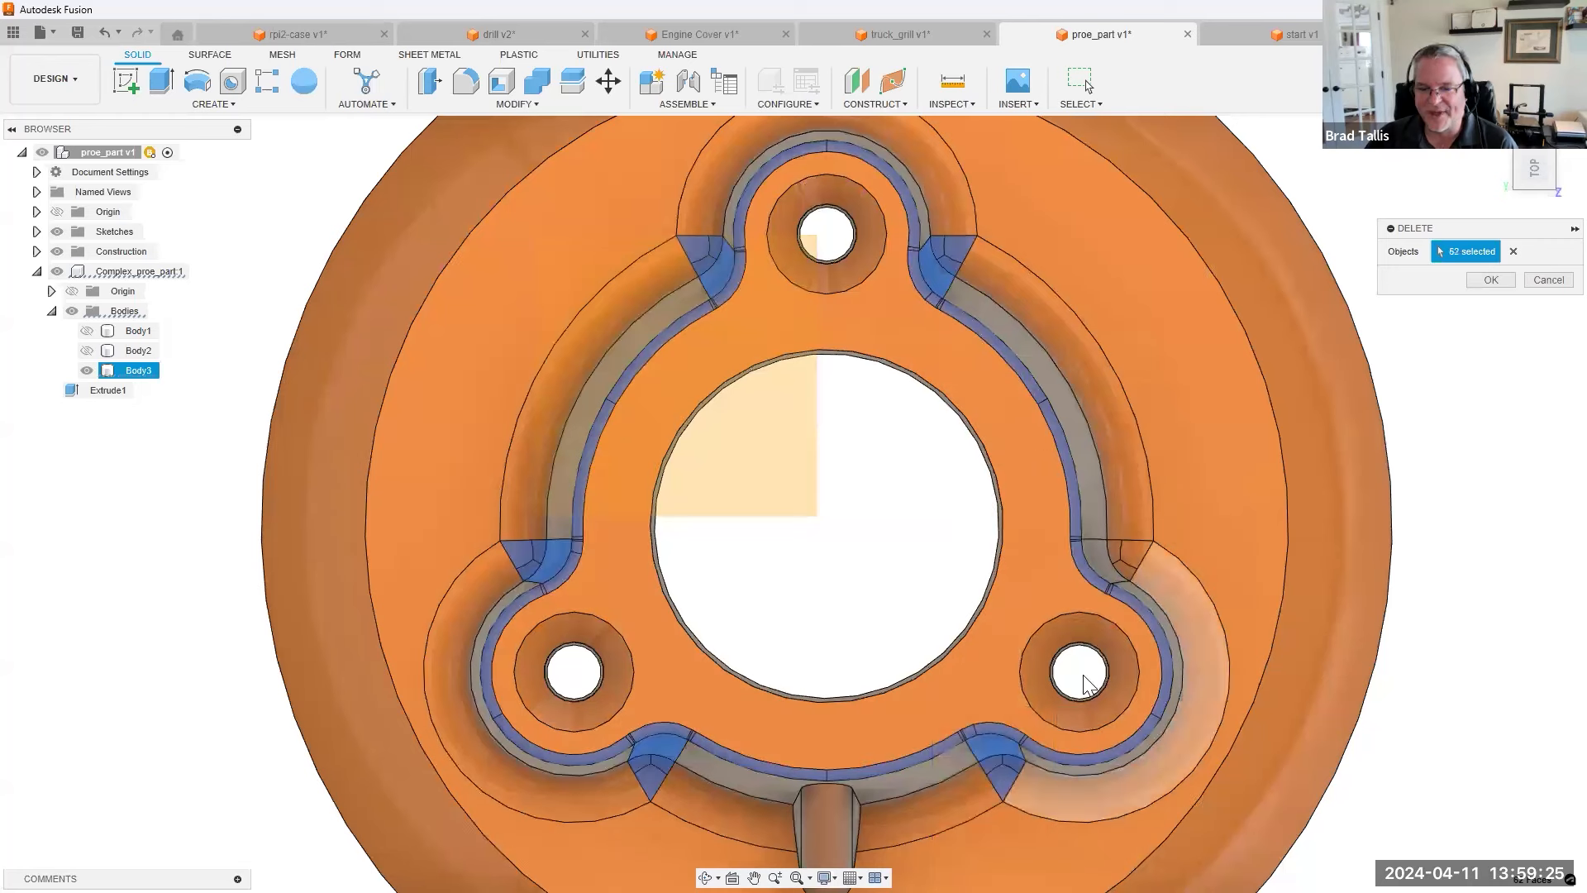
pyautogui.moveTo(981, 506); pyautogui.dragTo(1190, 612)
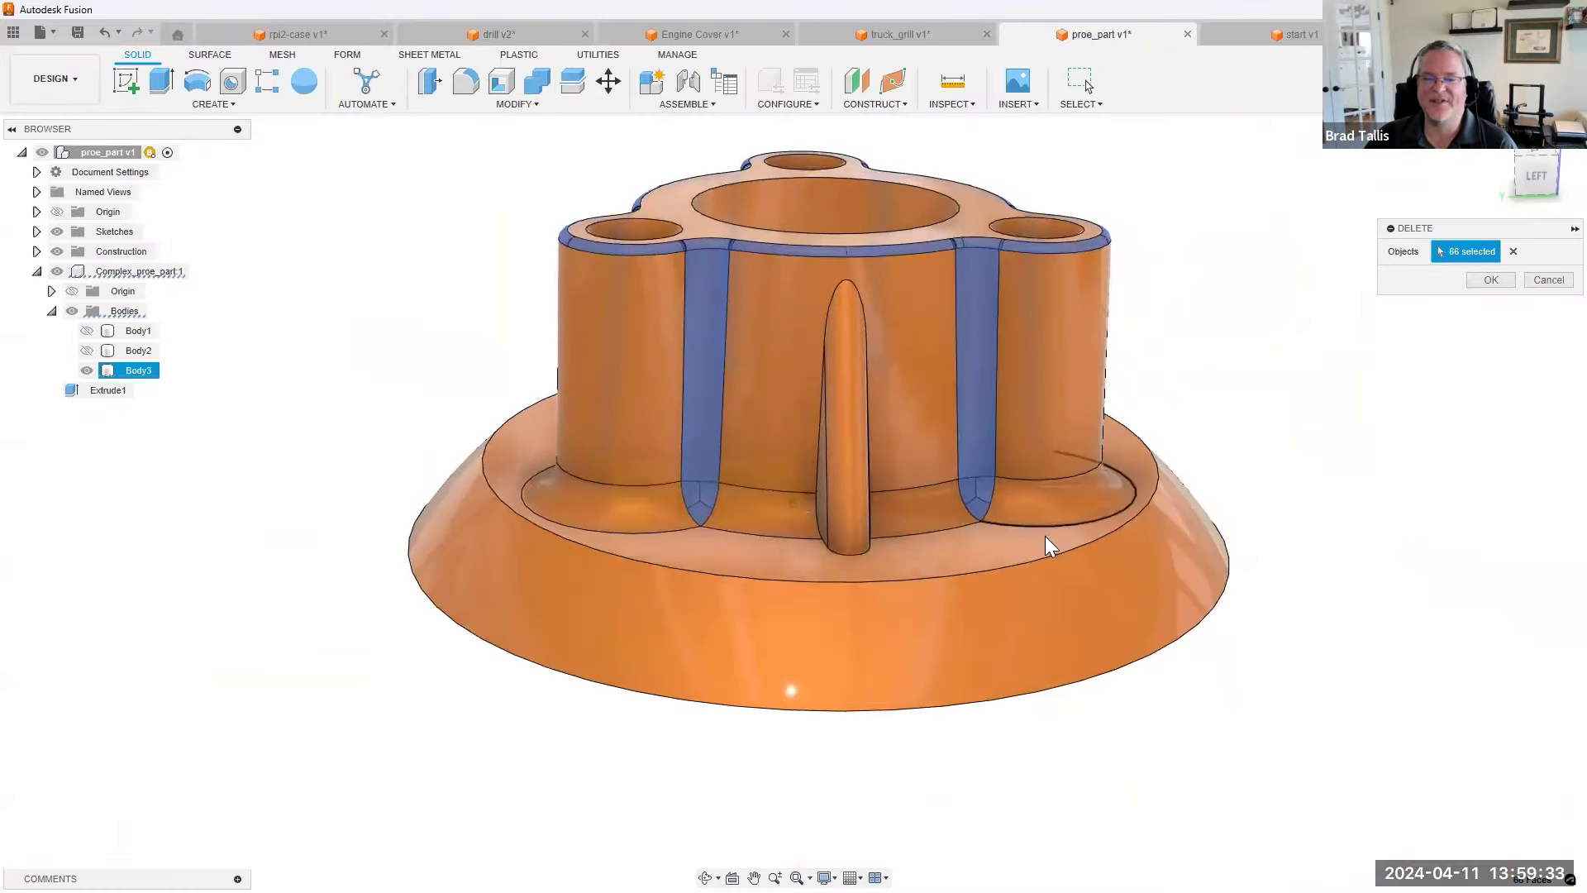
# Step: Add the fillet faces around the boss's base to the selection and delete them together with the selected rim fillets and corner blends
pyautogui.click(1534, 173)
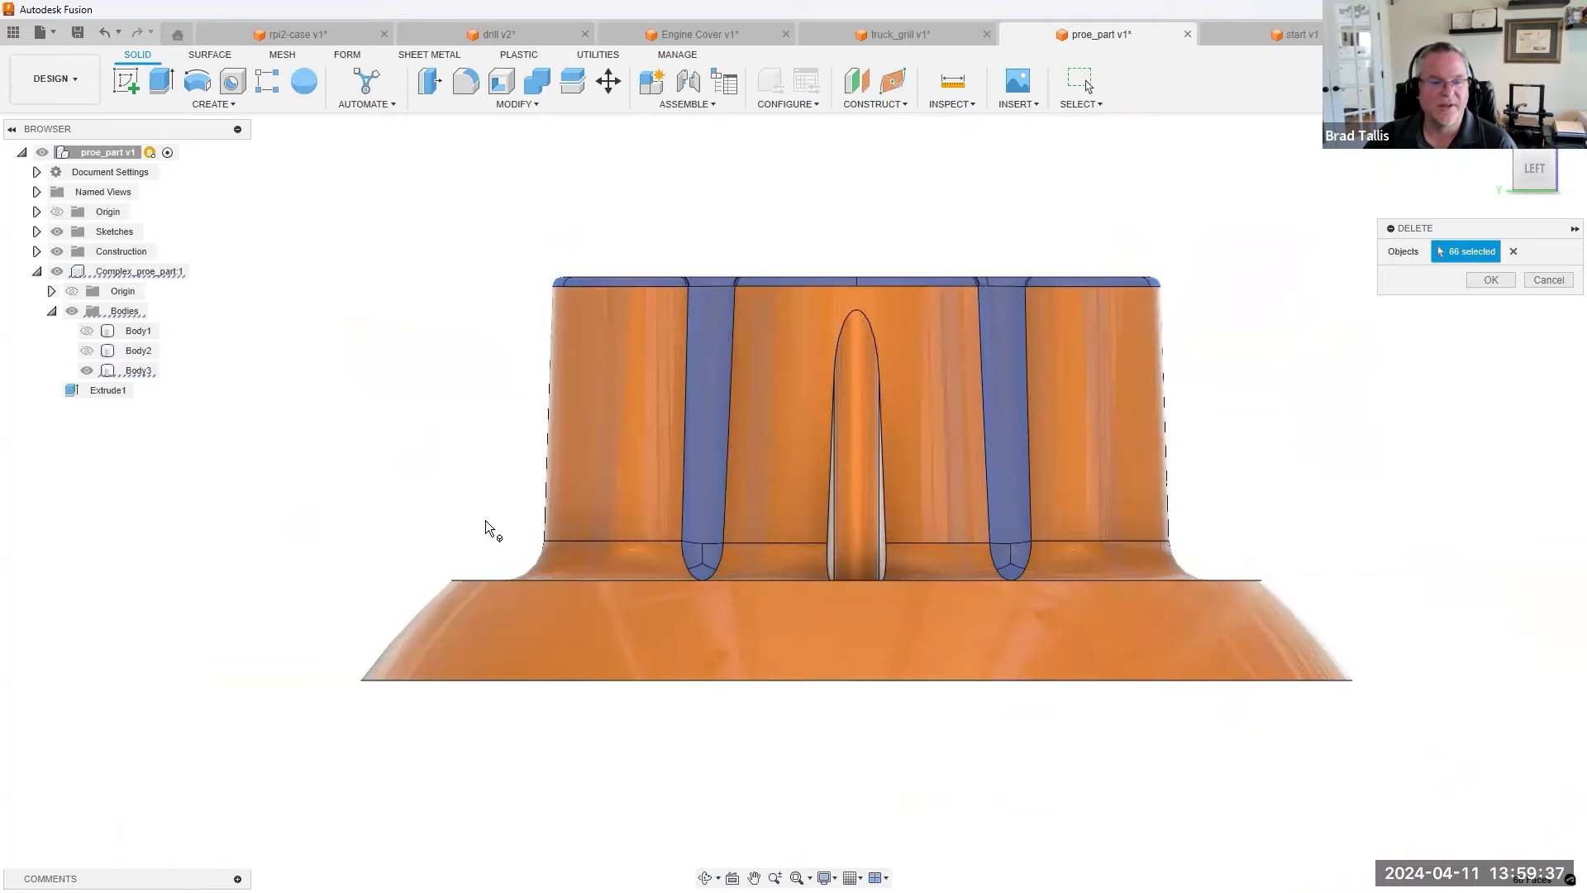
pyautogui.moveTo(480, 529); pyautogui.dragTo(1226, 610)
pyautogui.keyDown('shift'); pyautogui.moveTo(1396, 418); pyautogui.dragTo(1050, 314, button='middle'); pyautogui.keyUp('shift')
pyautogui.click(1477, 282)
pyautogui.scroll(2, 1476, 282)
pyautogui.scroll(-3, 1388, 301)
pyautogui.scroll(2, 991, 388)
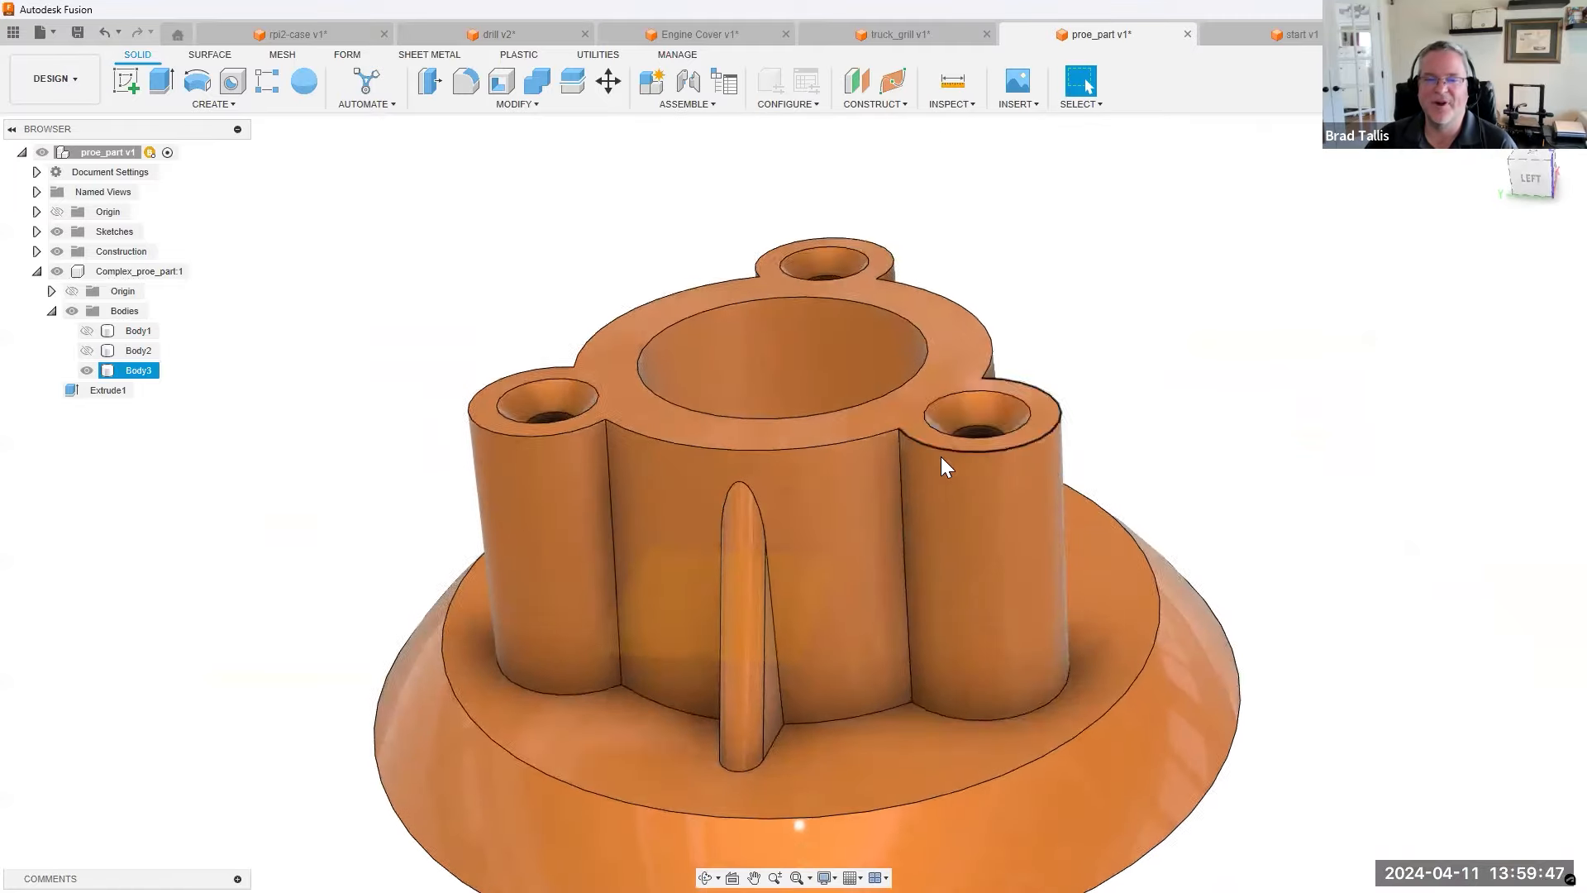
# Step: Fillet the six vertical inside edges where the three lobes meet the boss's central wall with a 3 mm radius
pyautogui.click(901, 473)
pyautogui.rightClick(901, 477)
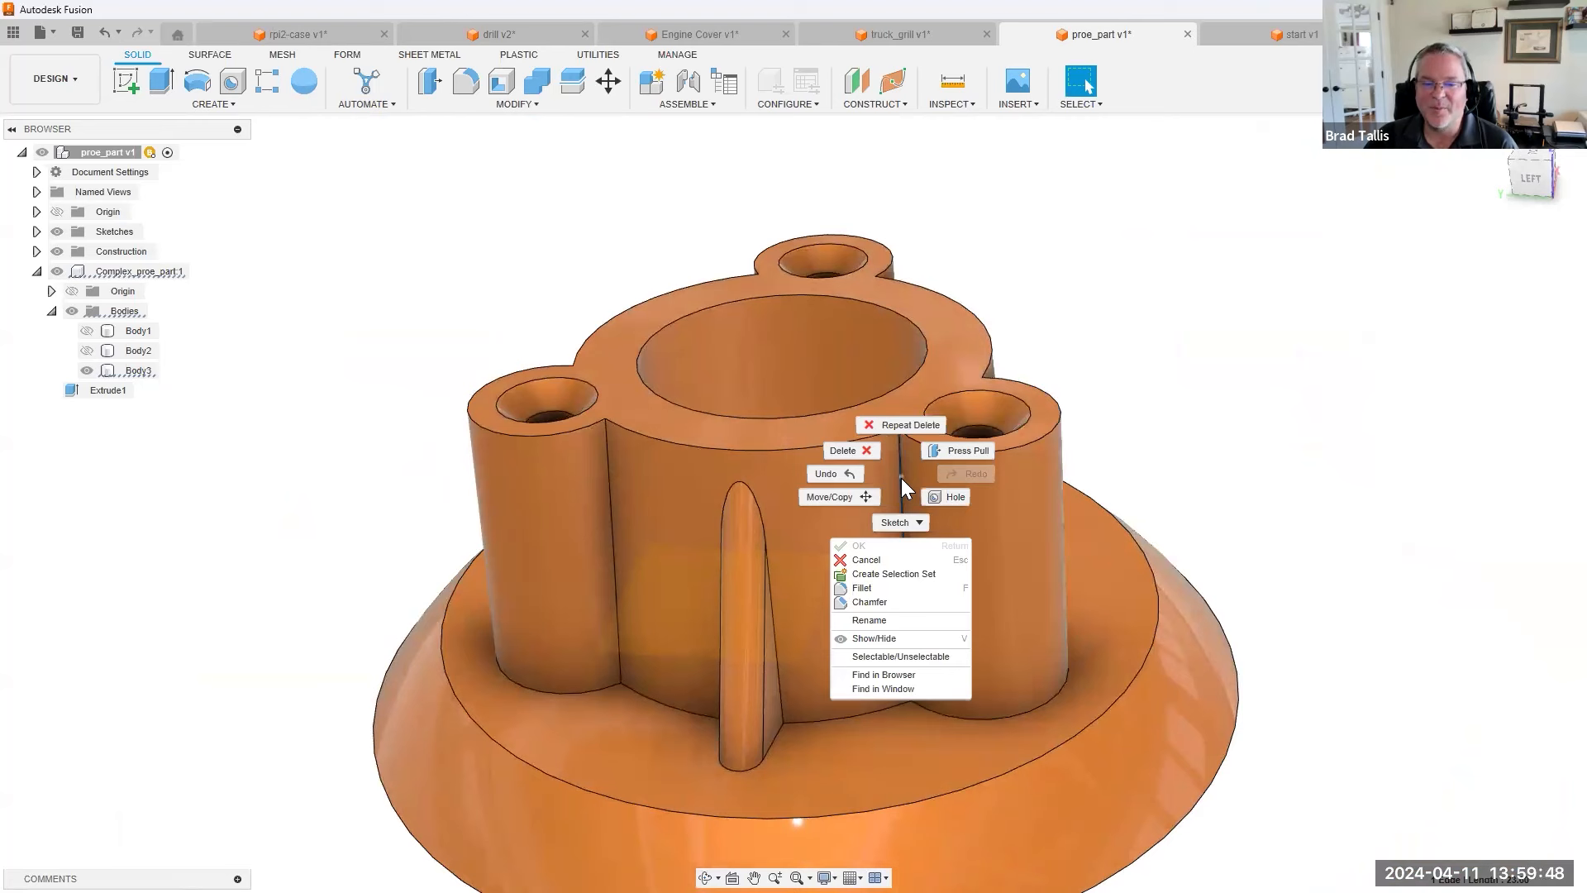
pyautogui.click(871, 584)
pyautogui.write('3')
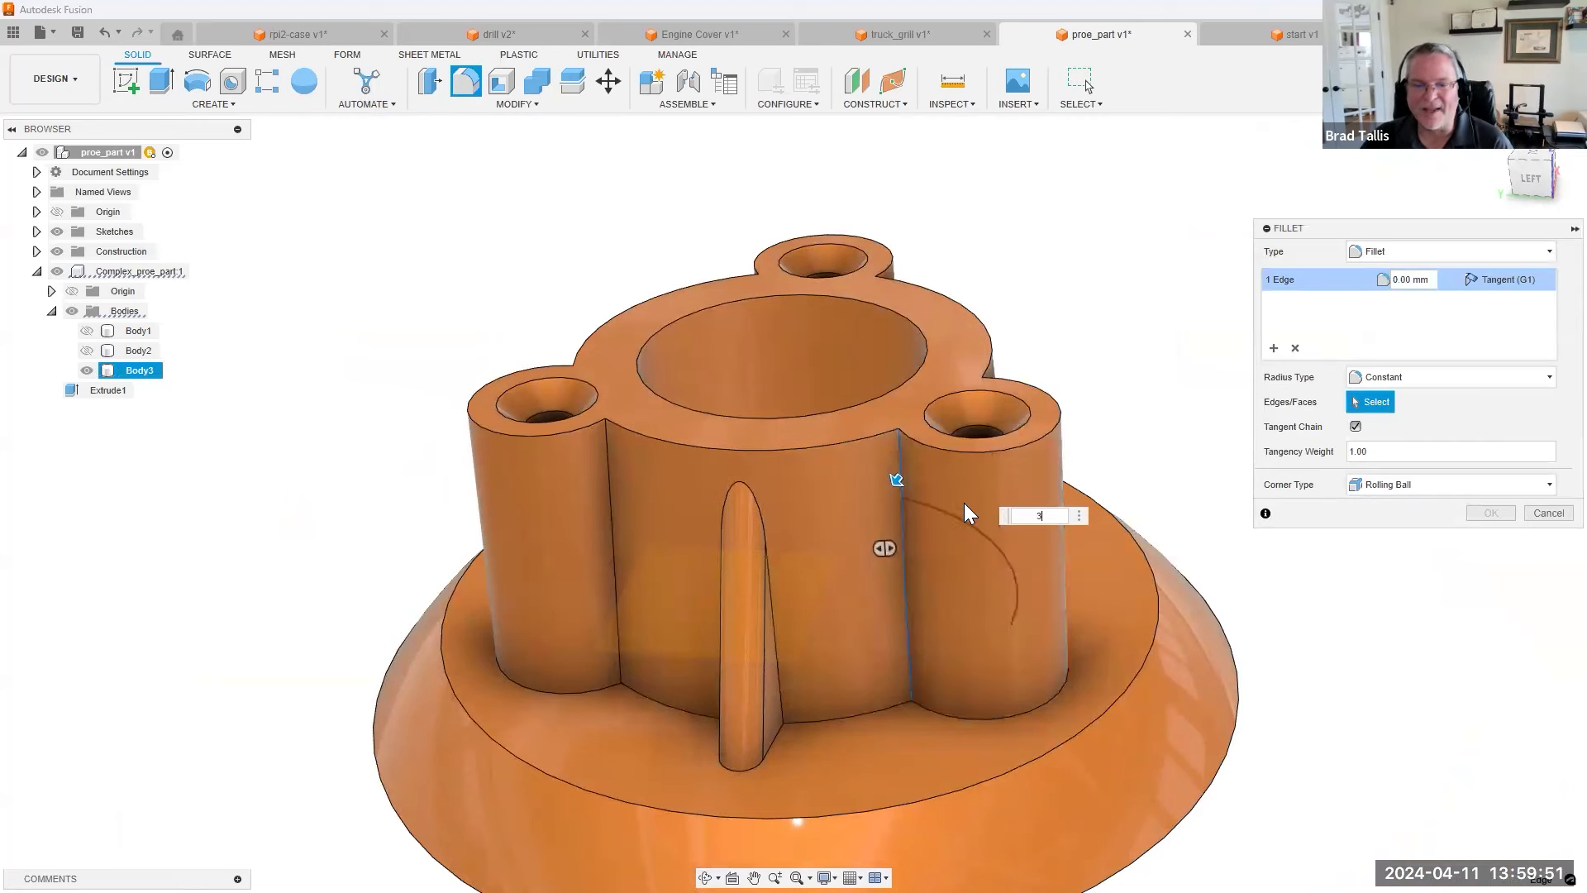
pyautogui.click(615, 480)
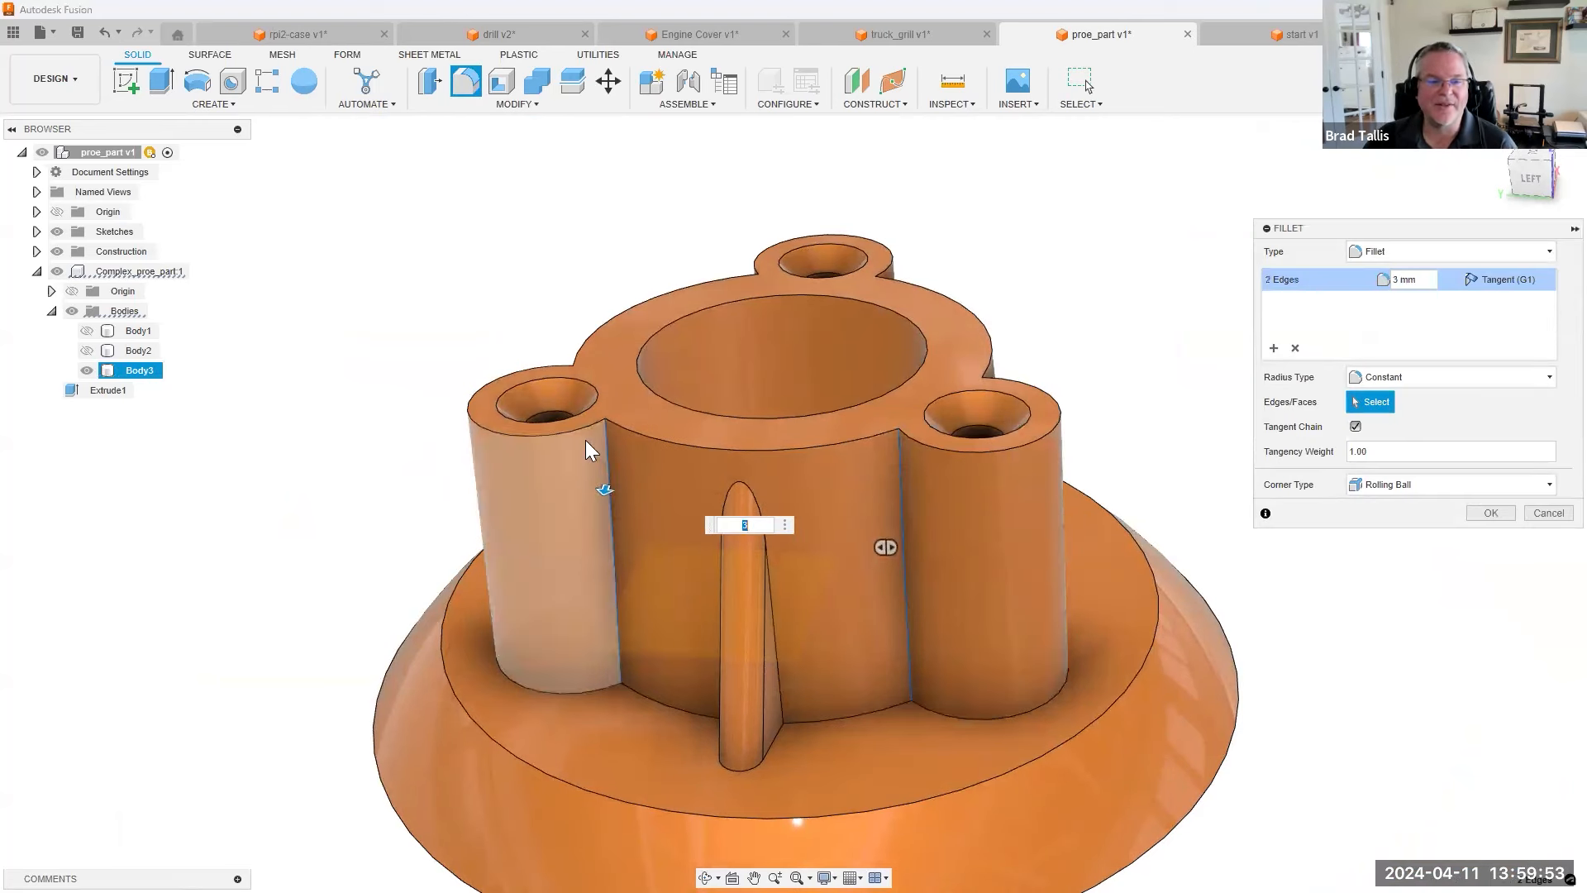
pyautogui.click(574, 403)
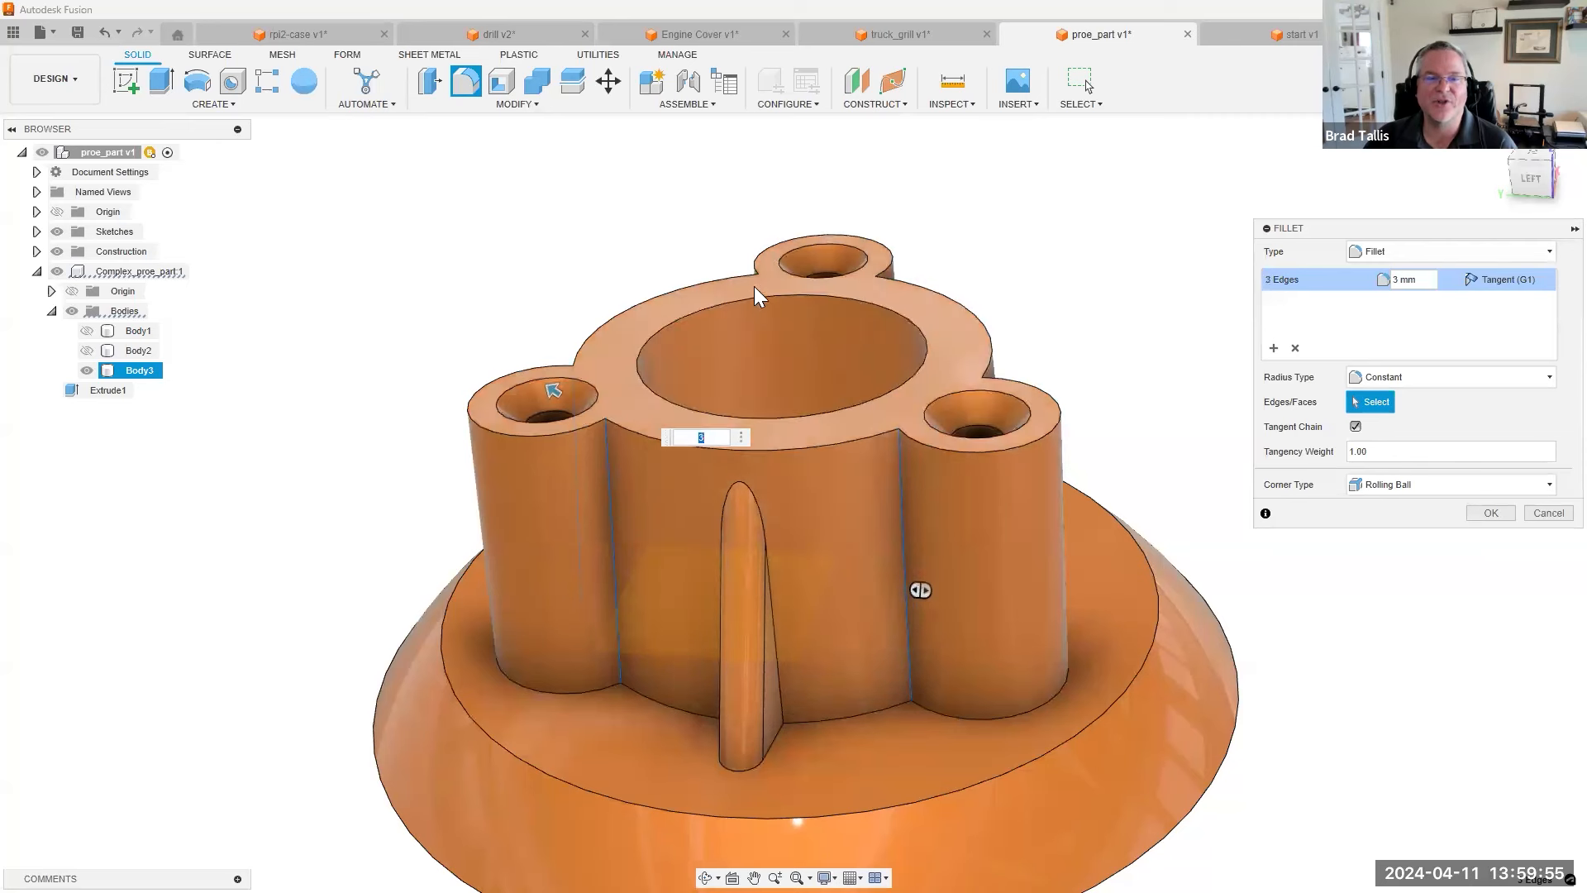
pyautogui.click(877, 287)
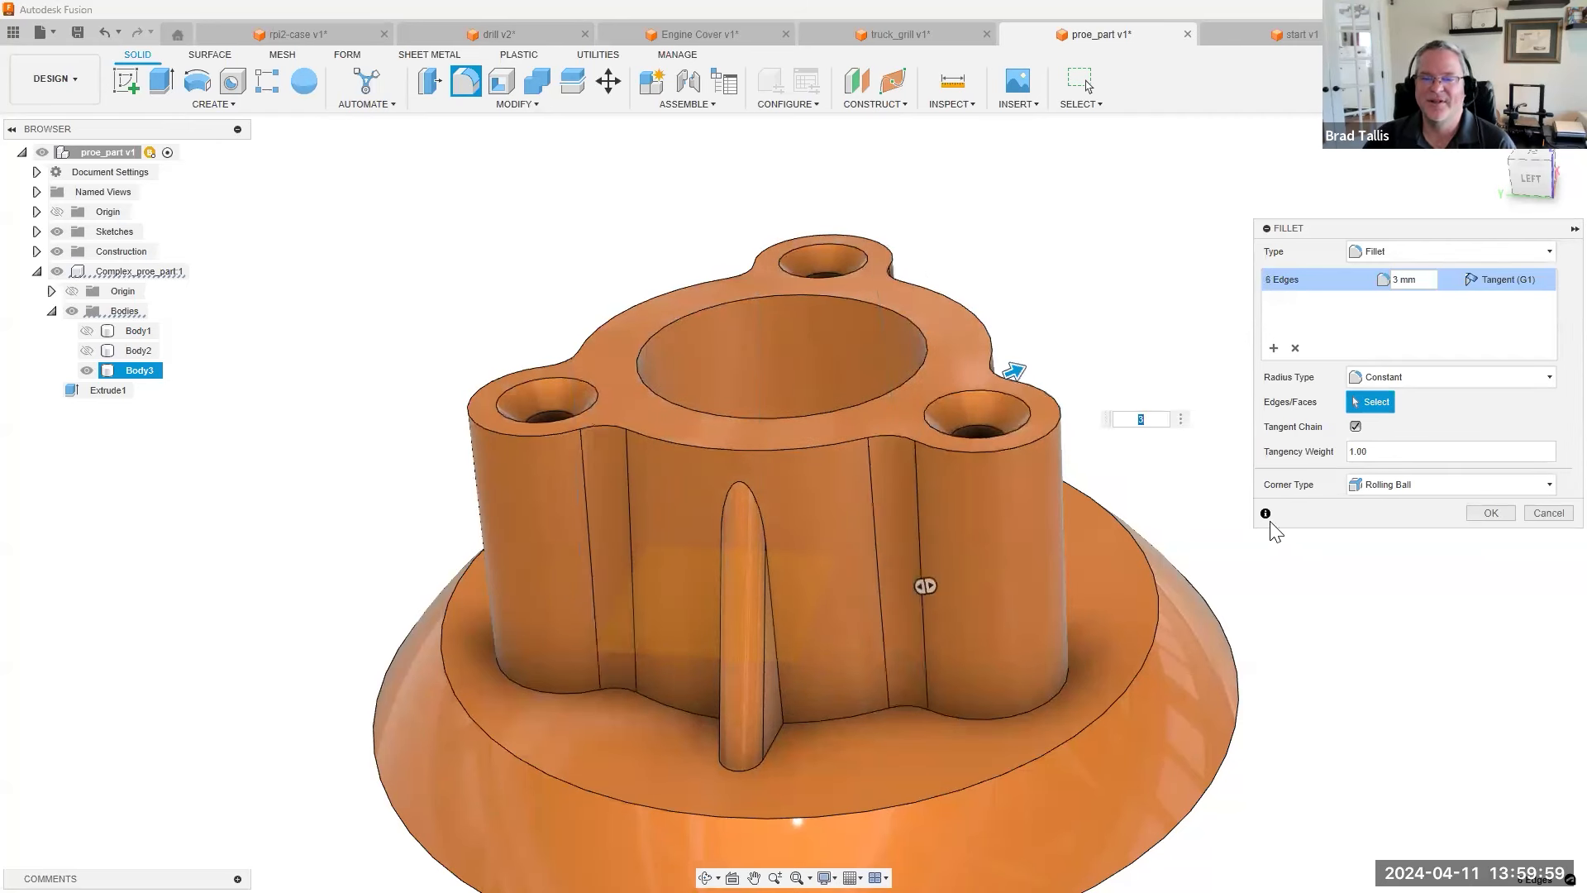
pyautogui.click(1489, 513)
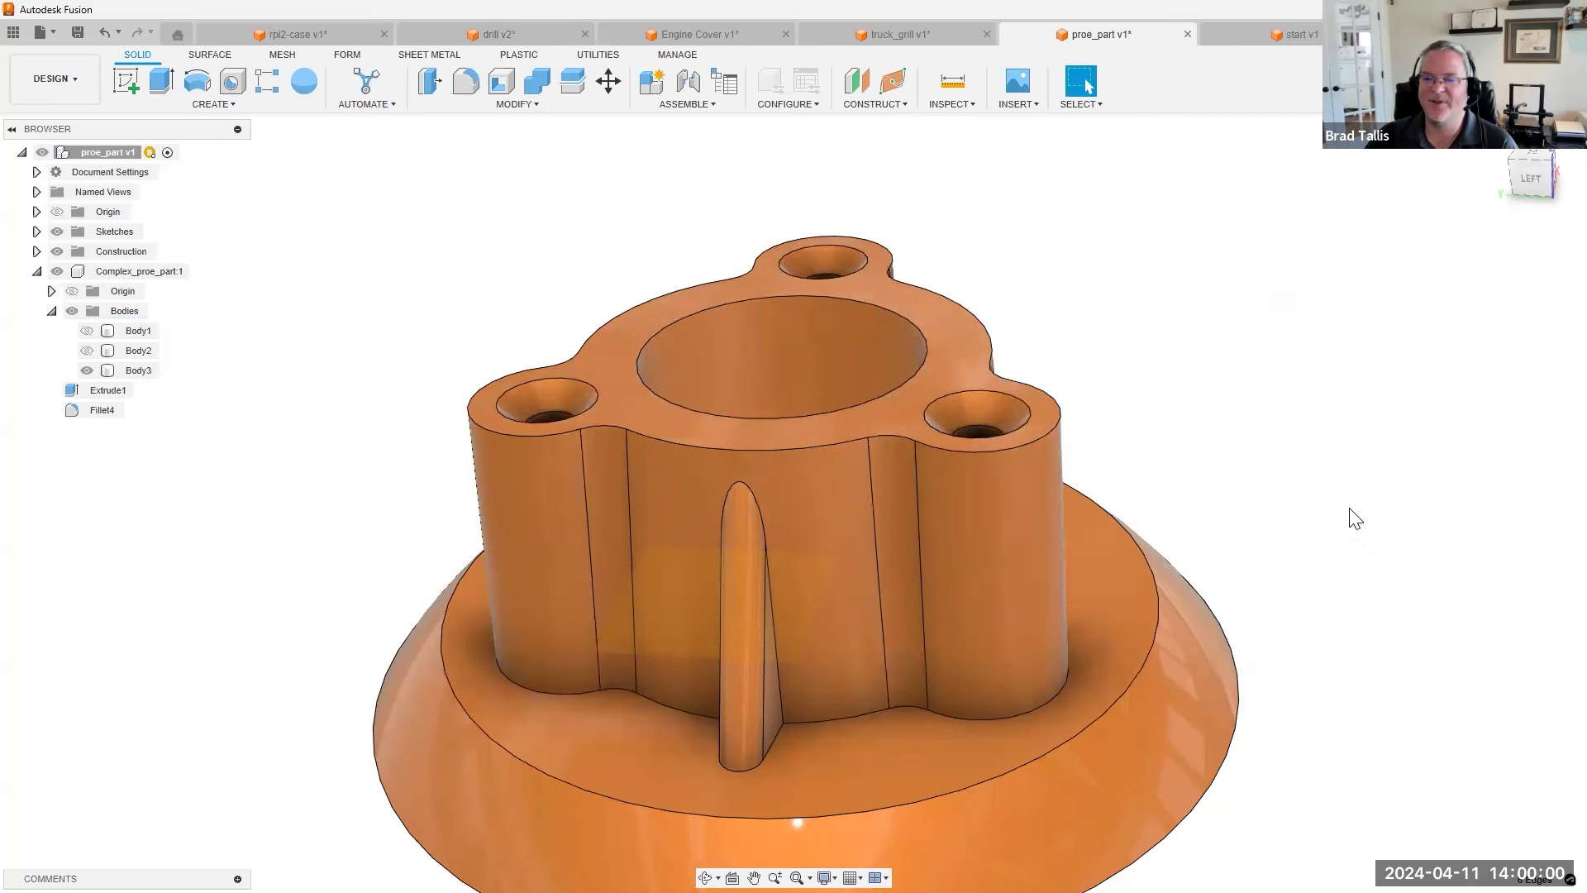
# Step: Fillet the full tangent edge chain around the three-lobed boss's upper outer rim
pyautogui.rightClick(780, 448)
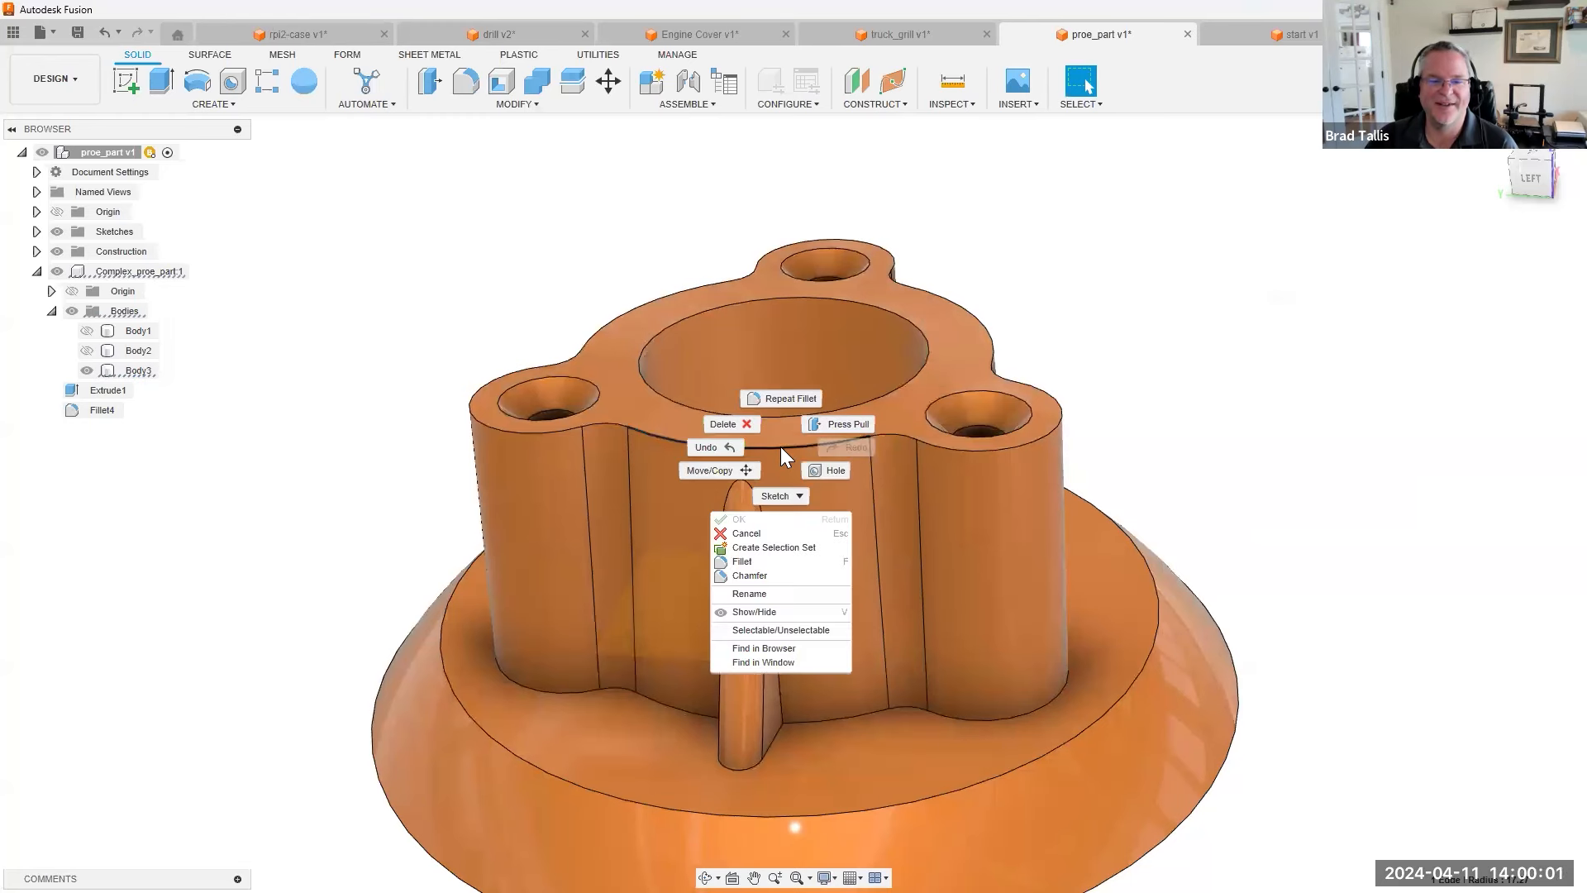
pyautogui.click(740, 562)
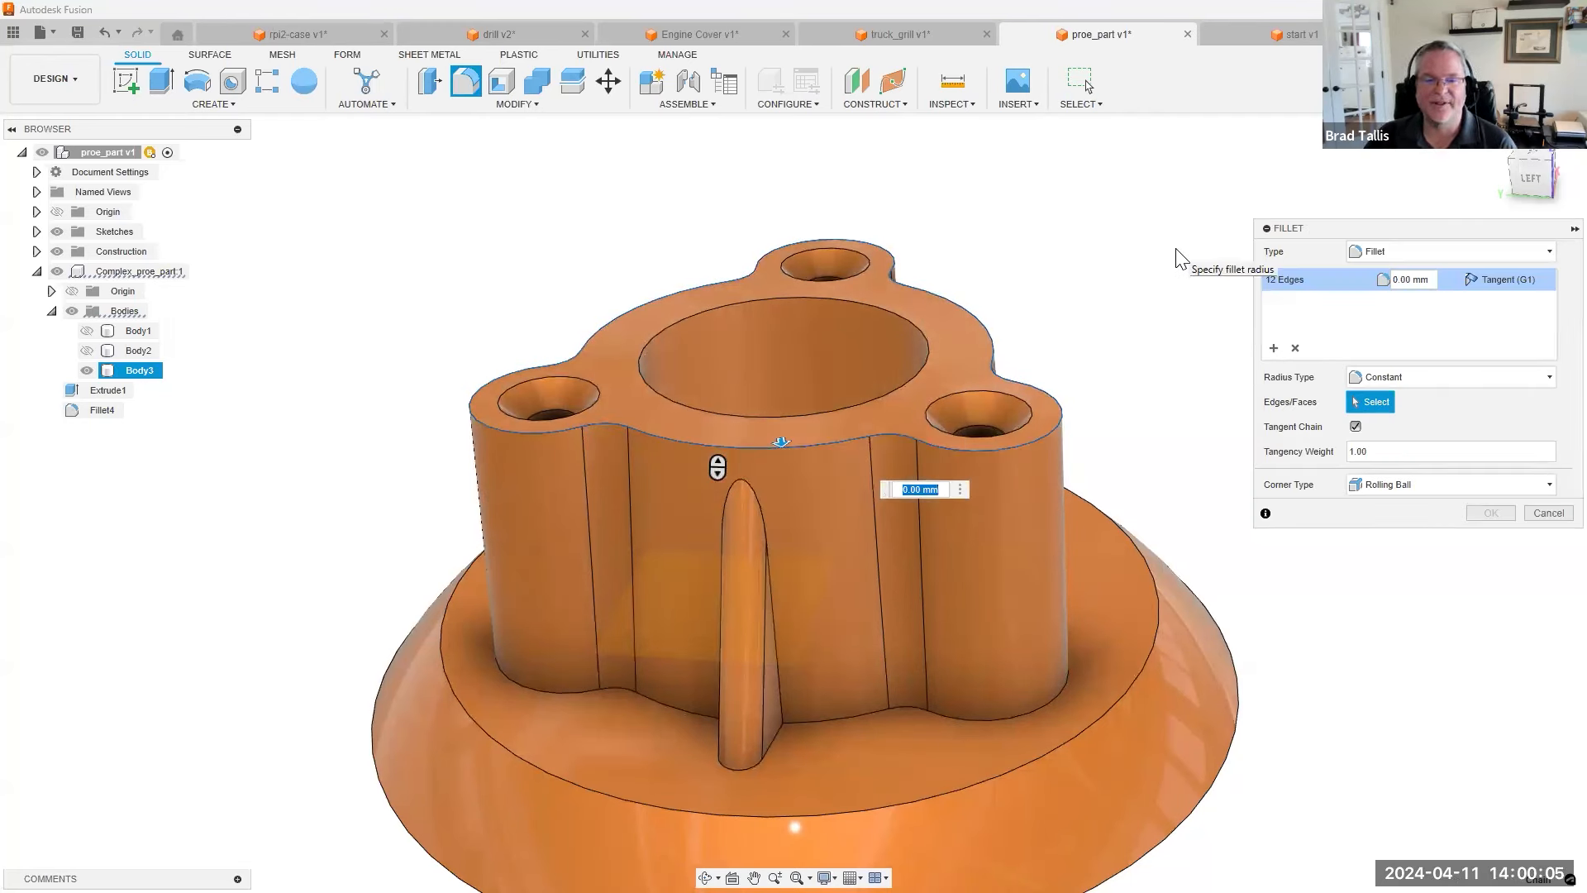
pyautogui.press('Return')
pyautogui.keyDown('shift'); pyautogui.moveTo(939, 342); pyautogui.dragTo(674, 606, button='middle'); pyautogui.keyUp('shift')
pyautogui.click(690, 599)
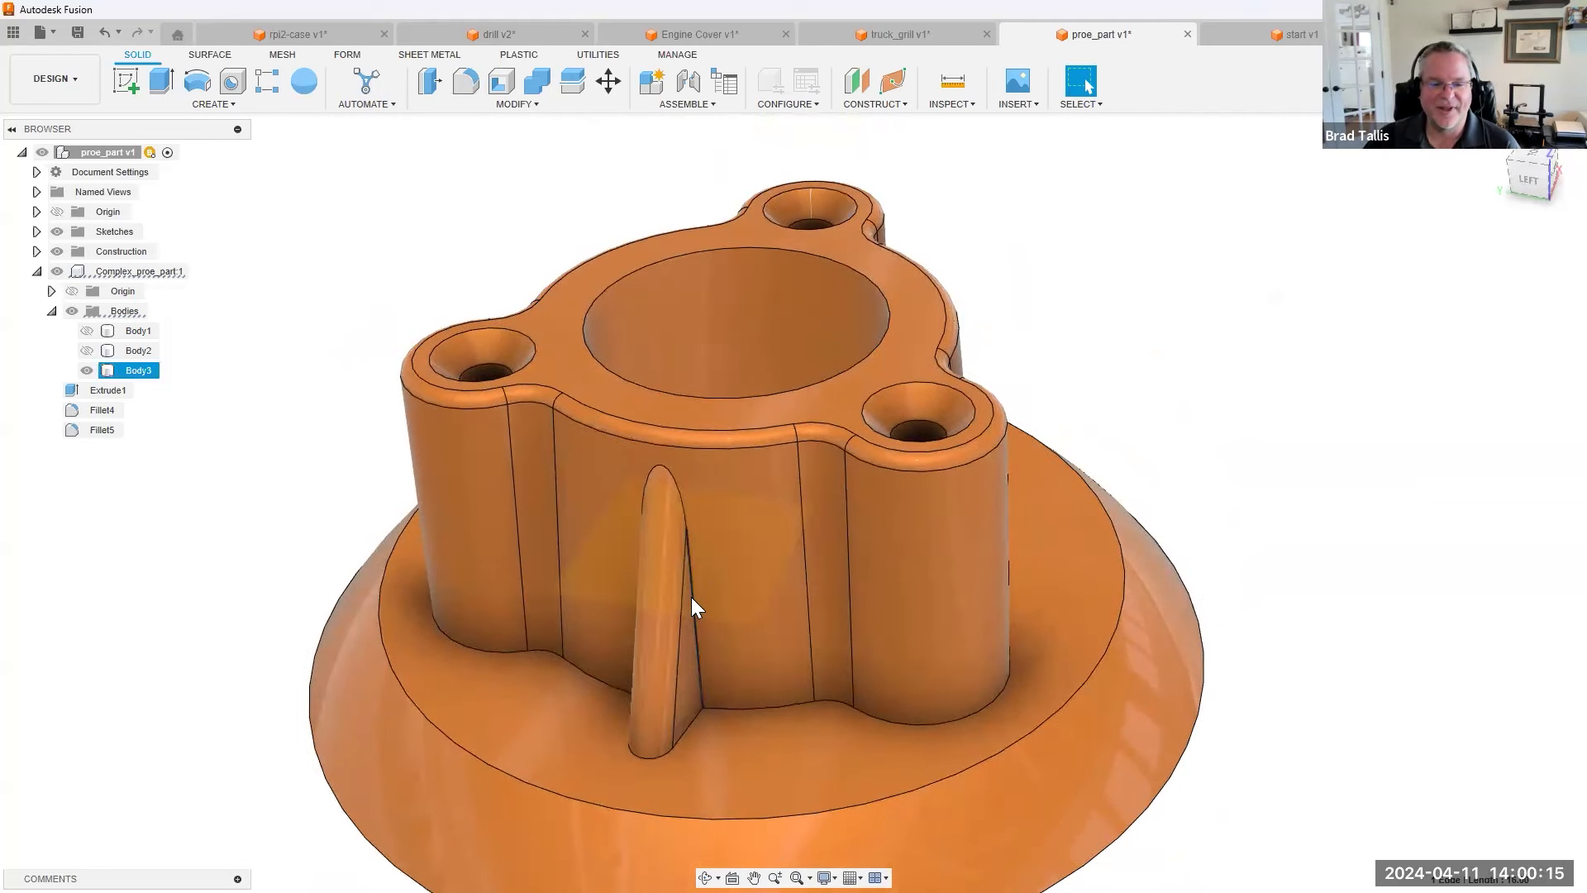
pyautogui.rightClick(691, 597)
pyautogui.click(662, 710)
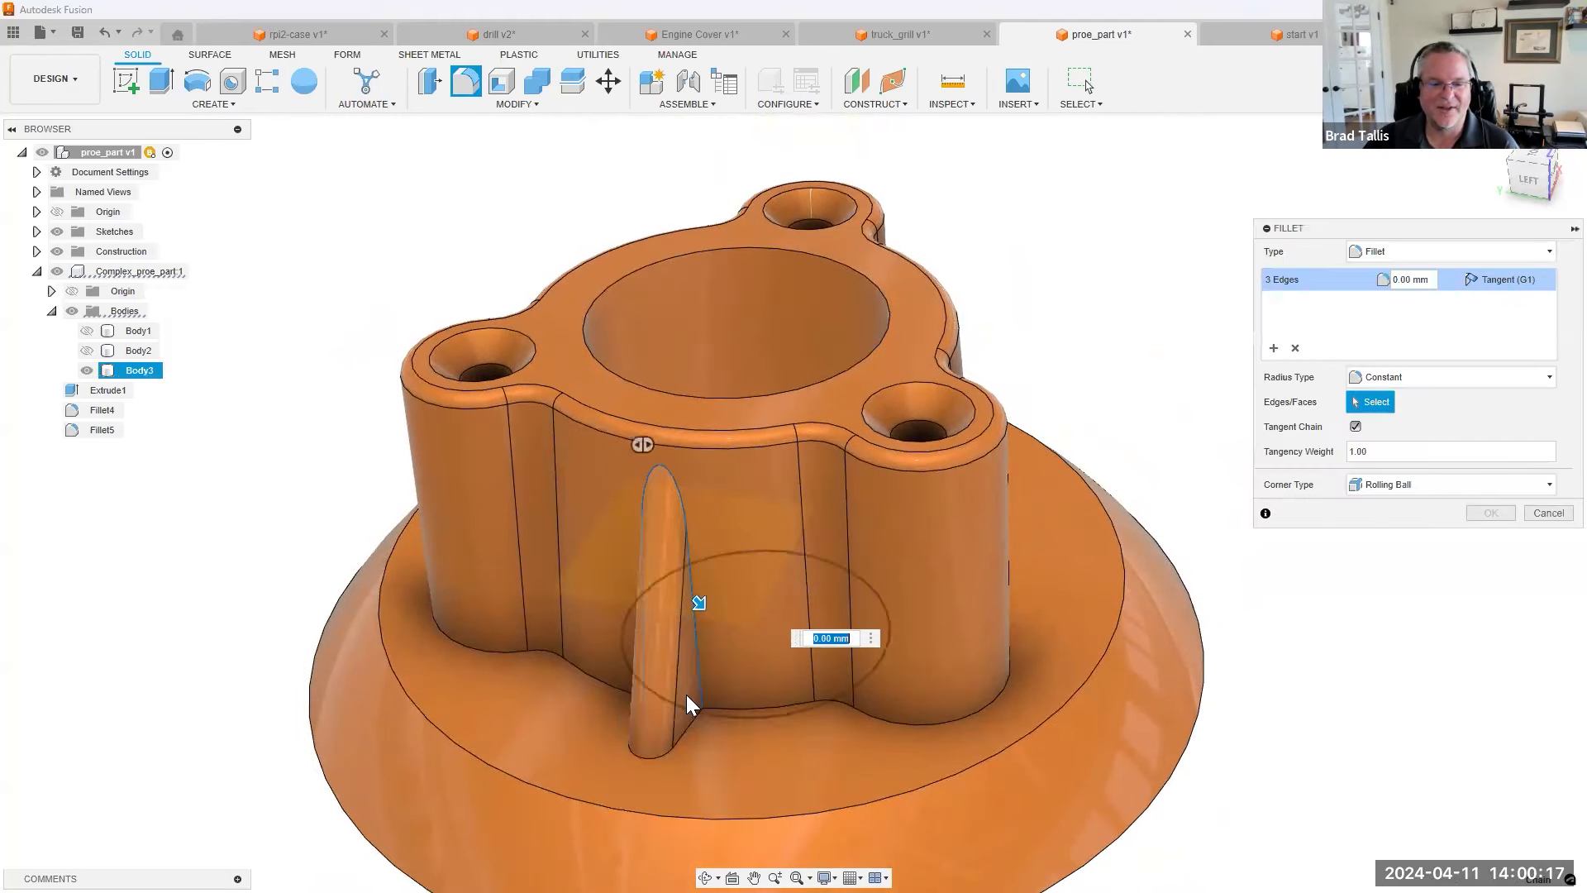
pyautogui.write('1')
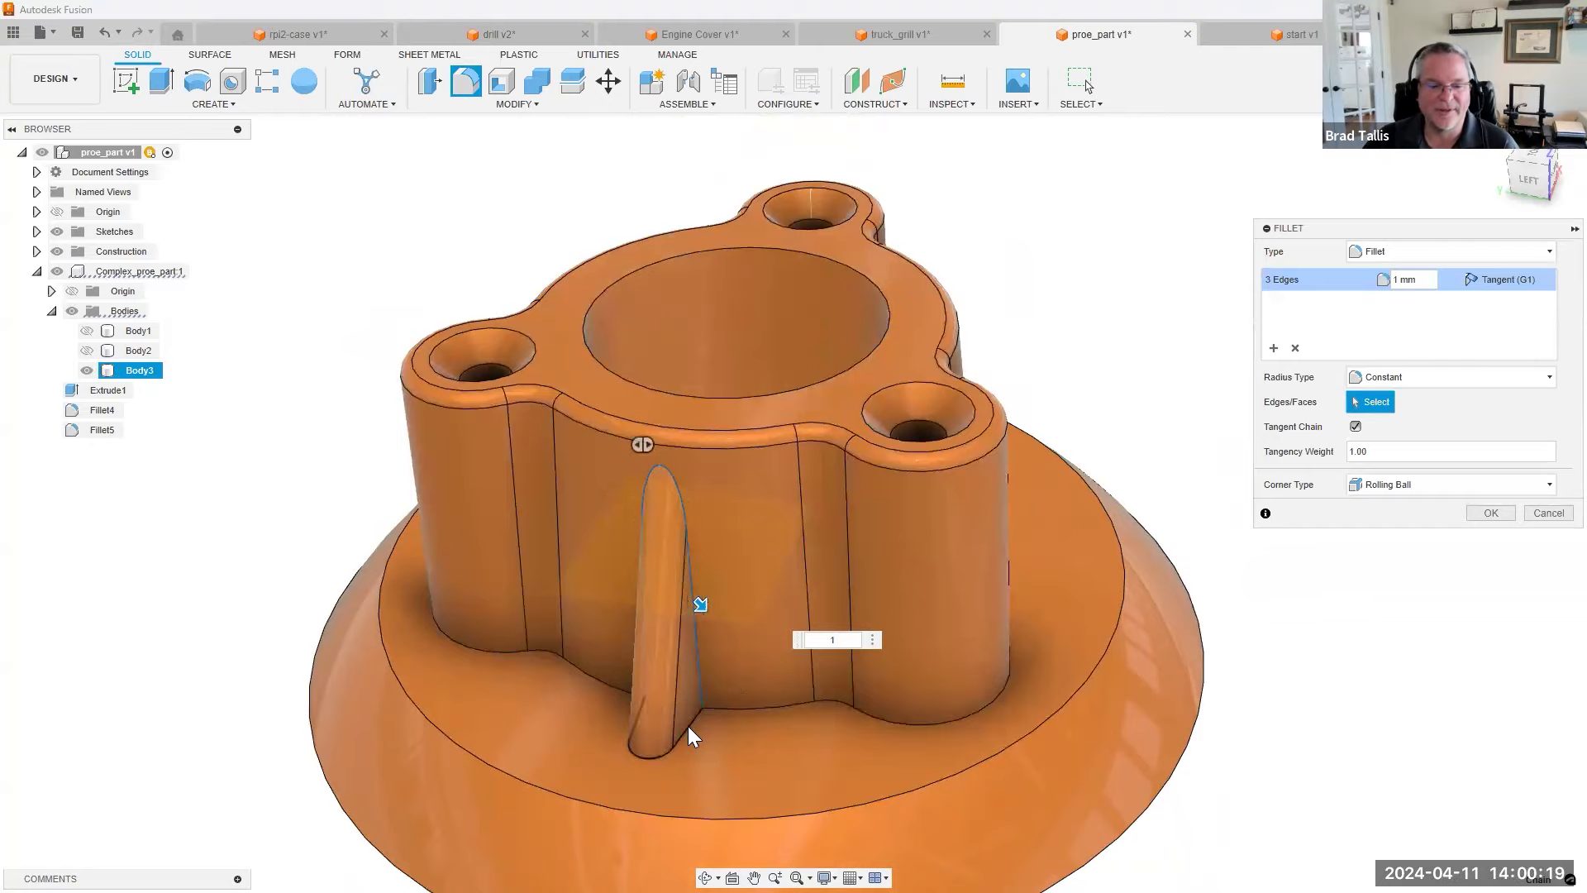
pyautogui.click(692, 736)
pyautogui.keyDown('shift'); pyautogui.moveTo(954, 618); pyautogui.dragTo(830, 654, button='middle'); pyautogui.keyUp('shift')
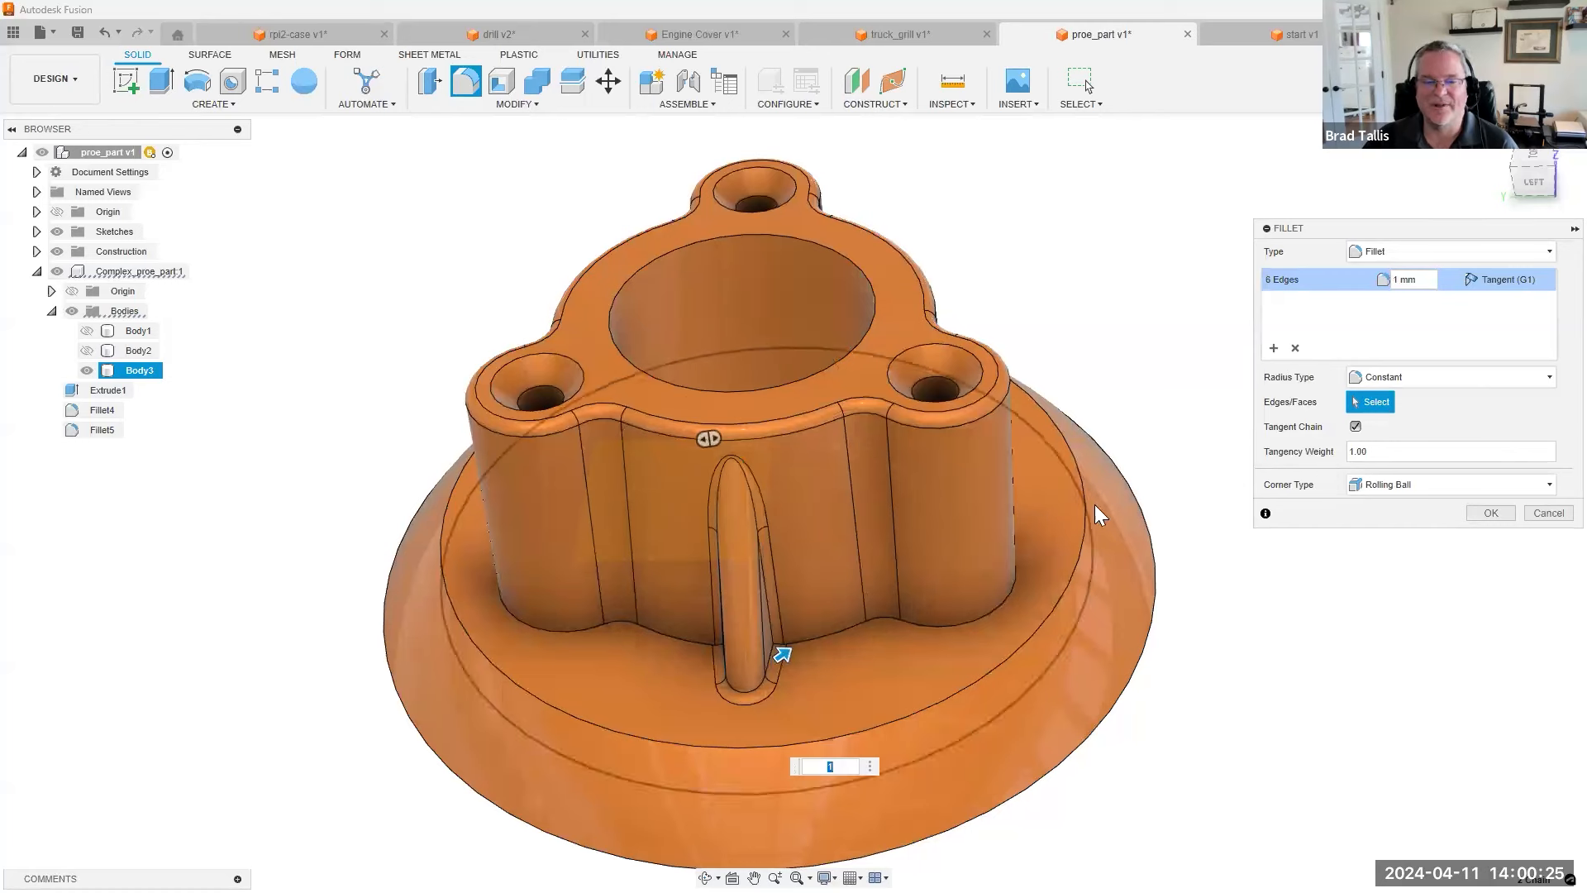
pyautogui.click(1527, 514)
pyautogui.keyDown('shift'); pyautogui.moveTo(1083, 573); pyautogui.dragTo(1151, 347, button='middle'); pyautogui.keyUp('shift')
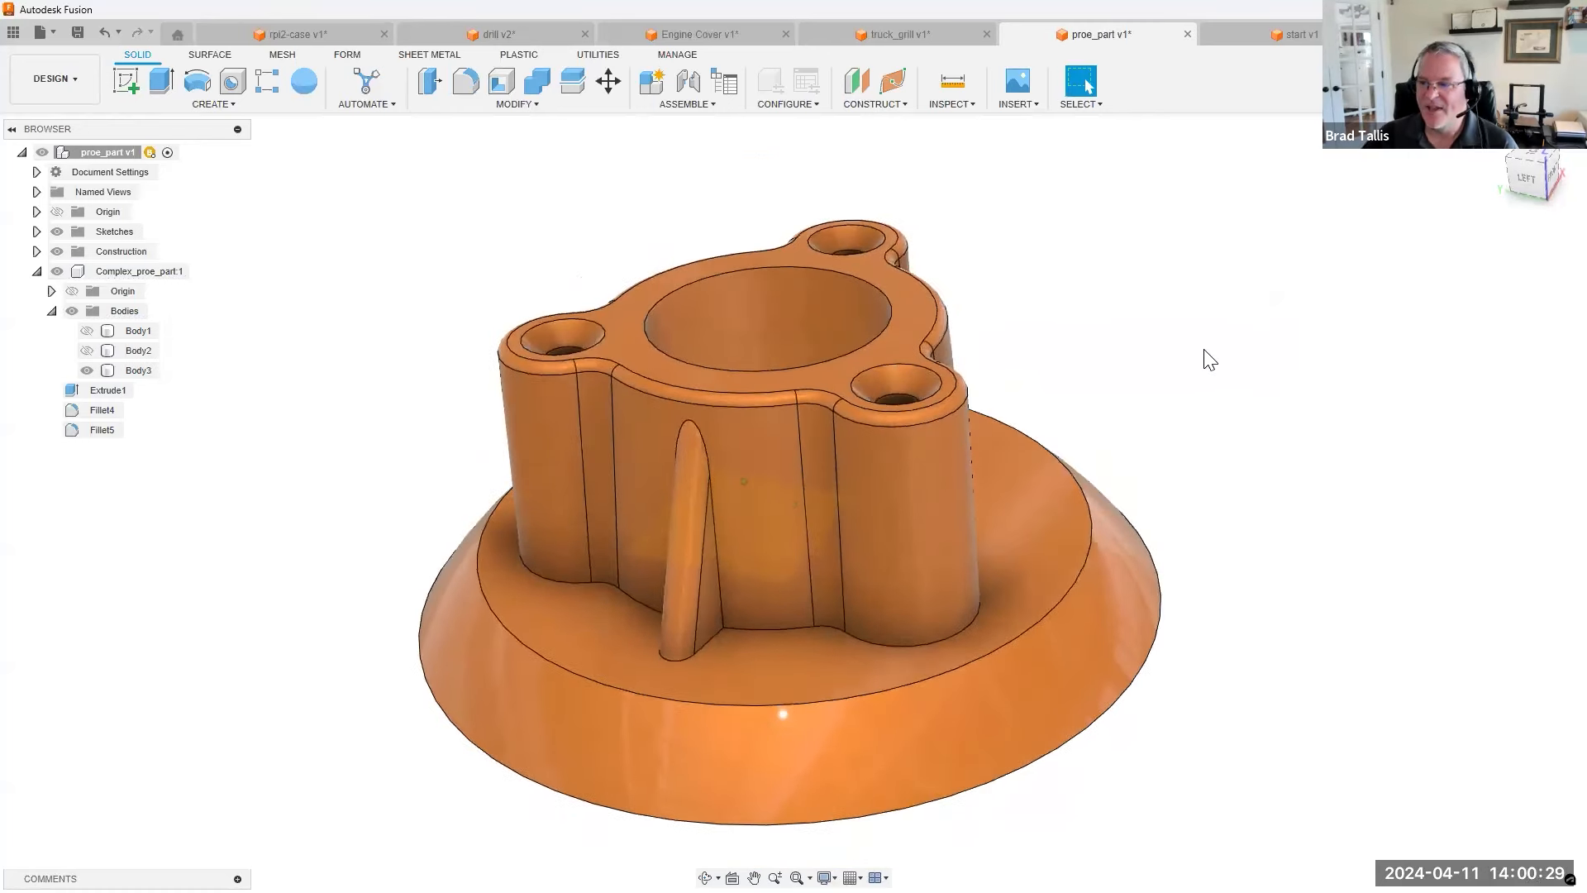
pyautogui.scroll(1, 782, 526)
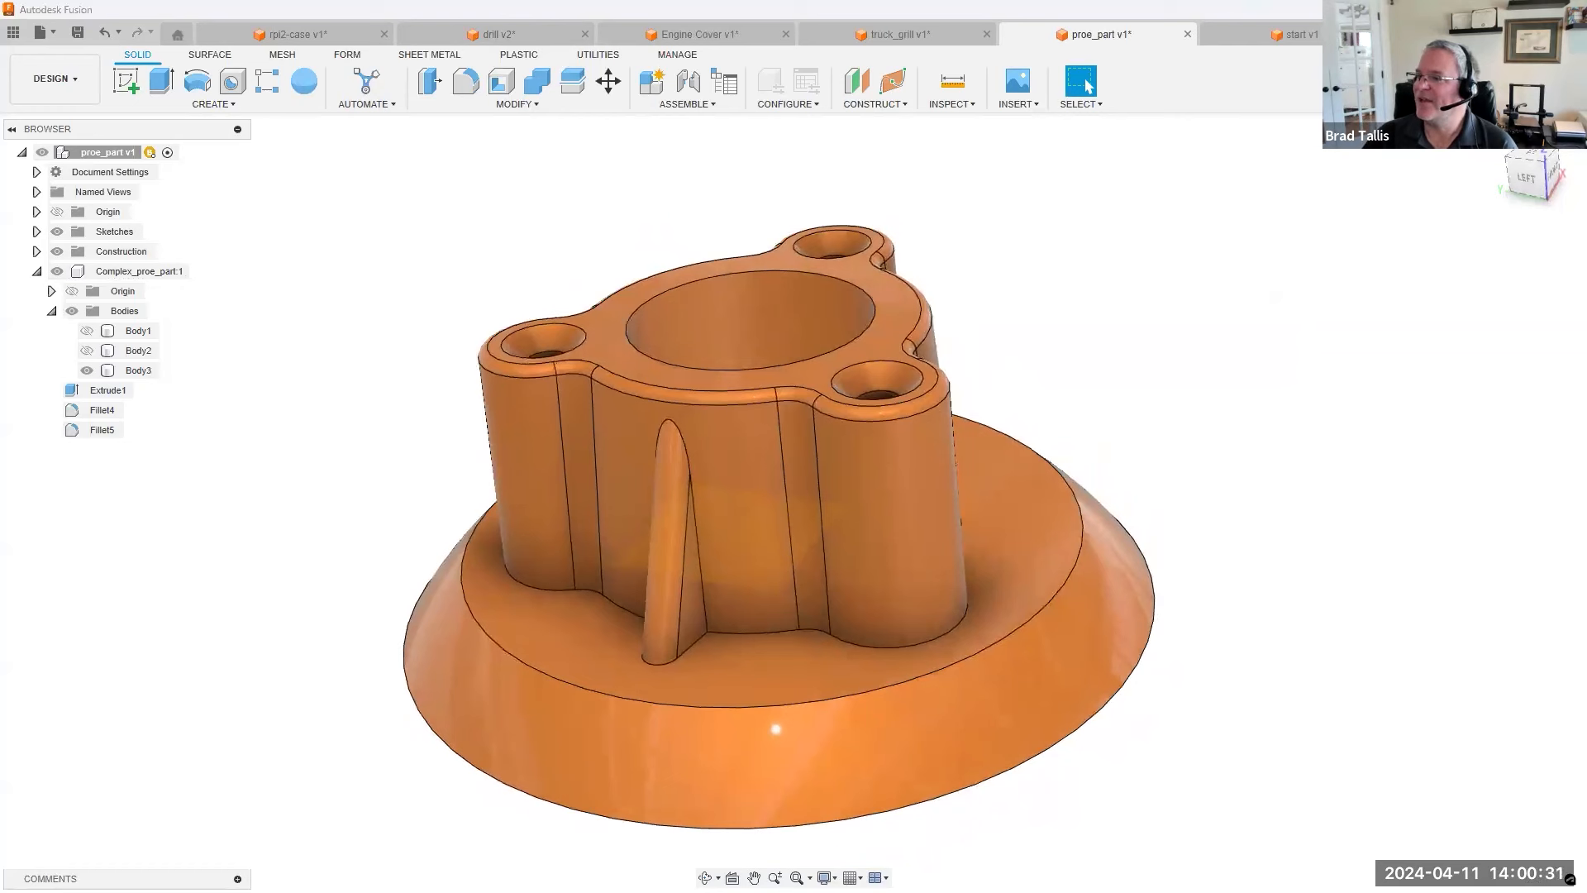